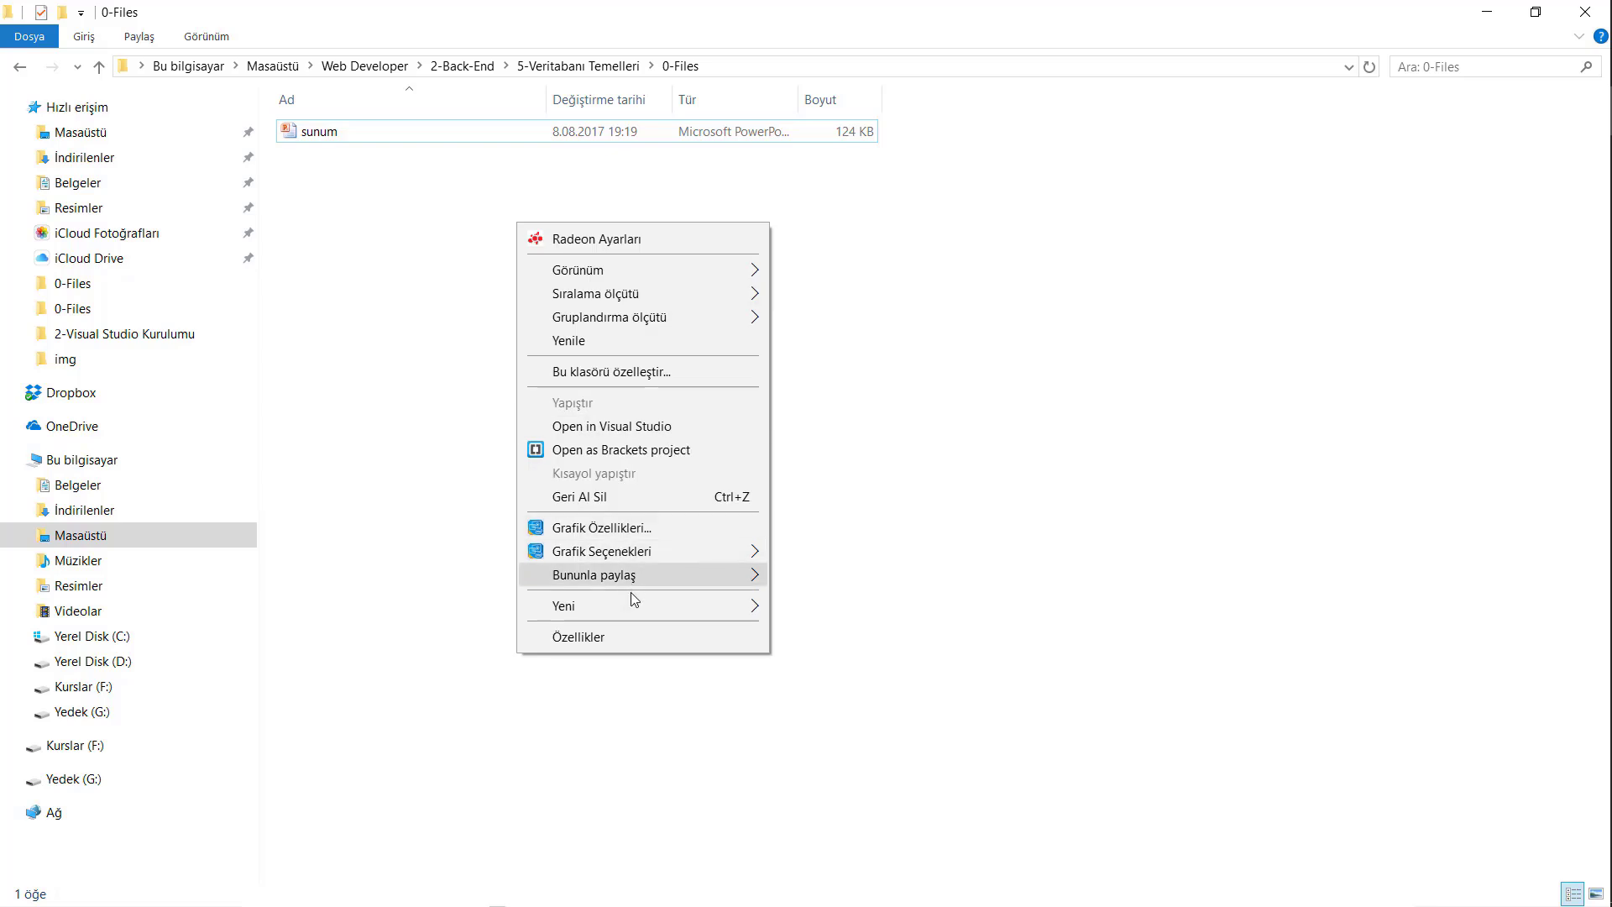
- Create a new PowerPoint presentation by mistake, then delete it
{"action": "mouse_move", "coordinate": [641, 605]}
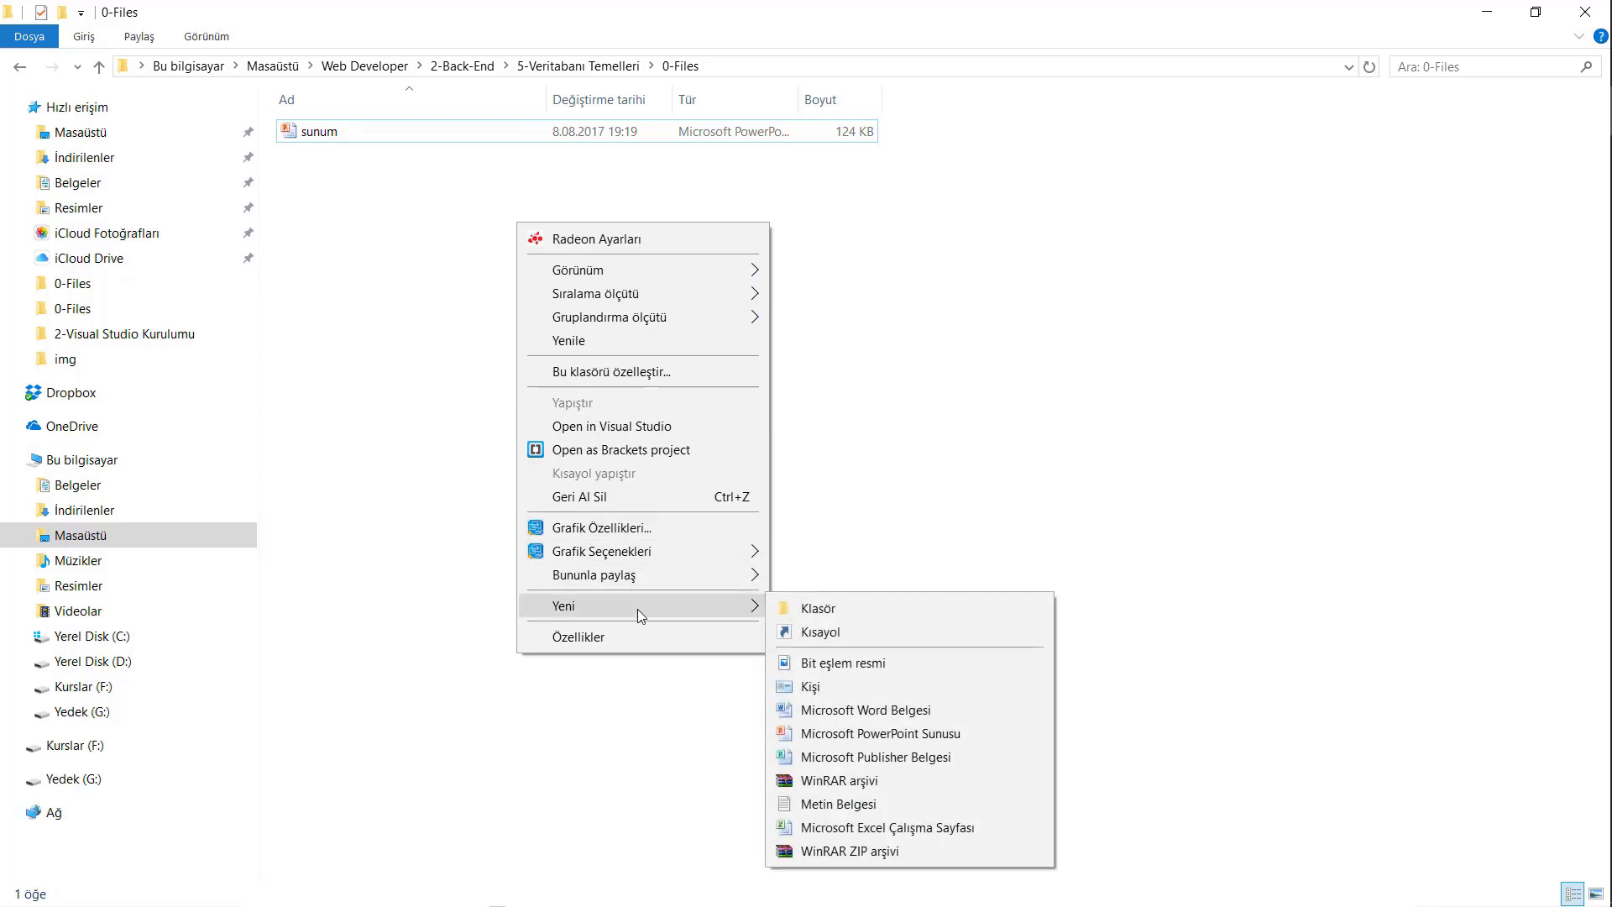
{"action": "left_click", "coordinate": [867, 733]}
{"action": "key", "text": "Return"}
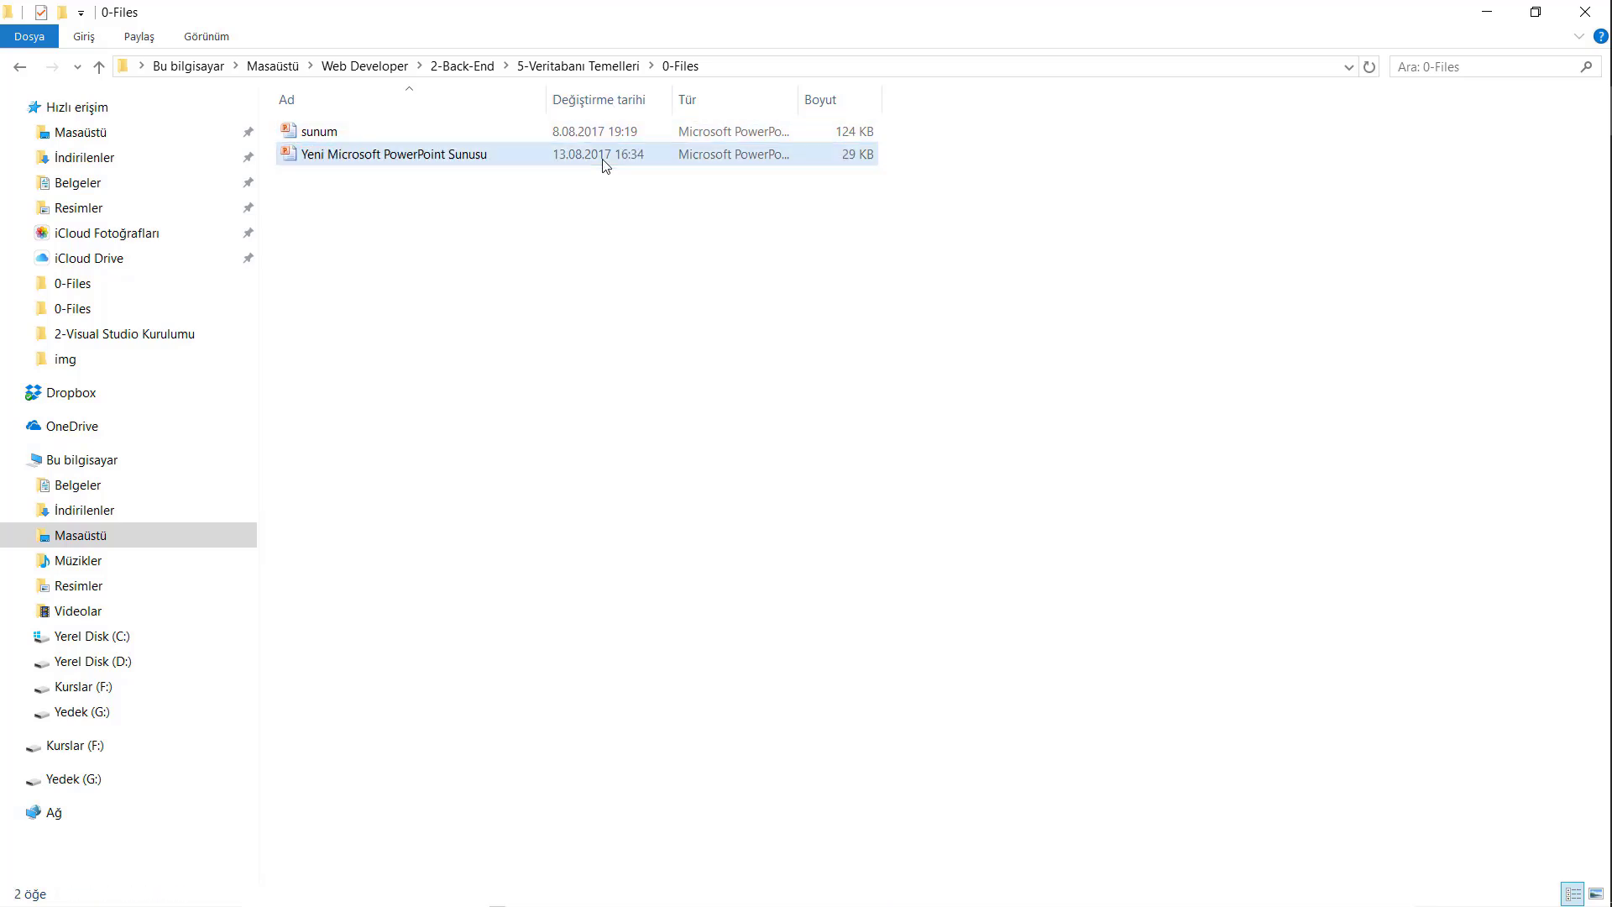
{"action": "key", "text": "Delete"}
- Create a new Microsoft Excel workbook in the folder named urunVT
{"action": "right_click", "coordinate": [536, 251]}
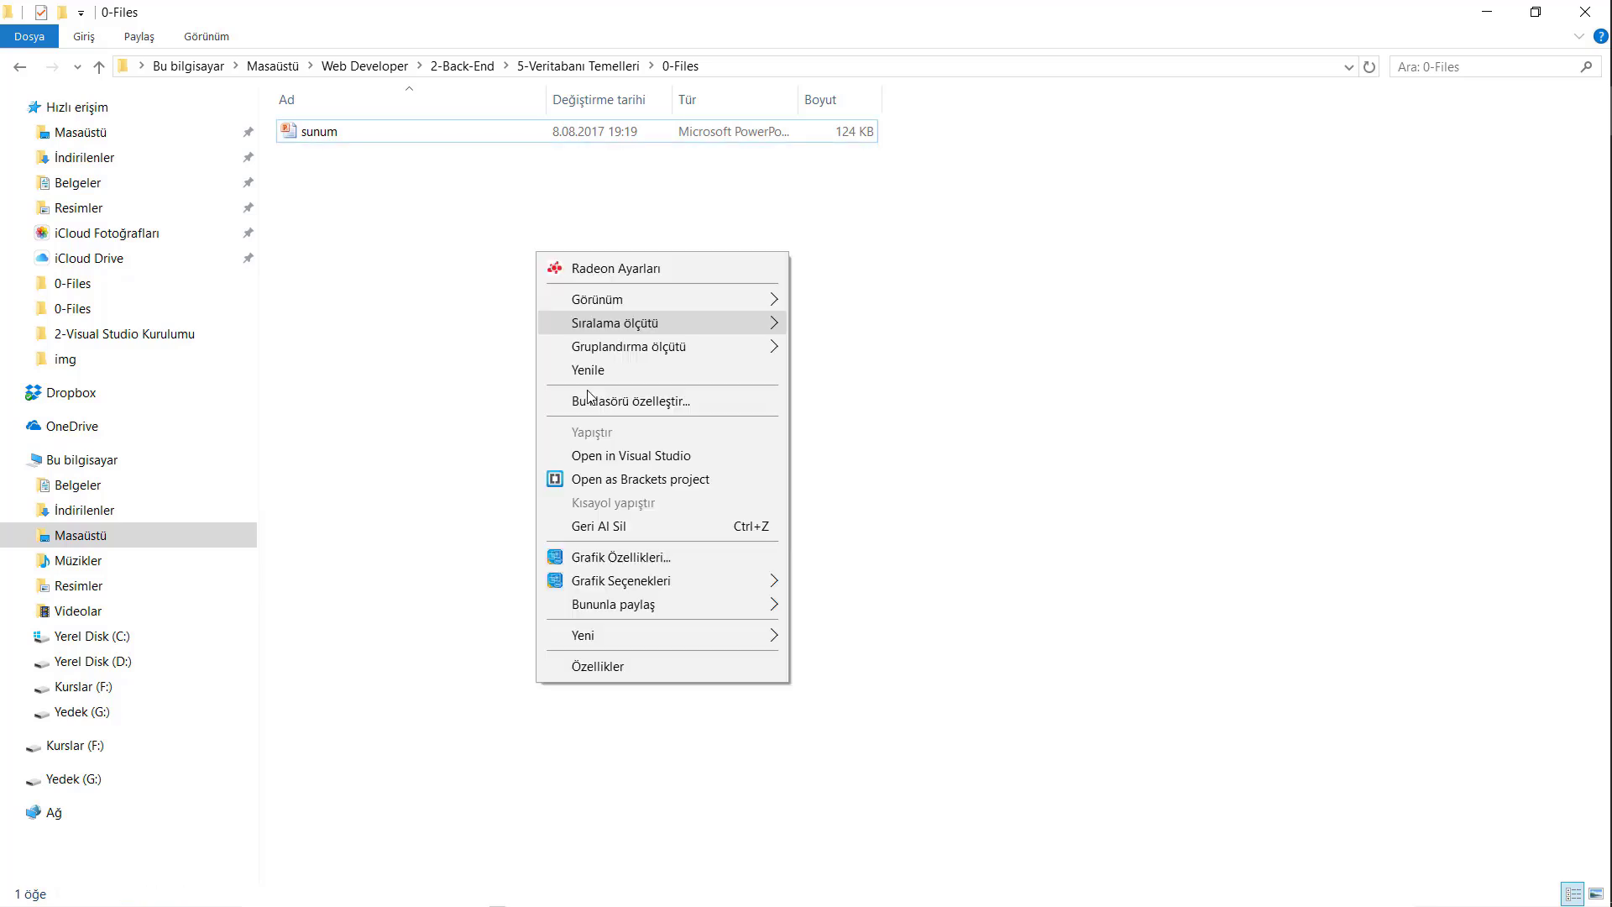
{"action": "mouse_move", "coordinate": [673, 636]}
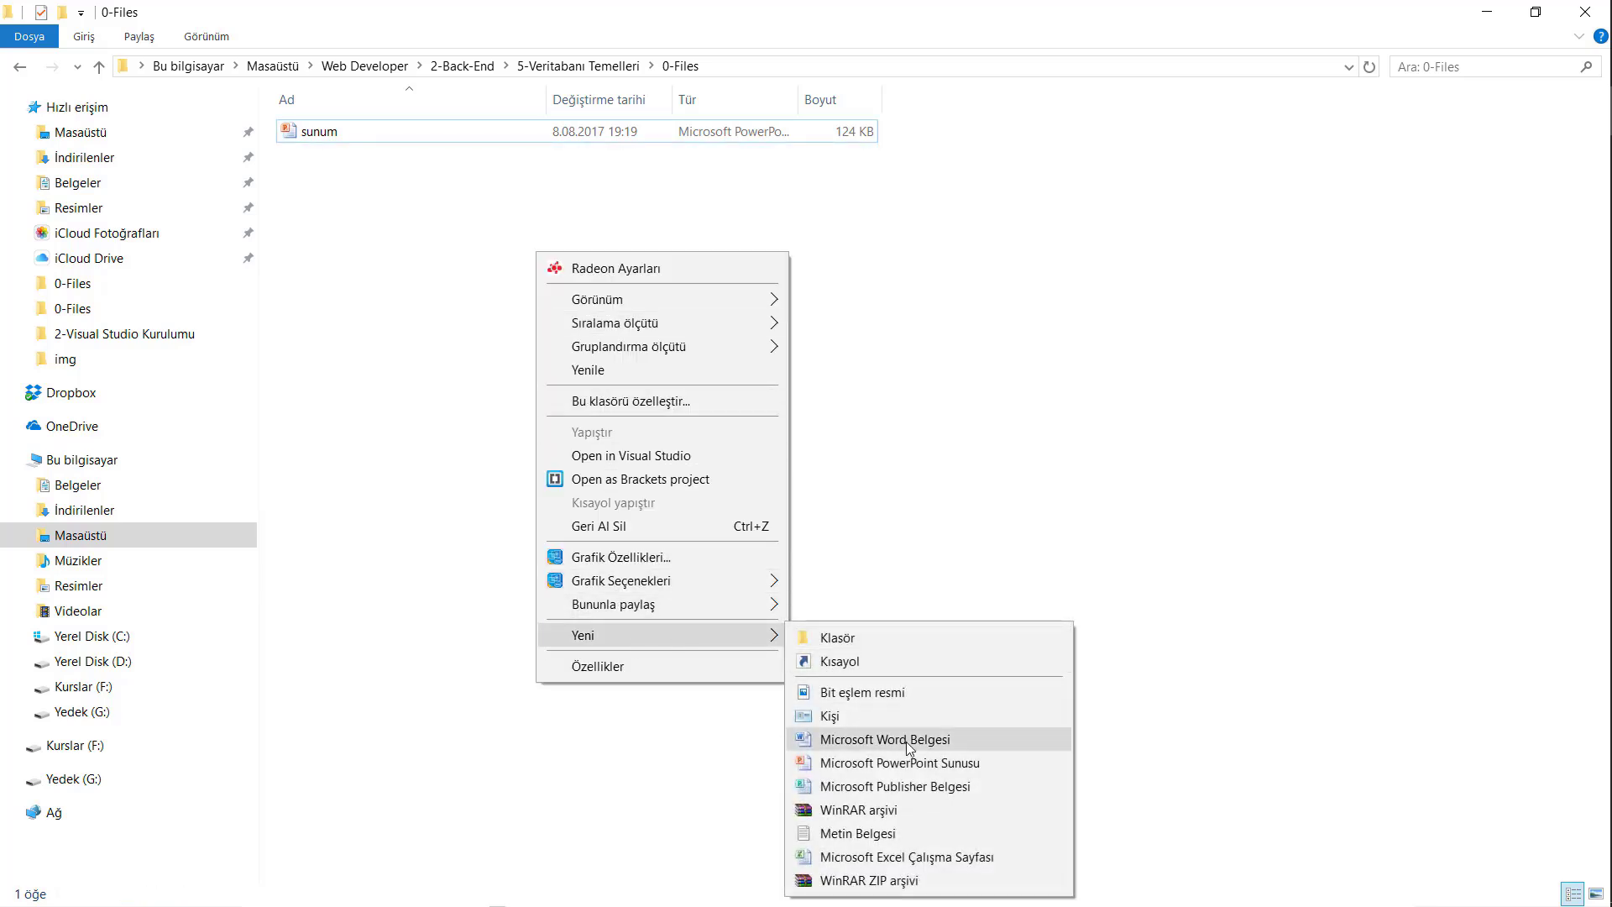
{"action": "left_click", "coordinate": [916, 856]}
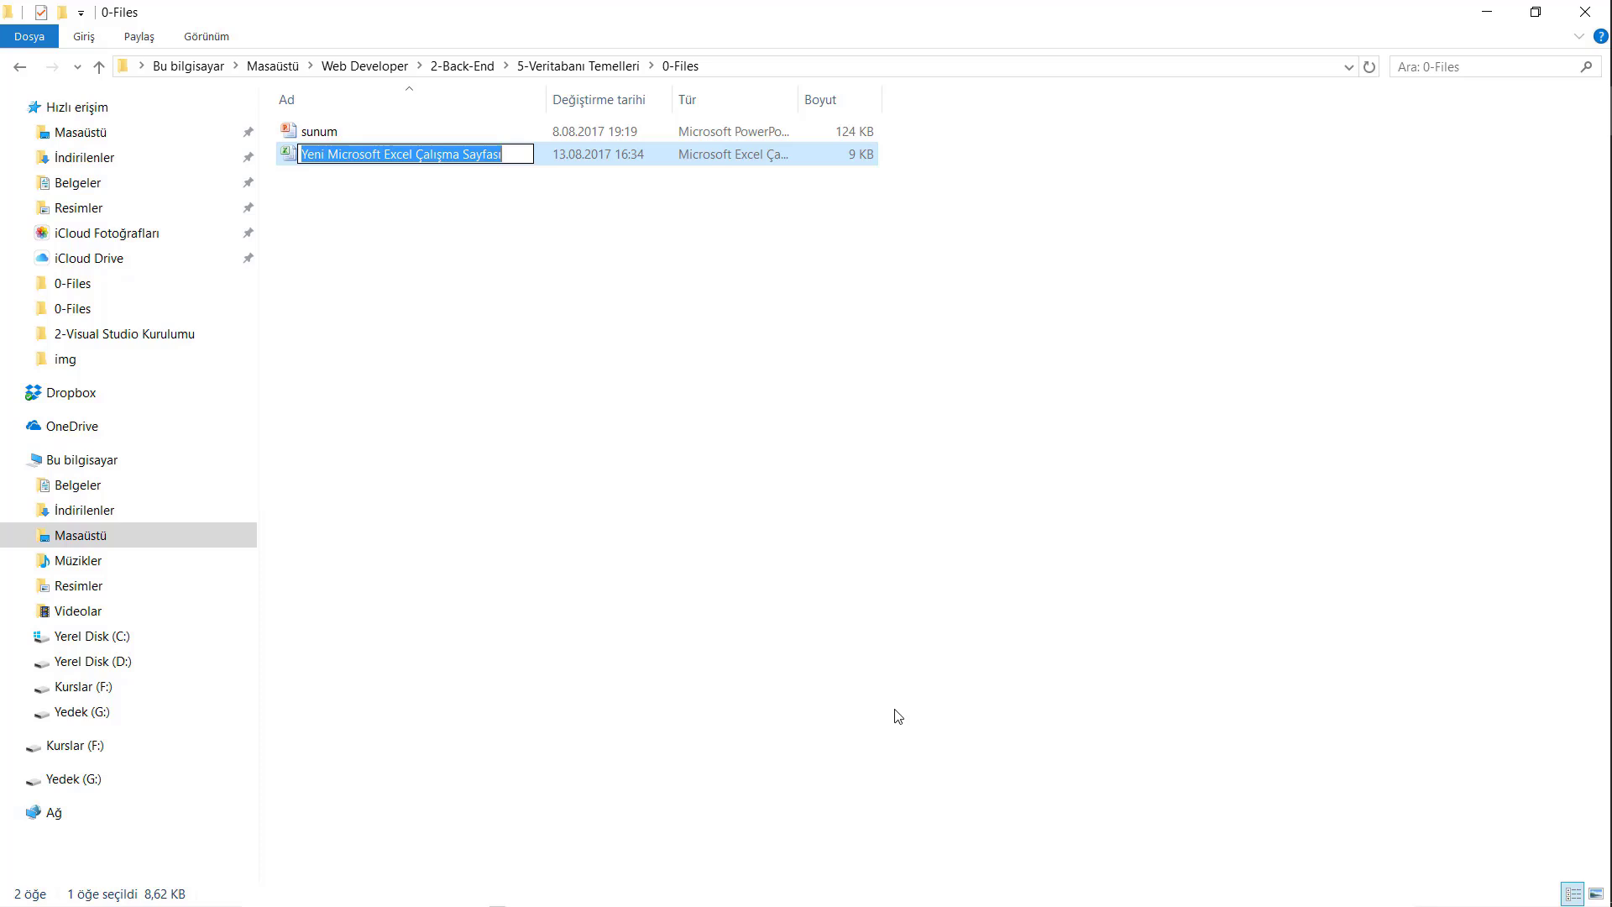
{"action": "type", "text": "urunVT"}
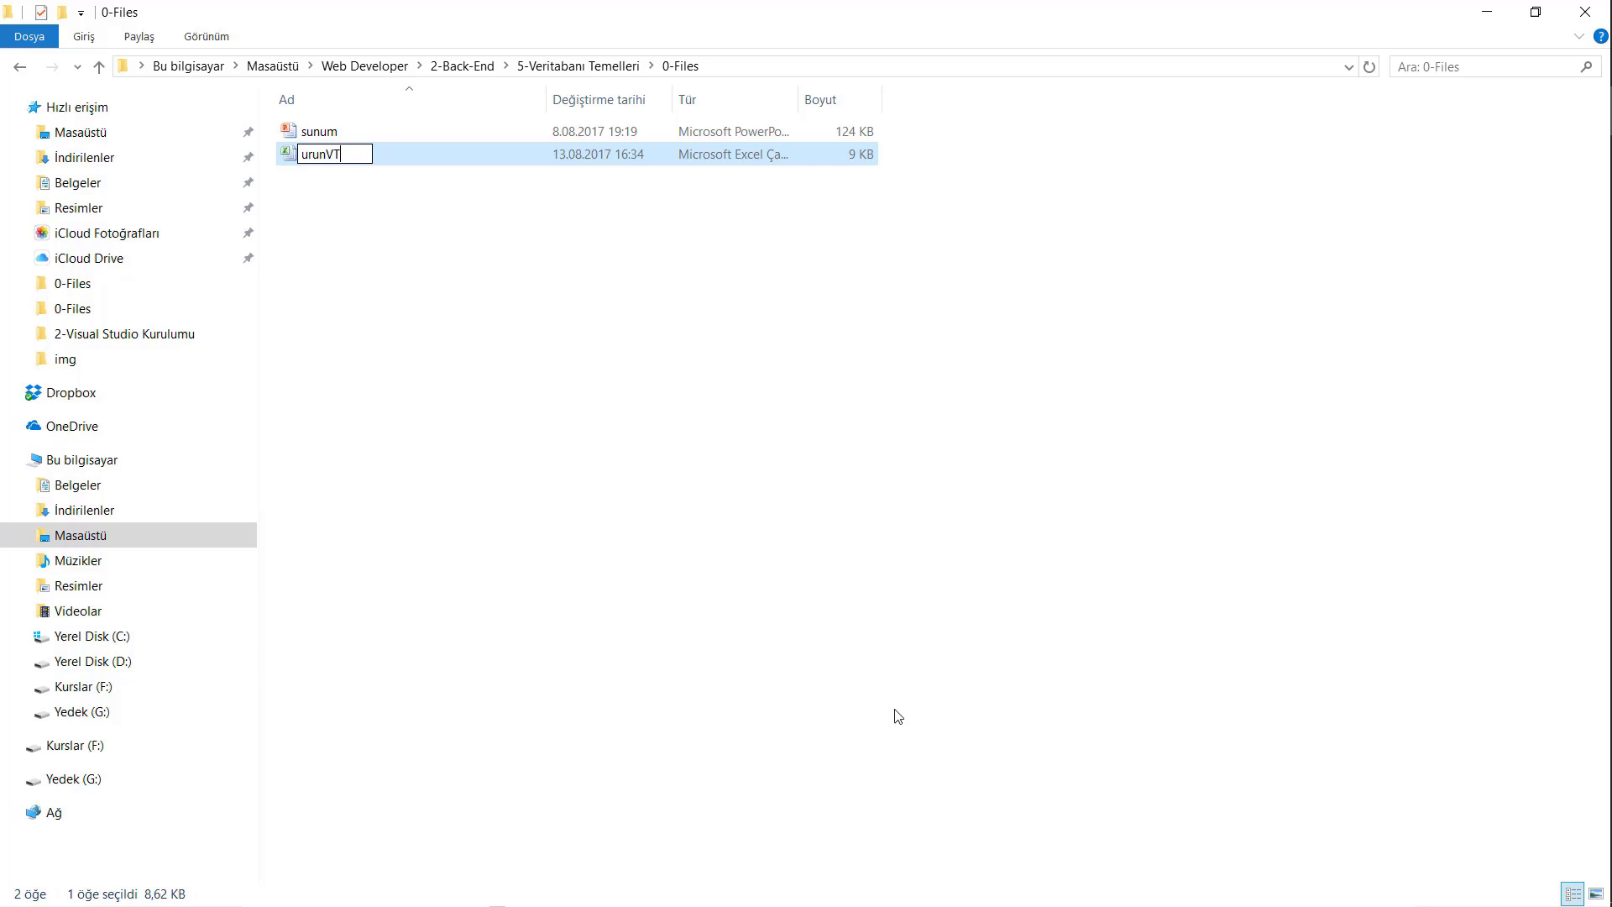
{"action": "key", "text": "Return"}
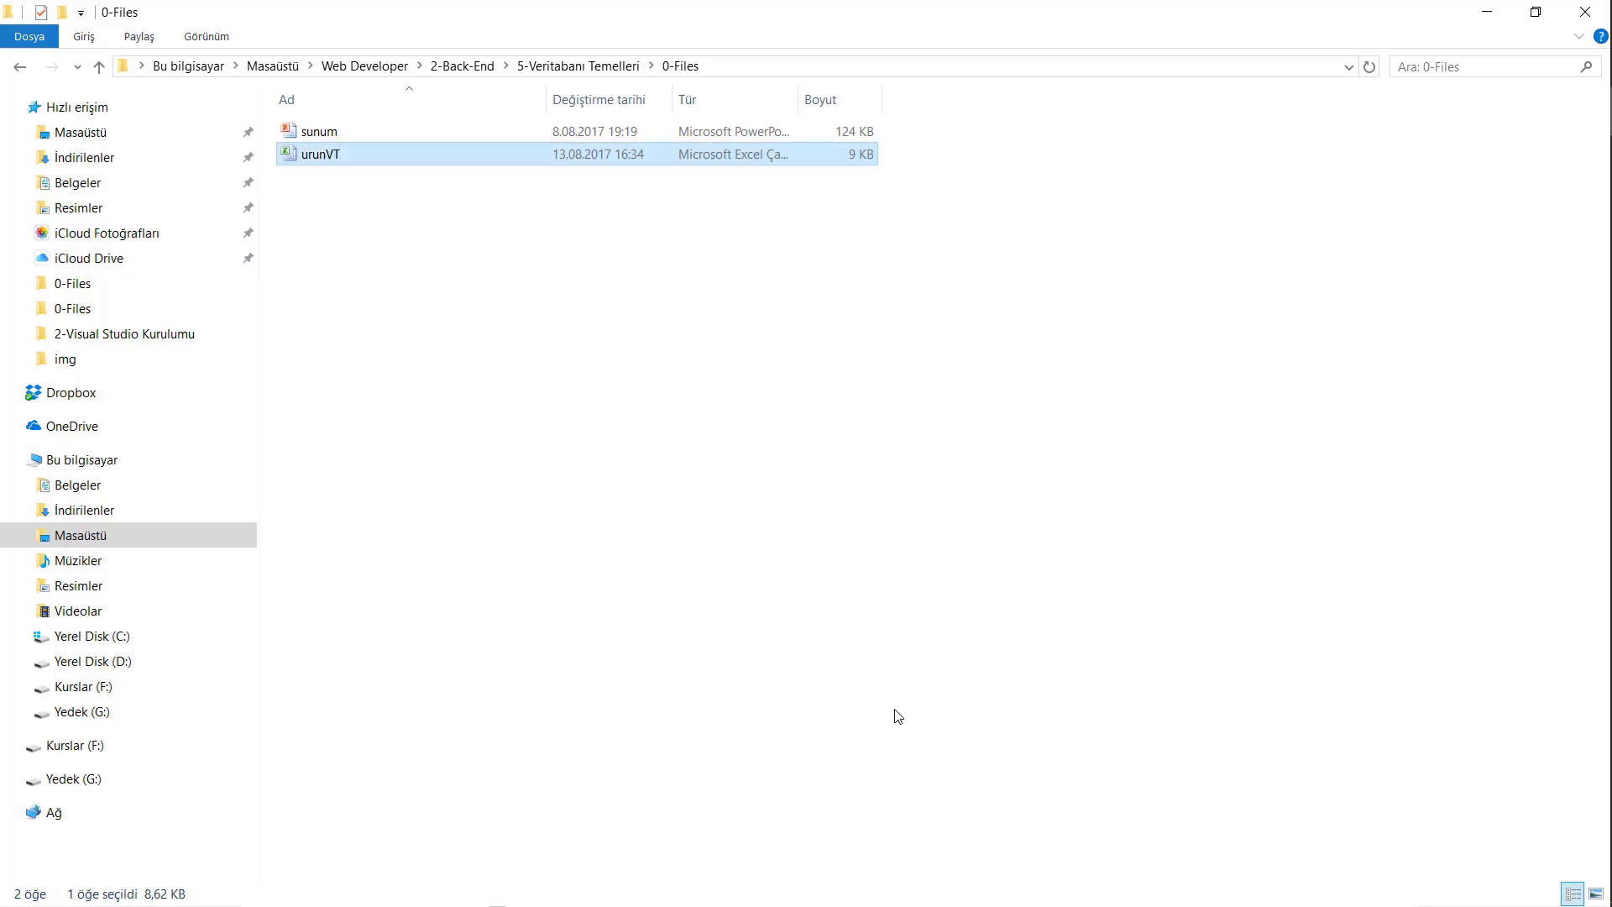
- Open urunVT, dismiss the activation notice, and rename Sayfa1 to Kategori
{"action": "double_click", "coordinate": [628, 152]}
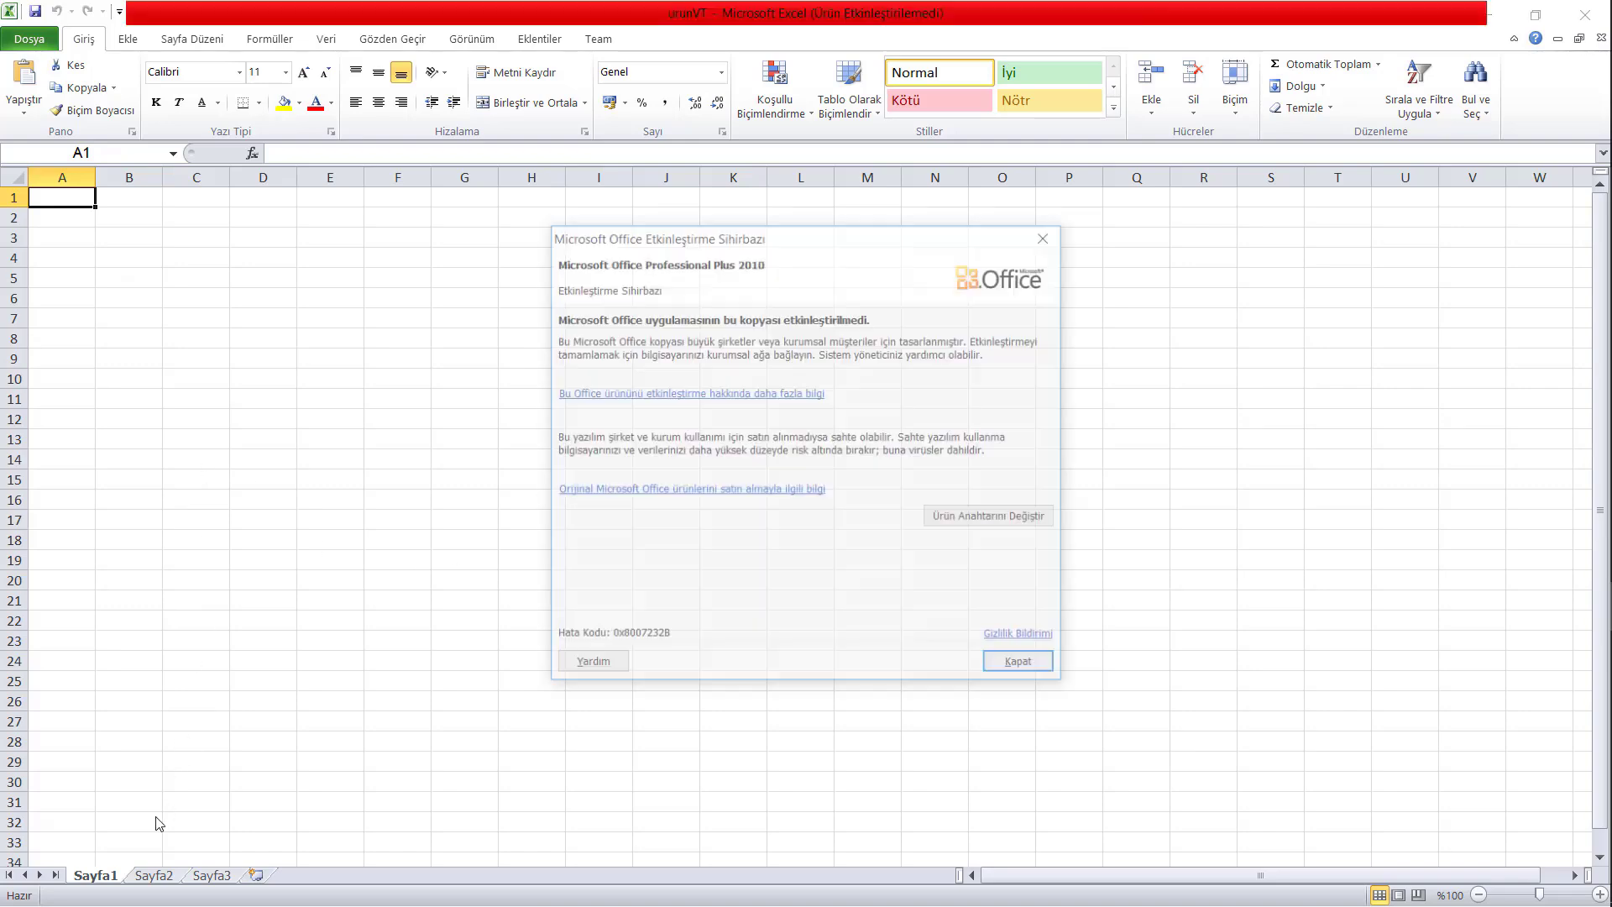
{"action": "left_click", "coordinate": [1020, 662]}
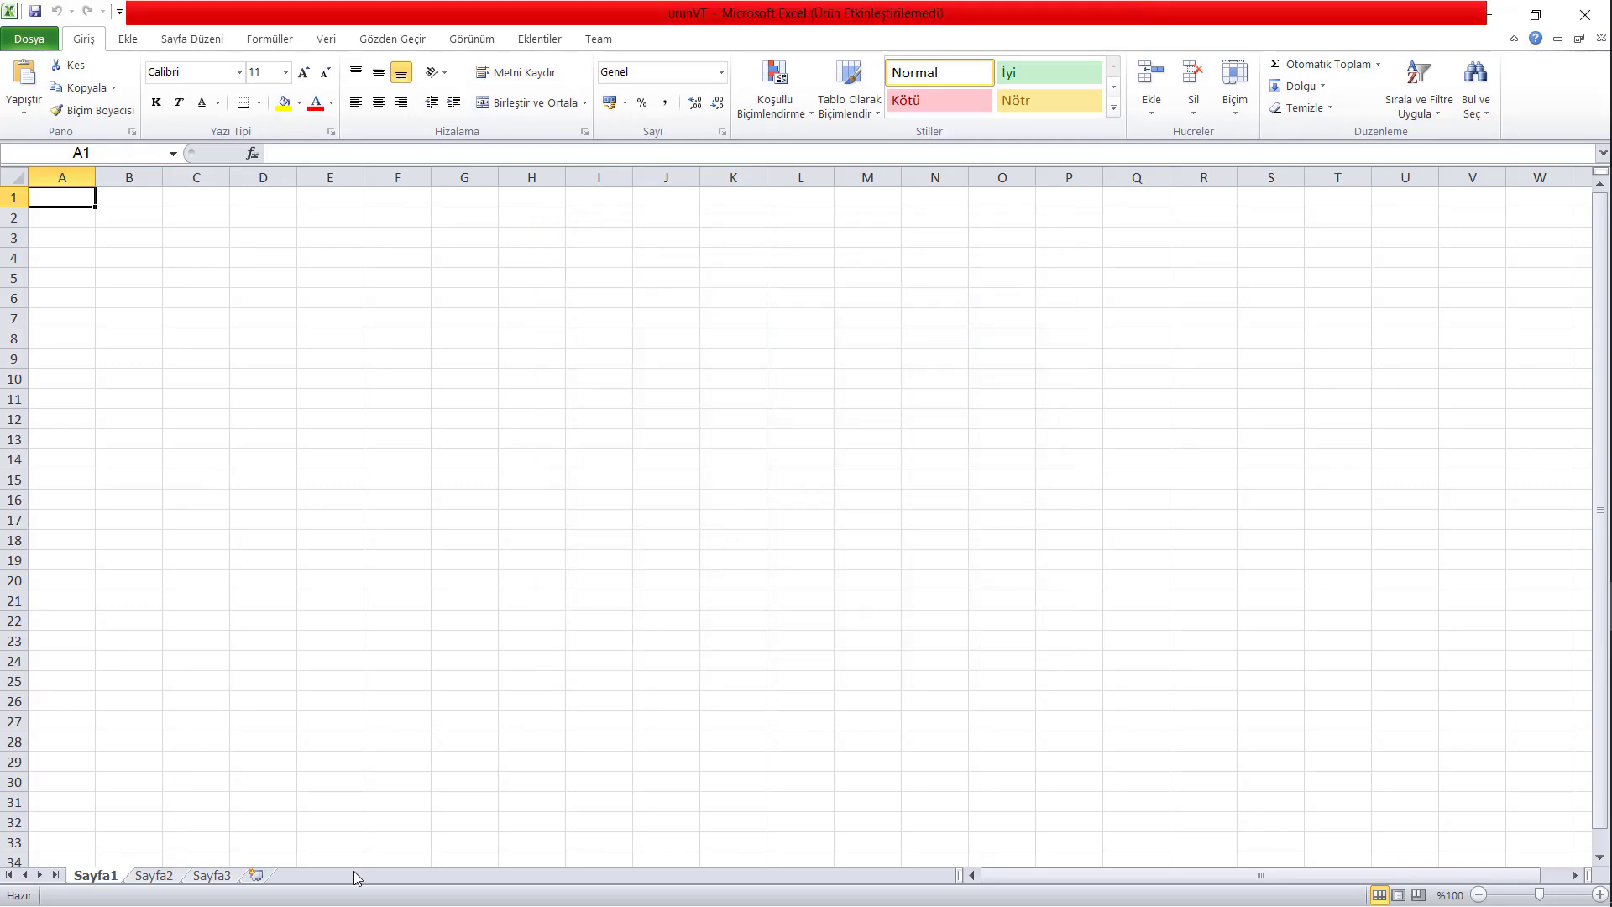
{"action": "double_click", "coordinate": [97, 878]}
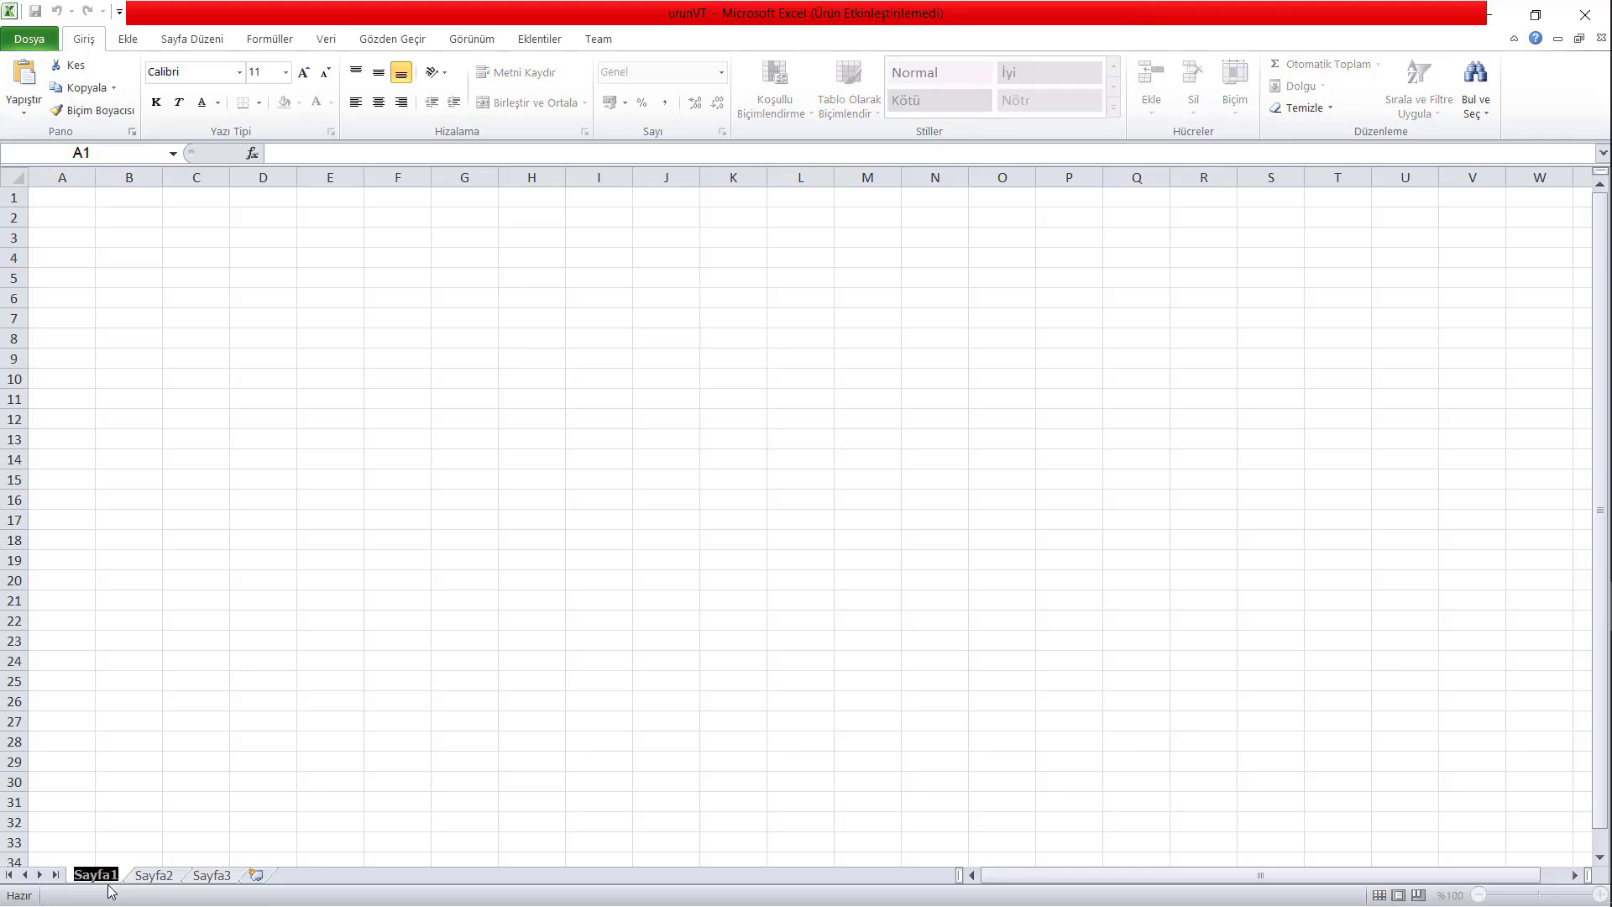
{"action": "type", "text": "Kategori"}
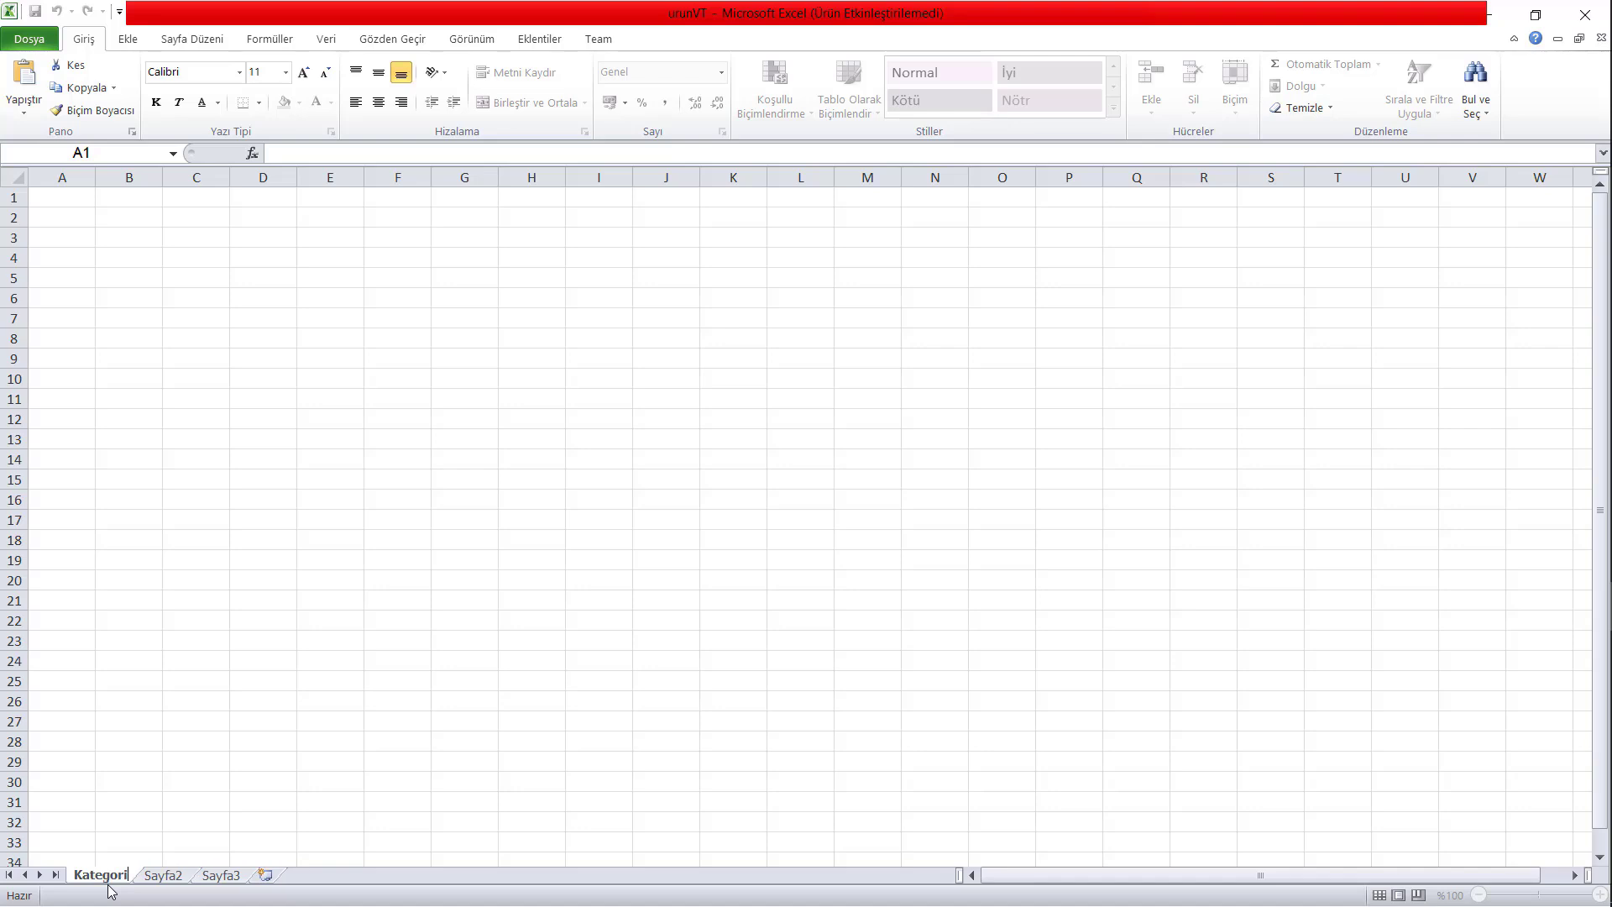
{"action": "key", "text": "Return"}
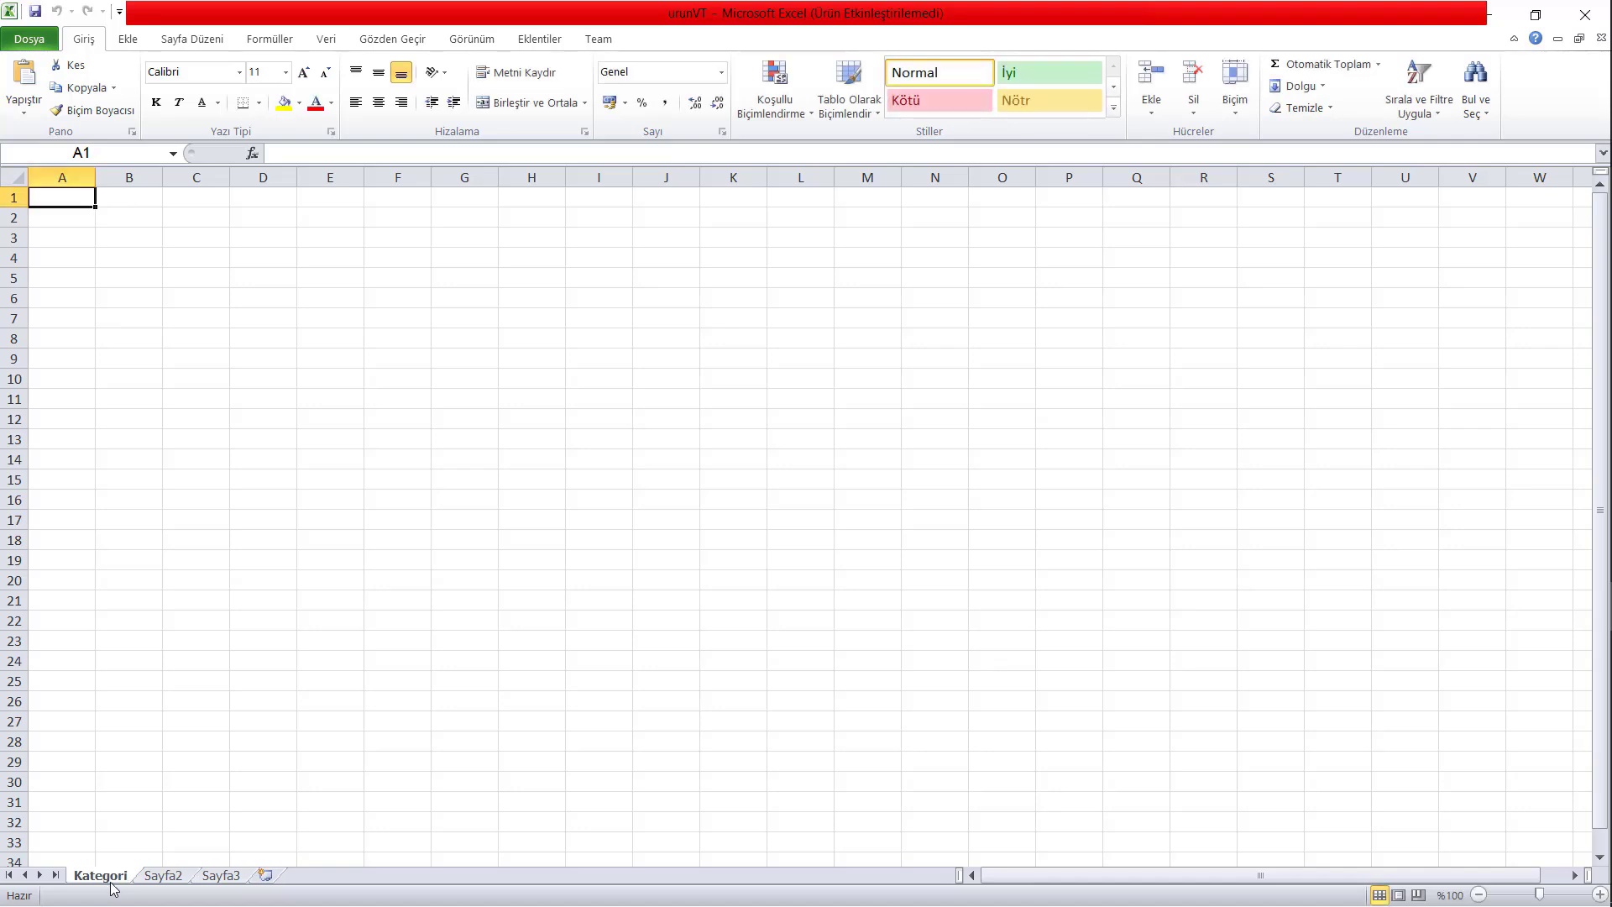
- Rename the Kategori sheet to Urun
{"action": "double_click", "coordinate": [113, 878]}
{"action": "type", "text": "Ur"}
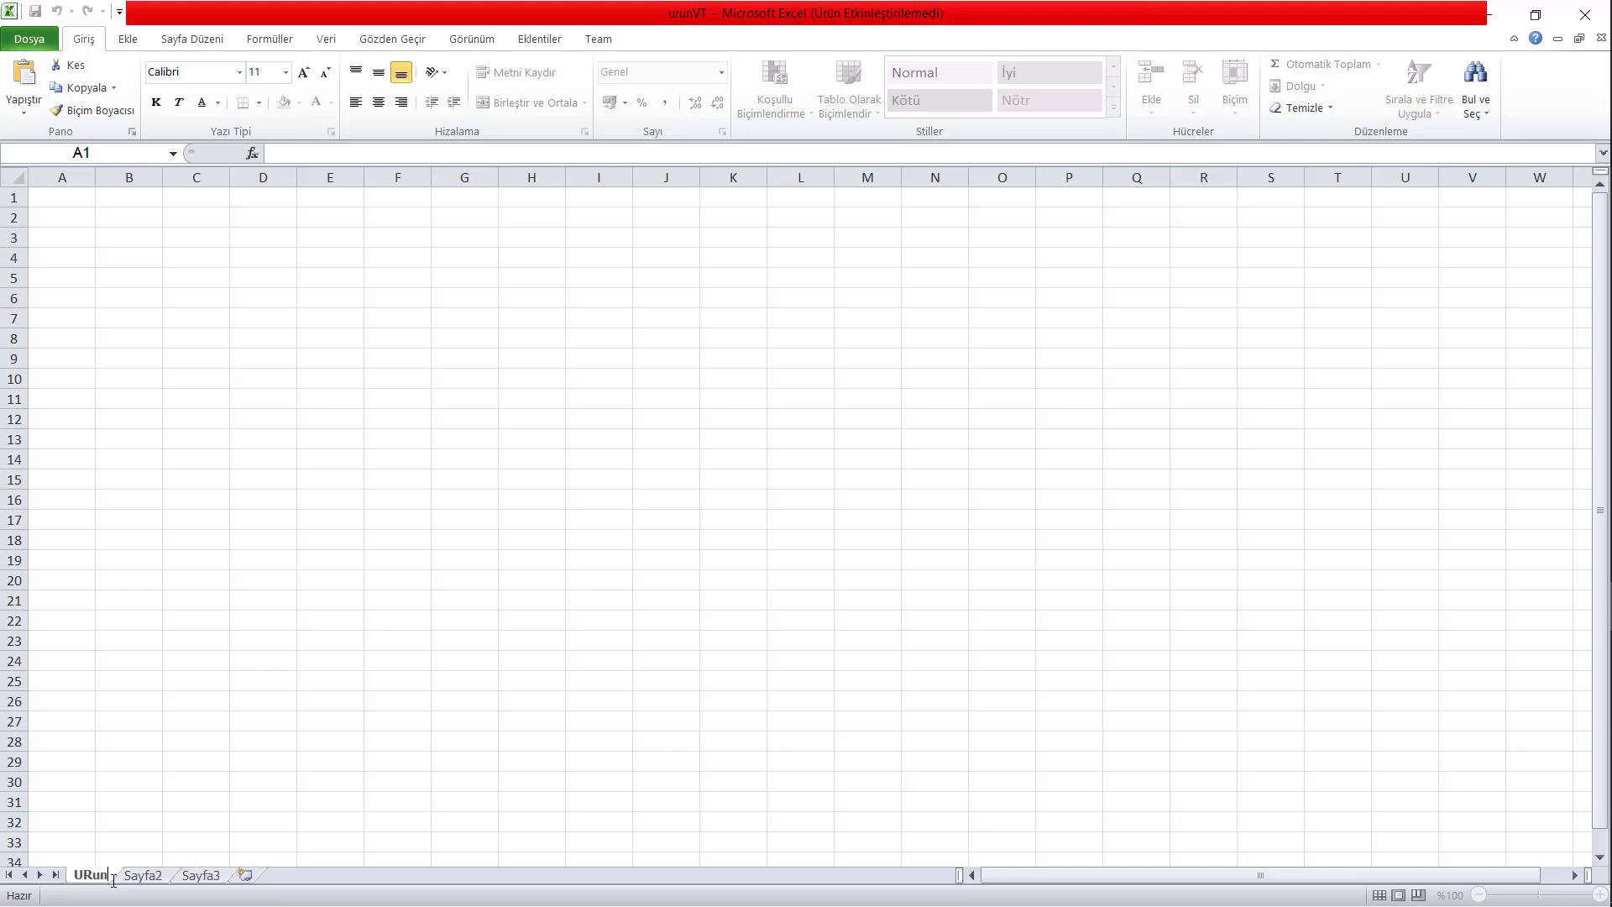
{"action": "type", "text": "un"}
{"action": "key", "text": "Return"}
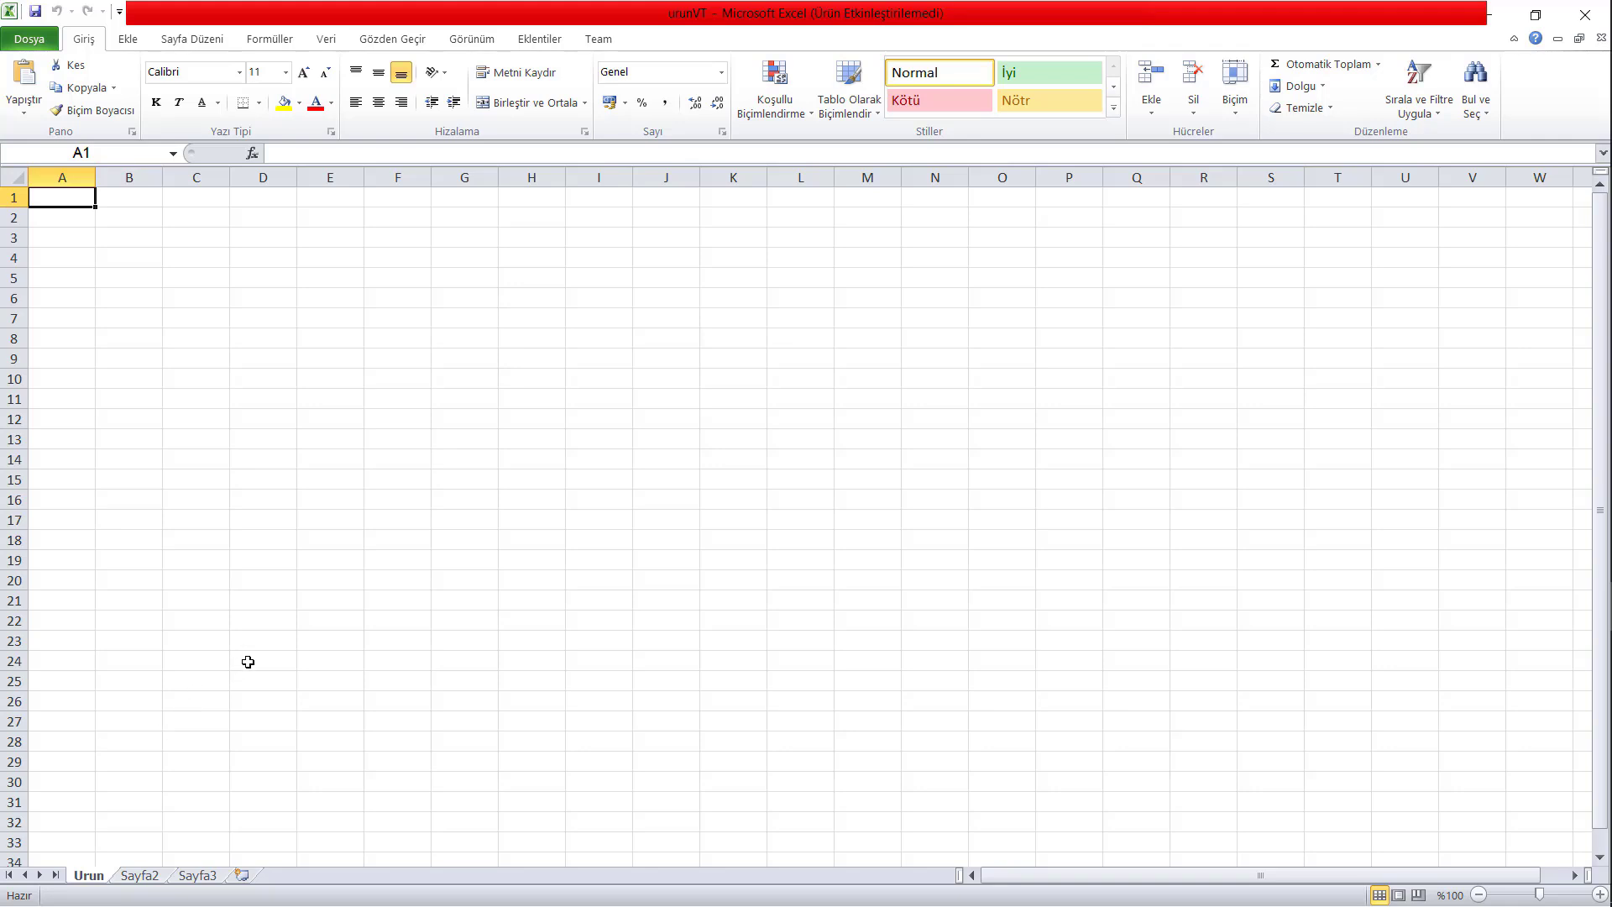
{"action": "scroll", "coordinate": [245, 658], "scroll_direction": "up", "scroll_amount": 4, "text": "ctrl"}
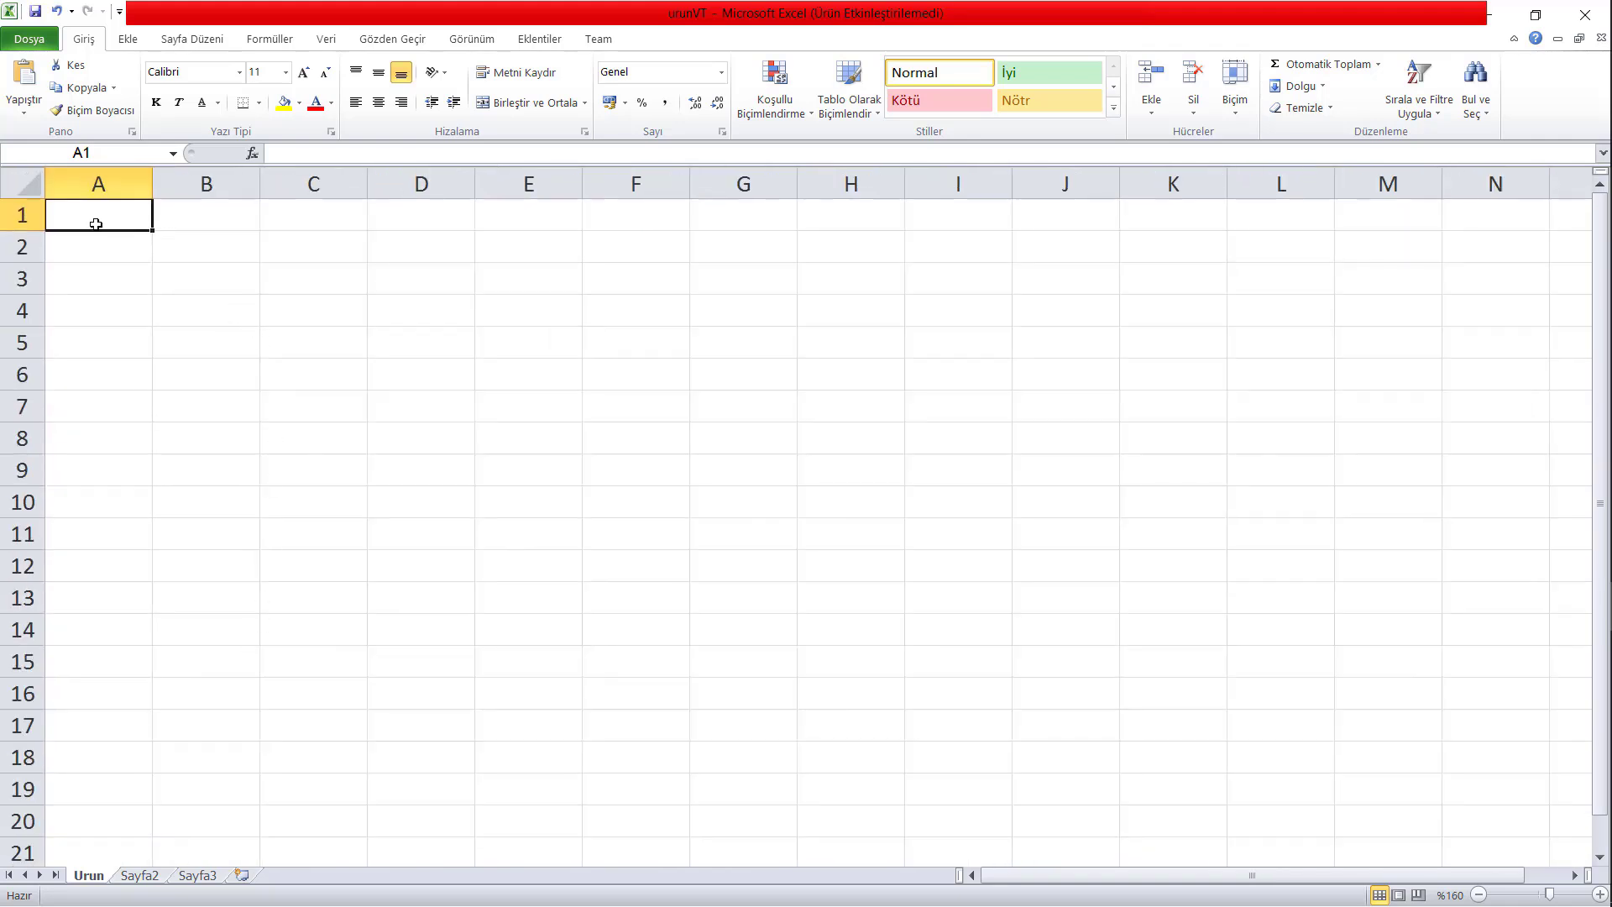
- Enter the headers UrunAdı, Acıklama and Fiyat in A1 through C1
{"action": "type", "text": "Urun"}
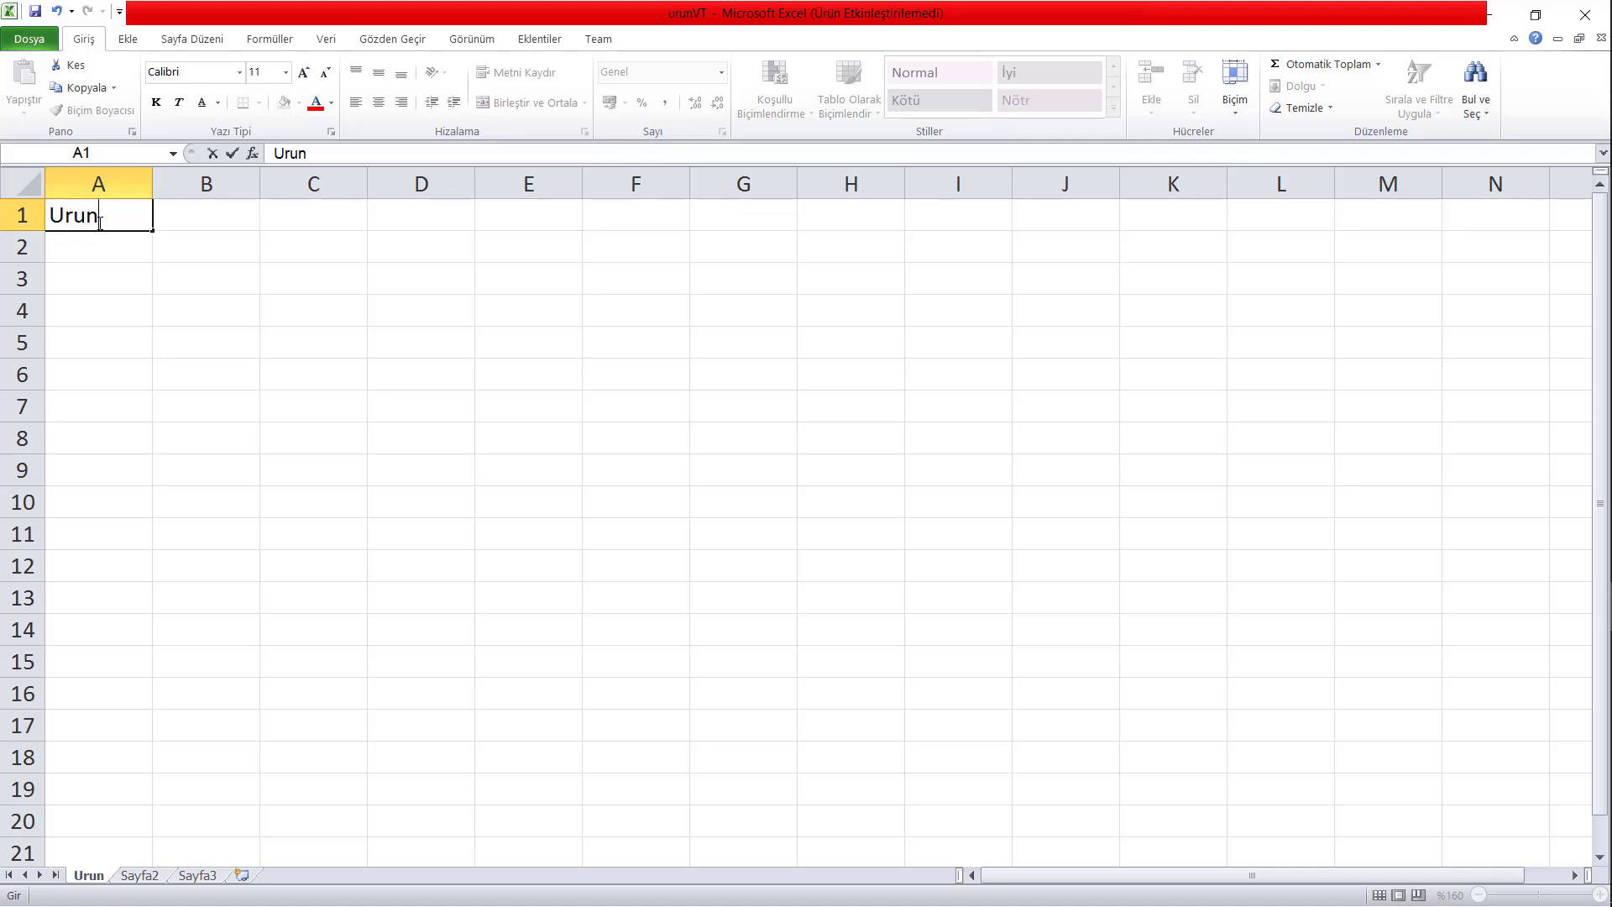
{"action": "type", "text": "Adı"}
{"action": "key", "text": "Tab"}
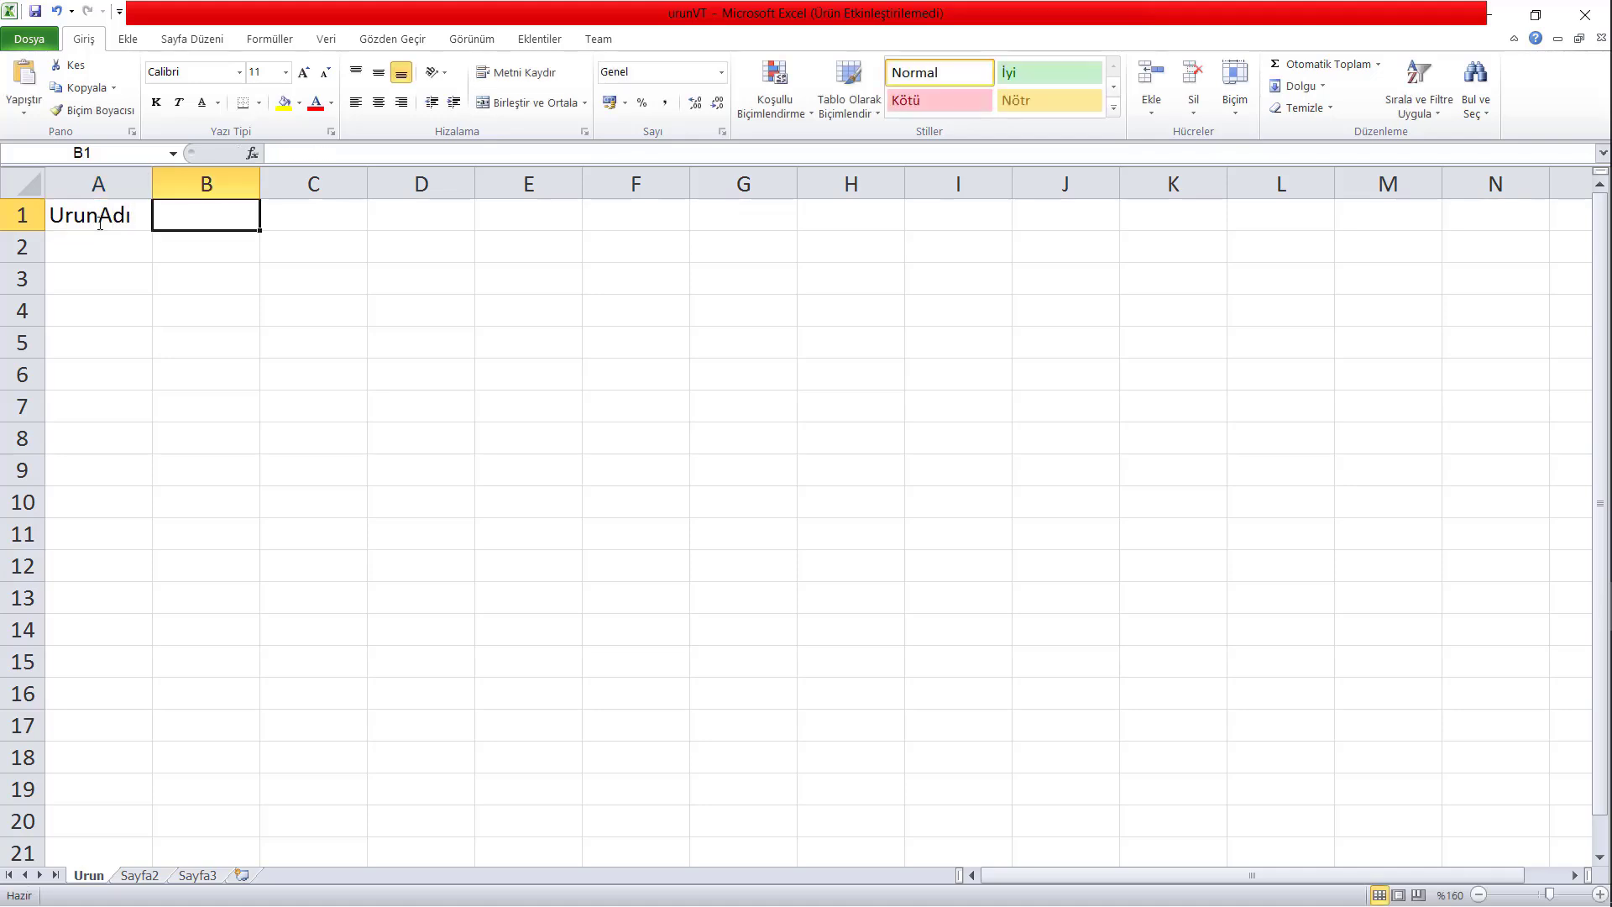
{"action": "type", "text": "Acı"}
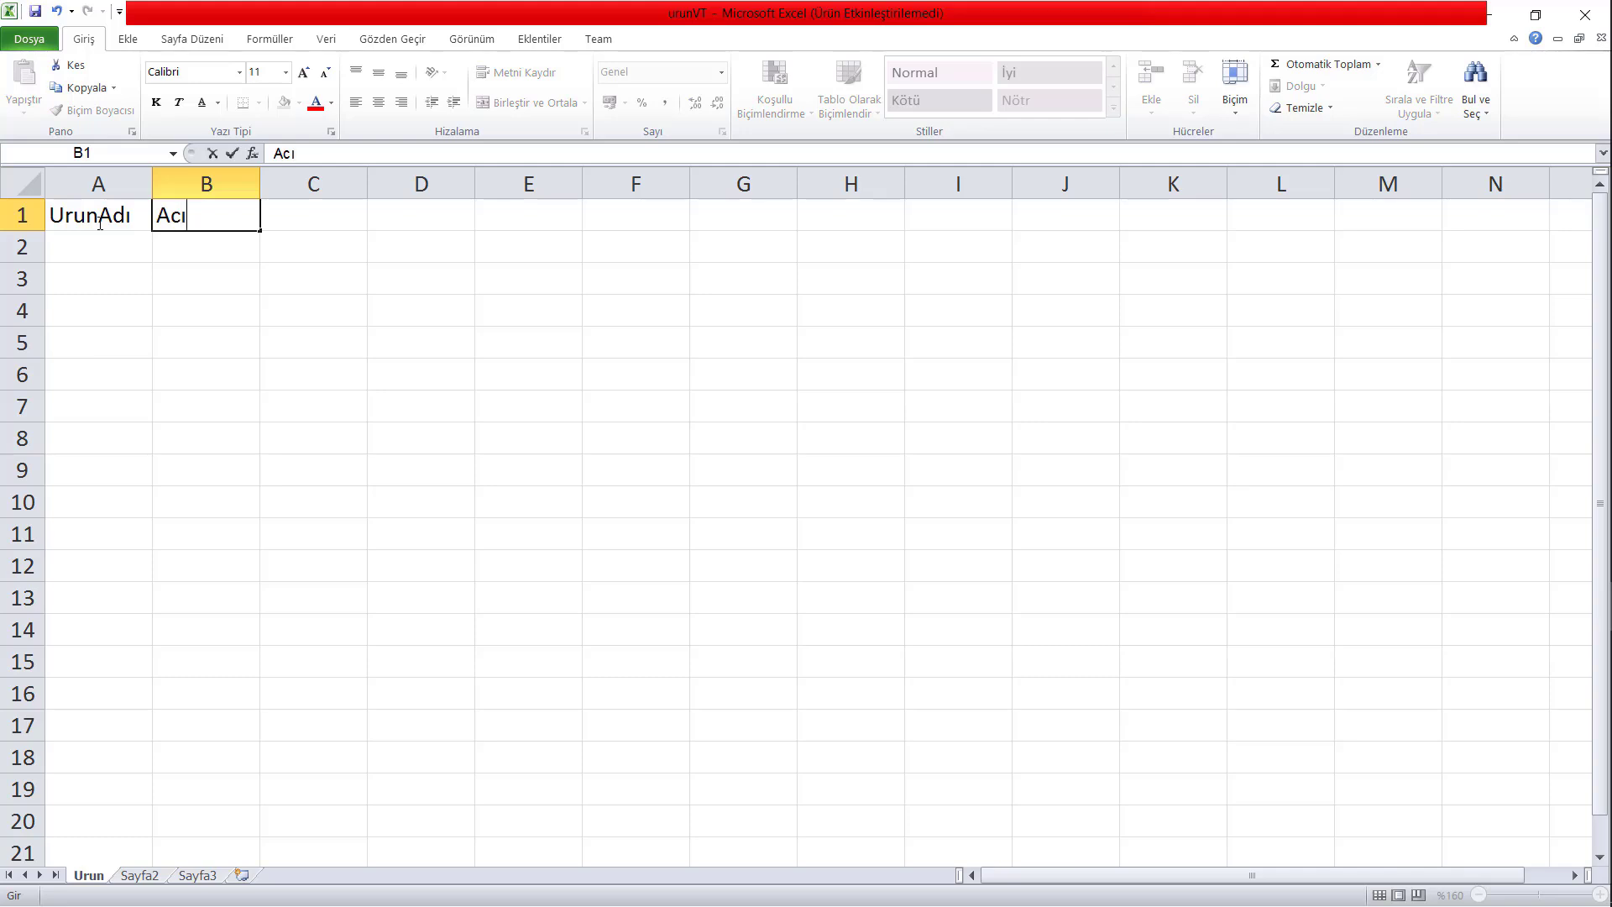
{"action": "type", "text": "klama"}
{"action": "key", "text": "Tab"}
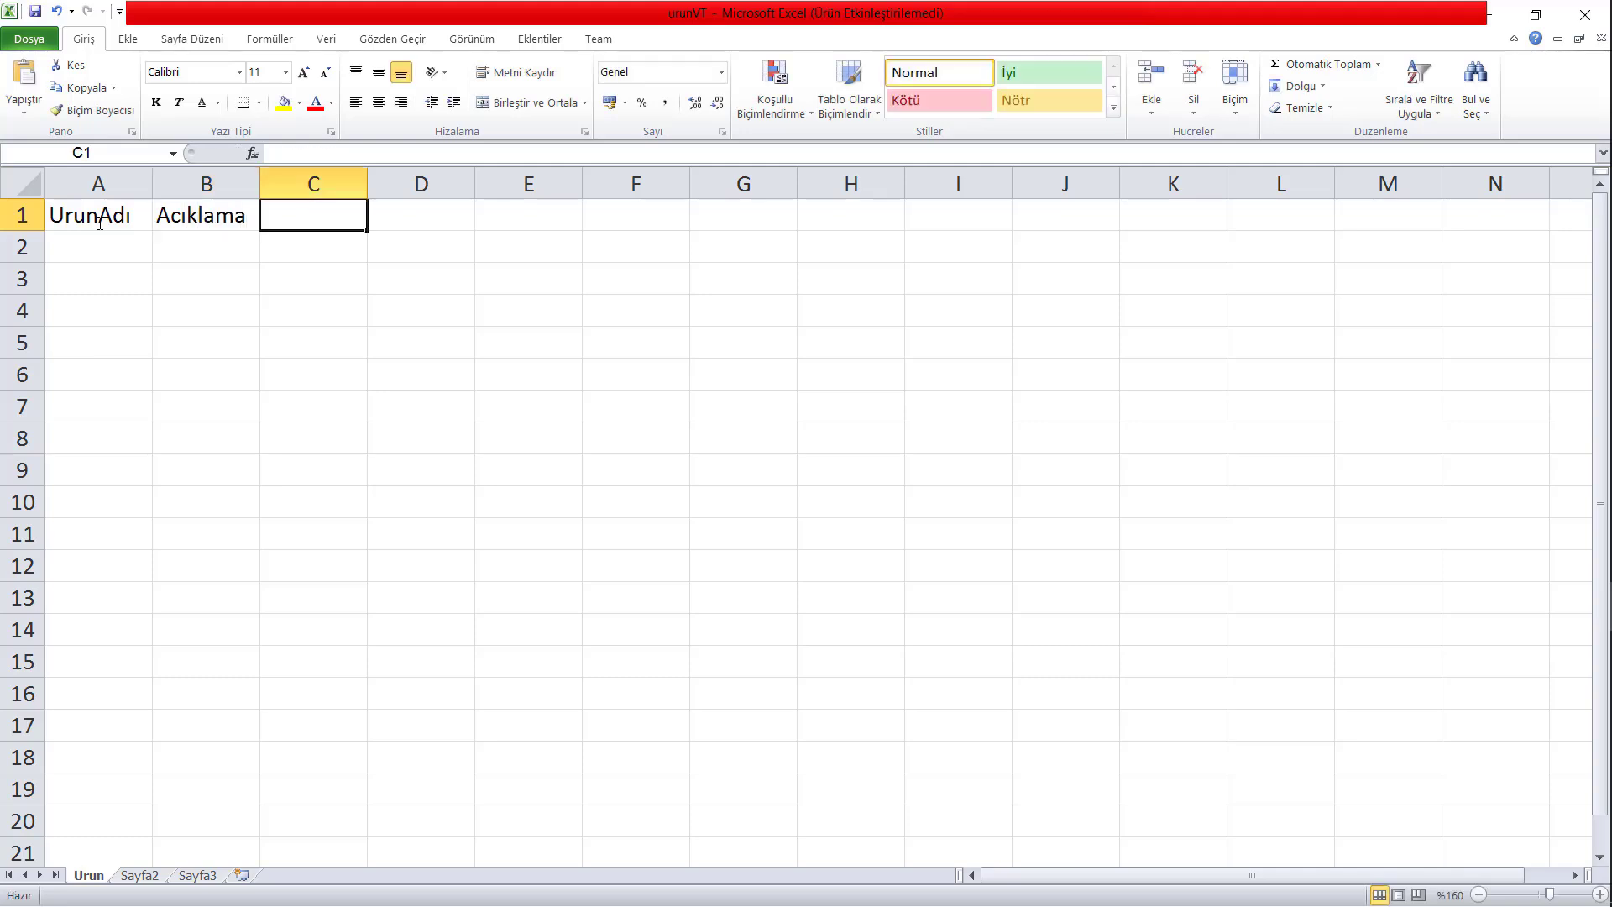
{"action": "type", "text": "Fiyat"}
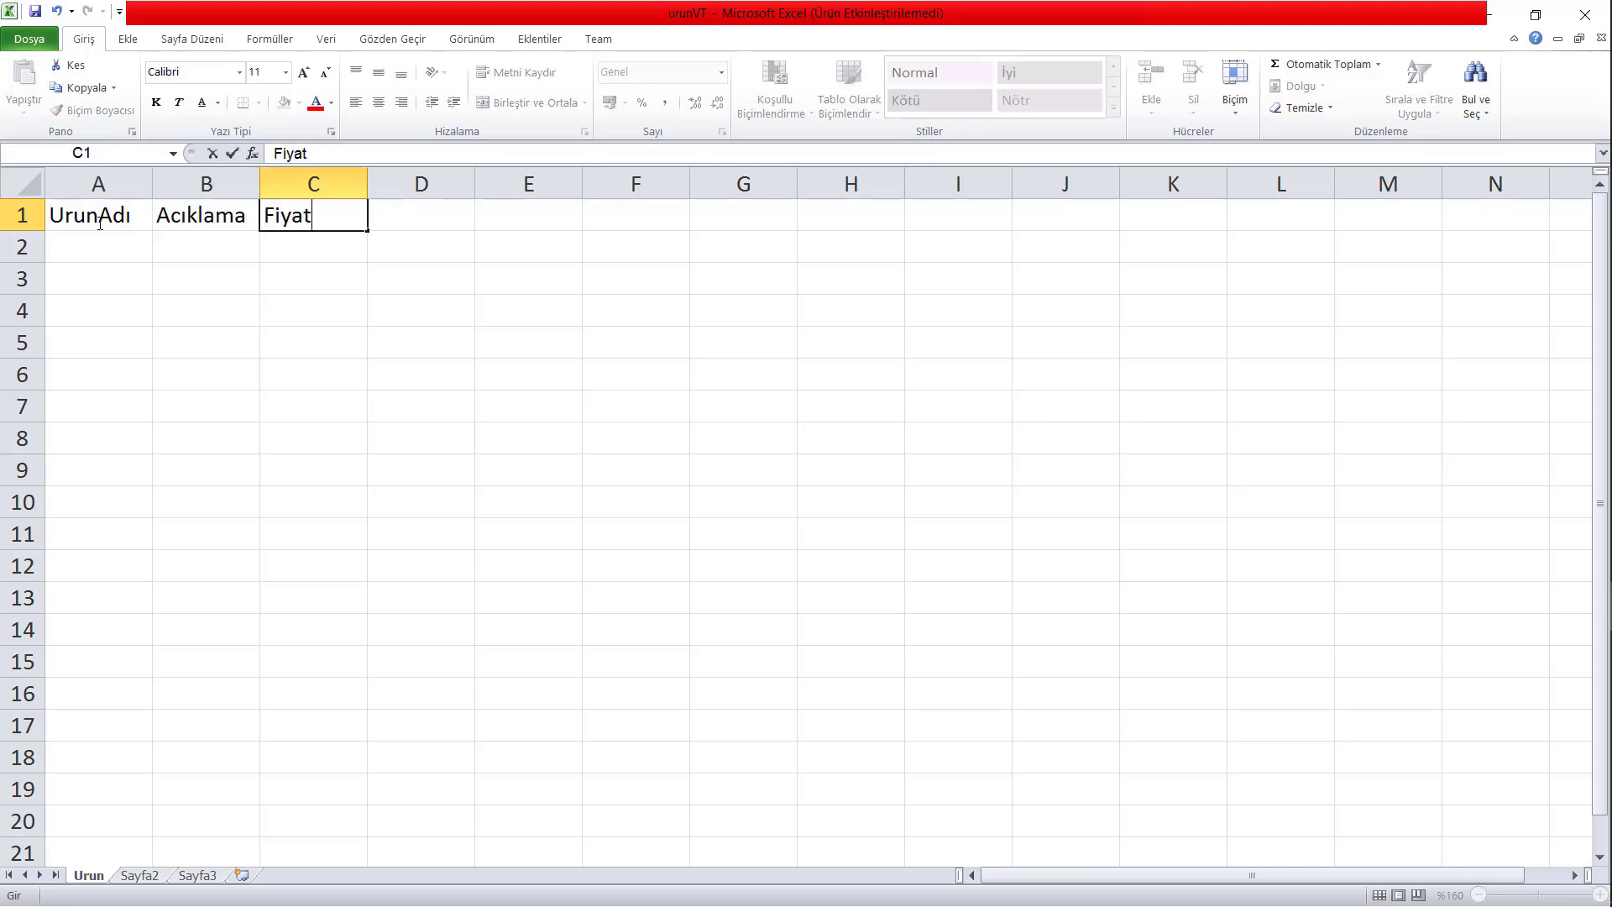
{"action": "key", "text": "Tab"}
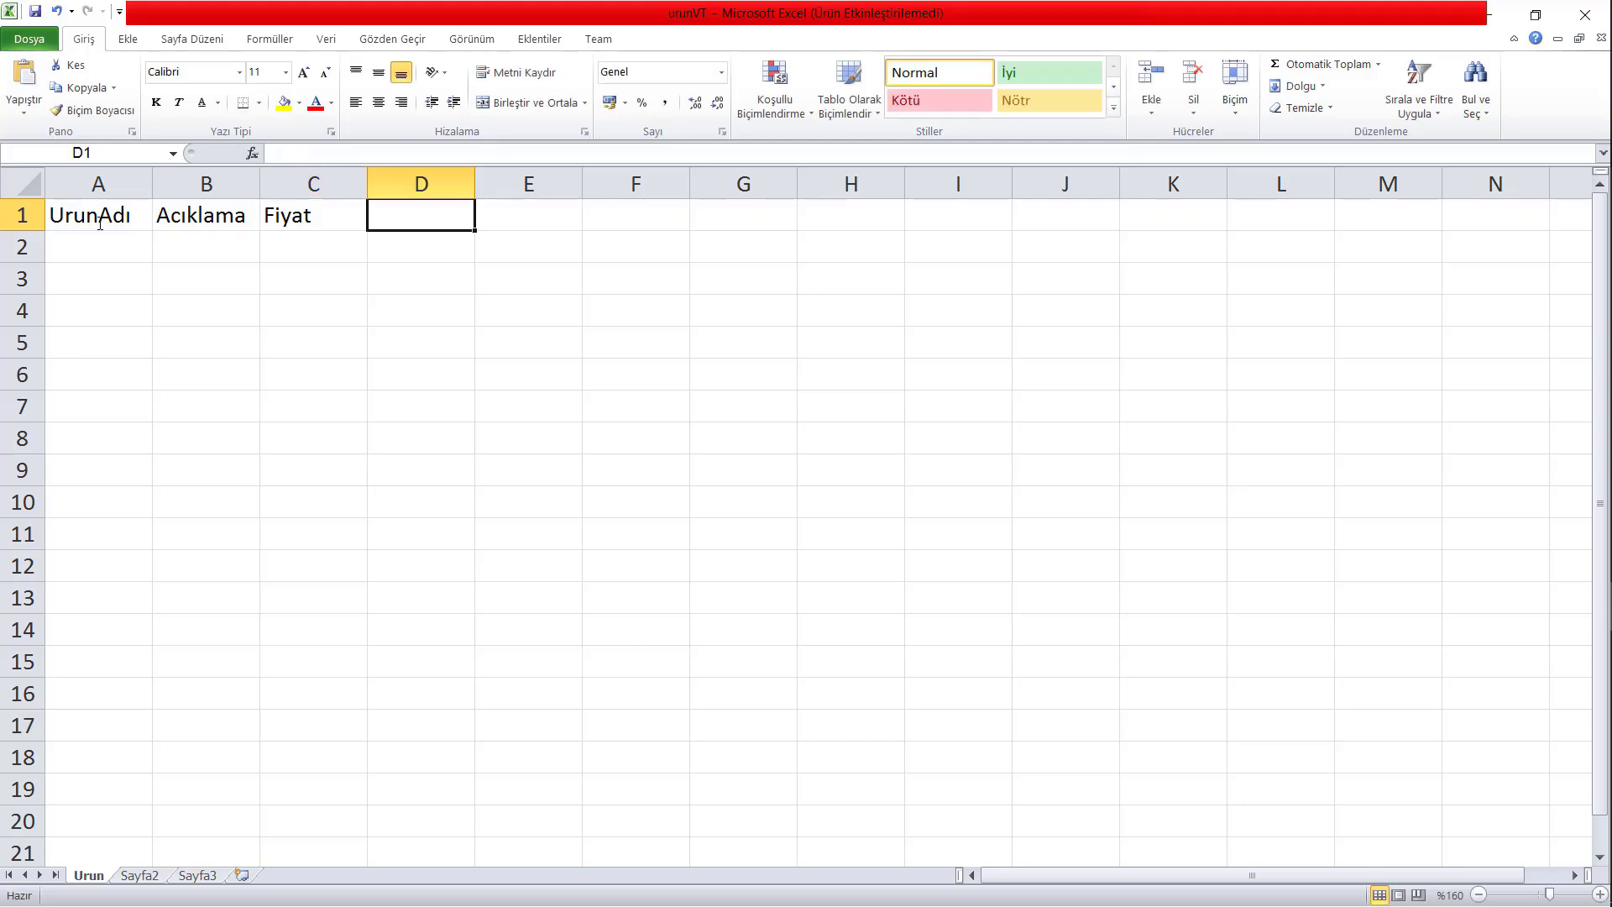
- Enter StokAdeti in D1 and Satistami in E1
{"action": "type", "text": "Stok"}
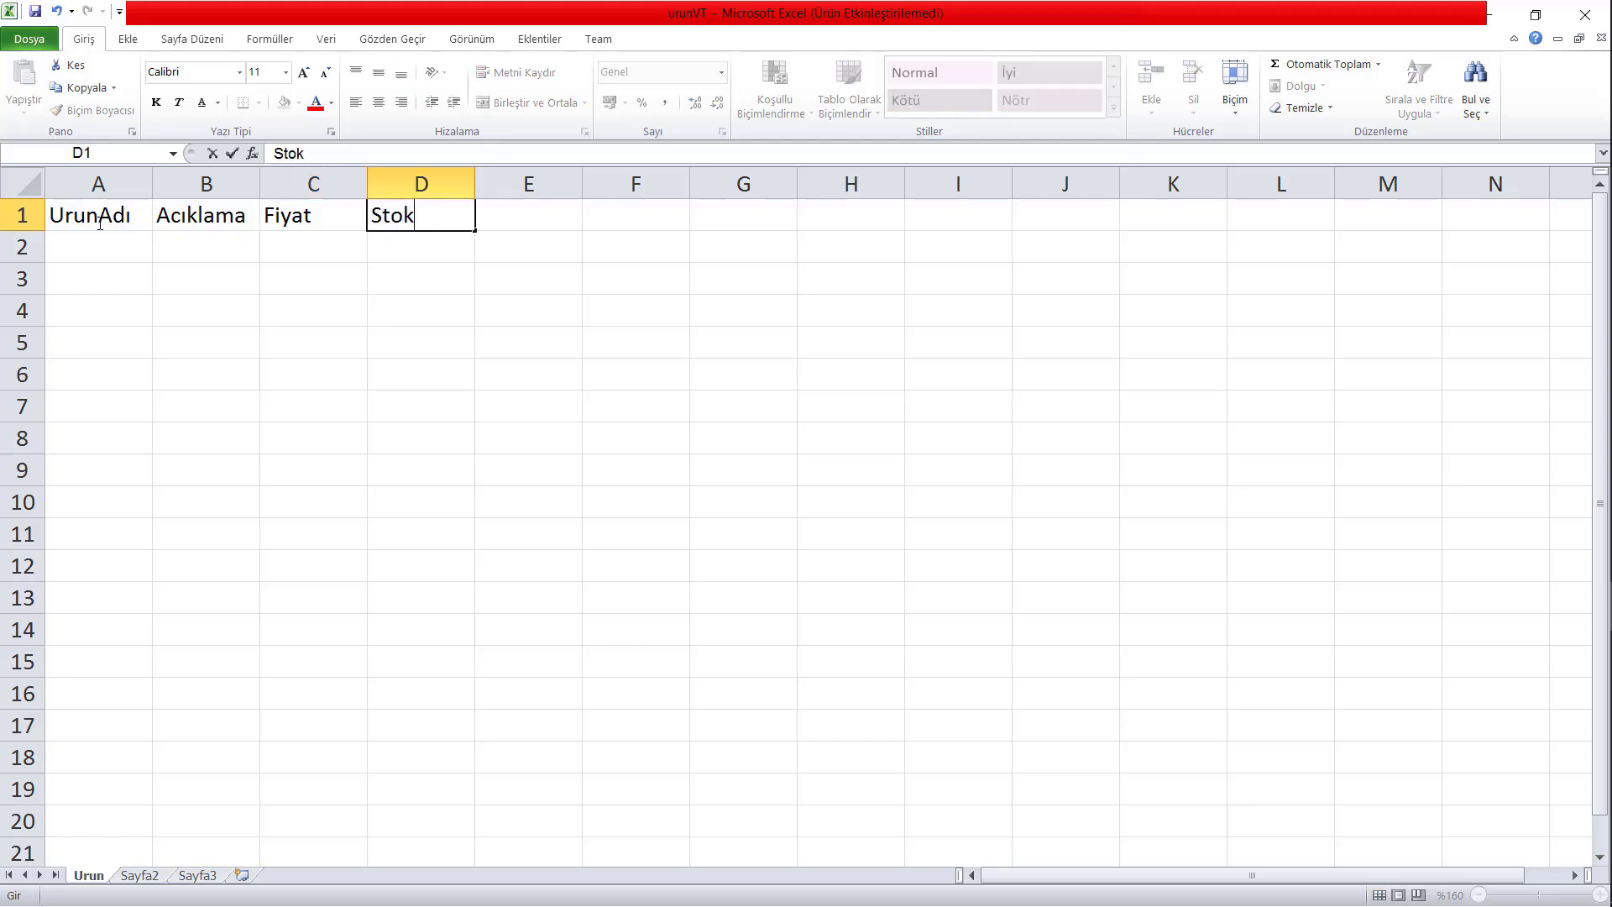
{"action": "type", "text": "Adeti"}
{"action": "key", "text": "Tab"}
{"action": "type", "text": "Satistemi"}
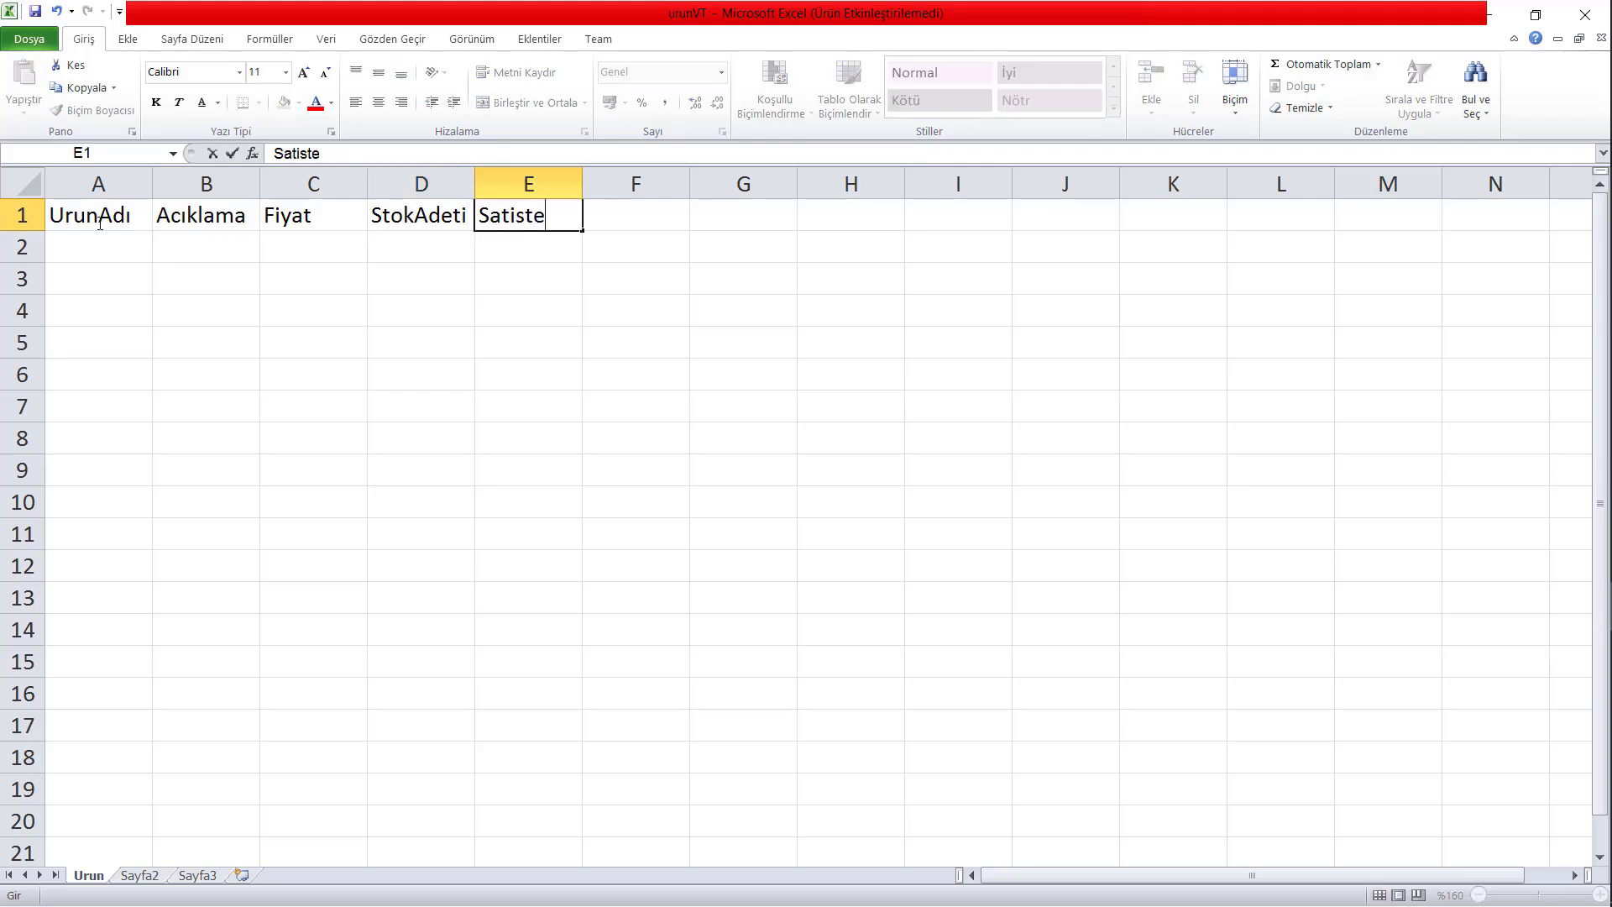
{"action": "key", "text": "BackSpace"}
{"action": "key", "text": "BackSpace"}
{"action": "key", "text": "BackSpace"}
{"action": "type", "text": "ami"}
{"action": "left_click", "coordinate": [103, 220]}
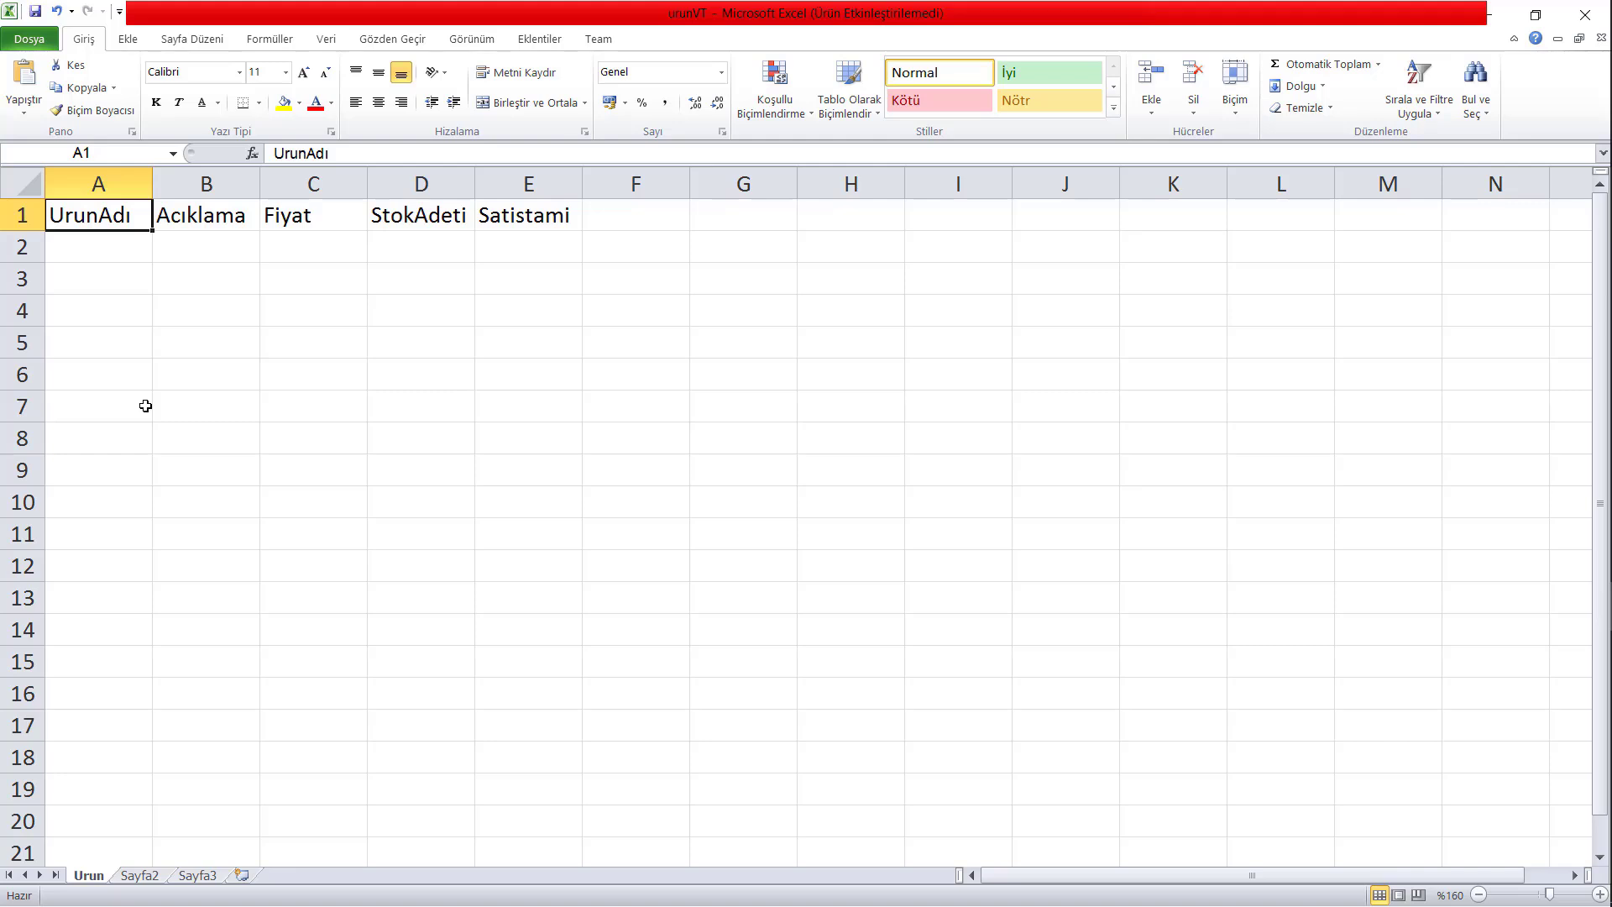
- Select the header row A1 through E1
{"action": "double_click", "coordinate": [116, 248]}
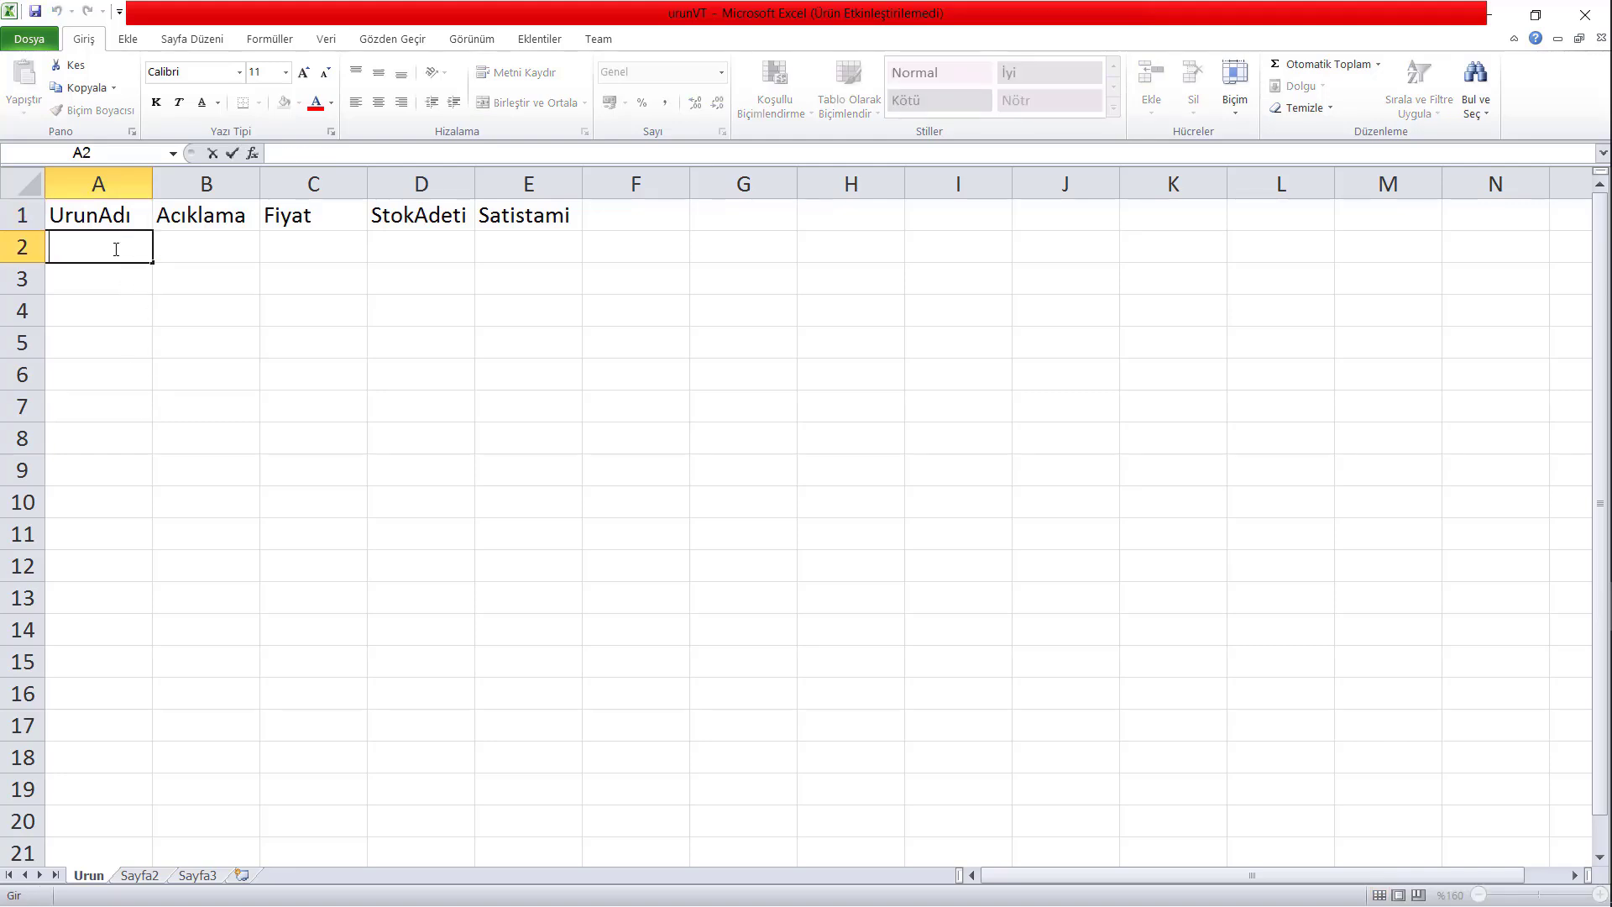
{"action": "left_click", "coordinate": [220, 317]}
{"action": "left_click_drag", "start_coordinate": [94, 217], "coordinate": [533, 217]}
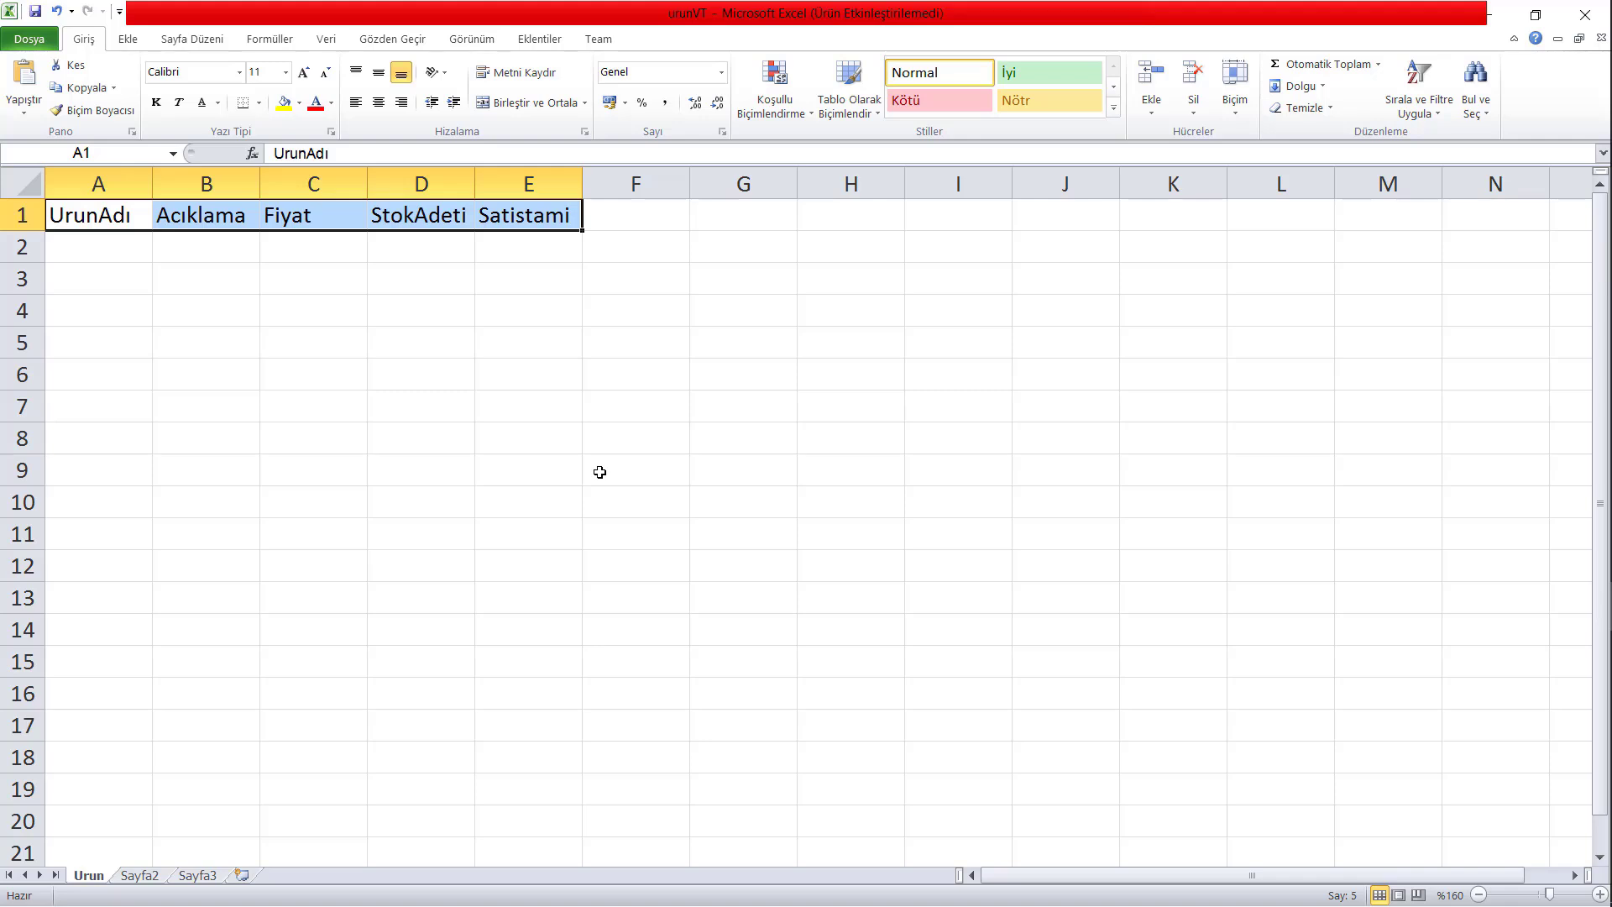
- Make the header cells A1:E1 bold
{"action": "left_click", "coordinate": [81, 202]}
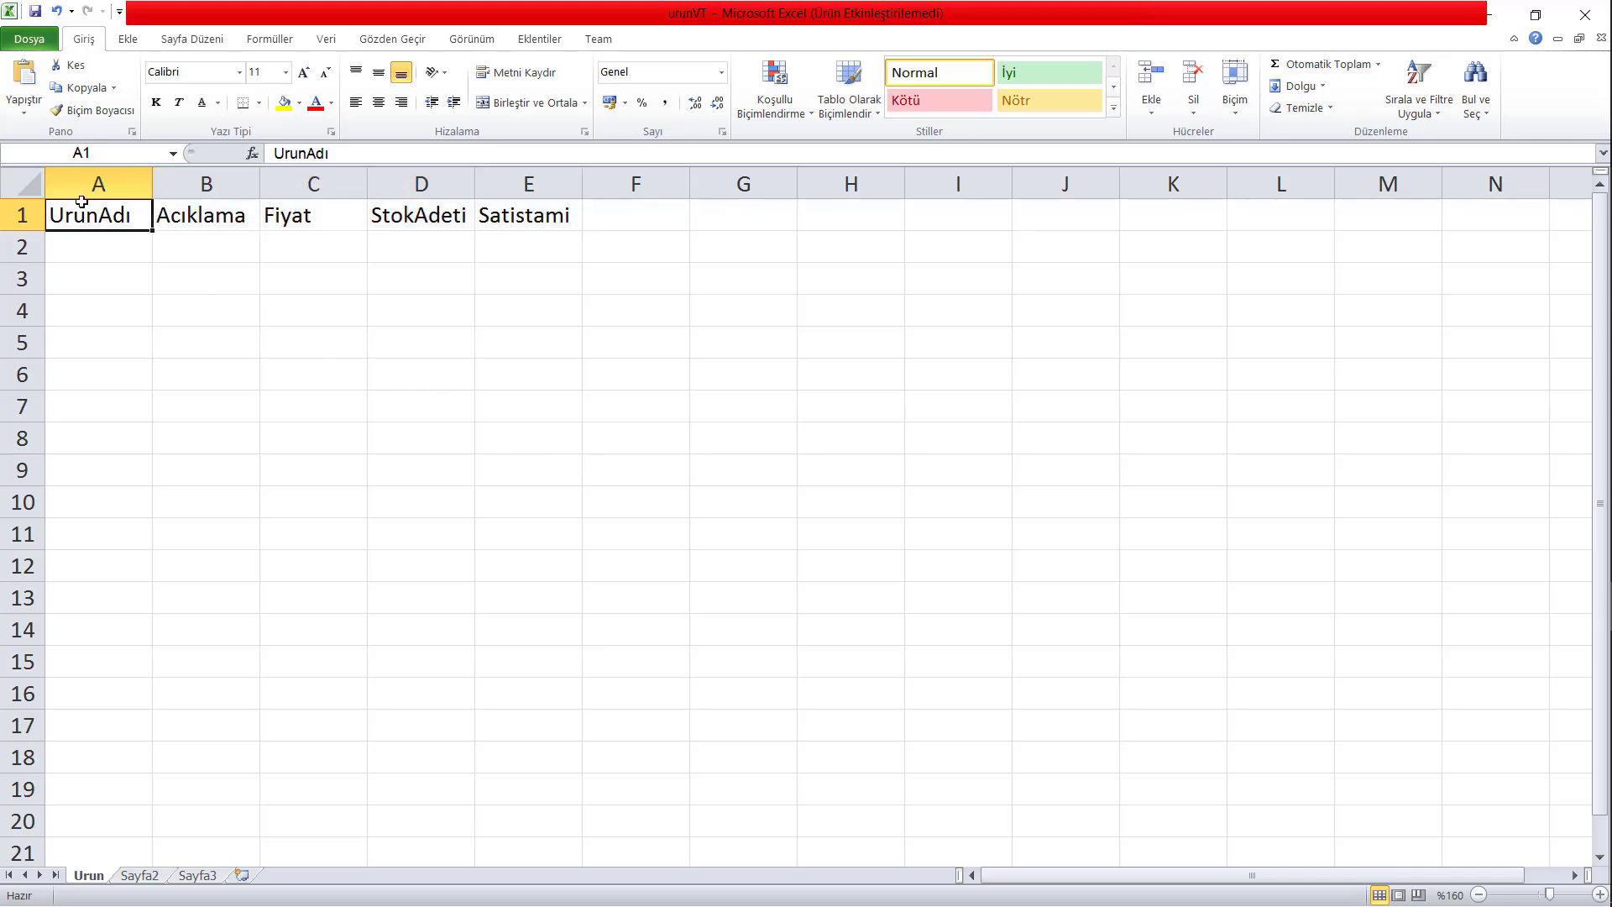
{"action": "left_click", "coordinate": [535, 209]}
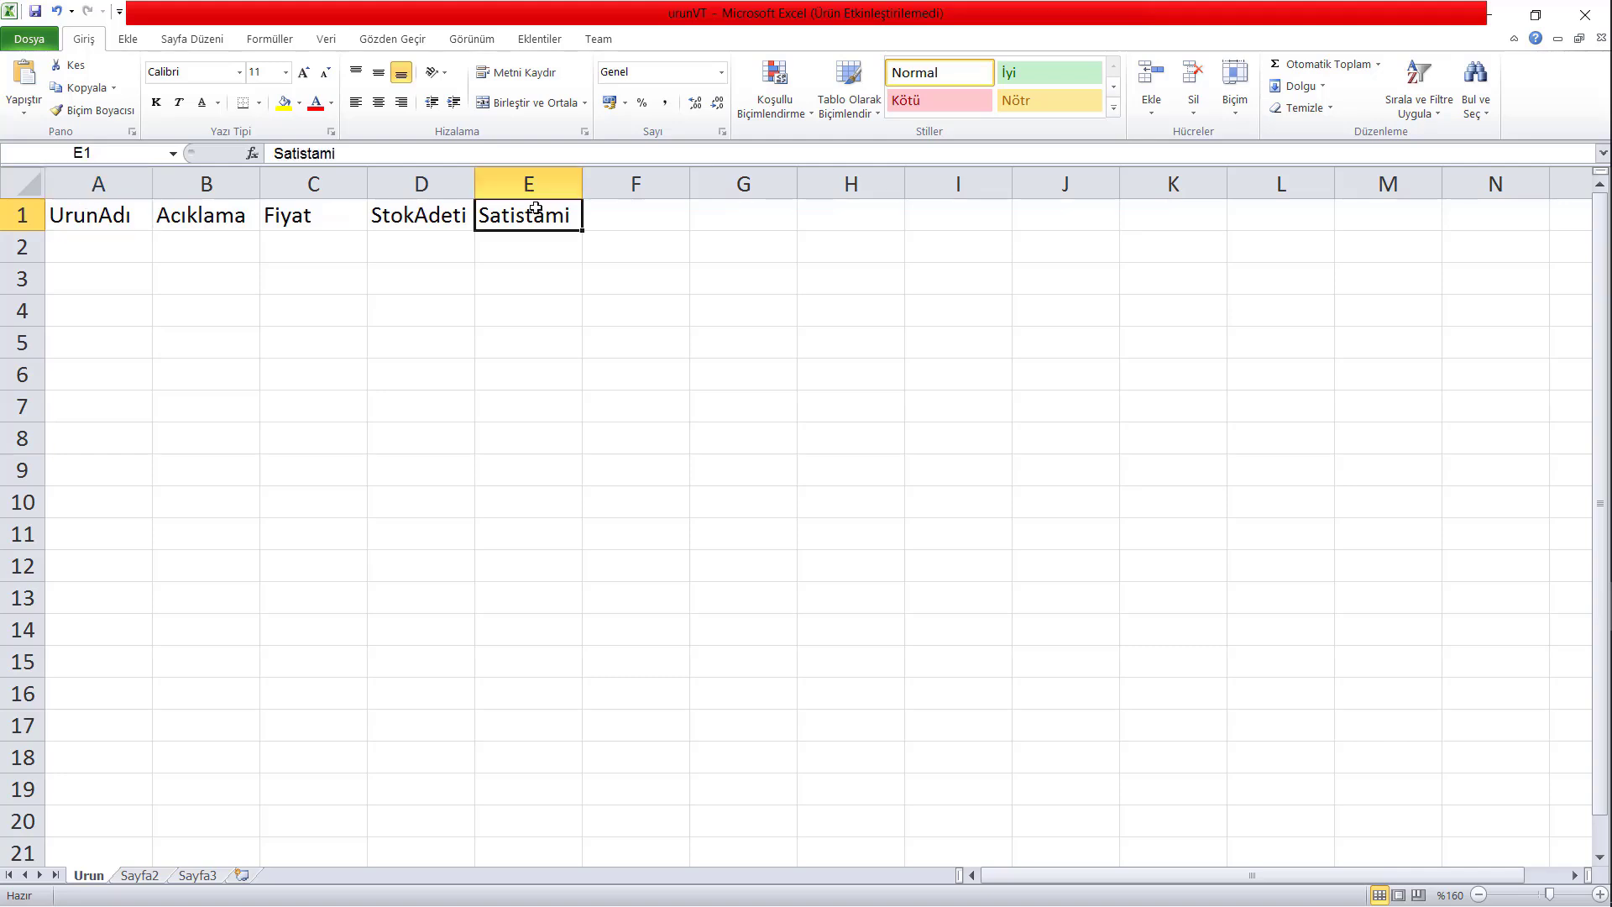
{"action": "left_click", "coordinate": [412, 222]}
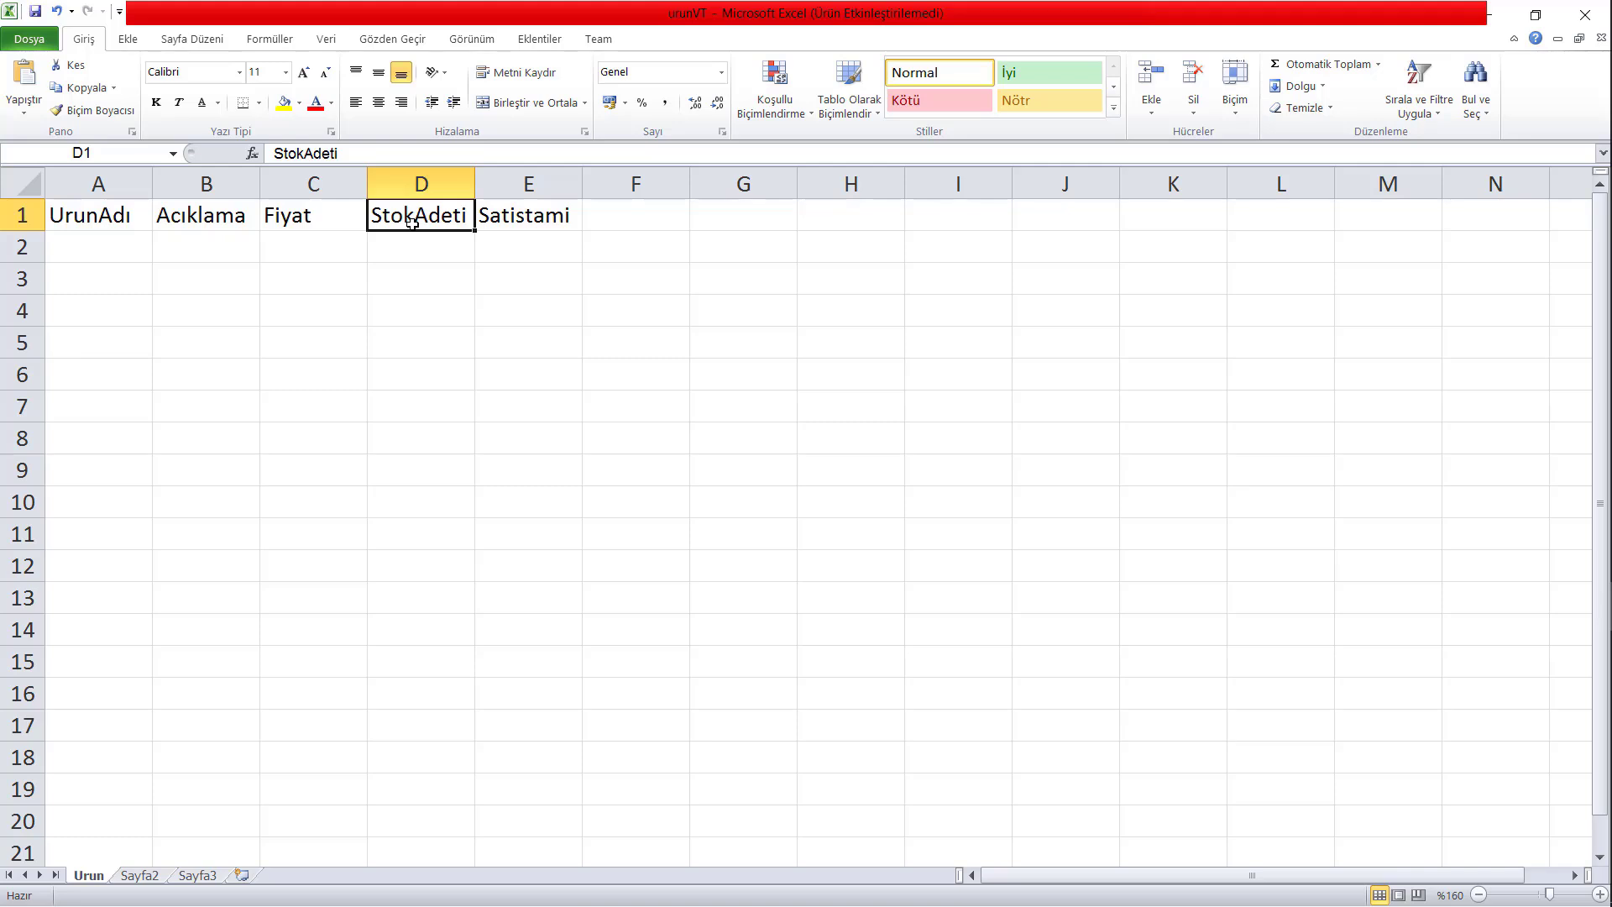
{"action": "left_click", "coordinate": [333, 216]}
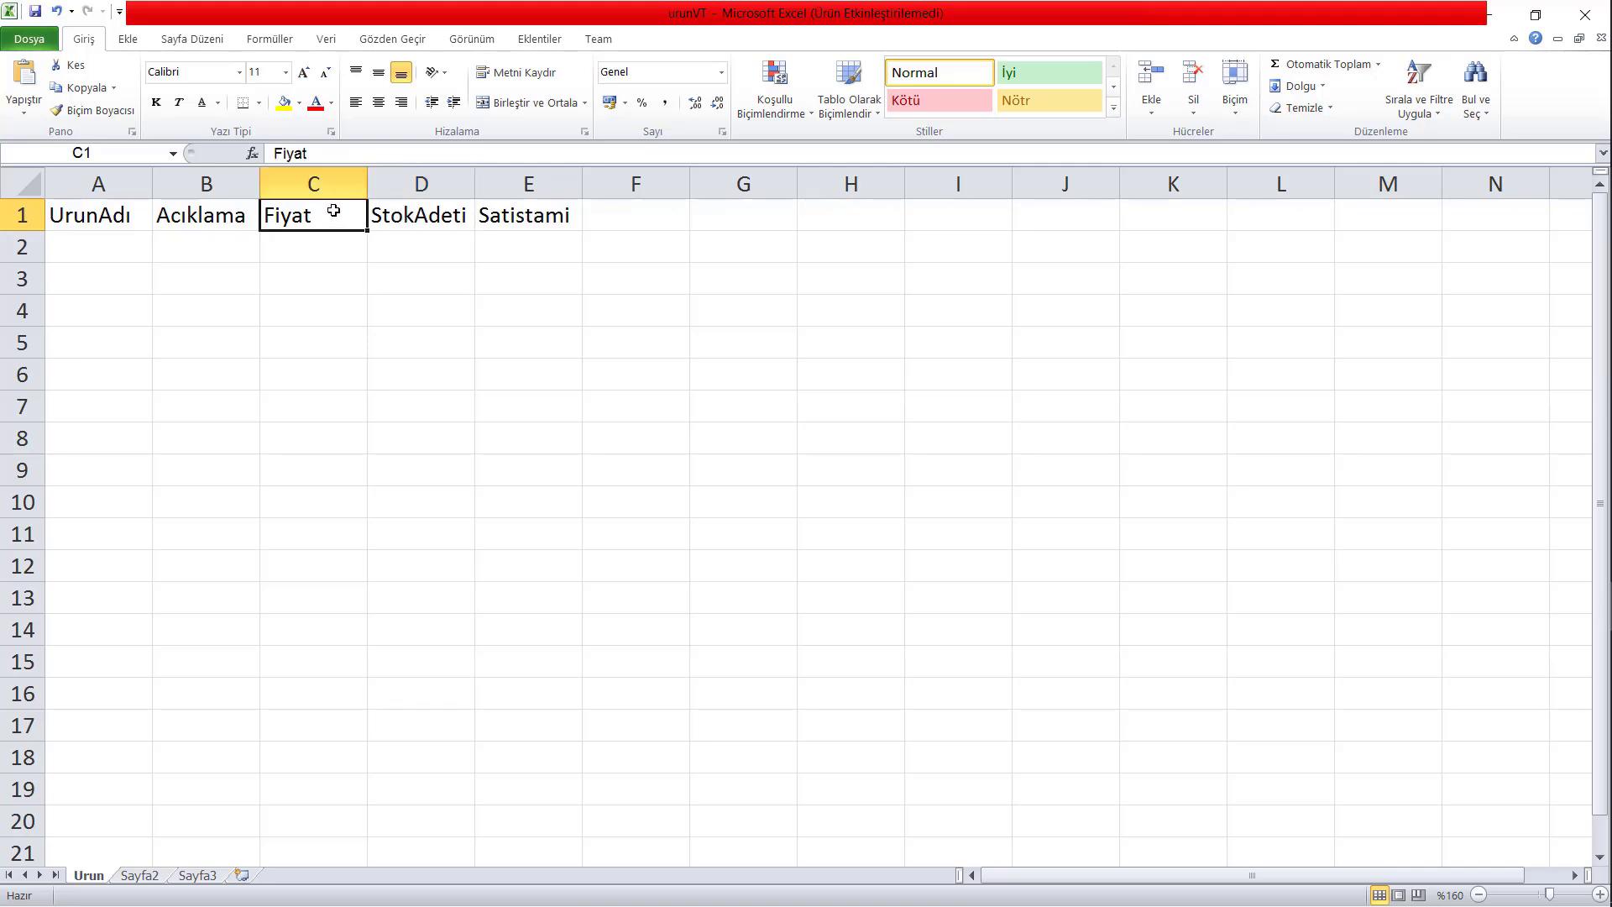
{"action": "left_click_drag", "start_coordinate": [134, 216], "coordinate": [494, 217]}
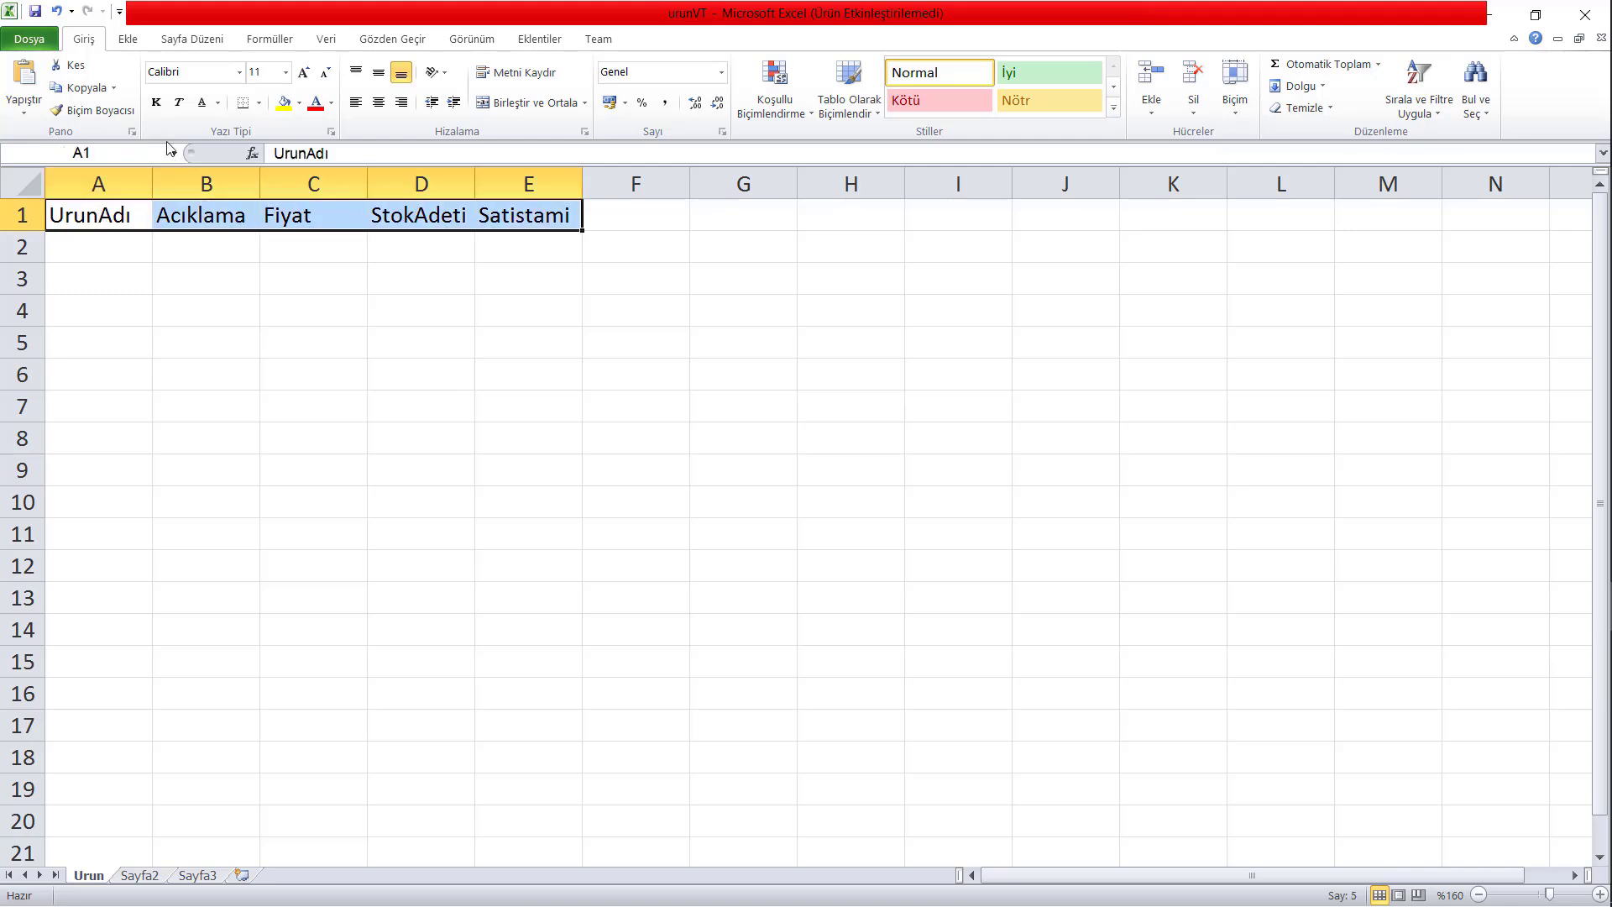
{"action": "left_click", "coordinate": [155, 102]}
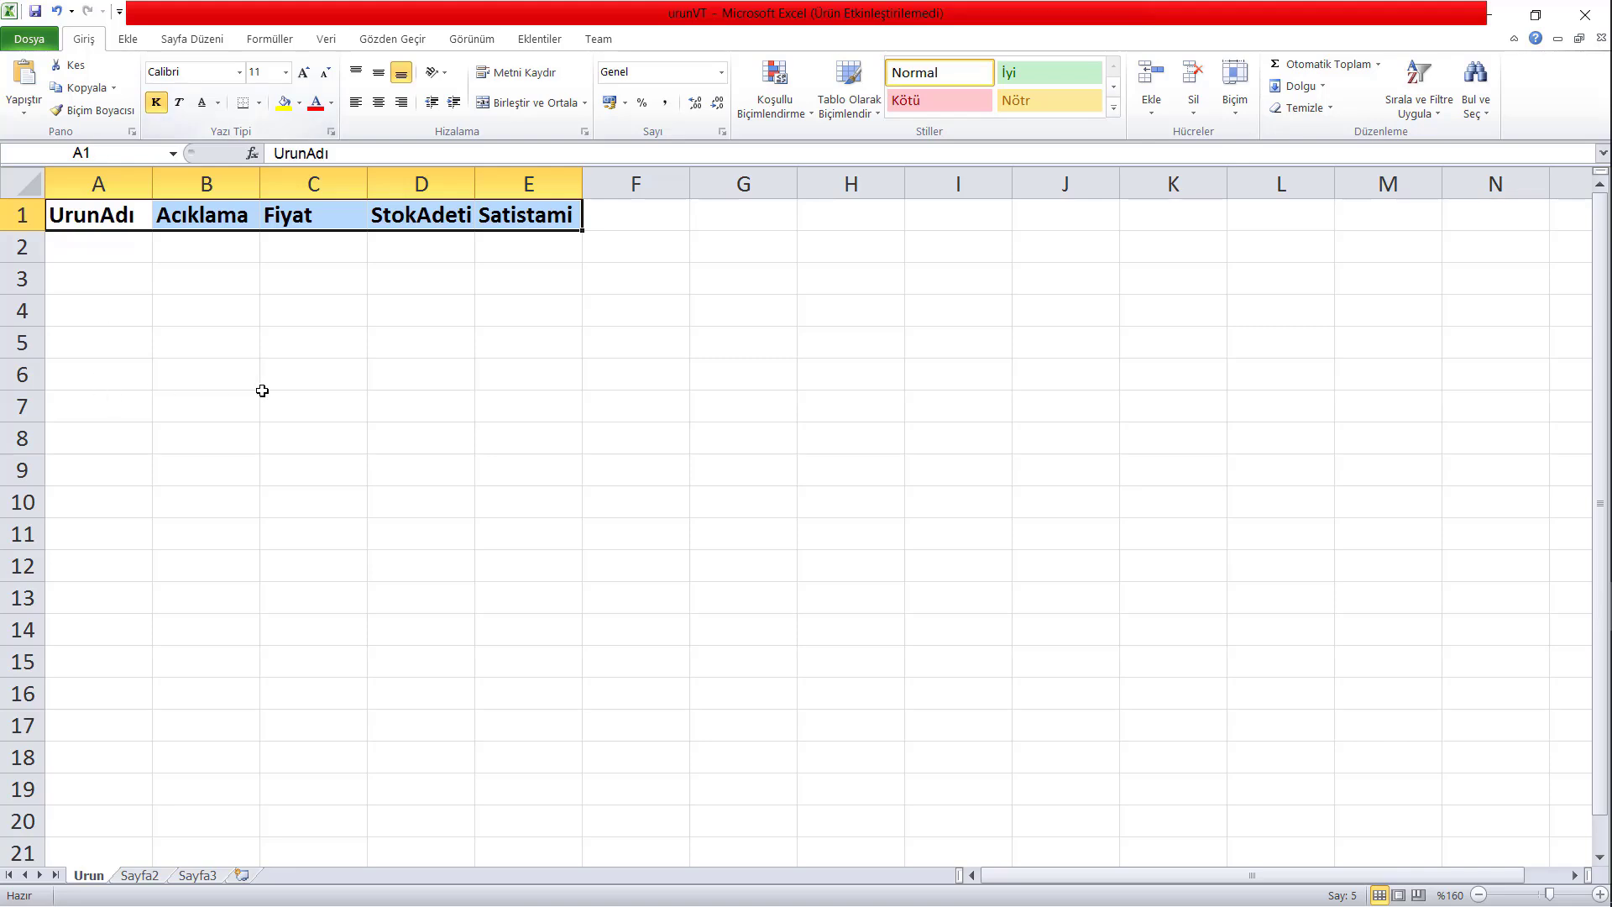
{"action": "left_click", "coordinate": [131, 253]}
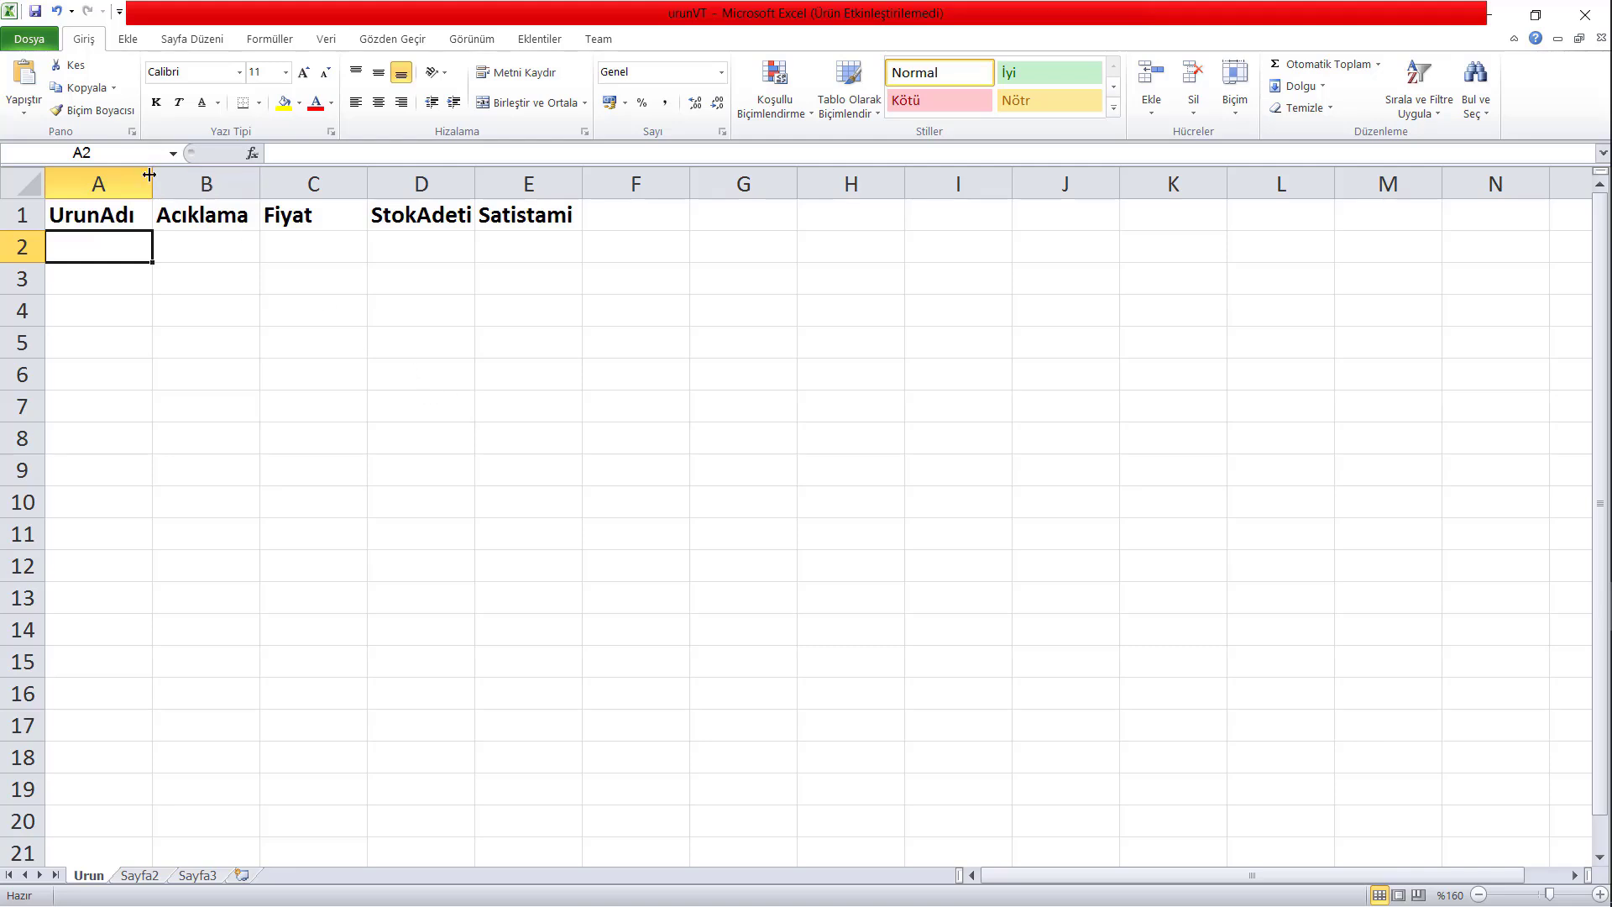
- Widen columns A through E so the headings fit
{"action": "left_click_drag", "start_coordinate": [152, 183], "coordinate": [187, 183]}
{"action": "left_click_drag", "start_coordinate": [300, 183], "coordinate": [355, 183]}
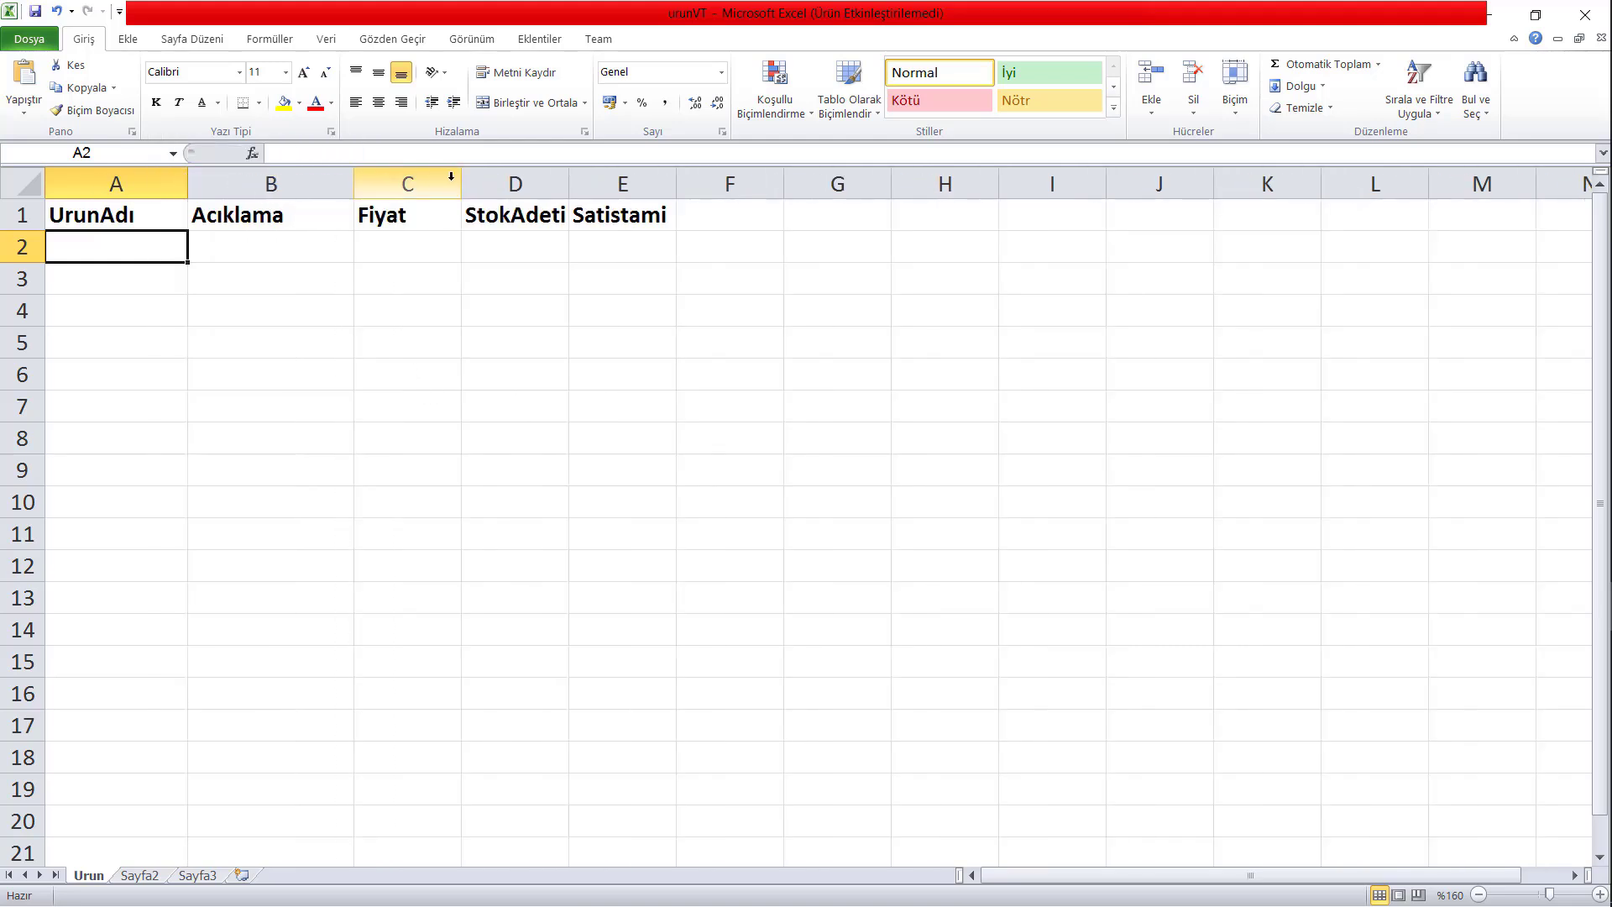
{"action": "left_click_drag", "start_coordinate": [467, 184], "coordinate": [493, 184]}
{"action": "left_click_drag", "start_coordinate": [601, 183], "coordinate": [685, 184]}
{"action": "left_click_drag", "start_coordinate": [793, 184], "coordinate": [900, 187]}
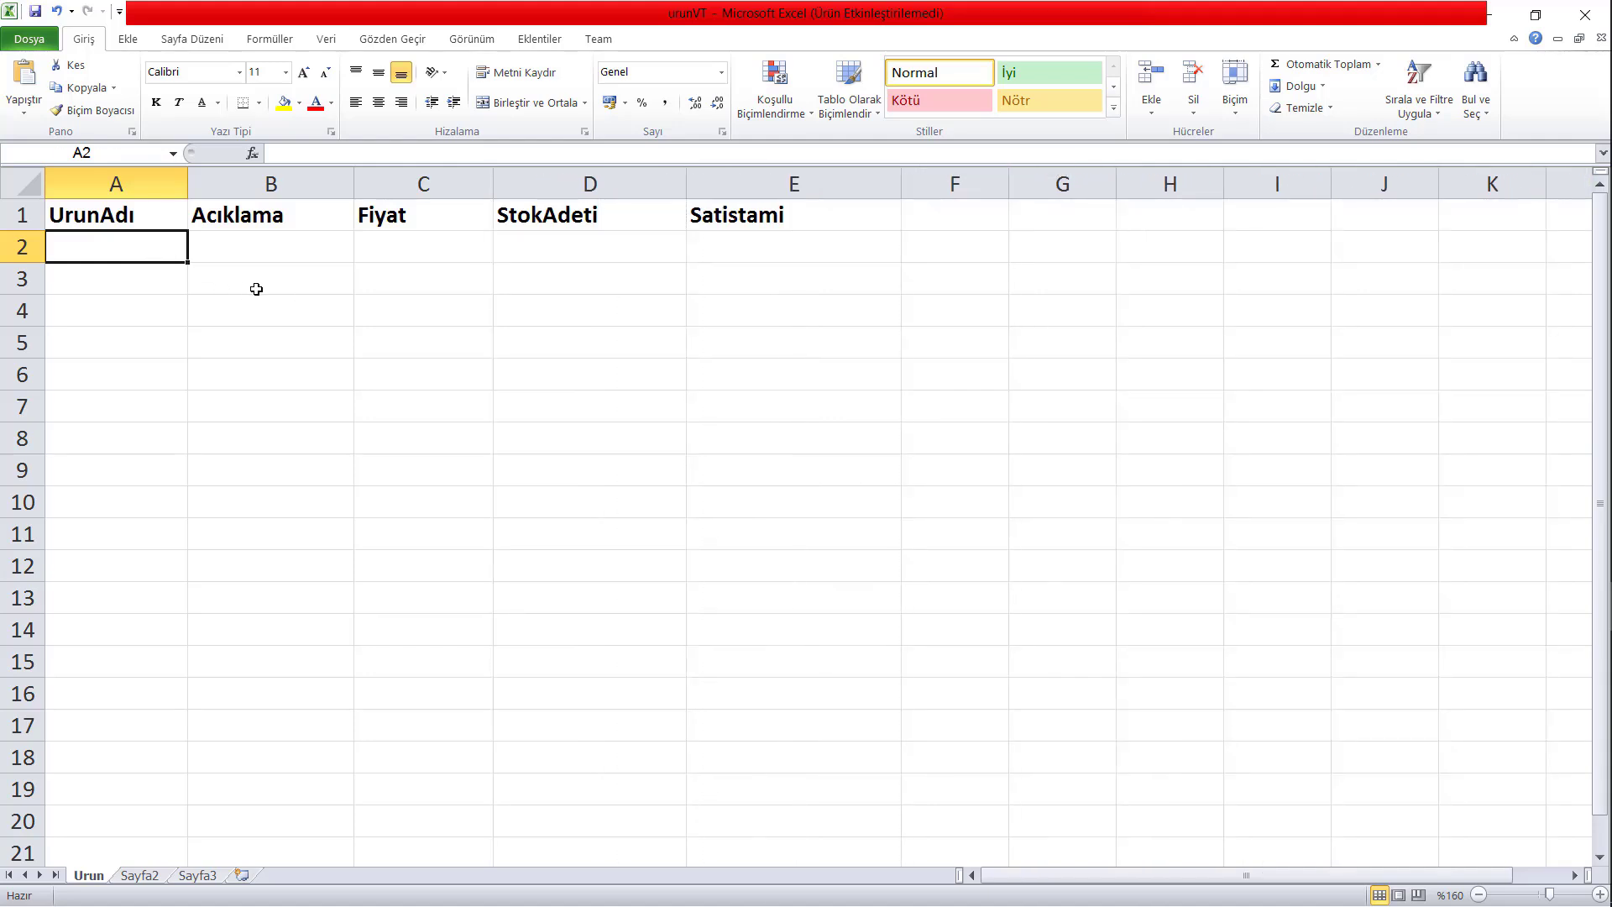
- Enter the Samsung S3 row: eski bir telefon, price 1000, stock 100, Evet
{"action": "type", "text": "Sams"}
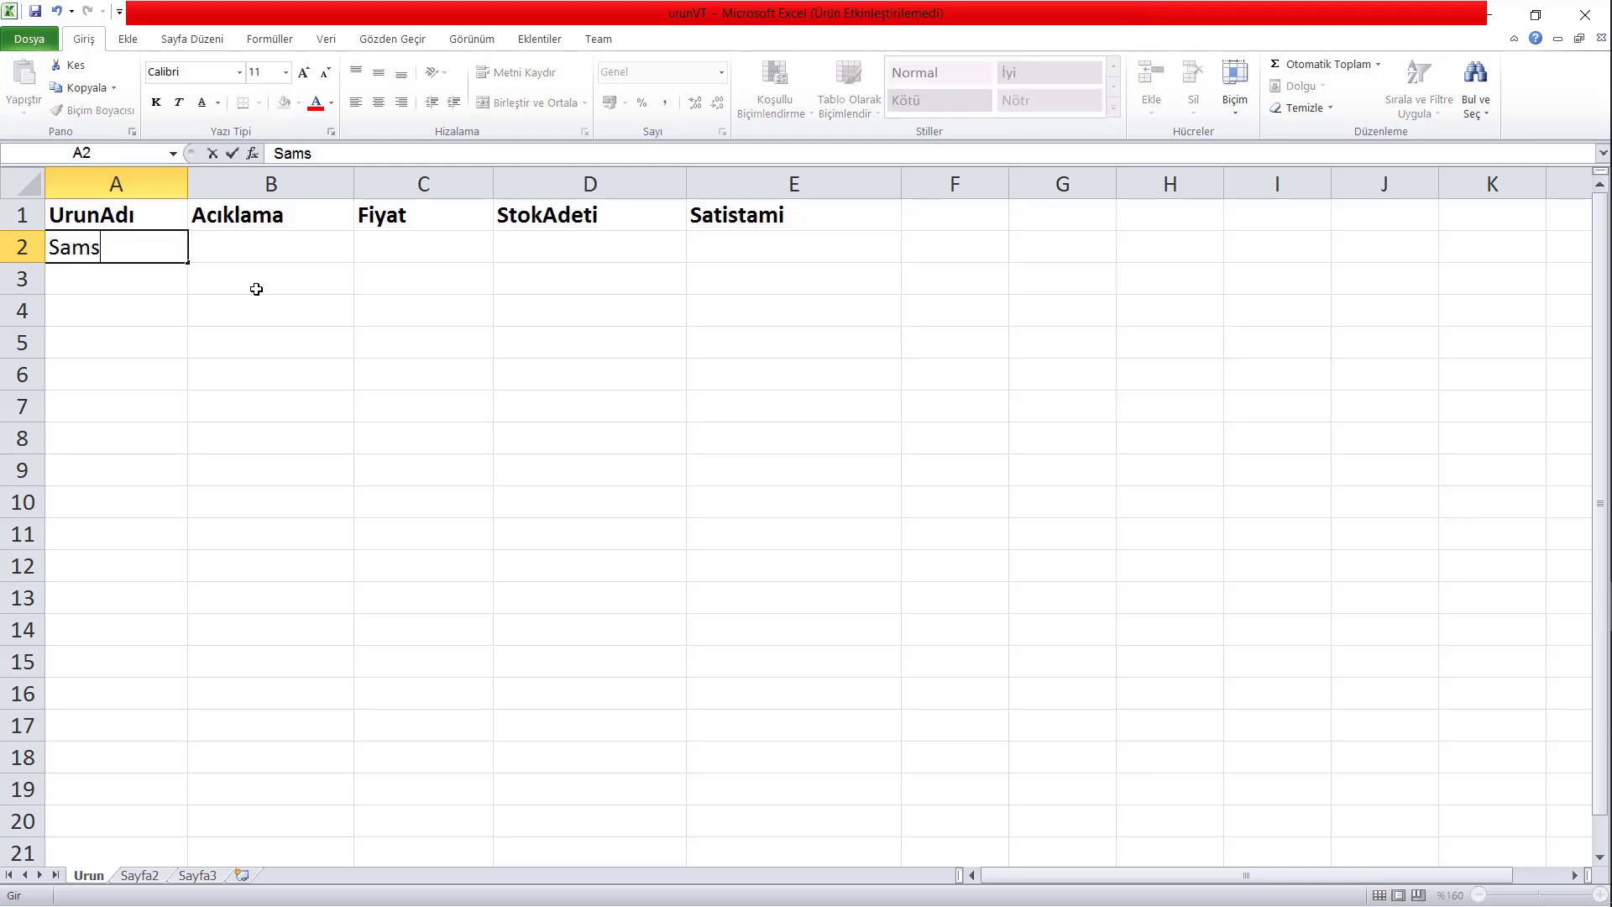
{"action": "type", "text": "ung S3"}
{"action": "key", "text": "Tab"}
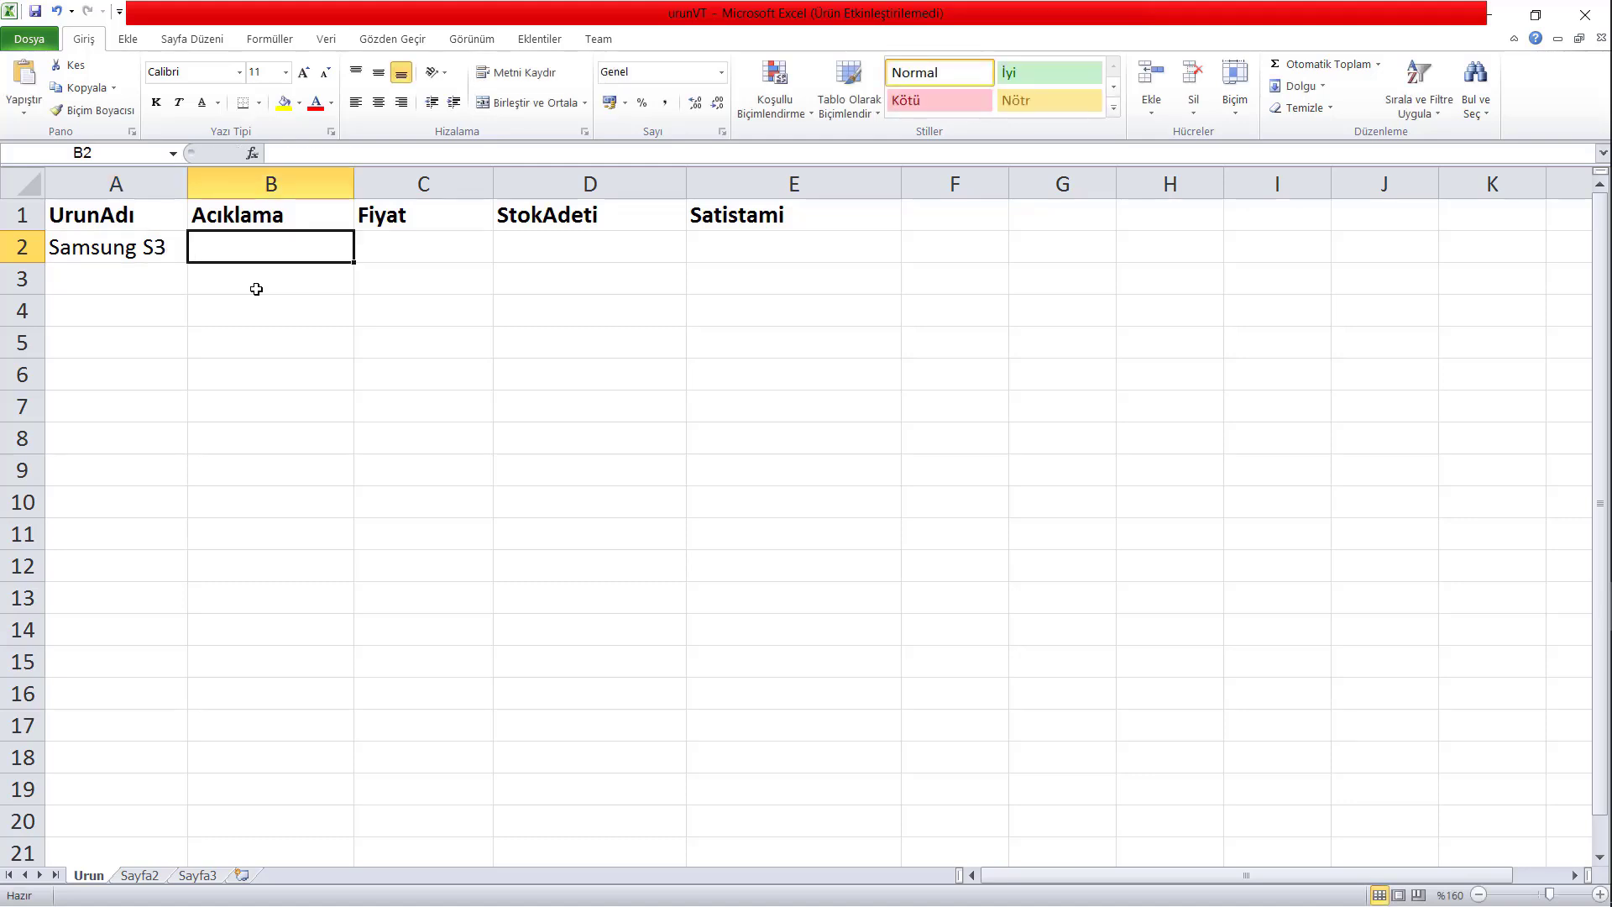
{"action": "type", "text": "eski bir t"}
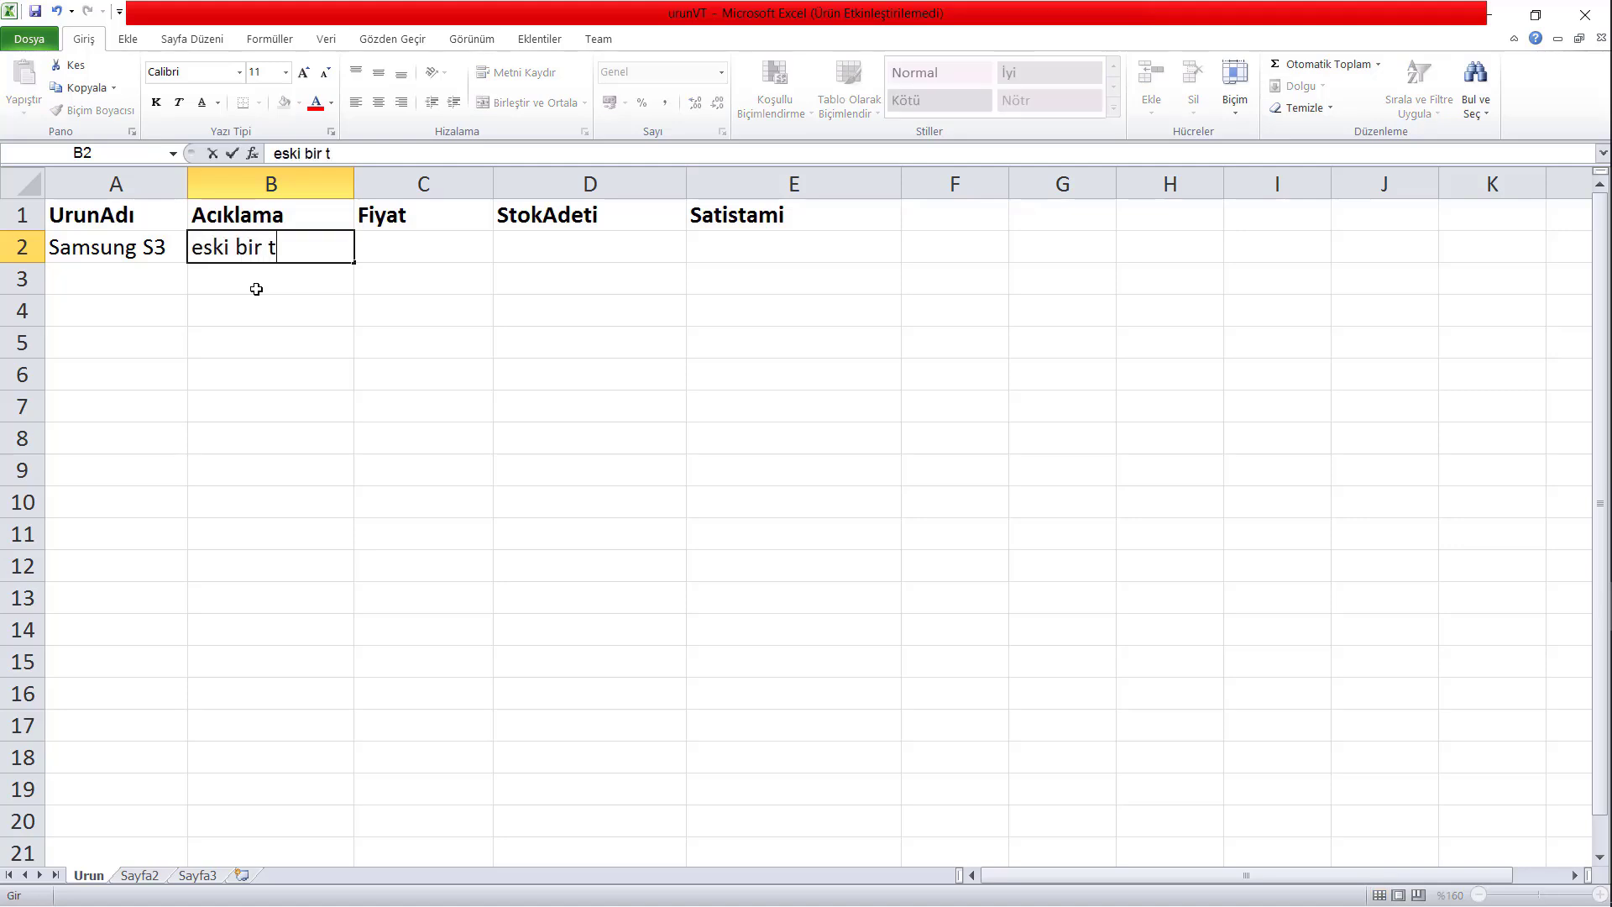
{"action": "type", "text": "elefon"}
{"action": "key", "text": "Tab"}
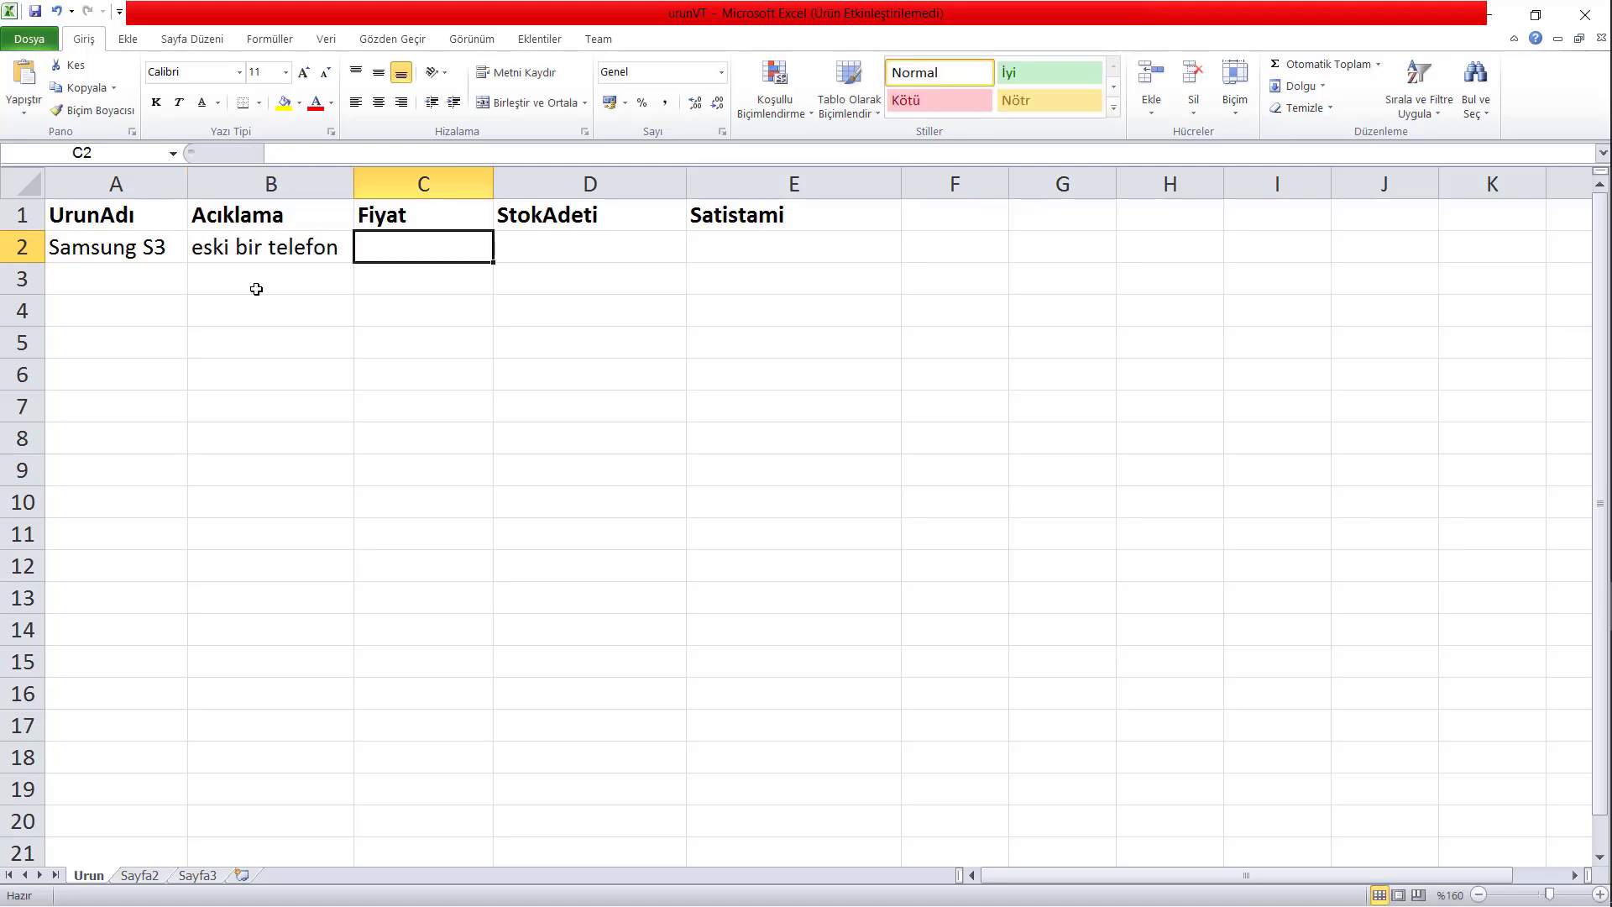
{"action": "type", "text": "1000"}
{"action": "key", "text": "Tab"}
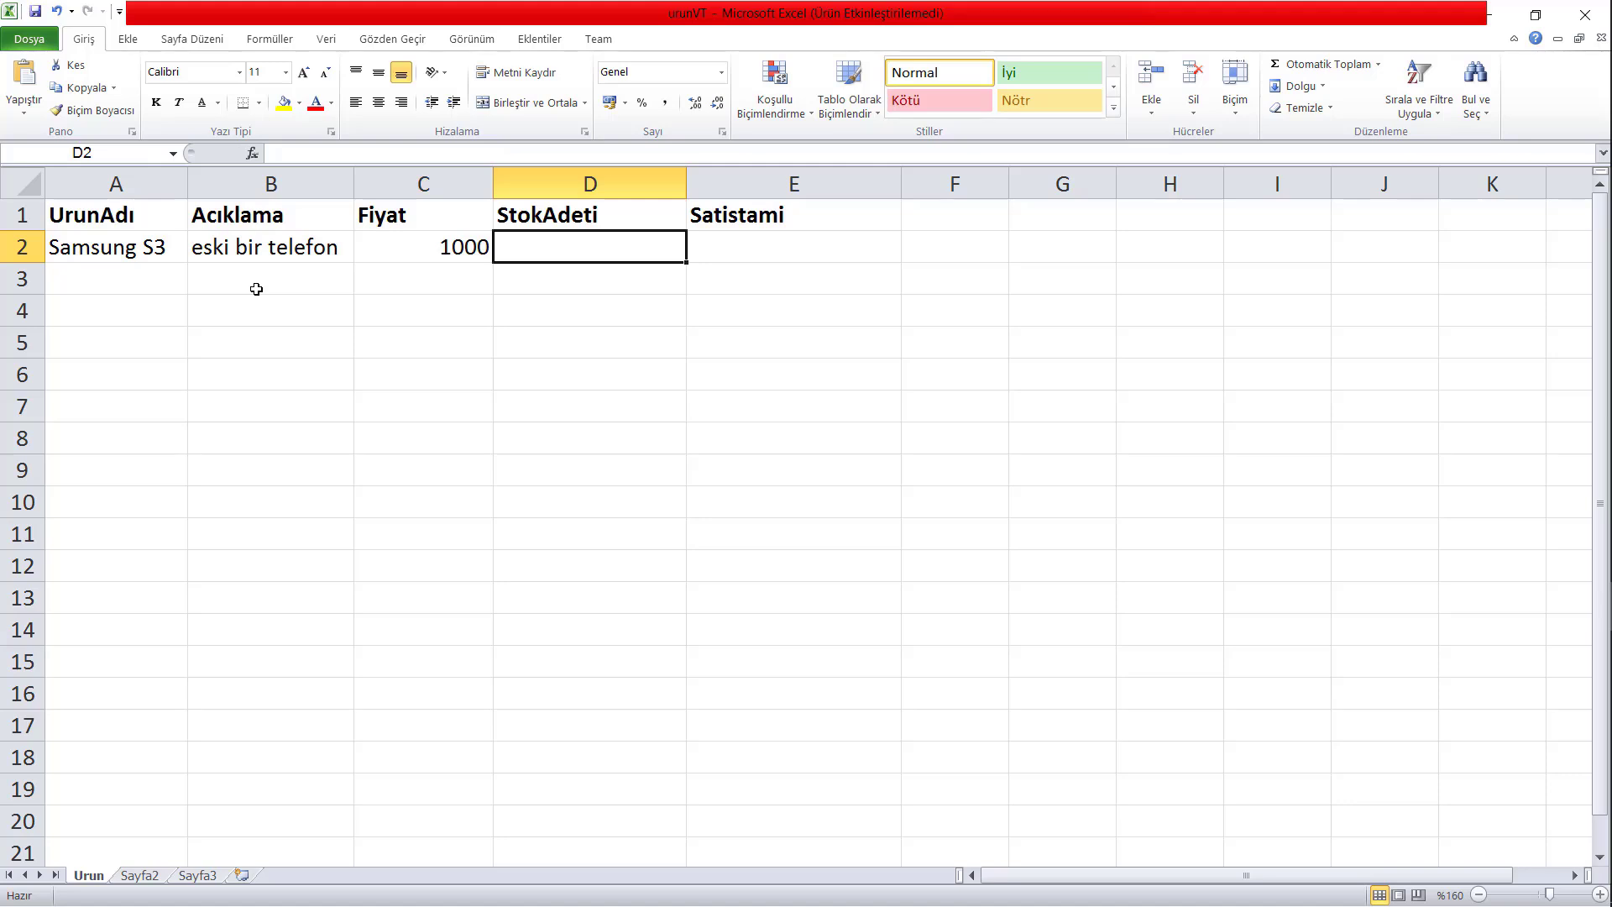
{"action": "type", "text": "100"}
{"action": "key", "text": "Tab"}
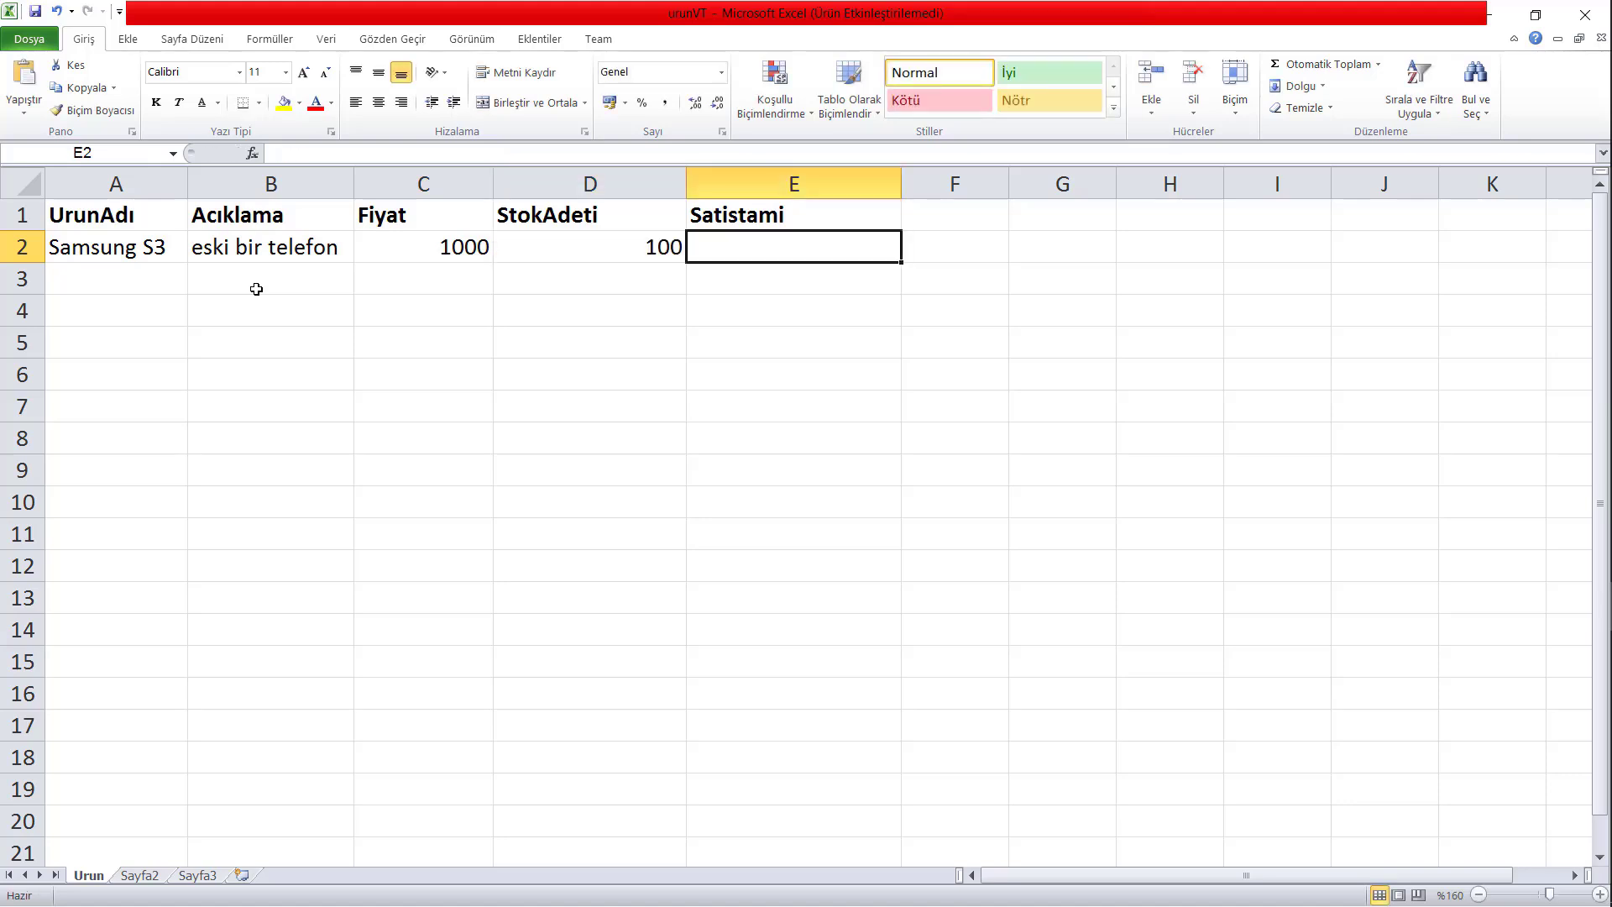
{"action": "type", "text": "Evet"}
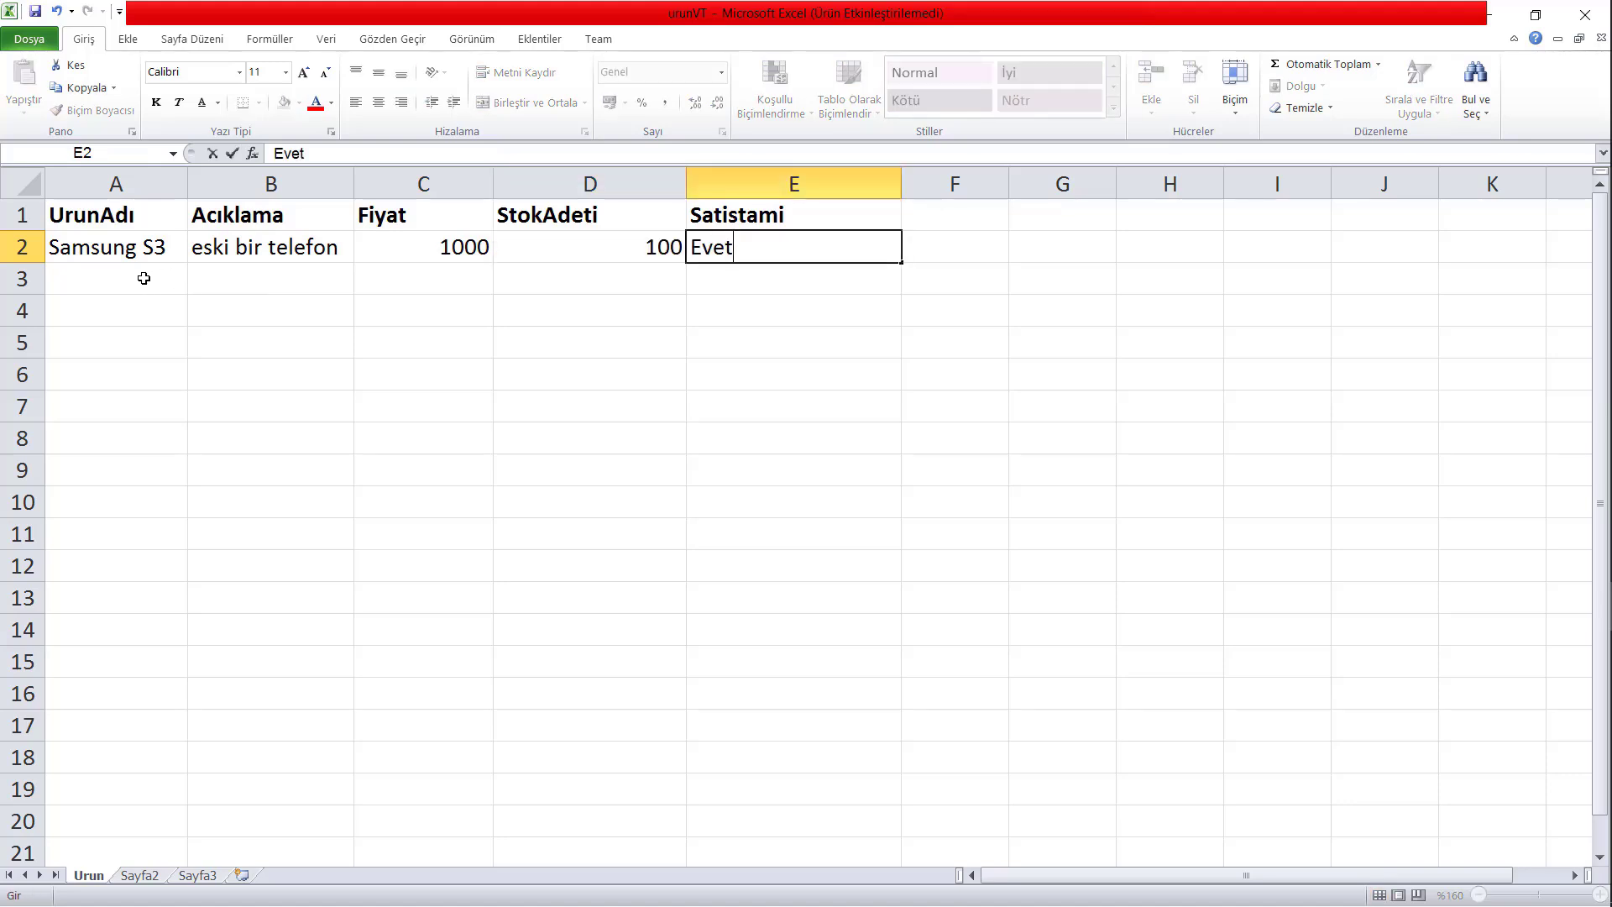
{"action": "left_click", "coordinate": [144, 277]}
- Enter the Samsung S4 row: idare eder, price 1500, stock 200, Evet
{"action": "type", "text": "Samsung S3"}
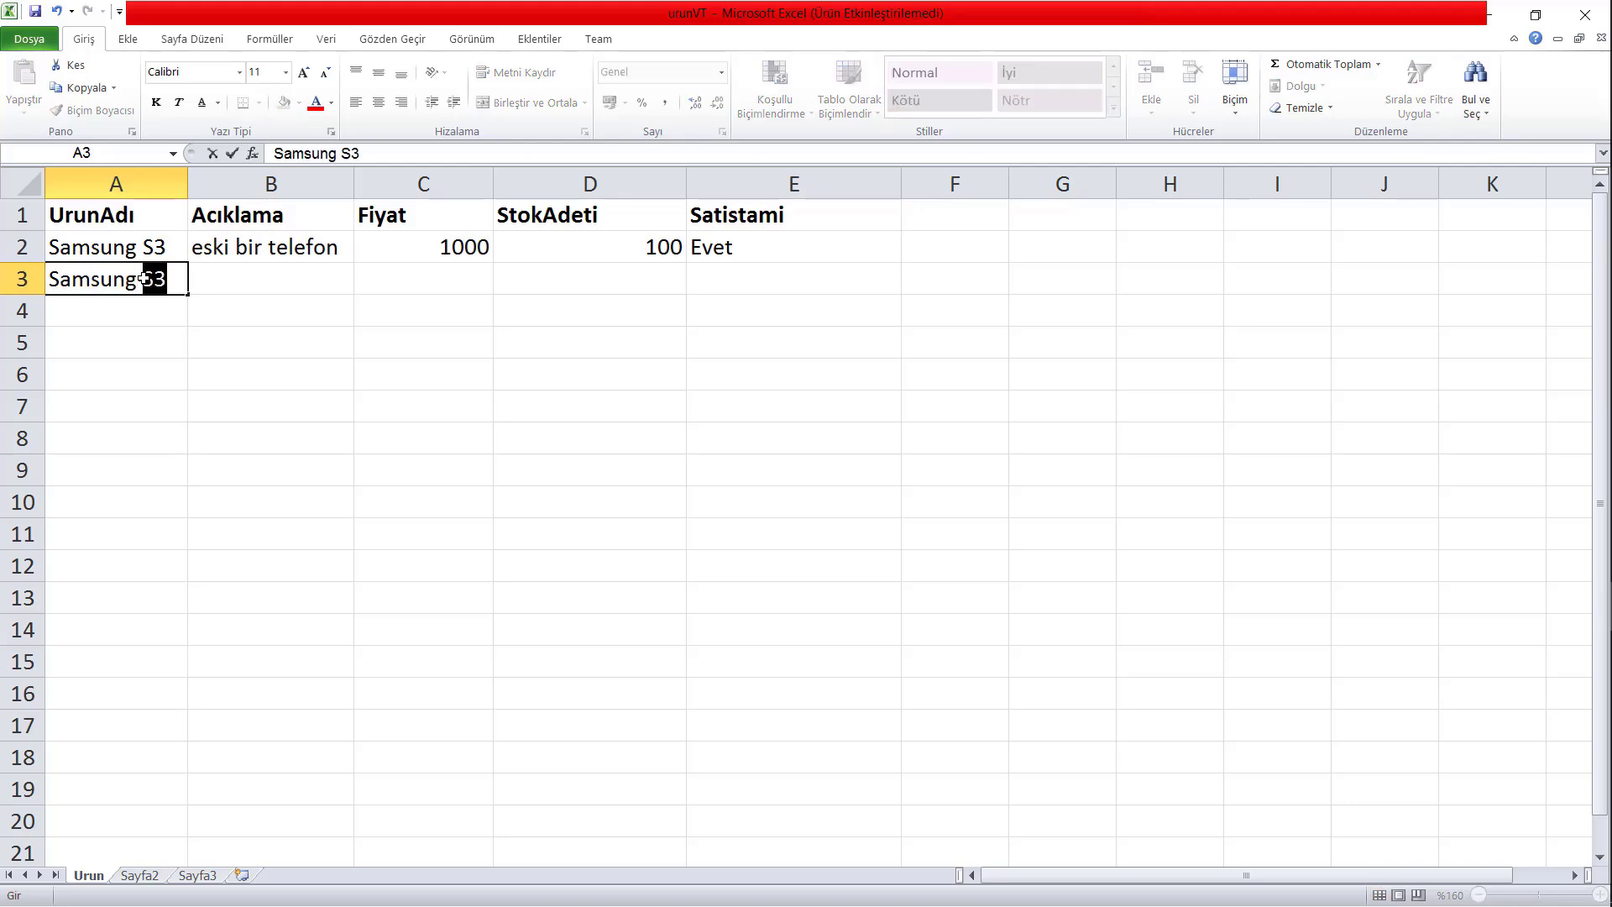
{"action": "key", "text": "BackSpace"}
{"action": "type", "text": "4"}
{"action": "key", "text": "Tab"}
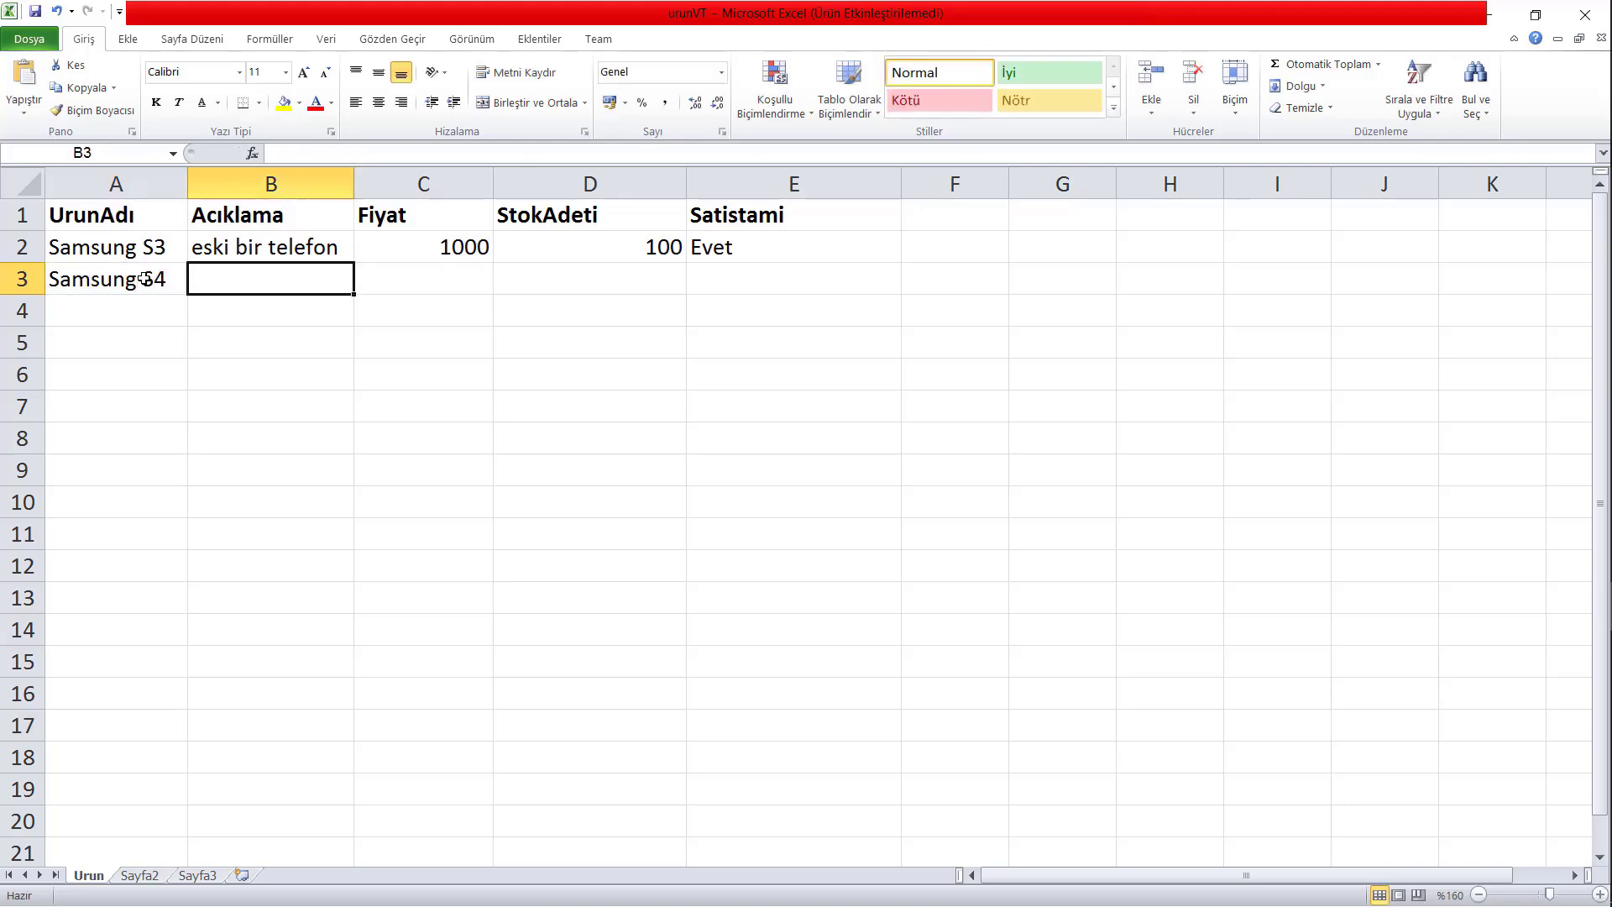
{"action": "type", "text": "idare eder"}
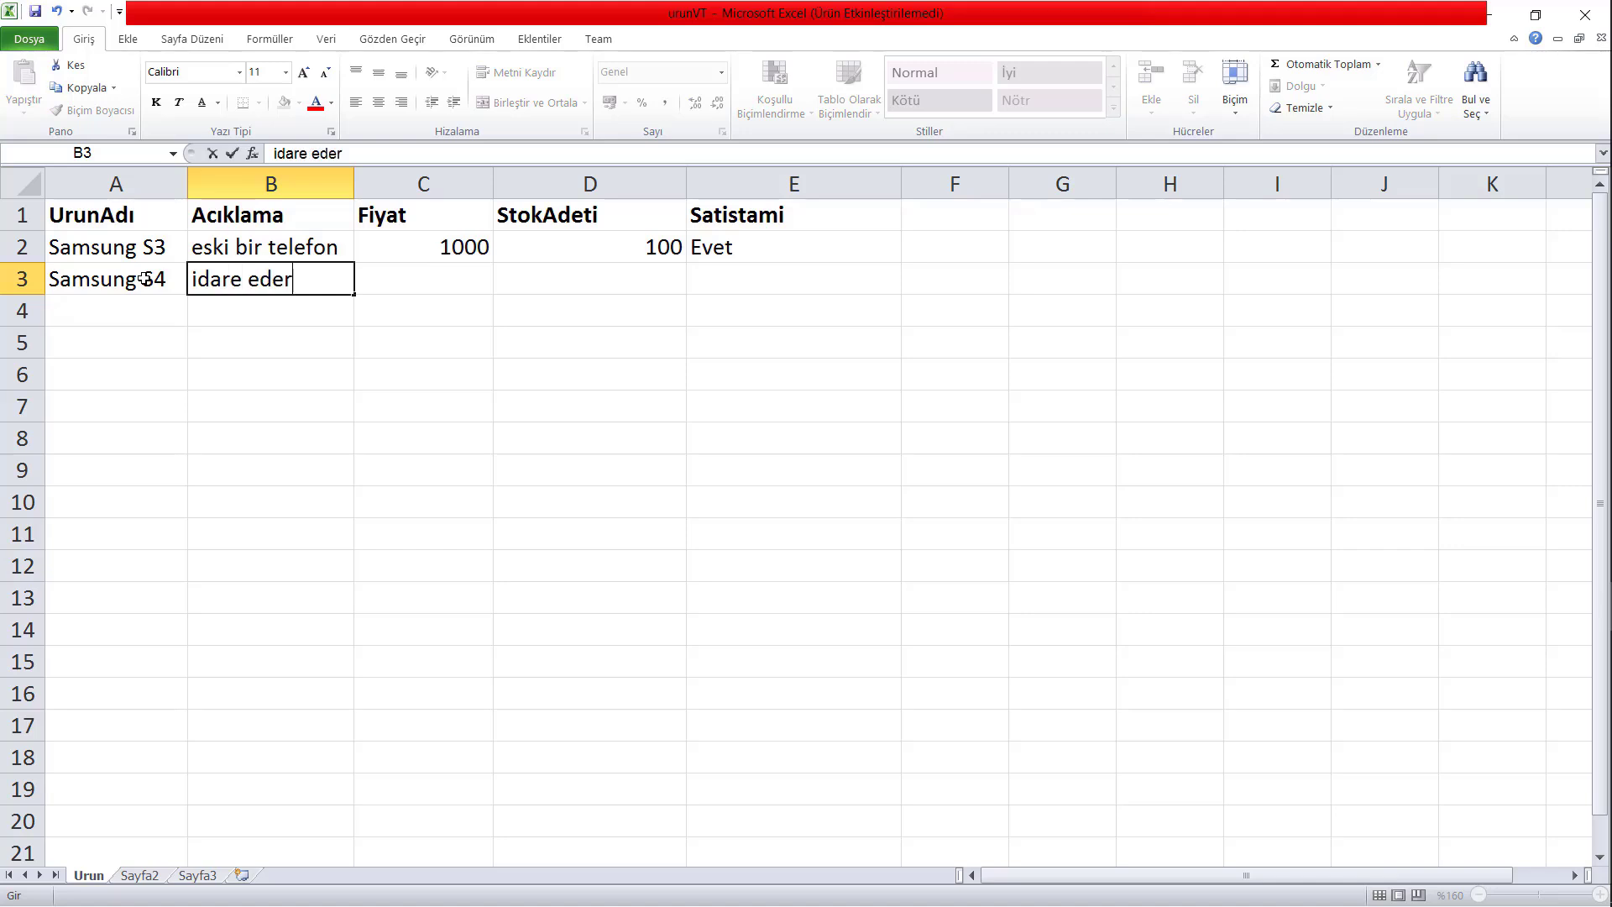
{"action": "key", "text": "Tab"}
{"action": "type", "text": "1500"}
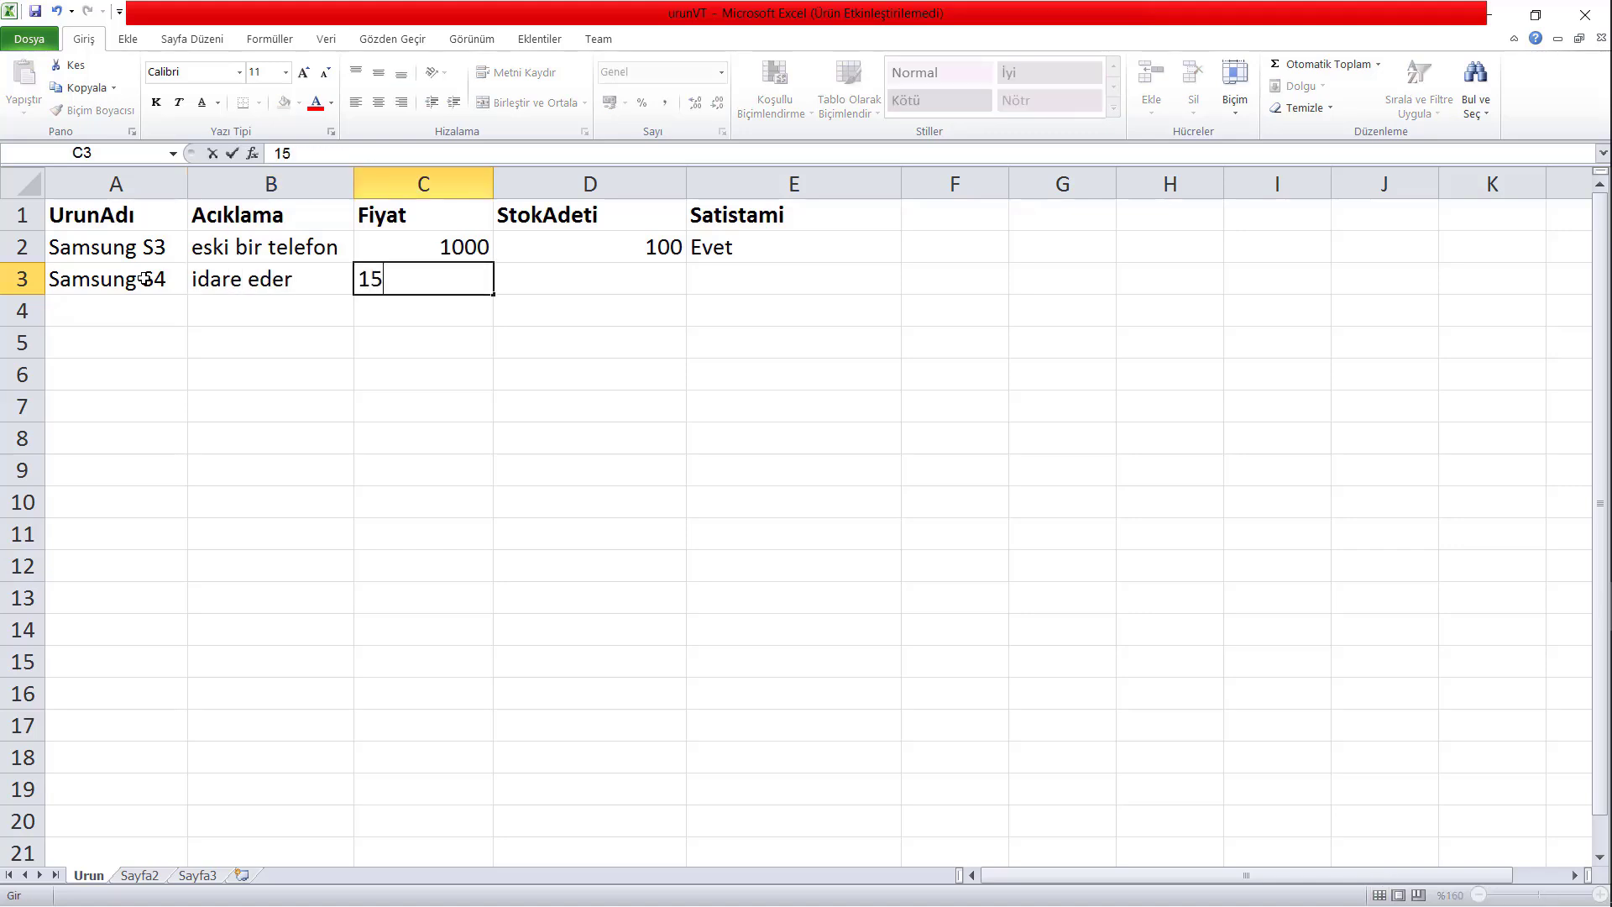
{"action": "key", "text": "Tab"}
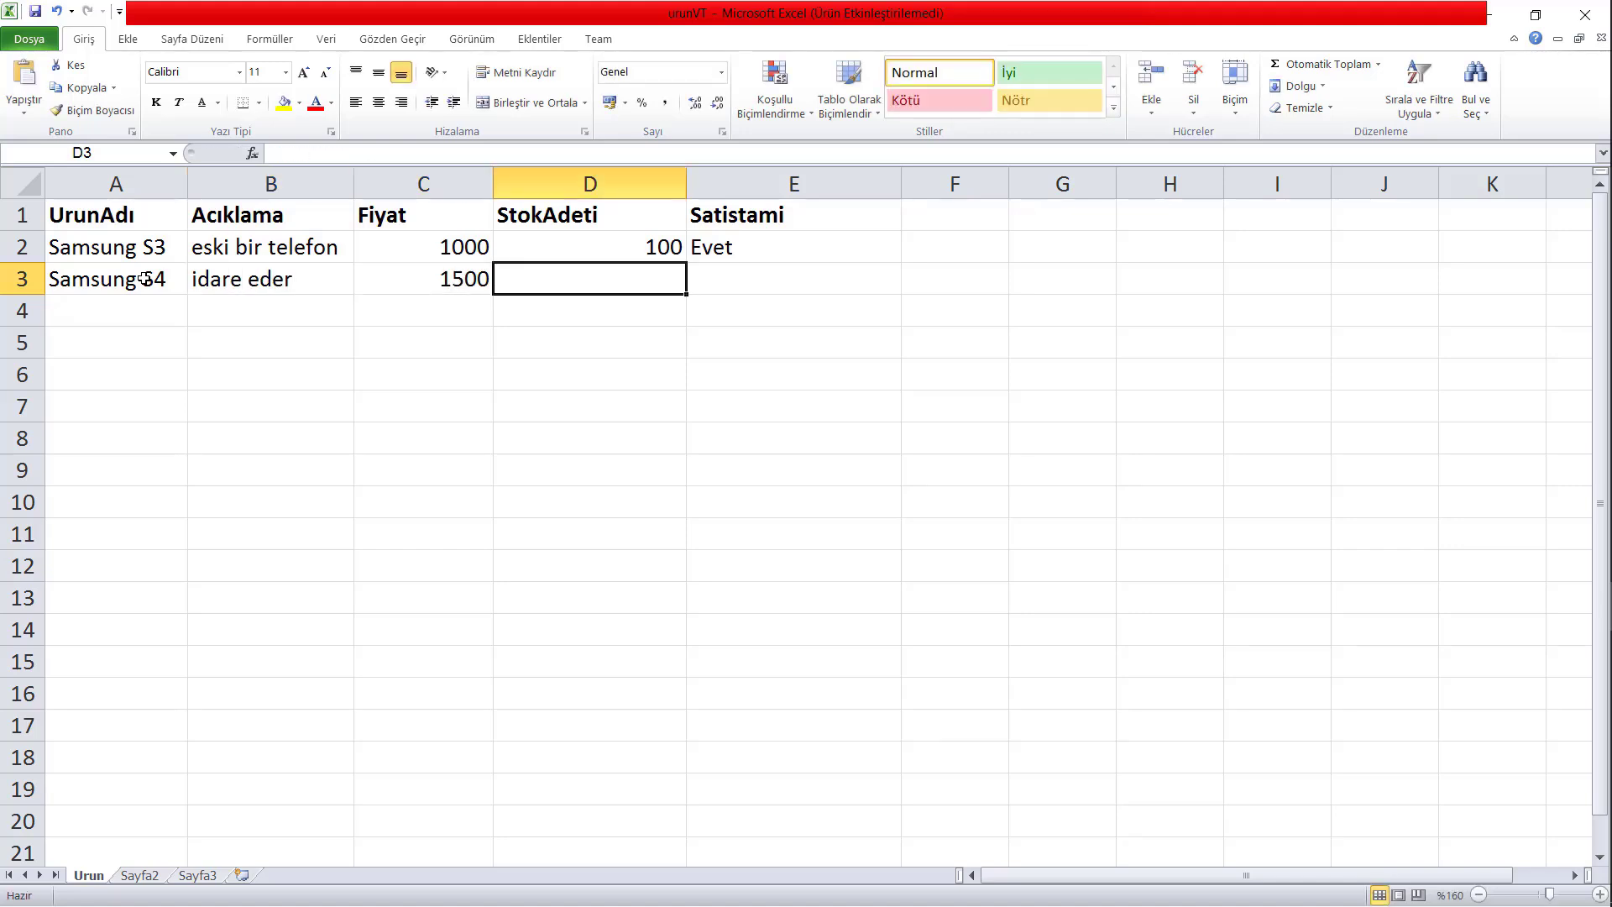
{"action": "type", "text": "200"}
{"action": "key", "text": "Tab"}
{"action": "type", "text": "Evet"}
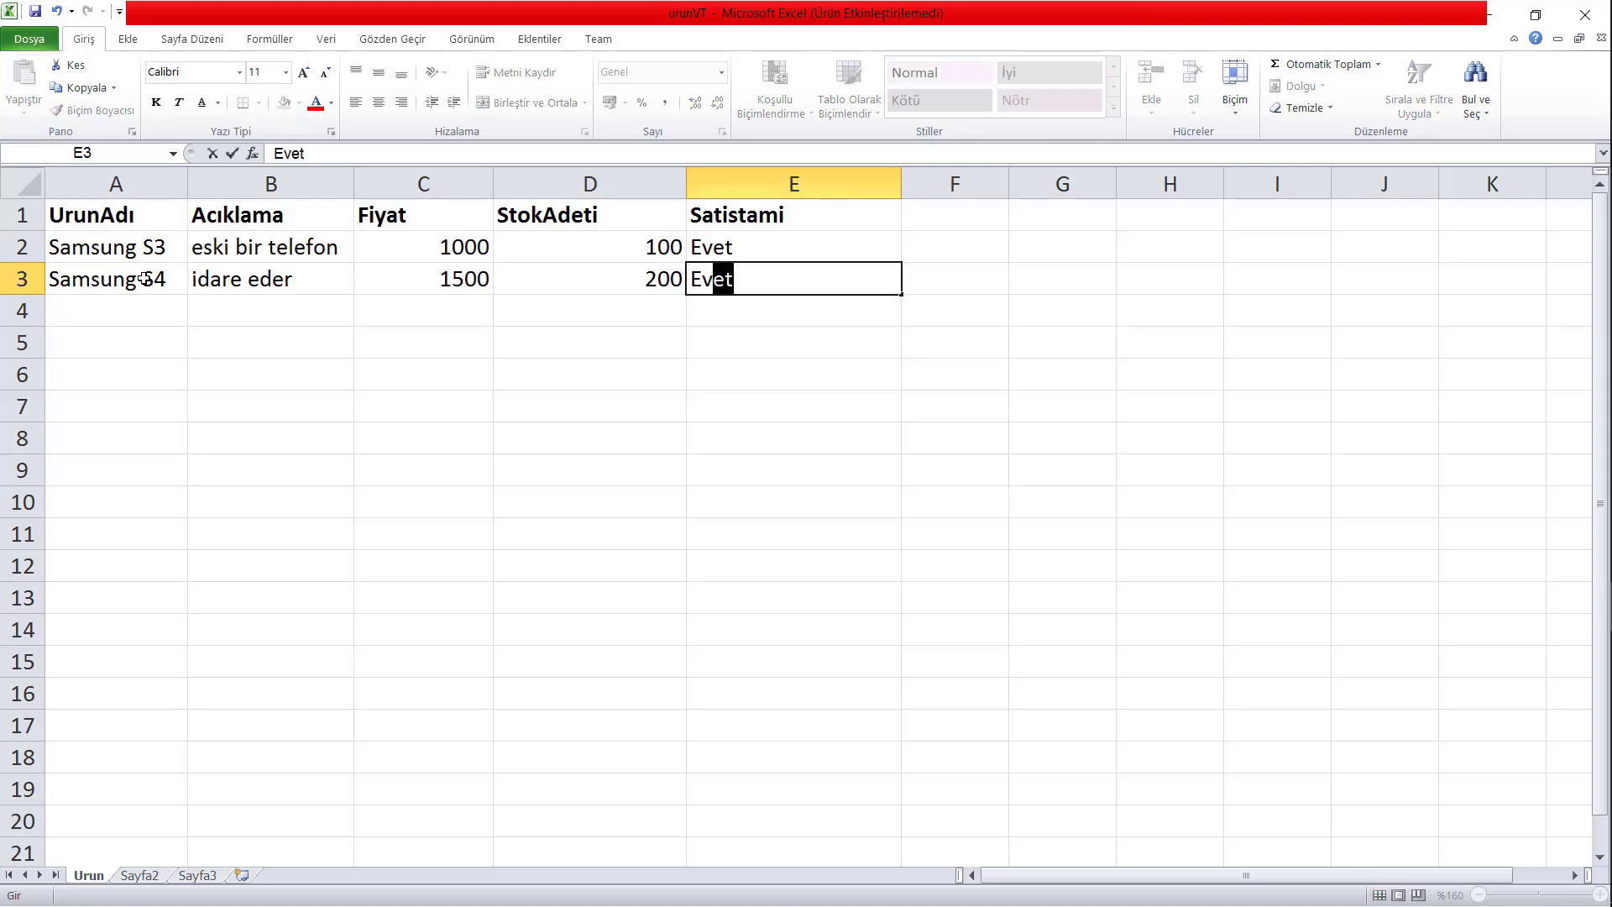
{"action": "key", "text": "Down"}
- Enter the Samsung S5 row: iyi telefon, price 2000, stock 500, Hayır
{"action": "key", "text": "Left"}
{"action": "key", "text": "Left"}
{"action": "key", "text": "Left"}
{"action": "key", "text": "Left"}
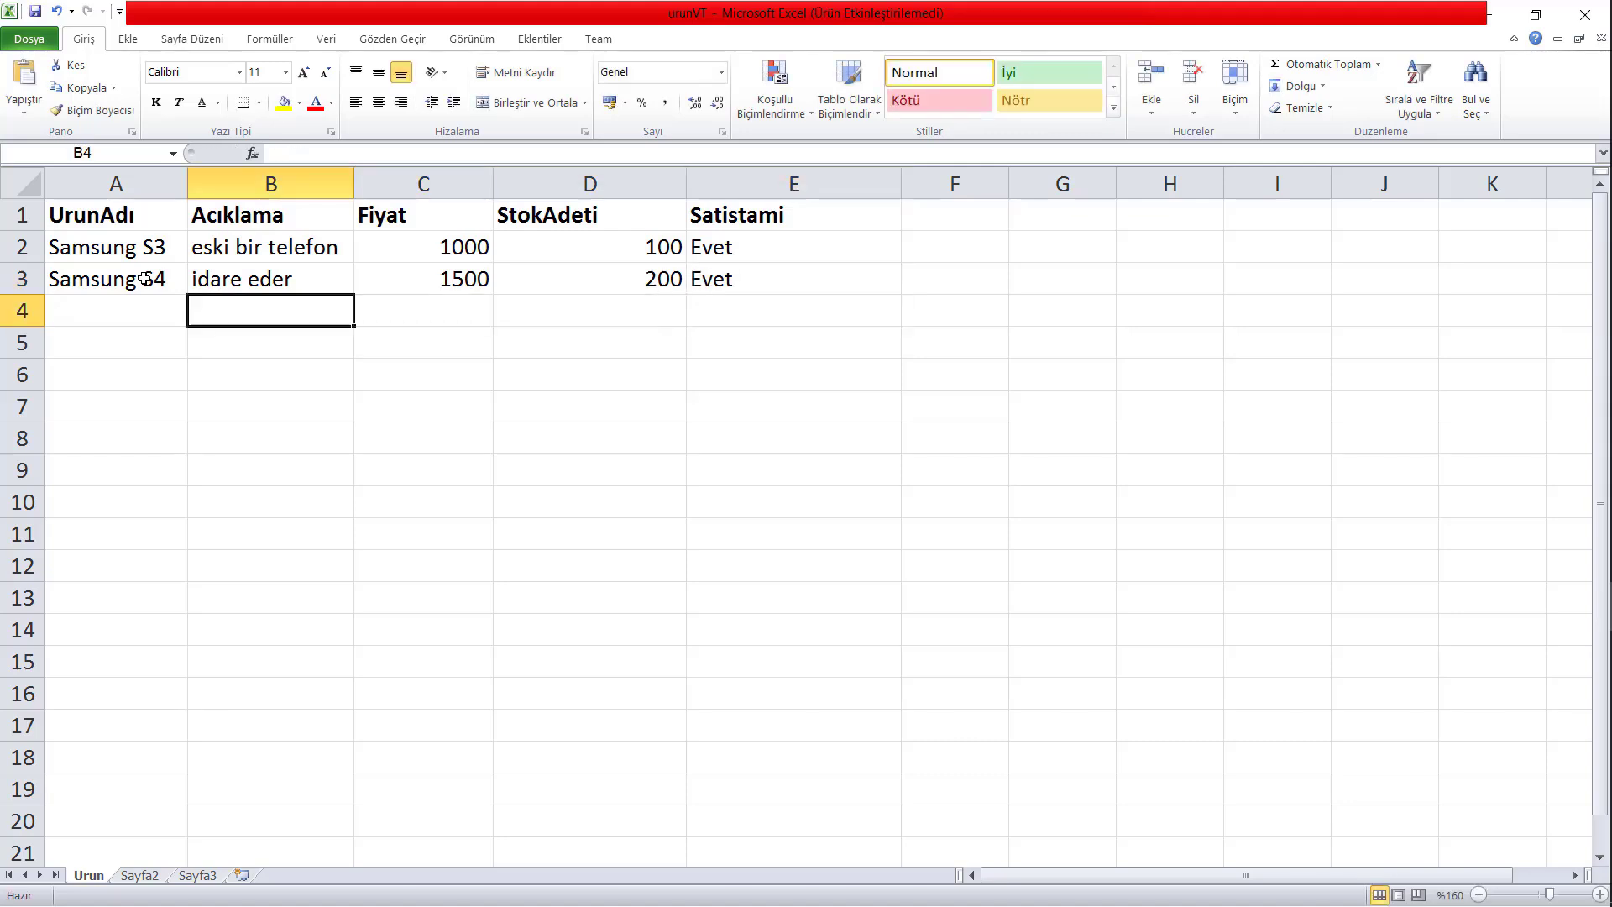
{"action": "type", "text": "Samsung S5"}
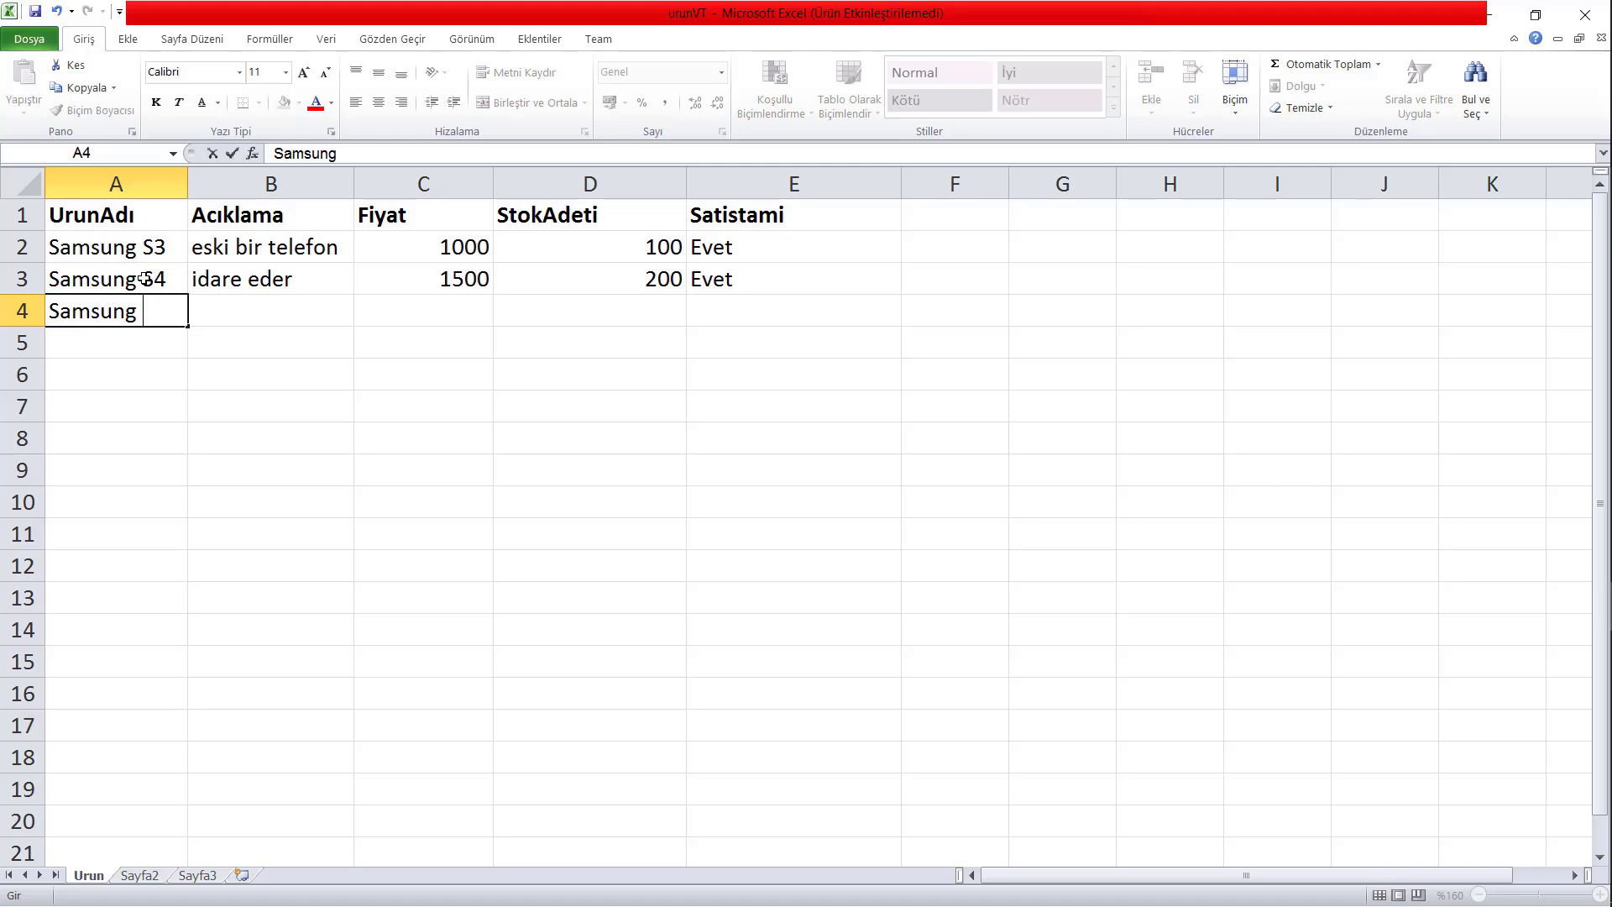
{"action": "key", "text": "Tab"}
{"action": "type", "text": "iyi telfo"}
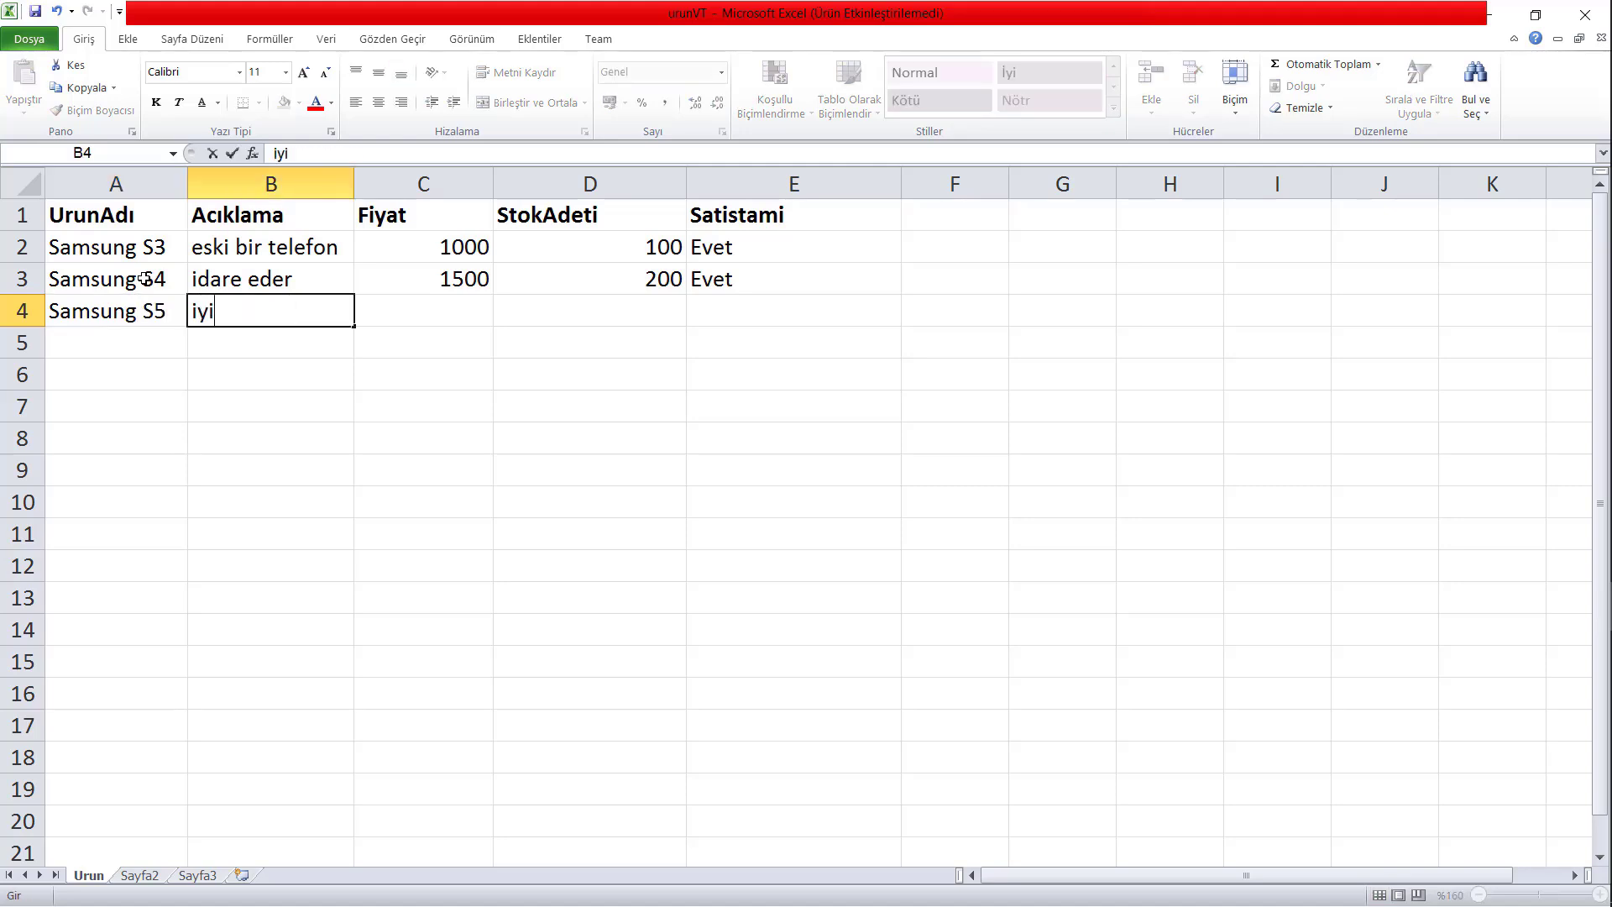
{"action": "key", "text": "BackSpace"}
{"action": "key", "text": "BackSpace"}
{"action": "type", "text": "efon"}
{"action": "key", "text": "Tab"}
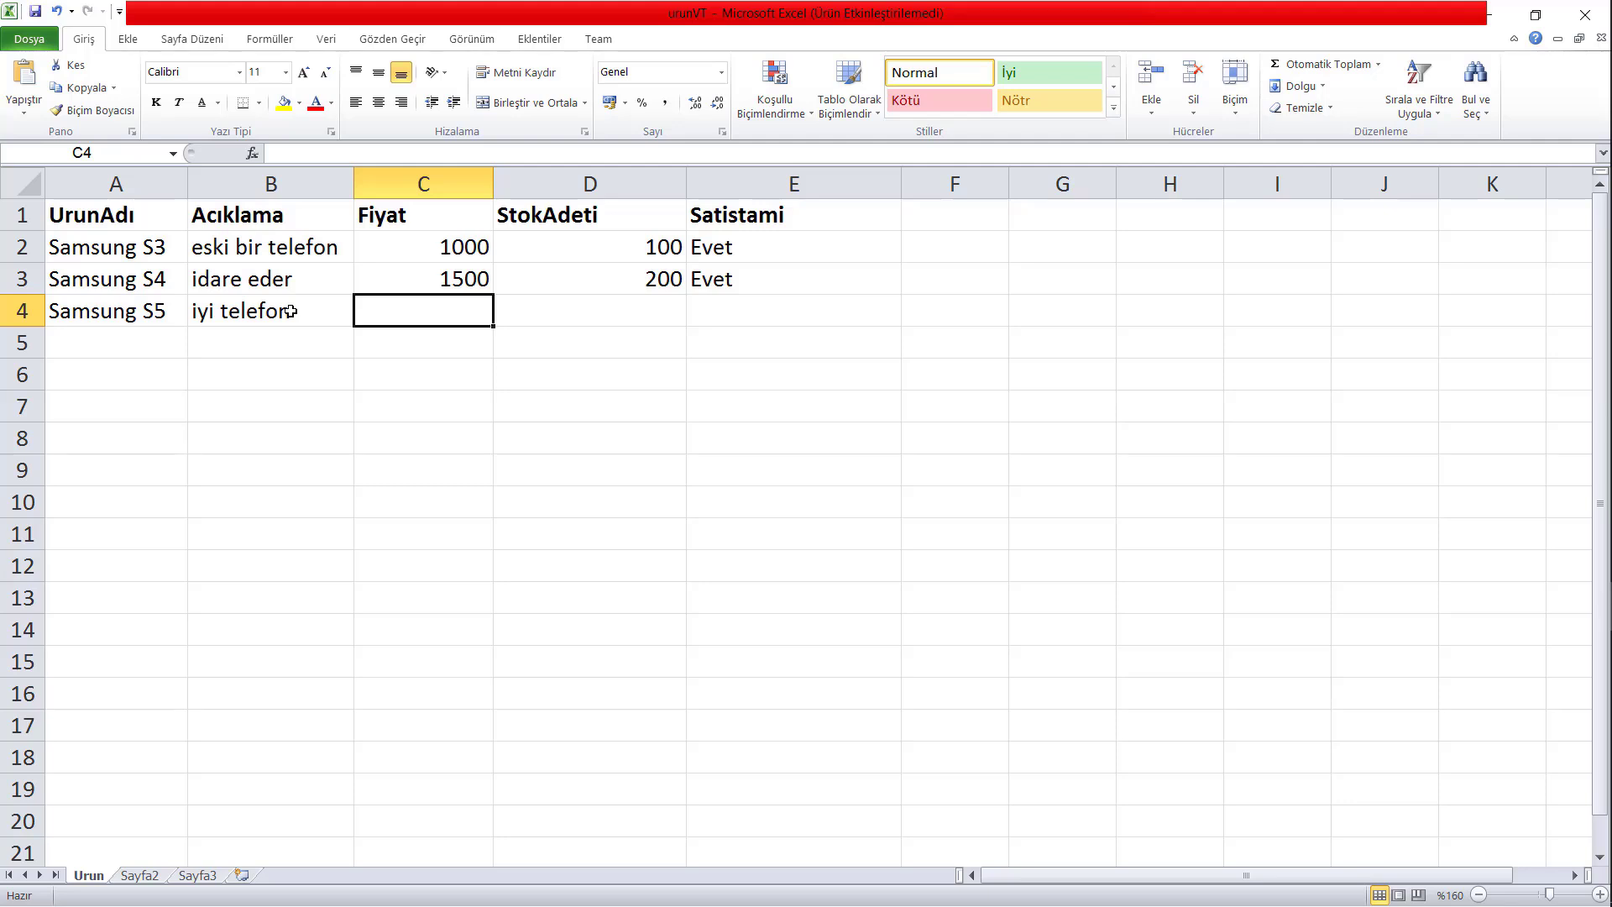
{"action": "type", "text": "200"}
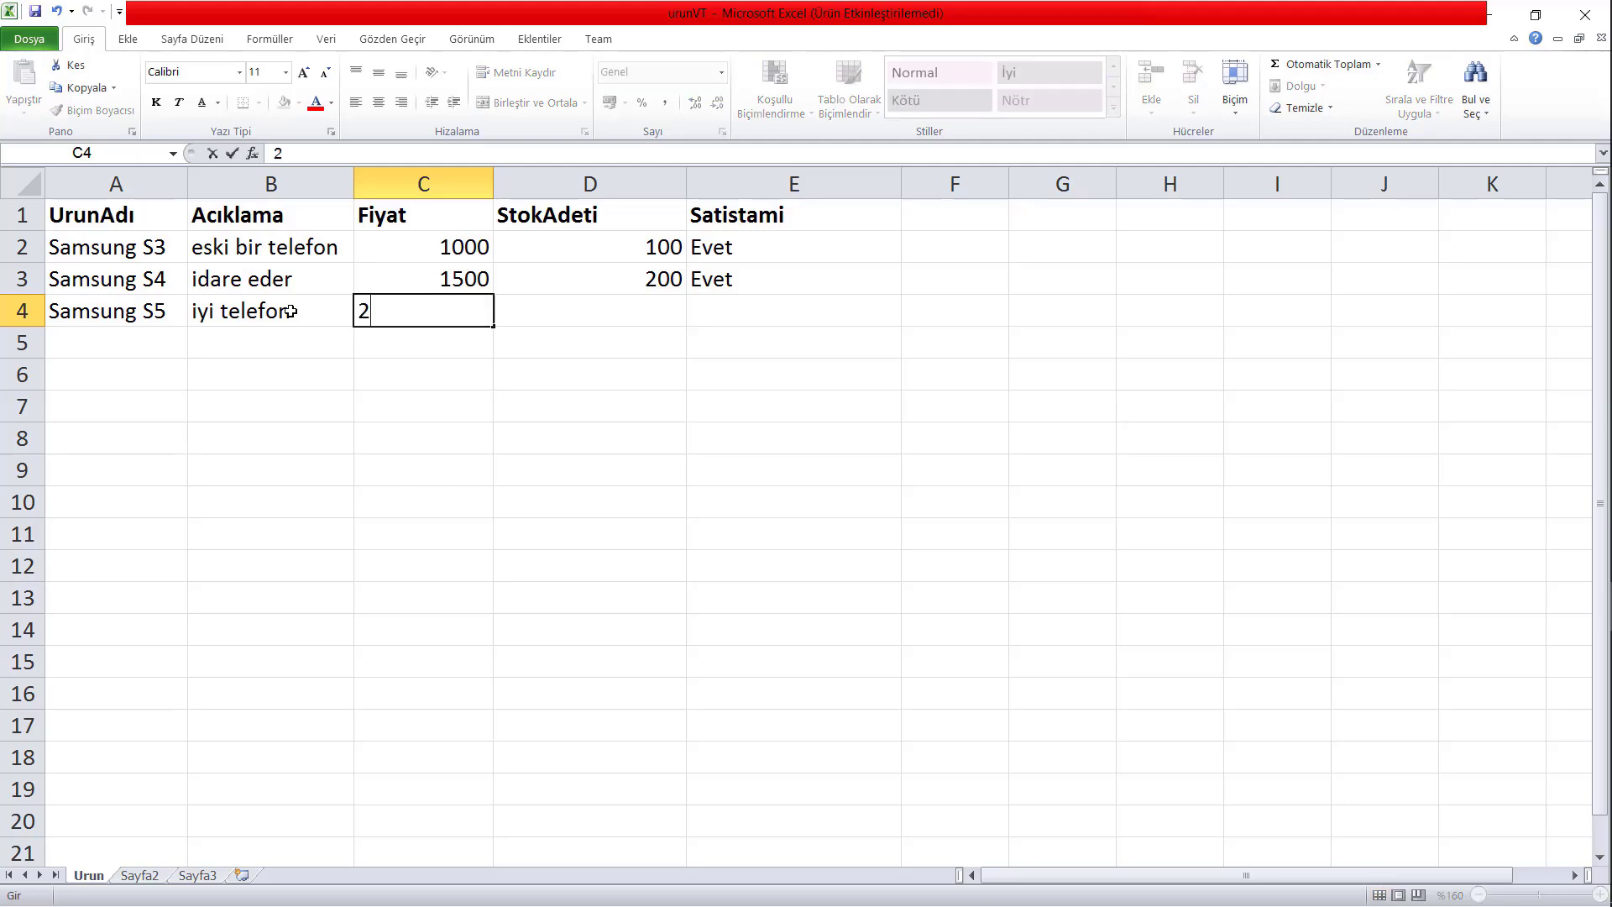
{"action": "key", "text": "Tab"}
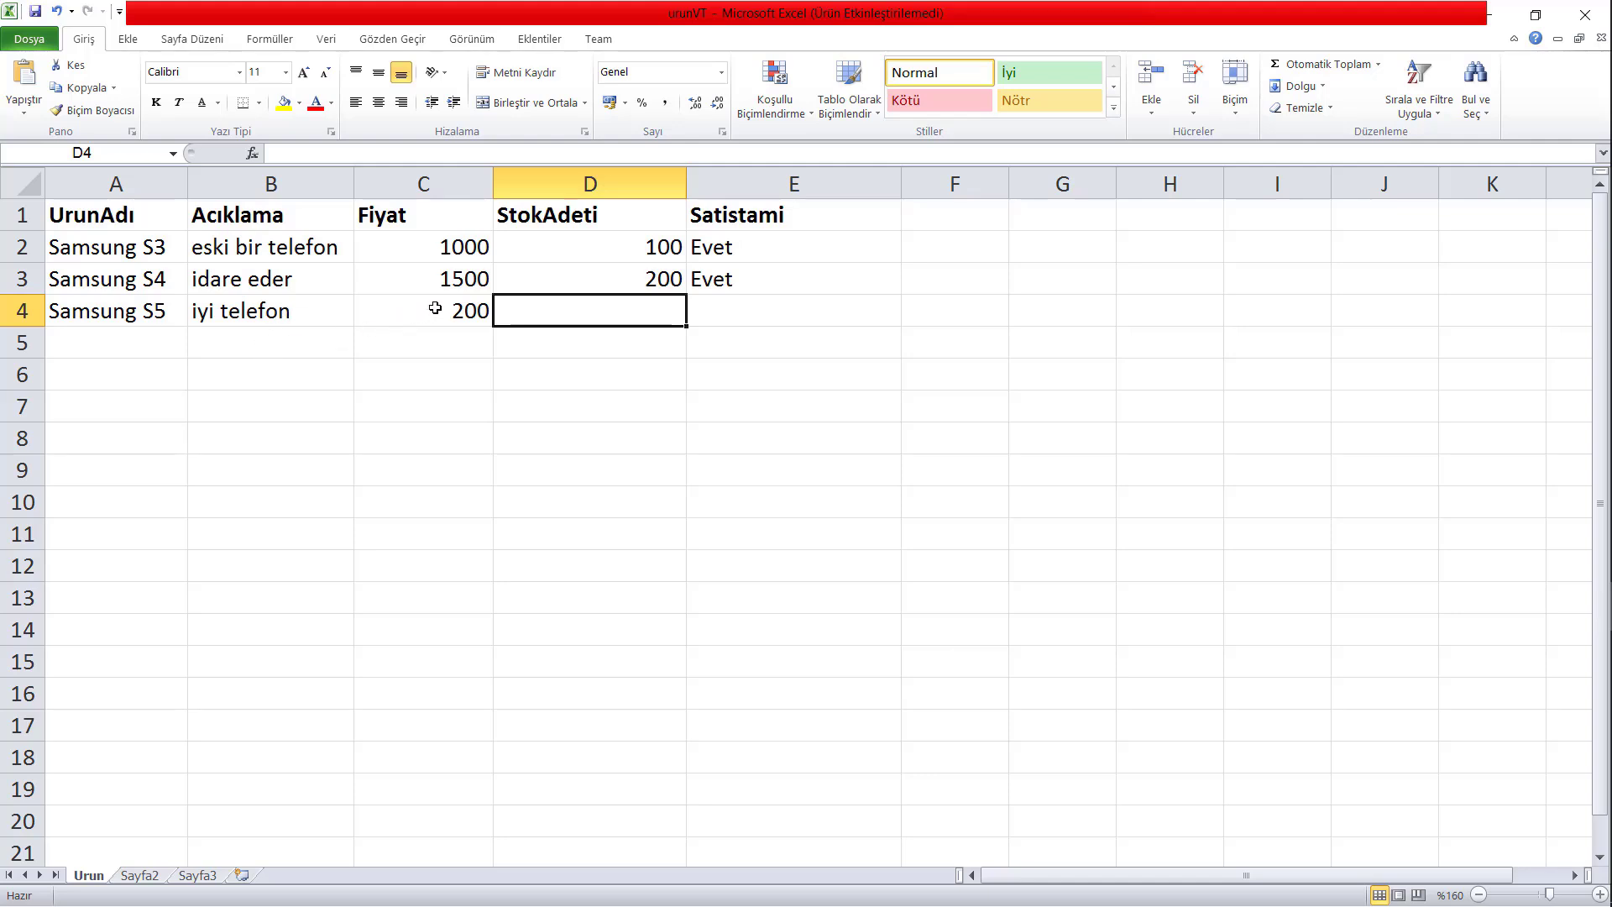
{"action": "double_click", "coordinate": [464, 310]}
{"action": "type", "text": "0"}
{"action": "key", "text": "Tab"}
{"action": "type", "text": "500"}
{"action": "key", "text": "Tab"}
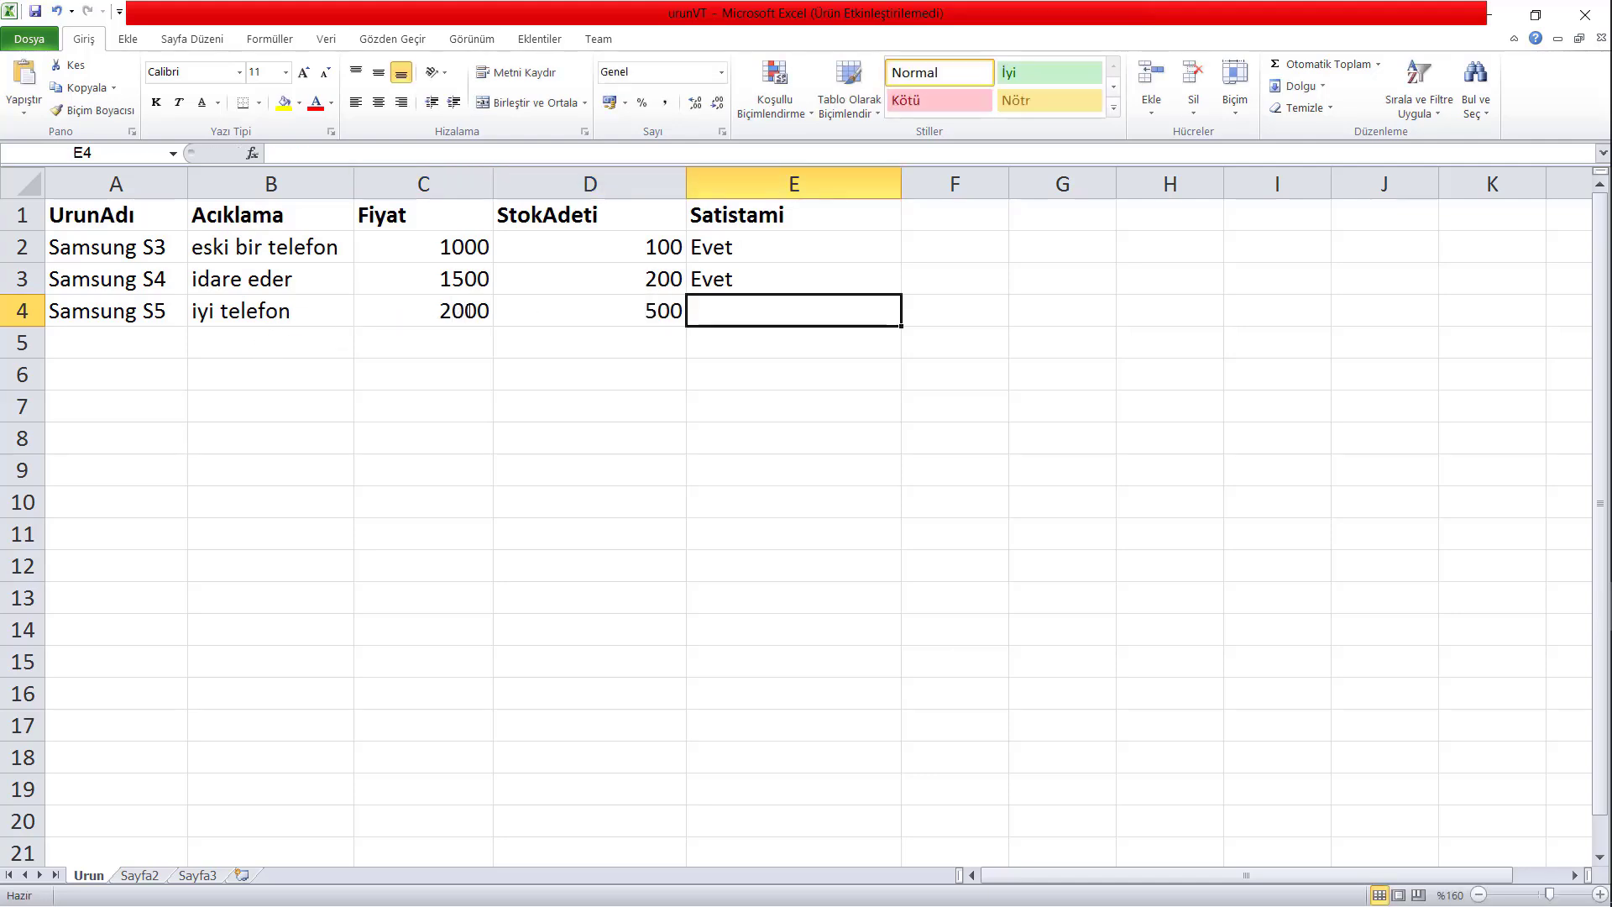
{"action": "type", "text": "Hayır"}
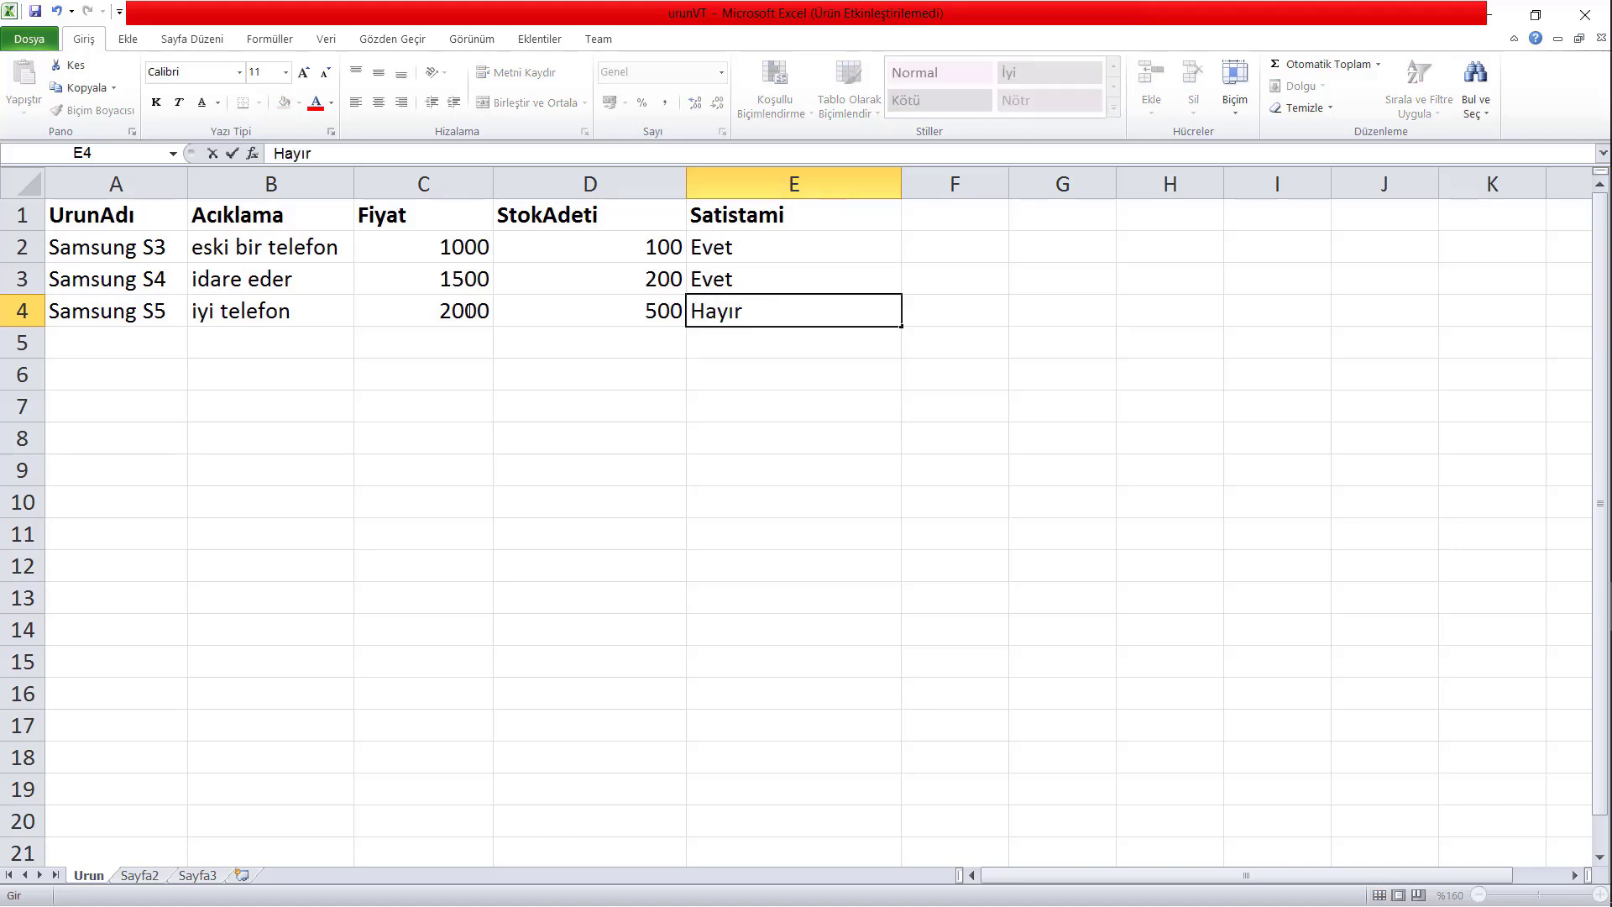
{"action": "key", "text": "Return"}
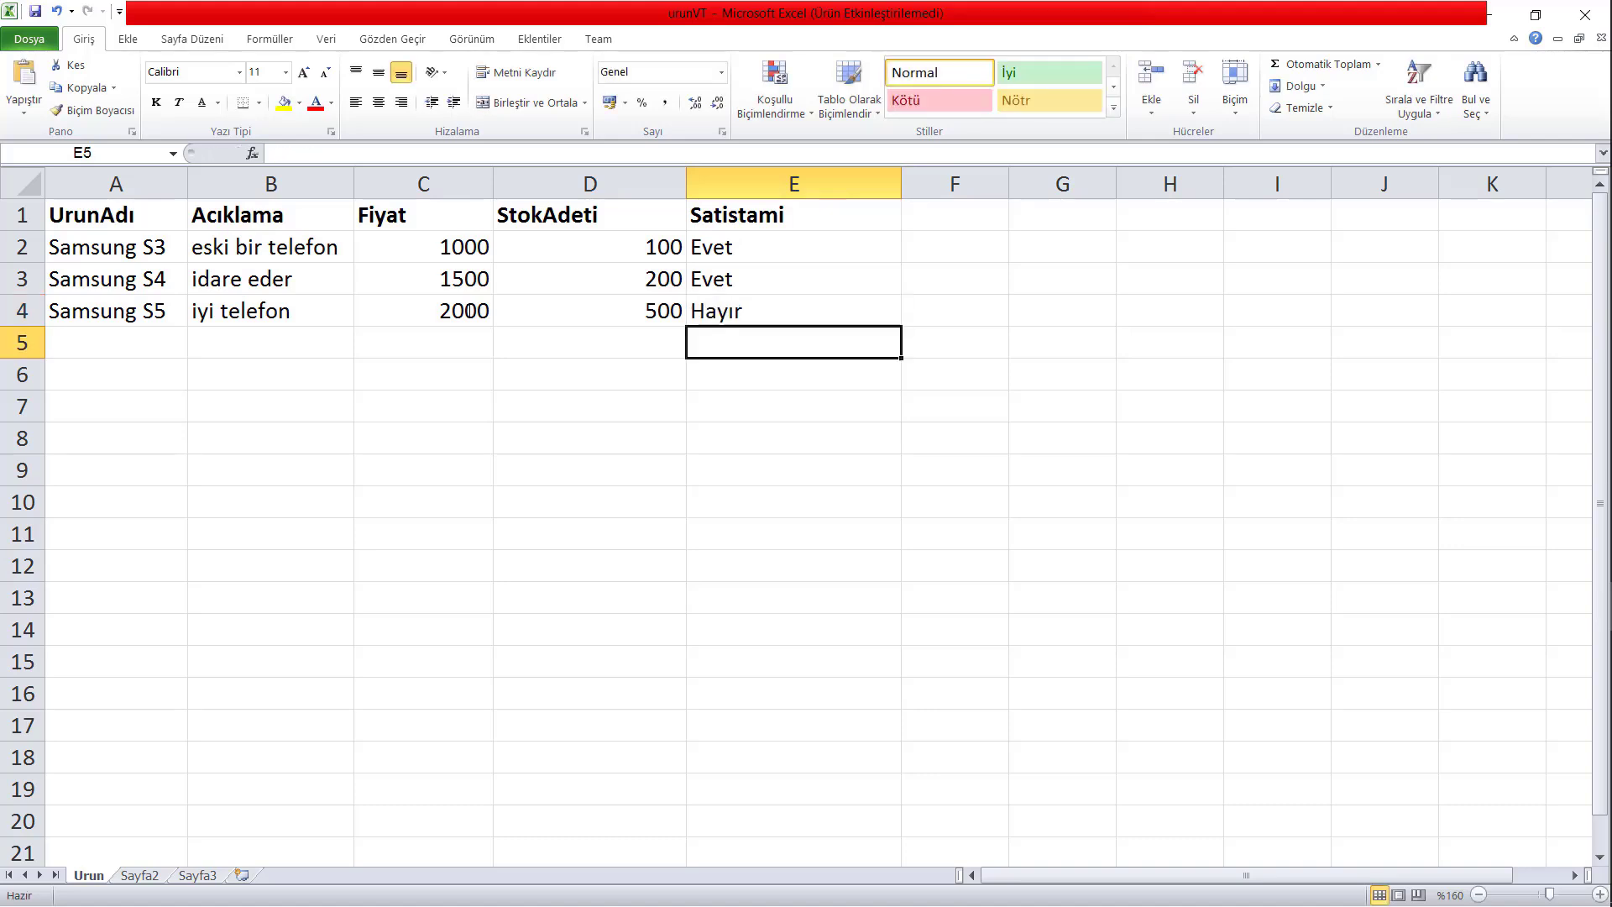
- Enter the Iphone 7 row: iyi telefon, price 3000, stock 1000, Evet
{"action": "key", "text": "Left"}
{"action": "key", "text": "Left"}
{"action": "key", "text": "Left"}
{"action": "key", "text": "Left"}
{"action": "type", "text": "IPhone "}
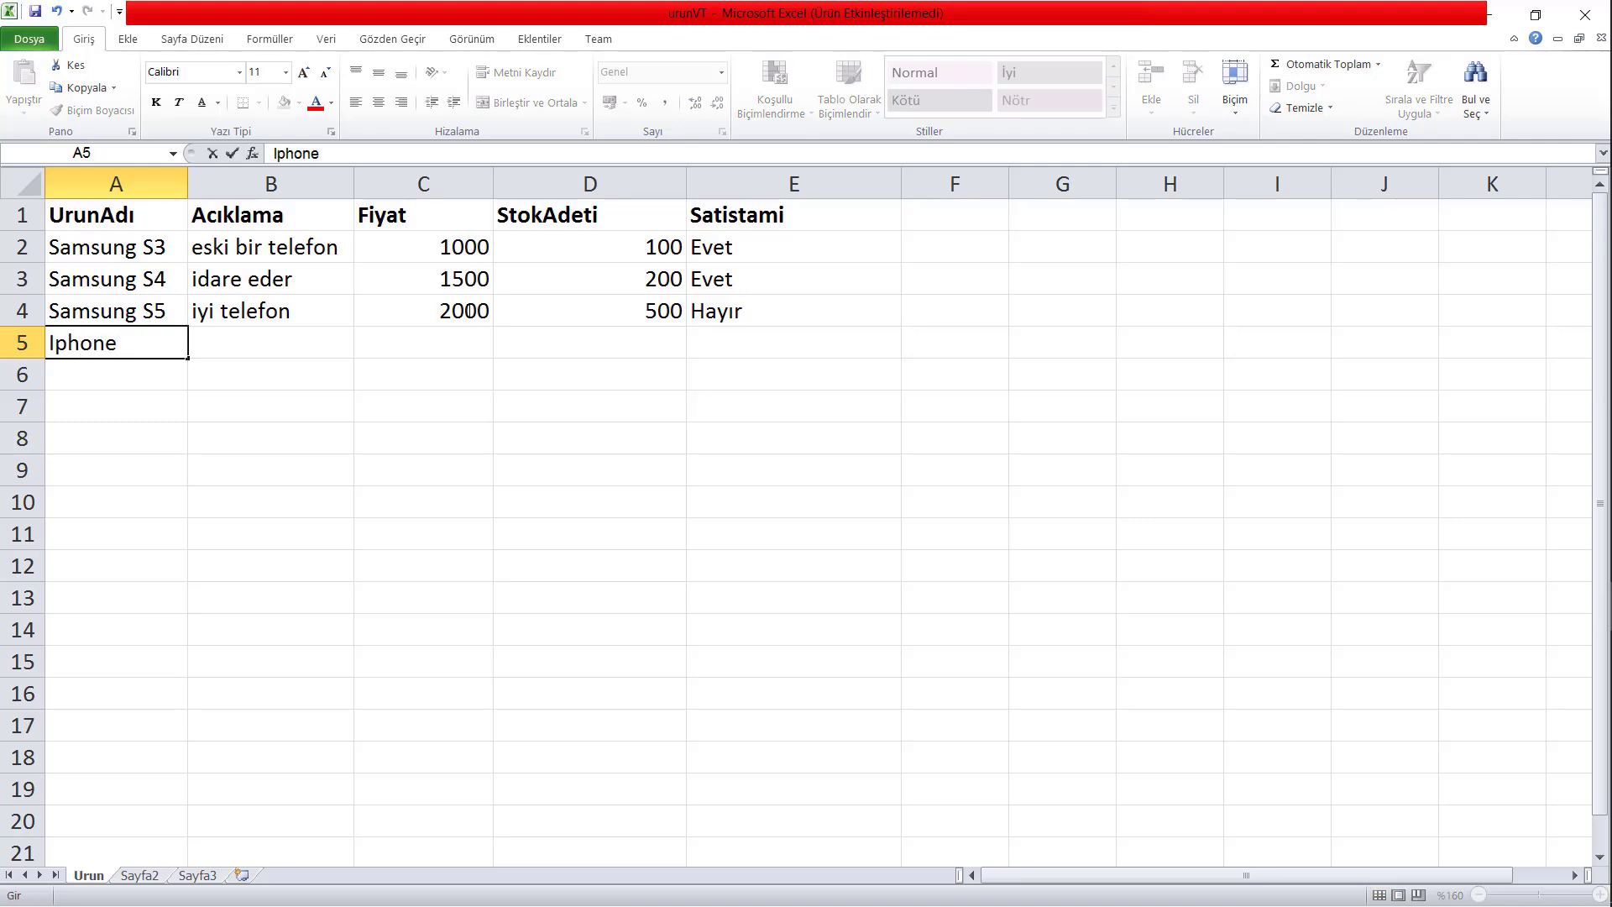
{"action": "type", "text": "7"}
{"action": "key", "text": "Tab"}
{"action": "type", "text": "iyi t"}
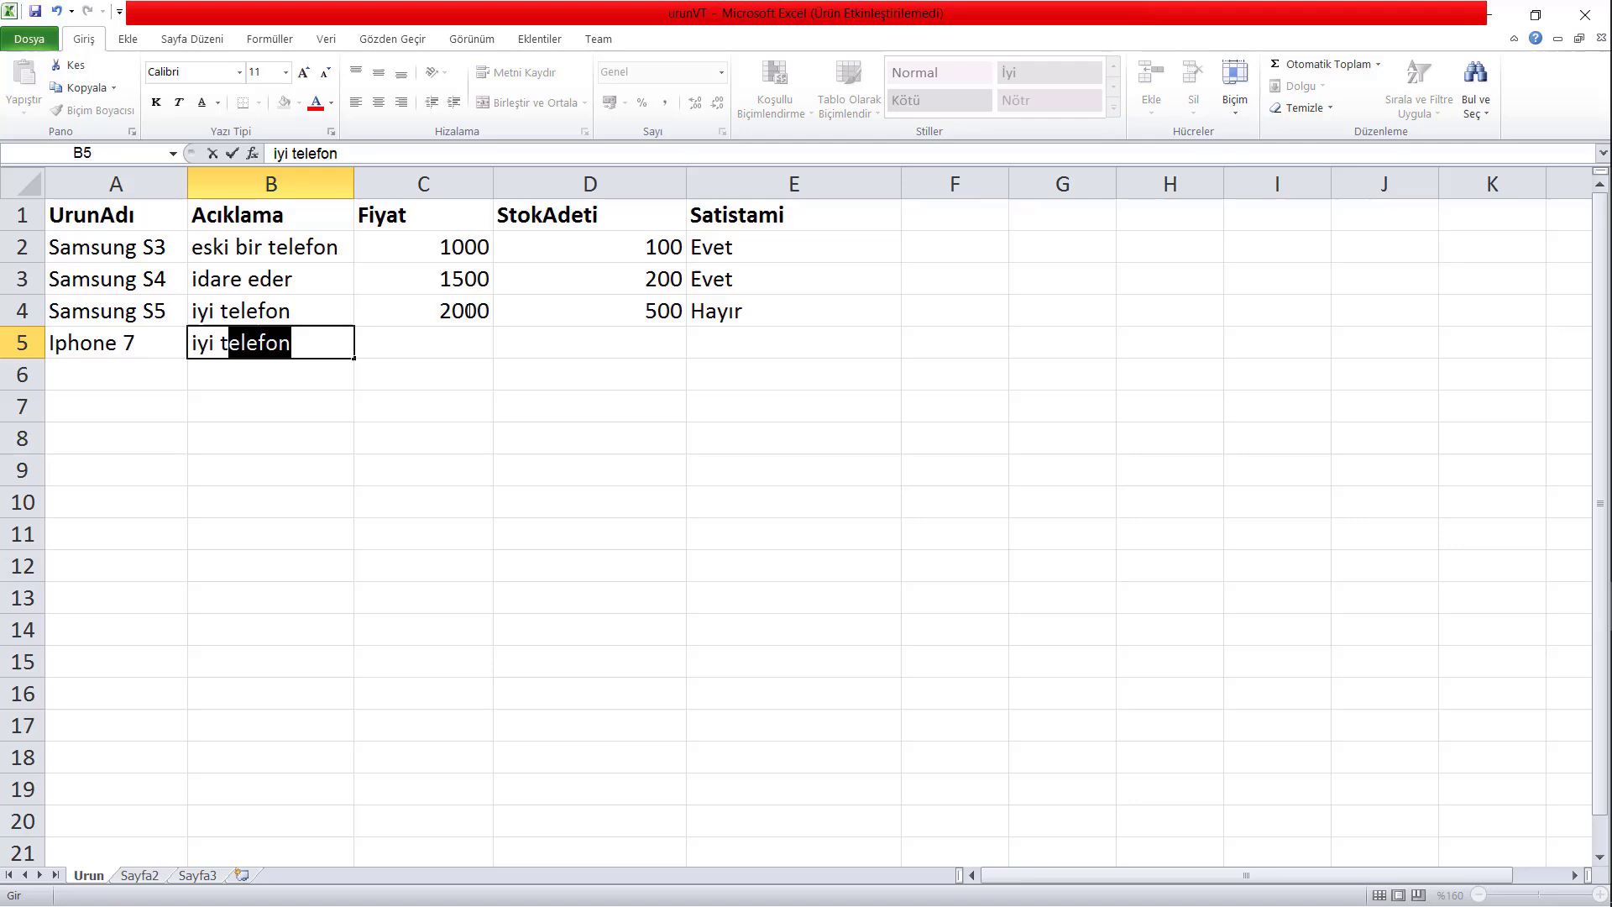
{"action": "key", "text": "Tab"}
{"action": "type", "text": "2500"}
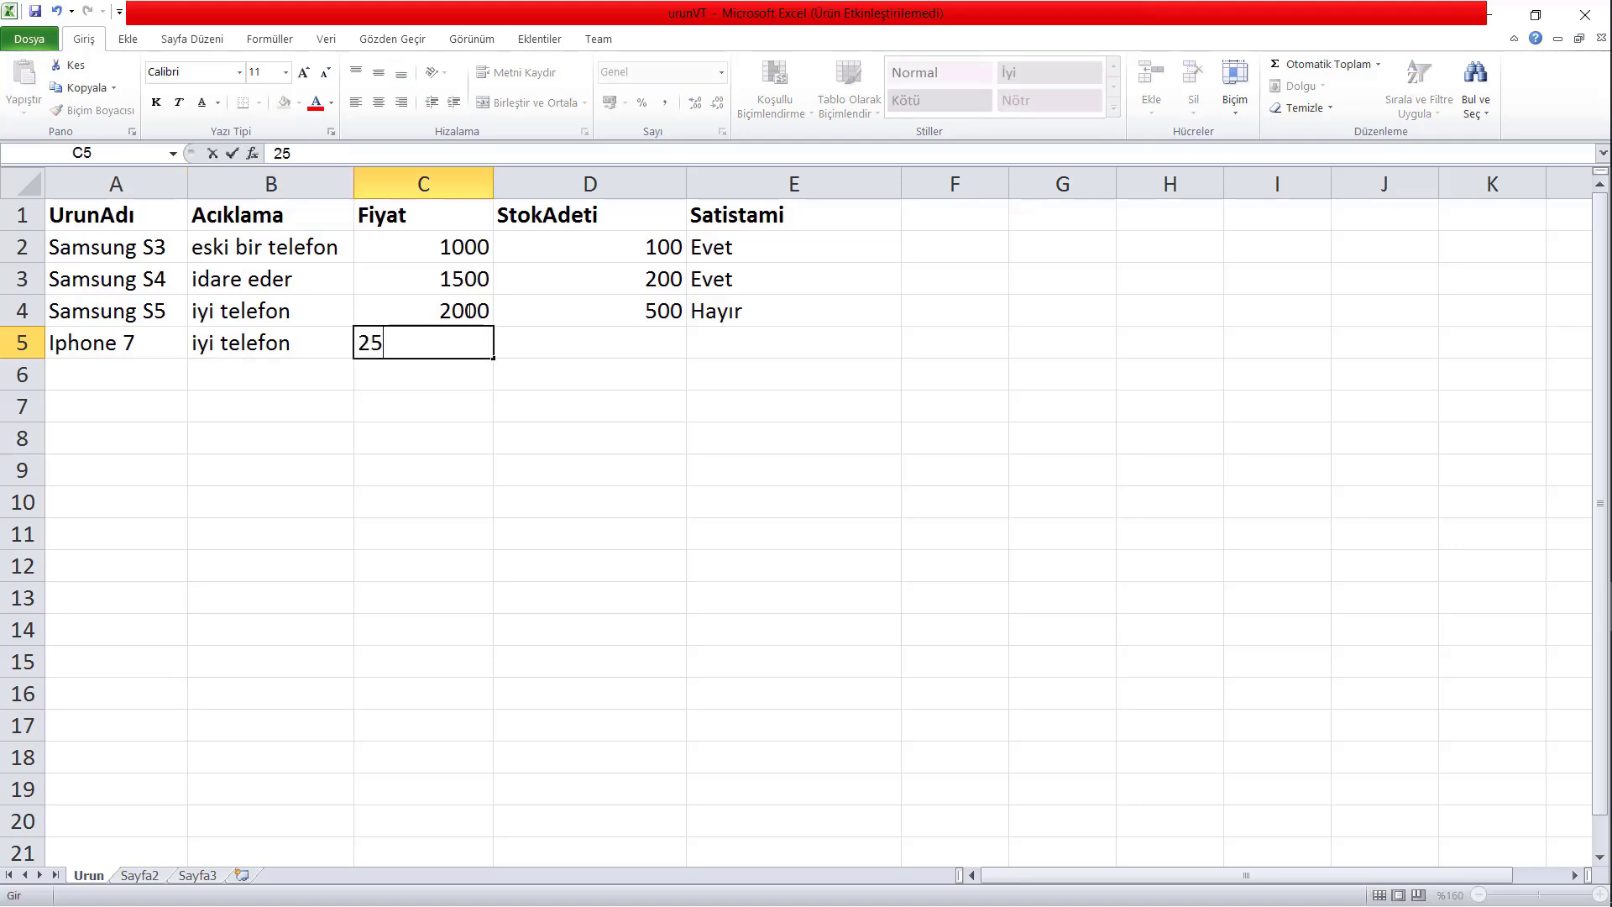
{"action": "key", "text": "BackSpace"}
{"action": "key", "text": "BackSpace"}
{"action": "key", "text": "BackSpace"}
{"action": "key", "text": "BackSpace"}
{"action": "type", "text": "3000"}
{"action": "key", "text": "Tab"}
{"action": "type", "text": "000"}
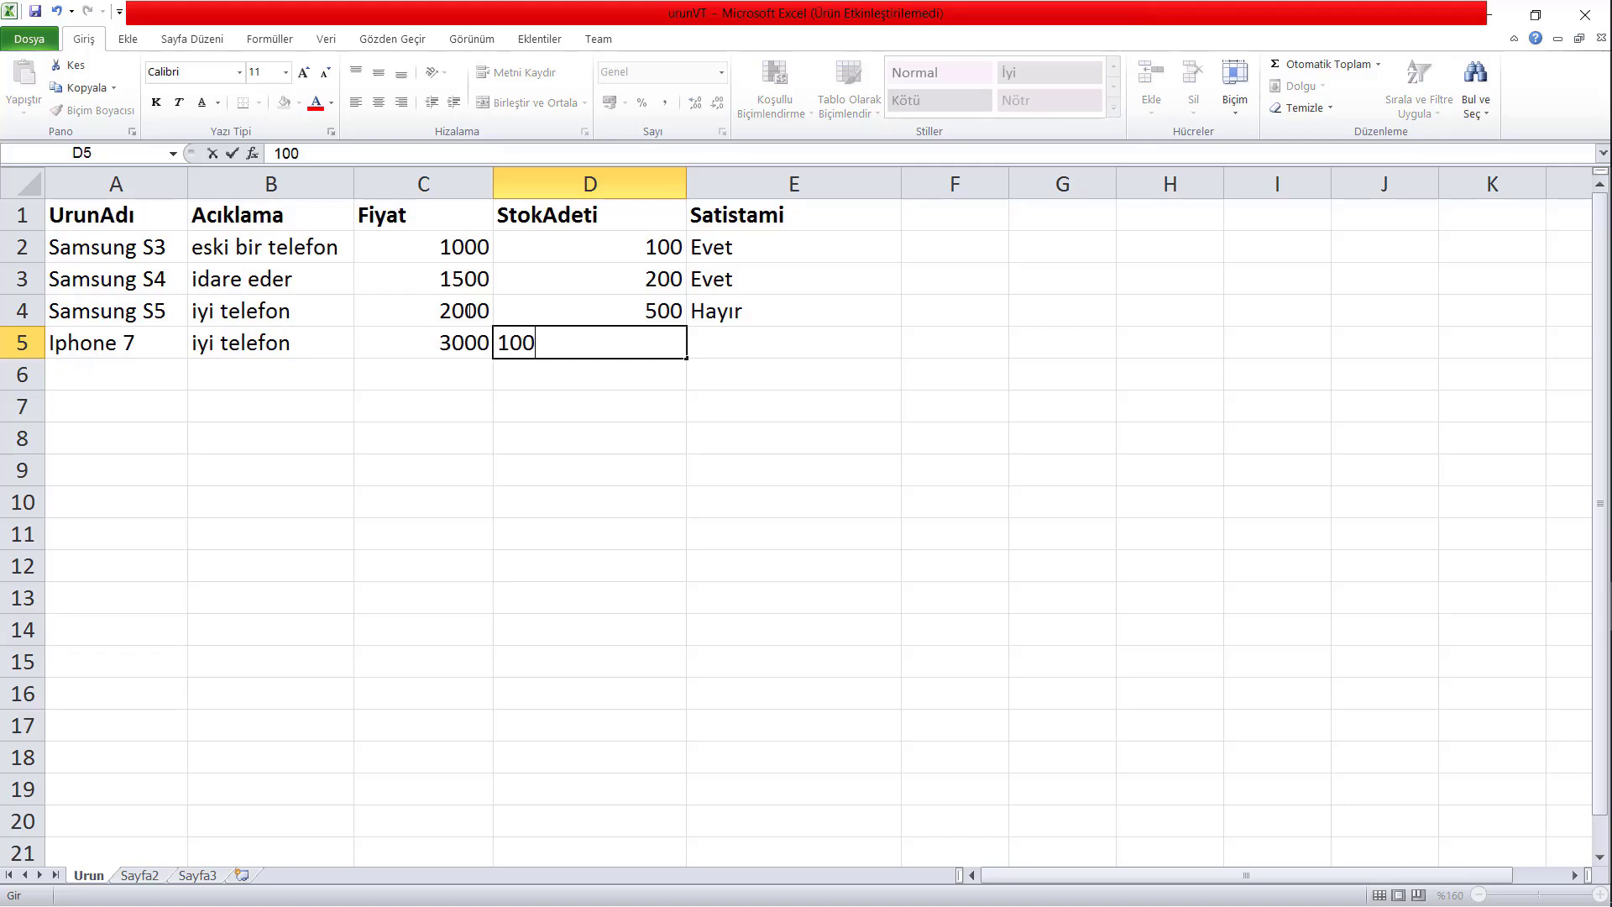
{"action": "key", "text": "Tab"}
{"action": "type", "text": "Eve"}
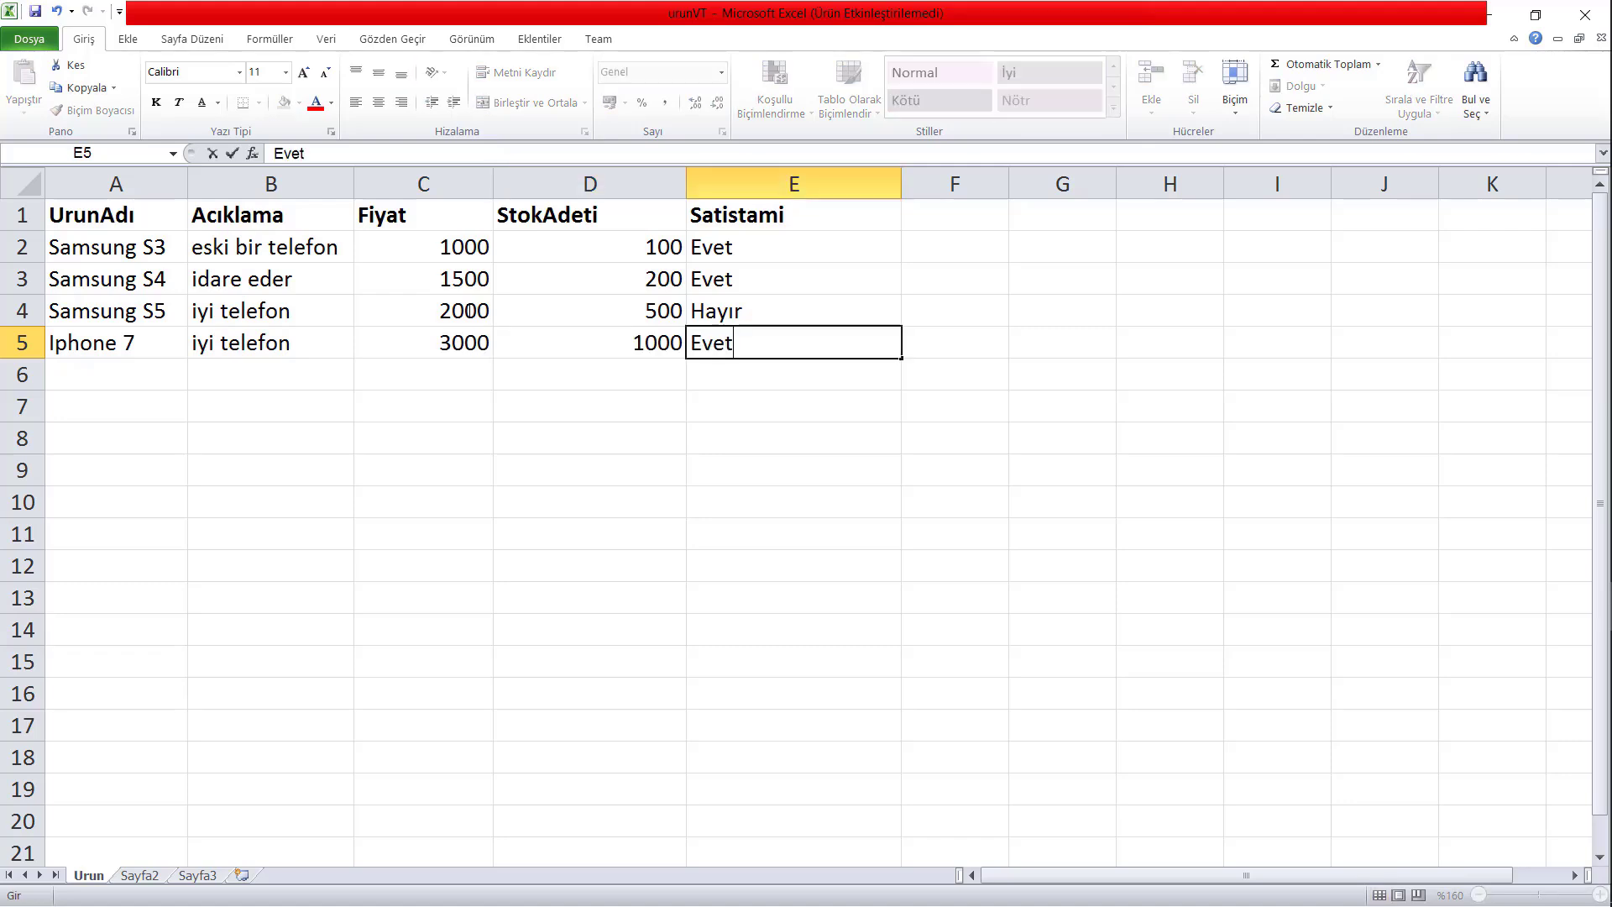
{"action": "key", "text": "Return"}
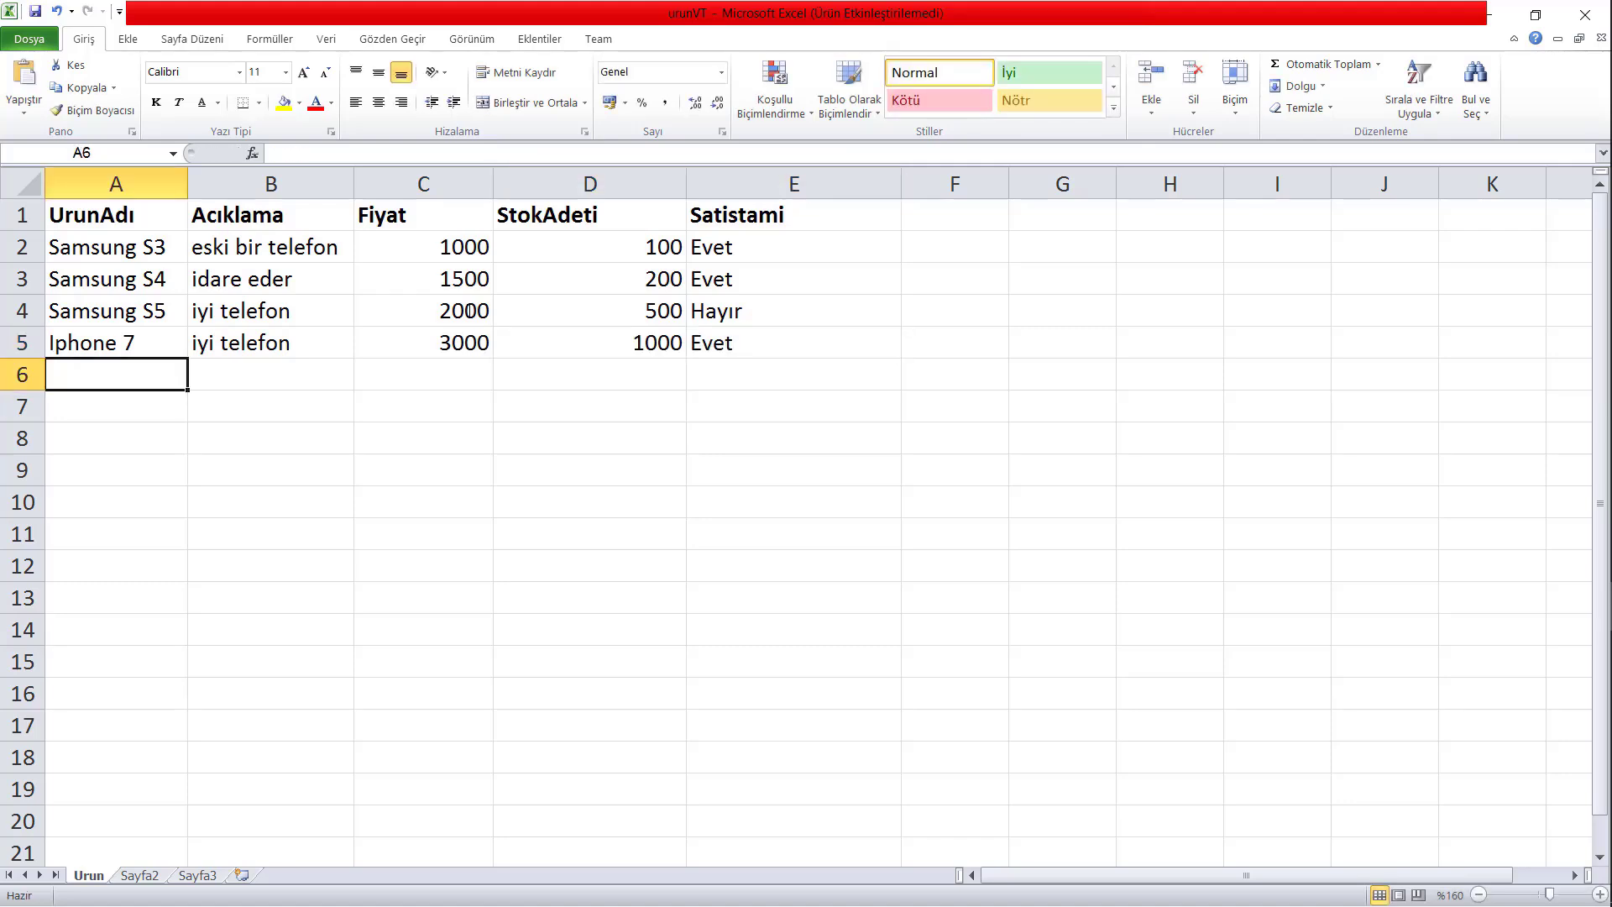
{"action": "scroll", "coordinate": [425, 513], "scroll_direction": "down", "scroll_amount": 13}
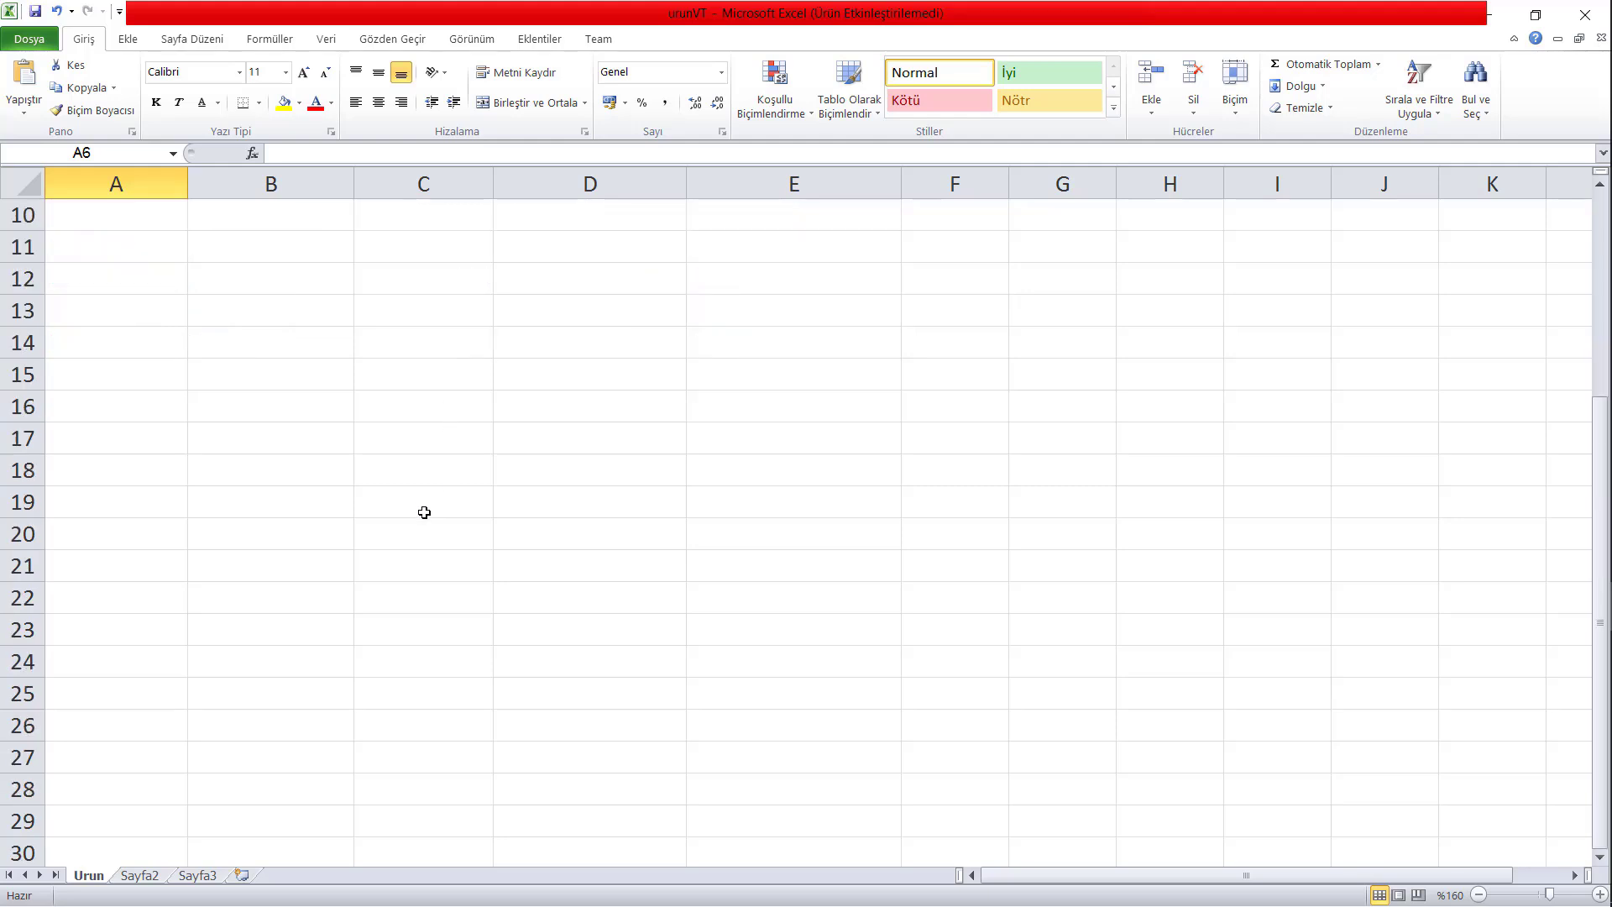
{"action": "scroll", "coordinate": [423, 514], "scroll_direction": "down", "scroll_amount": 4}
{"action": "scroll", "coordinate": [422, 514], "scroll_direction": "up", "scroll_amount": 17}
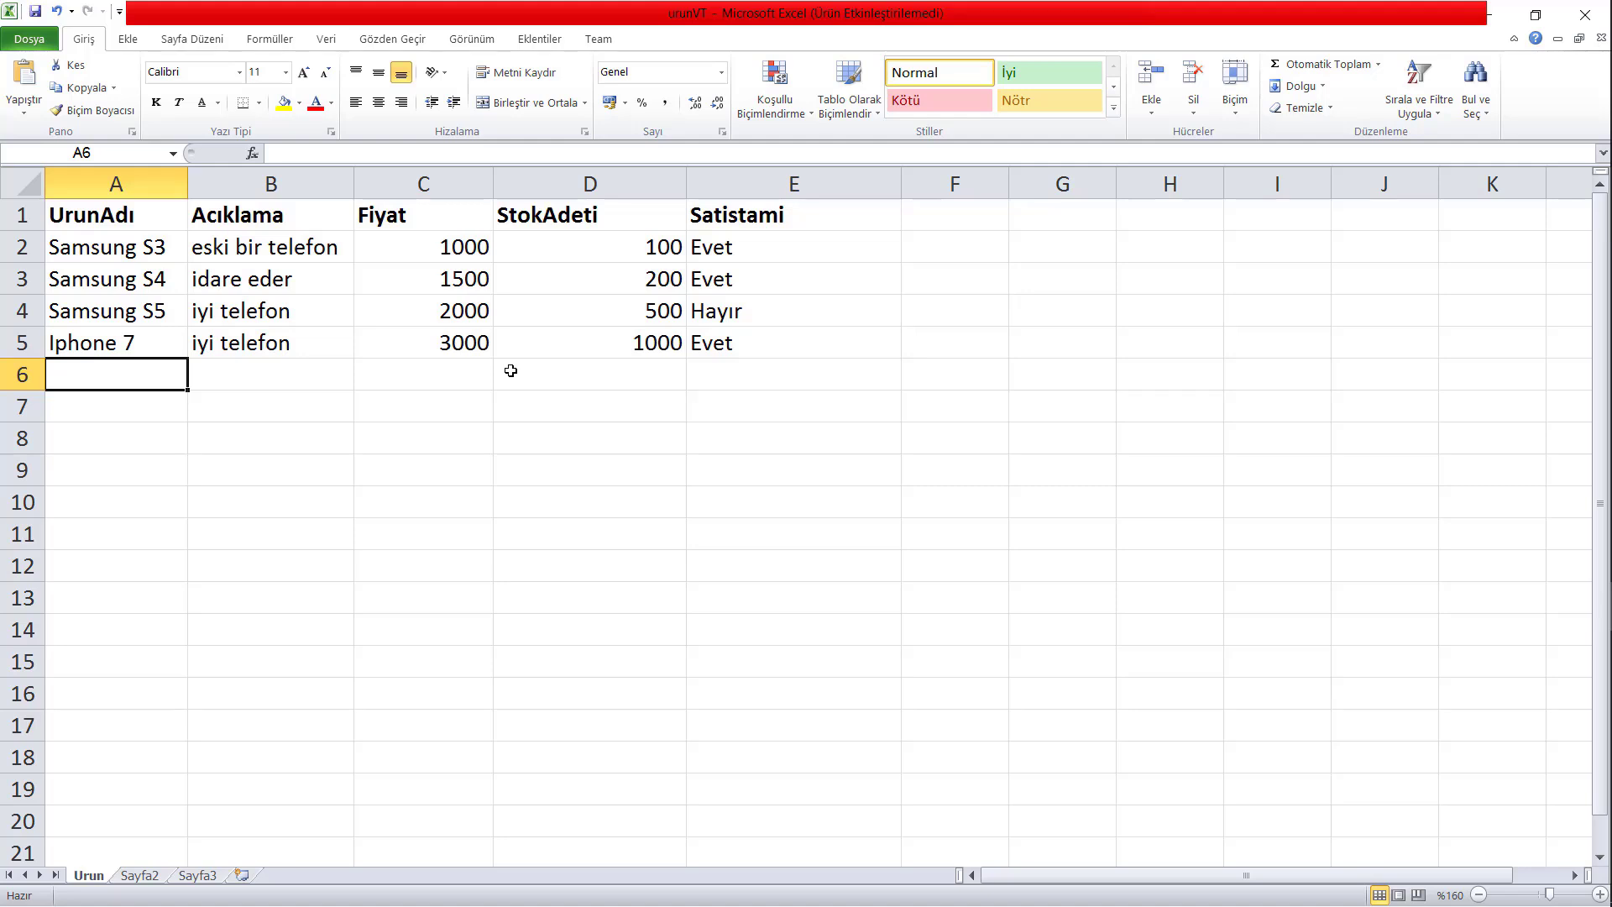
{"action": "left_click_drag", "start_coordinate": [21, 252], "coordinate": [14, 337]}
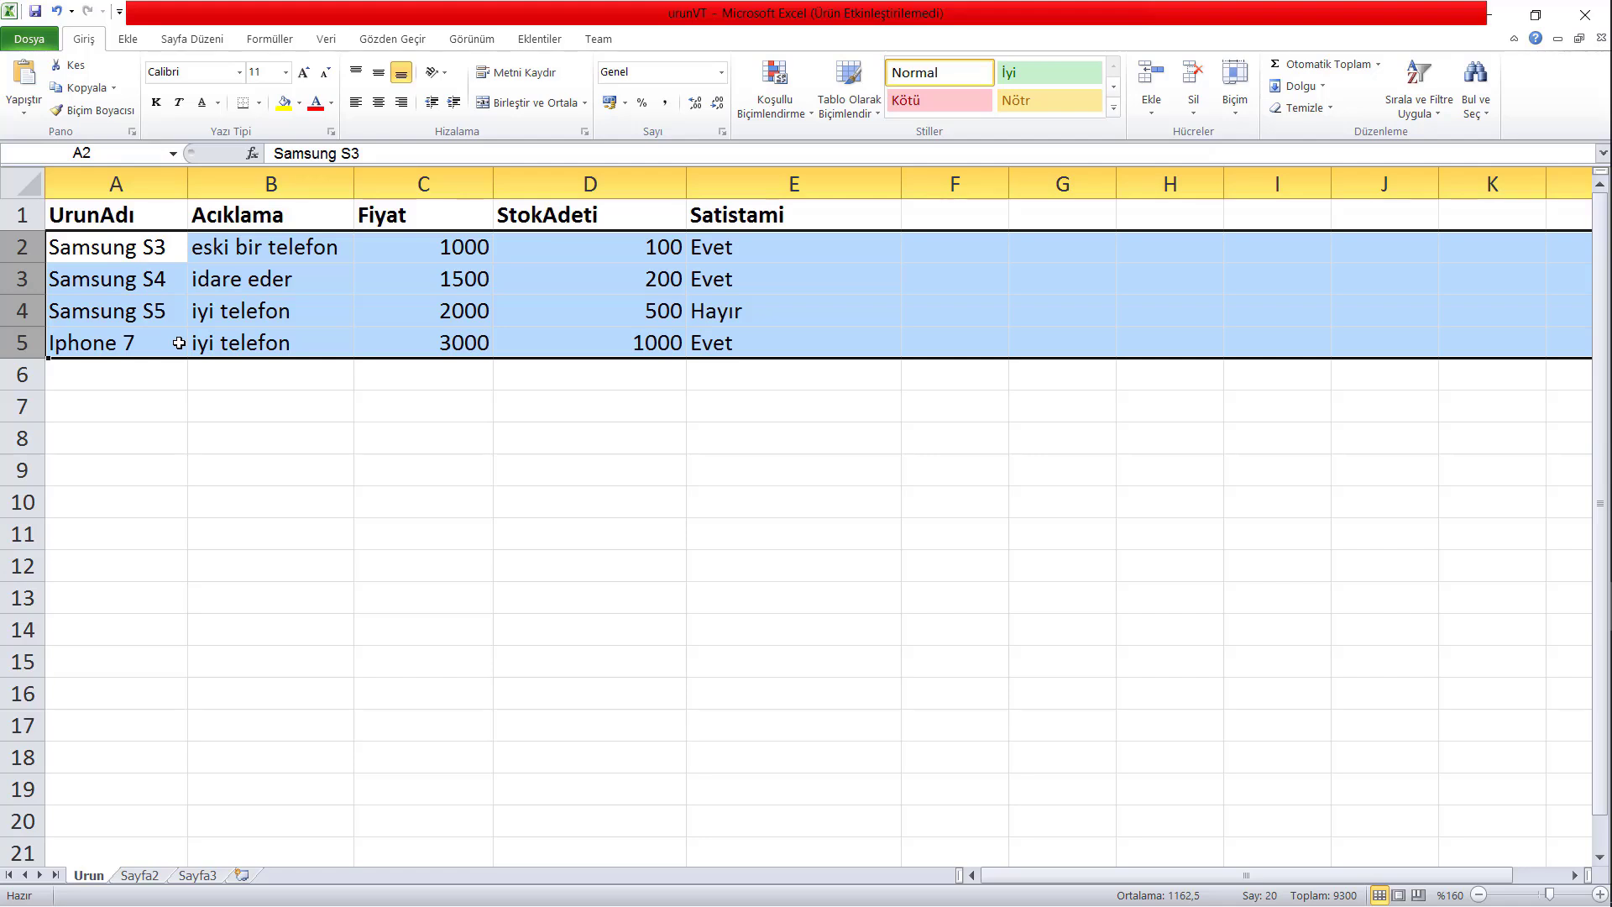
- Add a Renk heading in F1 with Siyah, Siyah, Beyaz and Silver beneath it
{"action": "double_click", "coordinate": [945, 205]}
{"action": "type", "text": "Renk"}
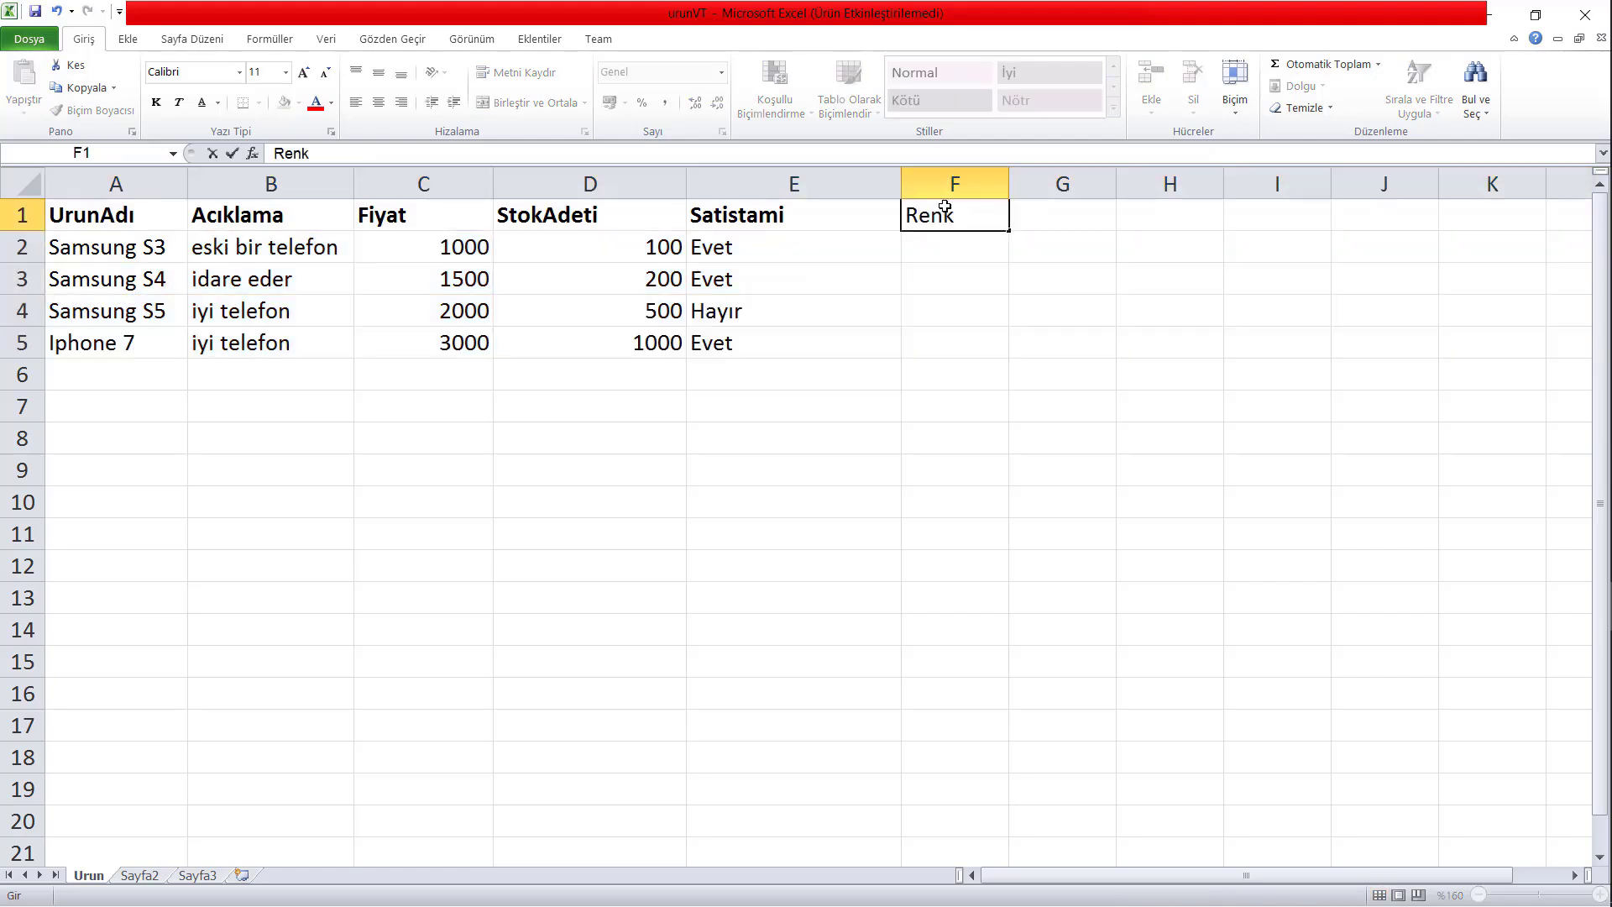
{"action": "key", "text": "Return"}
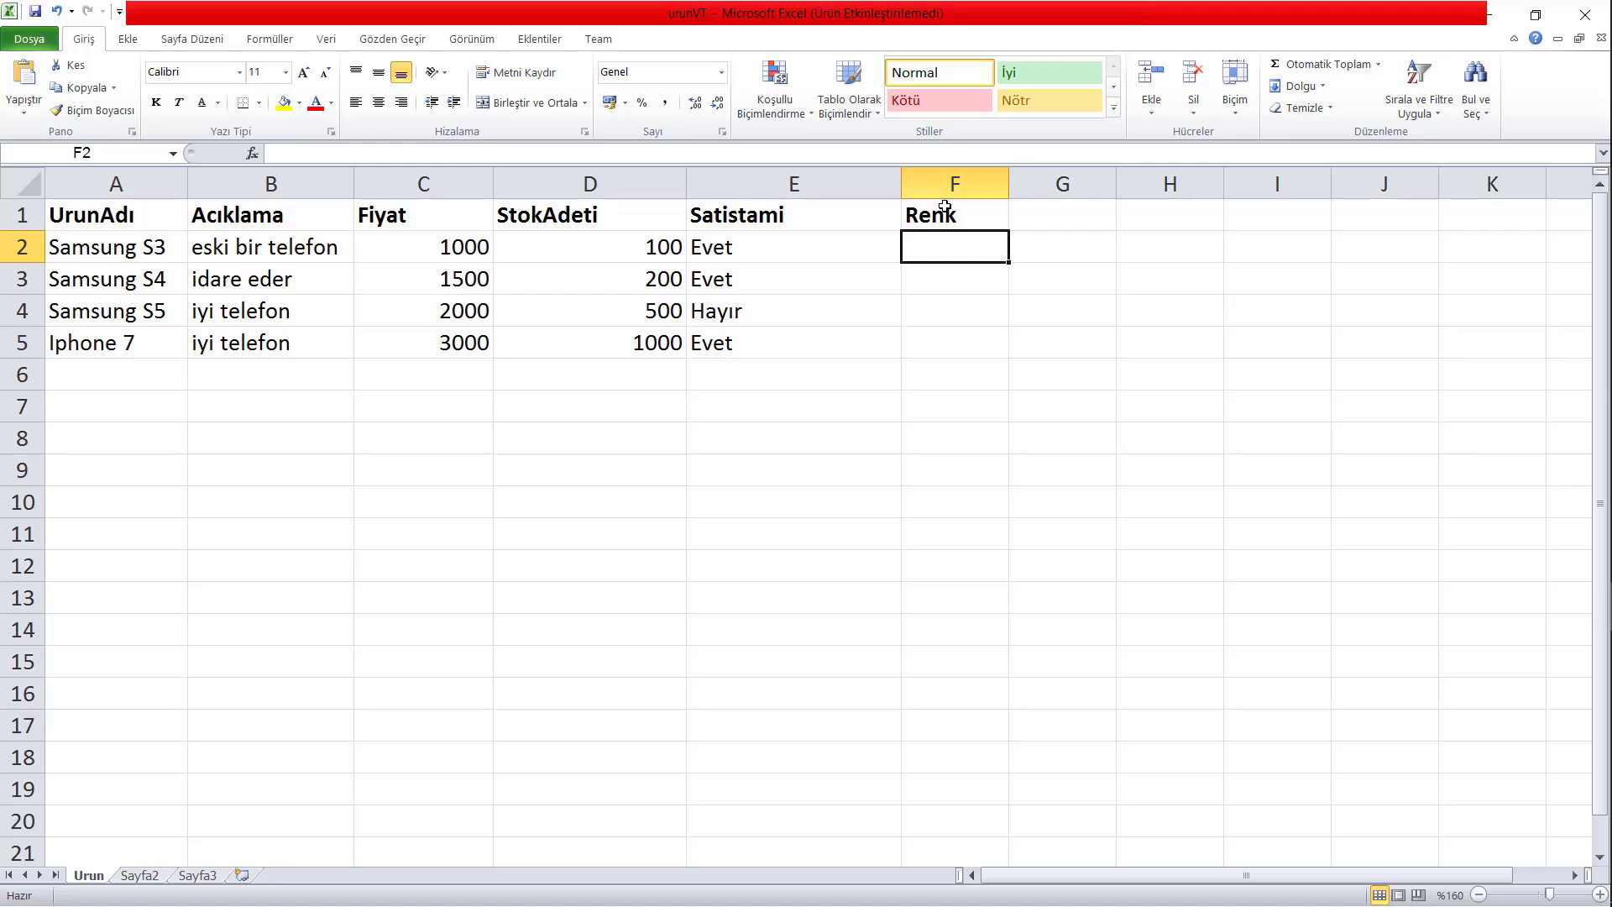
{"action": "type", "text": "Siyah"}
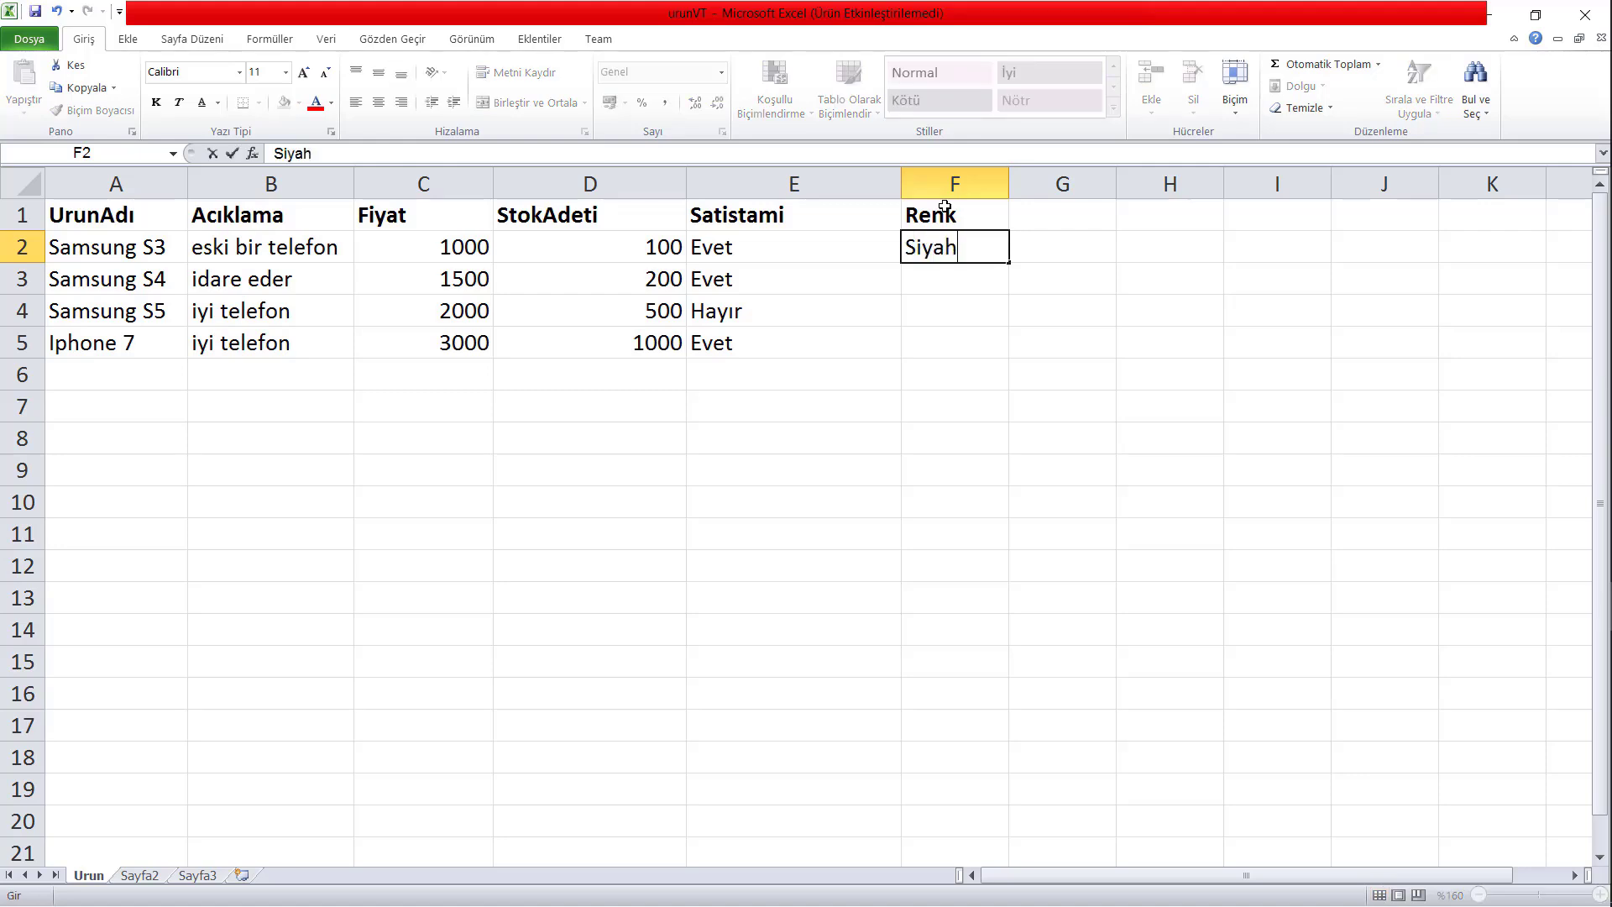
{"action": "key", "text": "Return"}
{"action": "type", "text": "Siyah"}
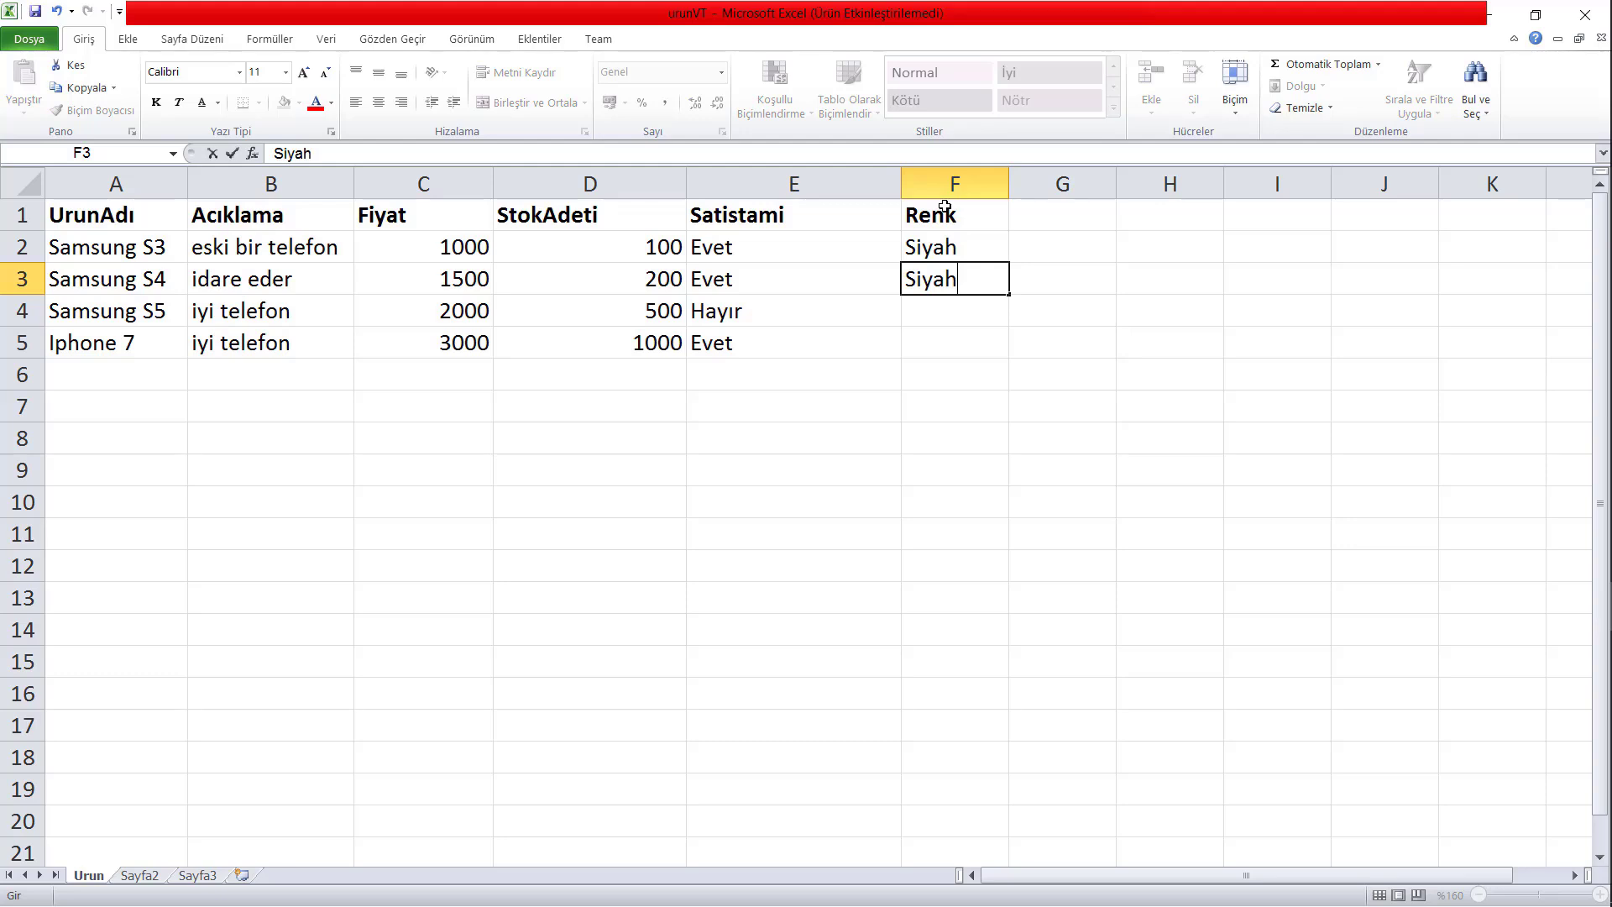
{"action": "key", "text": "Return"}
{"action": "type", "text": "Bye"}
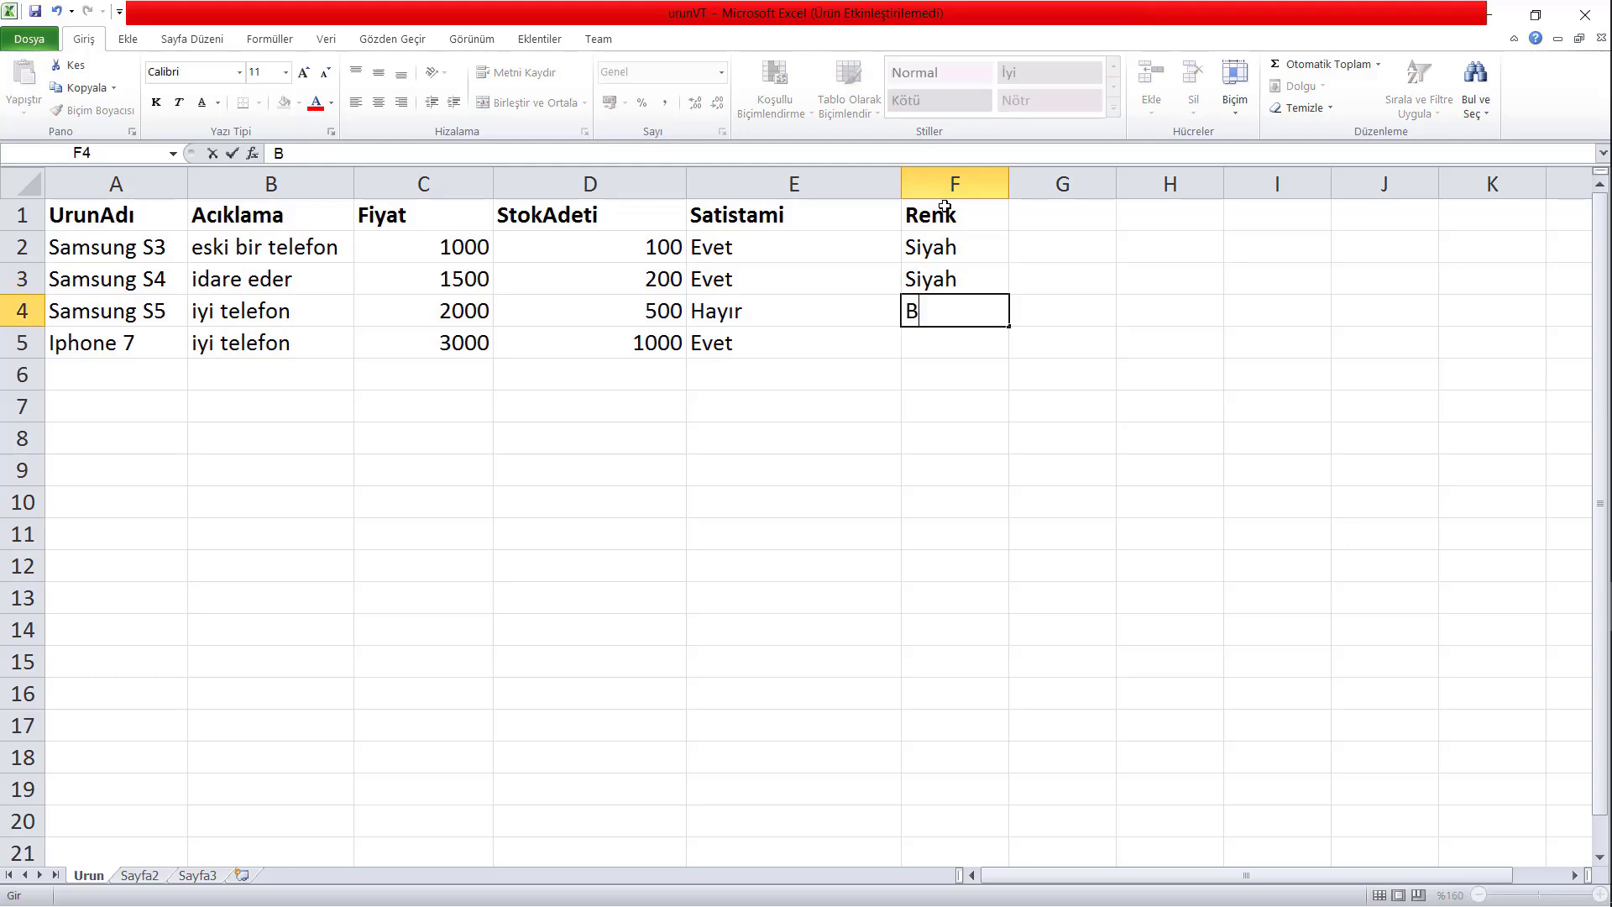
{"action": "key", "text": "BackSpace"}
{"action": "key", "text": "BackSpace"}
{"action": "type", "text": "eyaz"}
{"action": "key", "text": "Return"}
{"action": "type", "text": "Silver"}
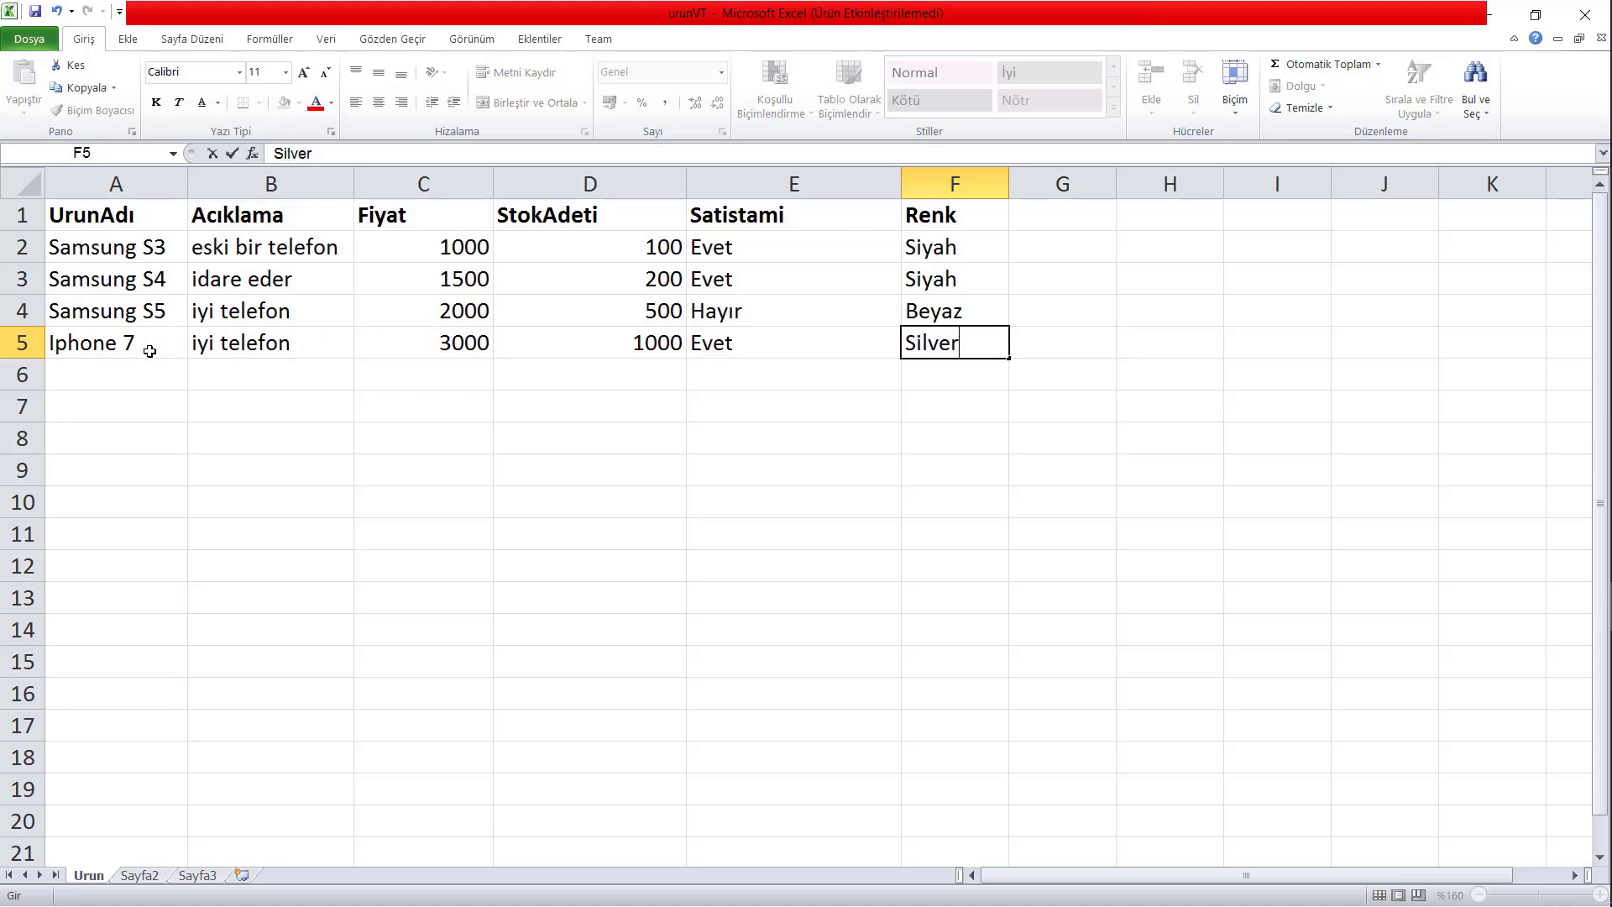
- Copy the Iphone 7 row A5:F5 into row 6
{"action": "left_click_drag", "start_coordinate": [148, 349], "coordinate": [957, 344]}
{"action": "key", "text": "ctrl+c"}
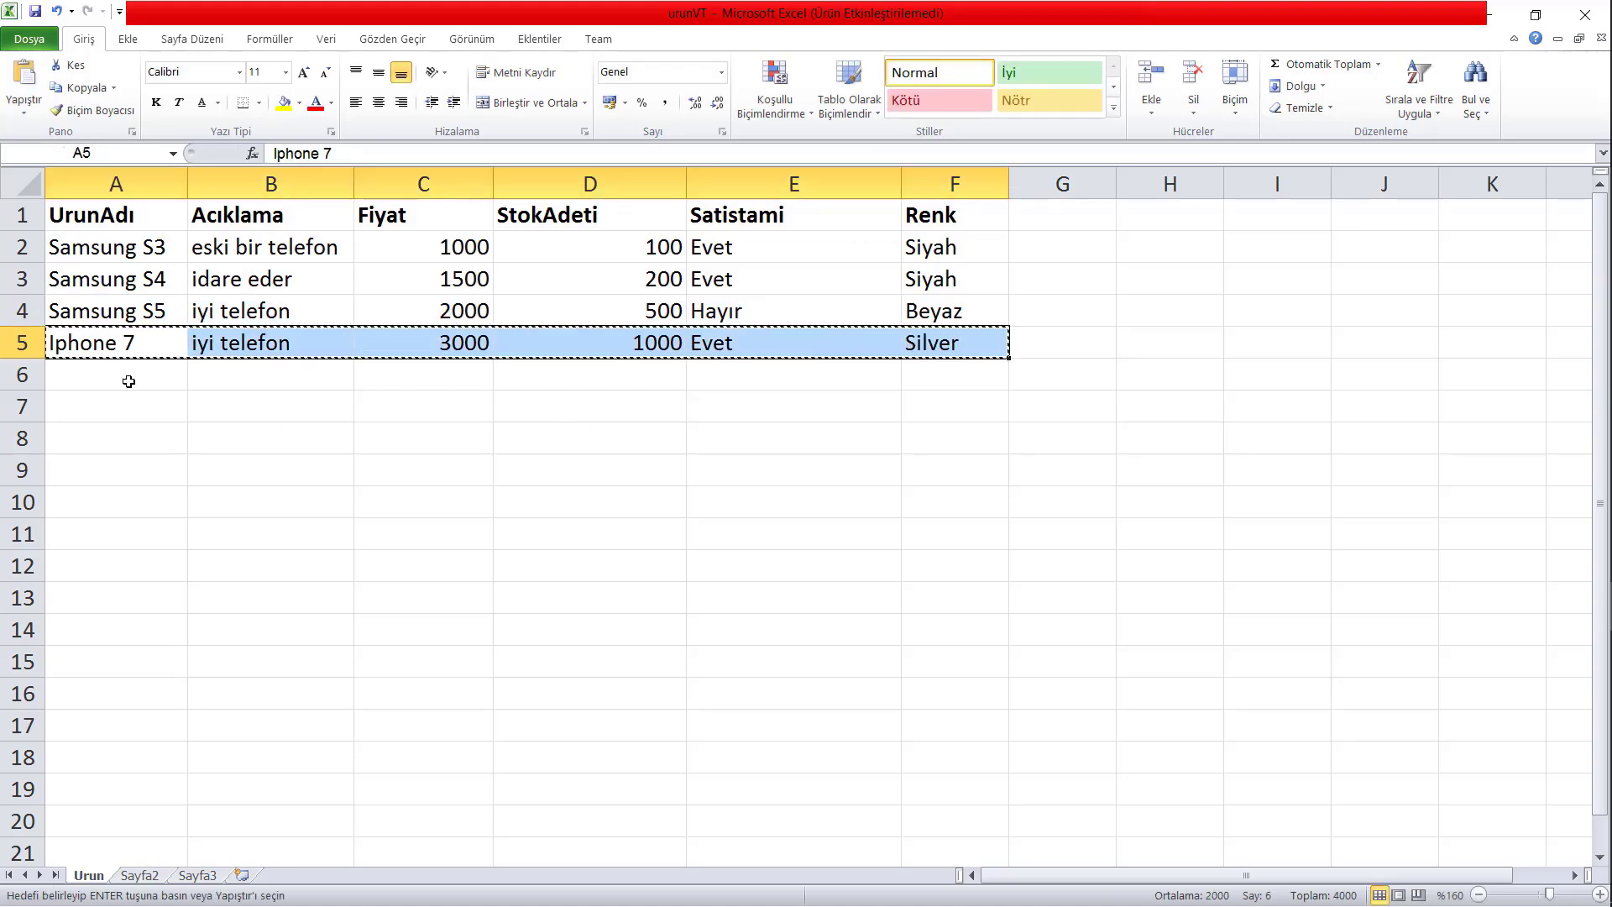
{"action": "left_click", "coordinate": [128, 382]}
{"action": "key", "text": "ctrl+v"}
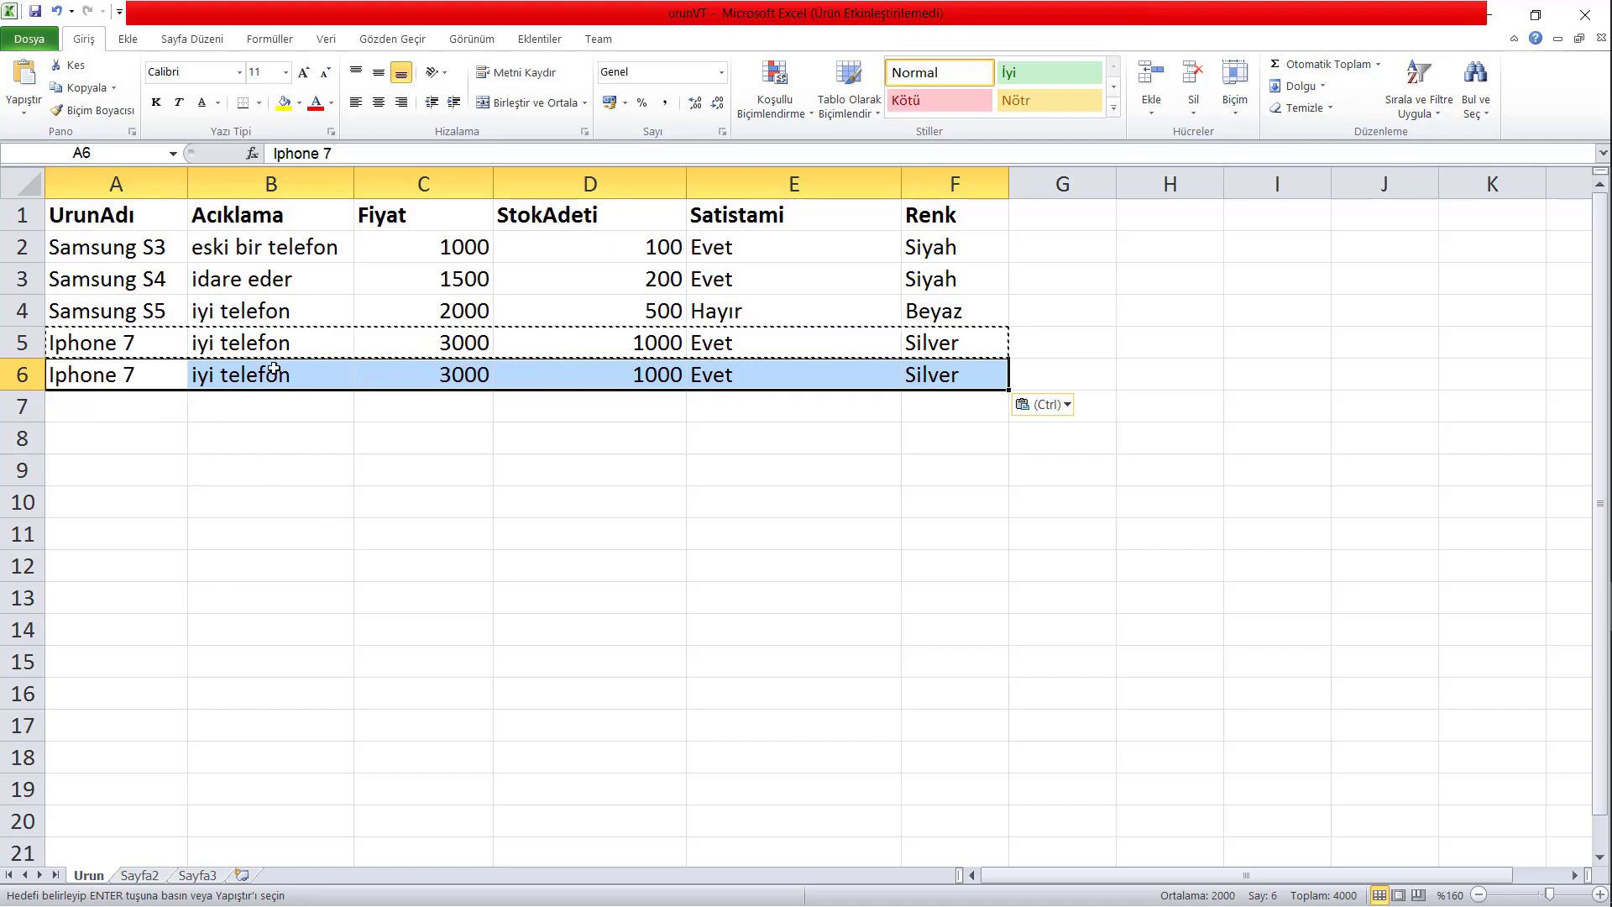
- Change the duplicate's price in C6 from 3000 to 3200
{"action": "left_click", "coordinate": [274, 372]}
{"action": "left_click", "coordinate": [453, 373]}
{"action": "double_click", "coordinate": [465, 375]}
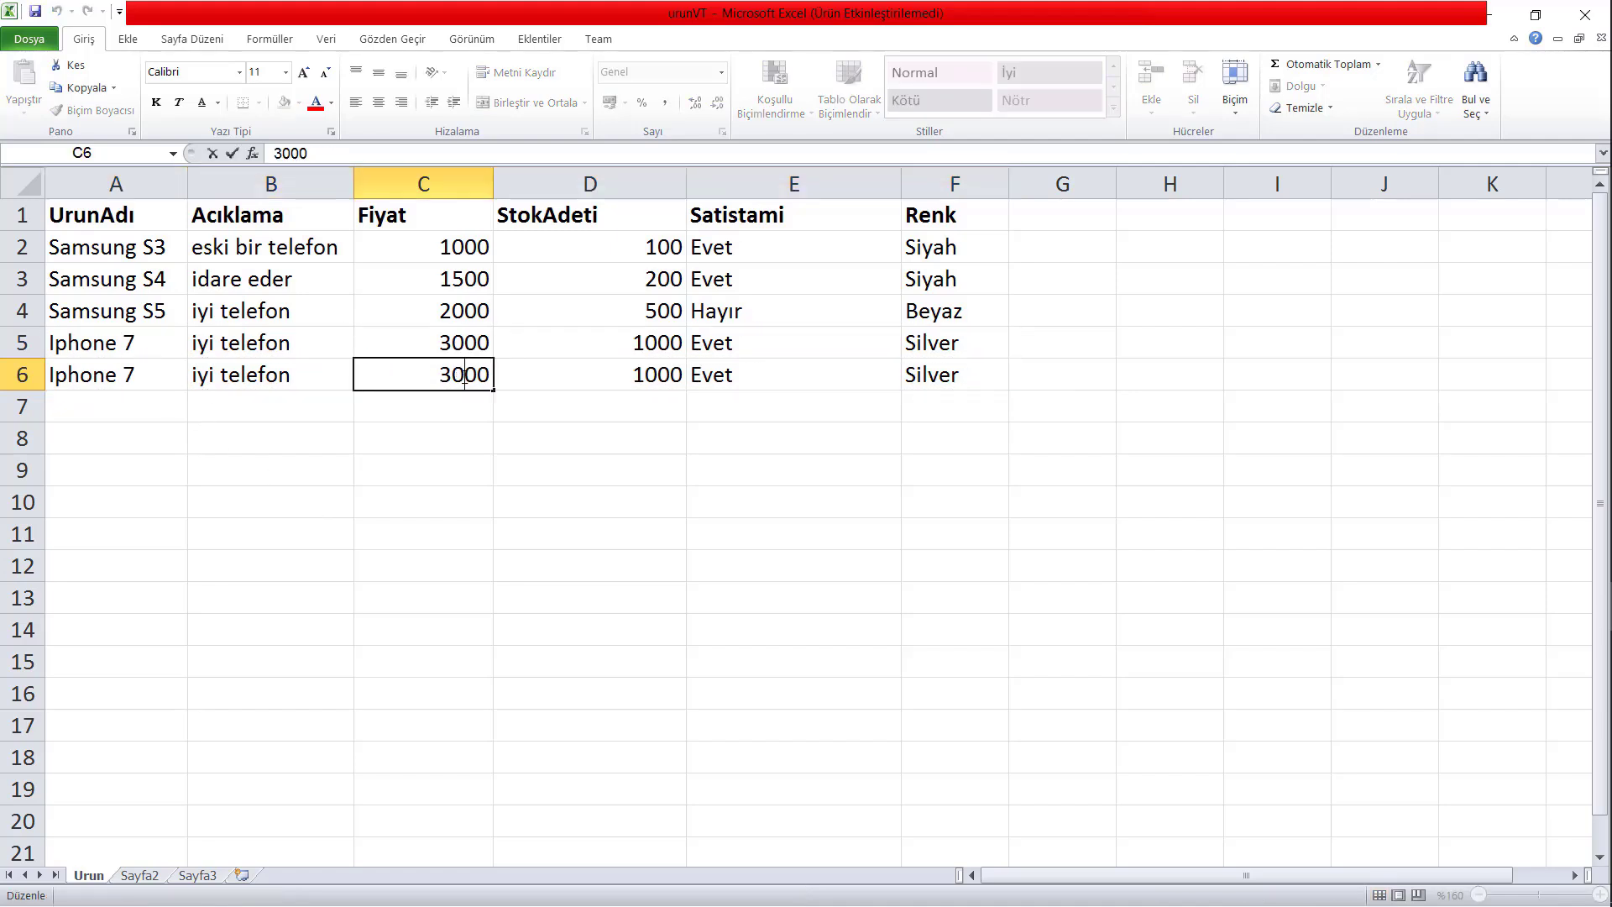
{"action": "key", "text": "BackSpace"}
{"action": "type", "text": "2"}
{"action": "left_click", "coordinate": [622, 378]}
- Change the duplicate's colour in F6 from Silver to Gold
{"action": "left_click", "coordinate": [774, 379]}
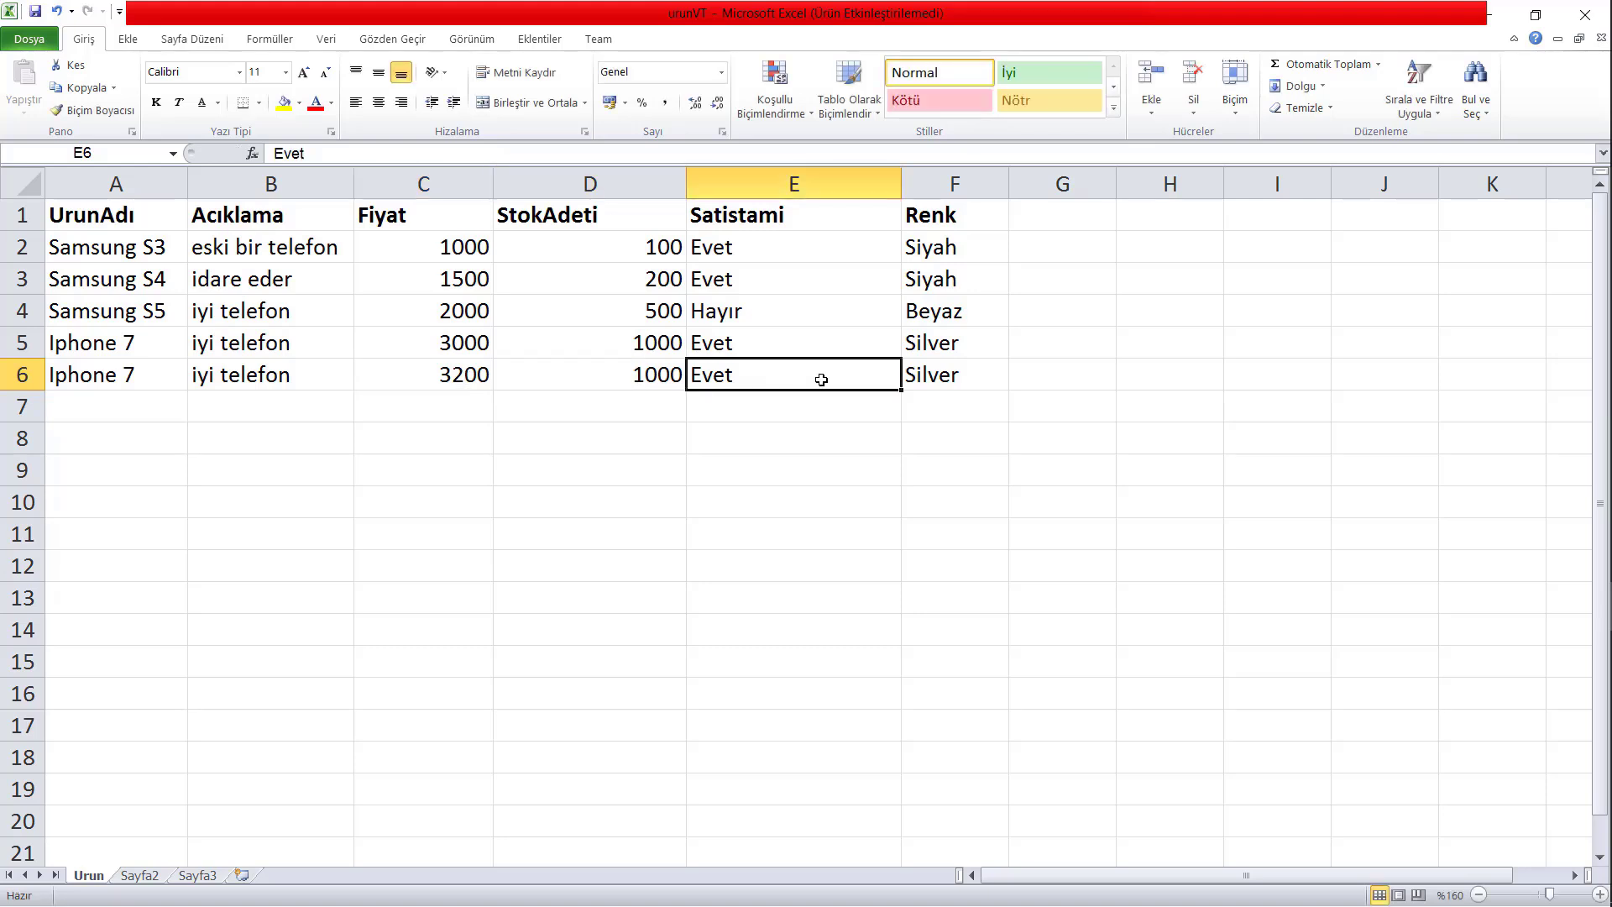
{"action": "left_click", "coordinate": [937, 377]}
{"action": "double_click", "coordinate": [938, 382]}
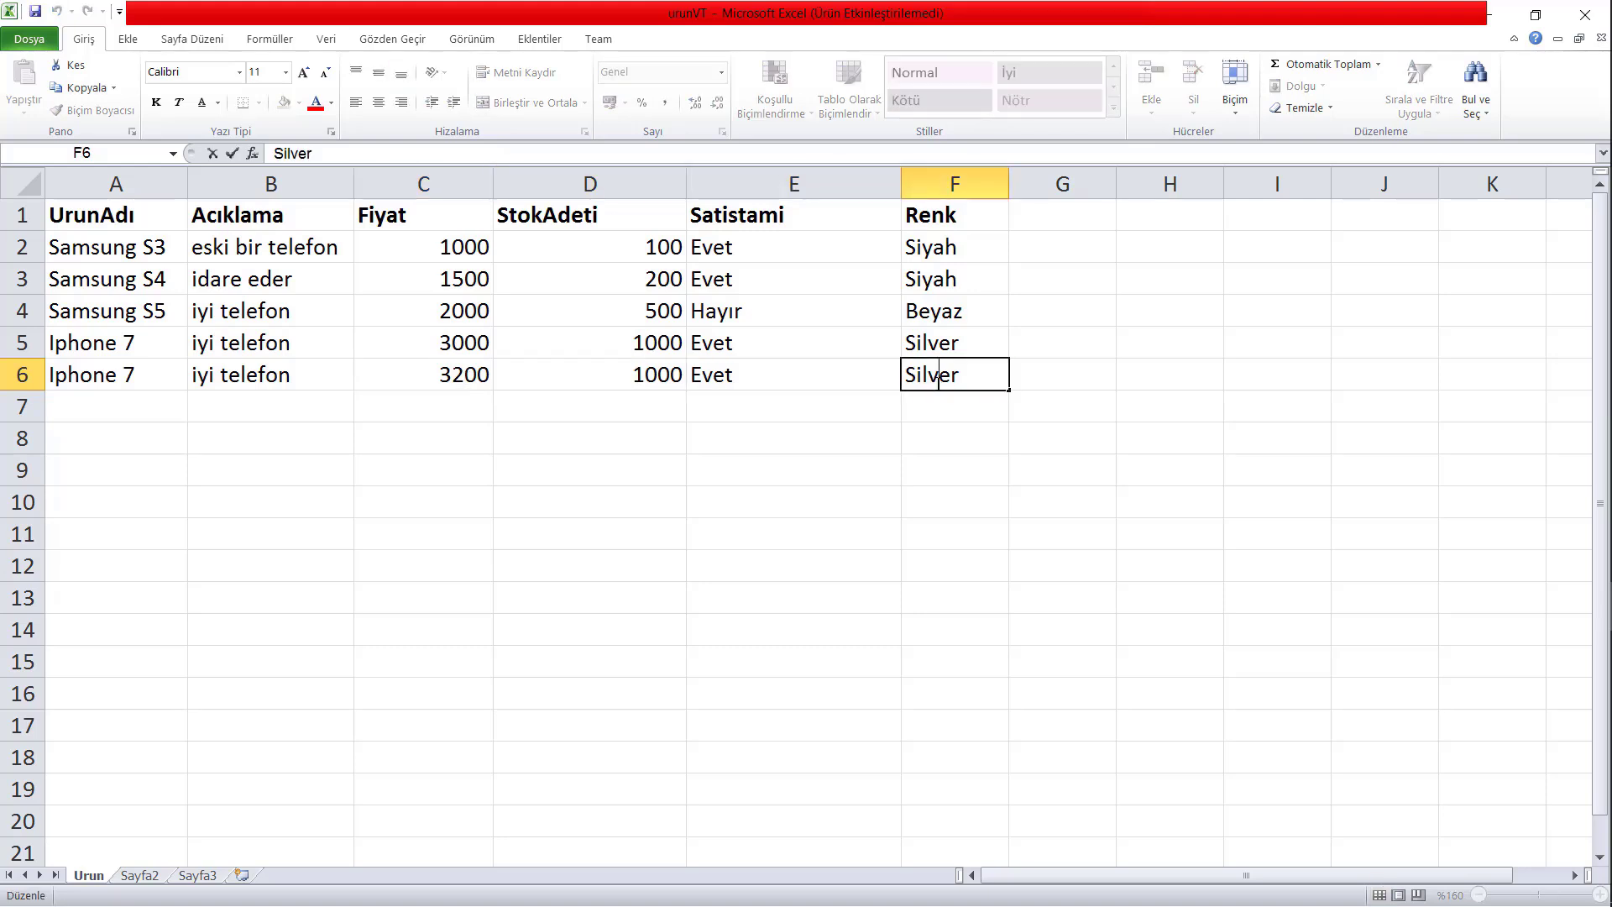
{"action": "double_click", "coordinate": [936, 383]}
{"action": "type", "text": "Gold"}
{"action": "key", "text": "Return"}
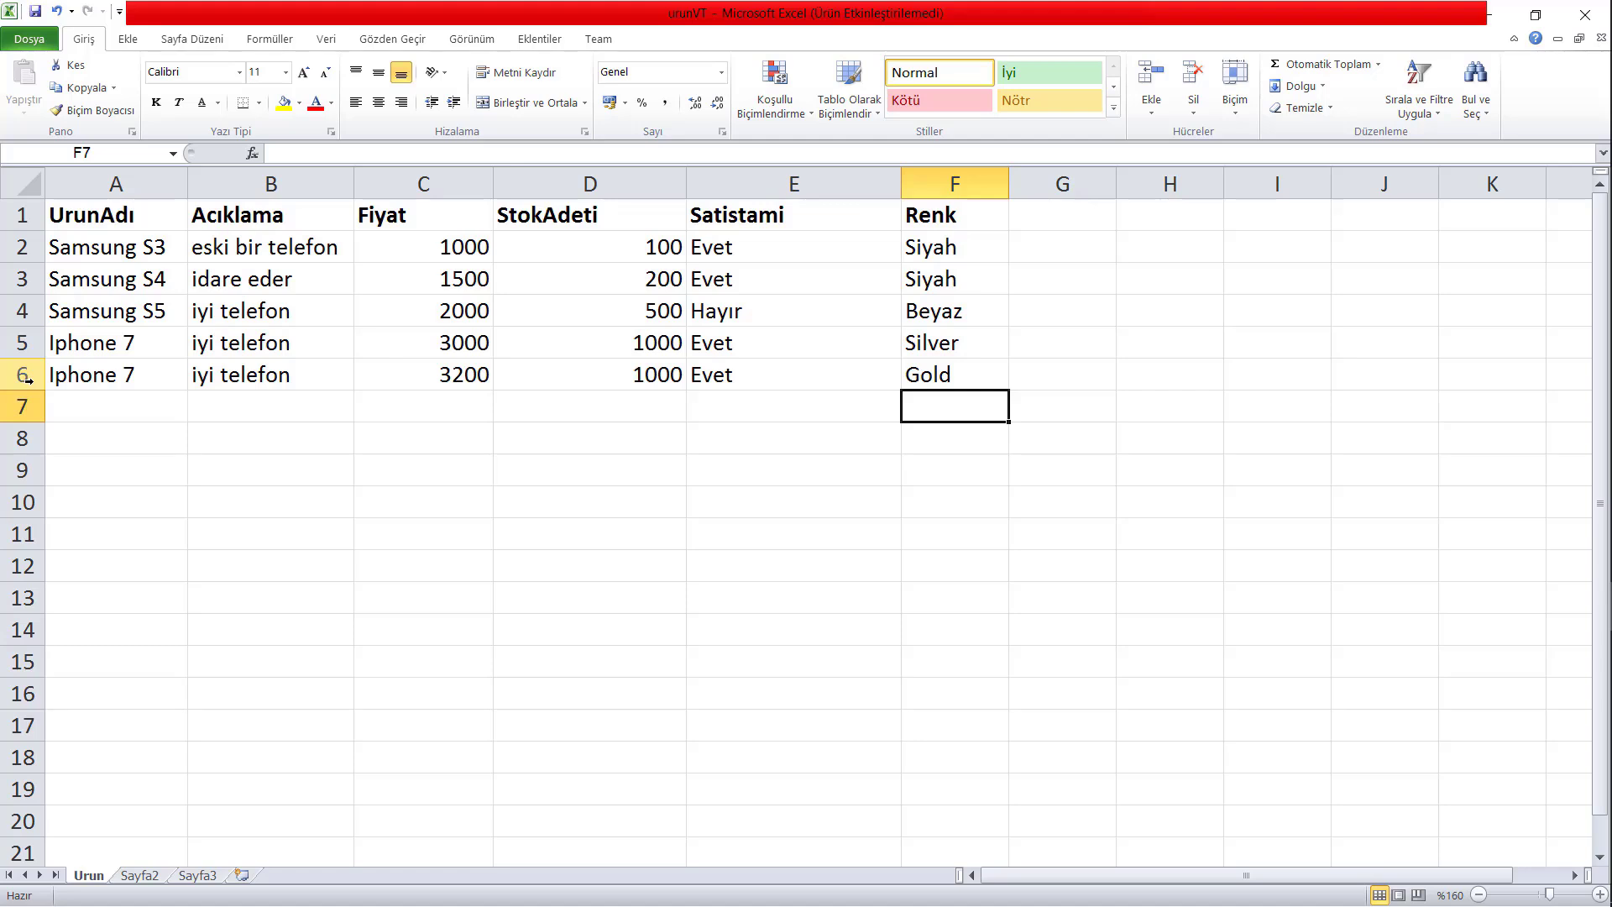
- Compare the original and duplicate rows' name, description and price
{"action": "left_click", "coordinate": [113, 346]}
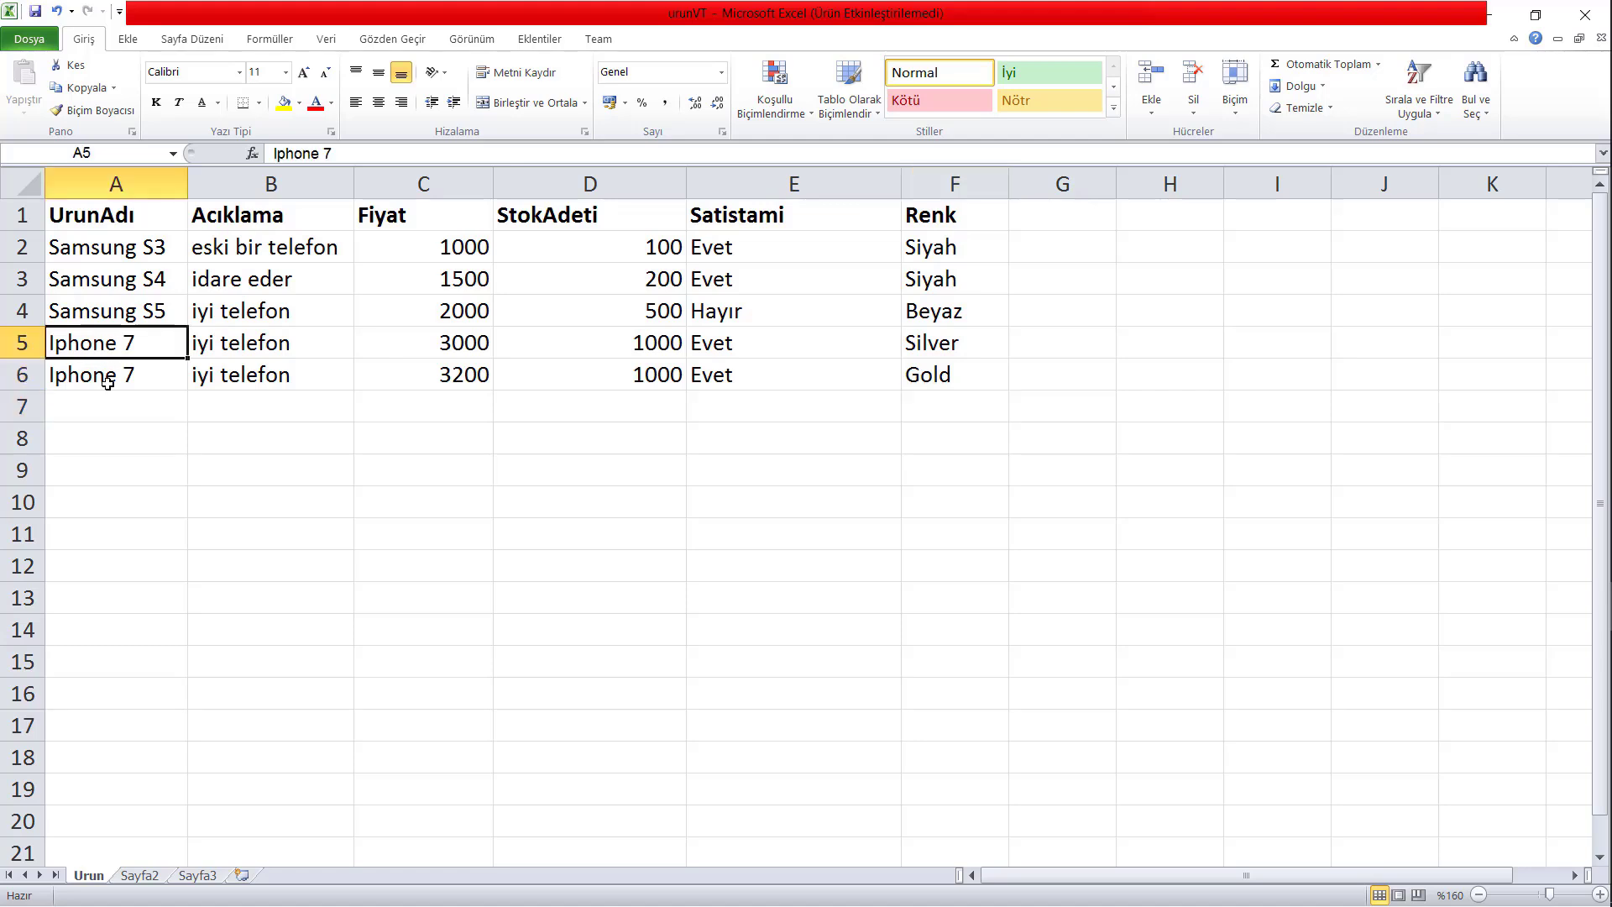
{"action": "left_click", "coordinate": [107, 383]}
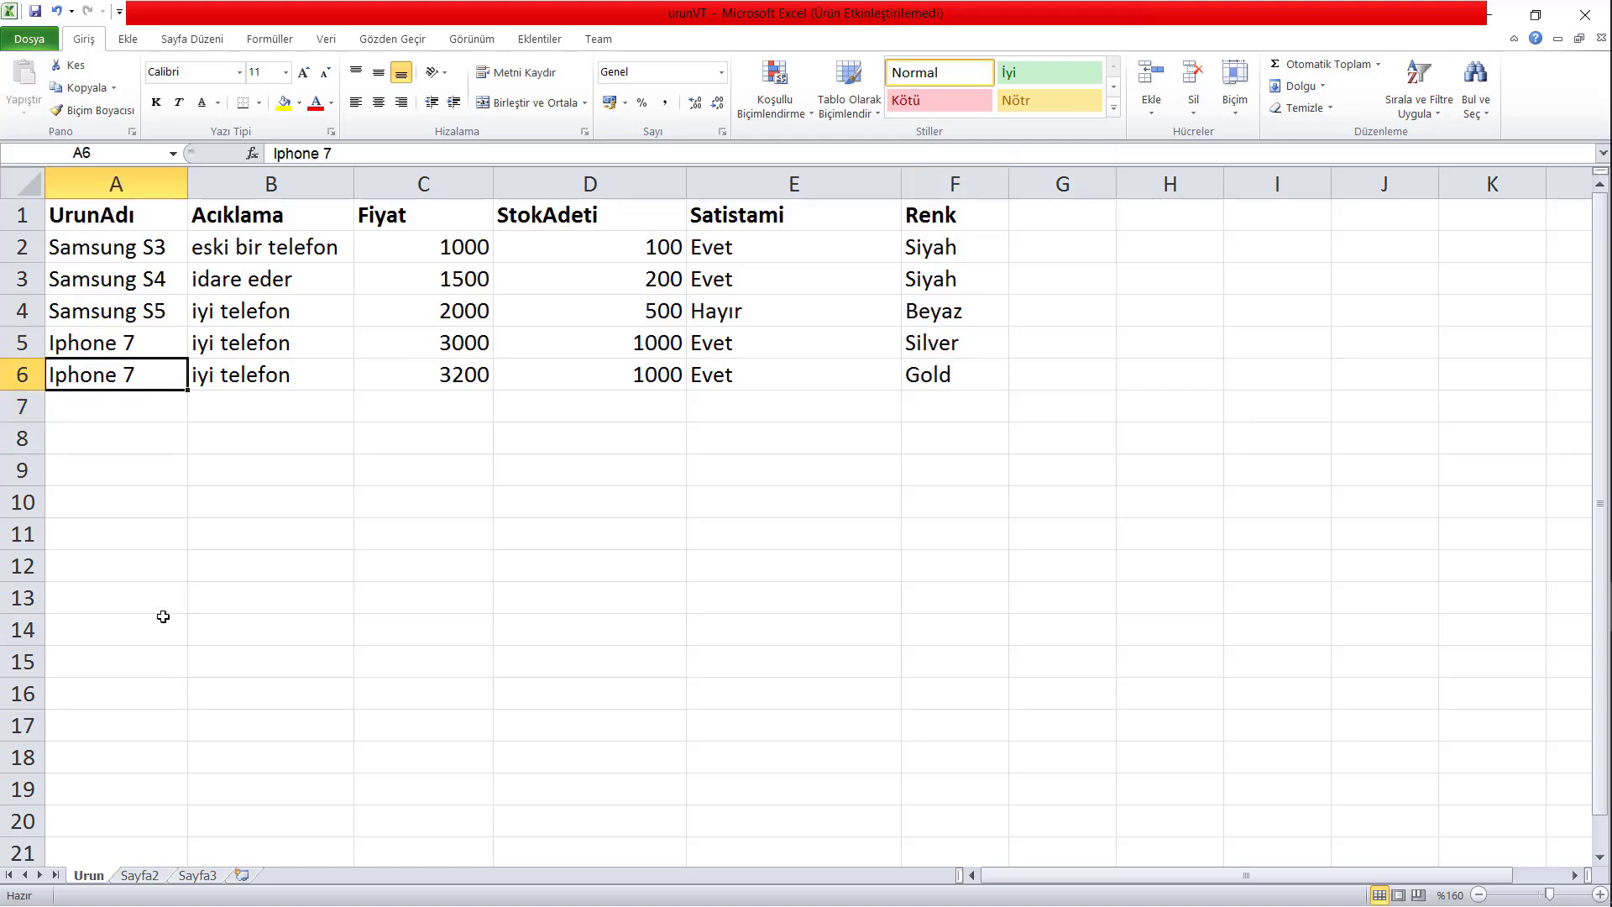
{"action": "left_click", "coordinate": [285, 345]}
{"action": "left_click", "coordinate": [283, 373]}
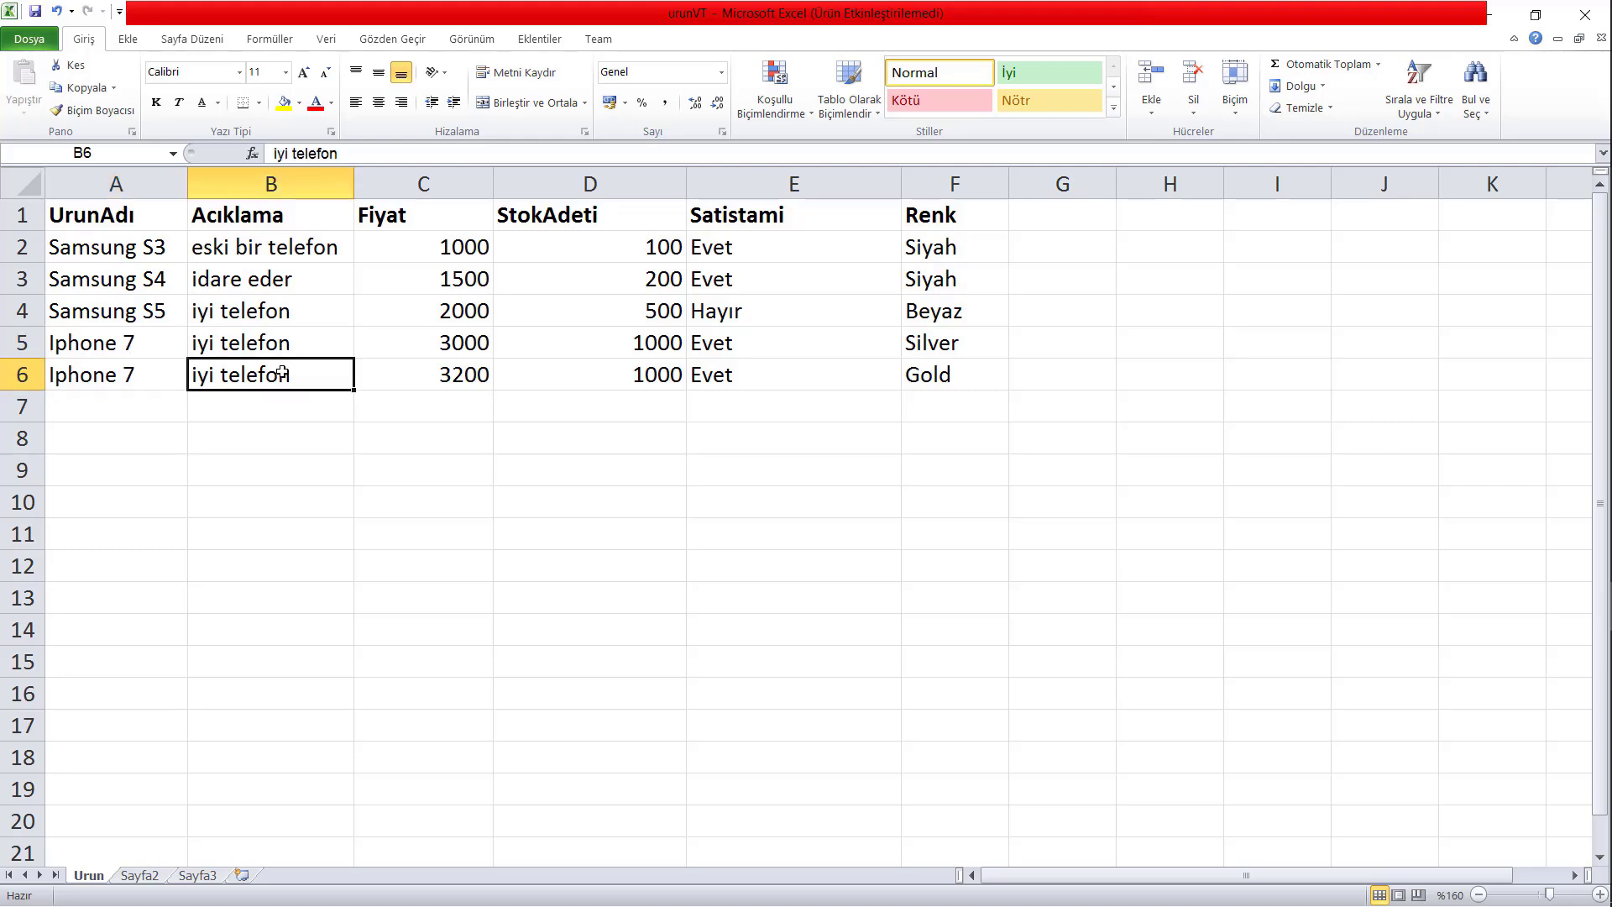
{"action": "left_click", "coordinate": [435, 345]}
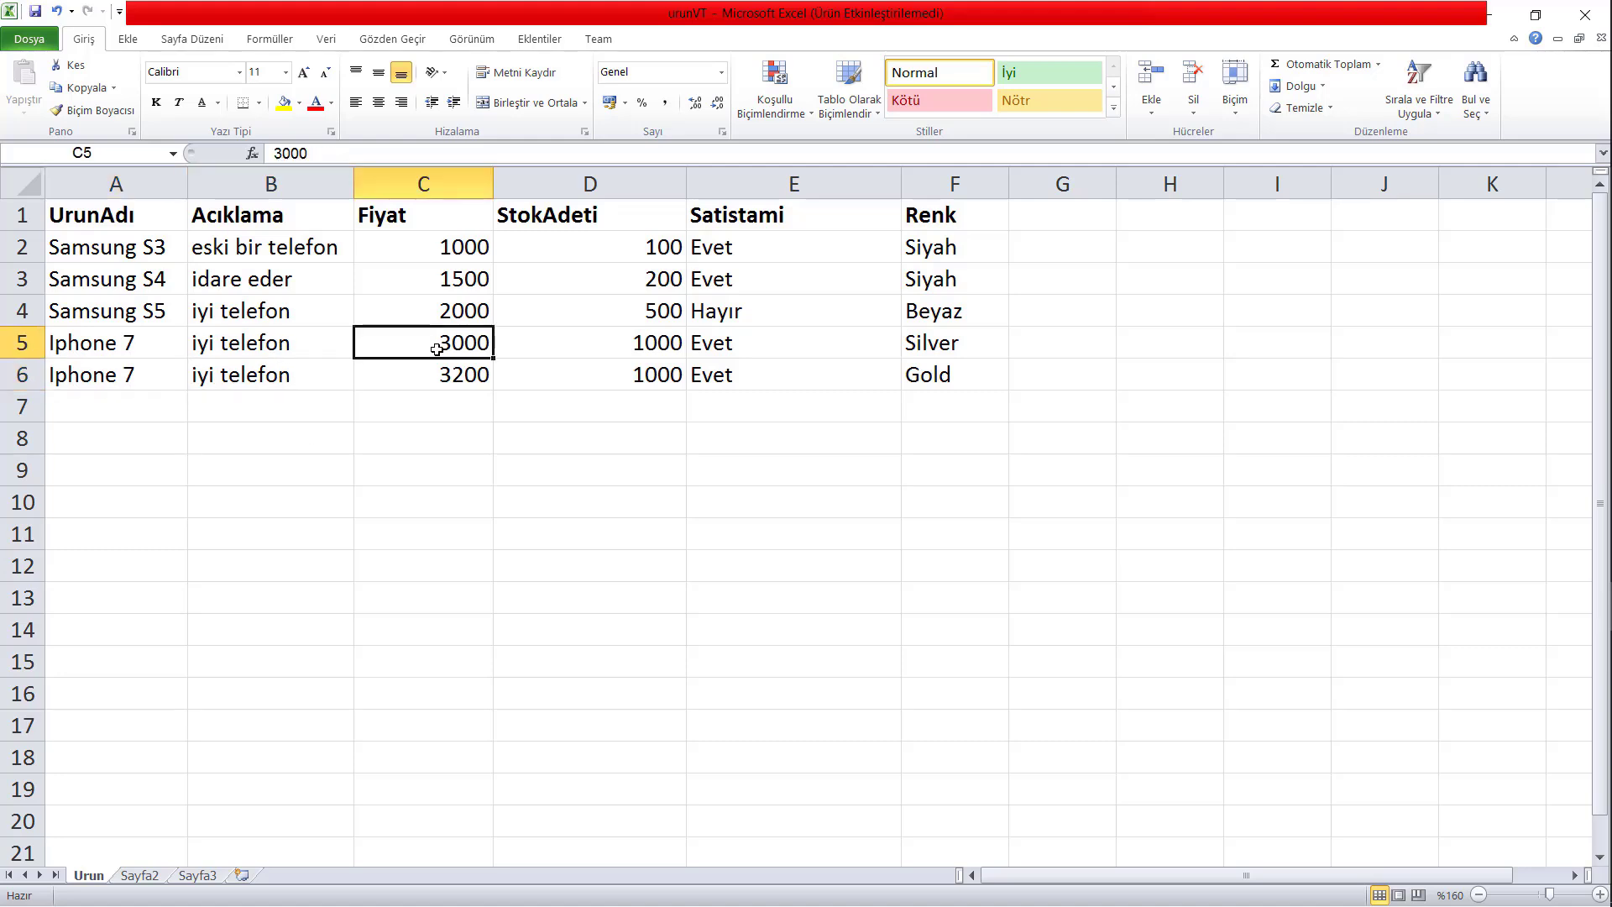
{"action": "left_click", "coordinate": [435, 370]}
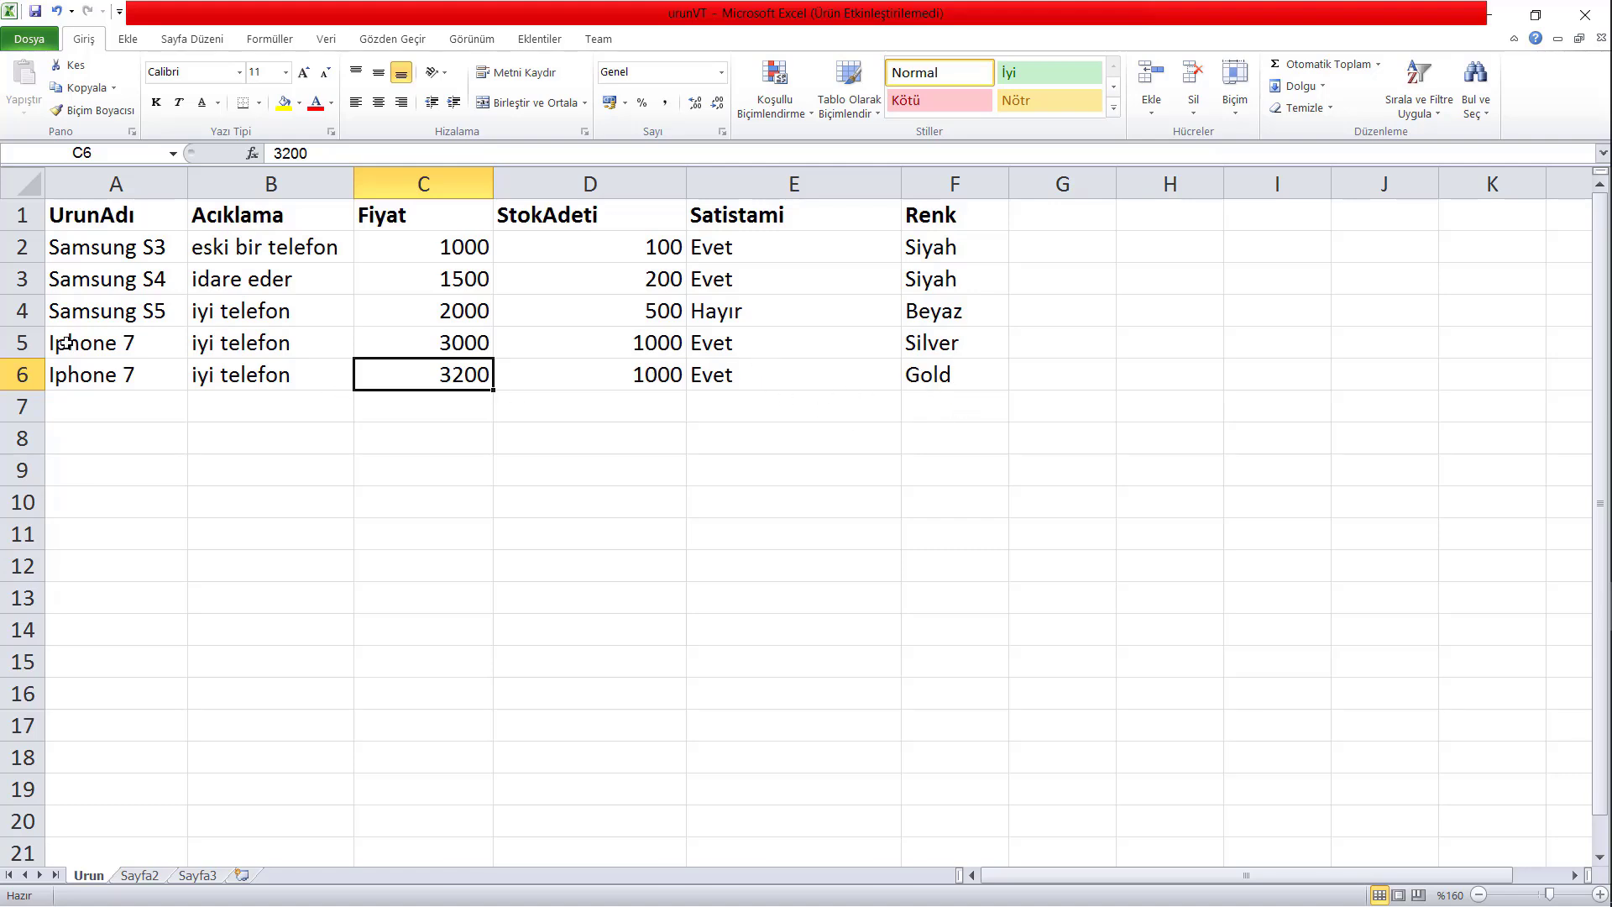
{"action": "left_click_drag", "start_coordinate": [66, 343], "coordinate": [960, 378]}
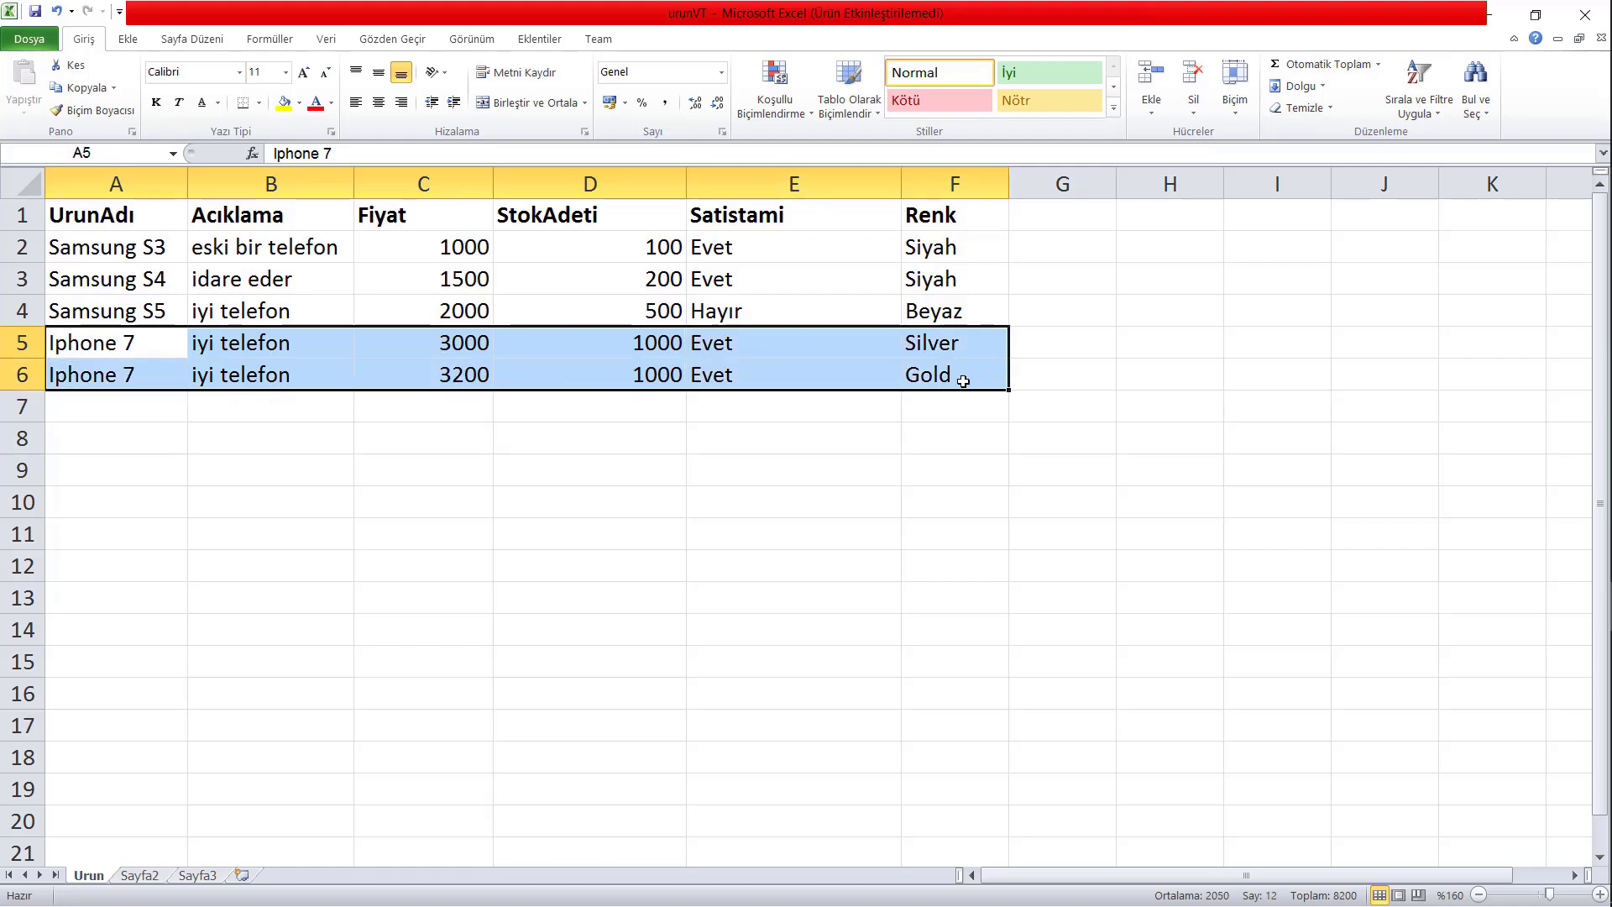
{"action": "left_click_drag", "start_coordinate": [161, 344], "coordinate": [160, 374]}
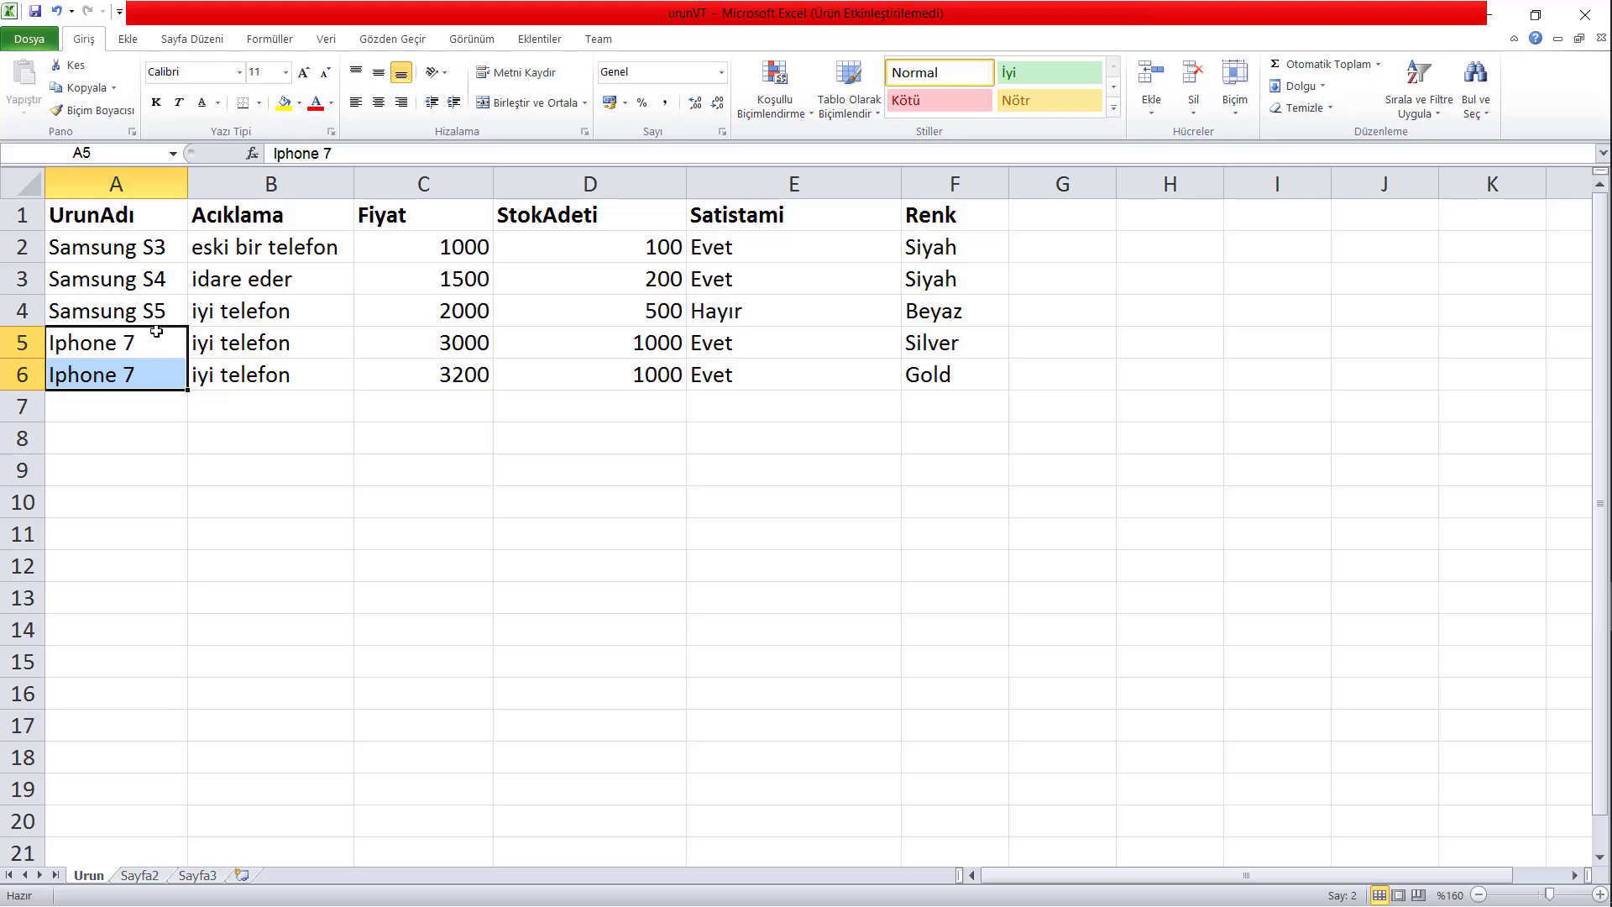
- Insert an entire new column at A using Ekle with the Tüm sütun option
{"action": "left_click", "coordinate": [112, 214]}
{"action": "right_click", "coordinate": [112, 214]}
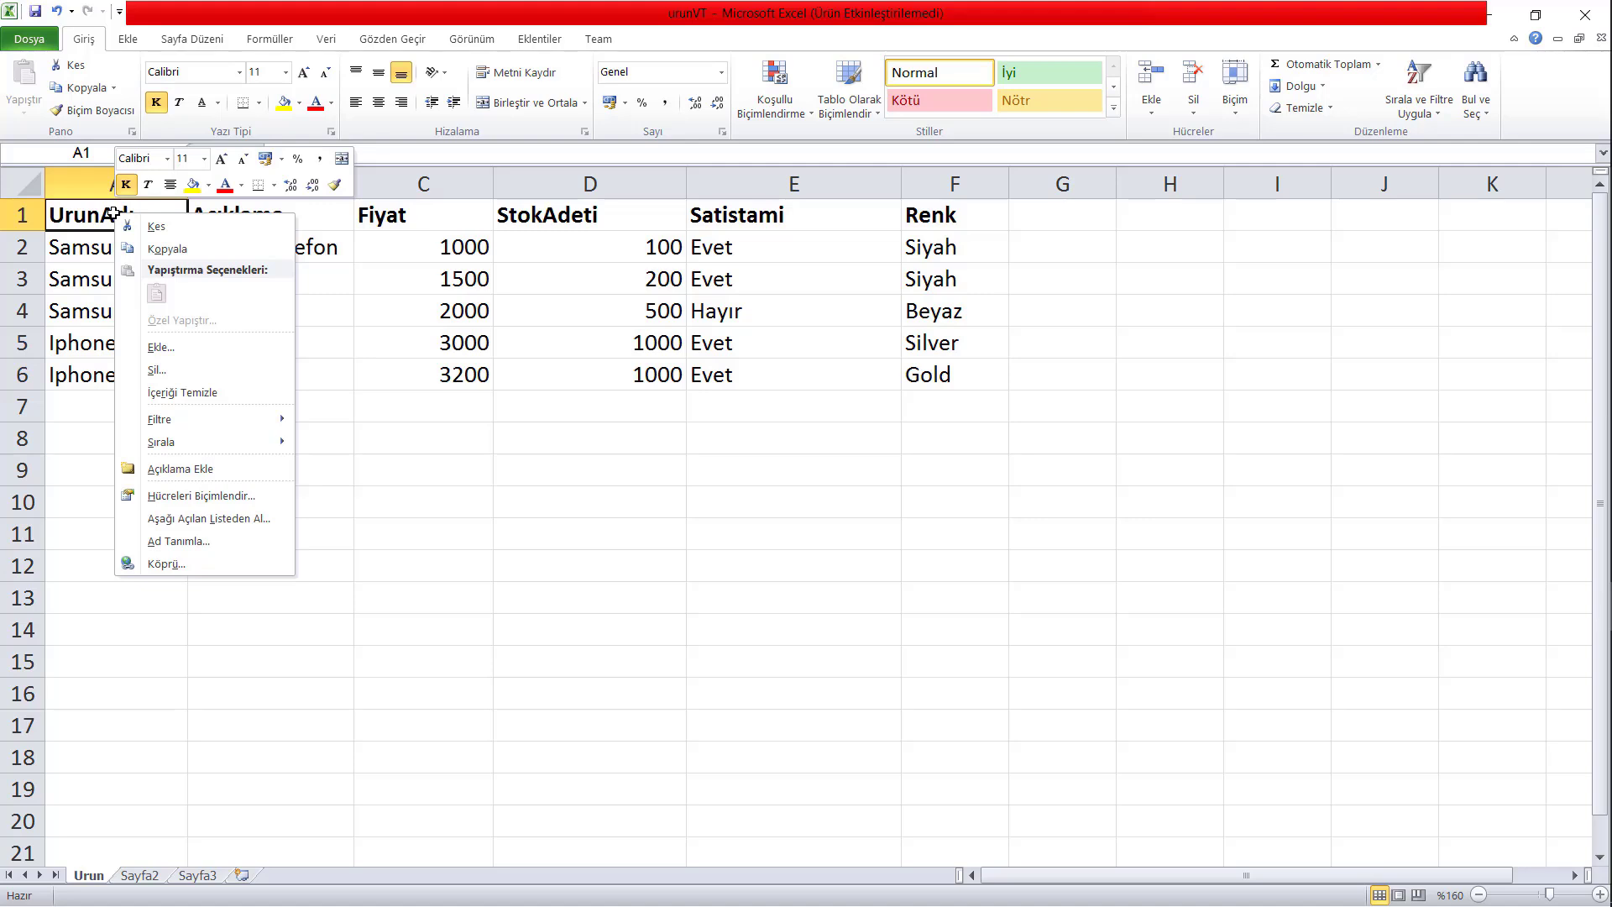
{"action": "right_click", "coordinate": [84, 186]}
{"action": "left_click", "coordinate": [126, 277]}
{"action": "right_click", "coordinate": [106, 278]}
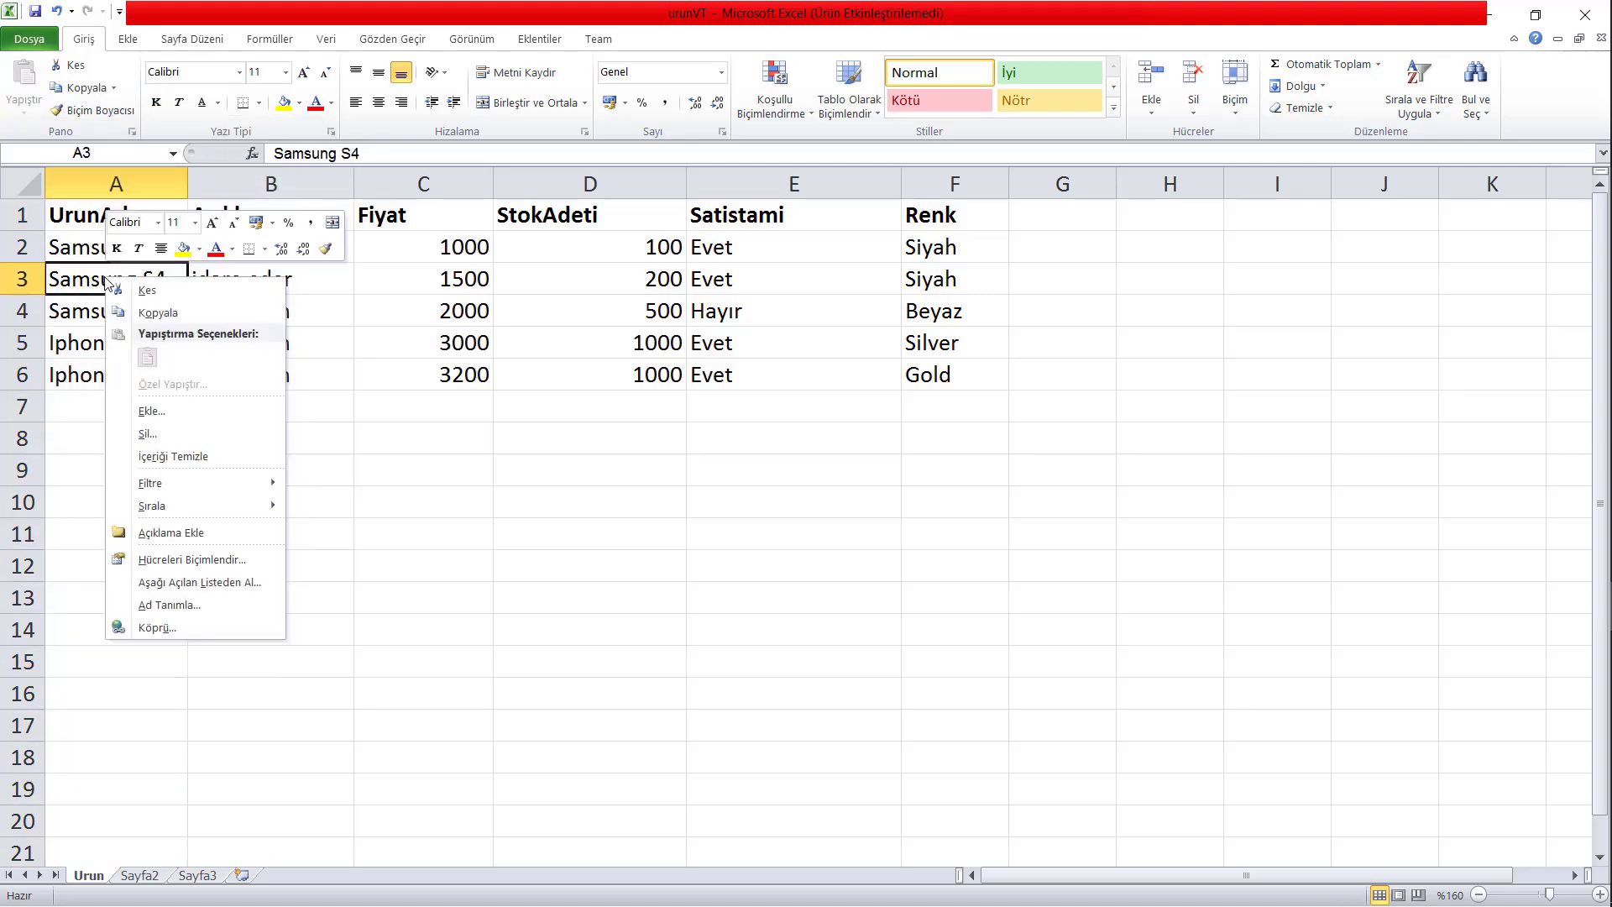
{"action": "left_click", "coordinate": [158, 411]}
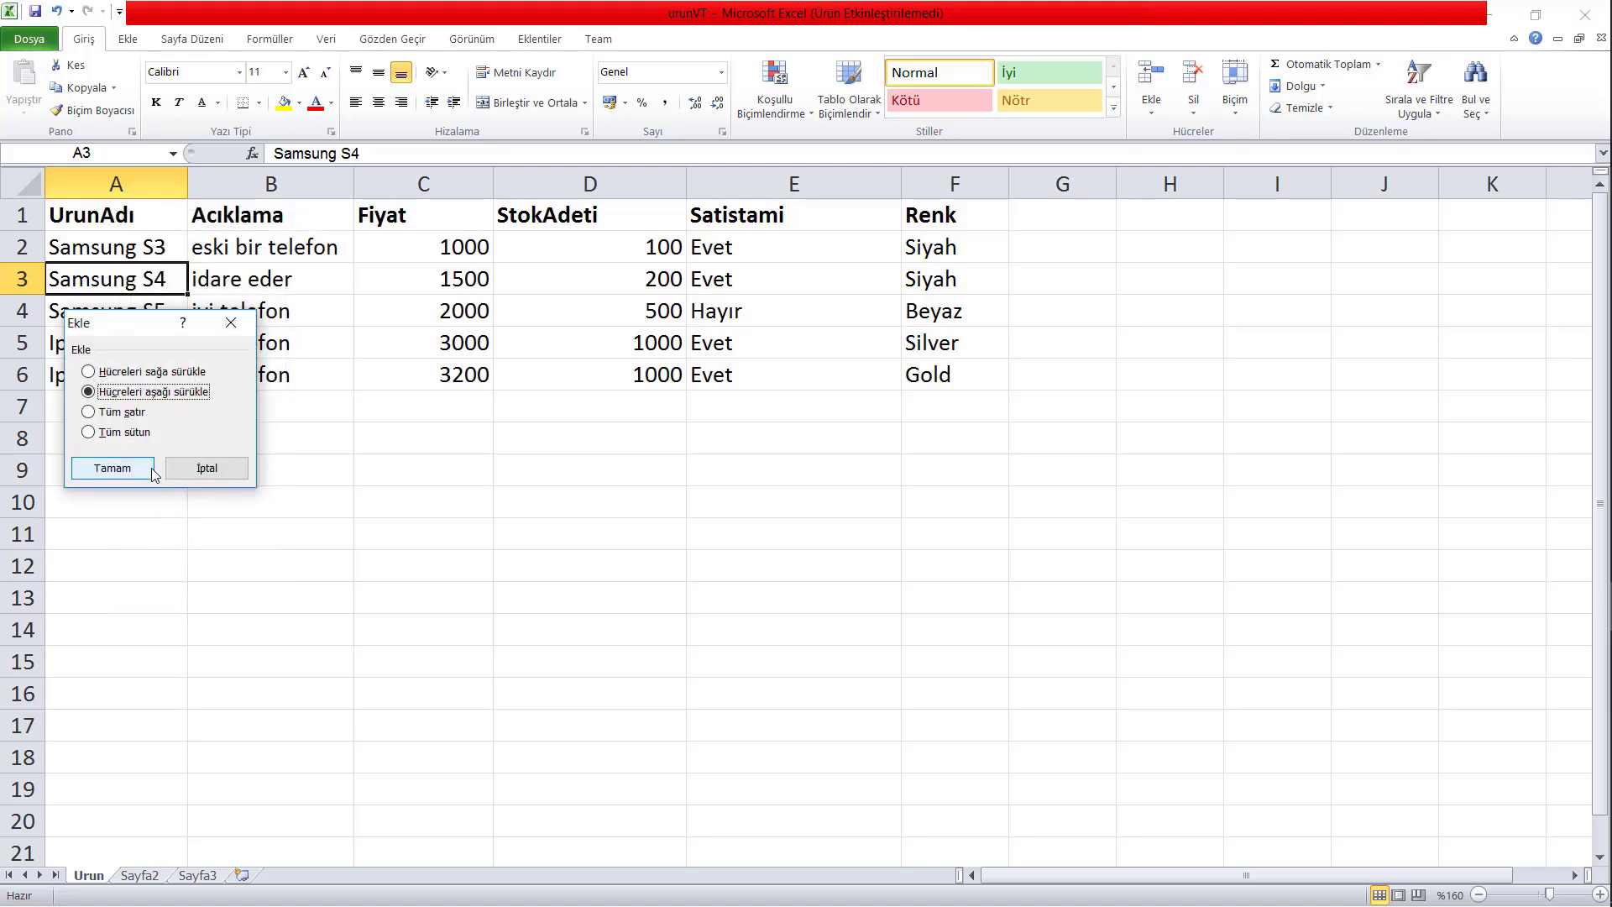
{"action": "left_click", "coordinate": [143, 434]}
{"action": "left_click", "coordinate": [141, 467]}
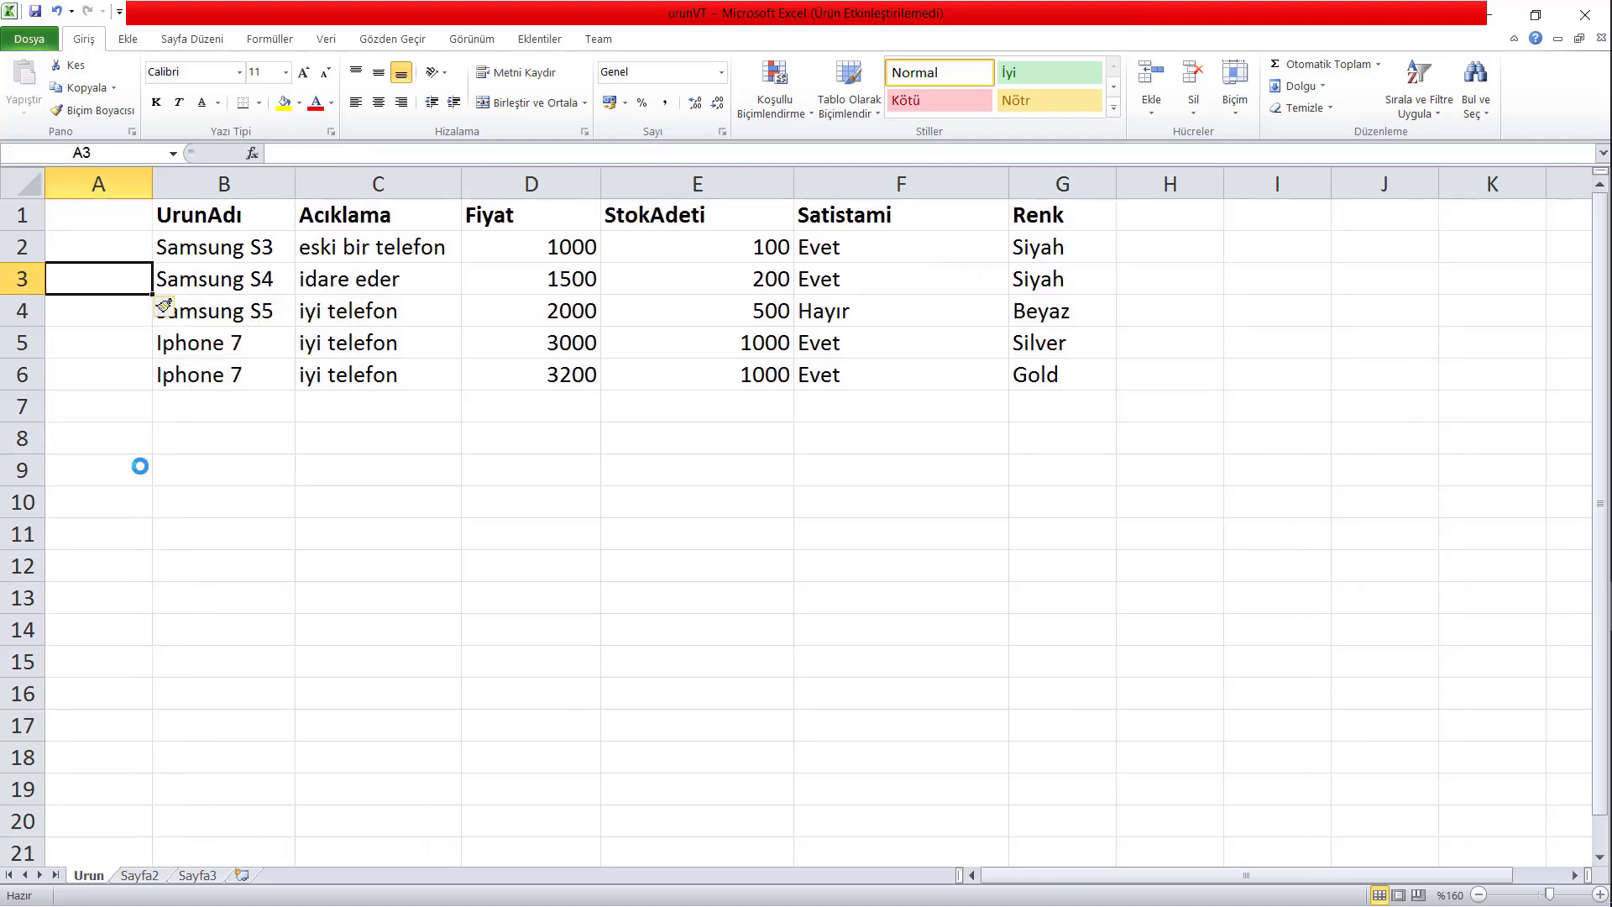
- Insert a column before UrunAdı and give it a bold UrunId header in A1
{"action": "left_click", "coordinate": [116, 217]}
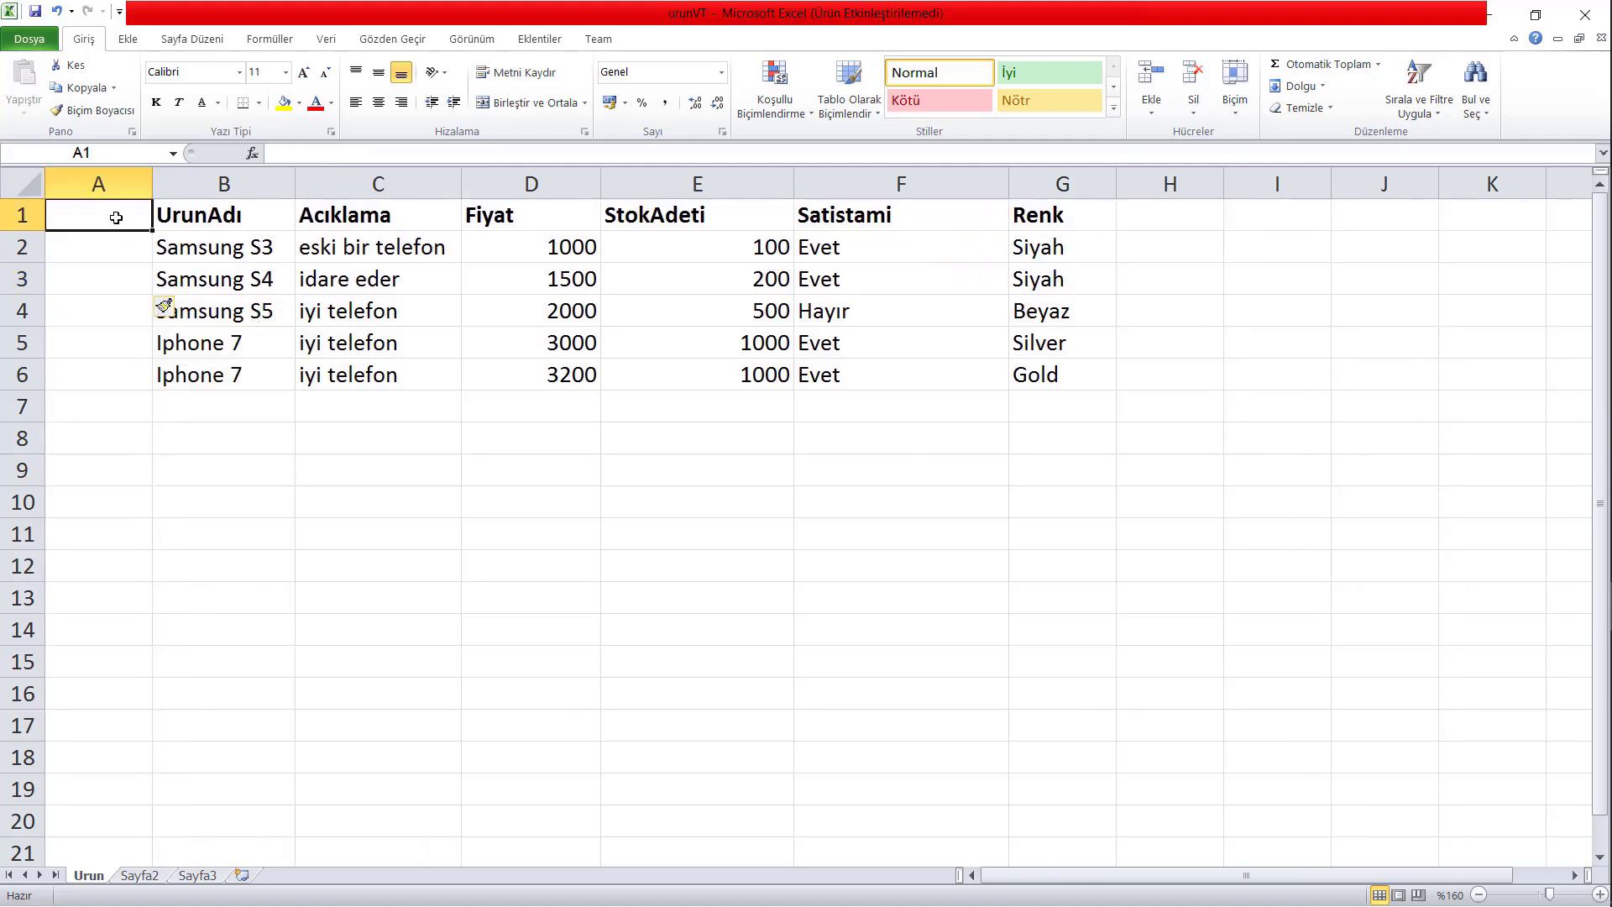
{"action": "type", "text": "UrunId"}
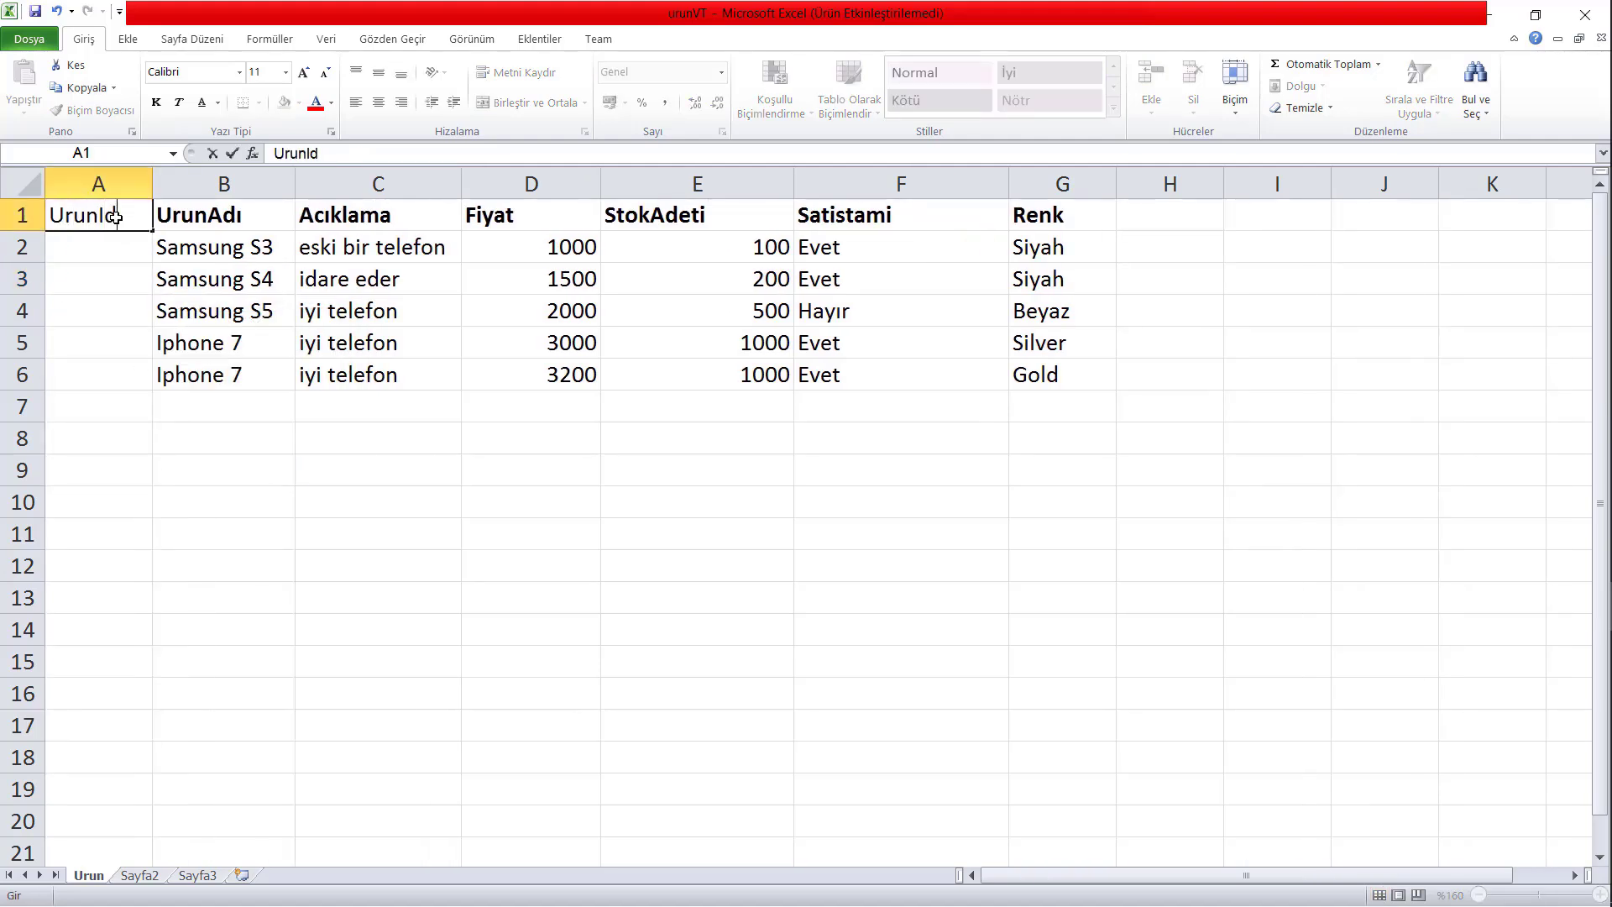
{"action": "left_click", "coordinate": [160, 239]}
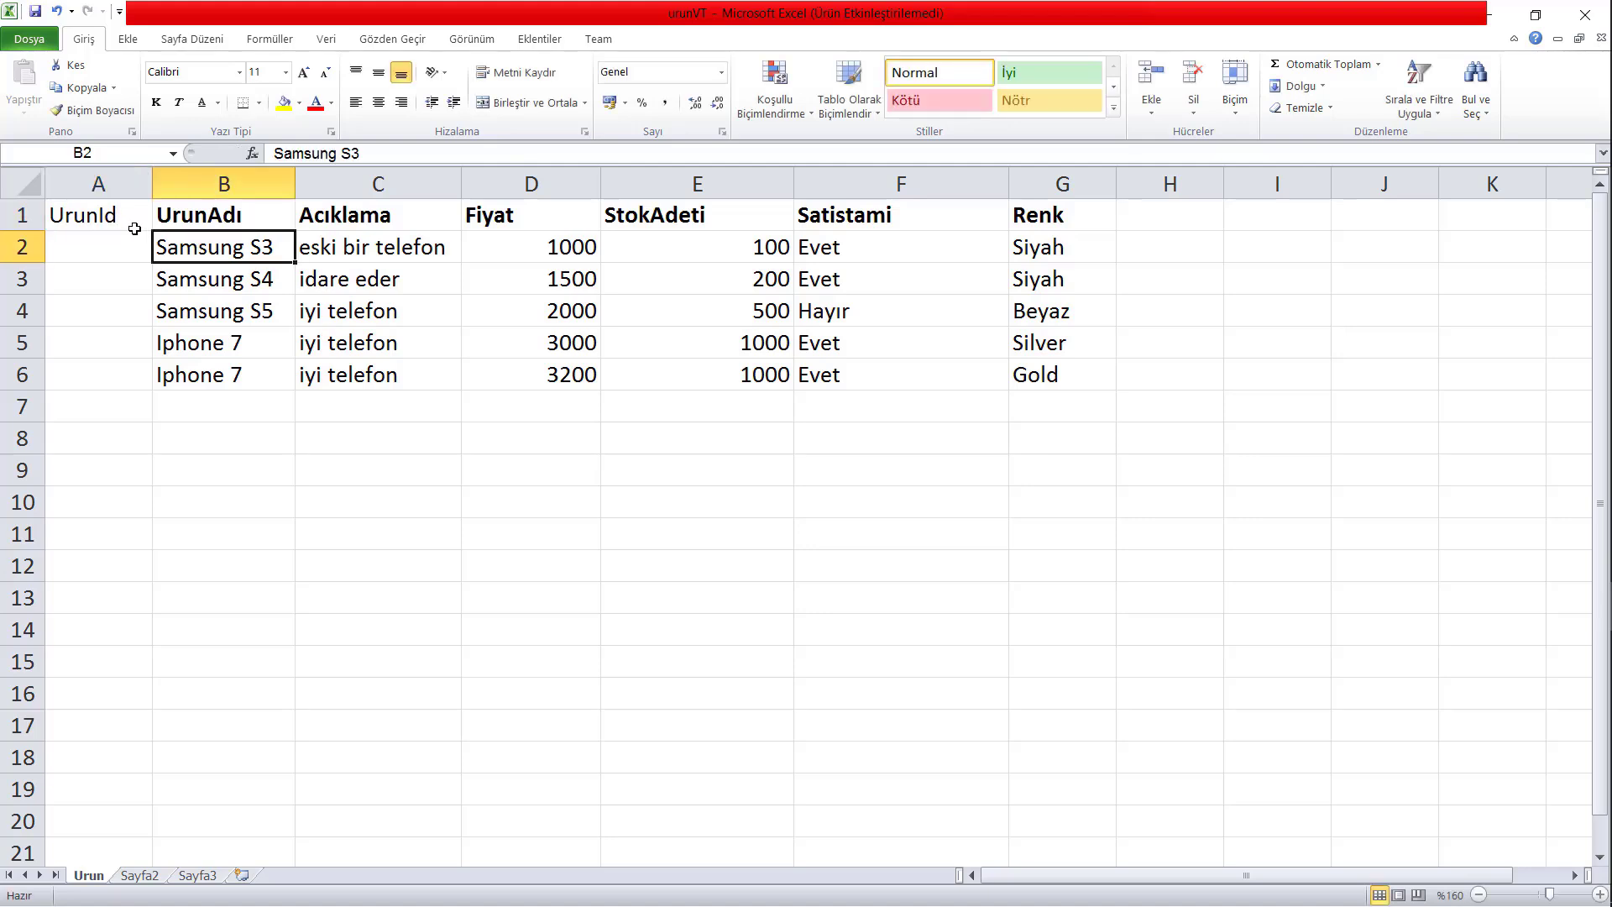
{"action": "left_click", "coordinate": [121, 220]}
{"action": "left_click", "coordinate": [155, 102]}
- Number the five products 1 to 5 in A2:A6
{"action": "left_click", "coordinate": [126, 251]}
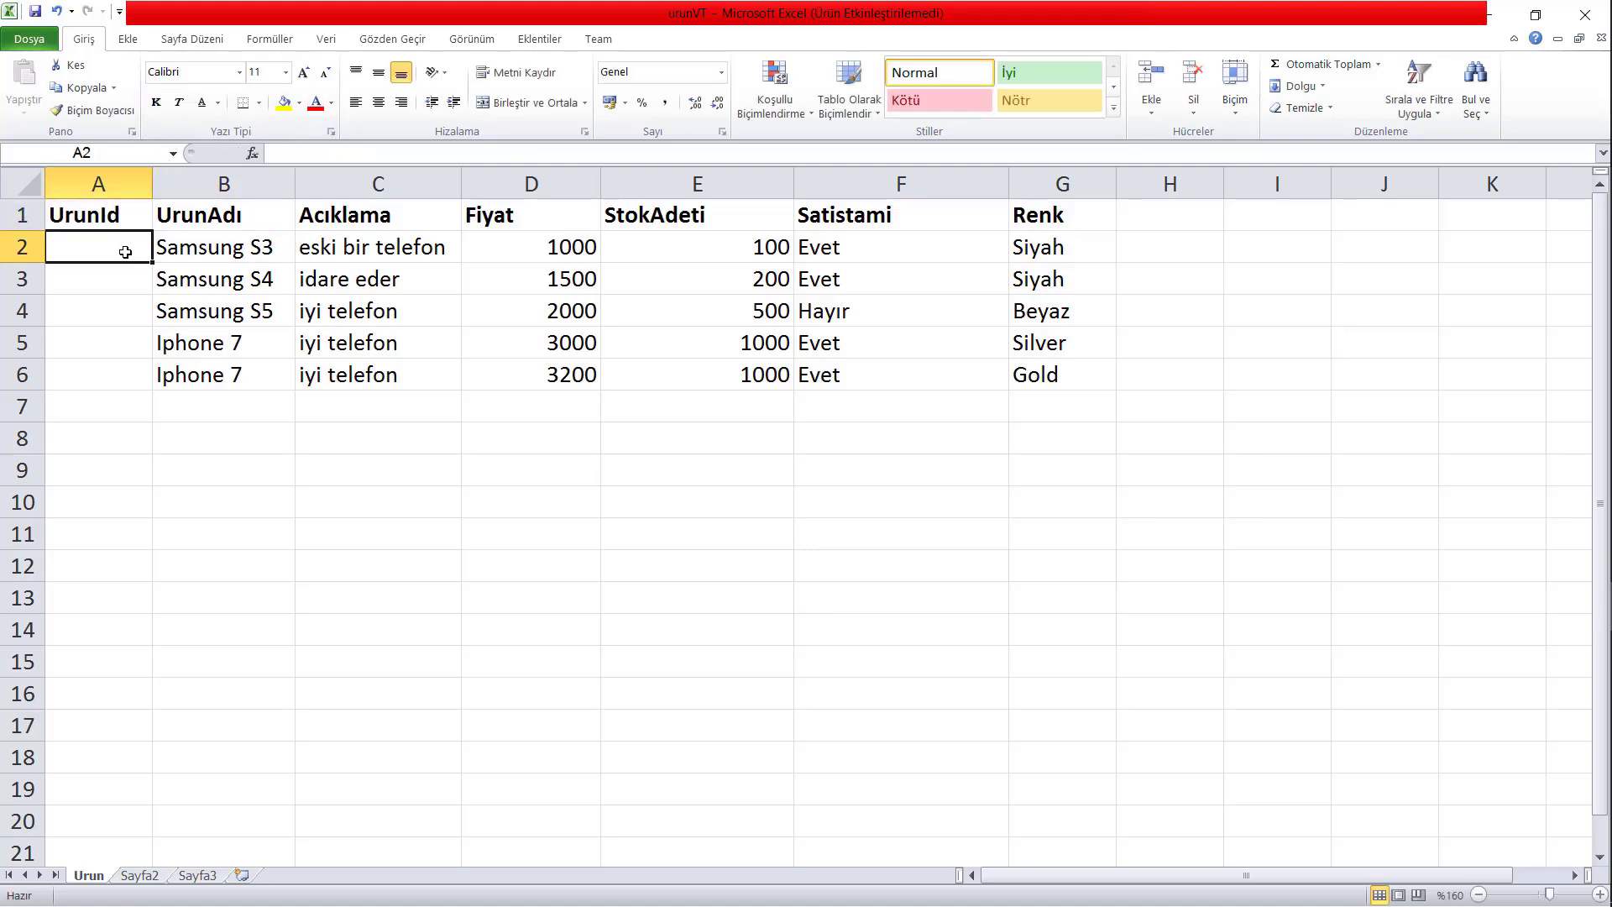
{"action": "type", "text": "1"}
{"action": "key", "text": "Return"}
{"action": "type", "text": "2"}
{"action": "key", "text": "Return"}
{"action": "type", "text": "3"}
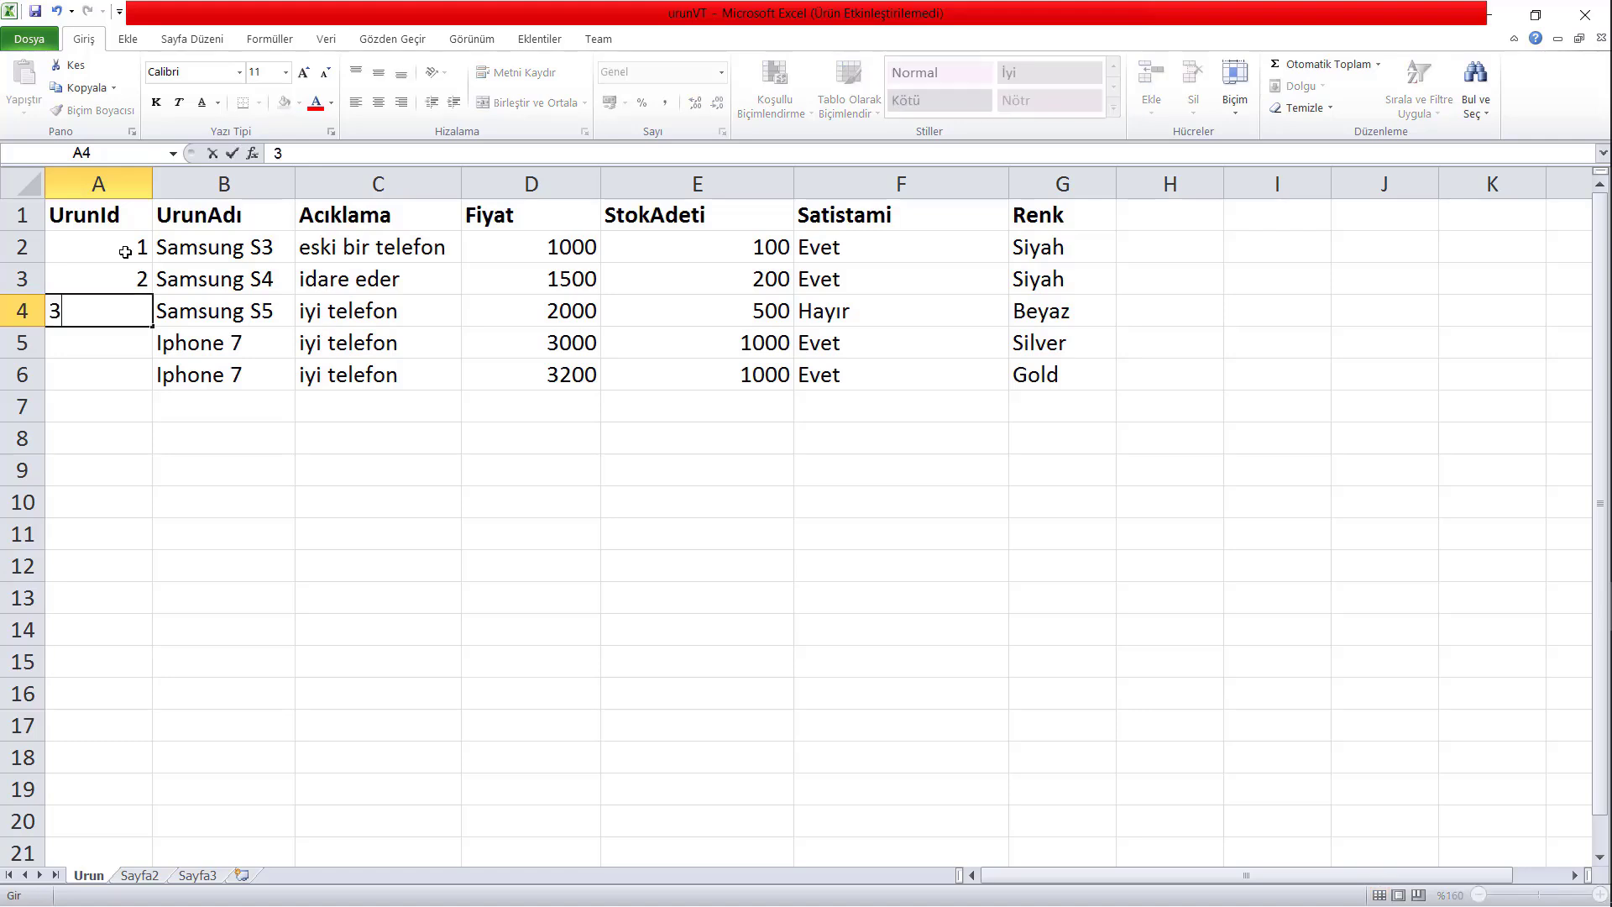
{"action": "key", "text": "Return"}
{"action": "type", "text": "4"}
{"action": "key", "text": "Return"}
{"action": "type", "text": "5"}
{"action": "key", "text": "Return"}
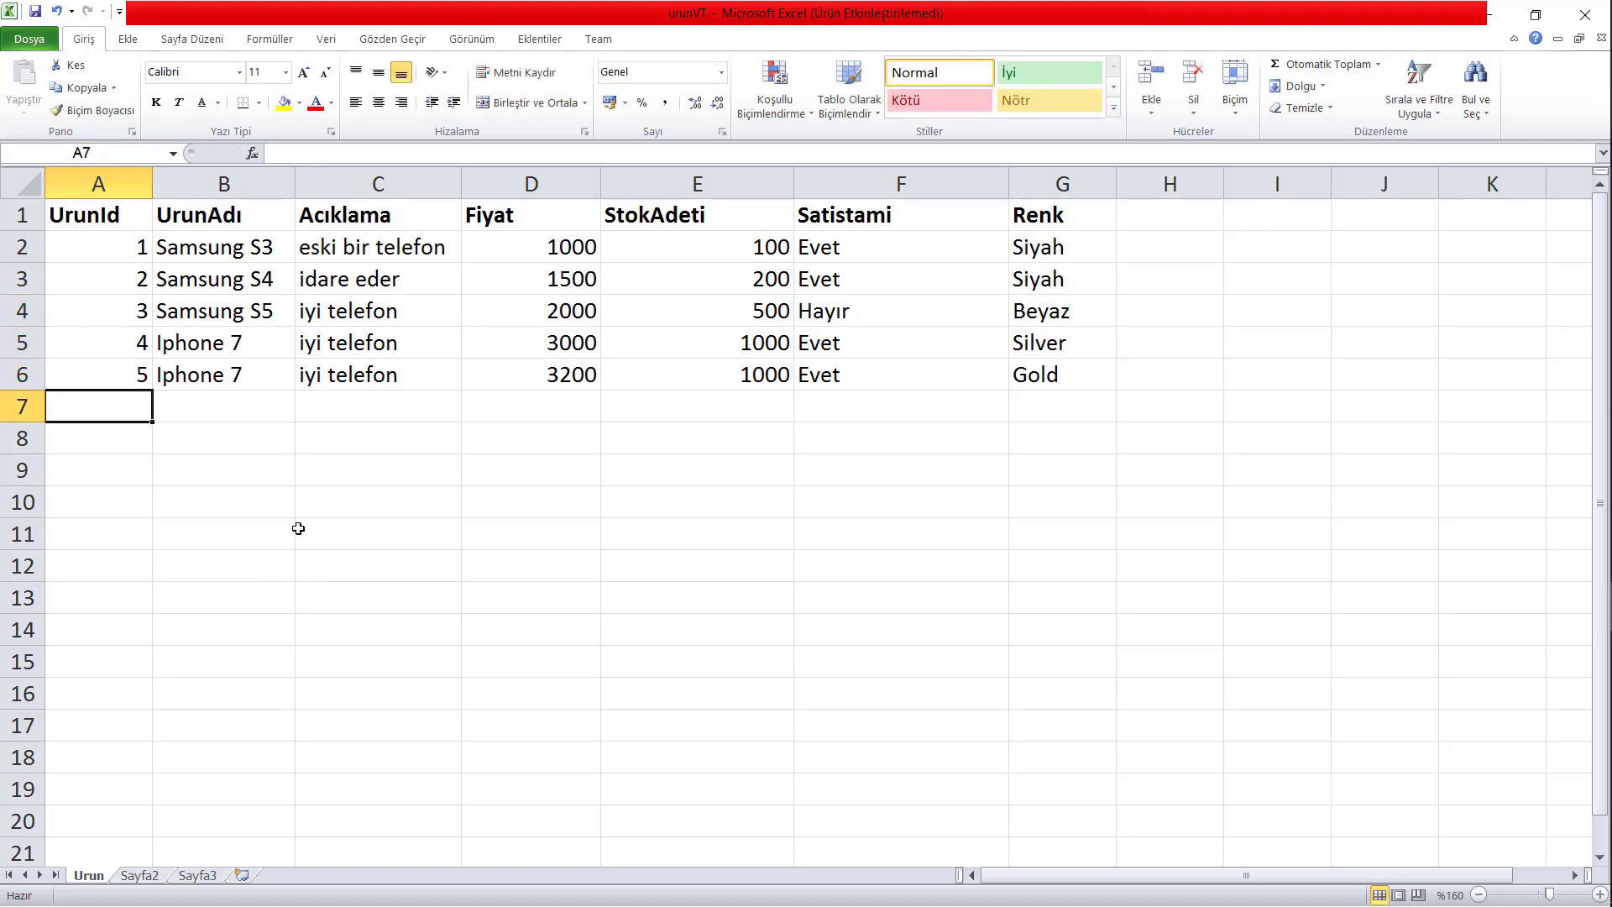
- Narrow the UrunId column to about 71 pixels and select the five product rows
{"action": "left_click_drag", "start_coordinate": [152, 186], "coordinate": [134, 185]}
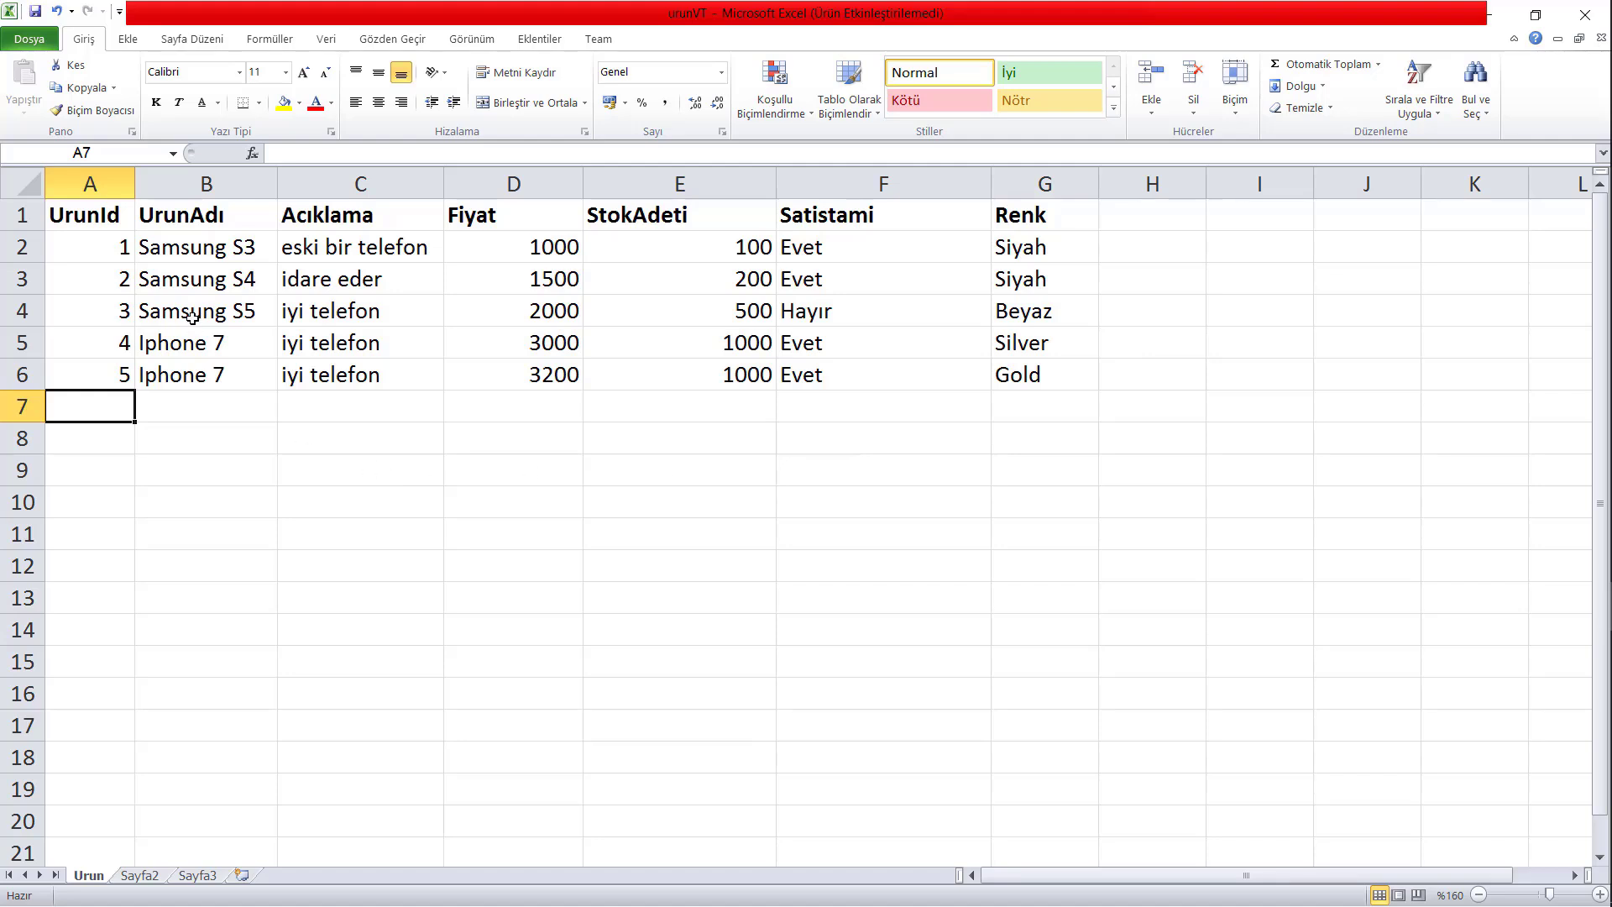
{"action": "left_click_drag", "start_coordinate": [83, 244], "coordinate": [1058, 359]}
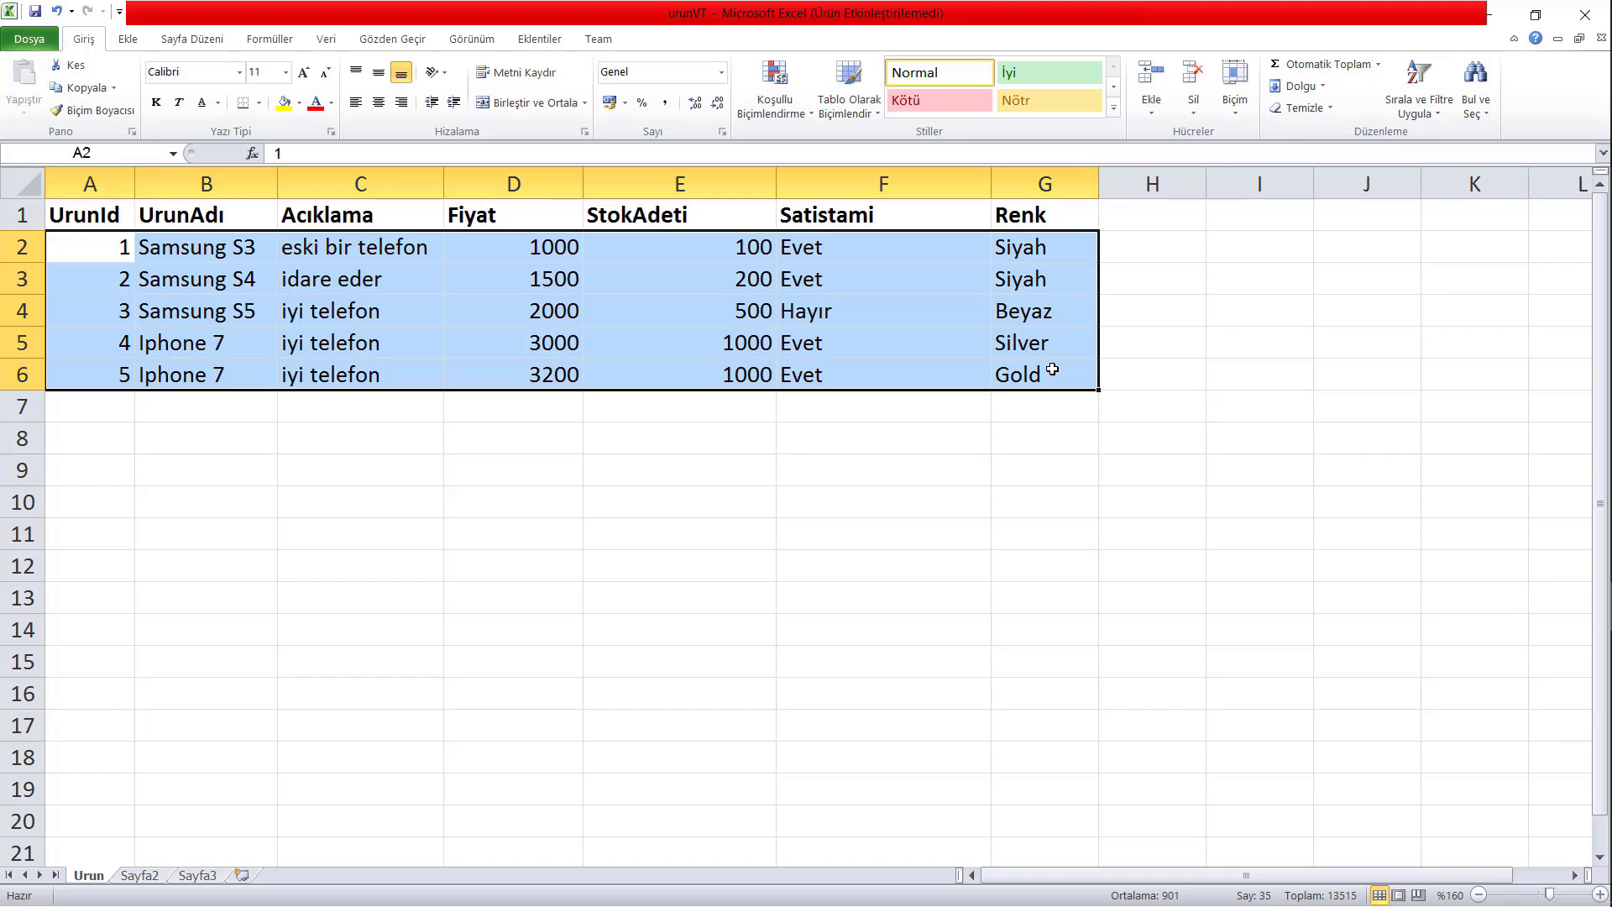
- Look across the empty row 7 up to the Renk column, ending back at A7
{"action": "left_click_drag", "start_coordinate": [81, 407], "coordinate": [1013, 402]}
{"action": "left_click", "coordinate": [227, 406]}
{"action": "left_click", "coordinate": [360, 406]}
{"action": "left_click", "coordinate": [503, 406]}
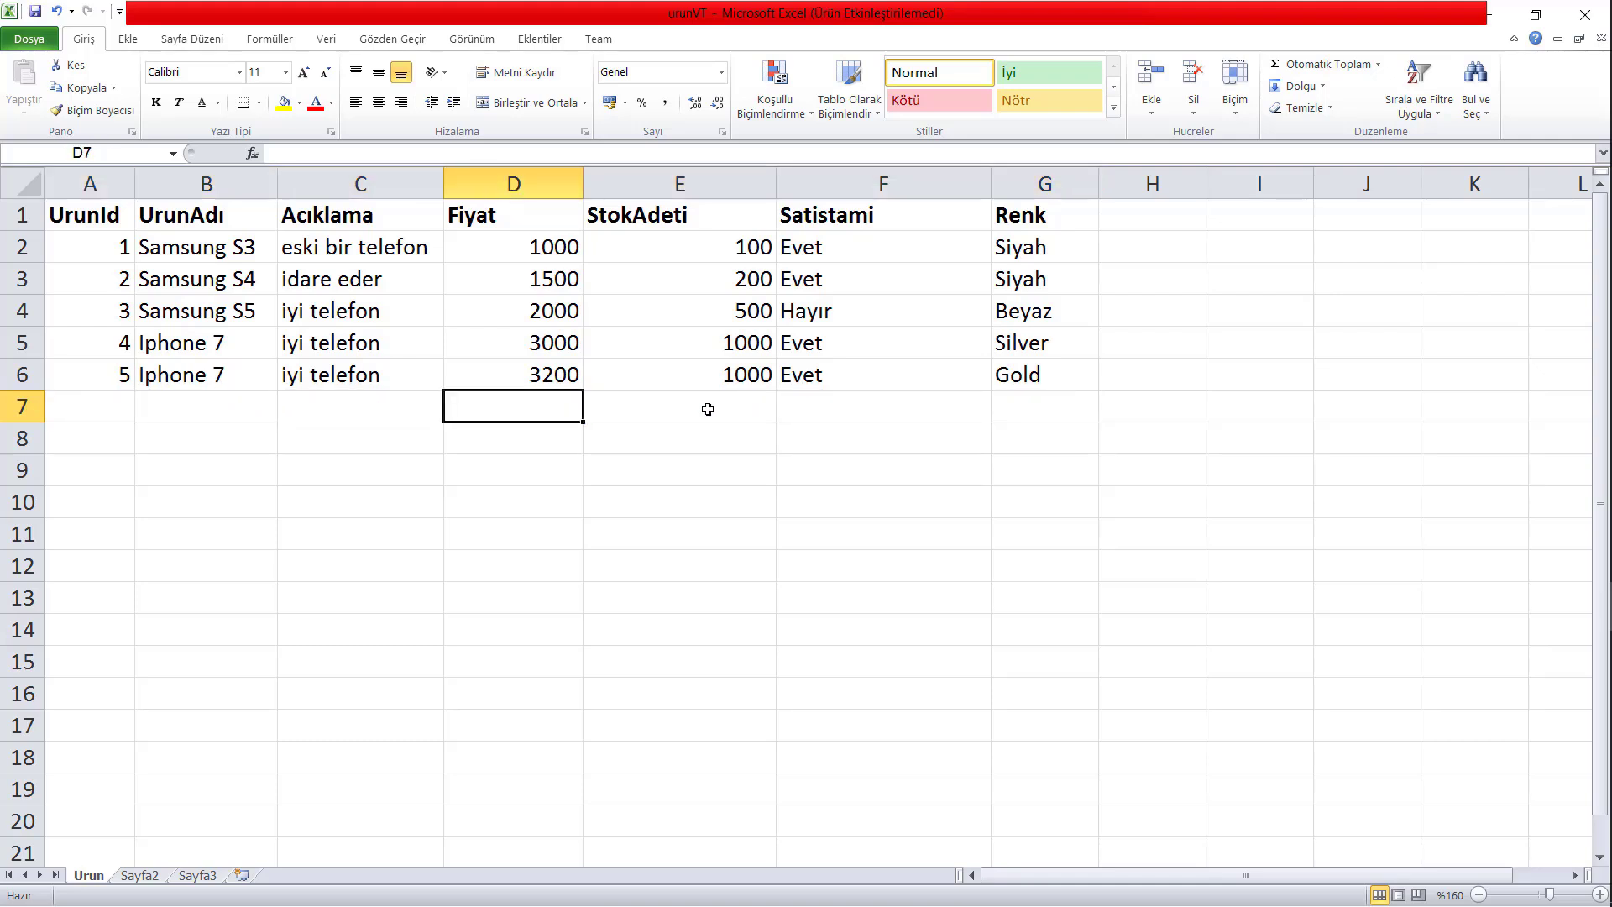
{"action": "left_click", "coordinate": [708, 408]}
{"action": "left_click", "coordinate": [873, 411]}
{"action": "left_click", "coordinate": [1040, 415]}
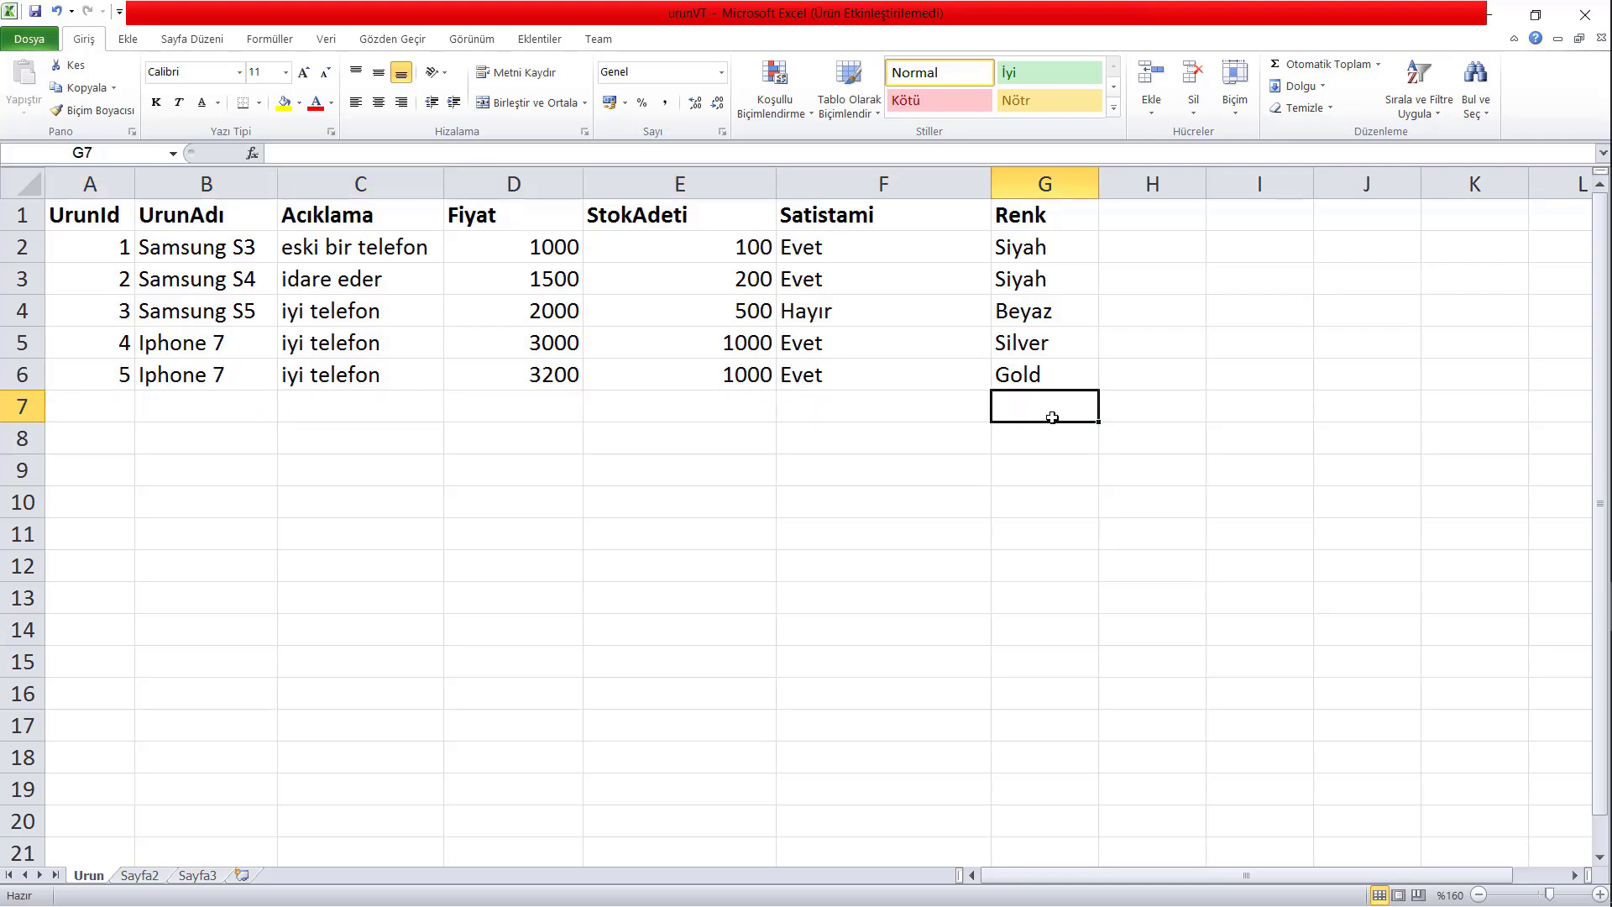
{"action": "left_click", "coordinate": [114, 408]}
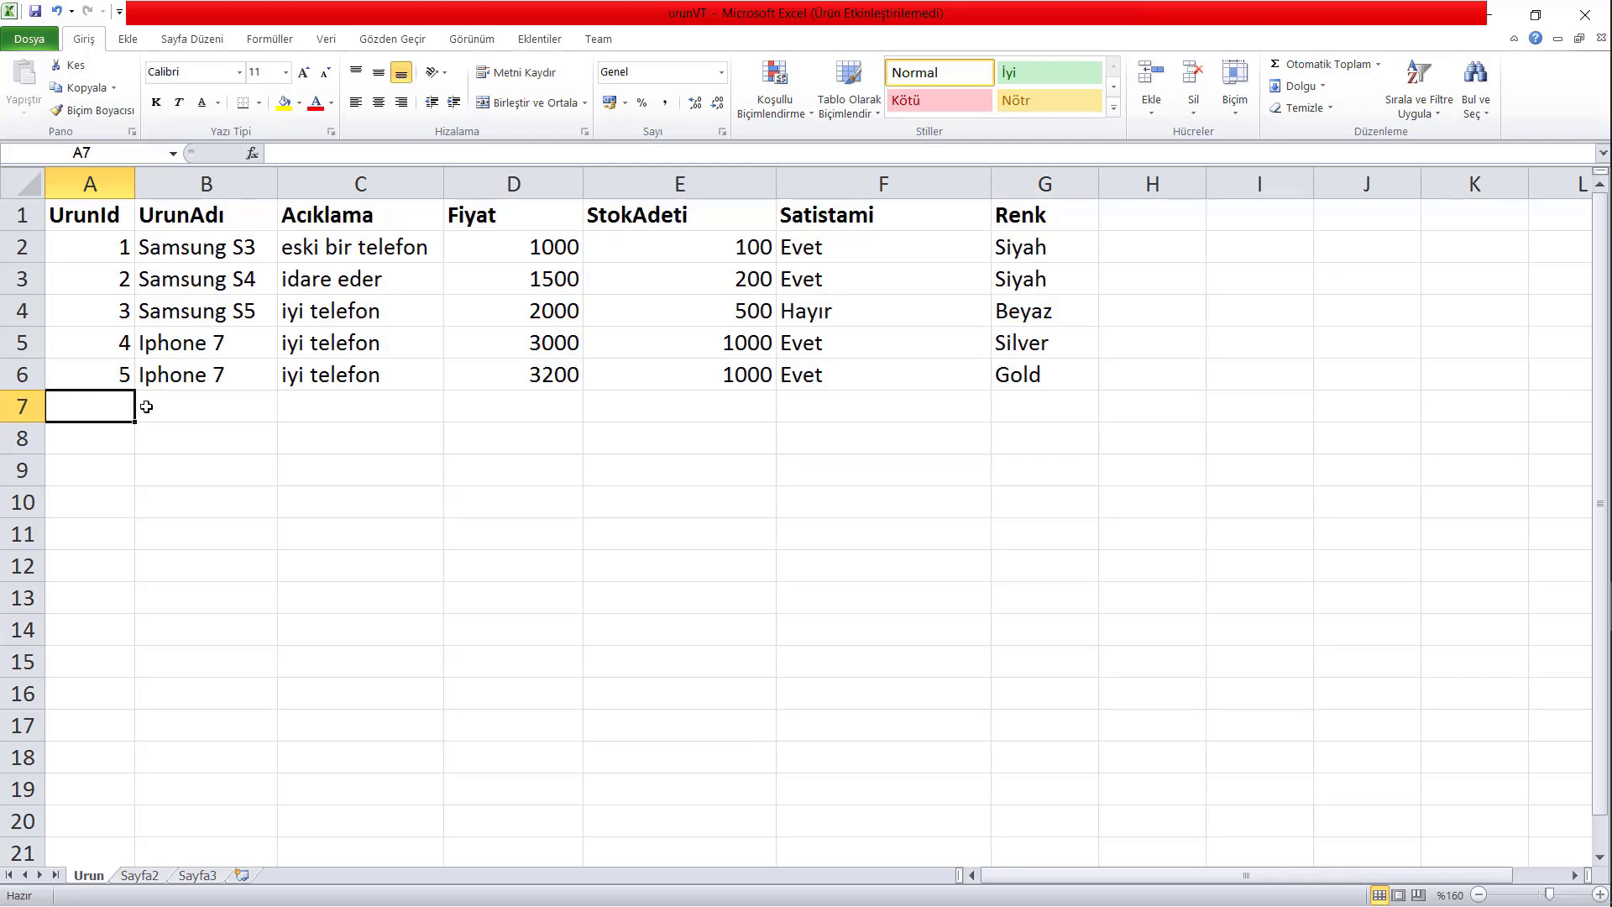
{"action": "left_click_drag", "start_coordinate": [166, 382], "coordinate": [1045, 375]}
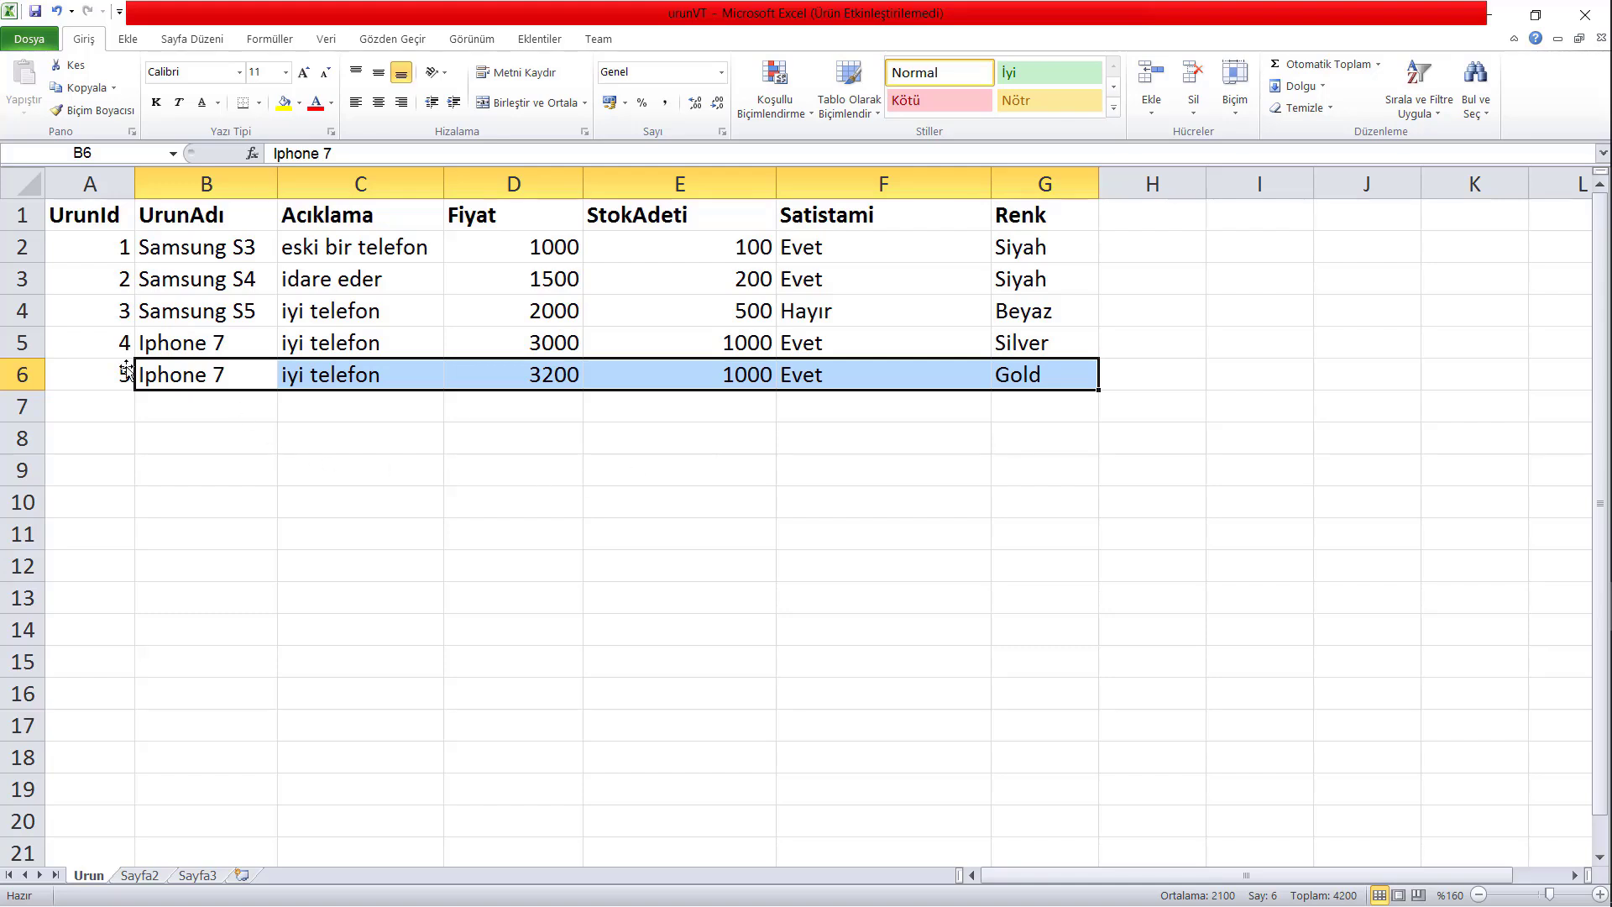
{"action": "left_click", "coordinate": [100, 409]}
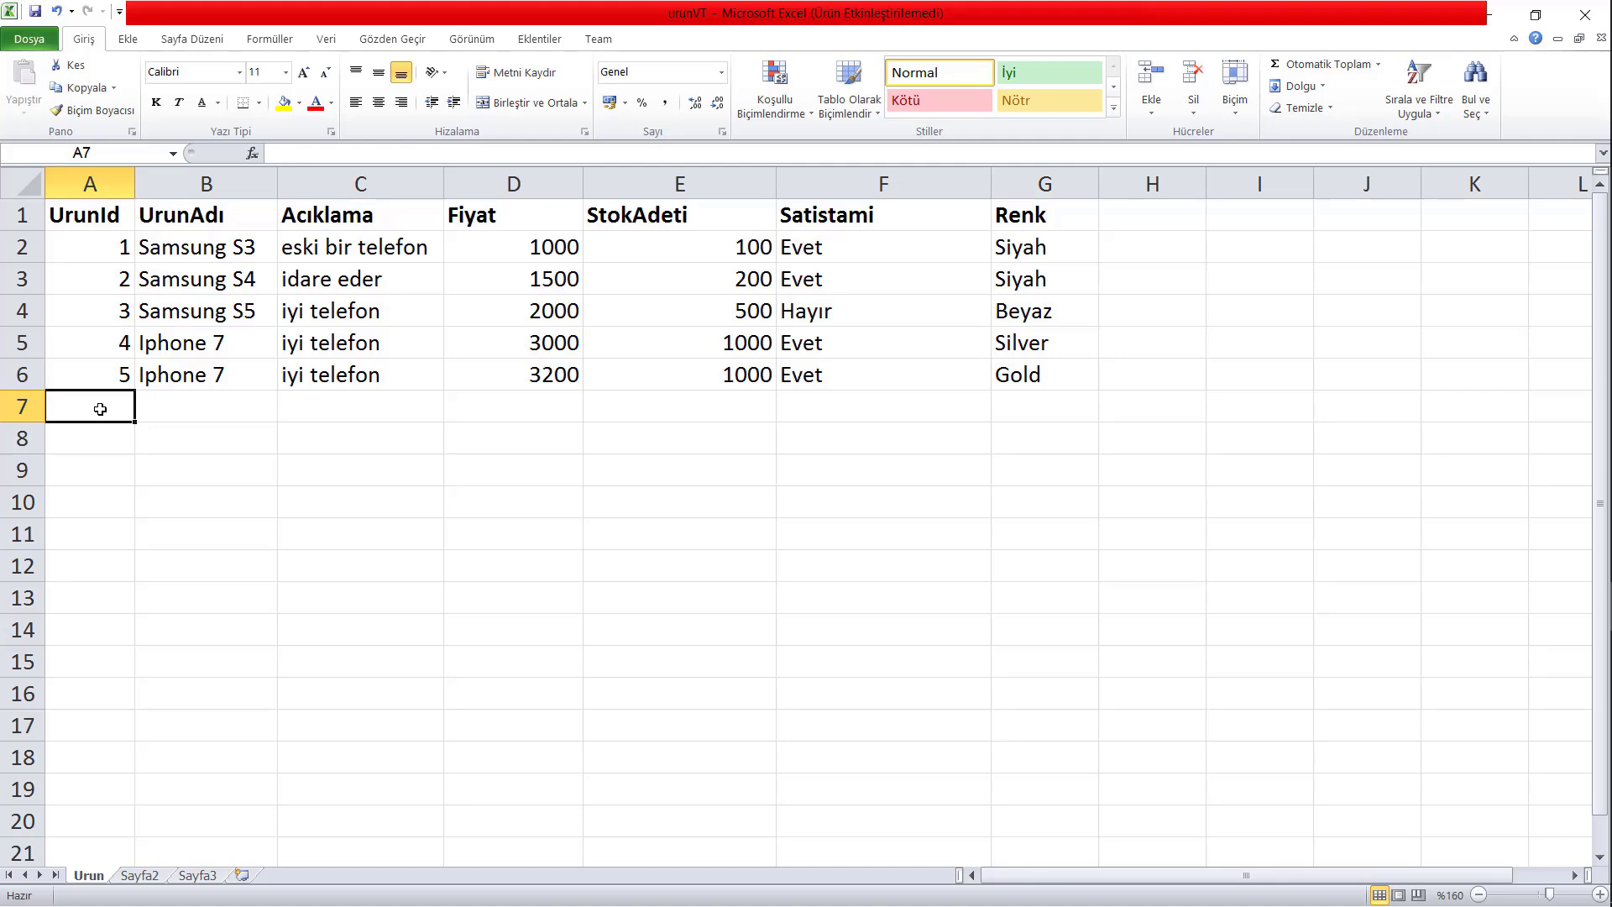
- Enter Iphone 6 as the new product name in B7
{"action": "left_click", "coordinate": [217, 416]}
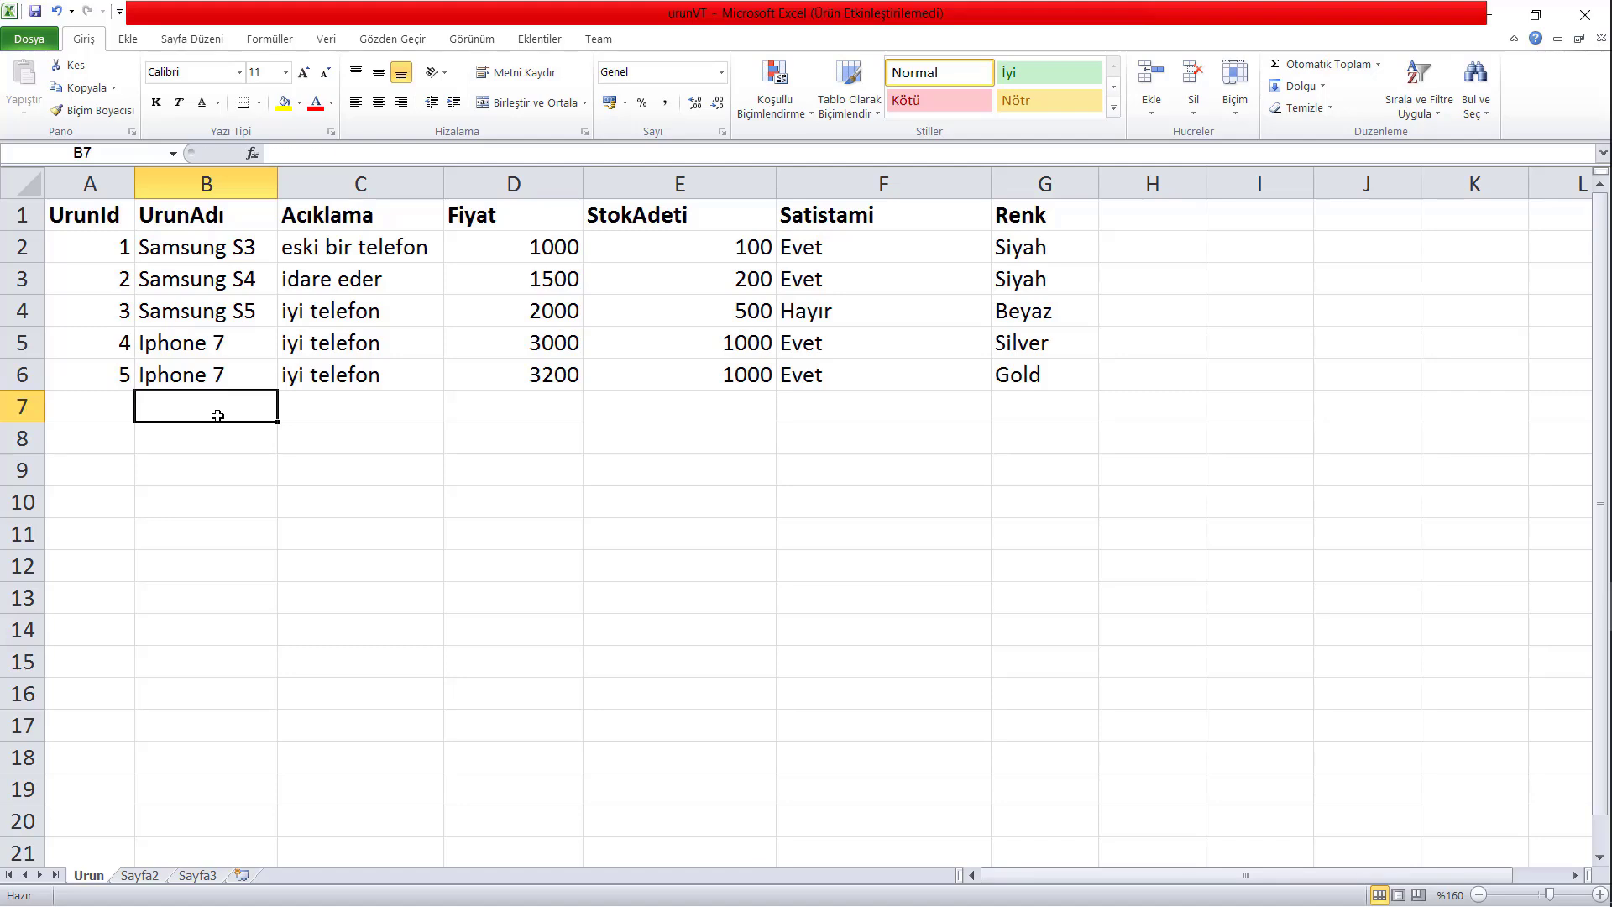
{"action": "type", "text": "Iphonr"}
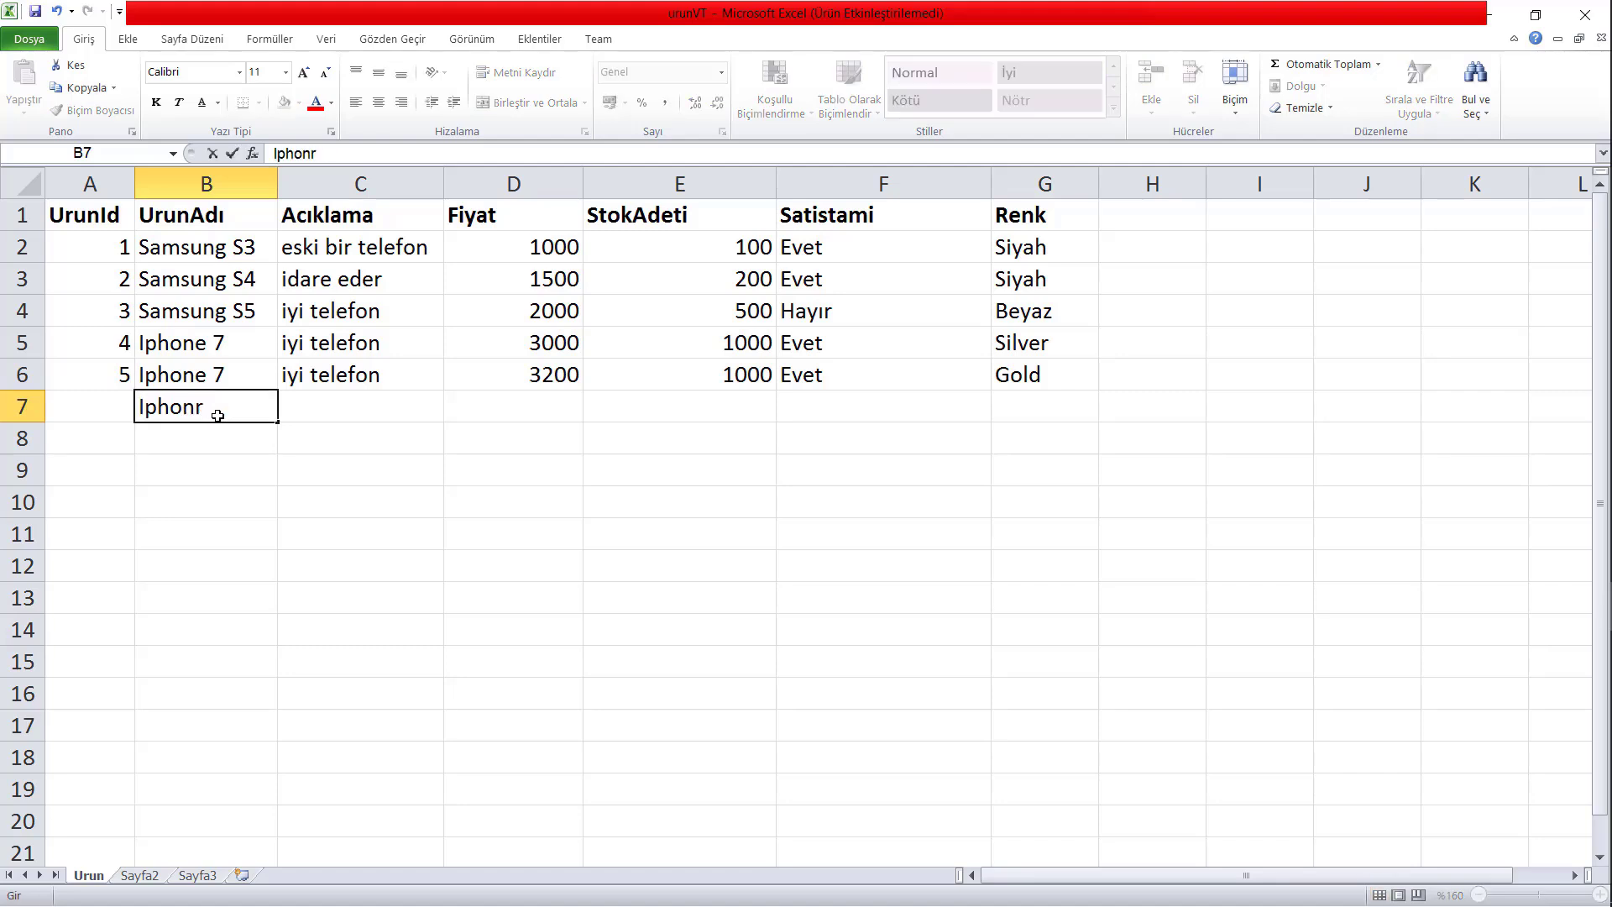
{"action": "key", "text": "BackSpace"}
{"action": "type", "text": "e 6"}
{"action": "key", "text": "Tab"}
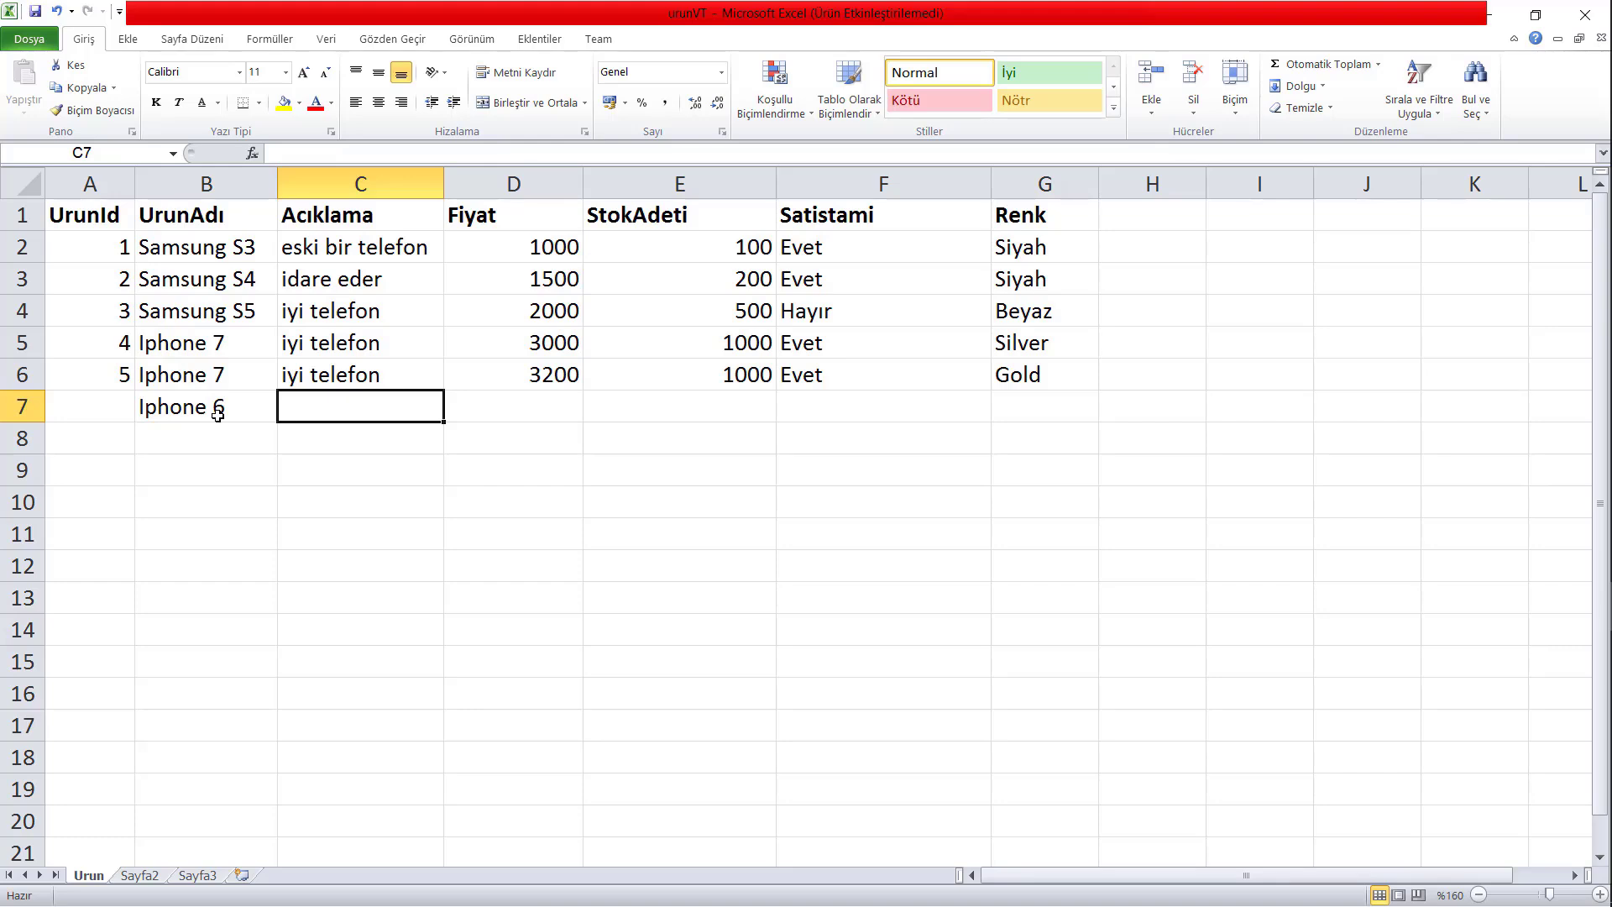
- Fill the Iphone 6 row with idare eder, 2500, stock 500, Evet and Gold
{"action": "type", "text": "idare eder"}
{"action": "key", "text": "Tab"}
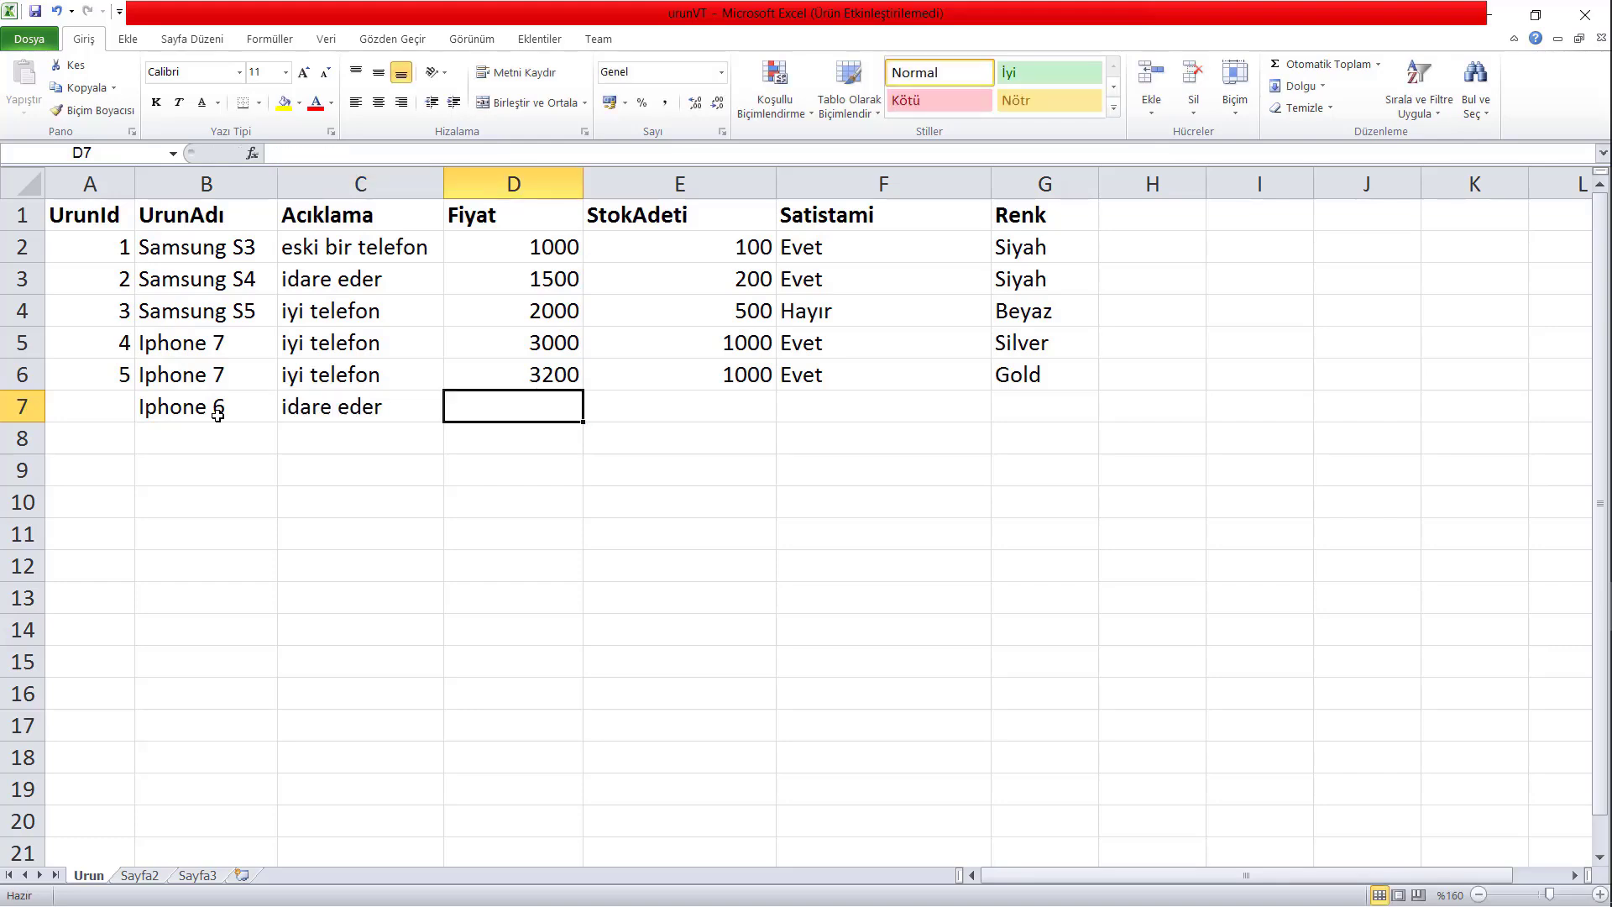
{"action": "type", "text": "2500"}
{"action": "key", "text": "Tab"}
{"action": "type", "text": "50"}
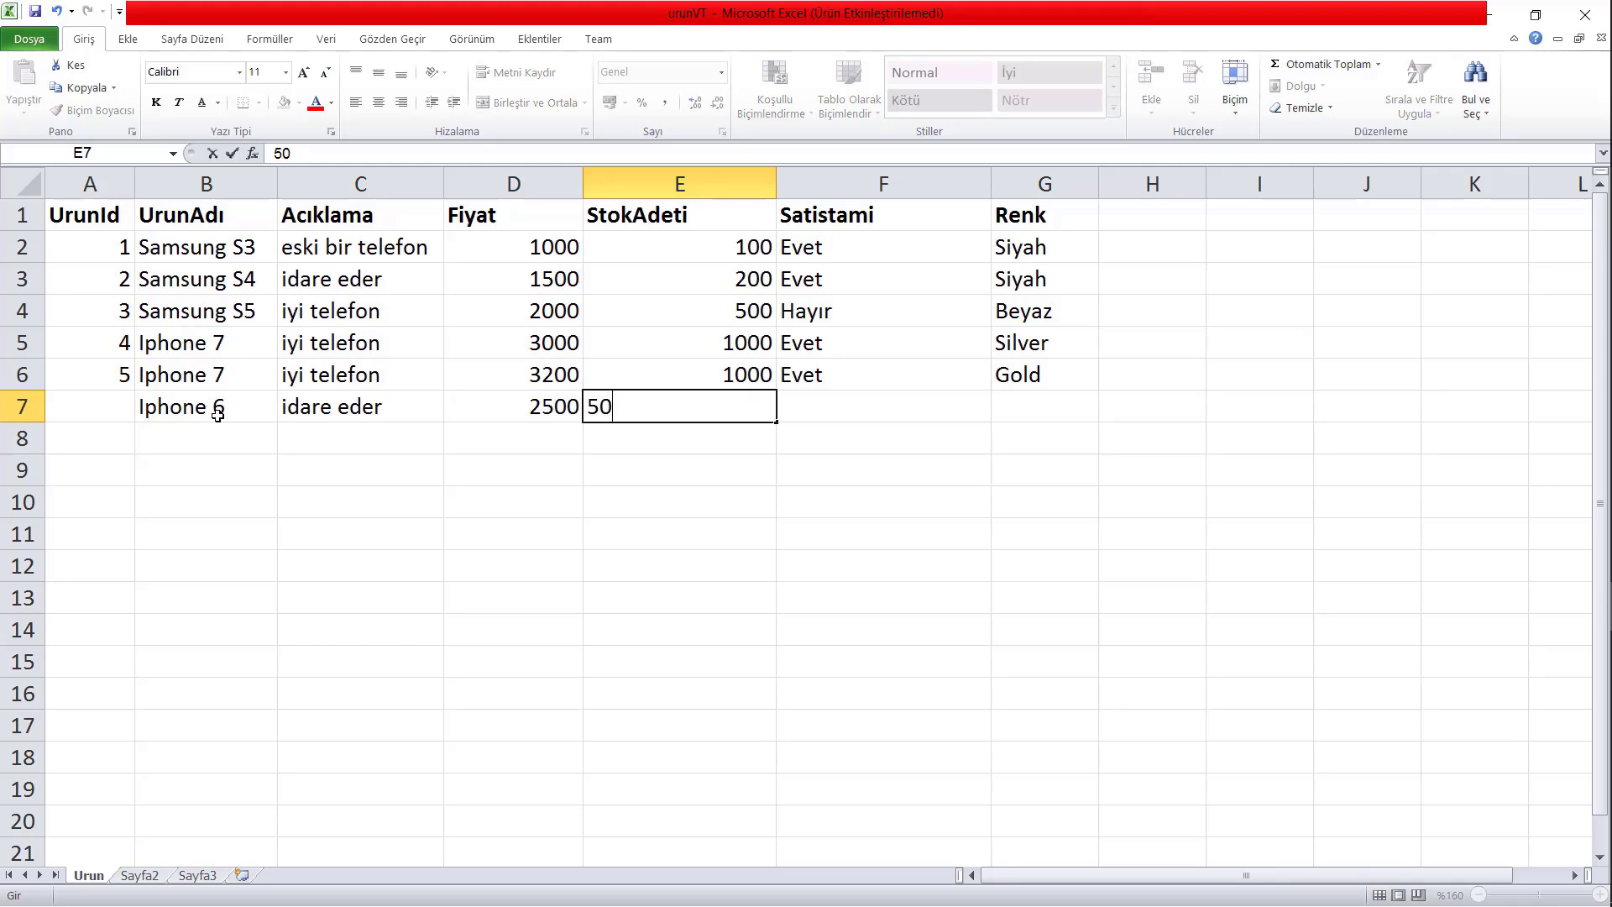
{"action": "type", "text": "0"}
{"action": "key", "text": "Tab"}
{"action": "type", "text": "Evet"}
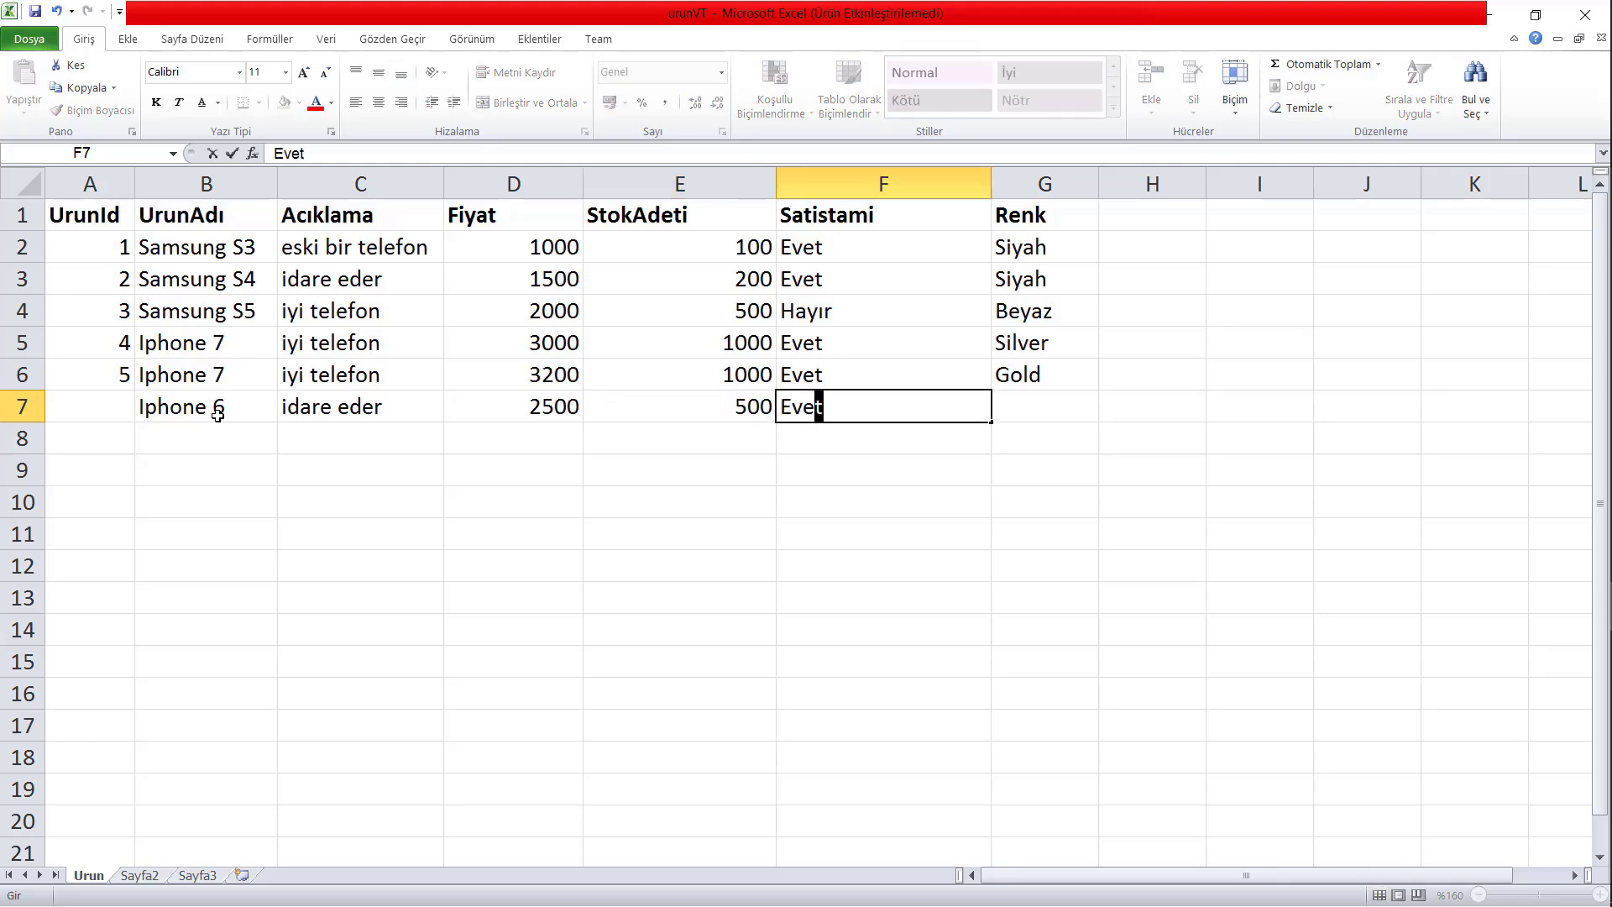
{"action": "key", "text": "Tab"}
{"action": "type", "text": "Gold"}
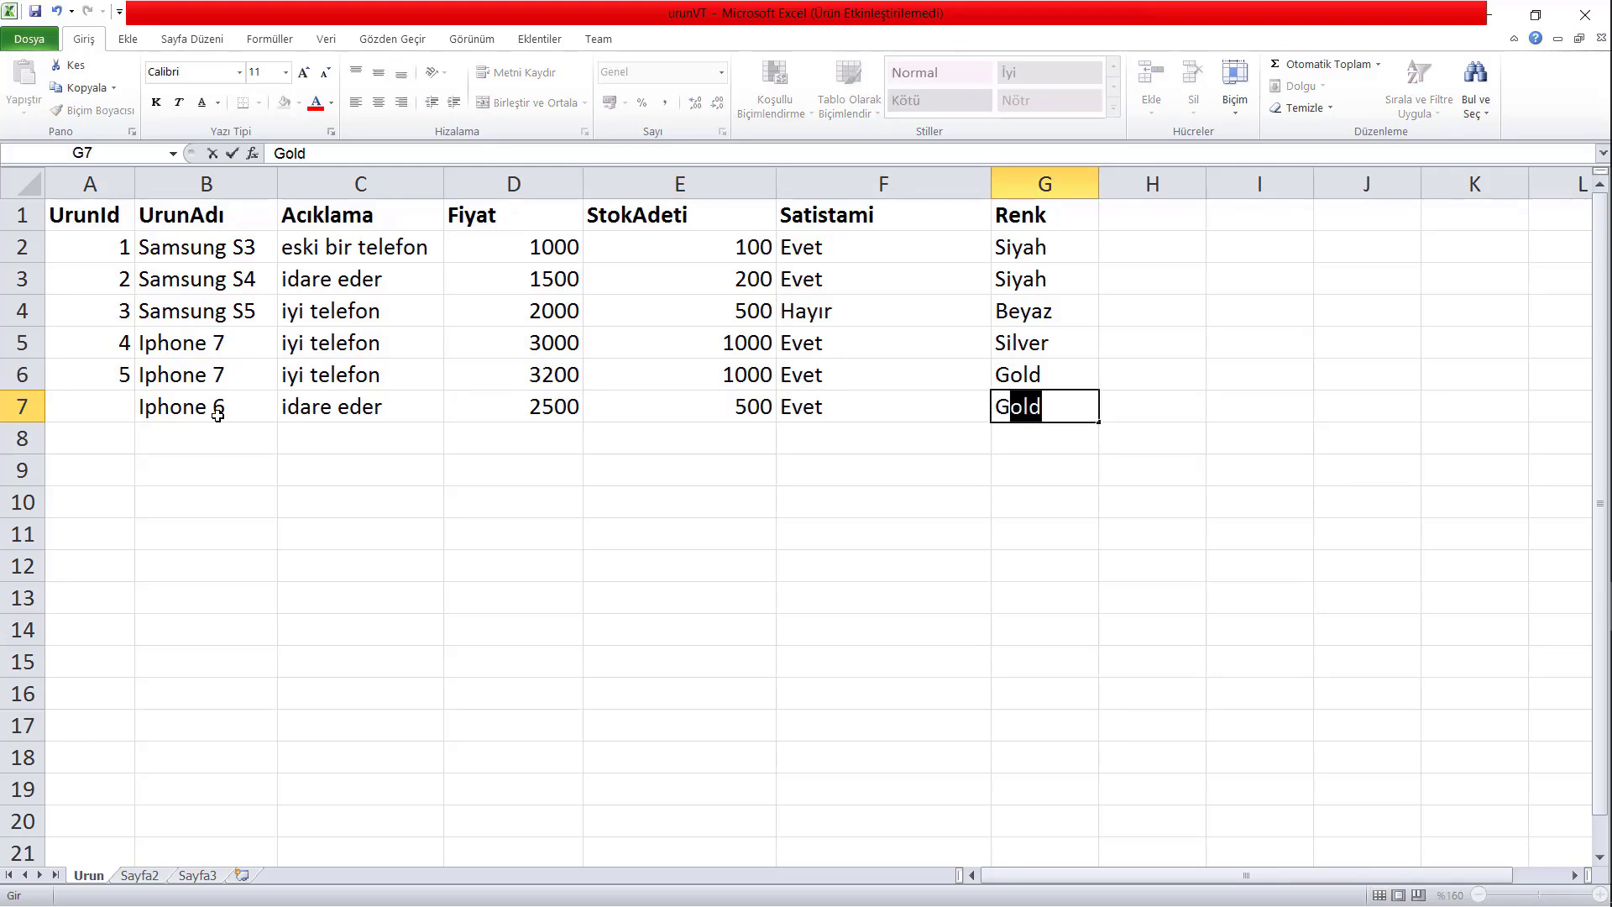
{"action": "key", "text": "Return"}
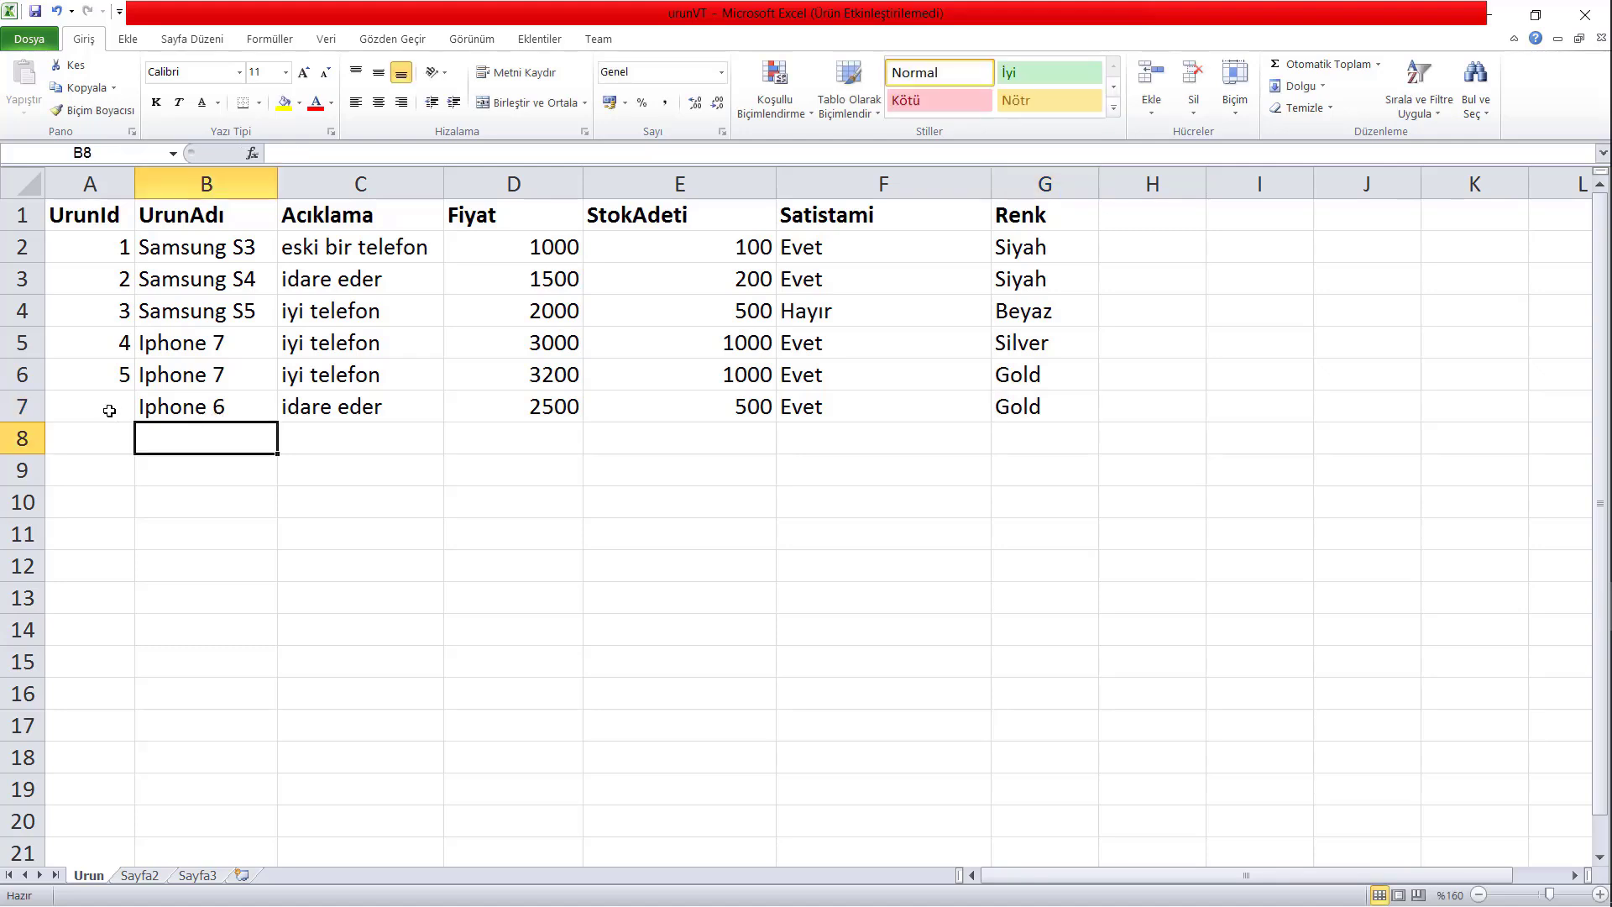
{"action": "left_click_drag", "start_coordinate": [164, 408], "coordinate": [999, 405]}
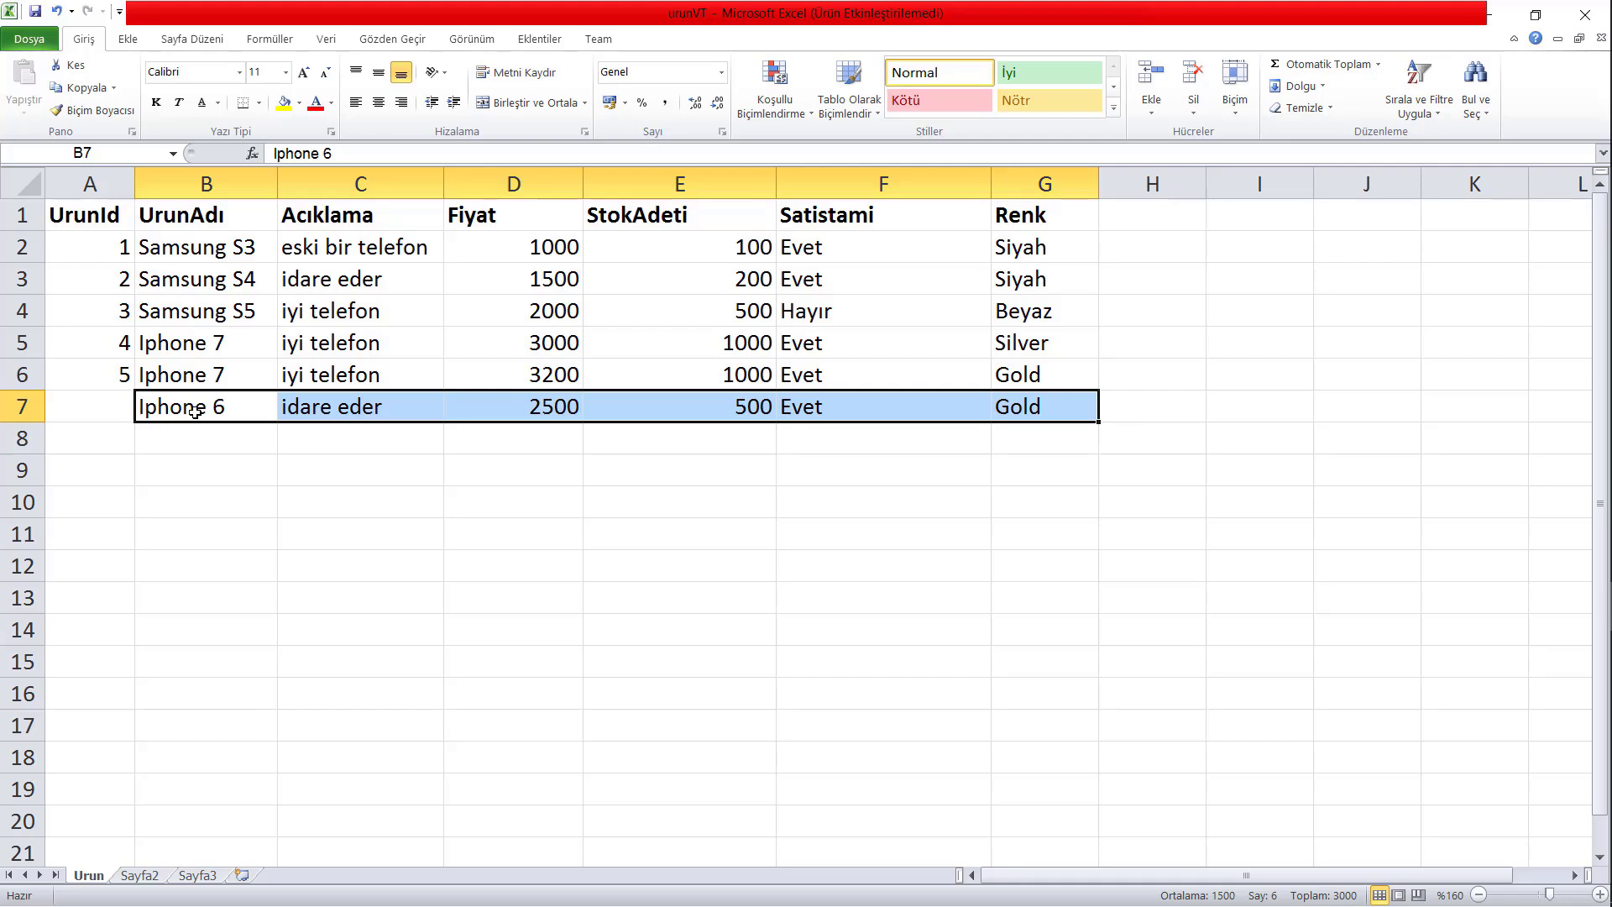
- Check the Iphone 6 row's cells from B7 to G7 and select them
{"action": "left_click", "coordinate": [195, 411]}
{"action": "left_click", "coordinate": [341, 409]}
{"action": "left_click", "coordinate": [538, 410]}
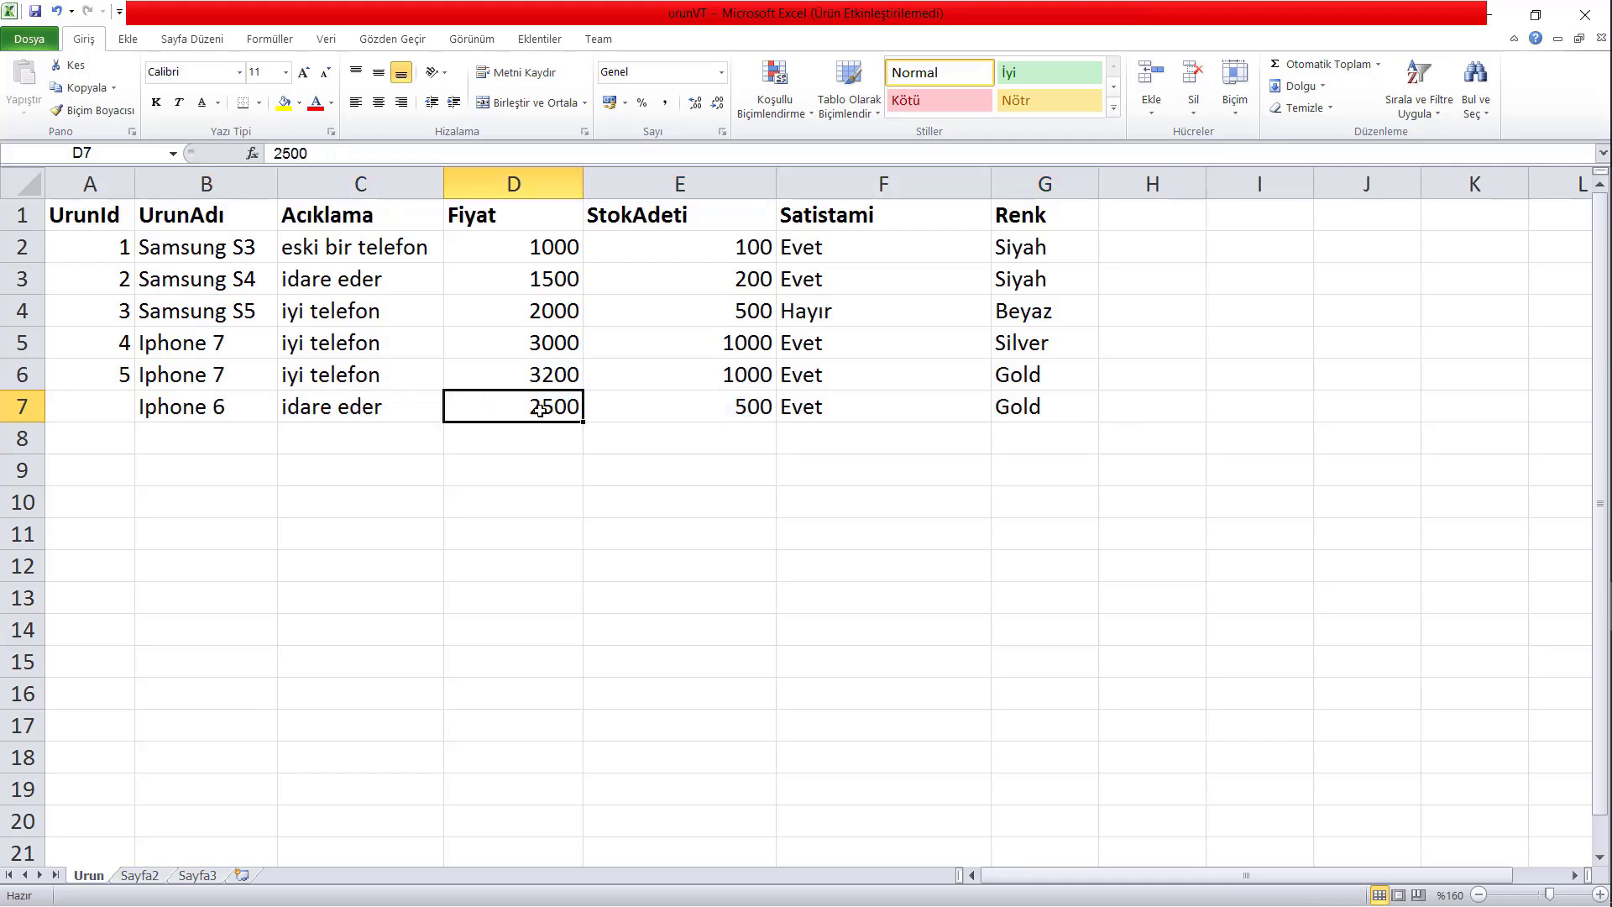
{"action": "left_click", "coordinate": [700, 411]}
{"action": "left_click", "coordinate": [789, 415]}
{"action": "left_click", "coordinate": [1043, 404]}
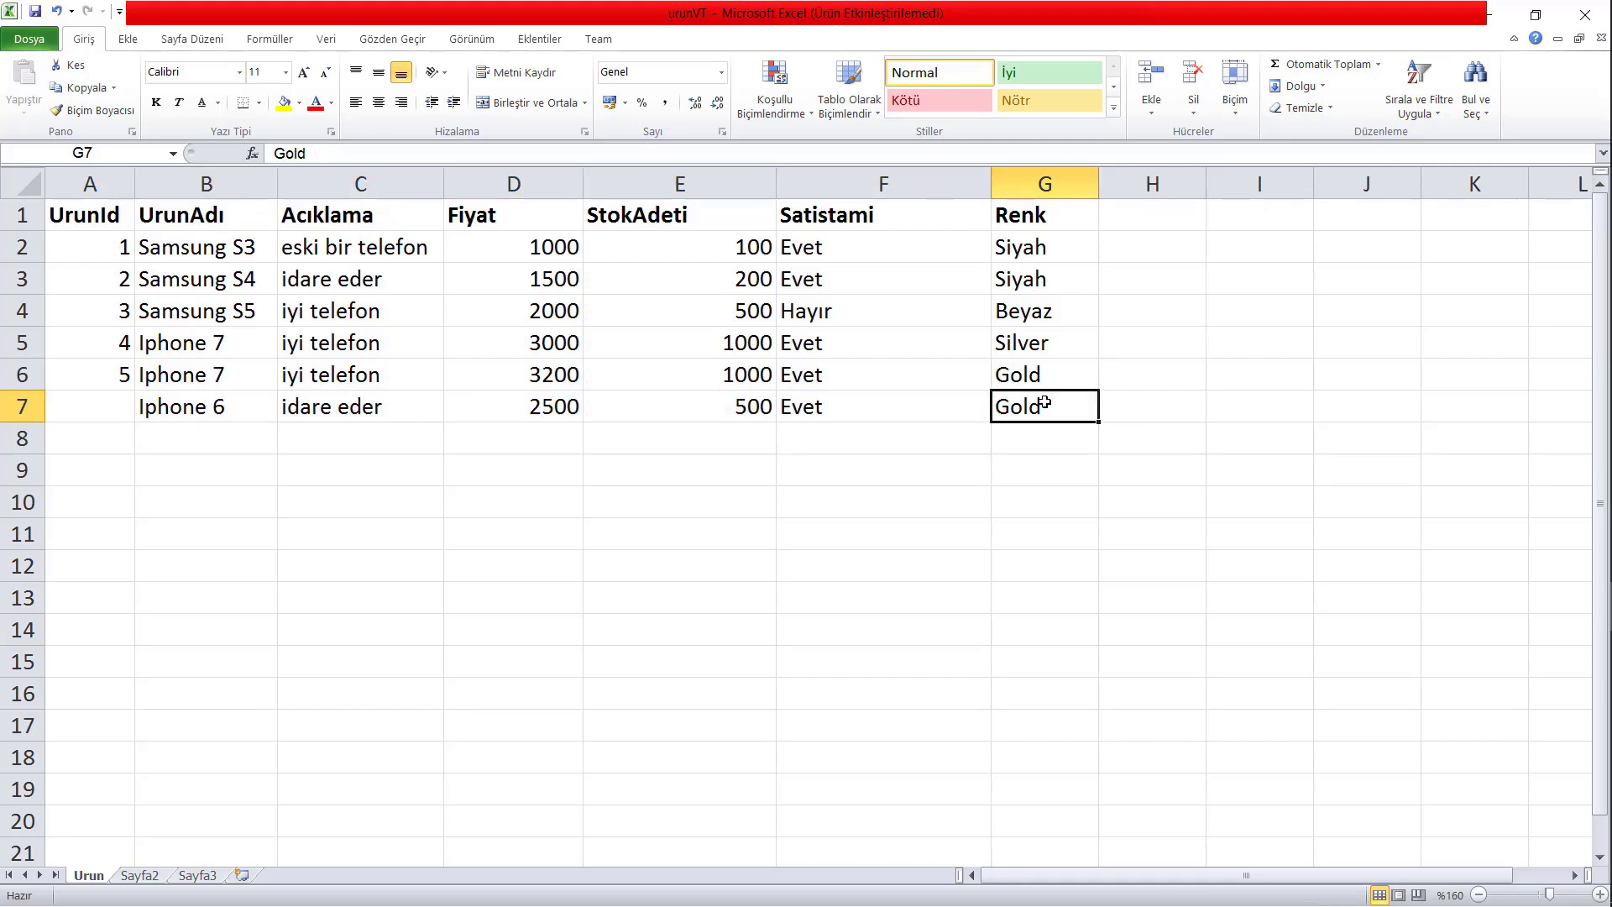
{"action": "left_click_drag", "start_coordinate": [1044, 404], "coordinate": [182, 419]}
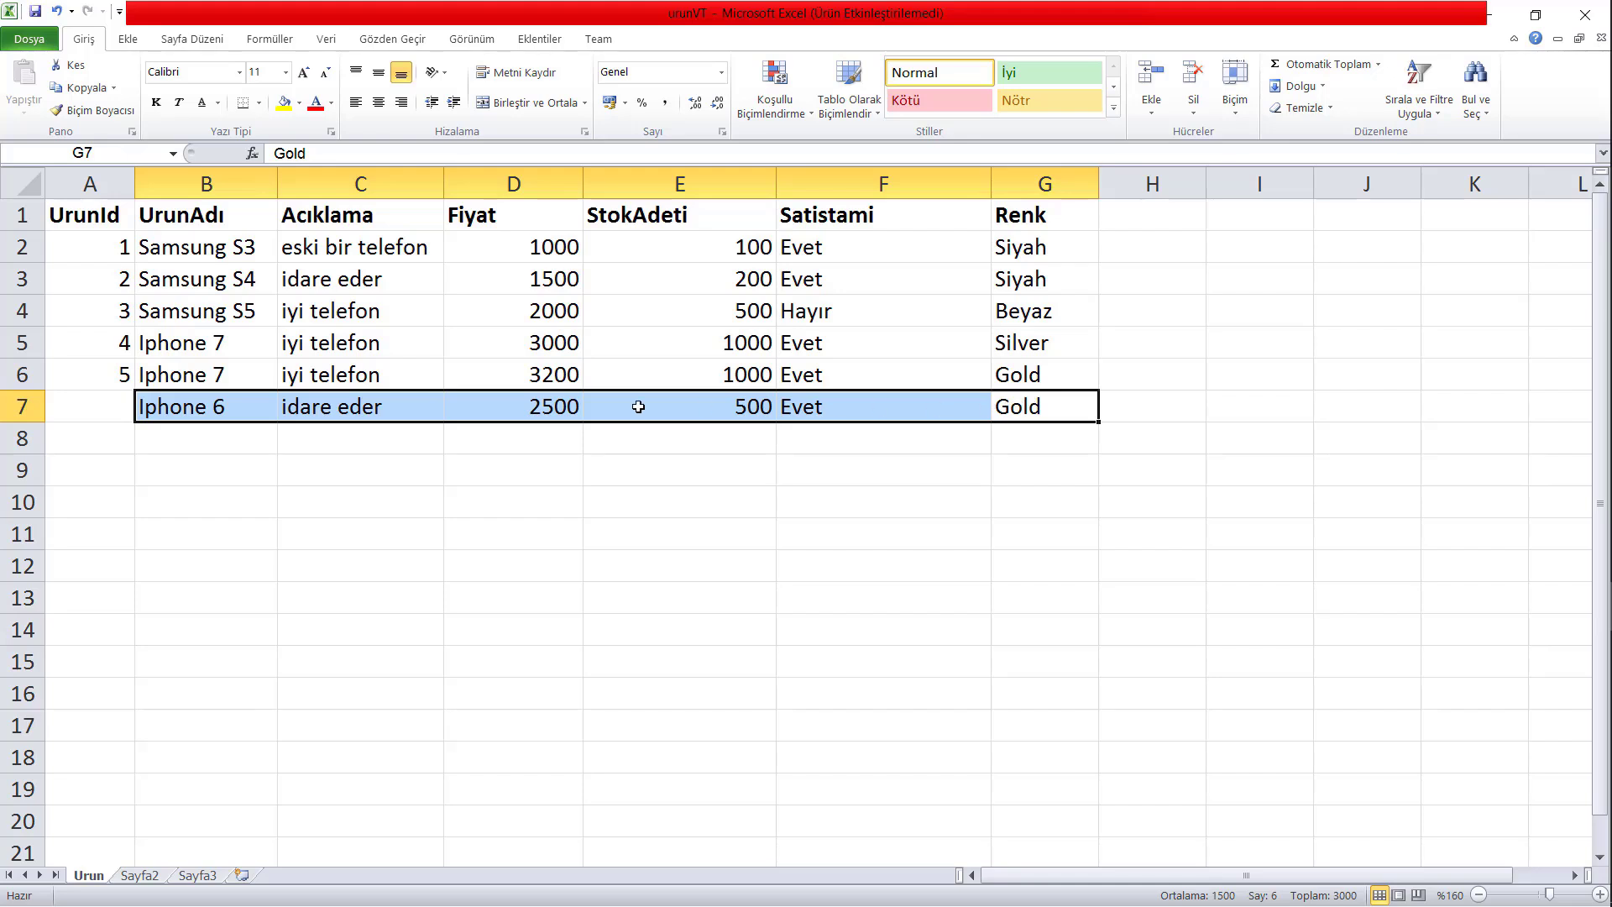
- Enter UrunId 6 in A7 and select the UrunId column values
{"action": "left_click", "coordinate": [75, 404]}
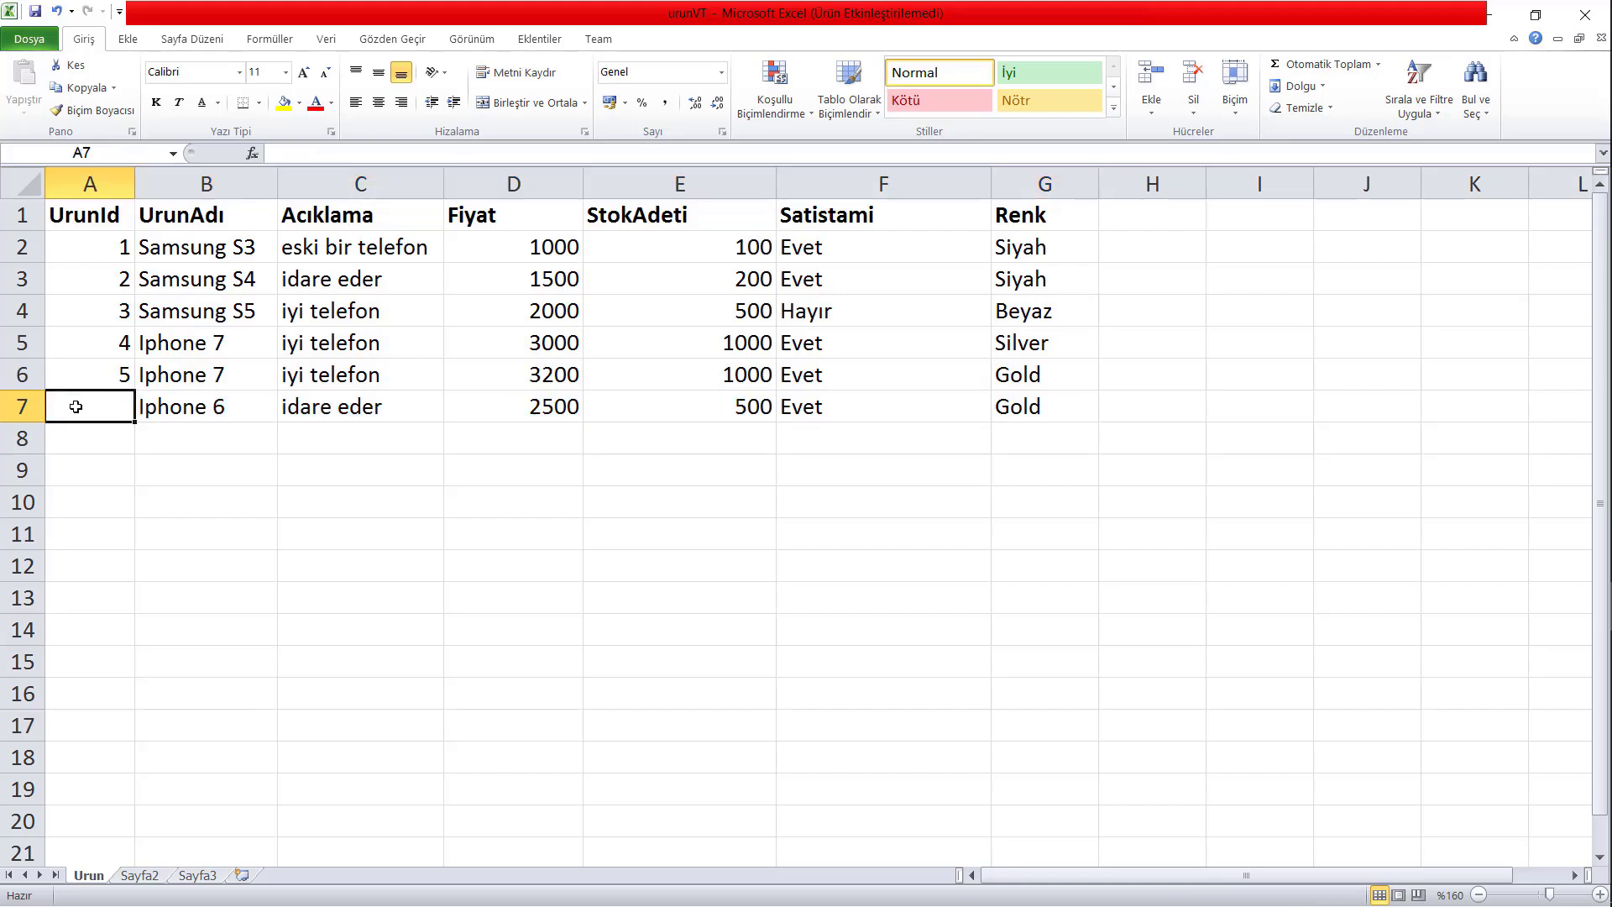
{"action": "type", "text": "6"}
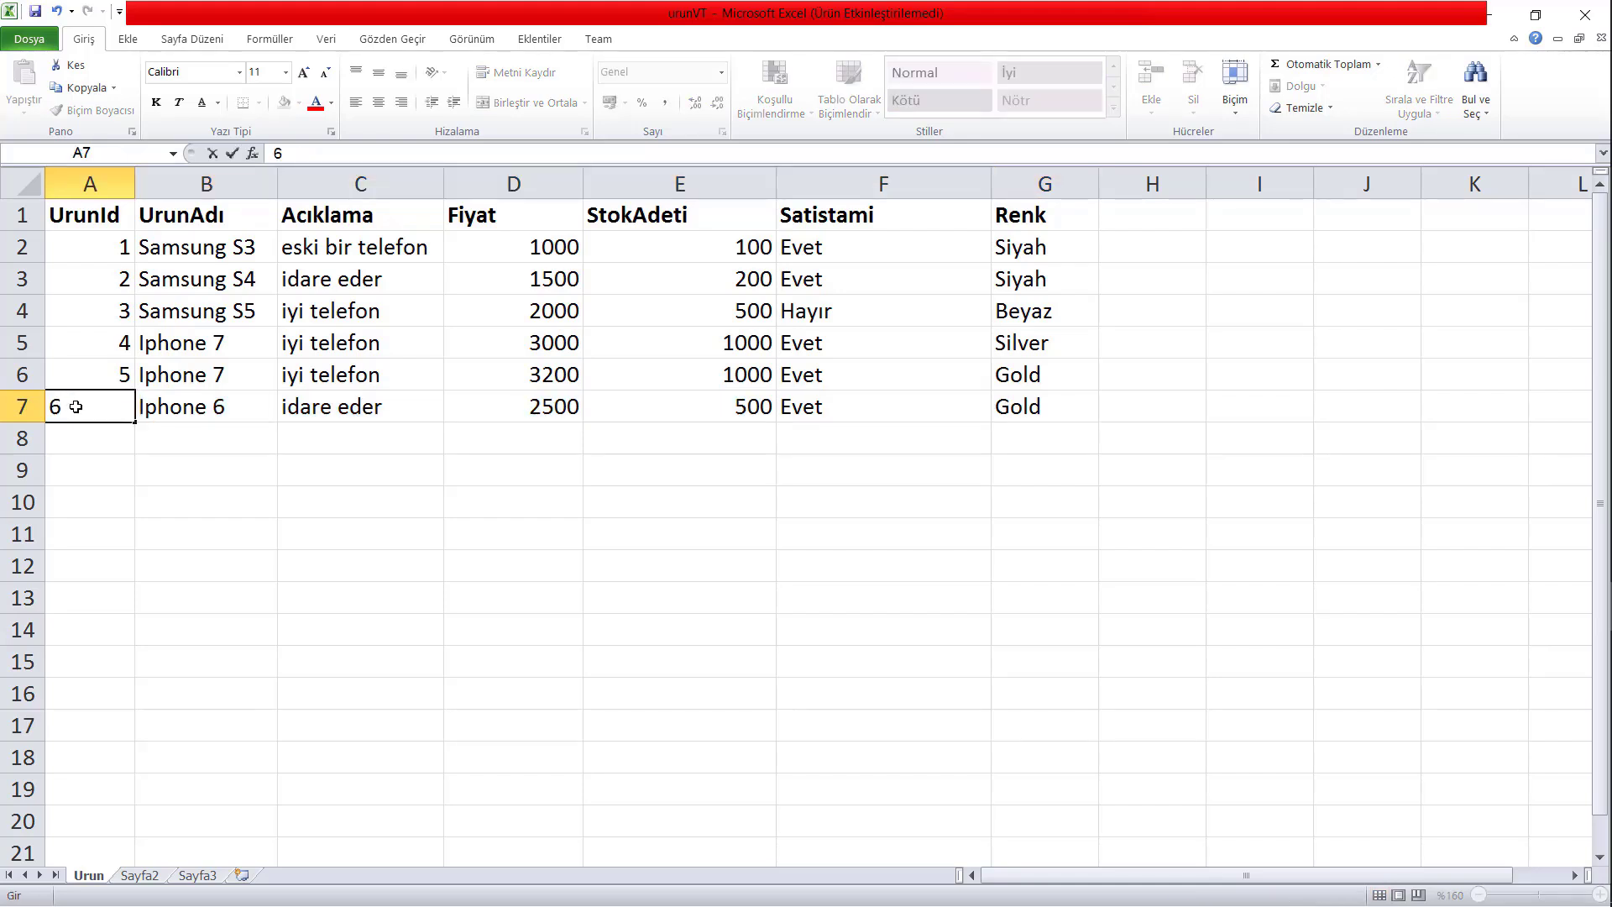
{"action": "key", "text": "Return"}
{"action": "left_click", "coordinate": [73, 411]}
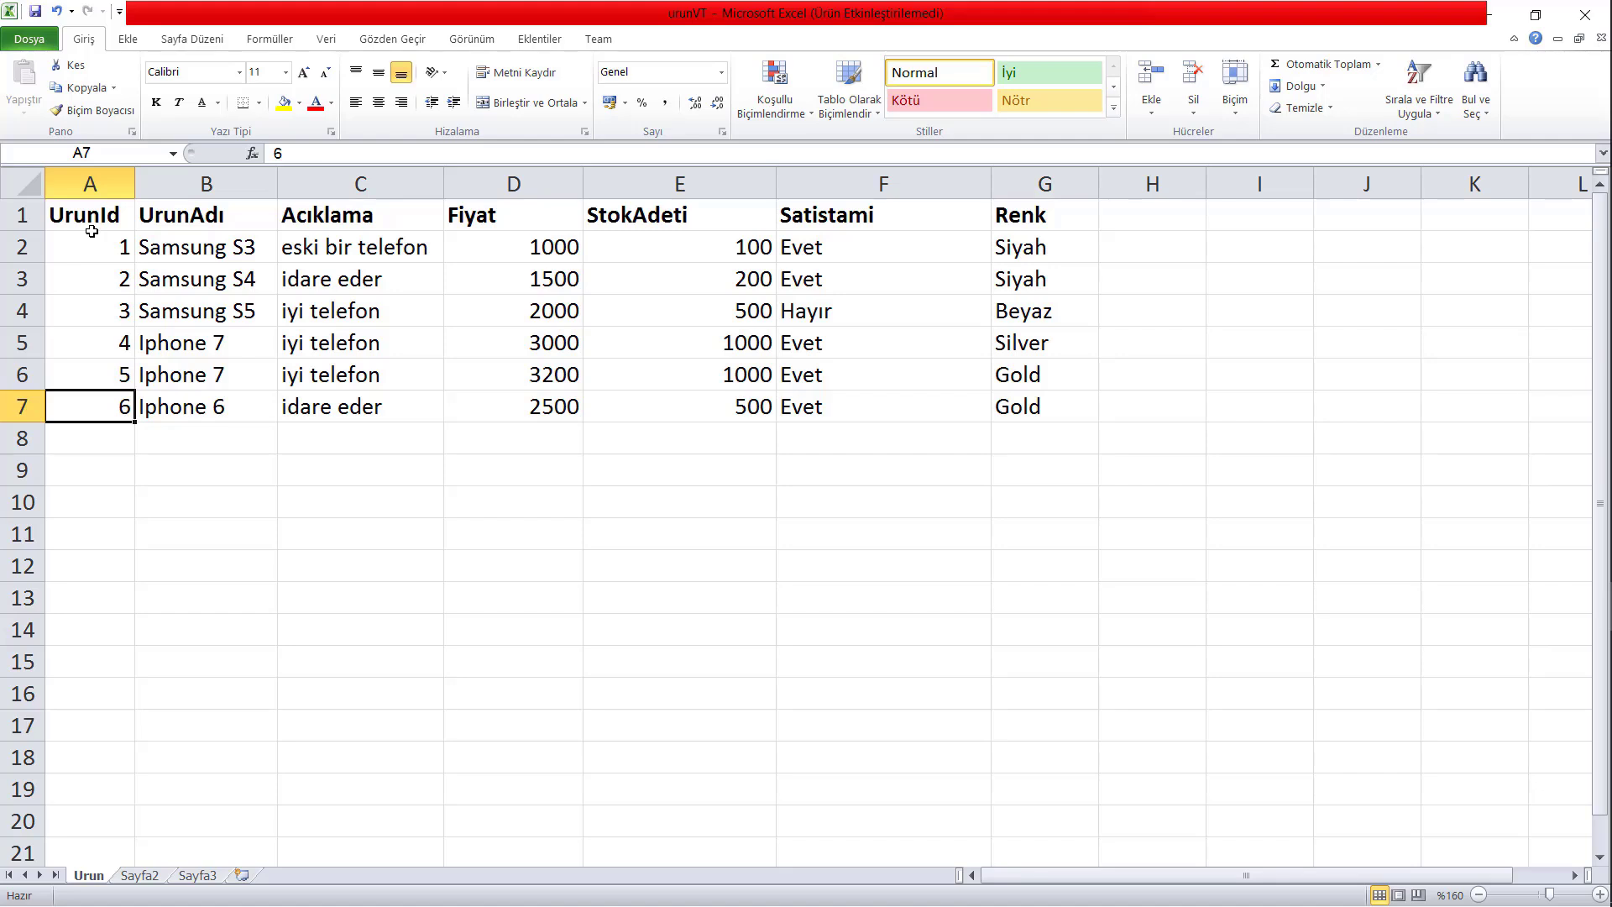
{"action": "left_click_drag", "start_coordinate": [92, 217], "coordinate": [98, 398]}
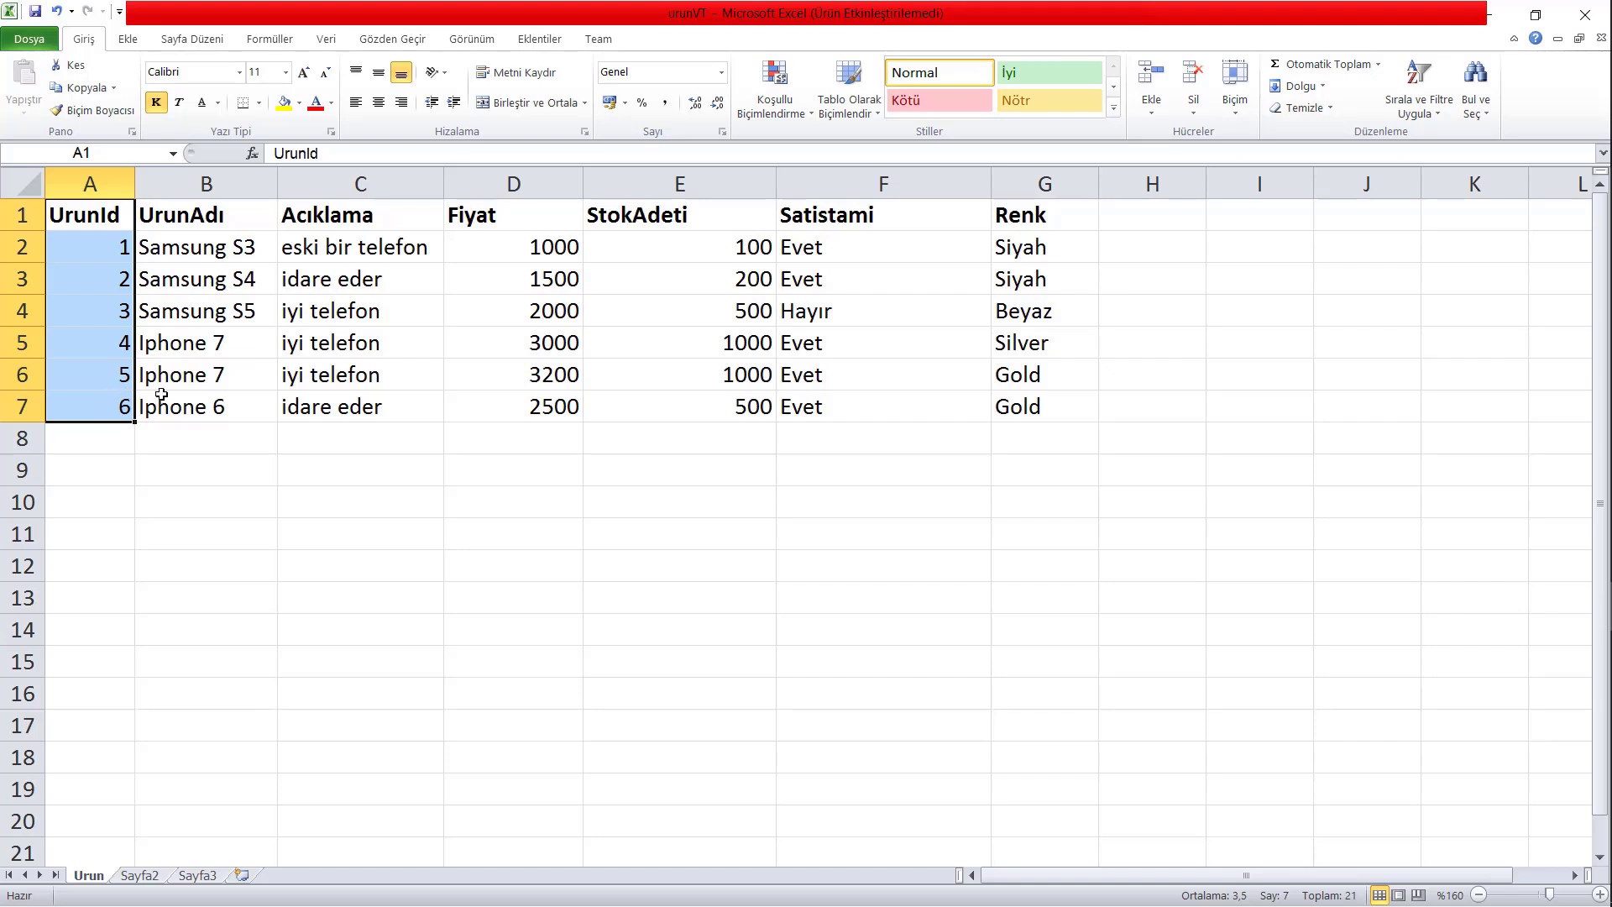
{"action": "left_click", "coordinate": [202, 411]}
{"action": "left_click", "coordinate": [99, 416]}
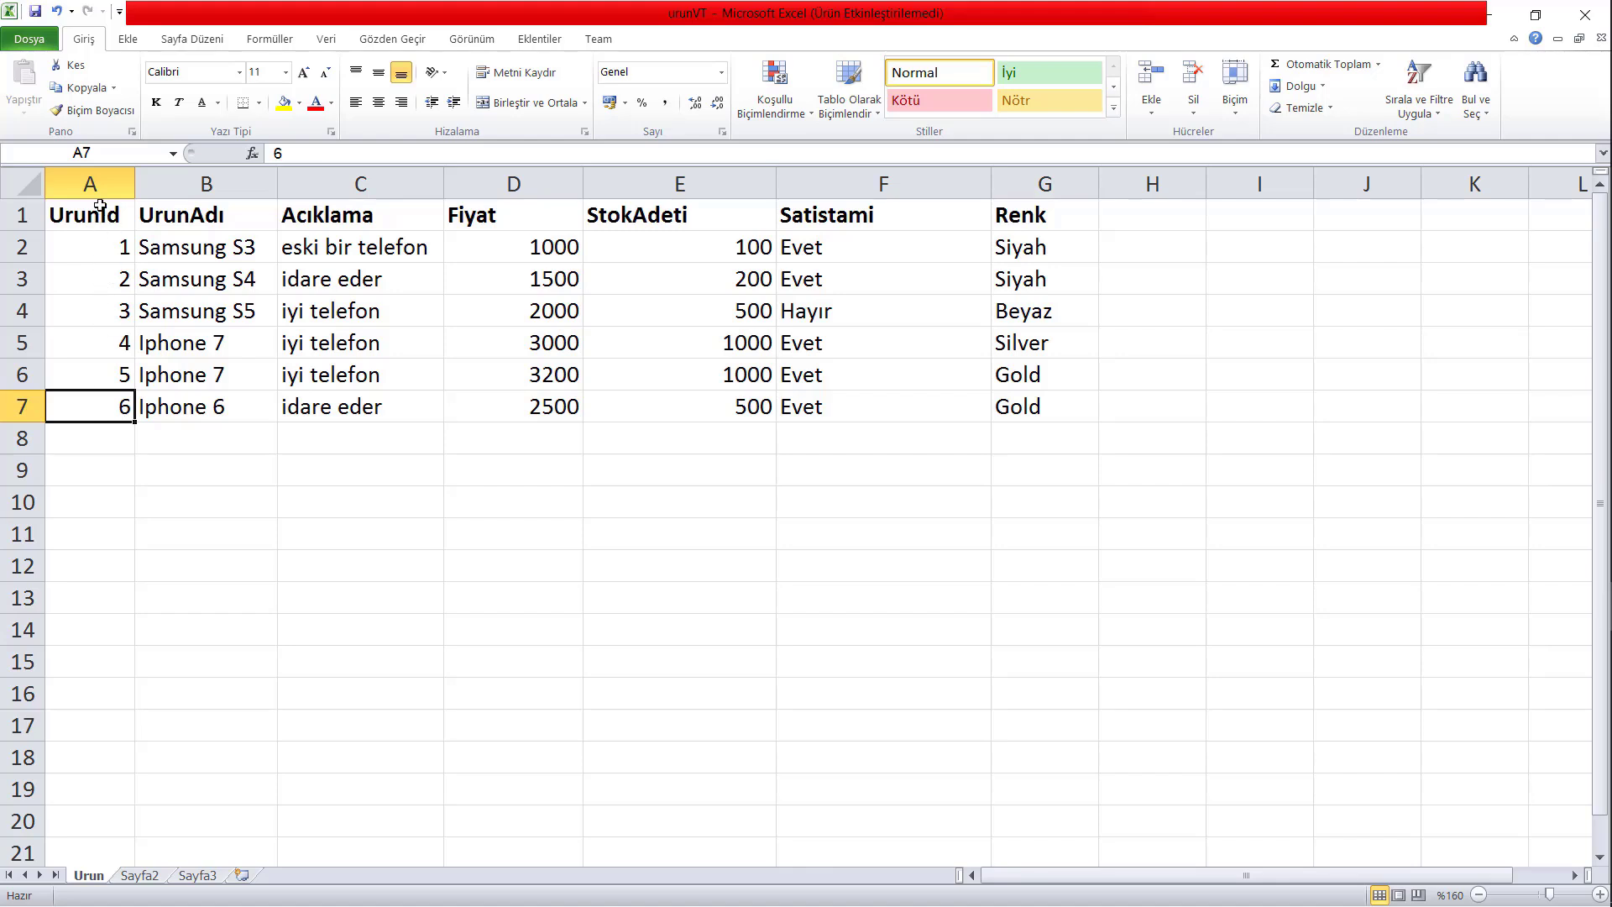
{"action": "left_click_drag", "start_coordinate": [101, 211], "coordinate": [98, 401]}
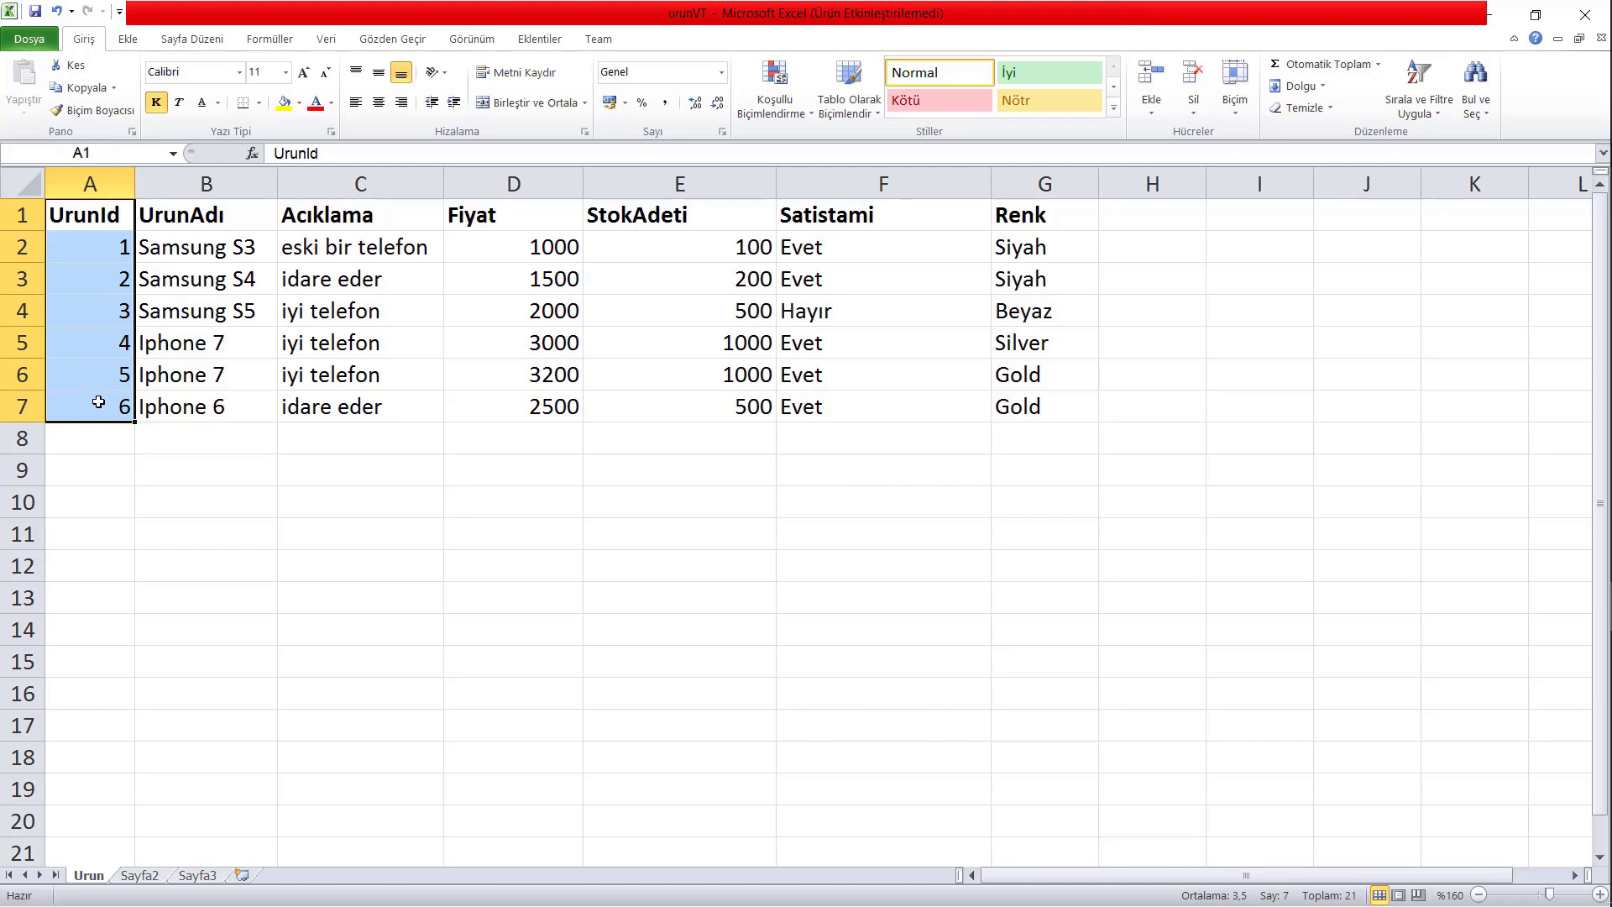
{"action": "left_click", "coordinate": [105, 214]}
{"action": "left_click_drag", "start_coordinate": [84, 412], "coordinate": [89, 217]}
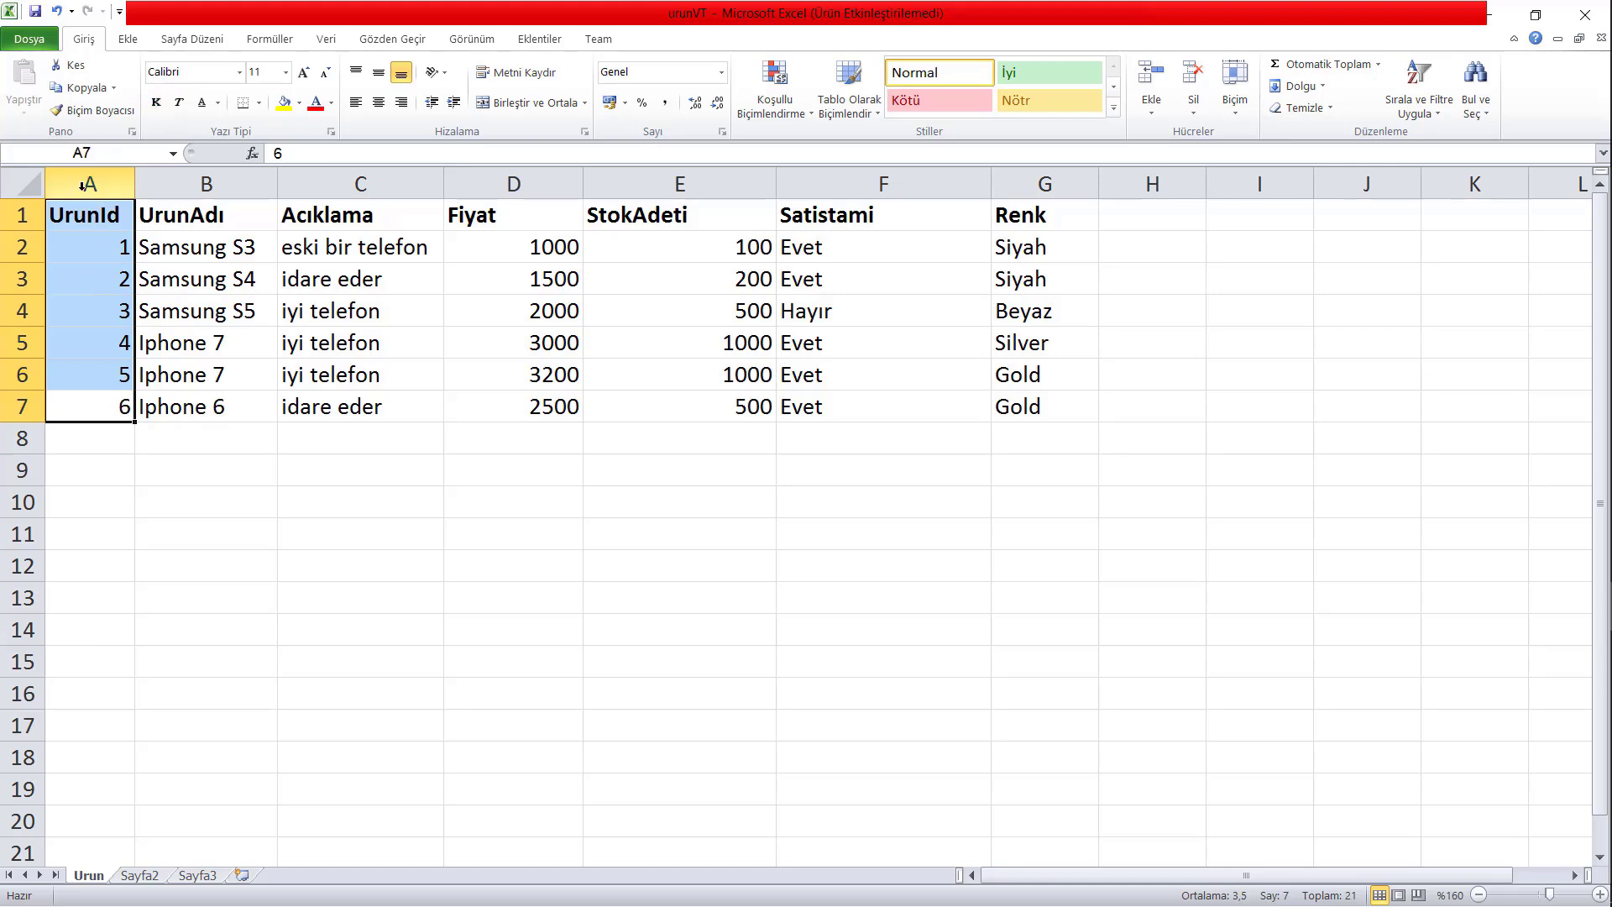
{"action": "left_click", "coordinate": [82, 185]}
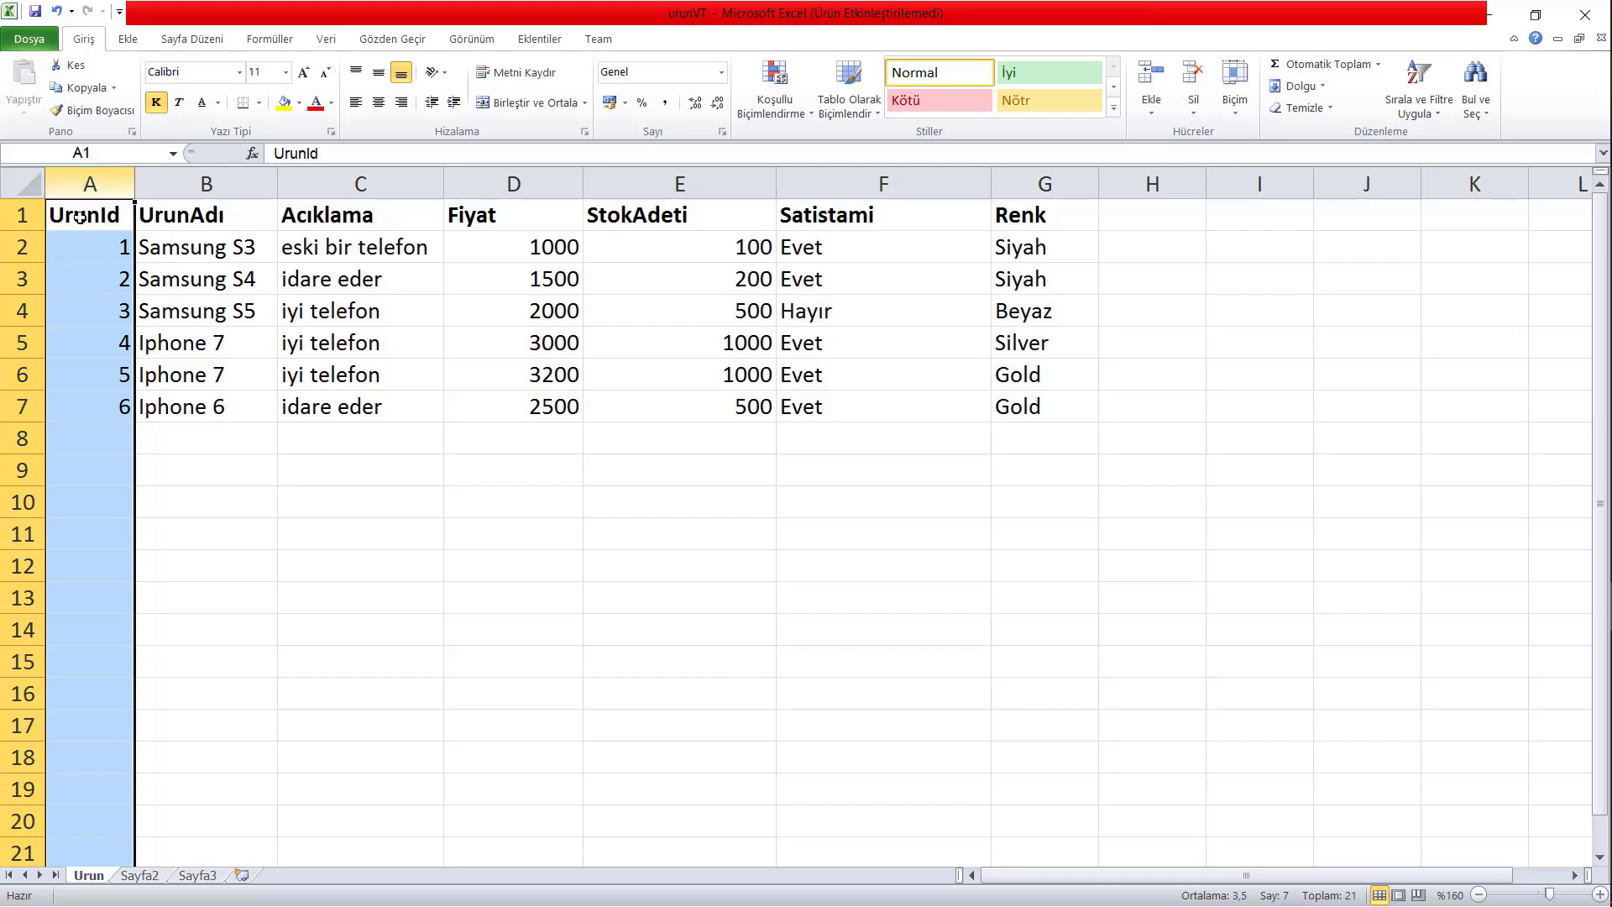
{"action": "left_click_drag", "start_coordinate": [94, 411], "coordinate": [92, 218]}
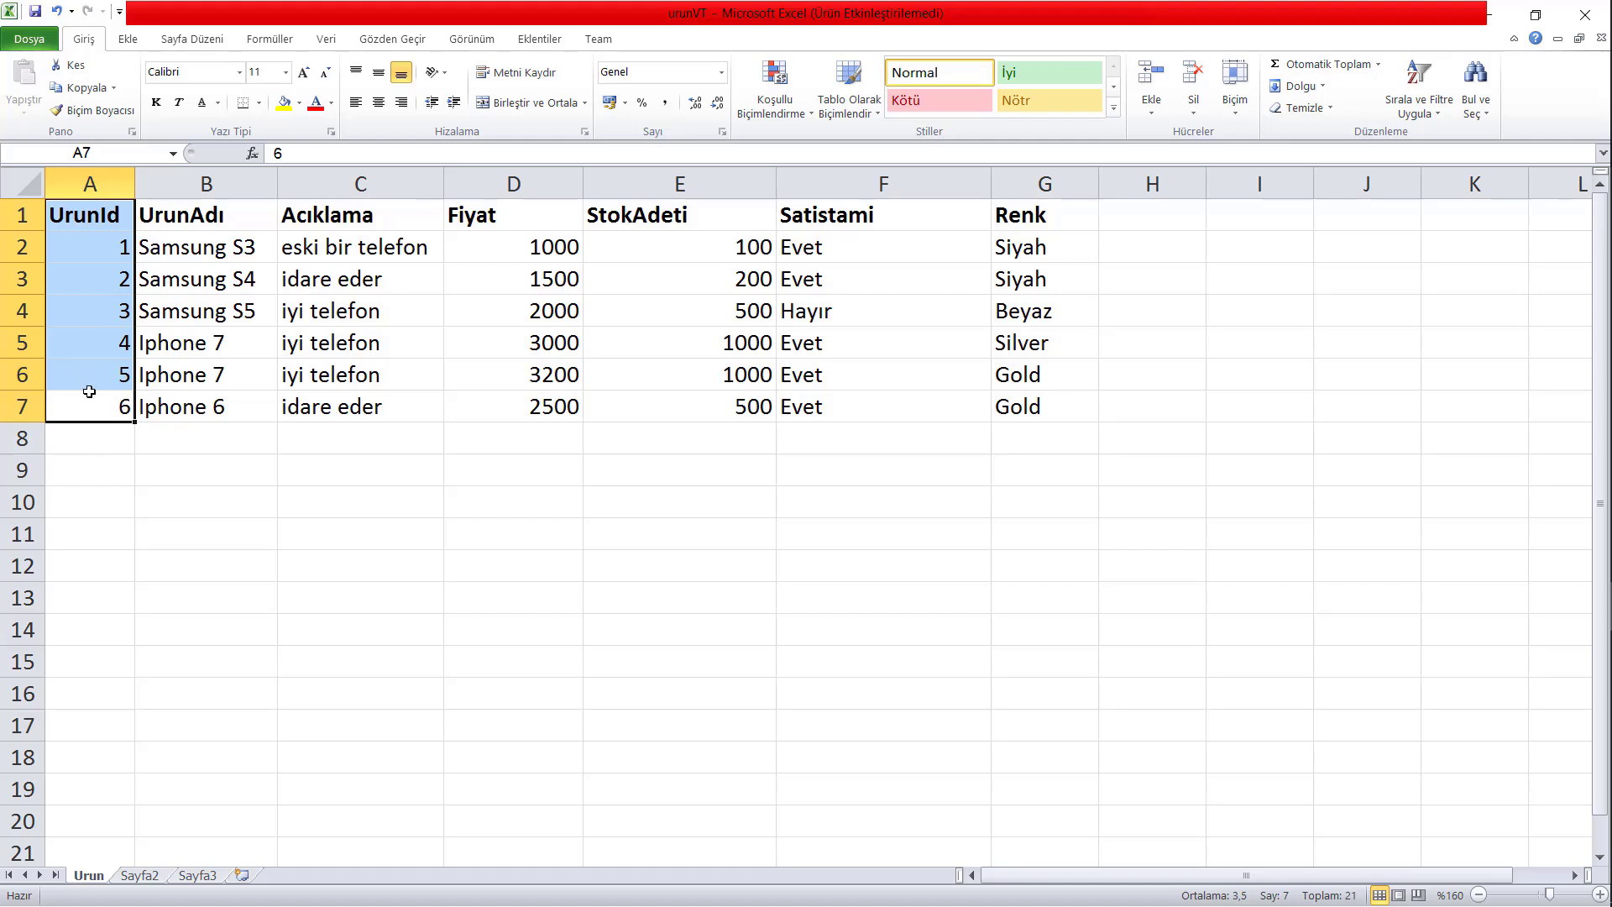
{"action": "left_click", "coordinate": [97, 185]}
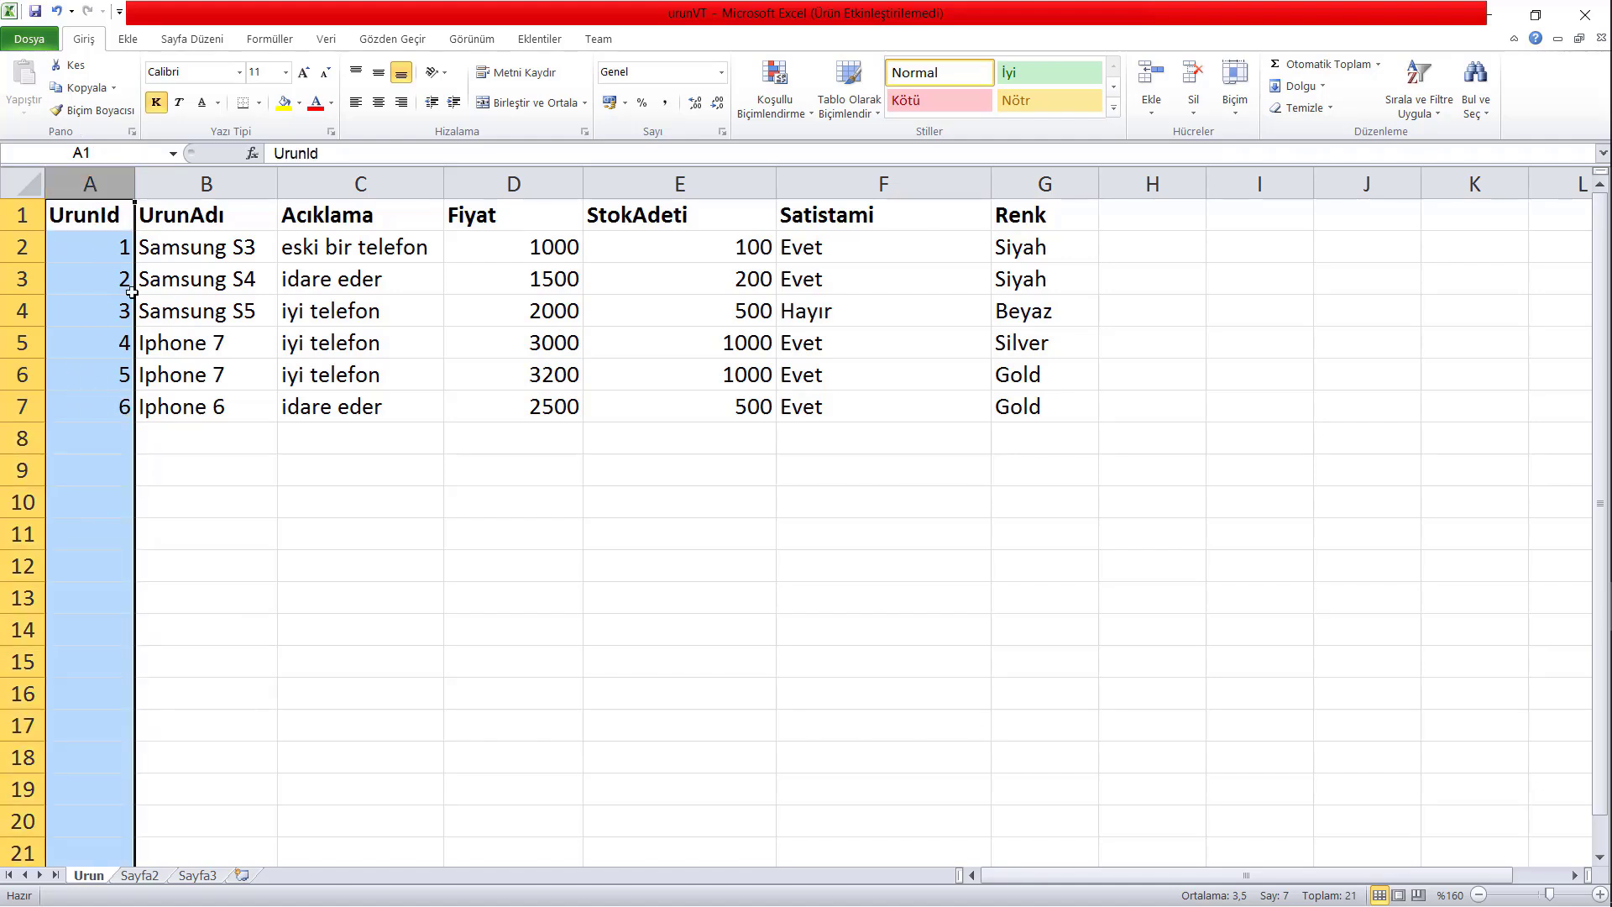
- Add the notes Birincil Anahtar in A8 and Primary Key in A9
{"action": "left_click", "coordinate": [106, 432]}
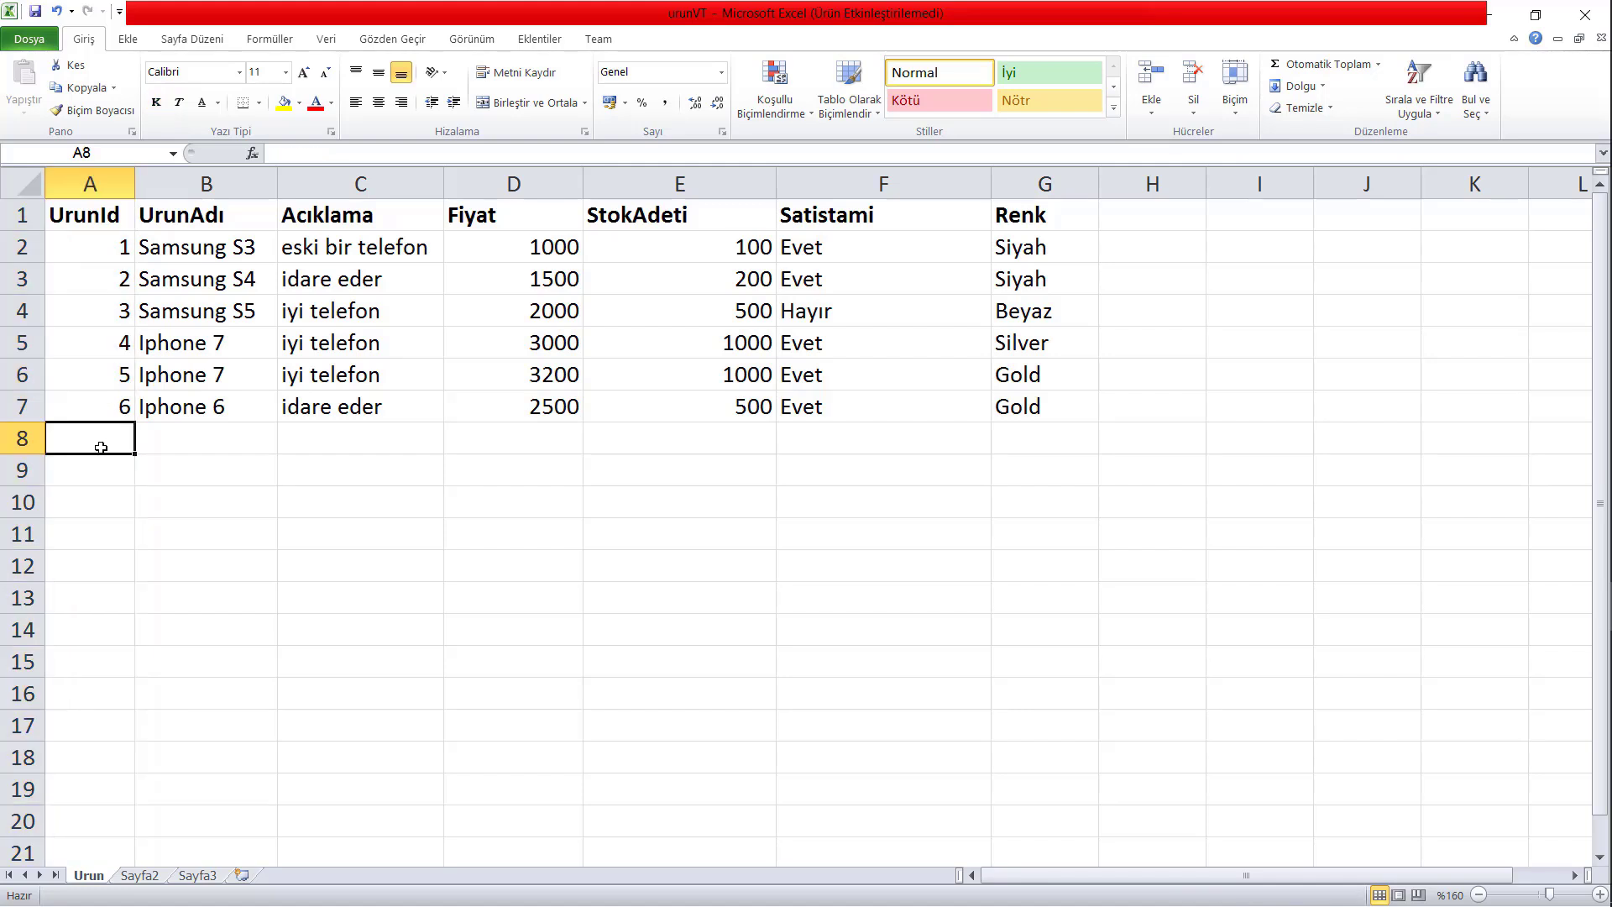
{"action": "type", "text": "Birincil "}
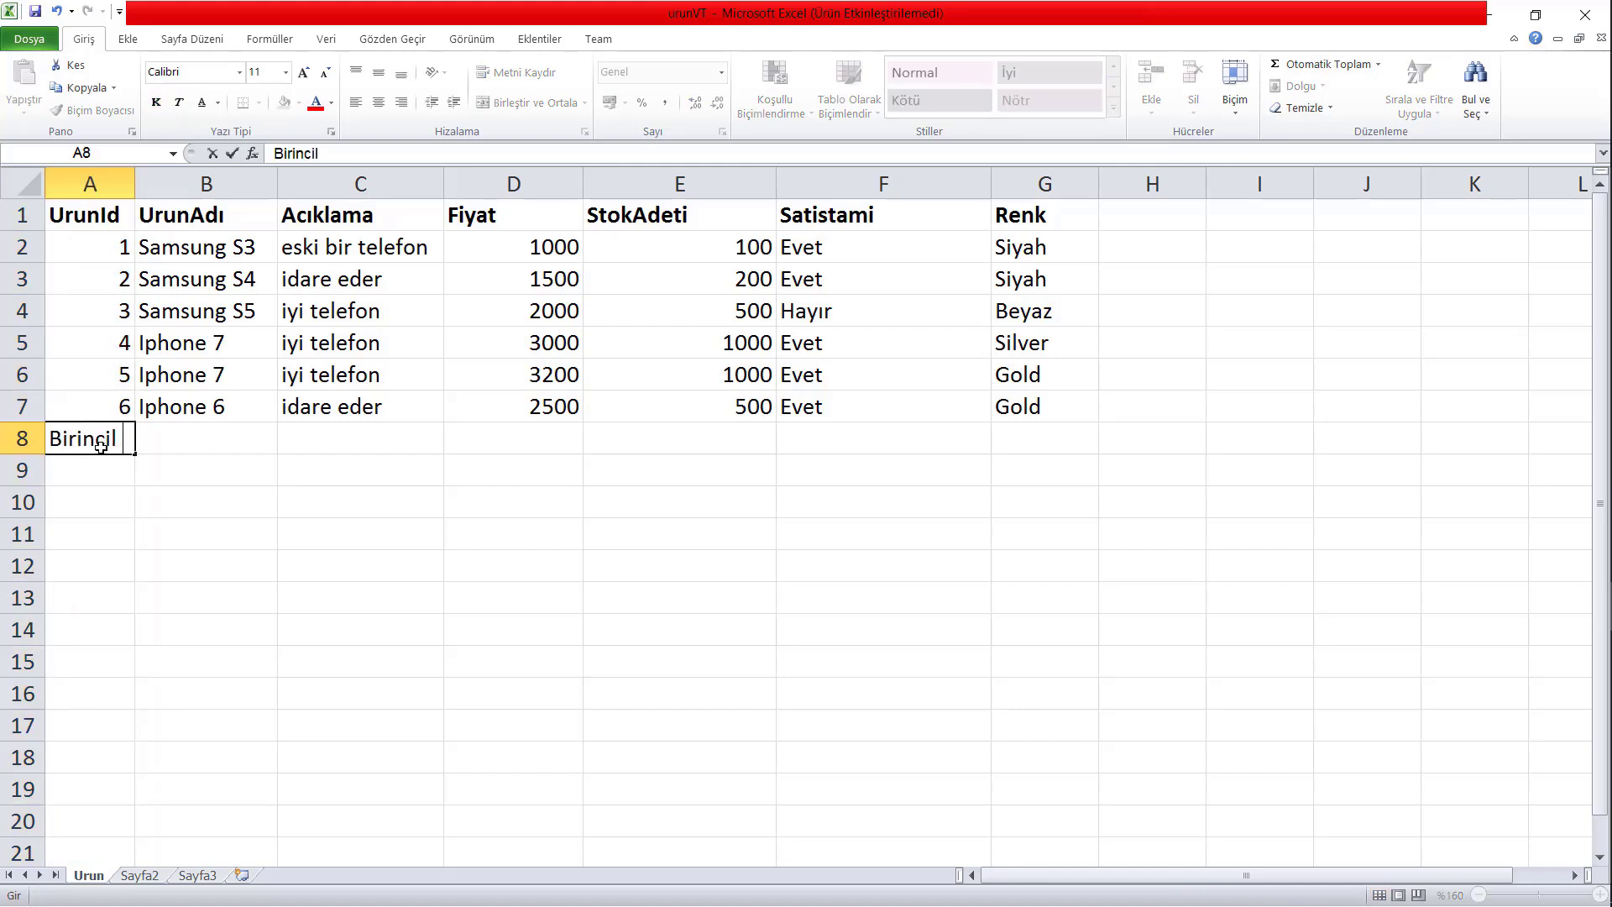
{"action": "type", "text": "Anahtar"}
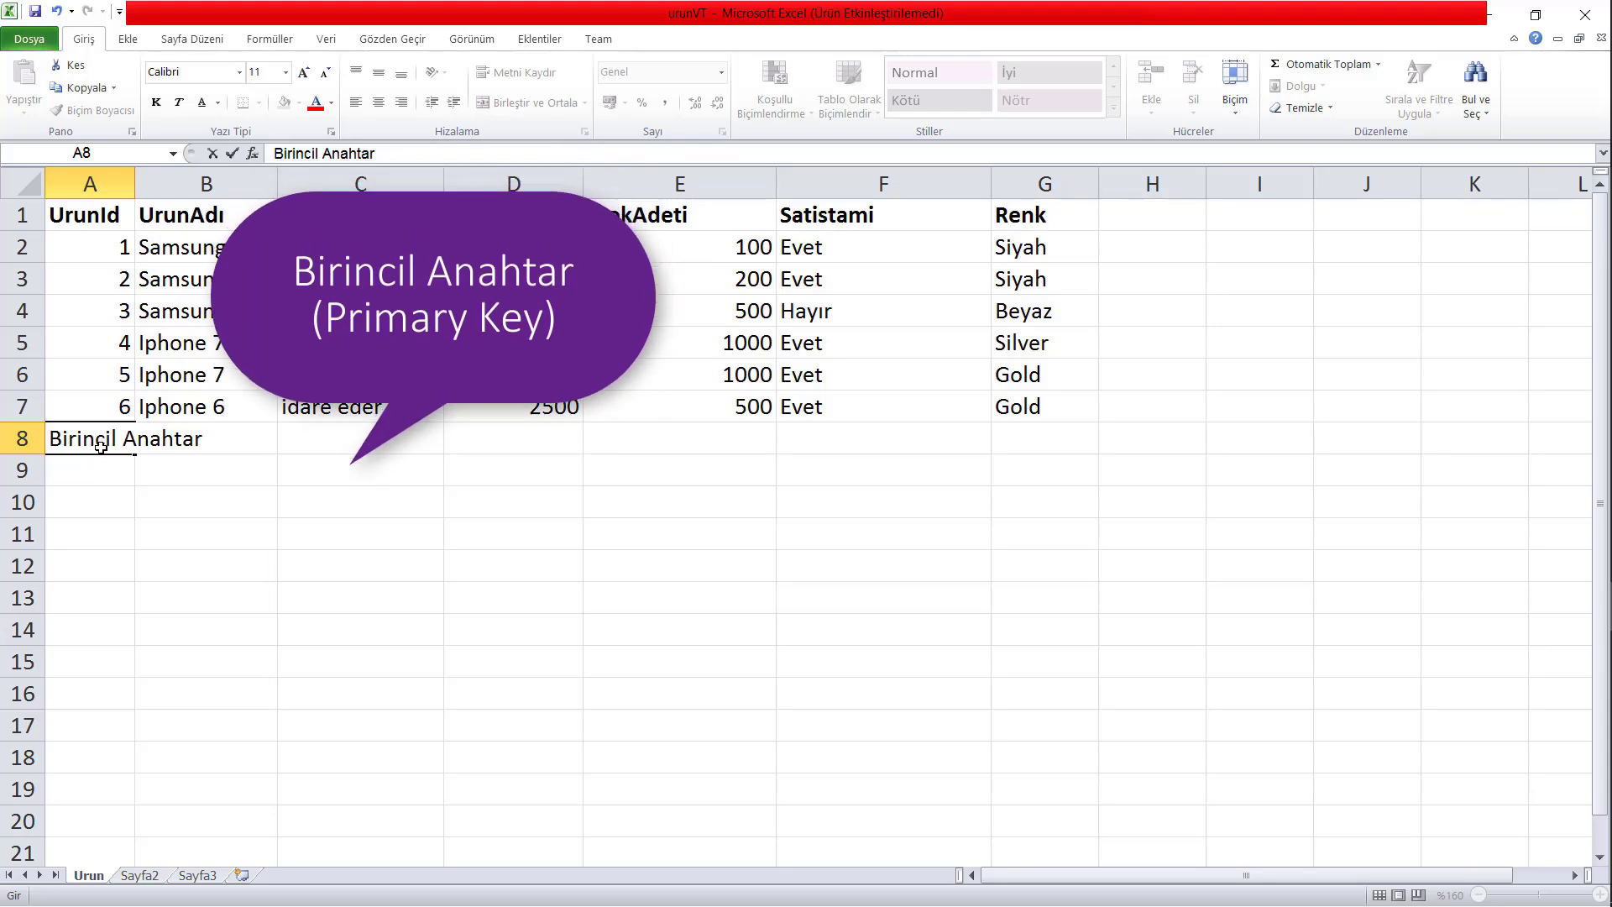
{"action": "key", "text": "Return"}
{"action": "type", "text": "Primart"}
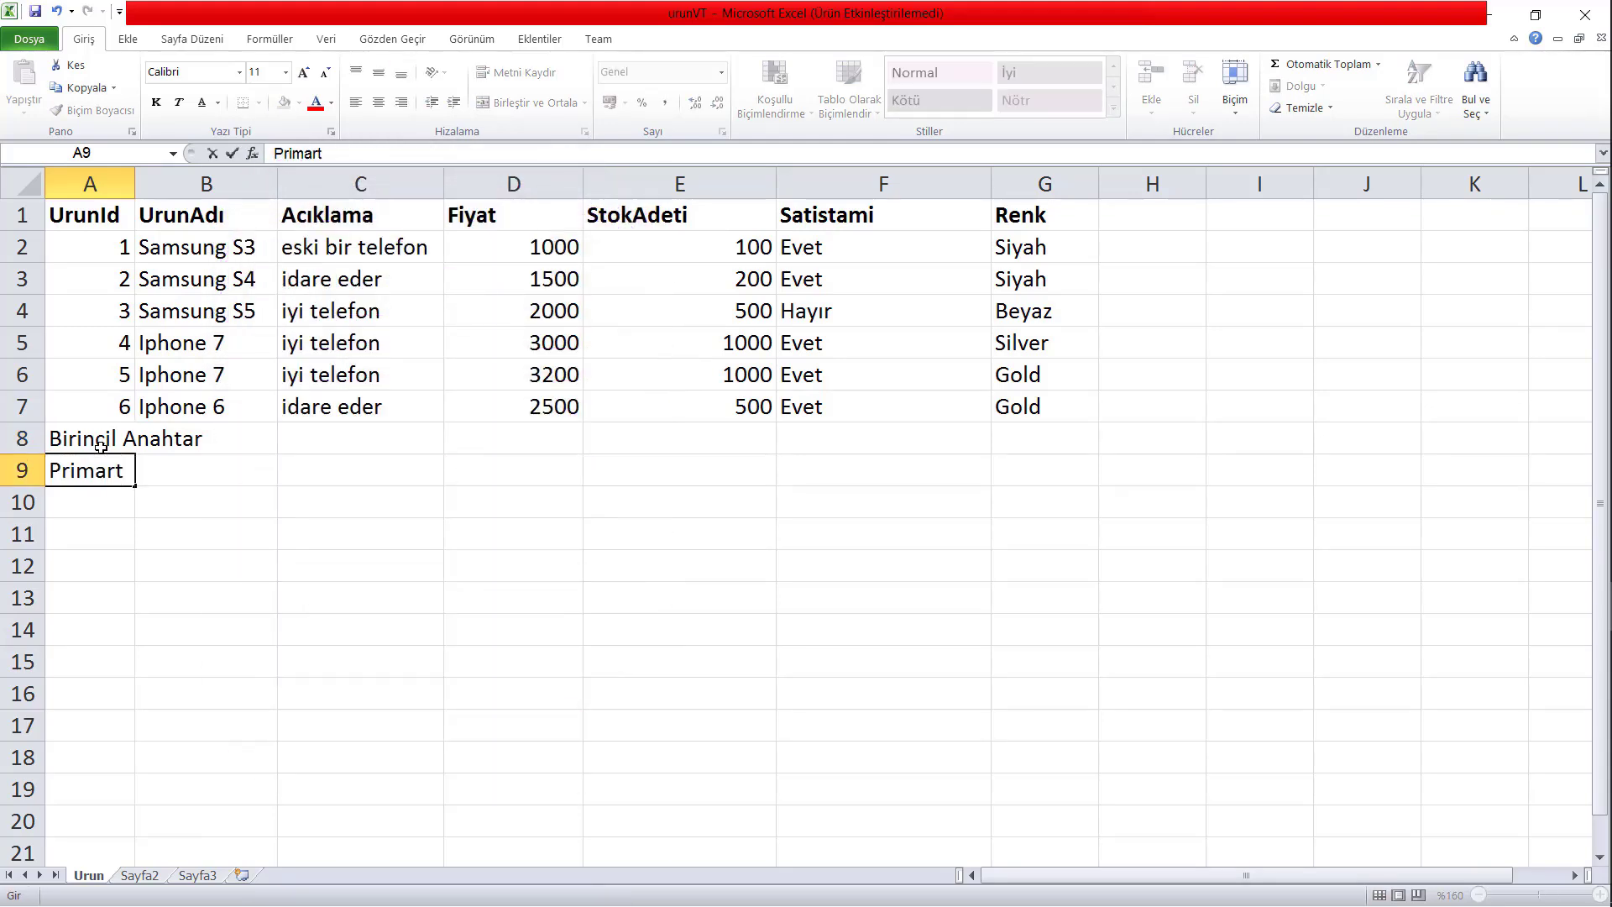
{"action": "key", "text": "BackSpace"}
{"action": "type", "text": "y Key"}
{"action": "left_click_drag", "start_coordinate": [25, 438], "coordinate": [161, 471]}
{"action": "left_click", "coordinate": [80, 438]}
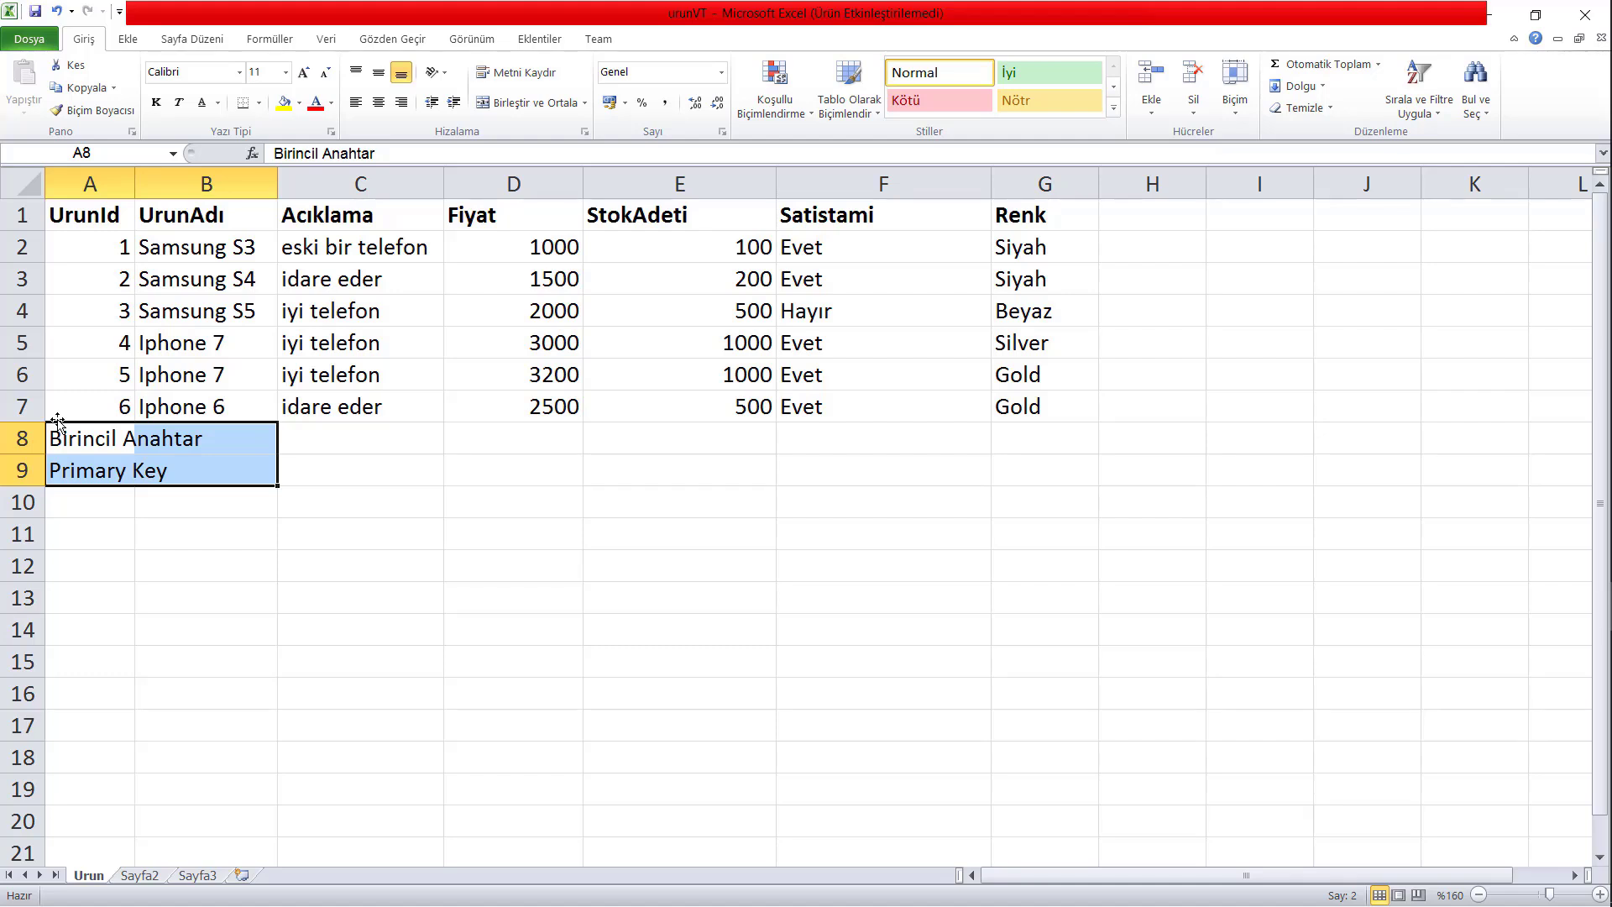
- Write in A10 that every table must have a primary key, or errors occur
{"action": "left_click", "coordinate": [106, 501]}
{"action": "type", "text": "He"}
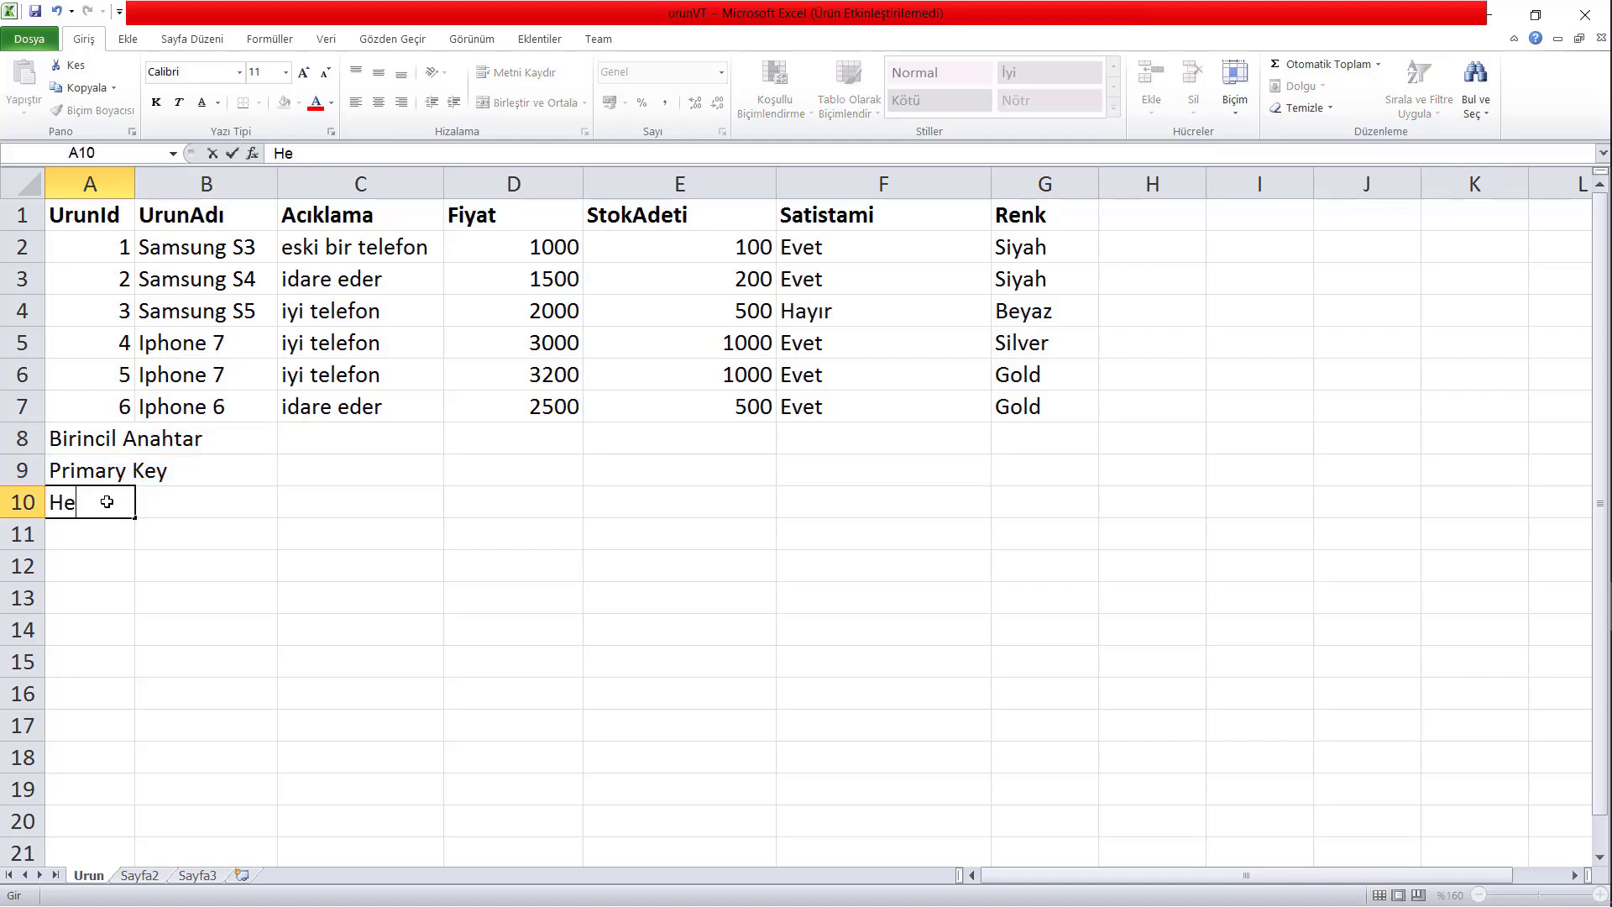
{"action": "type", "text": "r tablonun mu"}
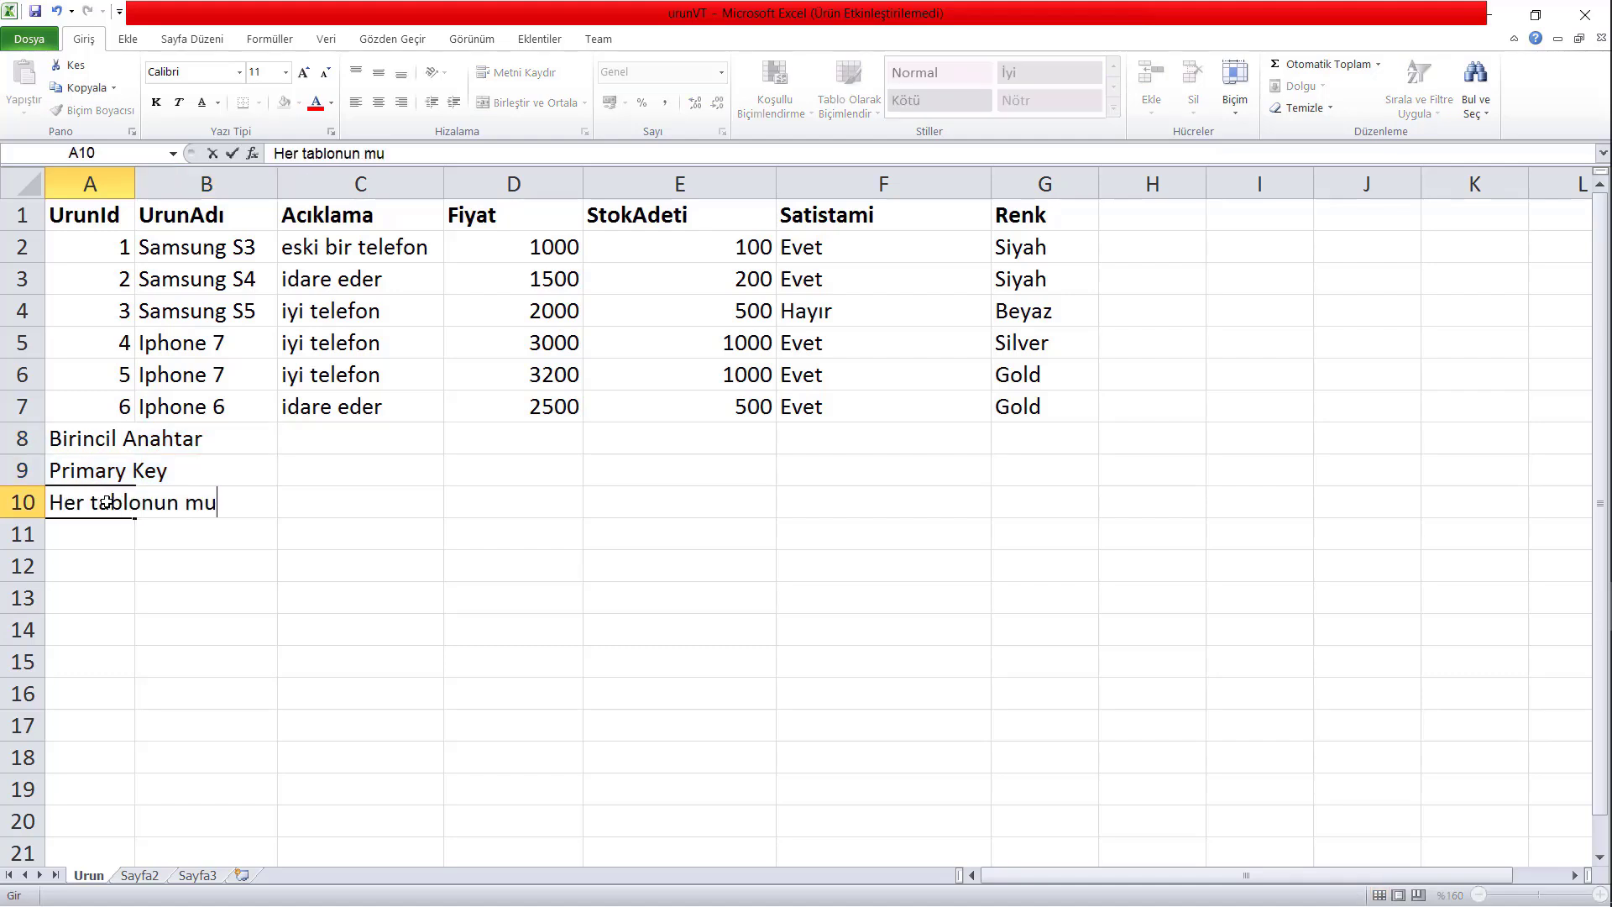
{"action": "type", "text": "tlaka bir b"}
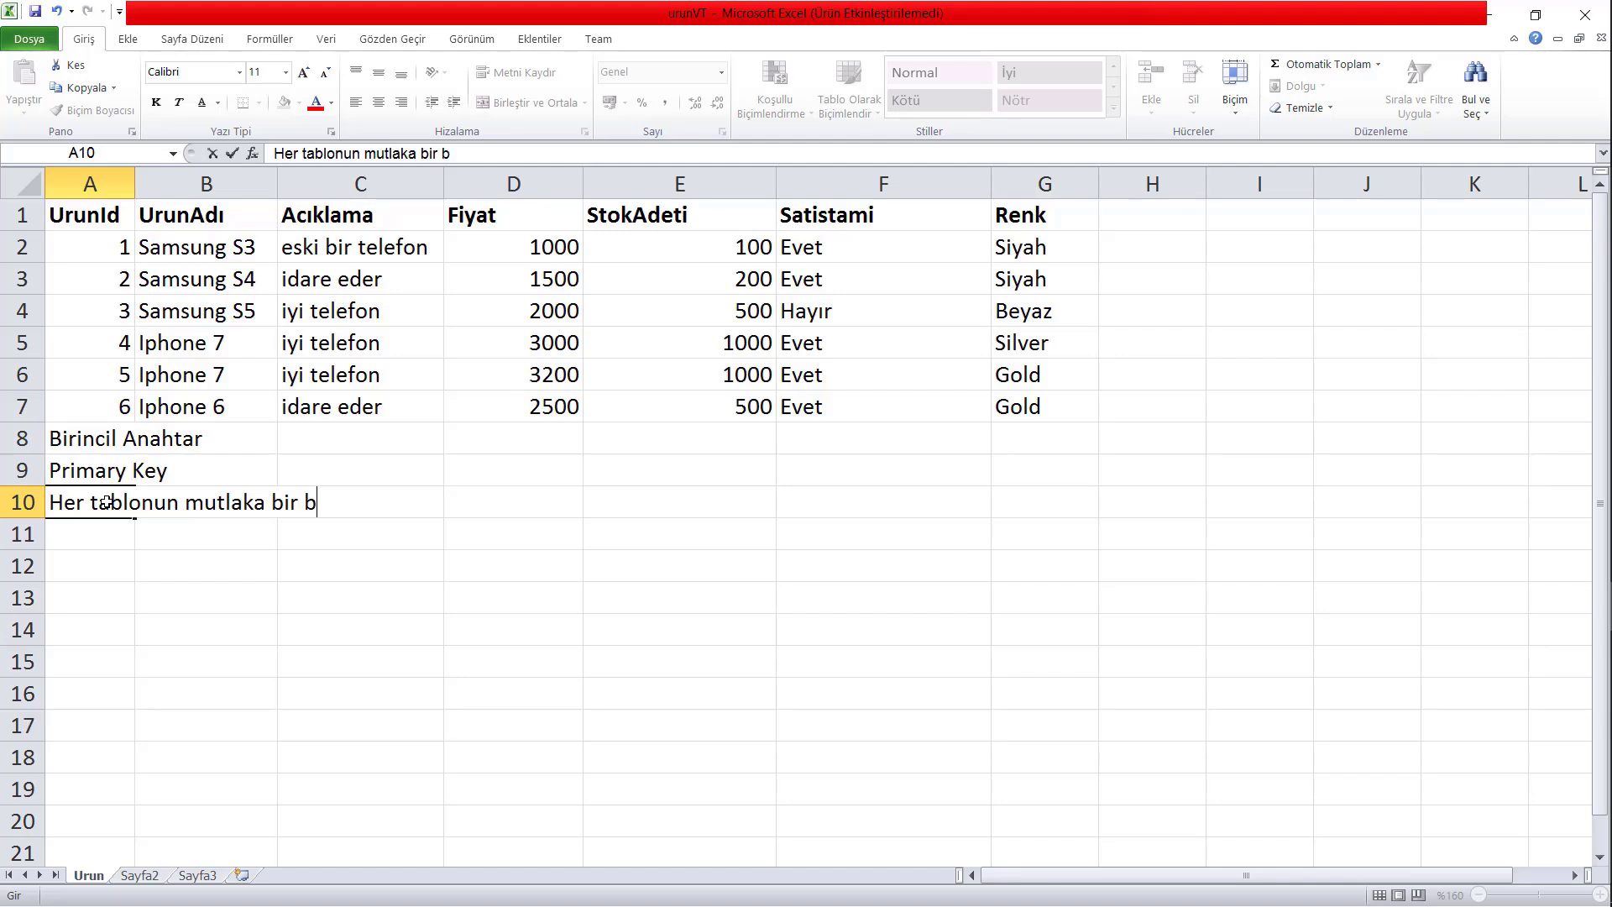
{"action": "type", "text": "irincil anahtar"}
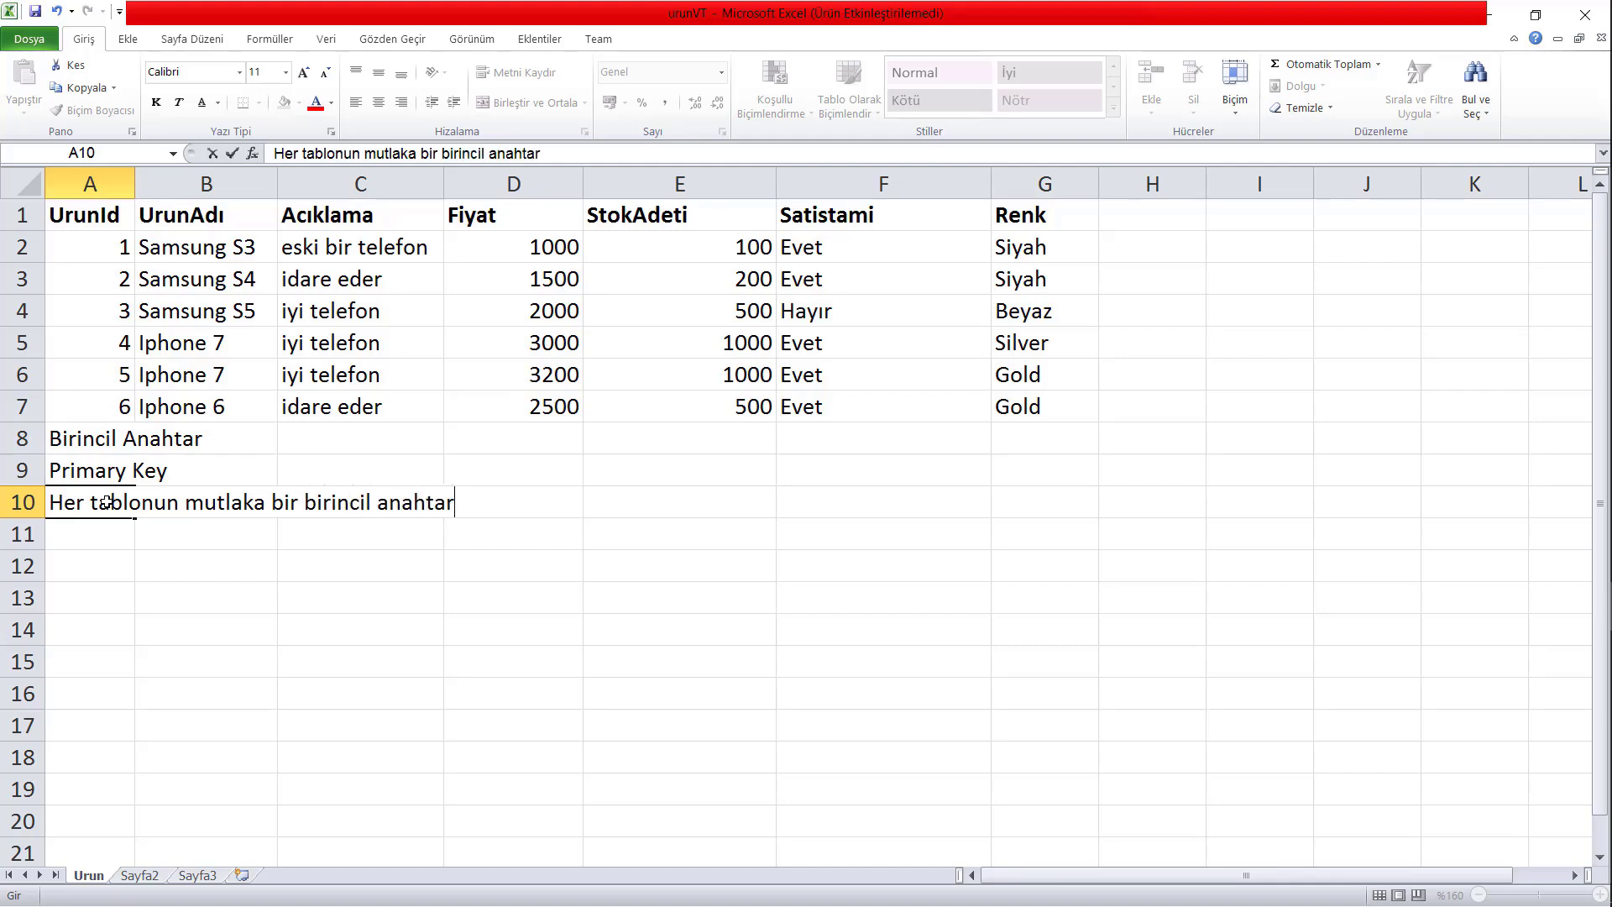
{"action": "type", "text": "ı olmalıdır"}
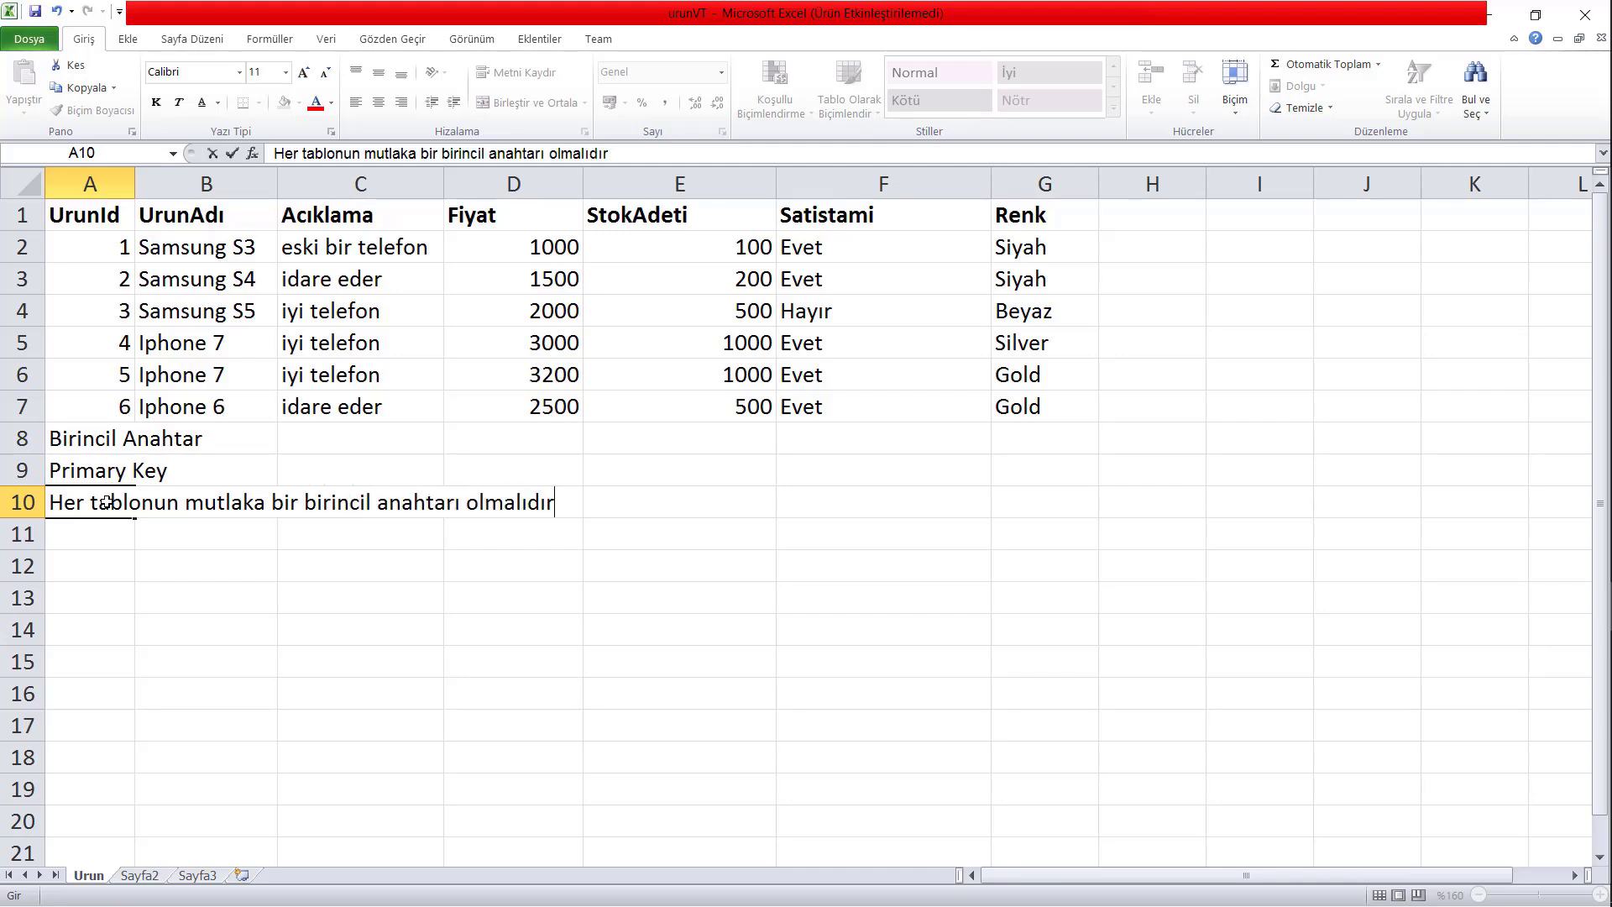
{"action": "type", "text": ".Yoksa hata alırsınız.ç"}
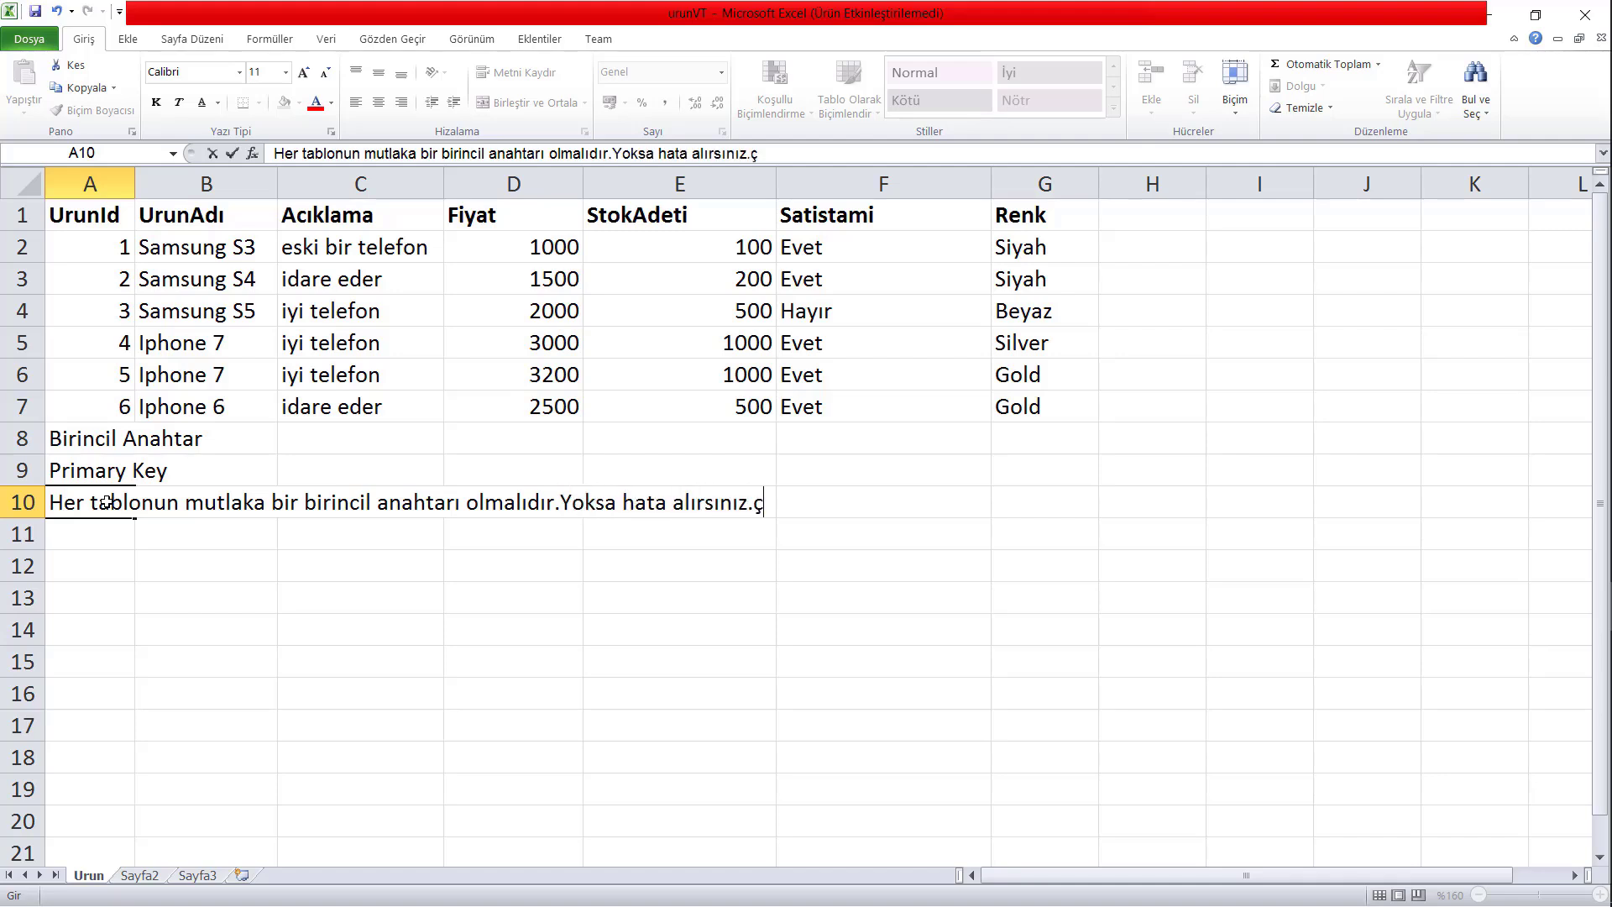
{"action": "key", "text": "BackSpace"}
{"action": "left_click_drag", "start_coordinate": [110, 207], "coordinate": [104, 407]}
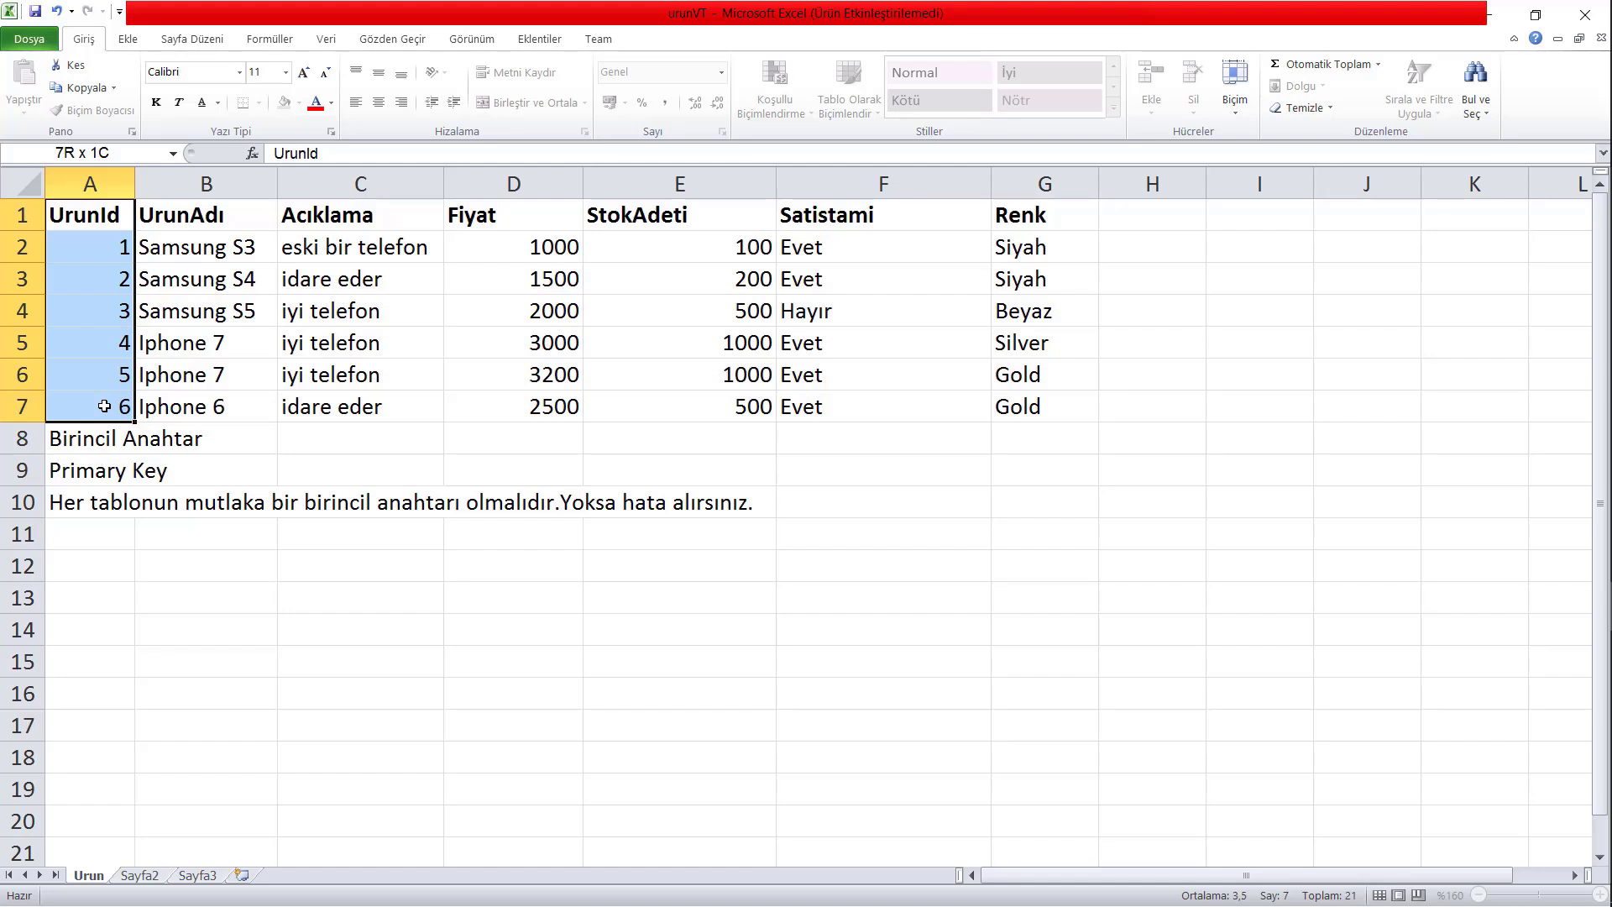
{"action": "left_click_drag", "start_coordinate": [104, 406], "coordinate": [106, 249]}
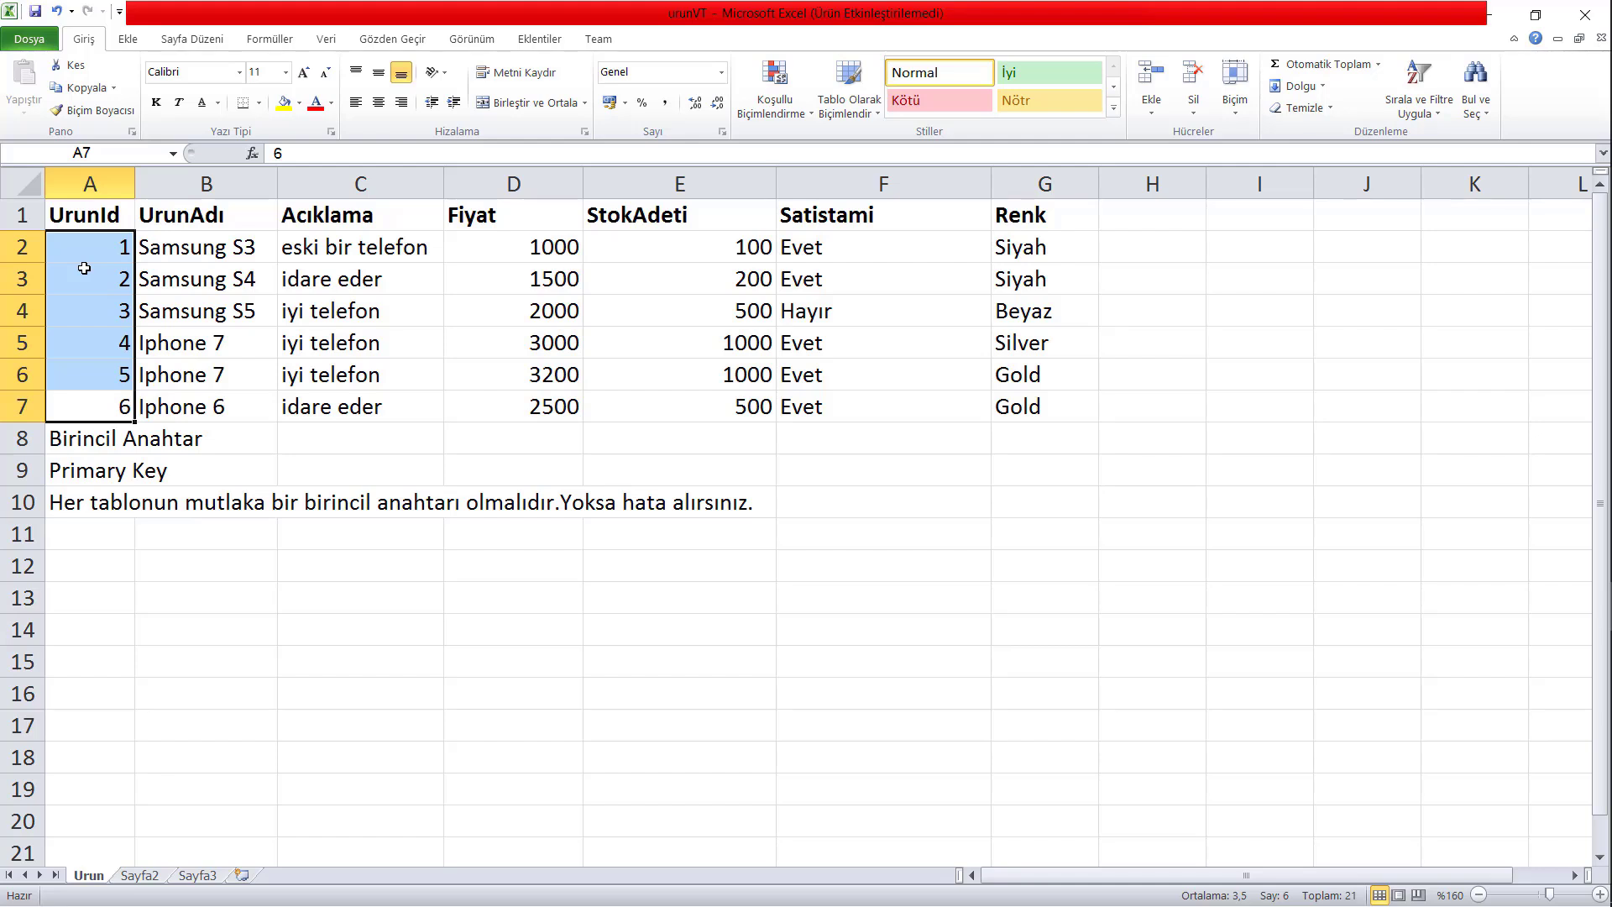
- List MSSQL, MYSQL and Oracle in A11:A13
{"action": "left_click", "coordinate": [92, 539]}
{"action": "type", "text": "MSSQL"}
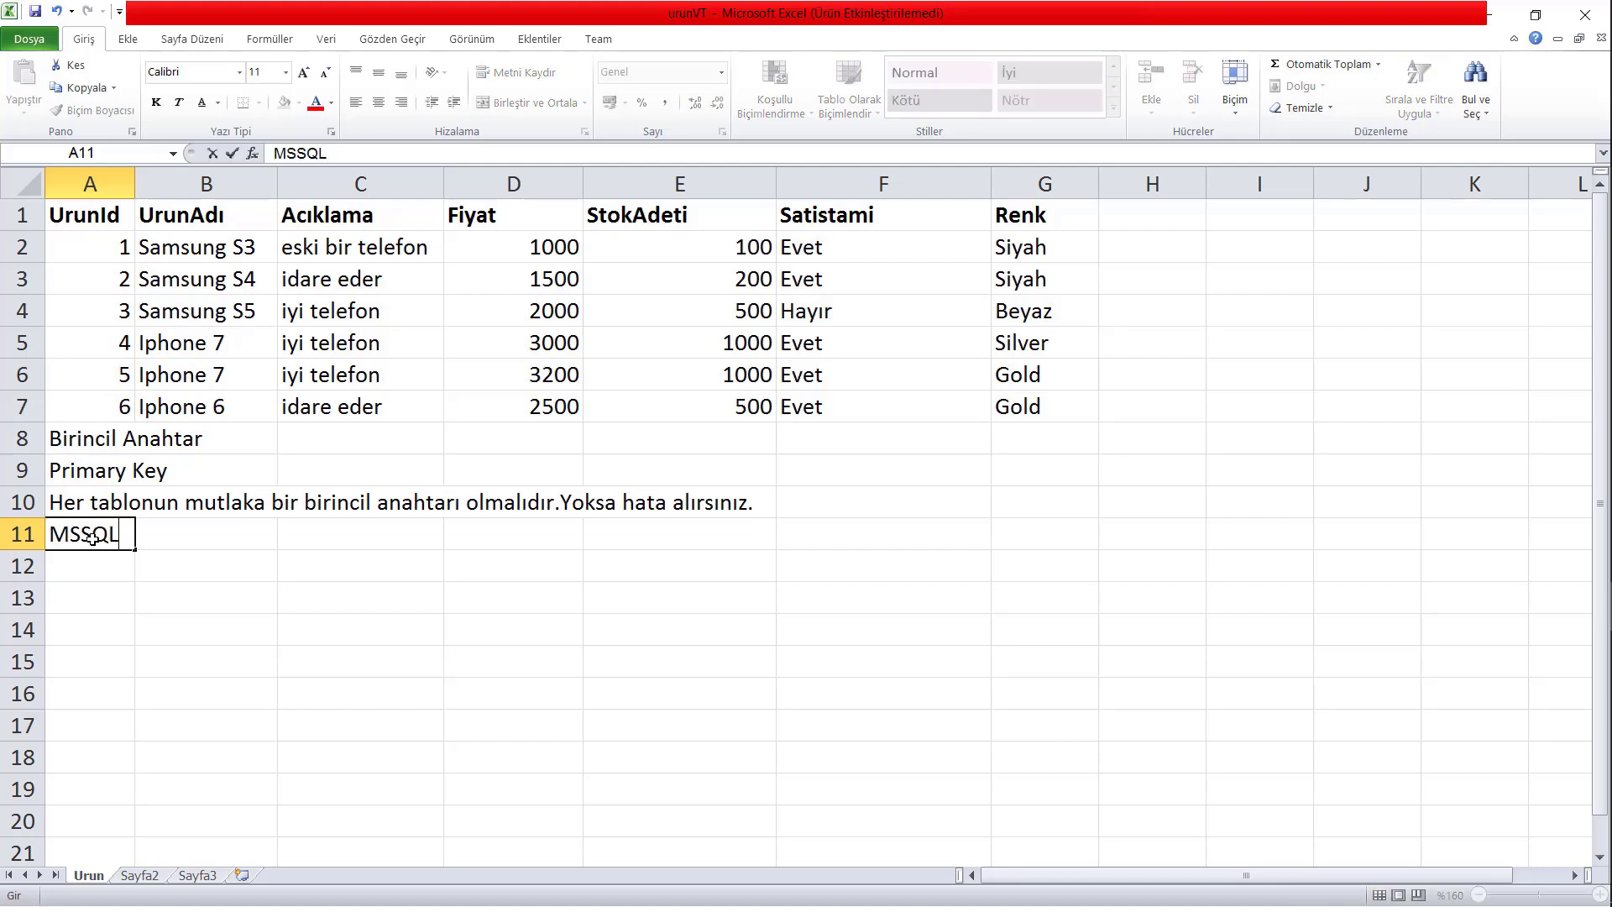
{"action": "key", "text": "Return"}
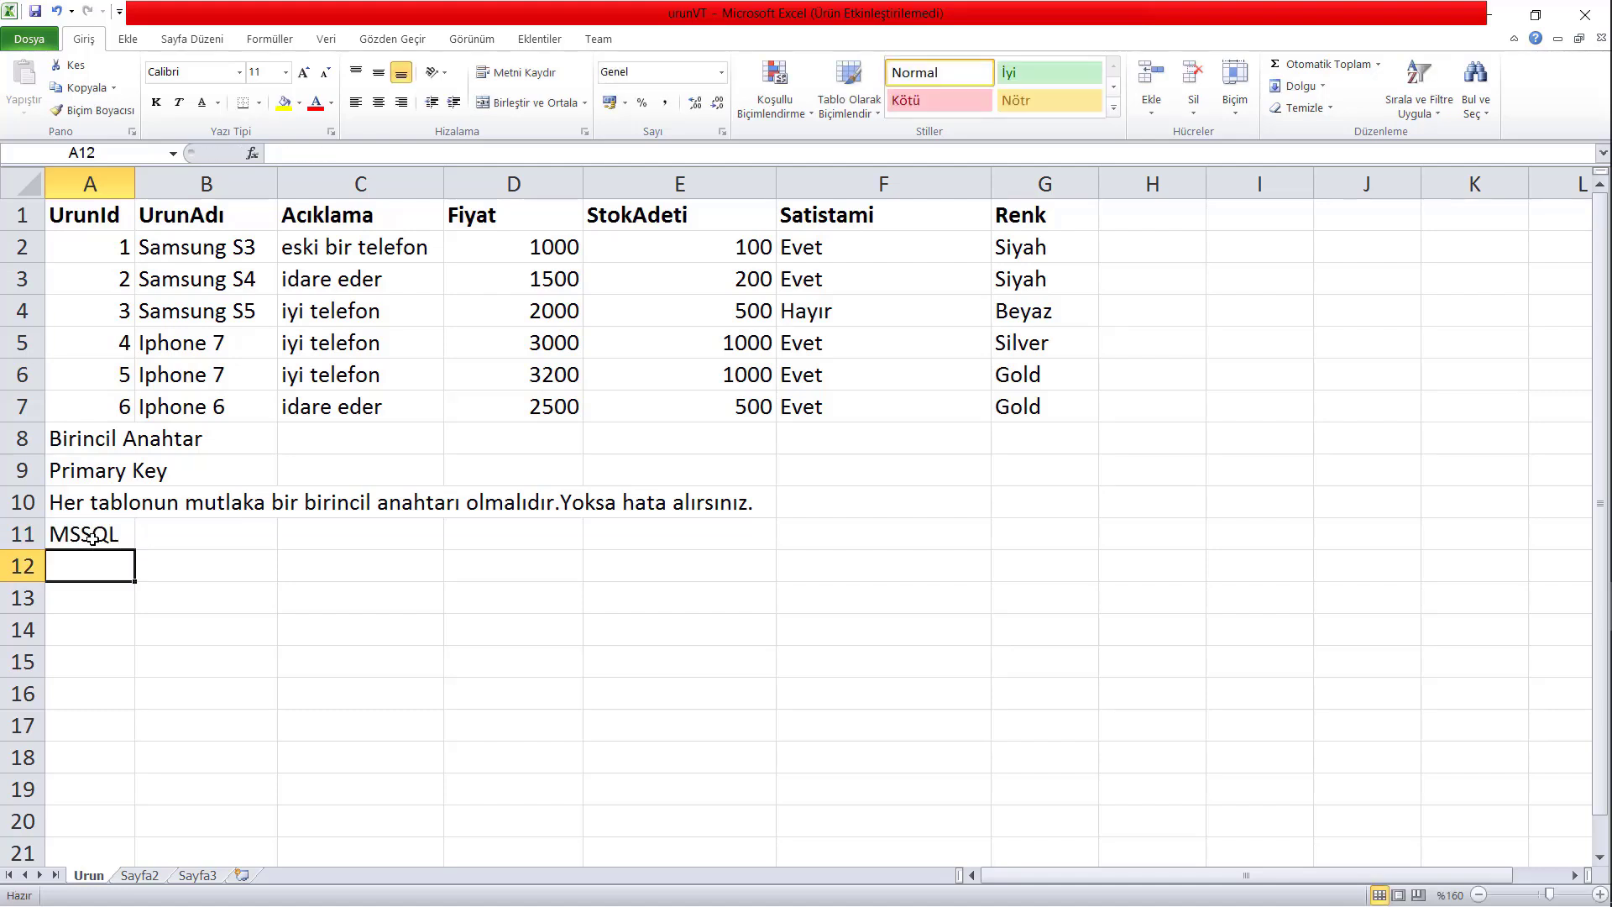
{"action": "type", "text": "MYSQL"}
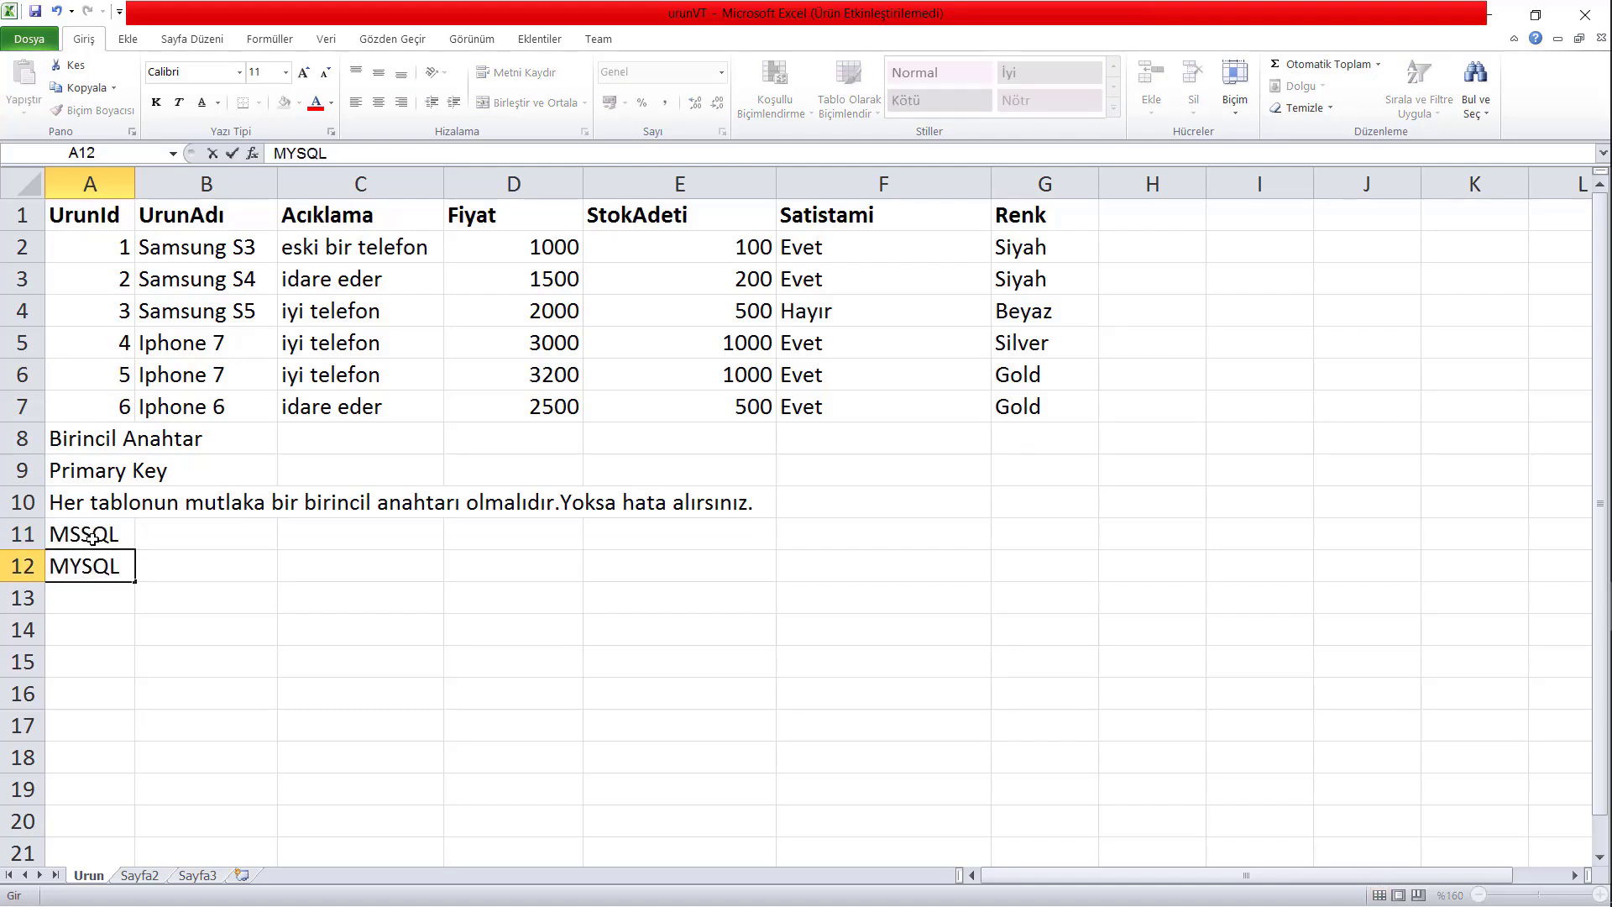
{"action": "key", "text": "Return"}
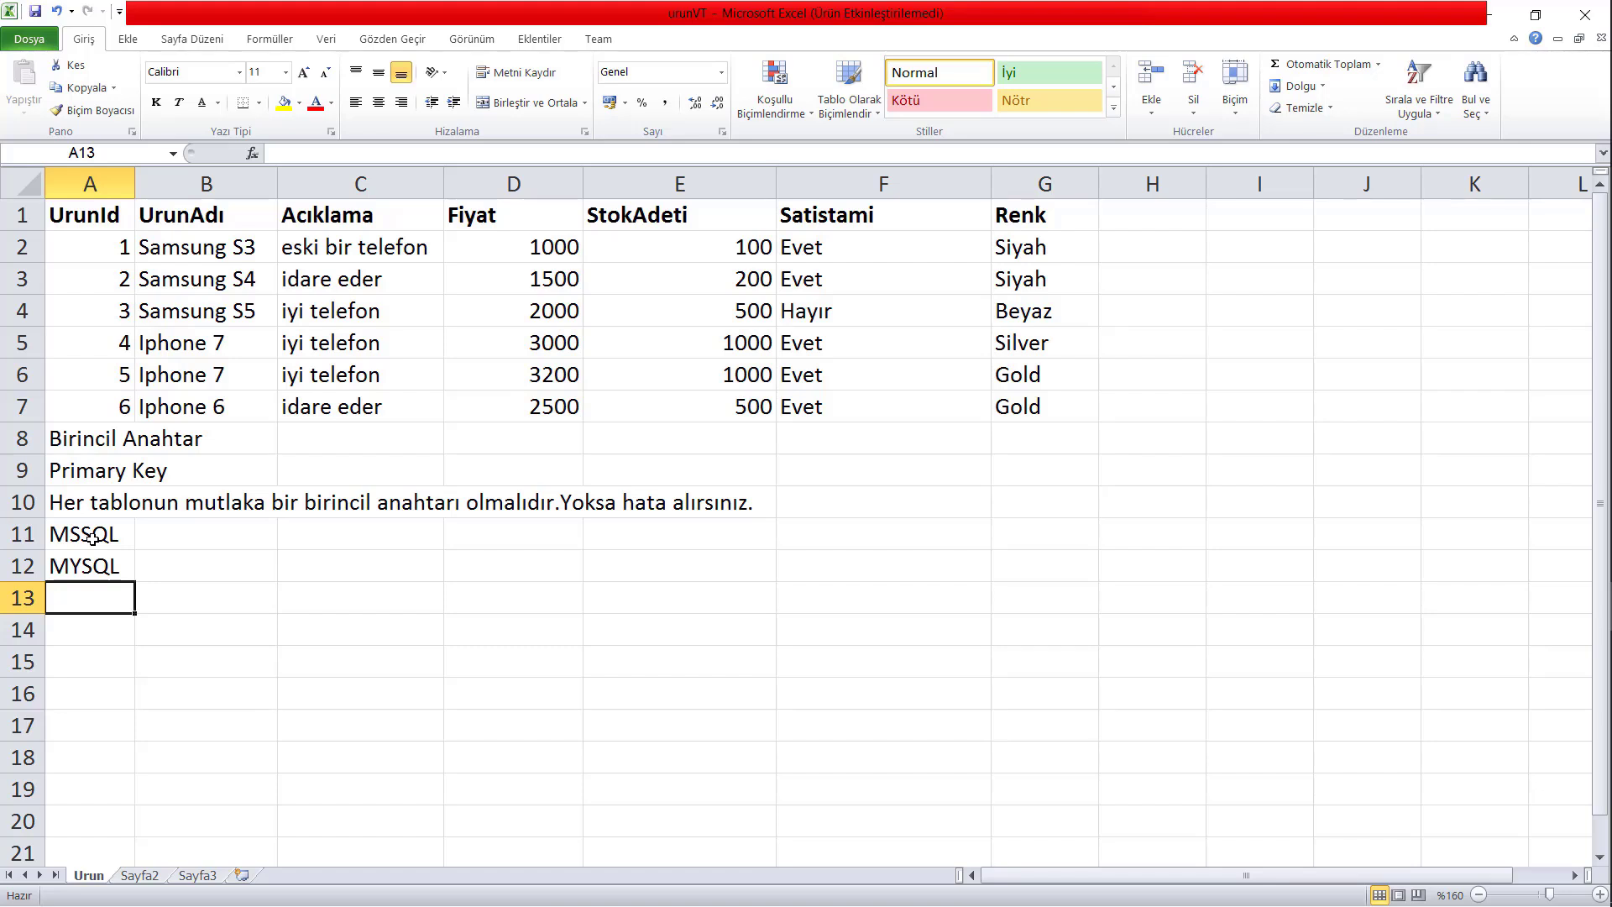
{"action": "type", "text": "Oracle"}
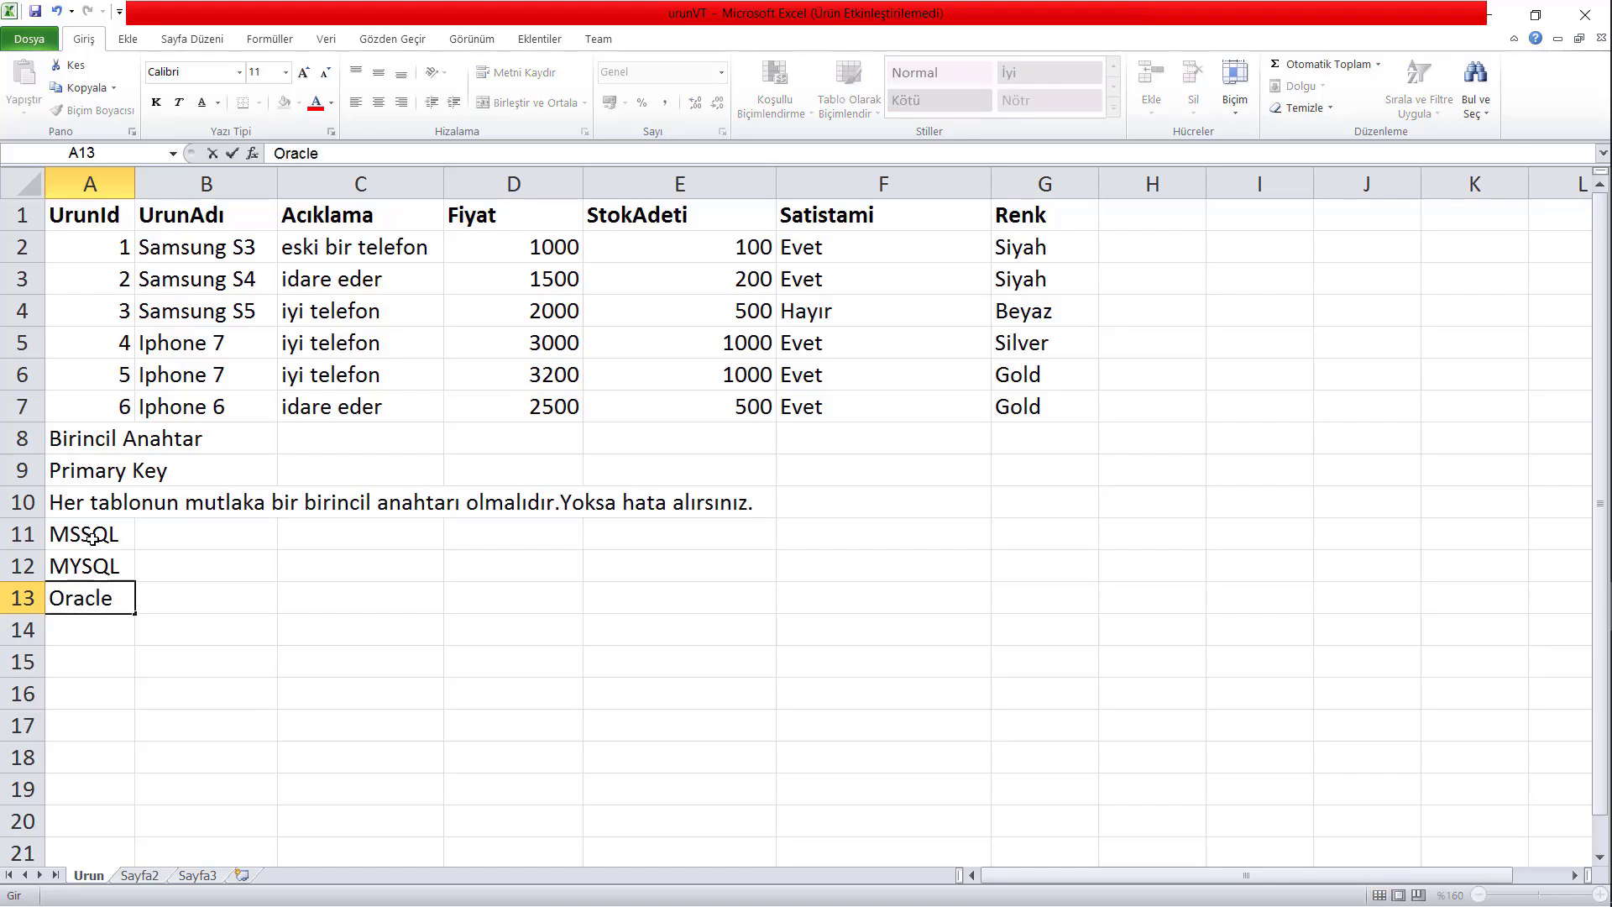
{"action": "key", "text": "Return"}
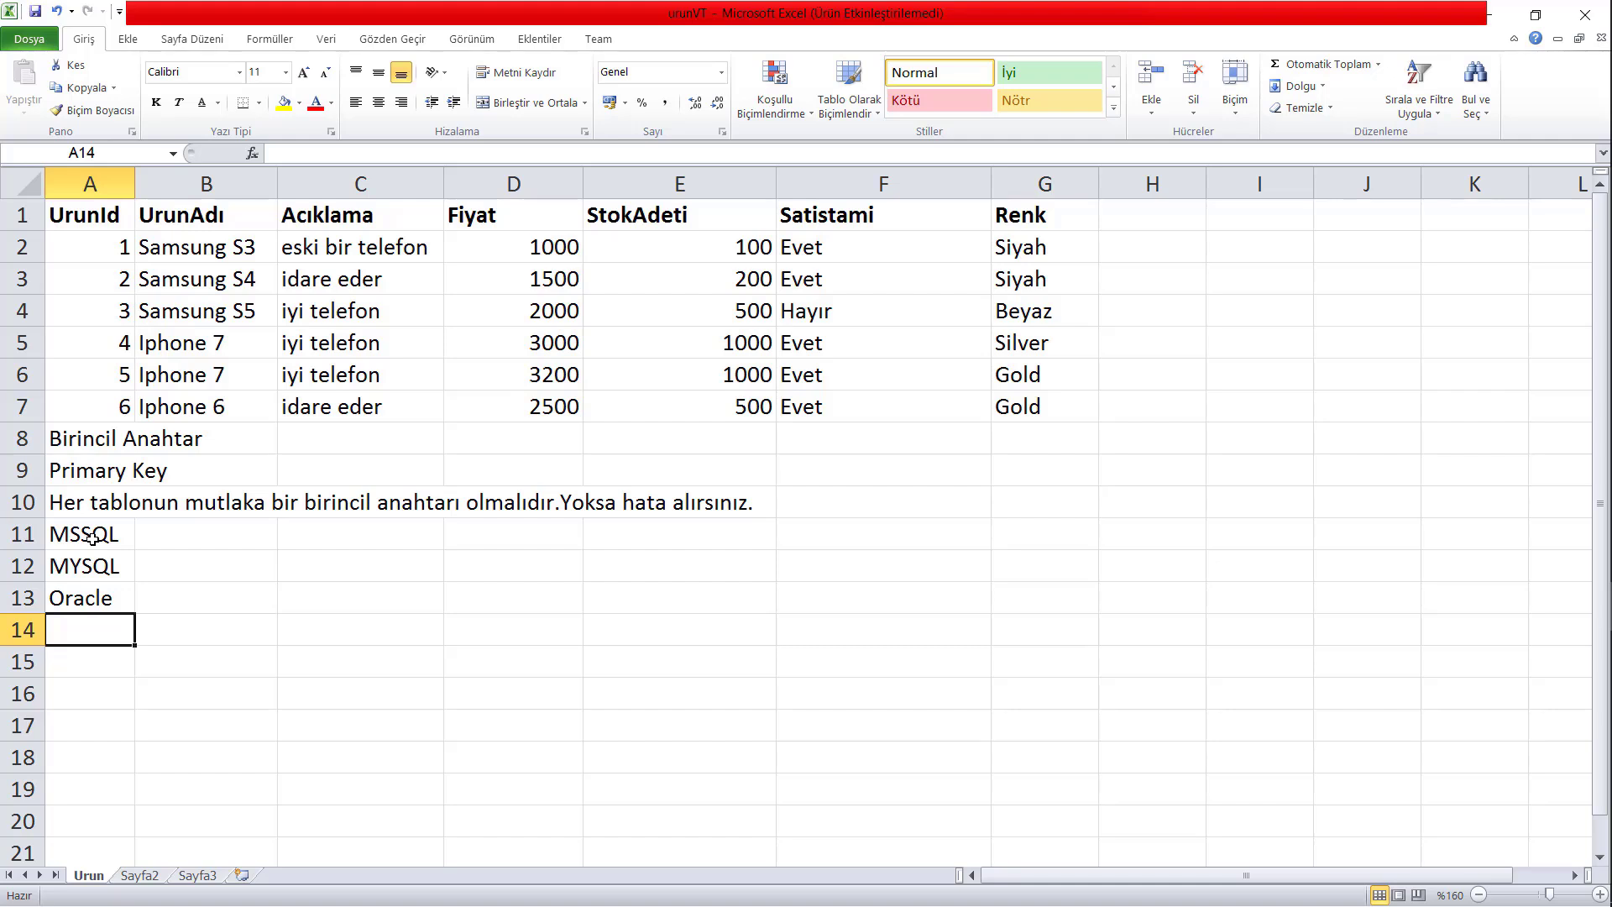
- Fill the MSSQL cell in A11 with yellow
{"action": "left_click", "coordinate": [92, 538]}
{"action": "key", "text": "shift+space"}
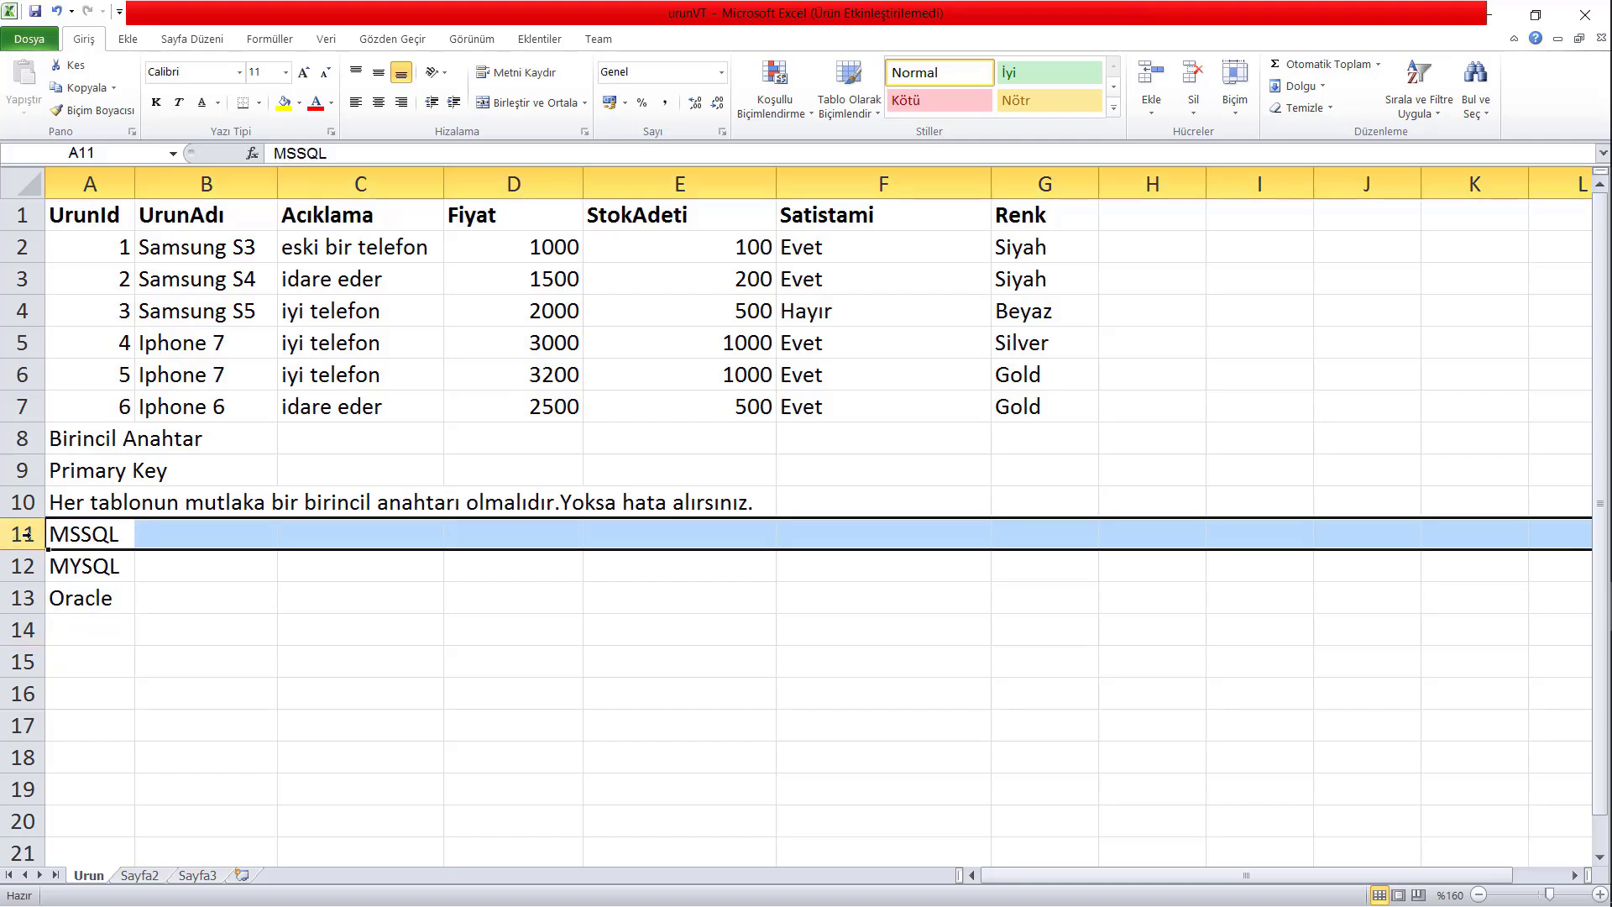
{"action": "left_click", "coordinate": [85, 531]}
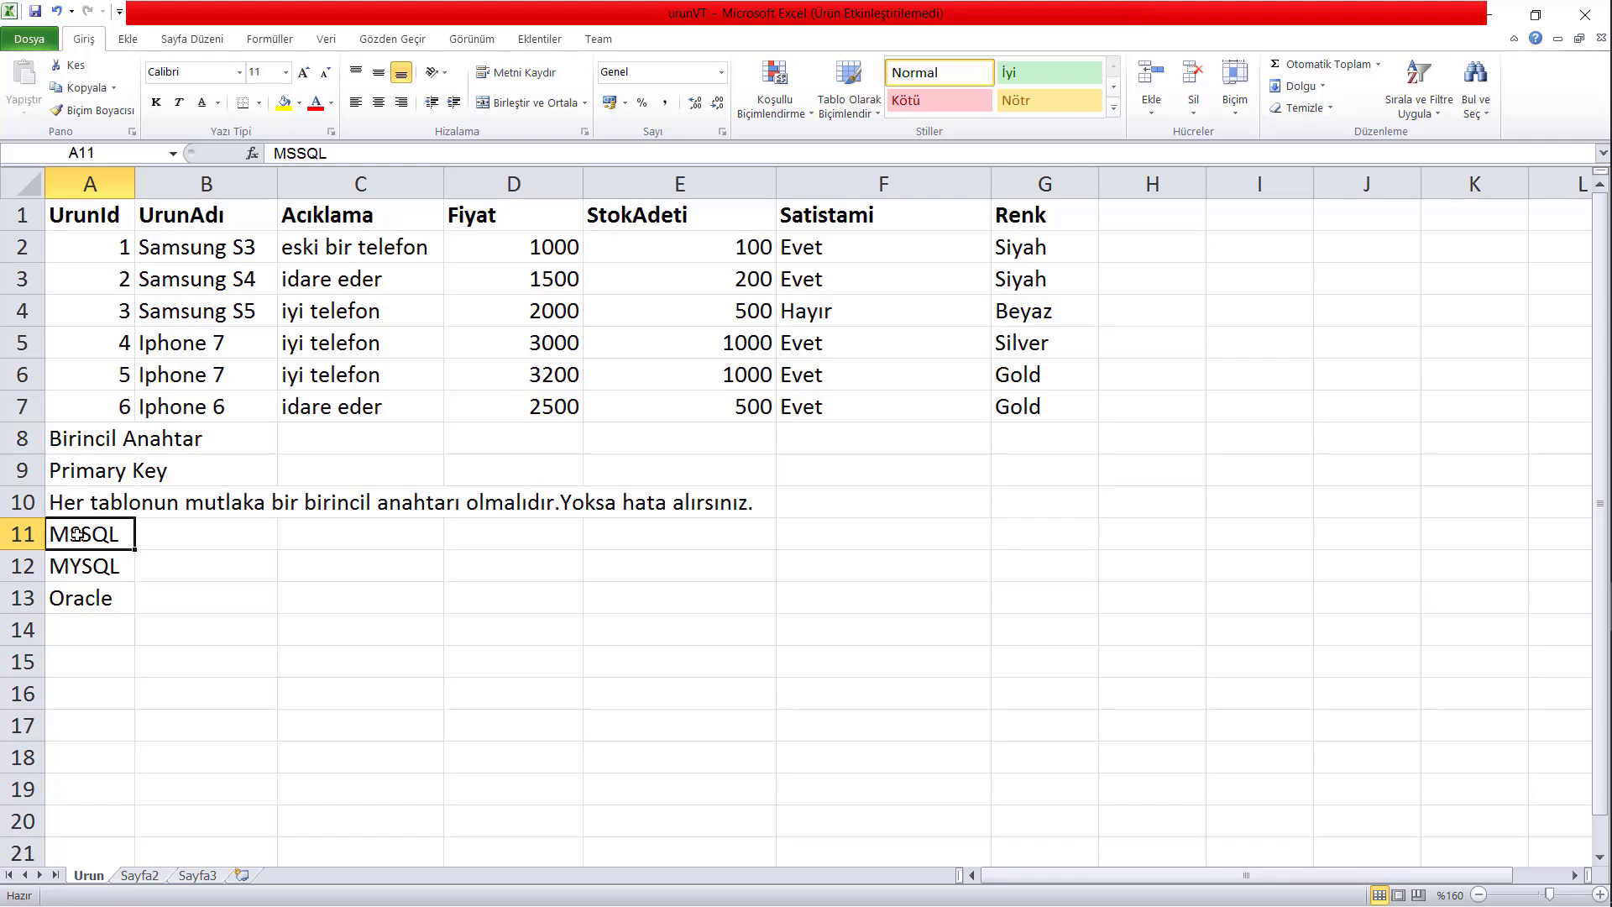
{"action": "left_click", "coordinate": [284, 103]}
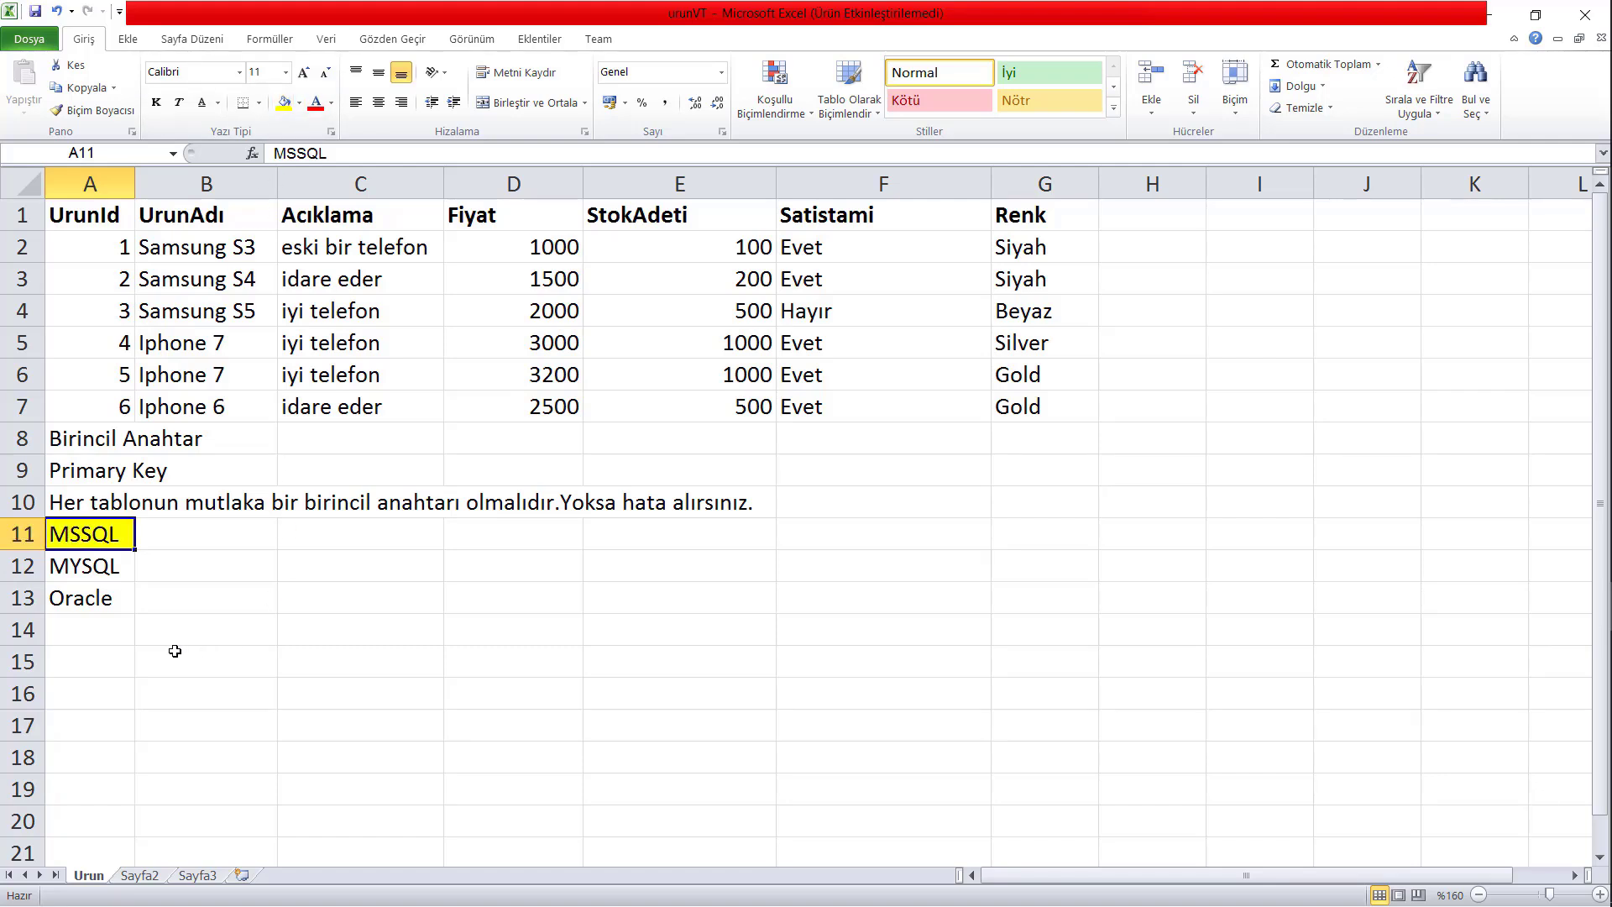
- Move the active cell down one row and right one column
{"action": "key", "text": "Down"}
{"action": "key", "text": "Right"}
{"action": "key", "text": "Right"}
{"action": "key", "text": "Right"}
{"action": "key", "text": "Right"}
{"action": "key", "text": "Right"}
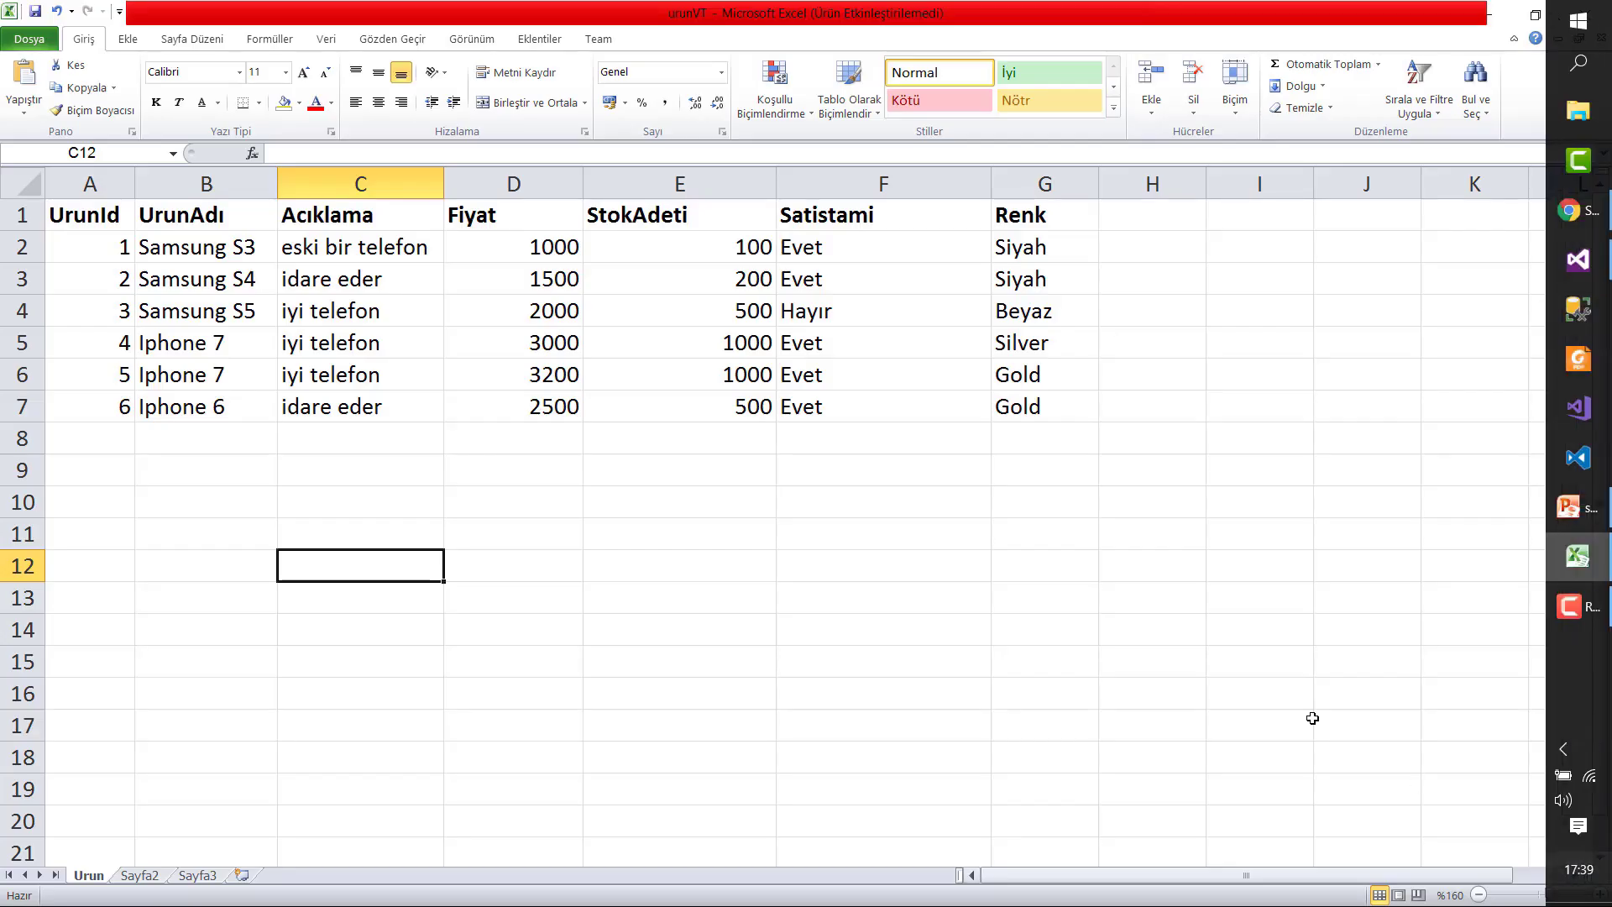
{"action": "left_click_drag", "start_coordinate": [98, 248], "coordinate": [1003, 408]}
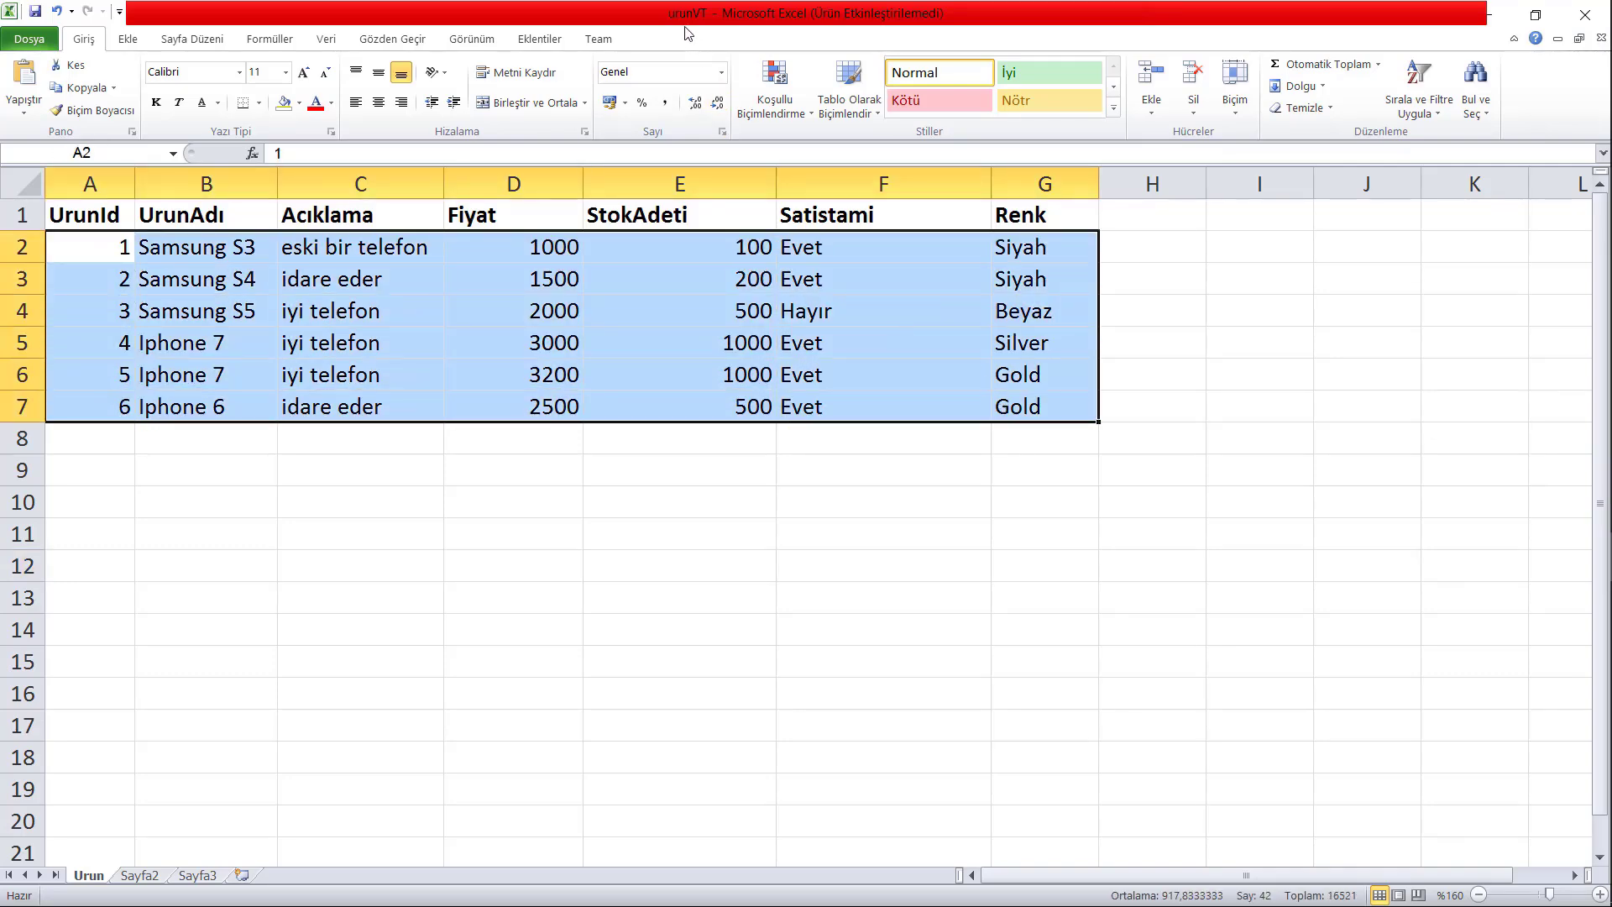
{"action": "left_click_drag", "start_coordinate": [719, 23], "coordinate": [722, 1]}
{"action": "left_click_drag", "start_coordinate": [104, 254], "coordinate": [95, 416]}
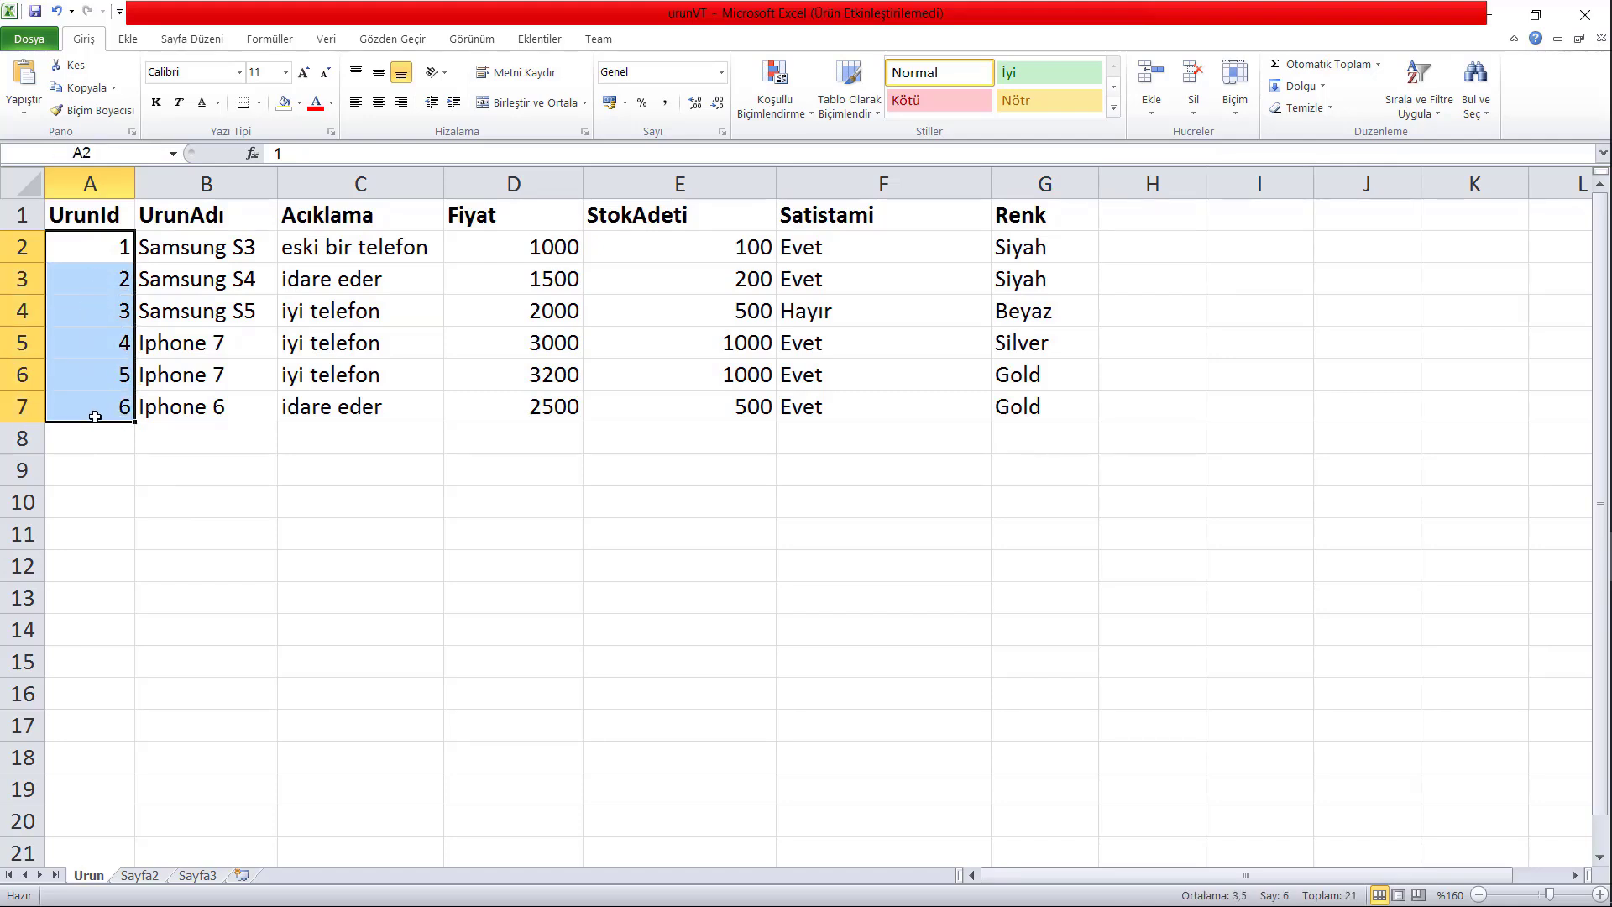
{"action": "left_click", "coordinate": [90, 183]}
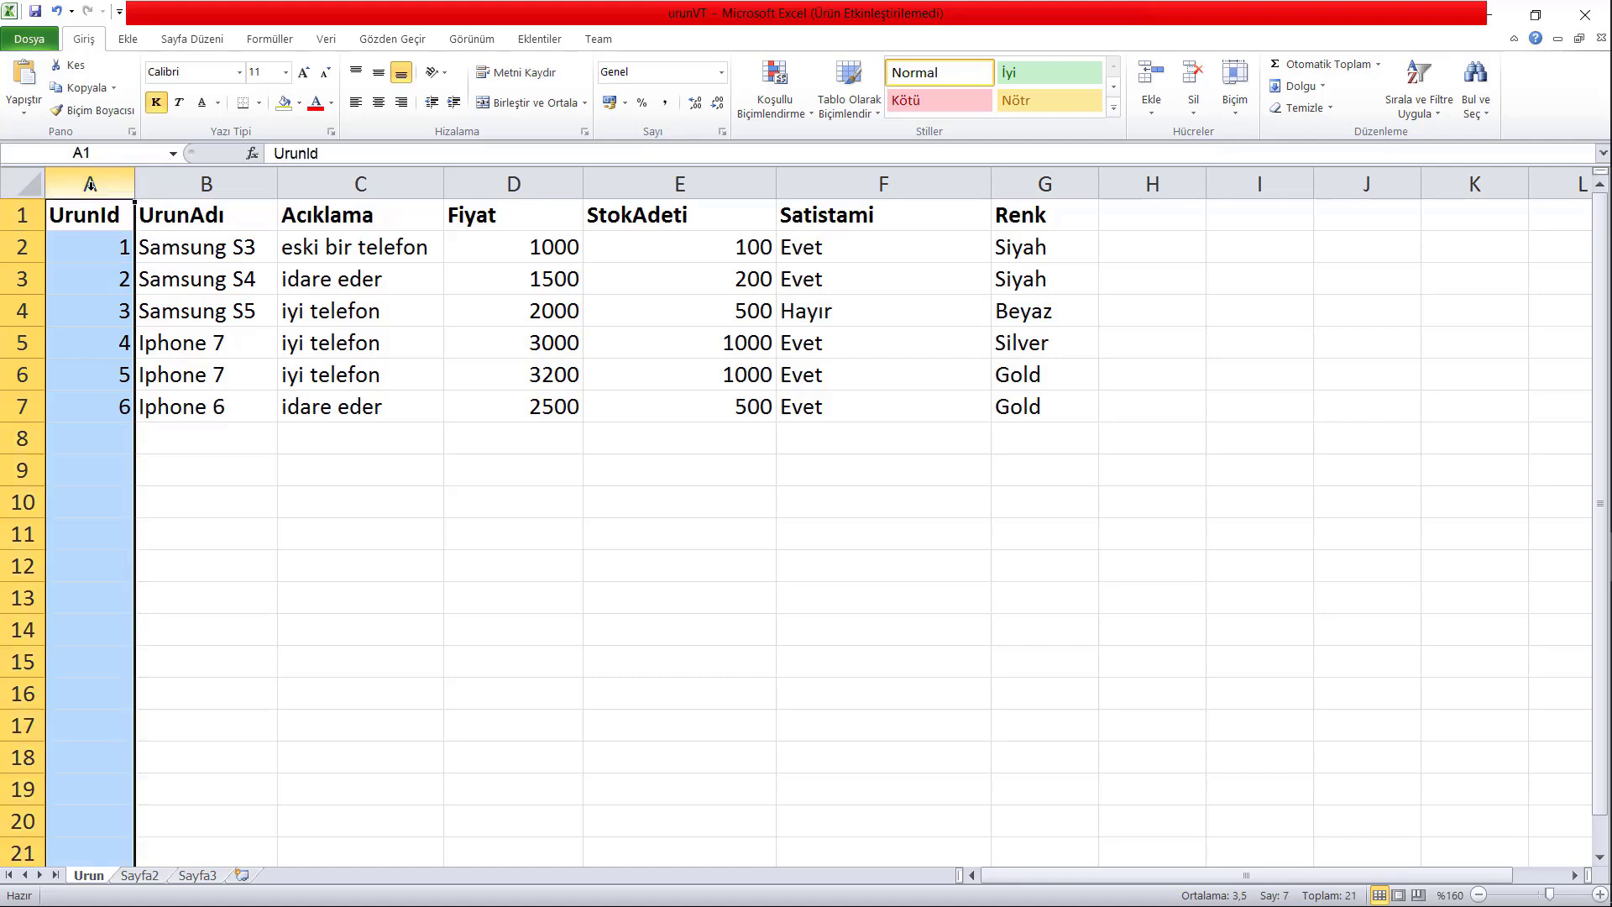
{"action": "left_click_drag", "start_coordinate": [90, 215], "coordinate": [92, 400]}
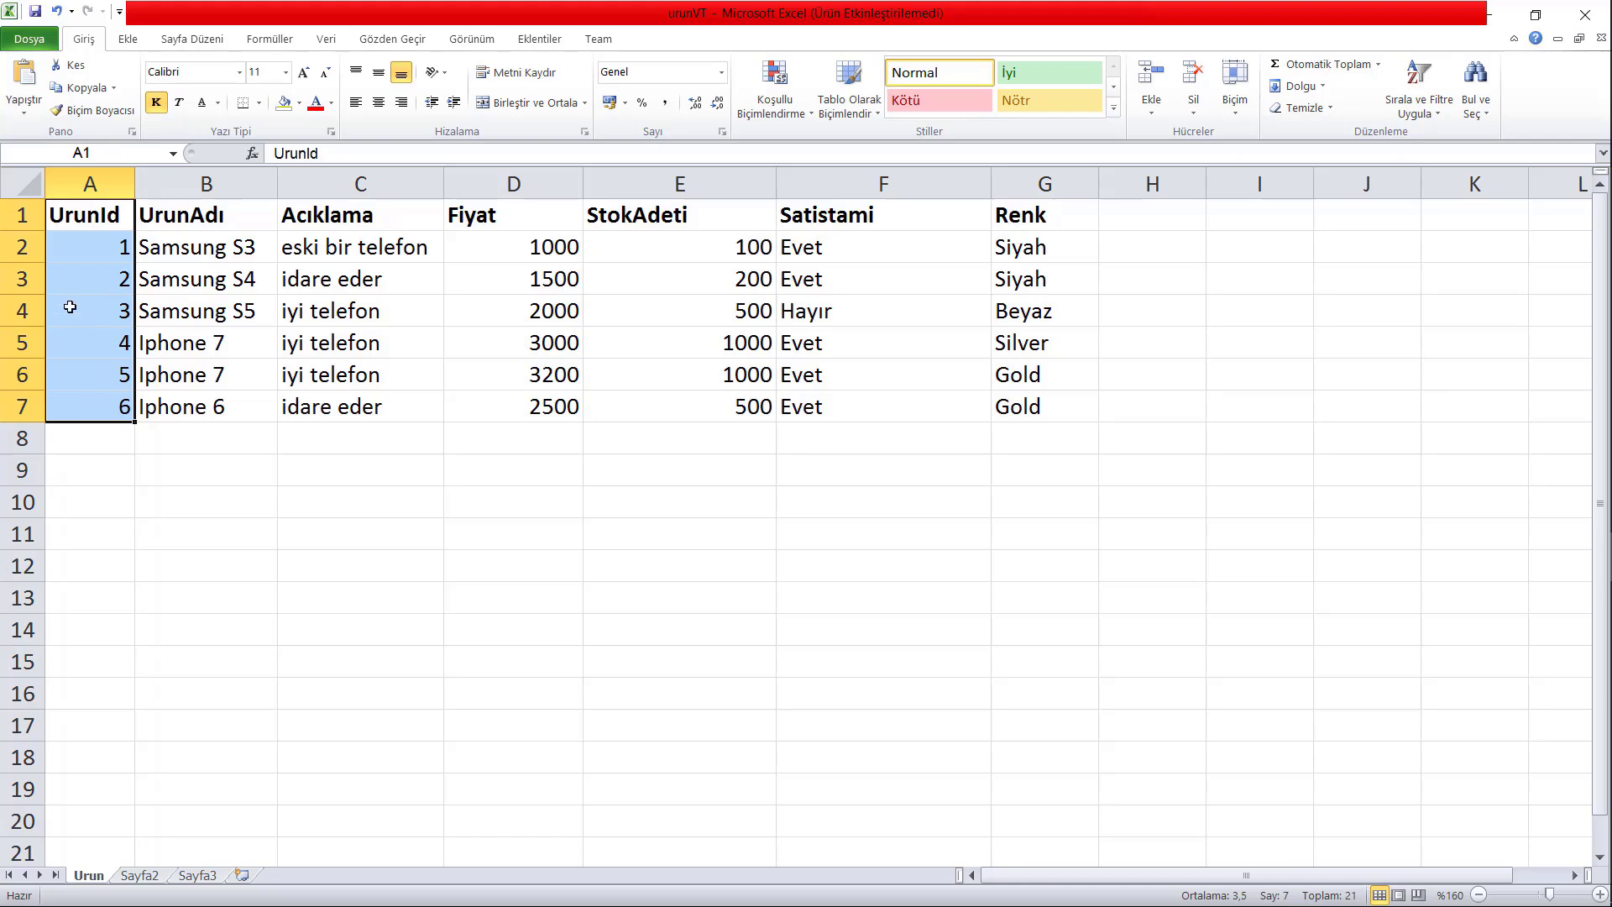
{"action": "left_click", "coordinate": [25, 247]}
{"action": "left_click", "coordinate": [24, 279]}
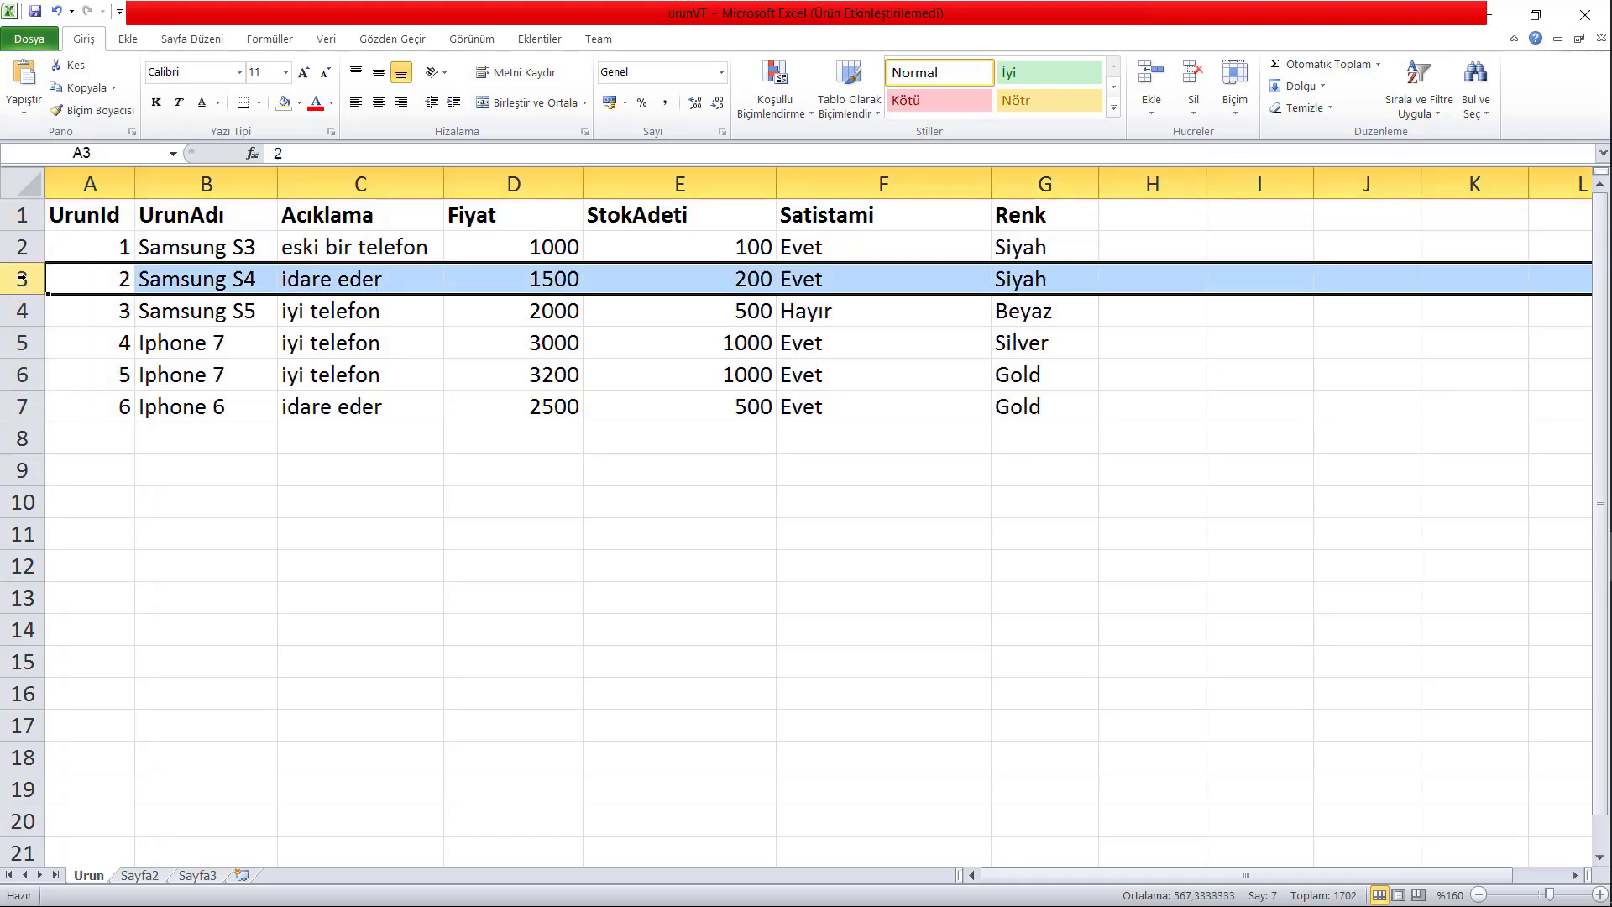
{"action": "left_click_drag", "start_coordinate": [23, 324], "coordinate": [21, 312]}
{"action": "left_click", "coordinate": [20, 310]}
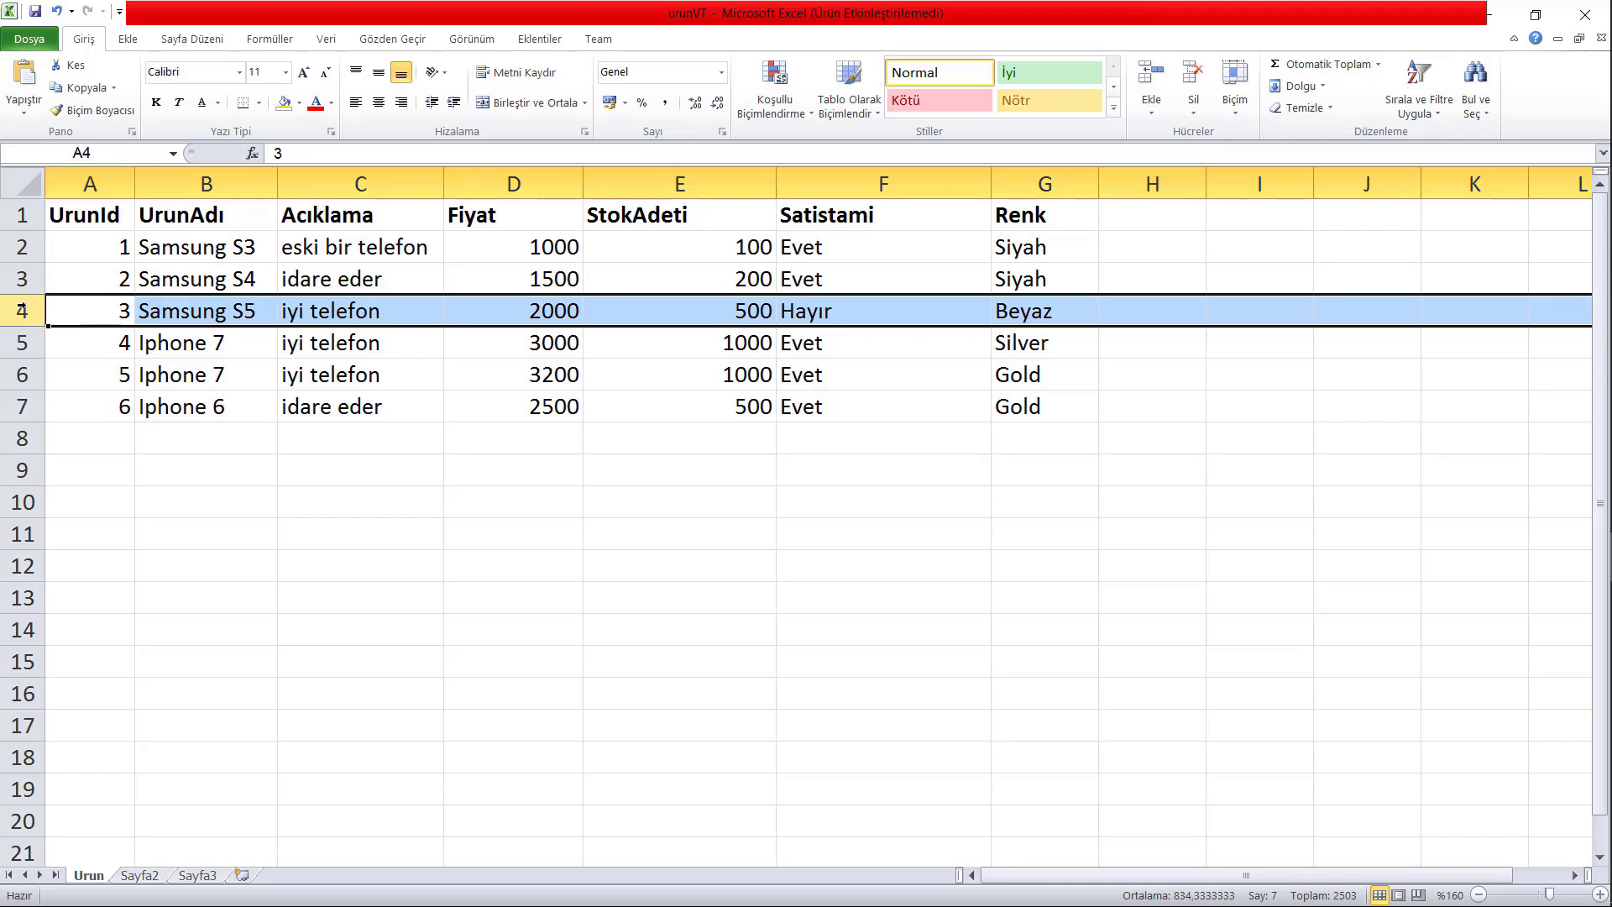
{"action": "left_click", "coordinate": [94, 182]}
{"action": "left_click", "coordinate": [208, 182]}
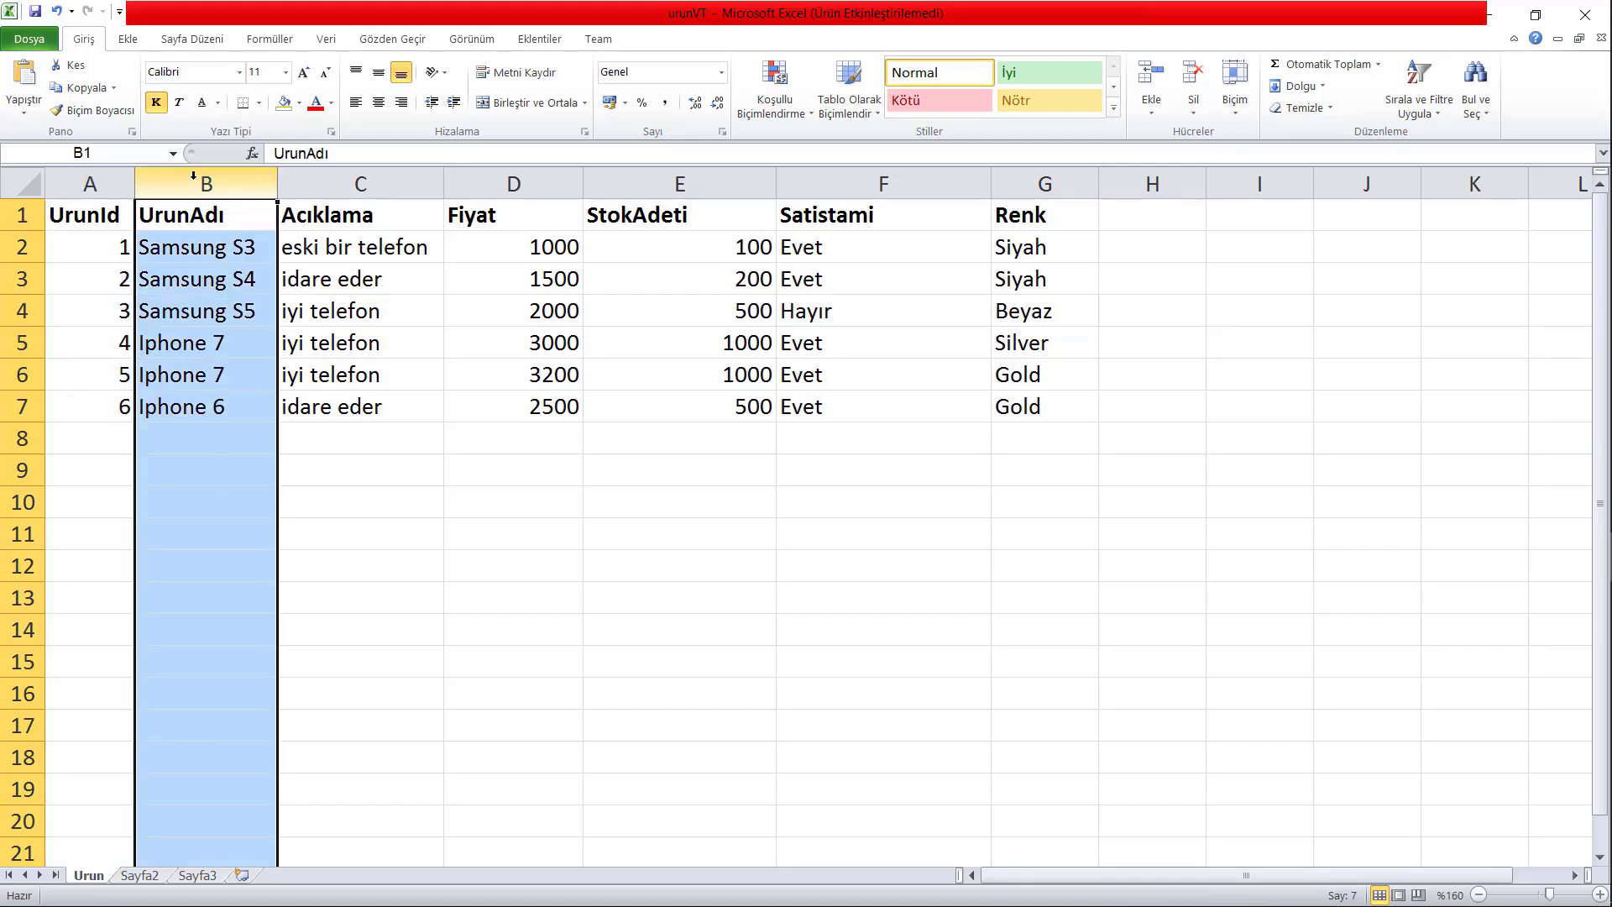
{"action": "left_click", "coordinate": [351, 181]}
{"action": "left_click", "coordinate": [543, 184]}
{"action": "left_click", "coordinate": [728, 184]}
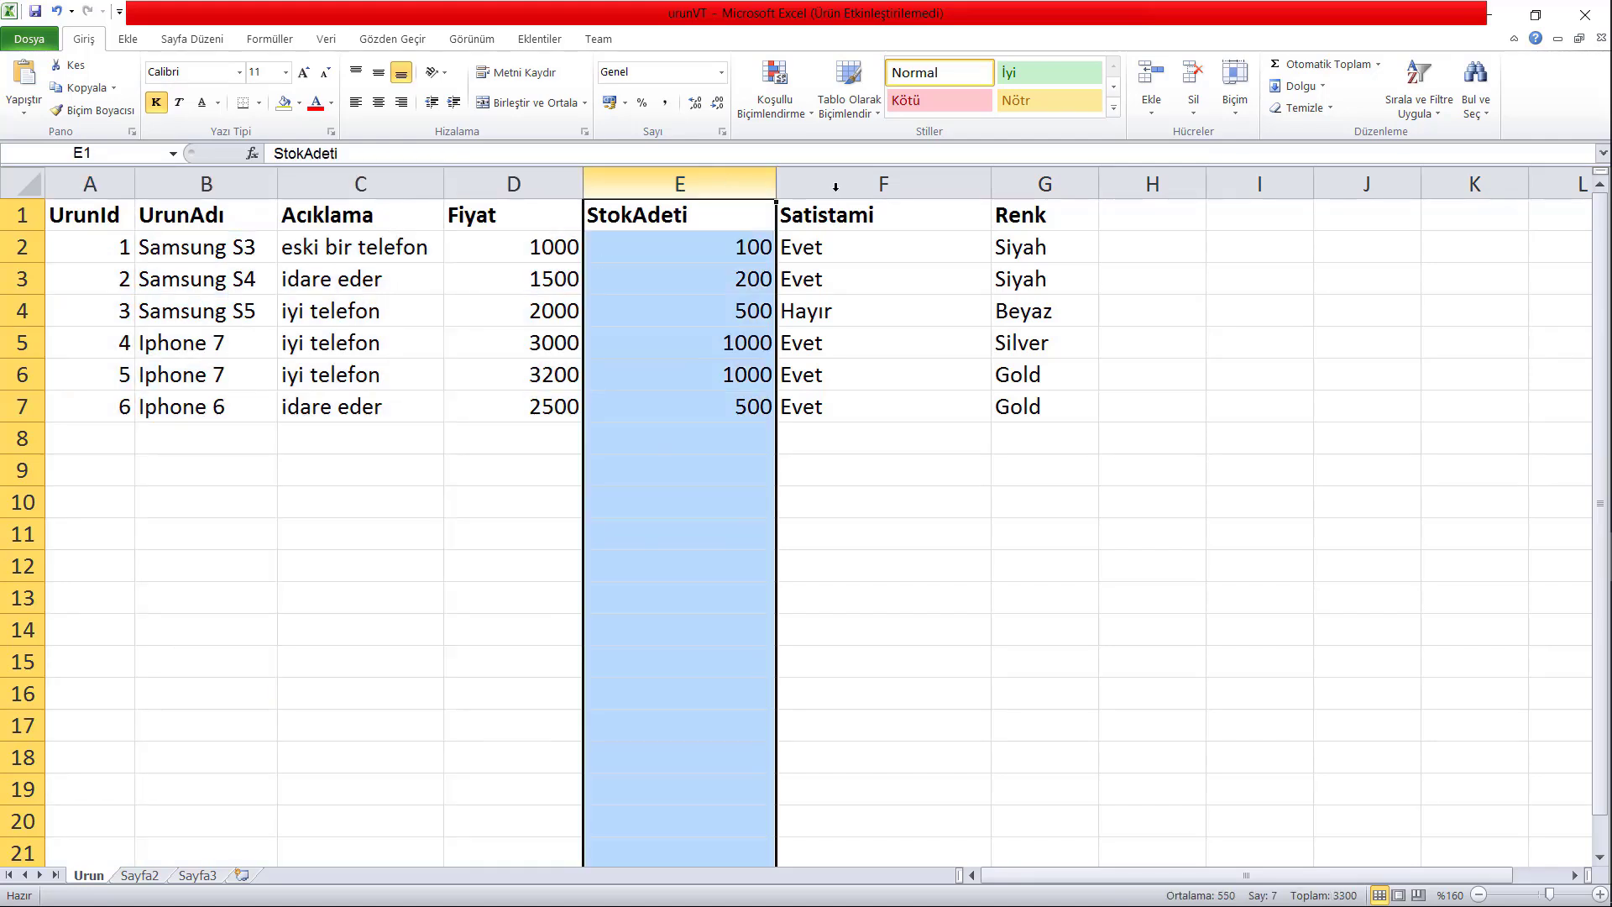
{"action": "left_click", "coordinate": [893, 184]}
{"action": "left_click", "coordinate": [1075, 186]}
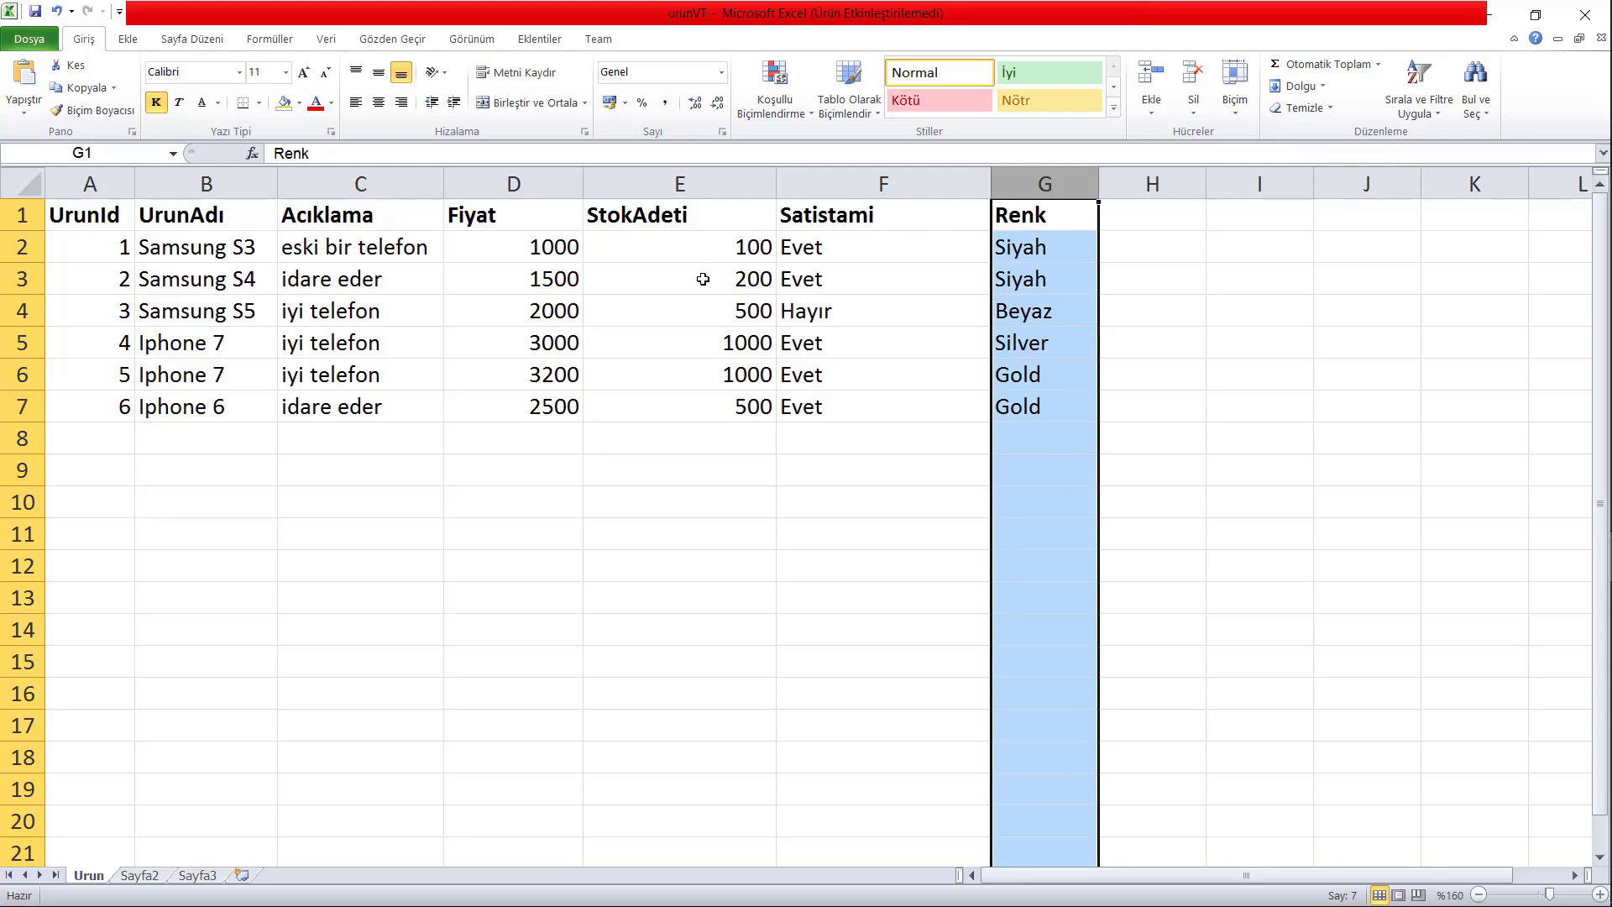
{"action": "left_click", "coordinate": [679, 534]}
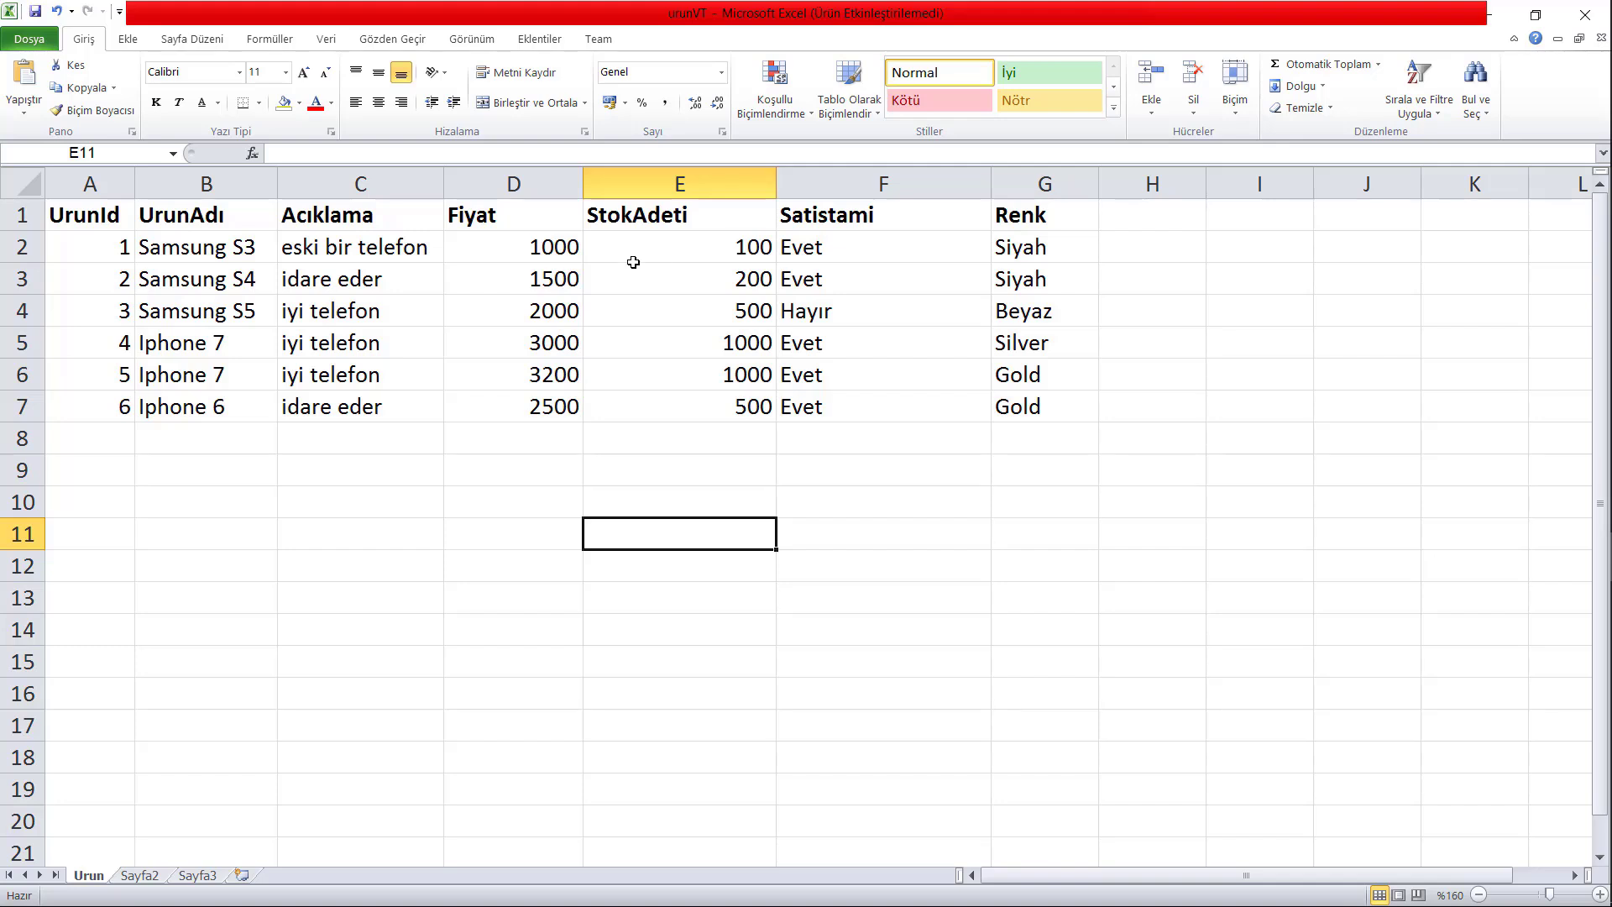
{"action": "left_click_drag", "start_coordinate": [105, 247], "coordinate": [1041, 408]}
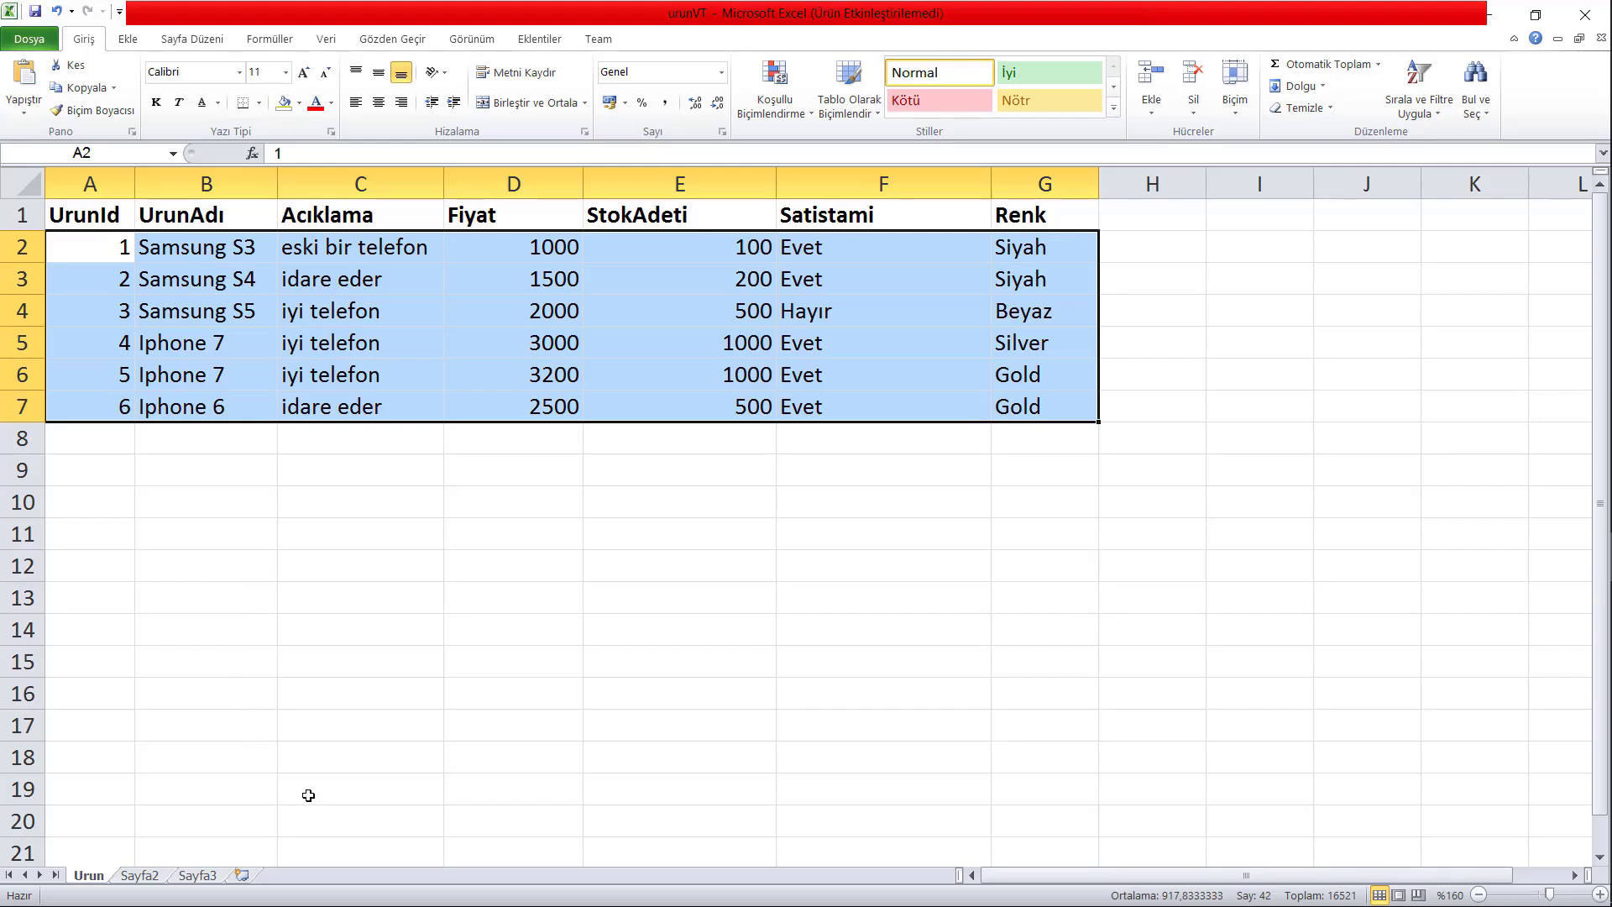
- Narrow the Satistami column and widen the empty column H
{"action": "left_click_drag", "start_coordinate": [991, 185], "coordinate": [959, 186]}
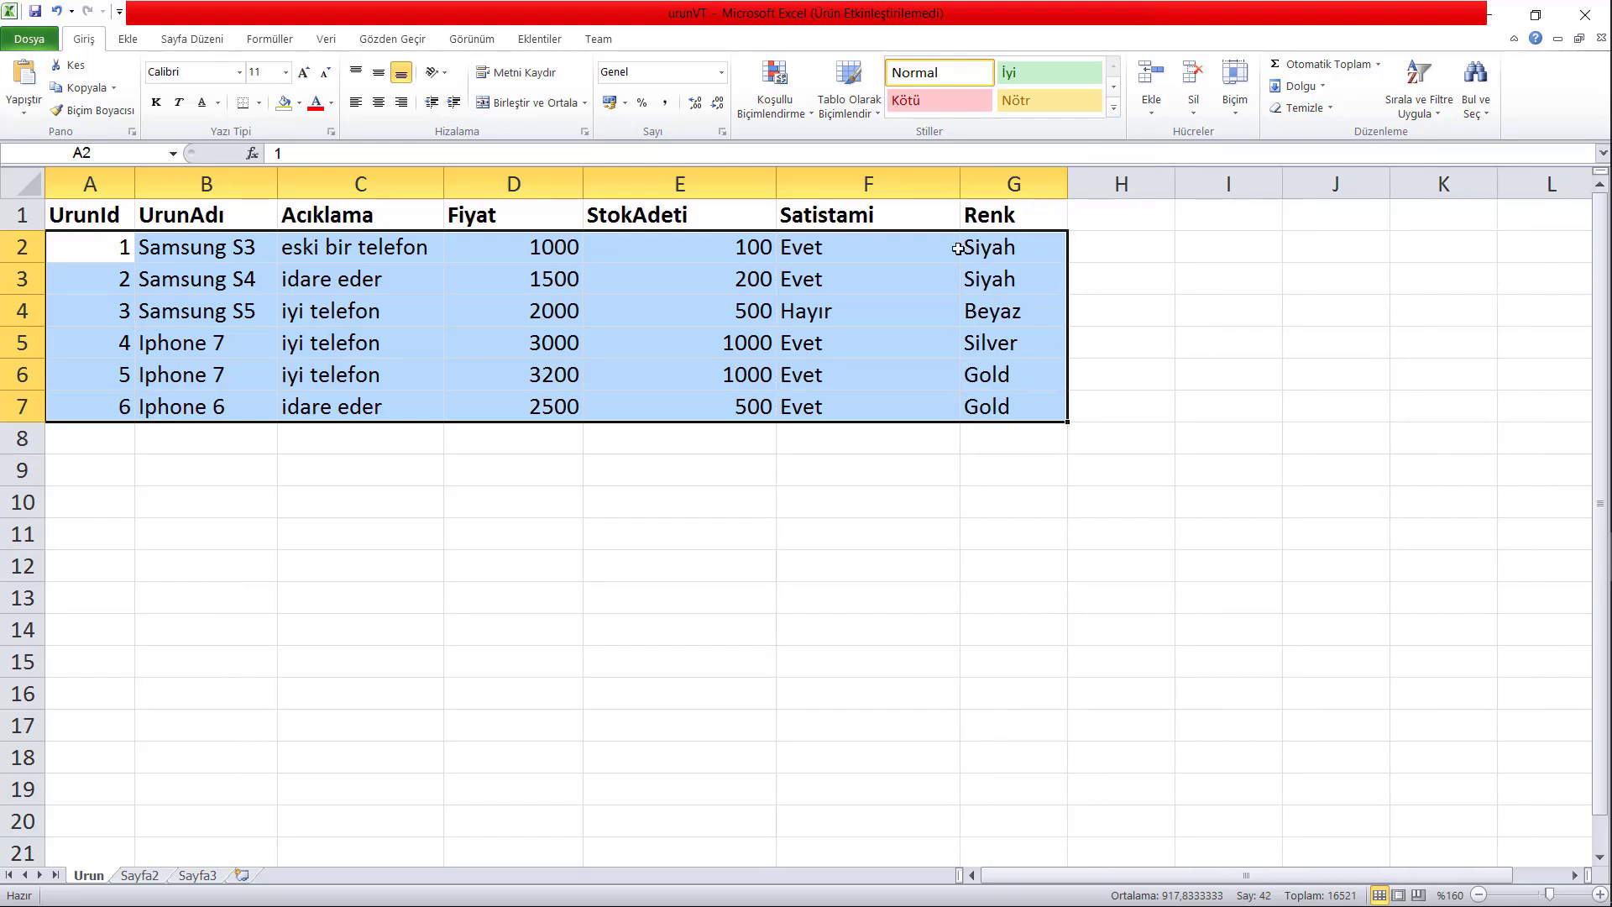
{"action": "left_click", "coordinate": [1046, 475]}
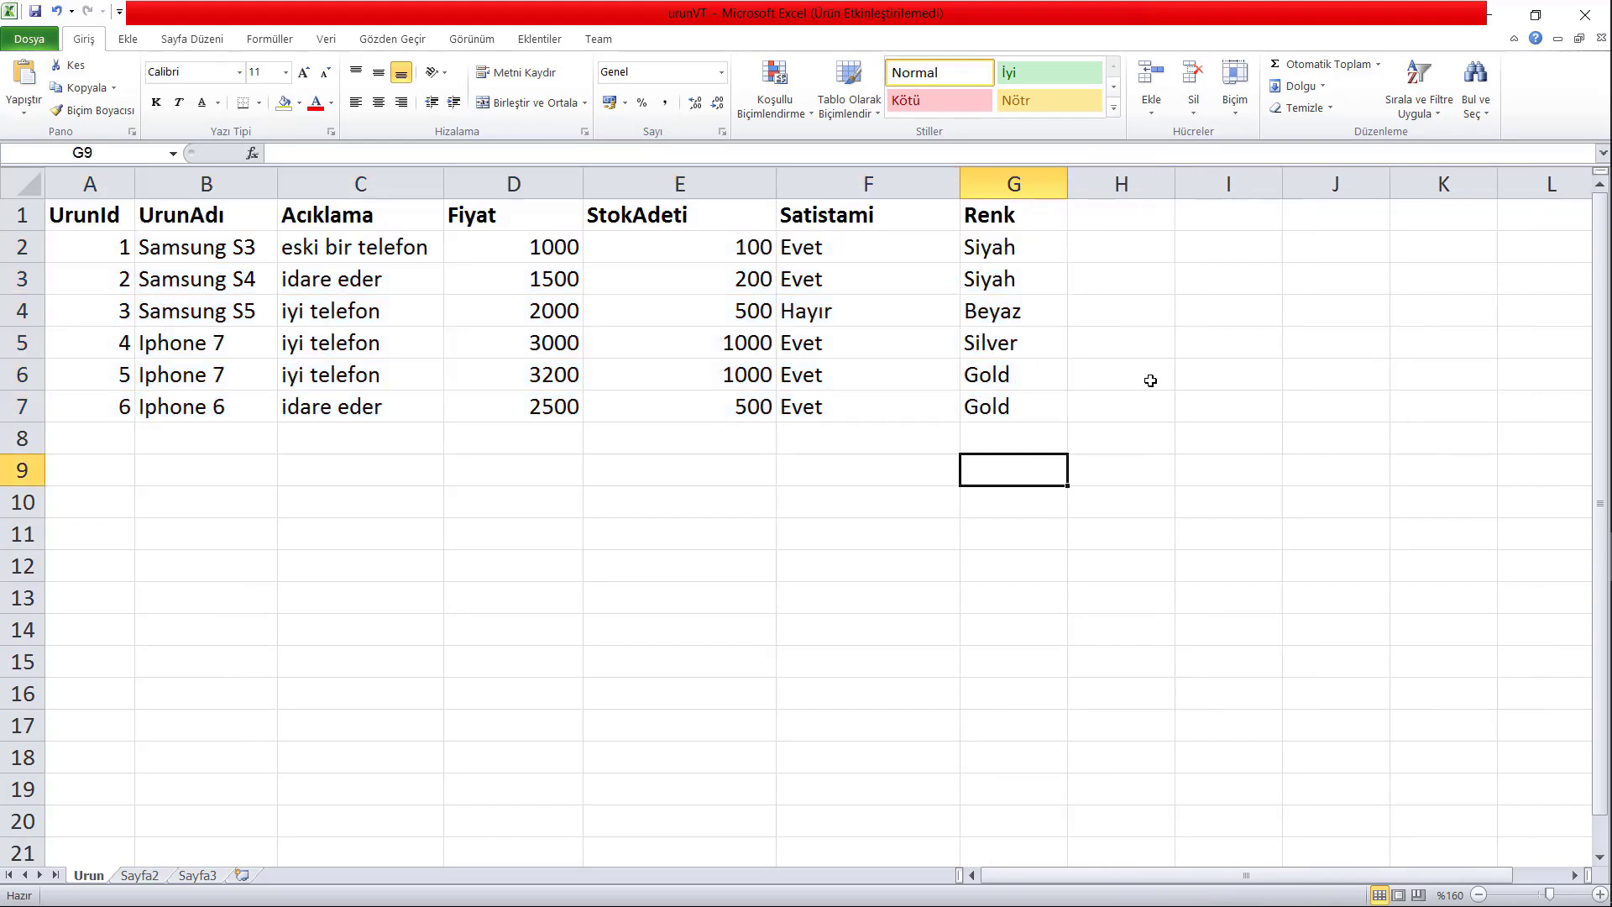
{"action": "left_click", "coordinate": [1132, 213]}
{"action": "left_click_drag", "start_coordinate": [1176, 188], "coordinate": [1209, 188]}
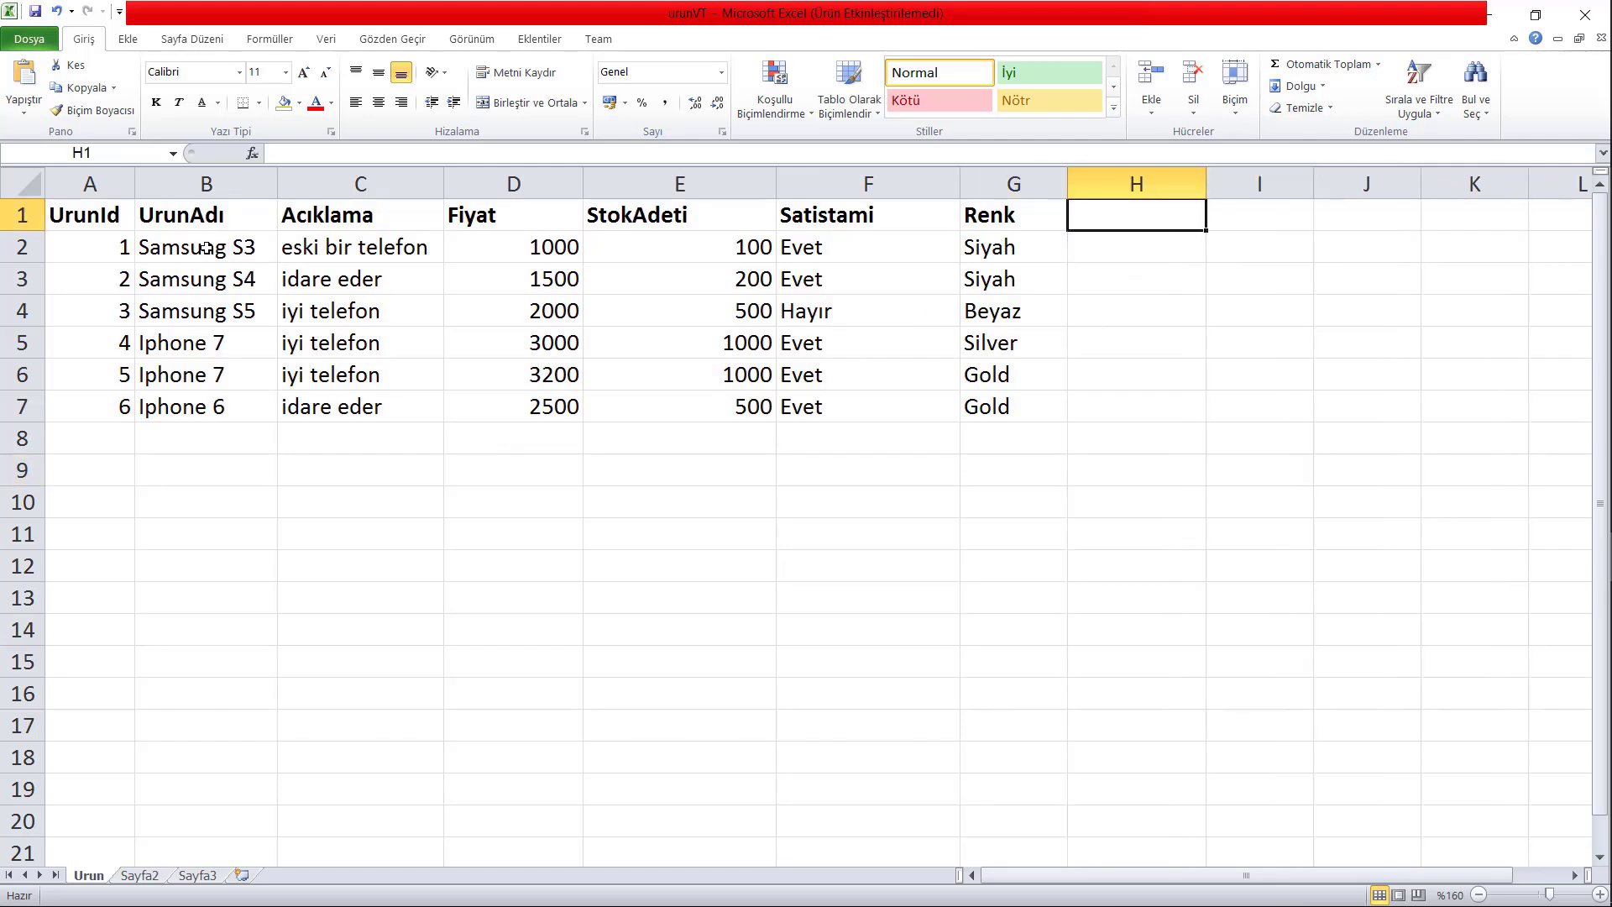
- Enter UrunId 7 in A8 and widen the UrunAdı column
{"action": "left_click", "coordinate": [84, 448]}
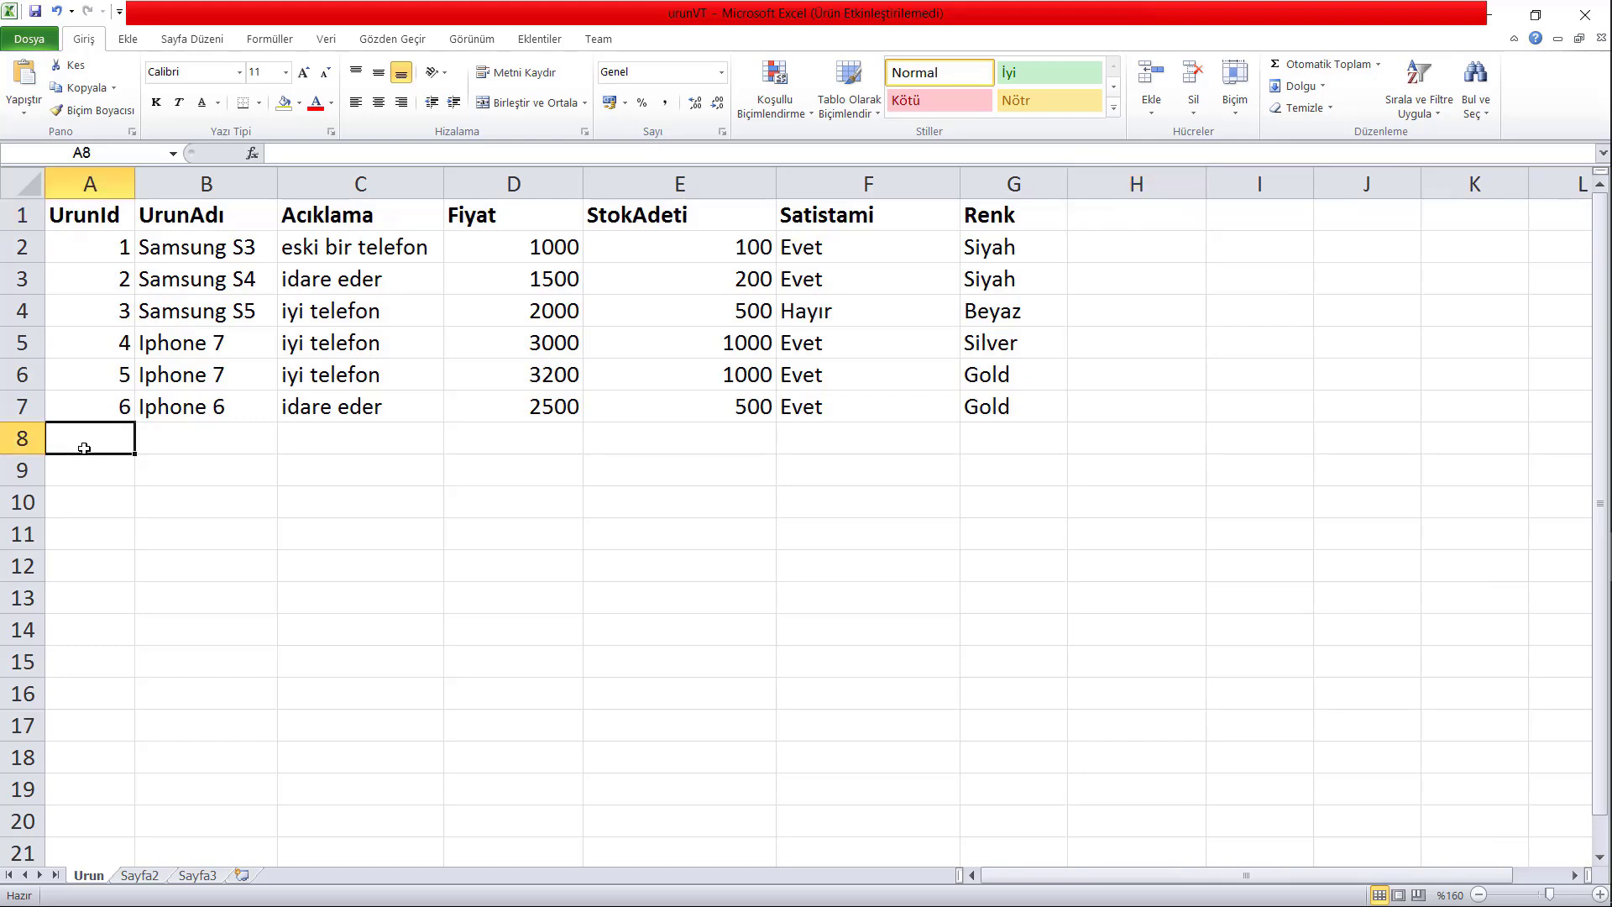
{"action": "type", "text": "7"}
{"action": "key", "text": "Tab"}
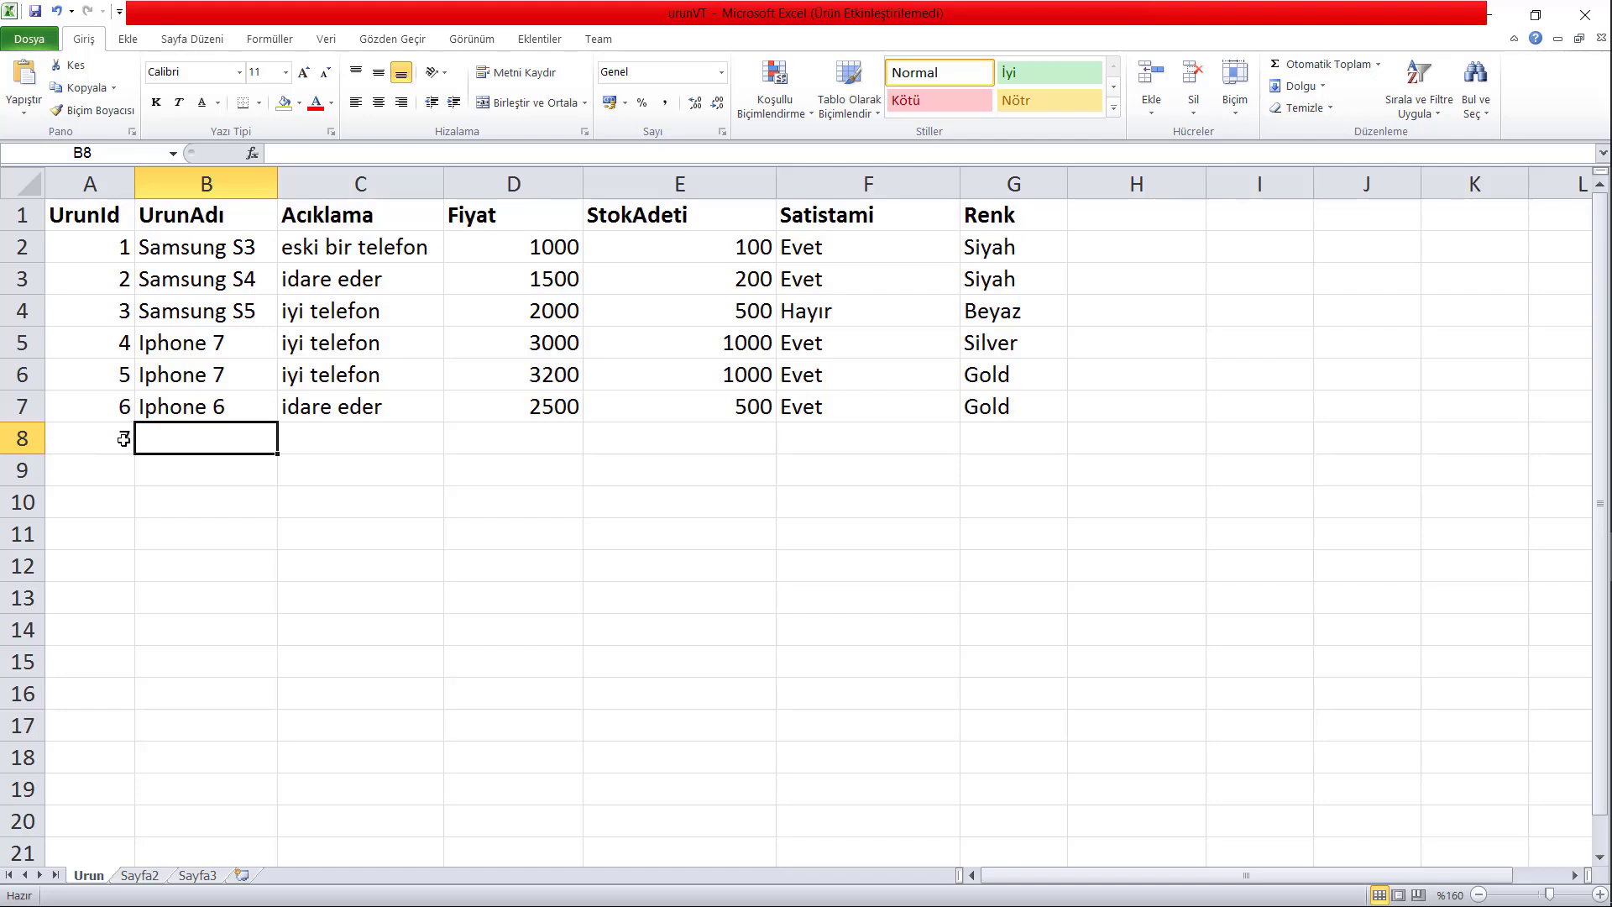
{"action": "left_click_drag", "start_coordinate": [280, 193], "coordinate": [311, 193]}
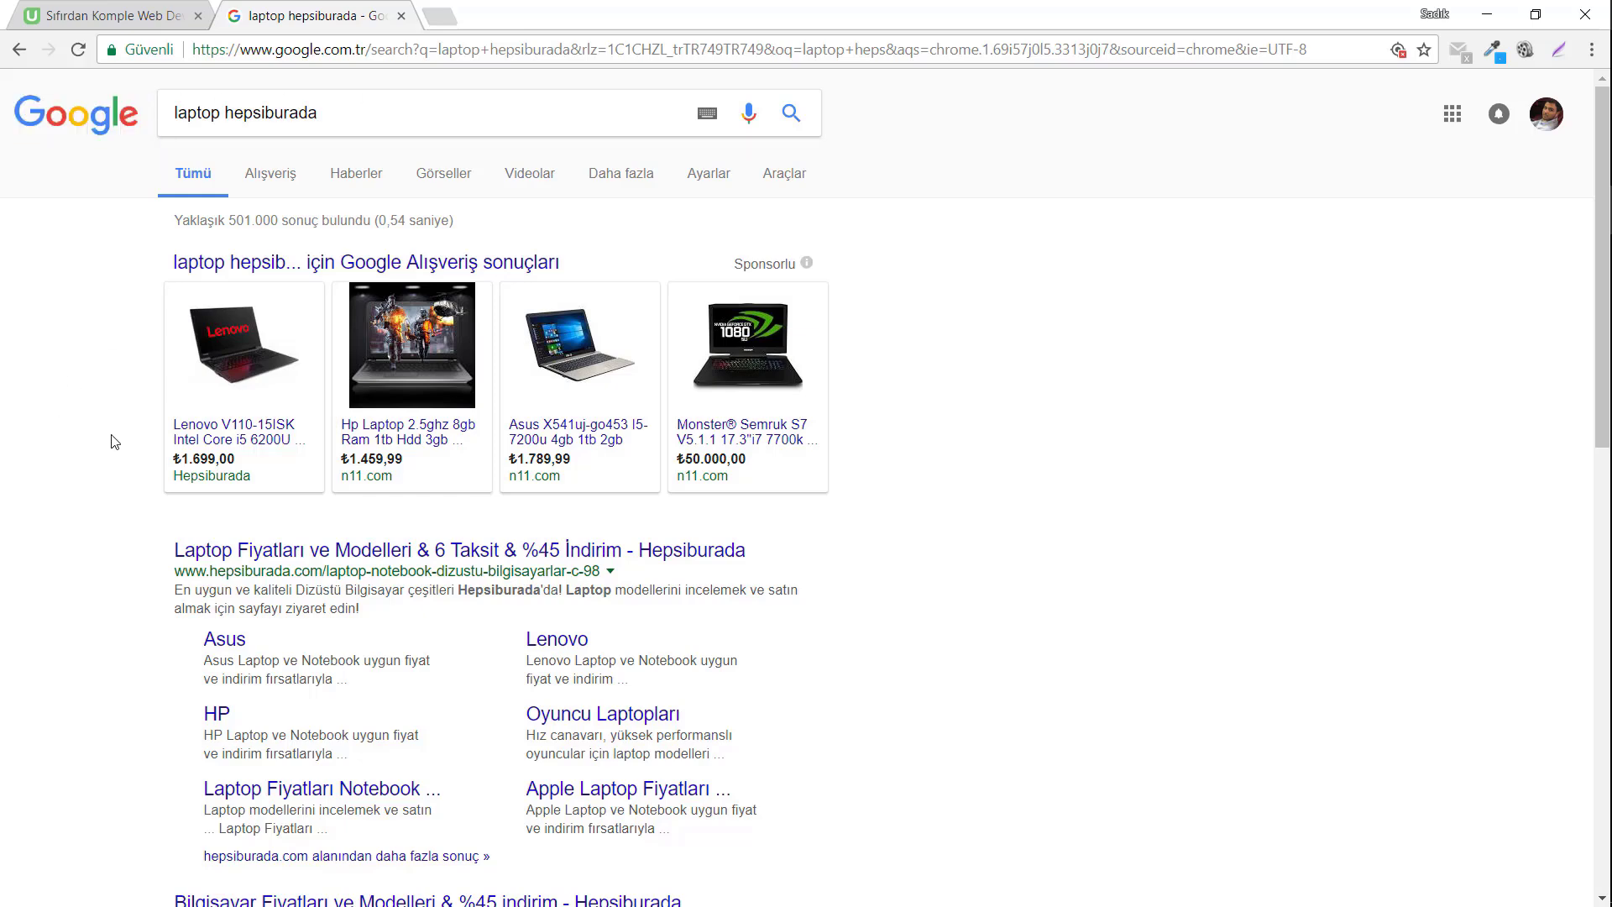
- Paste the copied Lenovo listing into B8 and close the link tab it opened
{"action": "left_click_drag", "start_coordinate": [165, 426], "coordinate": [337, 445]}
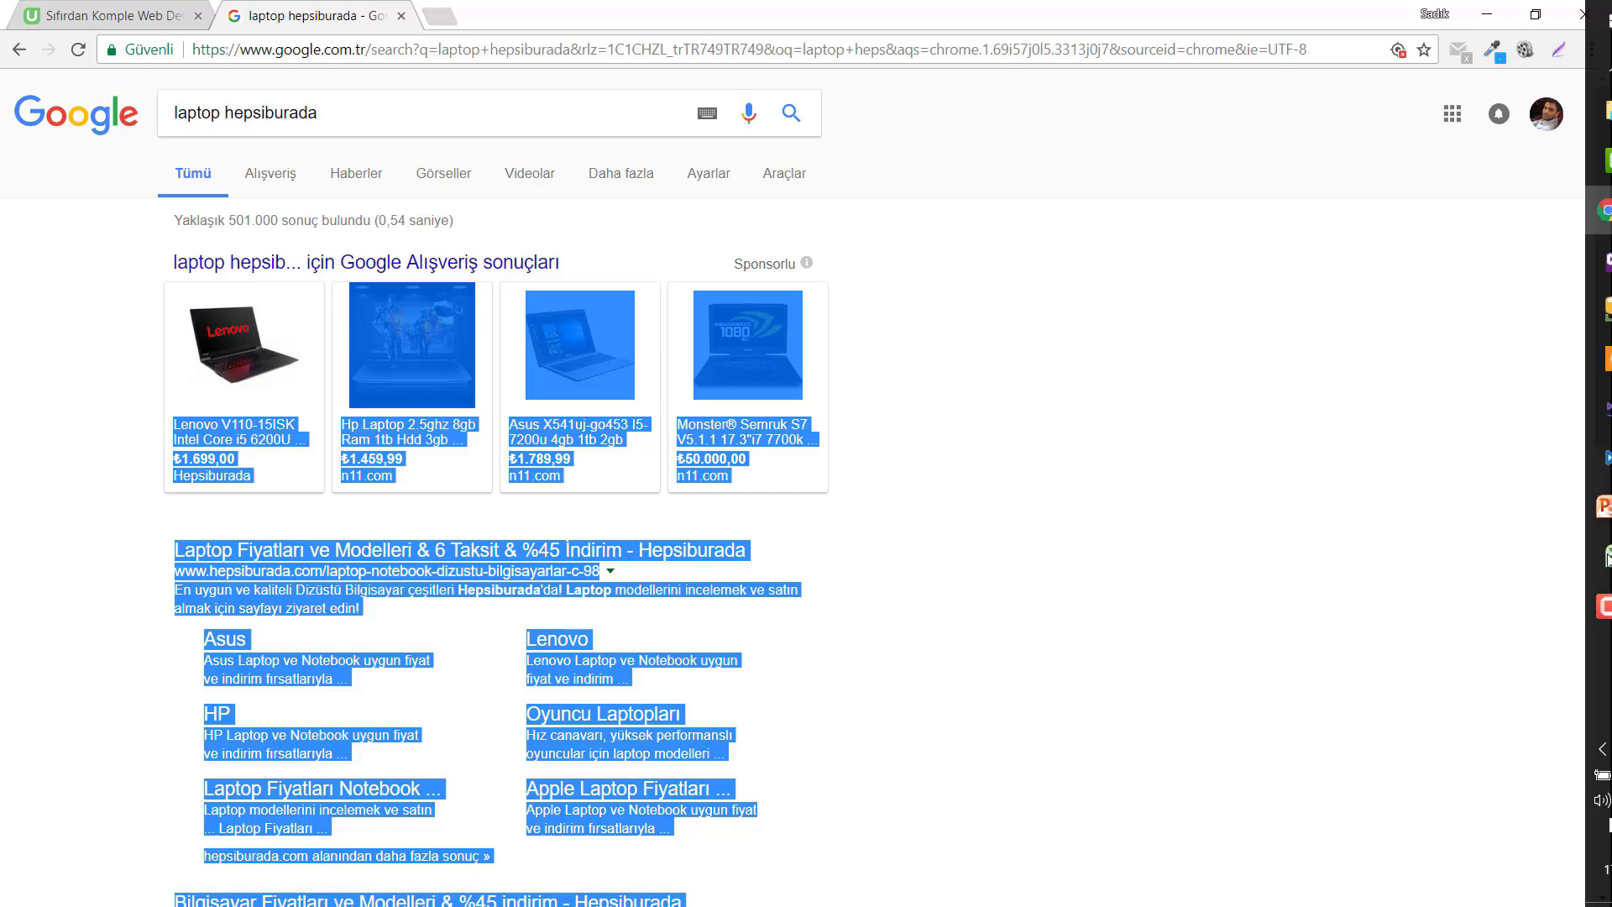
{"action": "left_click", "coordinate": [1592, 561]}
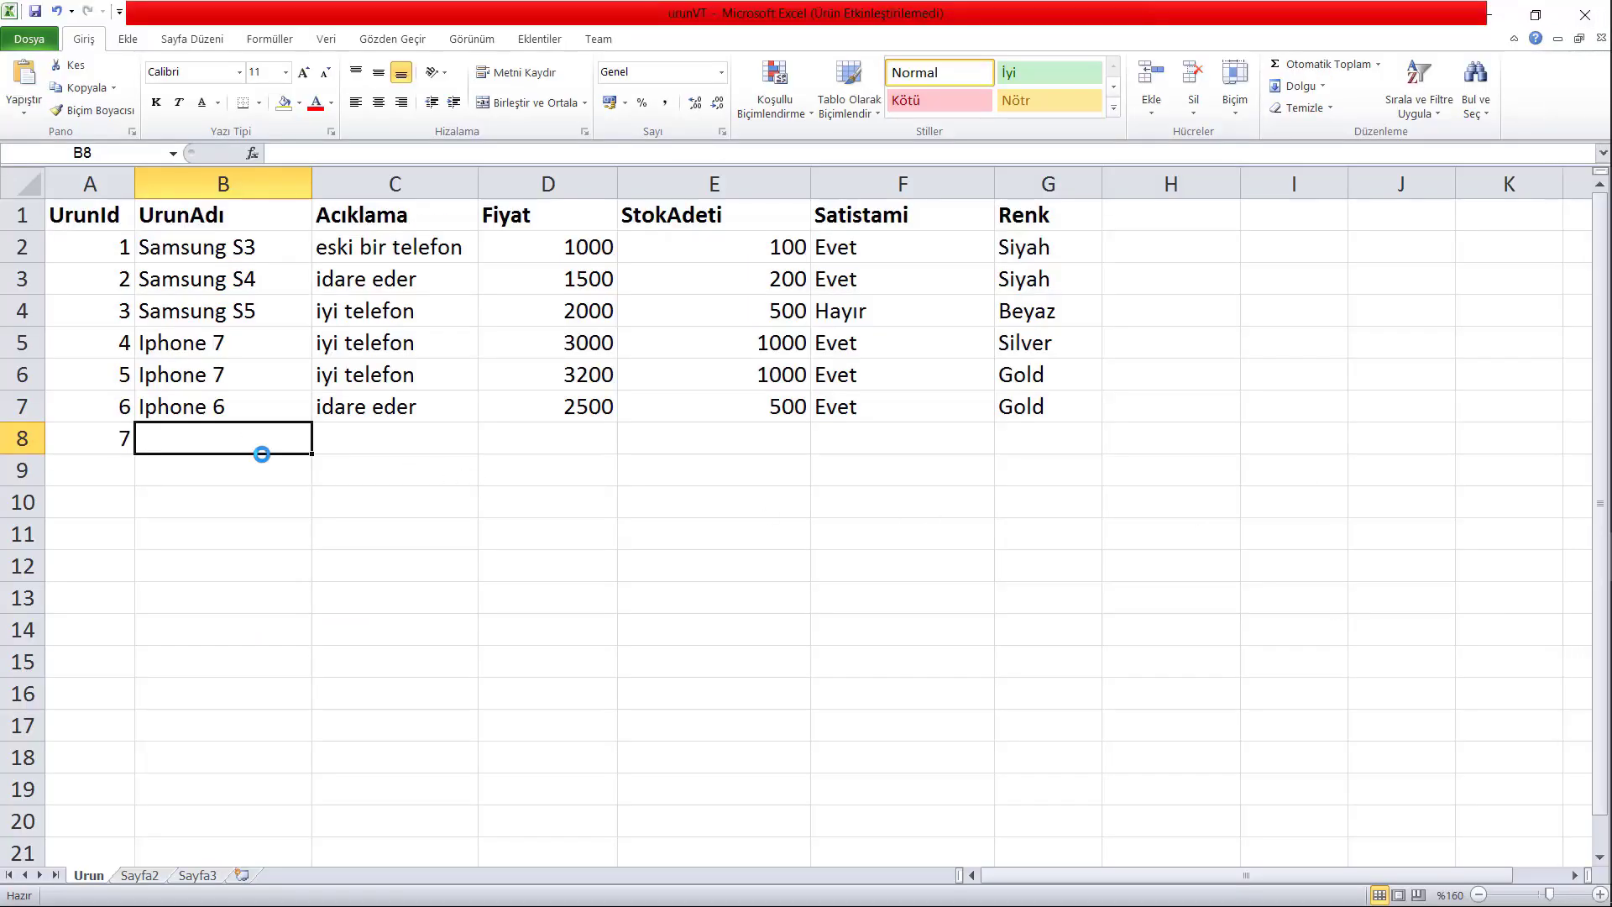
{"action": "key", "text": "ctrl+v"}
{"action": "left_click", "coordinate": [252, 502]}
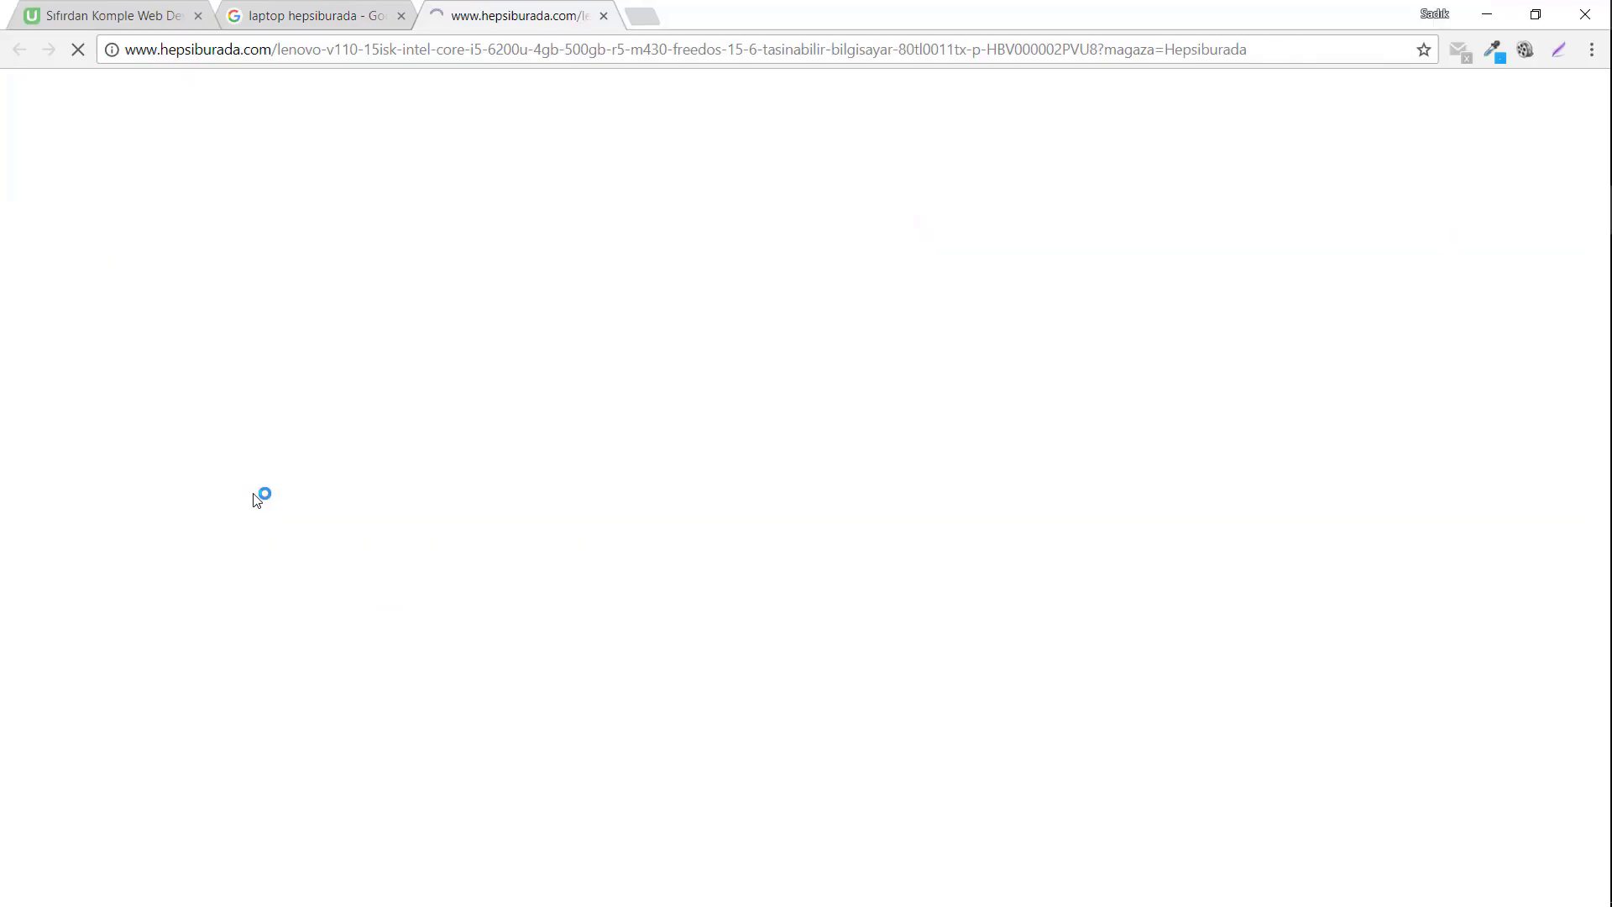
{"action": "key", "text": "ctrl+w"}
{"action": "left_click", "coordinate": [37, 486]}
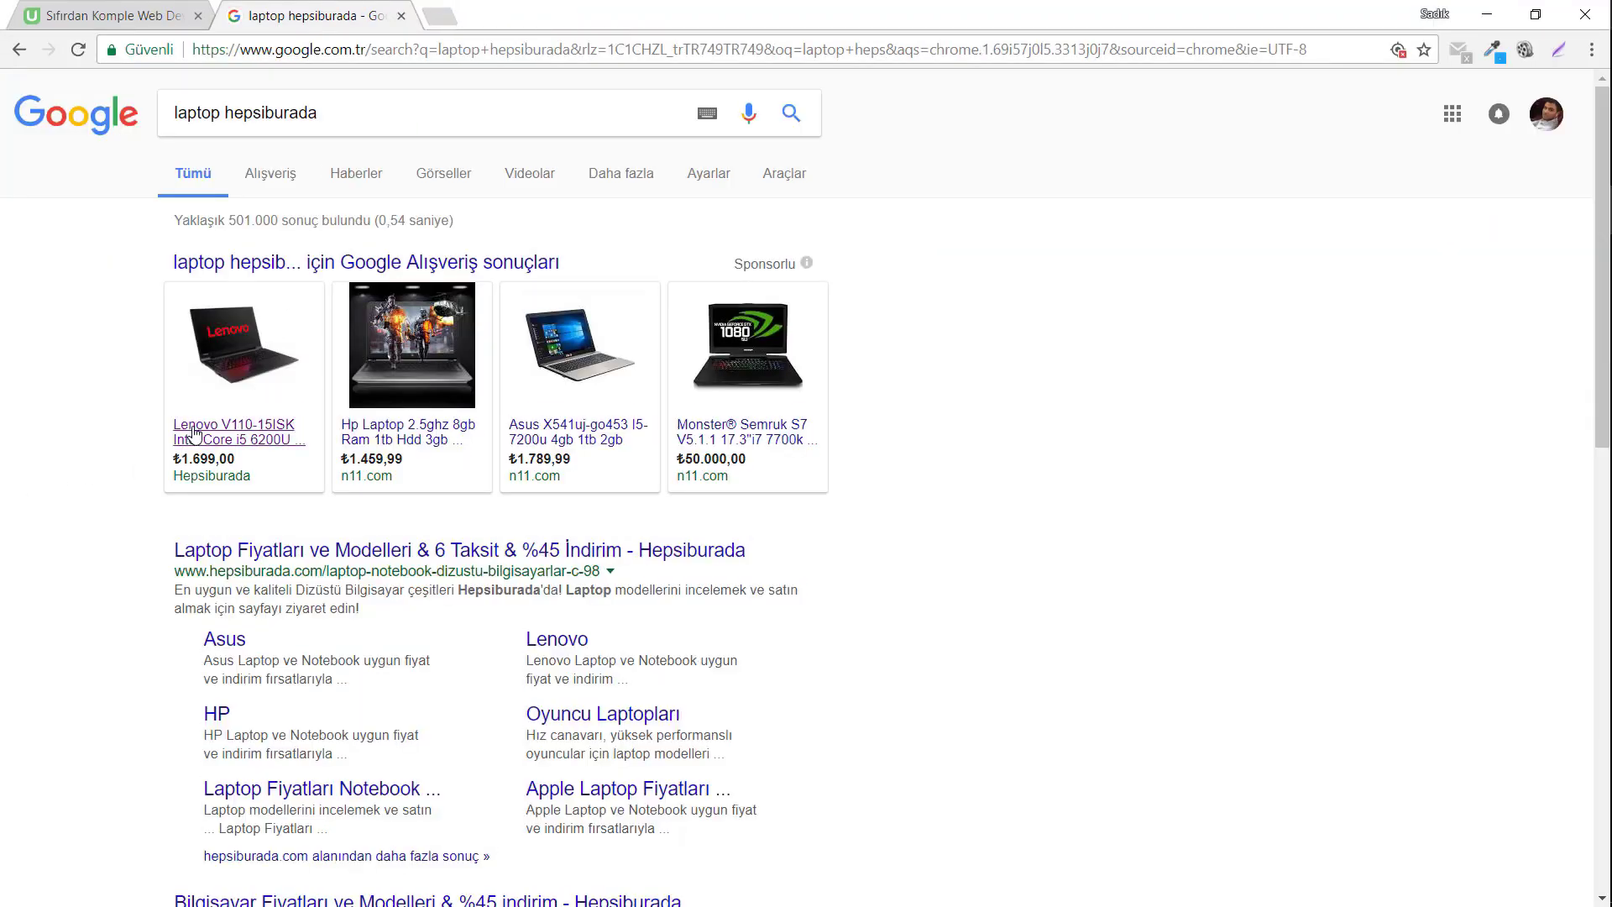
- Open the Lenovo laptop's product page and undo the messy paste in Excel
{"action": "left_click", "coordinate": [235, 431], "text": "ctrl"}
{"action": "key", "text": "ctrl+Tab"}
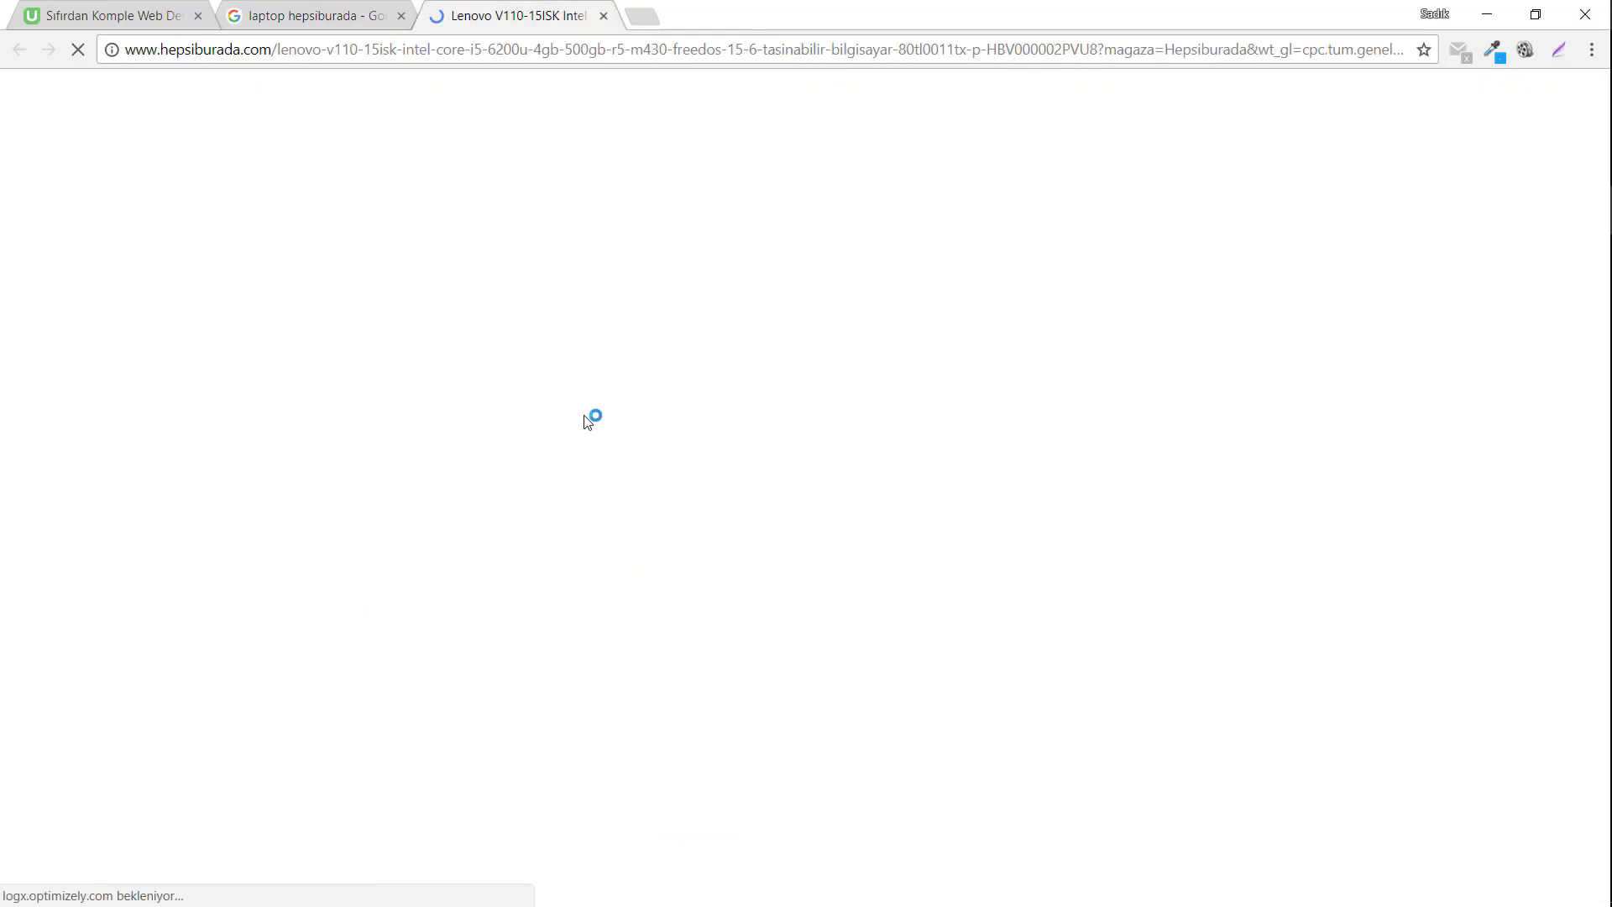
{"action": "left_click", "coordinate": [1578, 555]}
{"action": "key", "text": "ctrl+z"}
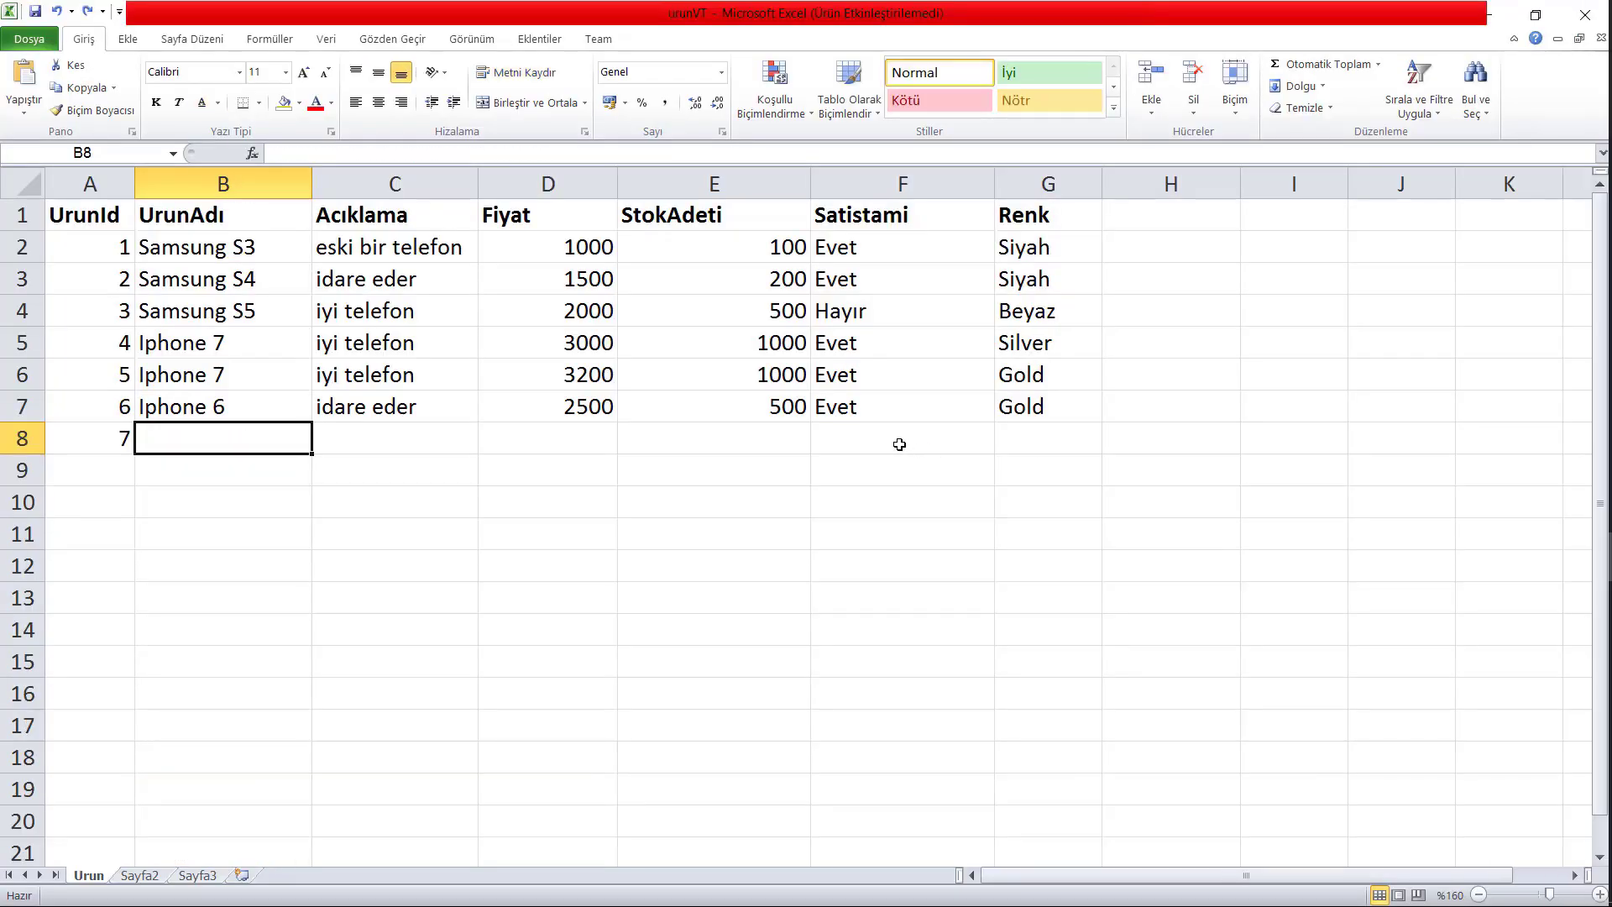
- Select the Lenovo V110-15ISK Intel Core i5 title on the product page
{"action": "key", "text": "alt+Tab"}
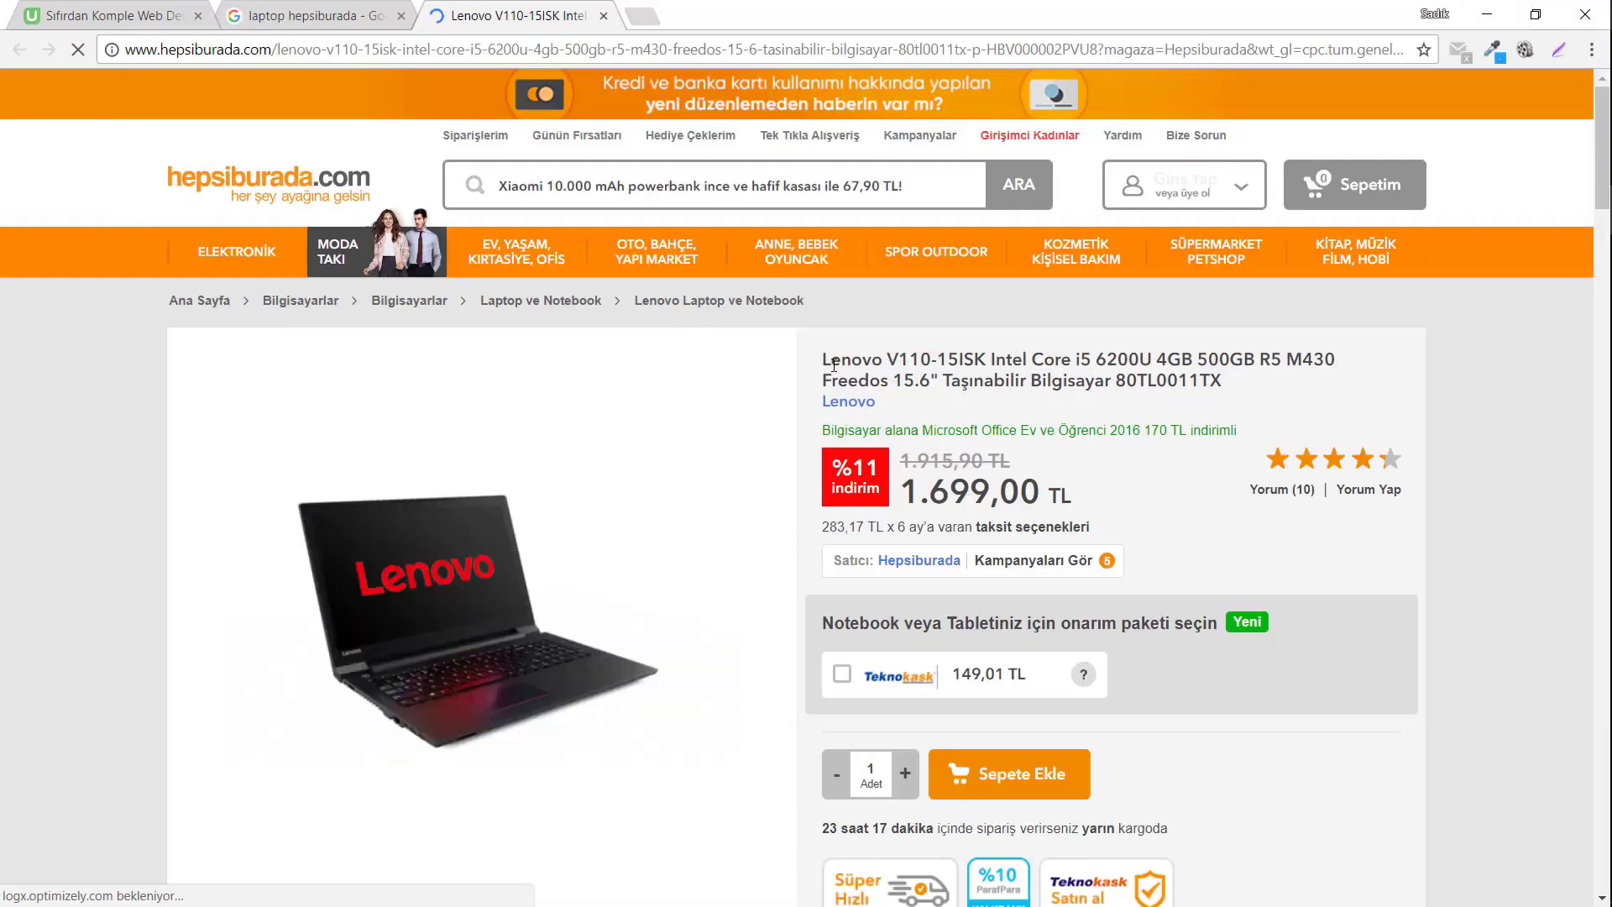
{"action": "left_click_drag", "start_coordinate": [822, 360], "coordinate": [1150, 360]}
{"action": "left_click", "coordinate": [822, 382]}
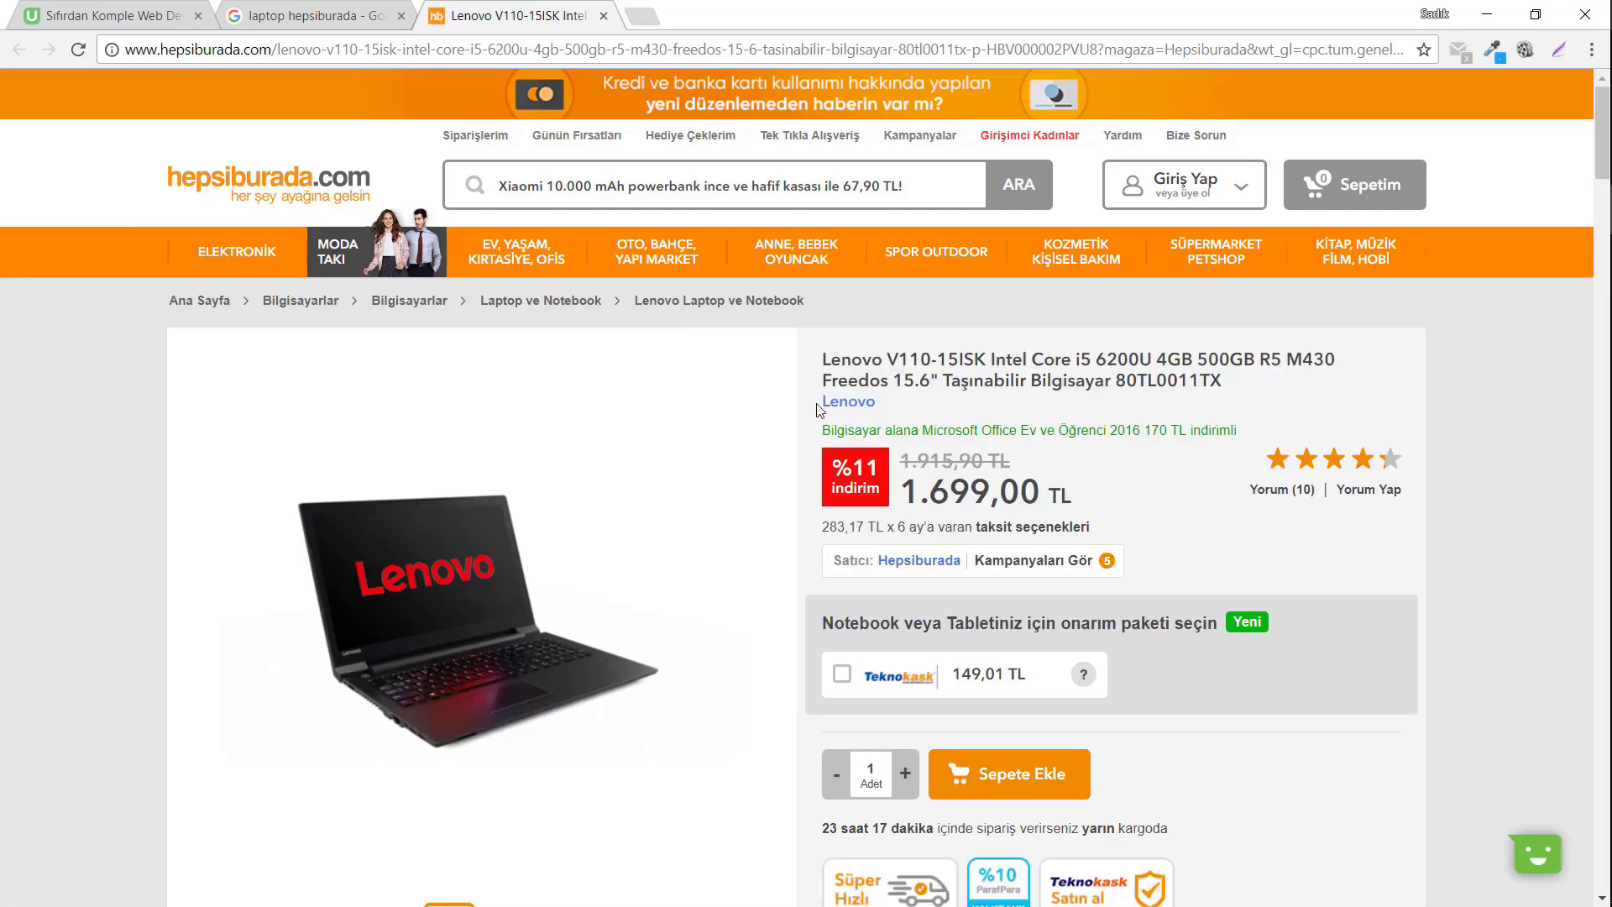
{"action": "left_click_drag", "start_coordinate": [822, 359], "coordinate": [1093, 360]}
{"action": "key", "text": "ctrl+c"}
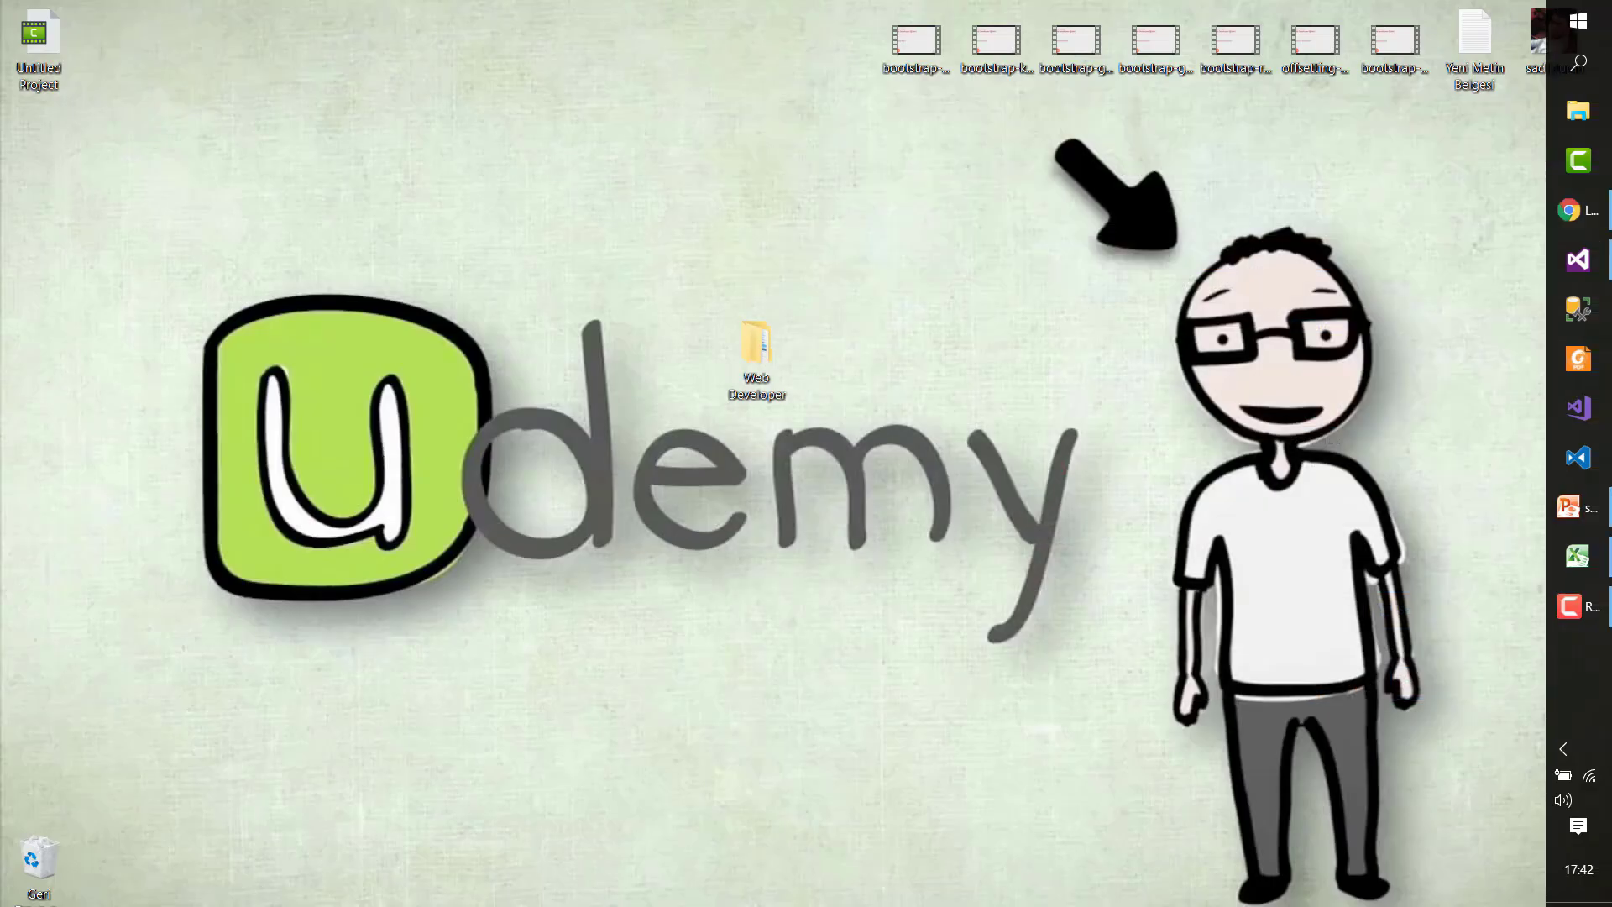
{"action": "left_click", "coordinate": [1591, 576]}
- Paste the Lenovo title into B8 and enter idare eder as its description
{"action": "key", "text": "ctrl+v"}
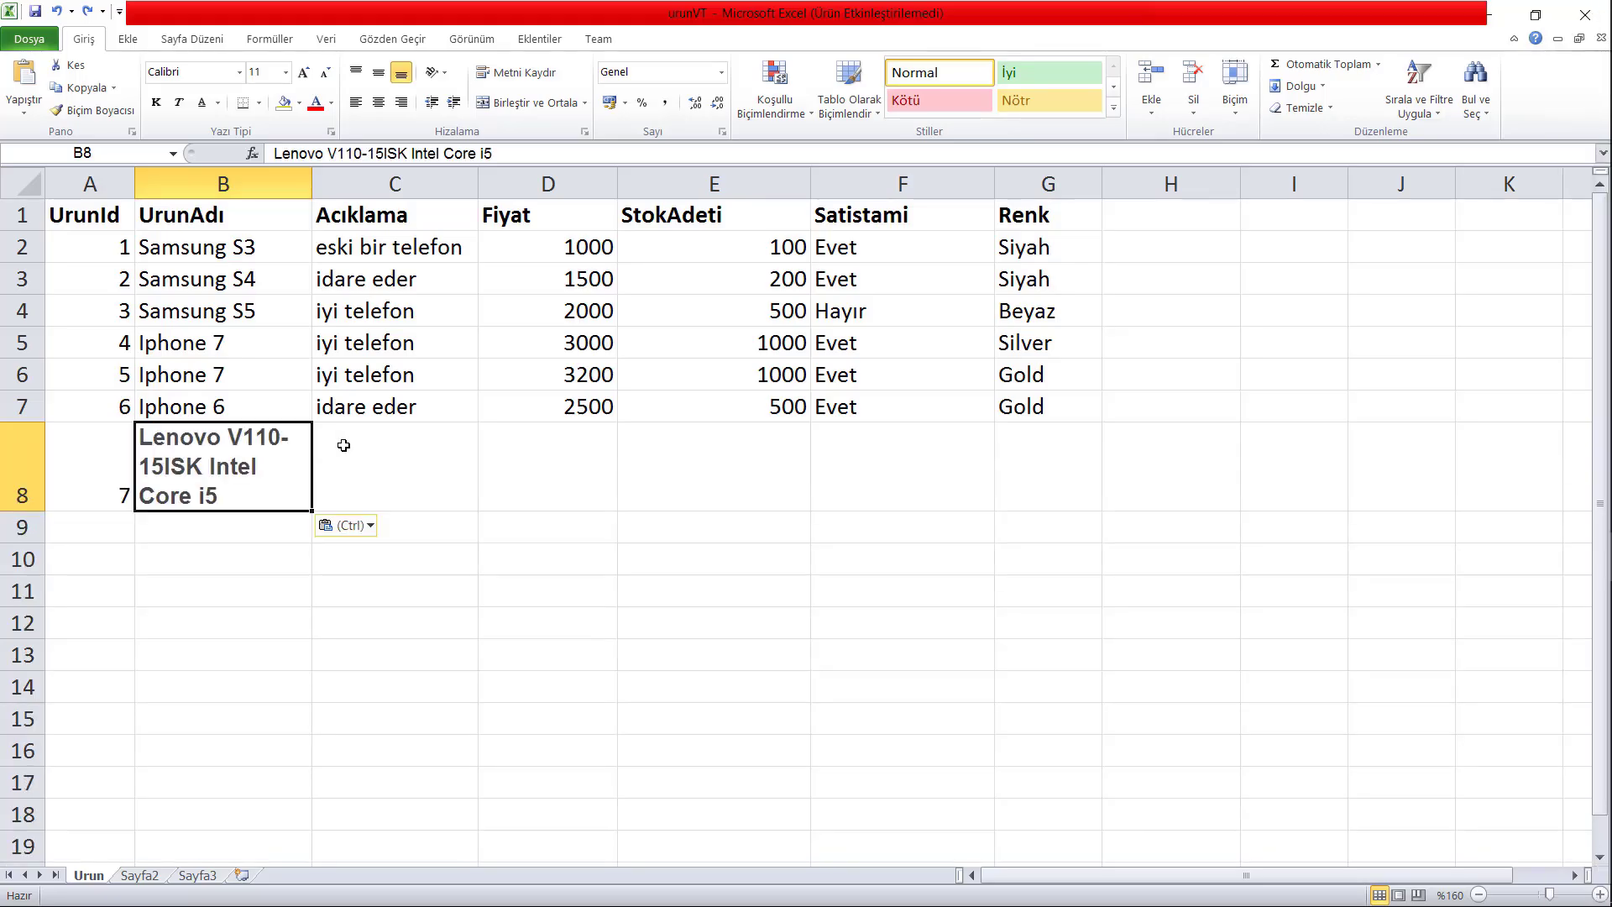
{"action": "left_click", "coordinate": [389, 438]}
{"action": "left_click", "coordinate": [233, 410]}
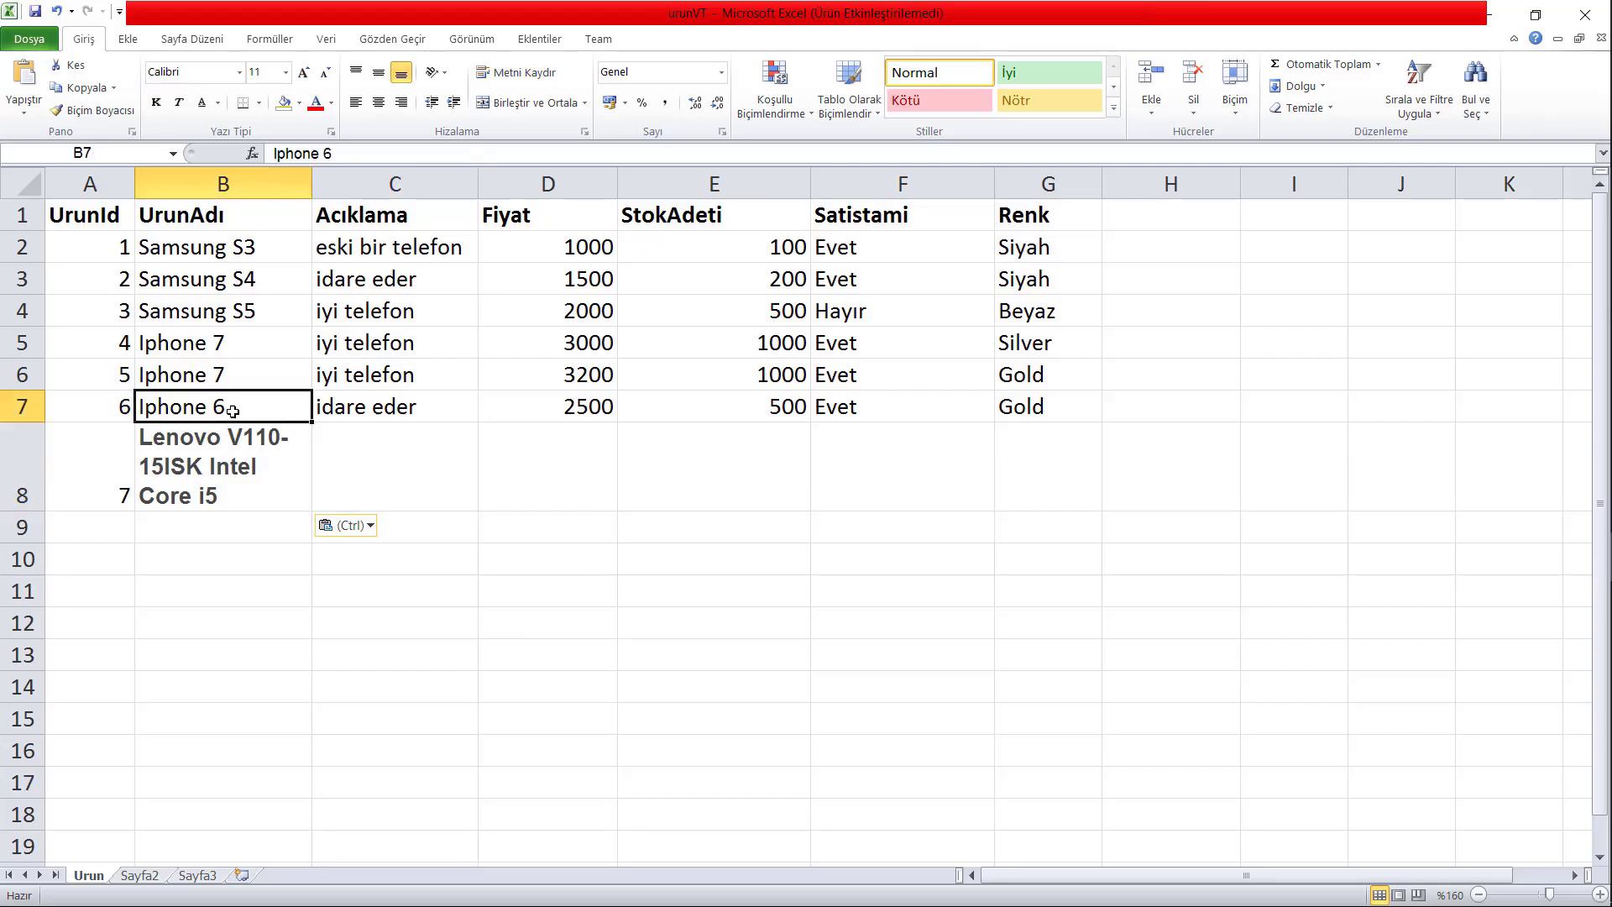
{"action": "left_click", "coordinate": [401, 463]}
{"action": "type", "text": "idare ed"}
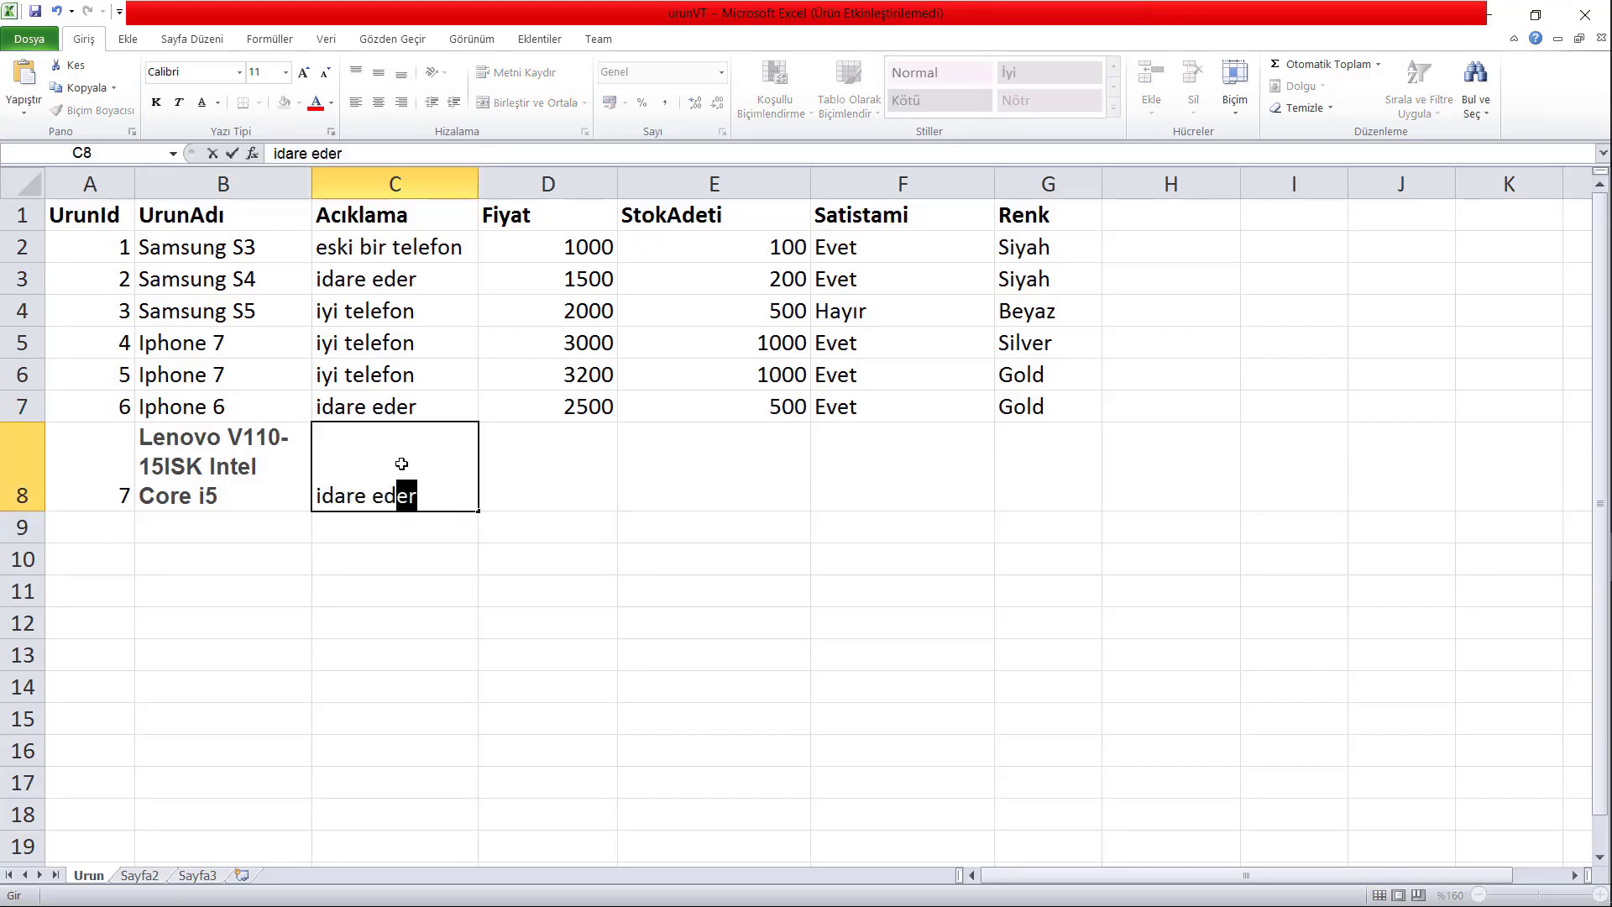
{"action": "key", "text": "Tab"}
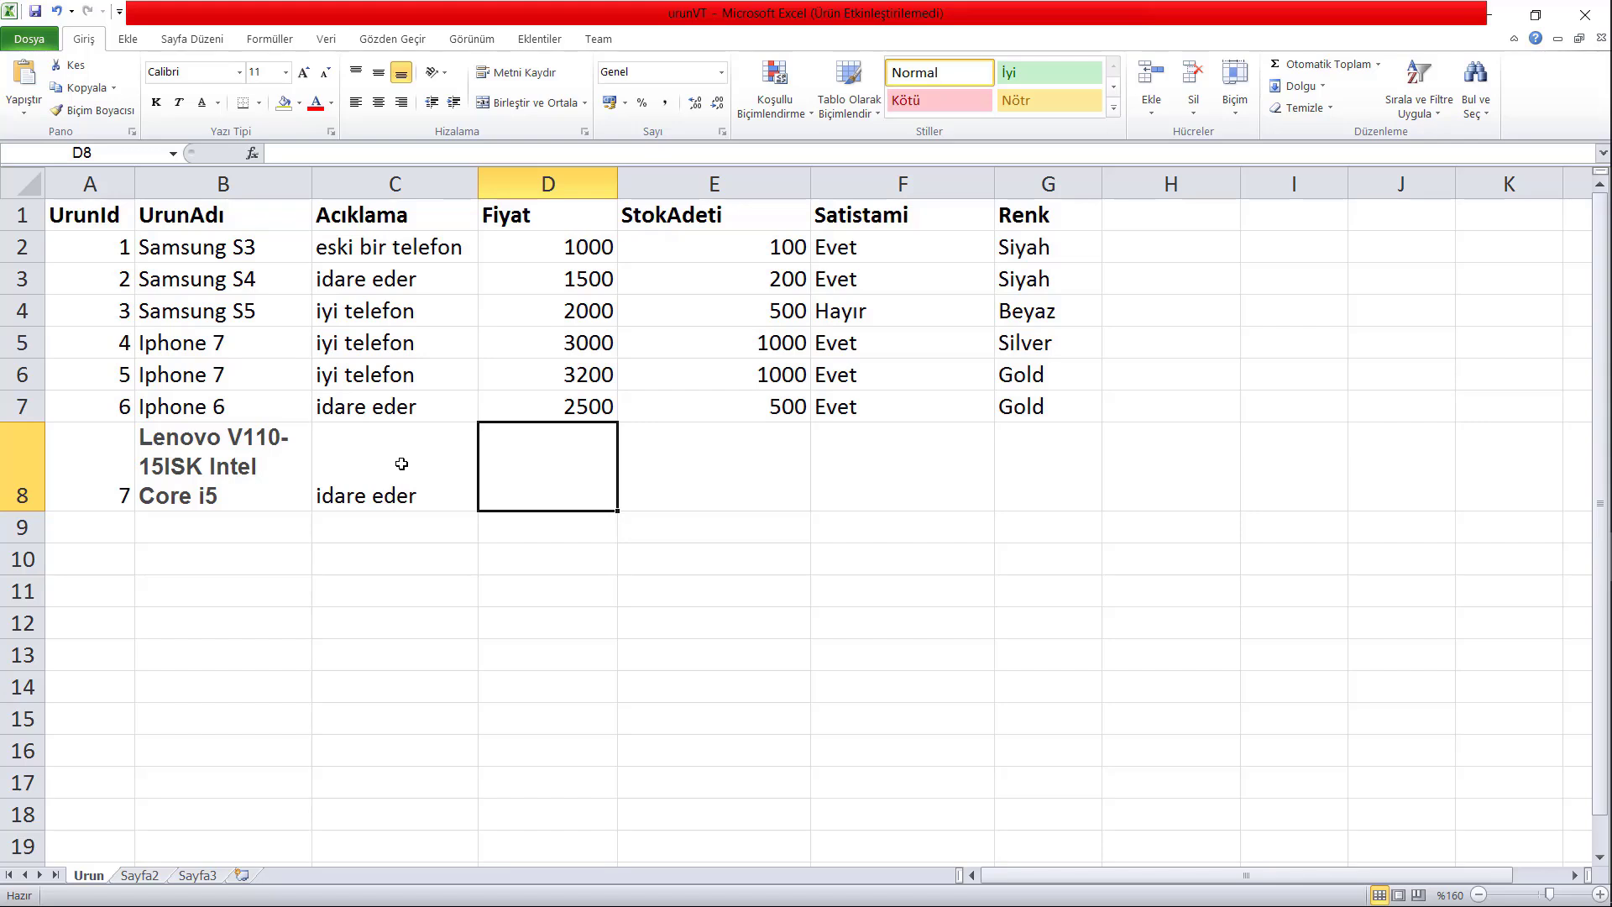
- Enter price 30000, stock 500, Evet and Siyah for the Lenovo row
{"action": "type", "text": "30000"}
{"action": "key", "text": "Tab"}
{"action": "type", "text": "5"}
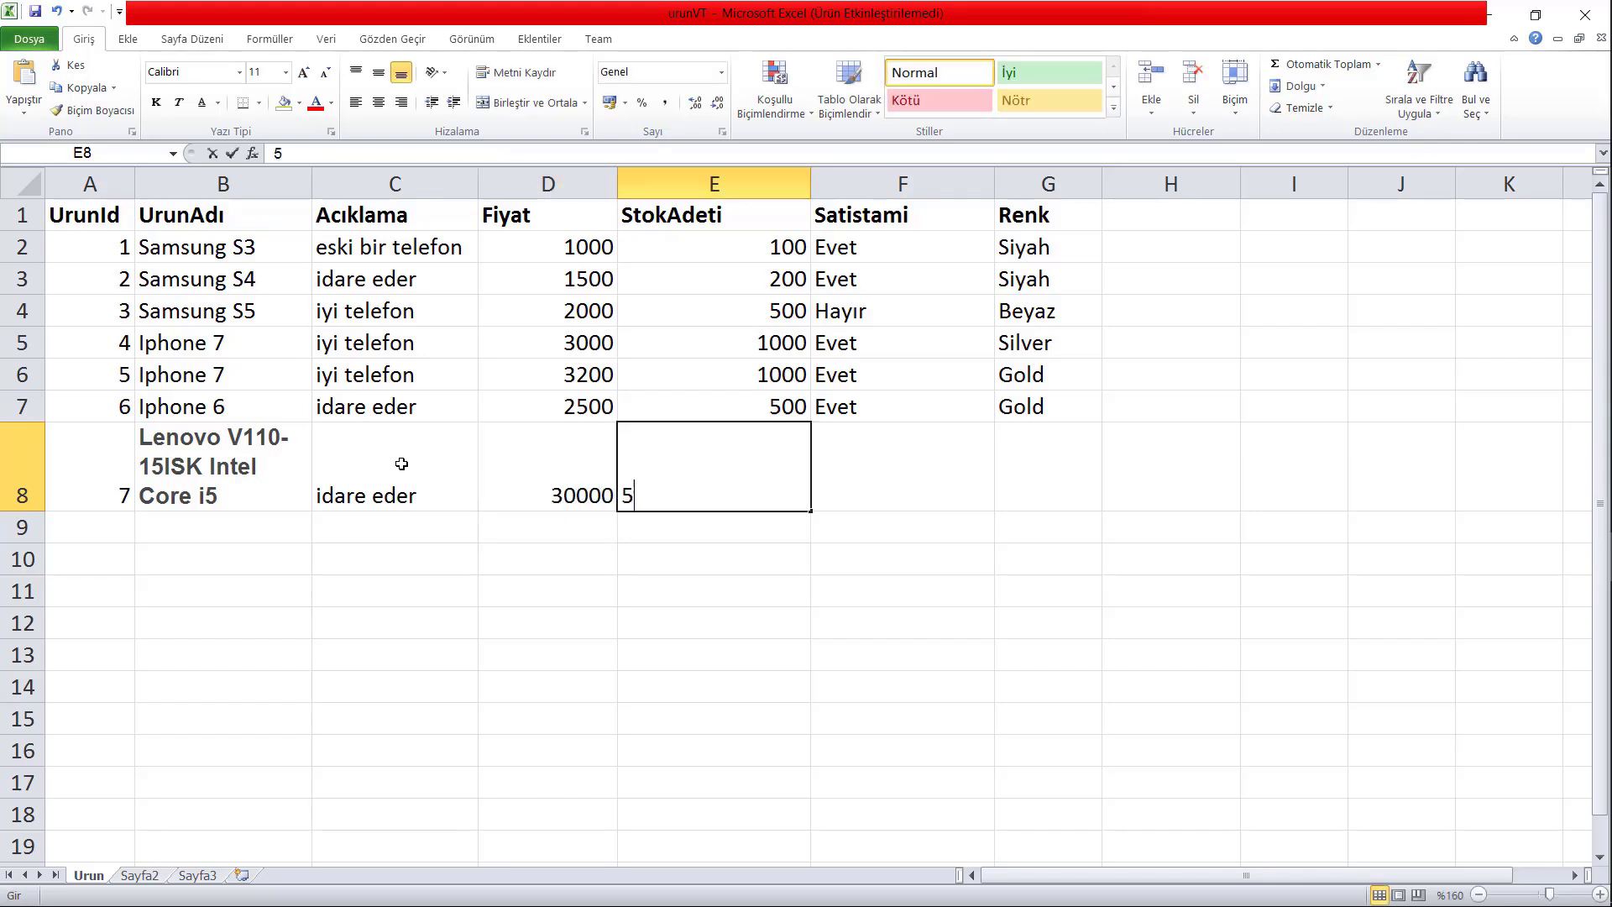
{"action": "type", "text": "00"}
{"action": "key", "text": "Tab"}
{"action": "type", "text": "Evet"}
{"action": "key", "text": "Tab"}
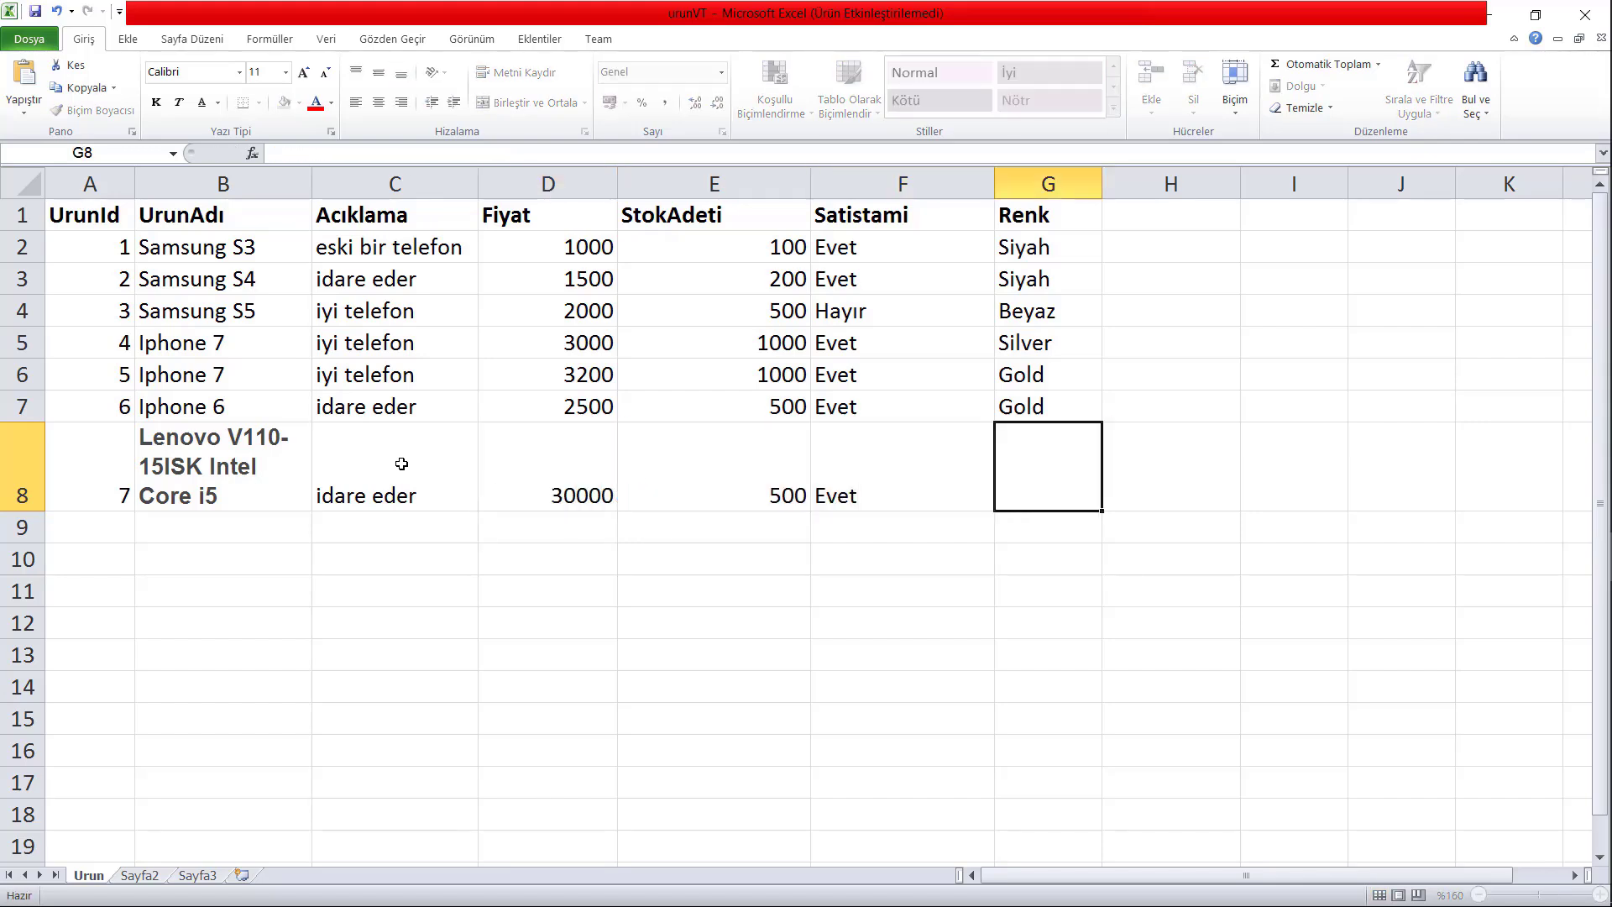
{"action": "type", "text": "Siyah"}
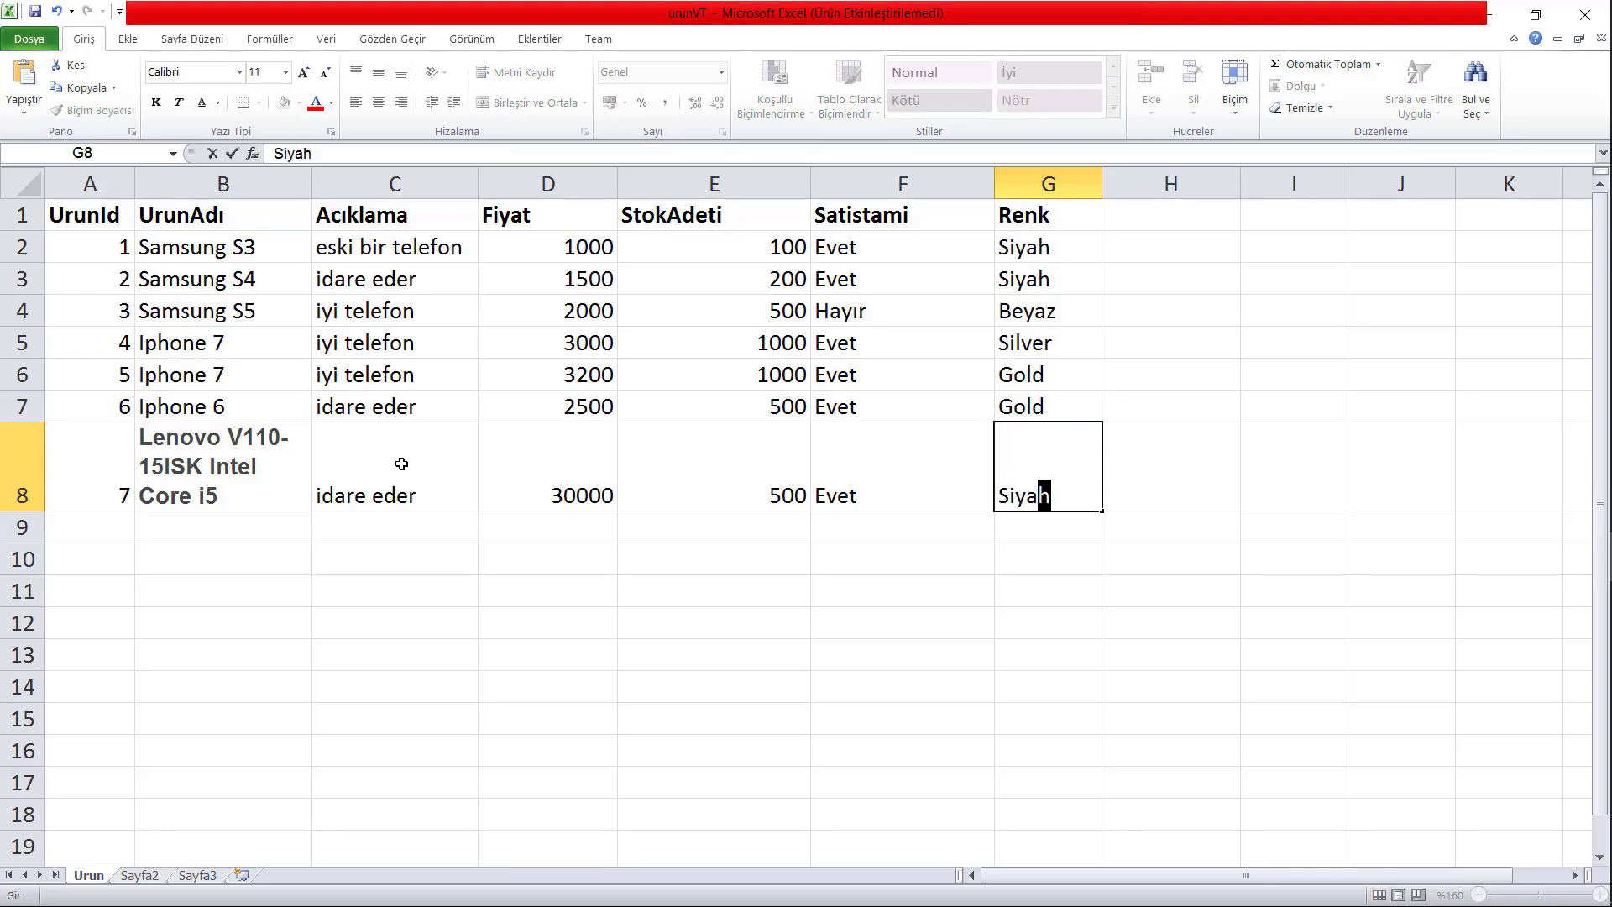
{"action": "key", "text": "Return"}
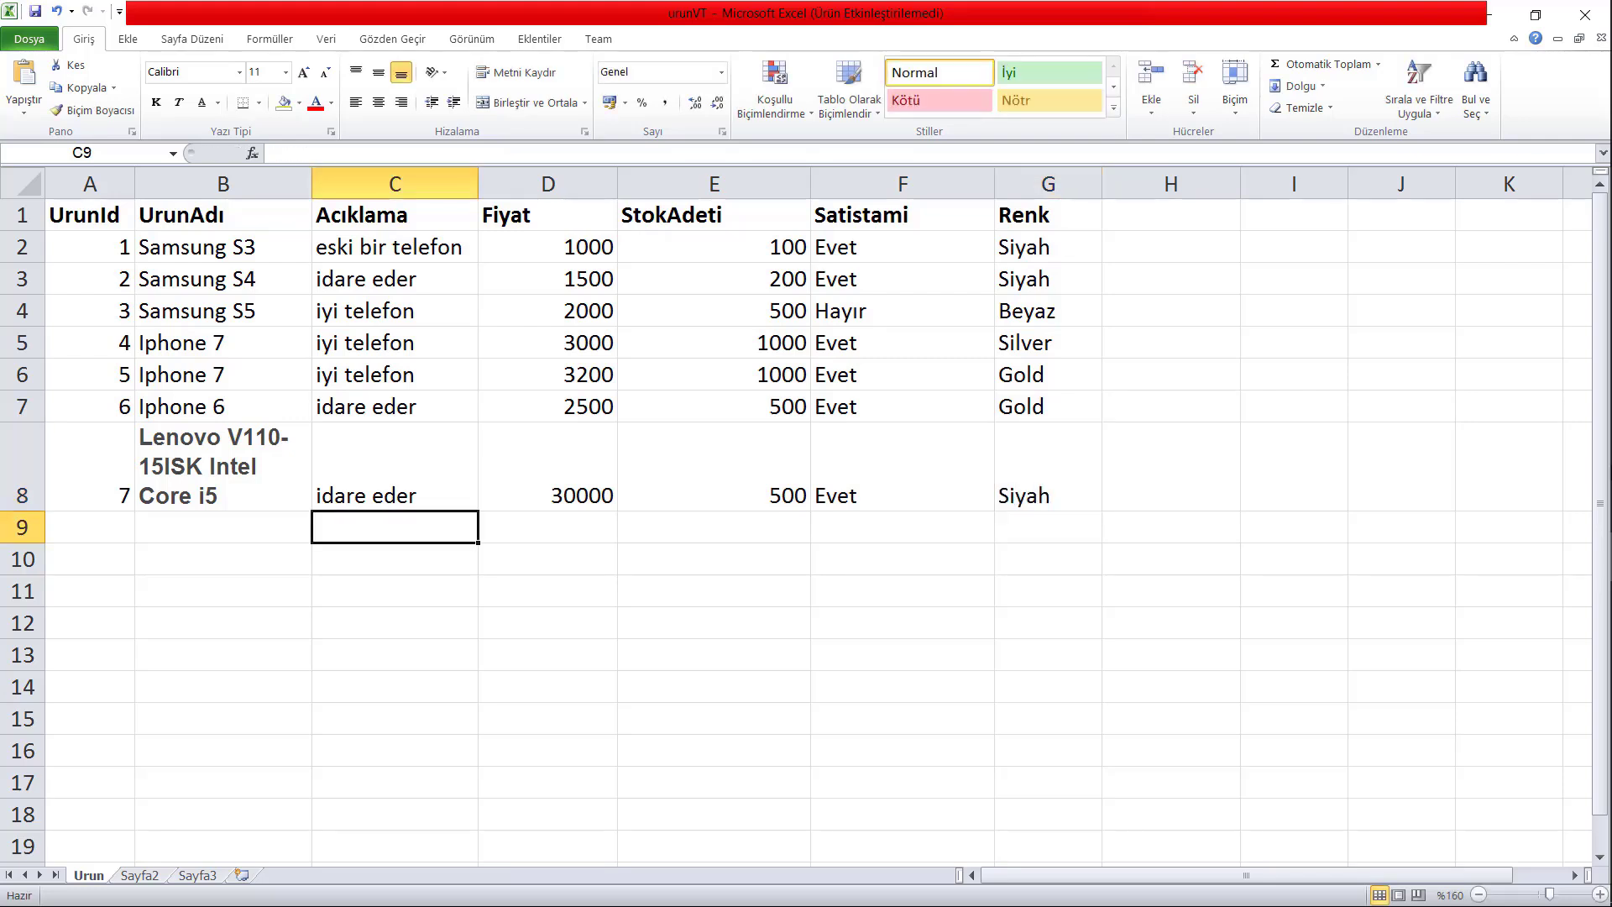
- Close the Lenovo product page, open the HP Laptop shopping result and select its title
{"action": "left_click", "coordinate": [1568, 211]}
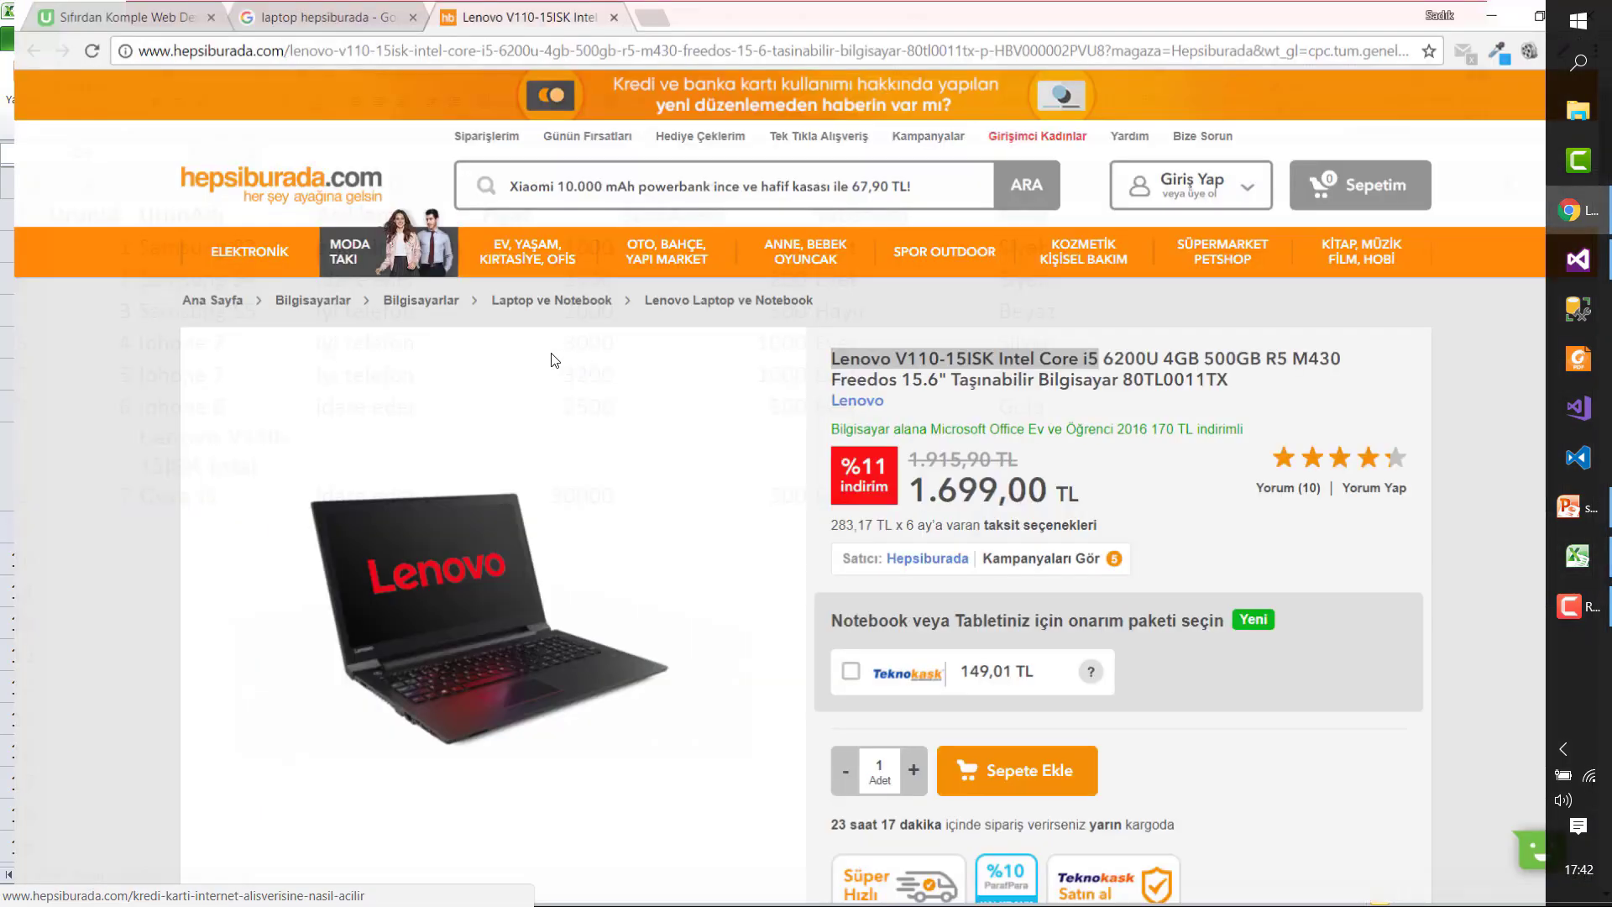
{"action": "key", "text": "ctrl+w"}
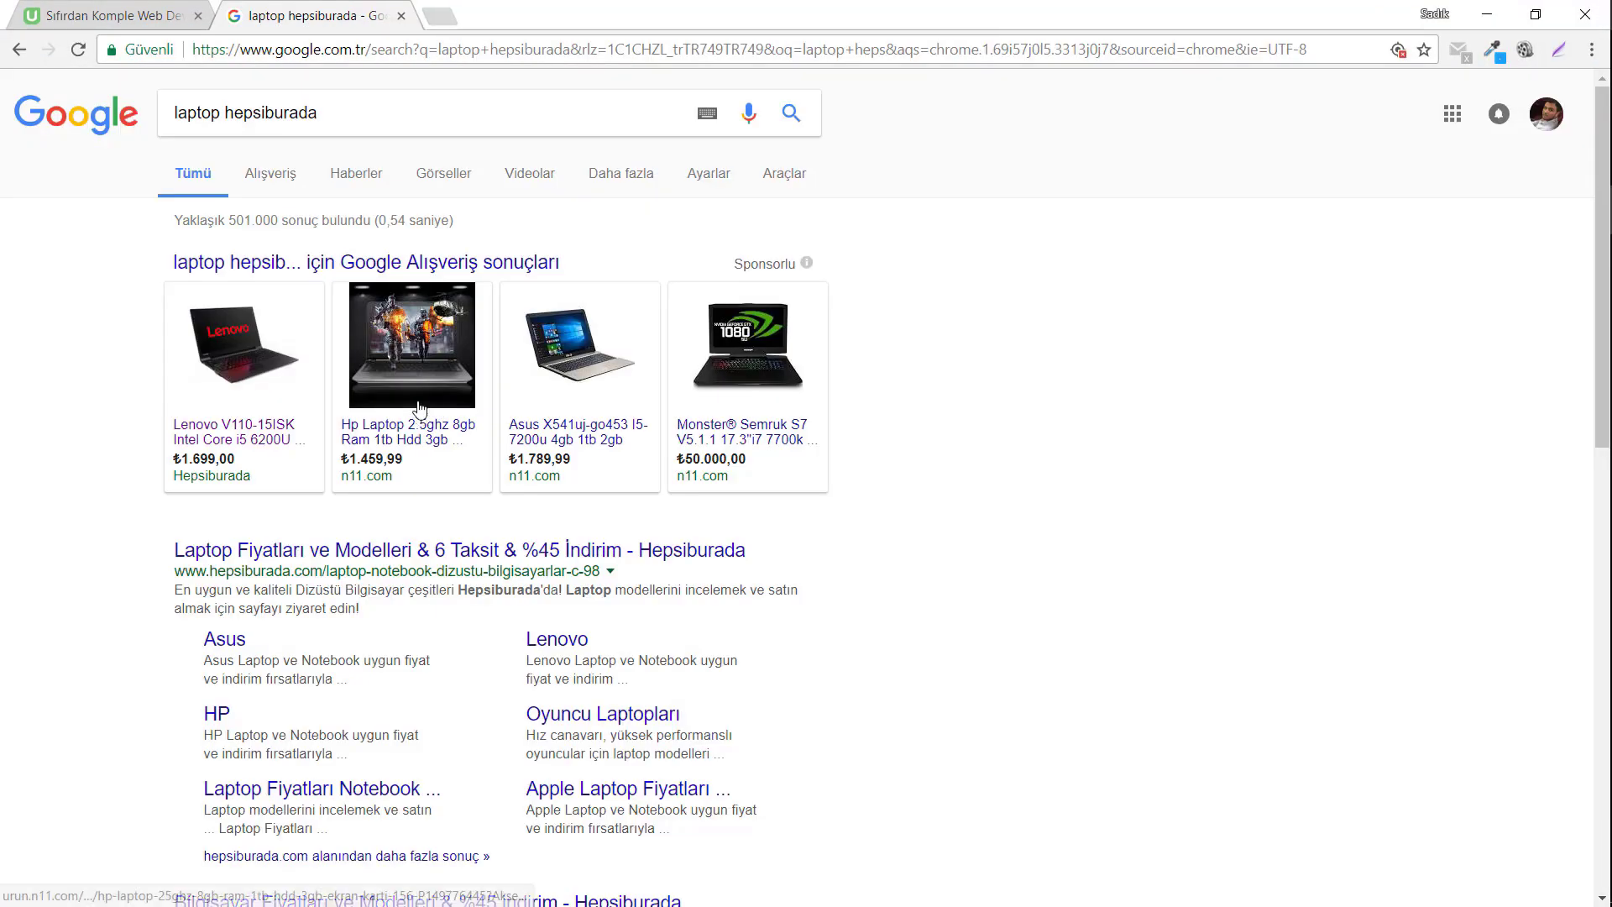
{"action": "left_click", "coordinate": [419, 409]}
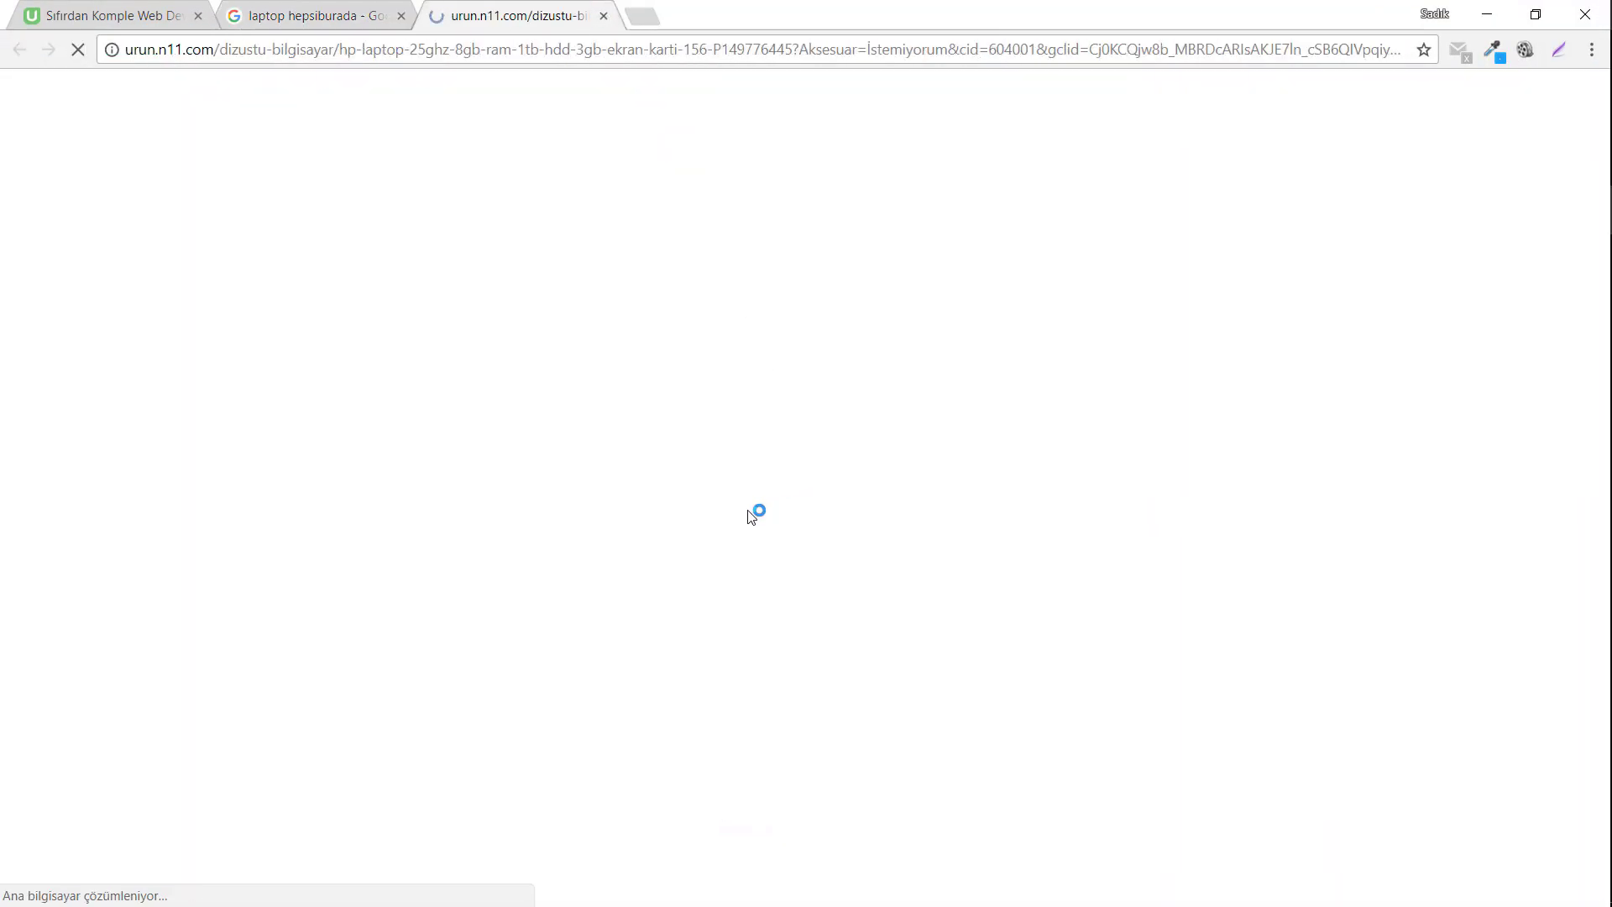
{"action": "left_click_drag", "start_coordinate": [682, 316], "coordinate": [1008, 317]}
{"action": "key", "text": "ctrl+c"}
- Paste the HP laptop title into B9, with UrunId 8 and description 'iyi bilgisayar'
{"action": "left_click", "coordinate": [1486, 14]}
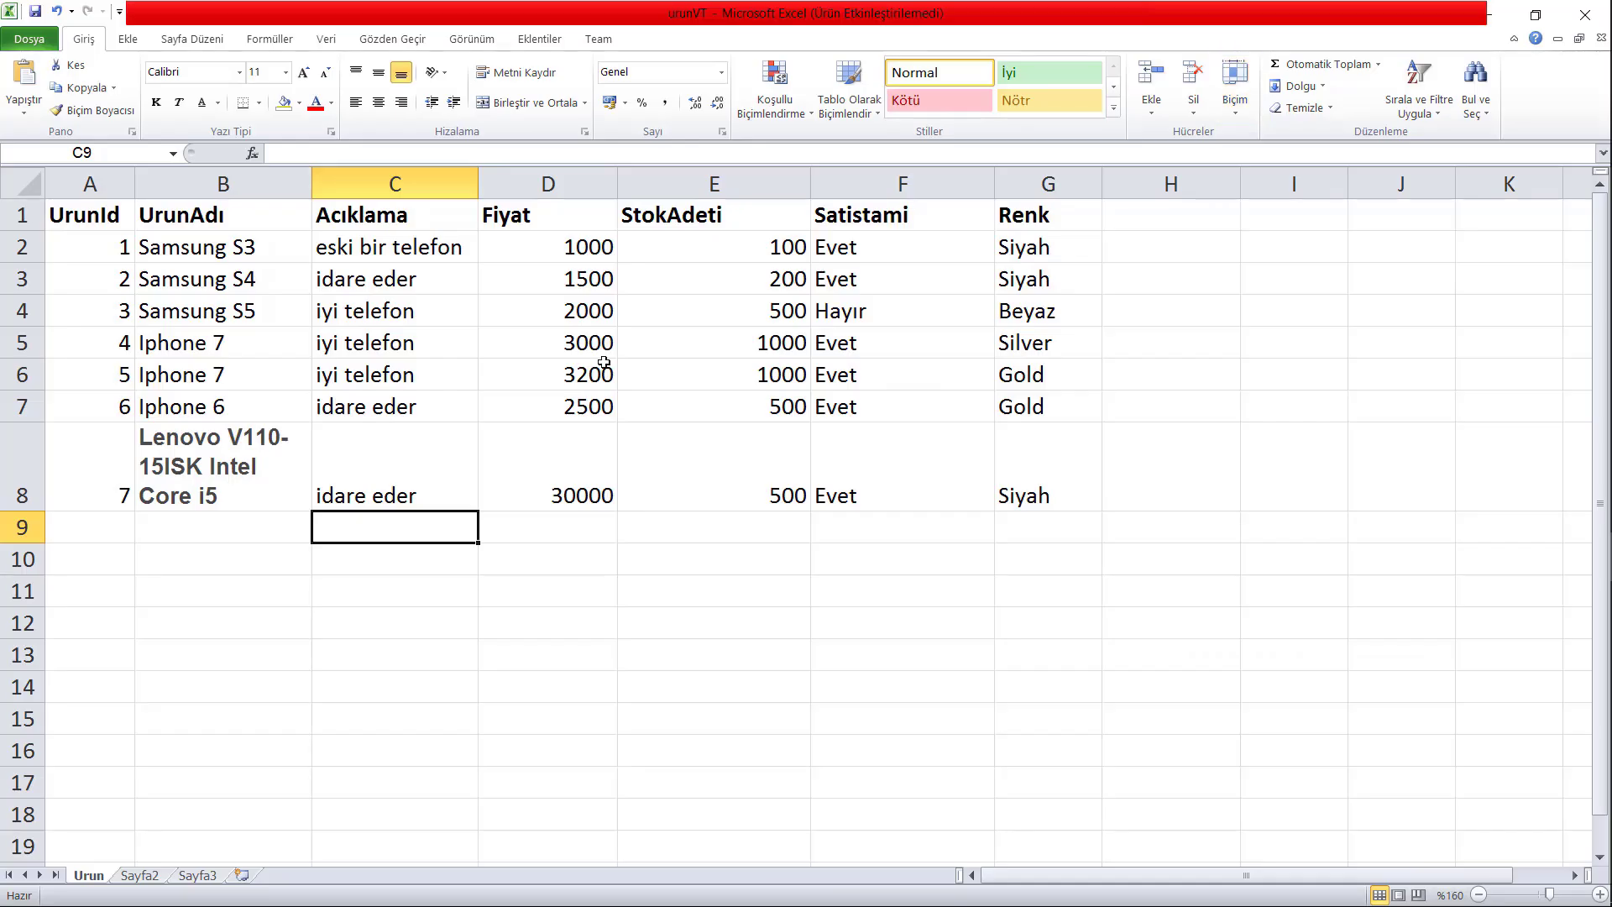
{"action": "left_click", "coordinate": [228, 534]}
{"action": "key", "text": "ctrl+v"}
{"action": "left_click", "coordinate": [111, 529]}
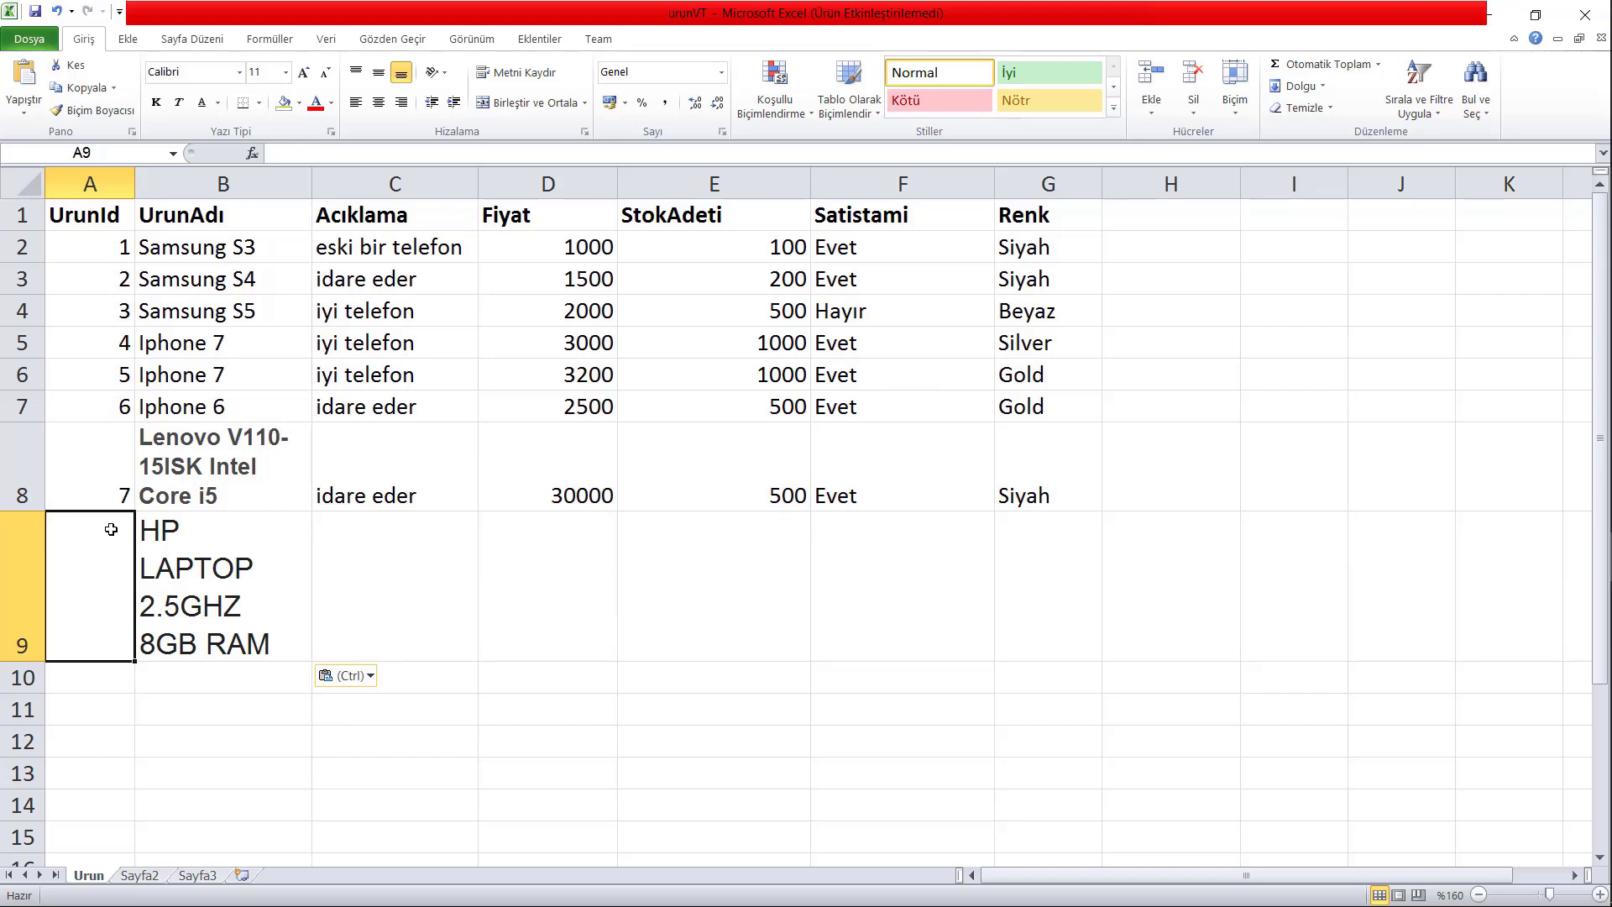
{"action": "type", "text": "8"}
{"action": "key", "text": "Tab"}
{"action": "key", "text": "Tab"}
{"action": "type", "text": "iyi "}
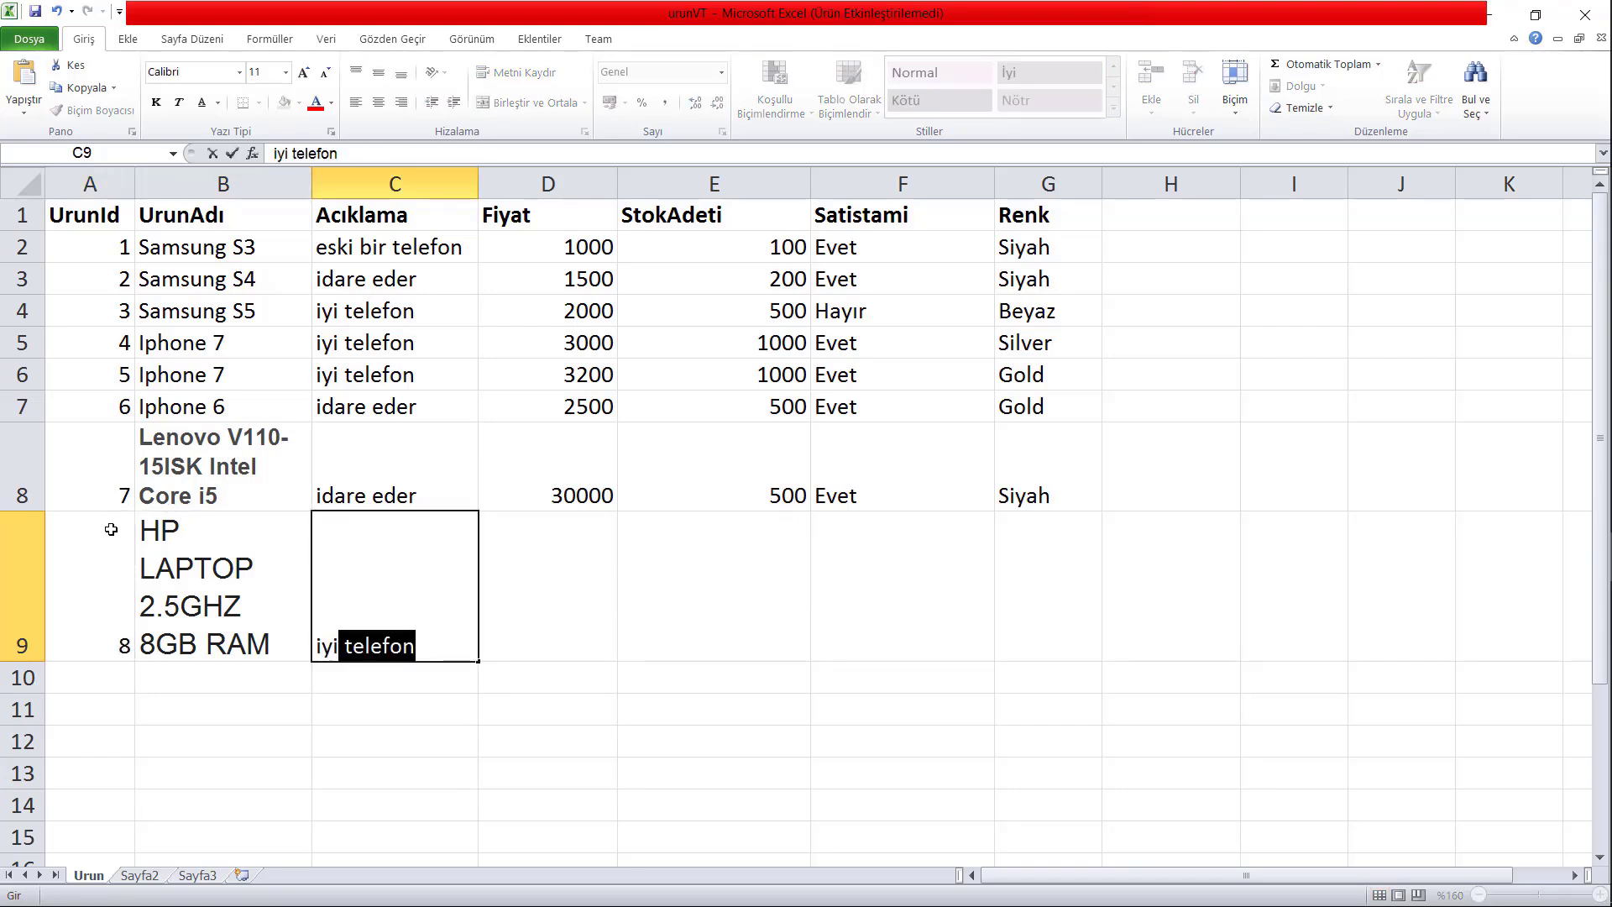
{"action": "type", "text": "bilgisayar"}
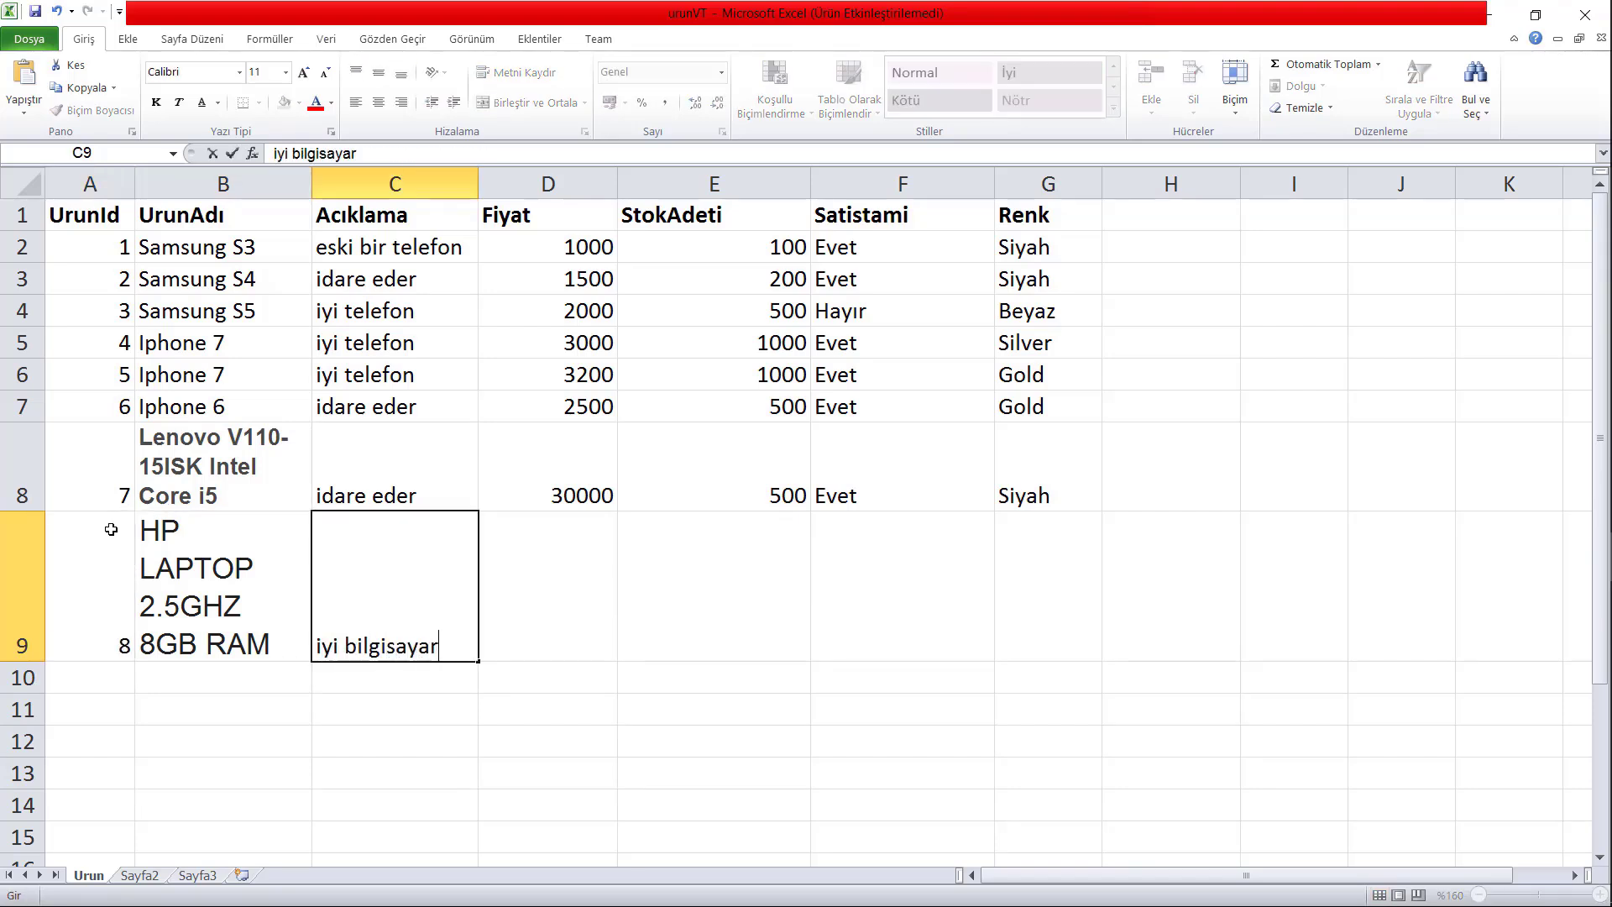
{"action": "key", "text": "Tab"}
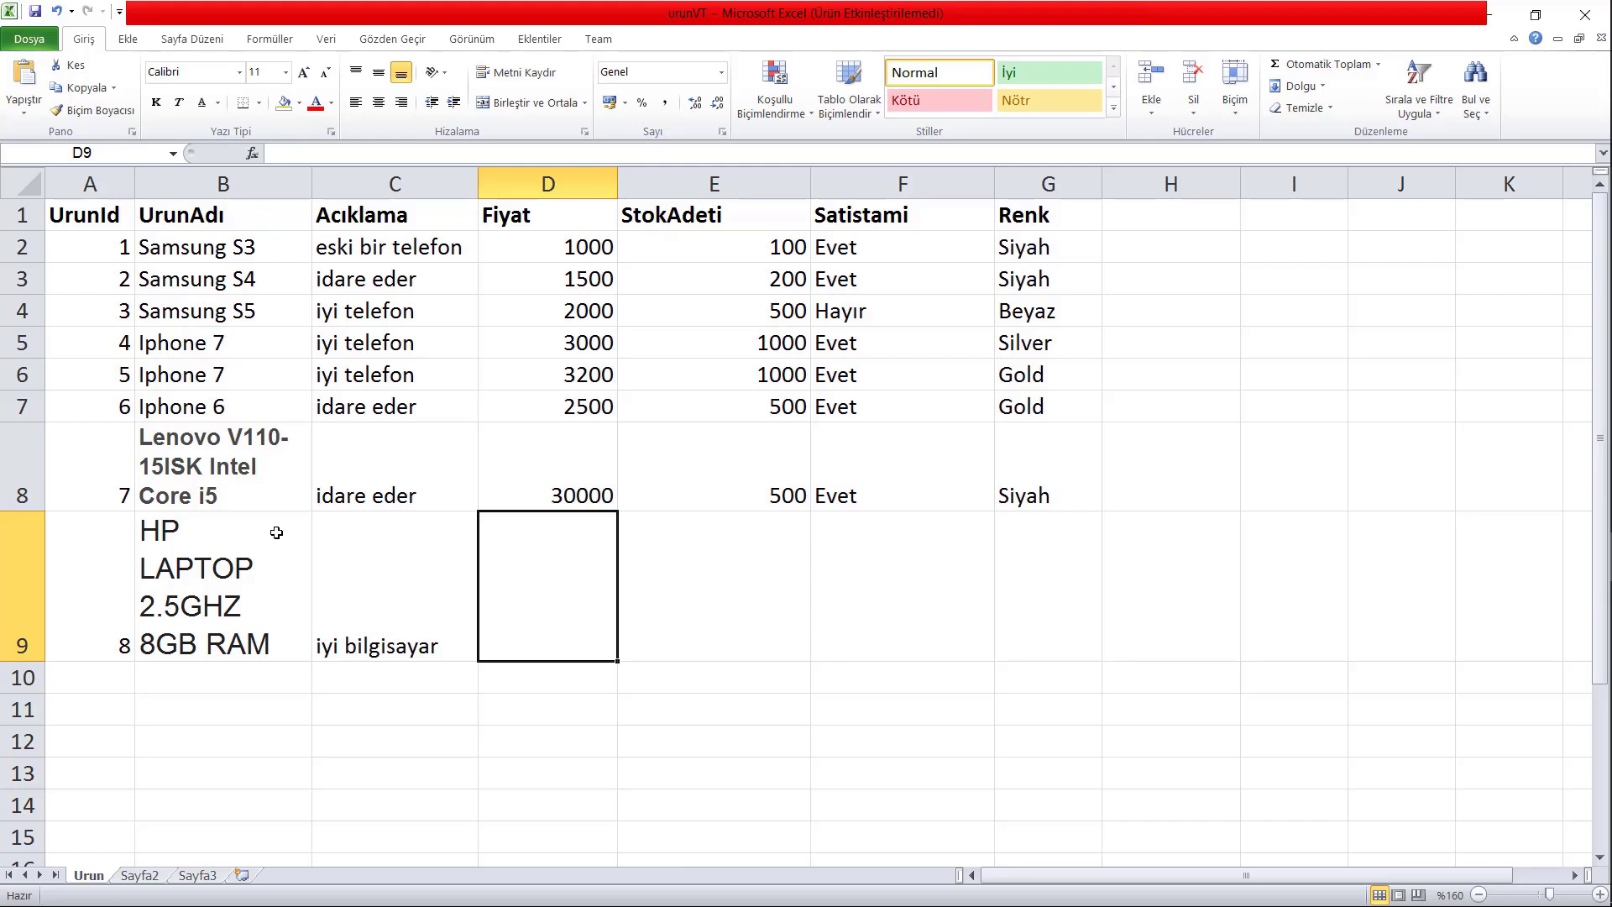
- Correct the Lenovo price in D8 from 30000 to 3000
{"action": "double_click", "coordinate": [577, 494]}
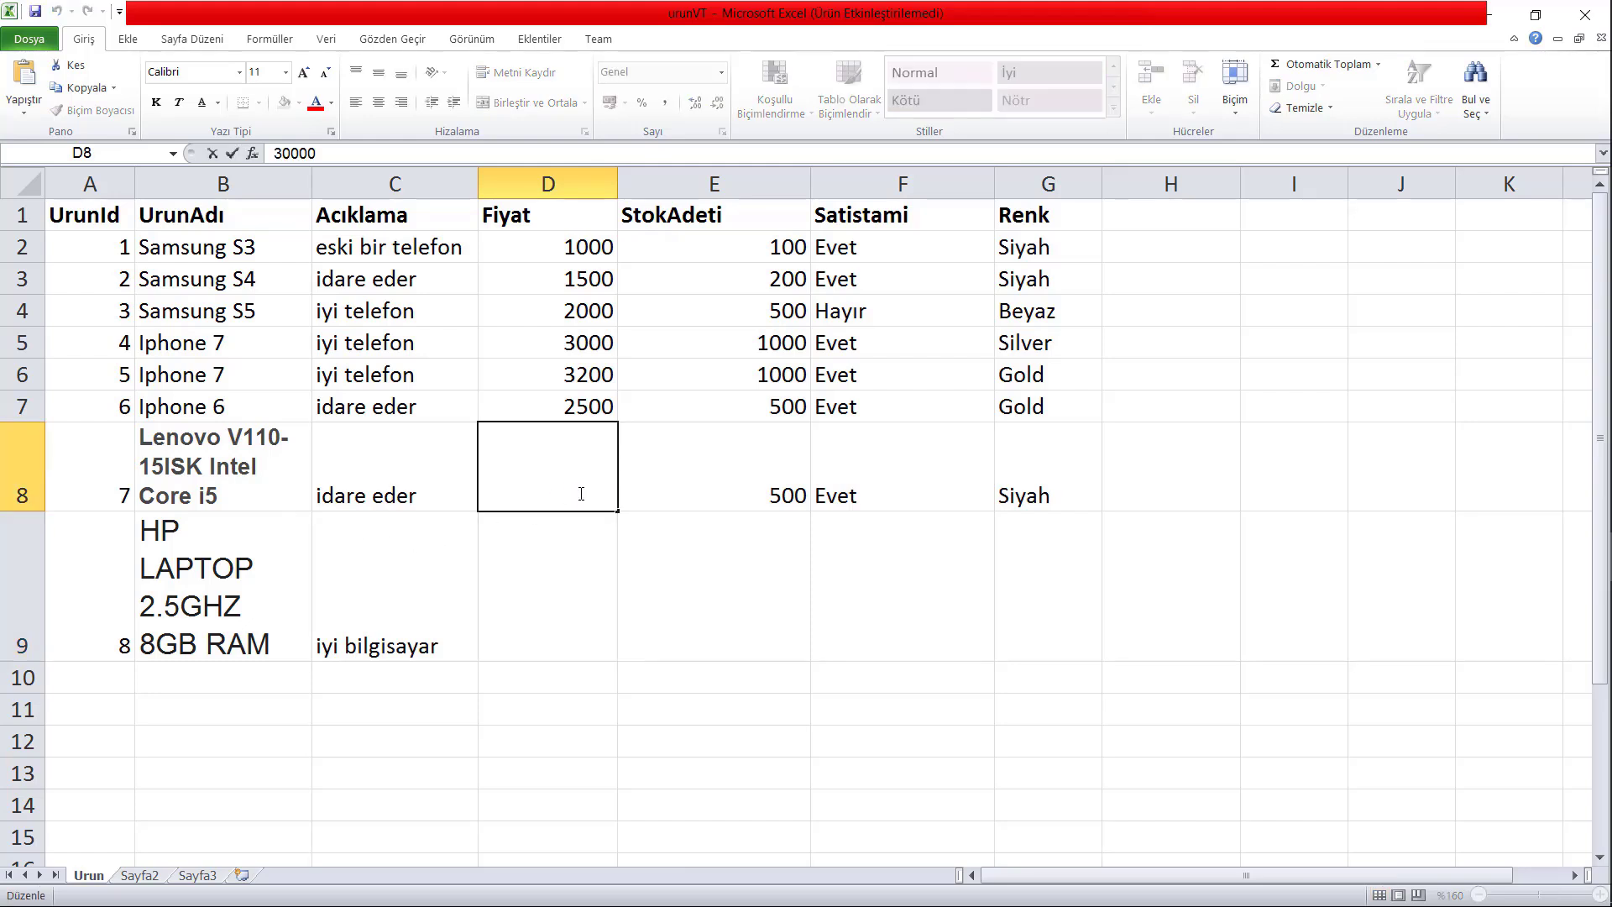
{"action": "key", "text": "BackSpace"}
{"action": "left_click", "coordinate": [583, 586]}
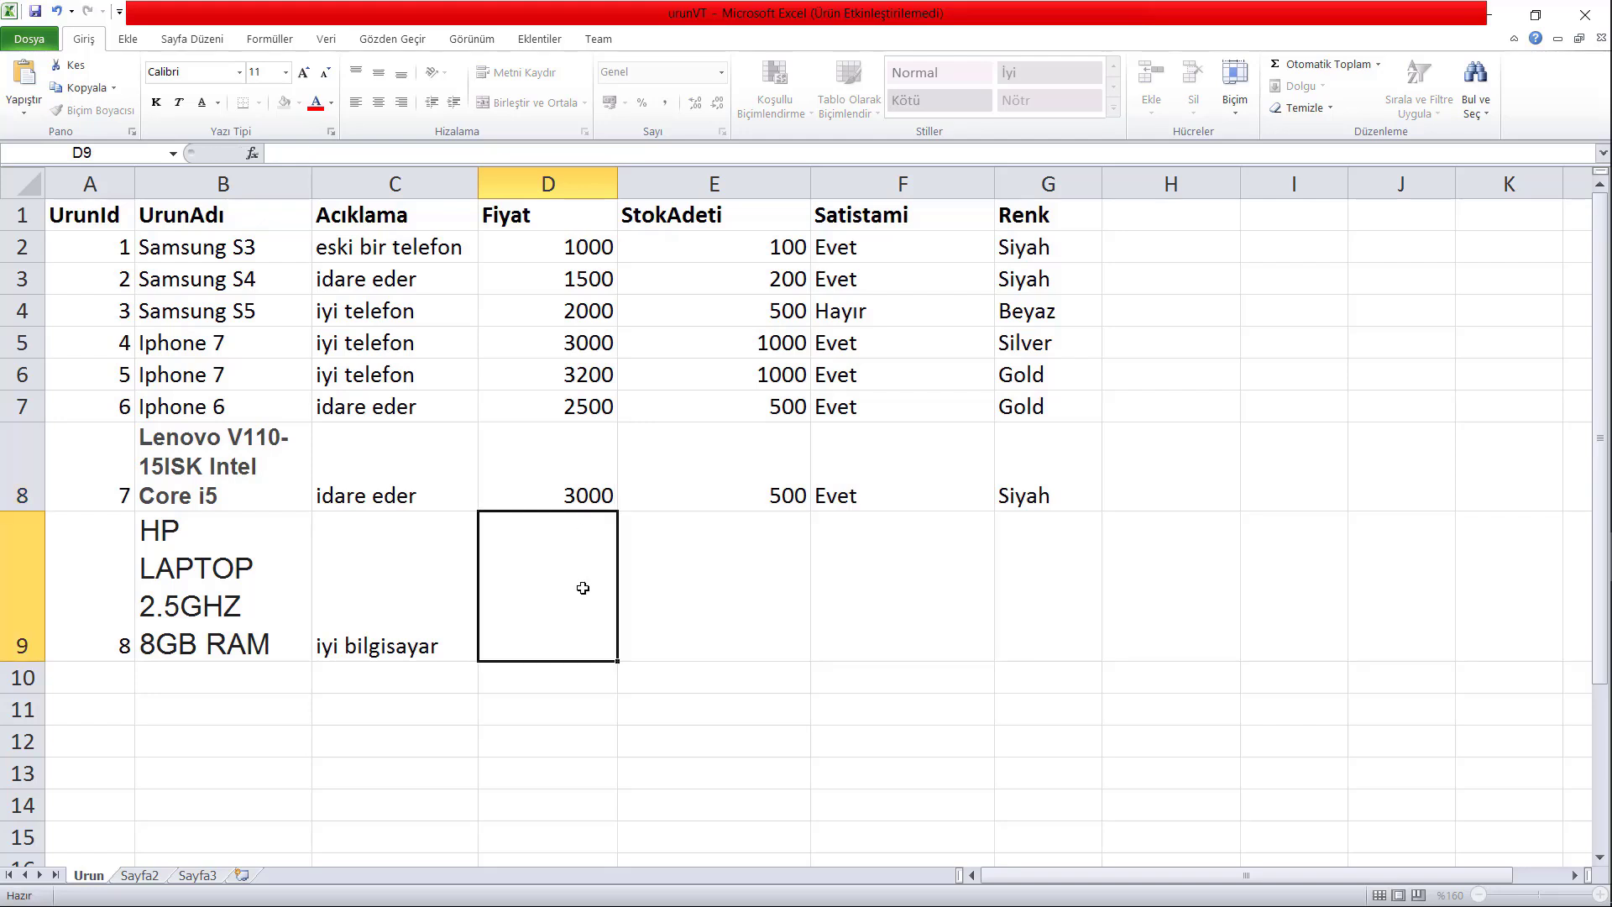
- Enter the HP laptop's price 4000, stock 500, sale status Evet and colour Beyaz
{"action": "type", "text": "4000"}
{"action": "key", "text": "Tab"}
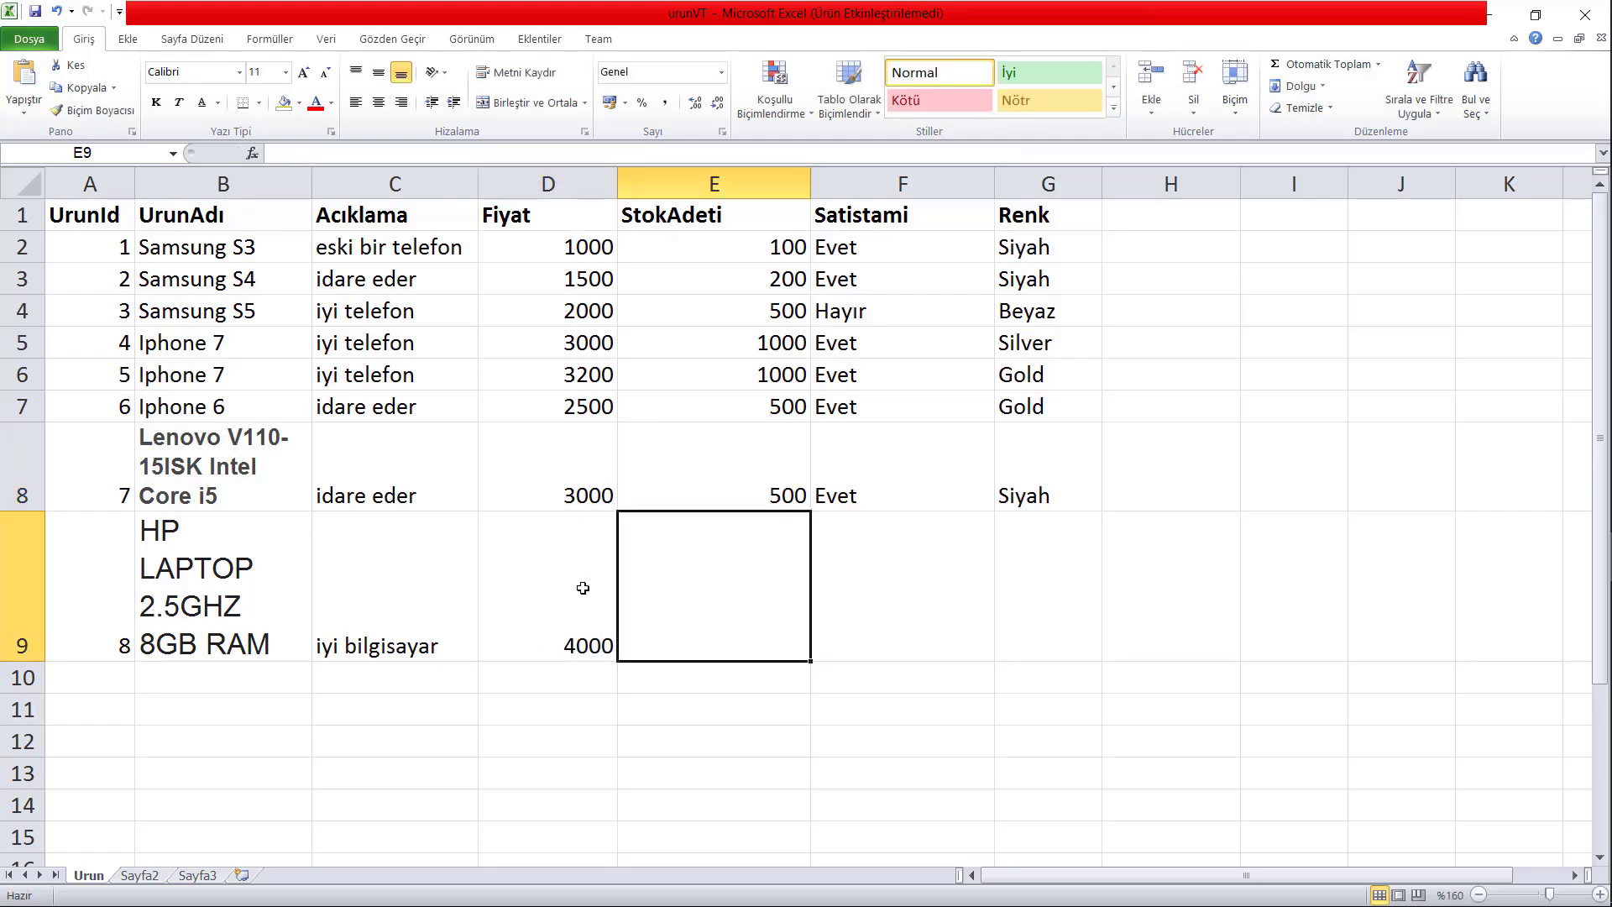
{"action": "type", "text": "500"}
{"action": "key", "text": "Tab"}
{"action": "type", "text": "Evet"}
{"action": "key", "text": "Tab"}
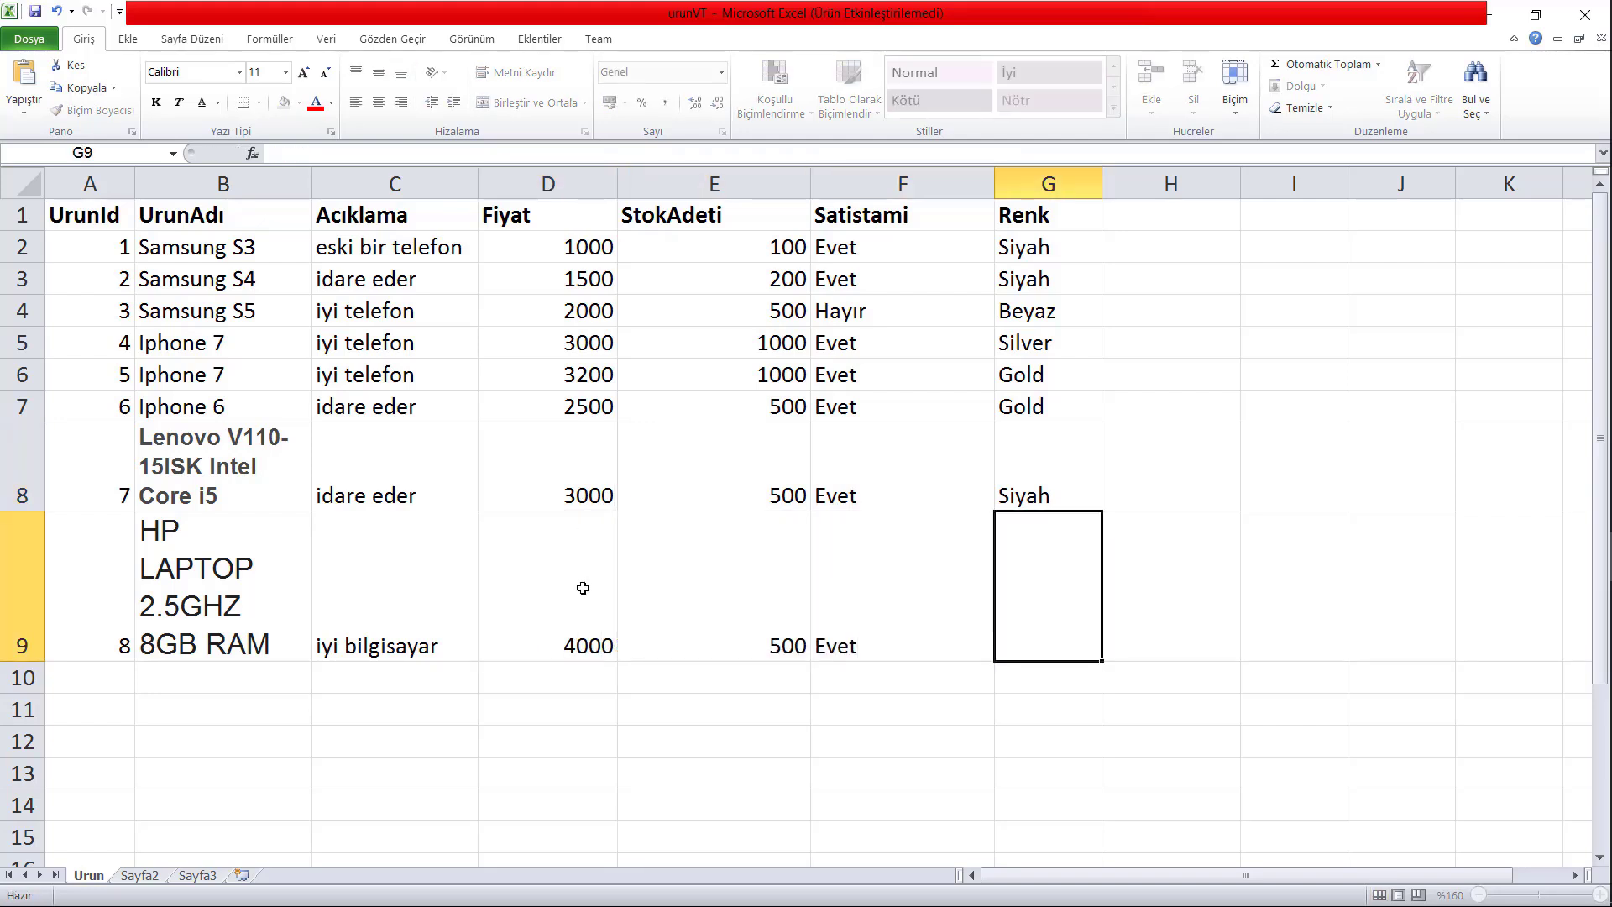
{"action": "type", "text": "Beyaz"}
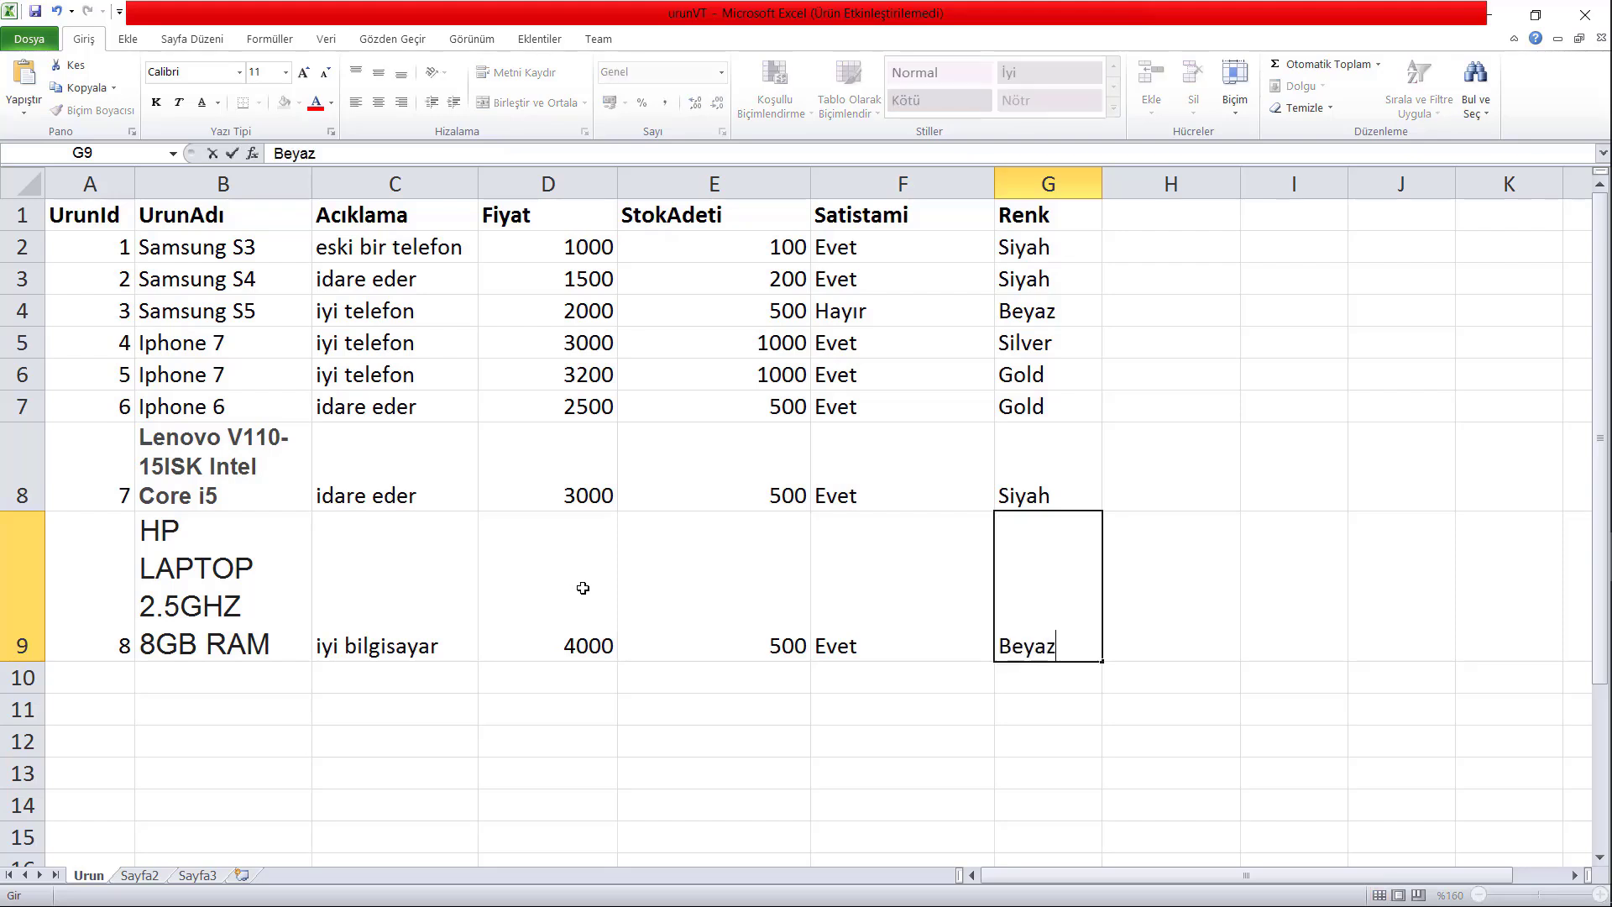
{"action": "left_click", "coordinate": [583, 587]}
{"action": "left_click", "coordinate": [217, 410]}
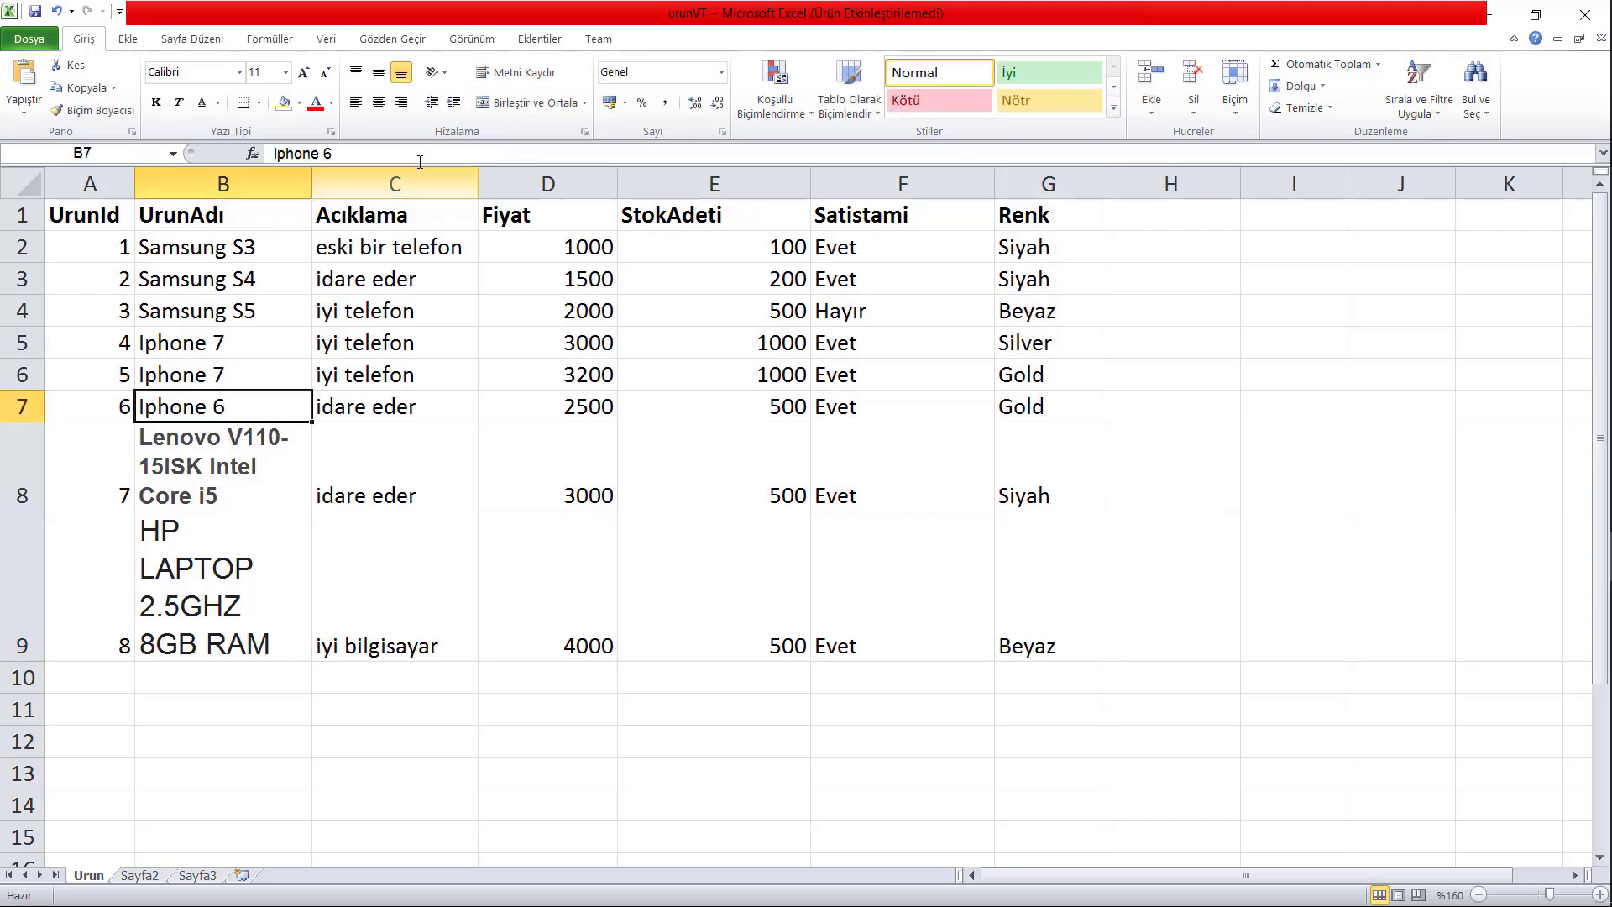
- Apply the Iphone 6 row's formatting to rows 8 and 9 with Format Painter
{"action": "left_click", "coordinate": [91, 110]}
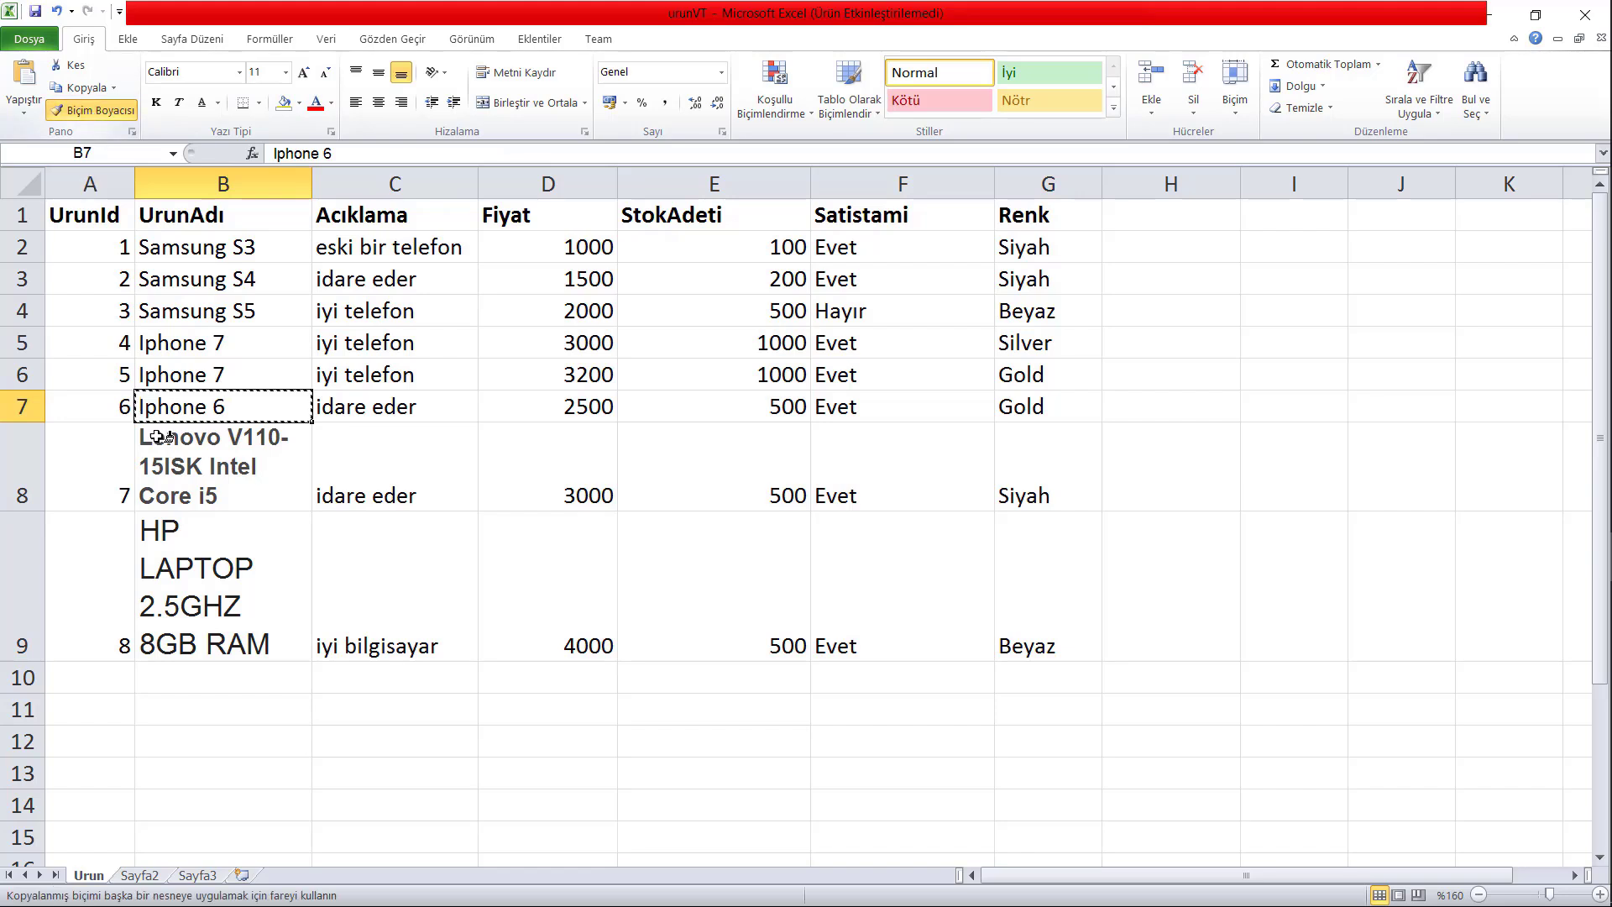
{"action": "left_click", "coordinate": [96, 448]}
{"action": "mouse_move", "coordinate": [97, 449]}
{"action": "left_mouse_down"}
{"action": "mouse_move", "coordinate": [881, 601]}
{"action": "mouse_move", "coordinate": [1032, 606]}
{"action": "left_mouse_up"}
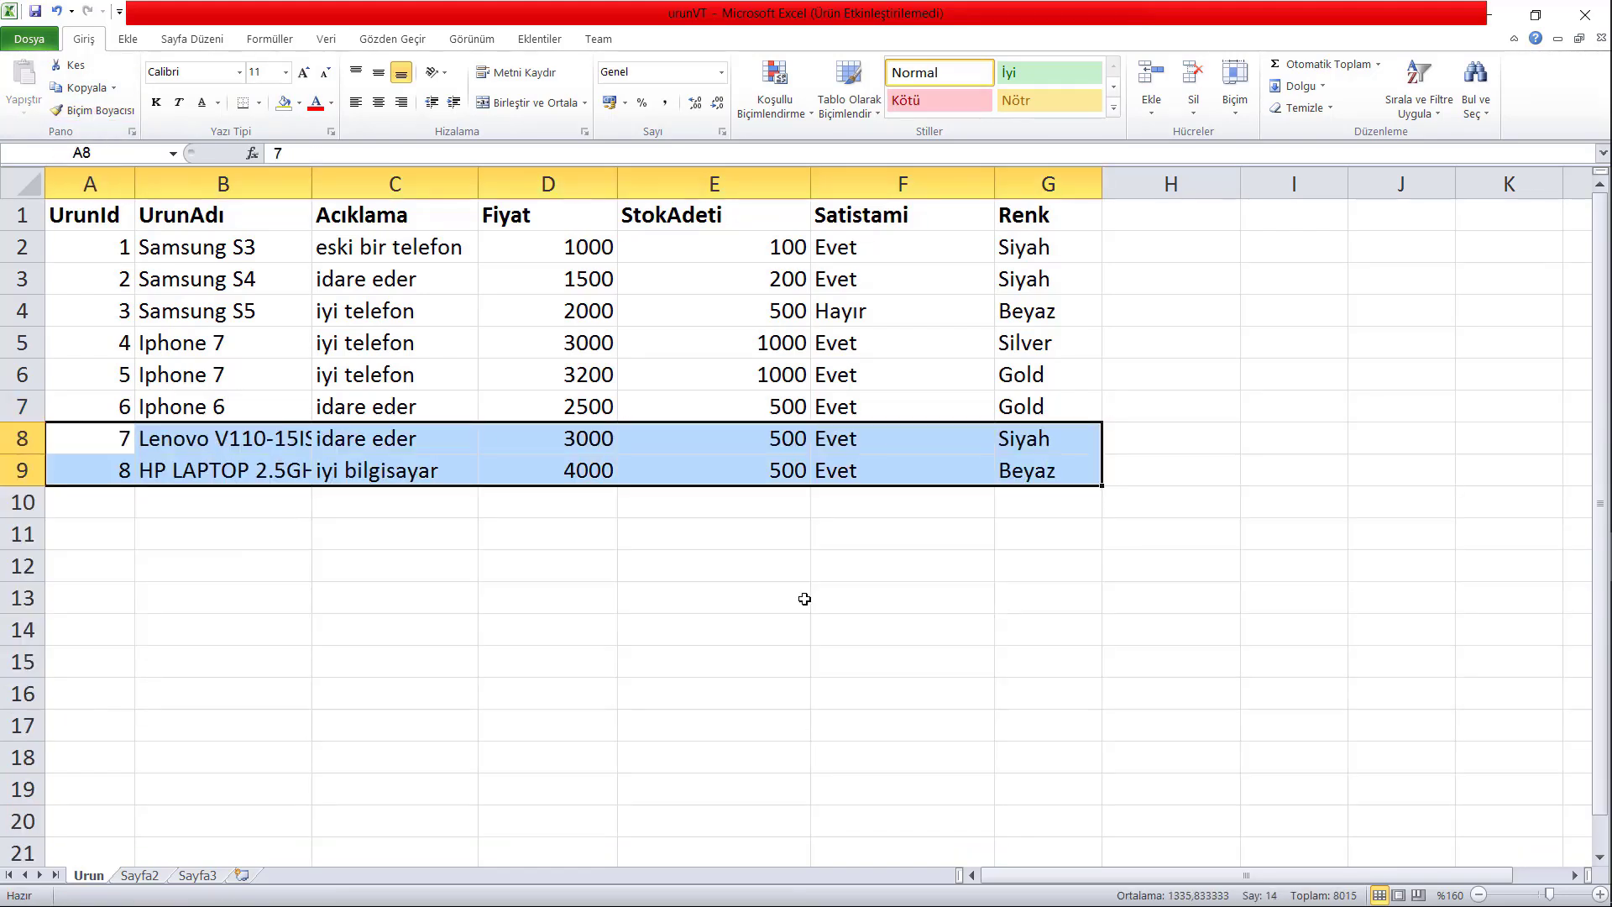
{"action": "left_click", "coordinate": [250, 497]}
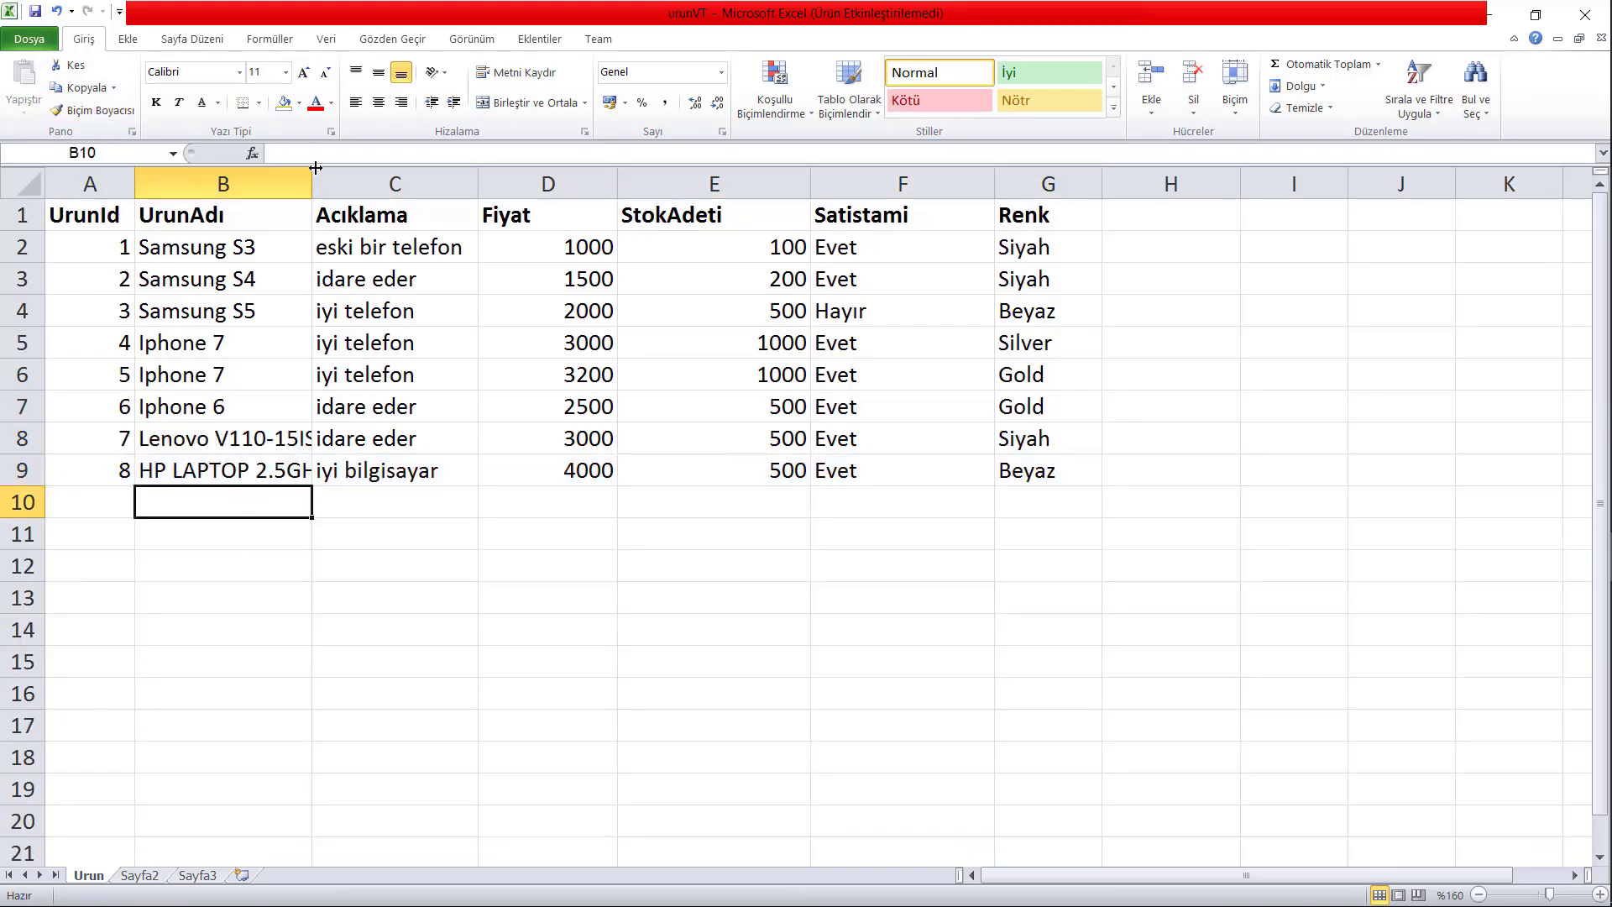
- Widen the UrunAdı column so the full product names show
{"action": "left_click_drag", "start_coordinate": [312, 180], "coordinate": [475, 179]}
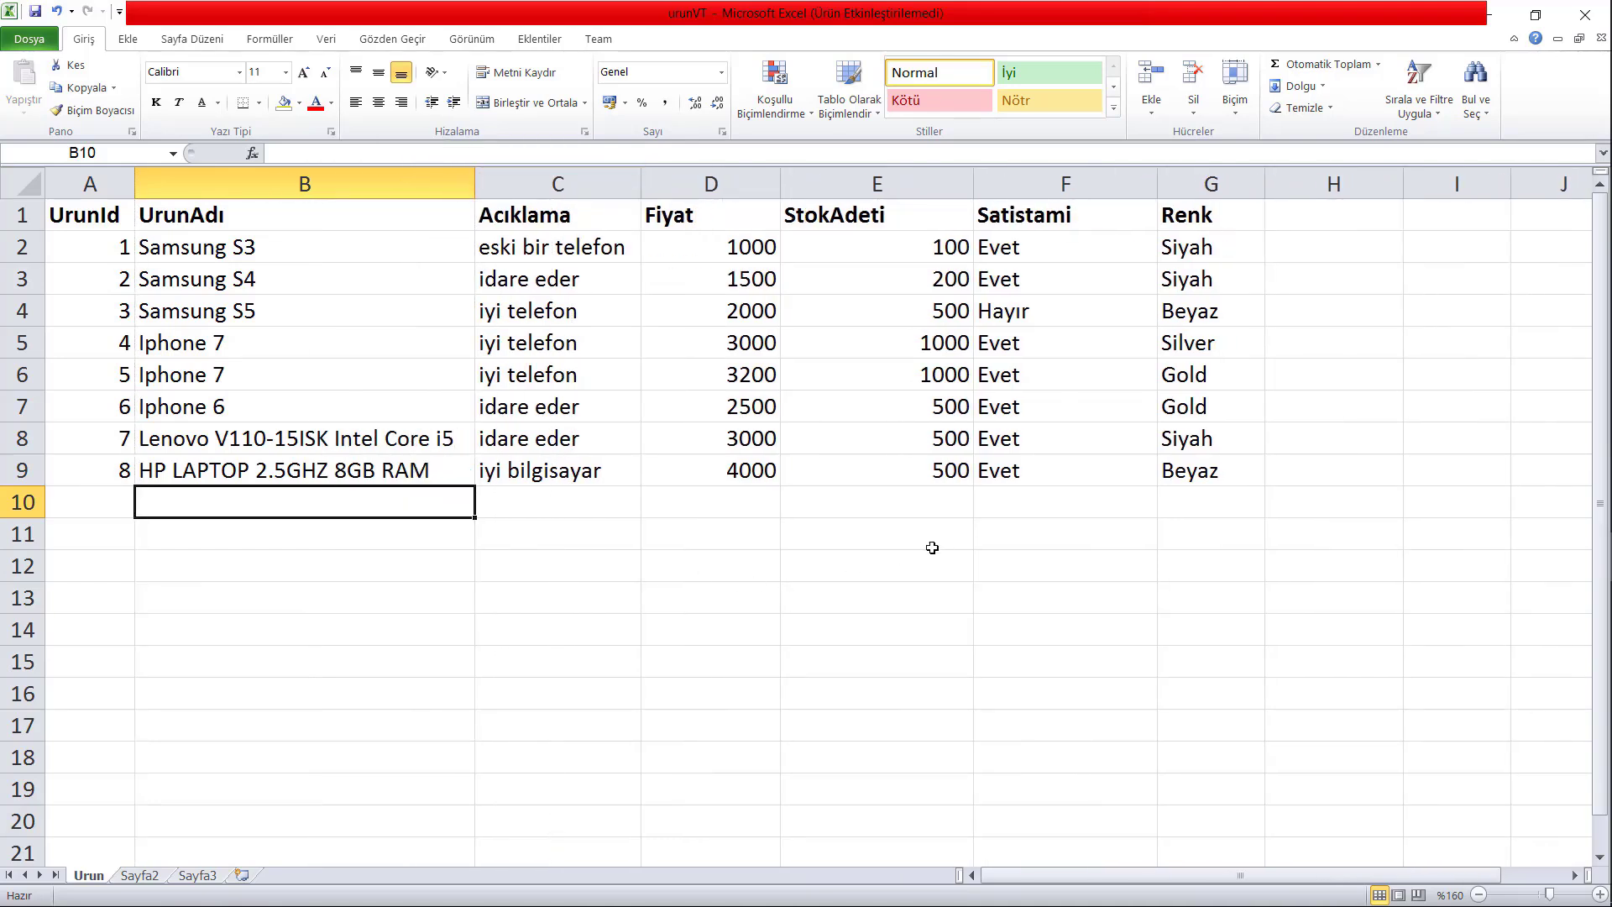
{"action": "left_click_drag", "start_coordinate": [99, 253], "coordinate": [102, 471]}
{"action": "left_click", "coordinate": [89, 494]}
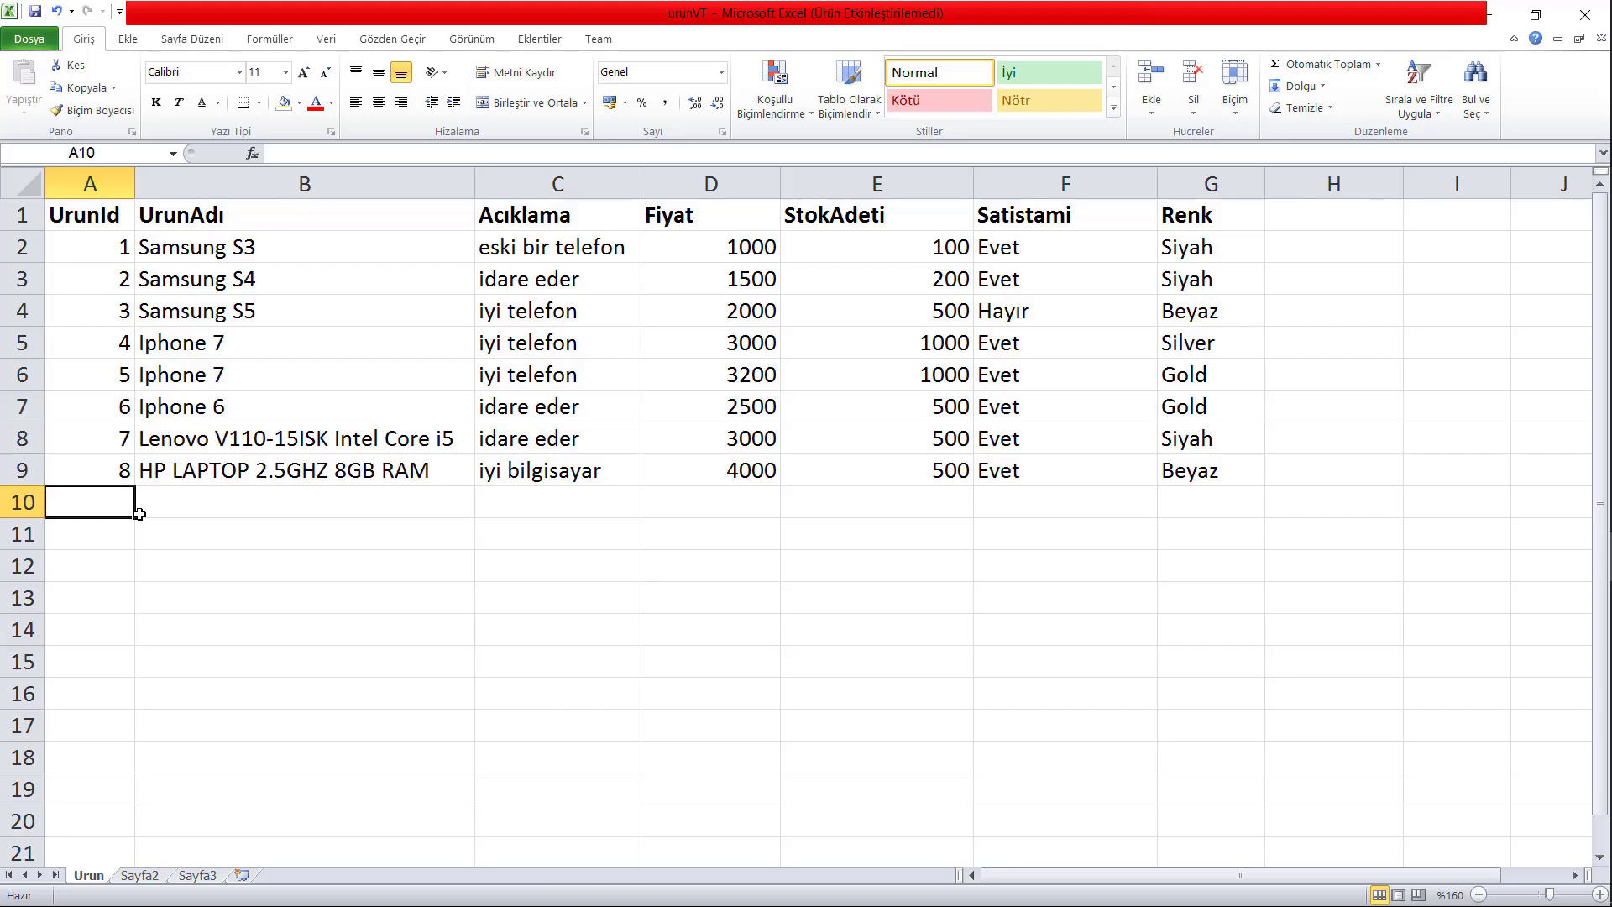
- Review the product ids and narrow the Satistami column slightly
{"action": "key", "text": "Right"}
{"action": "key", "text": "Right"}
{"action": "key", "text": "Right"}
{"action": "key", "text": "Right"}
{"action": "key", "text": "Right"}
{"action": "key", "text": "Down"}
{"action": "key", "text": "Down"}
{"action": "key", "text": "Down"}
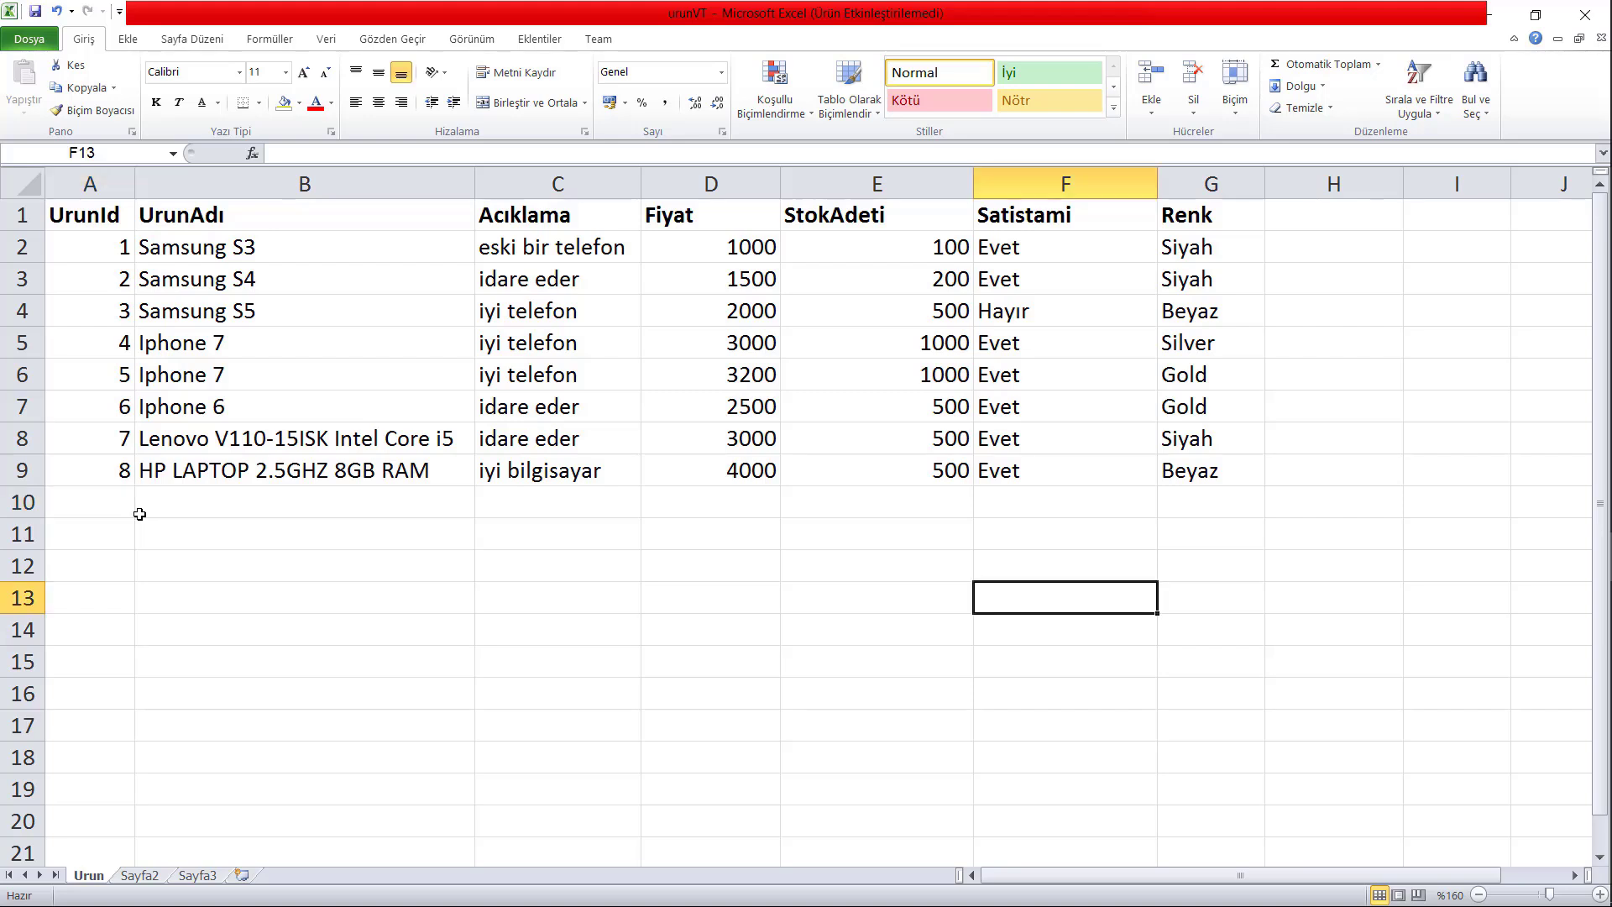
{"action": "left_click_drag", "start_coordinate": [92, 442], "coordinate": [94, 470]}
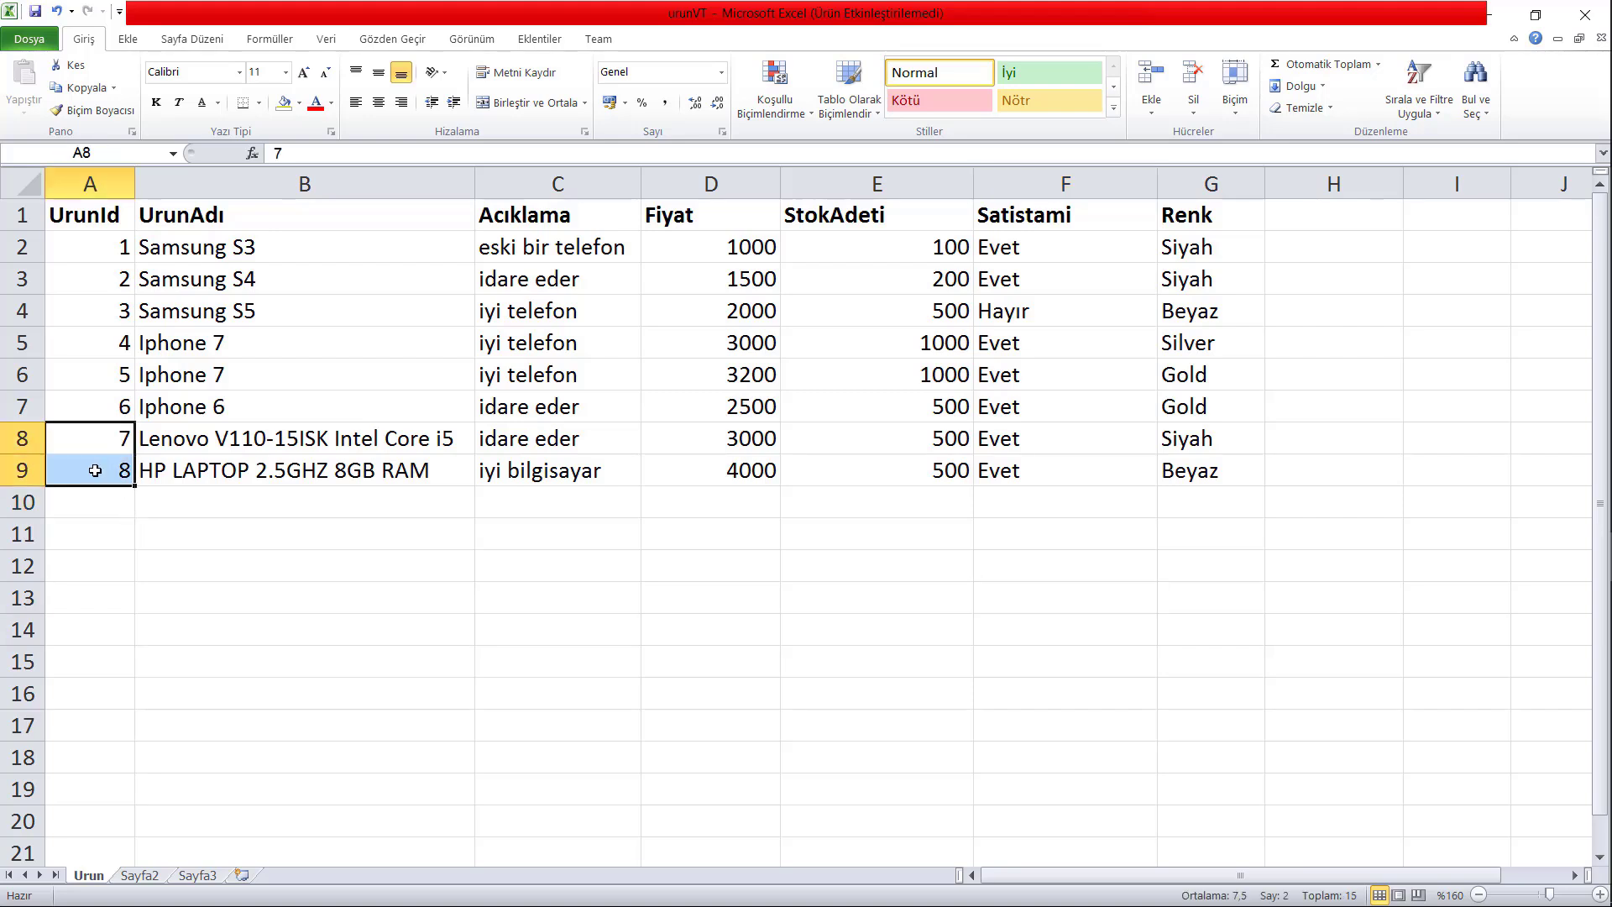
{"action": "left_click_drag", "start_coordinate": [110, 255], "coordinate": [108, 403]}
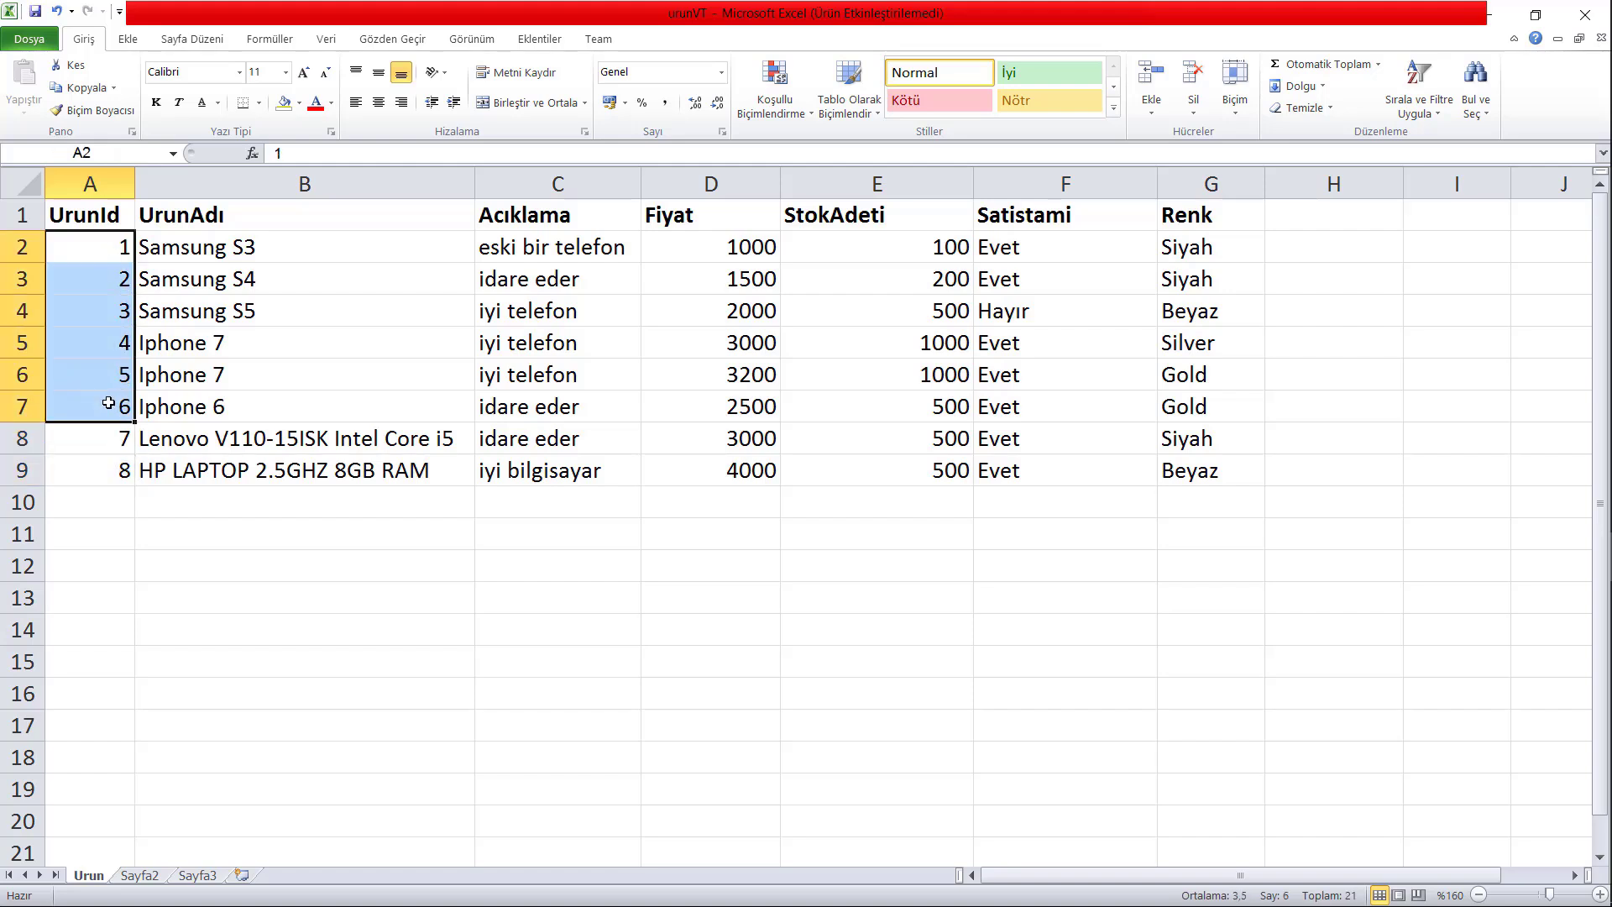
{"action": "left_click_drag", "start_coordinate": [1156, 198], "coordinate": [1121, 198]}
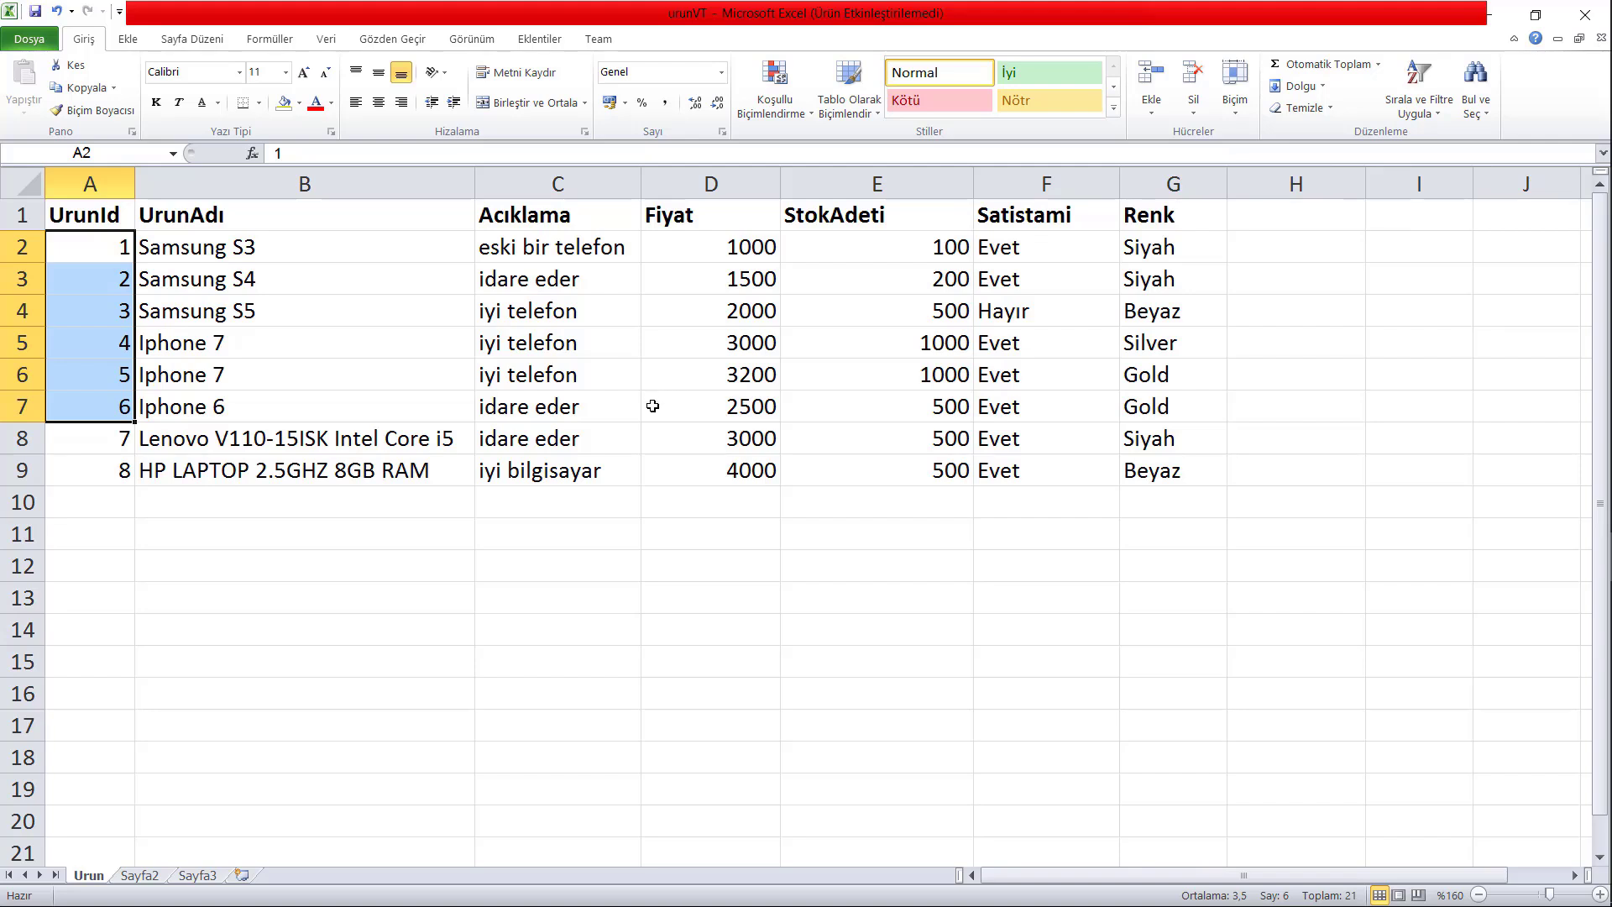
- Add the Kategori header in H1 and enter Telefon in H2, fixing the typo
{"action": "left_click", "coordinate": [1278, 220]}
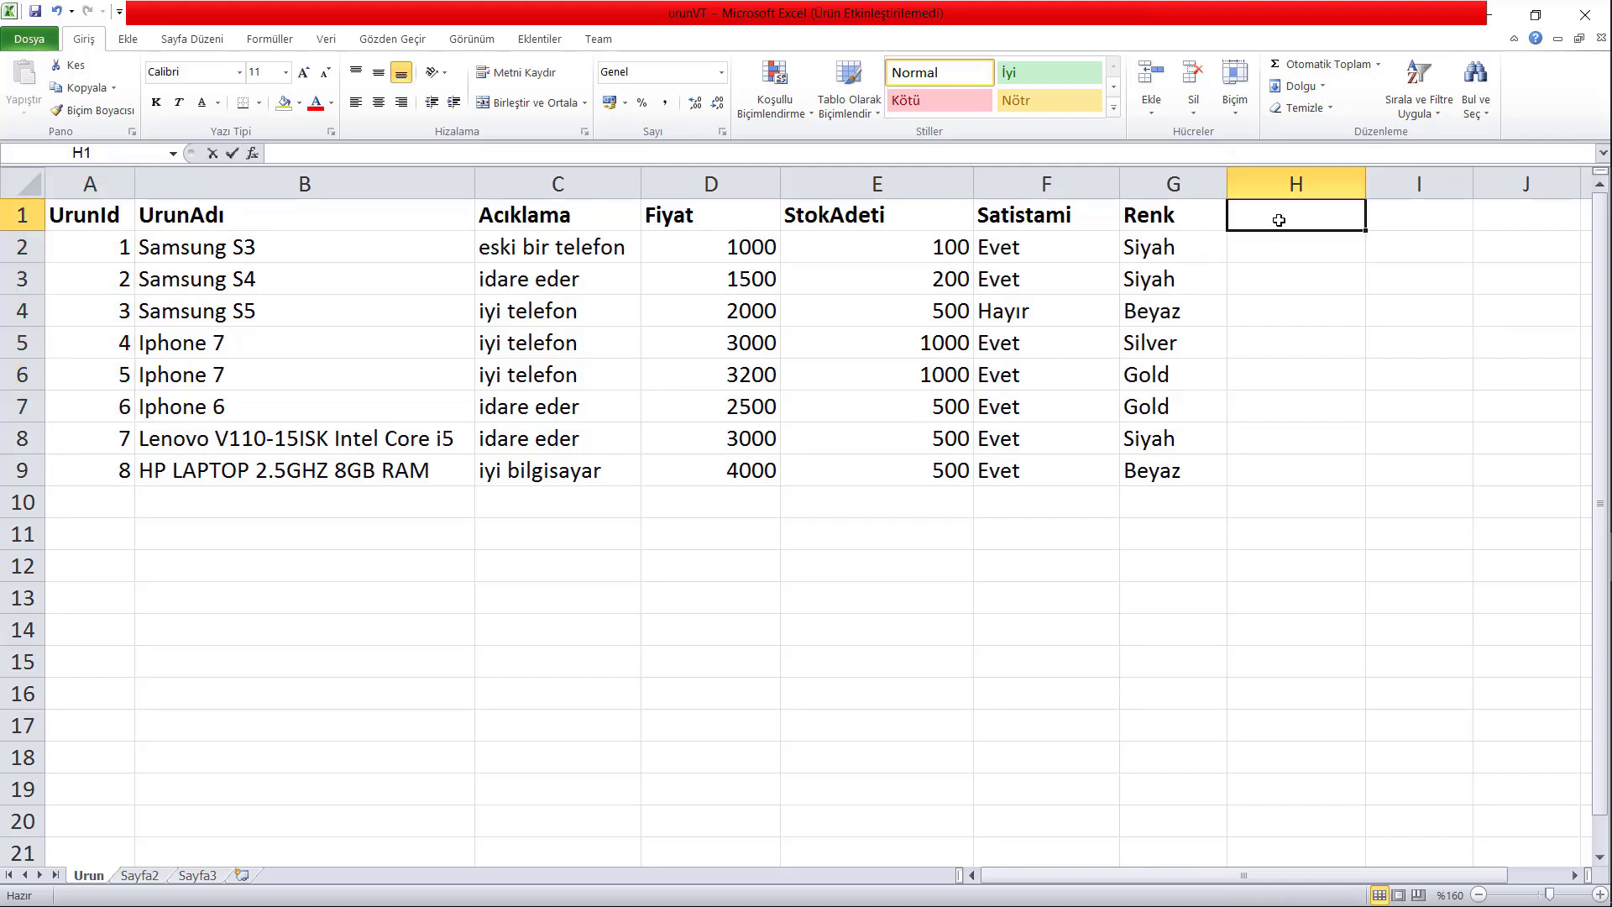
{"action": "type", "text": "Kategori"}
{"action": "key", "text": "Return"}
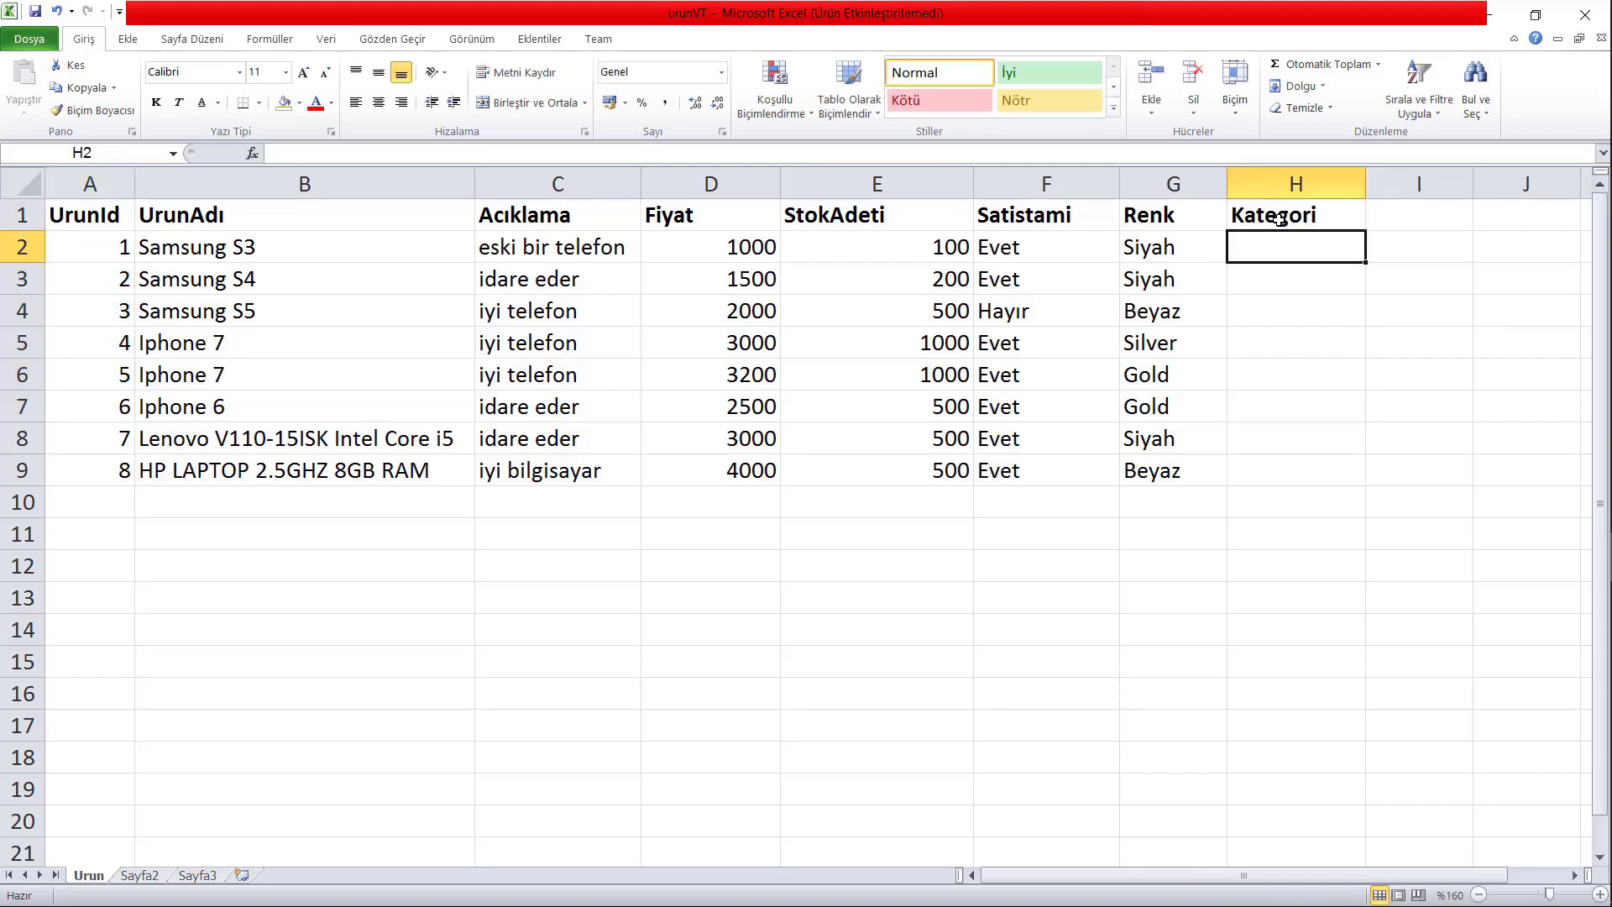
{"action": "type", "text": "Teşefpm"}
{"action": "key", "text": "BackSpace"}
{"action": "key", "text": "BackSpace"}
{"action": "key", "text": "BackSpace"}
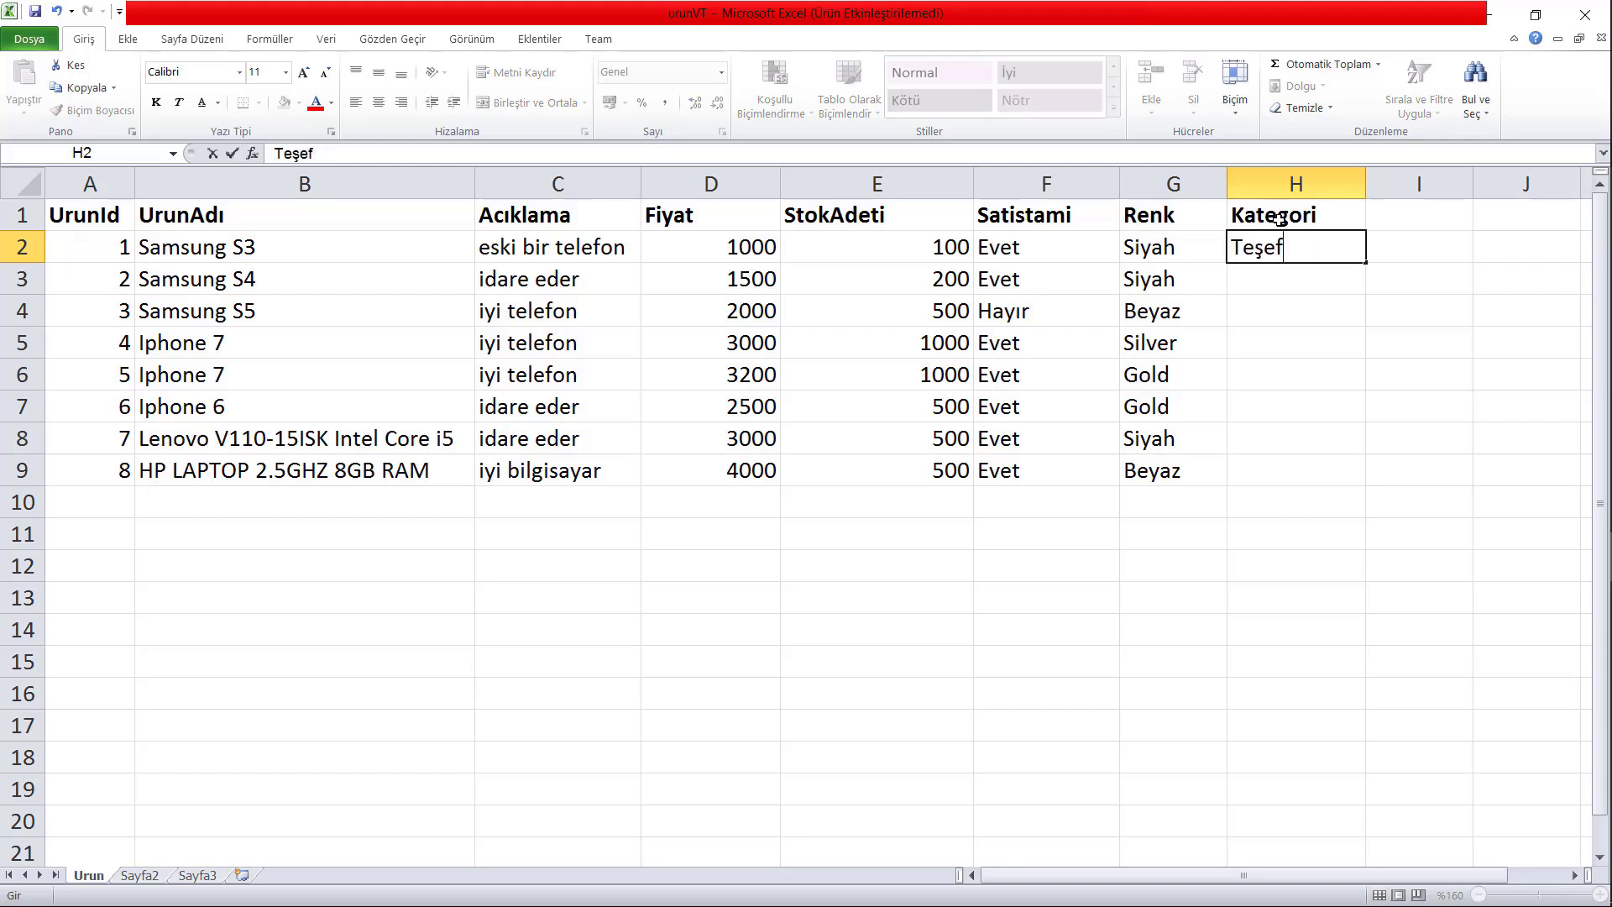
{"action": "type", "text": "fon"}
{"action": "key", "text": "Return"}
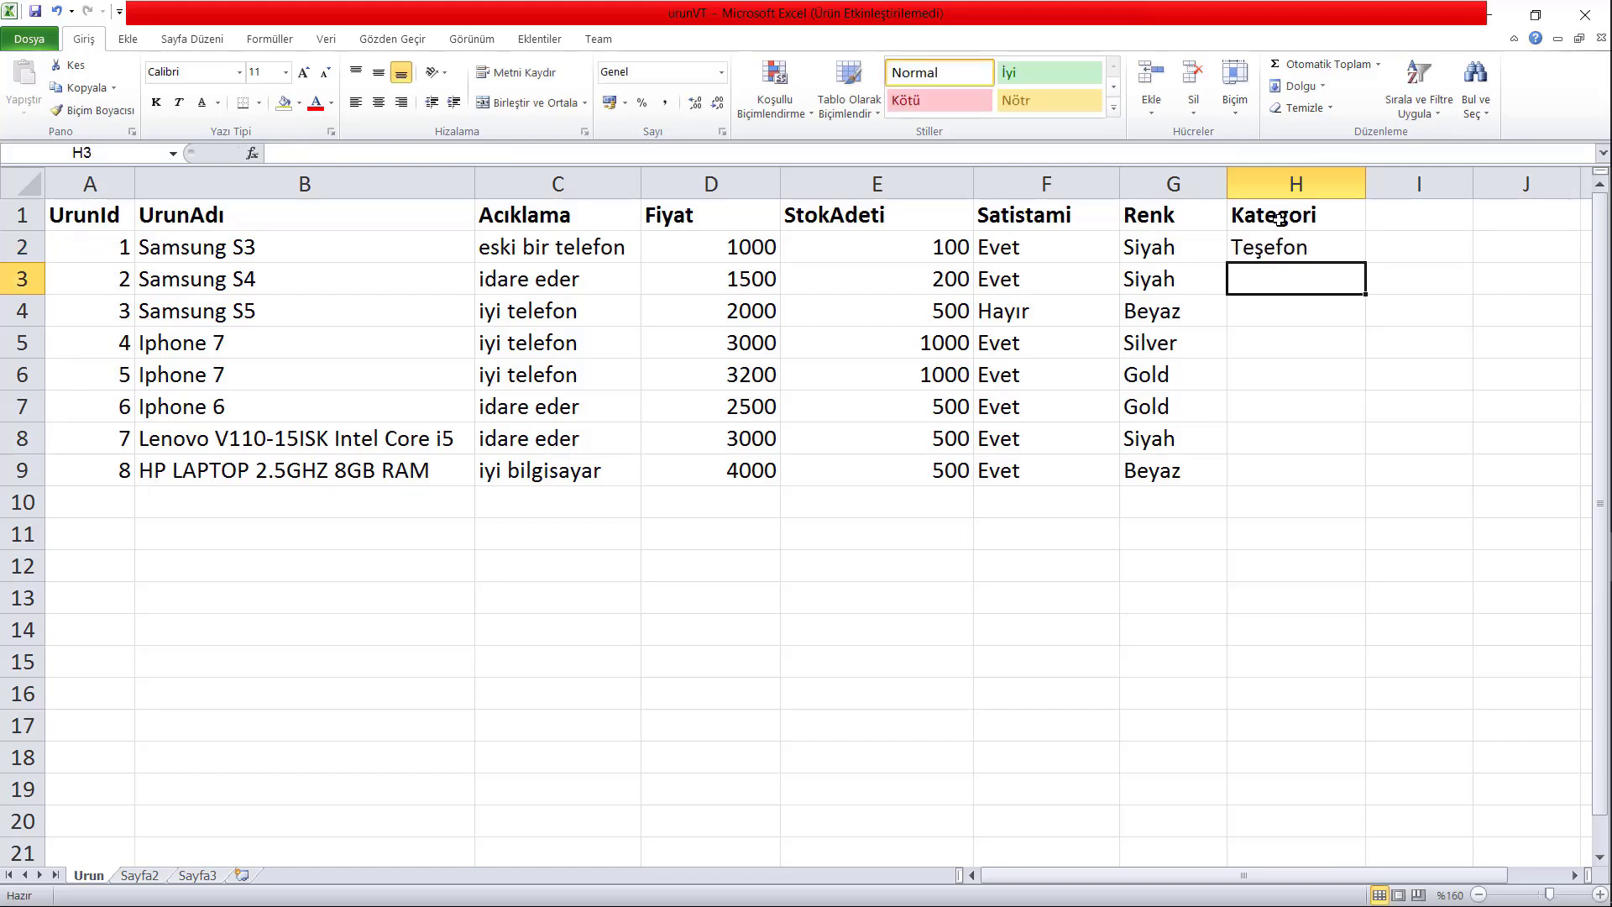
{"action": "double_click", "coordinate": [1265, 247]}
{"action": "key", "text": "BackSpace"}
{"action": "type", "text": "l"}
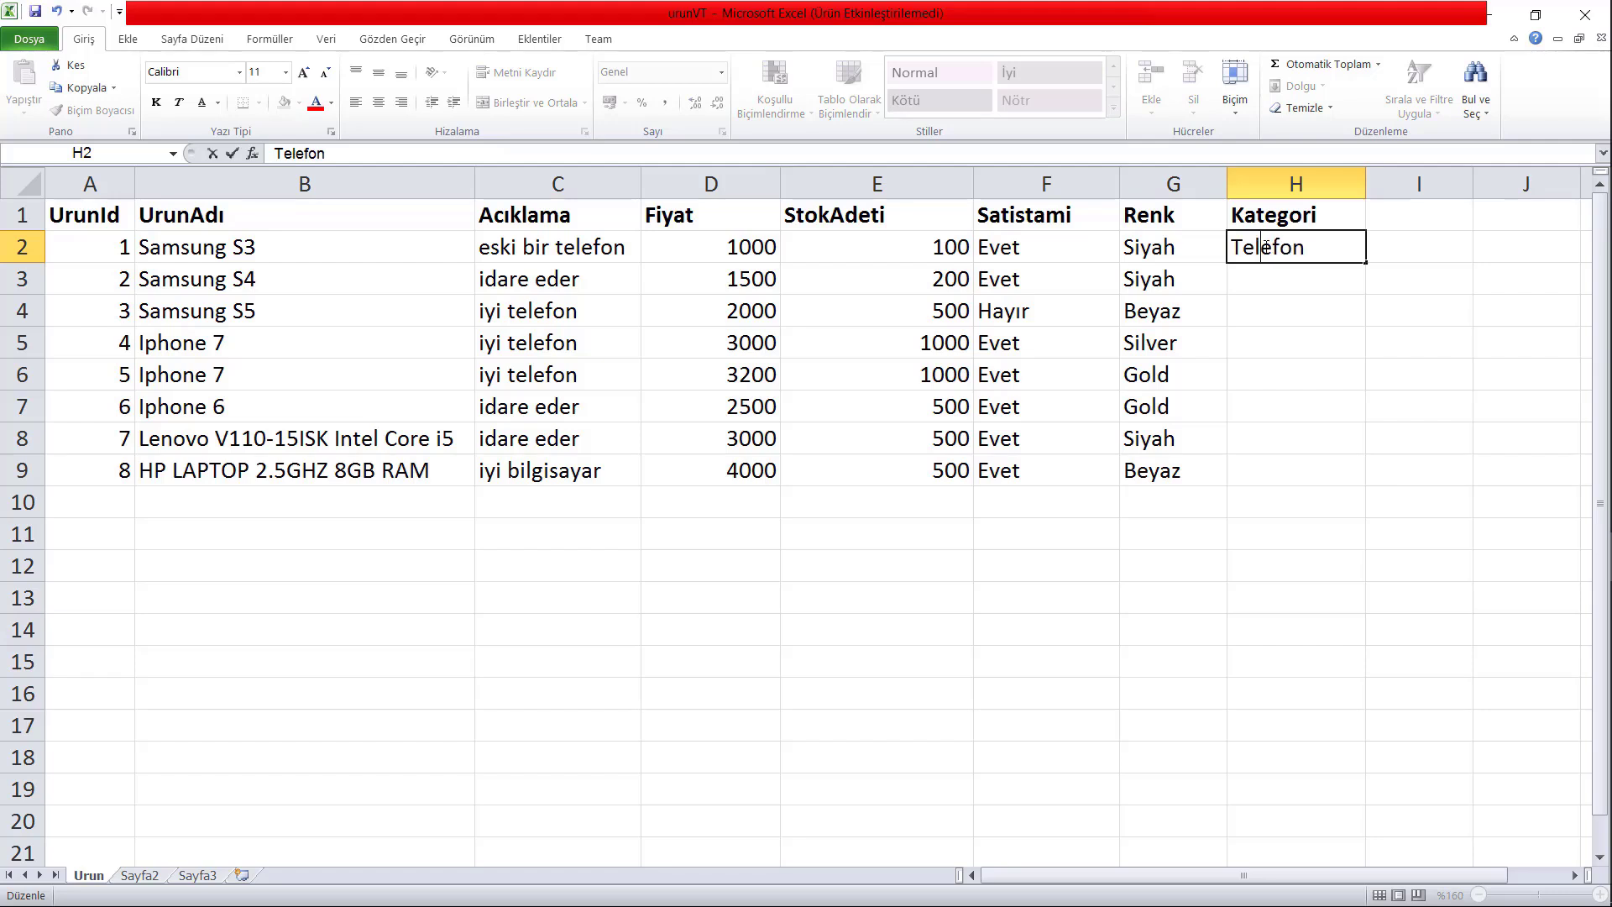
{"action": "key", "text": "Return"}
- Copy Telefon from H2 into cells H3 through H7
{"action": "left_click", "coordinate": [1265, 247]}
{"action": "key", "text": "ctrl+c"}
{"action": "left_click", "coordinate": [1273, 276]}
{"action": "key", "text": "ctrl+v"}
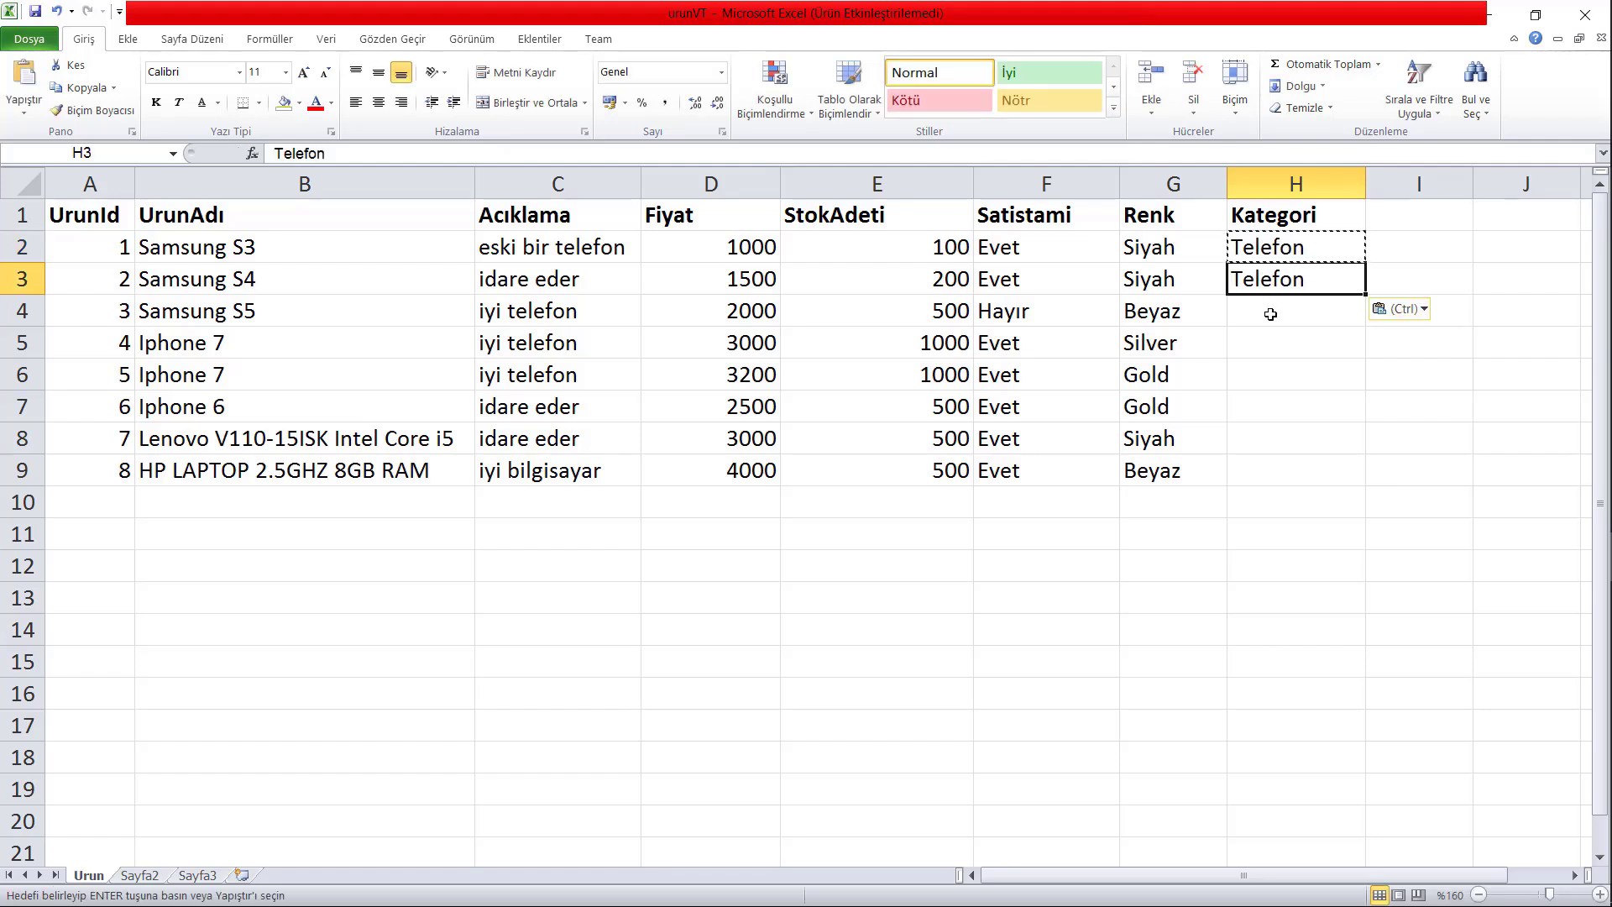
{"action": "left_click", "coordinate": [1268, 310]}
{"action": "key", "text": "ctrl+v"}
{"action": "left_click", "coordinate": [1266, 342]}
{"action": "key", "text": "ctrl+v"}
{"action": "left_click", "coordinate": [1261, 373]}
{"action": "key", "text": "ctrl+v"}
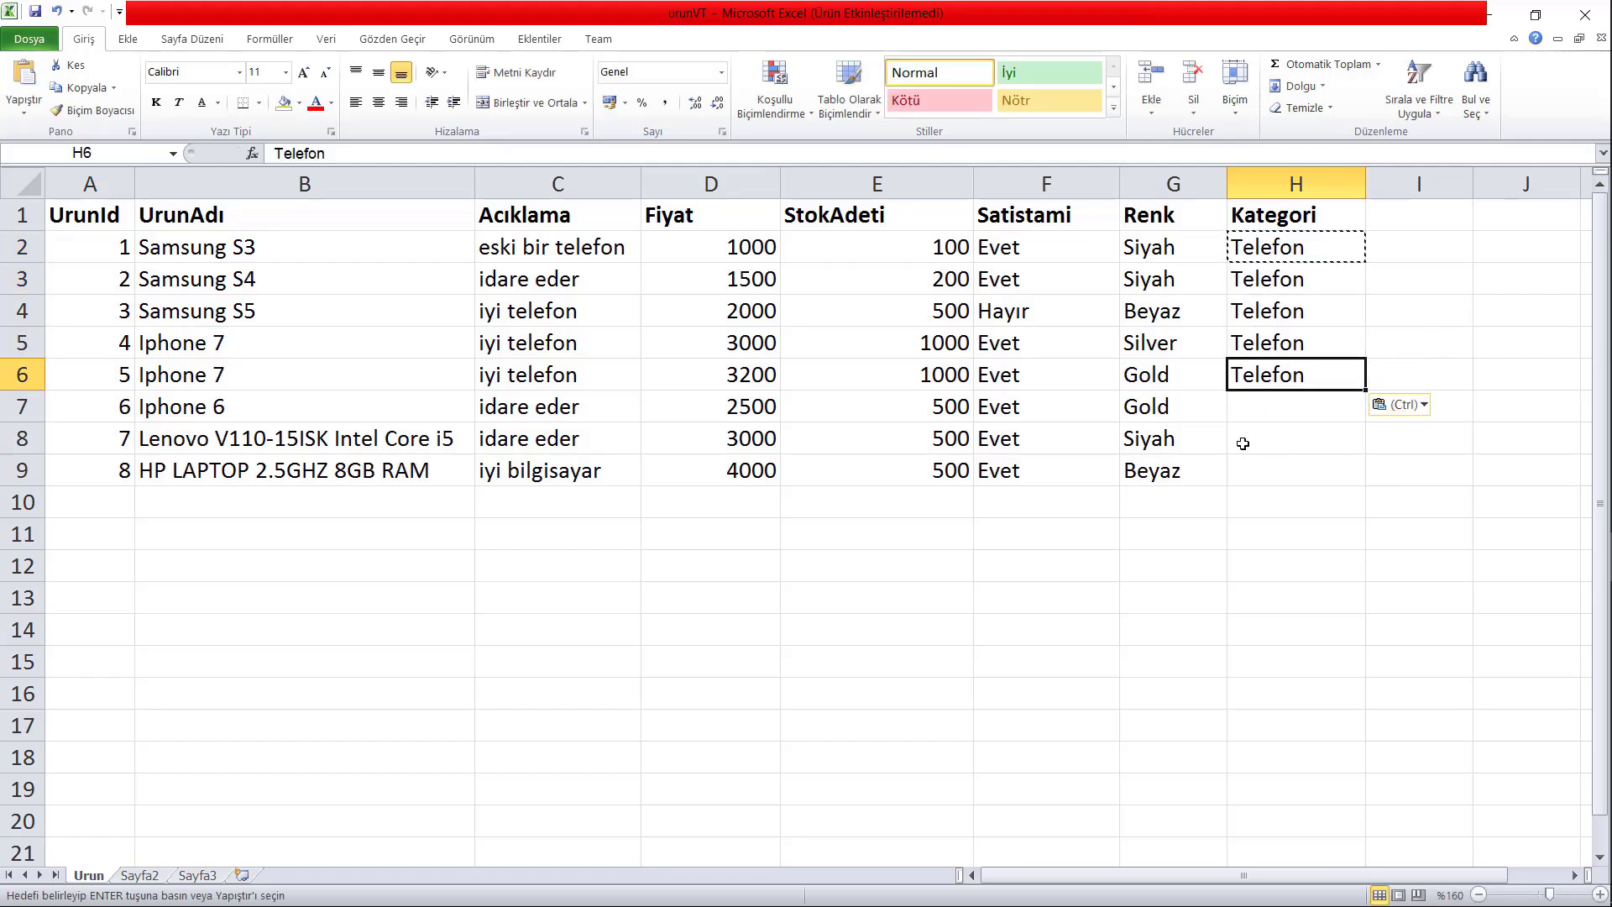
{"action": "left_click", "coordinate": [1268, 408]}
{"action": "key", "text": "ctrl+v"}
- Enter Bilgisayar as the category in H8 and H9
{"action": "left_click", "coordinate": [1272, 436]}
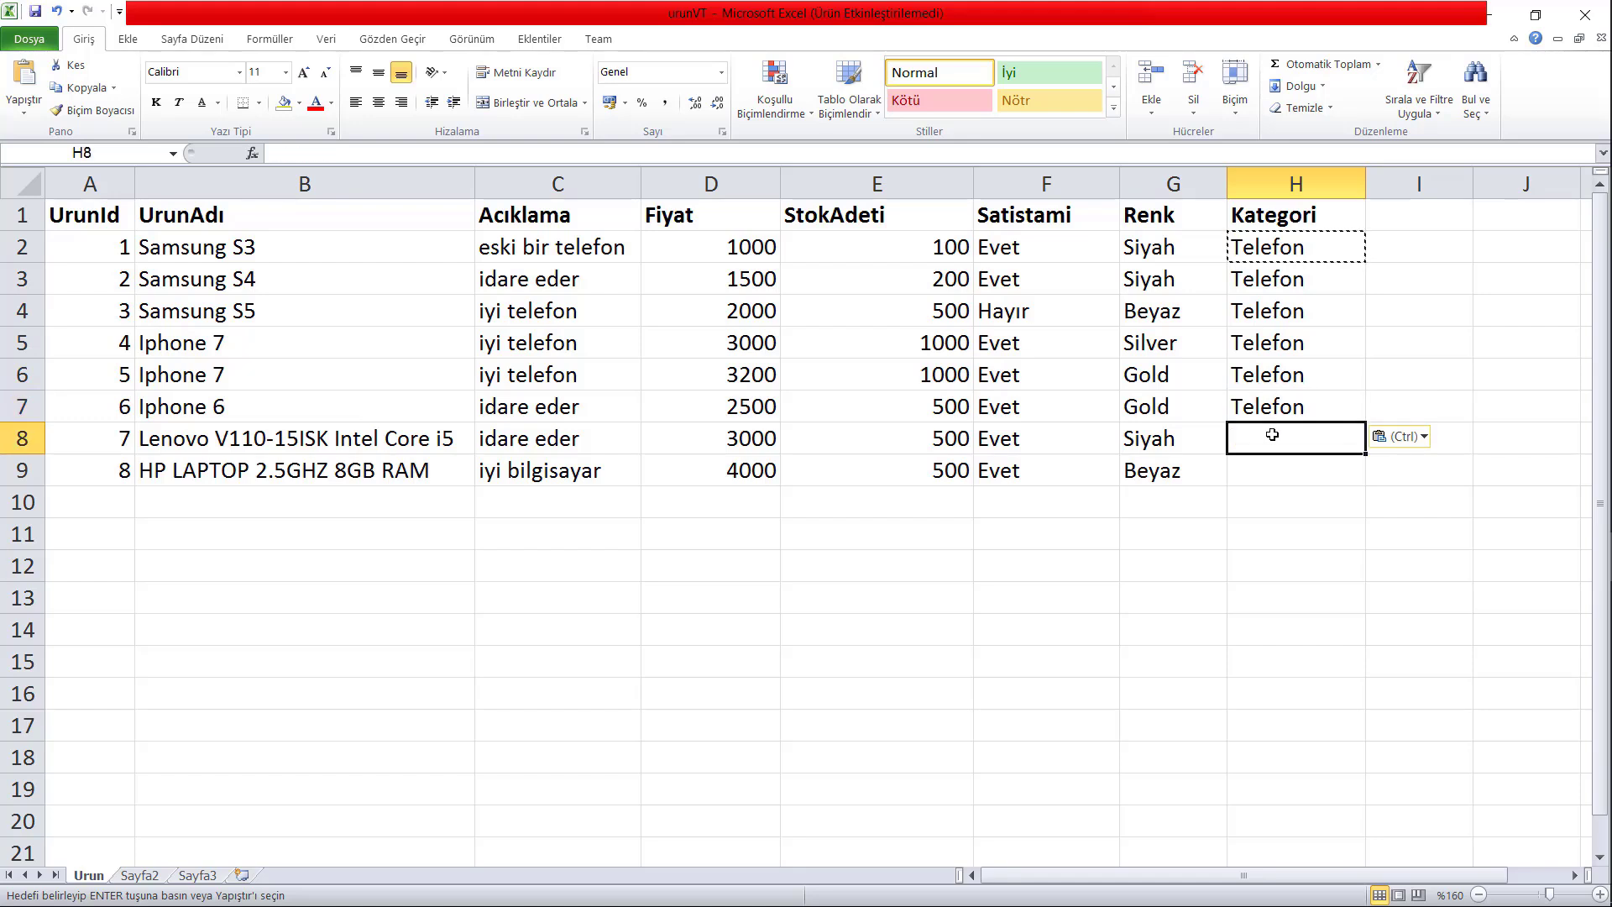
{"action": "type", "text": "Bilgisayar"}
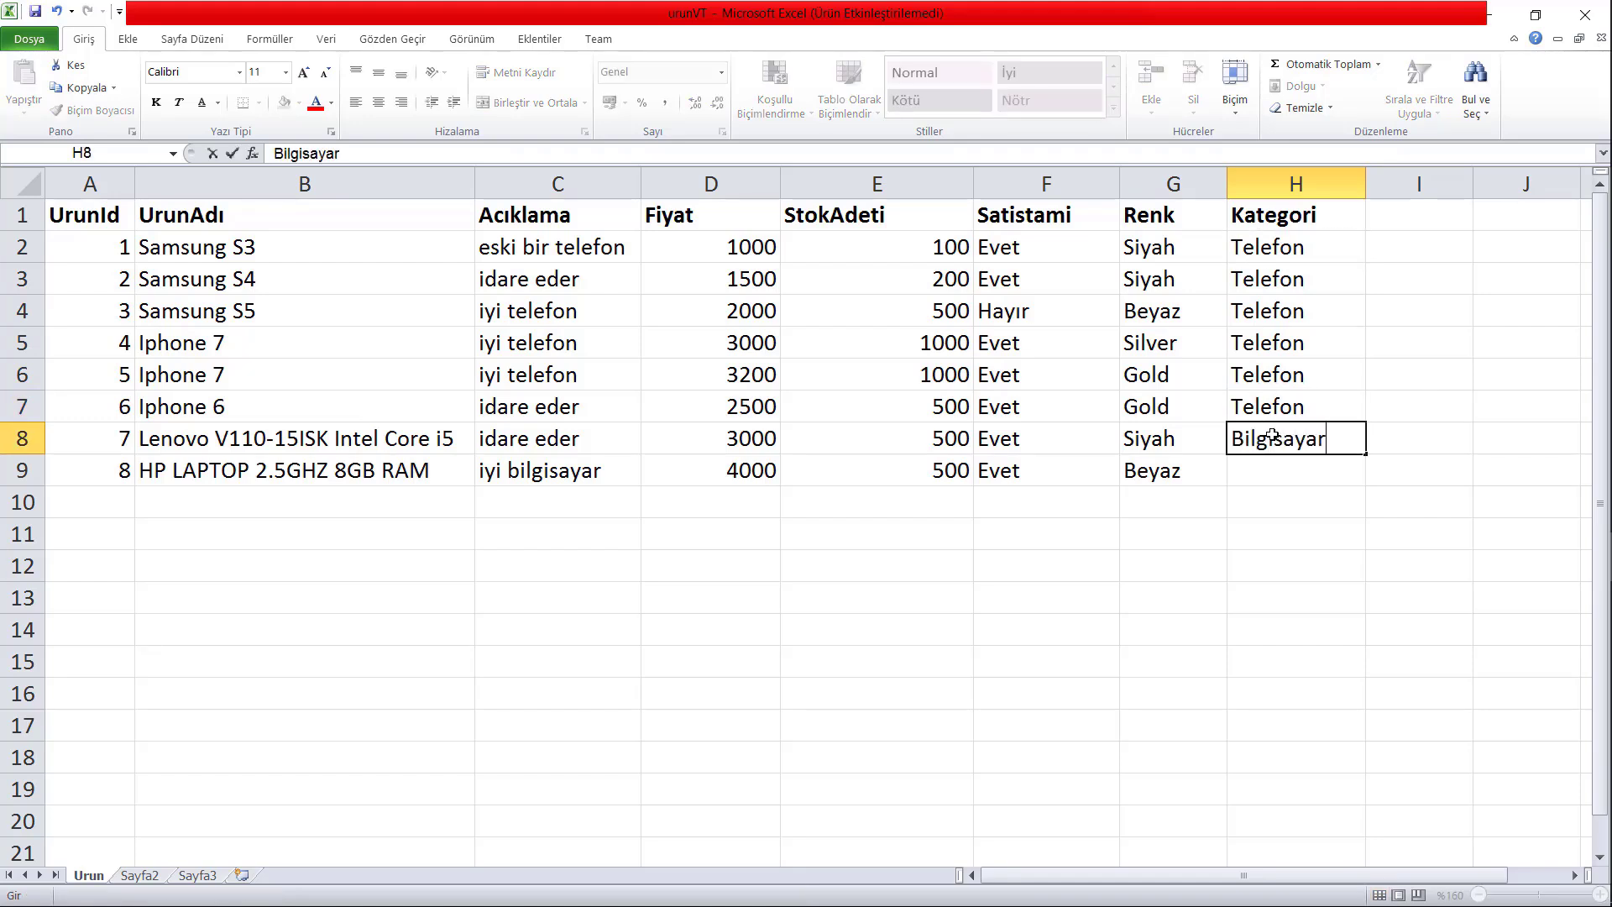
{"action": "key", "text": "Return"}
{"action": "key", "text": "ctrl+c"}
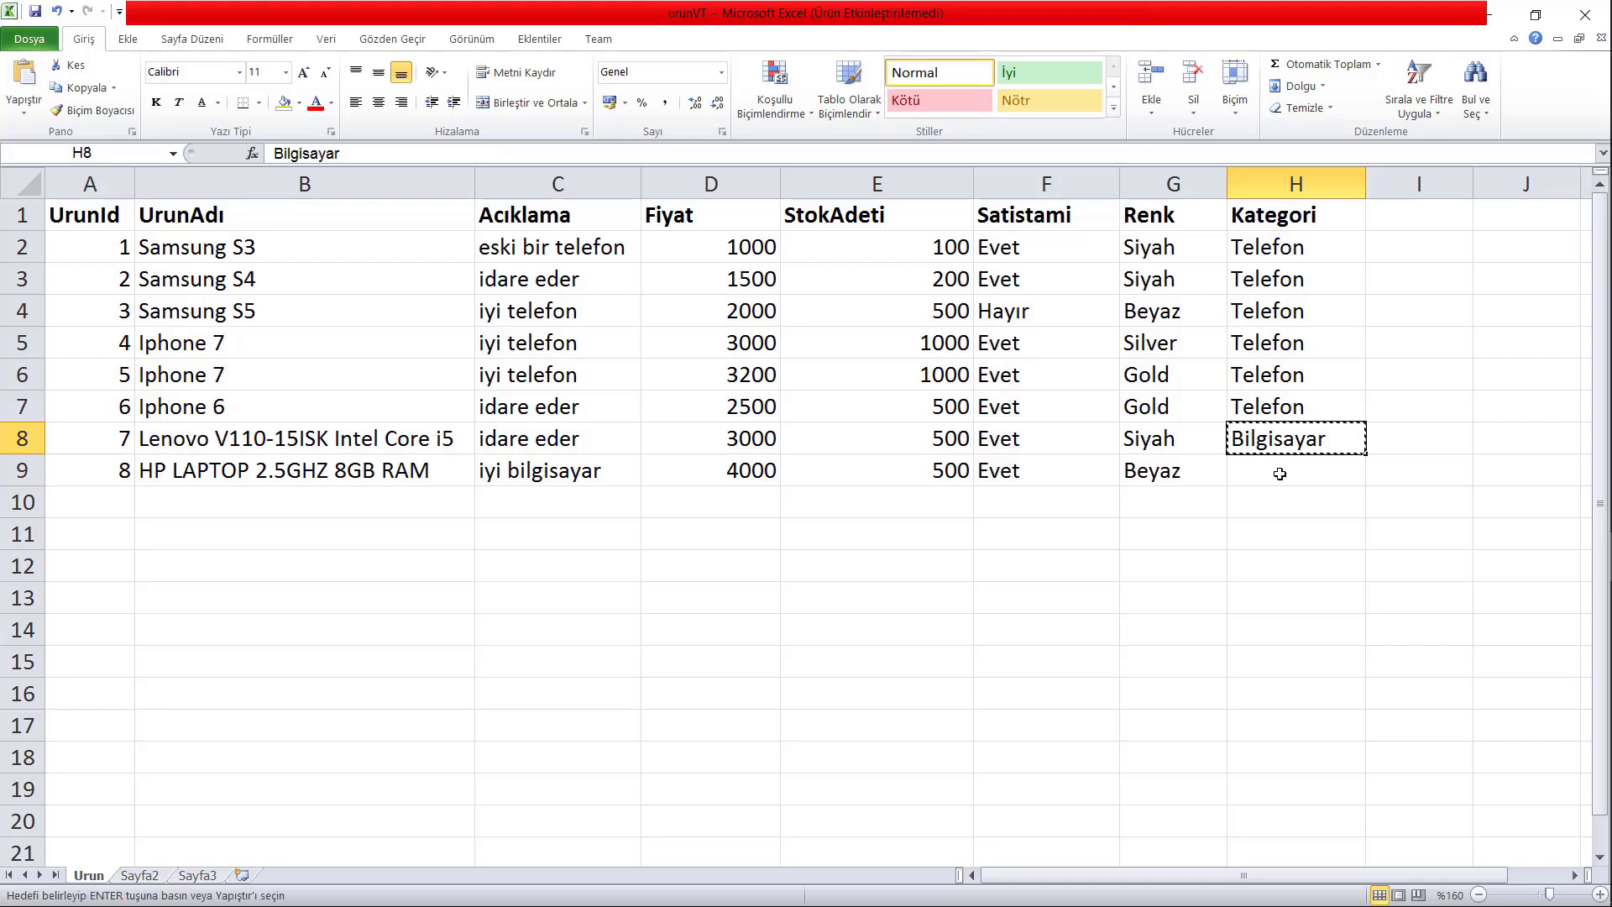
{"action": "left_click", "coordinate": [1280, 468]}
{"action": "key", "text": "ctrl+v"}
{"action": "left_click", "coordinate": [745, 558]}
{"action": "key", "text": "Escape"}
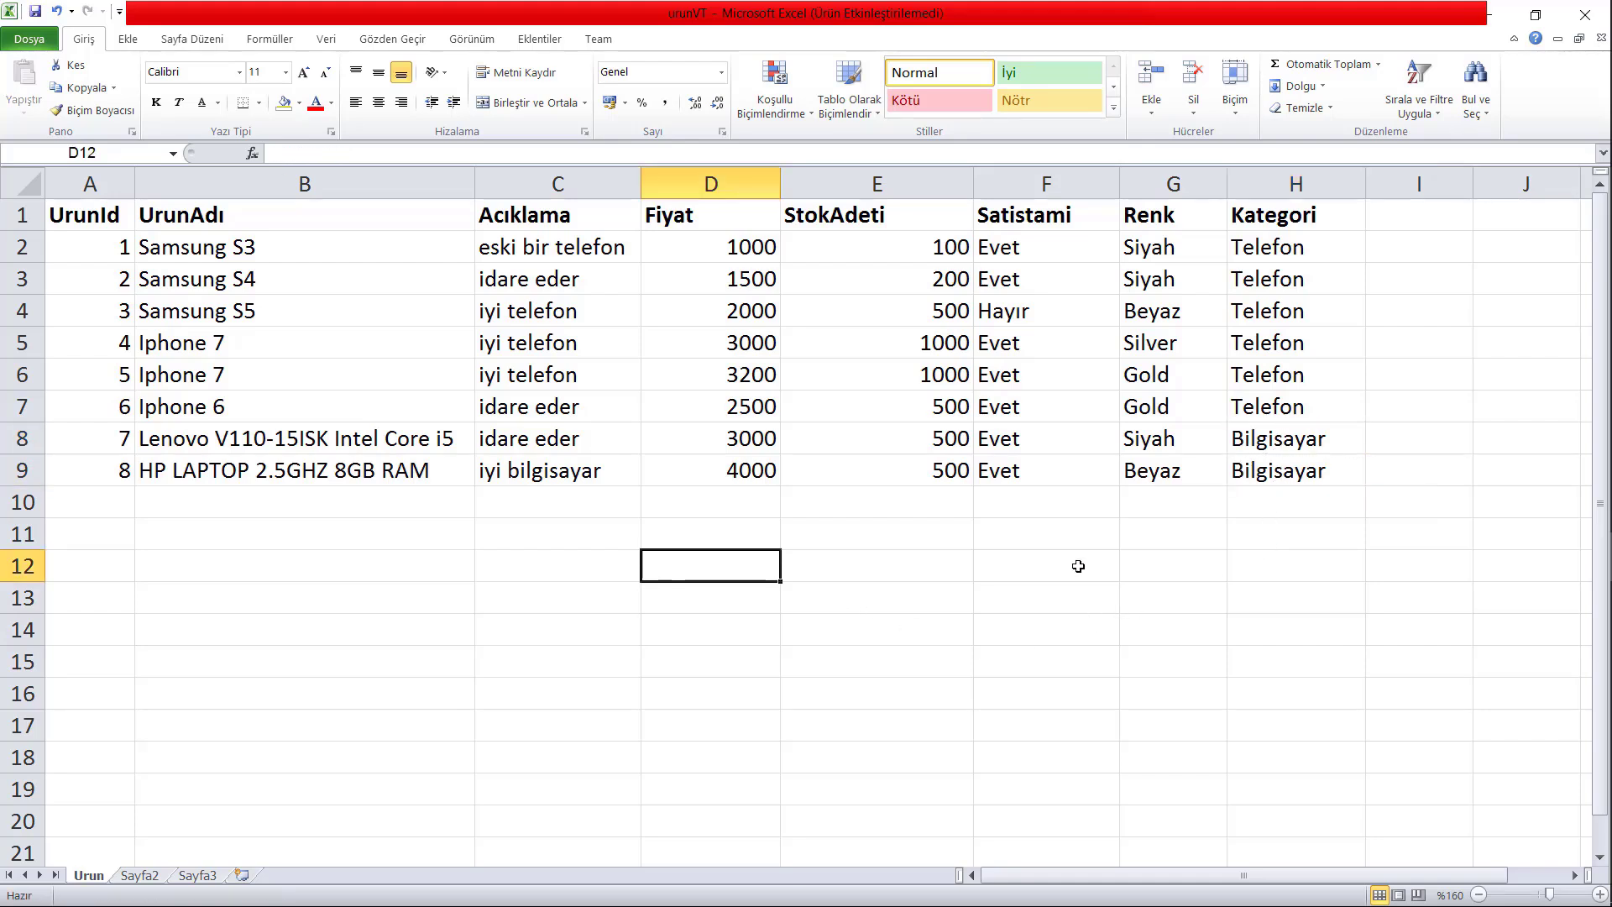
{"action": "left_click_drag", "start_coordinate": [1256, 255], "coordinate": [114, 406]}
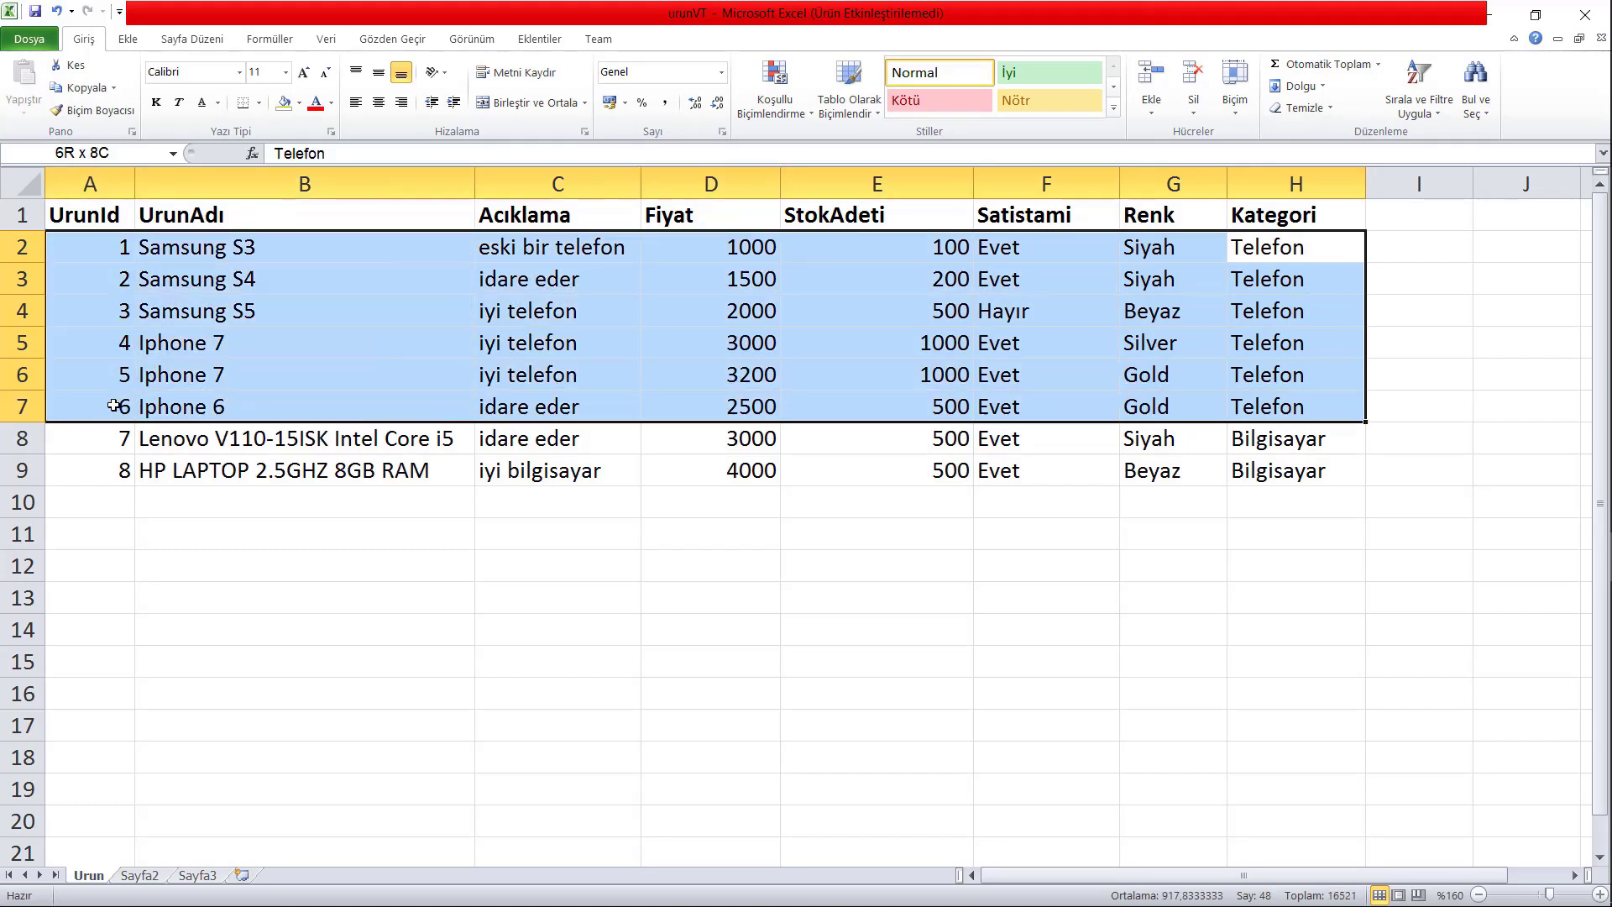
{"action": "left_click", "coordinate": [1273, 244]}
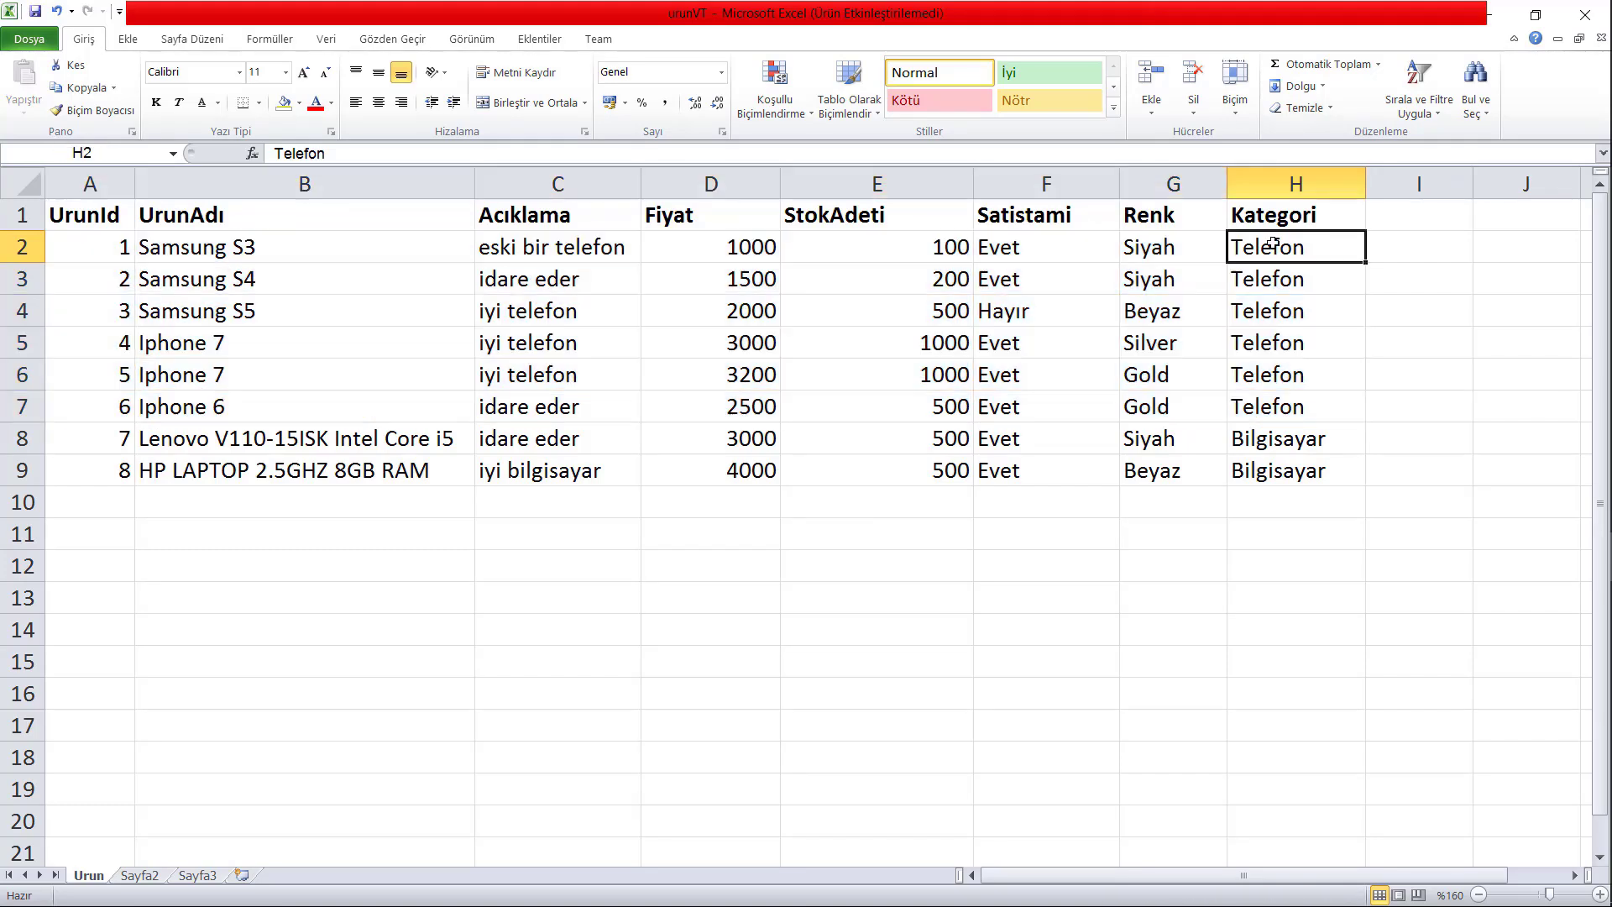
{"action": "left_click_drag", "start_coordinate": [1278, 249], "coordinate": [1276, 404]}
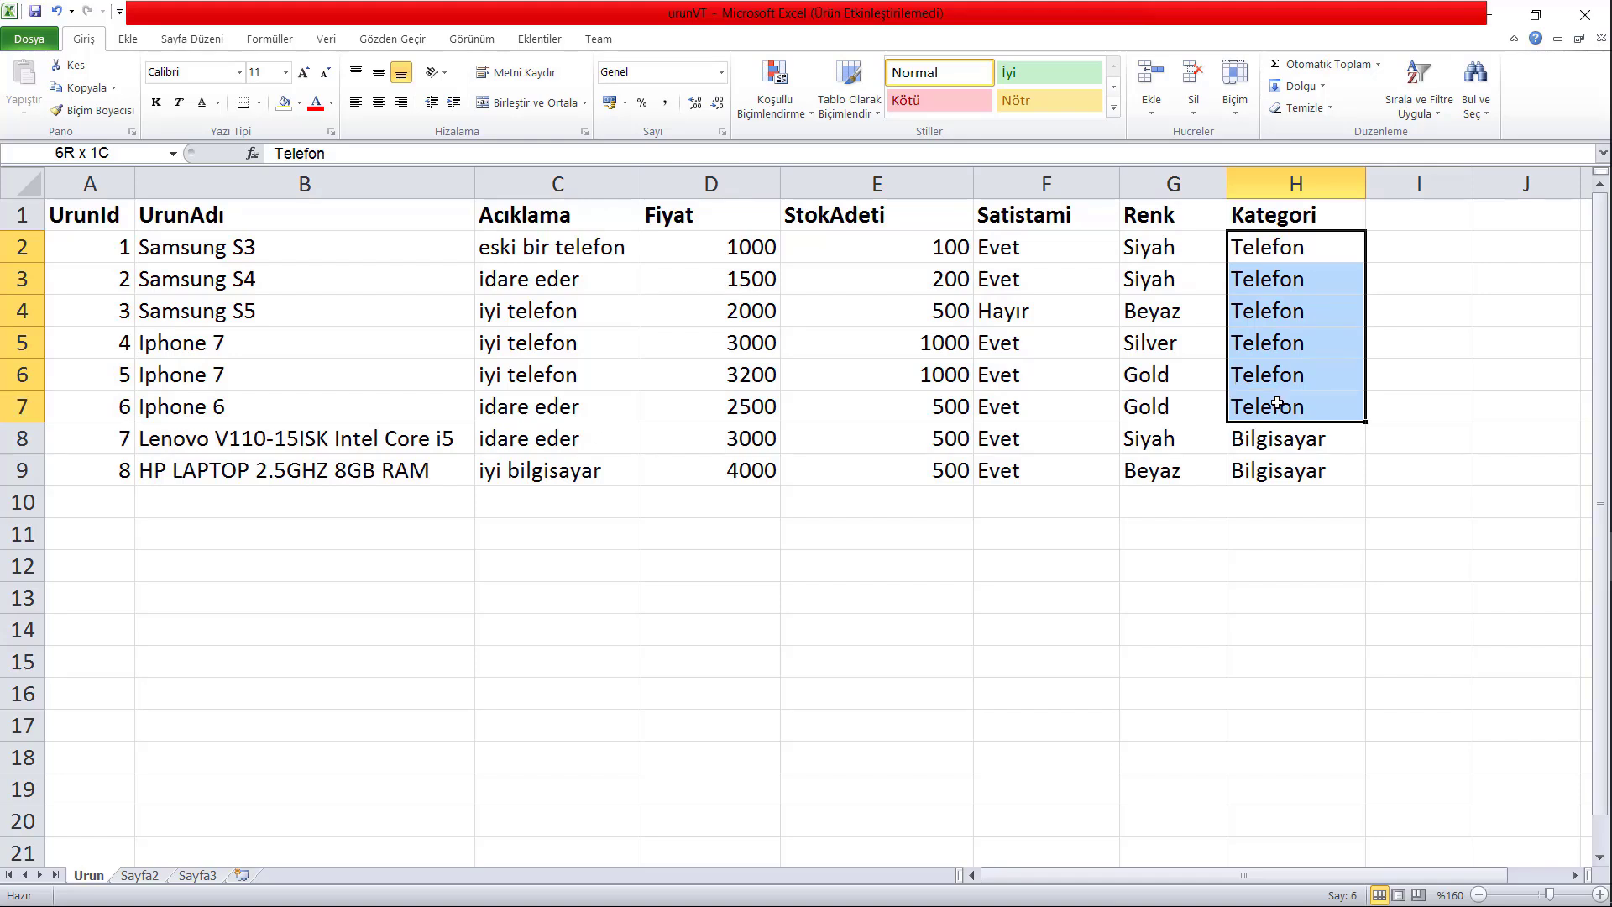
{"action": "left_click_drag", "start_coordinate": [1276, 404], "coordinate": [1276, 404]}
{"action": "left_click_drag", "start_coordinate": [110, 431], "coordinate": [103, 473]}
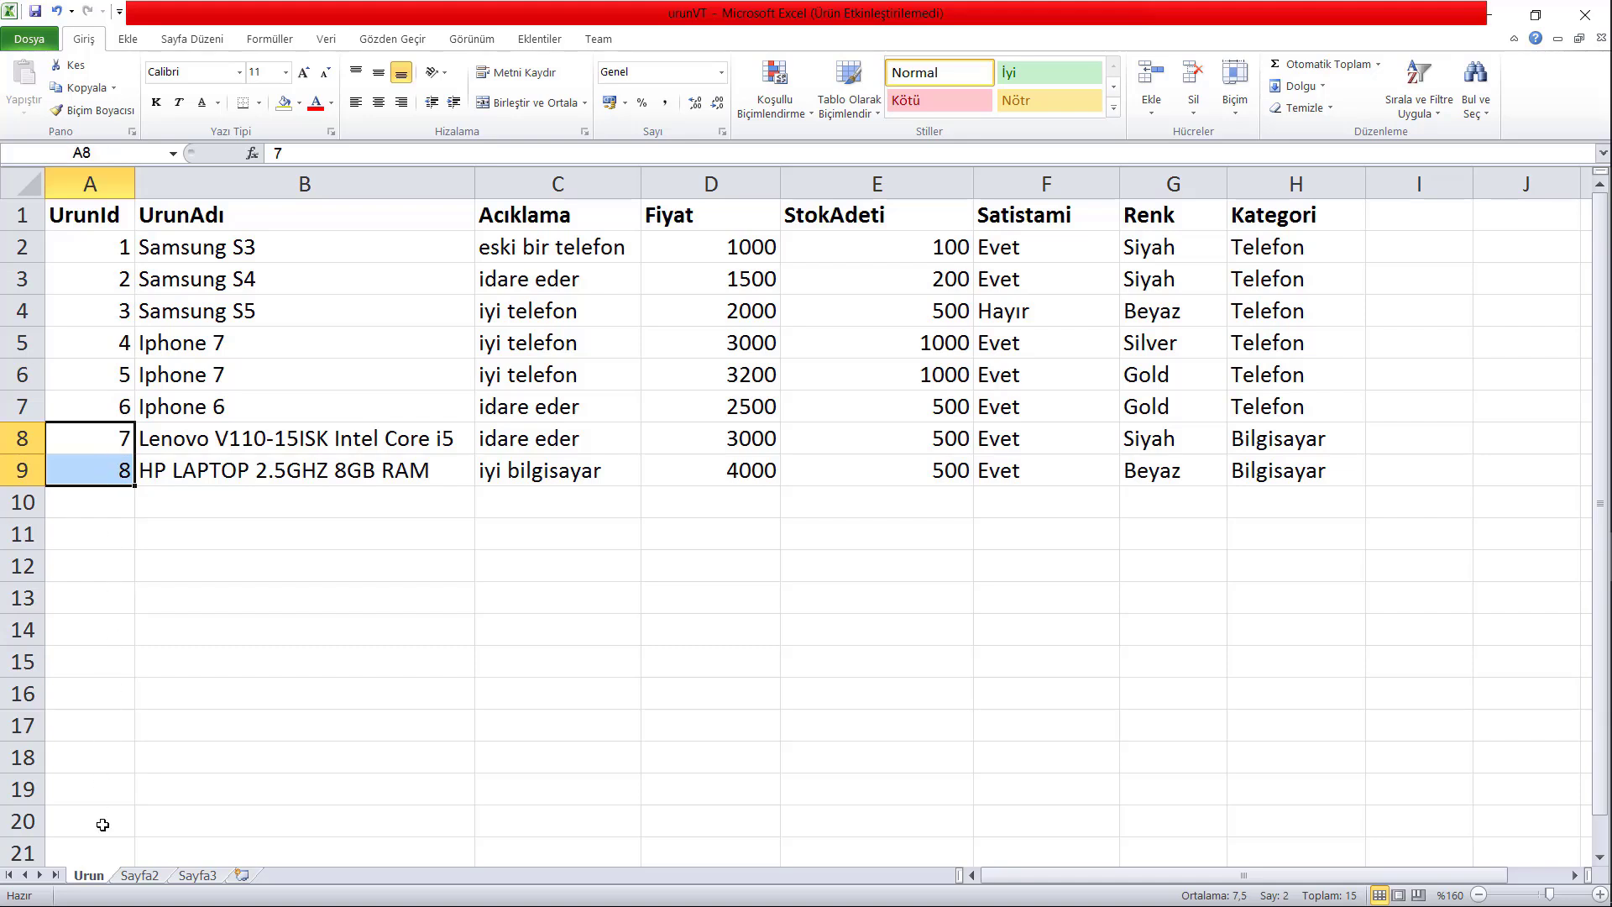
{"action": "left_click_drag", "start_coordinate": [1332, 434], "coordinate": [1330, 469]}
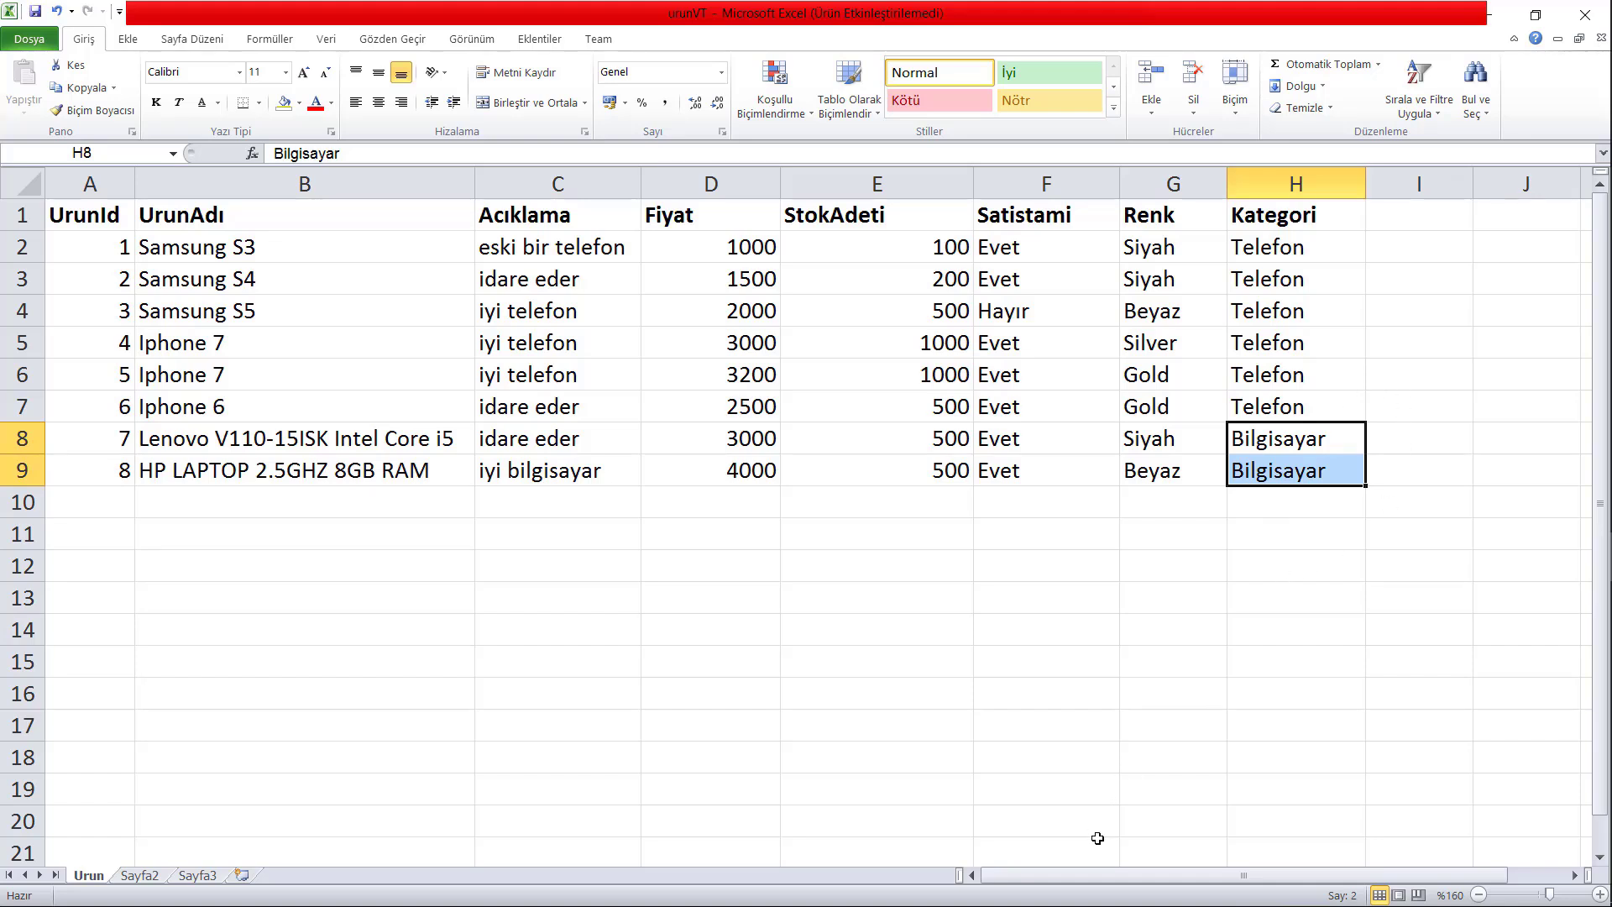
{"action": "left_click_drag", "start_coordinate": [1129, 877], "coordinate": [1180, 883]}
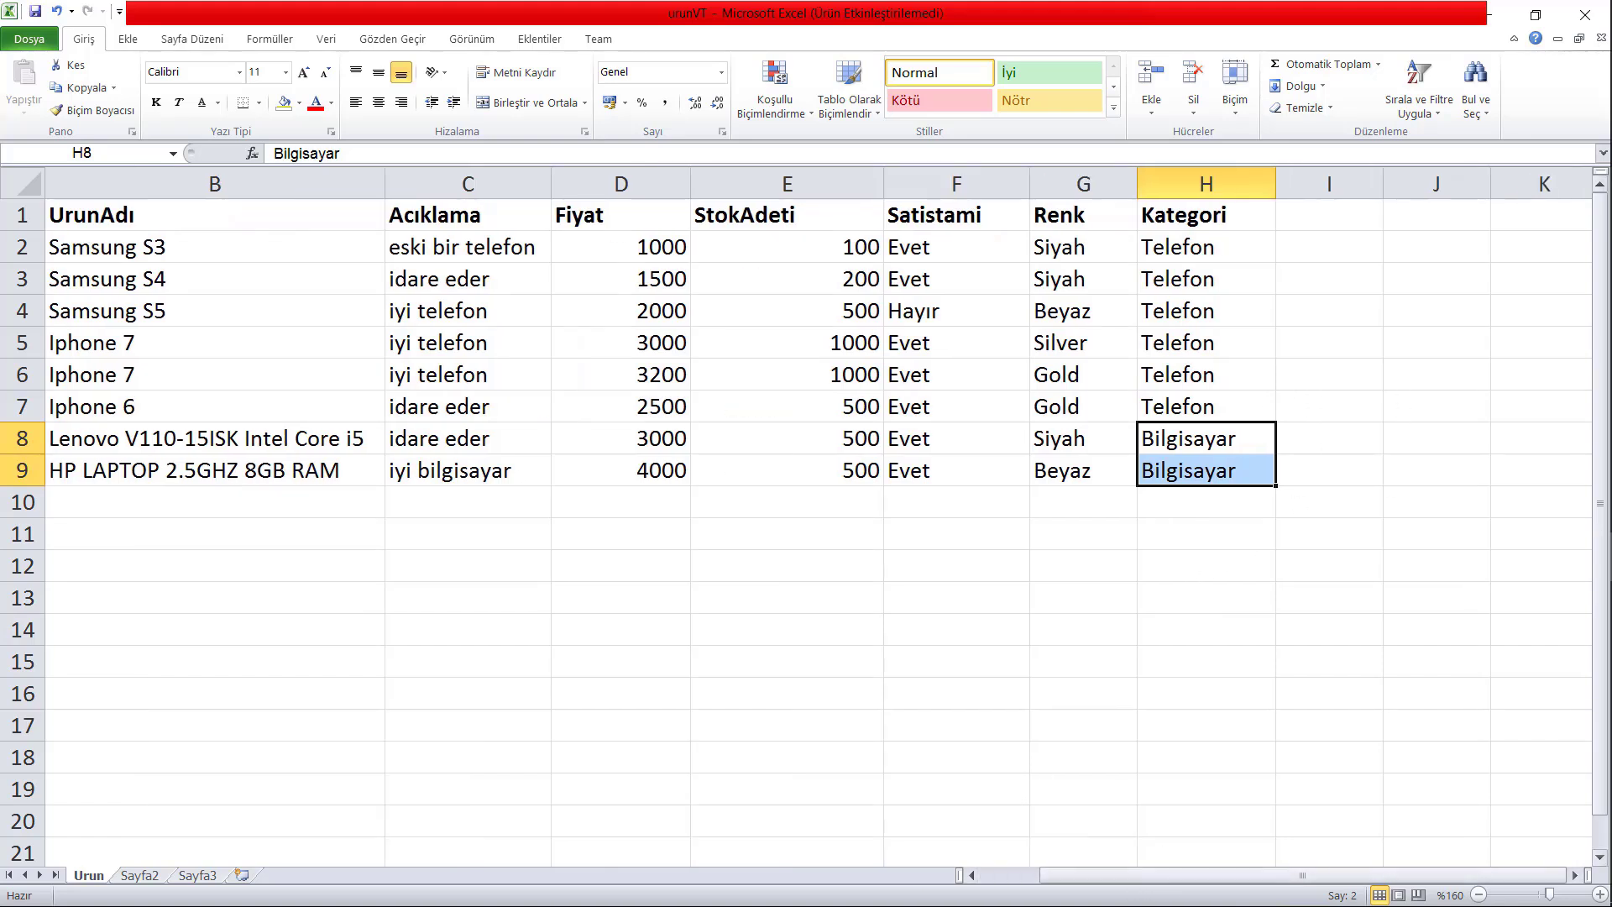
- Open n11's Elektronik category from the TÜM KATEGORİLER menu, then go back to Excel
{"action": "left_click", "coordinate": [1578, 209]}
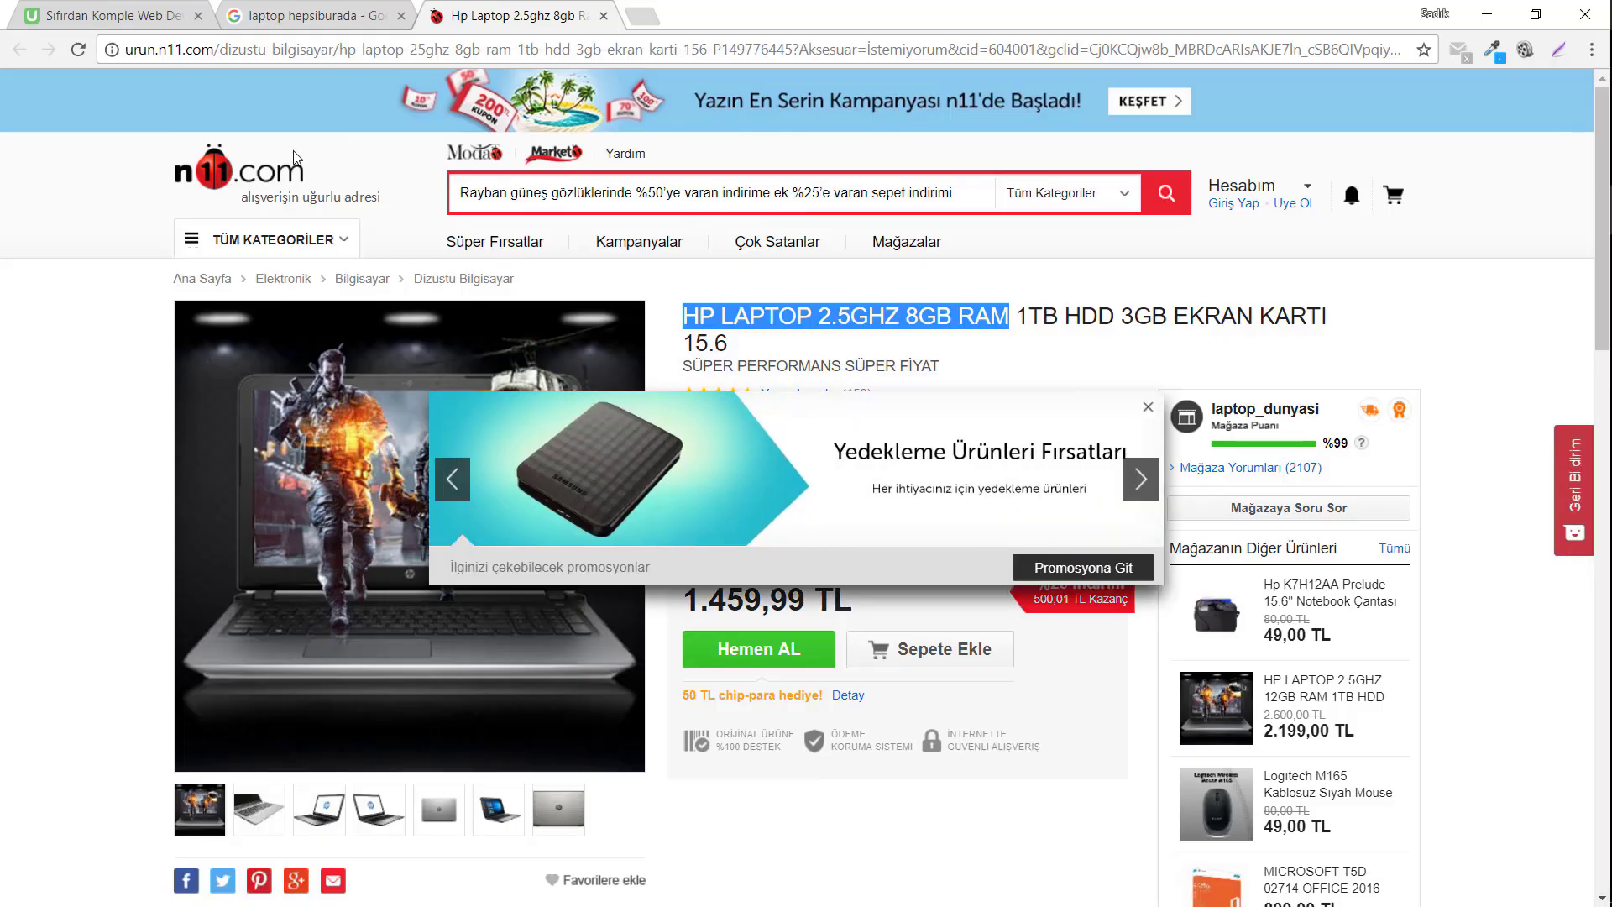
{"action": "left_click", "coordinate": [27, 296]}
{"action": "mouse_move", "coordinate": [250, 237]}
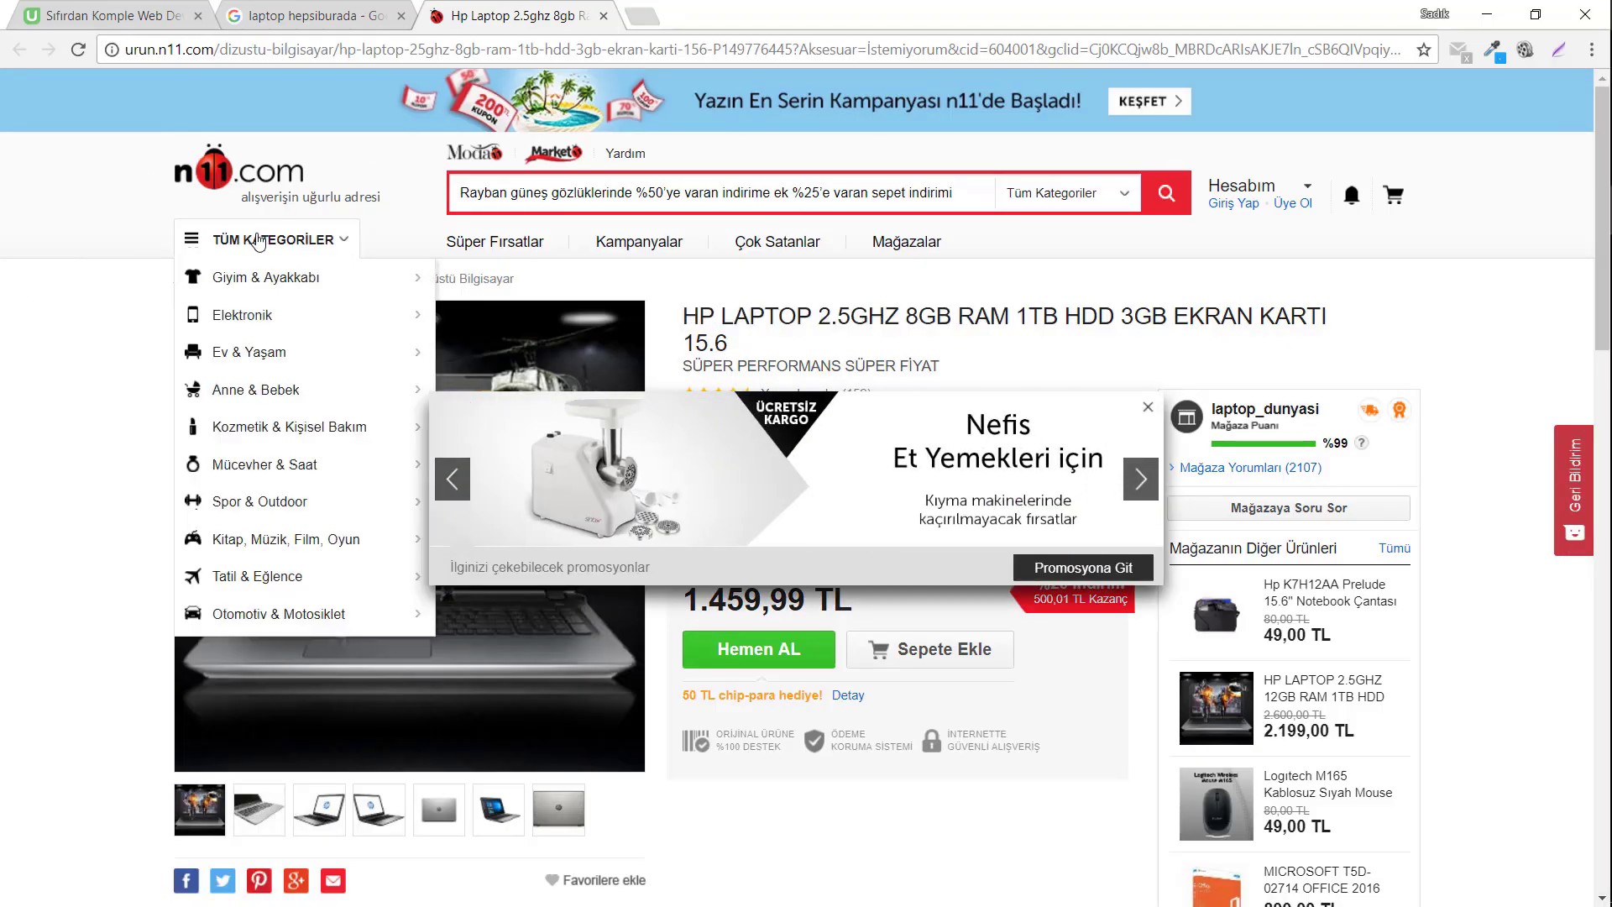
{"action": "left_click", "coordinate": [227, 315]}
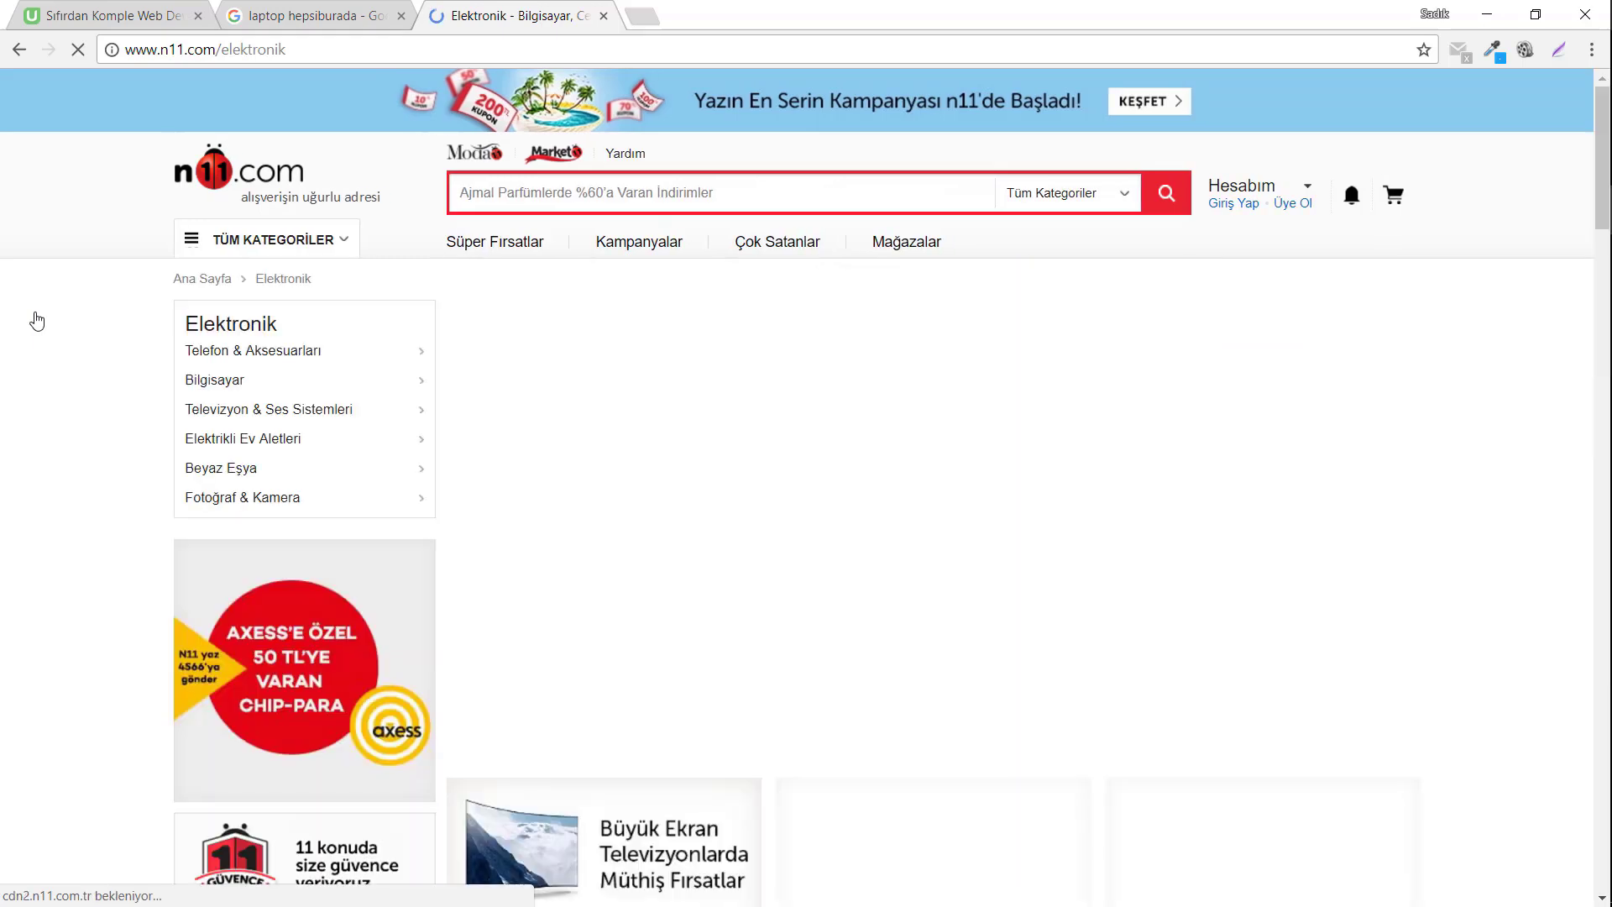
{"action": "scroll", "coordinate": [38, 320], "scroll_direction": "down", "scroll_amount": 4}
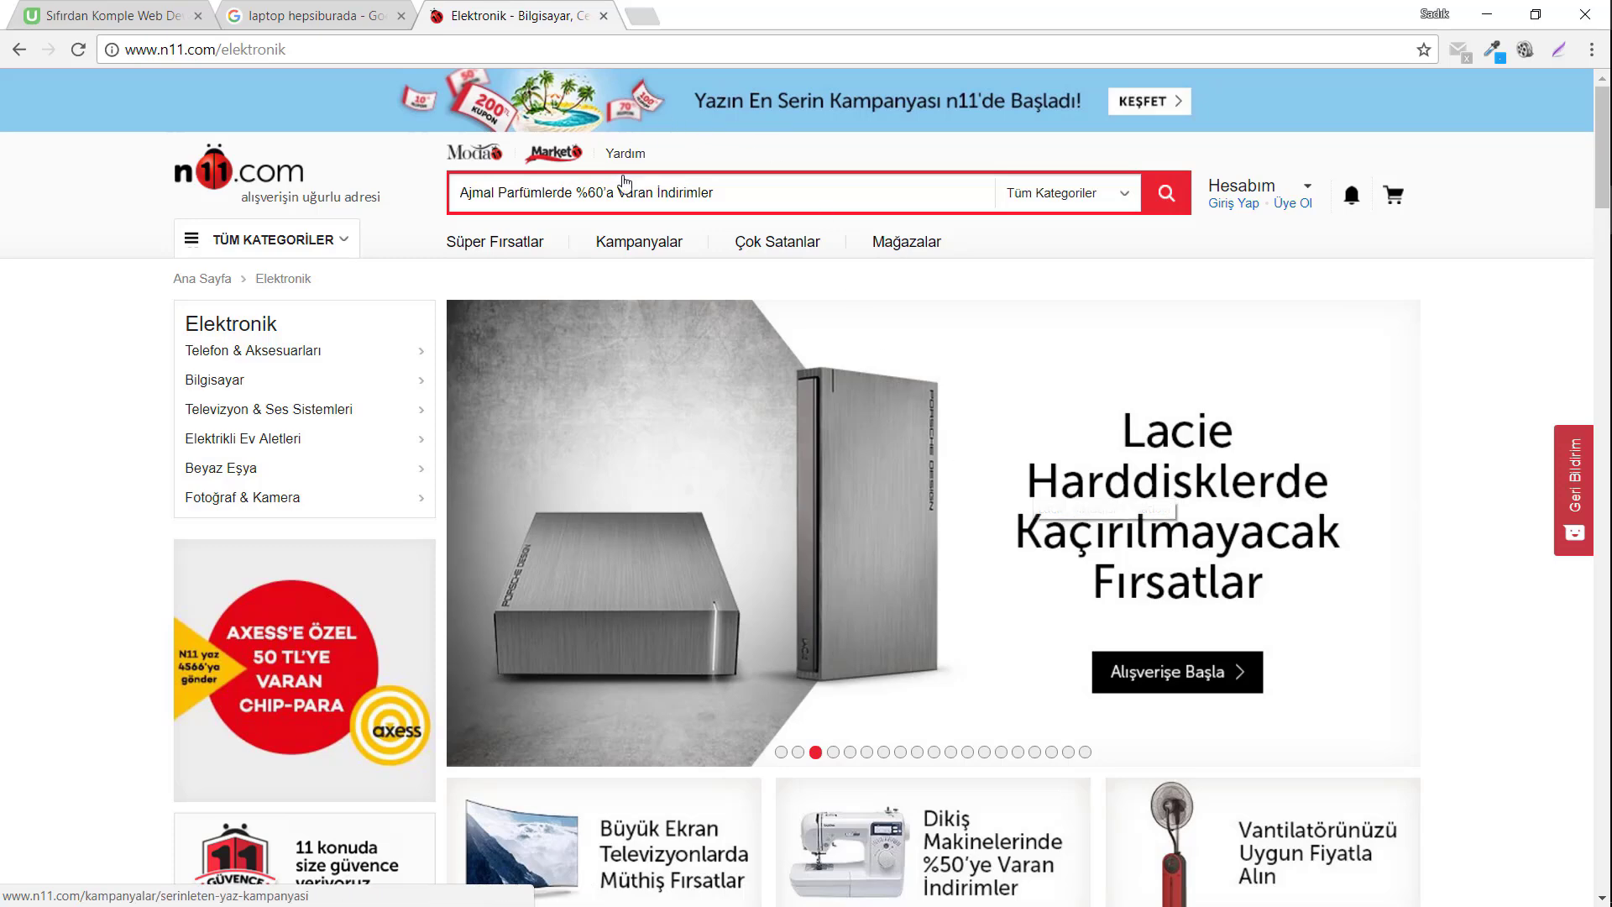
{"action": "left_click", "coordinate": [1507, 12]}
- Add the KategoriAciklamasi heading in I1 and 'Telefonlarla alakalı ürünler' in I2
{"action": "left_click", "coordinate": [1315, 216]}
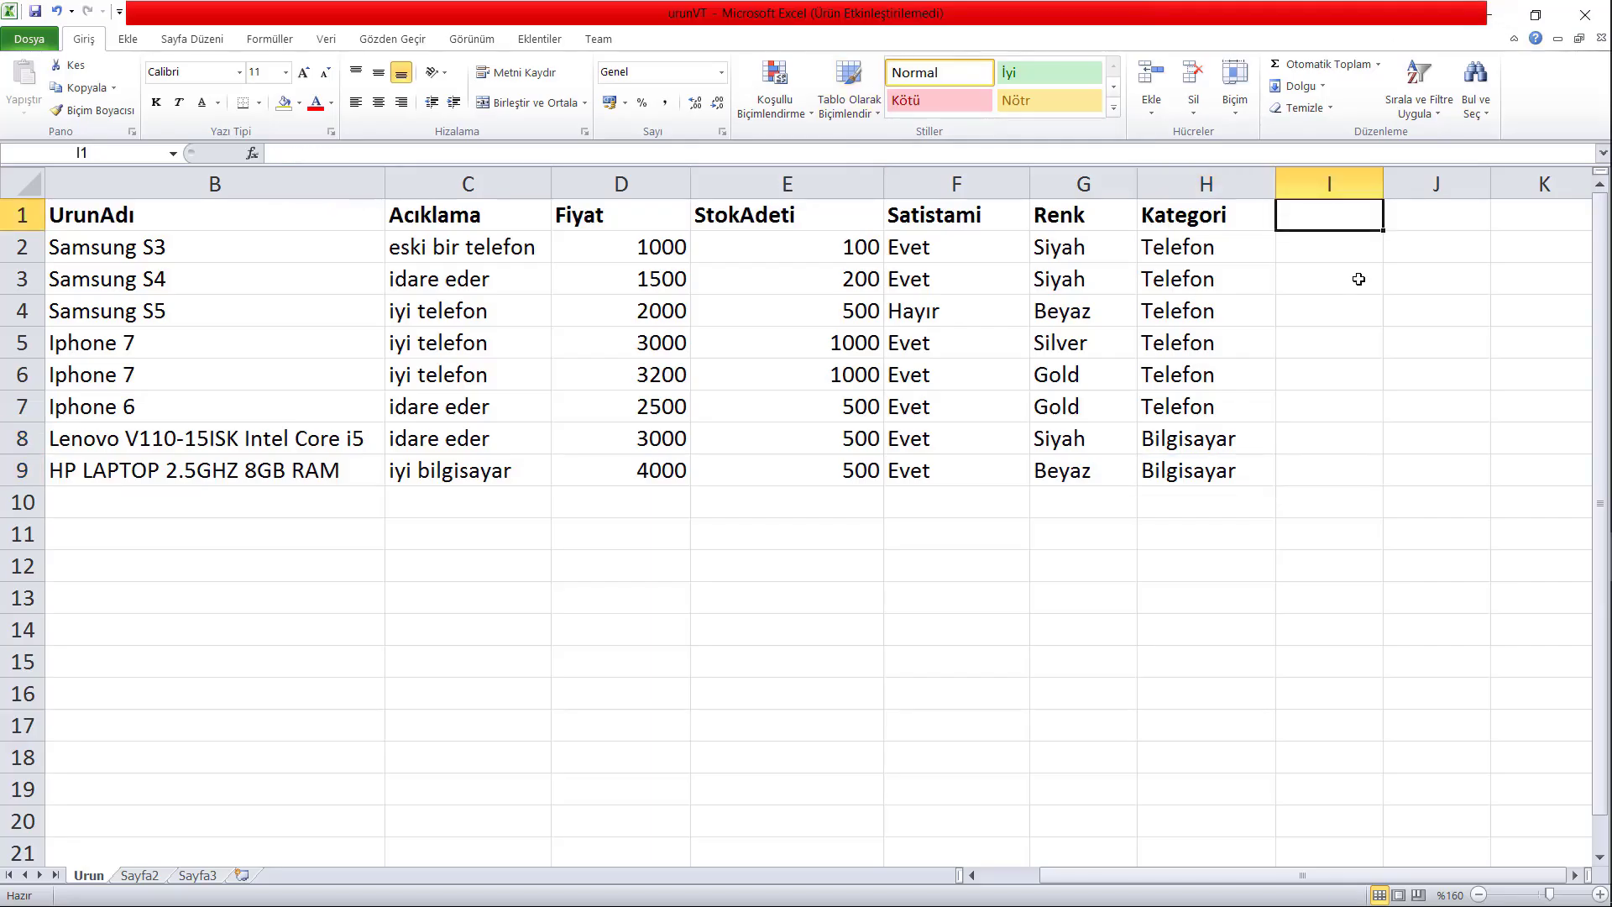
{"action": "type", "text": "Kategor"}
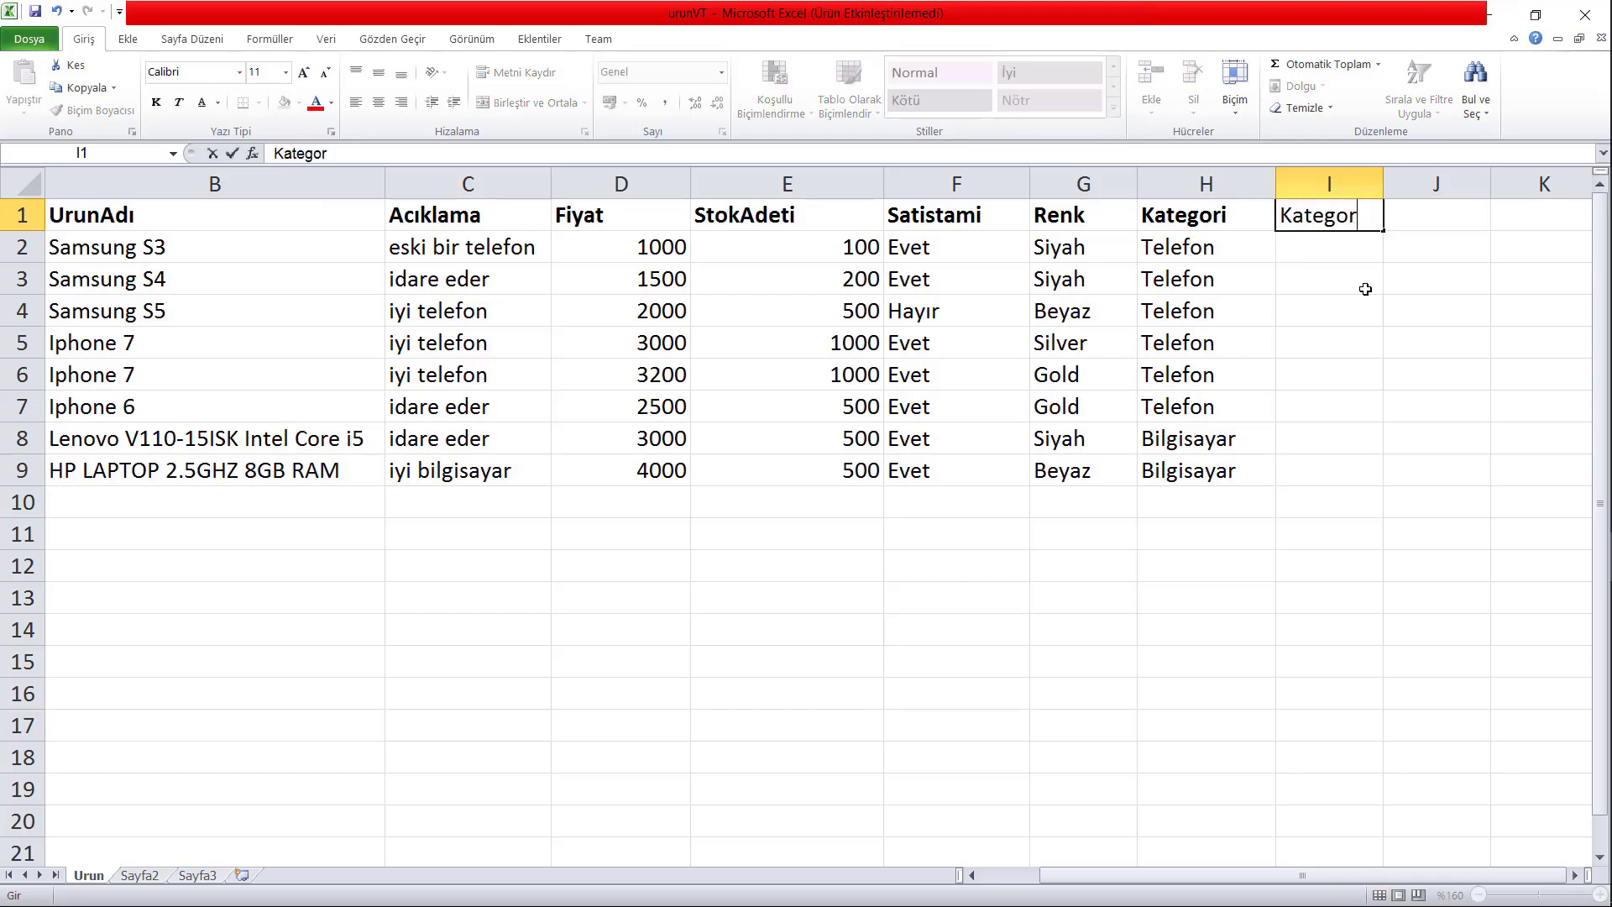
{"action": "type", "text": "iAciklamas"}
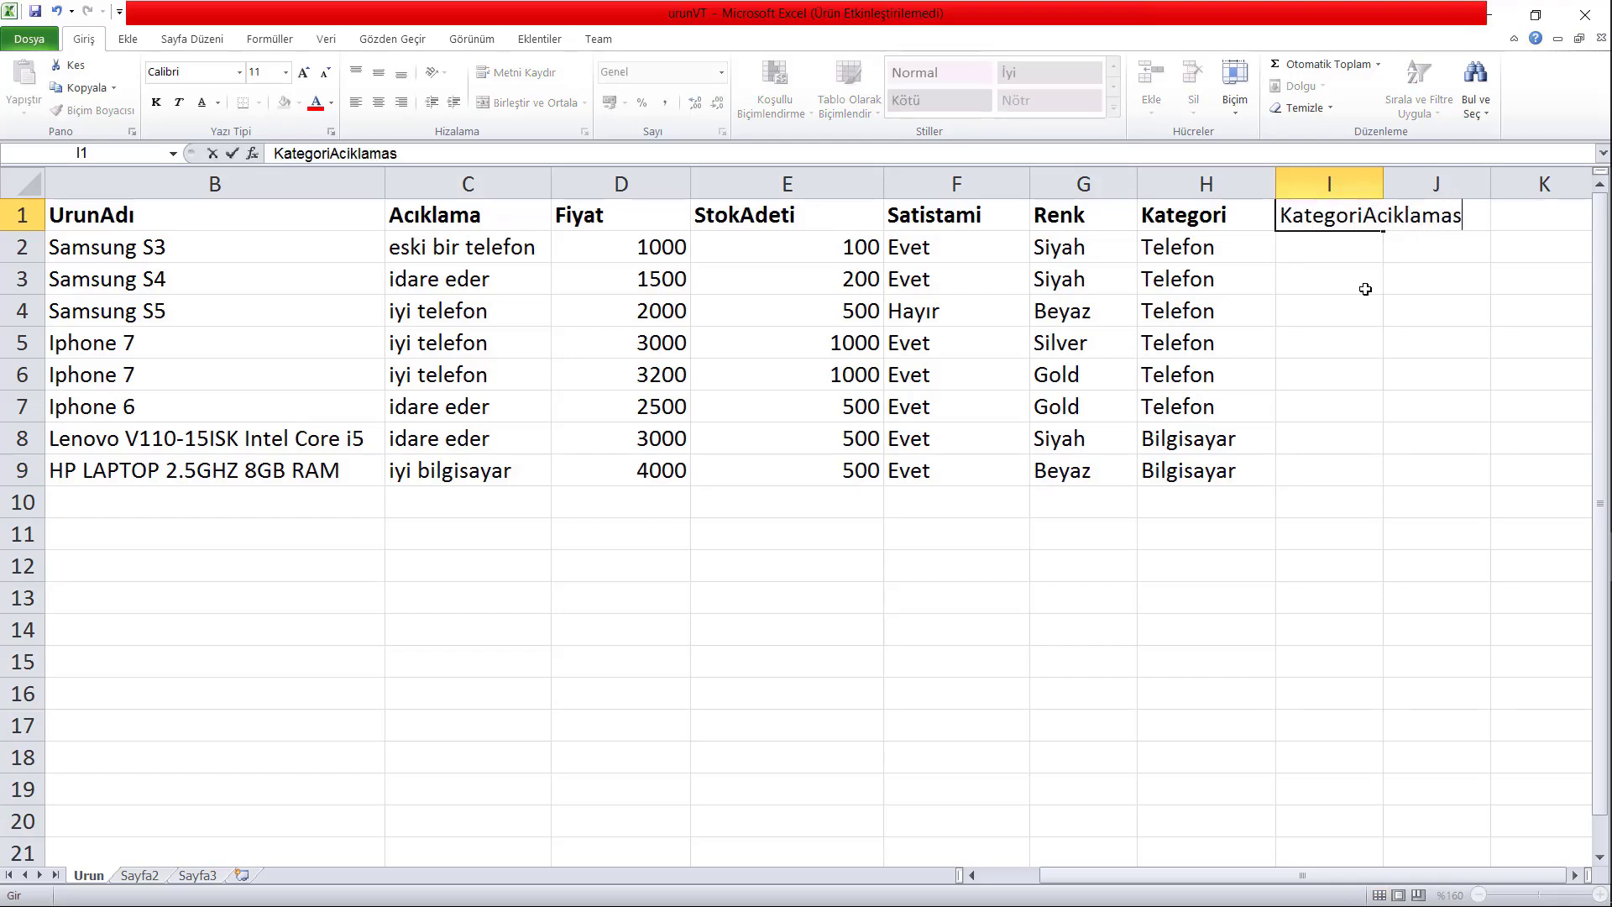
{"action": "type", "text": "i"}
{"action": "key", "text": "Return"}
{"action": "type", "text": "Tel"}
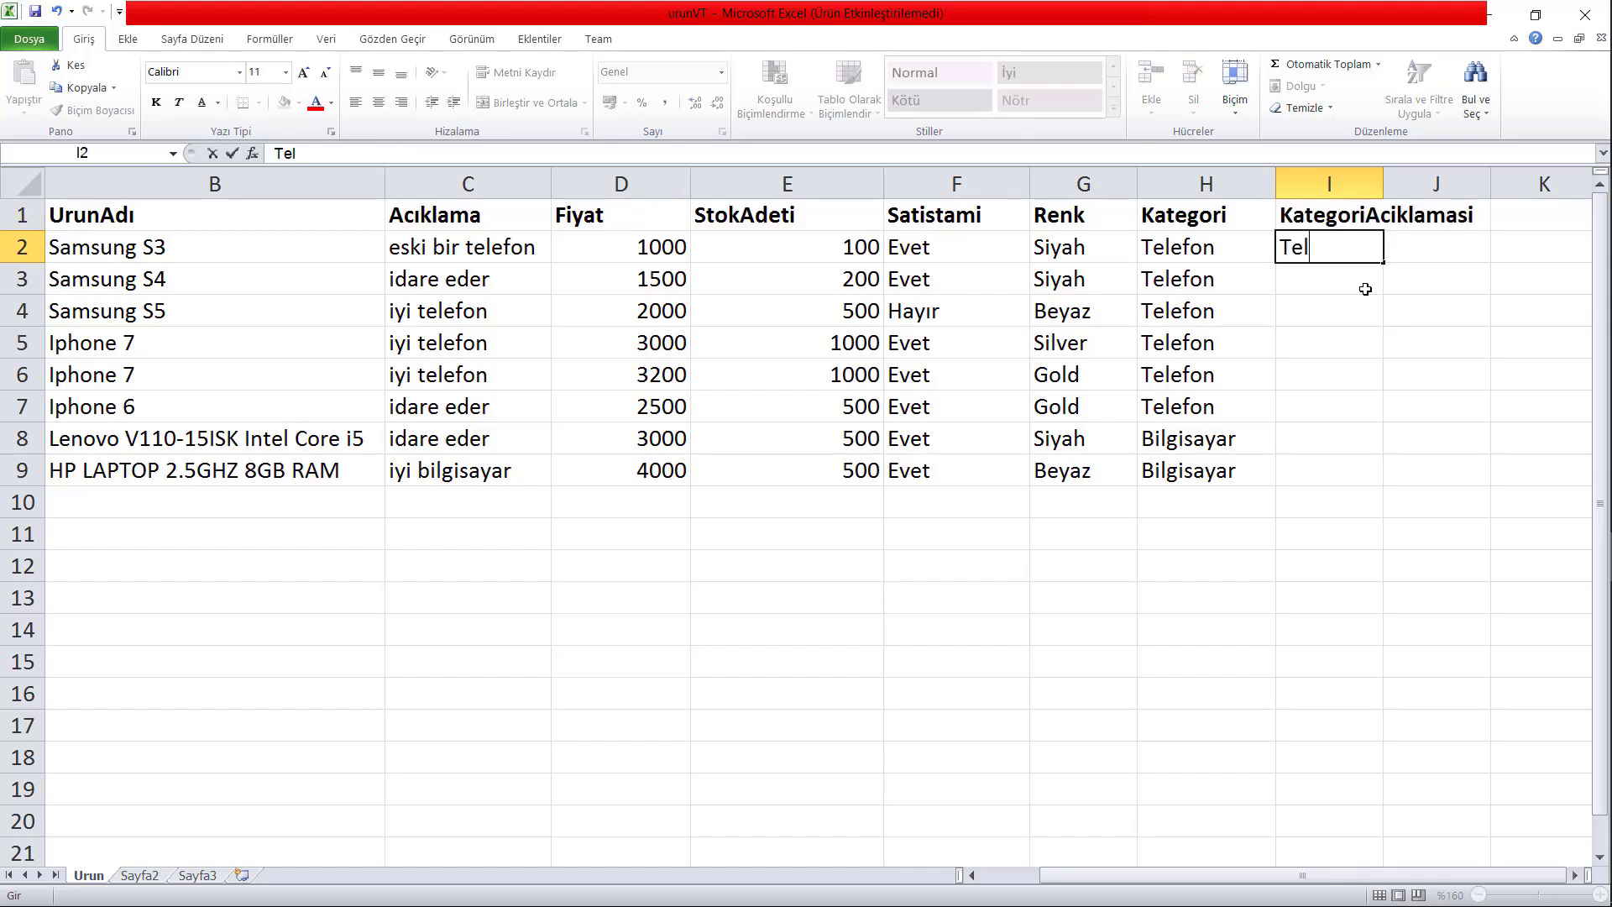
{"action": "type", "text": "efonlarla "}
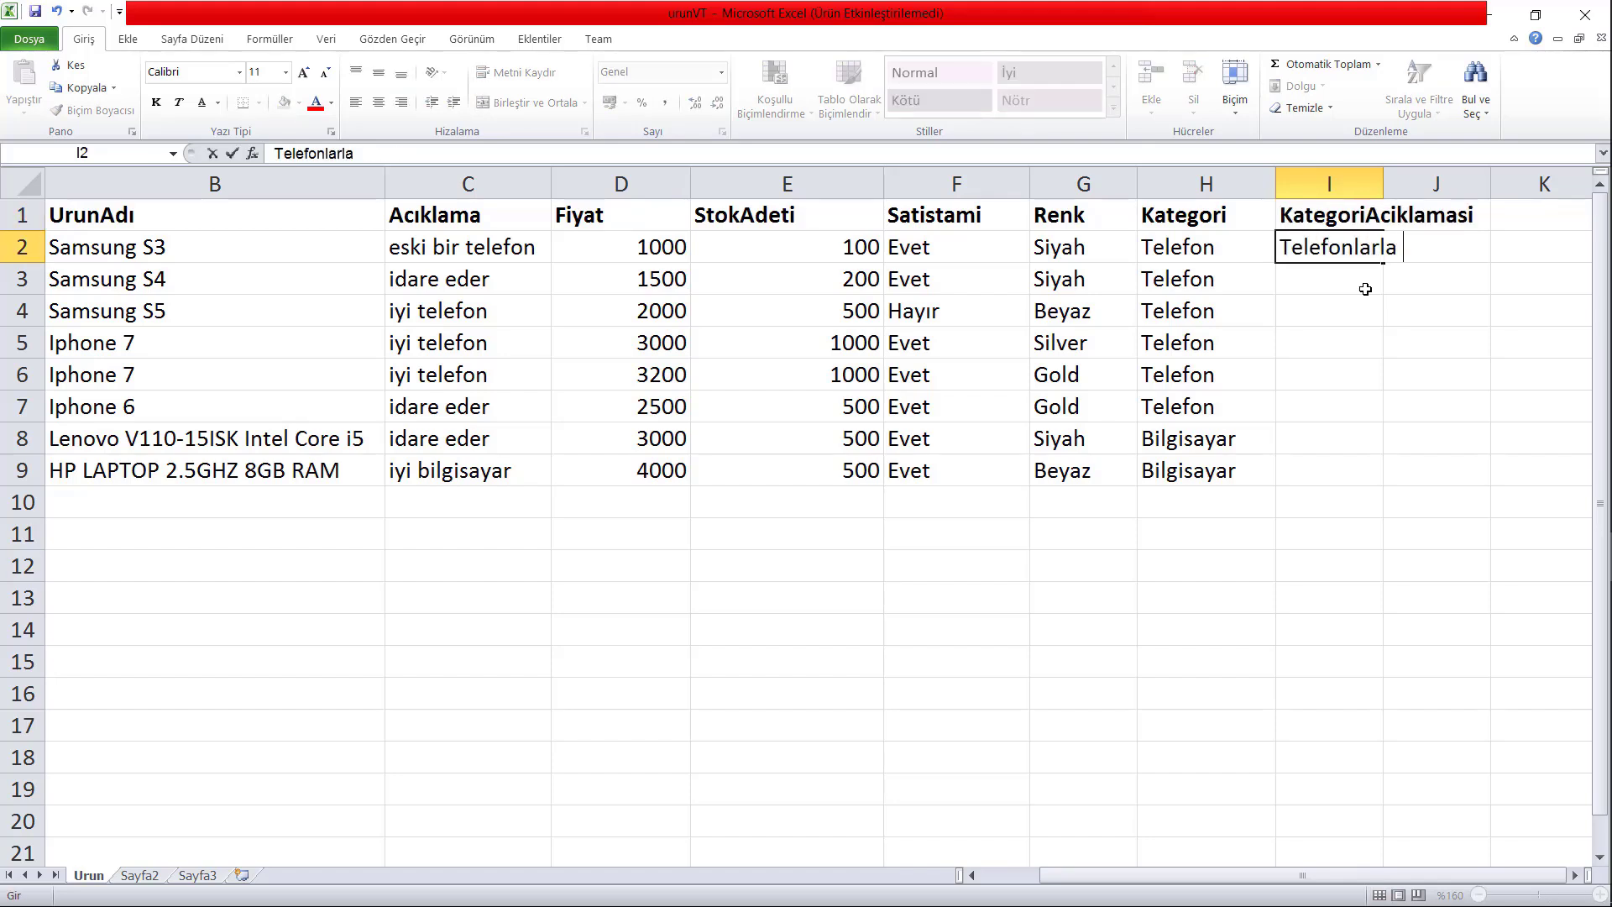
{"action": "type", "text": "alakalı ürün"}
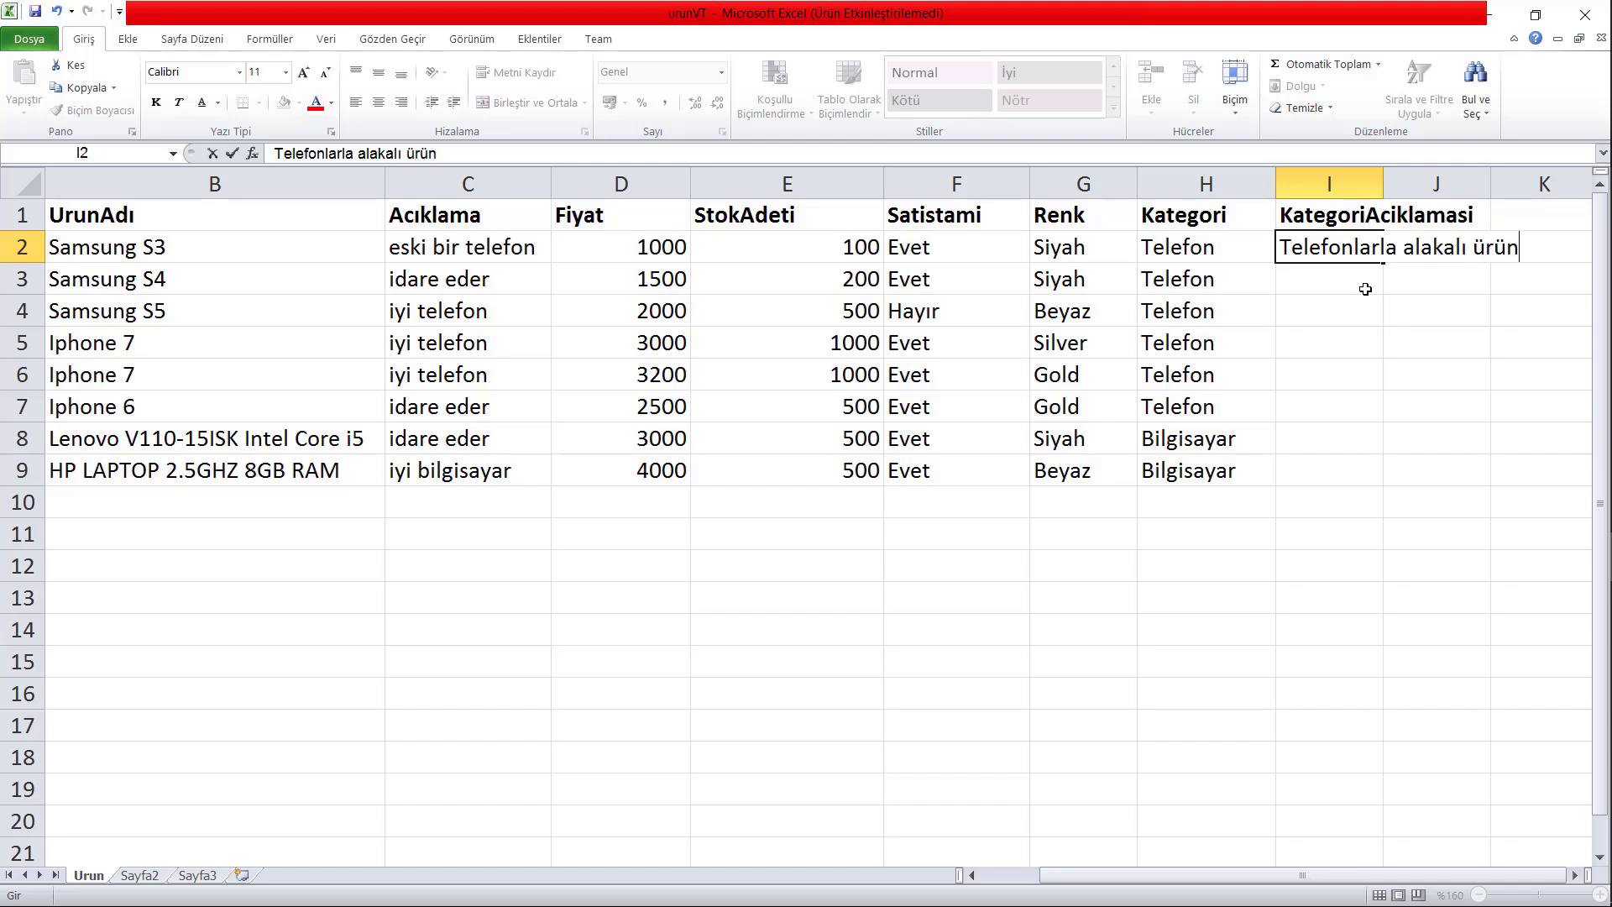
{"action": "type", "text": "ler"}
{"action": "key", "text": "Return"}
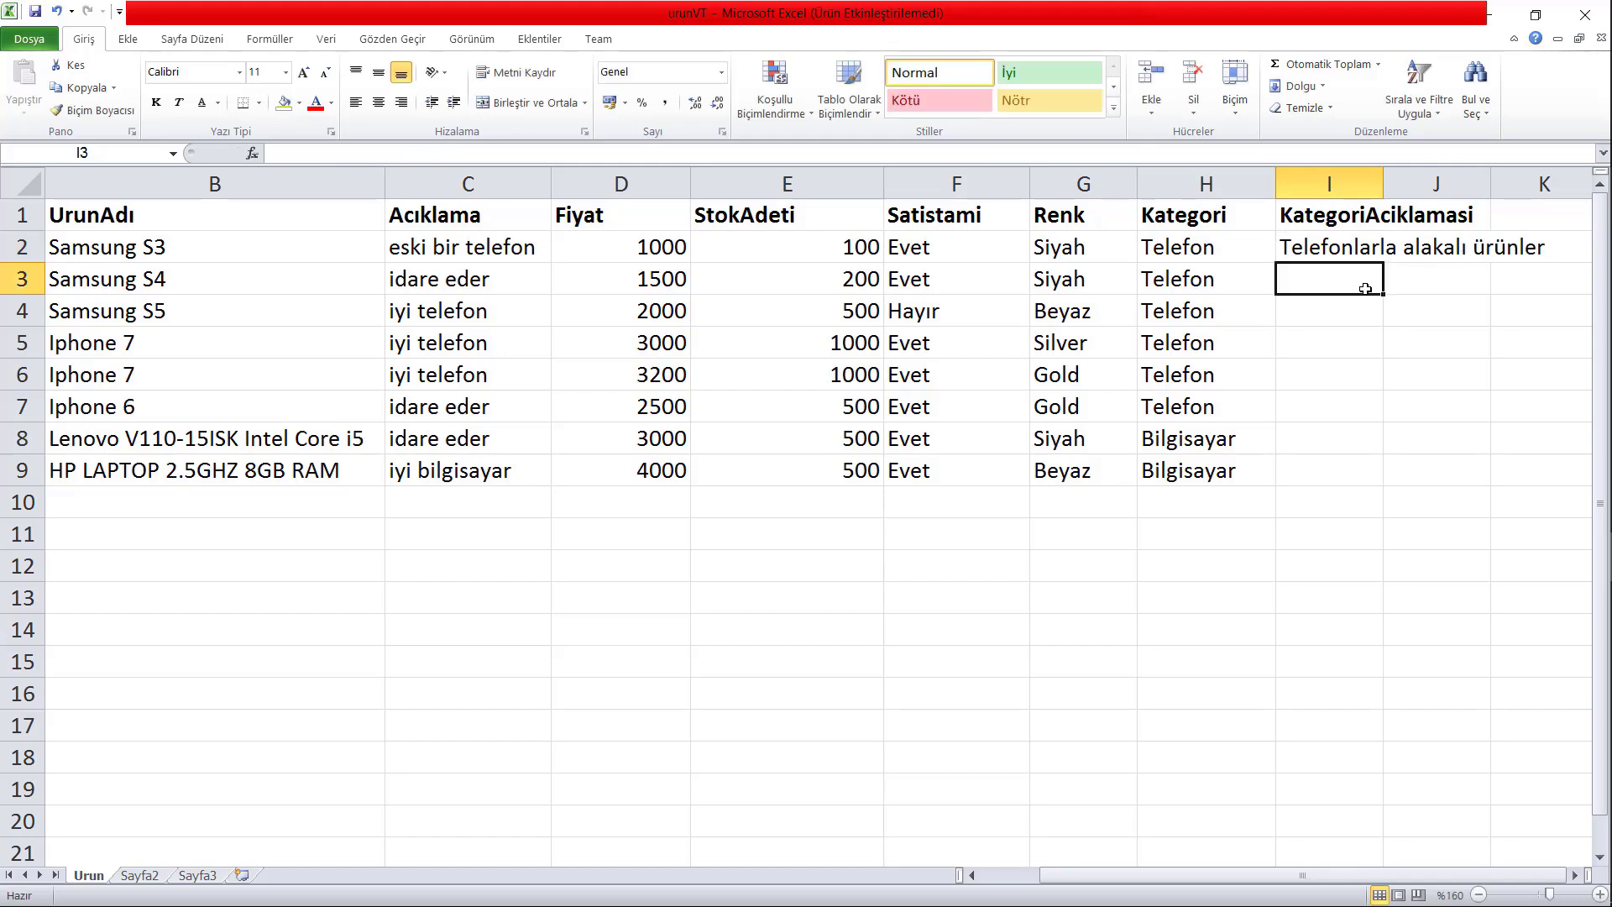
- Copy the phone description from I2 into cells I3 through I7
{"action": "left_click", "coordinate": [1336, 252]}
{"action": "key", "text": "ctrl+c"}
{"action": "left_click", "coordinate": [1326, 281]}
{"action": "key", "text": "ctrl+v"}
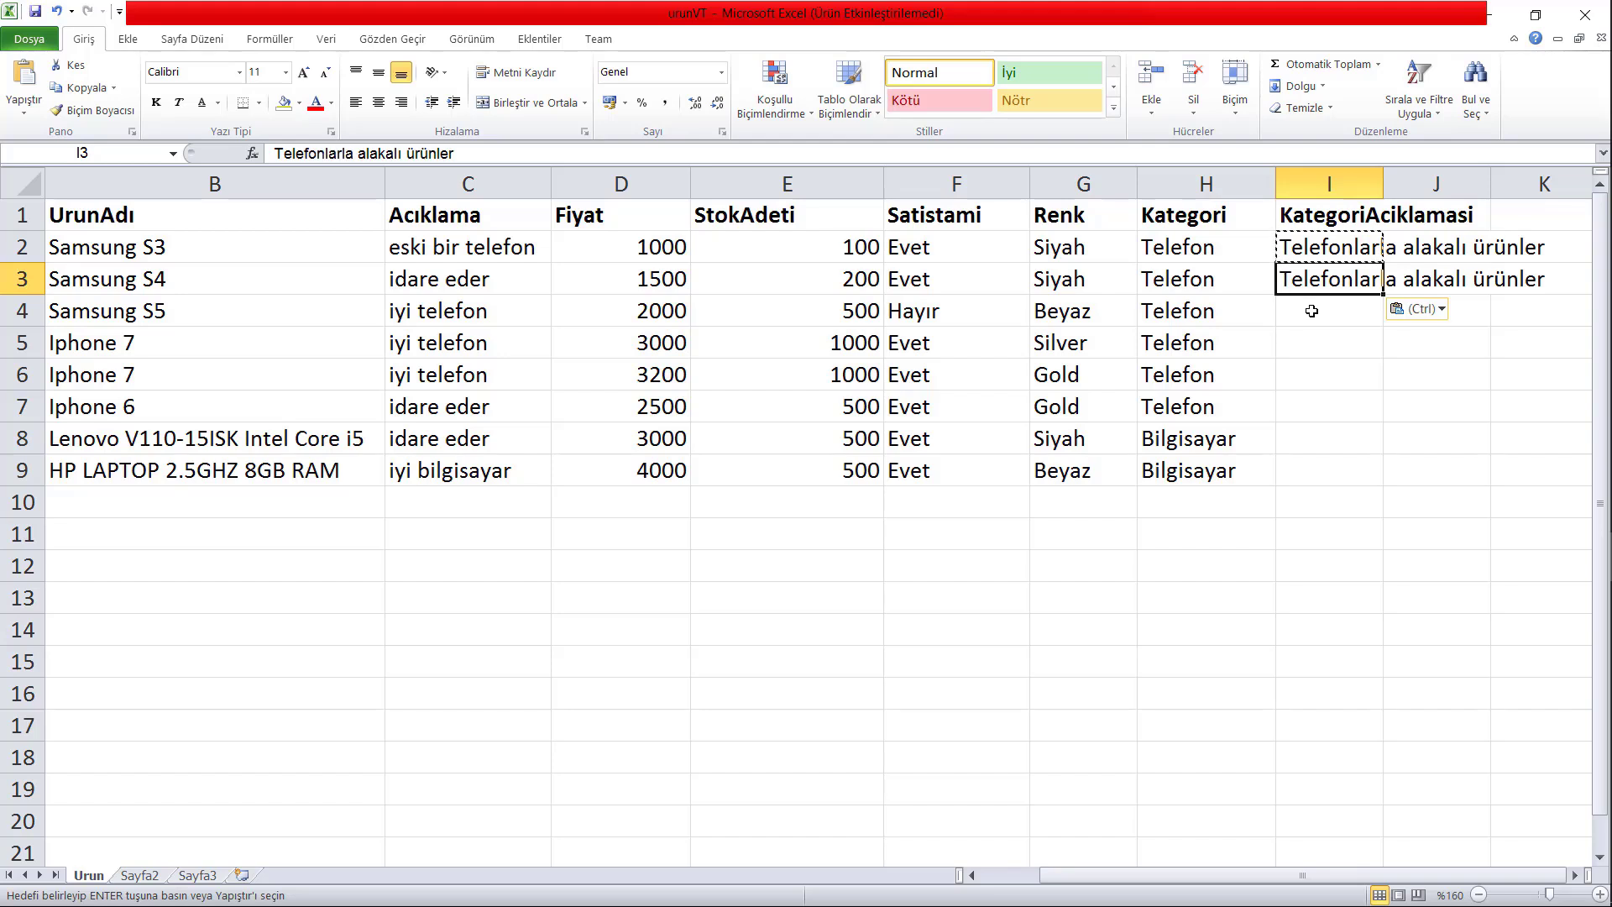
{"action": "left_click", "coordinate": [1323, 312]}
{"action": "key", "text": "ctrl+v"}
{"action": "left_click", "coordinate": [1304, 353]}
{"action": "key", "text": "ctrl+v"}
{"action": "left_click", "coordinate": [1303, 371]}
{"action": "key", "text": "ctrl+v"}
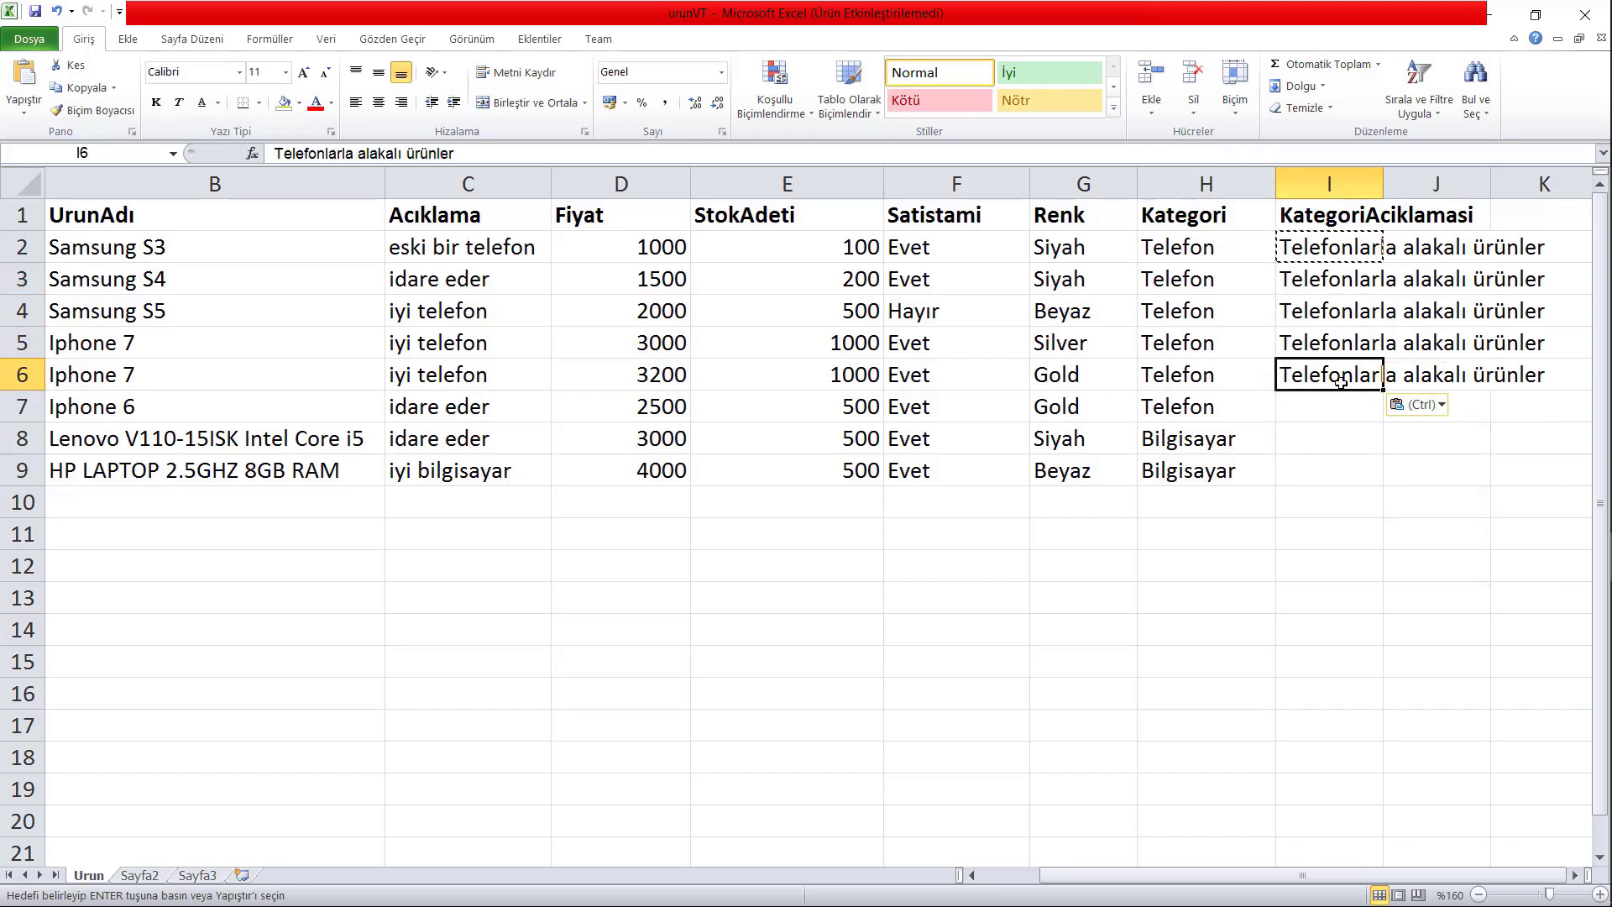
{"action": "left_click", "coordinate": [1327, 405]}
{"action": "key", "text": "ctrl+v"}
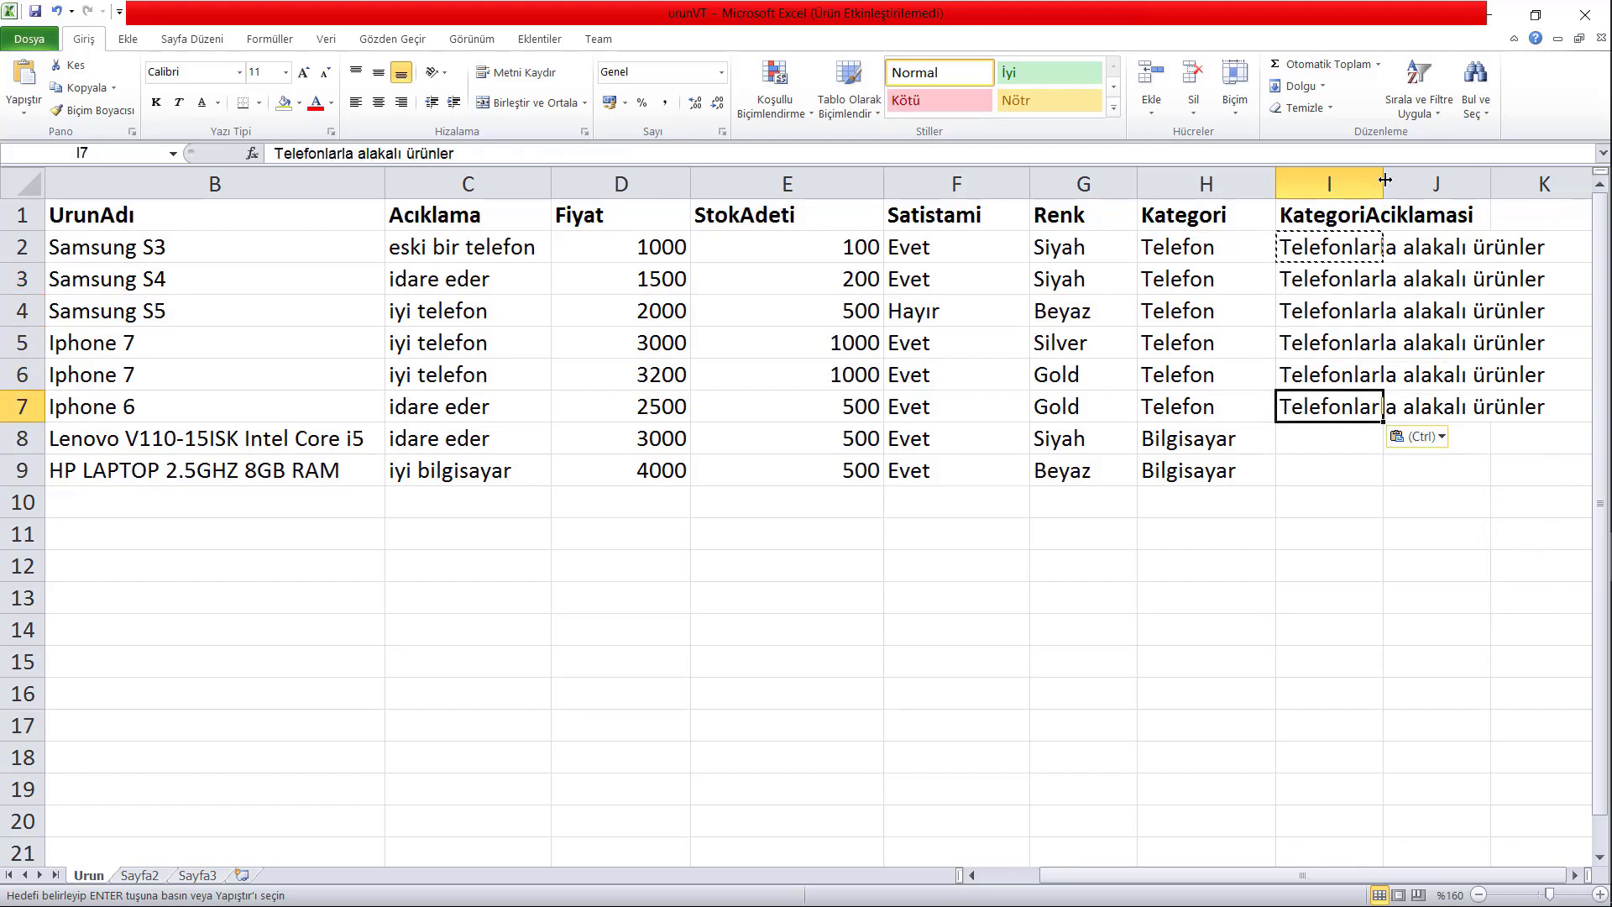
- Widen column I to fit and paste the description into I8 and I9
{"action": "double_click", "coordinate": [1383, 183]}
{"action": "left_click", "coordinate": [1332, 438]}
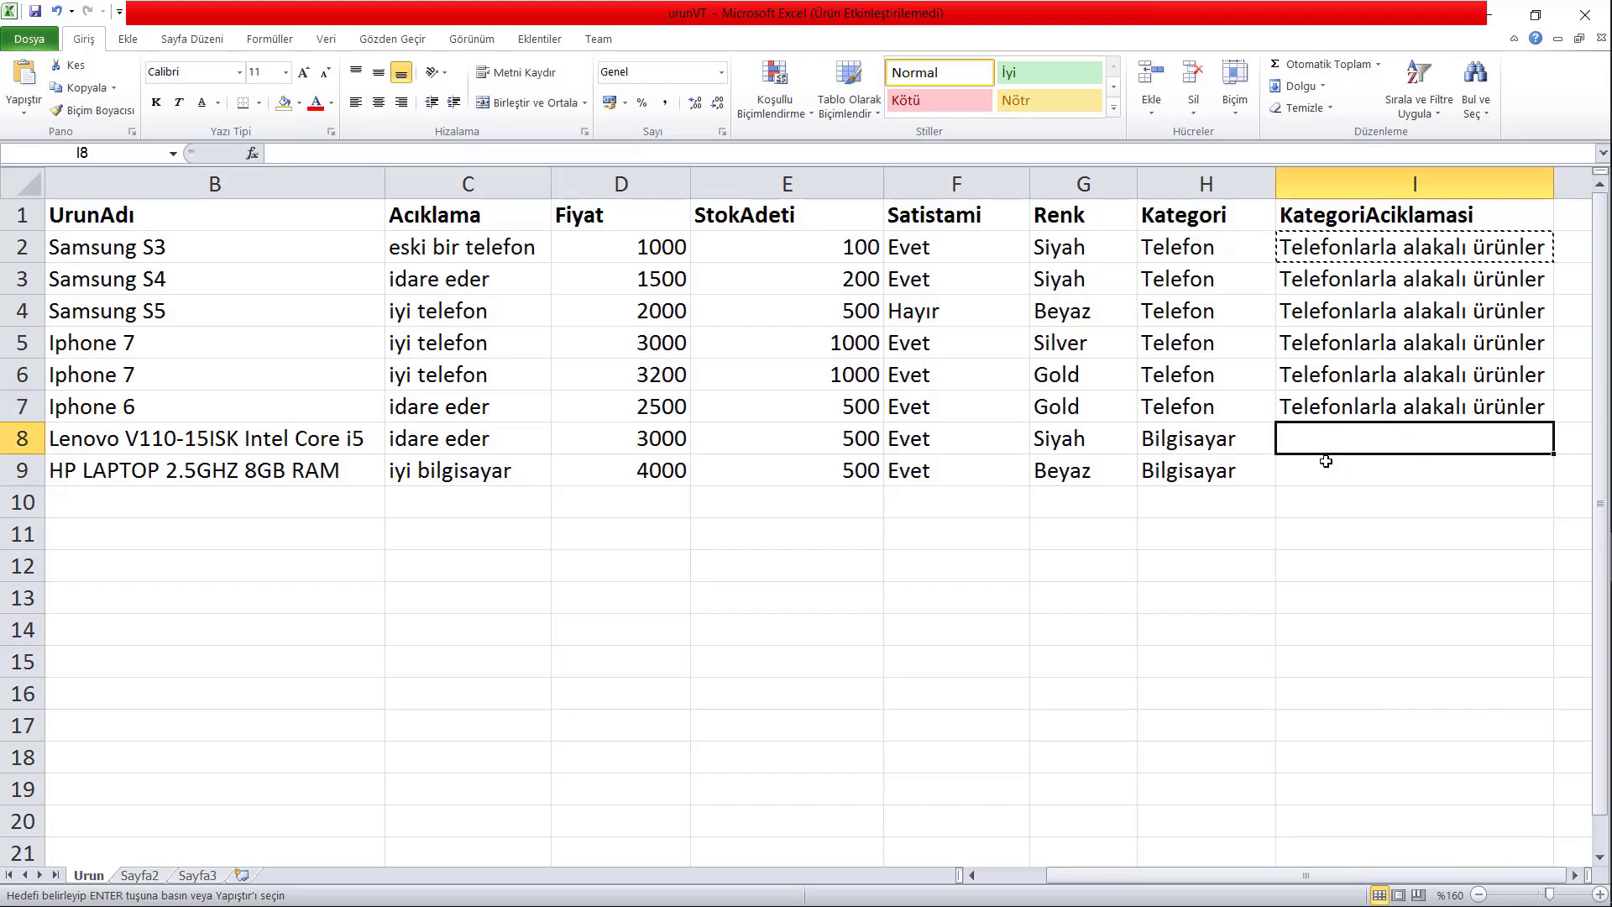
{"action": "key", "text": "ctrl+v"}
{"action": "left_click", "coordinate": [1331, 477]}
{"action": "key", "text": "ctrl+v"}
- Replace the word Telefonlarla with Bilgisayar in the I8 and I9 descriptions
{"action": "double_click", "coordinate": [1335, 439]}
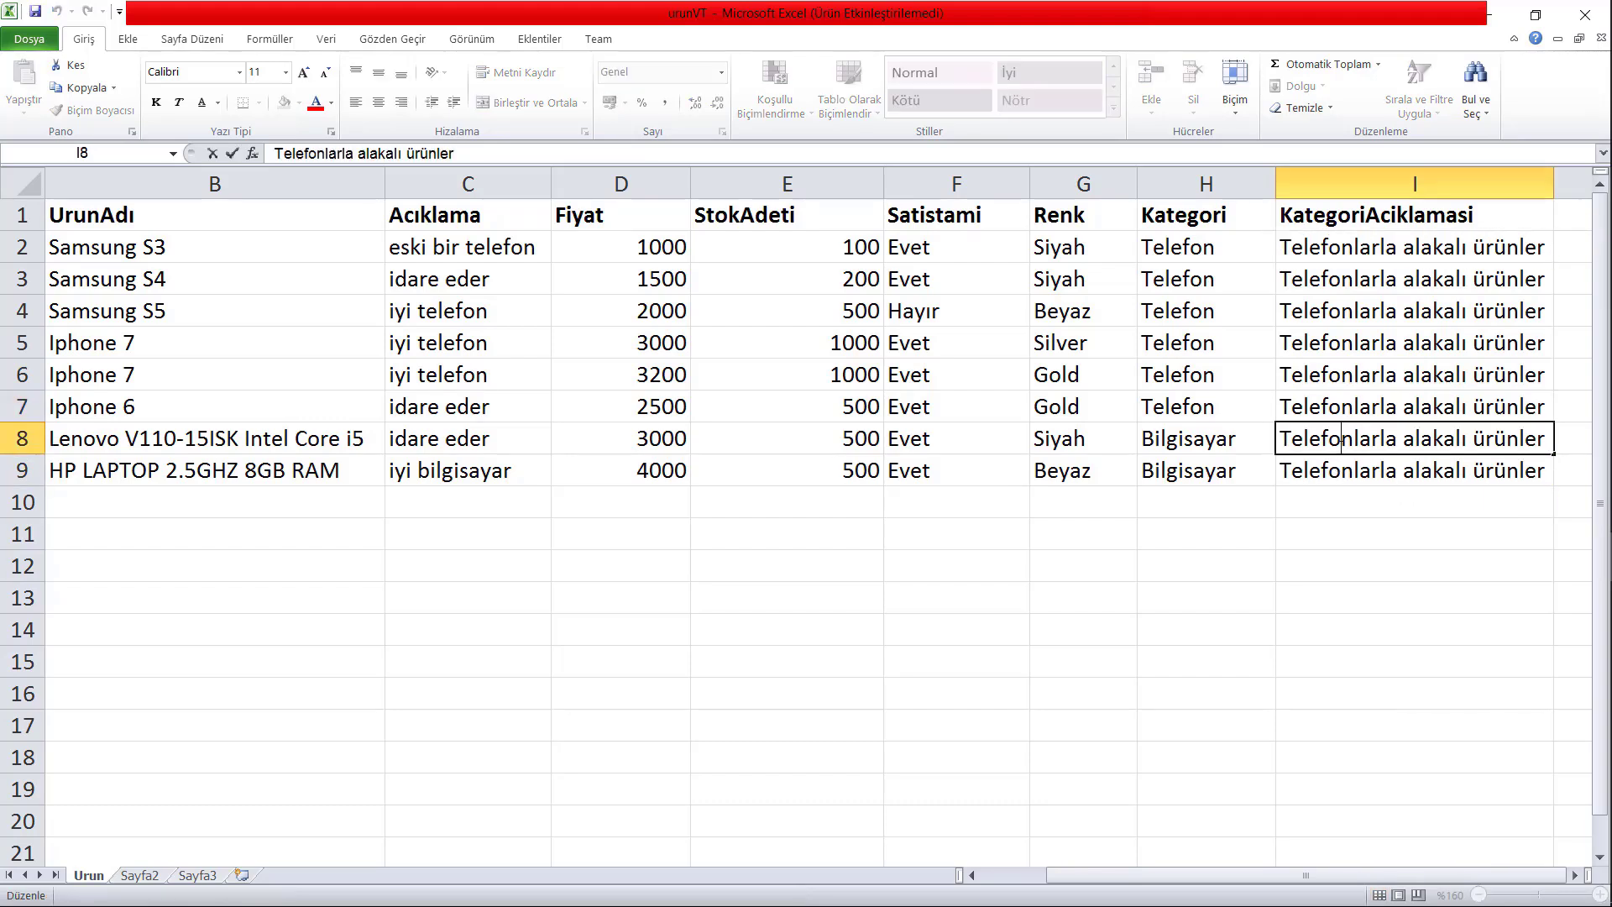
{"action": "double_click", "coordinate": [1335, 438]}
{"action": "type", "text": "Bilgisayar"}
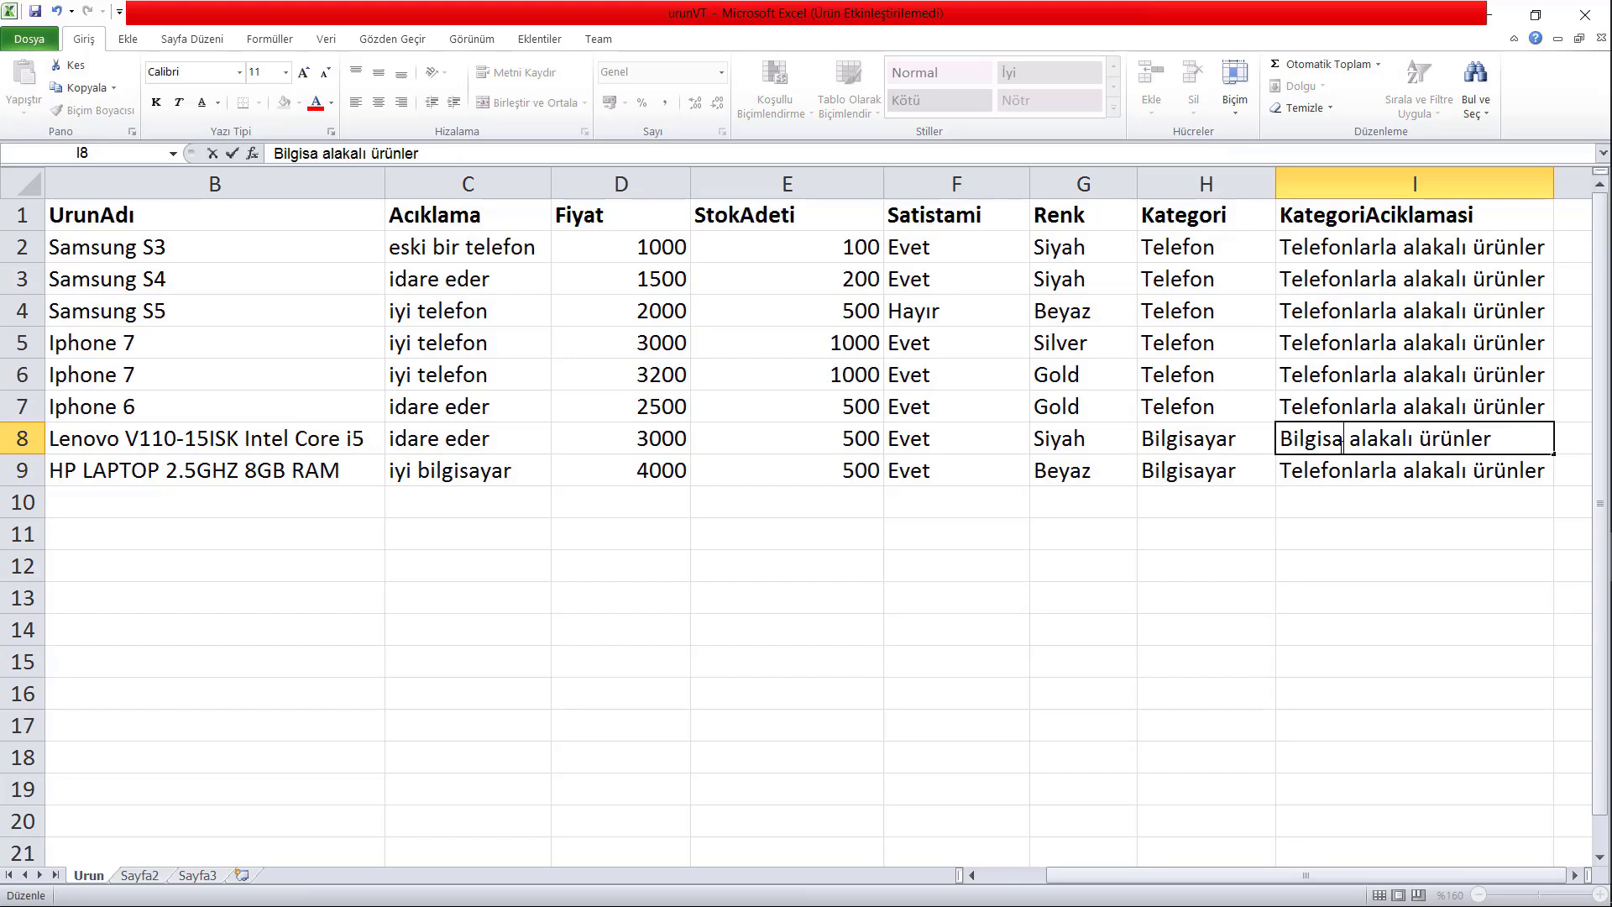
{"action": "double_click", "coordinate": [1316, 438]}
{"action": "key", "text": "ctrl+c"}
{"action": "left_click", "coordinate": [1328, 470]}
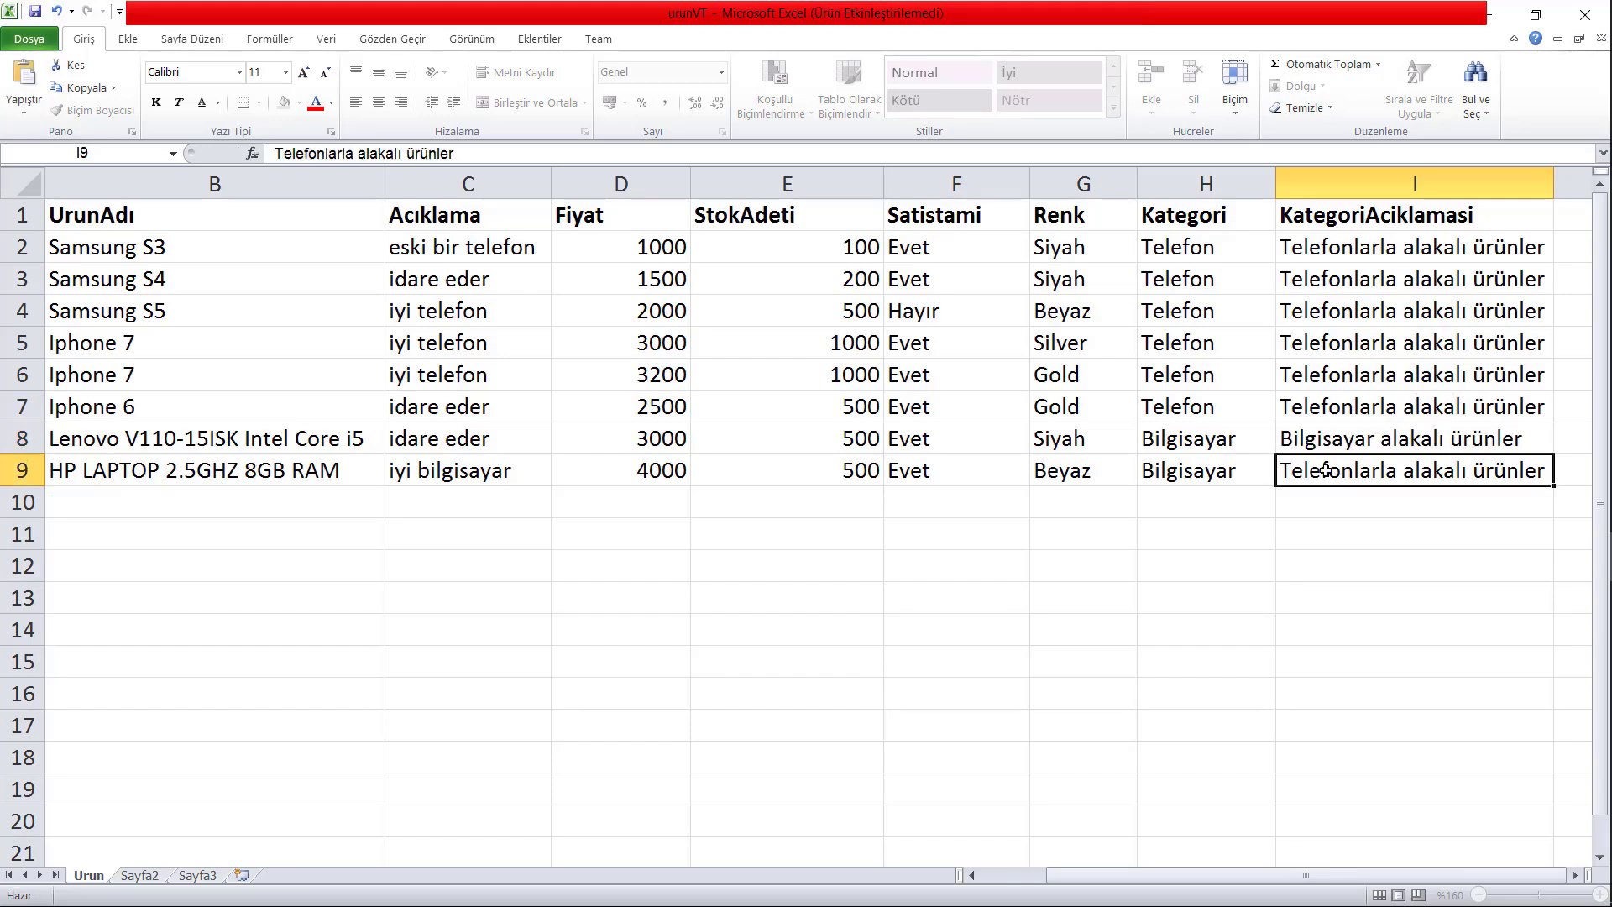
{"action": "double_click", "coordinate": [1327, 470]}
{"action": "key", "text": "ctrl+v"}
{"action": "double_click", "coordinate": [1327, 470]}
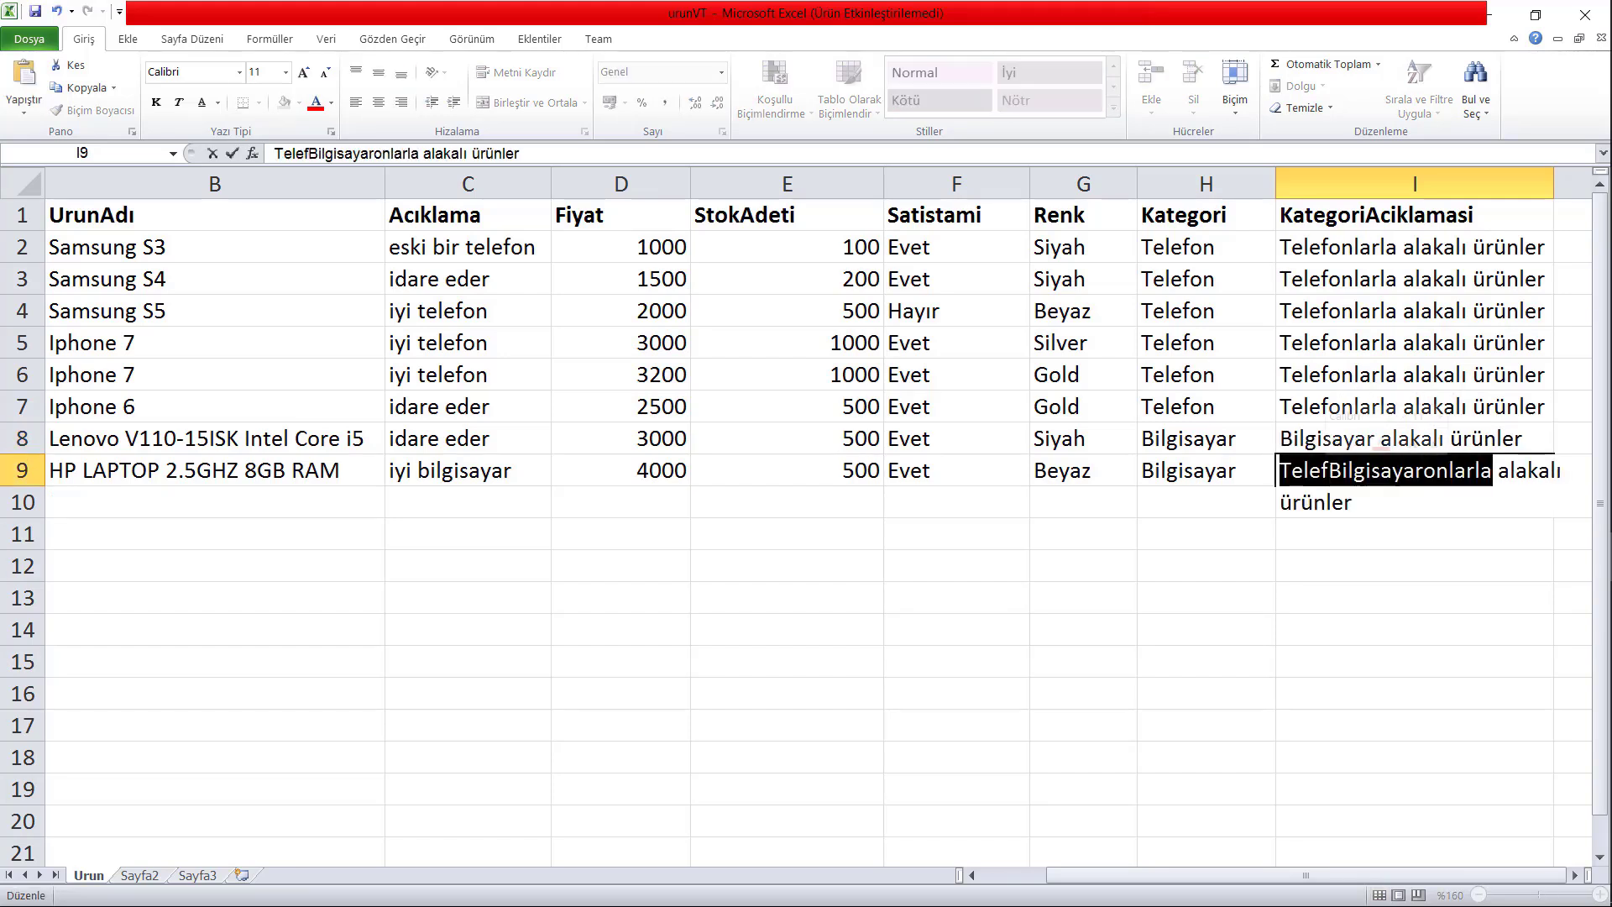
{"action": "left_click", "coordinate": [1328, 470]}
{"action": "key", "text": "BackSpace"}
{"action": "key", "text": "BackSpace"}
{"action": "key", "text": "BackSpace"}
{"action": "key", "text": "BackSpace"}
{"action": "key", "text": "BackSpace"}
{"action": "key", "text": "Right"}
{"action": "key", "text": "Right"}
{"action": "key", "text": "Right"}
{"action": "key", "text": "Right"}
{"action": "key", "text": "Right"}
{"action": "key", "text": "Right"}
{"action": "key", "text": "Right"}
{"action": "key", "text": "Right"}
{"action": "key", "text": "Right"}
{"action": "key", "text": "Right"}
{"action": "key", "text": "Delete"}
{"action": "key", "text": "Delete"}
- Complete I9 as 'Bilgisayarlarla alakalı ürünler' and copy it into I8
{"action": "left_click", "coordinate": [1386, 534]}
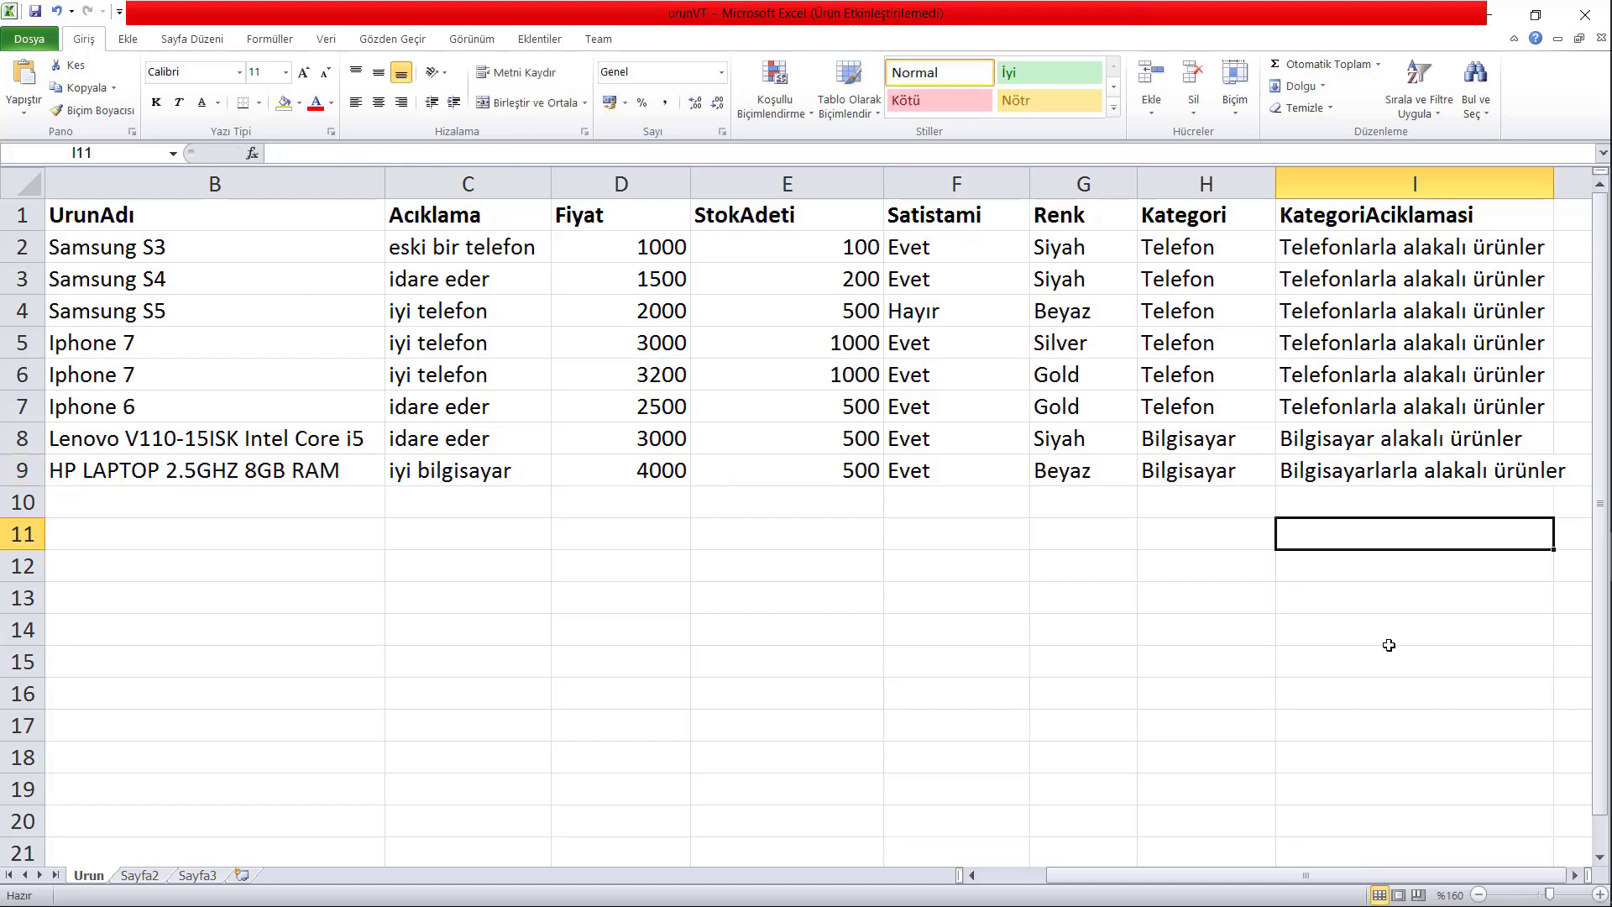
{"action": "left_click", "coordinate": [1388, 475]}
{"action": "double_click", "coordinate": [1376, 470]}
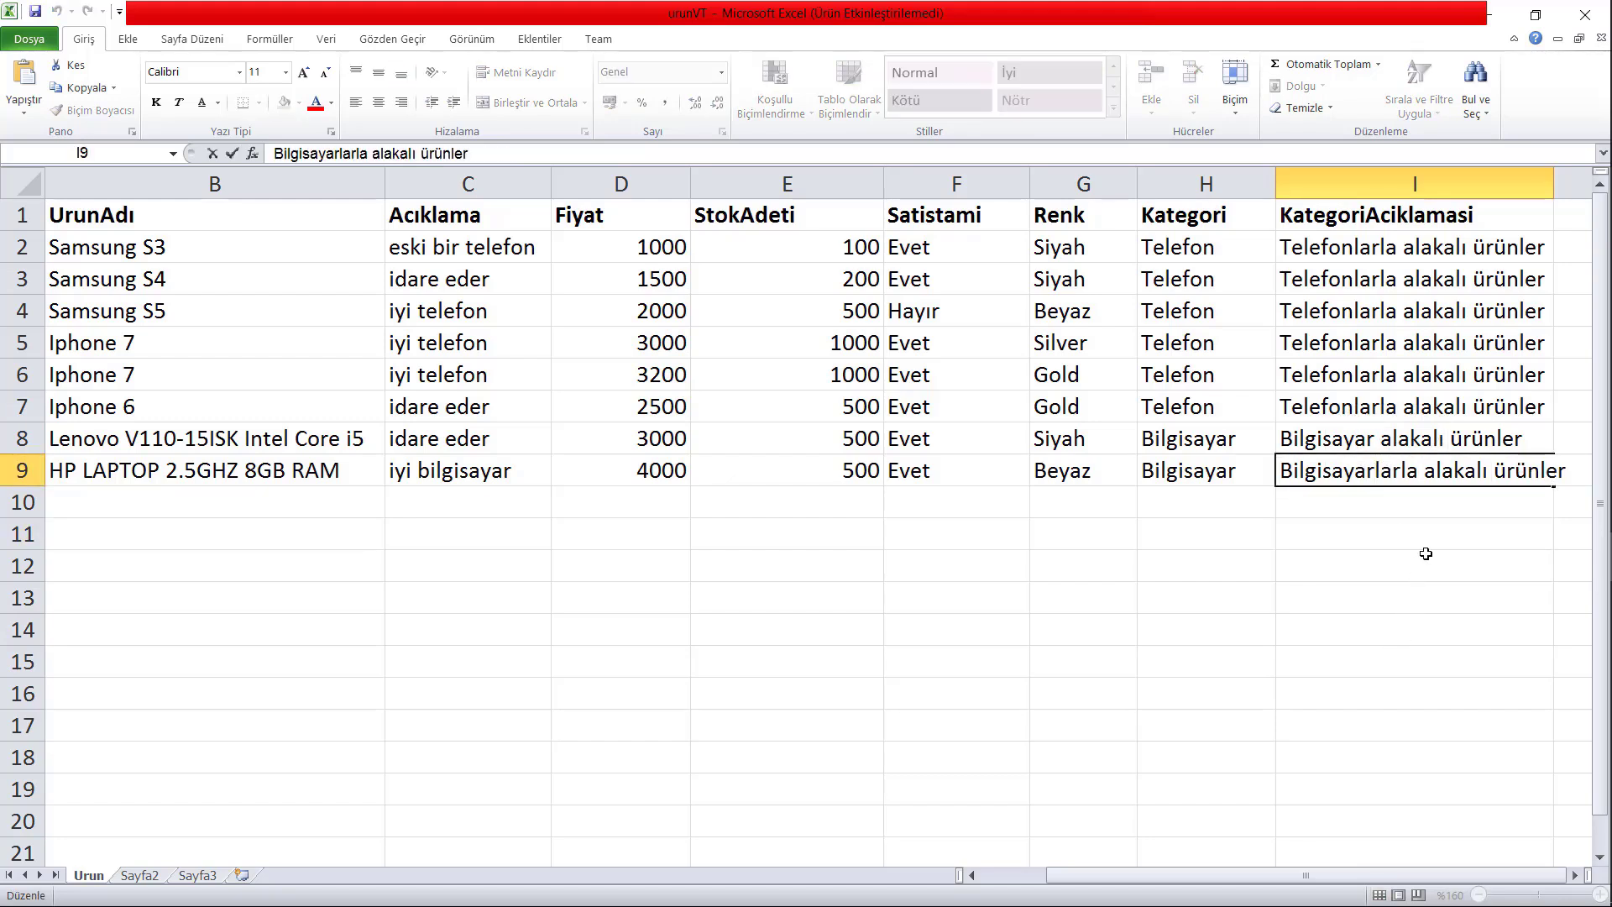
{"action": "type", "text": "ala"}
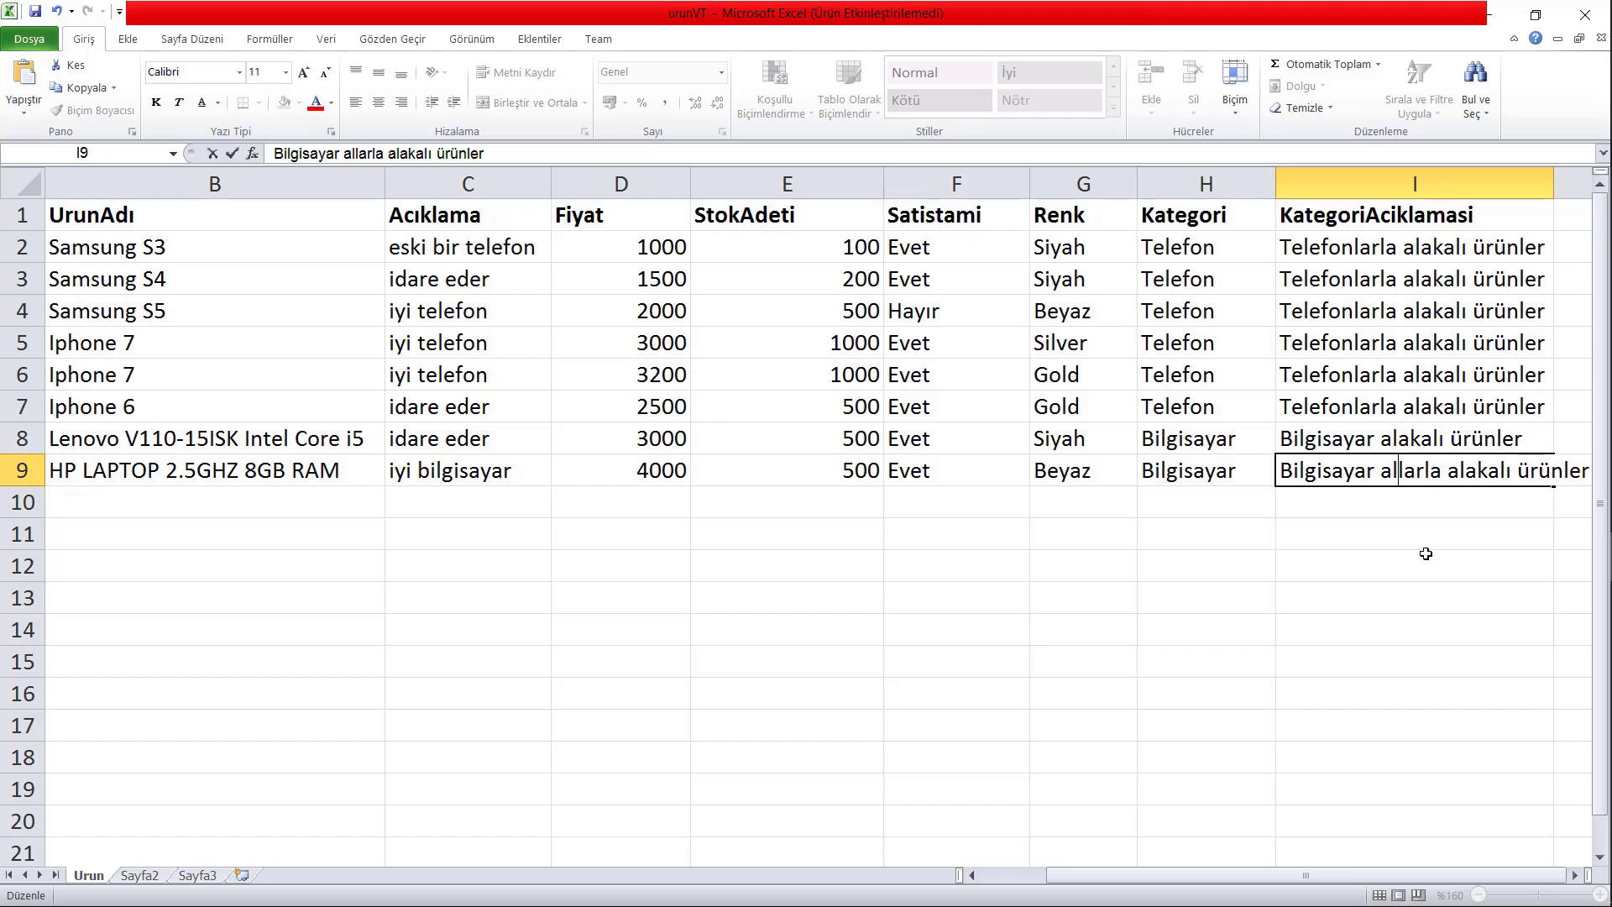
{"action": "key", "text": "BackSpace"}
{"action": "key", "text": "BackSpace"}
{"action": "key", "text": "BackSpace"}
{"action": "key", "text": "BackSpace"}
{"action": "key", "text": "BackSpace"}
{"action": "key", "text": "BackSpace"}
{"action": "key", "text": "BackSpace"}
{"action": "key", "text": "BackSpace"}
{"action": "key", "text": "BackSpace"}
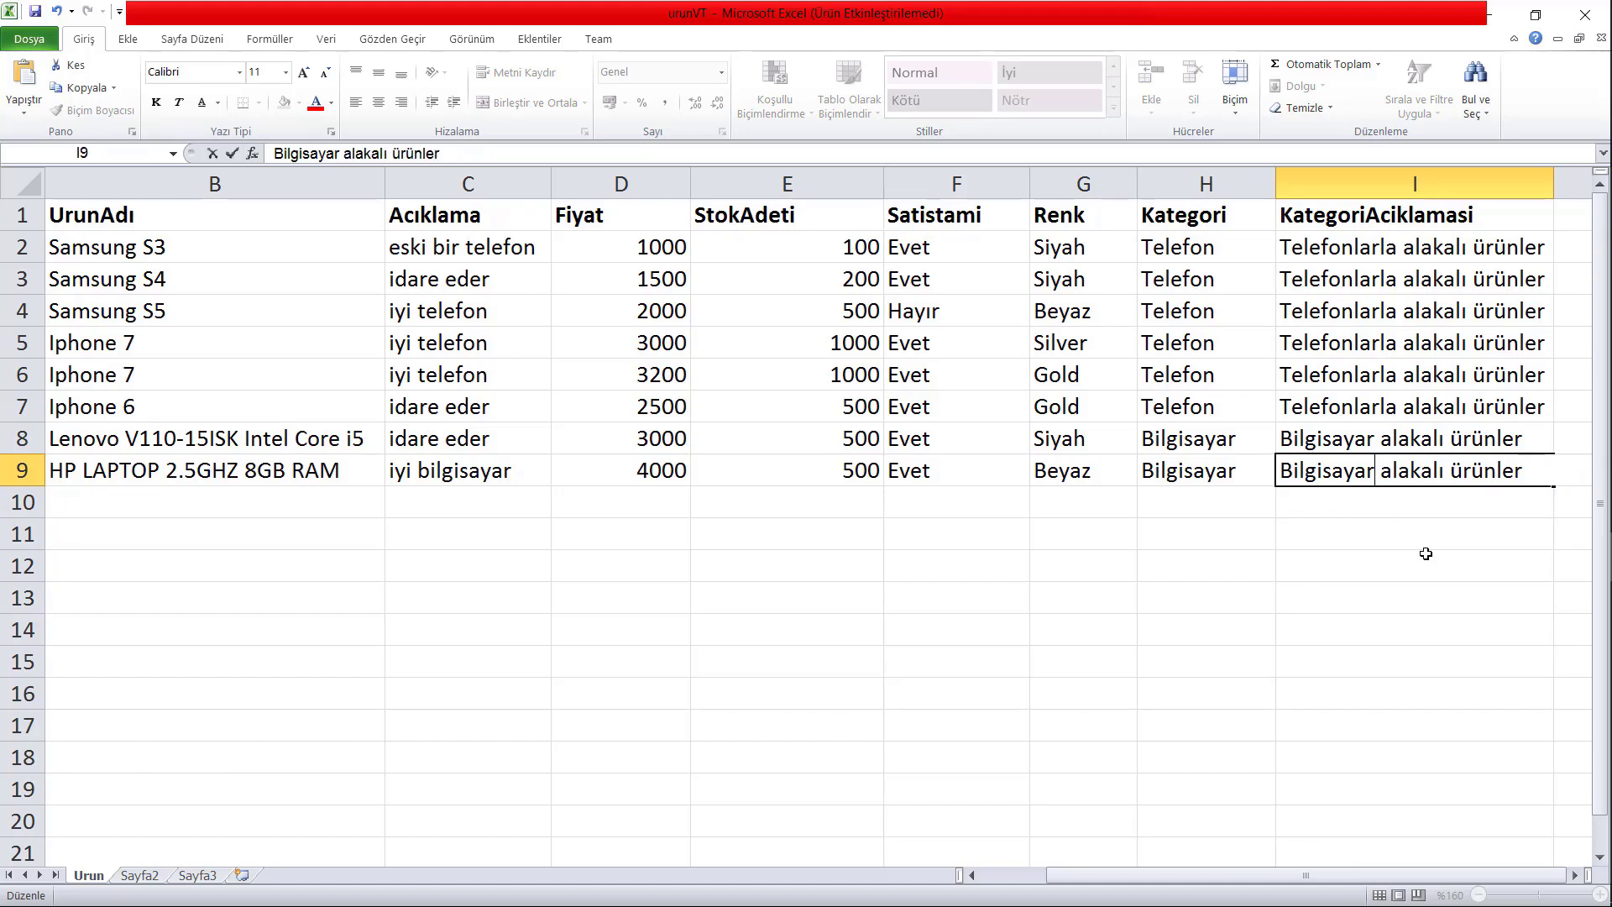
{"action": "type", "text": "larla"}
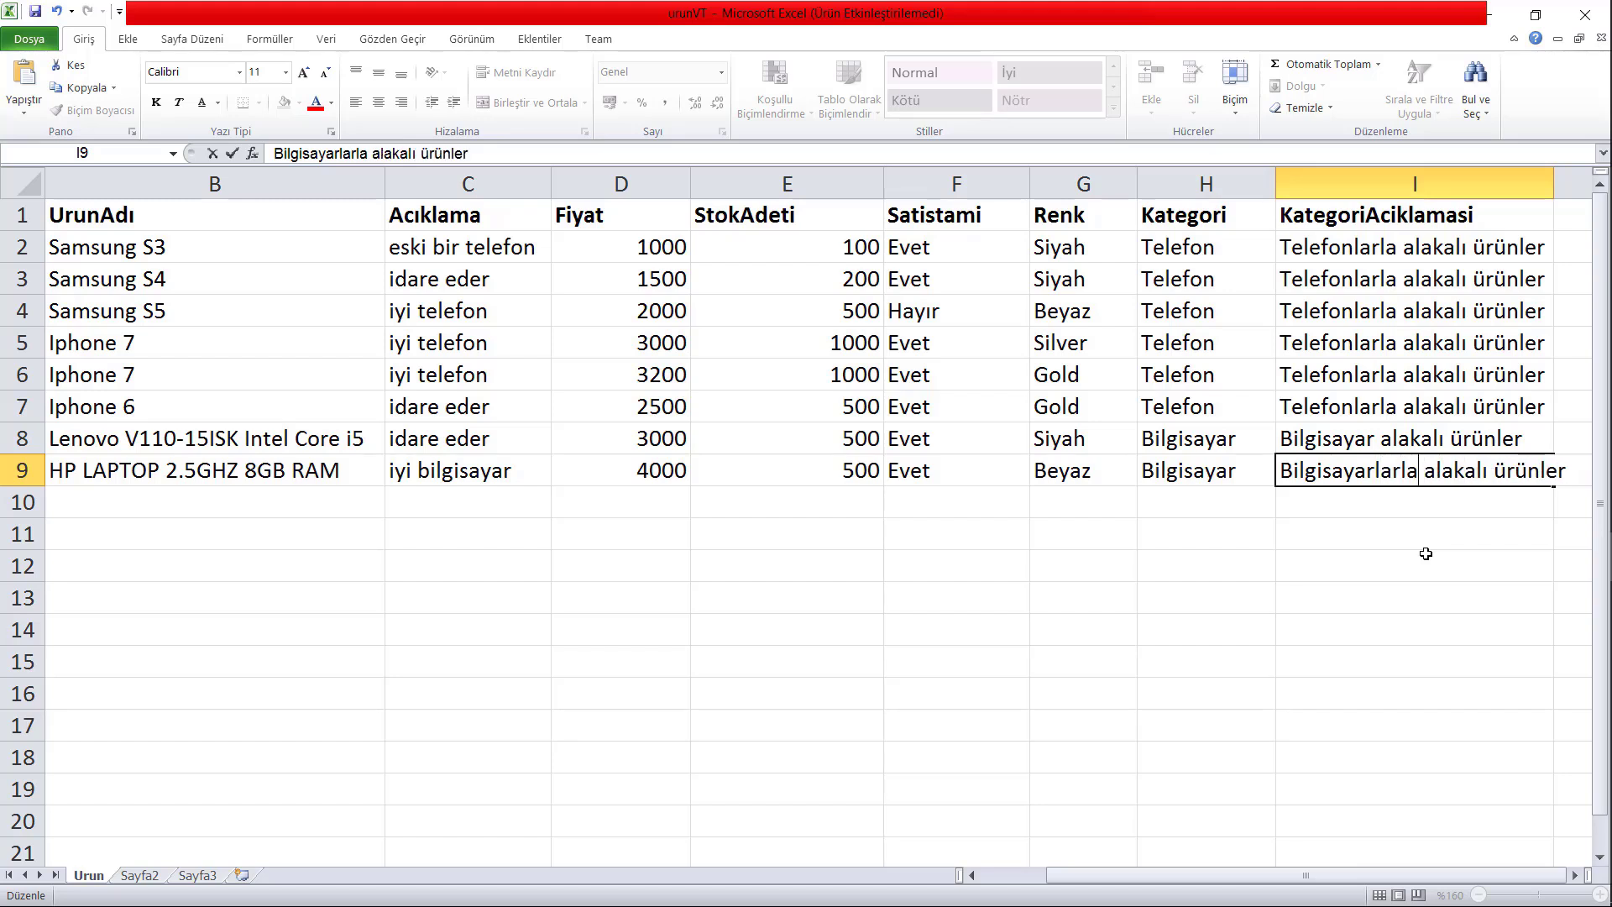
{"action": "left_click", "coordinate": [1429, 525]}
{"action": "left_click", "coordinate": [1397, 470]}
{"action": "key", "text": "ctrl+c"}
{"action": "left_click", "coordinate": [1402, 439]}
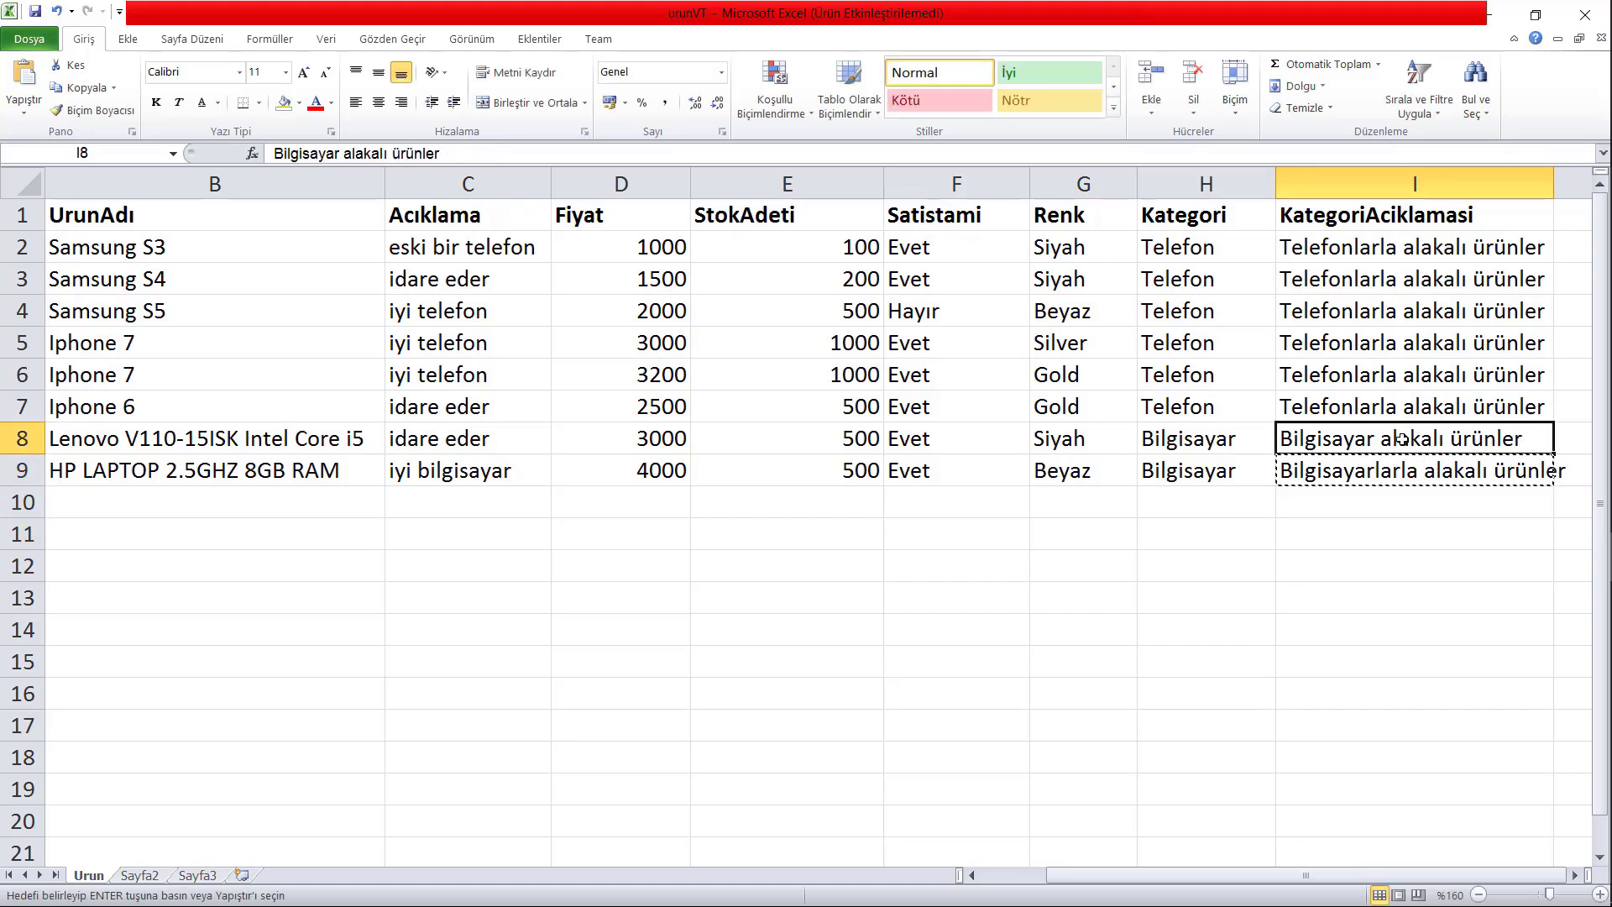
{"action": "key", "text": "ctrl+v"}
{"action": "left_click", "coordinate": [1361, 521]}
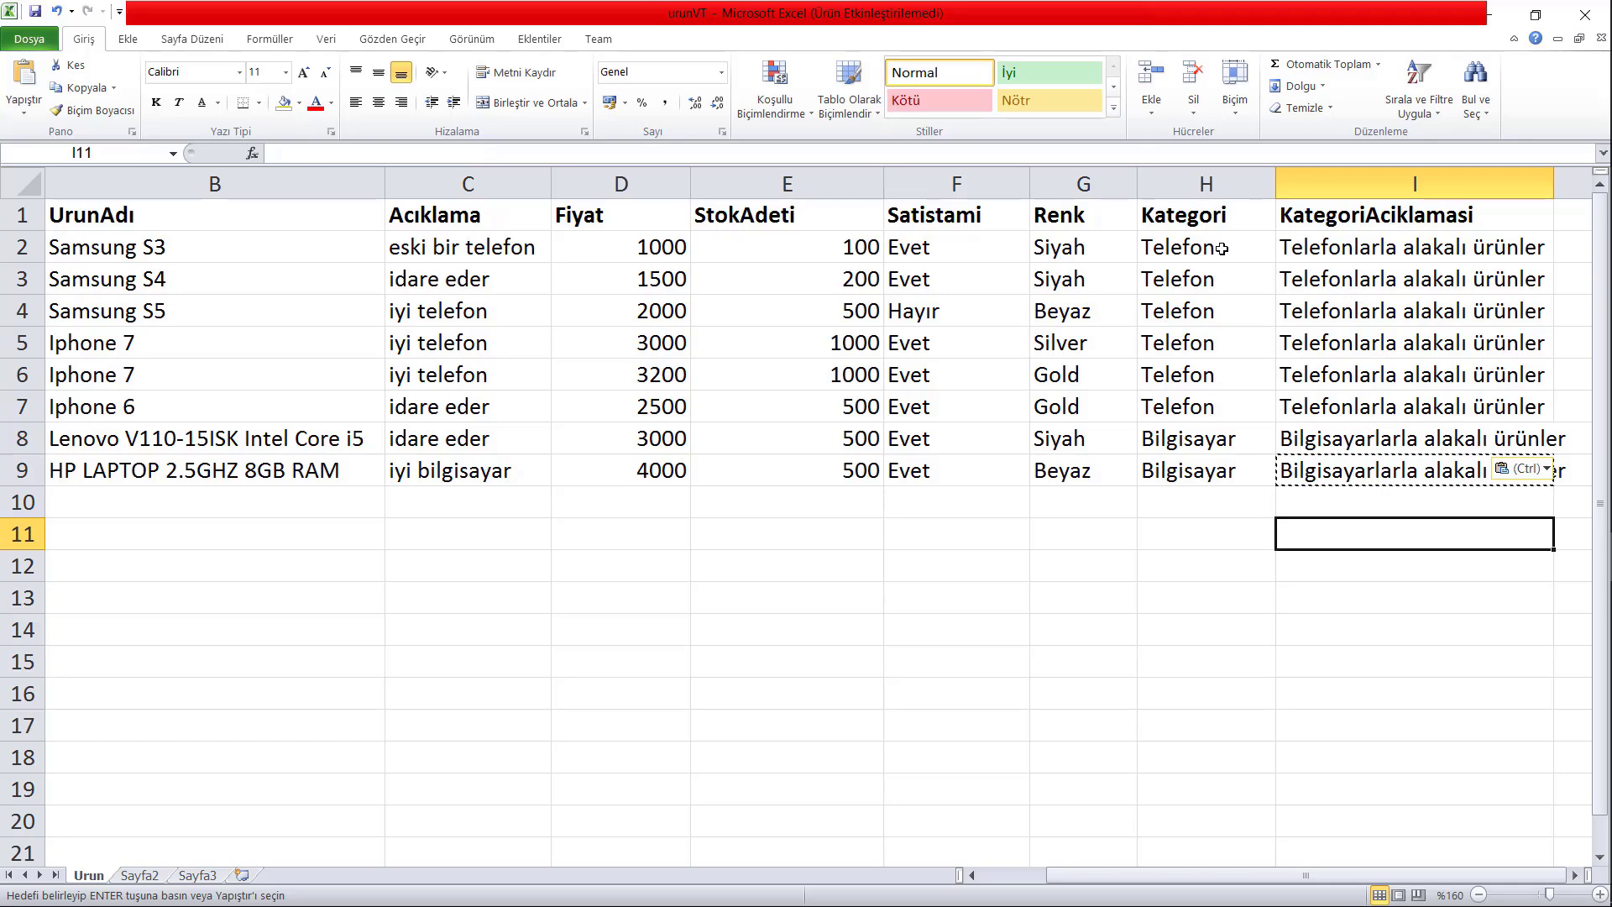
{"action": "left_click_drag", "start_coordinate": [1248, 881], "coordinate": [1249, 881]}
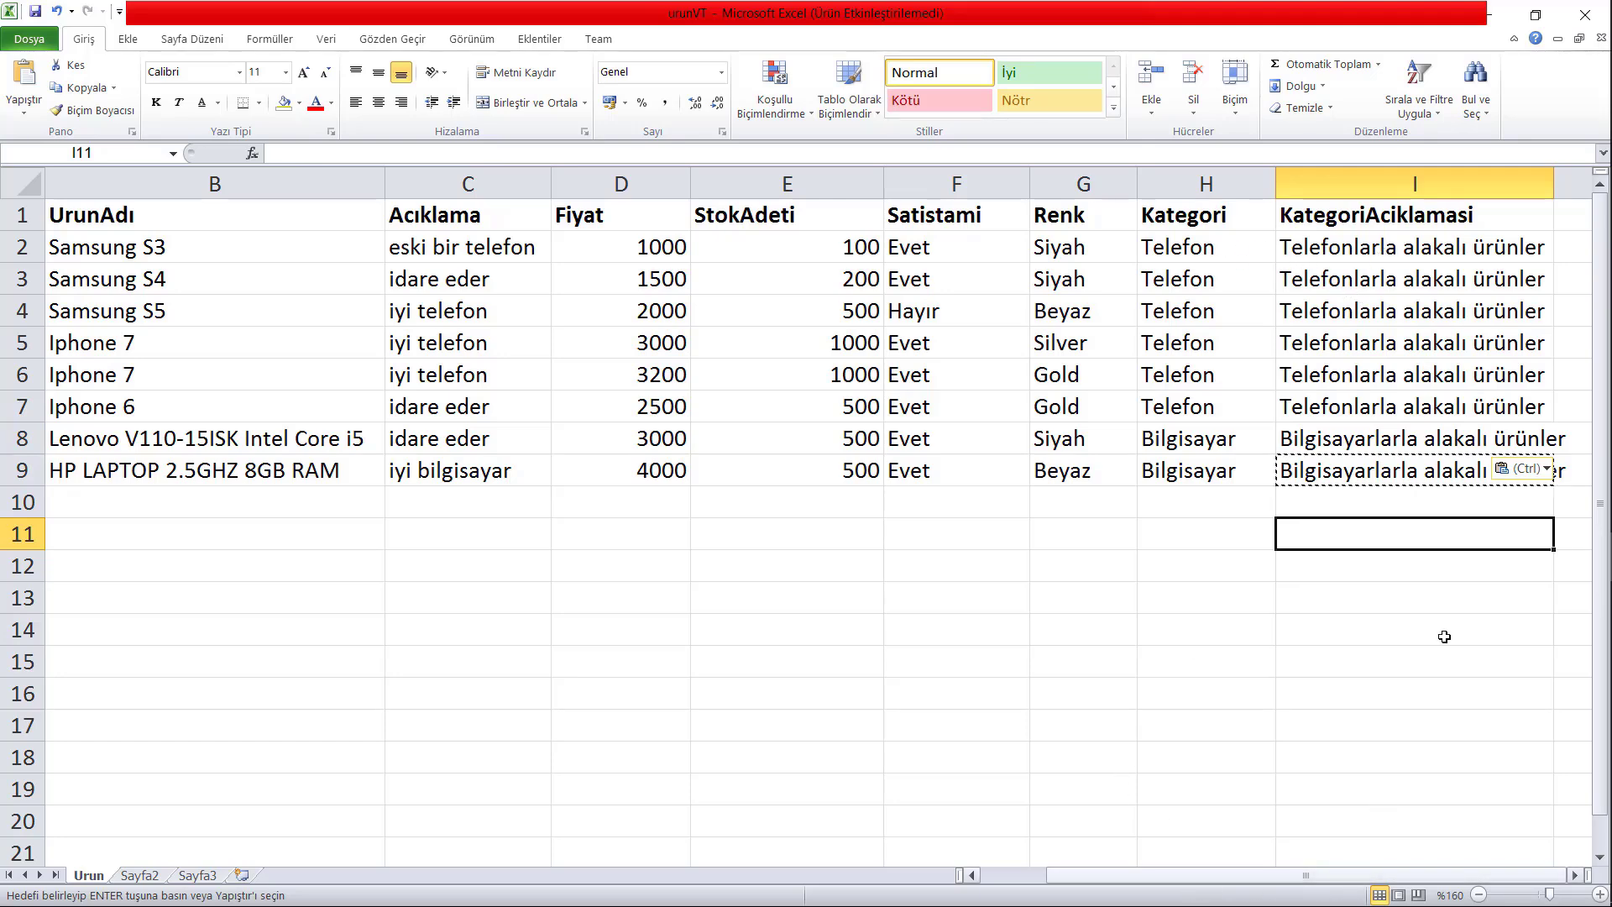
- Add a KategoriResmi header in J1 and fill telefon.jpg down the phone rows
{"action": "left_click", "coordinate": [1575, 874]}
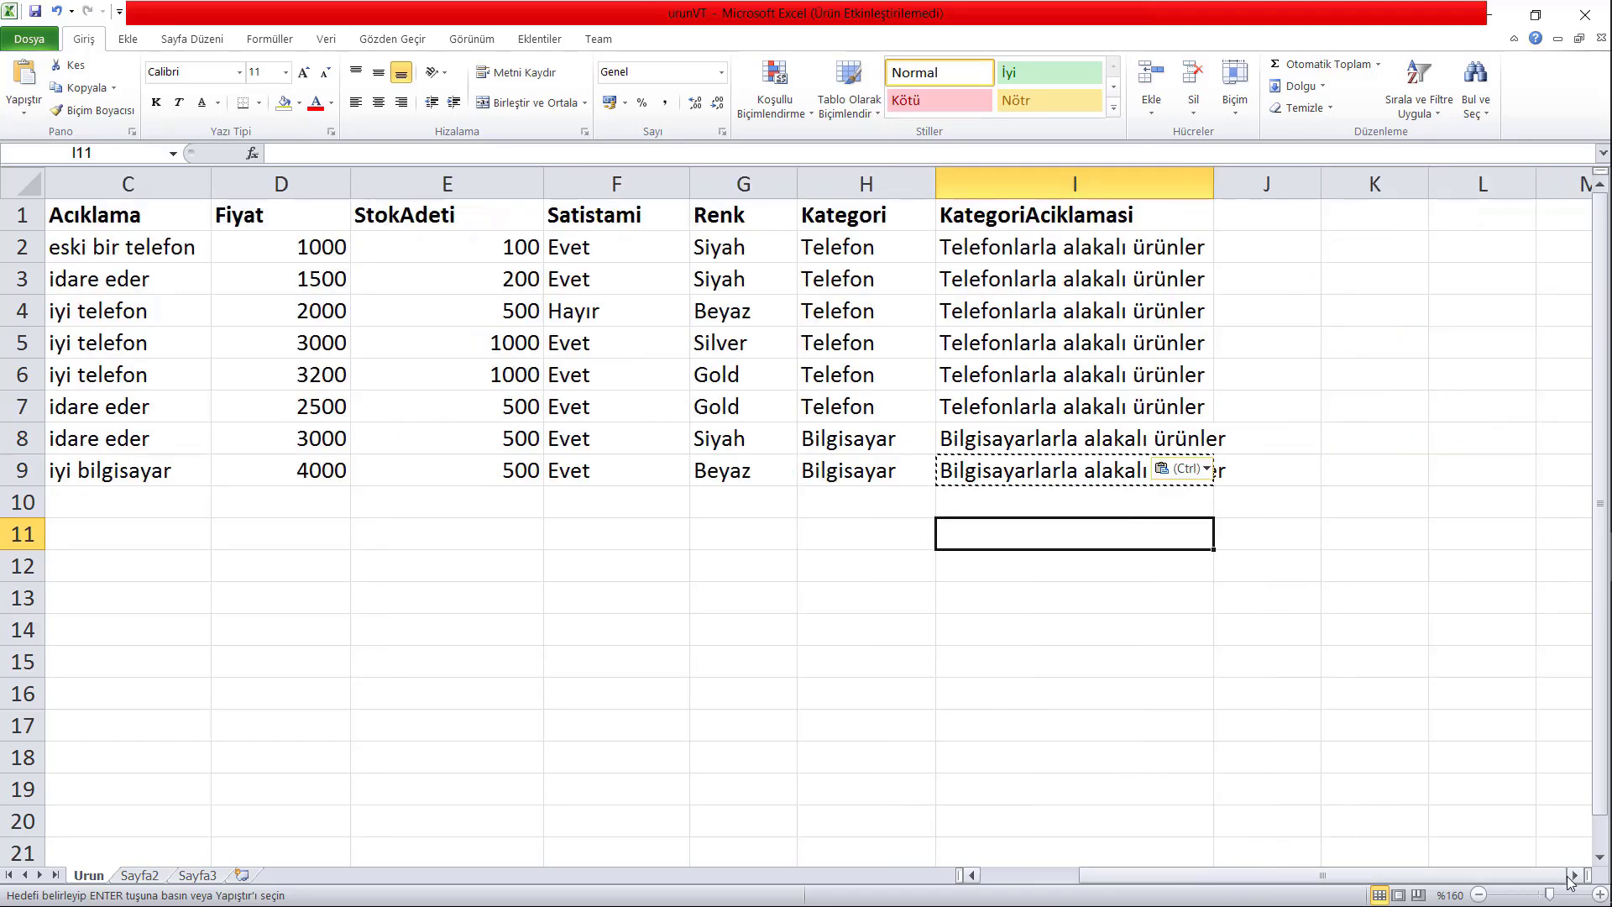
{"action": "left_click", "coordinate": [1574, 875]}
{"action": "left_click", "coordinate": [1090, 208]}
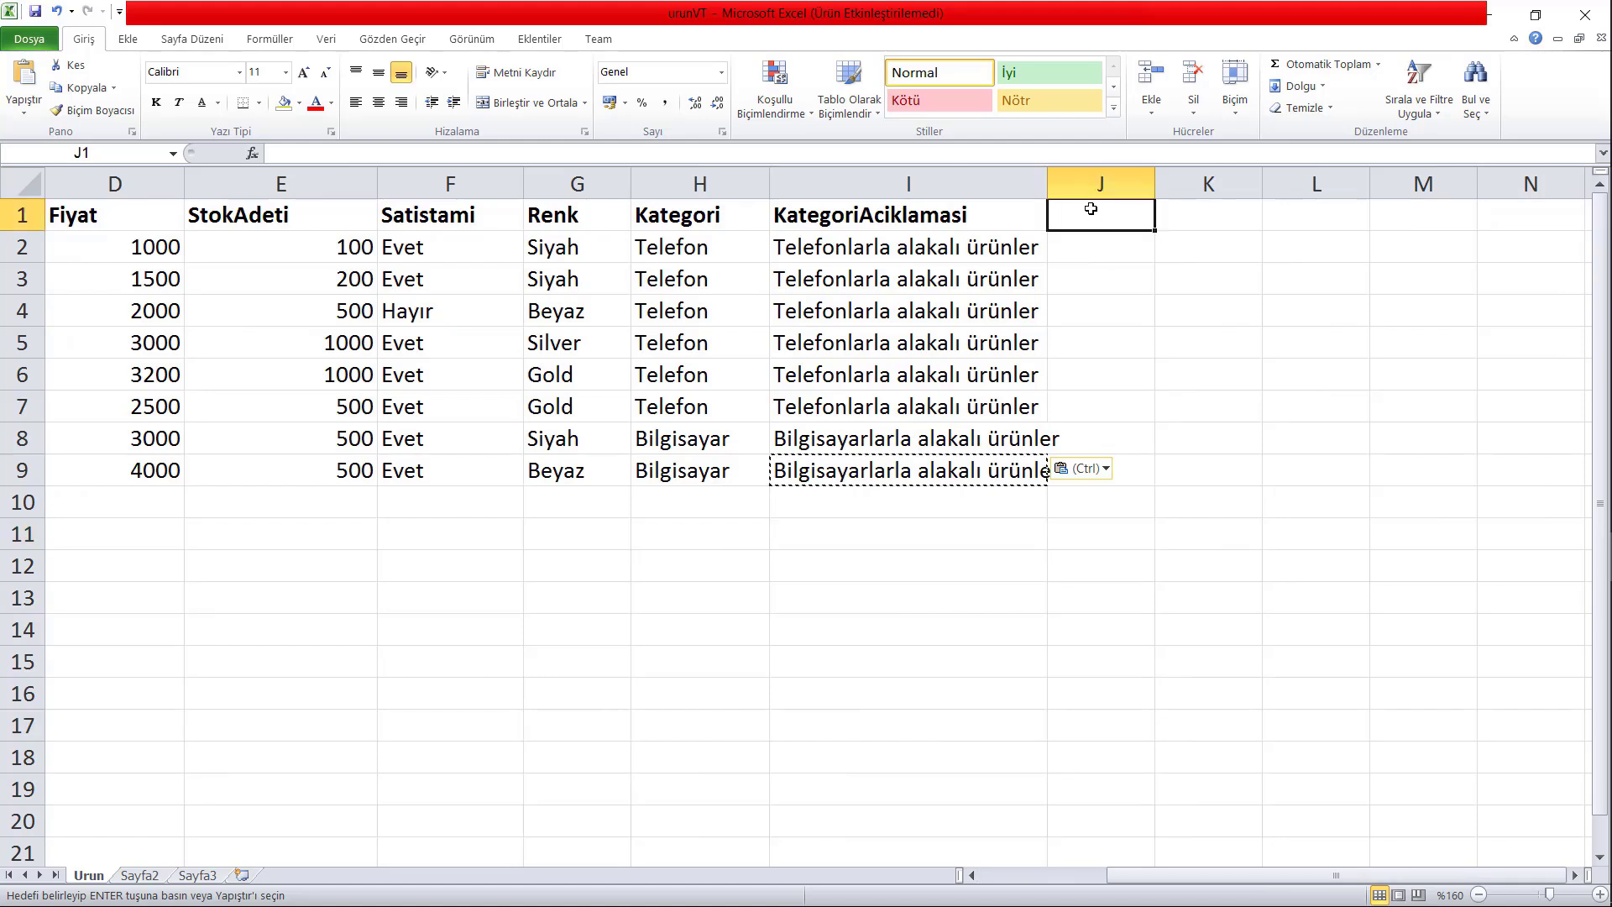
{"action": "type", "text": "KategoriResmi"}
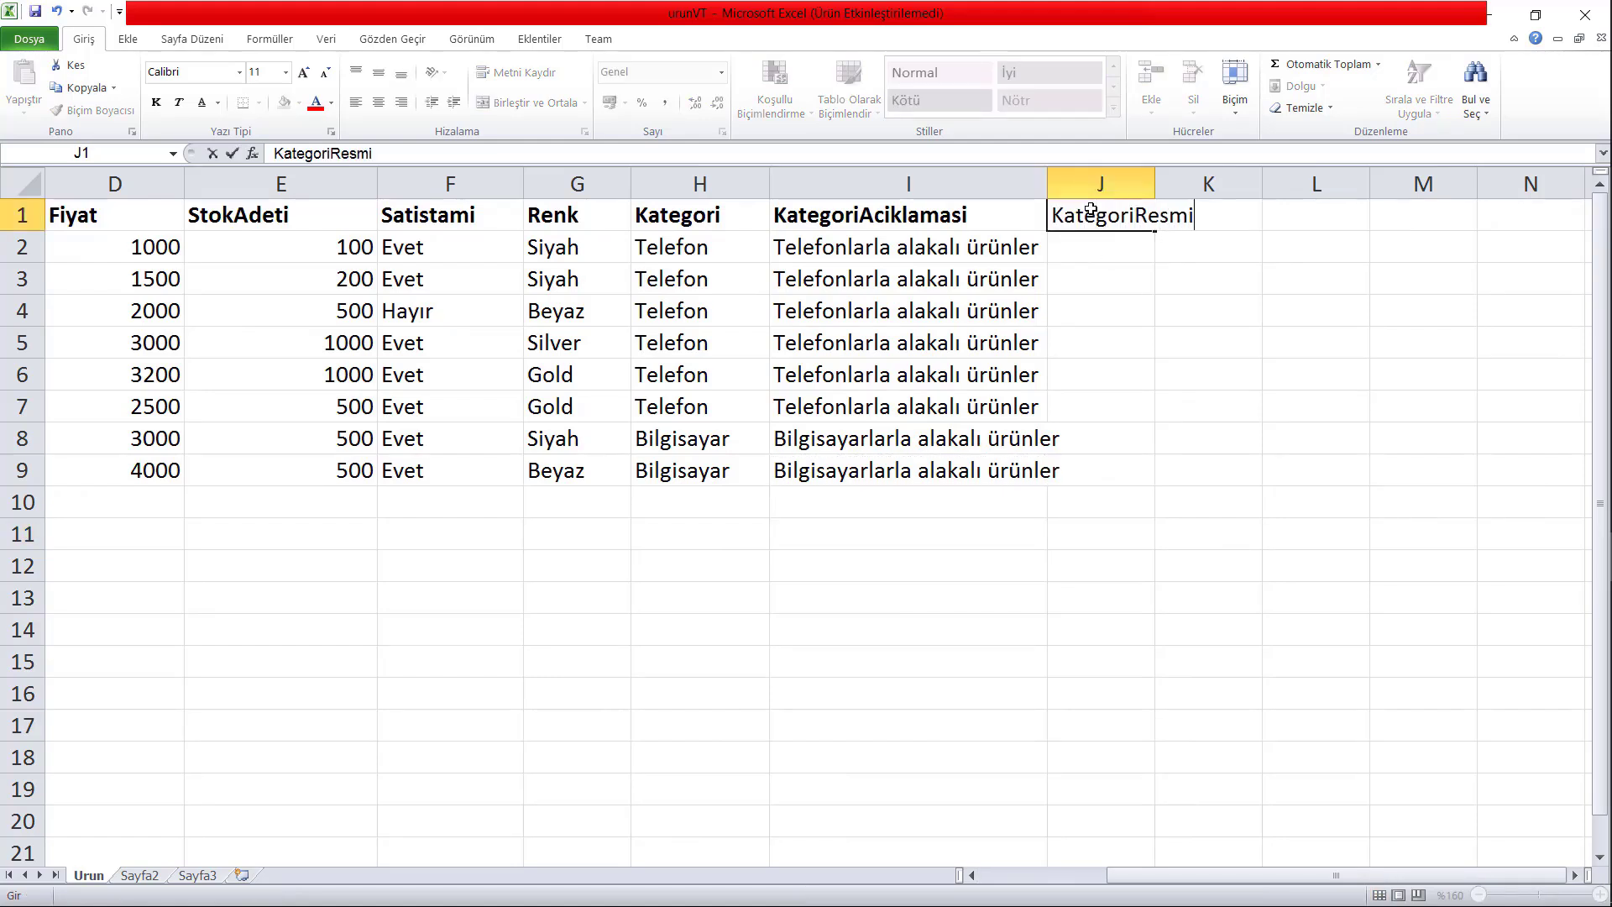
{"action": "key", "text": "Return"}
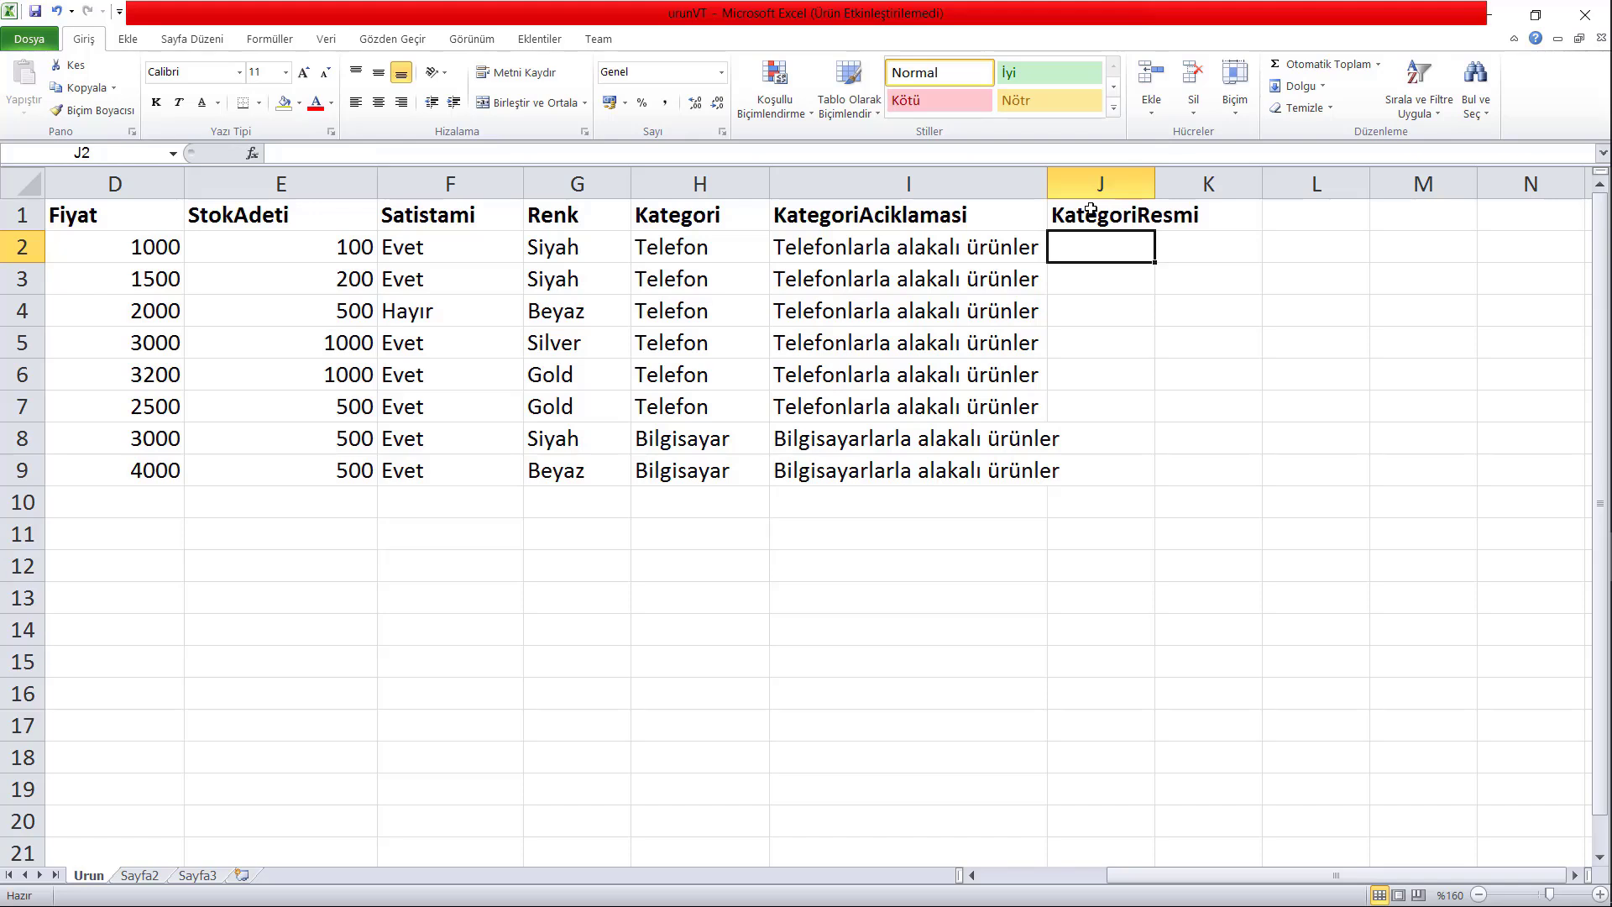
{"action": "type", "text": "tel"}
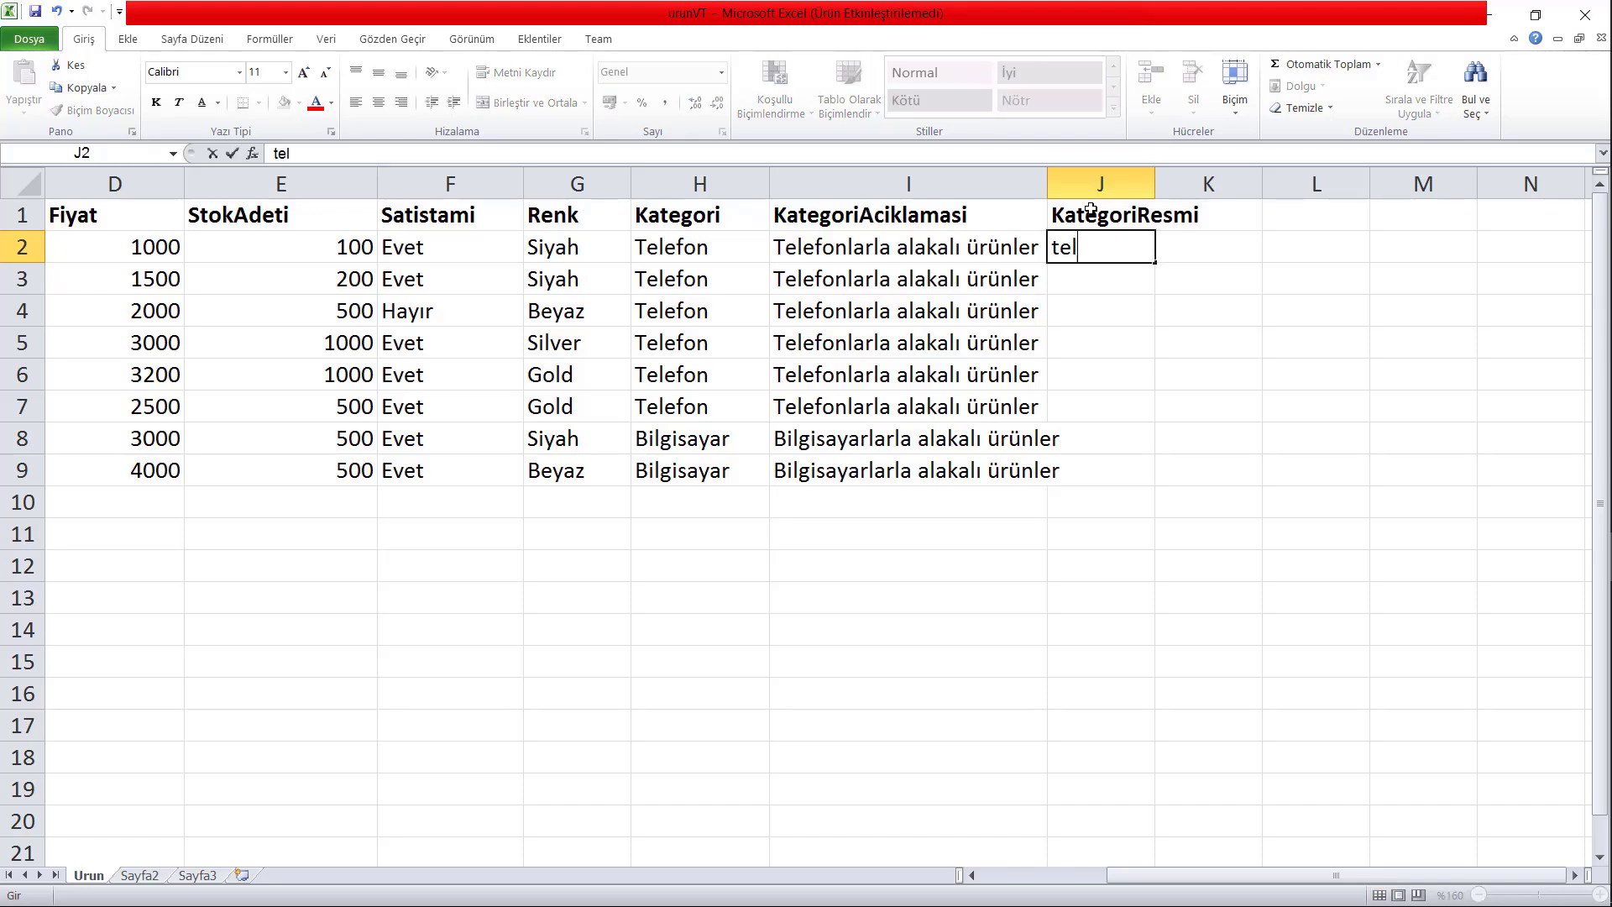
{"action": "type", "text": "efon.jpg"}
{"action": "left_click", "coordinate": [1148, 183]}
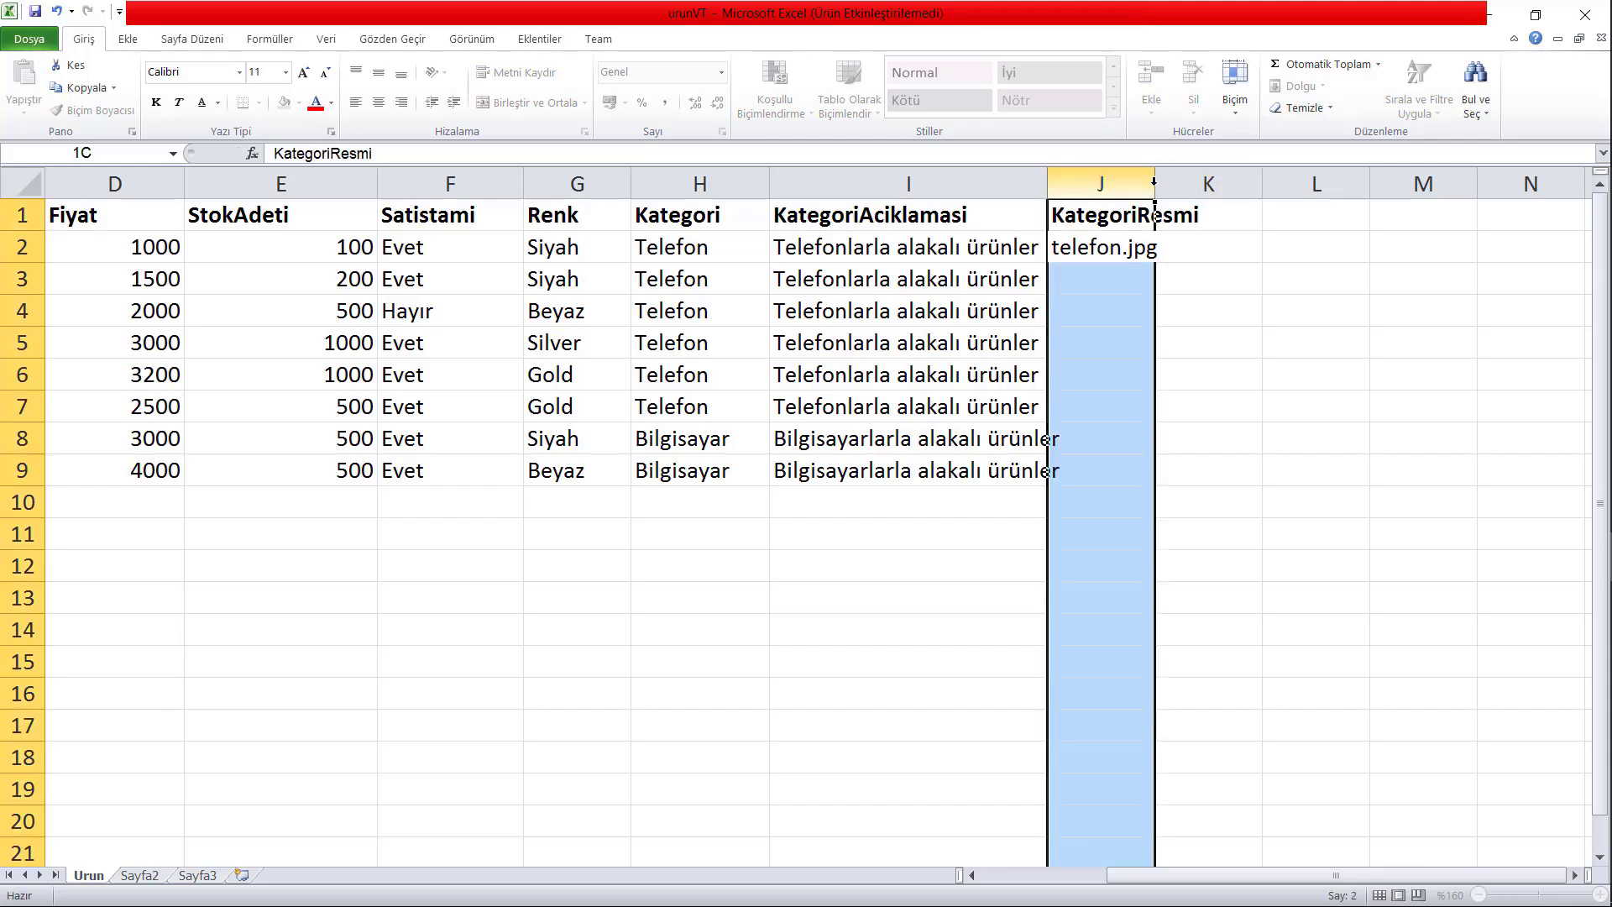
{"action": "double_click", "coordinate": [1155, 183]}
{"action": "left_click", "coordinate": [1155, 243]}
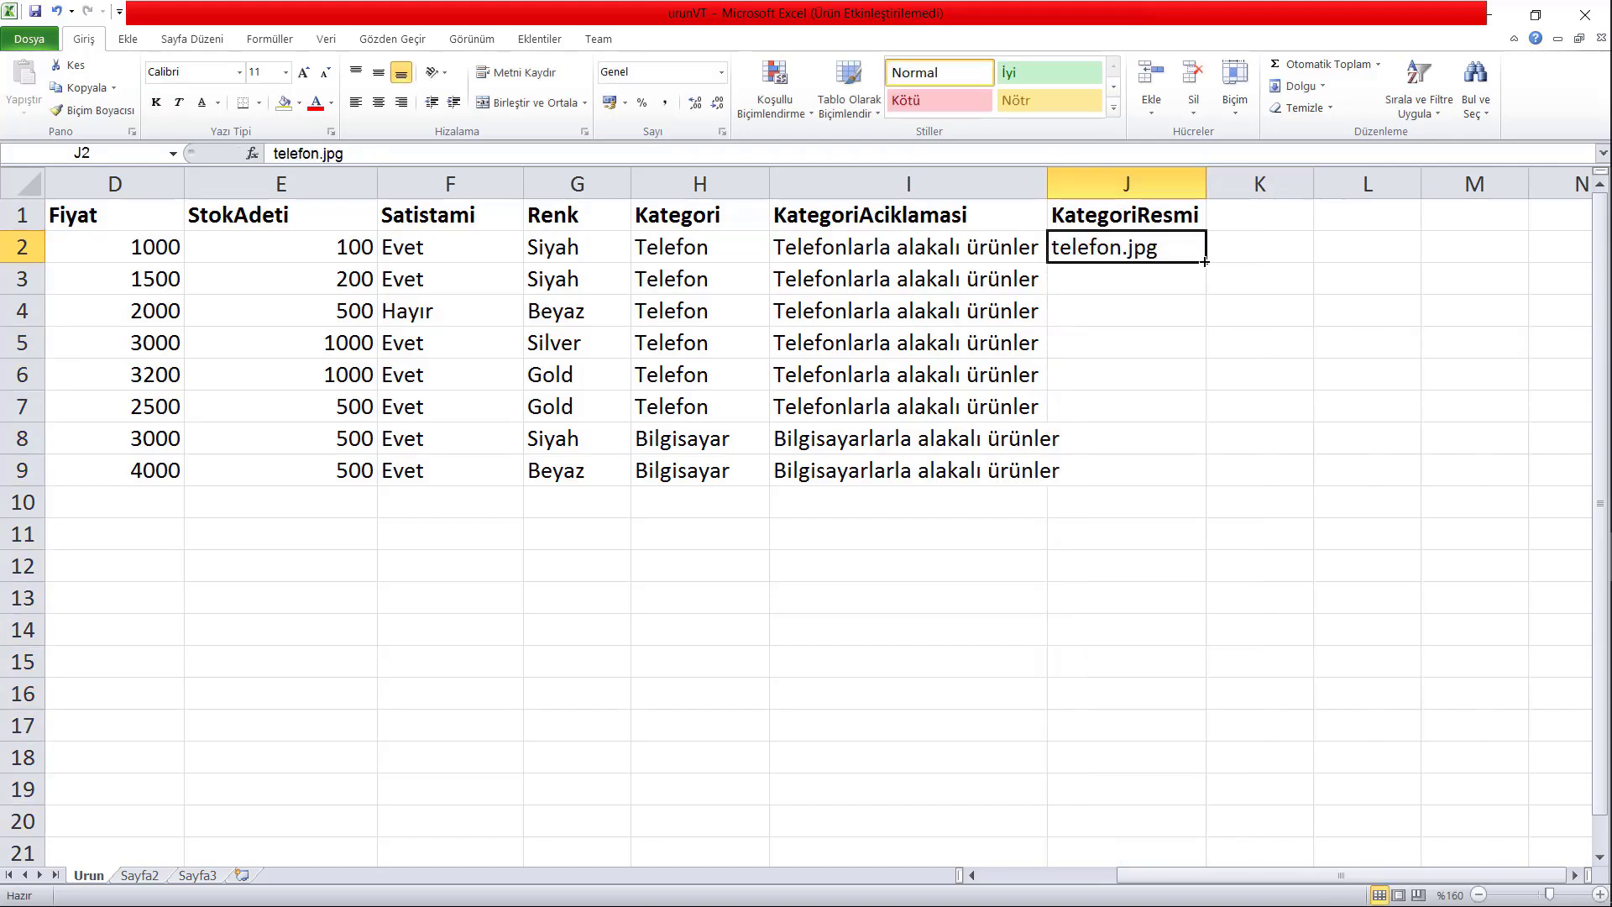
{"action": "left_click_drag", "start_coordinate": [1205, 261], "coordinate": [1206, 478]}
- Change J8 to bilgisayar.jpg and copy it into J9 for the laptops
{"action": "left_click", "coordinate": [1129, 440]}
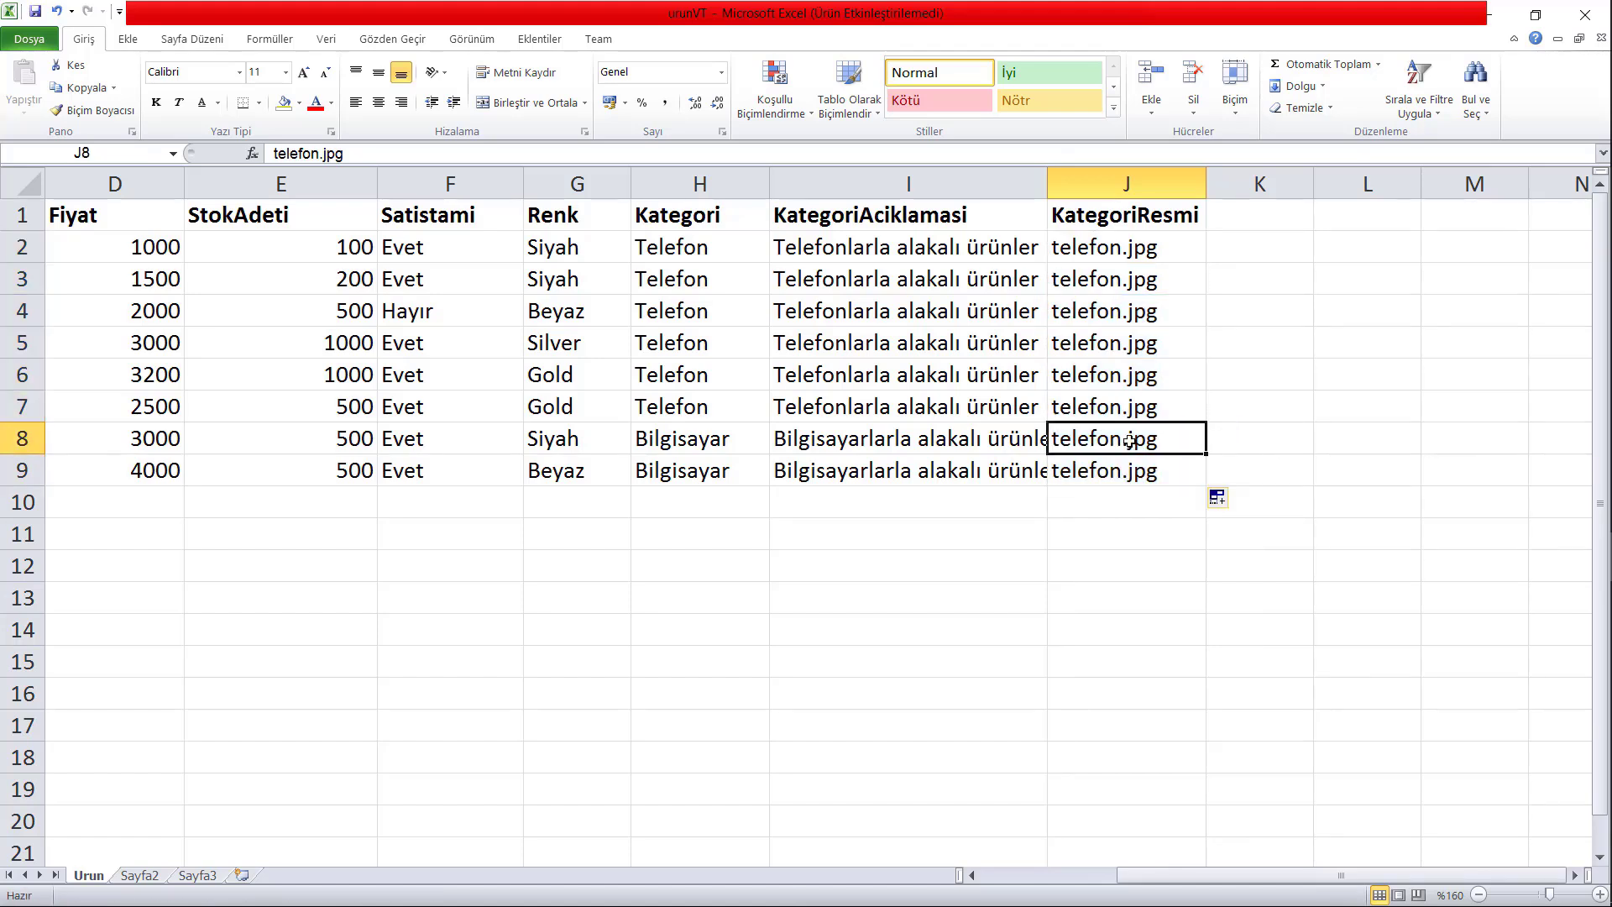
{"action": "double_click", "coordinate": [1129, 441]}
{"action": "left_click_drag", "start_coordinate": [1129, 440], "coordinate": [1052, 438]}
{"action": "type", "text": "bilg"}
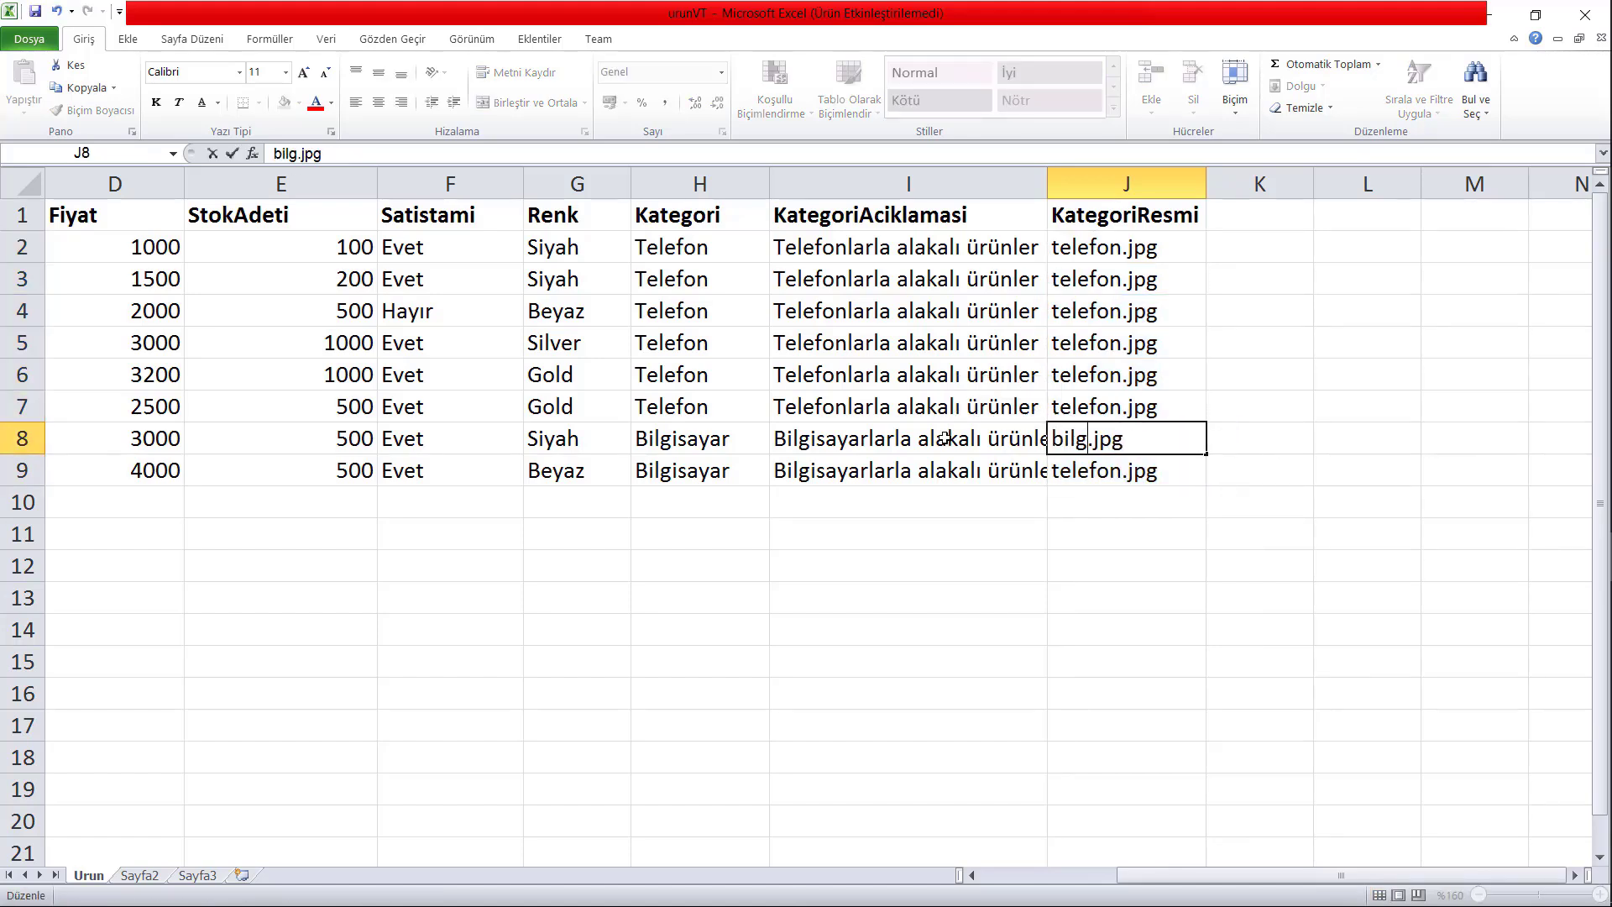
{"action": "type", "text": "isayar"}
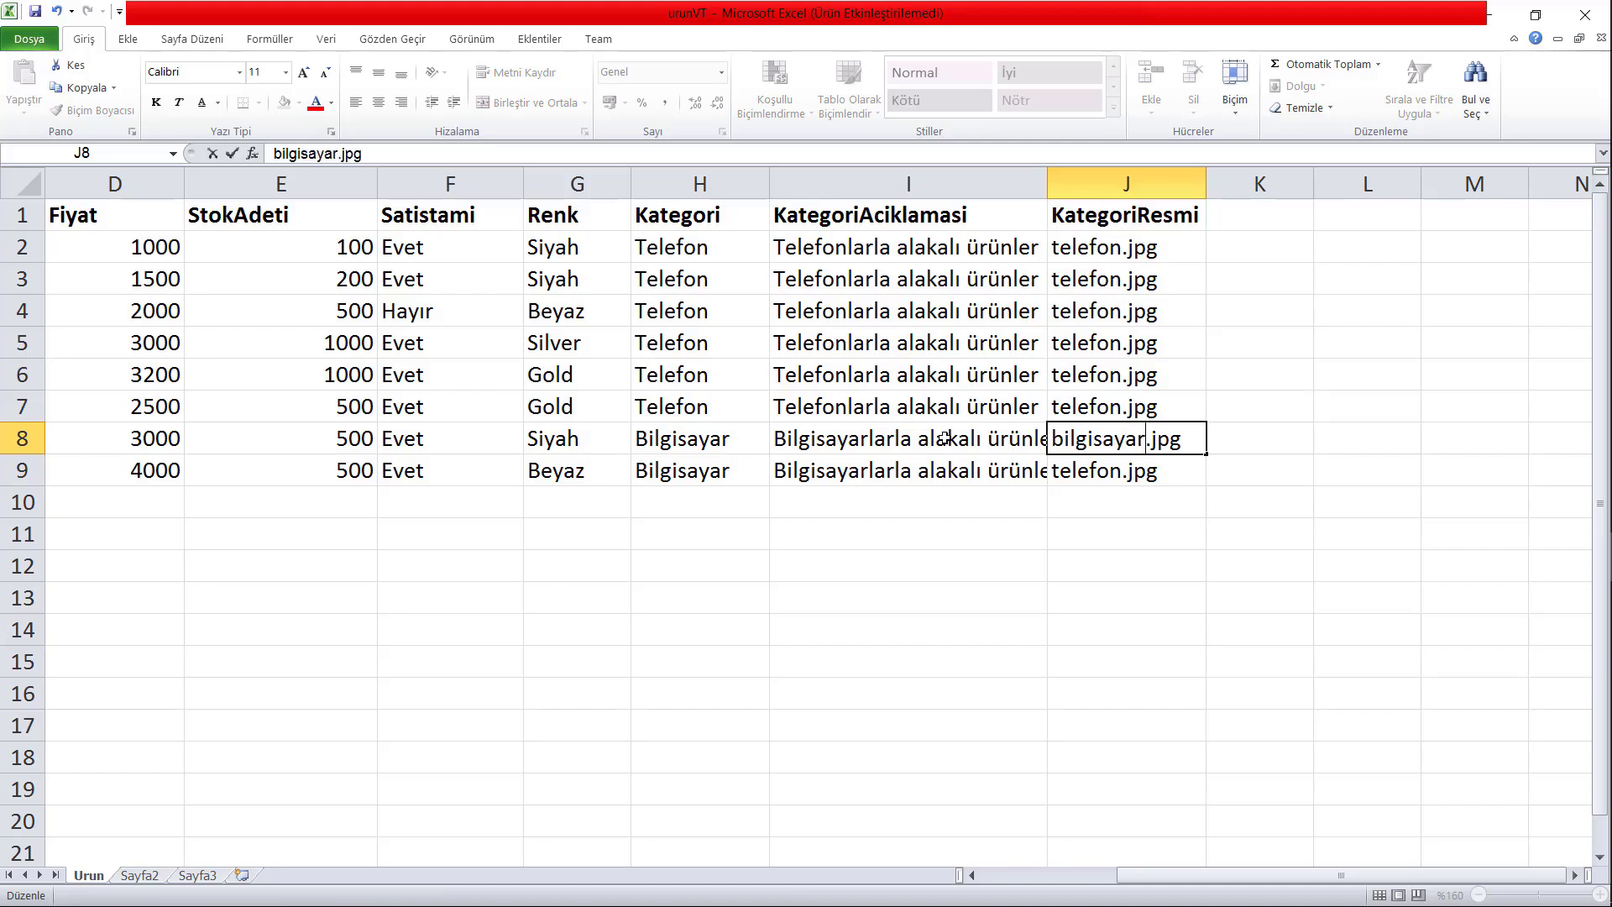
{"action": "left_click", "coordinate": [1032, 541]}
{"action": "left_click", "coordinate": [1091, 441]}
{"action": "key", "text": "ctrl+c"}
{"action": "left_click", "coordinate": [1101, 467]}
{"action": "key", "text": "ctrl+v"}
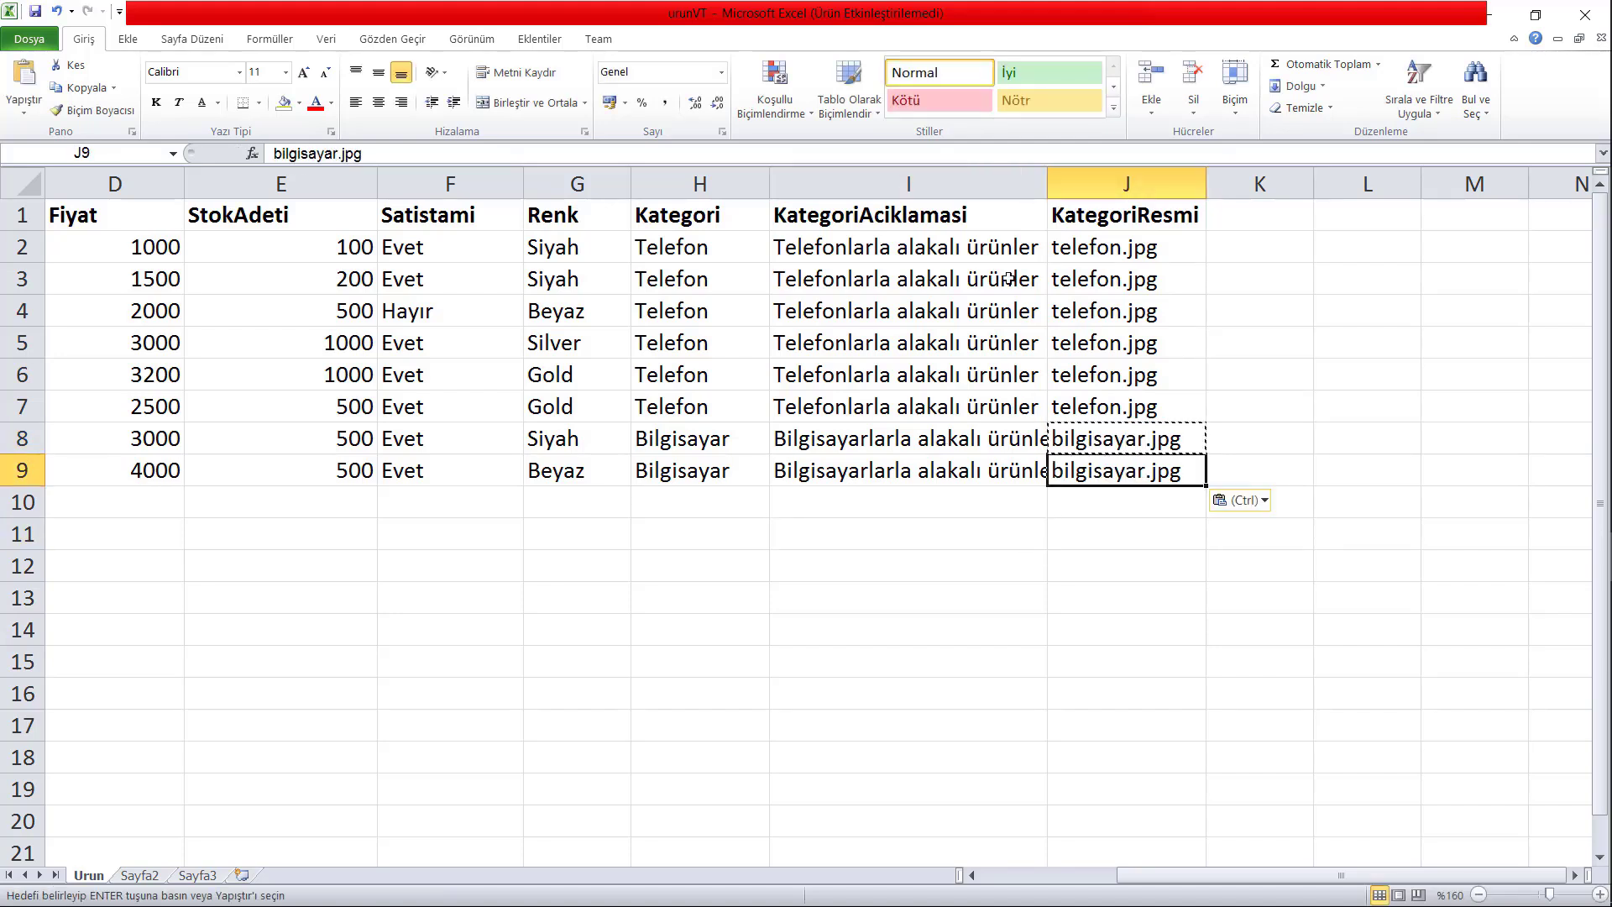
- Auto-fit column I to its descriptions and cancel the pending copy
{"action": "double_click", "coordinate": [1047, 183]}
{"action": "left_click", "coordinate": [1150, 407]}
{"action": "left_click", "coordinate": [1165, 551]}
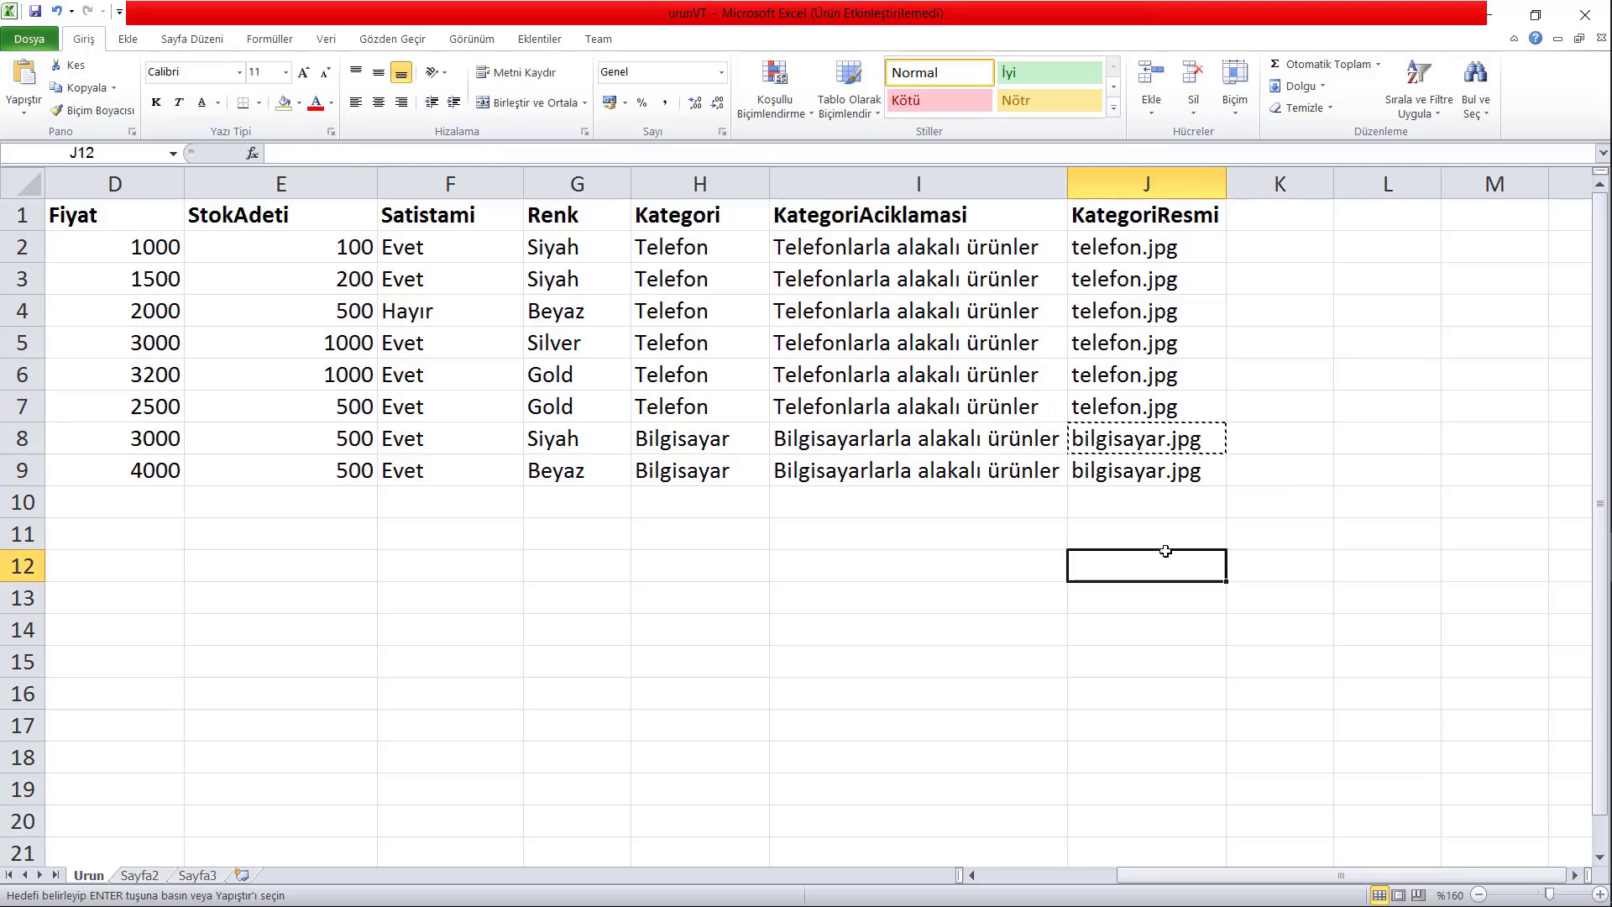
{"action": "key", "text": "Escape"}
- Narrow the UrunAdı column B, then review the product data A2:G9 and category data H2:J9
{"action": "left_click_drag", "start_coordinate": [1161, 876], "coordinate": [979, 895]}
{"action": "left_click_drag", "start_coordinate": [473, 199], "coordinate": [369, 190]}
{"action": "left_click_drag", "start_coordinate": [125, 258], "coordinate": [1040, 473]}
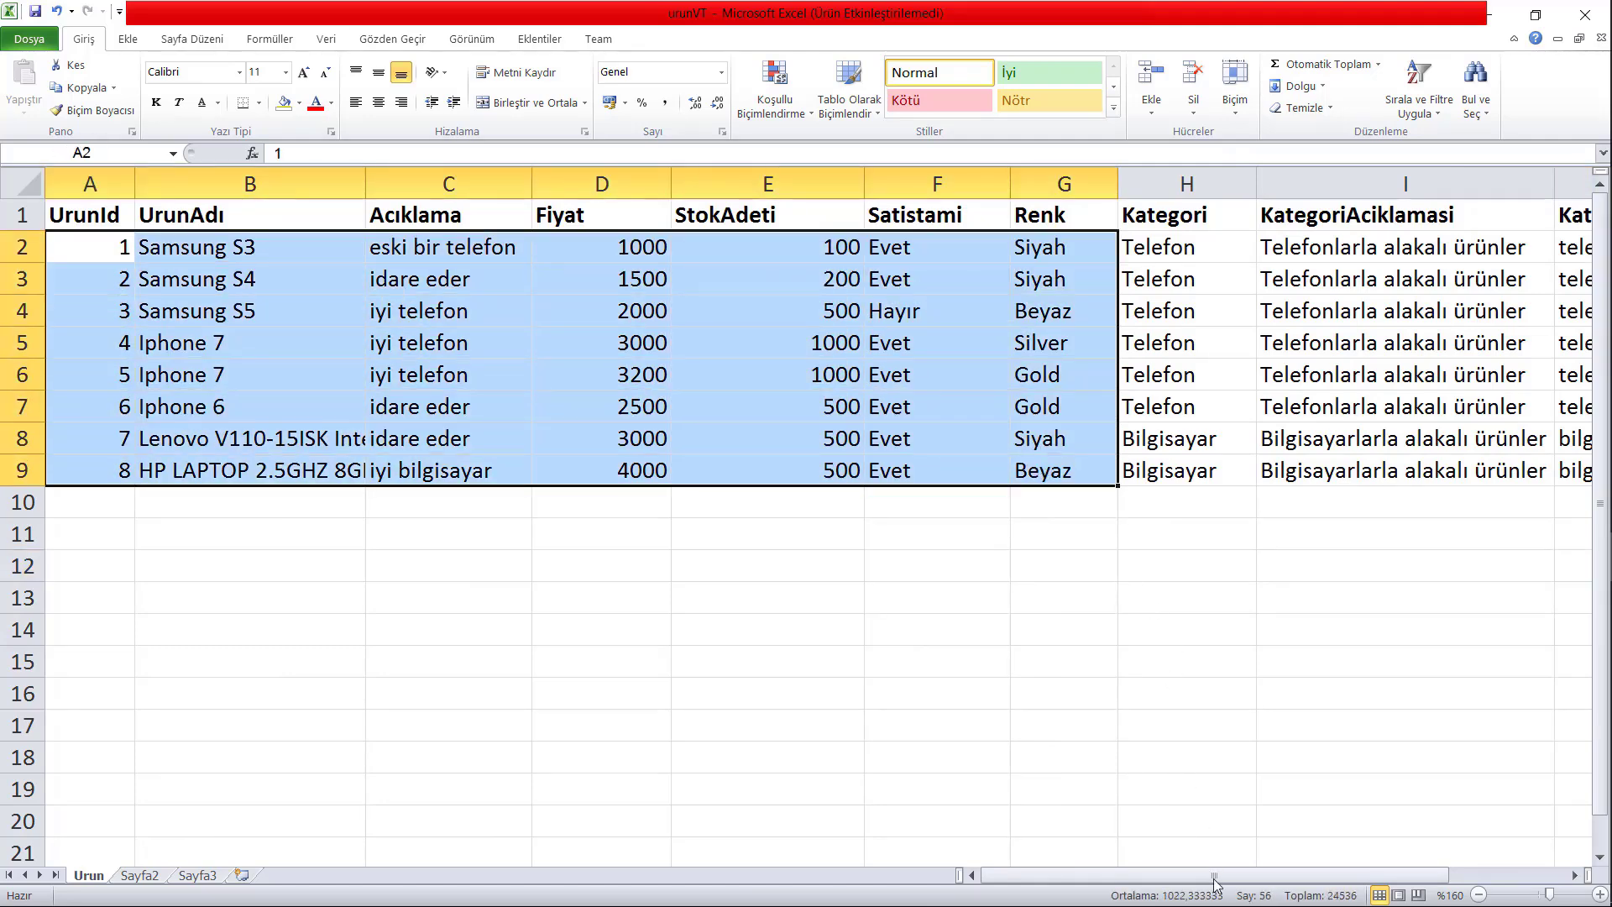
{"action": "left_click_drag", "start_coordinate": [1214, 878], "coordinate": [1284, 881]}
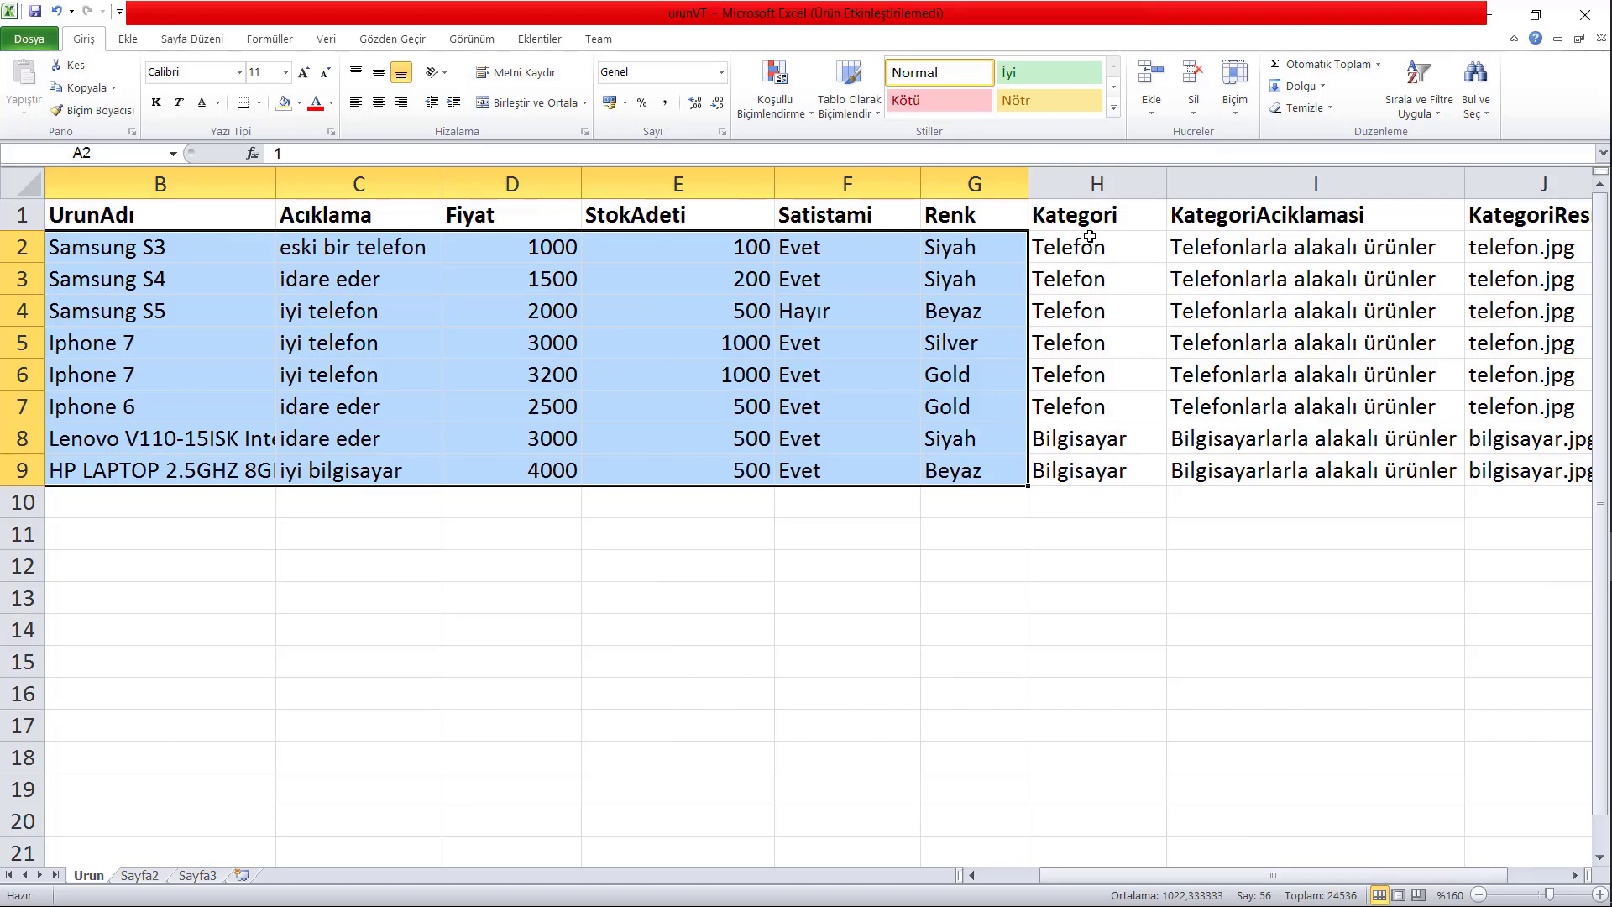
{"action": "left_click_drag", "start_coordinate": [1090, 238], "coordinate": [1505, 471]}
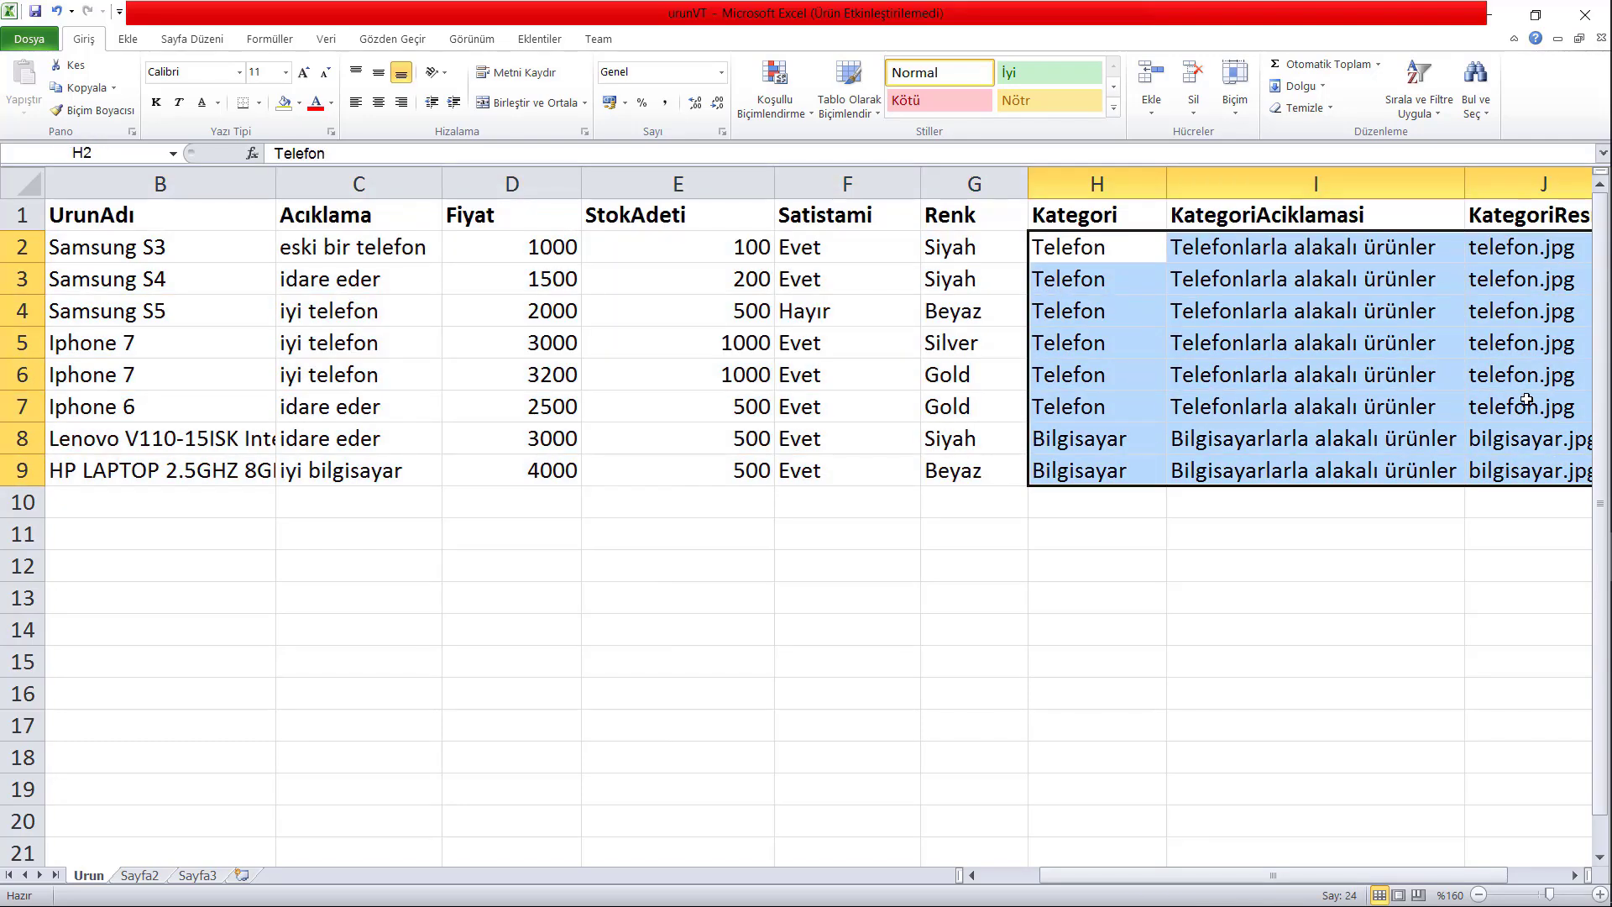
{"action": "left_click_drag", "start_coordinate": [1482, 881], "coordinate": [1541, 887]}
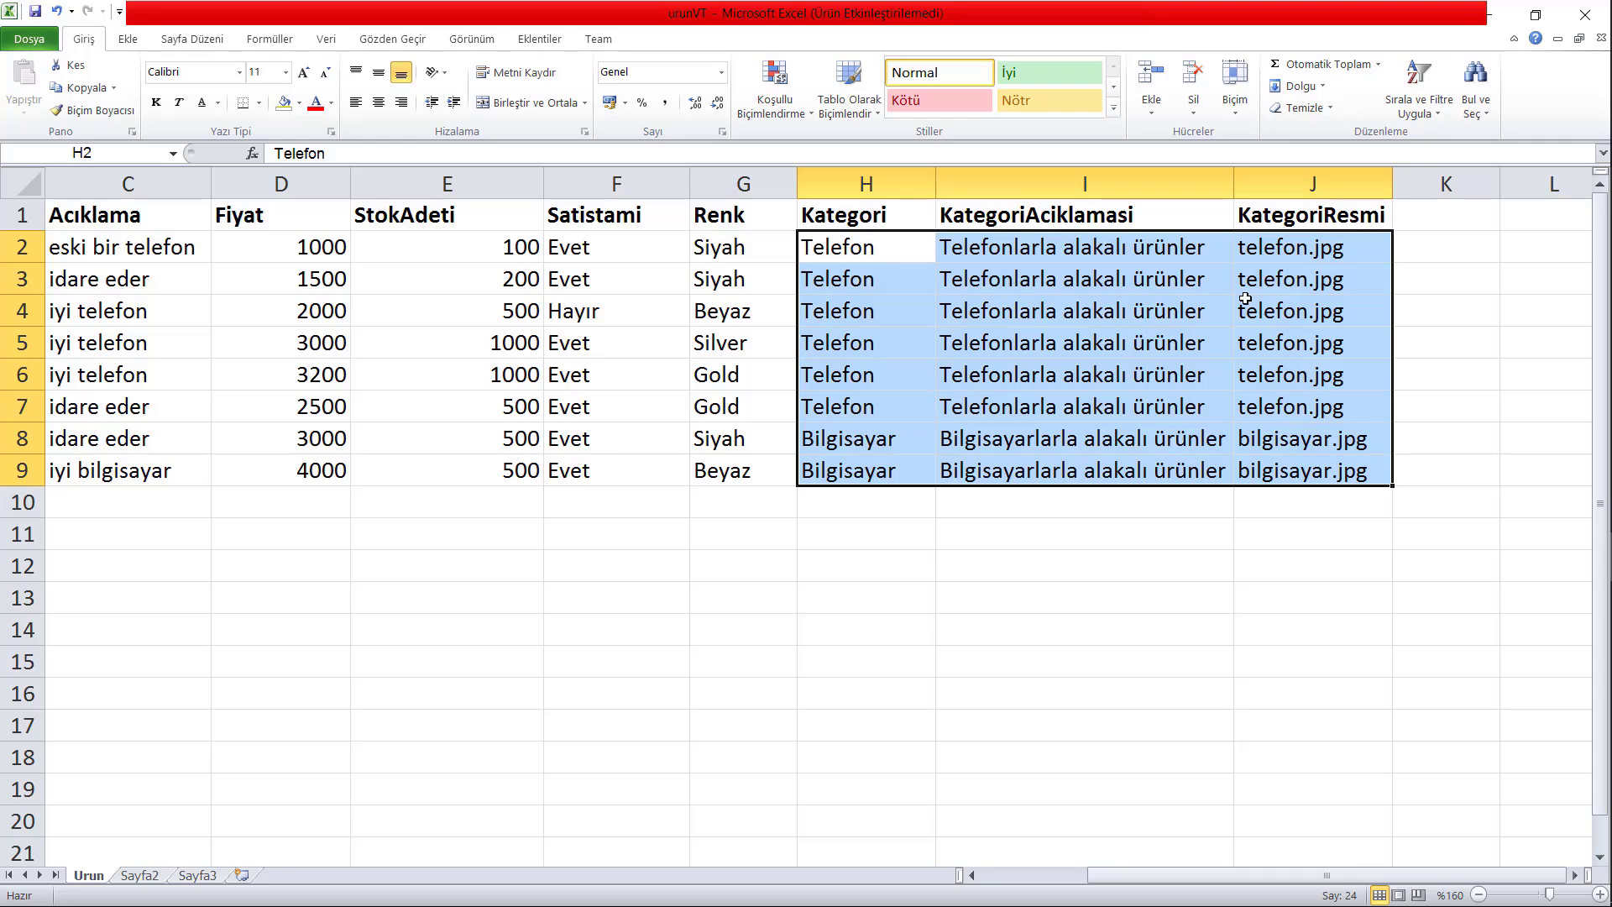
- Rename the second sheet to Kategori
{"action": "double_click", "coordinate": [147, 876]}
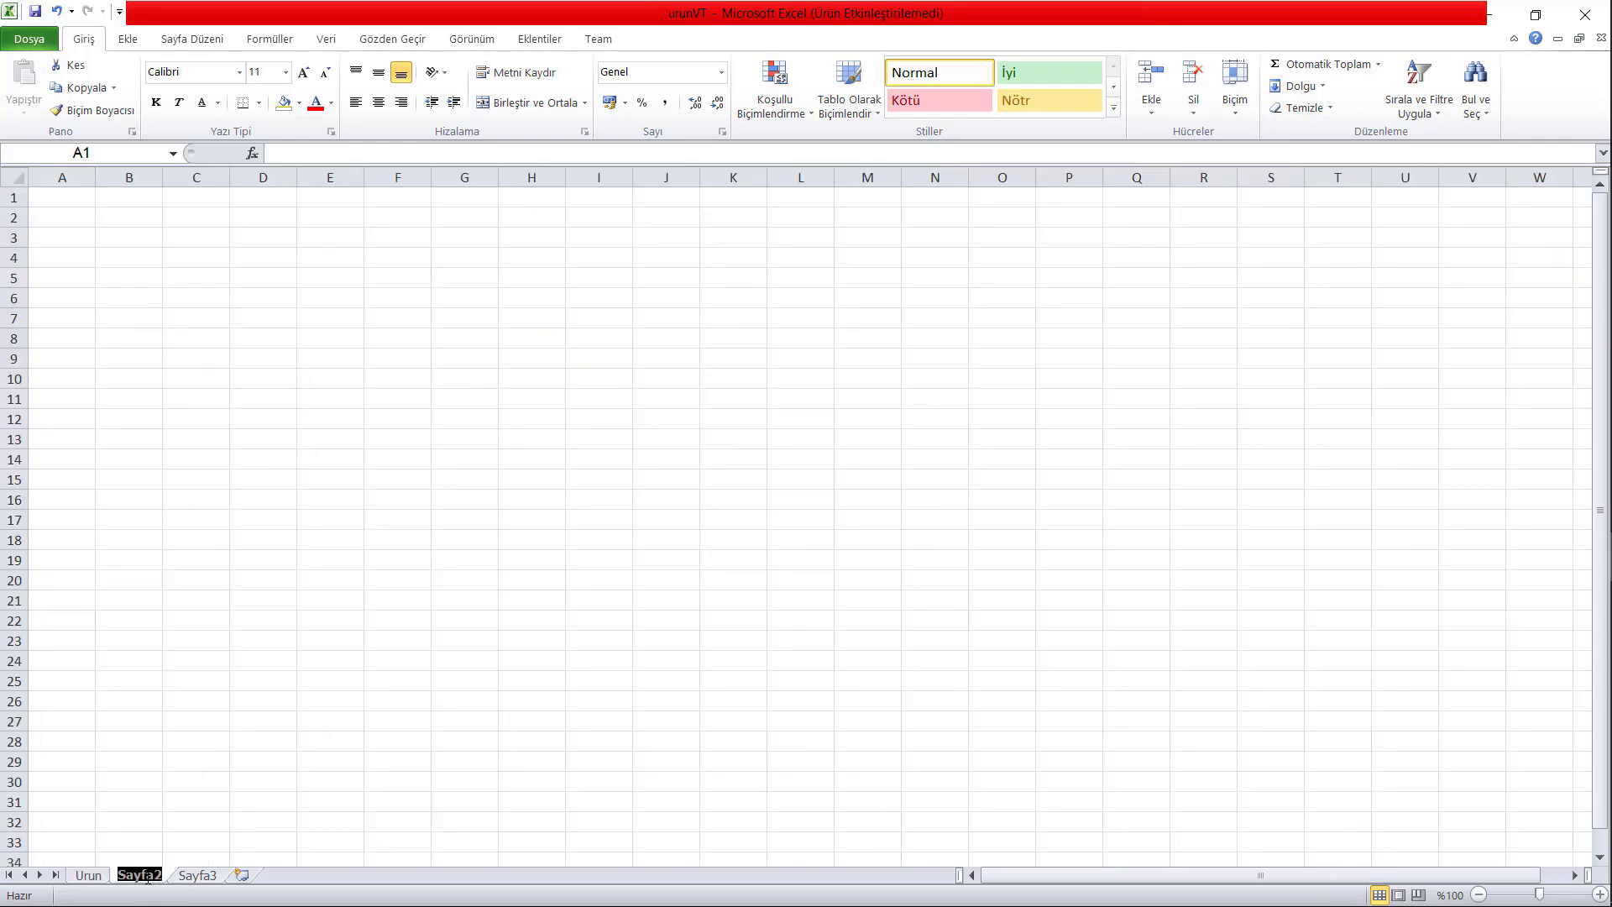
{"action": "type", "text": "Kategori"}
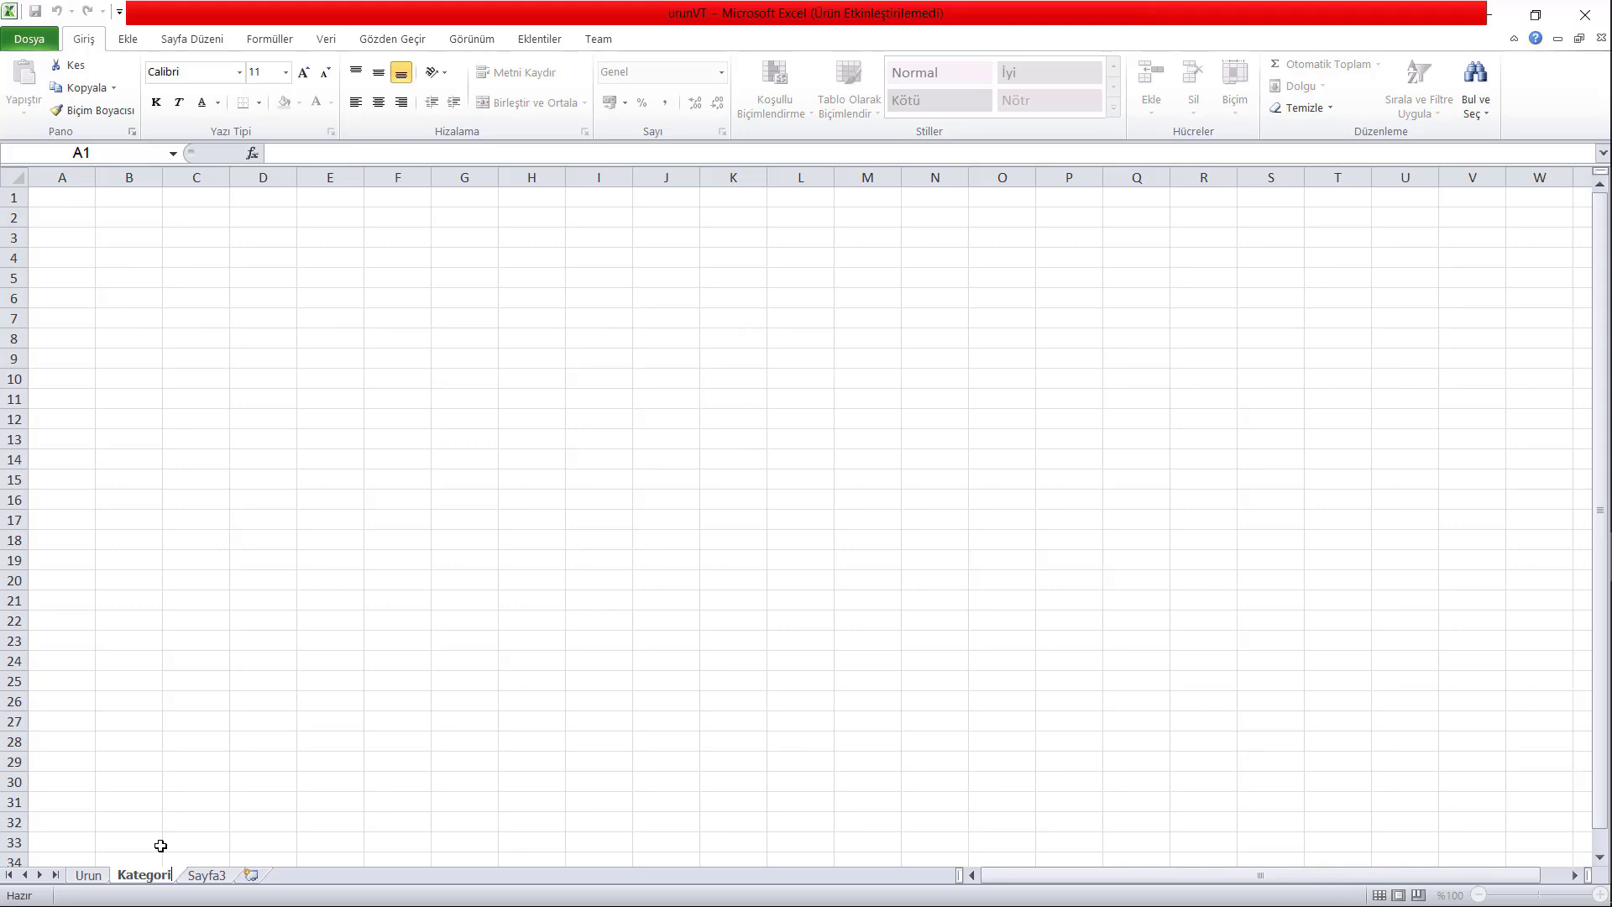
{"action": "key", "text": "Return"}
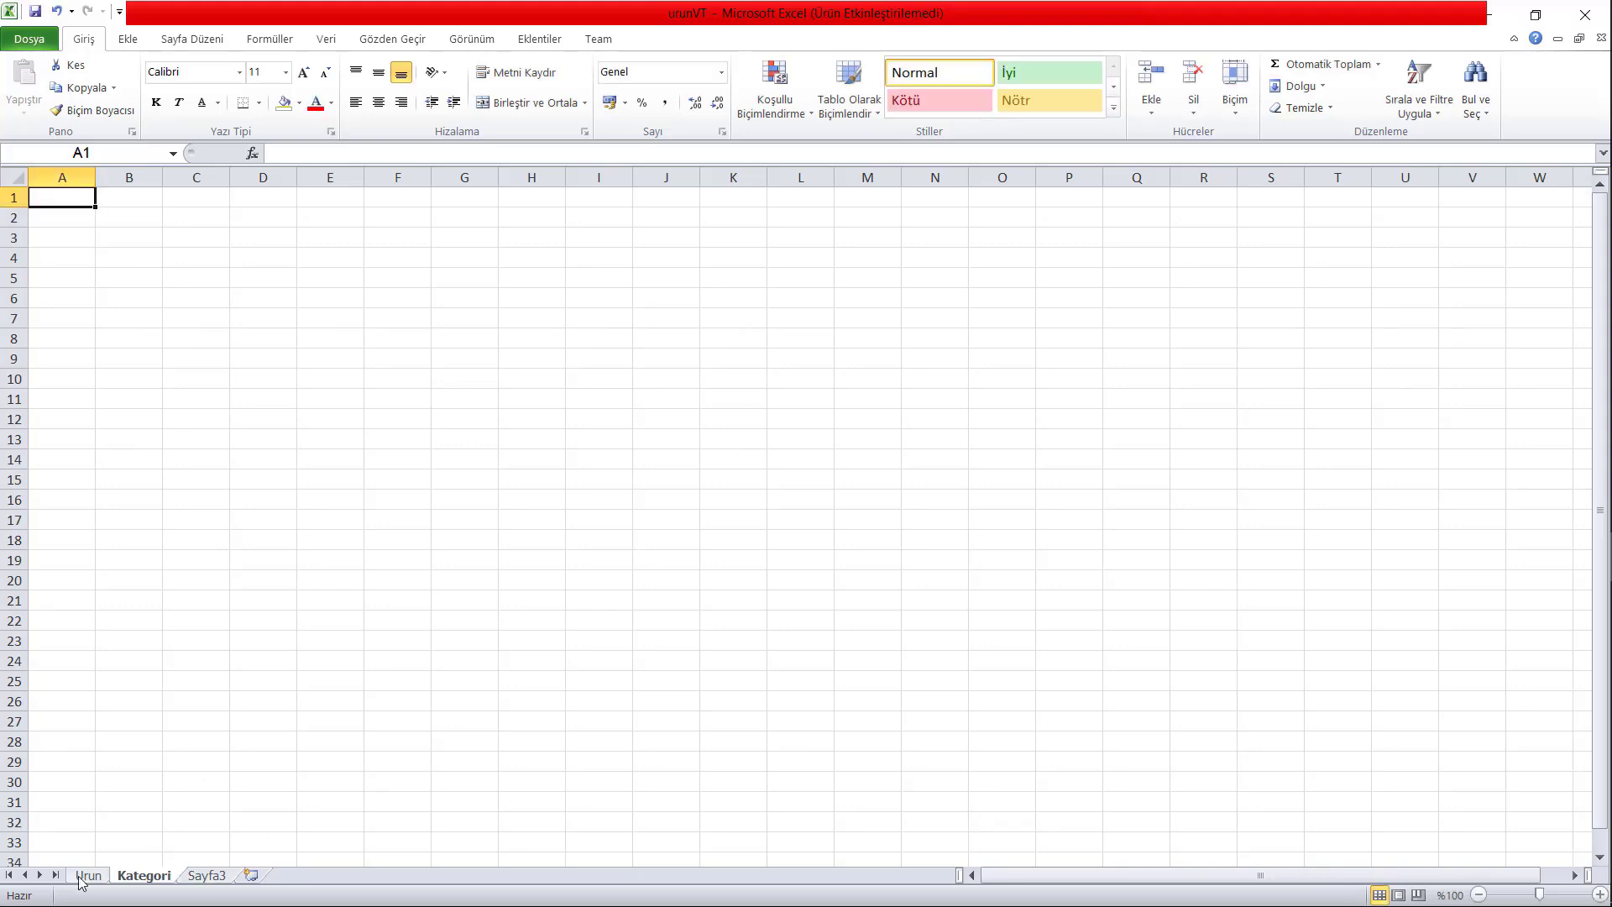
- Copy the category columns H1:J9 from Urun into A1 of the Kategori sheet
{"action": "left_click", "coordinate": [84, 875]}
{"action": "left_click_drag", "start_coordinate": [843, 223], "coordinate": [1324, 461]}
{"action": "key", "text": "ctrl+c"}
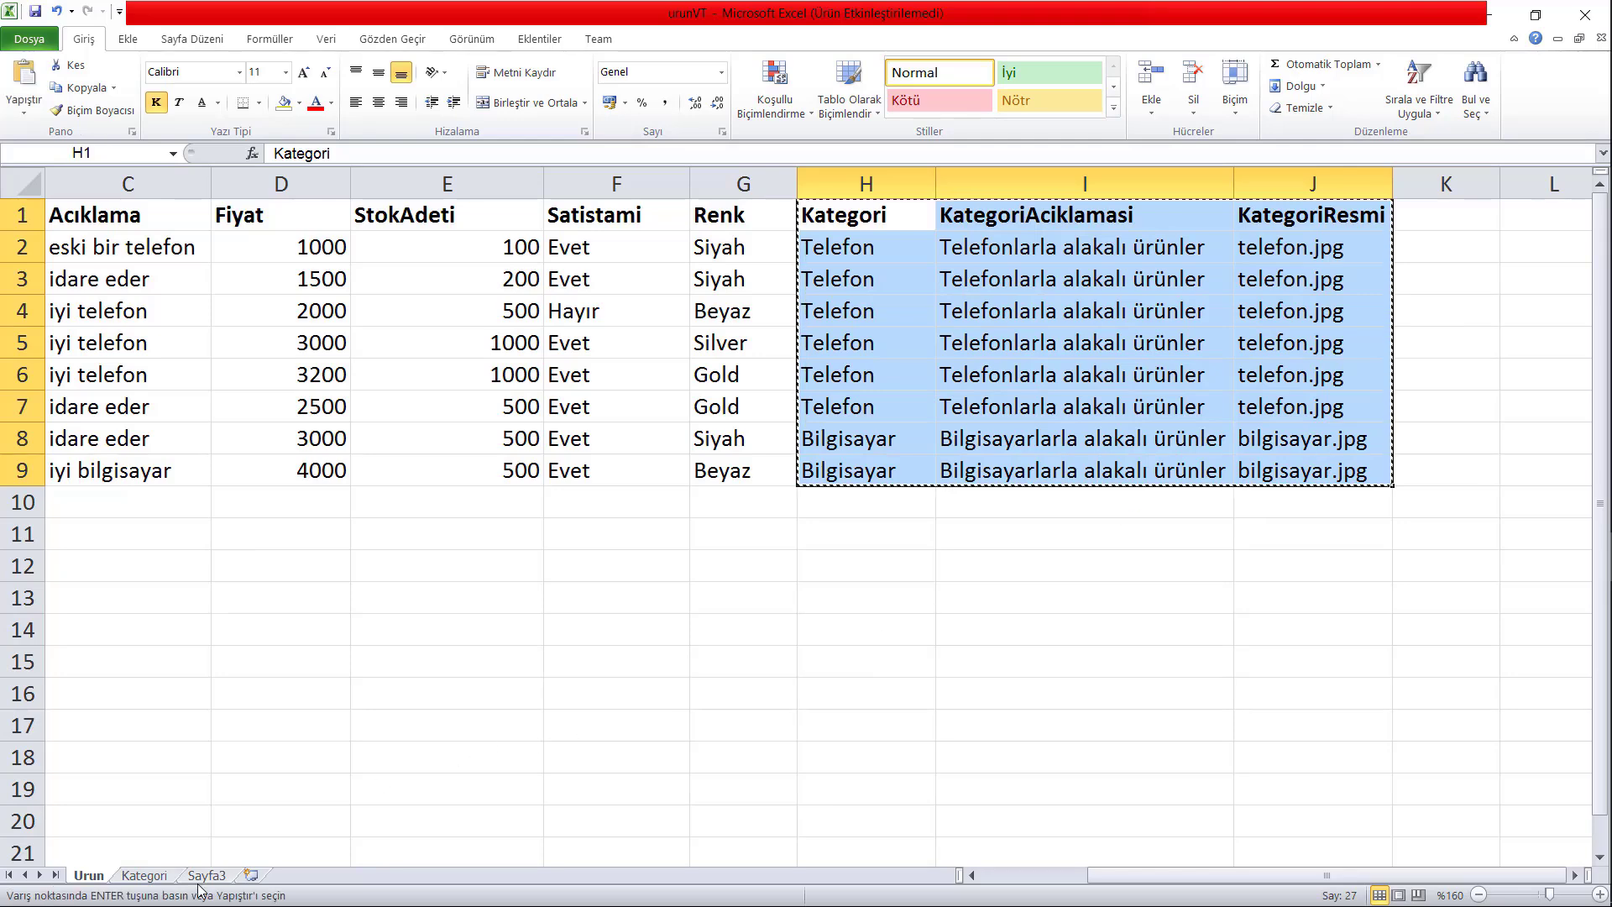
{"action": "left_click", "coordinate": [144, 875]}
{"action": "key", "text": "Return"}
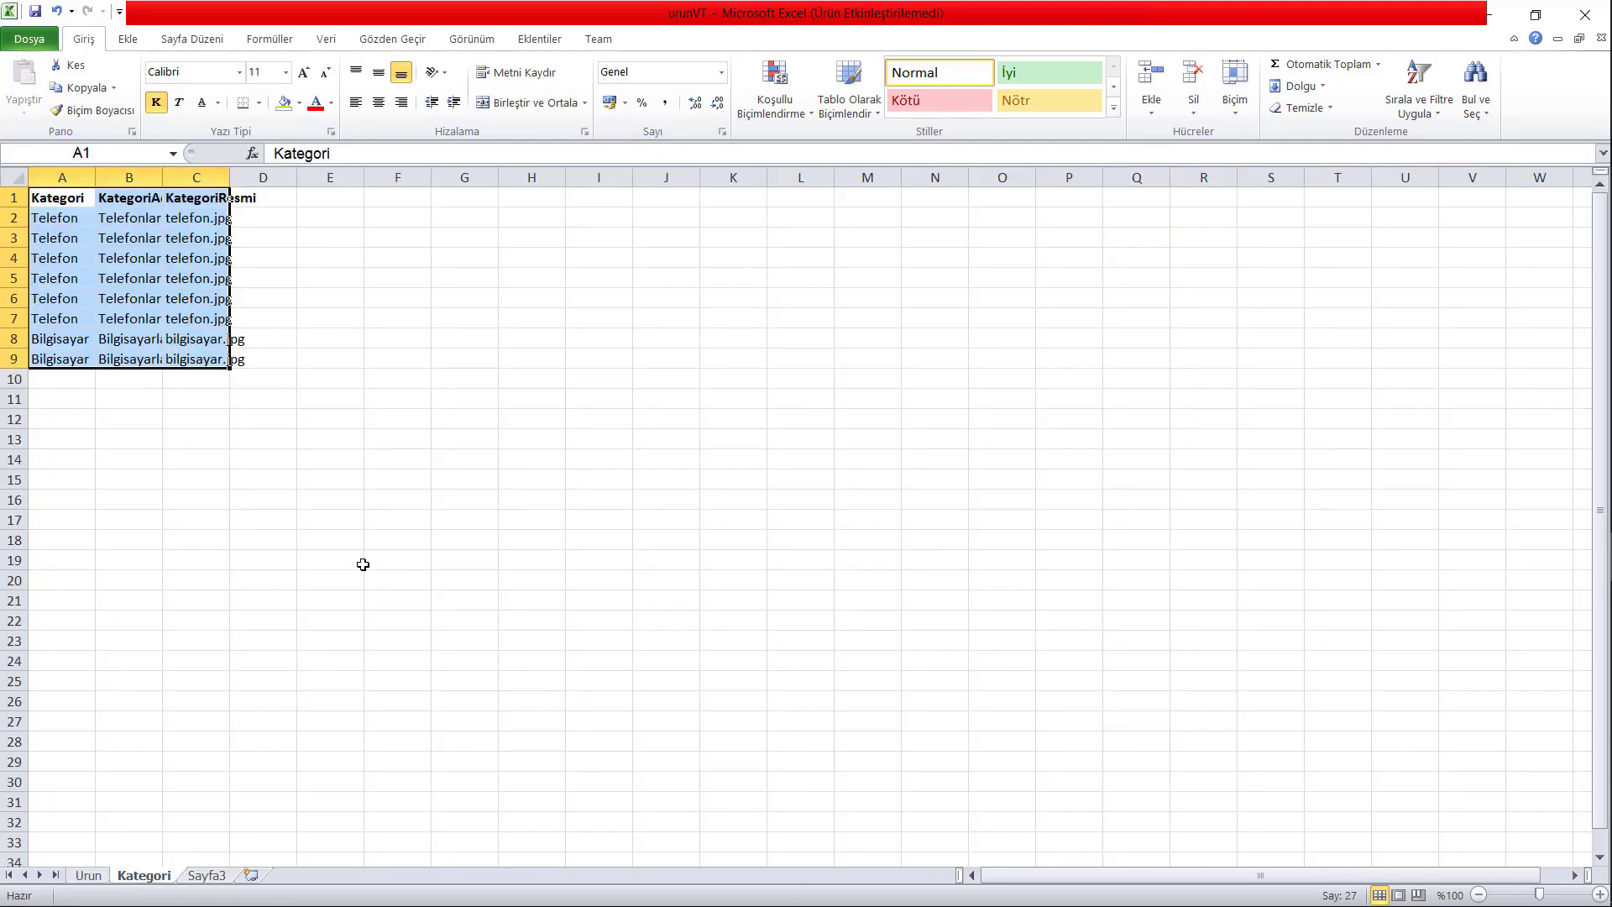
- Widen columns A, B and C to fit the category names, descriptions and image names
{"action": "scroll", "coordinate": [421, 489], "scroll_direction": "up", "scroll_amount": 6, "text": "ctrl"}
{"action": "left_click", "coordinate": [463, 307]}
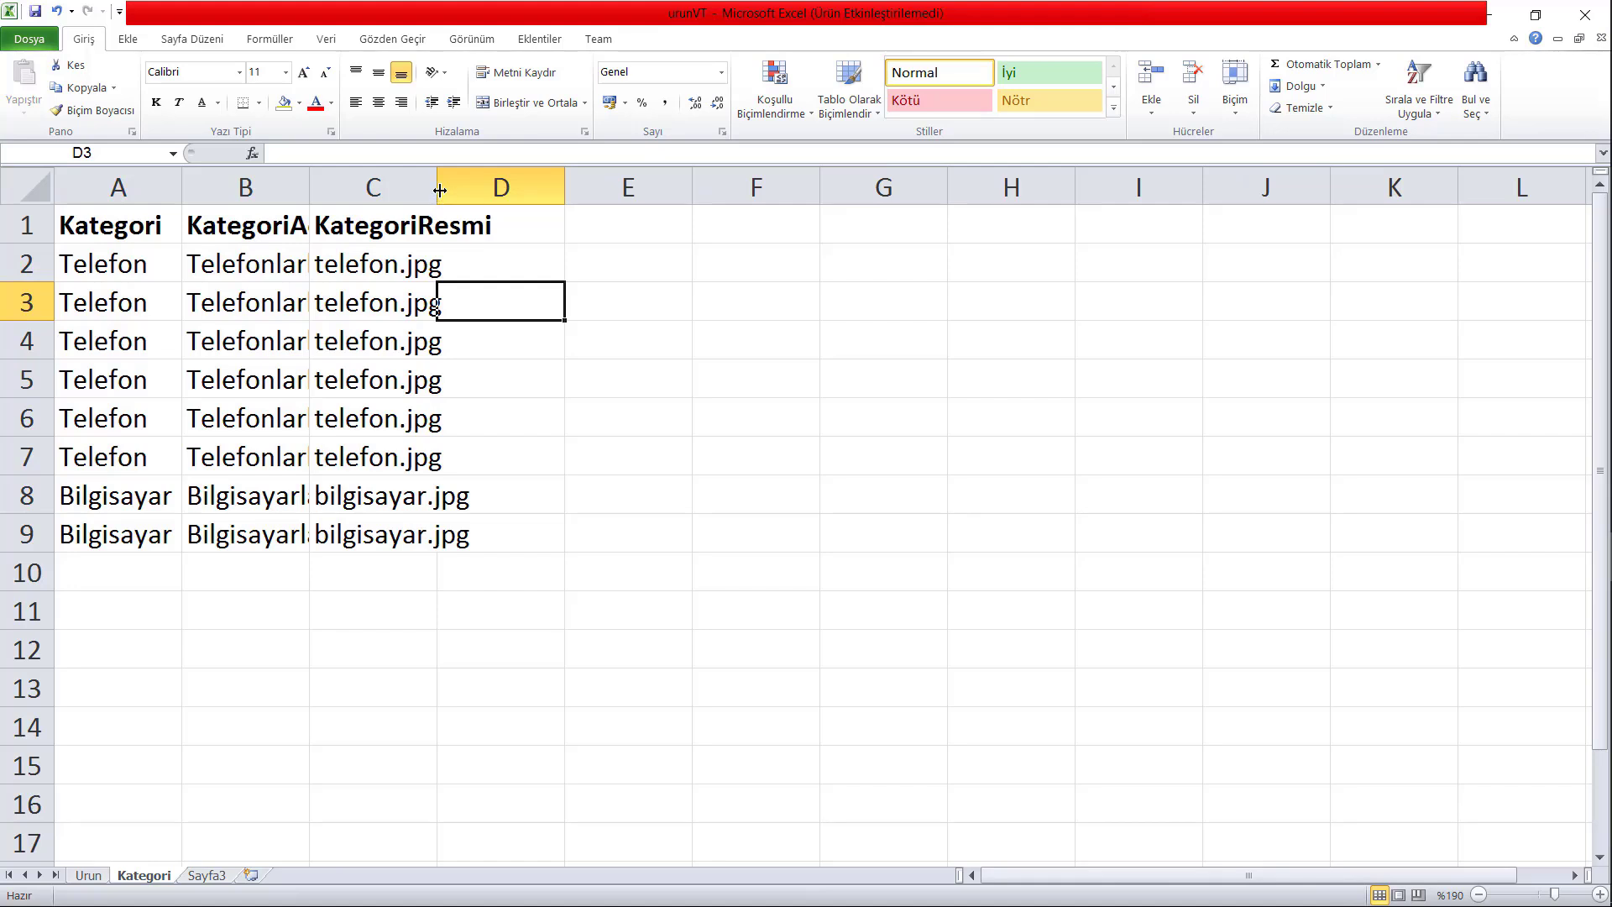
{"action": "left_click_drag", "start_coordinate": [439, 191], "coordinate": [590, 191]}
{"action": "left_click_drag", "start_coordinate": [310, 190], "coordinate": [462, 190]}
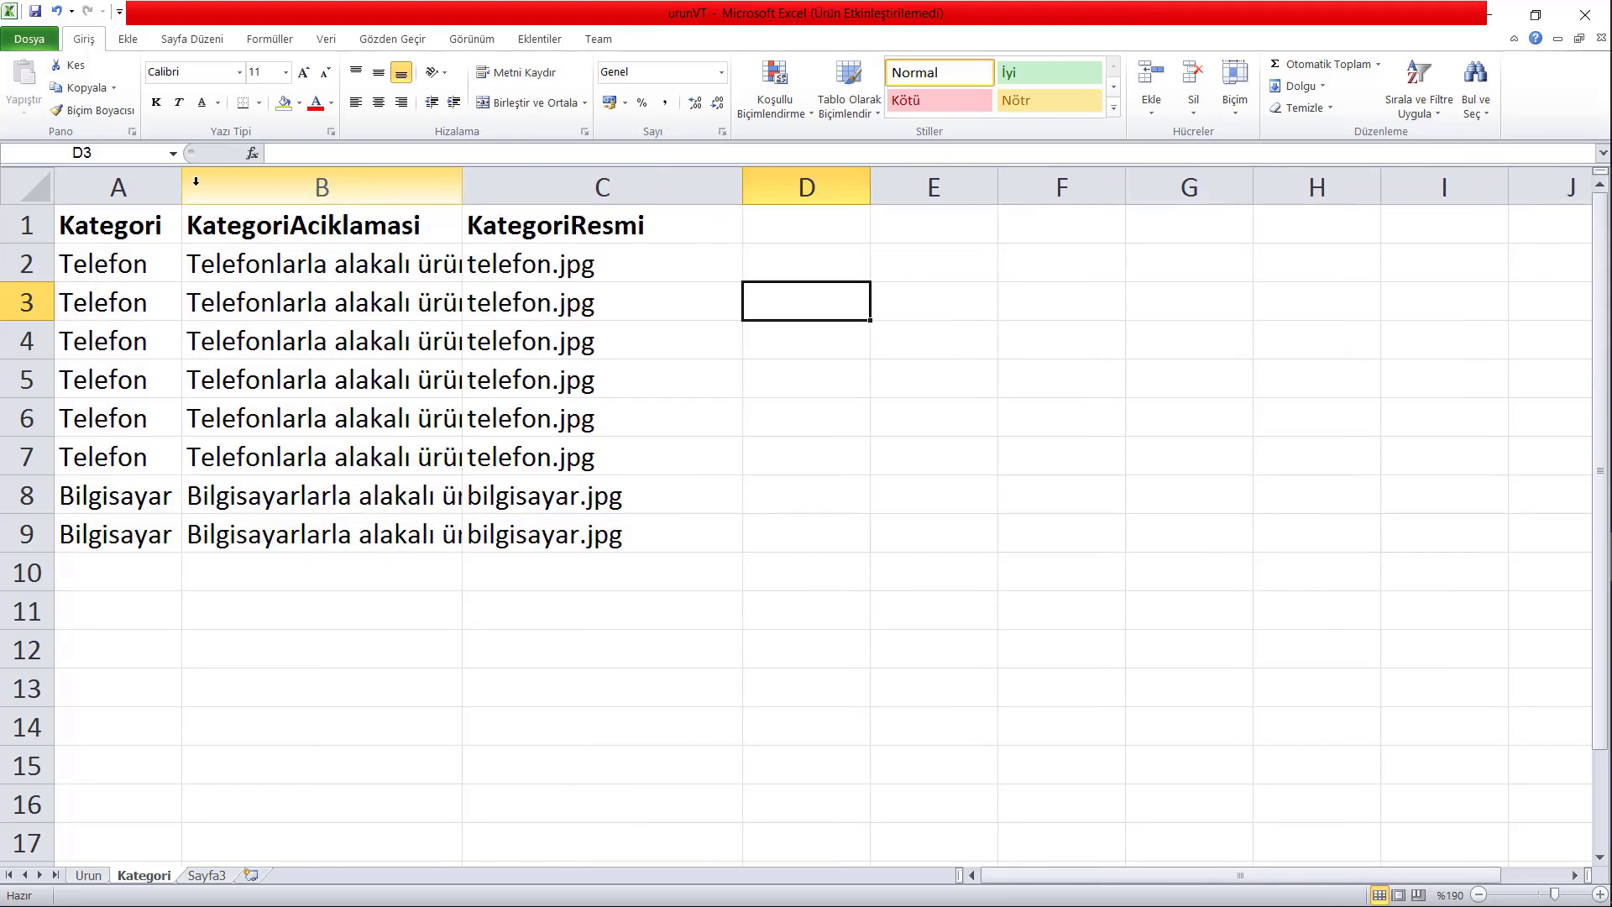
{"action": "left_click_drag", "start_coordinate": [182, 191], "coordinate": [265, 190]}
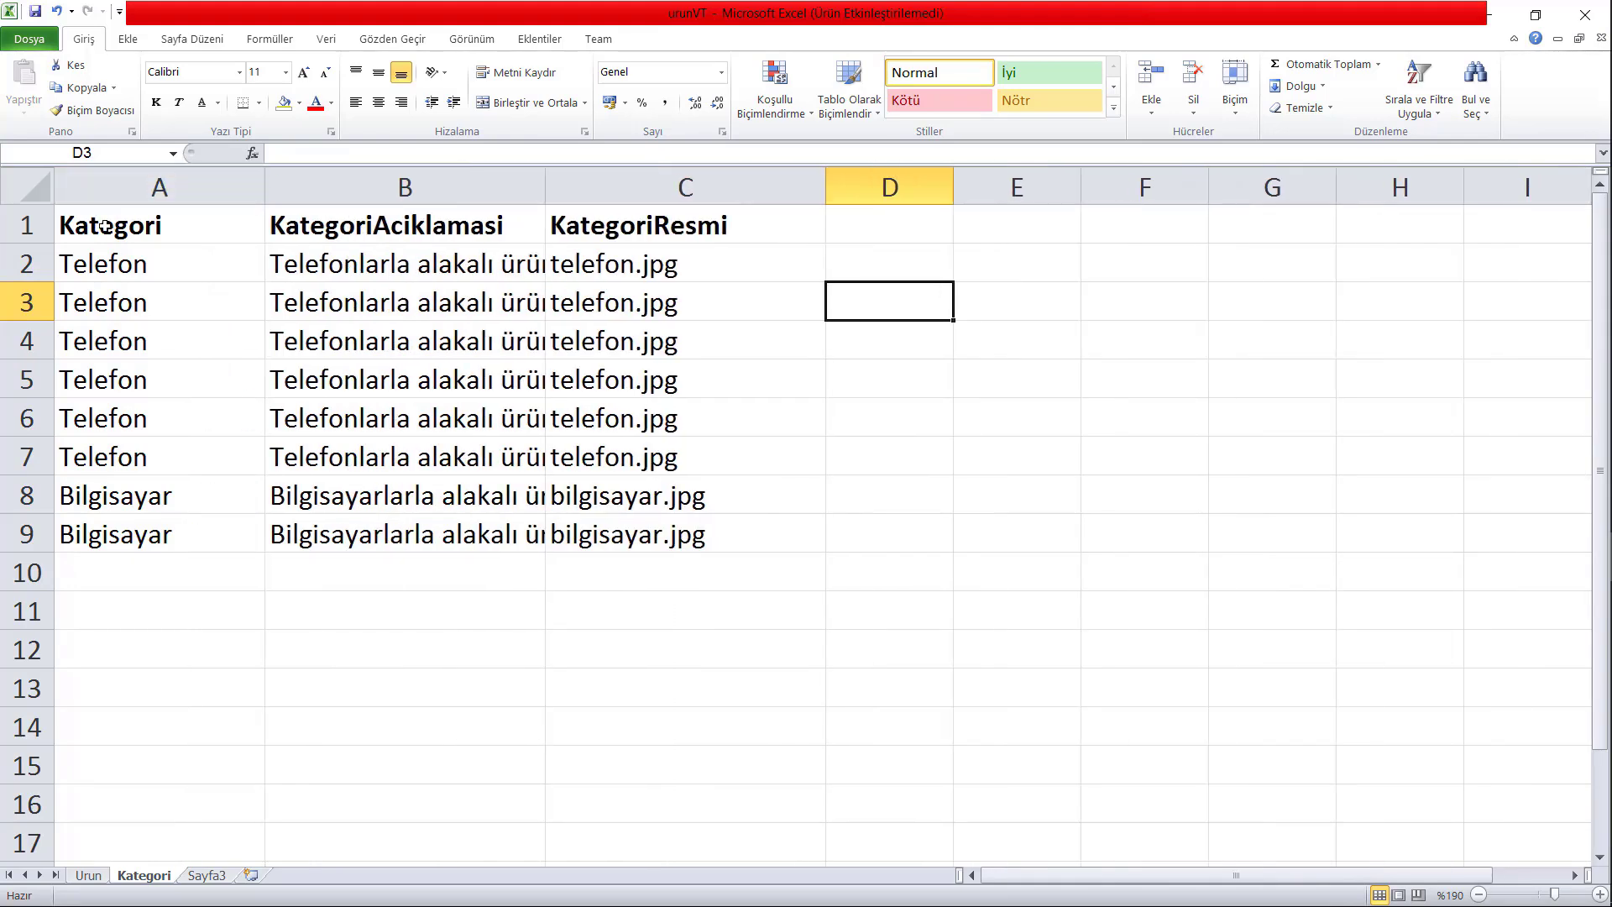
{"action": "left_click", "coordinate": [104, 225]}
- Insert a new column A with a bold KategoriId header
{"action": "right_click", "coordinate": [107, 227]}
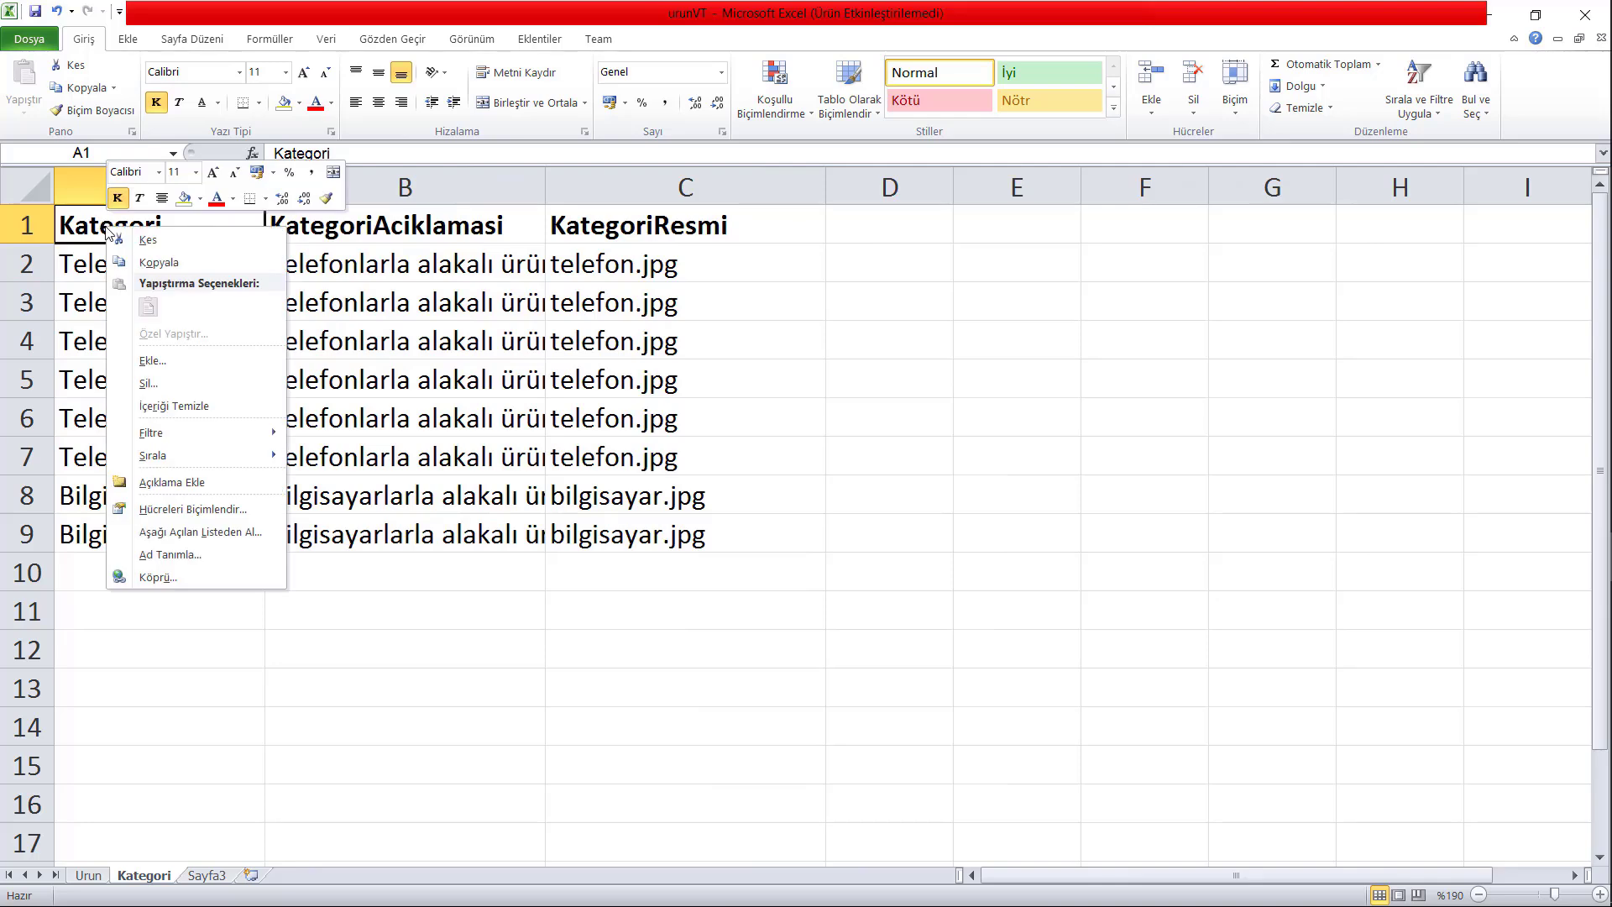
{"action": "left_click", "coordinate": [152, 361]}
{"action": "left_click", "coordinate": [117, 373]}
{"action": "left_click", "coordinate": [128, 411]}
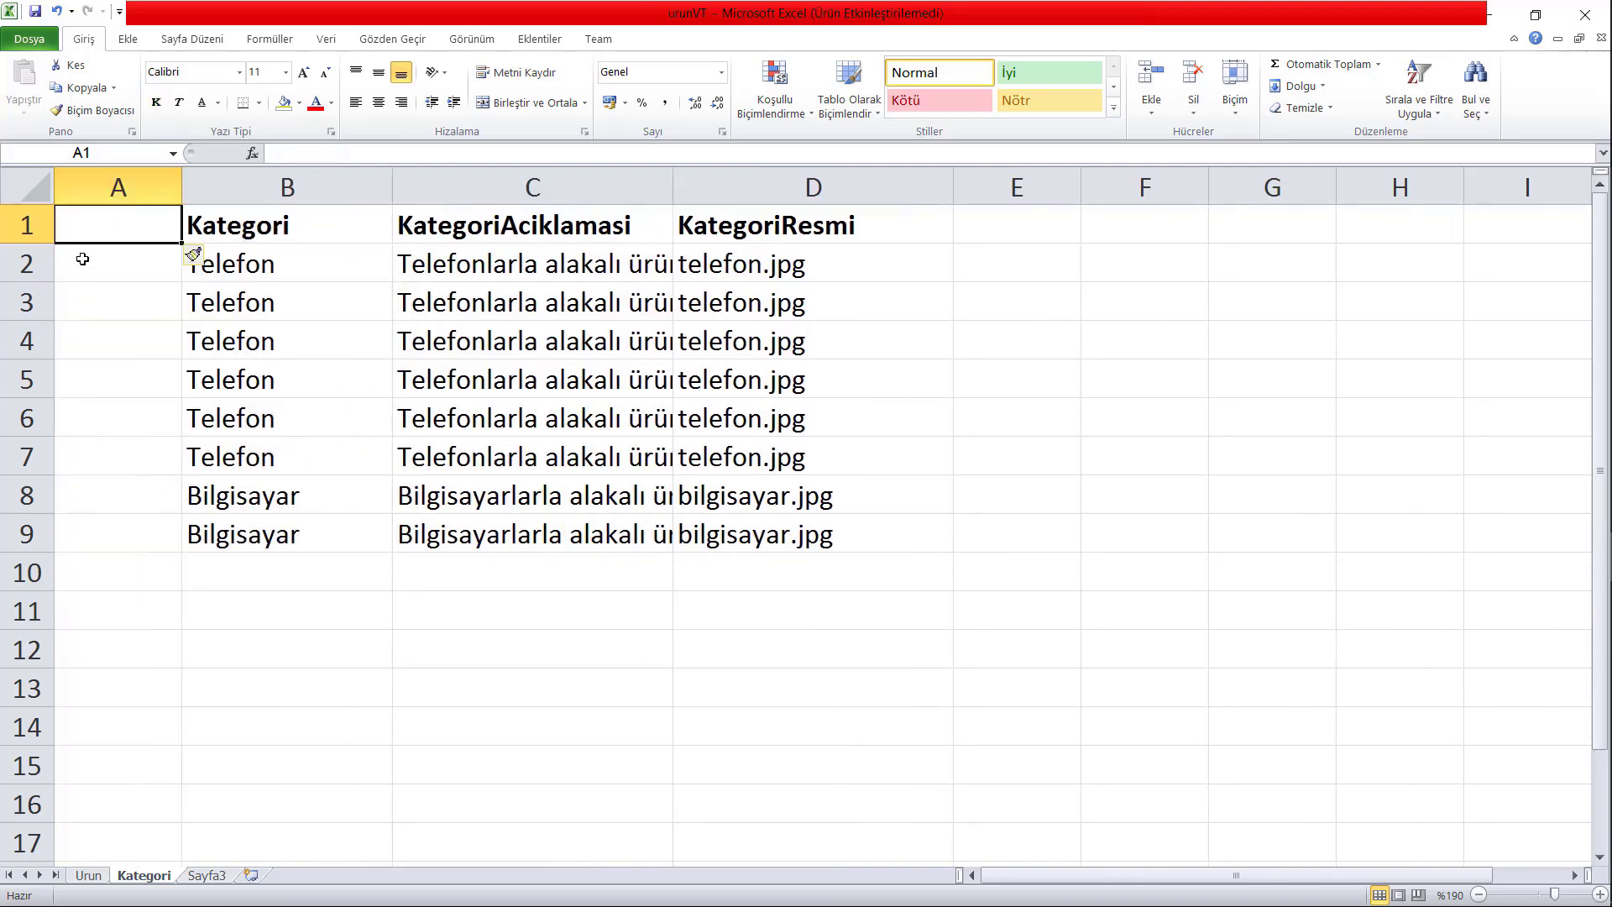
{"action": "type", "text": "Katego"}
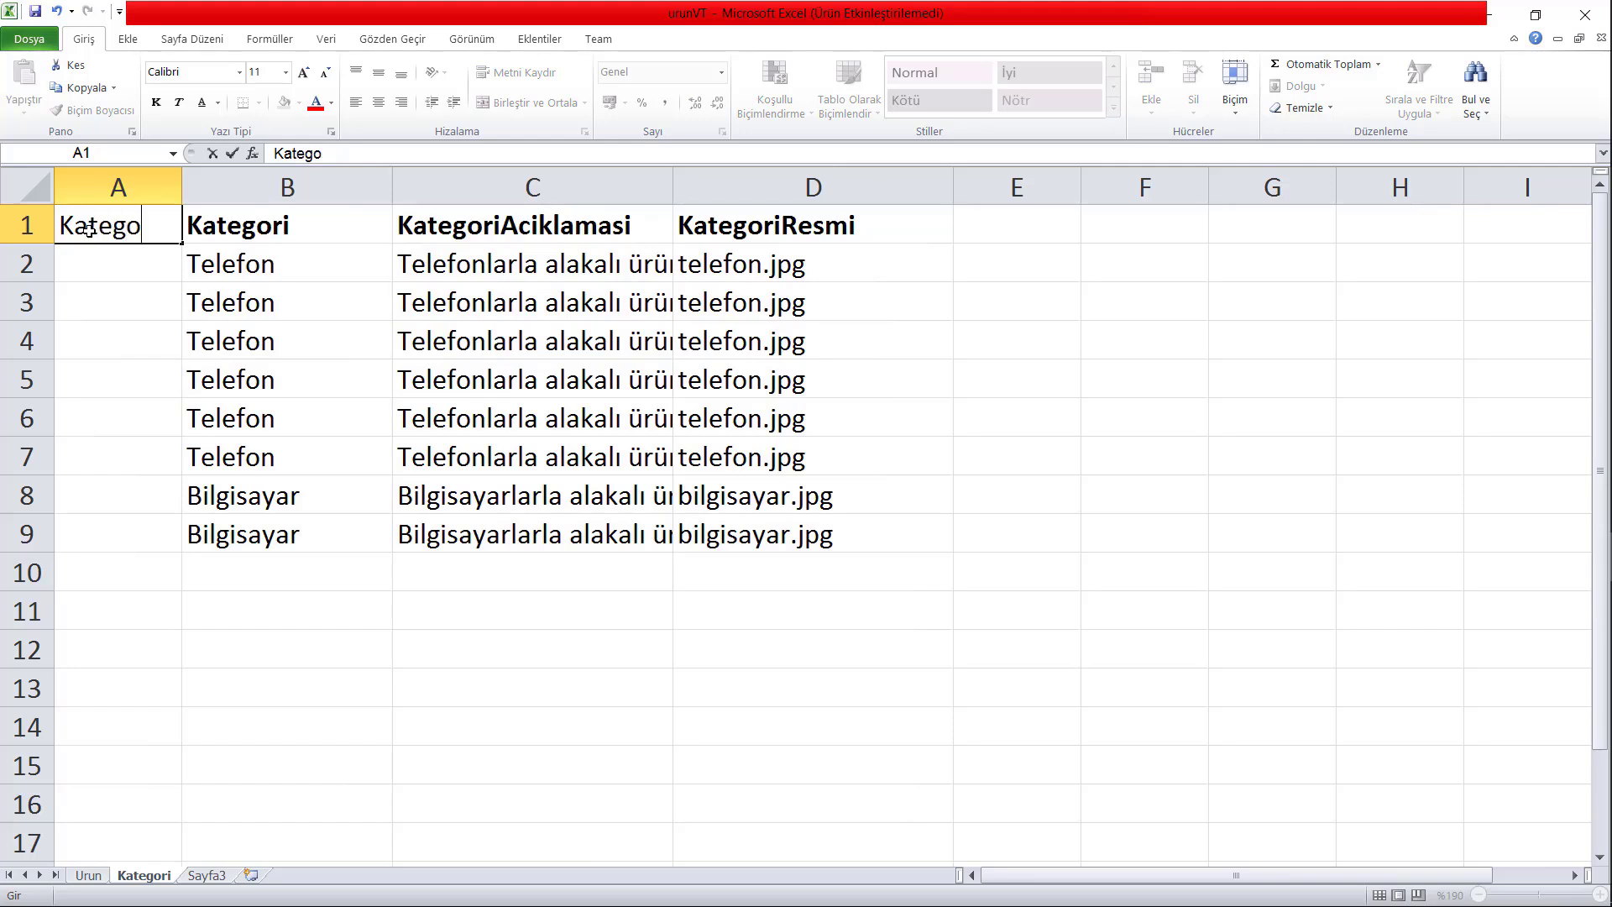
{"action": "type", "text": "riId"}
{"action": "key", "text": "Return"}
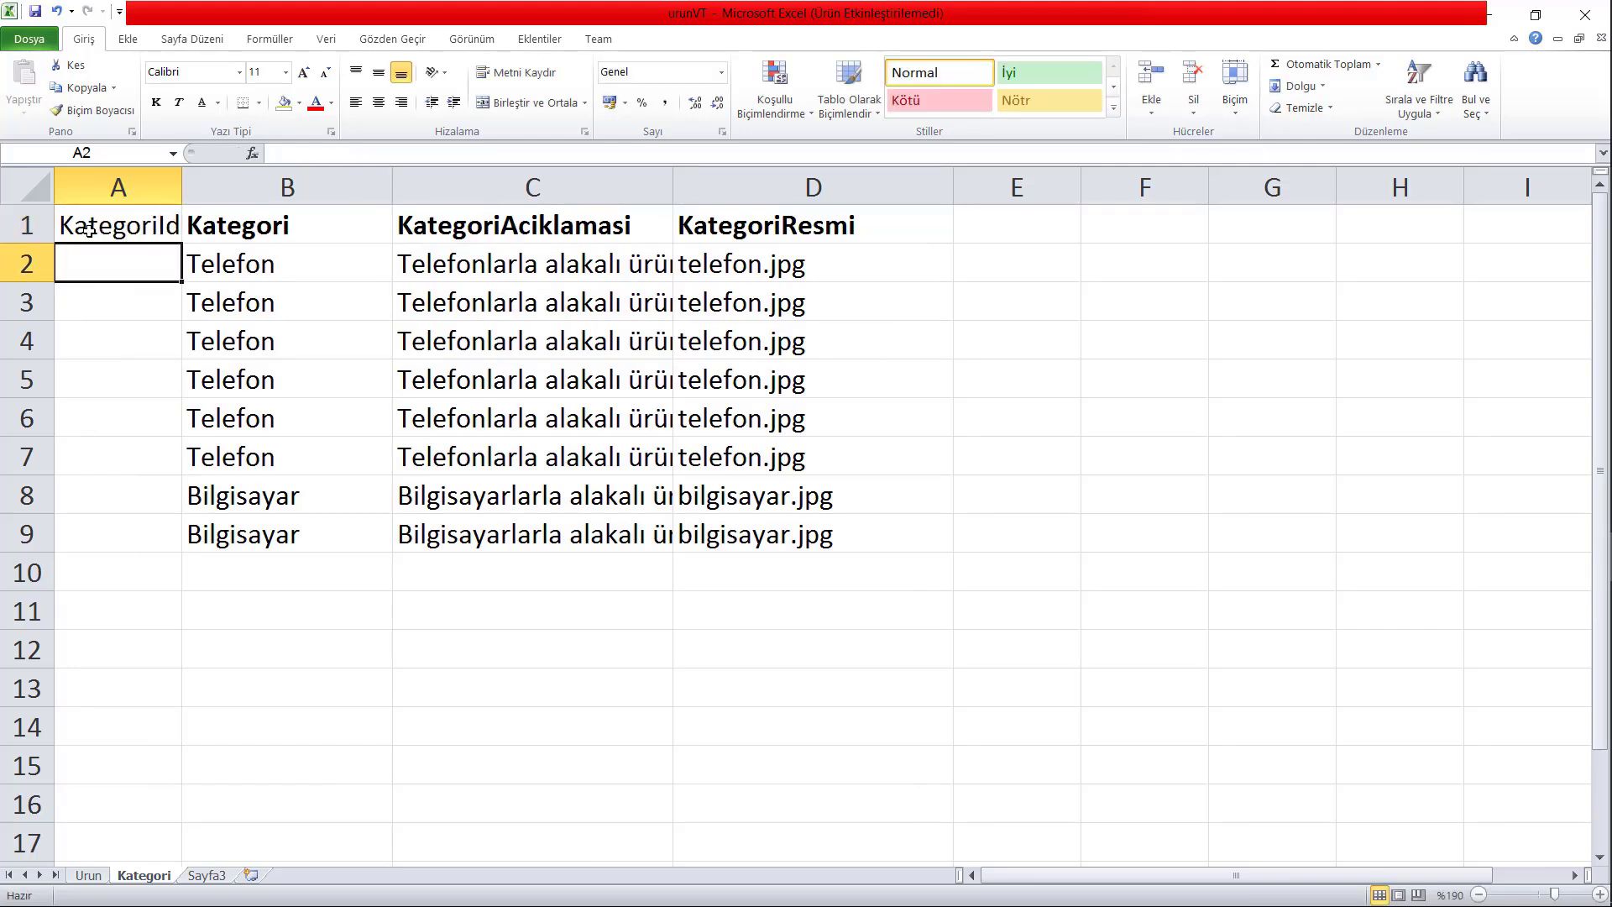
{"action": "left_click", "coordinate": [87, 228]}
{"action": "left_click", "coordinate": [156, 102]}
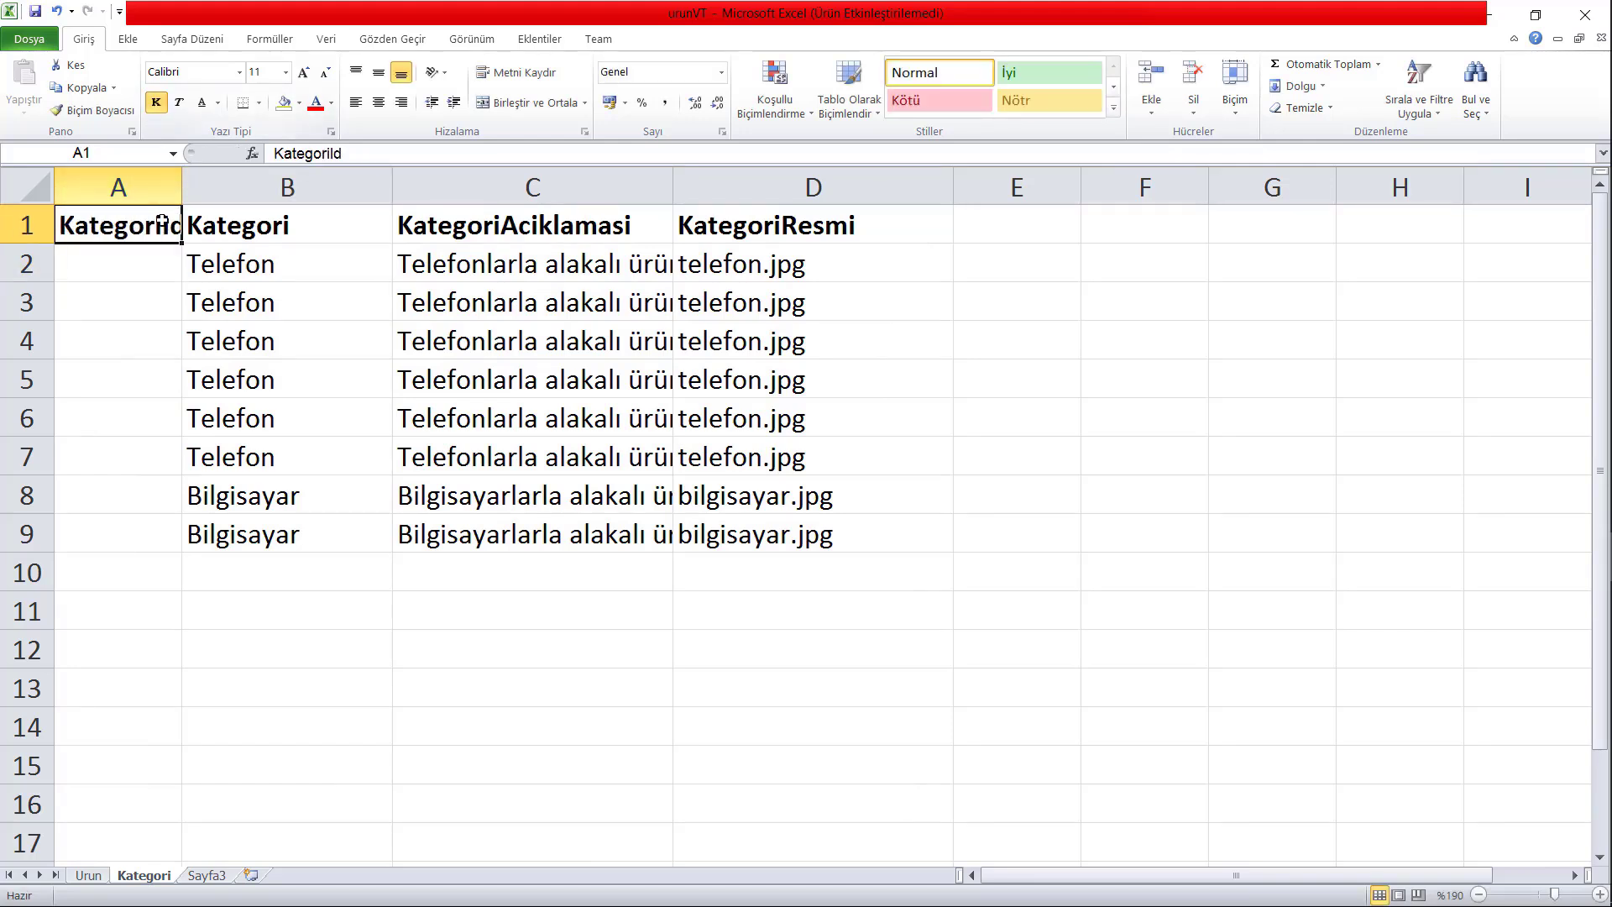
- Fill the KategoriId series 1, 2 and onward down to row 9
{"action": "left_click", "coordinate": [148, 272]}
{"action": "type", "text": "1"}
{"action": "key", "text": "Return"}
{"action": "type", "text": "2"}
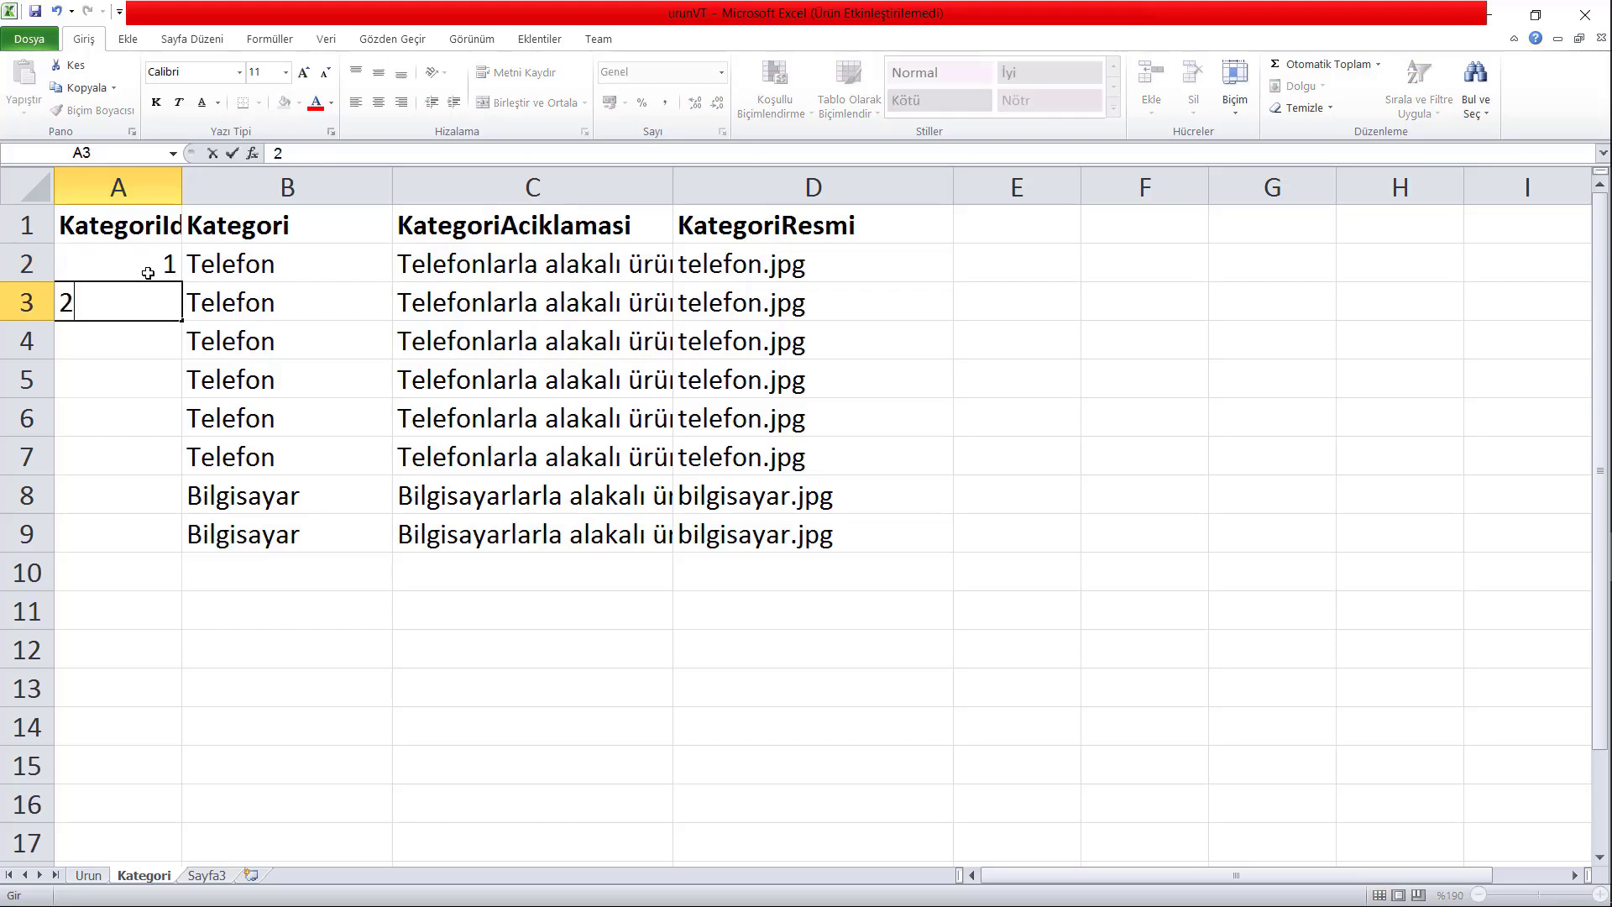
{"action": "key", "text": "Return"}
{"action": "left_click_drag", "start_coordinate": [147, 273], "coordinate": [157, 545]}
{"action": "left_click", "coordinate": [341, 592]}
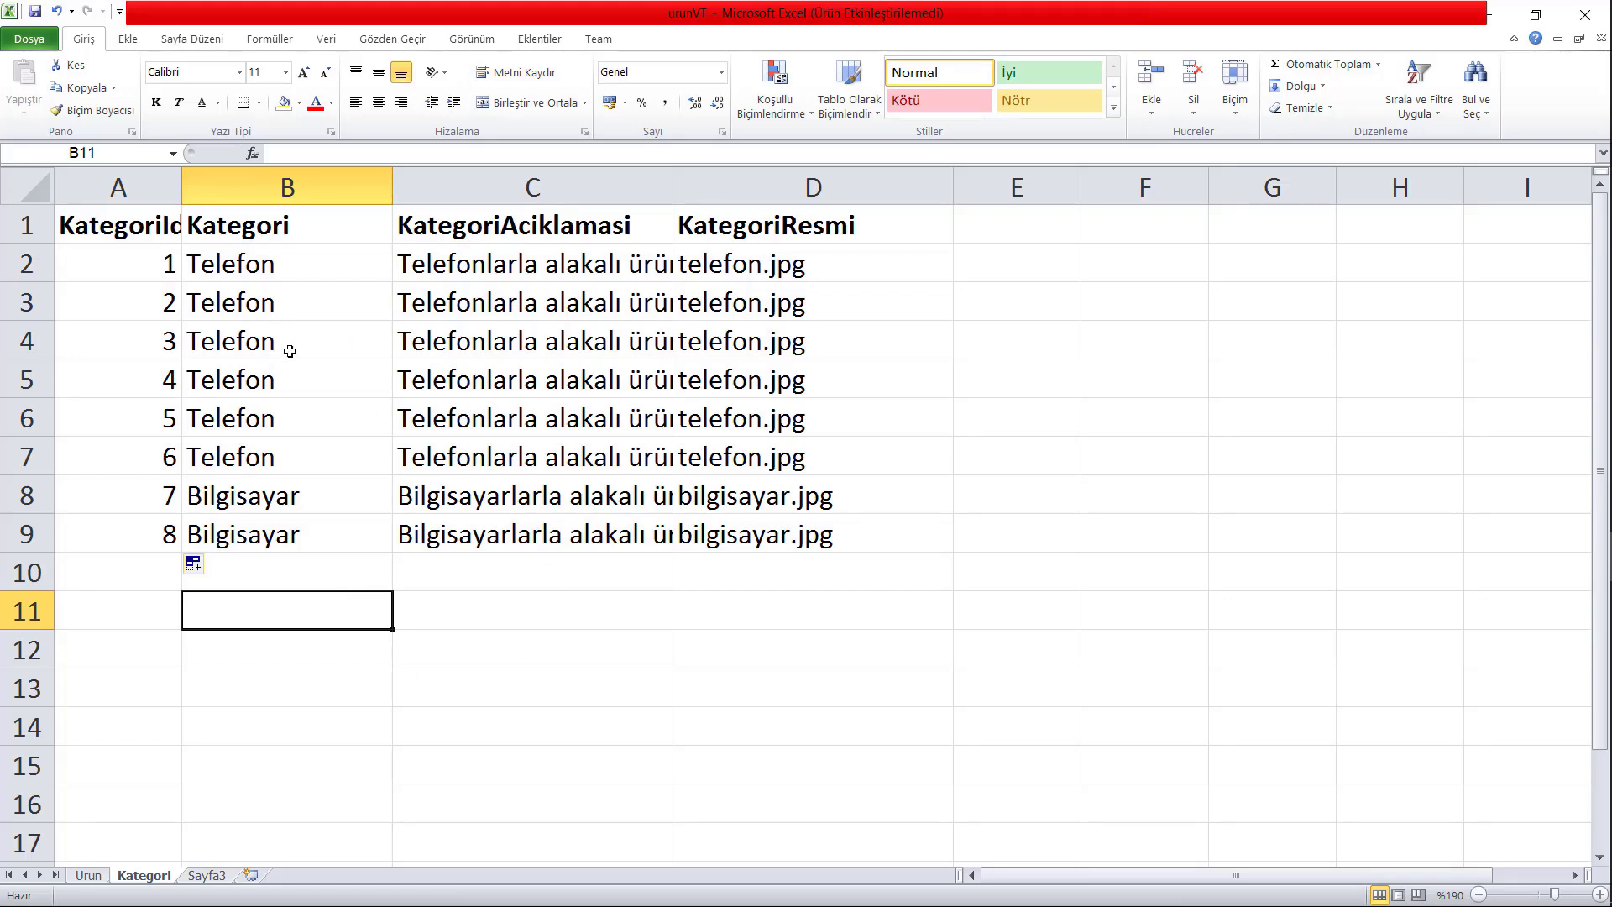
- Delete the duplicate category rows, keeping Telefon (1) and Bilgisayar with id 2
{"action": "left_click_drag", "start_coordinate": [119, 304], "coordinate": [776, 493]}
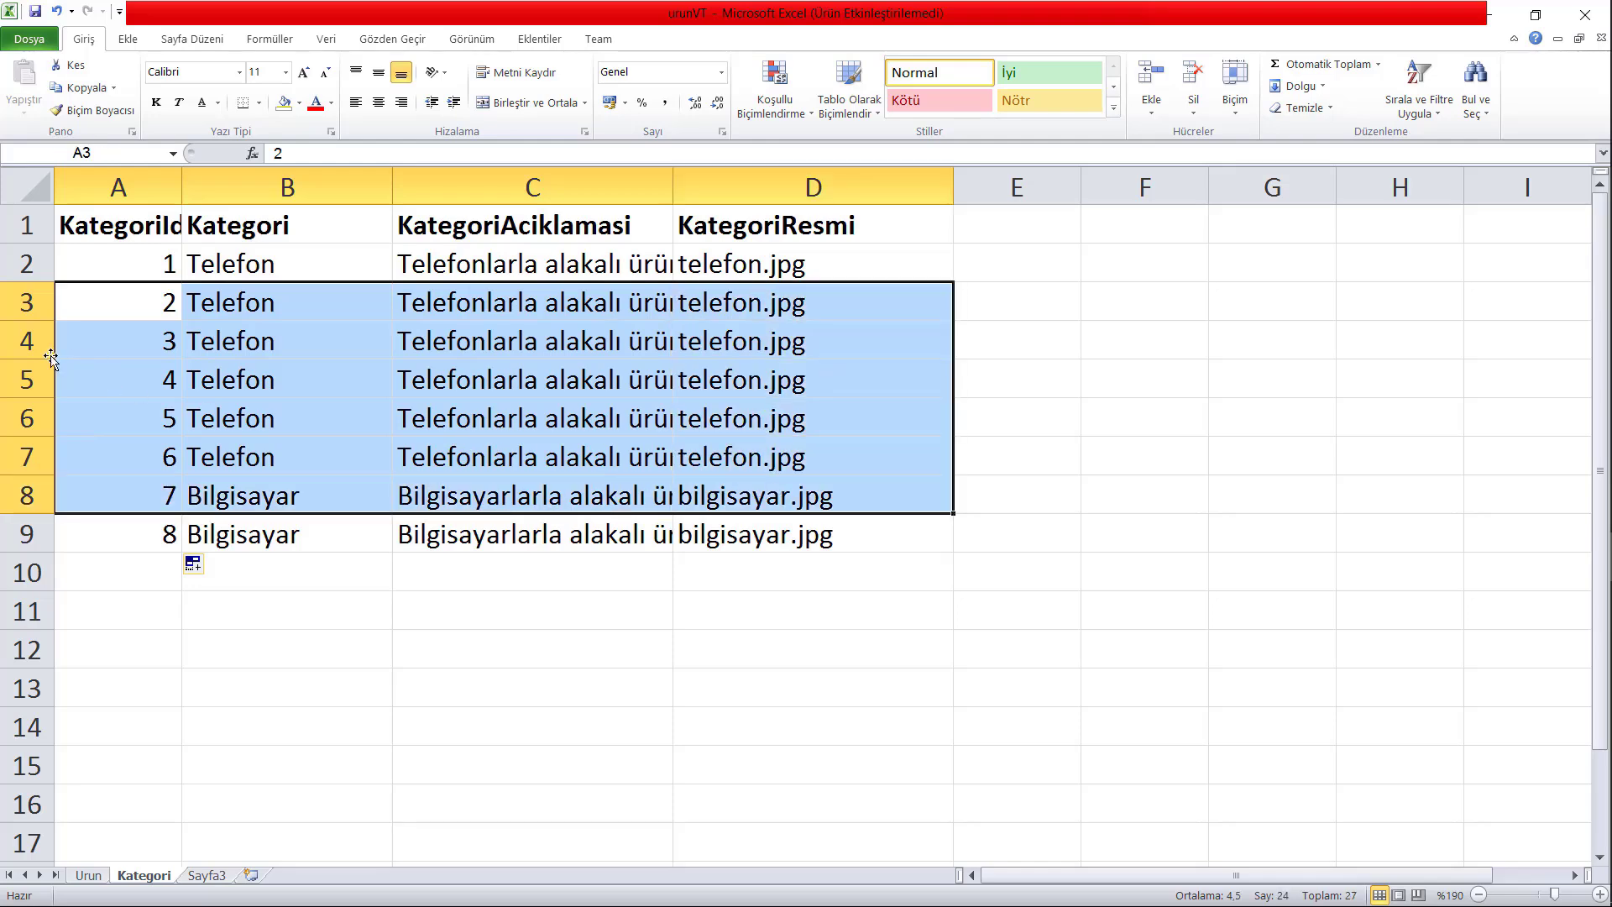
{"action": "right_click", "coordinate": [43, 352]}
{"action": "left_click", "coordinate": [113, 513]}
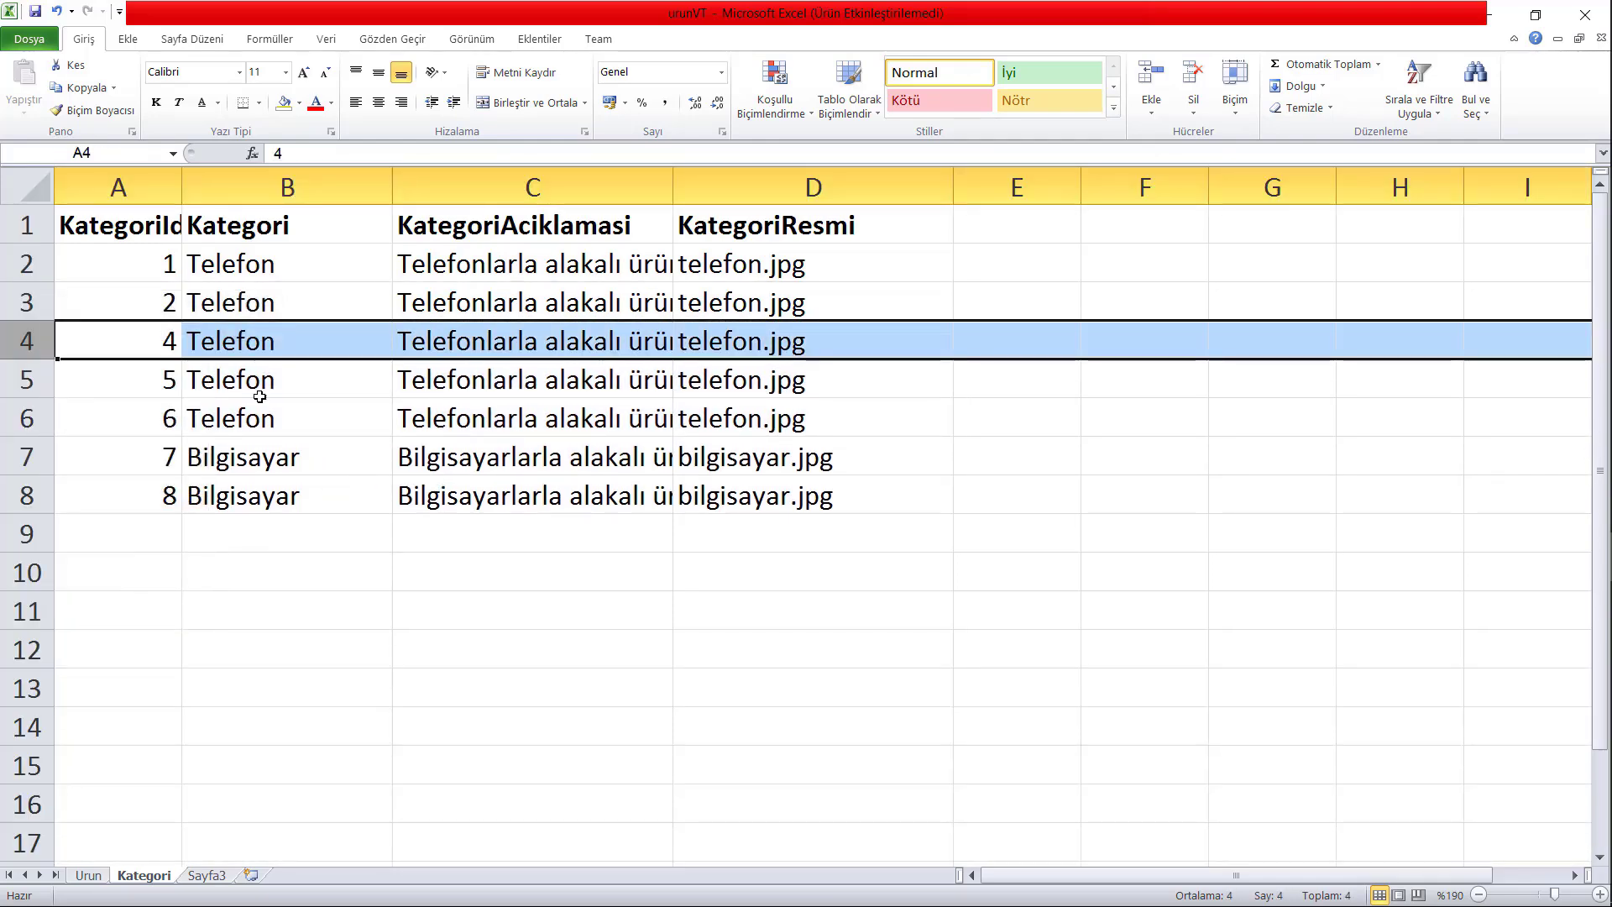
{"action": "left_click_drag", "start_coordinate": [22, 351], "coordinate": [25, 467]}
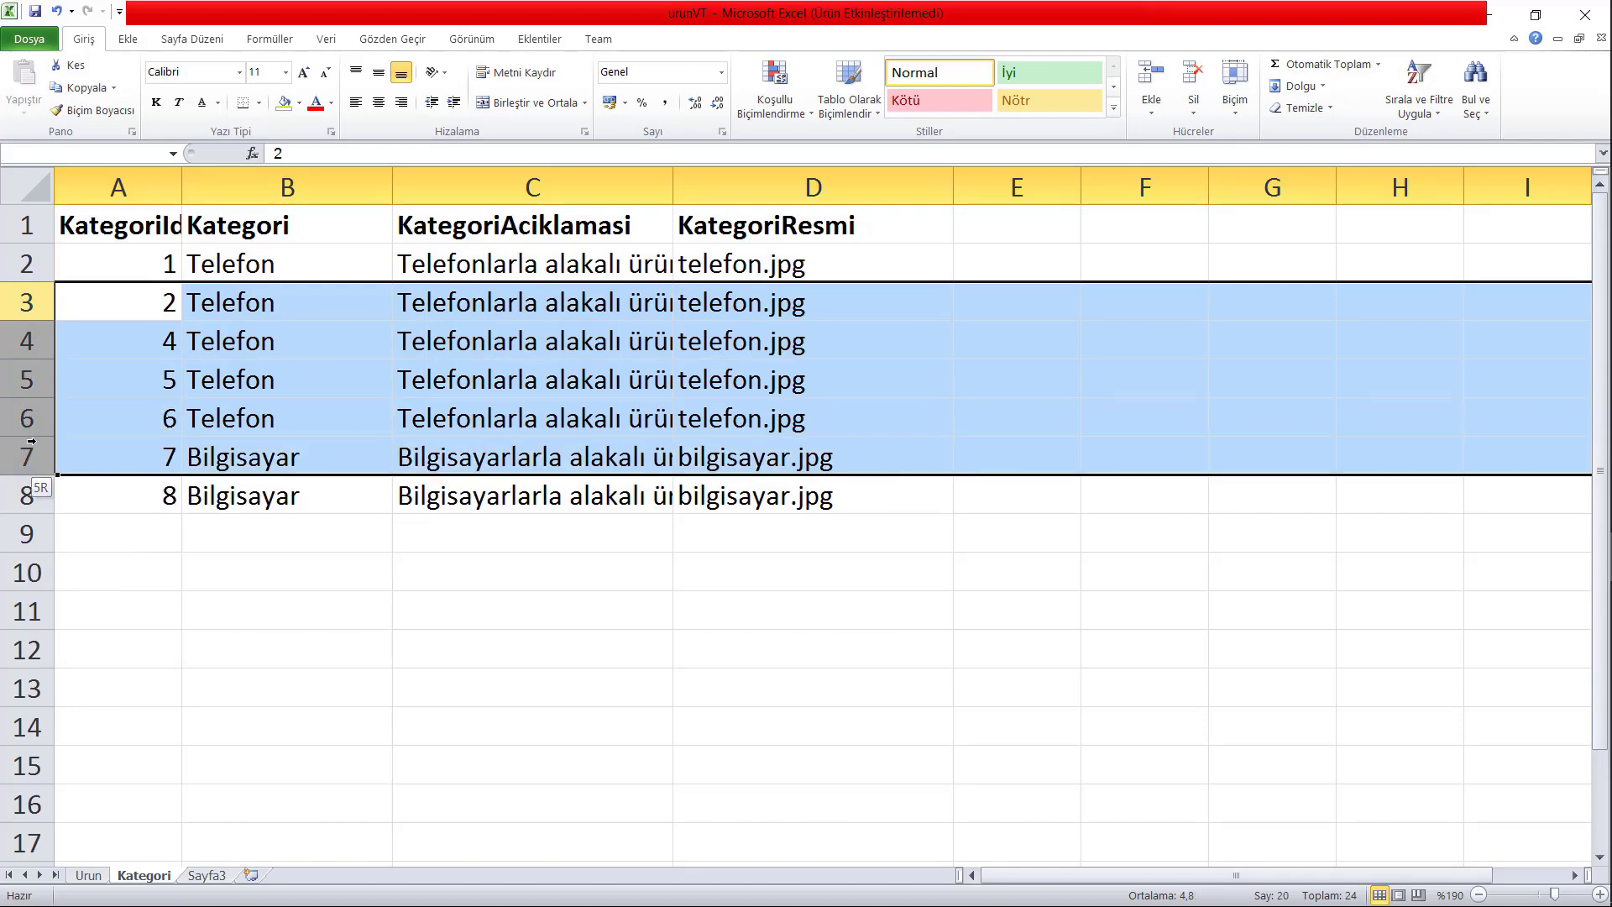
{"action": "right_click", "coordinate": [31, 415]}
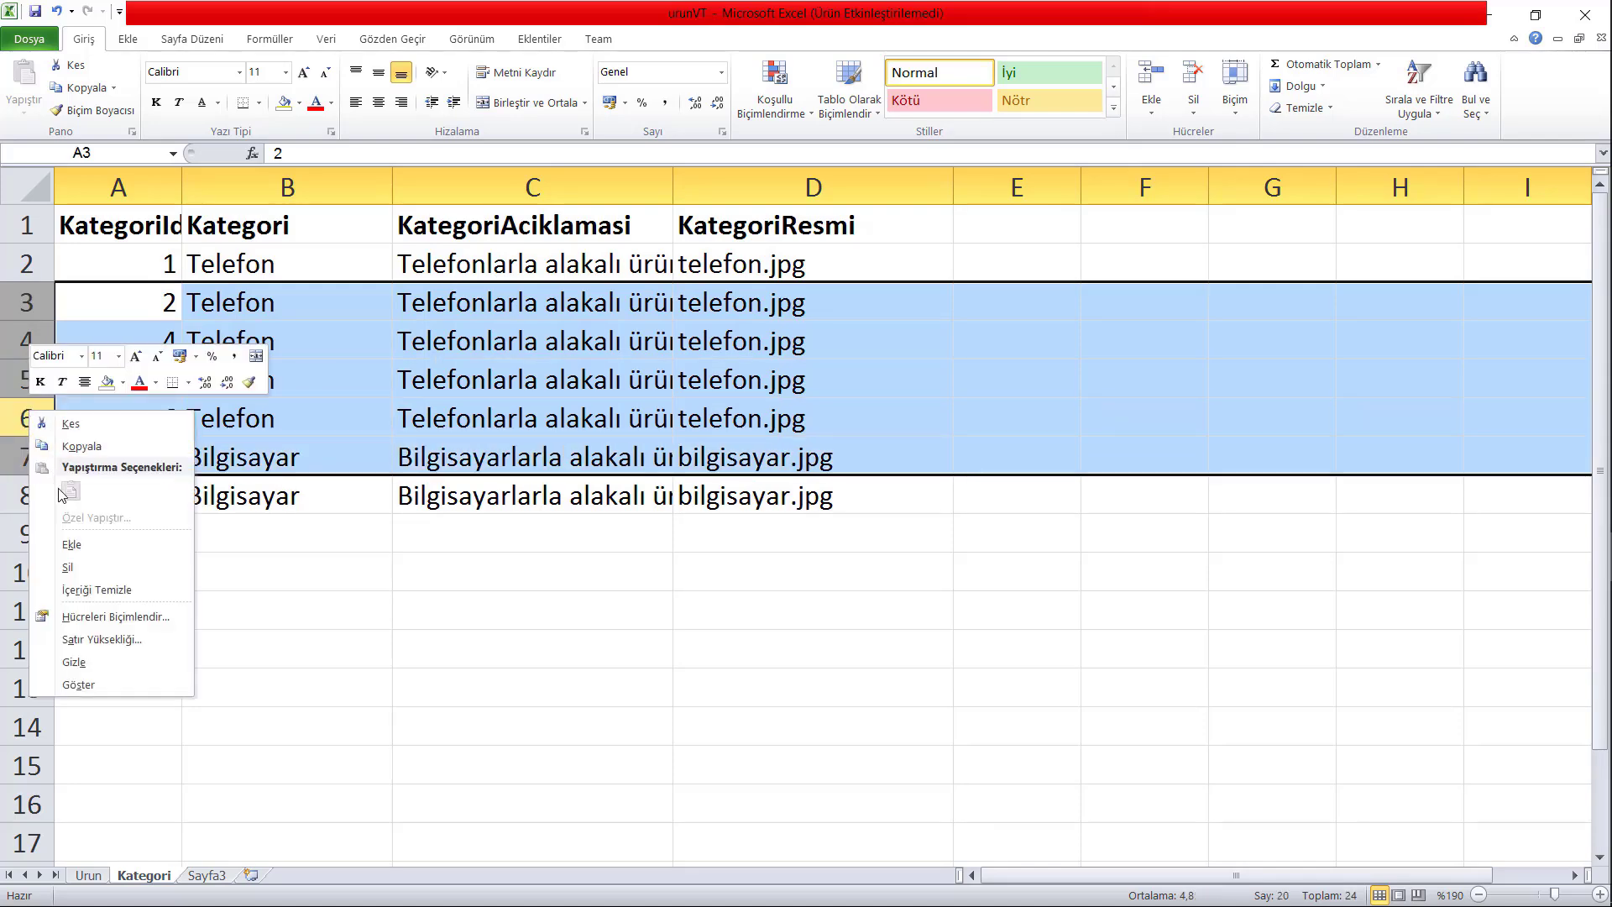
{"action": "left_click", "coordinate": [83, 569]}
{"action": "left_click", "coordinate": [482, 413]}
{"action": "left_click", "coordinate": [159, 313]}
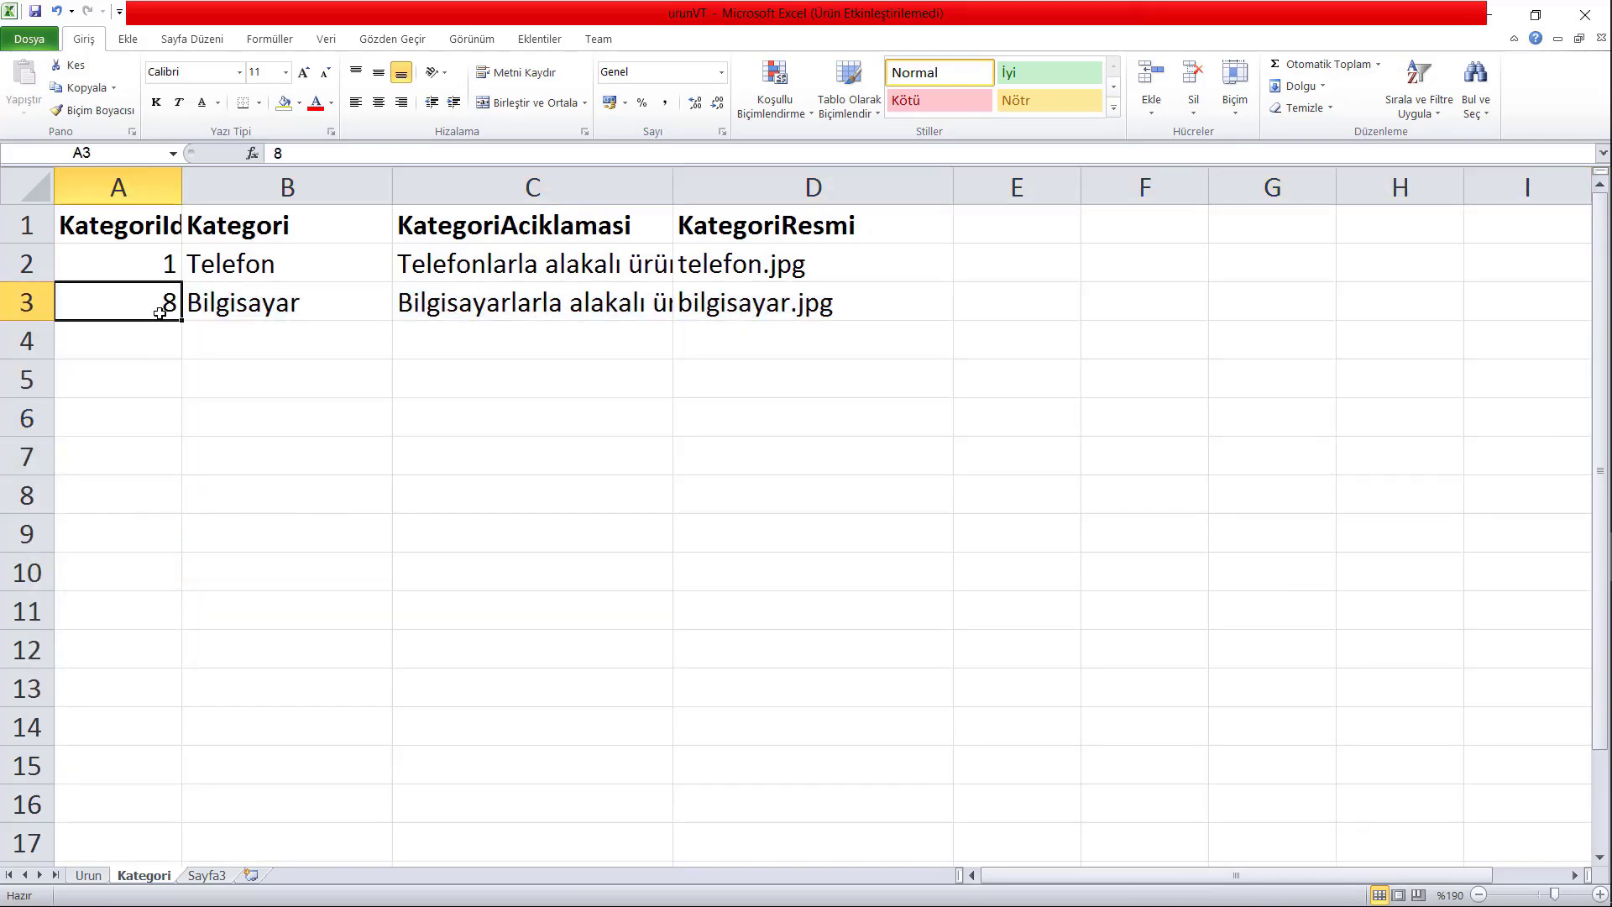
{"action": "type", "text": "2"}
{"action": "key", "text": "Return"}
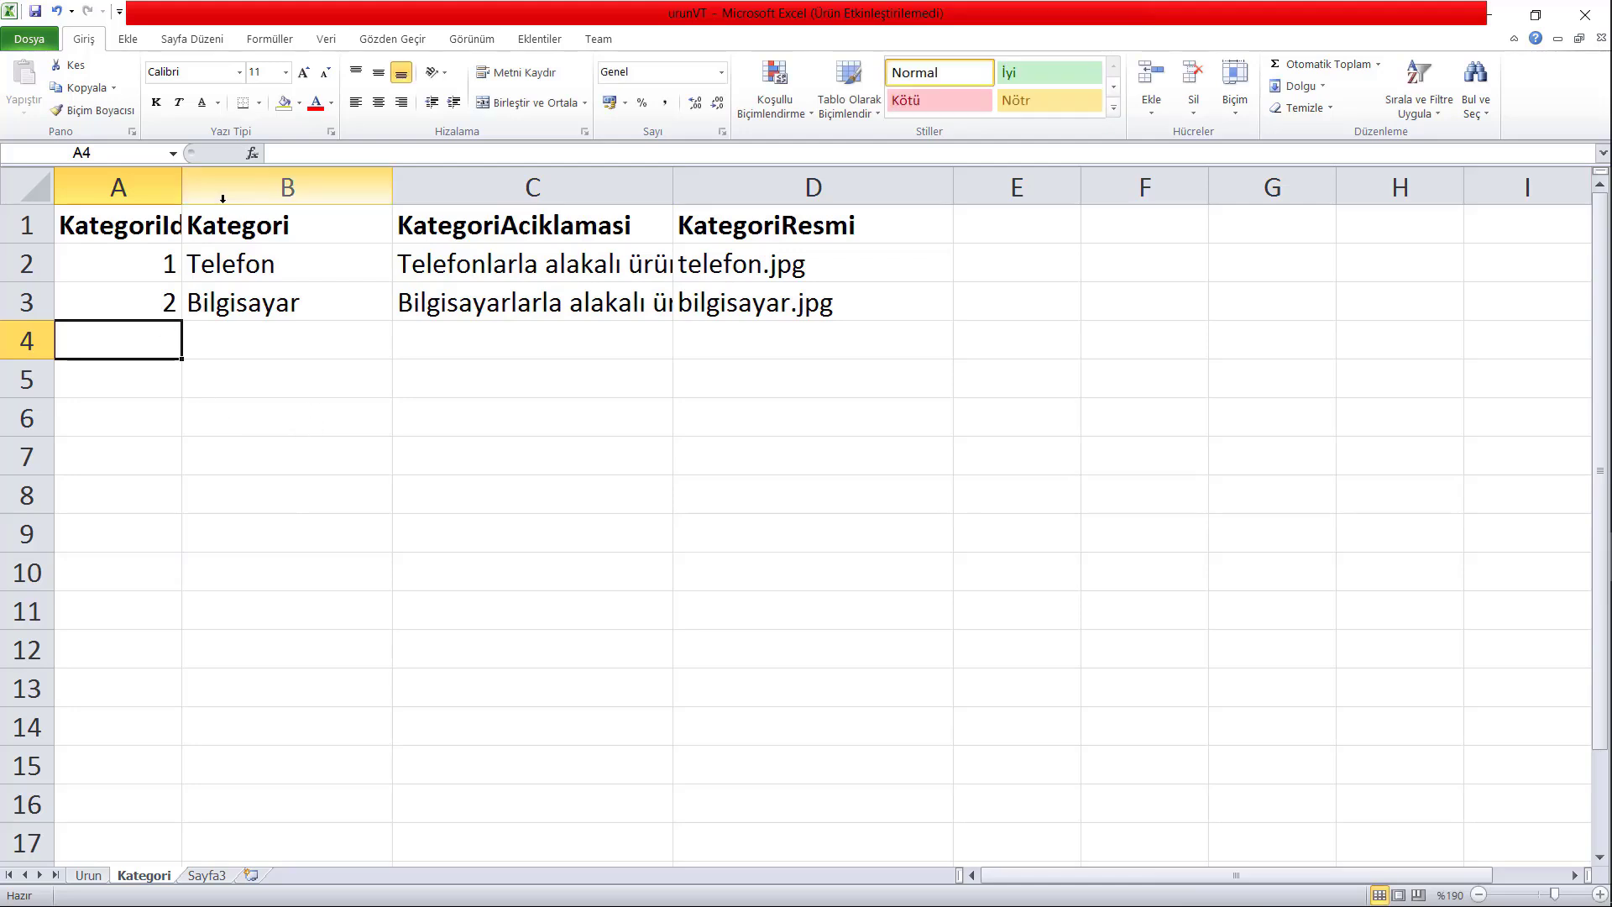
- Widen column A and add category id 3 named Beyaz Eşya
{"action": "left_click_drag", "start_coordinate": [182, 187], "coordinate": [227, 187]}
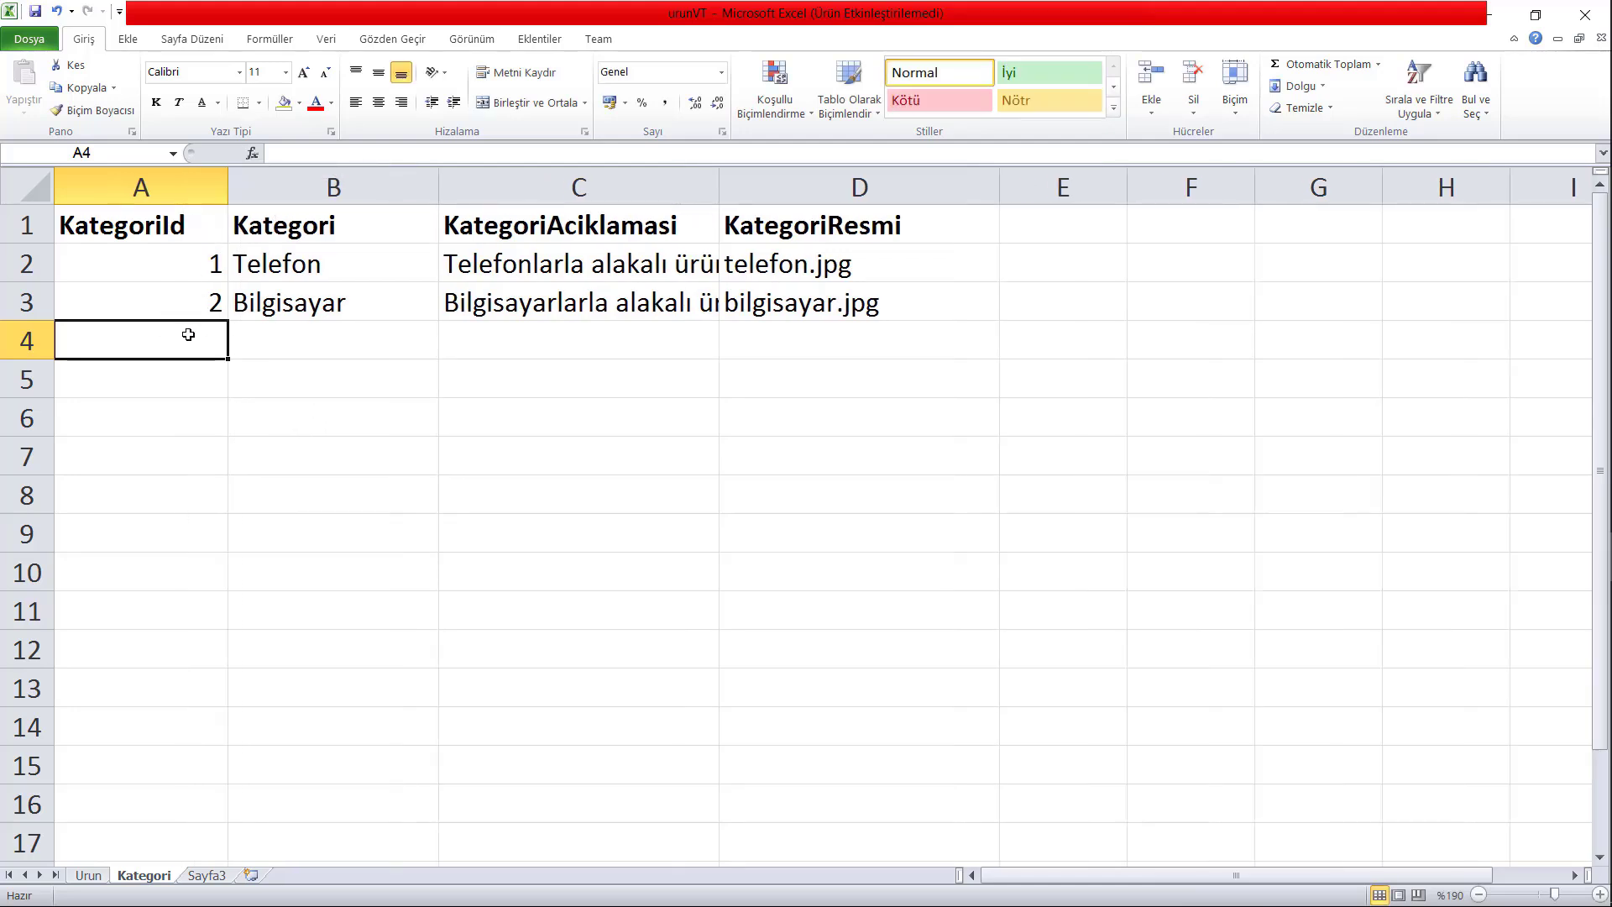
{"action": "type", "text": "3"}
{"action": "key", "text": "Tab"}
{"action": "type", "text": "Be"}
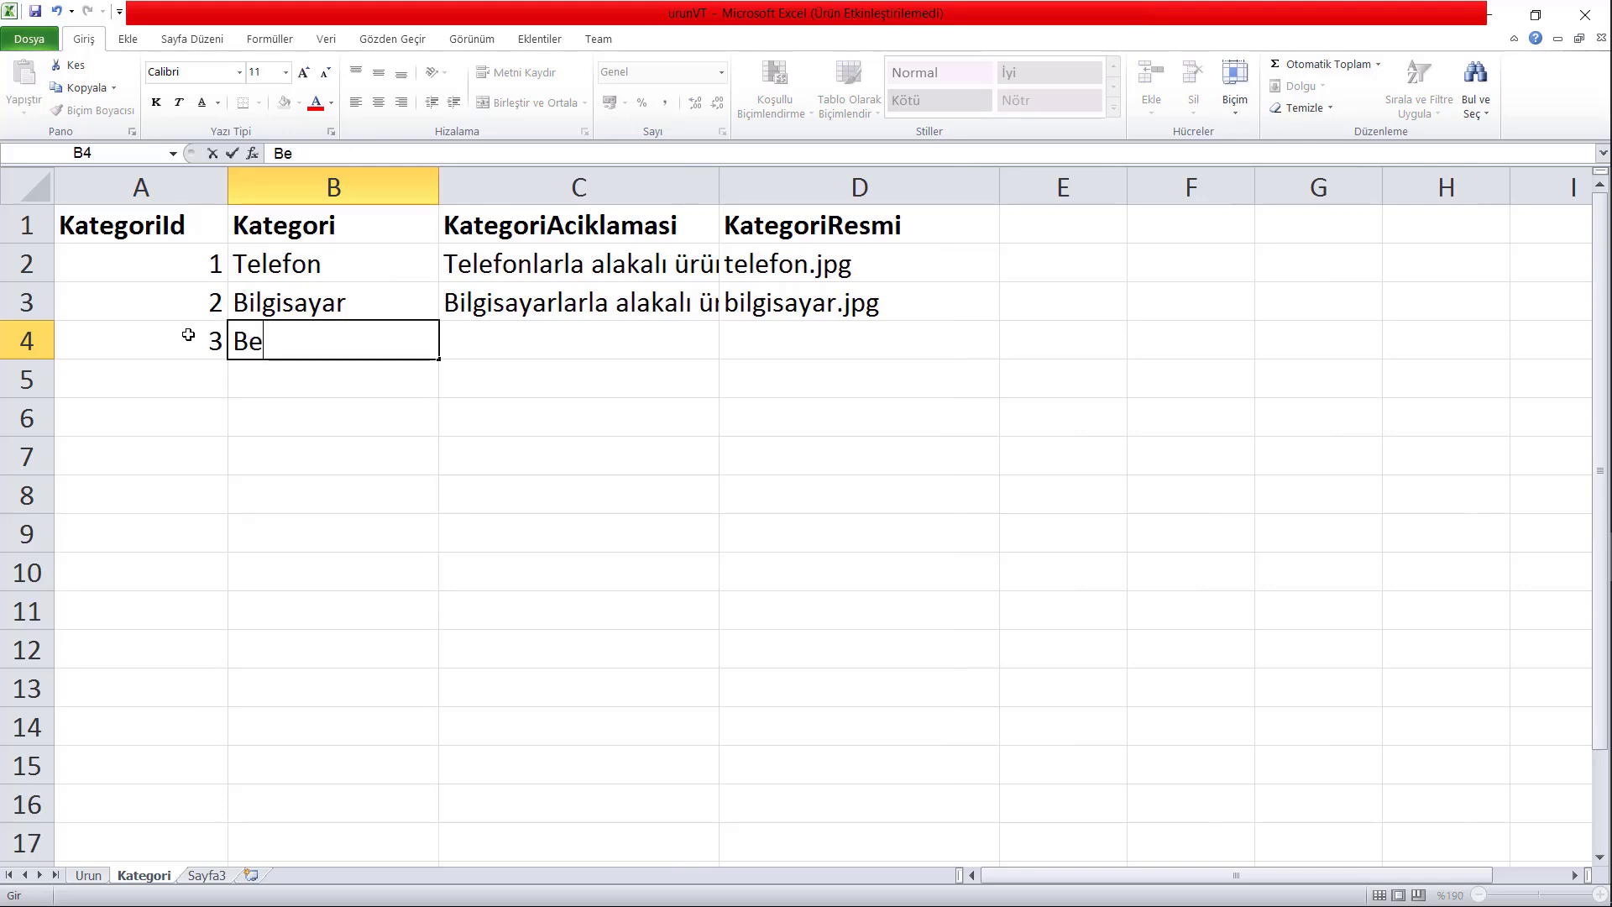
{"action": "type", "text": "yaz Eşya"}
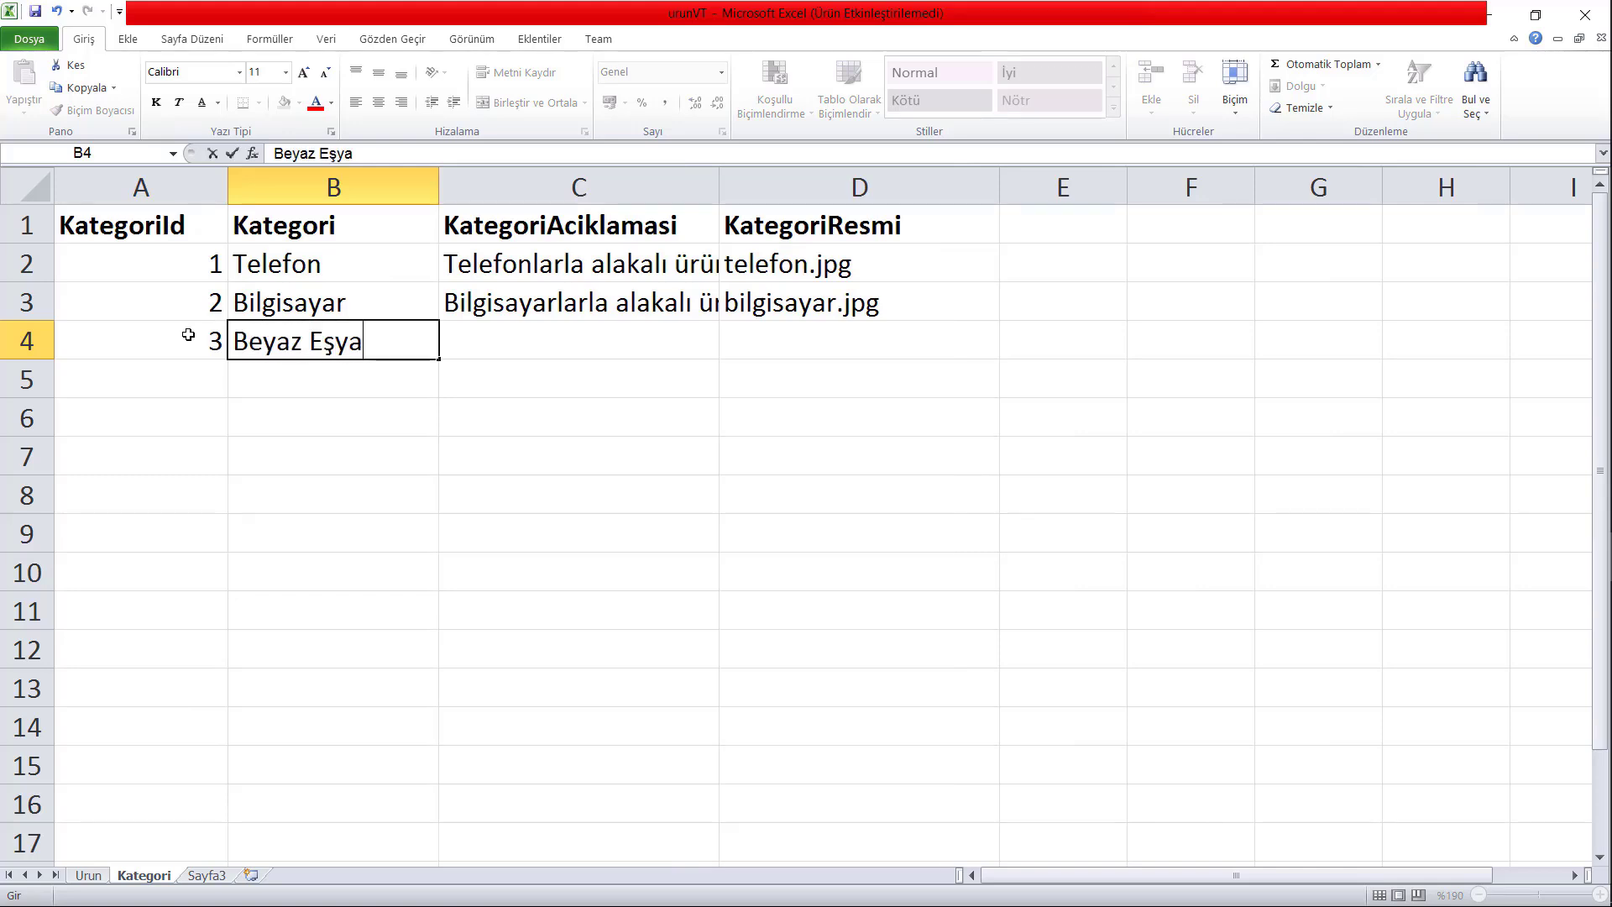
{"action": "key", "text": "Tab"}
- Give Beyaz Eşya the description 'Beyazeşya ile alakalı ürünler', adapted from Bilgisayar's
{"action": "left_click", "coordinate": [516, 324]}
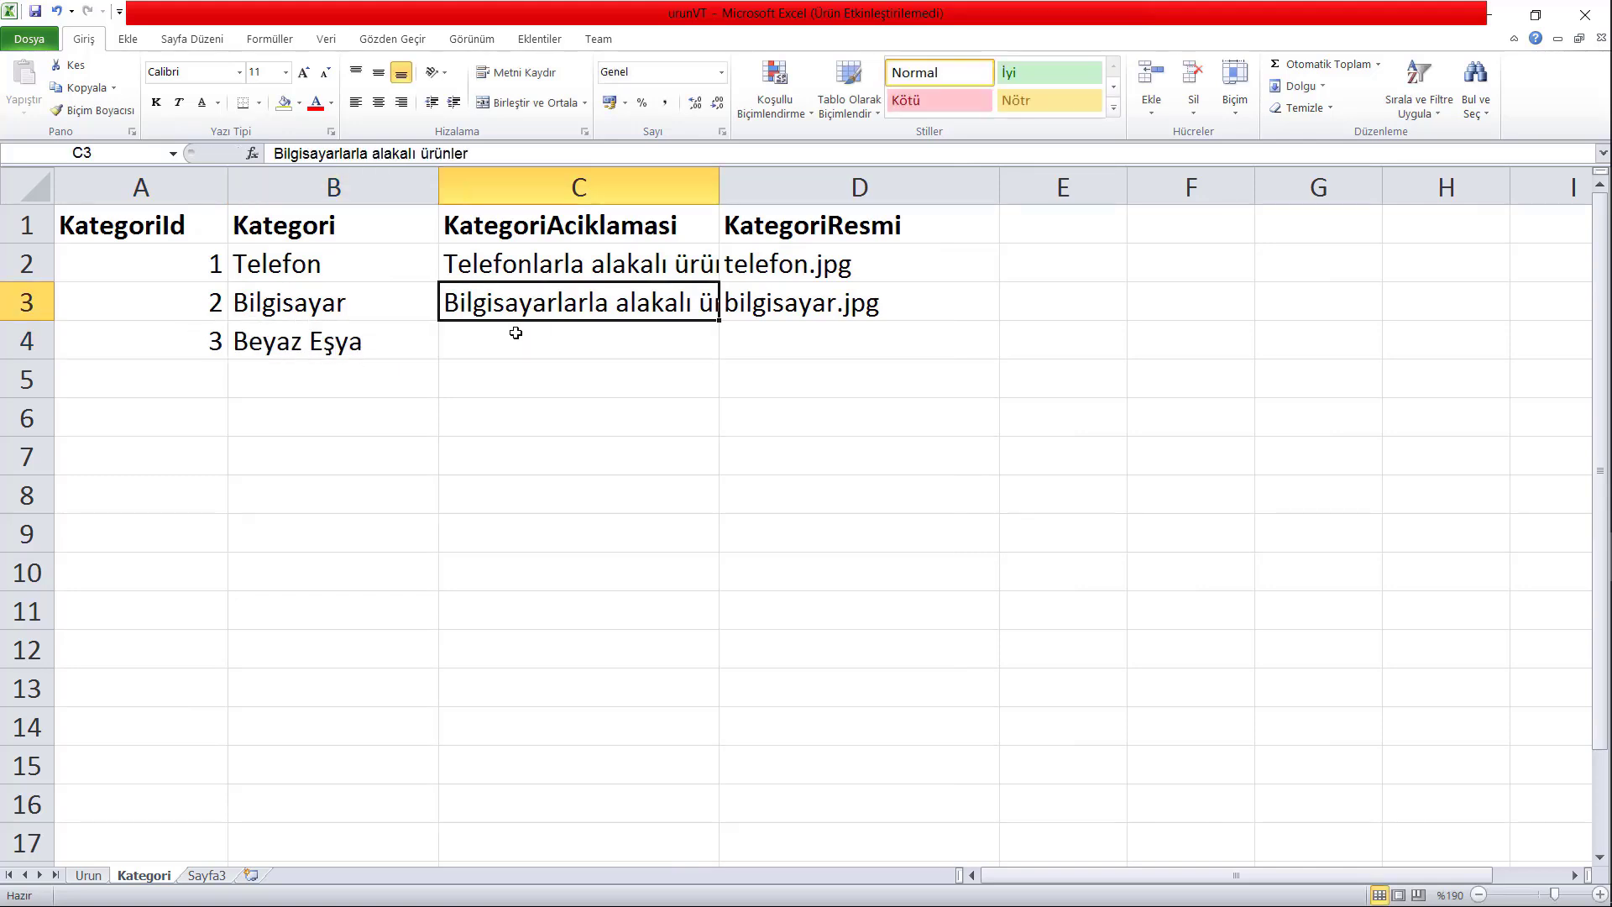
{"action": "key", "text": "ctrl+c"}
{"action": "left_click", "coordinate": [556, 353]}
{"action": "key", "text": "ctrl+v"}
{"action": "double_click", "coordinate": [532, 341]}
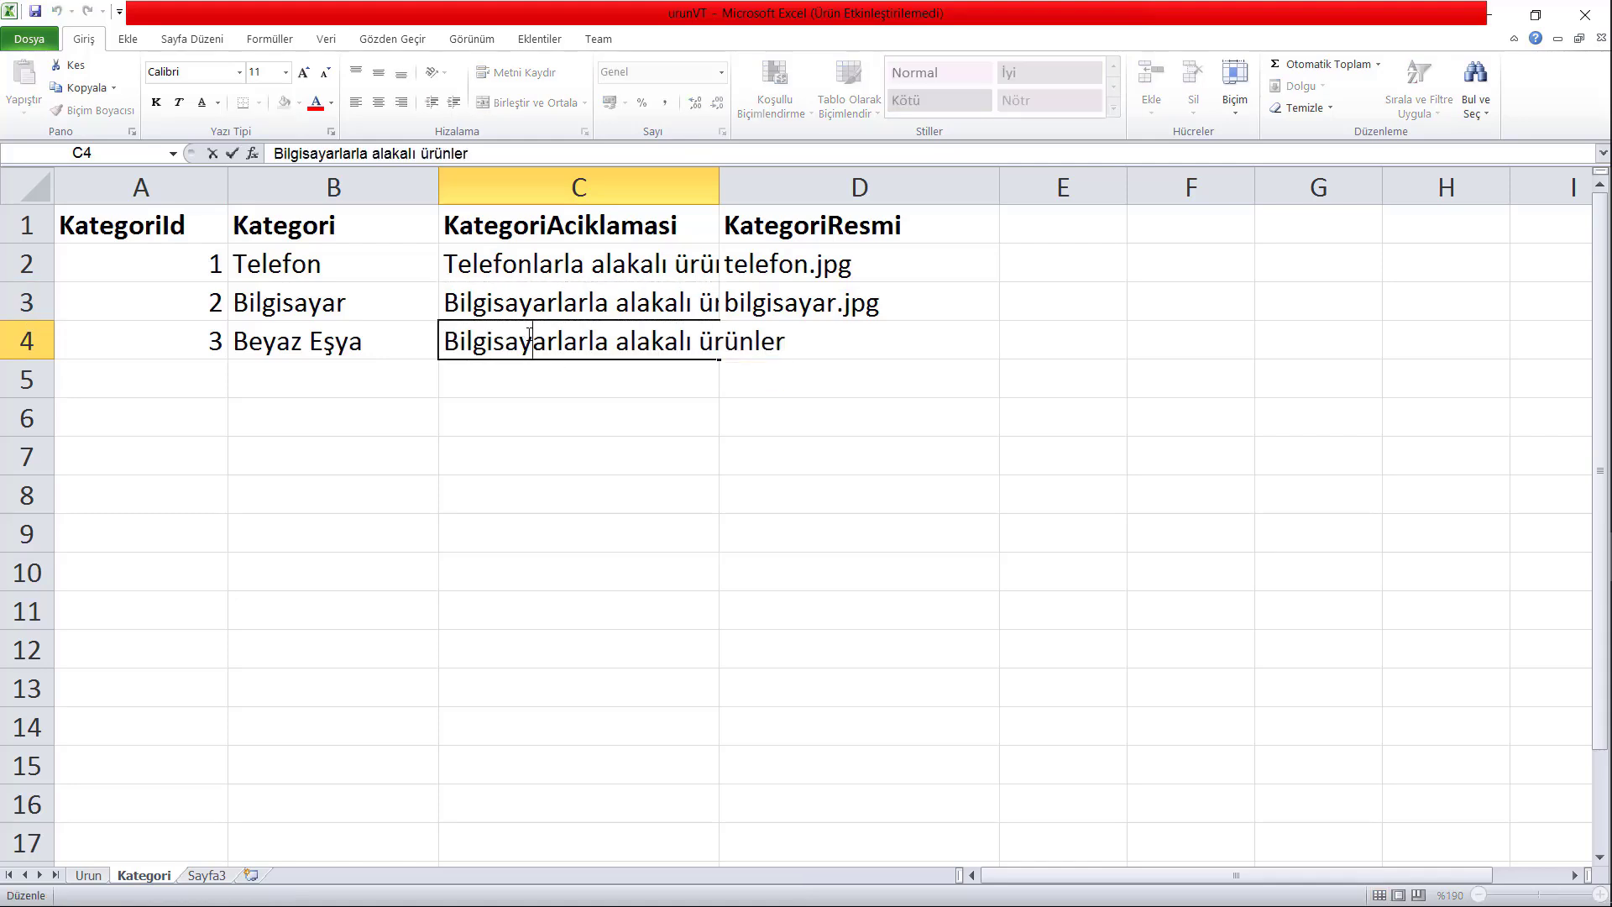
{"action": "double_click", "coordinate": [533, 340]}
{"action": "type", "text": "Beyazeş"}
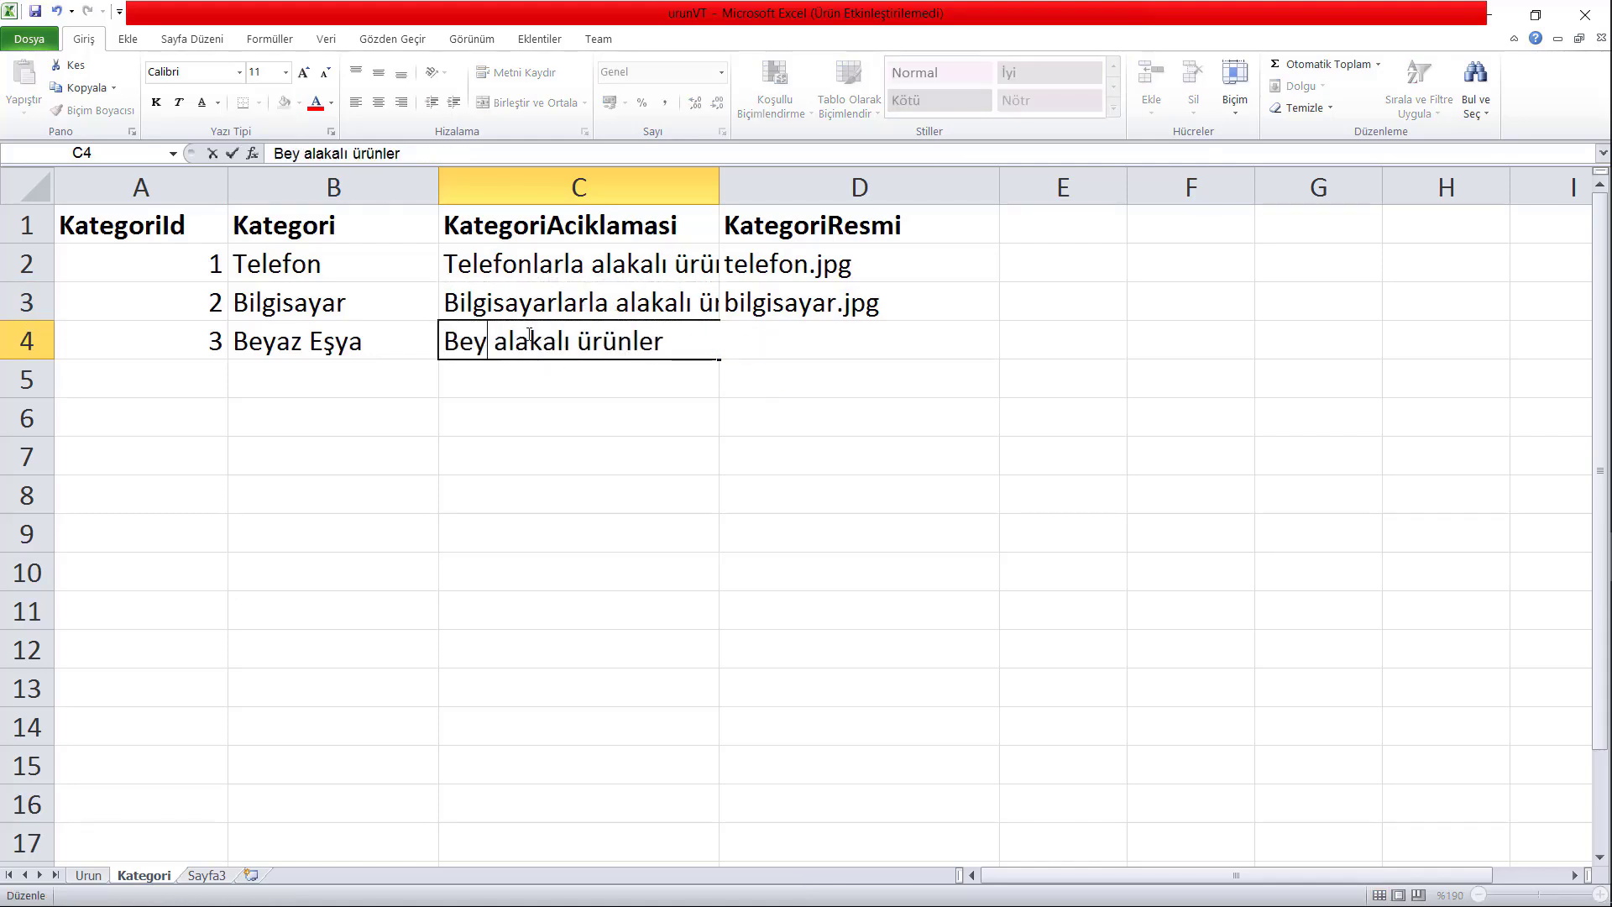
{"action": "type", "text": "ya ile"}
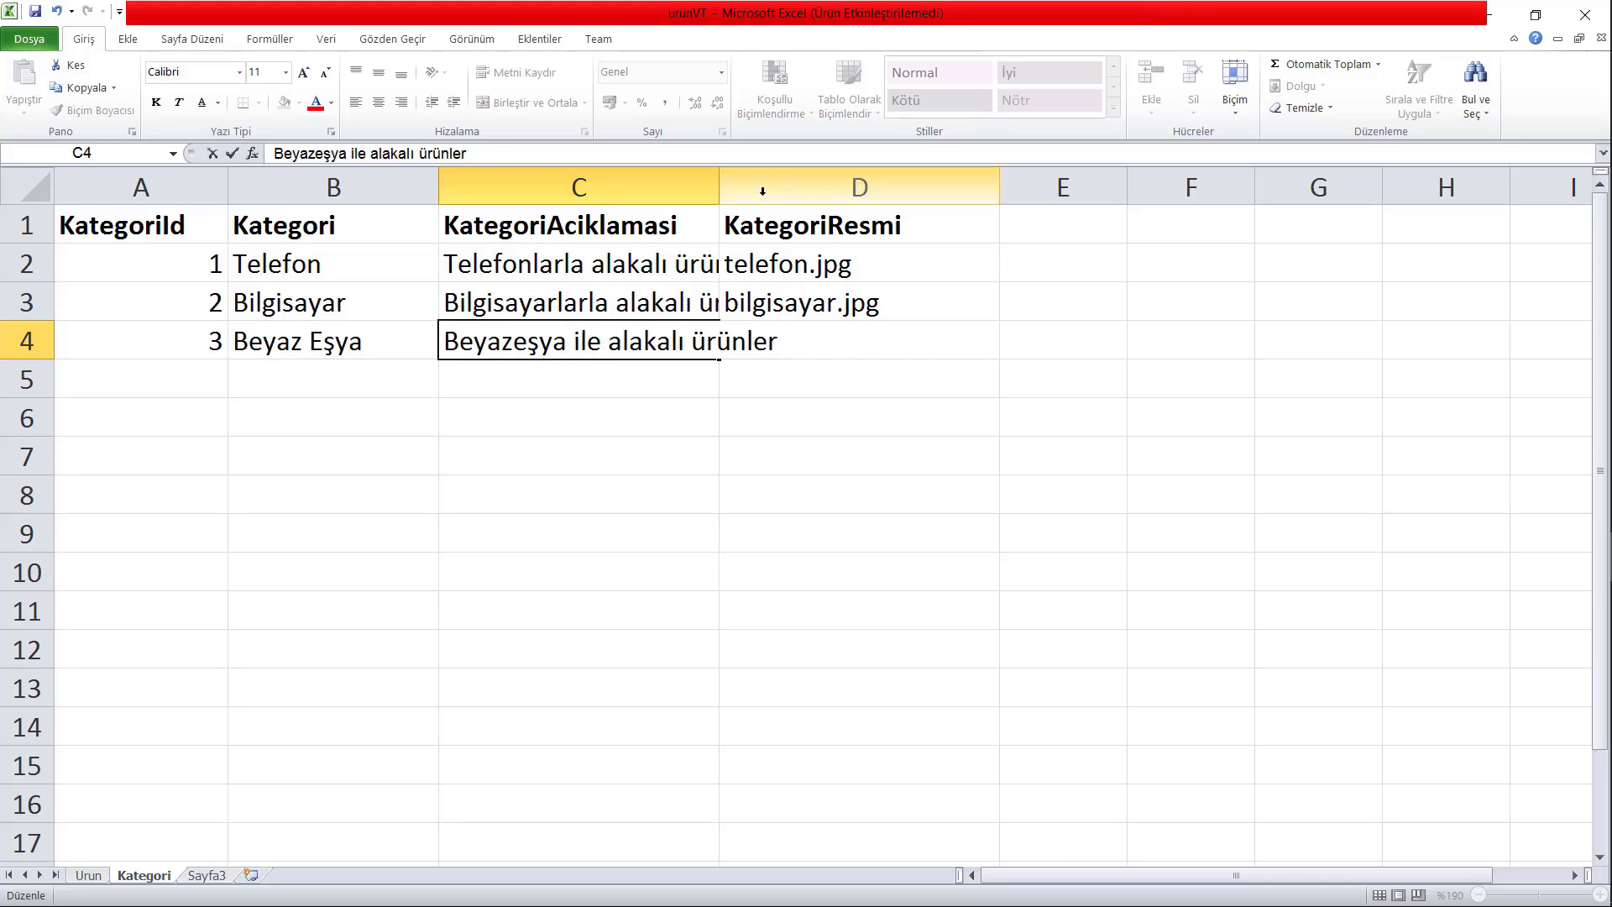
- Autofit column C and set Beyaz Eşya's image name to beyazesya.jpg
{"action": "left_click", "coordinate": [710, 187]}
{"action": "double_click", "coordinate": [724, 190]}
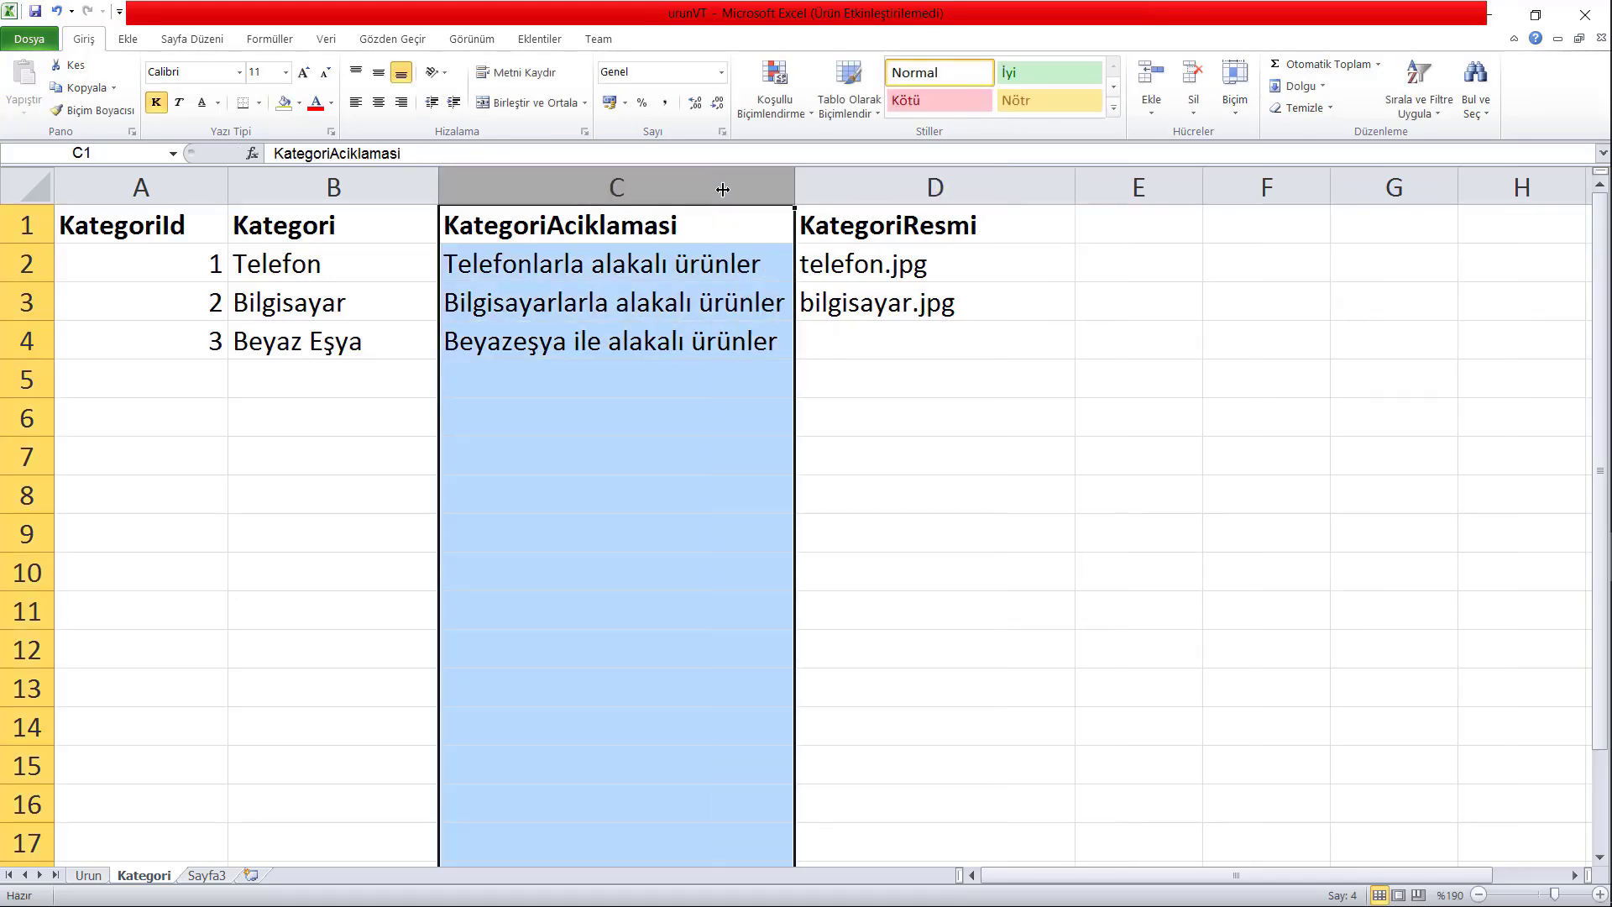
{"action": "left_click", "coordinate": [857, 333]}
{"action": "type", "text": "be"}
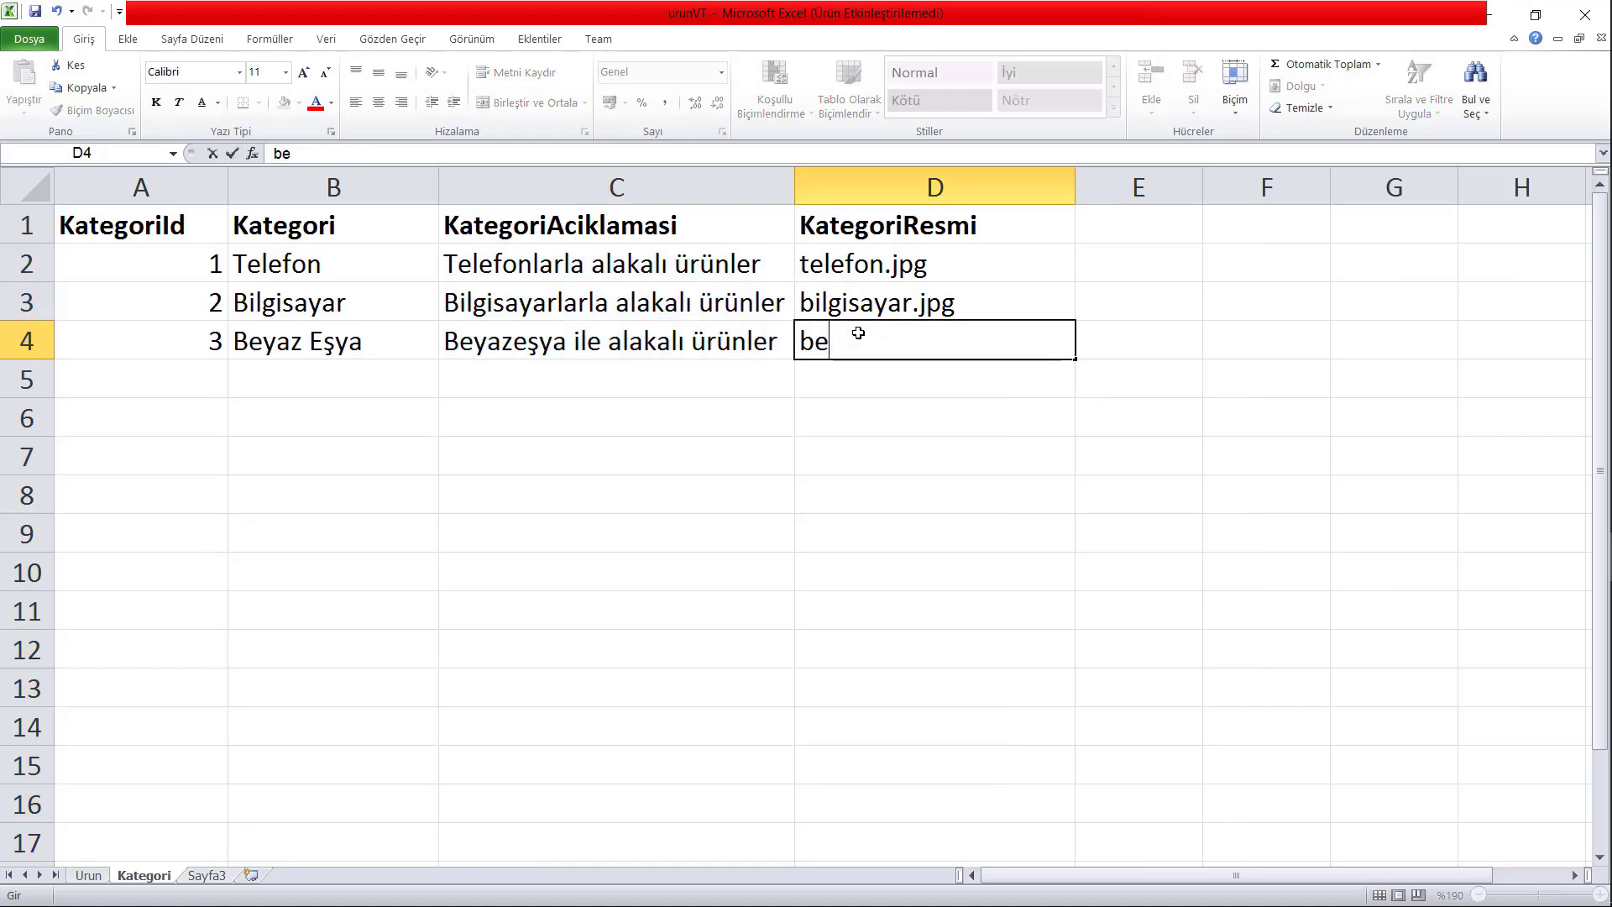
{"action": "type", "text": "yazesya.jpg"}
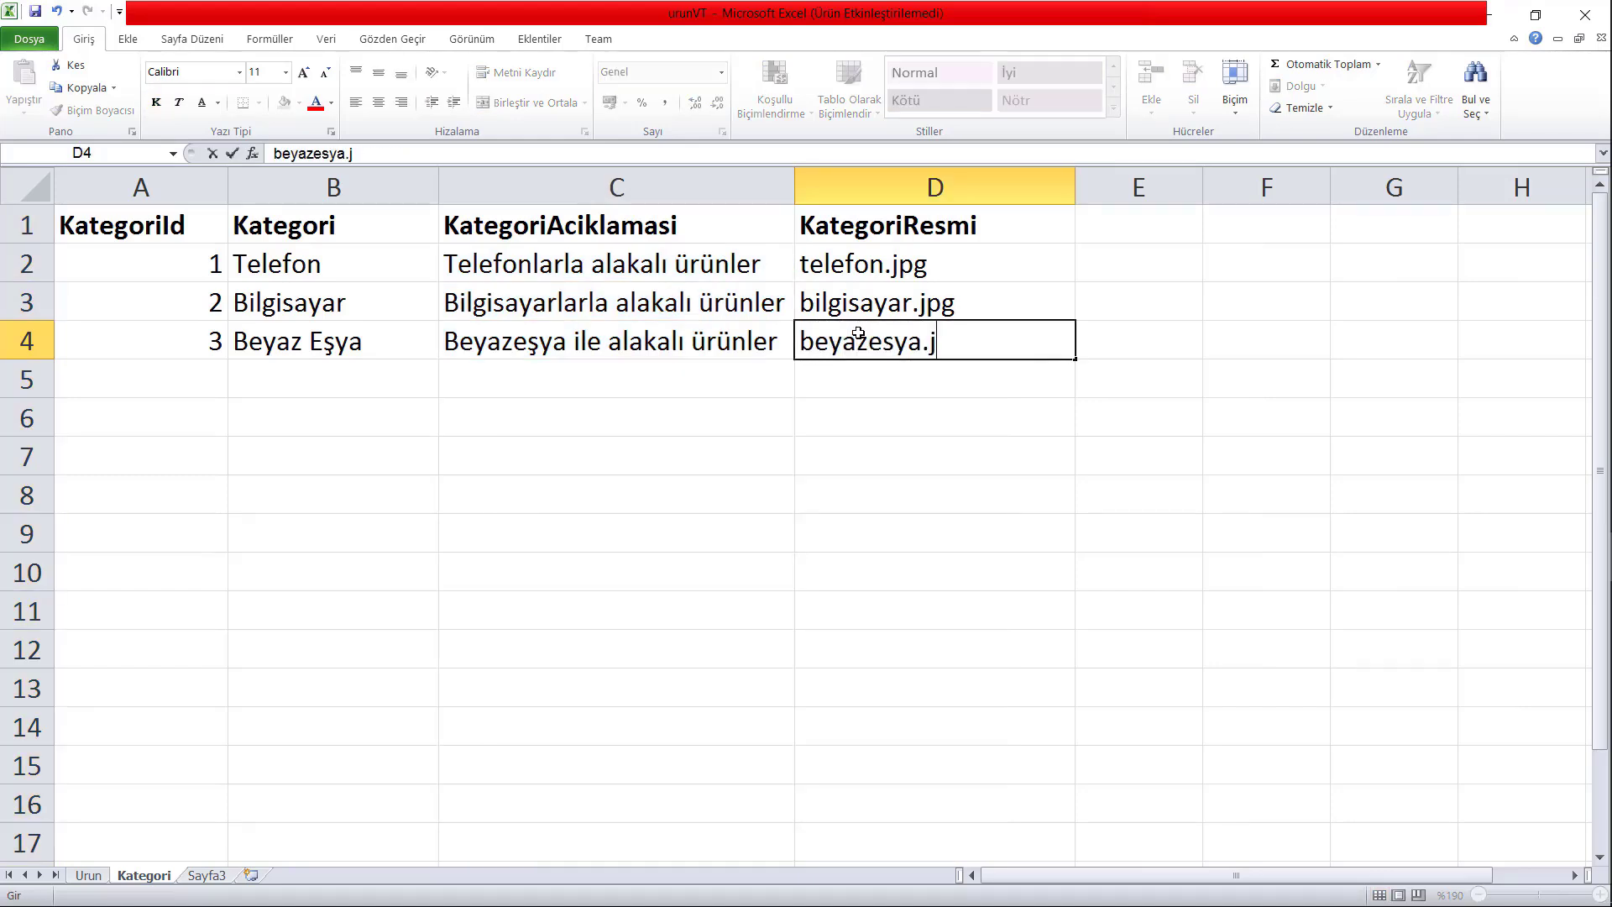
{"action": "key", "text": "Return"}
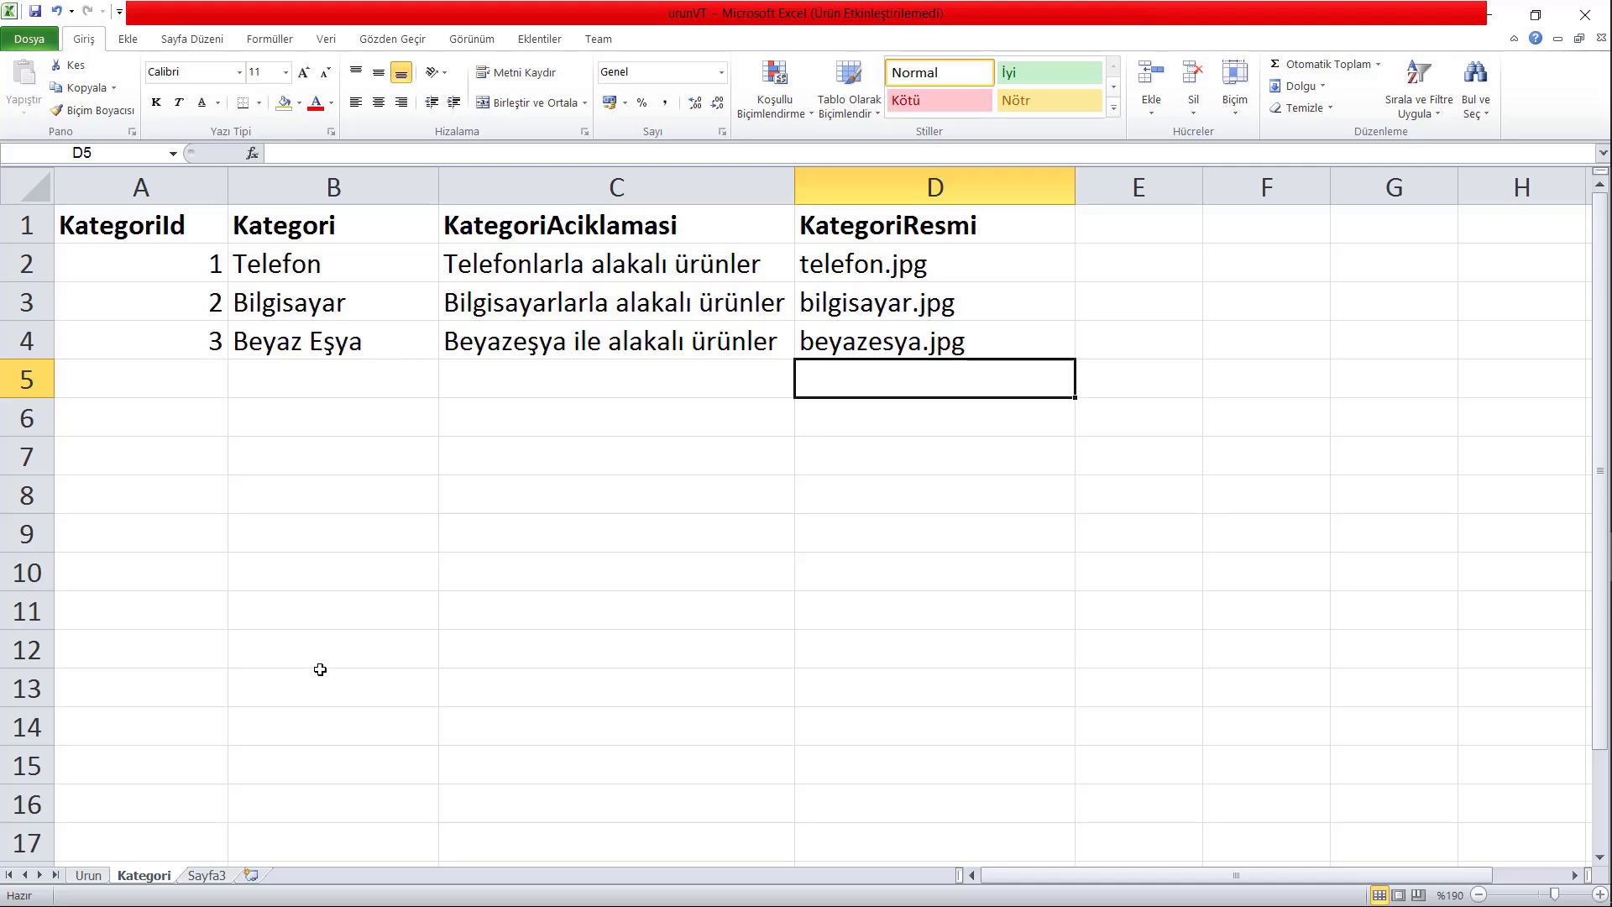
- Go to the Urun sheet, clear the selection, and bring up the n11.com browser window
{"action": "left_click", "coordinate": [91, 875]}
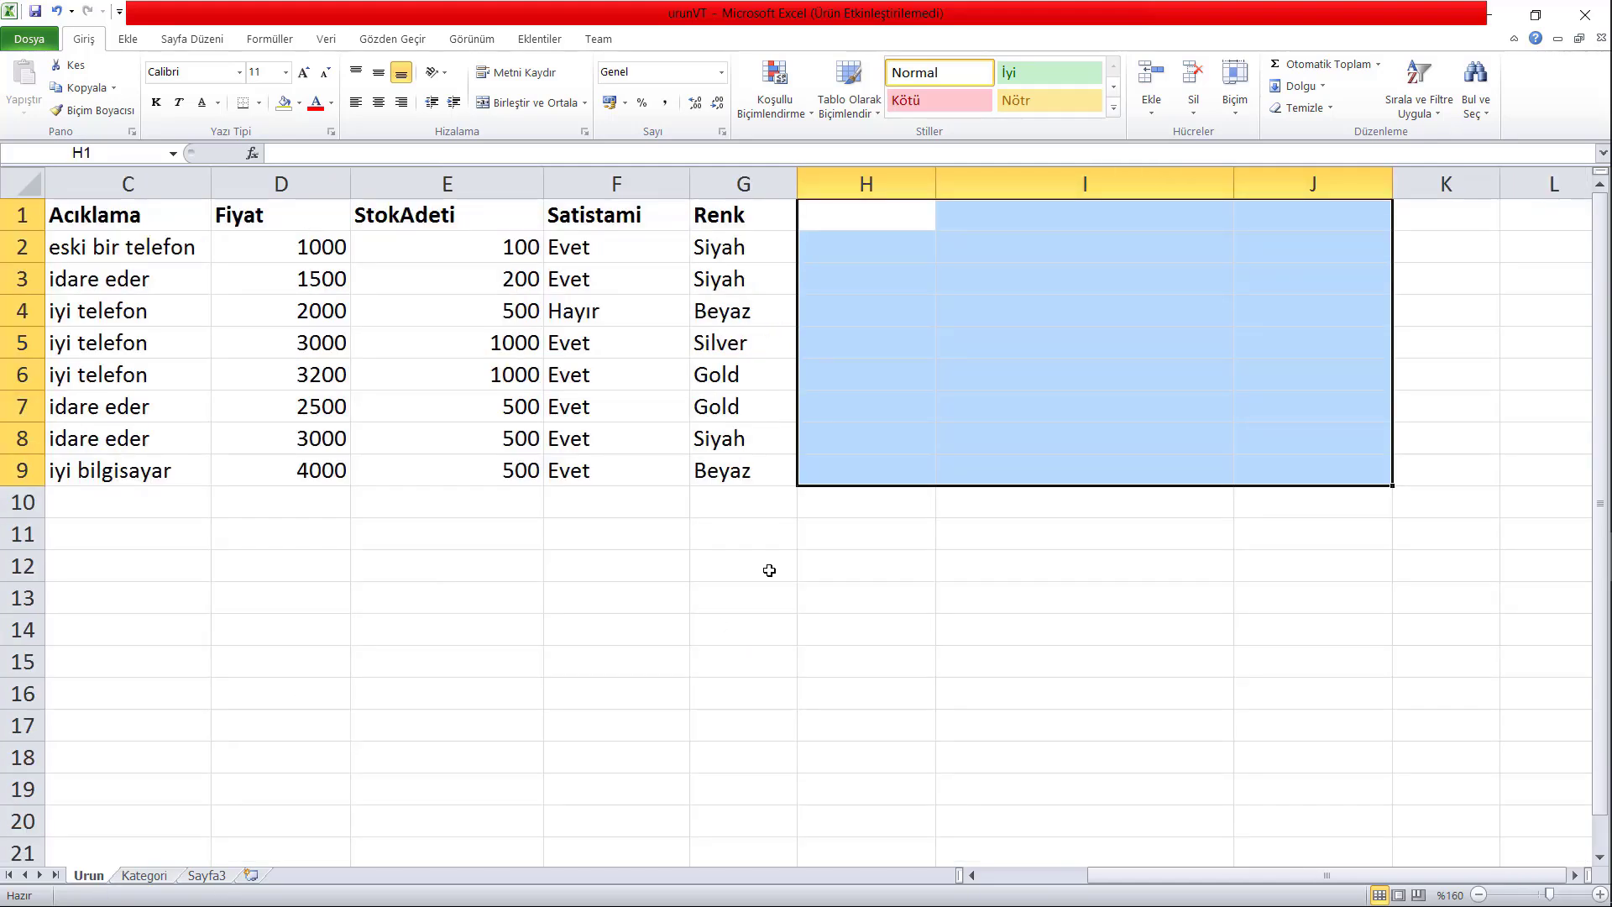
{"action": "left_click", "coordinate": [866, 304]}
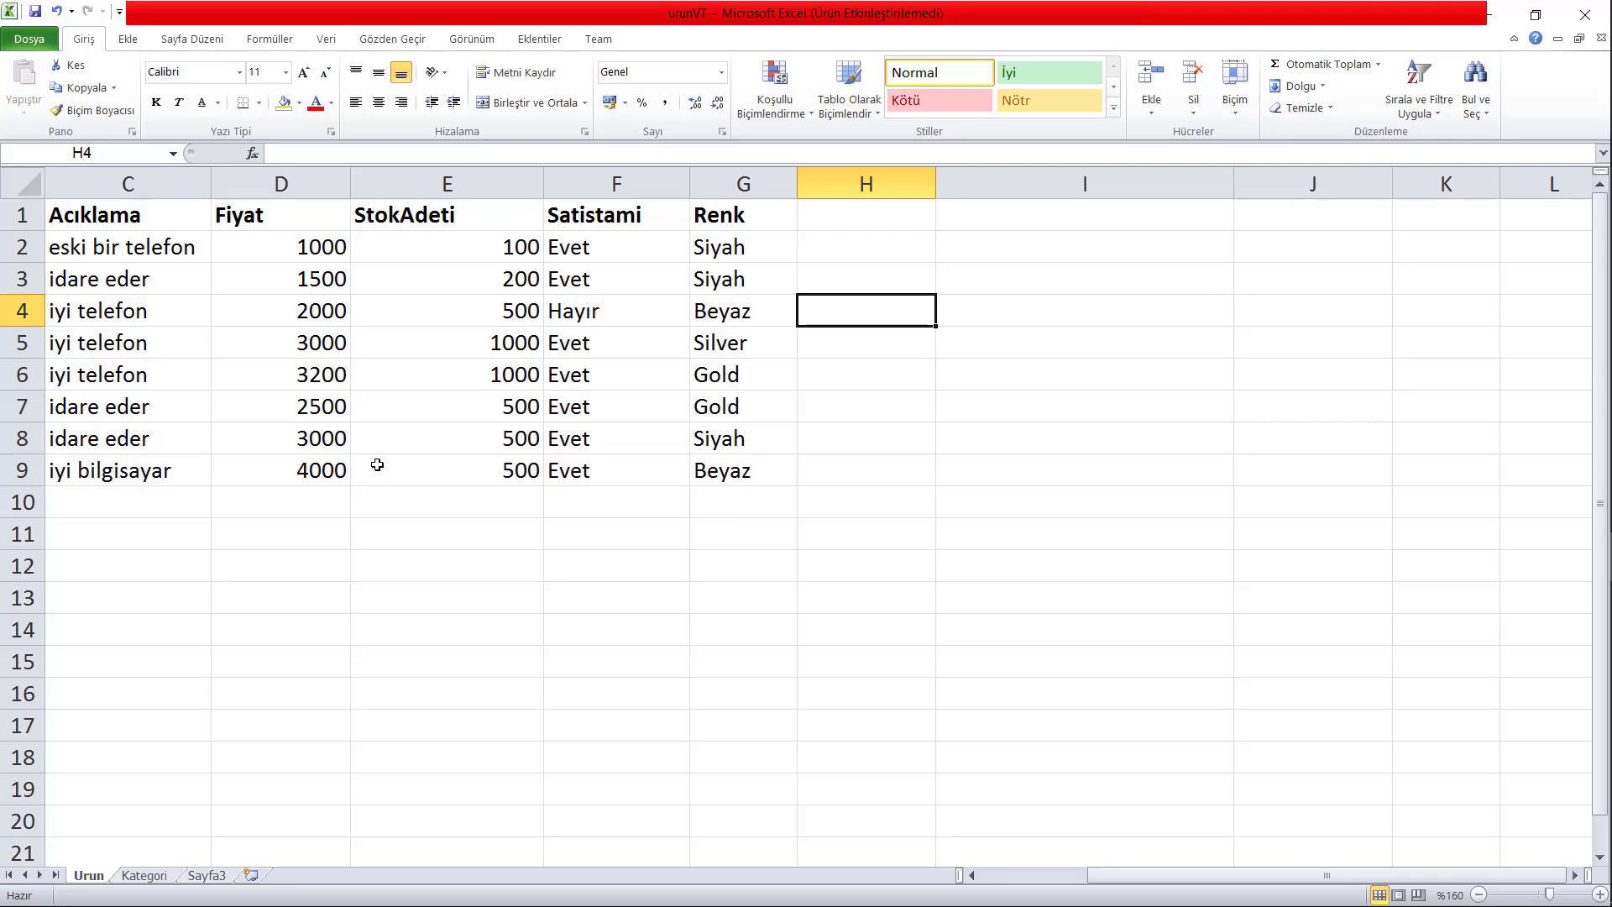
{"action": "key", "text": "alt+Tab"}
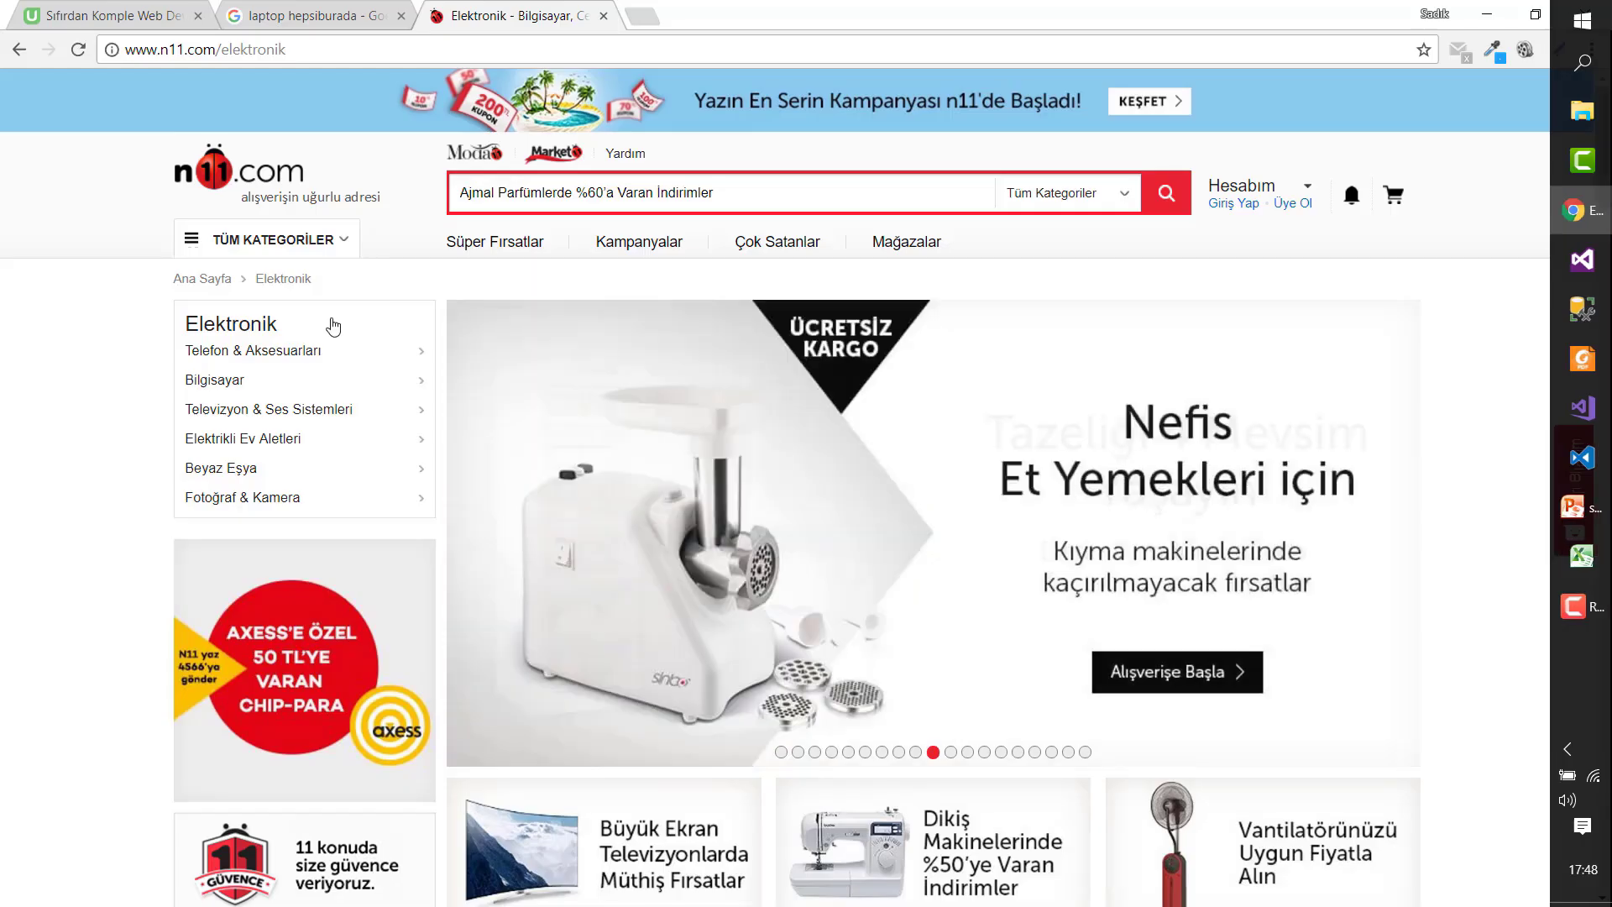
- View n11.com's Bilgisayar category listing, then minimize the browser to return to Excel
{"action": "left_click", "coordinate": [235, 383]}
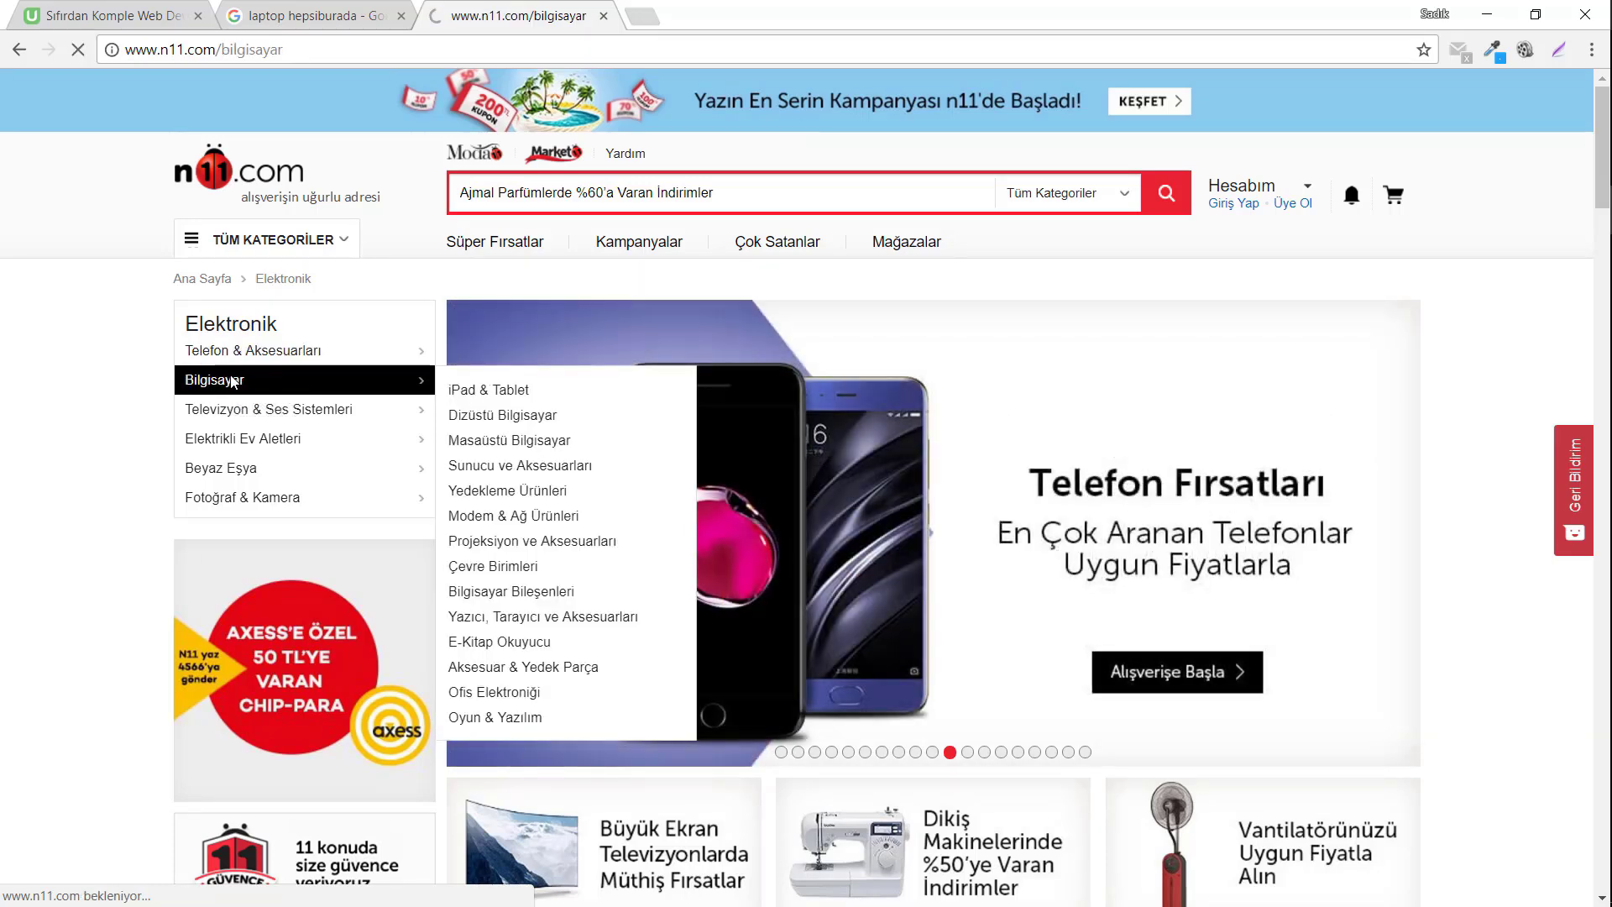
{"action": "double_click", "coordinate": [250, 50]}
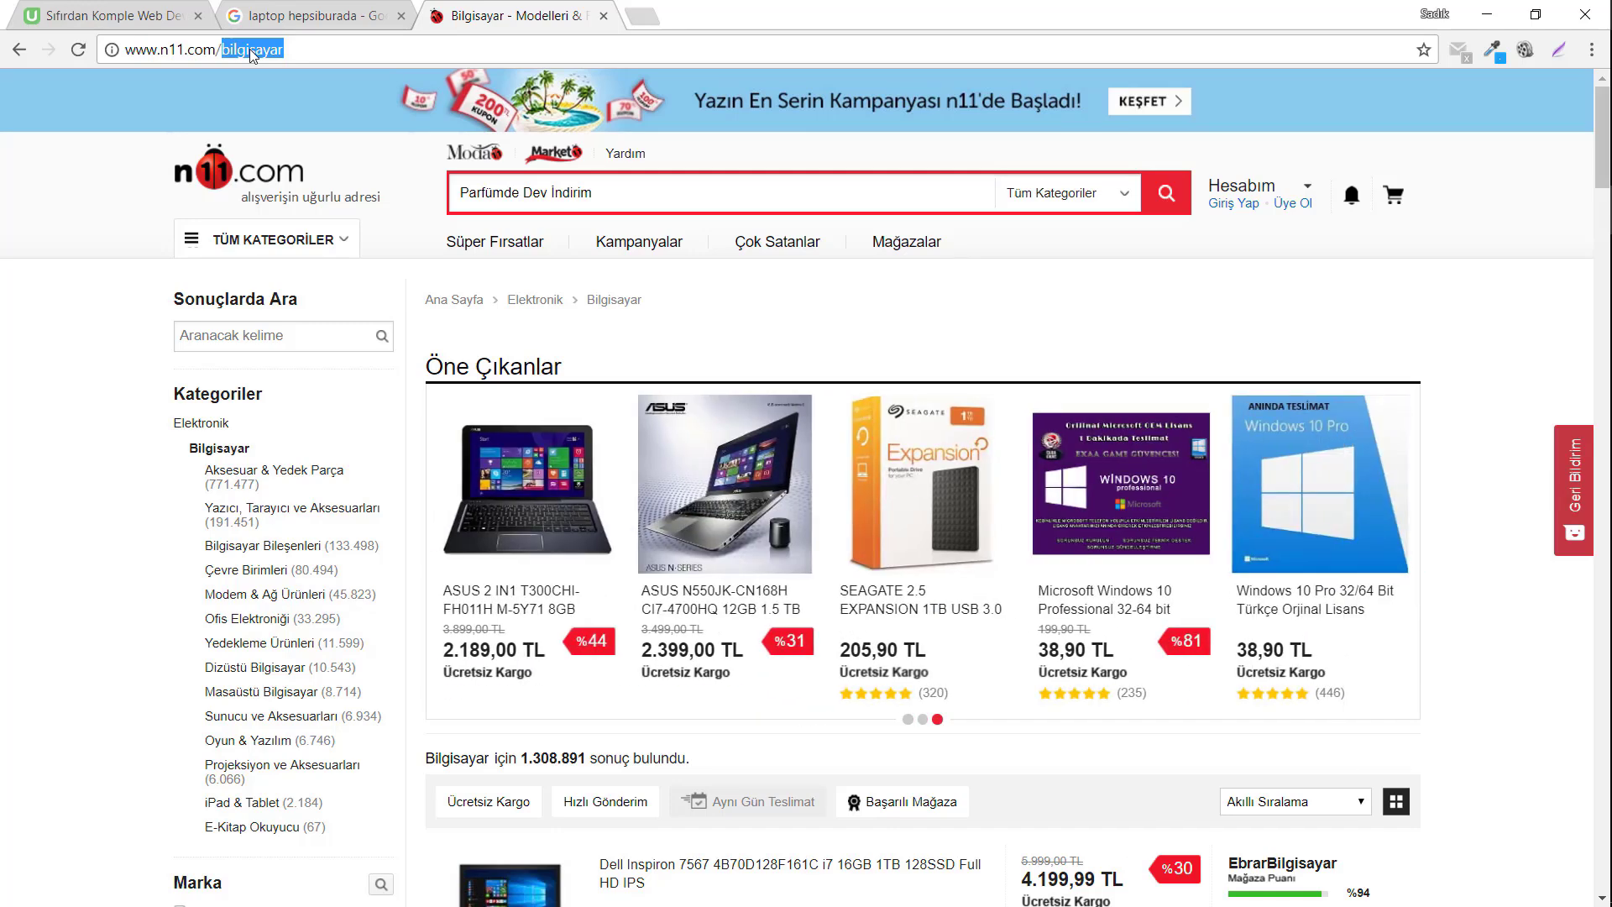
{"action": "left_click", "coordinate": [1486, 14]}
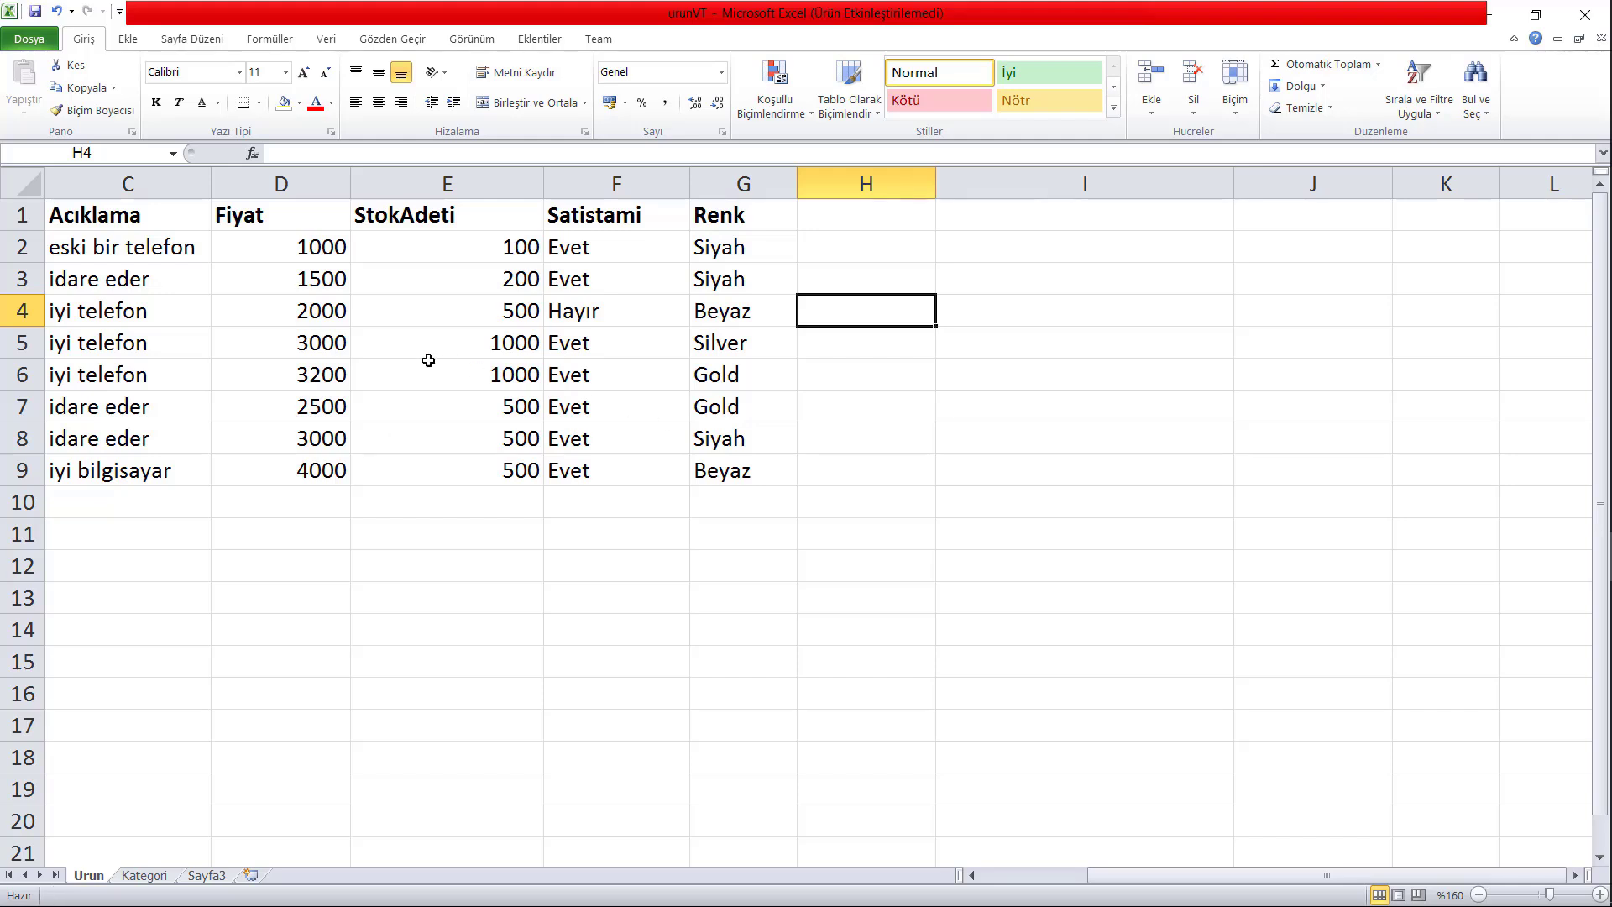
{"action": "left_click_drag", "start_coordinate": [302, 247], "coordinate": [304, 470]}
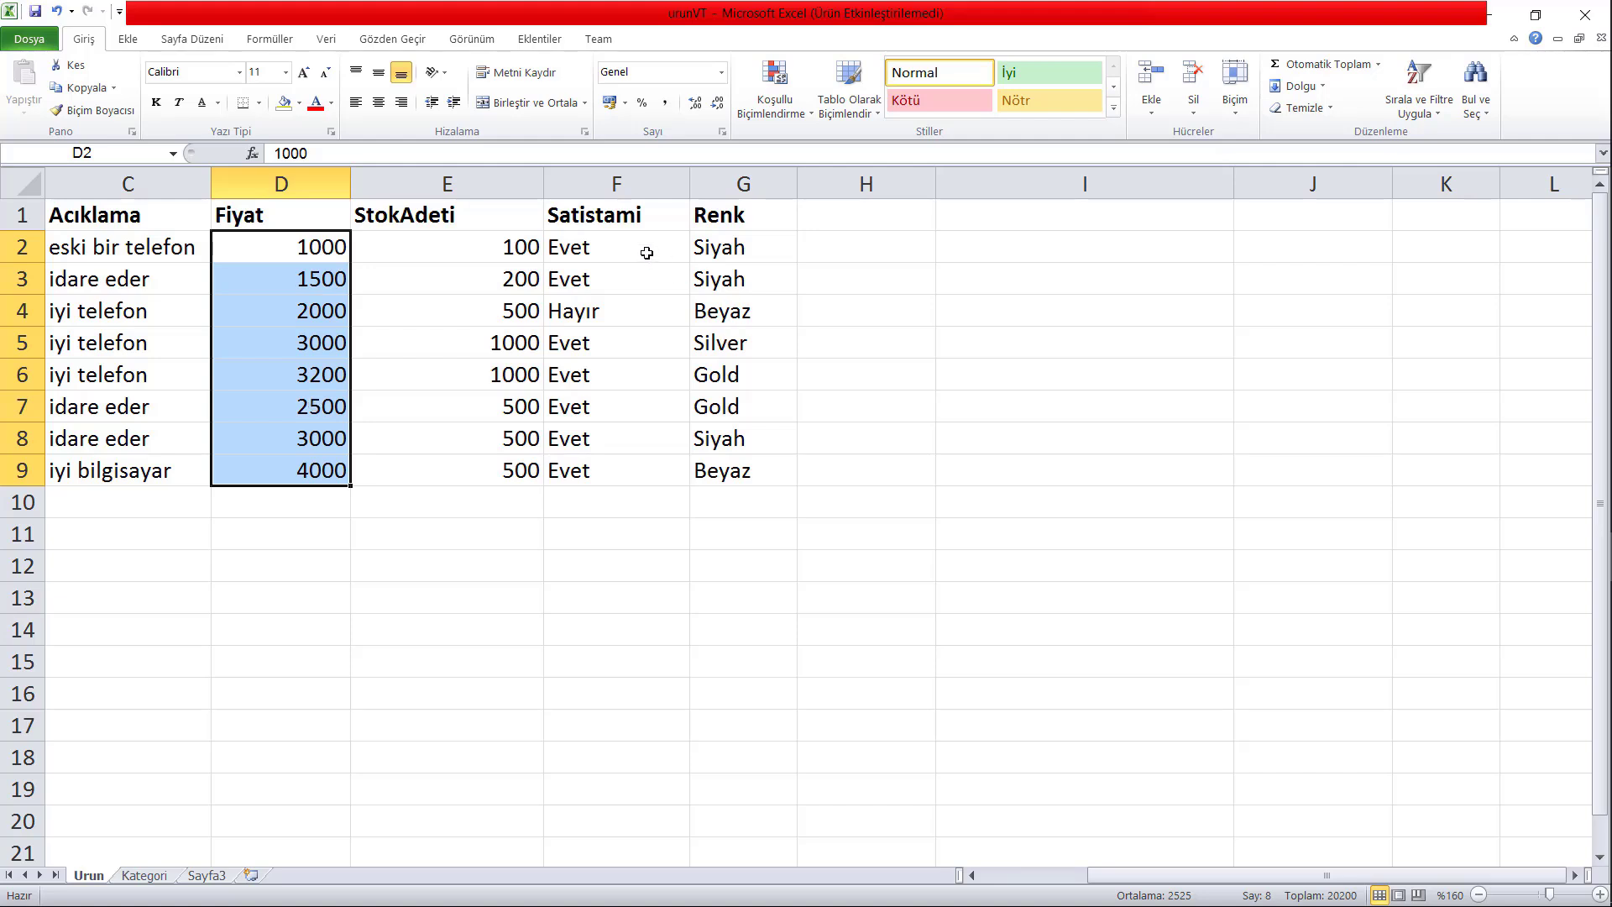
{"action": "left_click", "coordinate": [650, 282]}
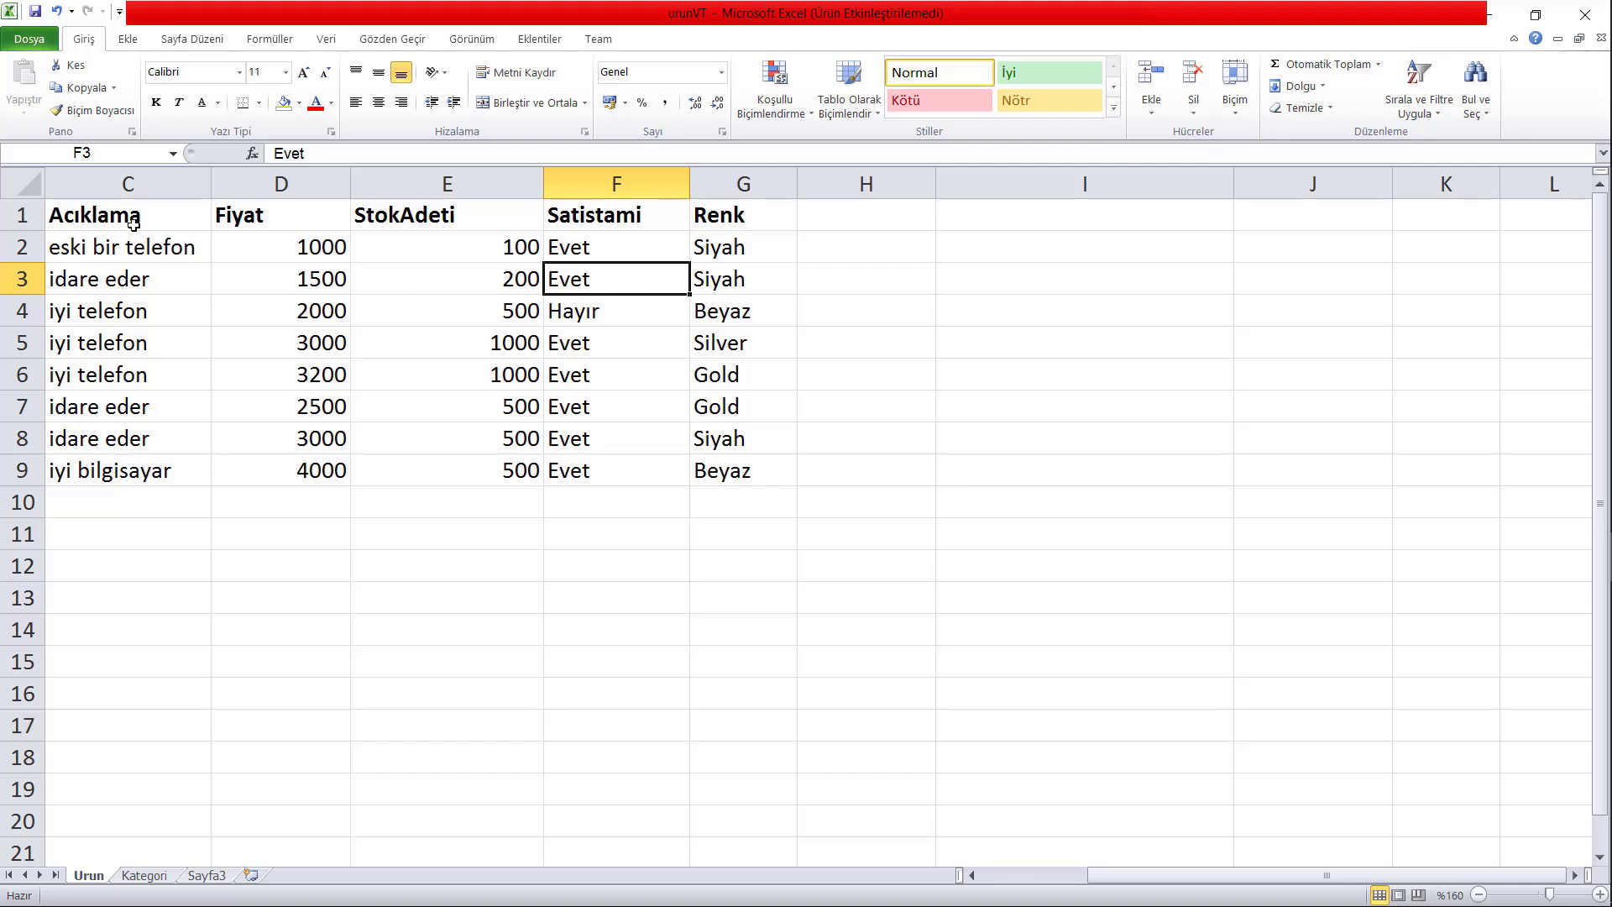
{"action": "left_click_drag", "start_coordinate": [130, 220], "coordinate": [720, 463]}
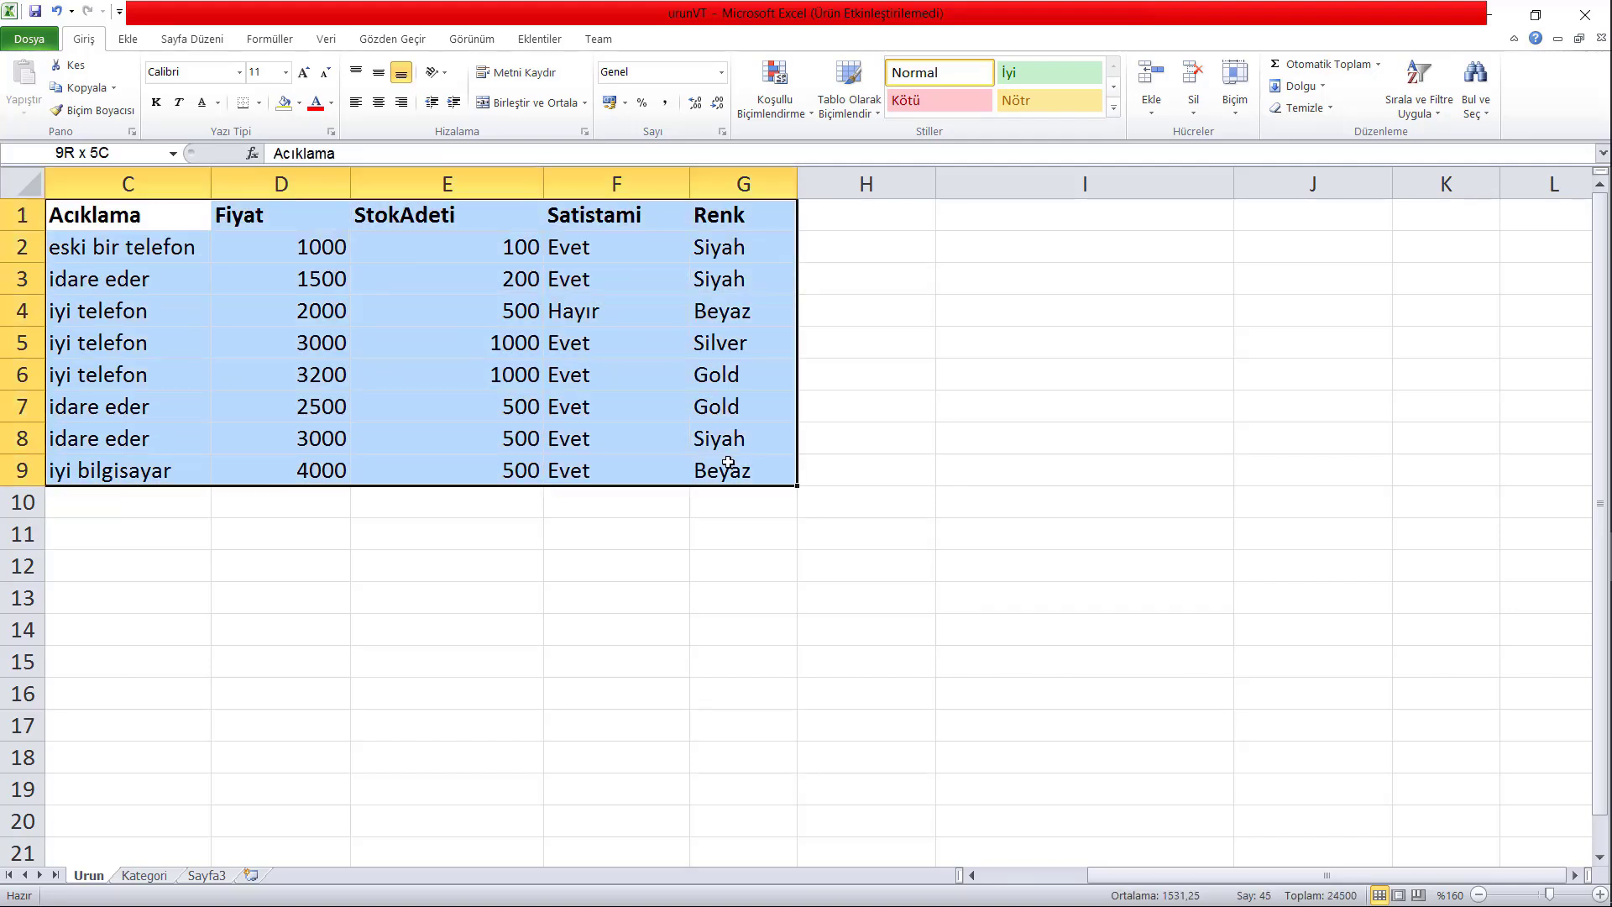
{"action": "left_click", "coordinate": [144, 875]}
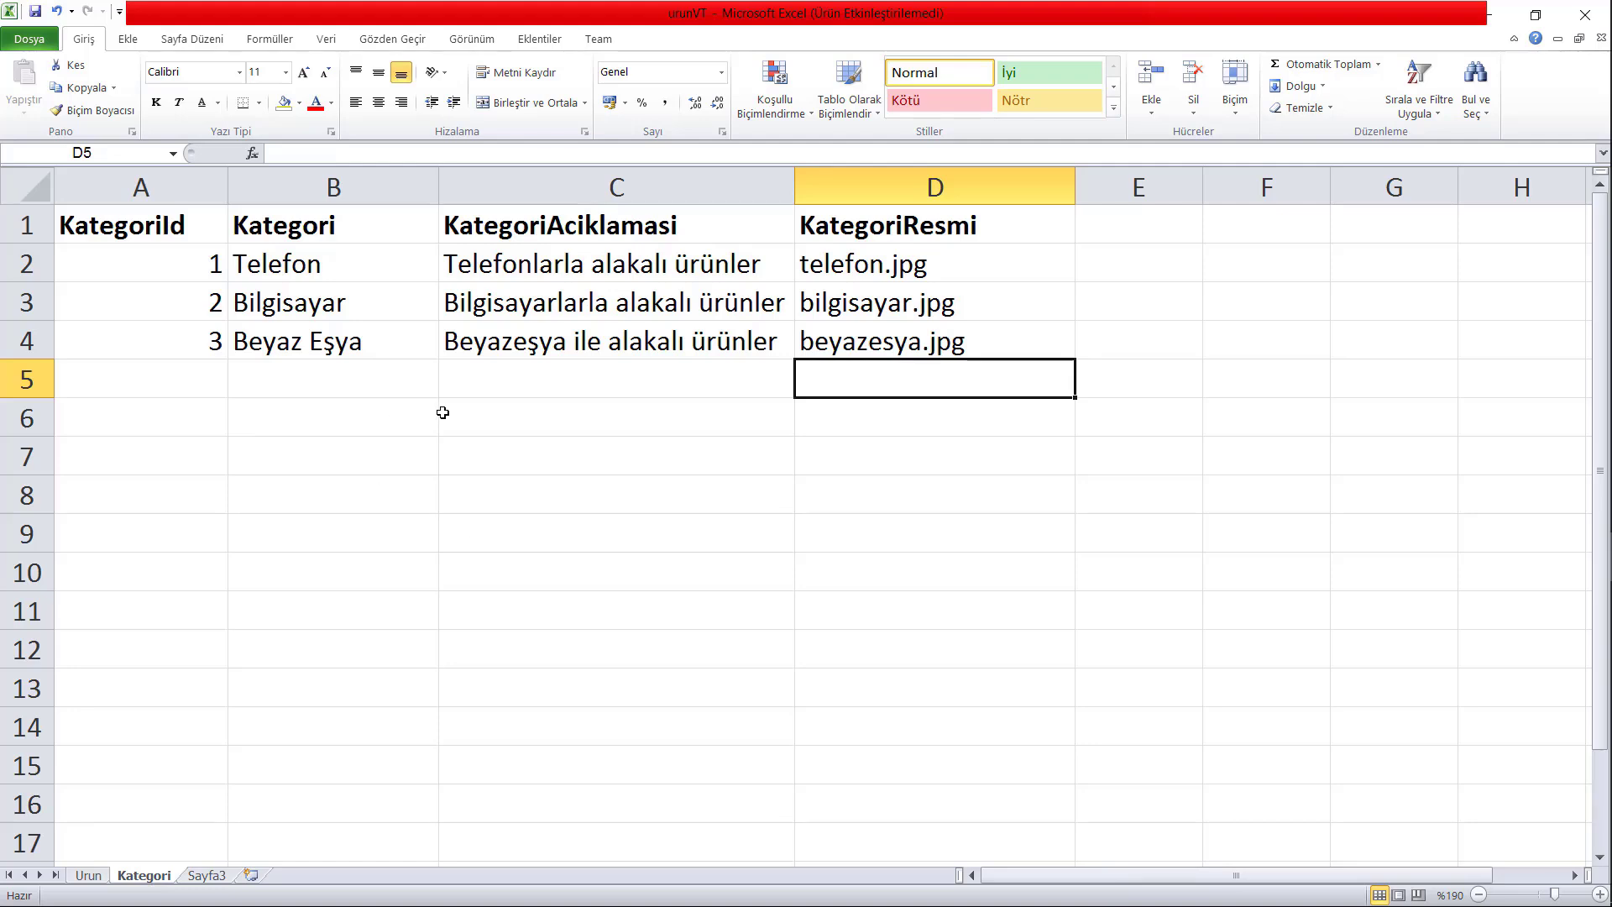
{"action": "left_click", "coordinate": [90, 876]}
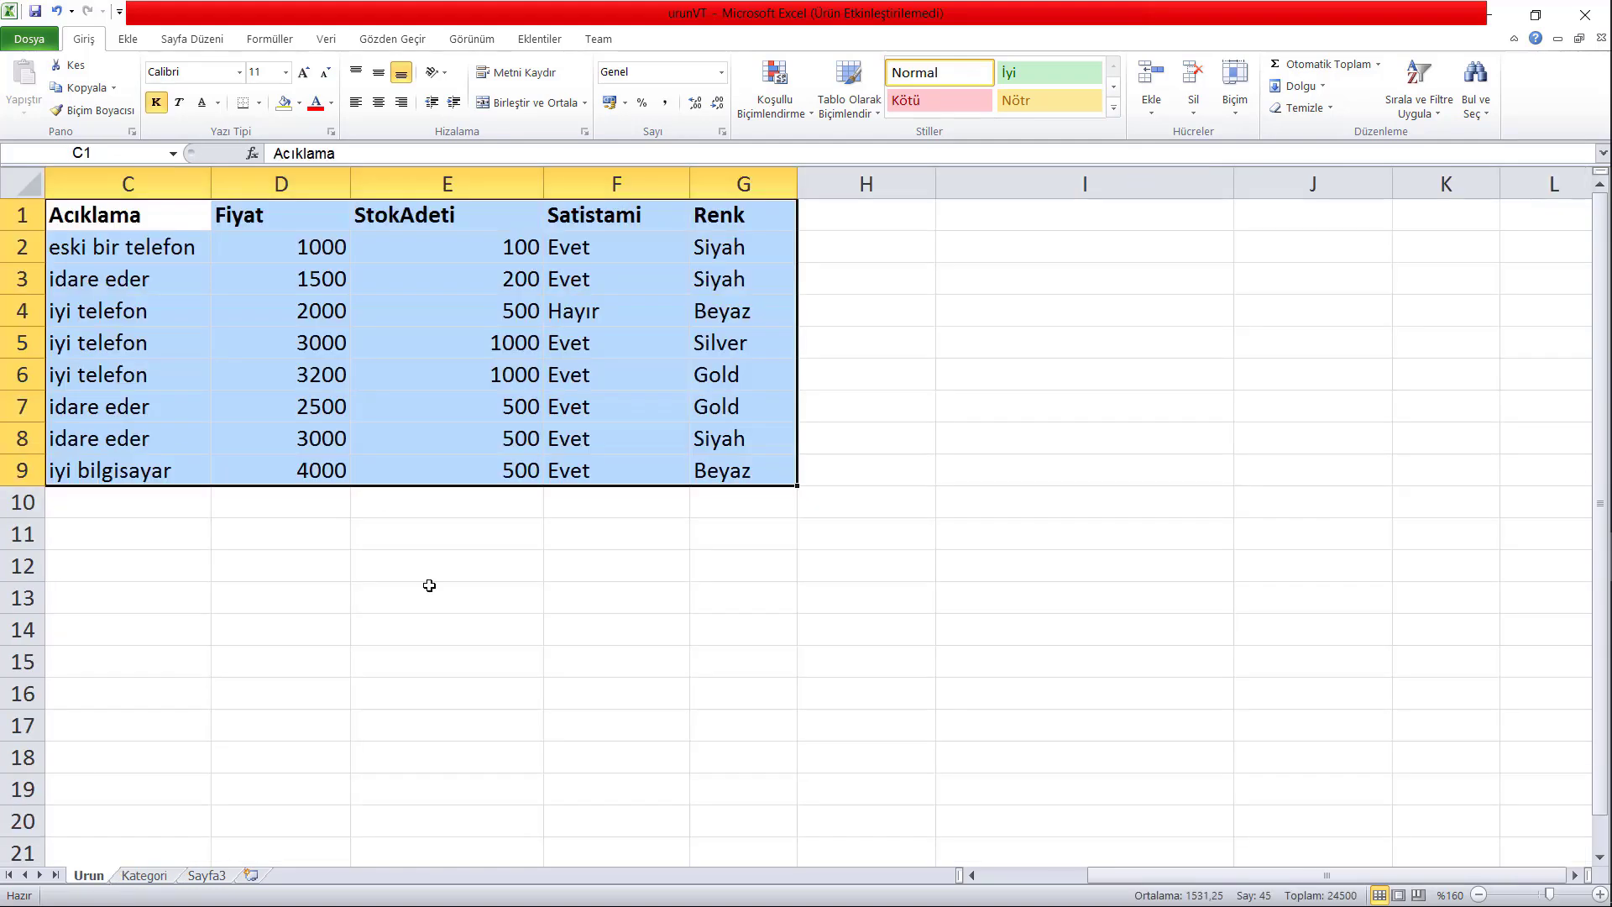
{"action": "left_click", "coordinate": [330, 607]}
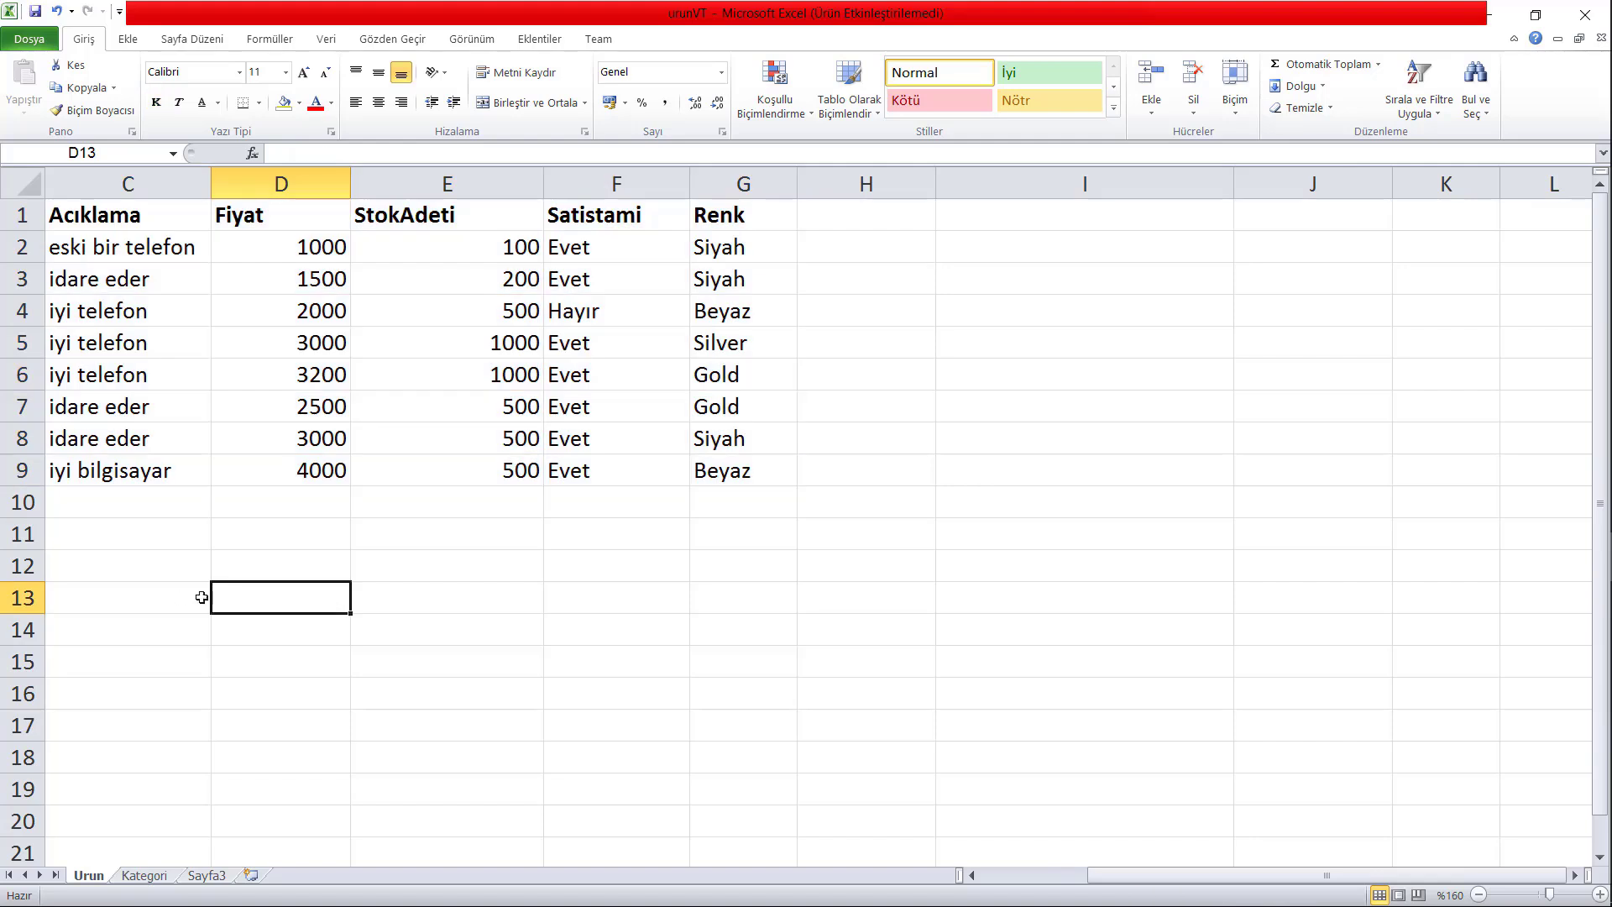
- Enter 'Her bilgi grubunu ayrı tabloda saklamamız gerekiyor.' in C12 and scroll back to column A
{"action": "double_click", "coordinate": [165, 562]}
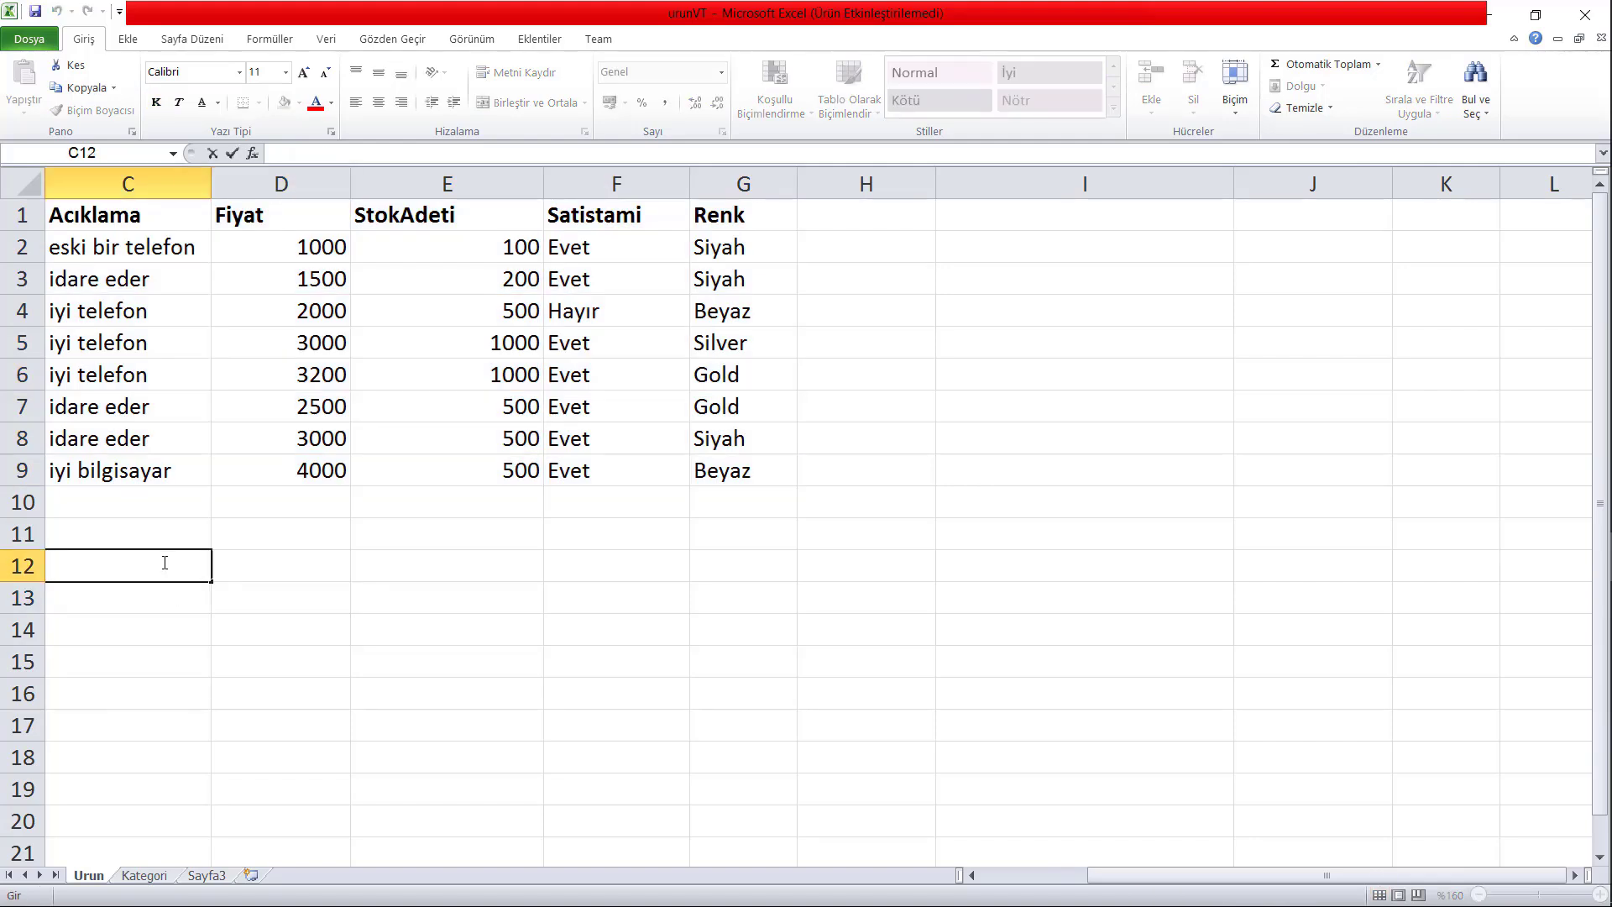
{"action": "type", "text": "Her bilgi"}
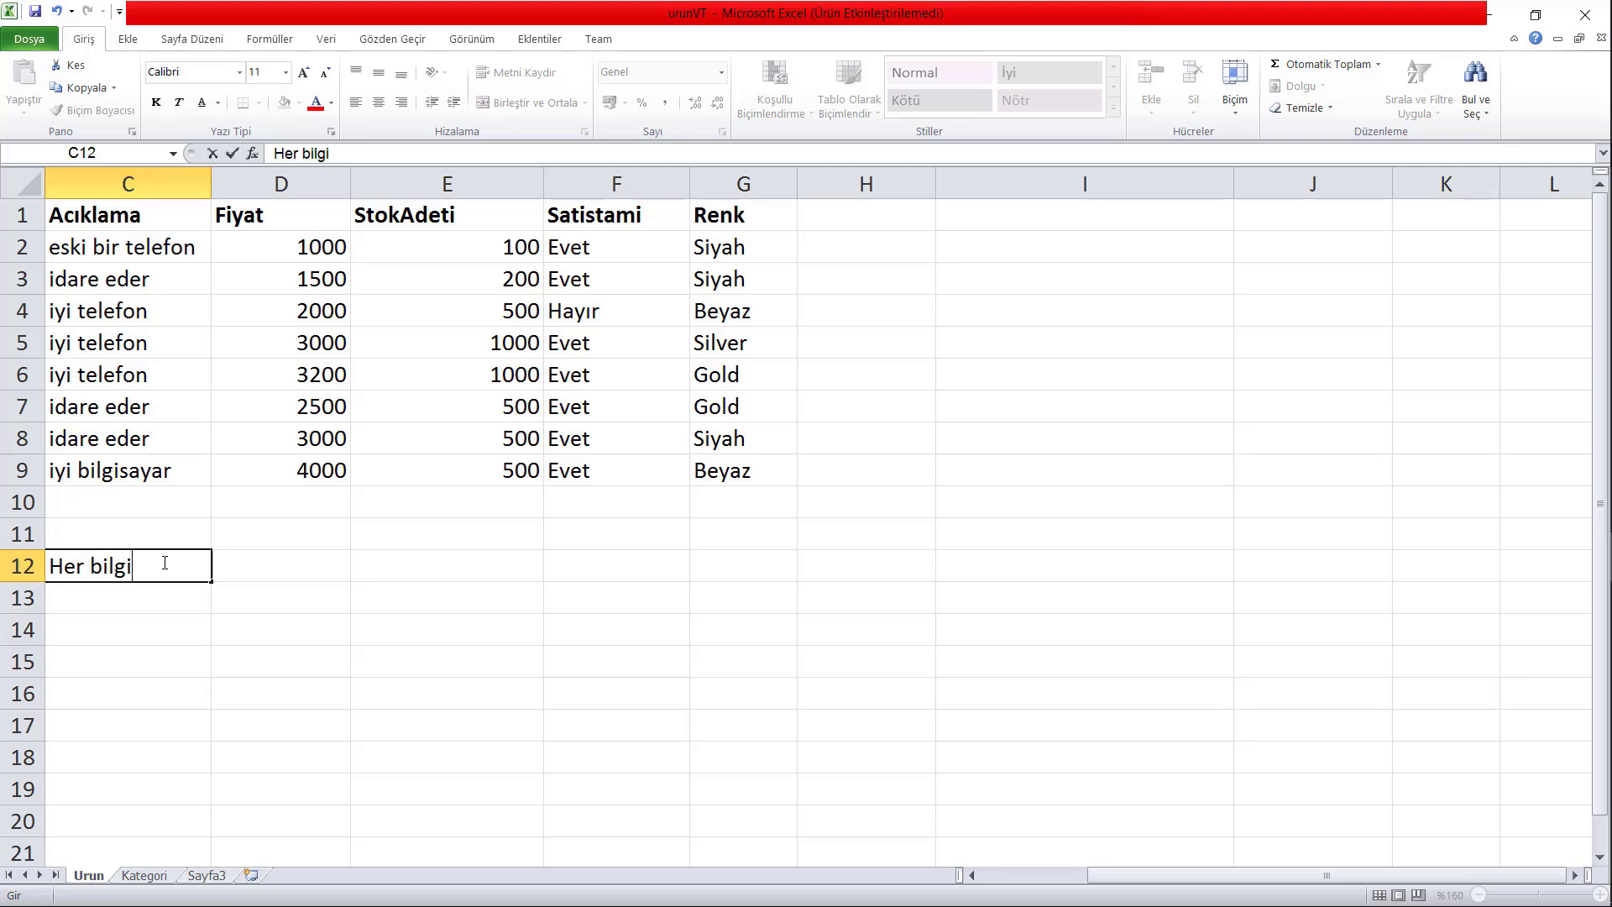
{"action": "type", "text": " grubunu ay"}
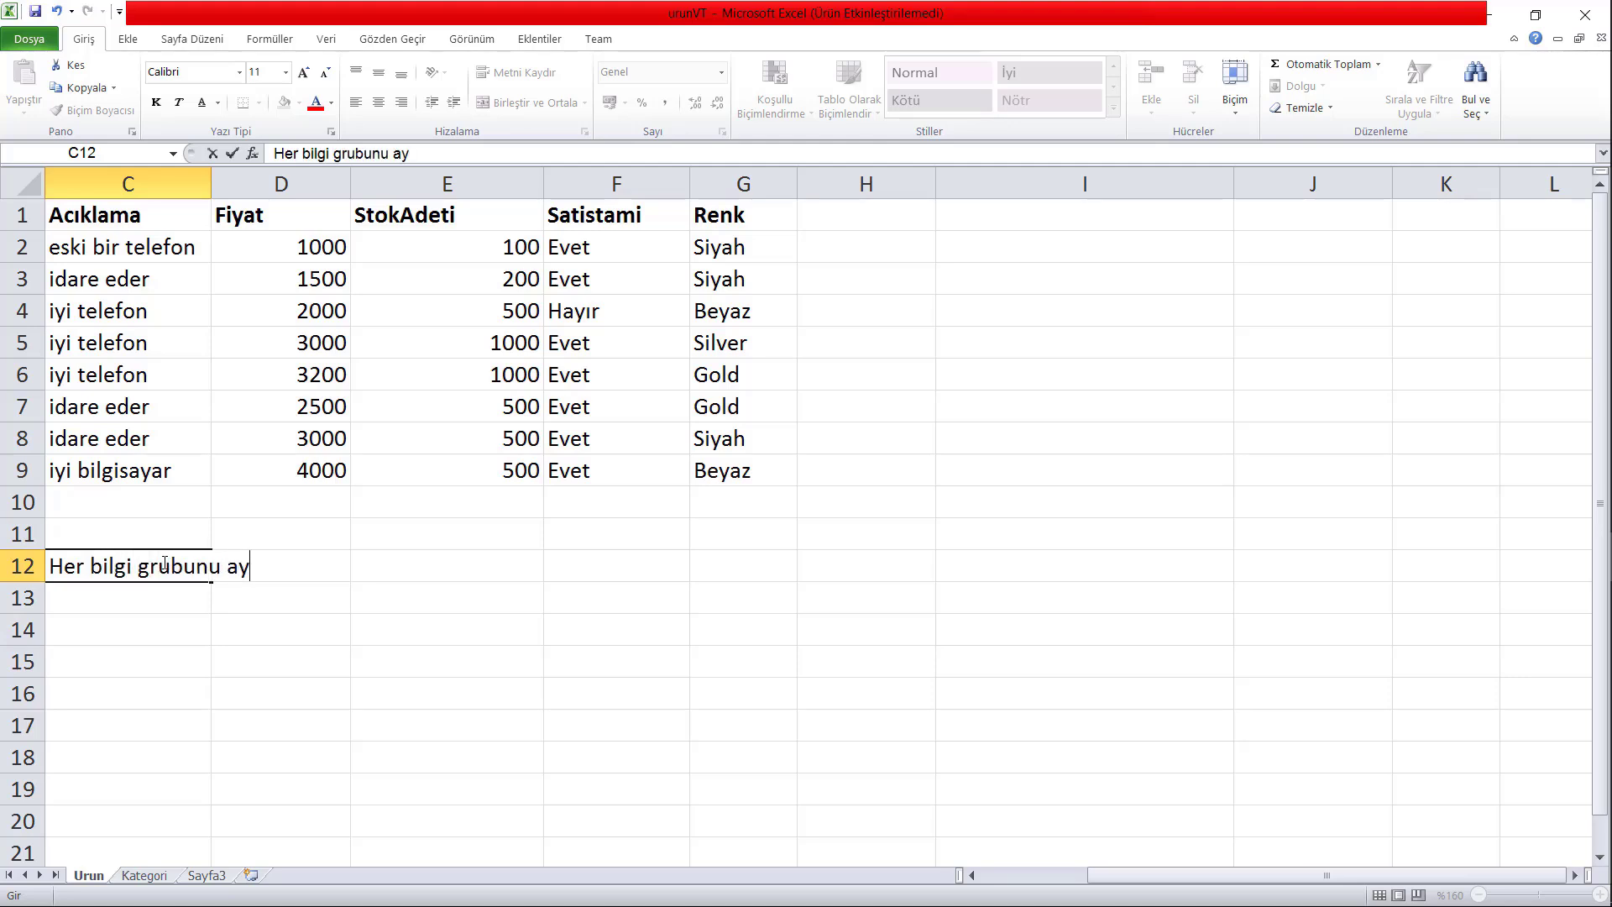
{"action": "type", "text": "rı tabloda saklamamız"}
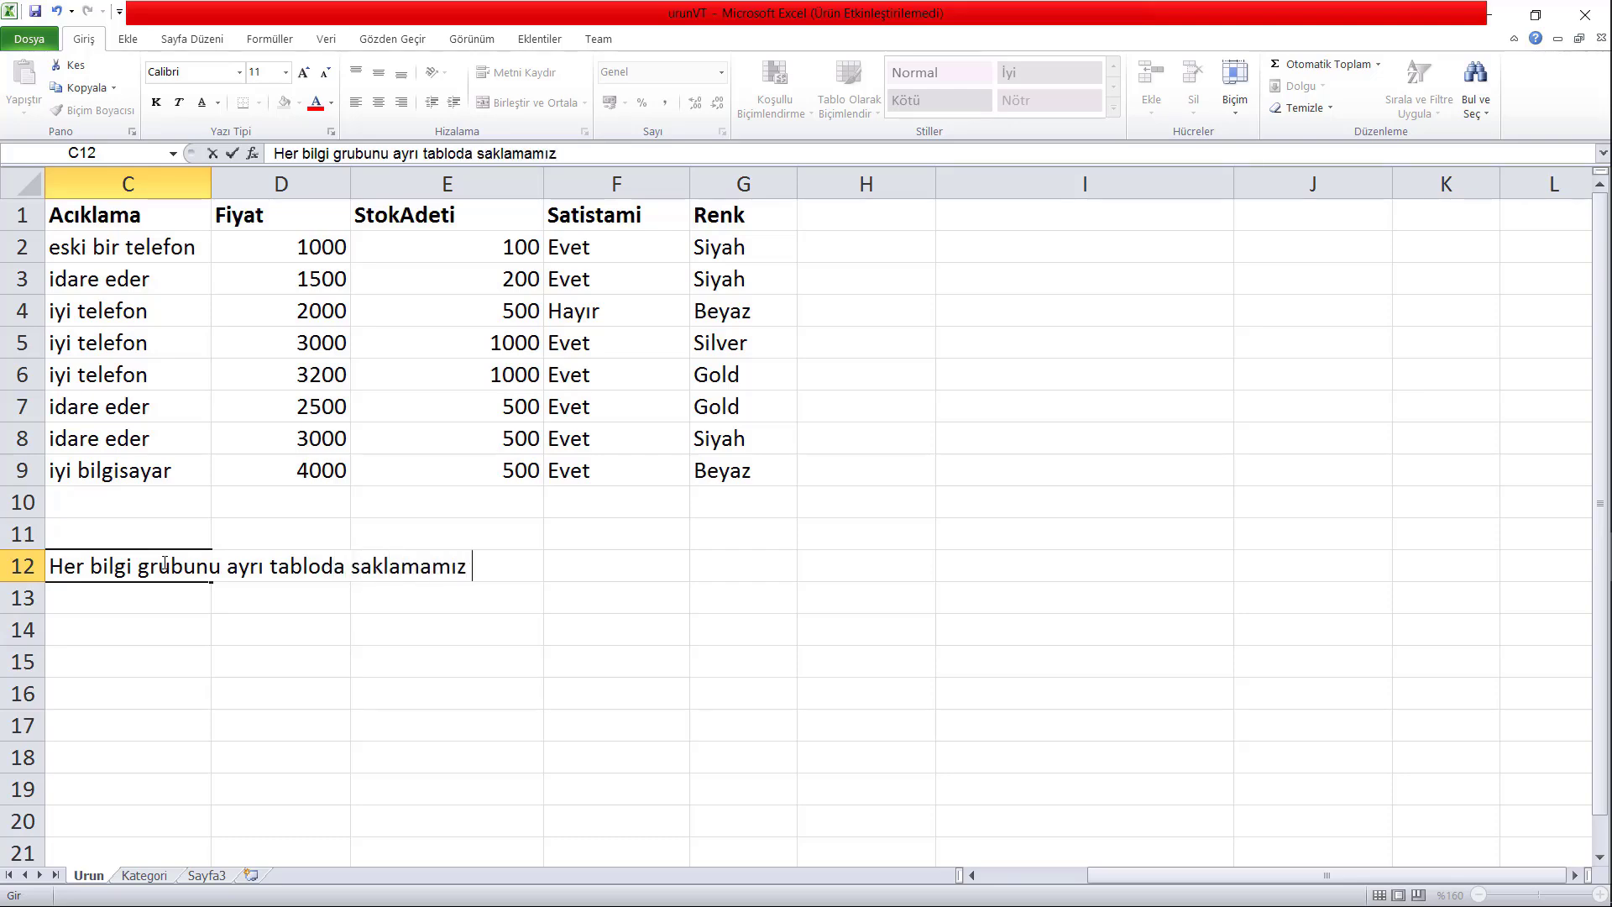
{"action": "type", "text": " gerekiyor."}
{"action": "left_click", "coordinate": [132, 718]}
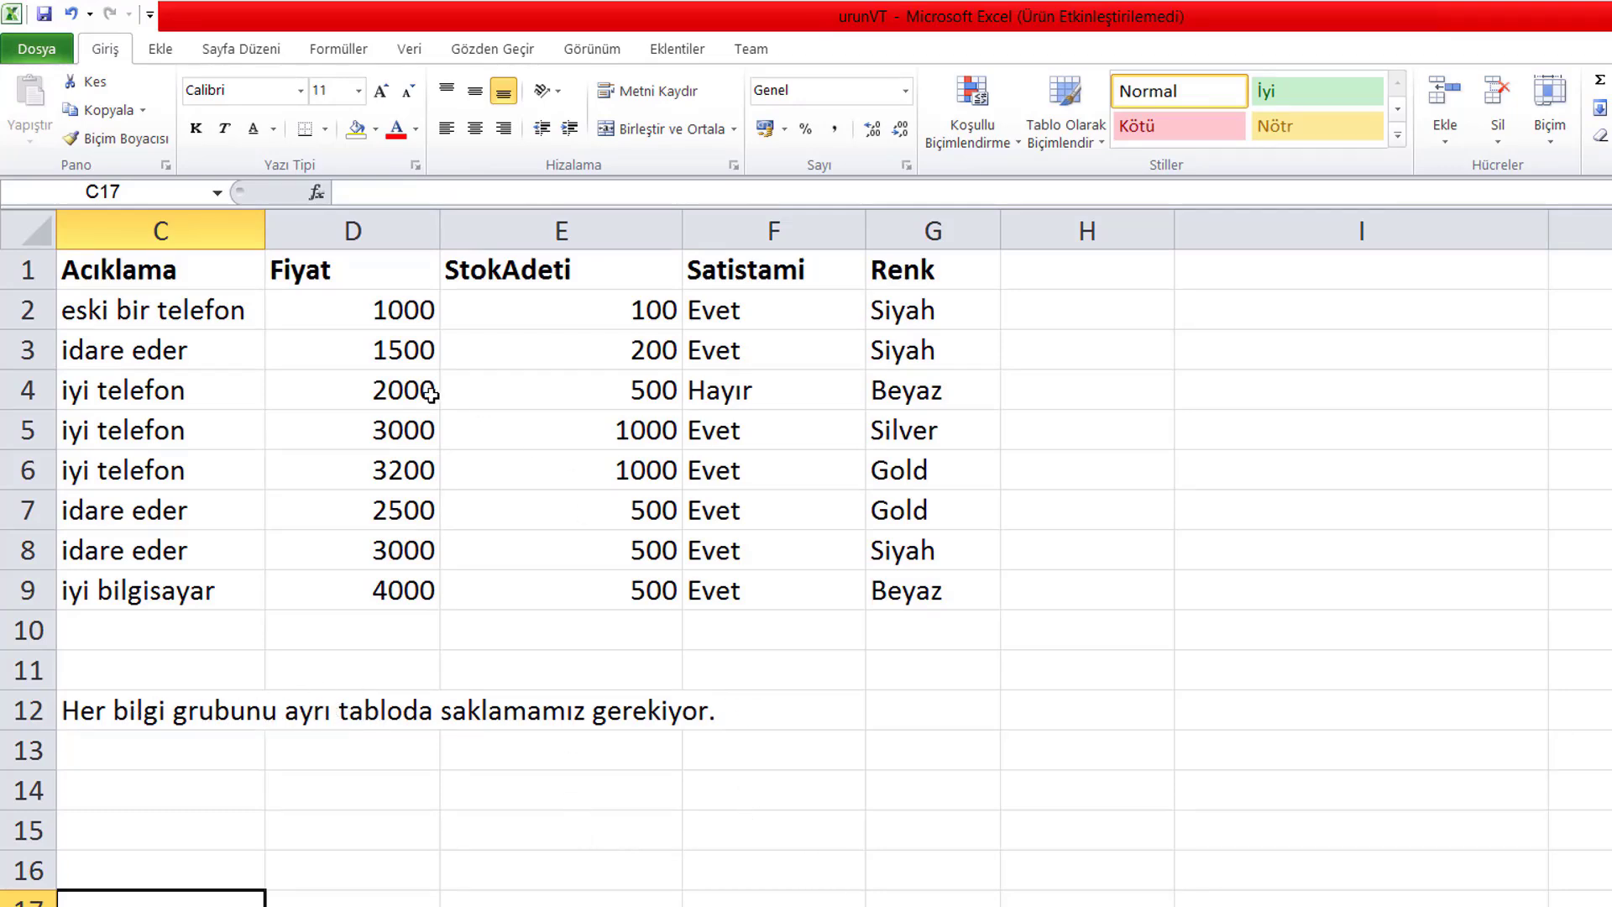
{"action": "key", "text": "ctrl+Page_Down"}
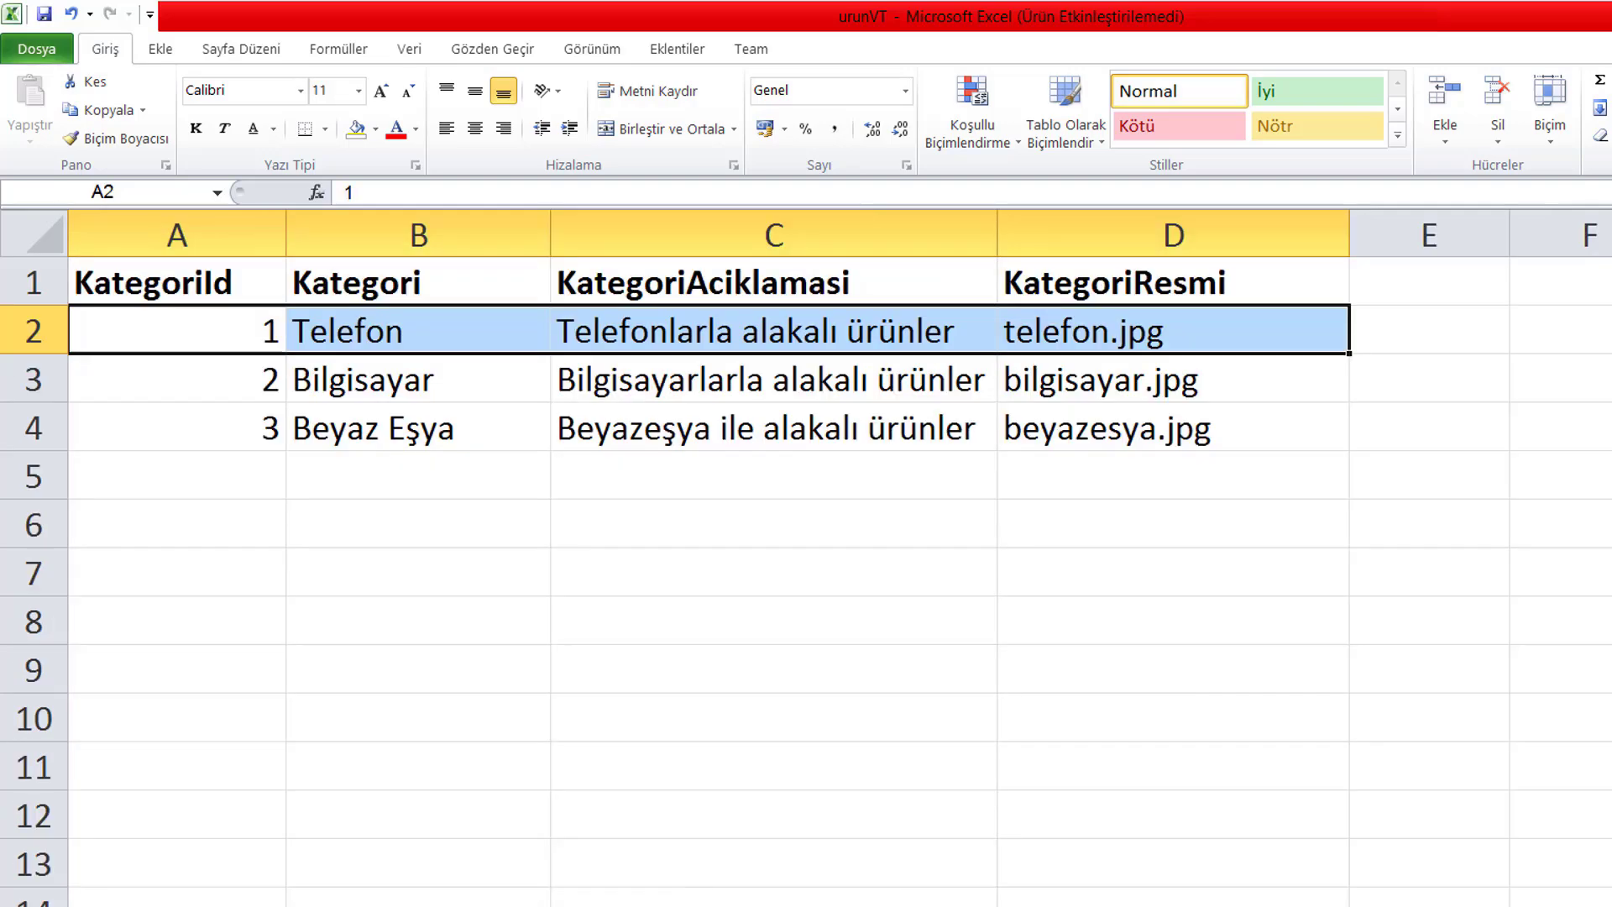
{"action": "key", "text": "ctrl+Page_Up"}
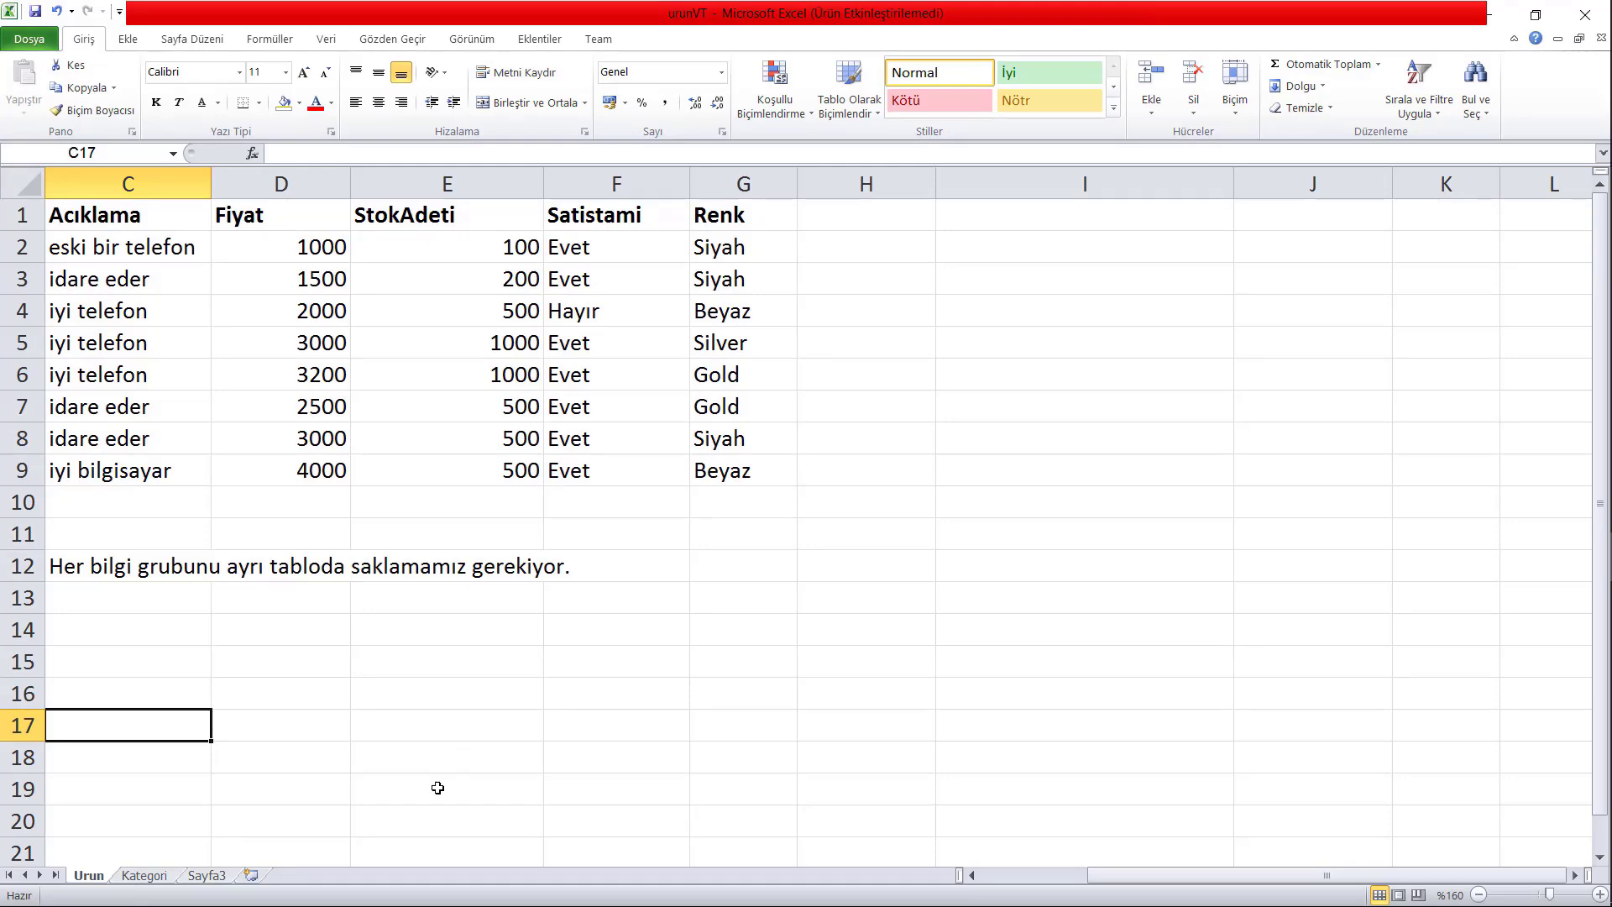
{"action": "left_click_drag", "start_coordinate": [1180, 875], "coordinate": [1071, 876]}
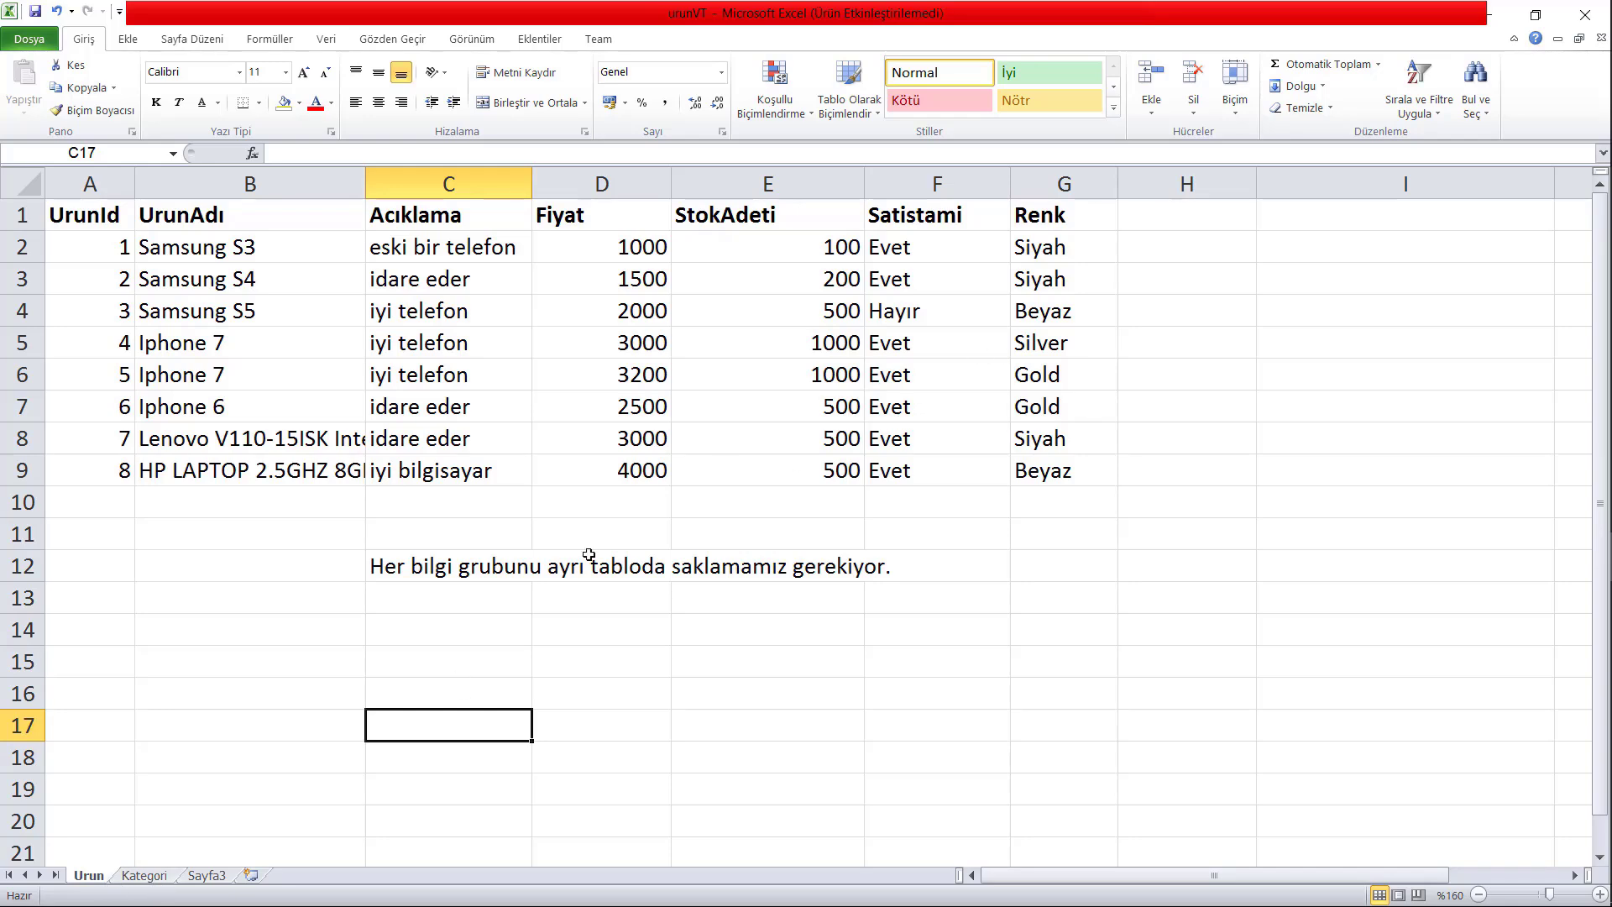
- Add a KategoriId header in H1 of Urun and paste the ids copied from Kategori
{"action": "left_click", "coordinate": [127, 878]}
{"action": "left_click", "coordinate": [94, 878]}
{"action": "left_click", "coordinate": [1181, 227]}
{"action": "type", "text": "Ka"}
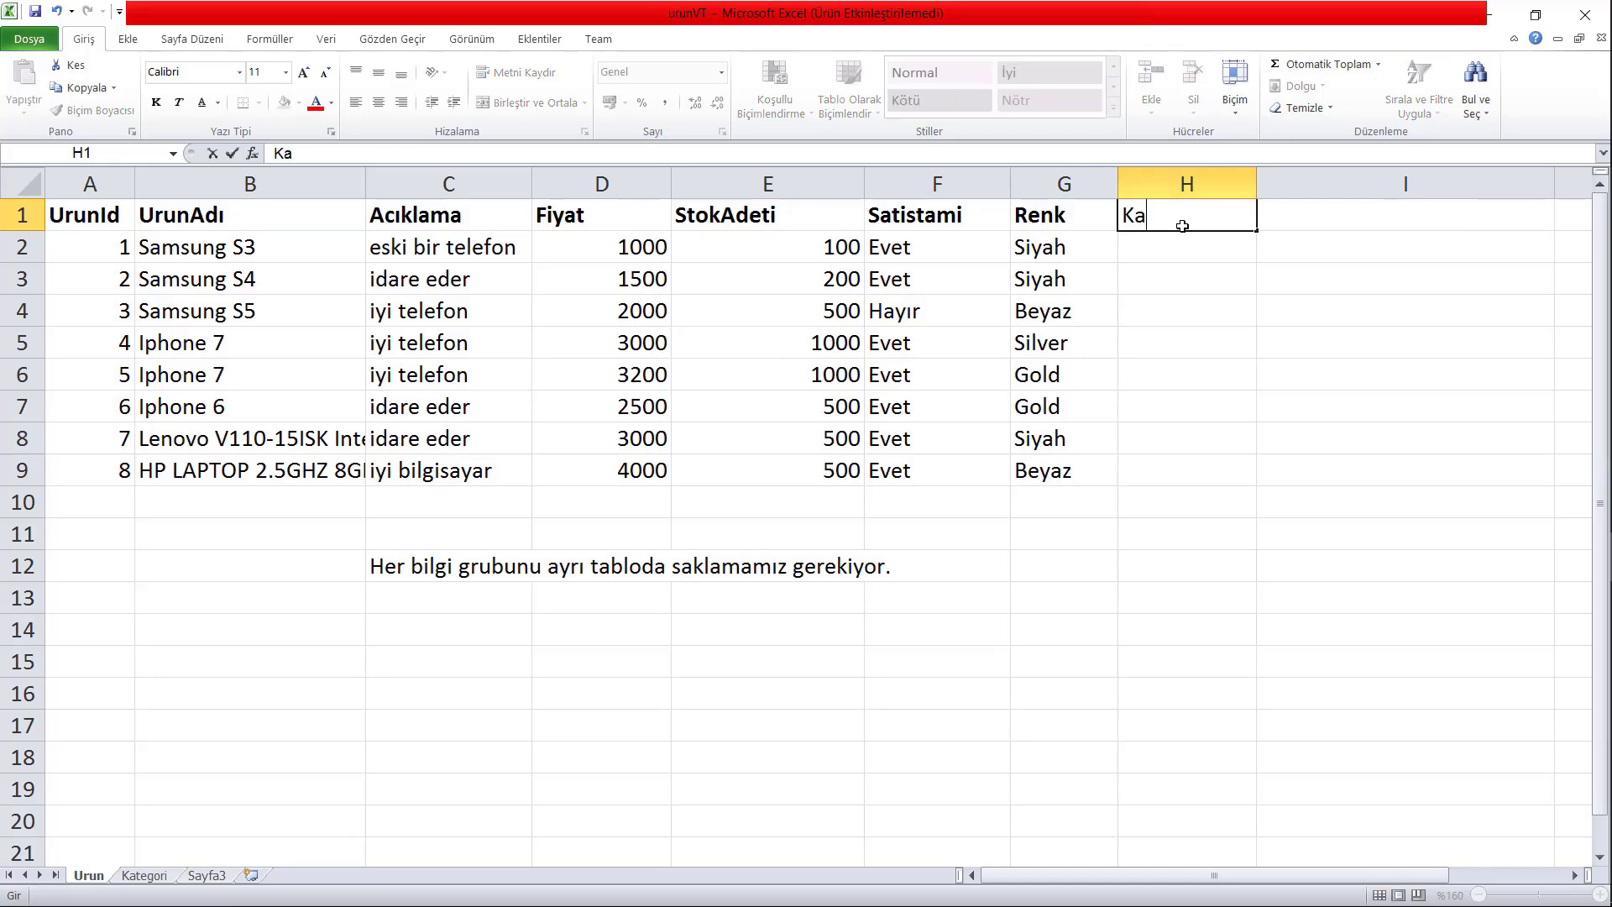
{"action": "type", "text": "tegoriId"}
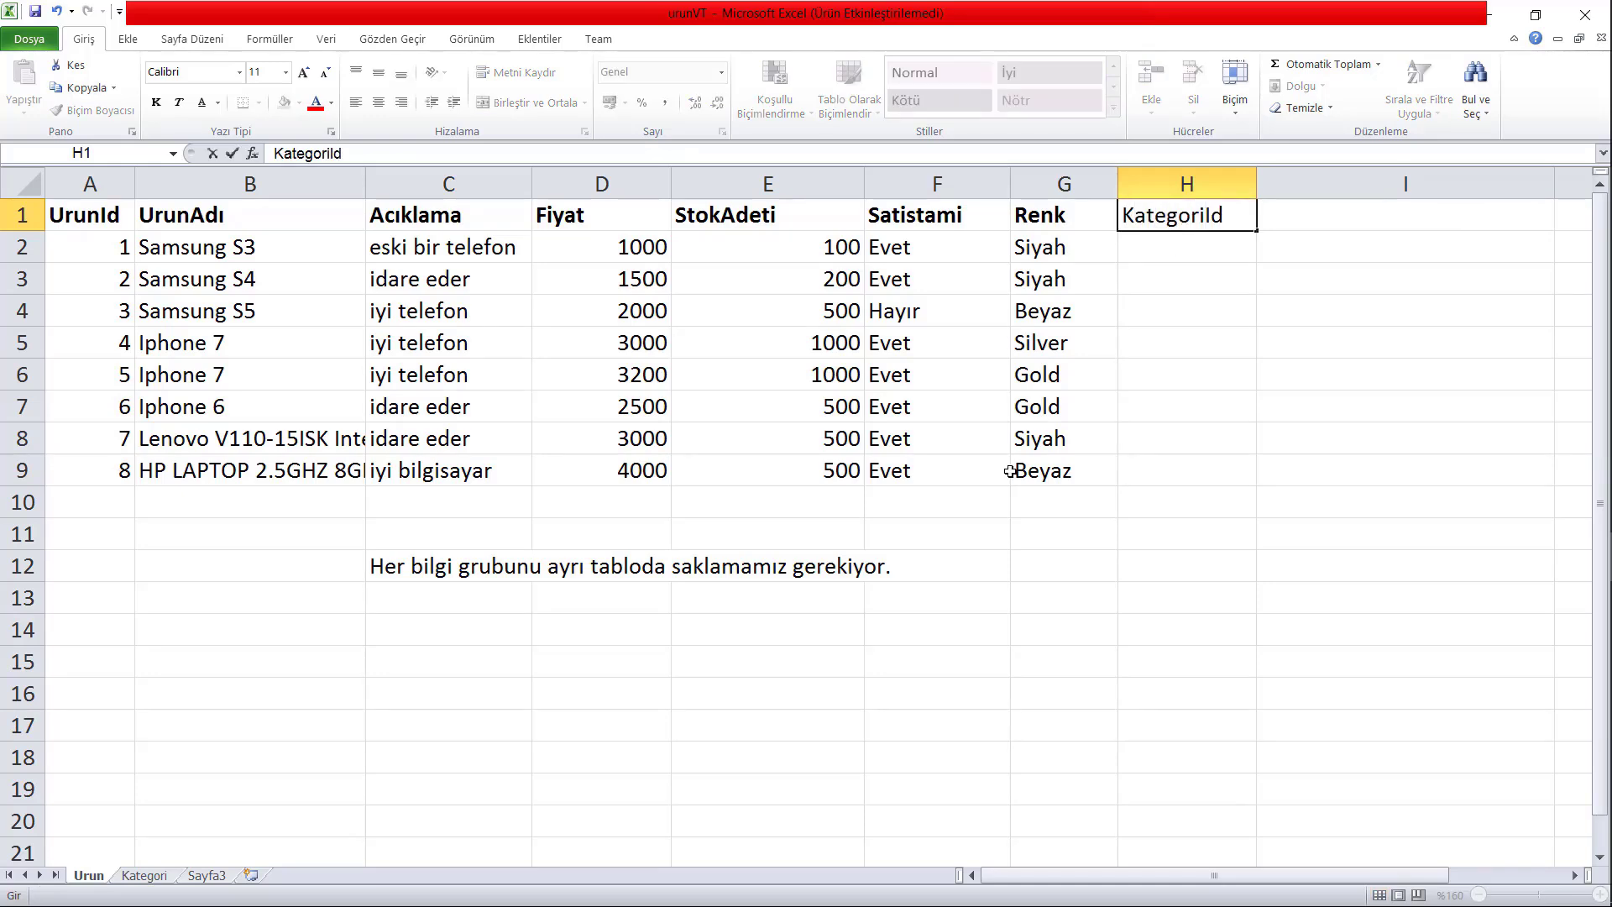
{"action": "left_click", "coordinate": [144, 877]}
{"action": "left_click_drag", "start_coordinate": [115, 223], "coordinate": [115, 341]}
{"action": "key", "text": "ctrl+c"}
{"action": "left_click", "coordinate": [88, 875]}
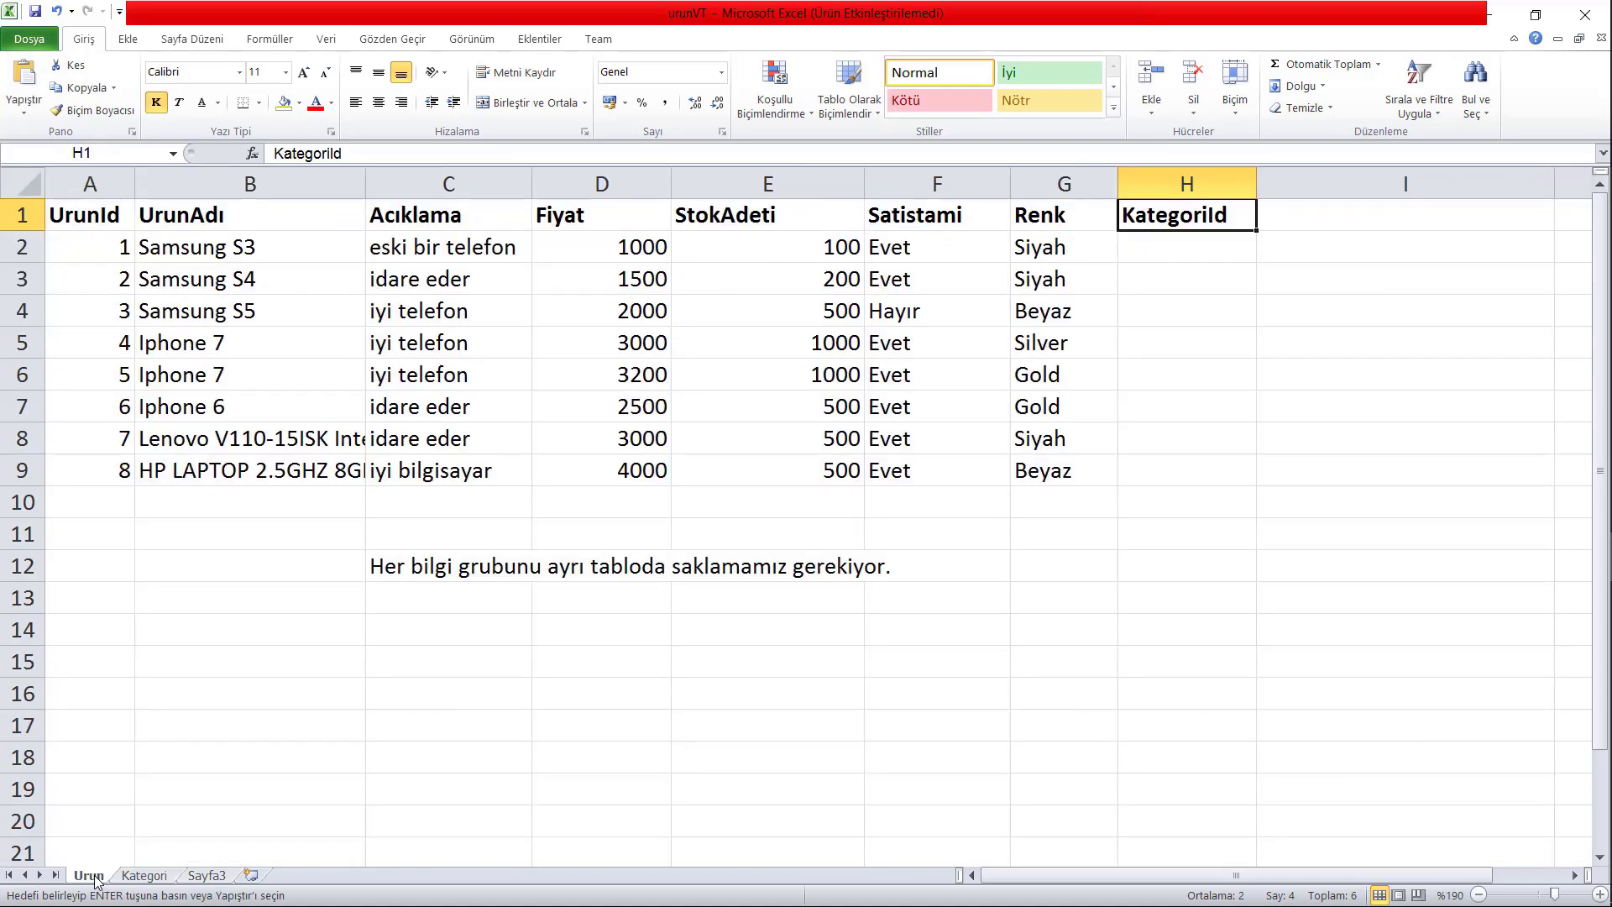
{"action": "key", "text": "Down"}
{"action": "key", "text": "ctrl+v"}
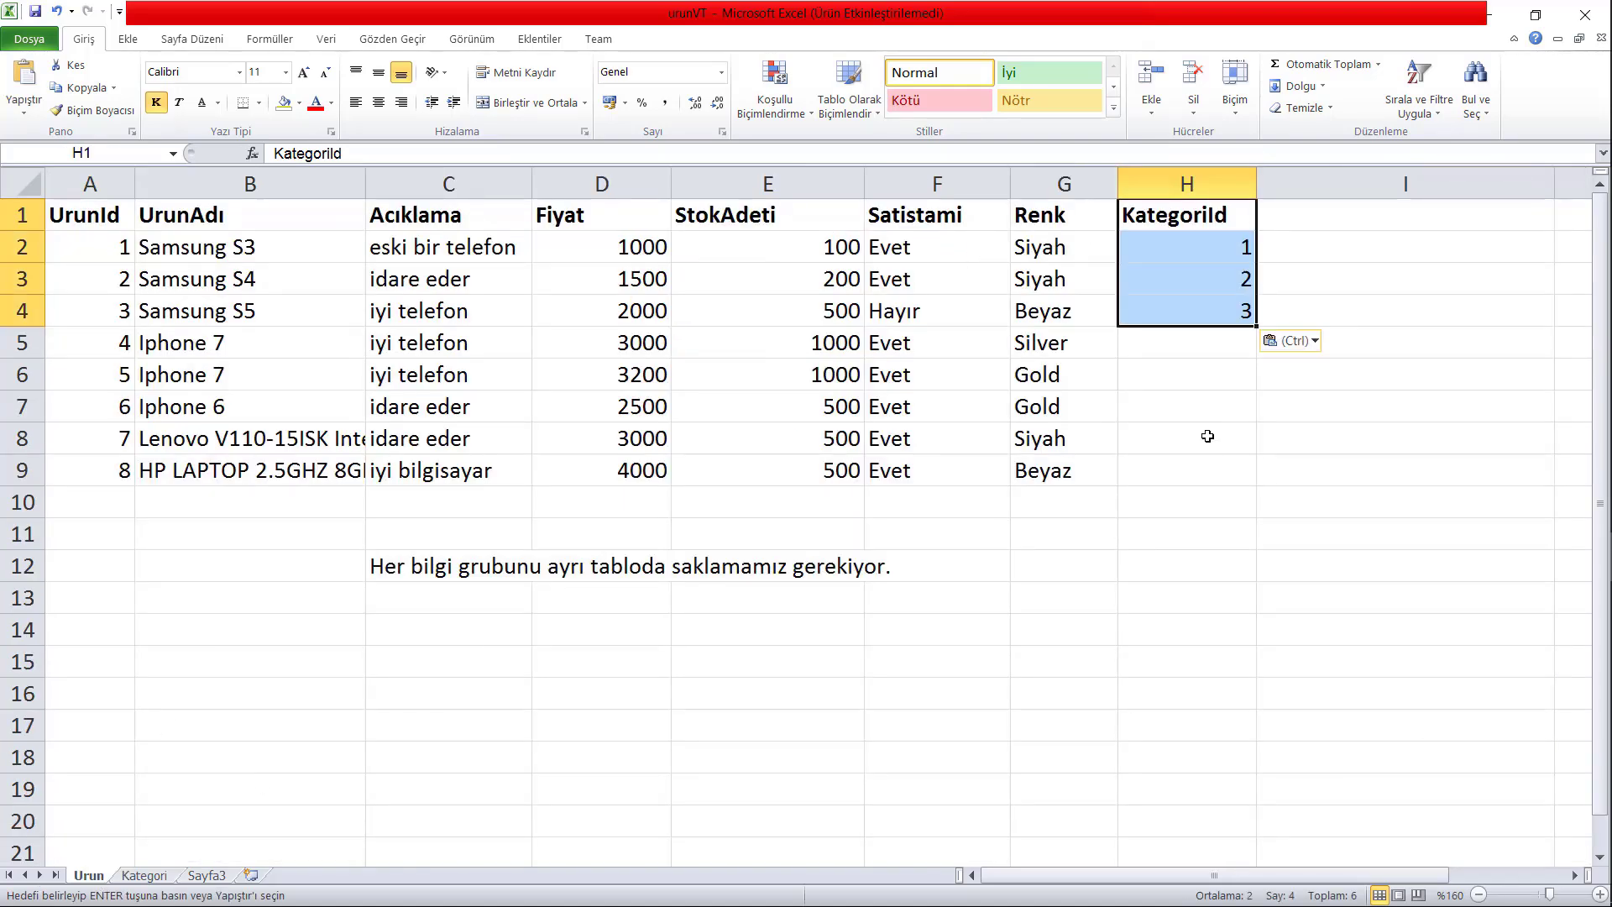
- Set KategoriId to 1 for the six phone products
{"action": "left_click", "coordinate": [1206, 215]}
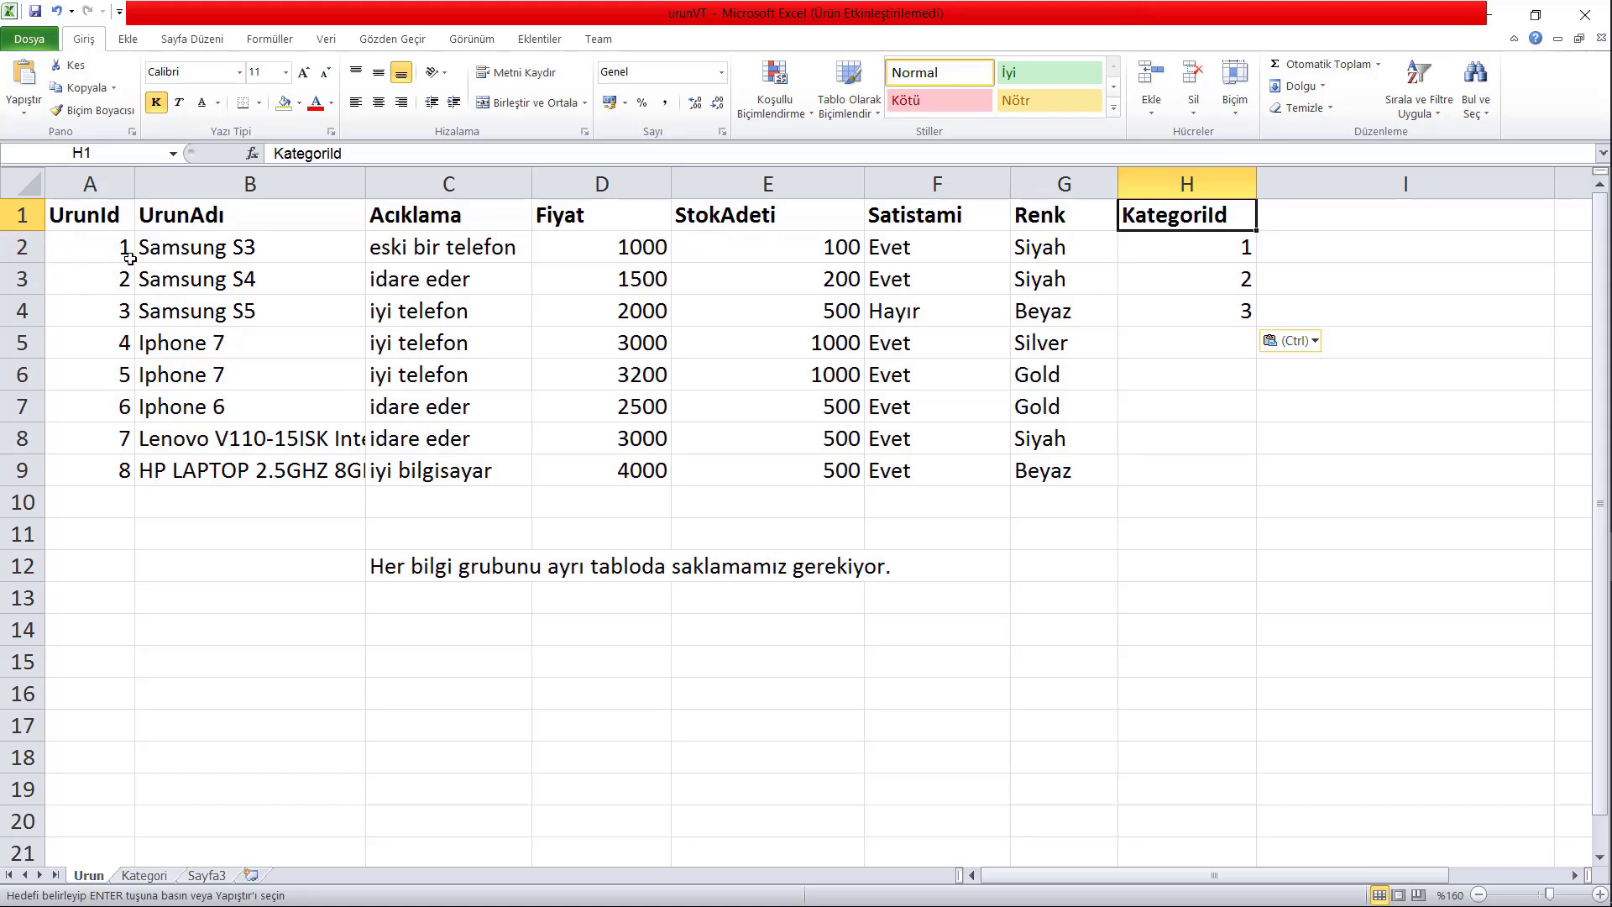
{"action": "left_click", "coordinate": [1189, 249]}
{"action": "left_click", "coordinate": [1200, 285]}
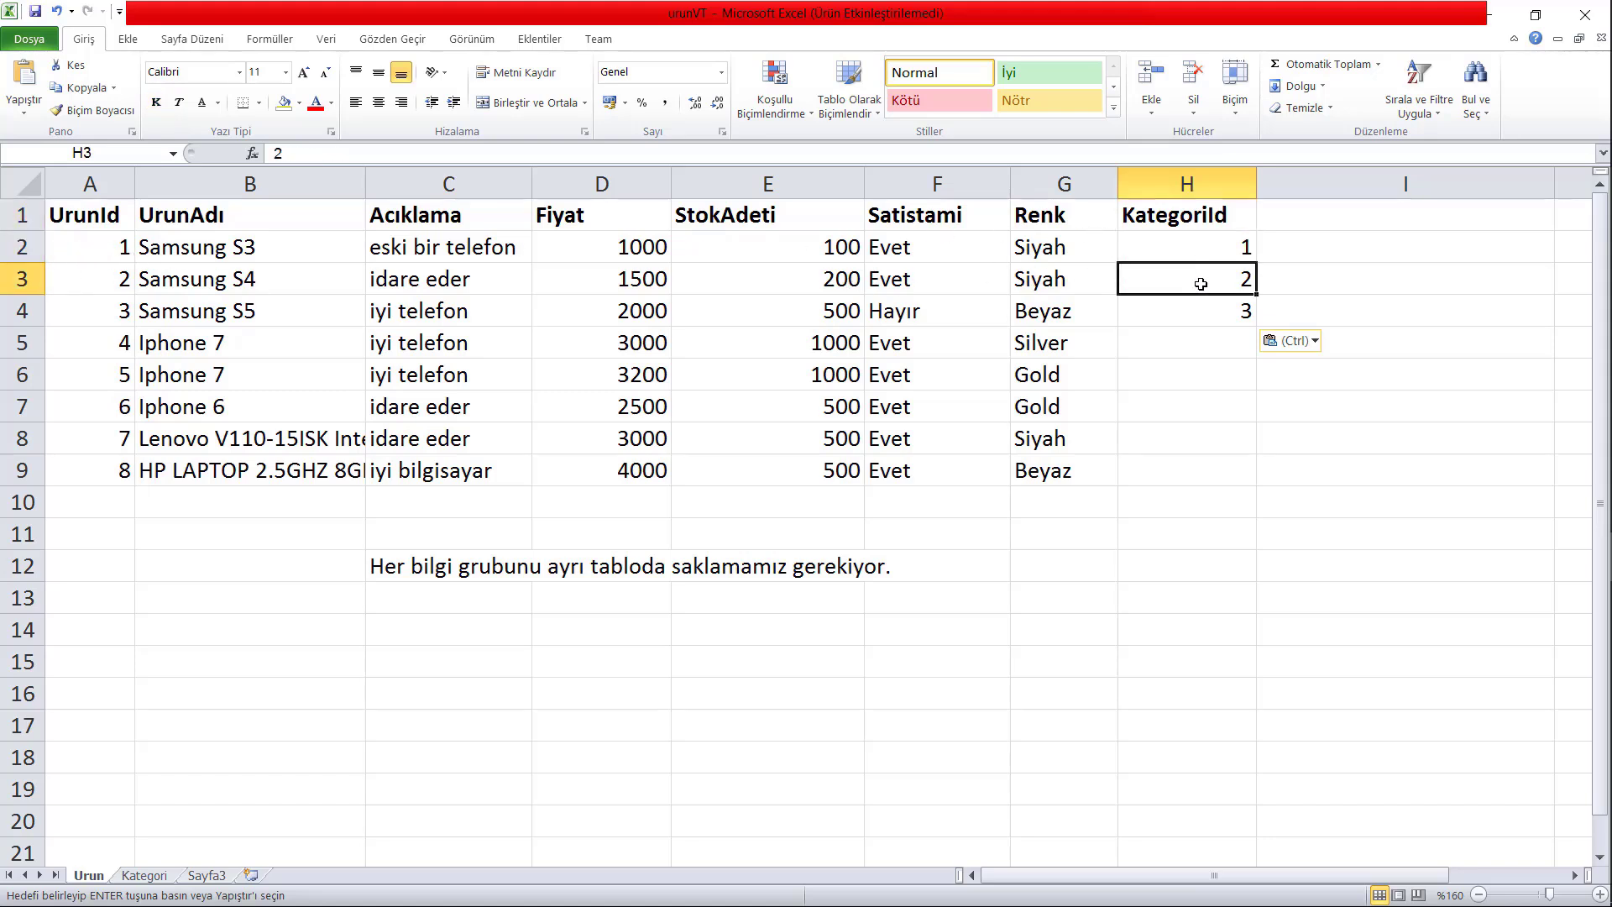
{"action": "type", "text": "1"}
{"action": "left_click", "coordinate": [1205, 315]}
{"action": "type", "text": "1"}
{"action": "left_click", "coordinate": [1187, 347]}
{"action": "type", "text": "1"}
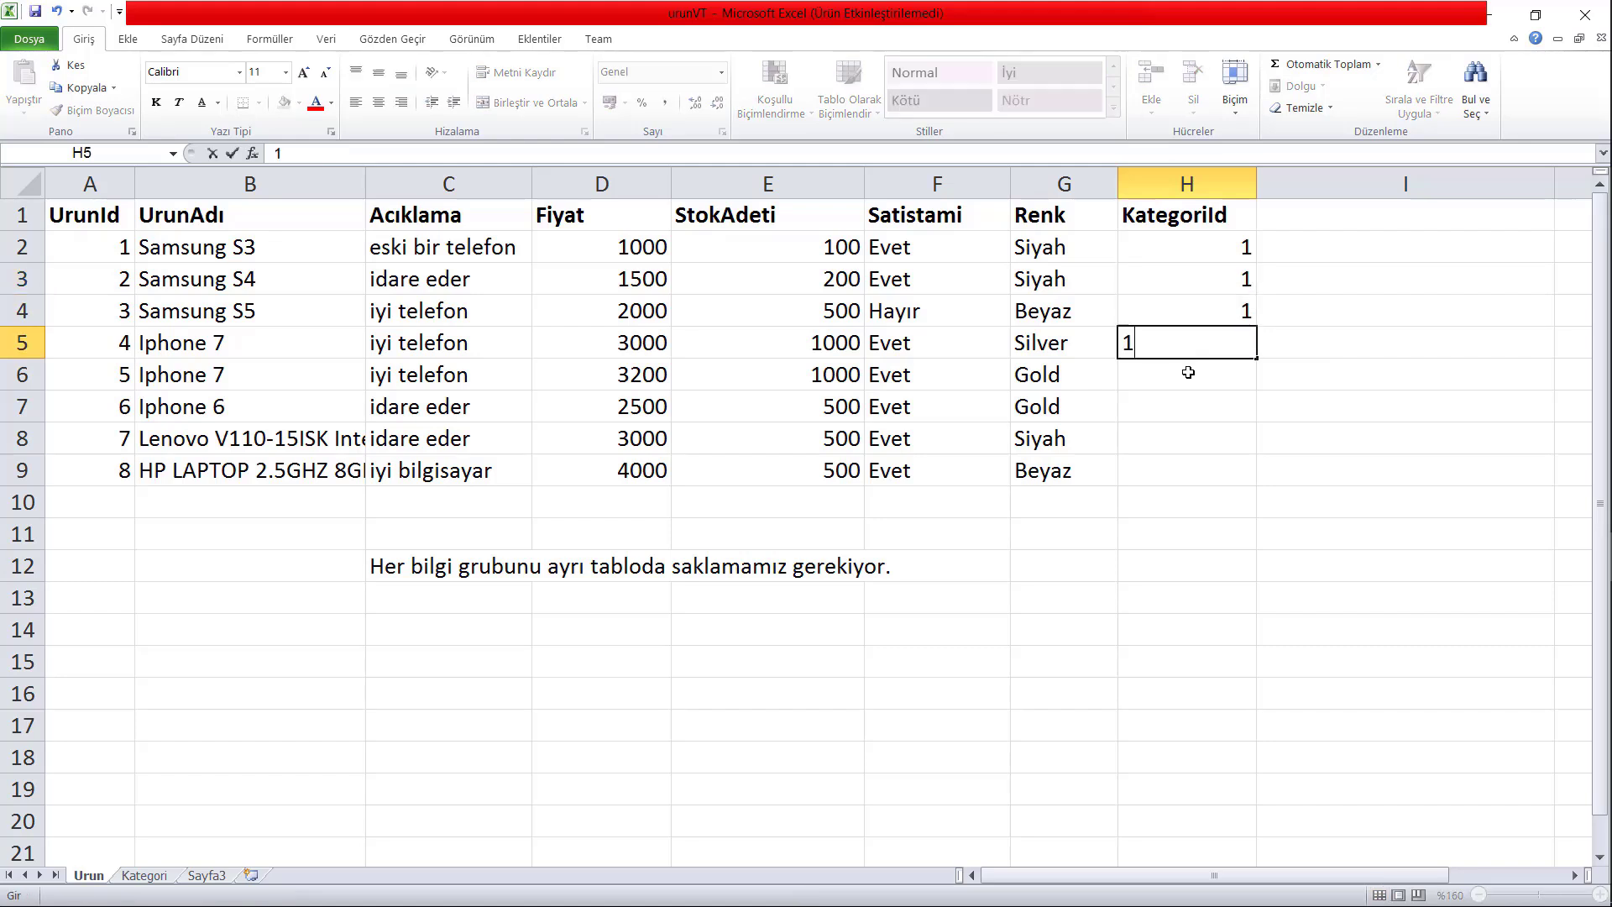
{"action": "left_click", "coordinate": [1187, 378]}
{"action": "type", "text": "1"}
{"action": "left_click", "coordinate": [1187, 411]}
{"action": "type", "text": "1"}
- Set KategoriId to 2 for the Lenovo and HP laptops
{"action": "left_click", "coordinate": [1189, 441]}
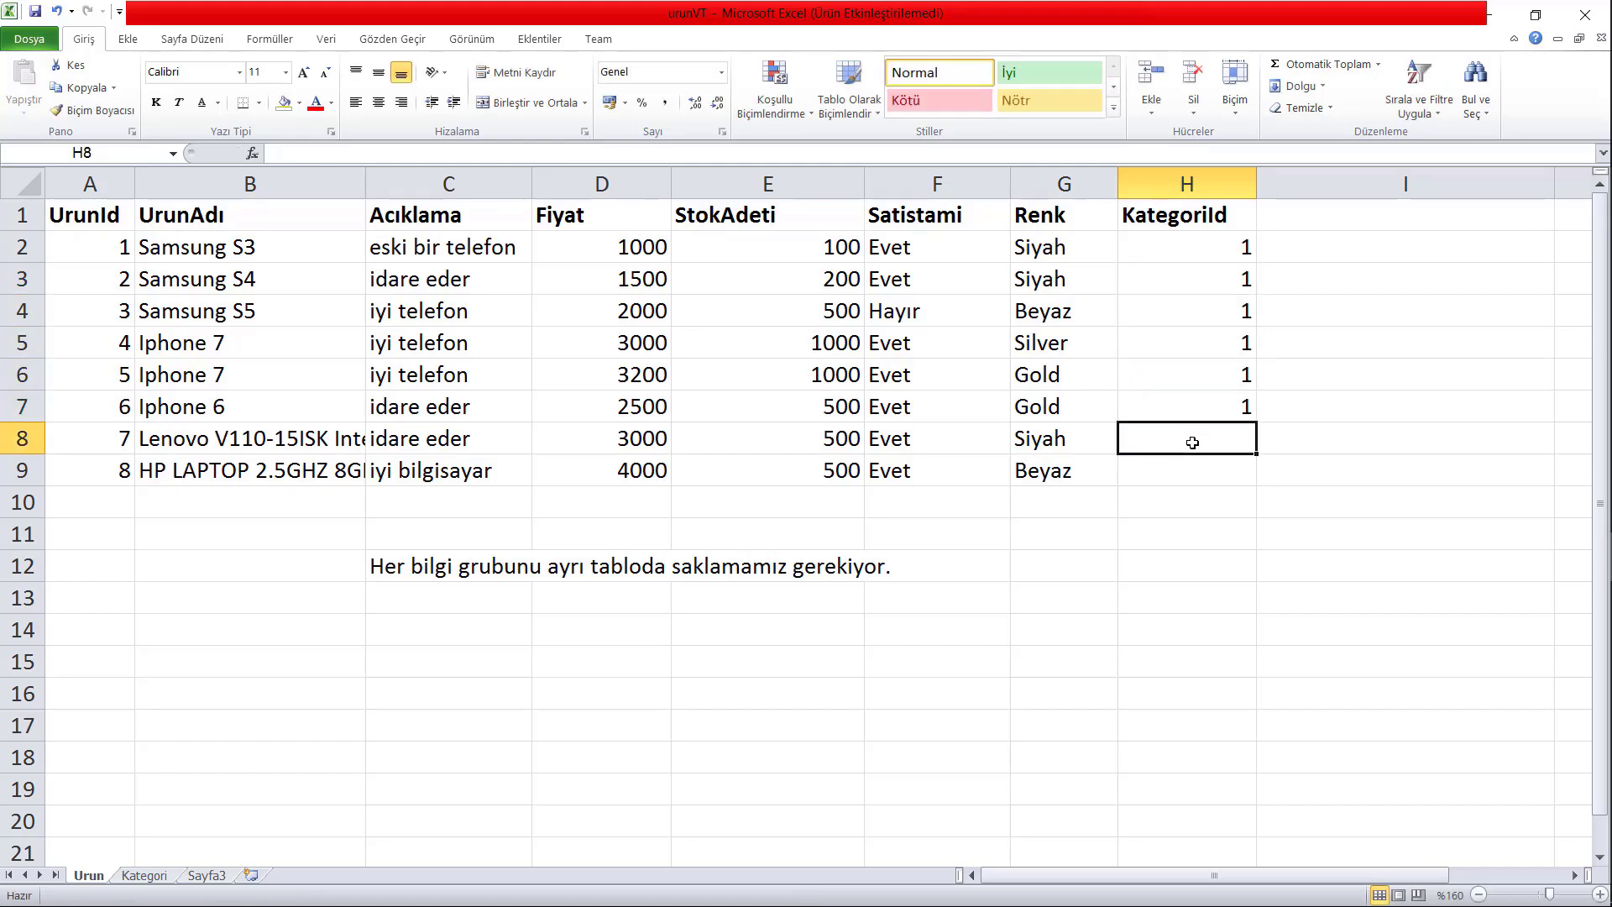
{"action": "type", "text": "2"}
{"action": "left_click", "coordinate": [1190, 470]}
{"action": "type", "text": "2"}
{"action": "left_click", "coordinate": [1209, 565]}
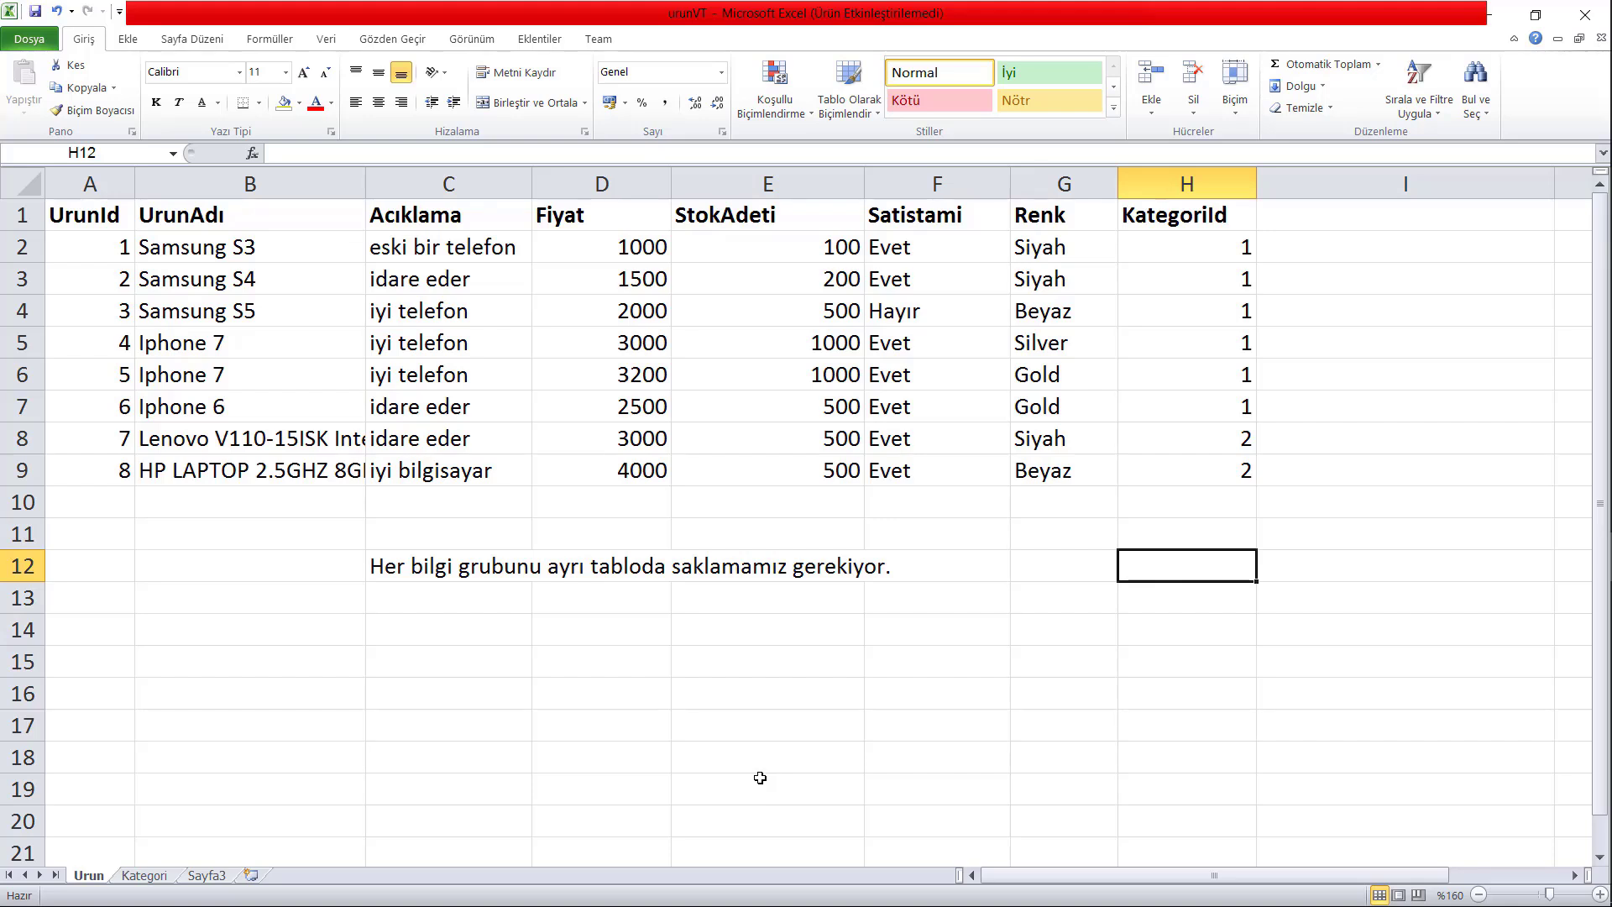
- Match Telefon's id 1 to the phone rows and the laptops' KategoriId values on Urun
{"action": "left_click", "coordinate": [150, 879]}
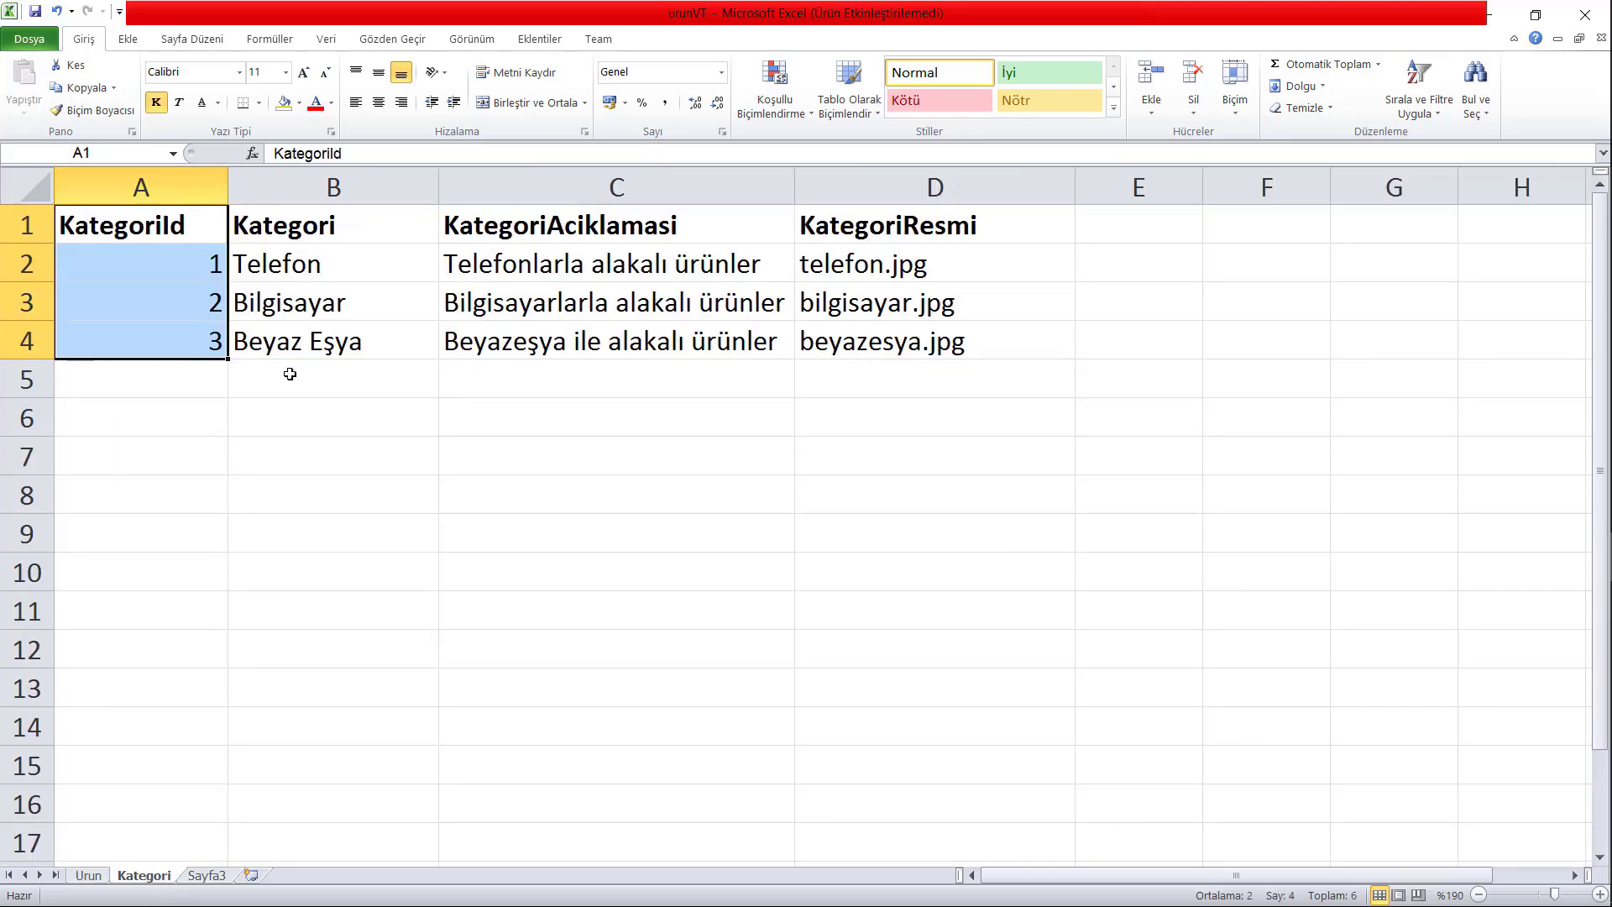
{"action": "left_click", "coordinate": [335, 260]}
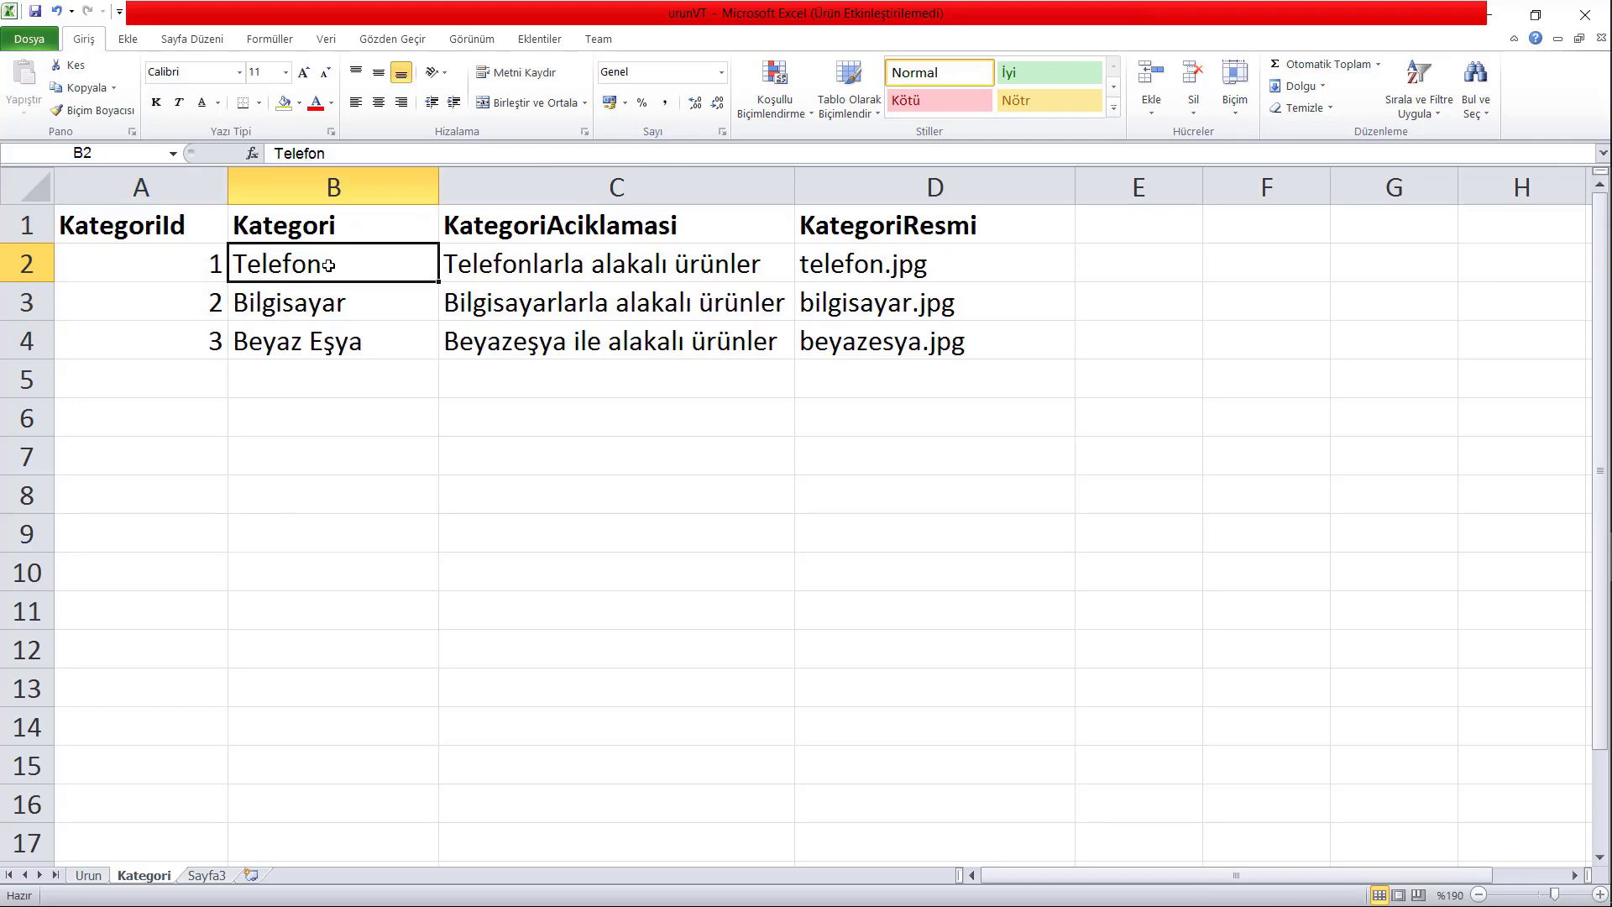
{"action": "left_click", "coordinate": [183, 266]}
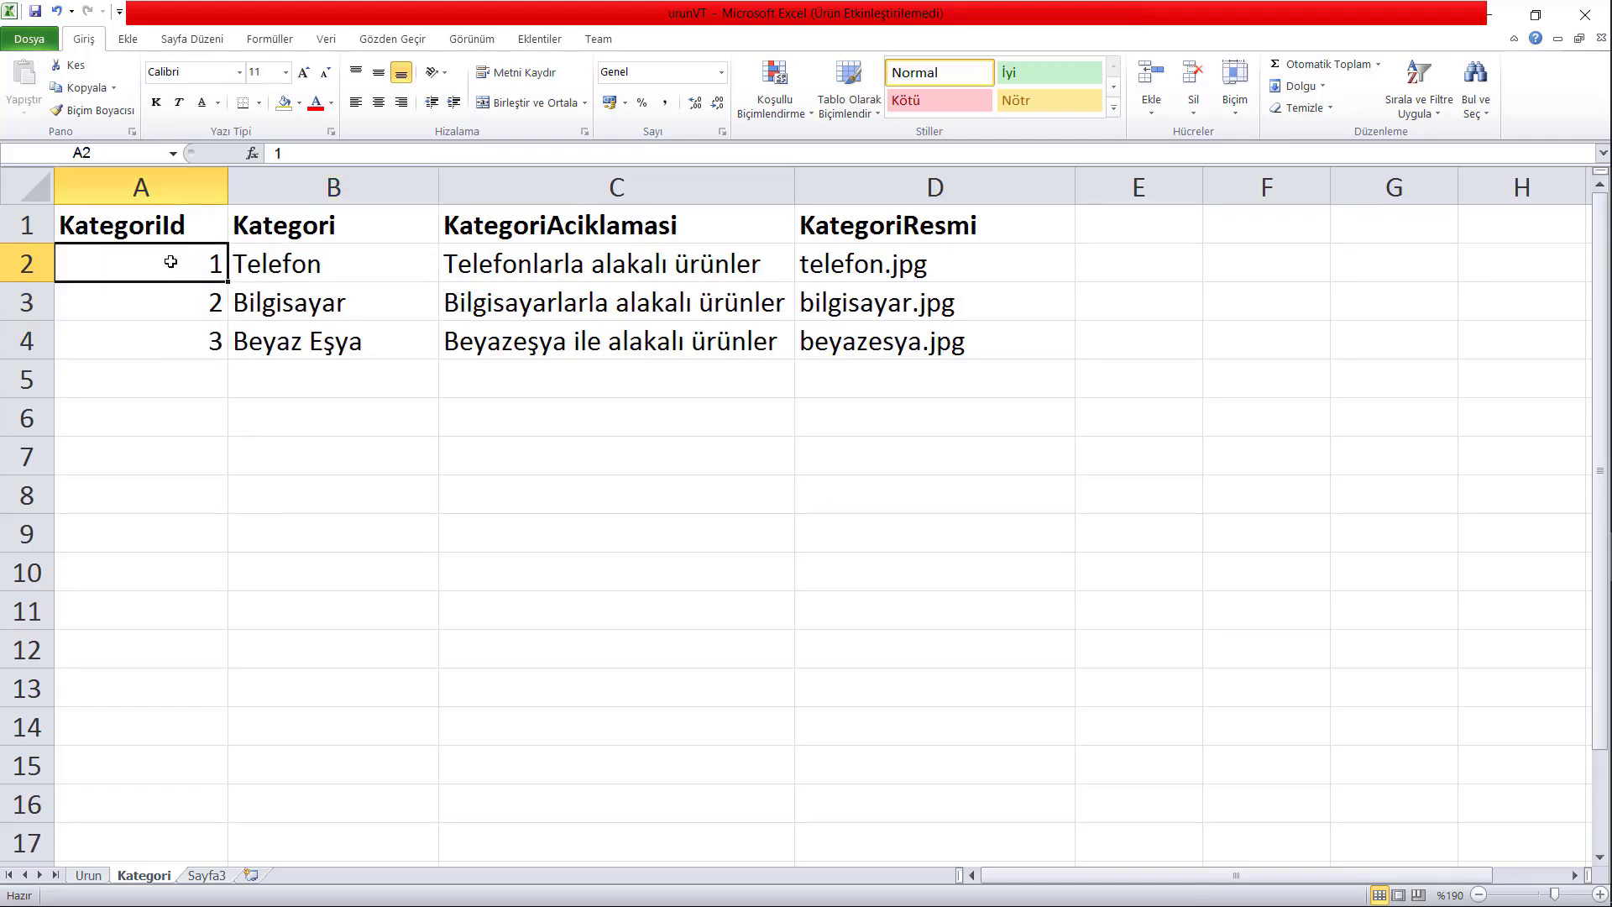
{"action": "left_click", "coordinate": [93, 877]}
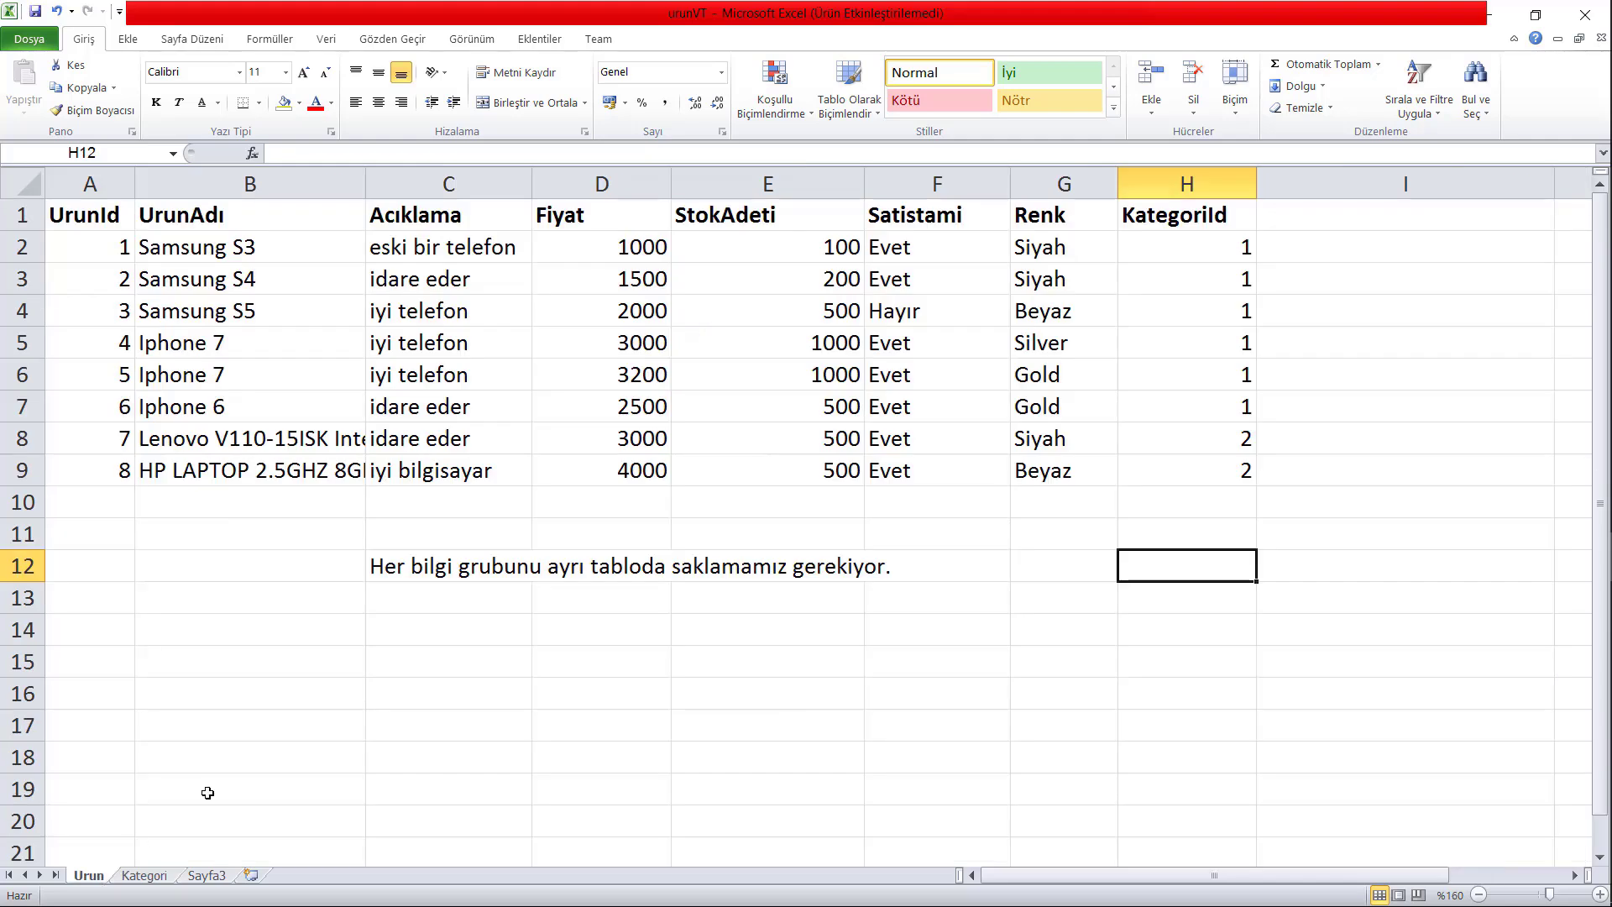
{"action": "left_click_drag", "start_coordinate": [1187, 248], "coordinate": [1189, 404]}
{"action": "left_click_drag", "start_coordinate": [1089, 405], "coordinate": [82, 246]}
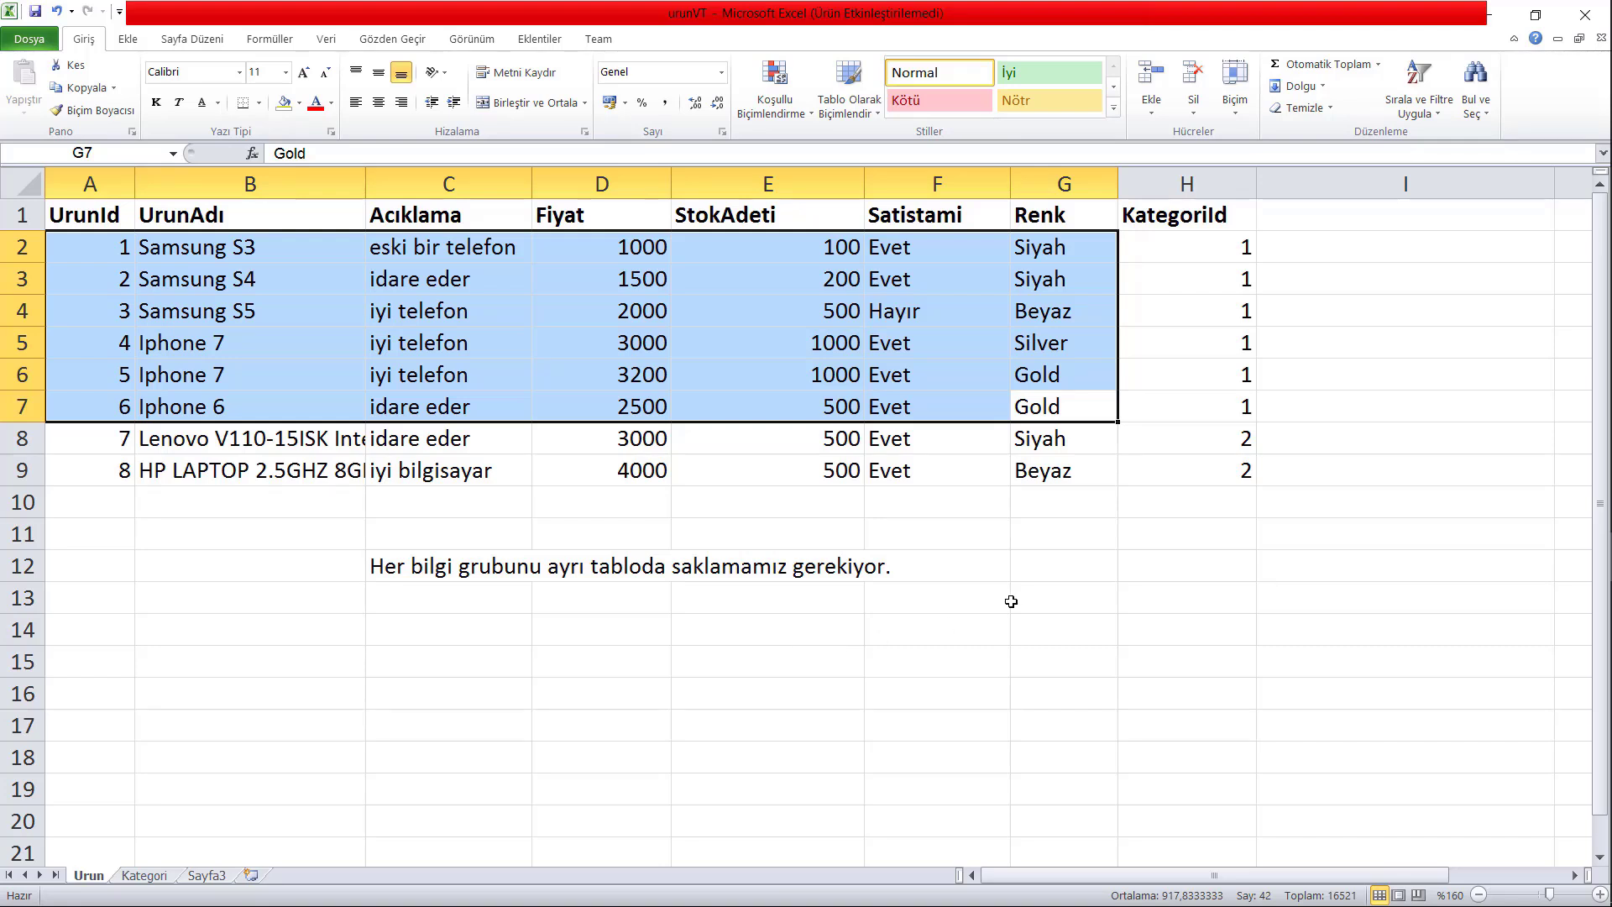
{"action": "left_click_drag", "start_coordinate": [1201, 435], "coordinate": [1214, 470]}
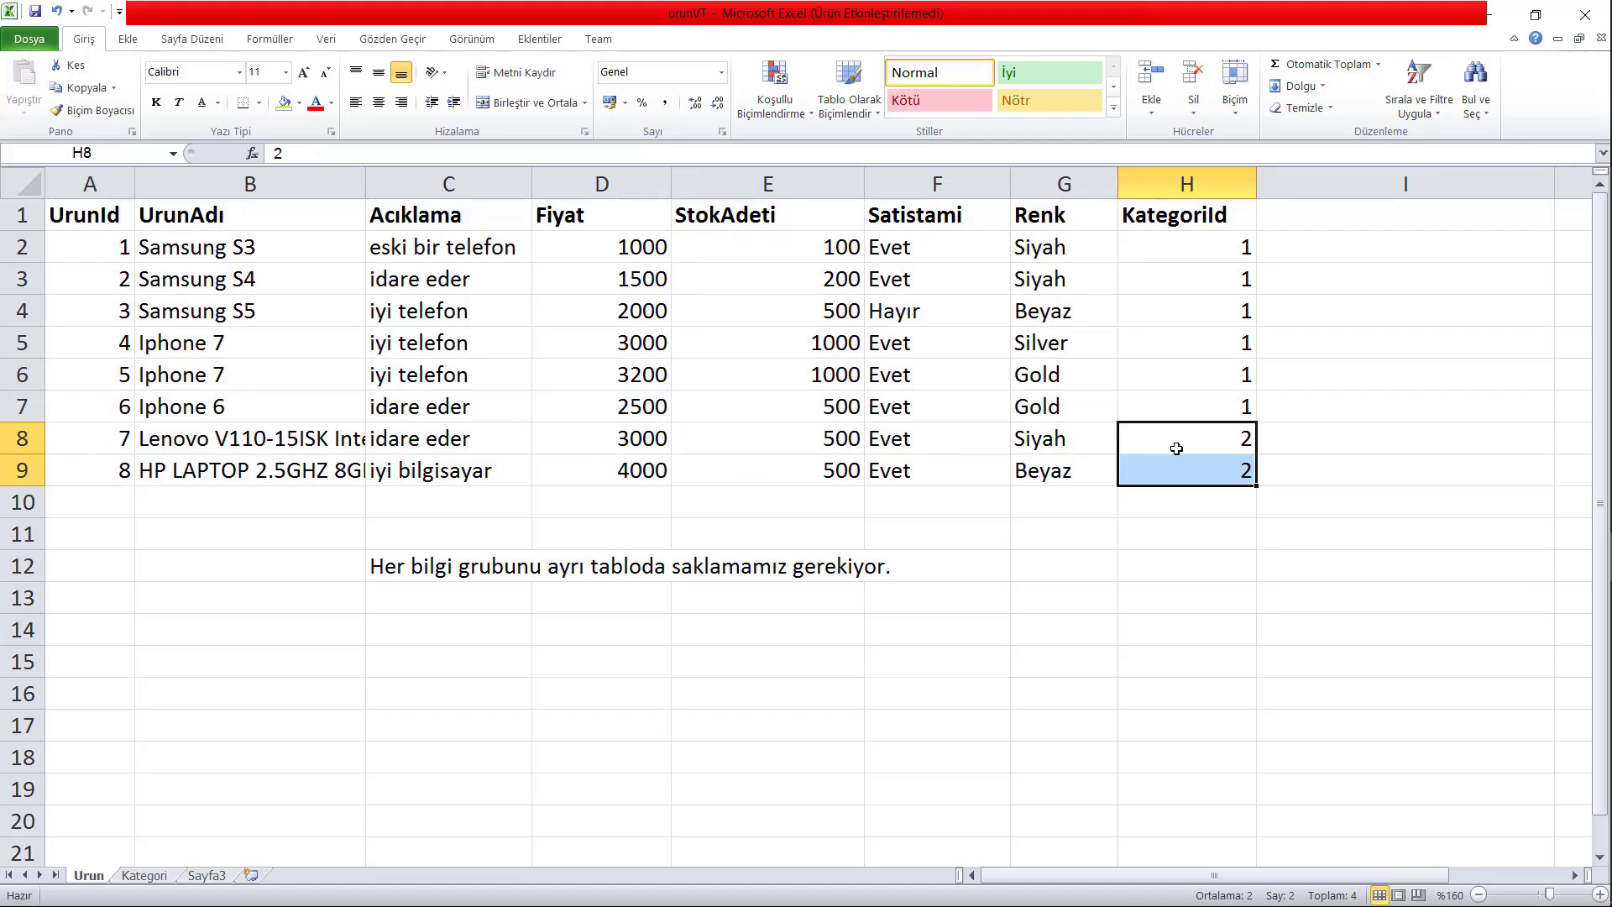
{"action": "left_click", "coordinate": [1205, 439]}
{"action": "left_click", "coordinate": [1199, 470]}
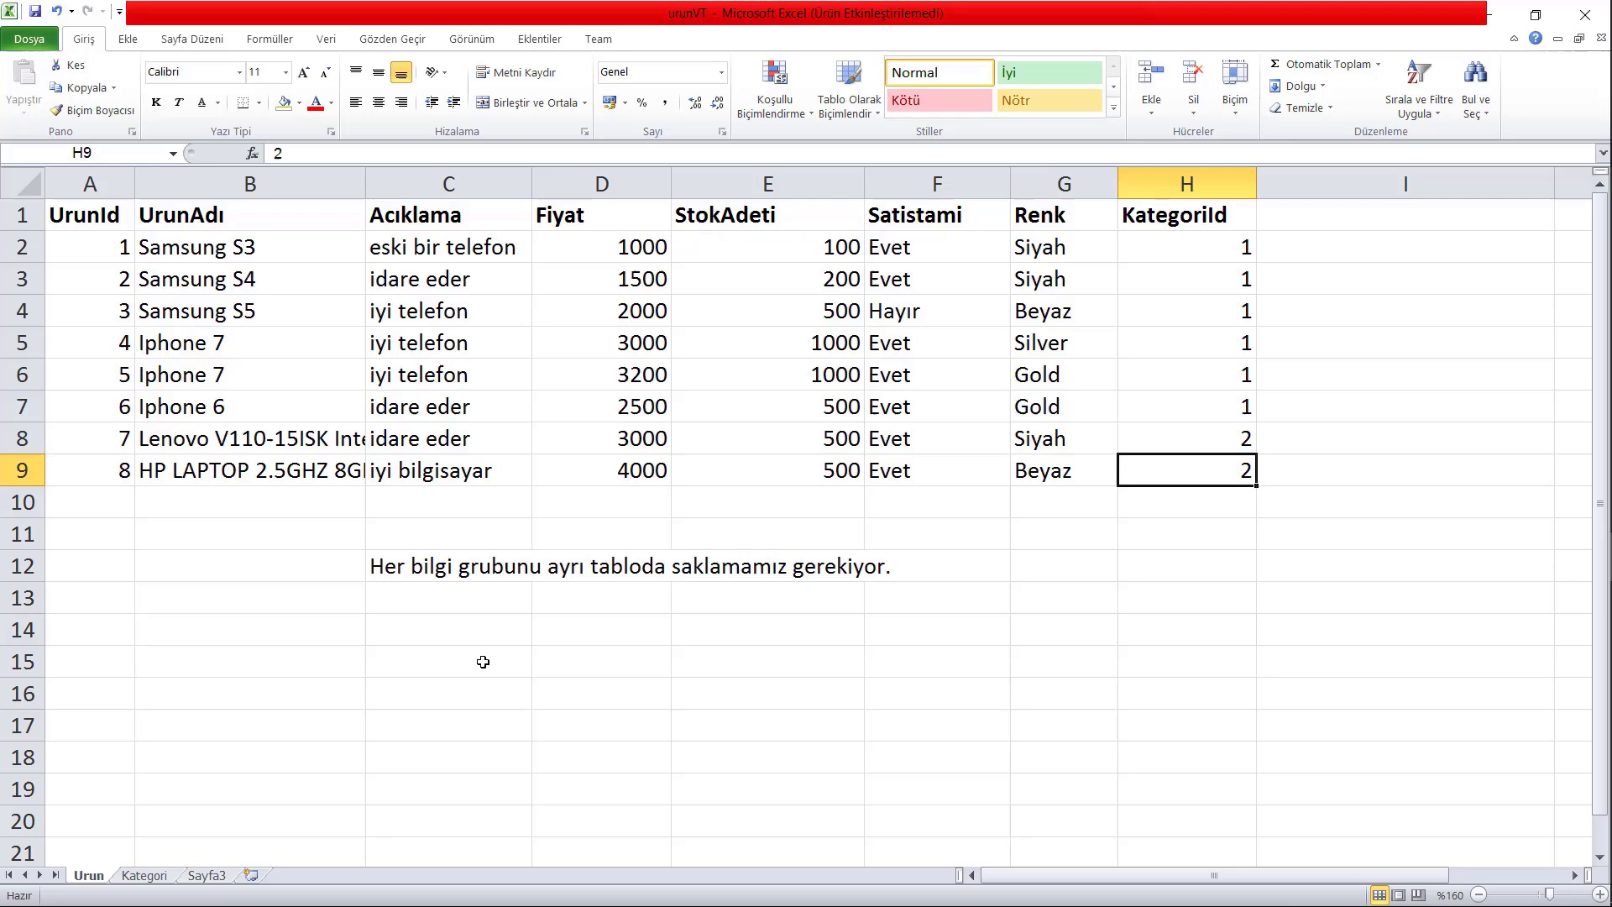
- Highlight the Telefon, Bilgisayar and Beyaz Eşya categories and their ids on Kategori
{"action": "left_click", "coordinate": [132, 878]}
{"action": "left_click", "coordinate": [118, 302]}
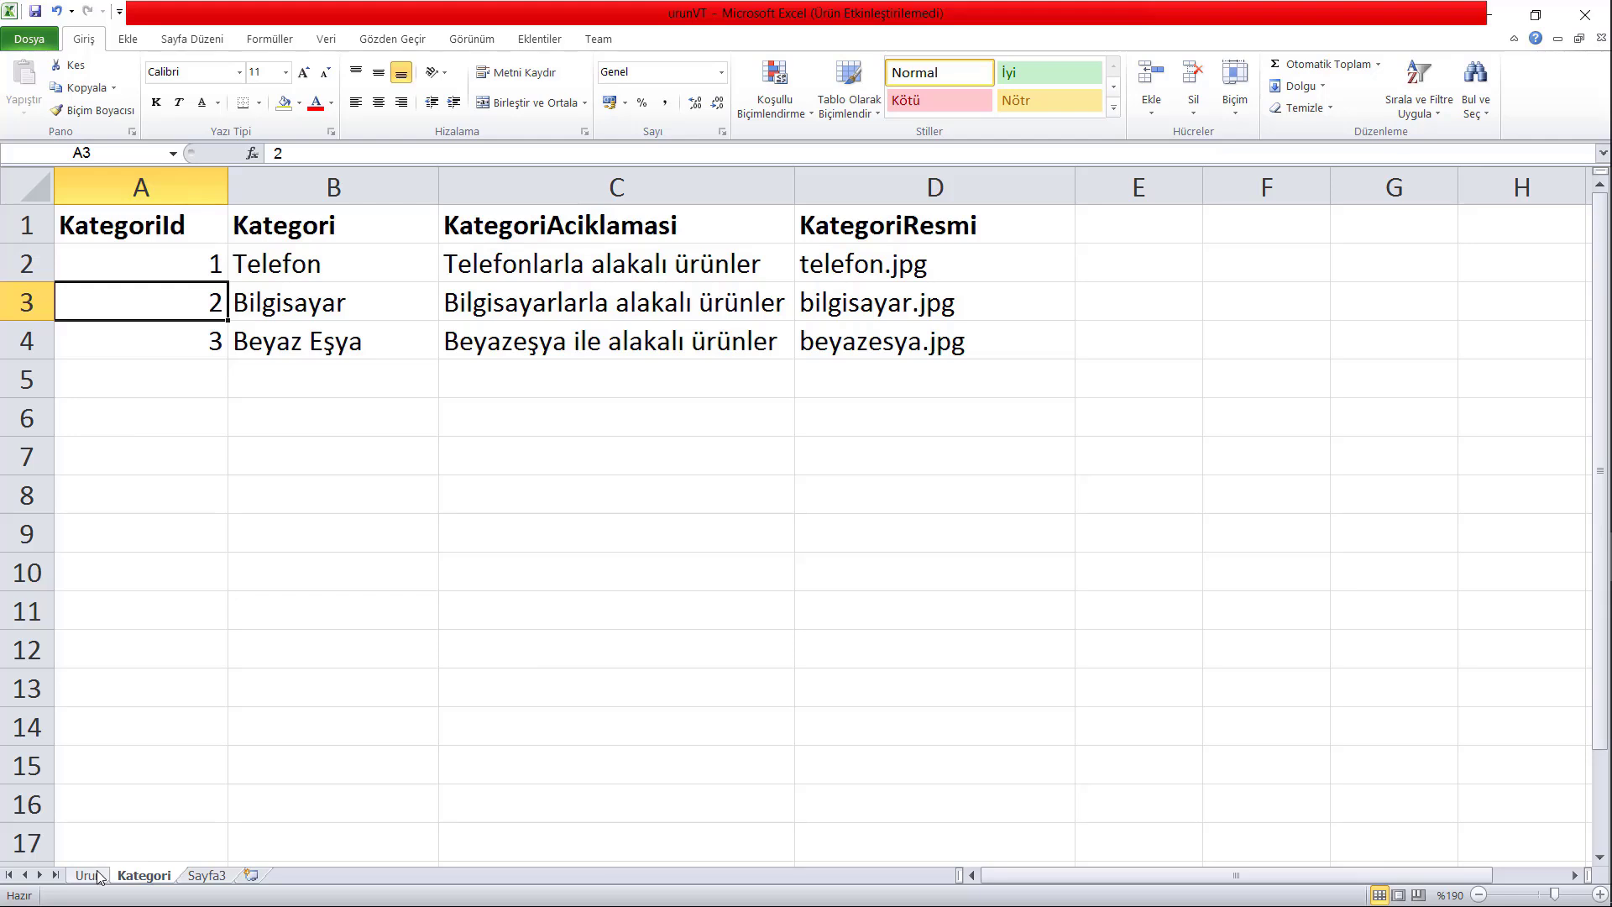
{"action": "left_click", "coordinate": [316, 267]}
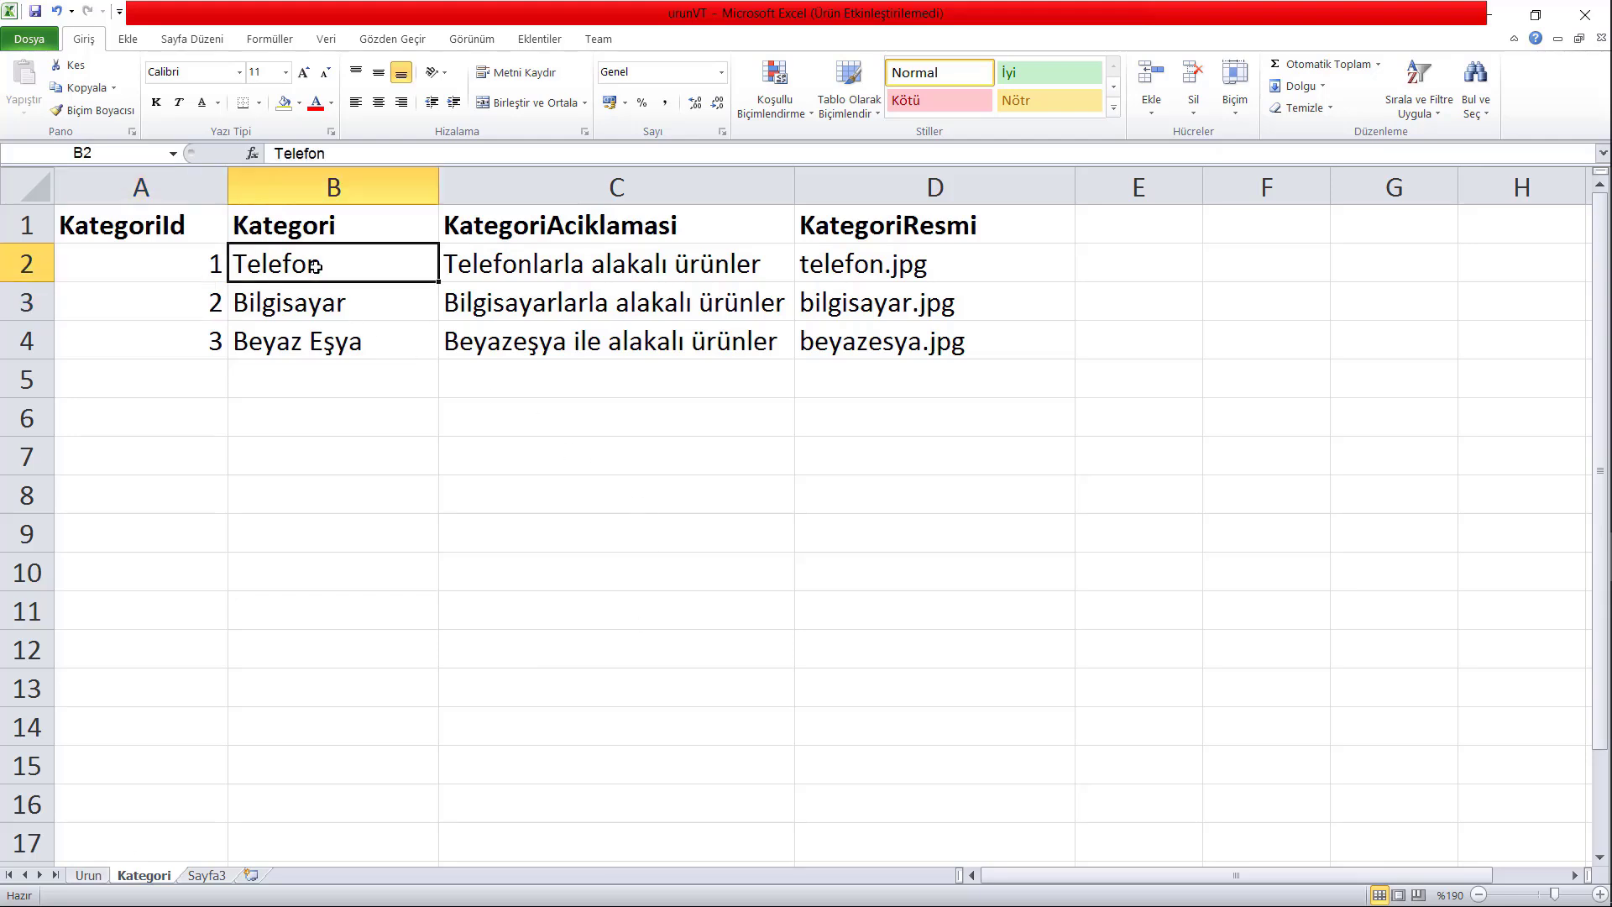
{"action": "left_click", "coordinate": [313, 303]}
{"action": "left_click", "coordinate": [312, 342]}
{"action": "left_click_drag", "start_coordinate": [305, 280], "coordinate": [318, 349]}
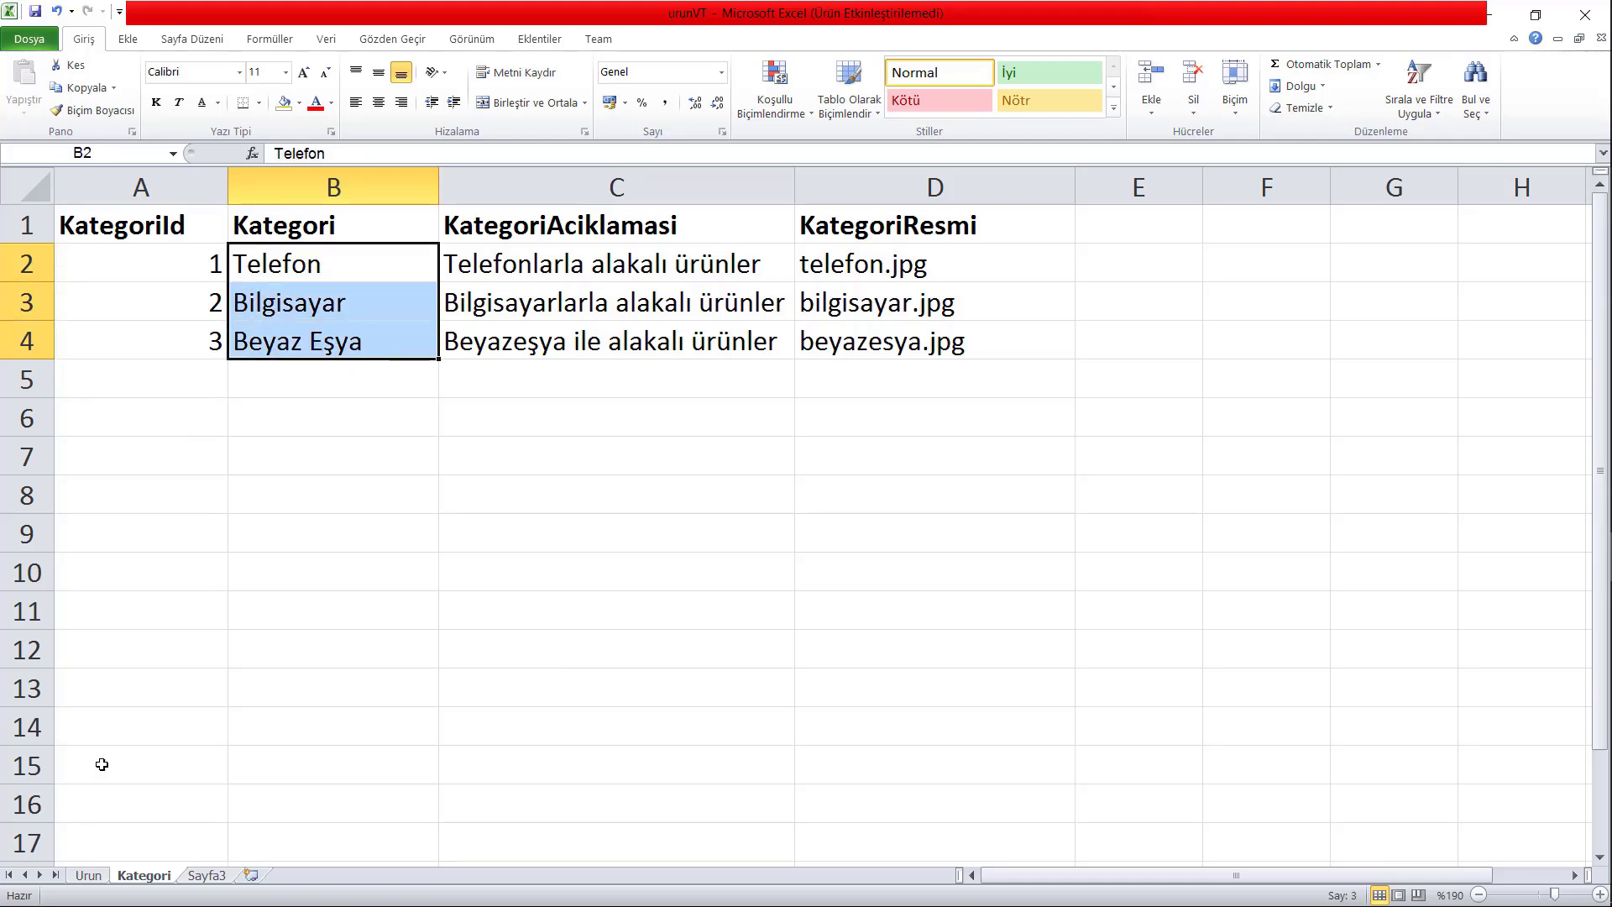
- Review the phones' KategoriId values, then select the row below Beyaz Eşya on Kategori
{"action": "left_click", "coordinate": [96, 877]}
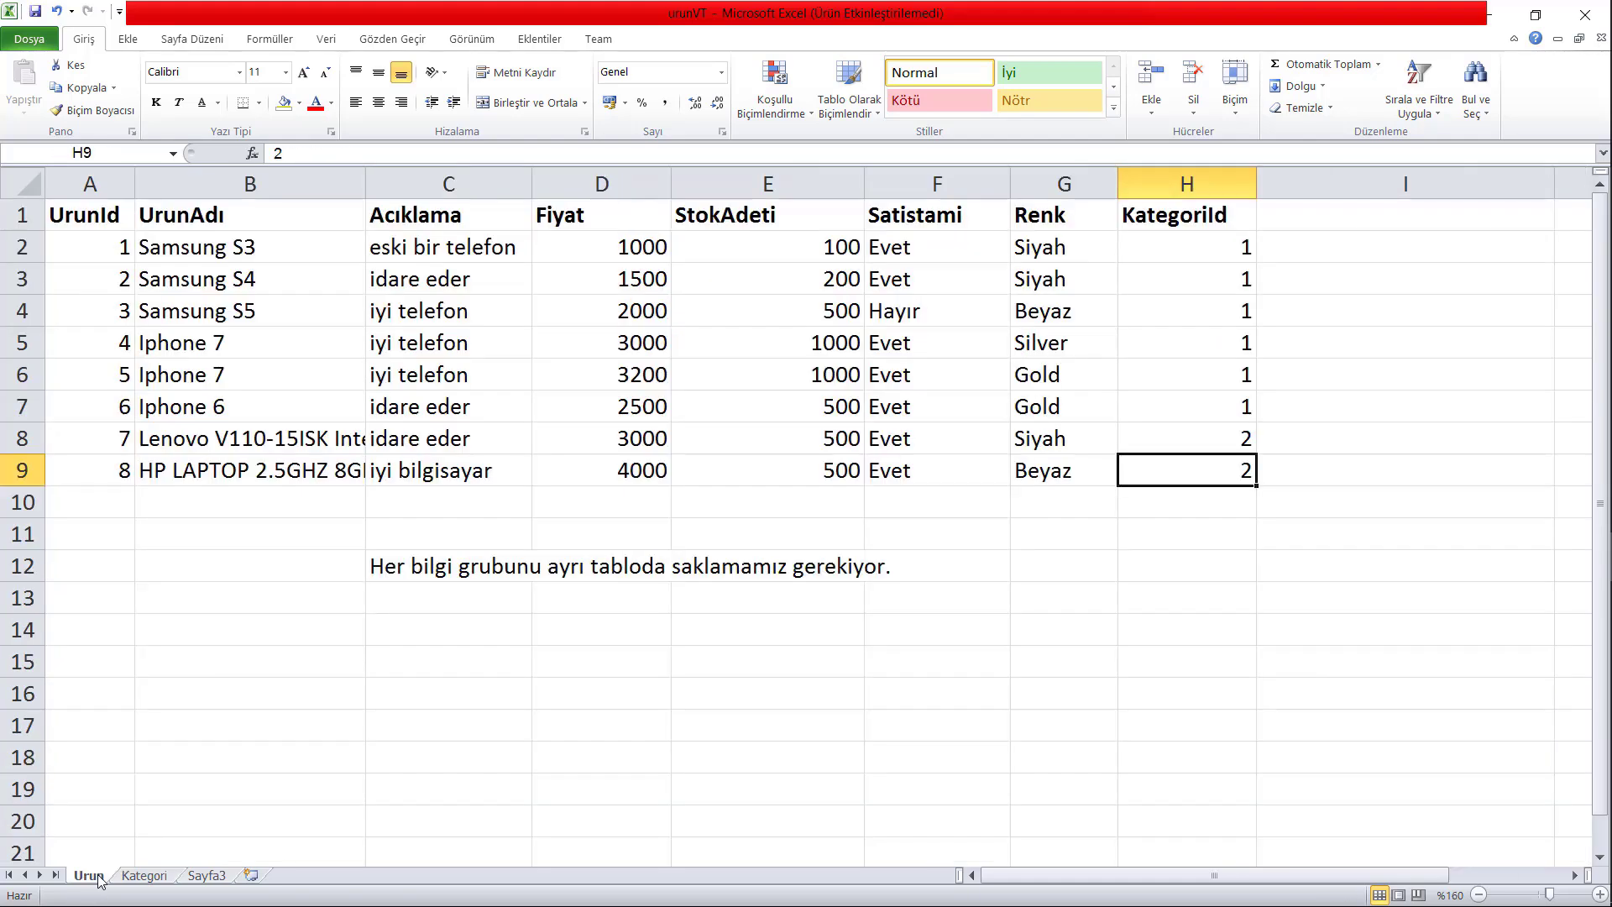
{"action": "left_click_drag", "start_coordinate": [1214, 248], "coordinate": [1211, 406]}
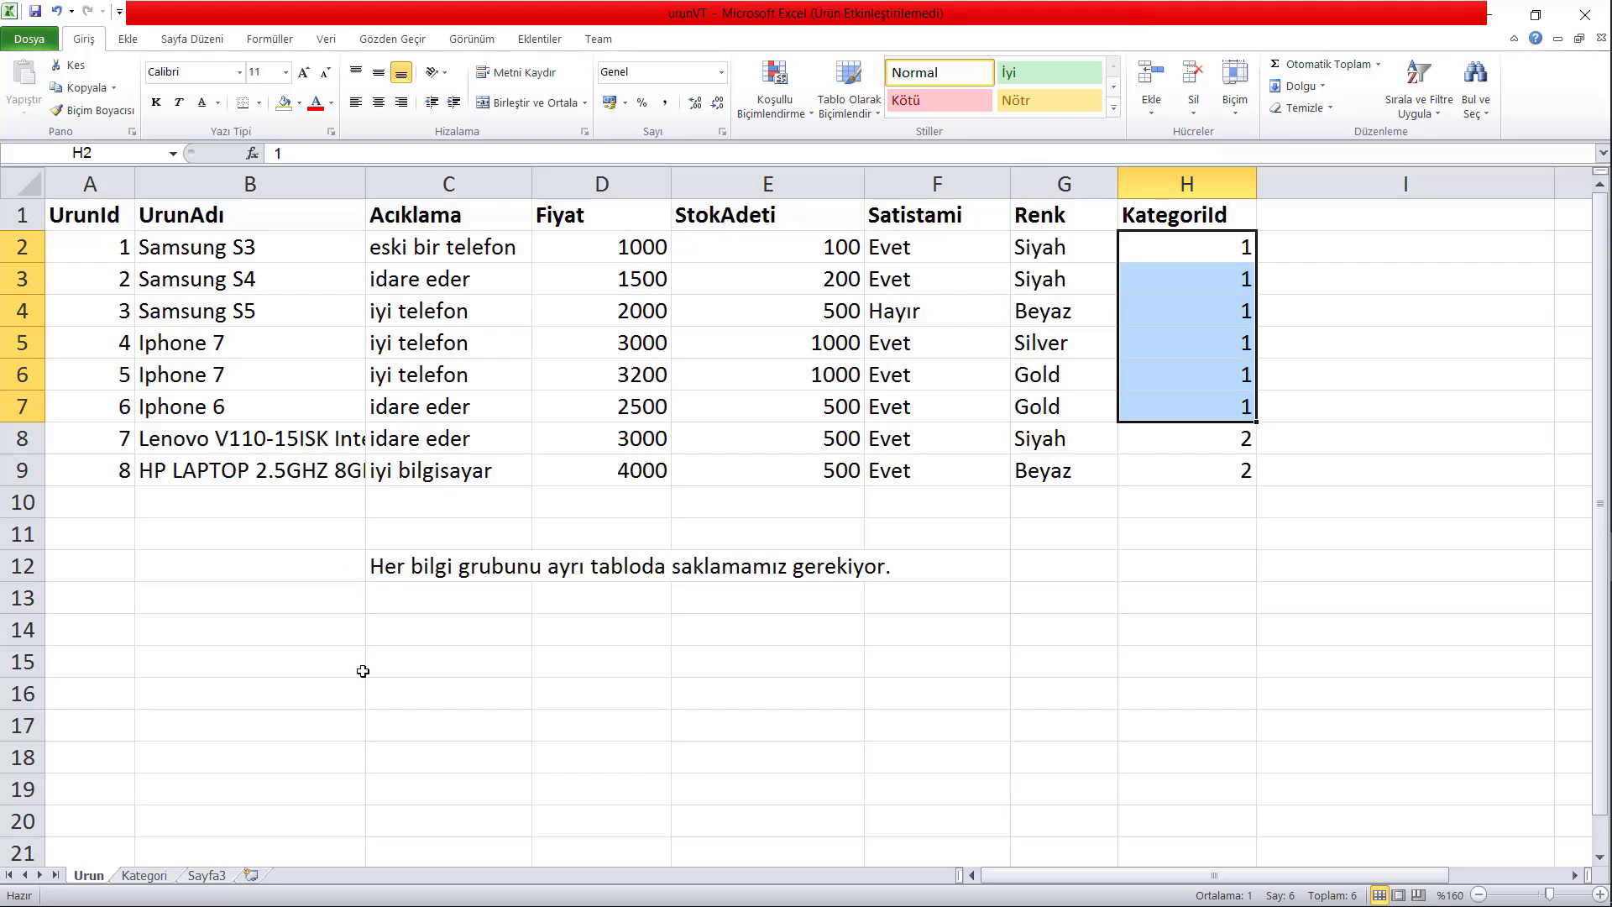
{"action": "left_click_drag", "start_coordinate": [1192, 245], "coordinate": [1215, 409]}
{"action": "left_click", "coordinate": [1176, 246]}
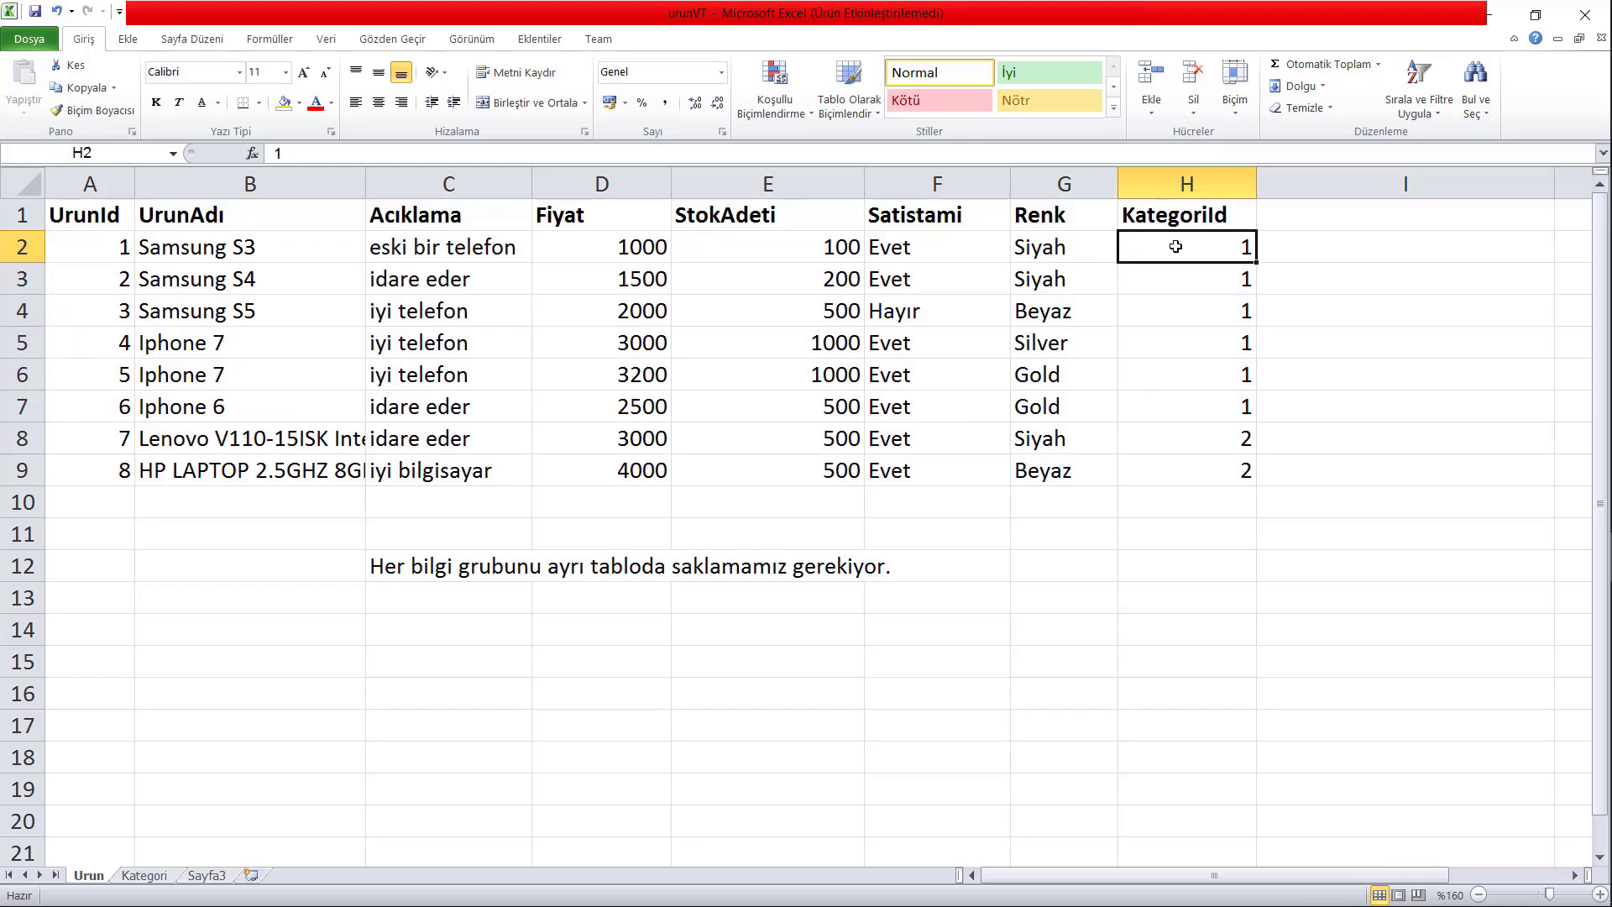
{"action": "left_click_drag", "start_coordinate": [1178, 255], "coordinate": [1201, 404]}
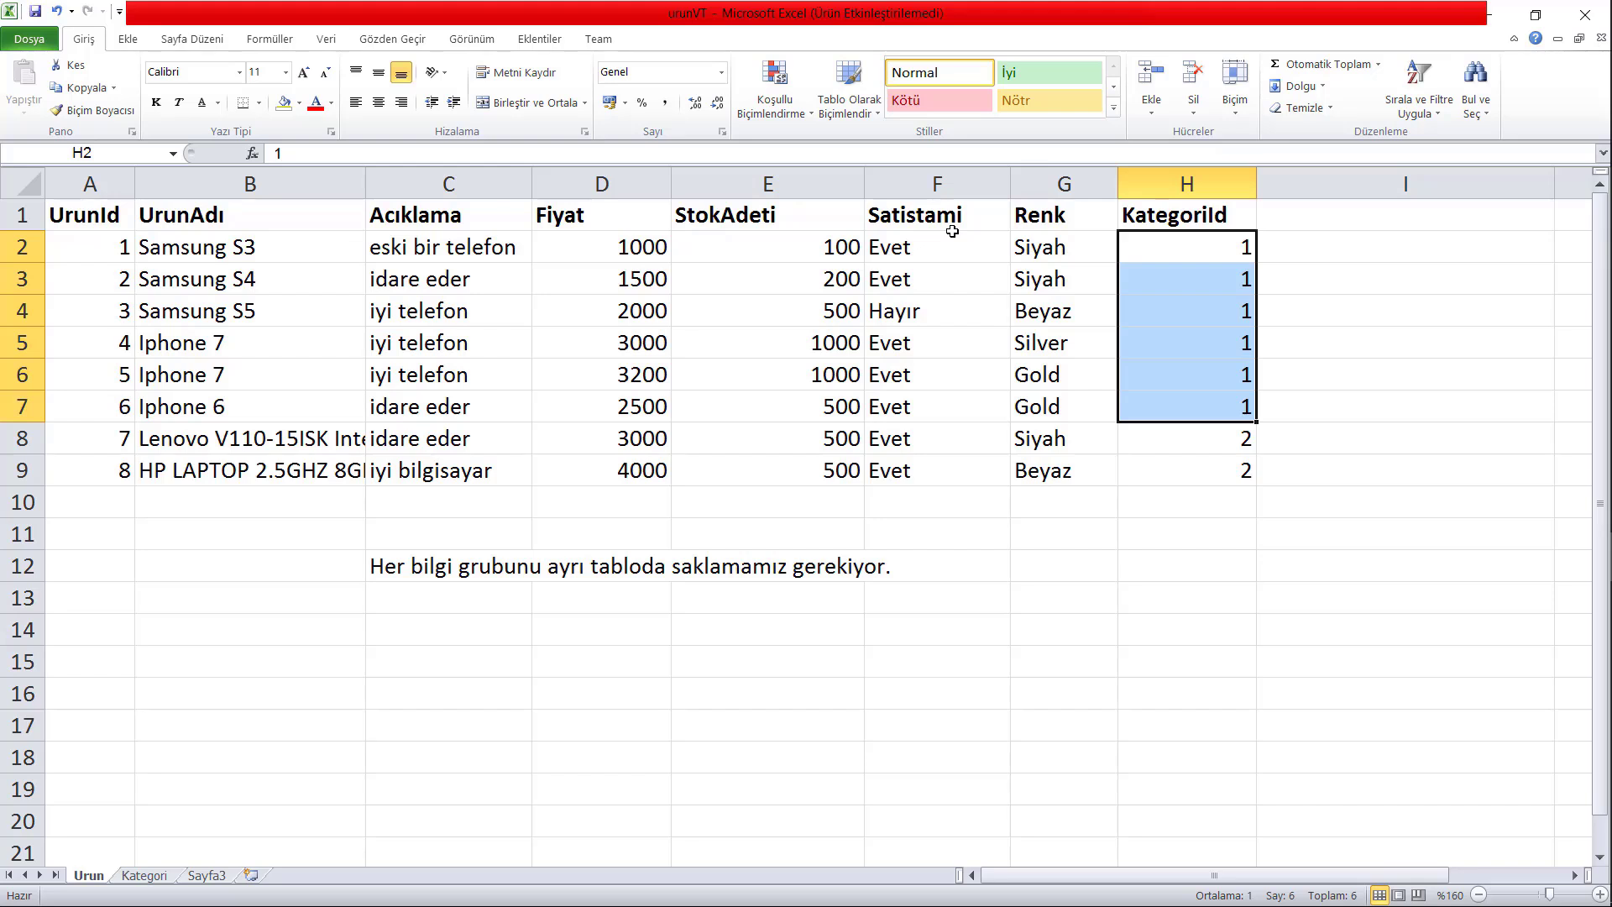
{"action": "left_click", "coordinate": [104, 249]}
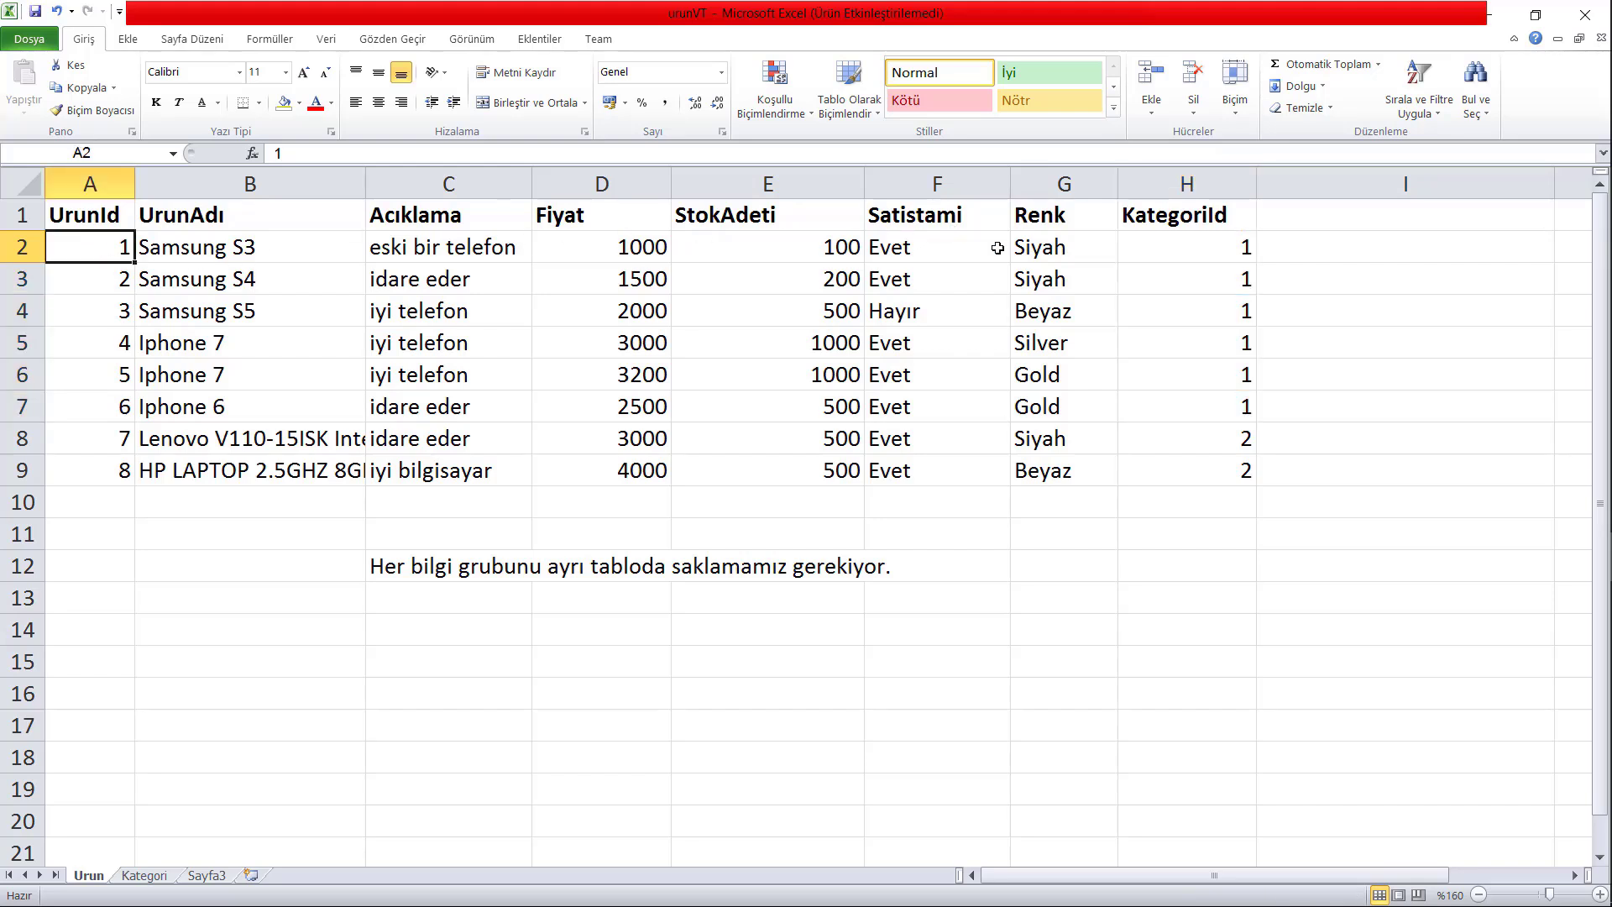
{"action": "left_click", "coordinate": [1183, 242]}
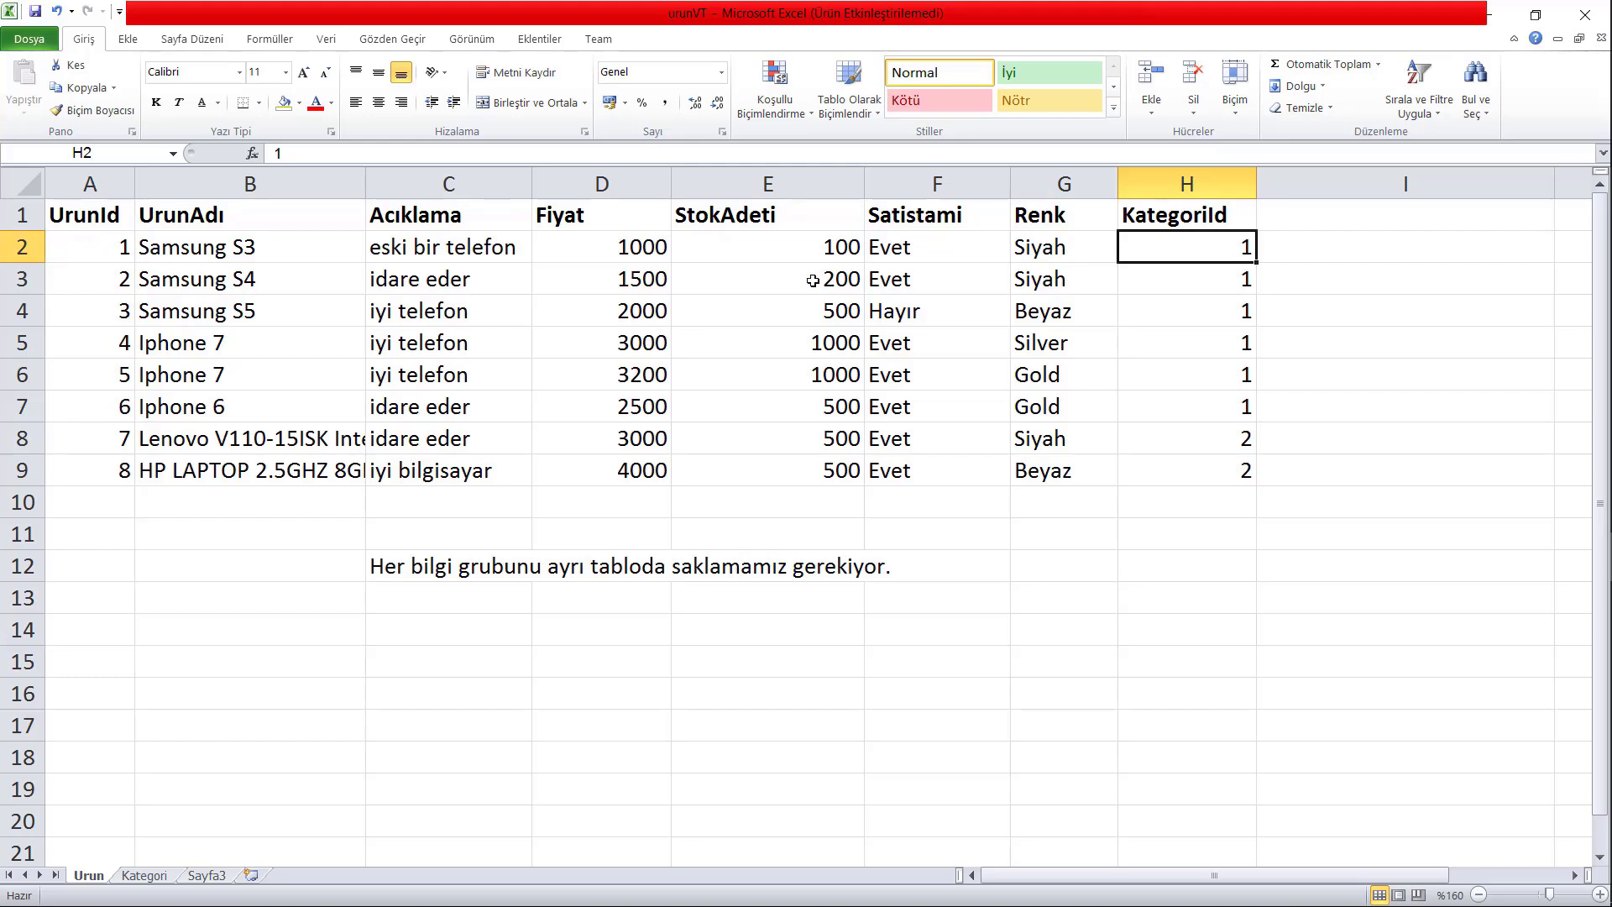
{"action": "double_click", "coordinate": [1244, 247]}
{"action": "double_click", "coordinate": [1244, 247]}
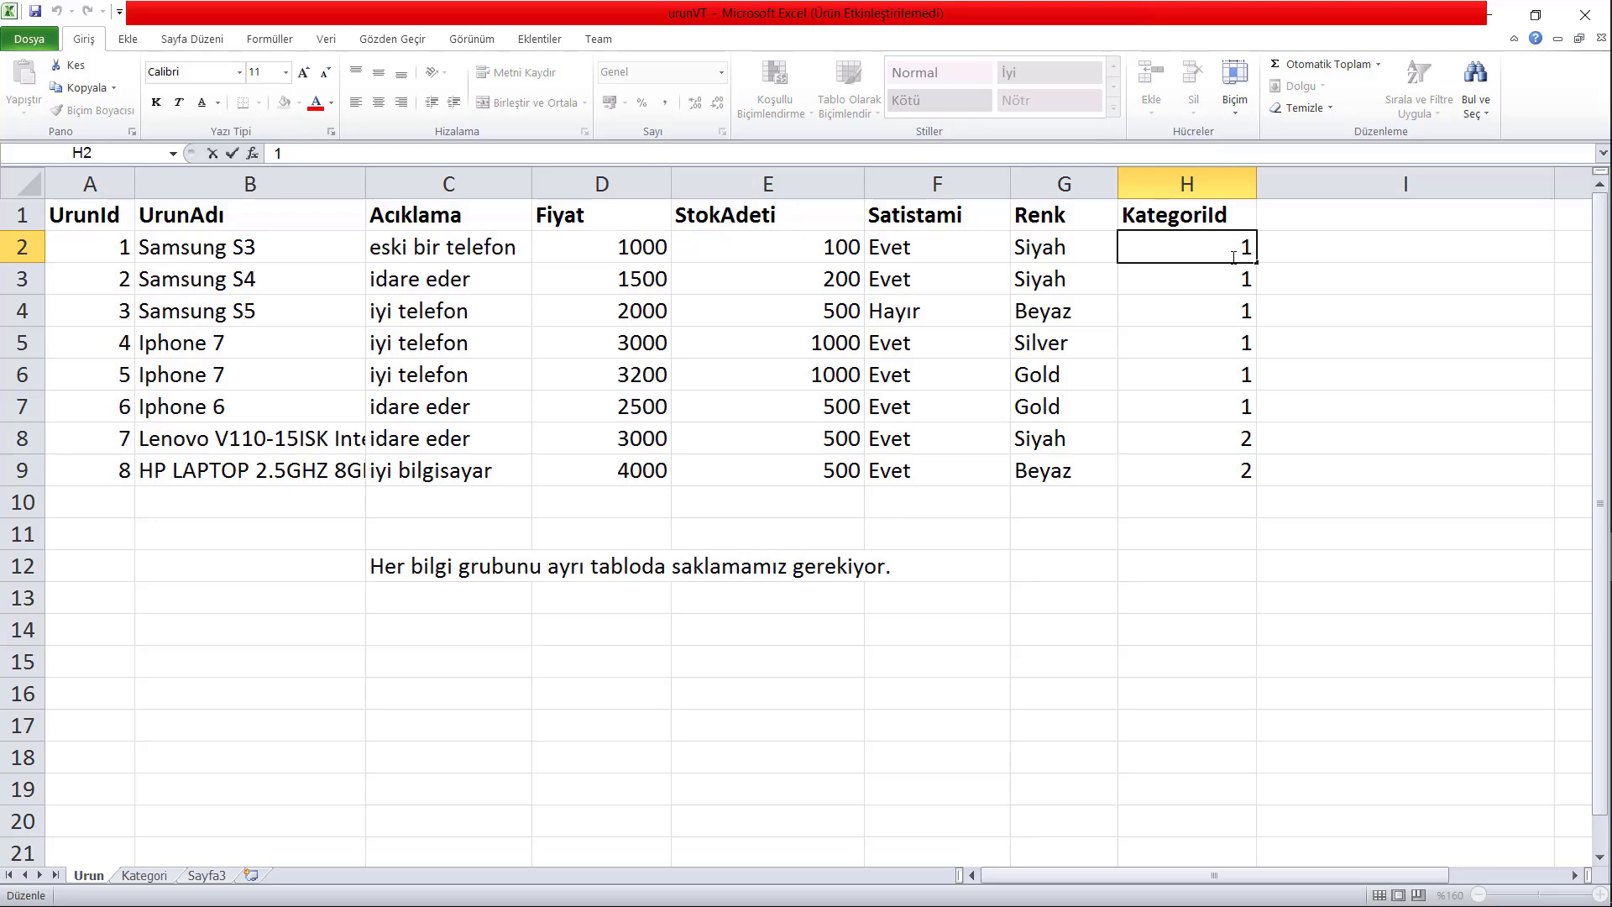
{"action": "left_click", "coordinate": [144, 875]}
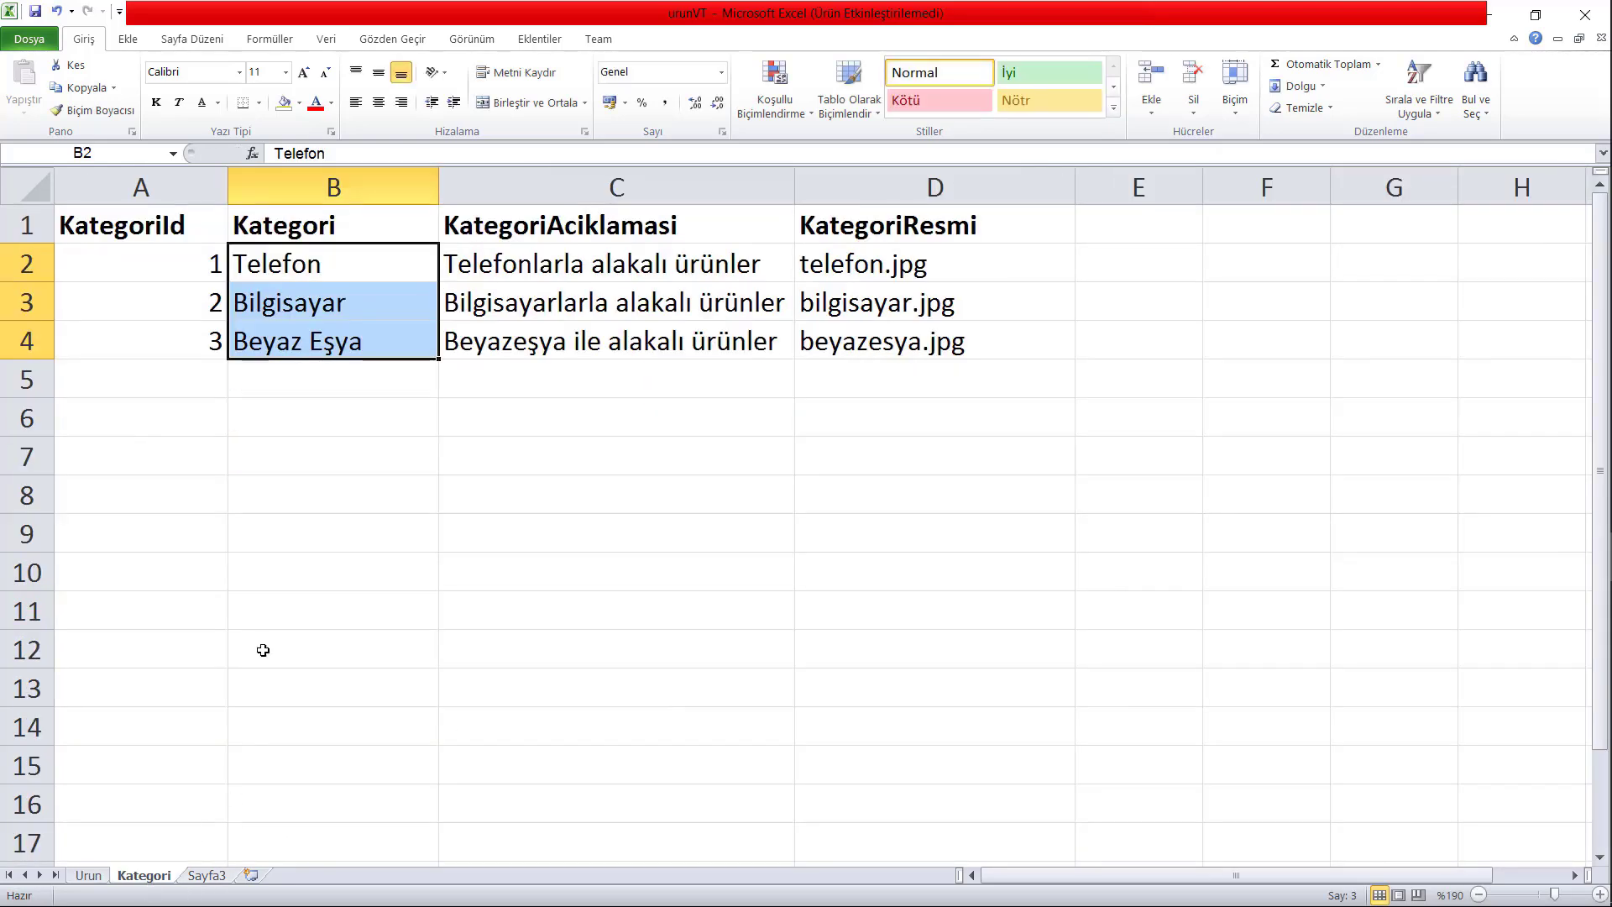
{"action": "left_click", "coordinate": [175, 365]}
{"action": "type", "text": "4"}
{"action": "key", "text": "Tab"}
{"action": "type", "text": "E"}
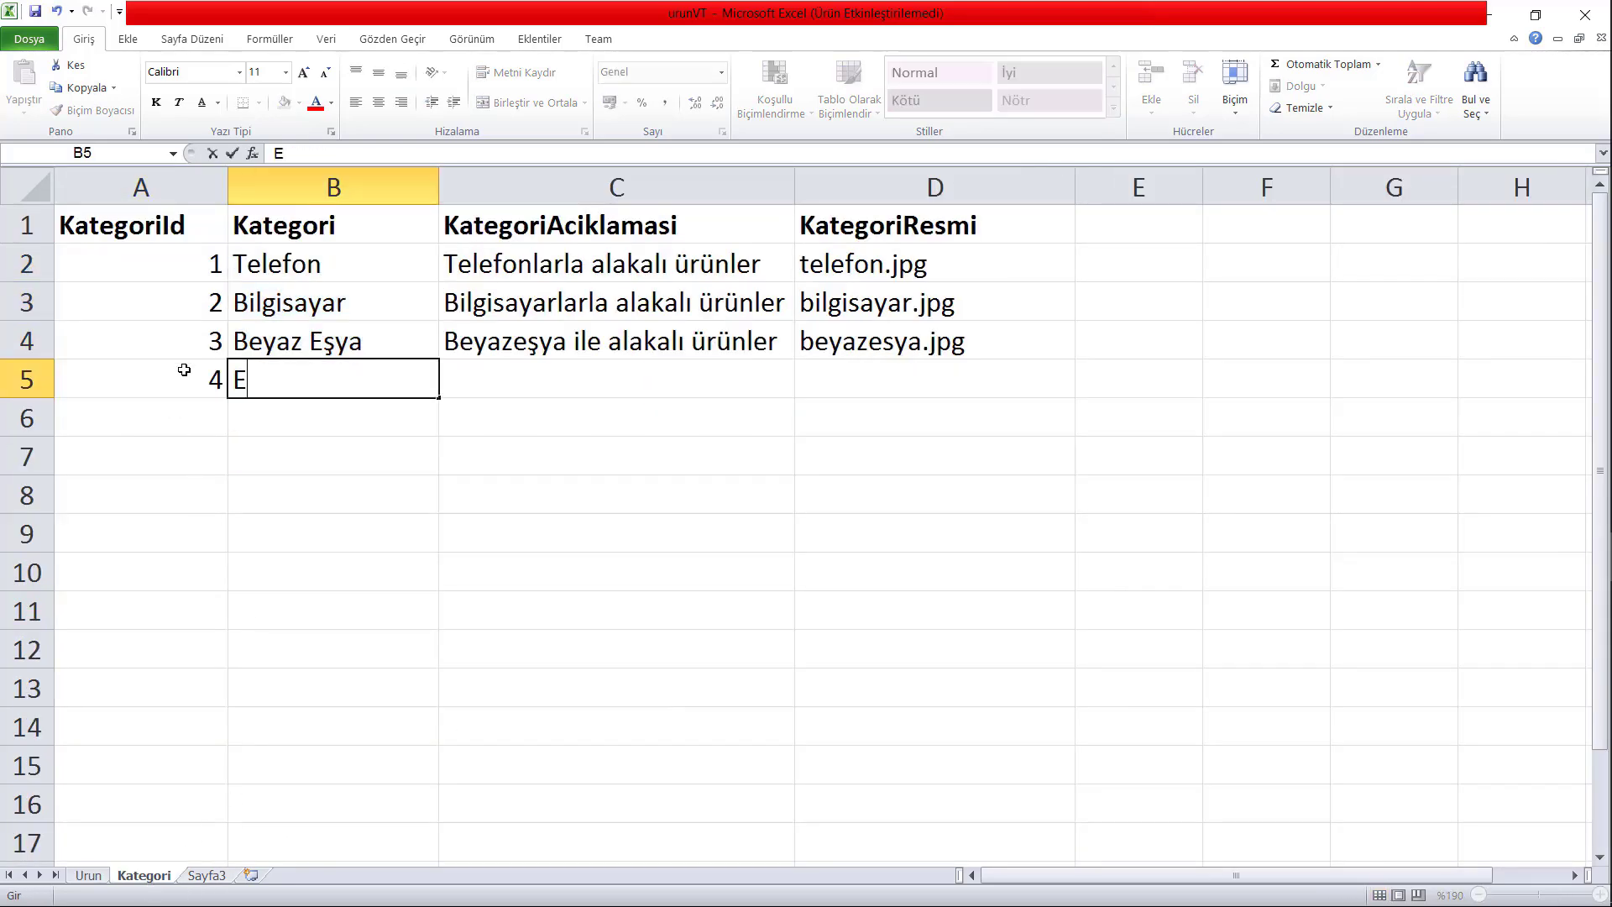
{"action": "type", "text": "lektronik"}
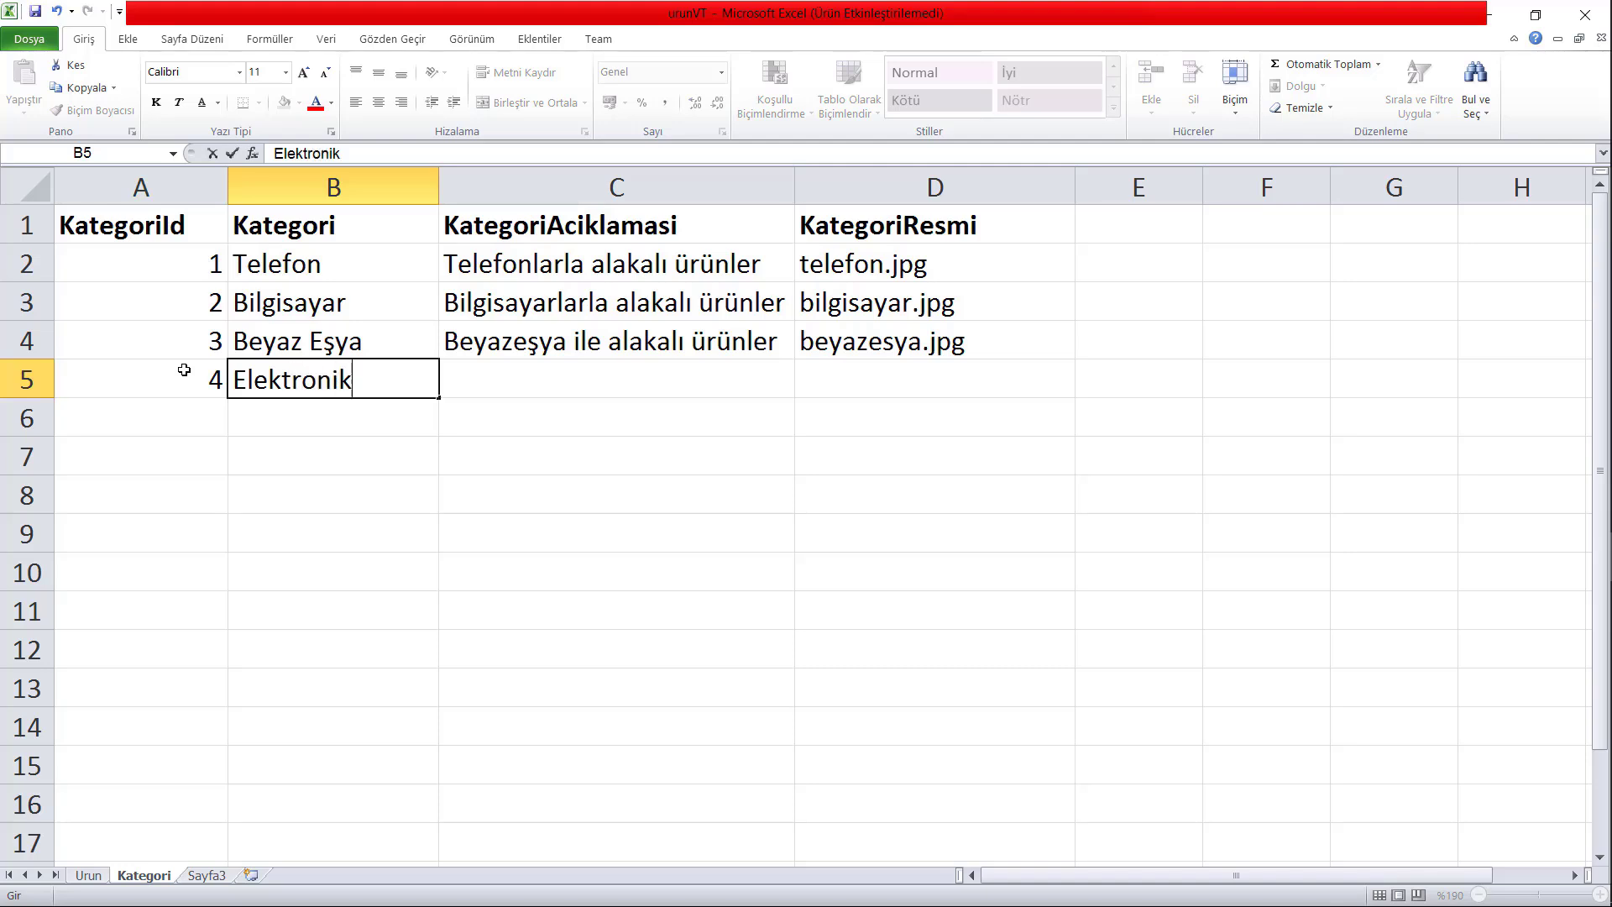
{"action": "key", "text": "Tab"}
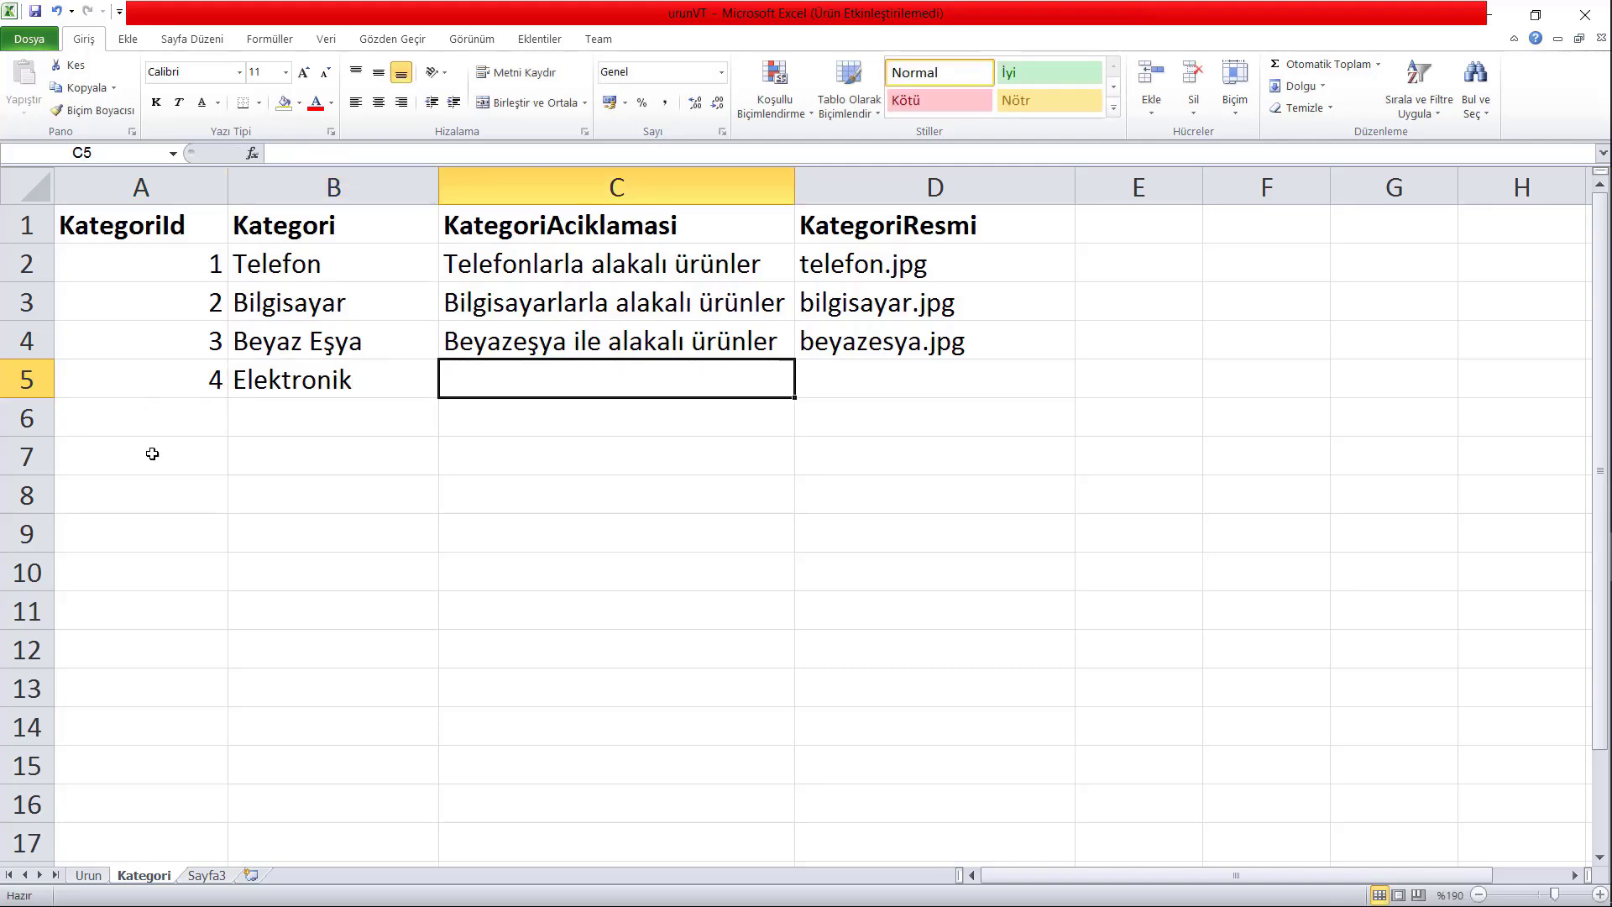
{"action": "left_click", "coordinate": [94, 876]}
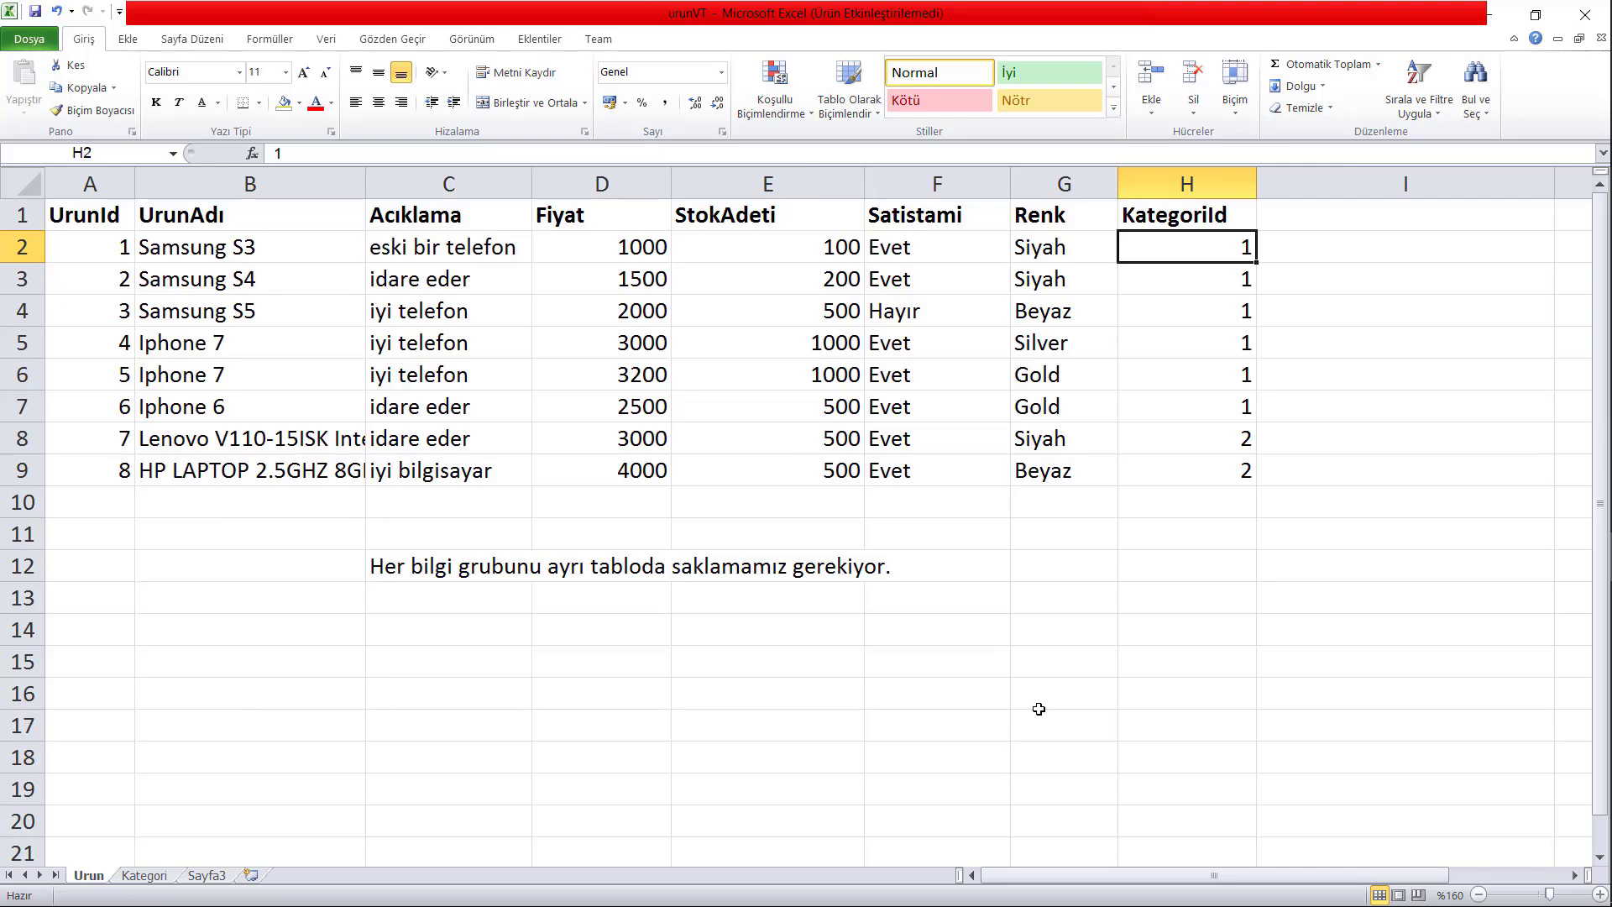
{"action": "left_click", "coordinate": [144, 876]}
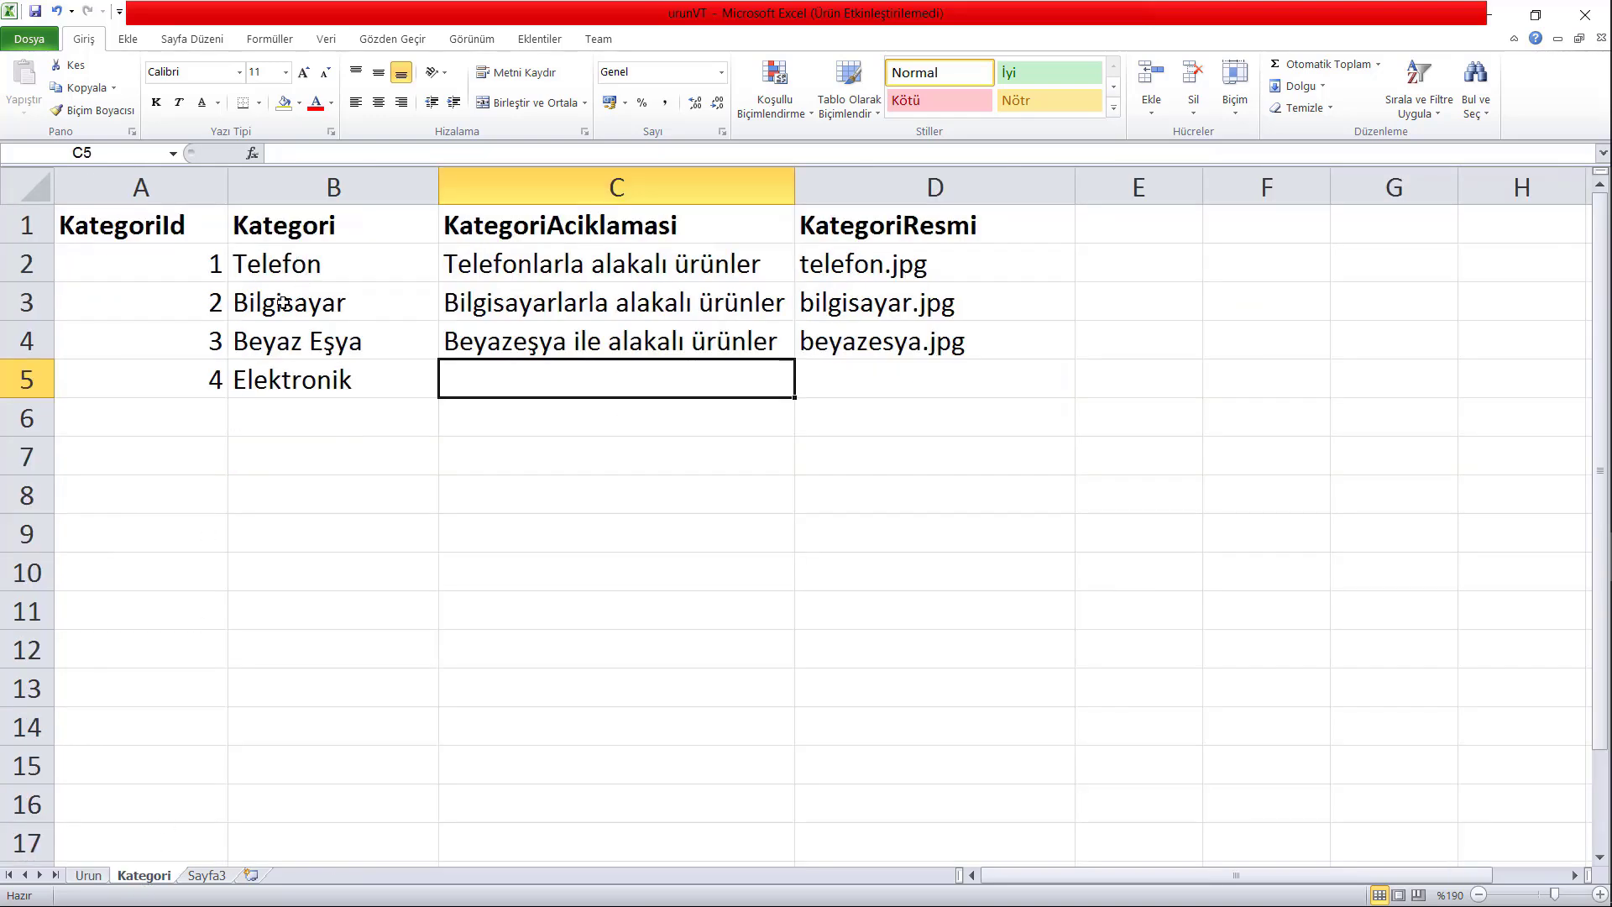
{"action": "left_click", "coordinate": [99, 874]}
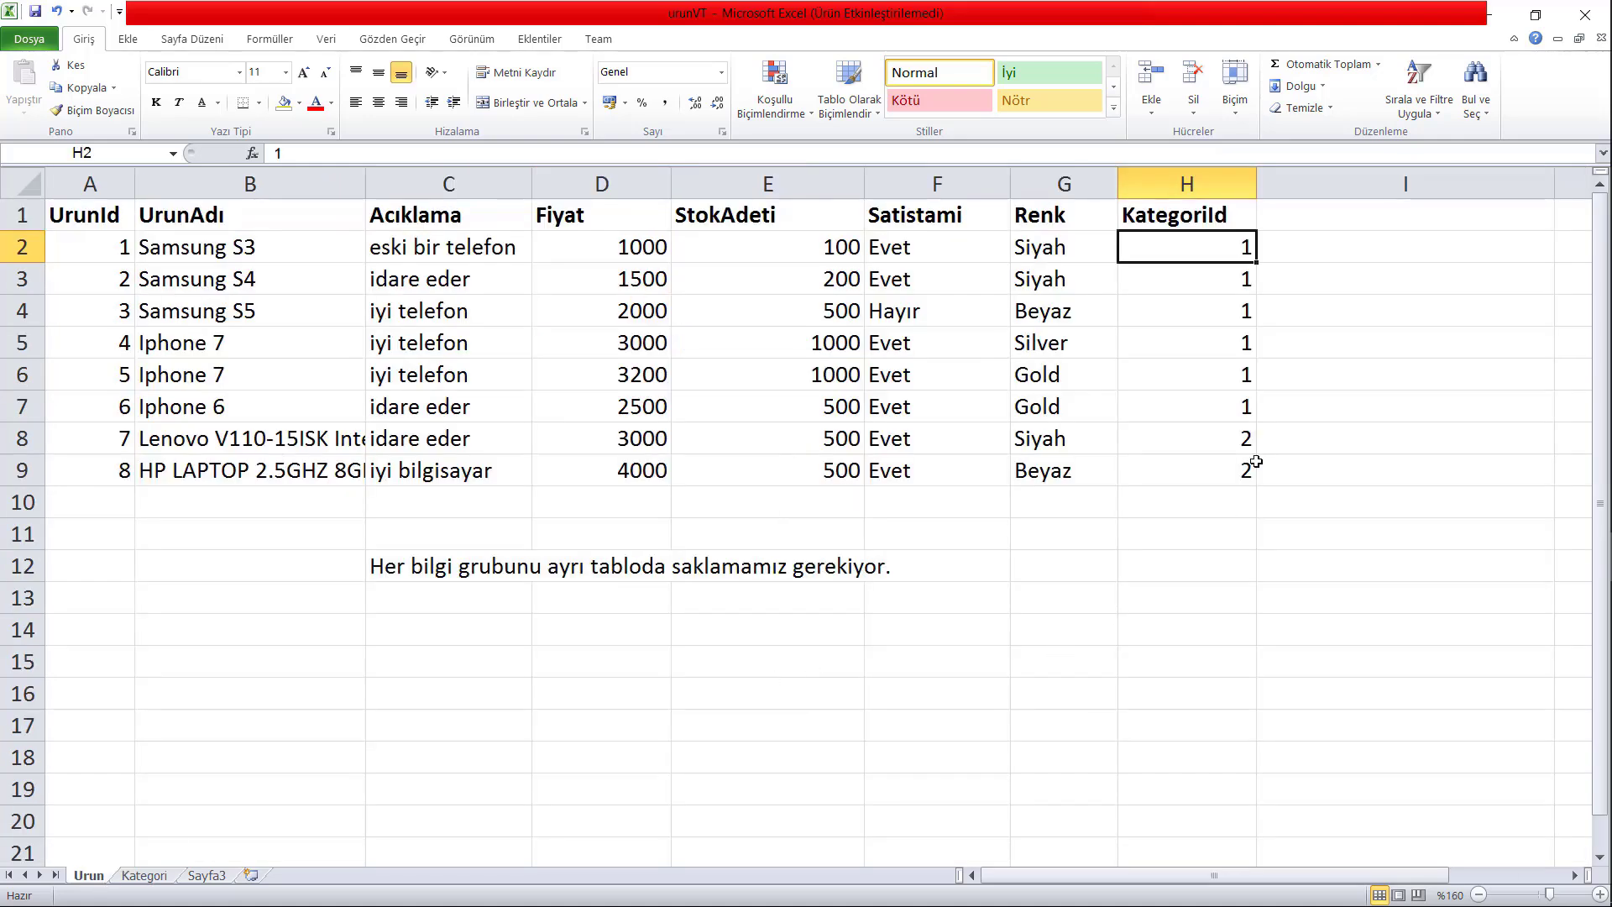
{"action": "left_click_drag", "start_coordinate": [1186, 212], "coordinate": [1195, 472]}
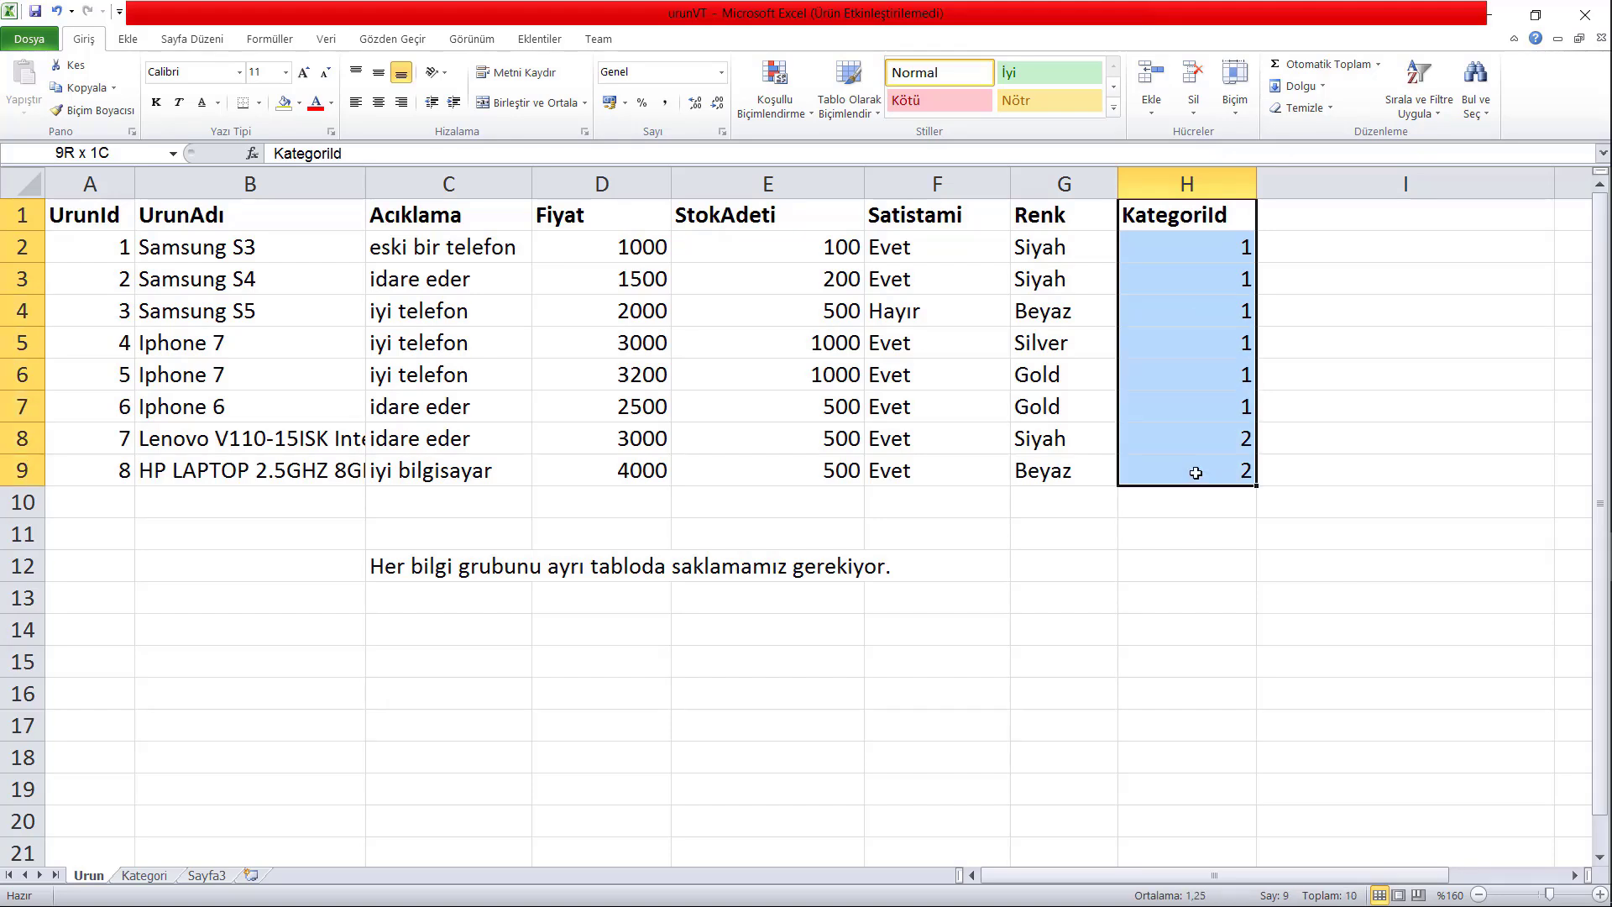
{"action": "double_click", "coordinate": [1225, 246]}
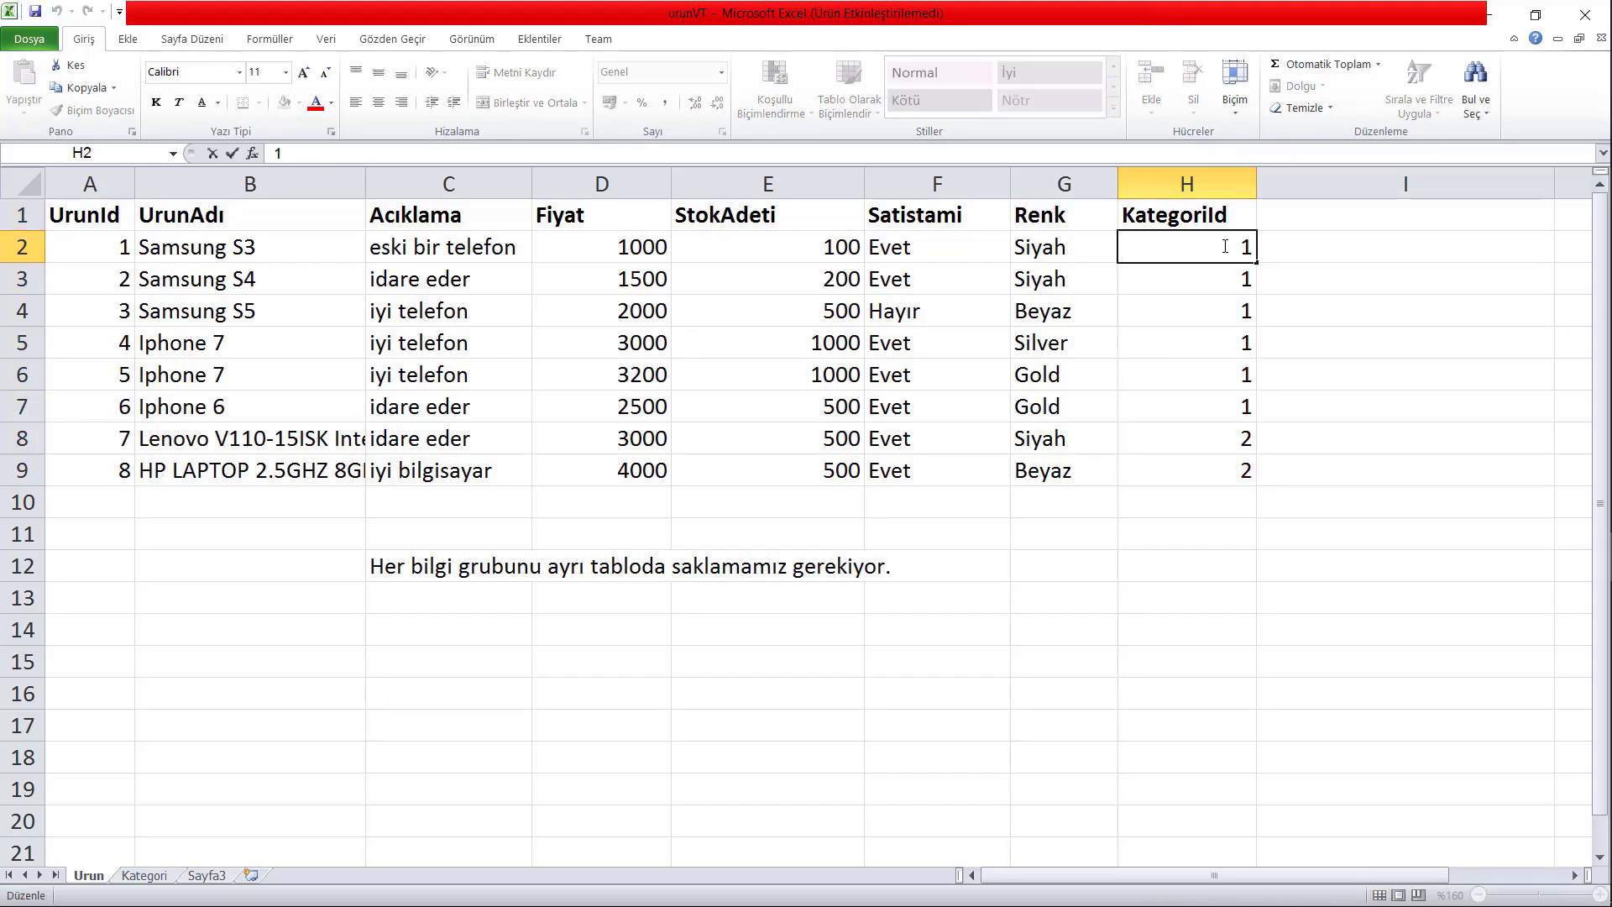
{"action": "type", "text": ",4"}
{"action": "key", "text": "BackSpace"}
{"action": "key", "text": "BackSpace"}
{"action": "left_click", "coordinate": [1214, 340]}
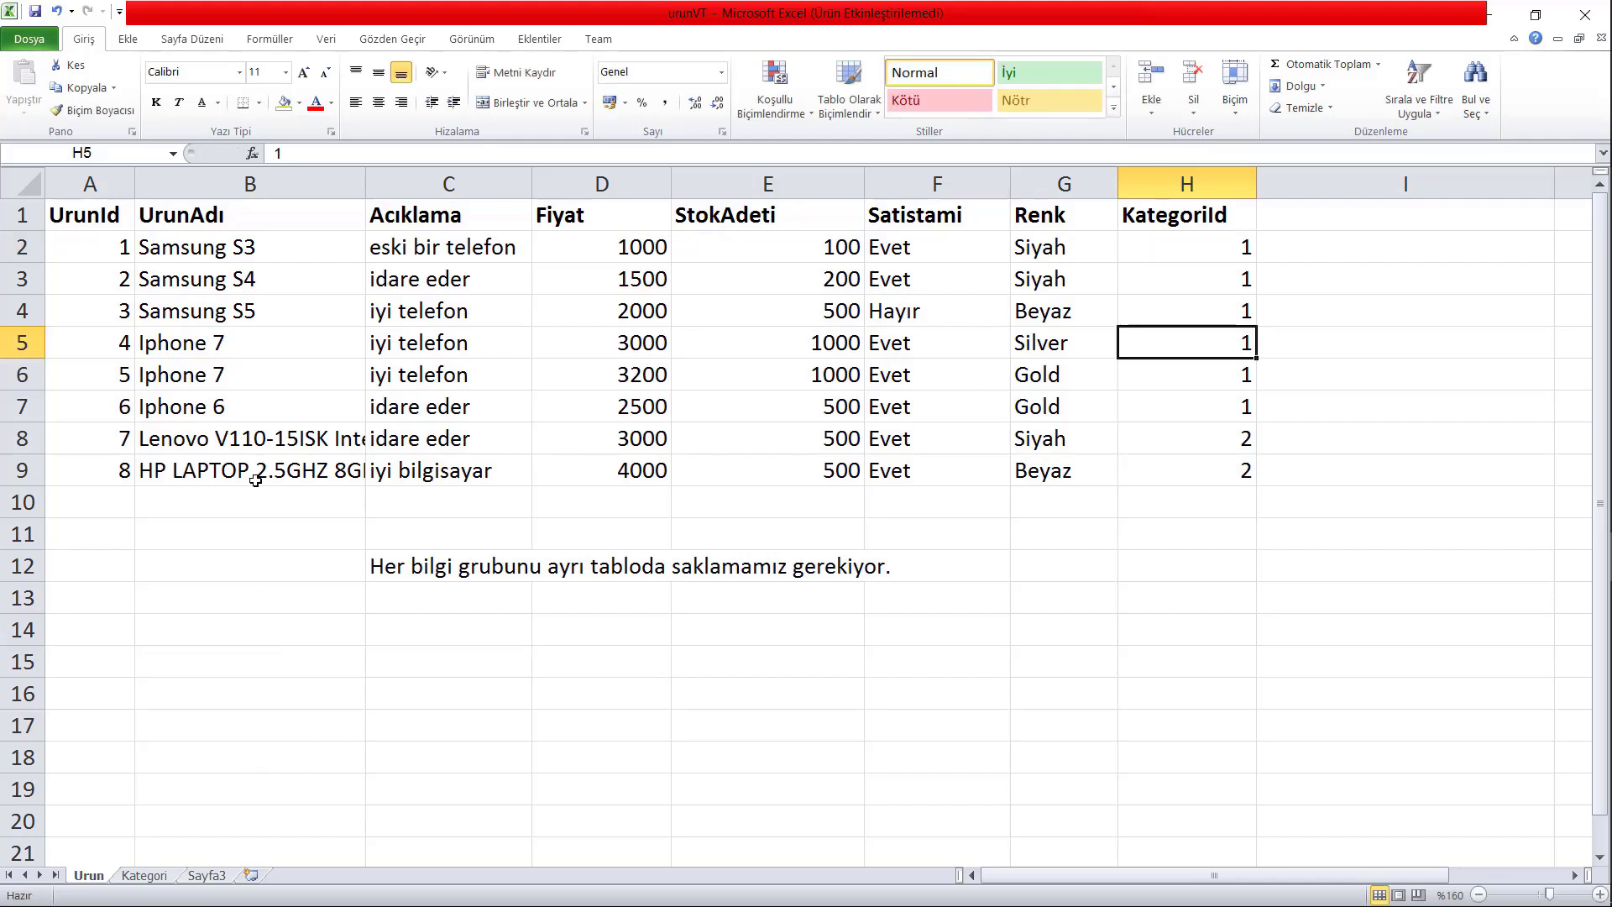
{"action": "left_click", "coordinate": [117, 250]}
{"action": "left_click", "coordinate": [1170, 254]}
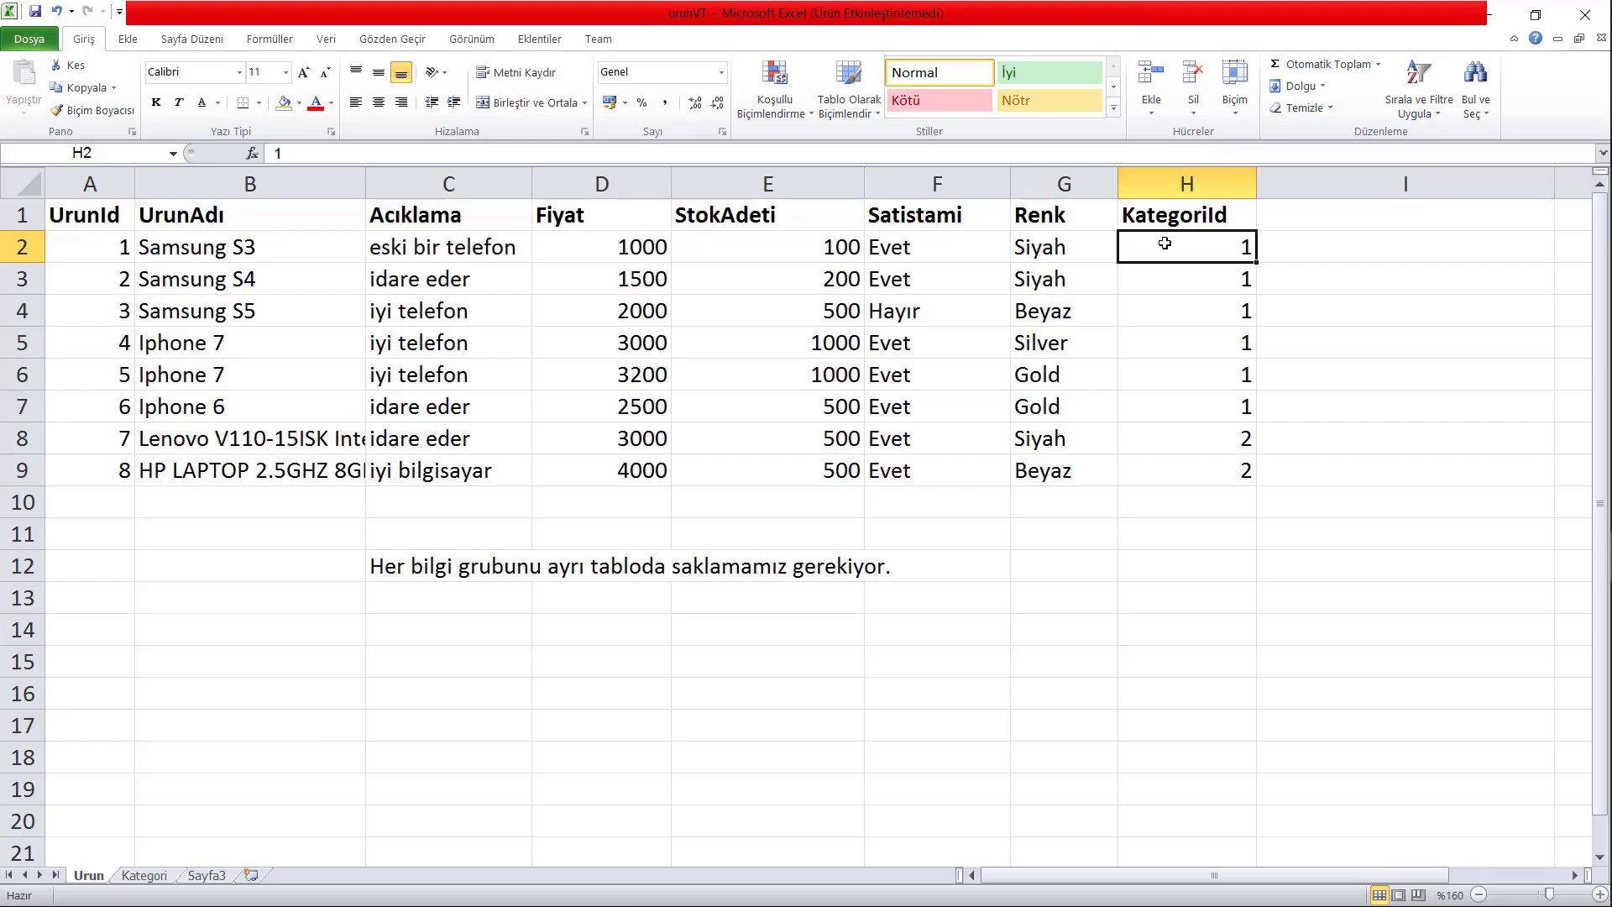
{"action": "left_click_drag", "start_coordinate": [1164, 244], "coordinate": [1190, 414]}
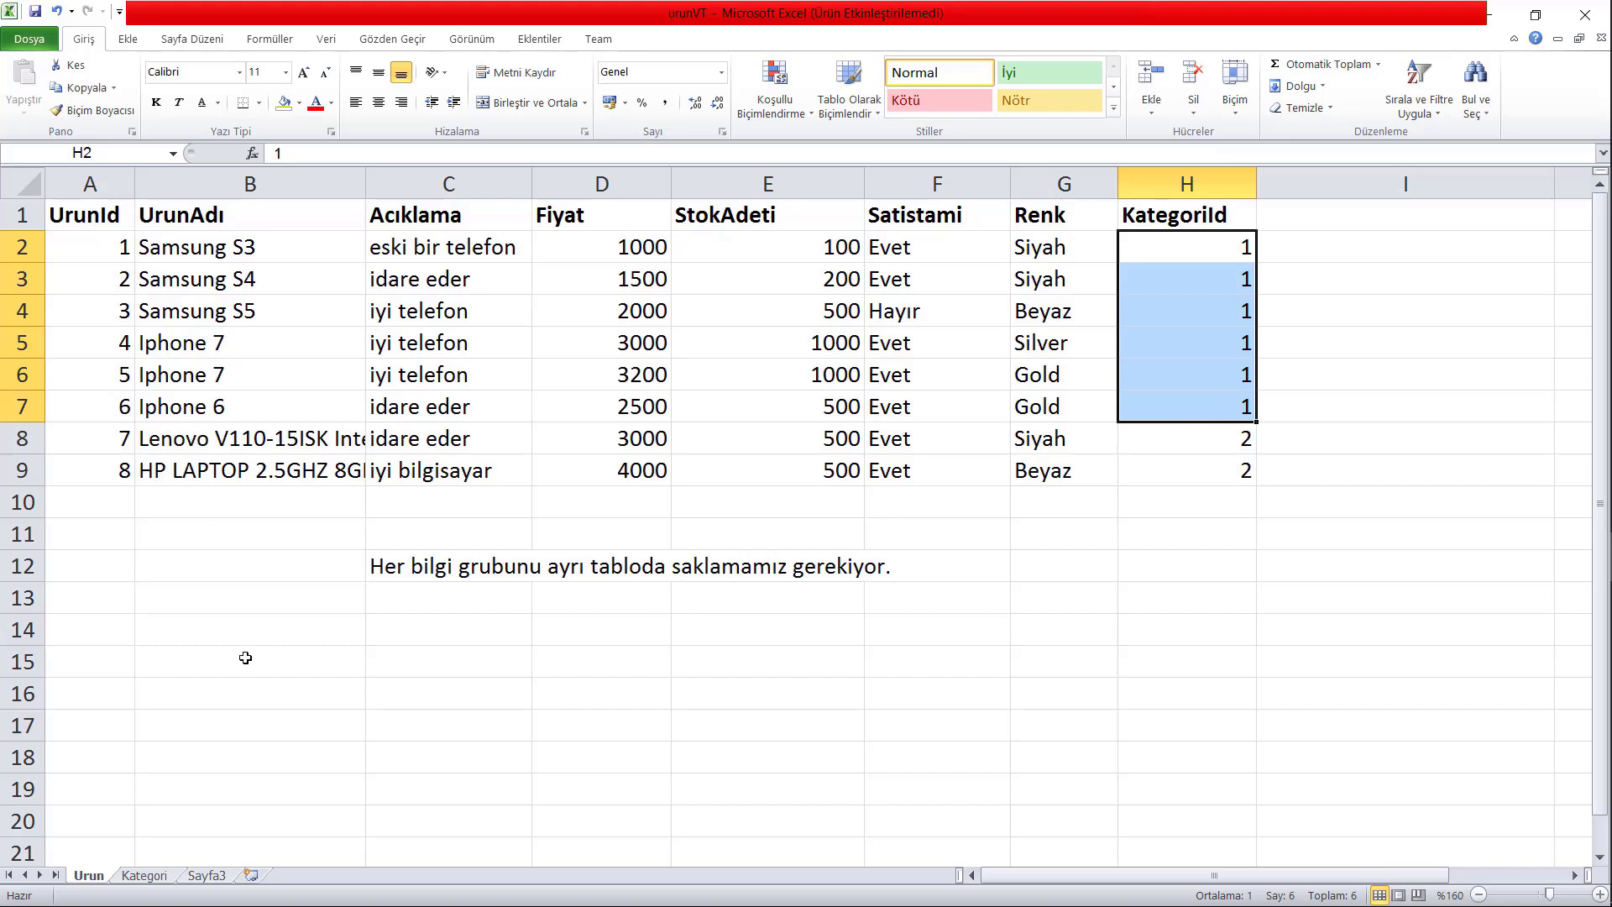
{"action": "left_click", "coordinate": [175, 658]}
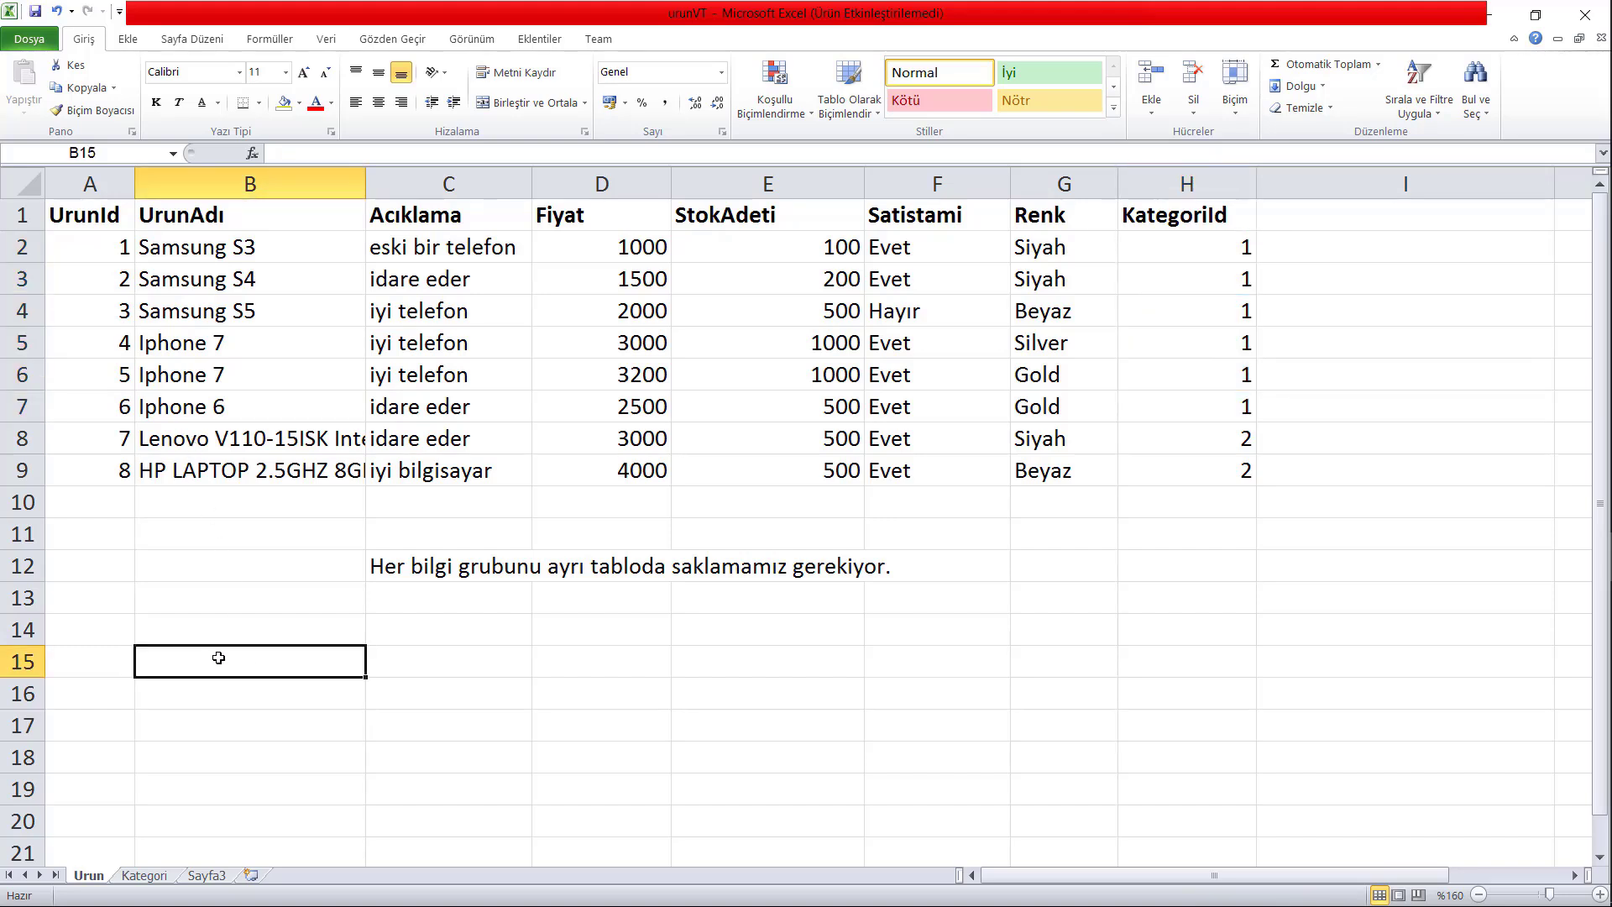
- Enter 1 in A15 and 'Bire-Çok ilişki' in B15 of Urun
{"action": "left_click", "coordinate": [90, 656]}
{"action": "type", "text": "1"}
{"action": "key", "text": "Tab"}
{"action": "type", "text": "Bire-"}
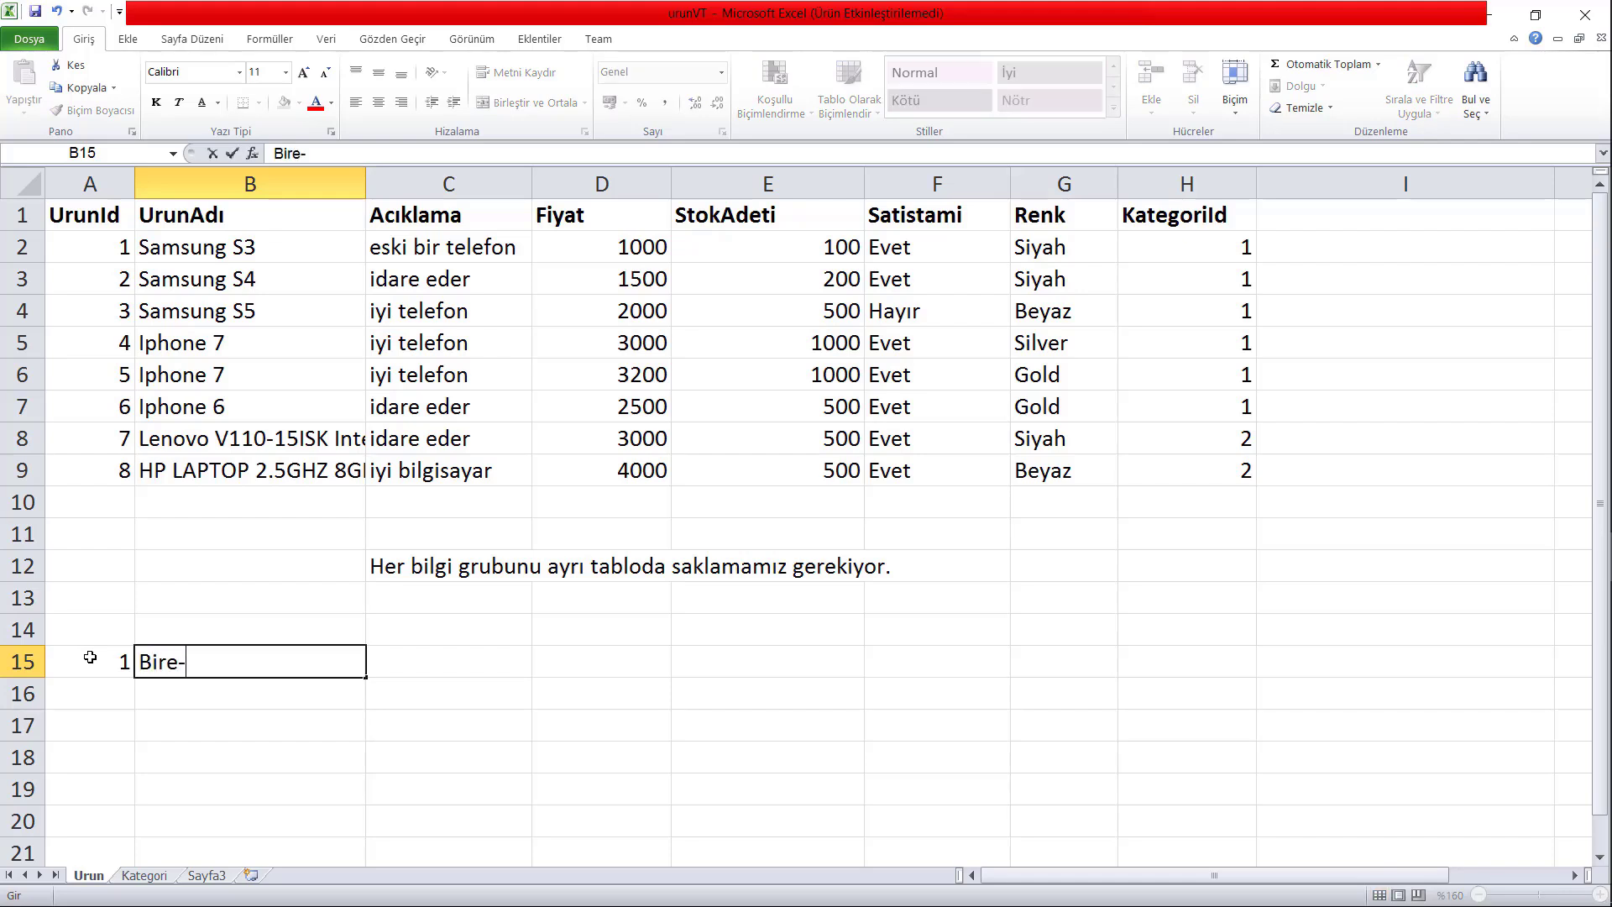
{"action": "type", "text": "Çok iliş"}
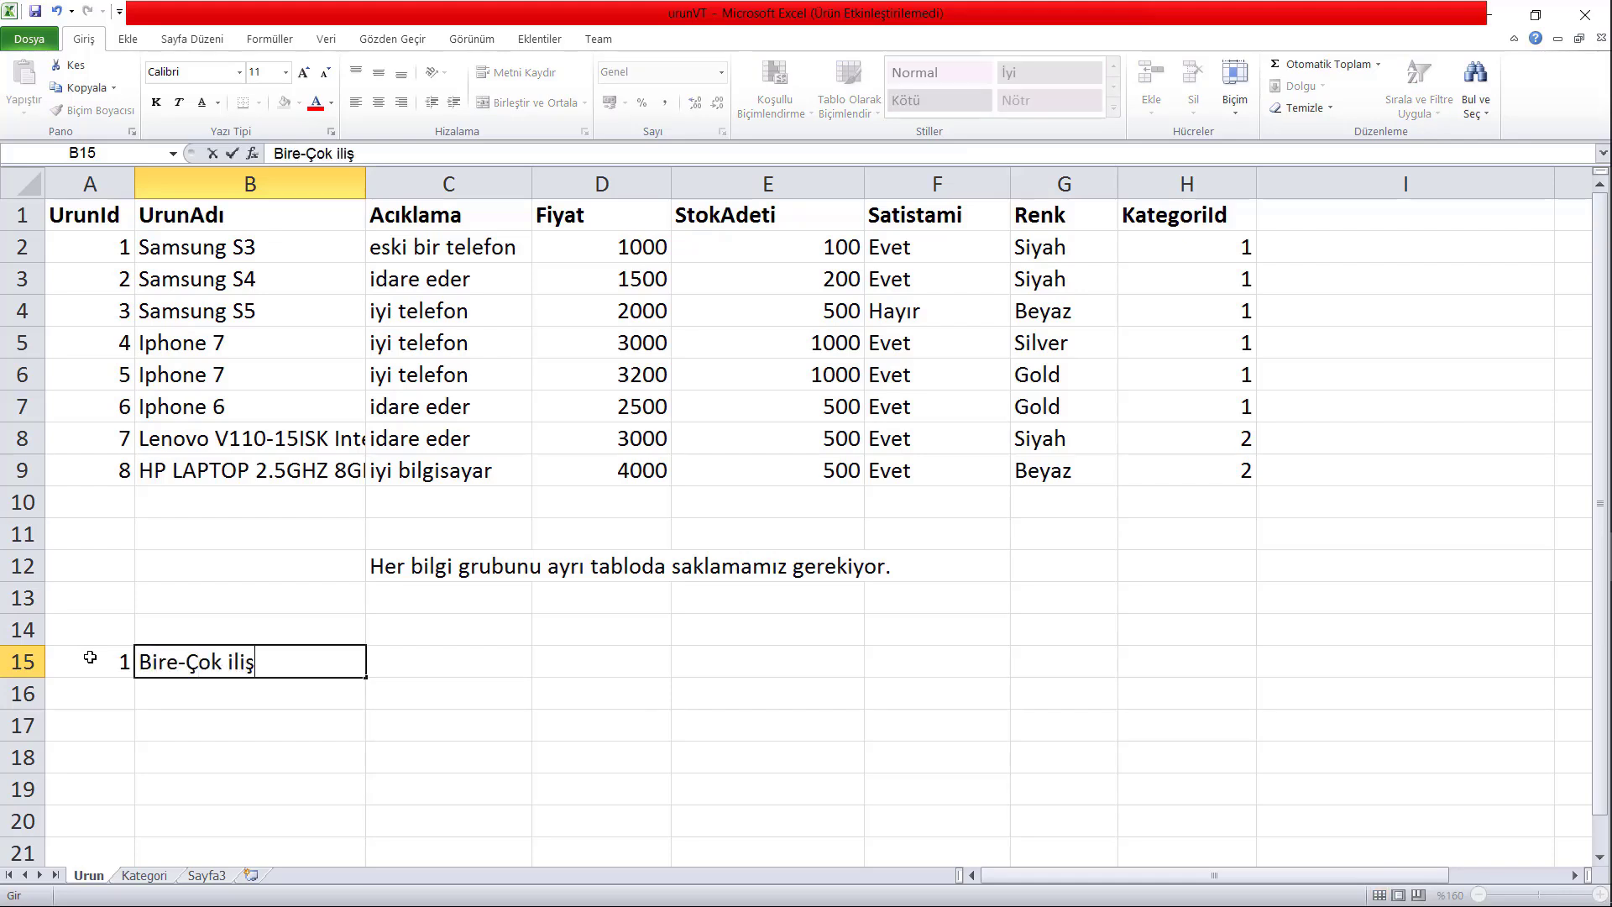
{"action": "type", "text": "ki"}
- Check the Telefon and Elektronik ids on Kategori, then open the empty Sayfa3 sheet
{"action": "left_click", "coordinate": [145, 878]}
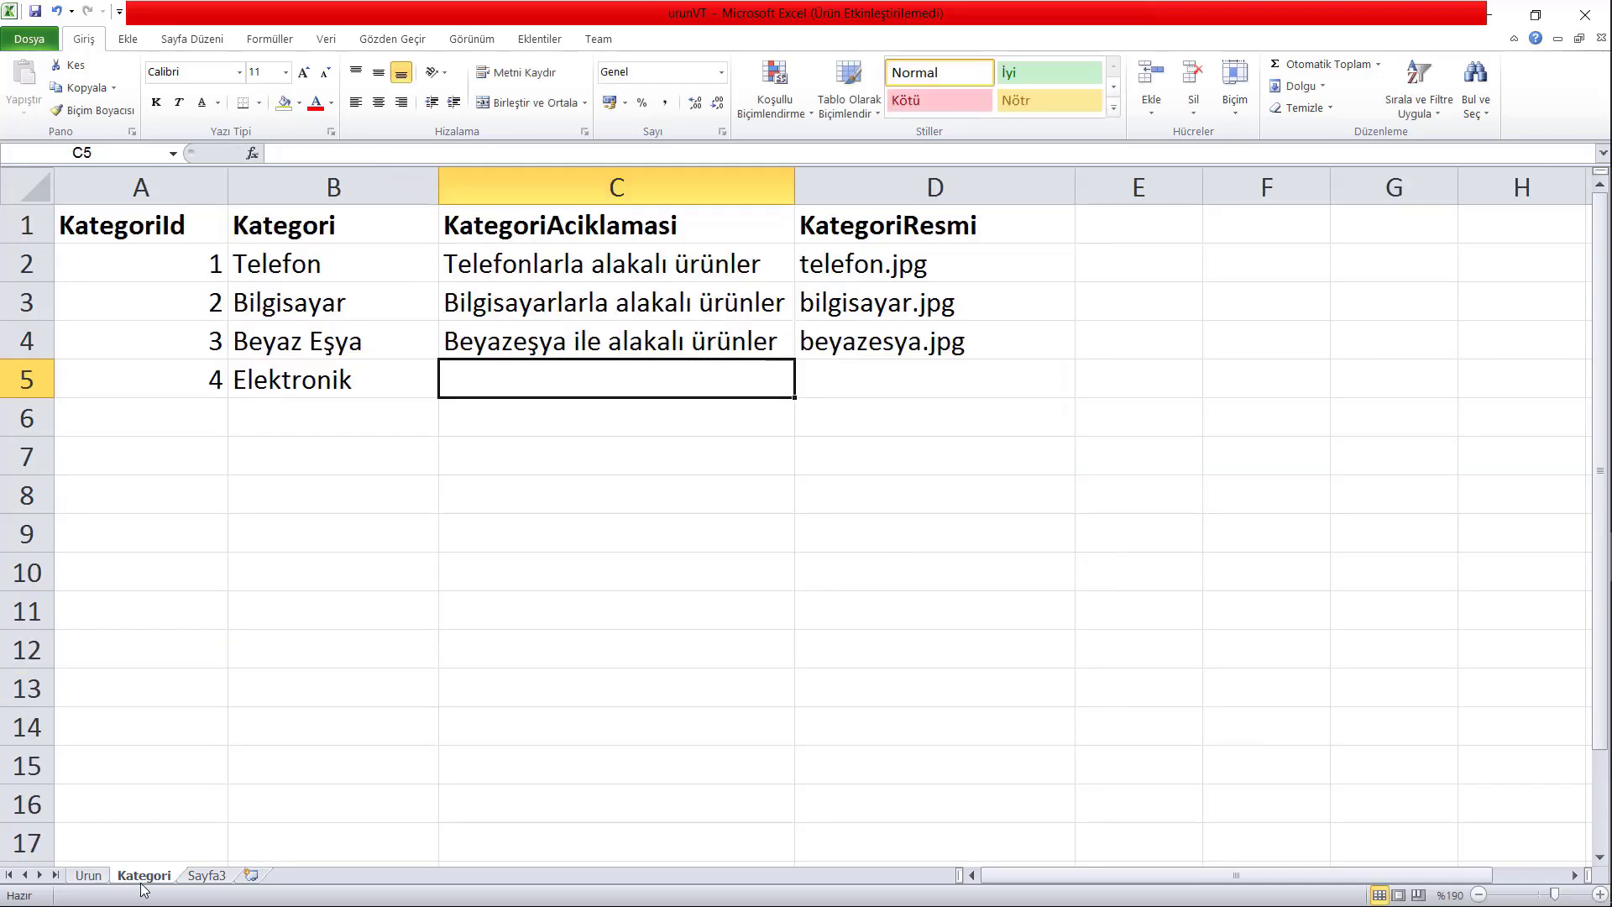
{"action": "left_click", "coordinate": [165, 269]}
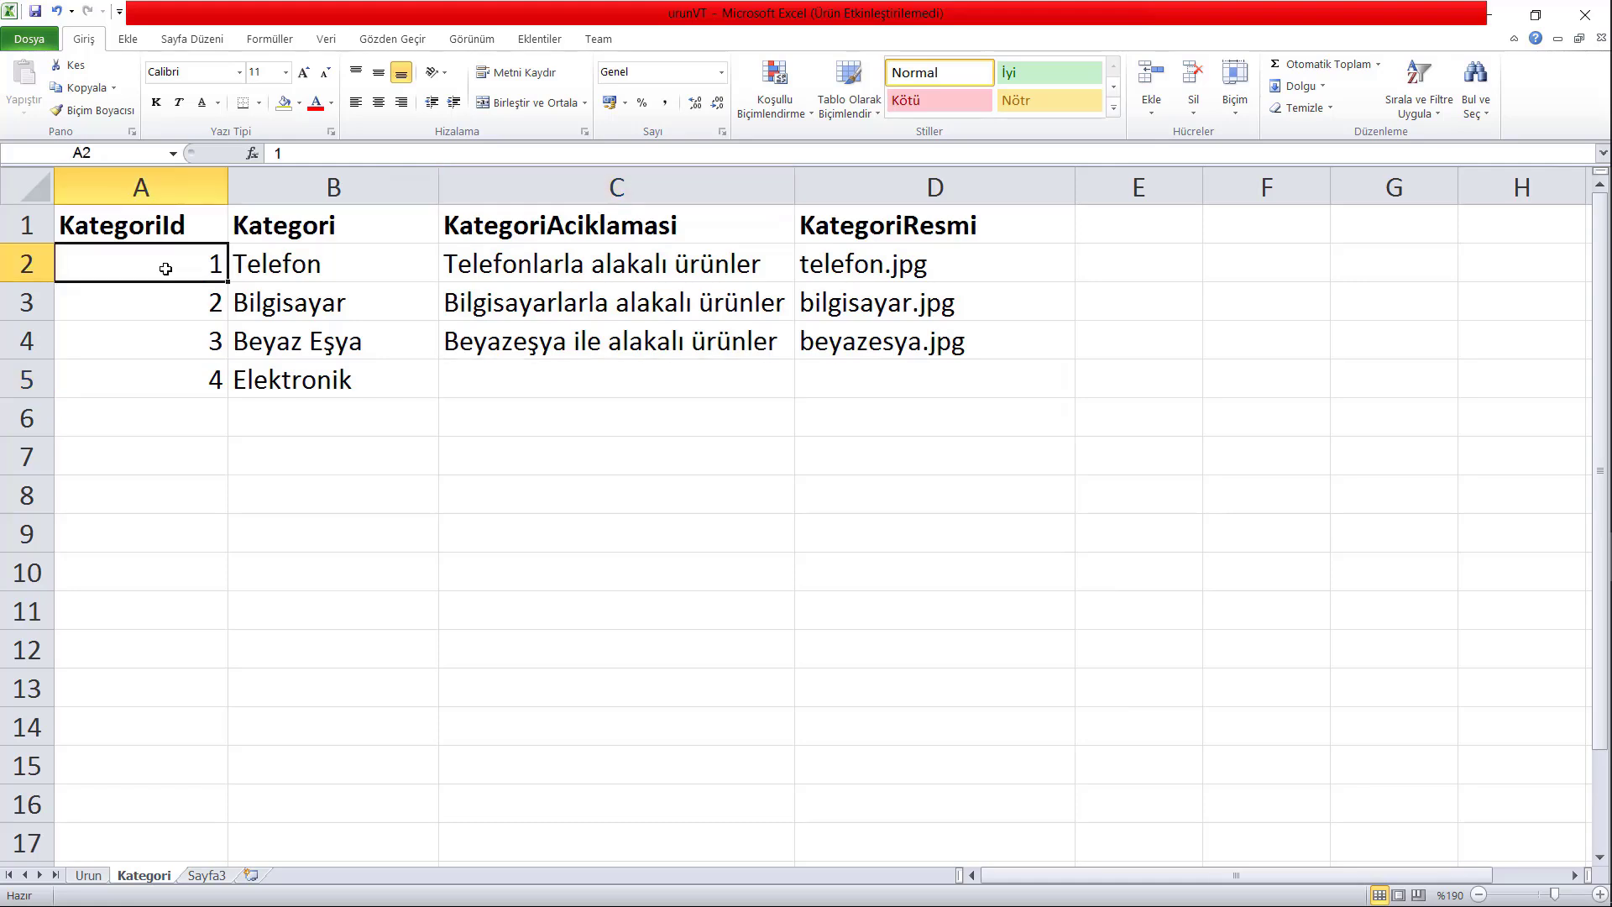
{"action": "left_click", "coordinate": [171, 379]}
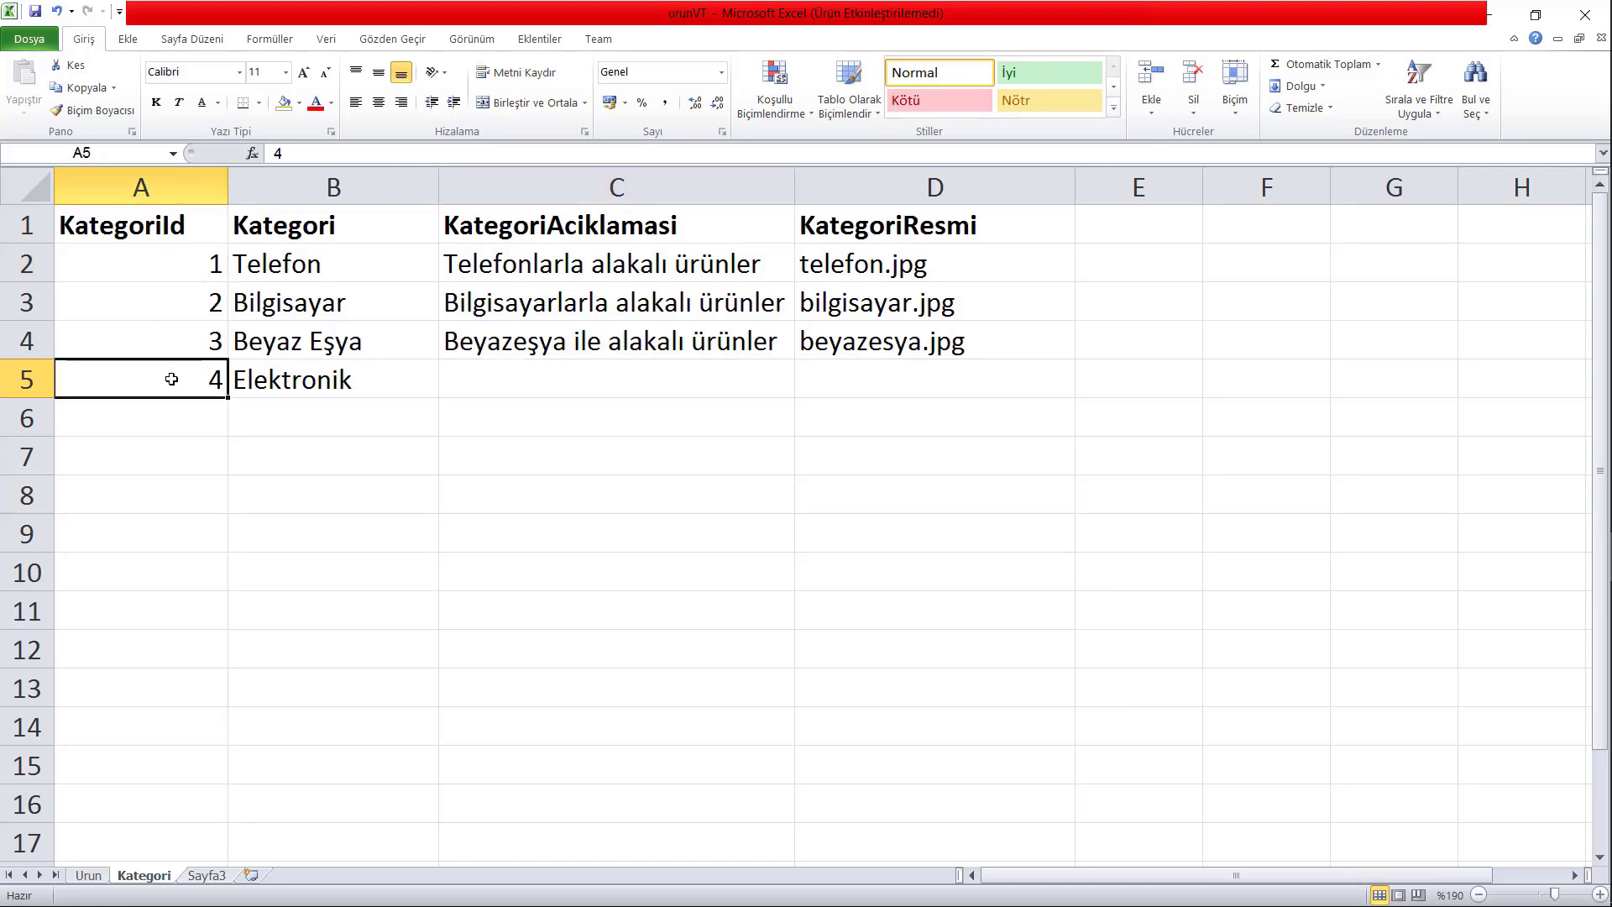
{"action": "left_click", "coordinate": [94, 876]}
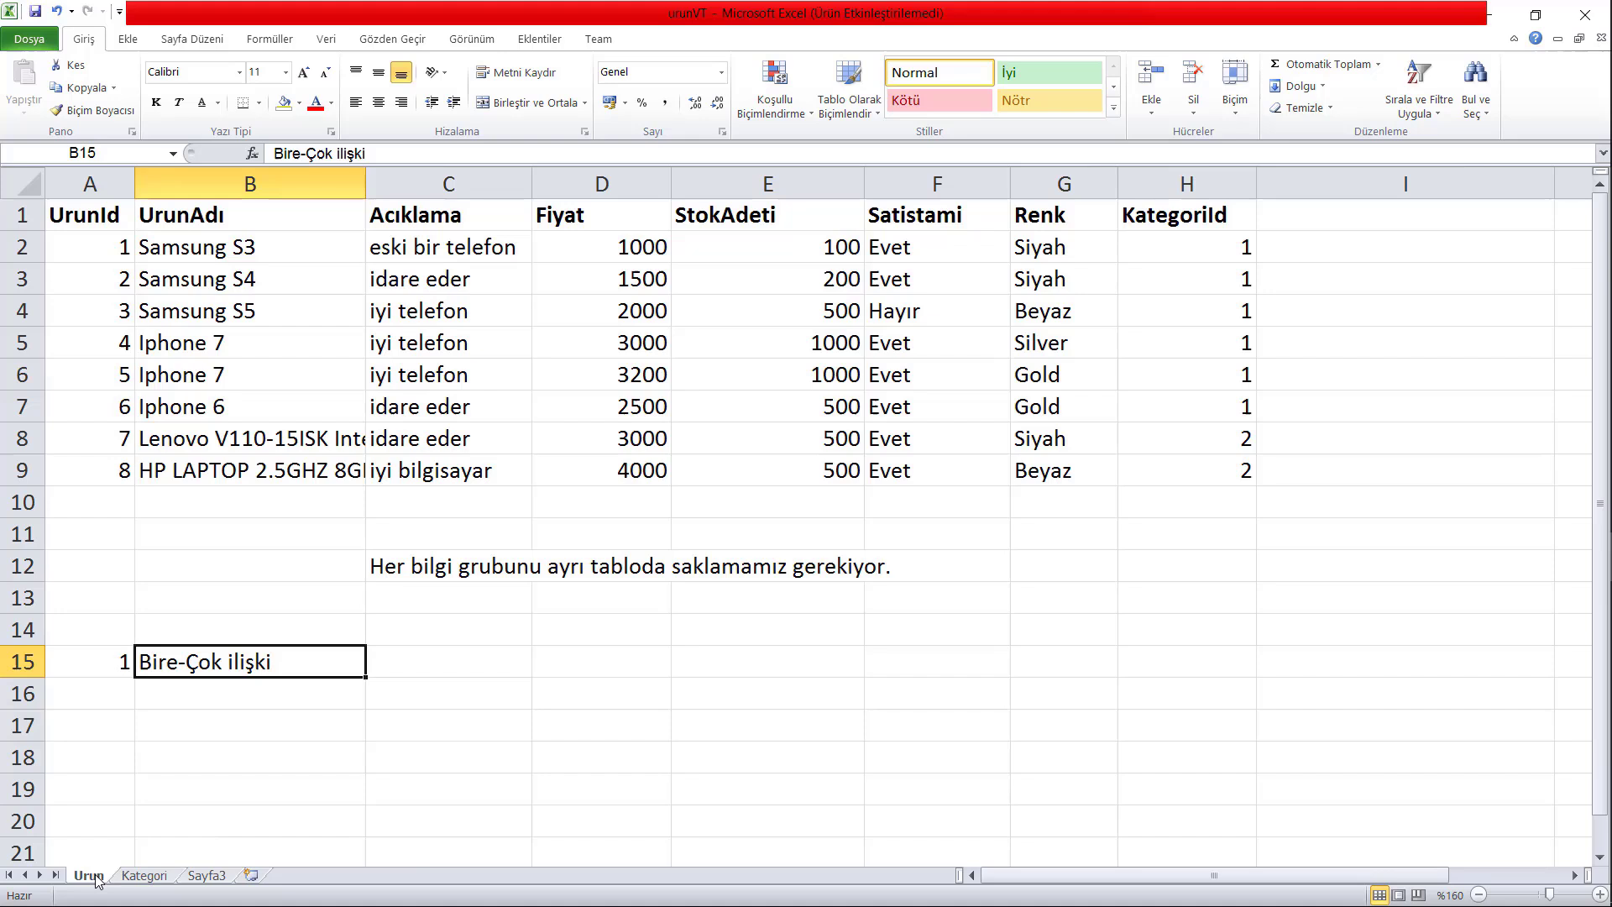
{"action": "left_click", "coordinate": [206, 875]}
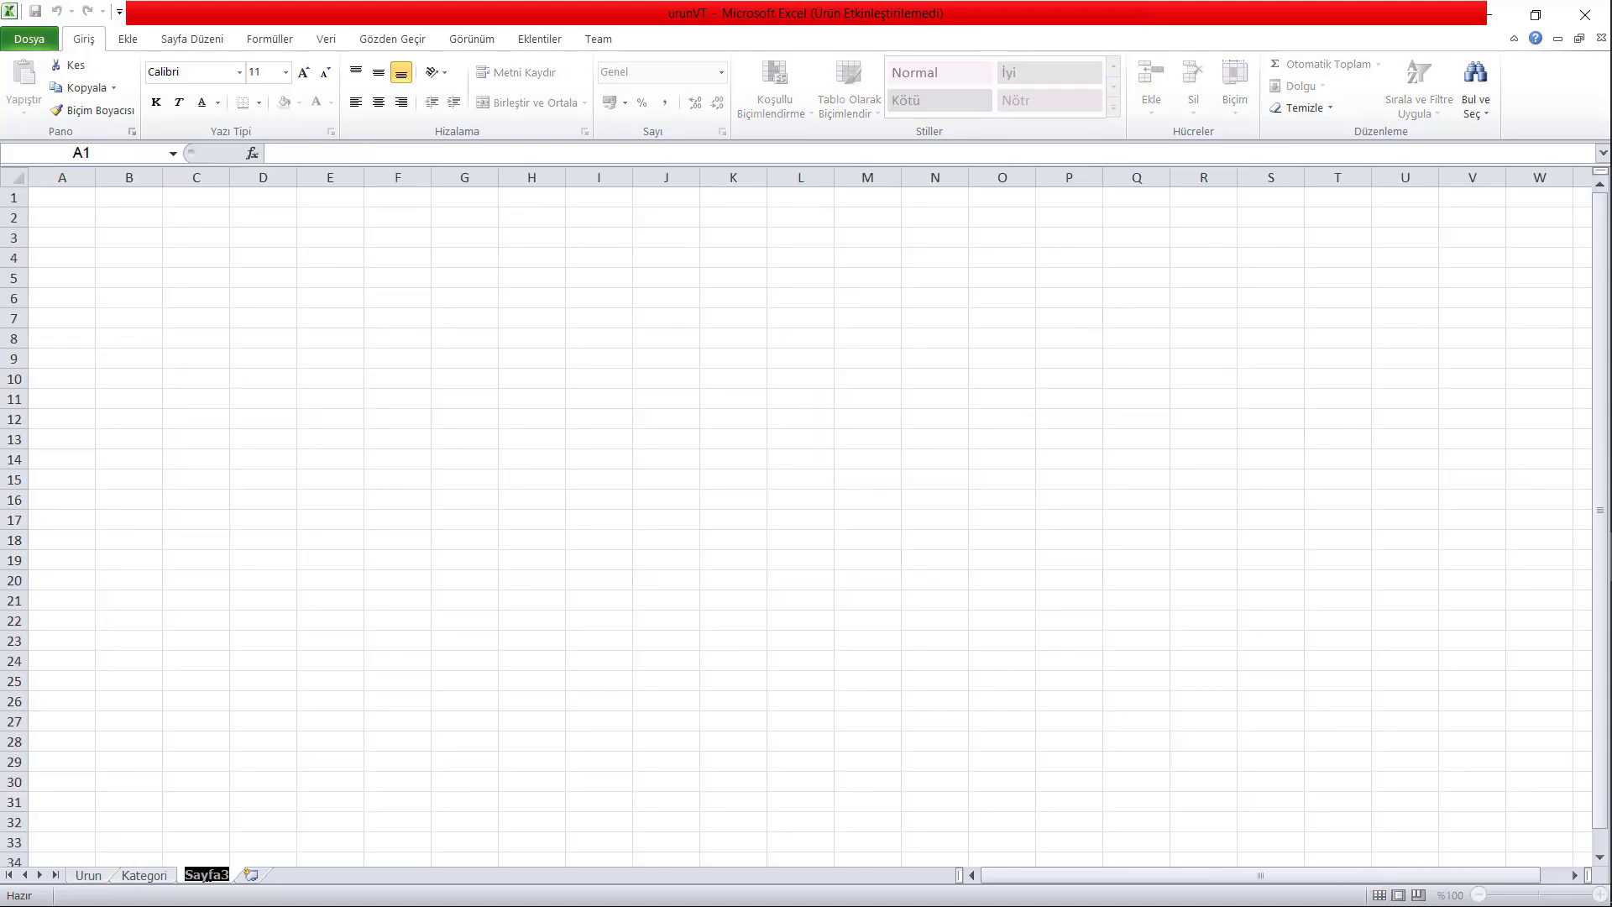
- Rename the Sayfa3 sheet to Urun_Kategori
{"action": "type", "text": "Urun_KLategori"}
{"action": "key", "text": "BackSpace"}
{"action": "key", "text": "BackSpace"}
{"action": "key", "text": "BackSpace"}
{"action": "key", "text": "BackSpace"}
{"action": "key", "text": "BackSpace"}
{"action": "key", "text": "BackSpace"}
{"action": "key", "text": "BackSpace"}
{"action": "key", "text": "BackSpace"}
{"action": "type", "text": "ategori"}
{"action": "key", "text": "Return"}
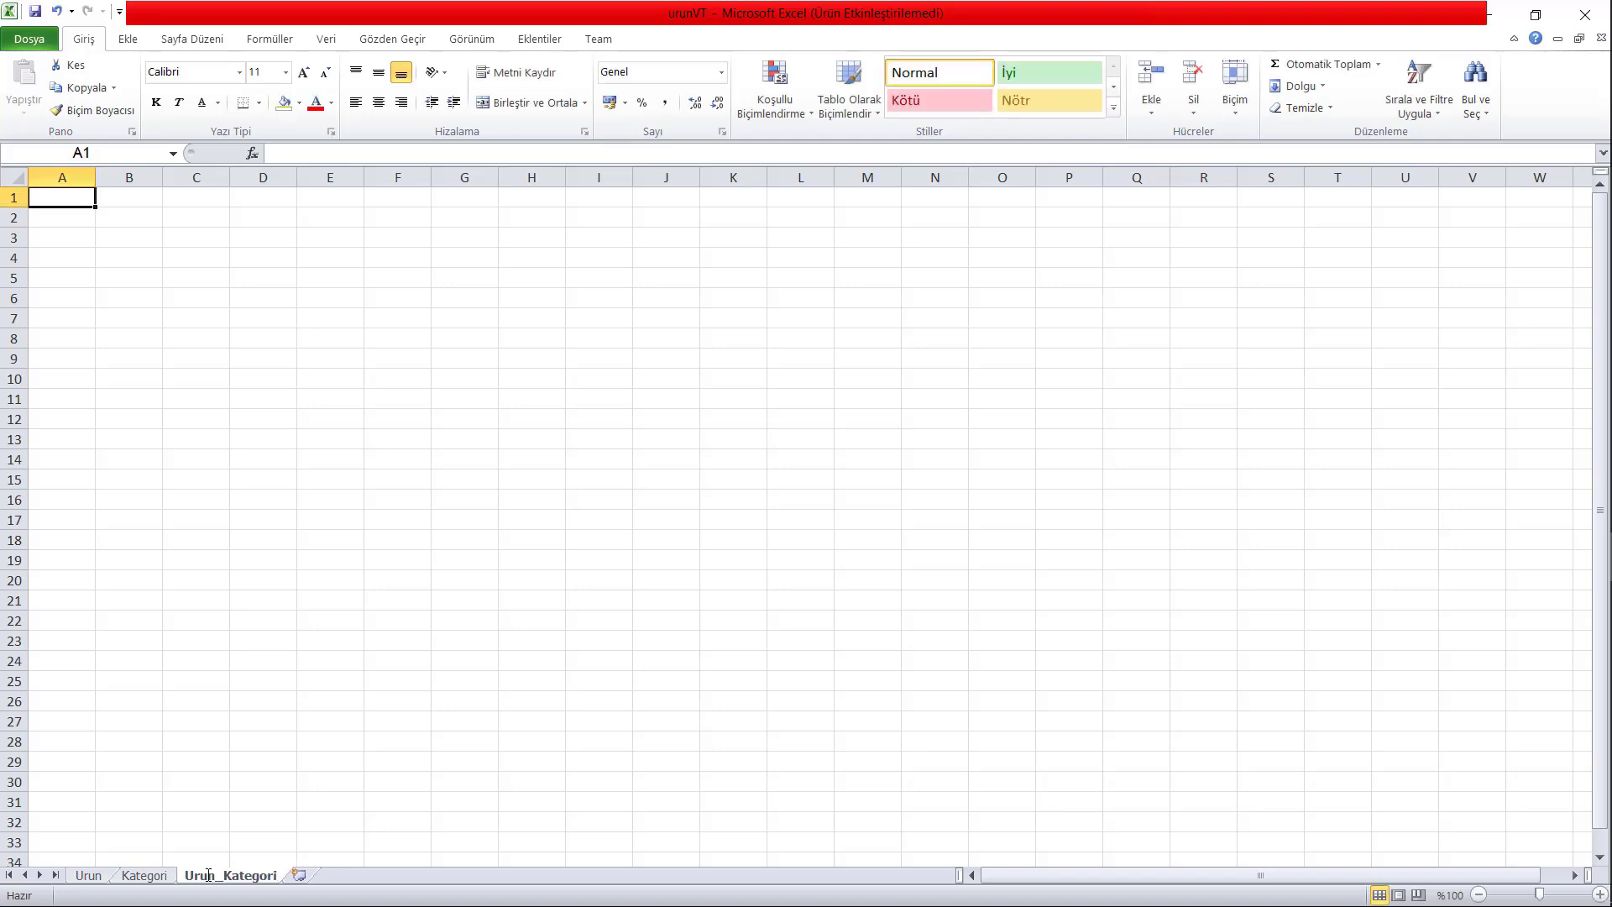
- Enter bold headers UrunId in A1 and KategoriId in B1, then return to the Urun sheet
{"action": "scroll", "coordinate": [234, 406], "scroll_direction": "up", "scroll_amount": 5}
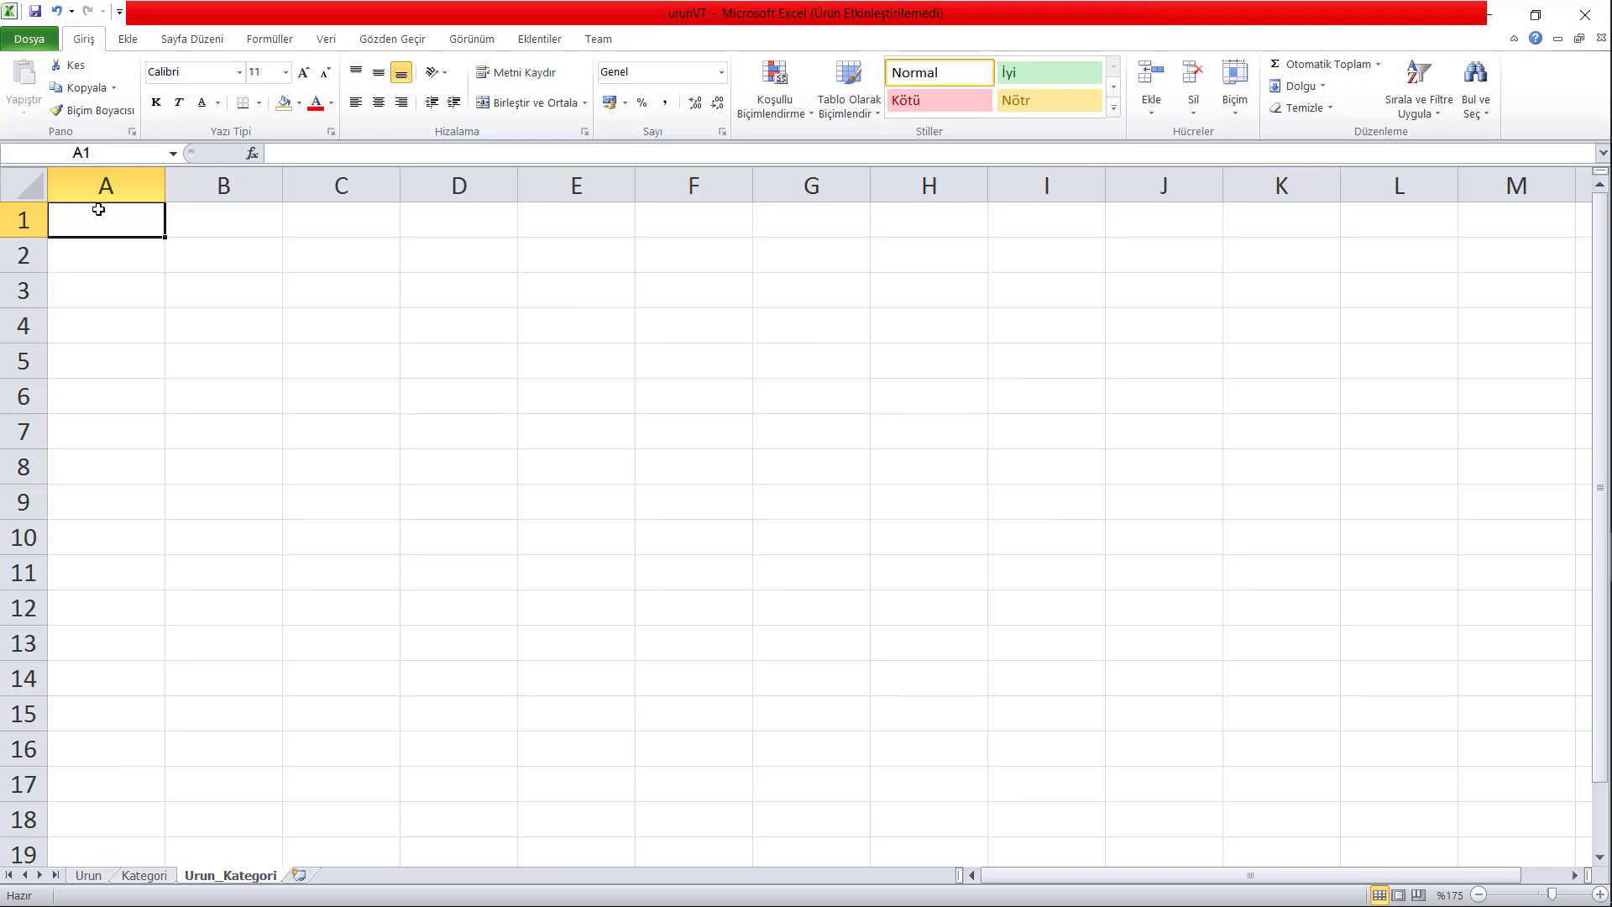
{"action": "type", "text": "UrunId"}
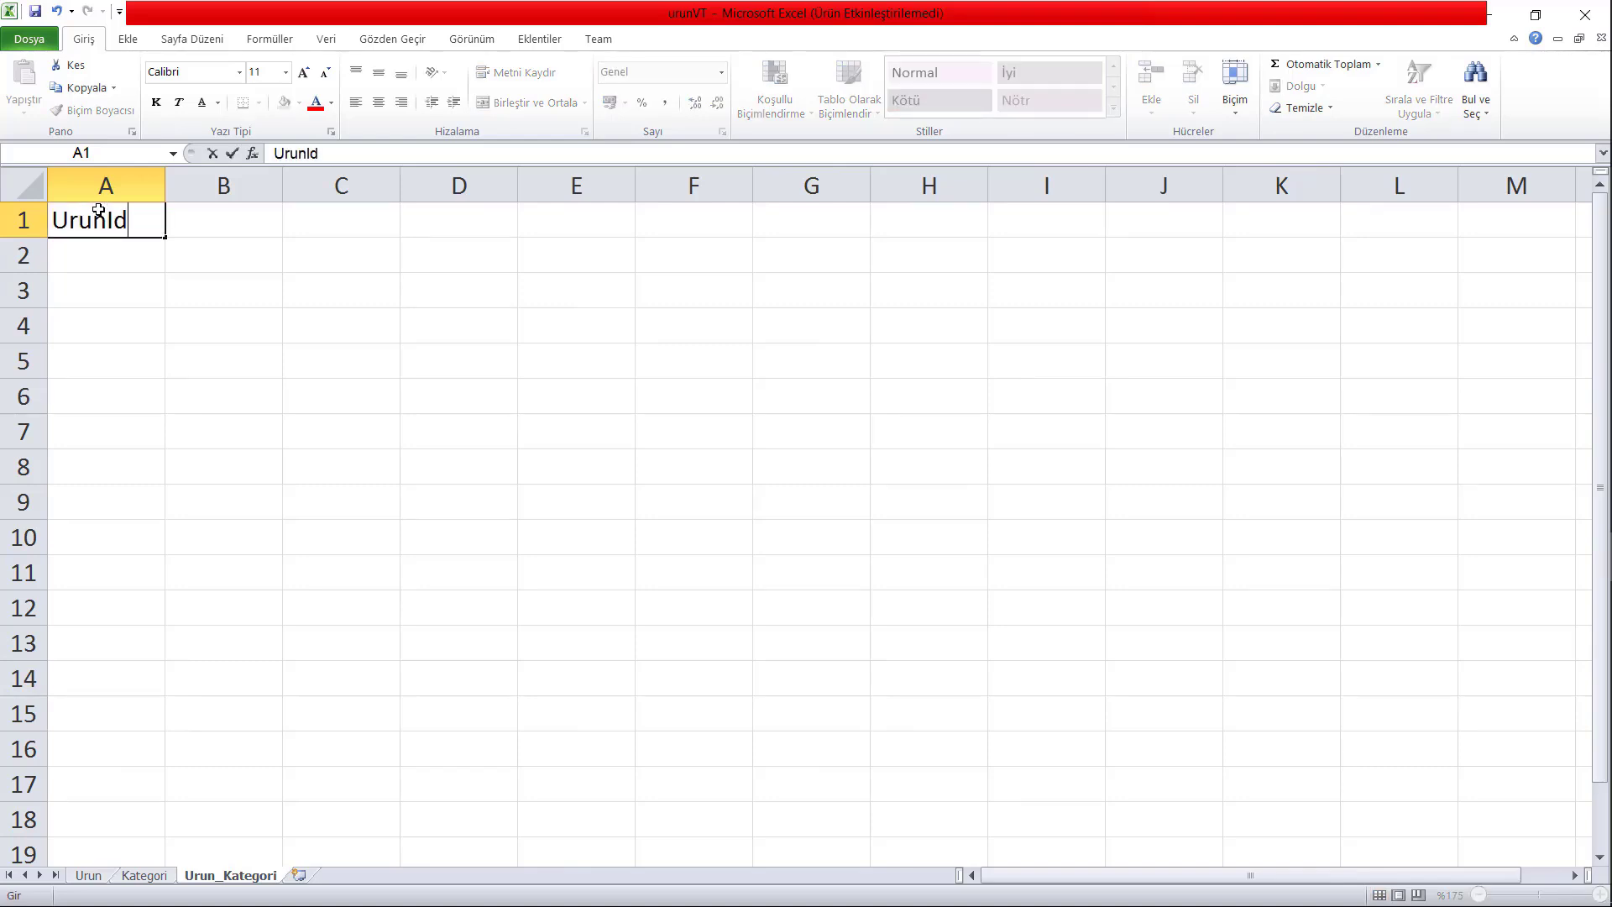
{"action": "key", "text": "Tab"}
{"action": "type", "text": "KategoriId"}
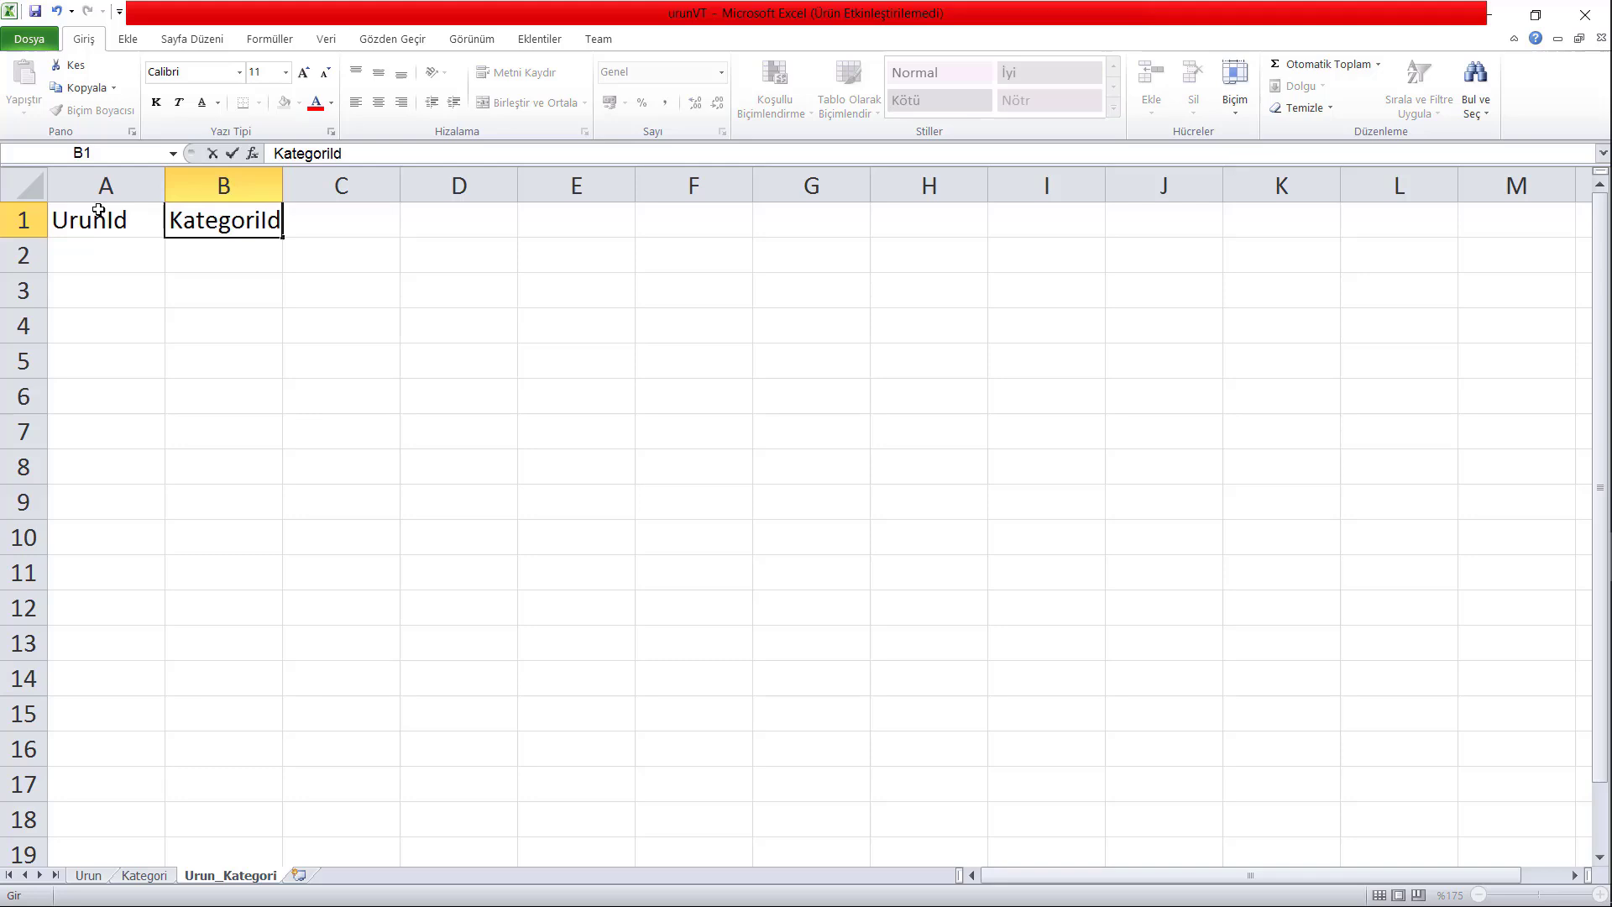
{"action": "key", "text": "Return"}
{"action": "key", "text": "Up"}
{"action": "left_click", "coordinate": [195, 220], "text": "shift"}
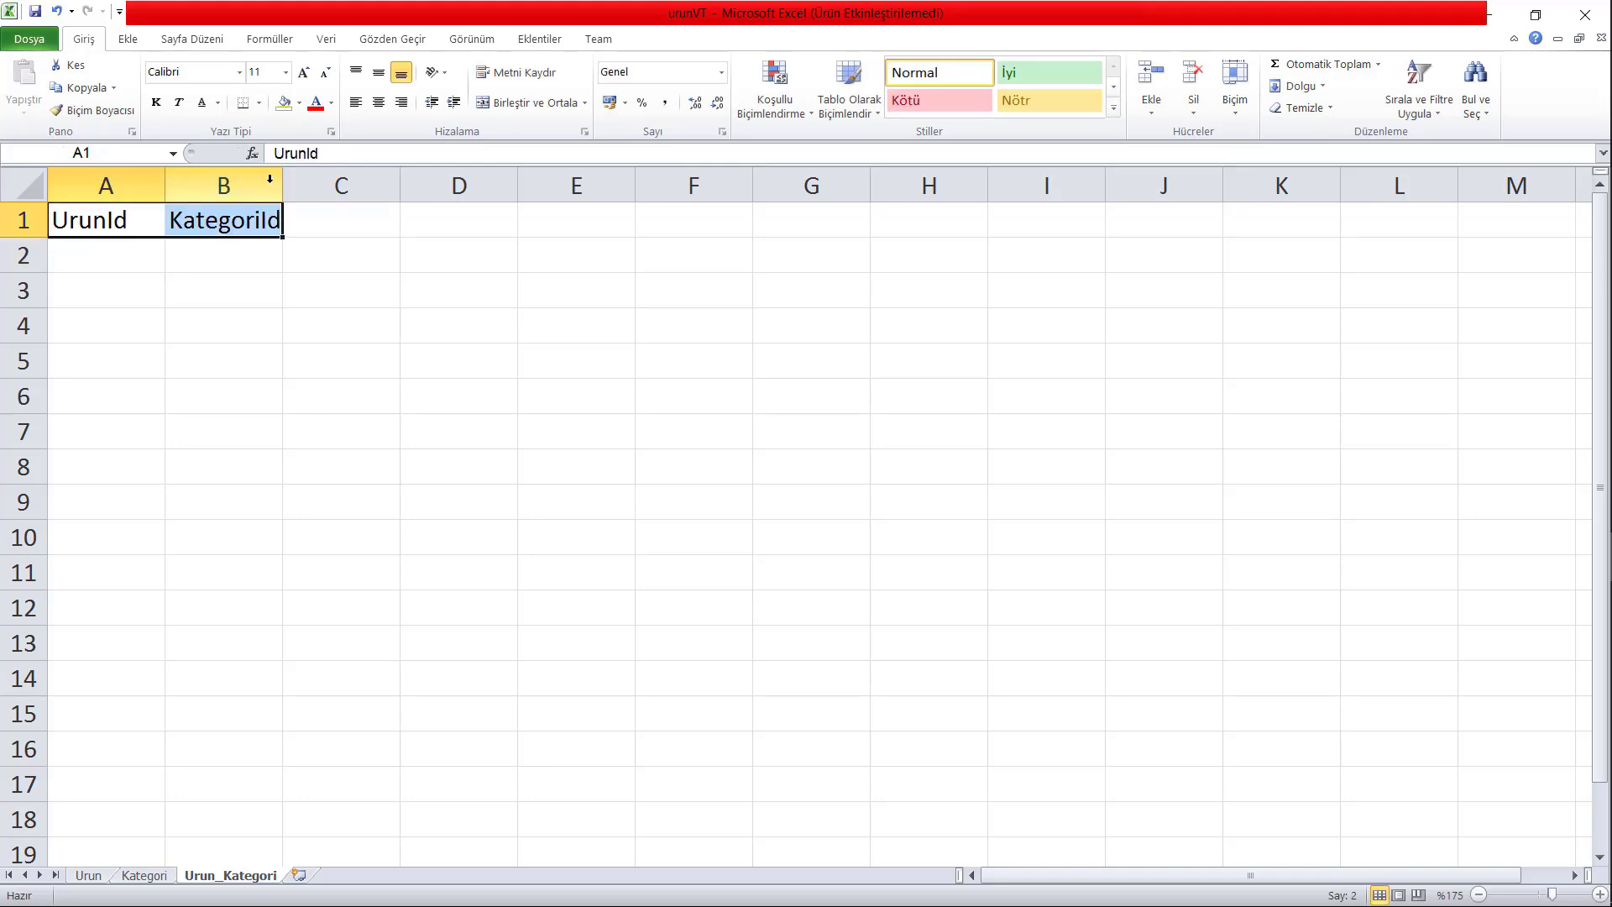
{"action": "left_click", "coordinate": [156, 102]}
{"action": "left_click", "coordinate": [109, 256]}
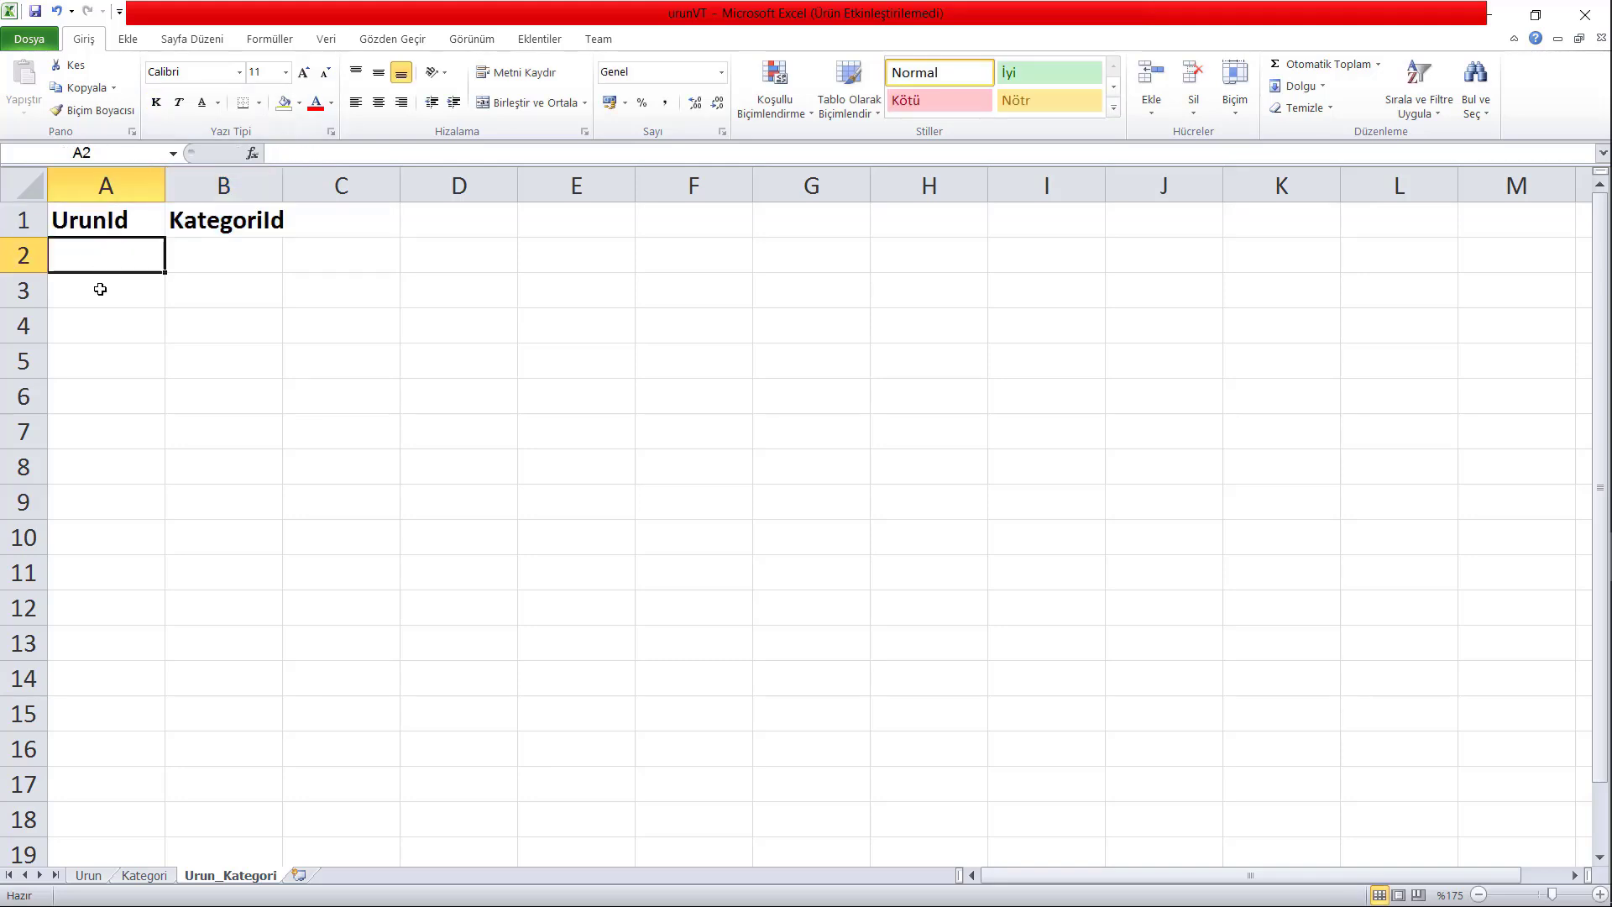
{"action": "left_click", "coordinate": [91, 878]}
{"action": "left_click", "coordinate": [90, 243]}
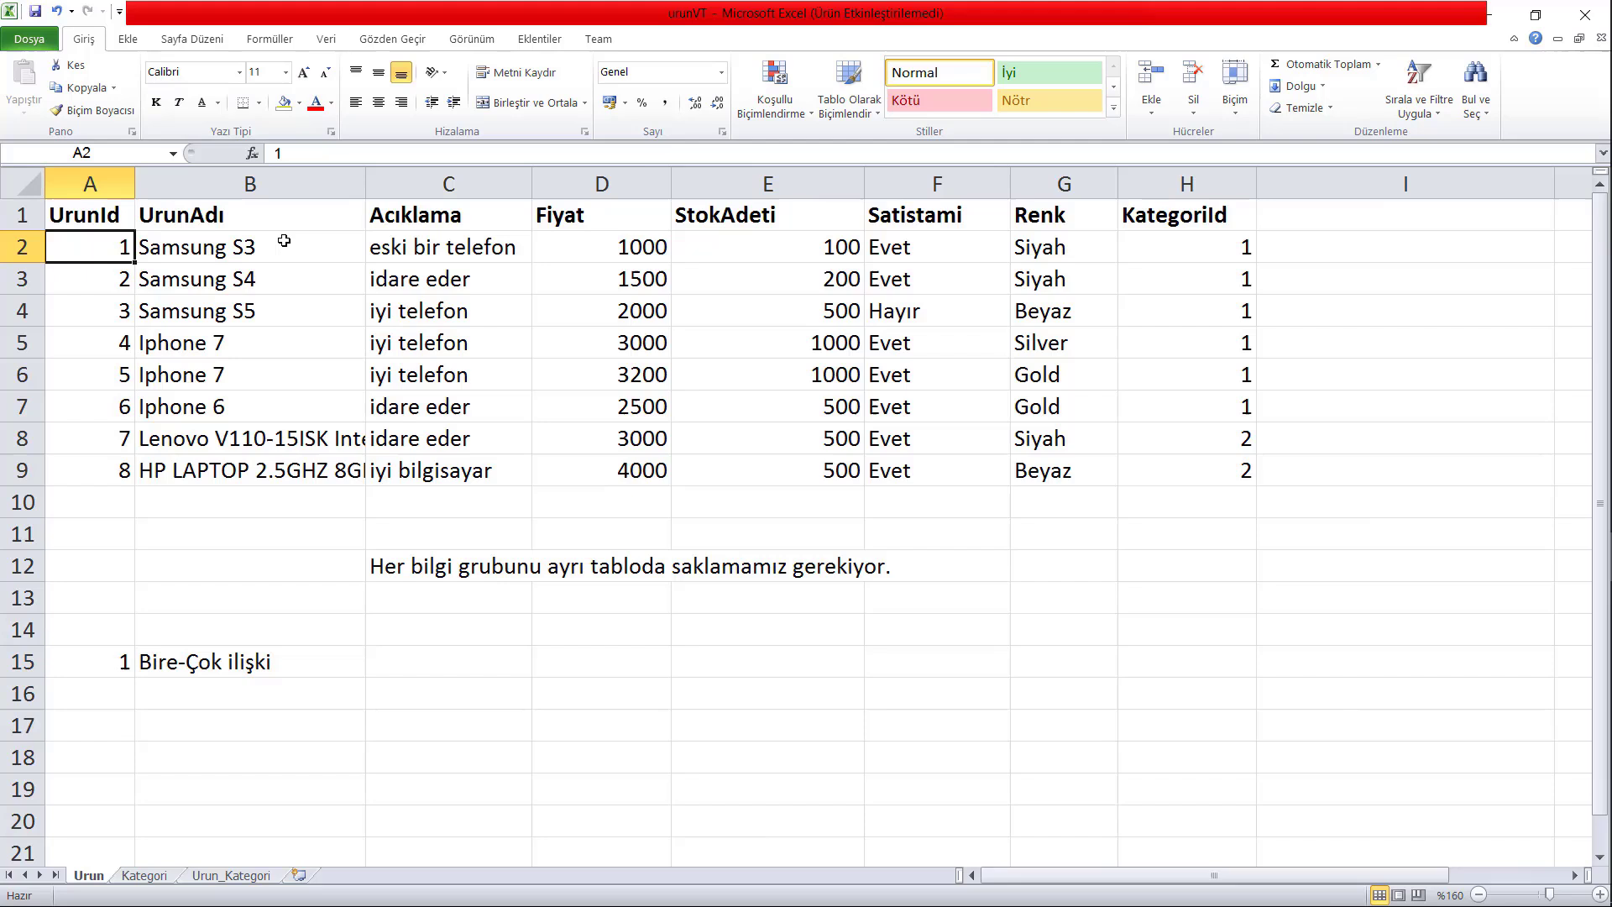
- Fill the Urun sheet's KategoriId column H with red, then go back to Urun_Kategori
{"action": "left_click", "coordinate": [1211, 250]}
{"action": "left_click", "coordinate": [1202, 189]}
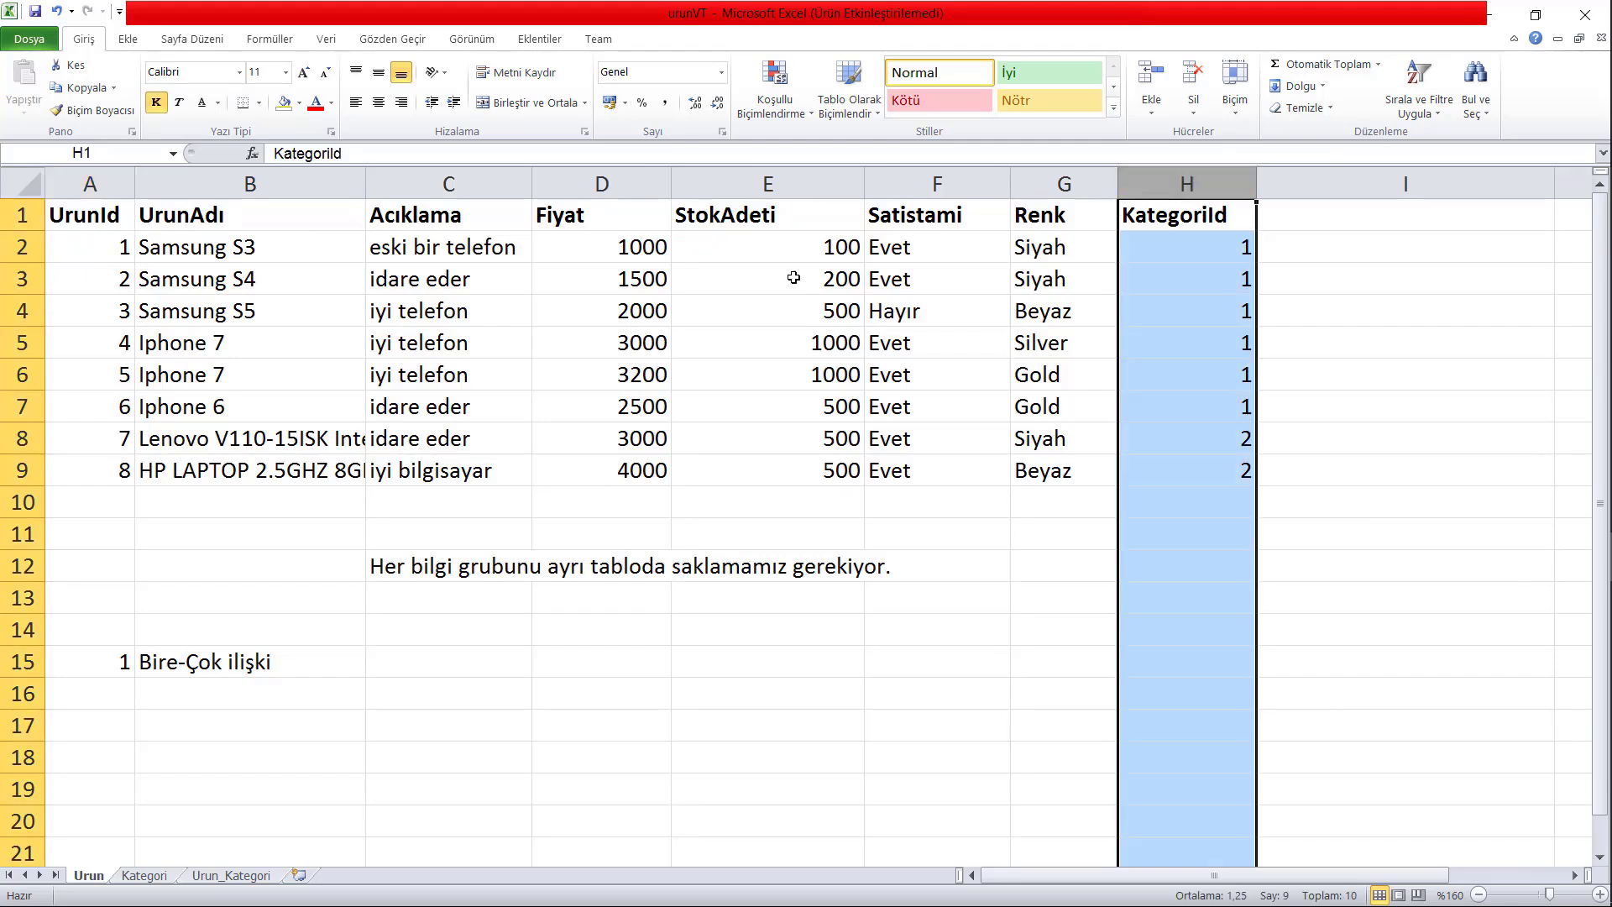
{"action": "left_click", "coordinate": [300, 104]}
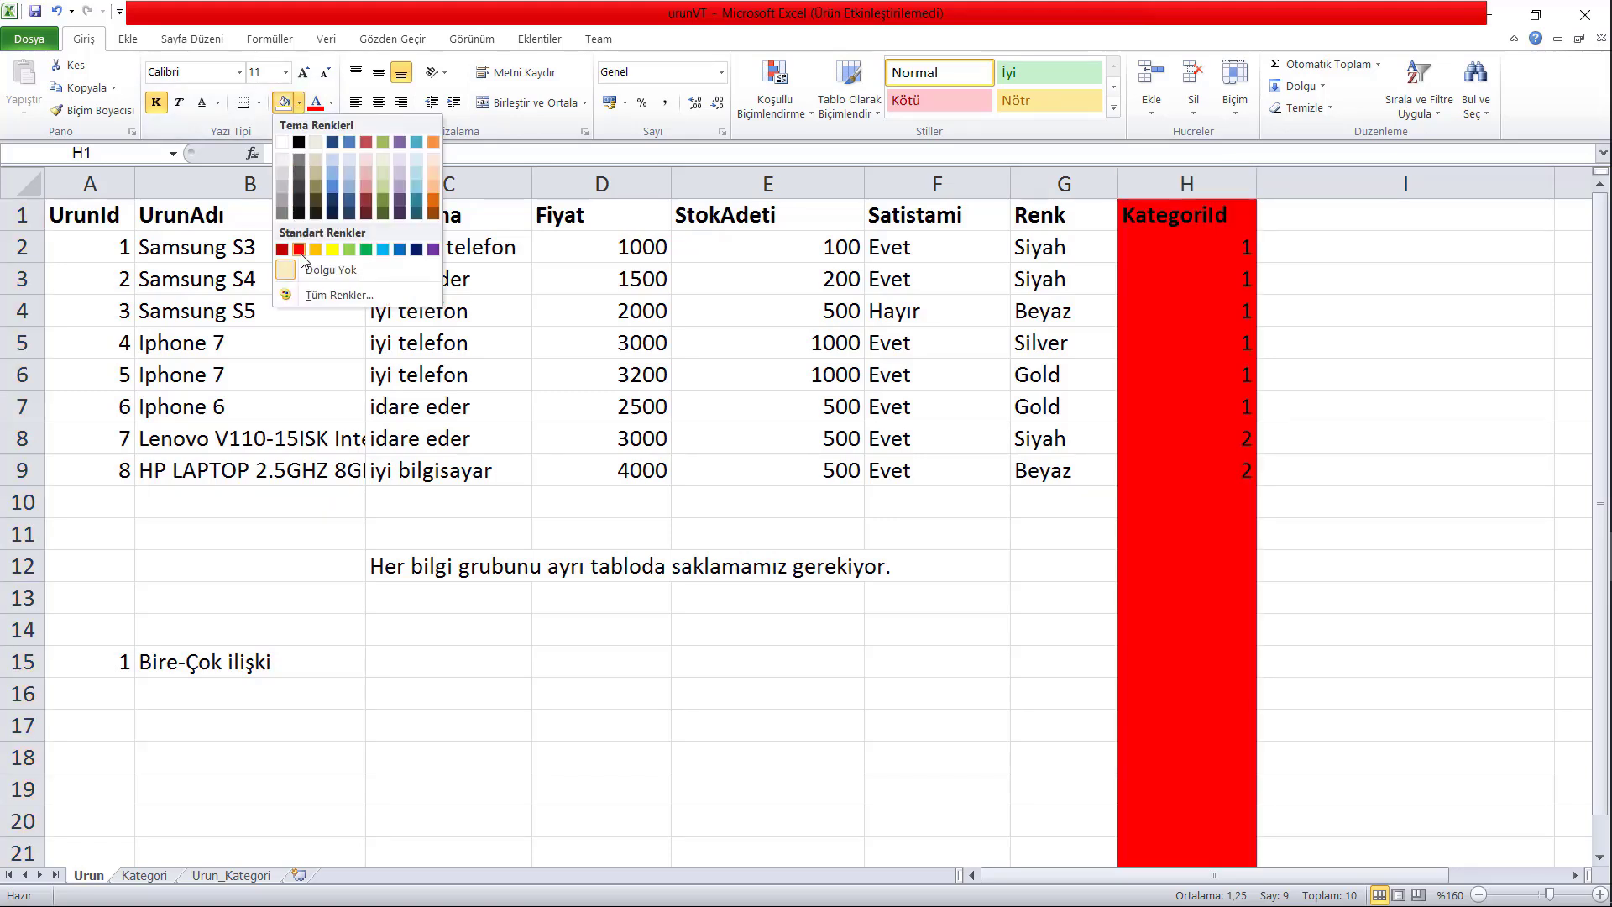
{"action": "left_click", "coordinate": [299, 250]}
{"action": "left_click", "coordinate": [959, 495]}
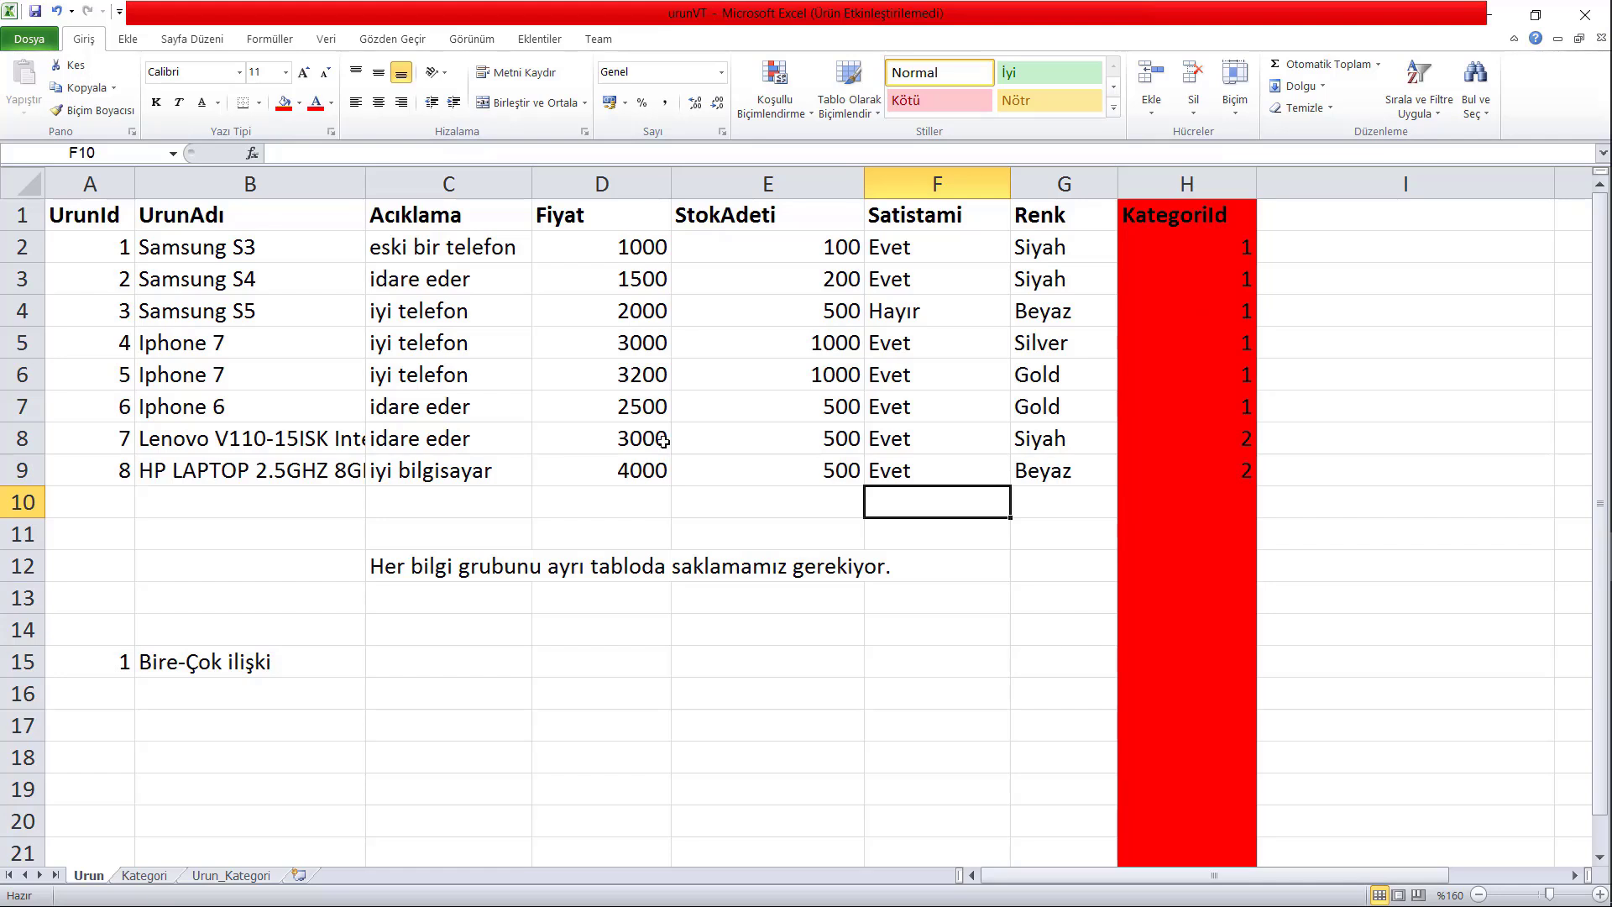
{"action": "left_click", "coordinate": [247, 876]}
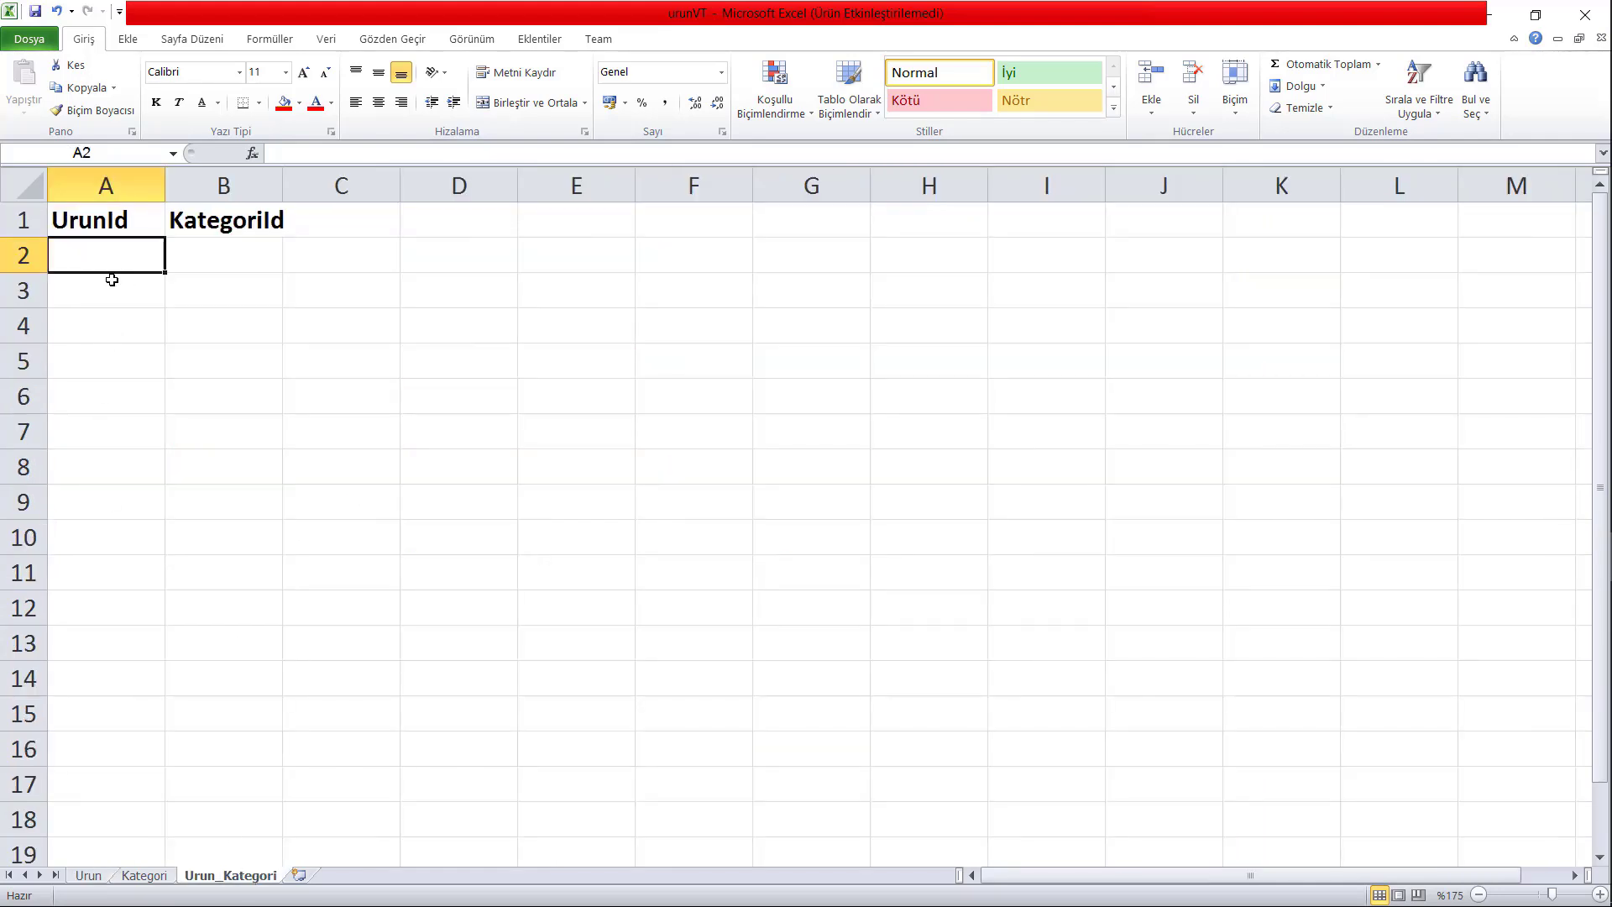
- Enter the first pair 1–1 in row 2, checking ids on the Kategori and Urun sheets
{"action": "type", "text": "1"}
{"action": "key", "text": "Tab"}
{"action": "type", "text": "1"}
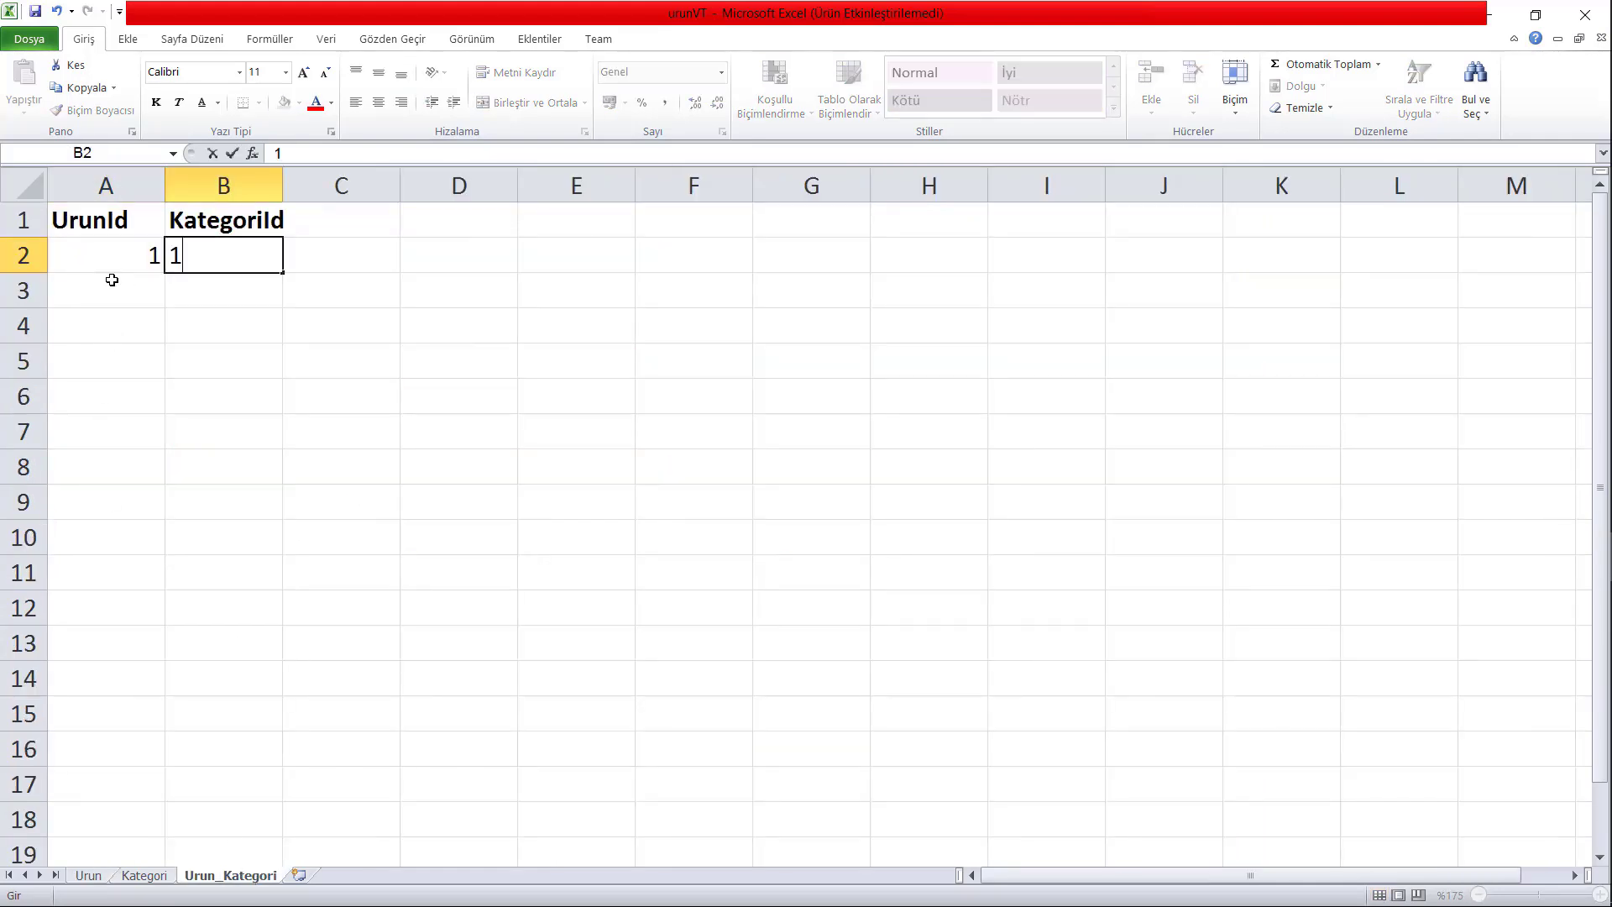
{"action": "key", "text": "Return"}
{"action": "left_click", "coordinate": [118, 250]}
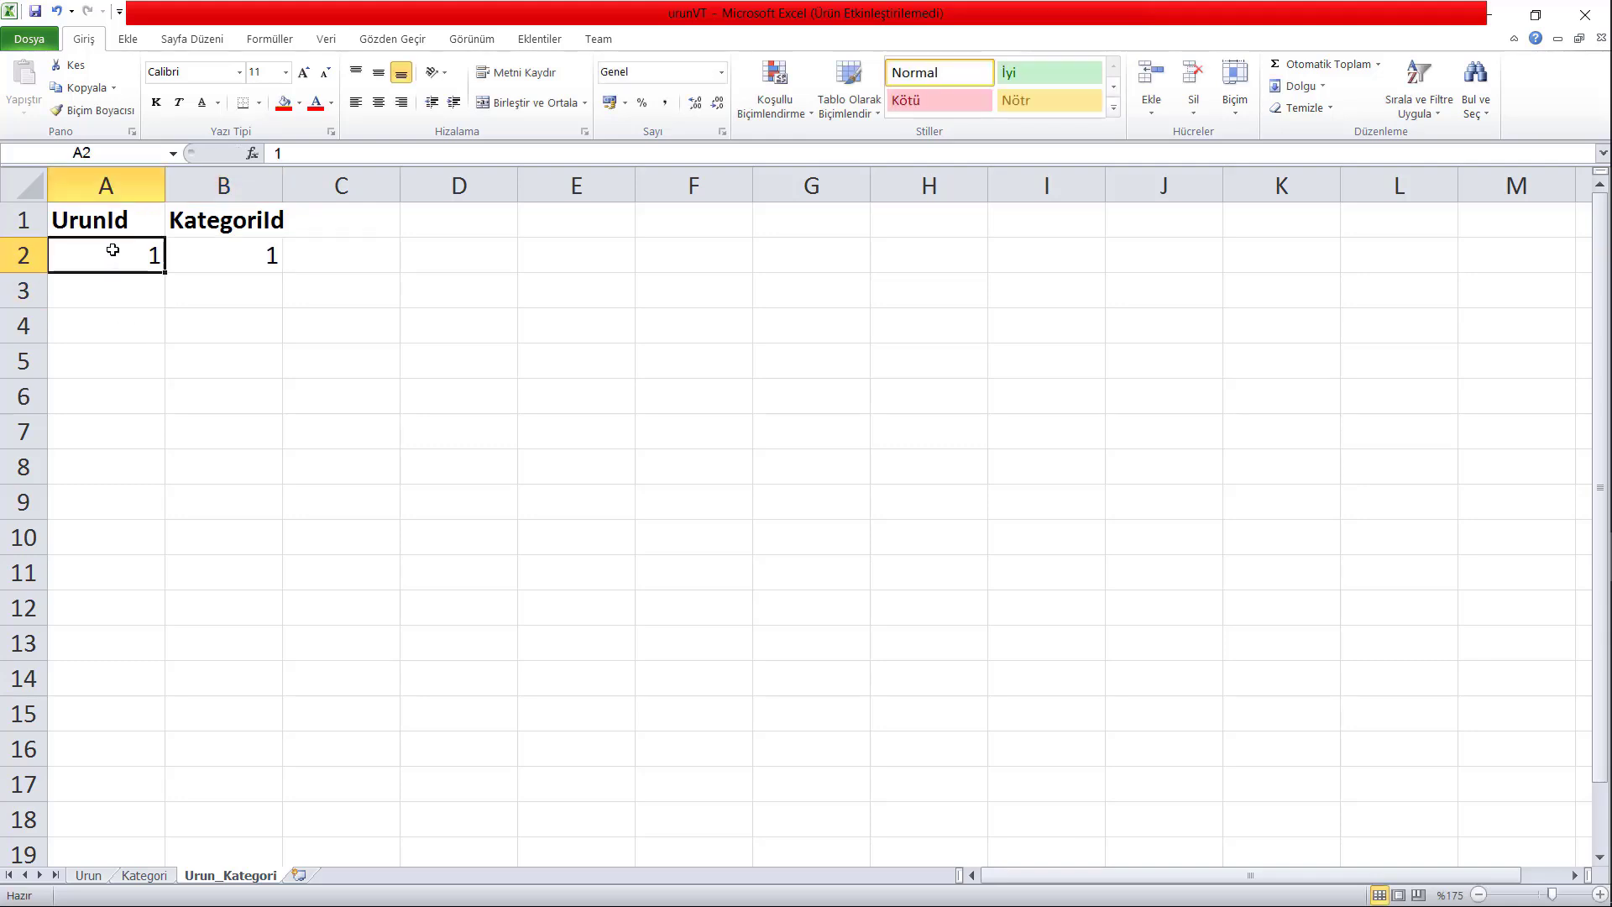
{"action": "left_click", "coordinate": [227, 253]}
{"action": "left_click", "coordinate": [150, 876]}
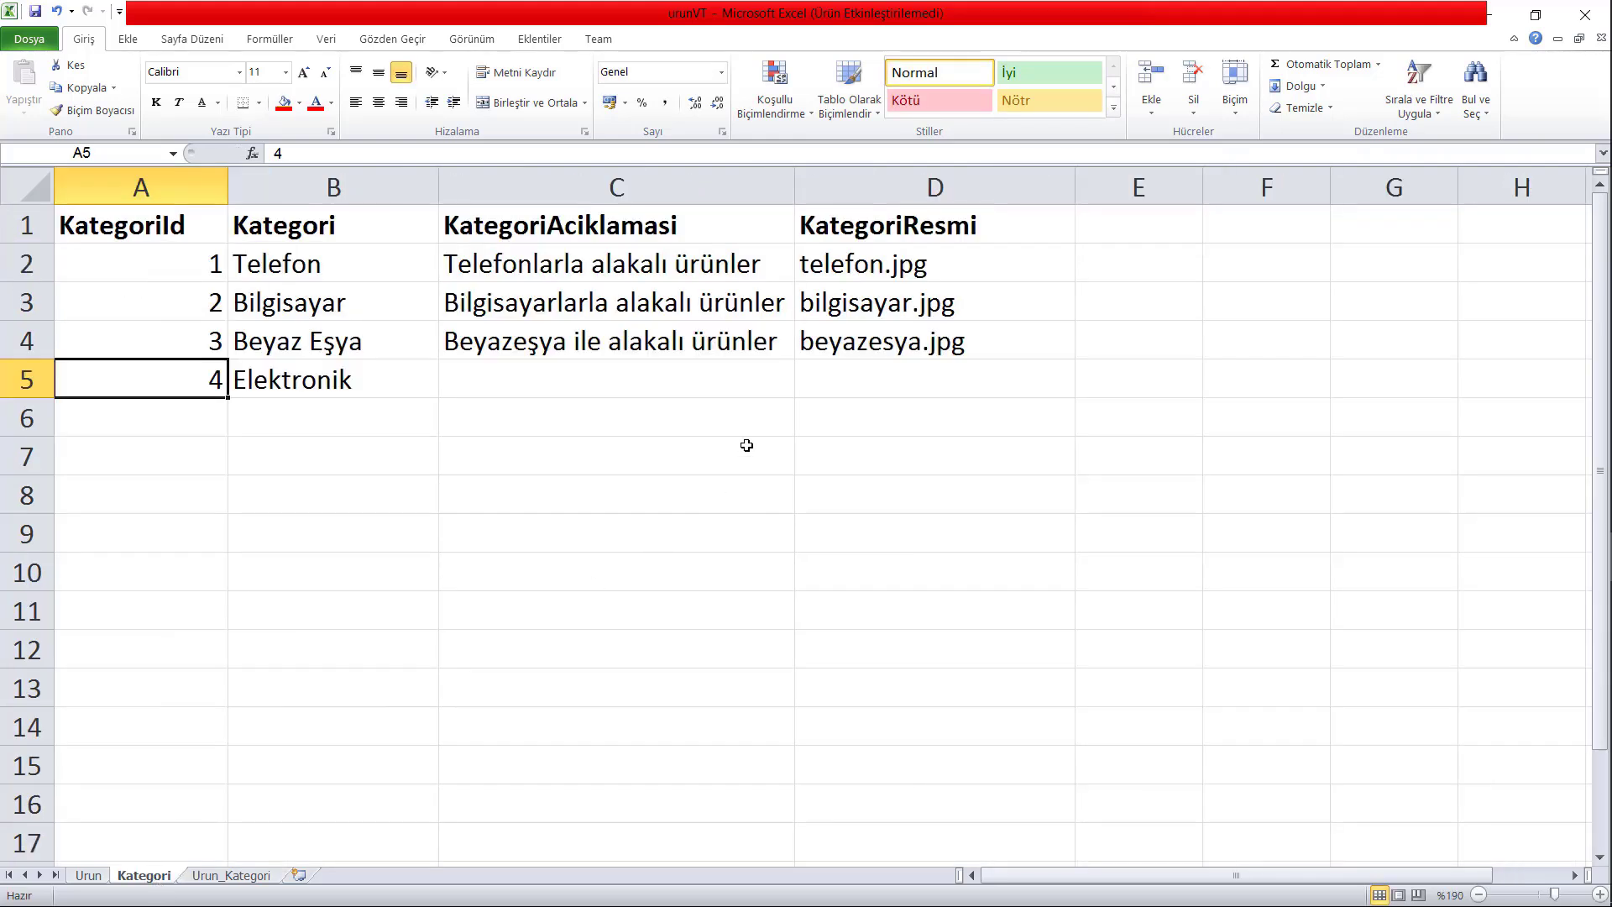
{"action": "left_click", "coordinate": [94, 875]}
{"action": "left_click", "coordinate": [146, 875]}
{"action": "left_click", "coordinate": [228, 877]}
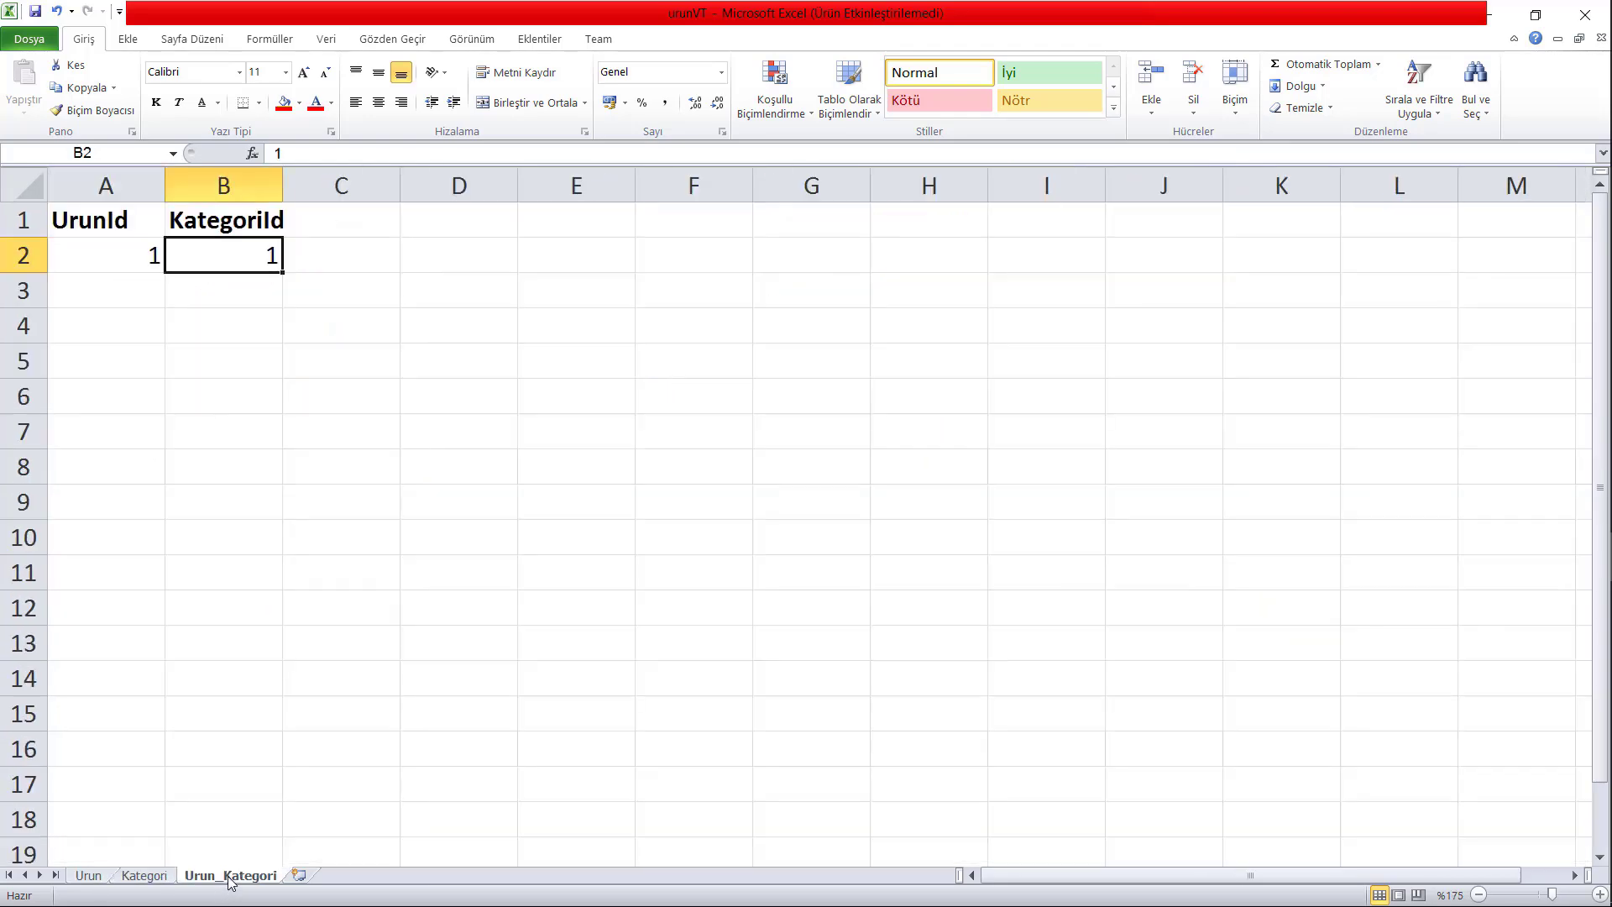
- Add the pairs 1–4, 2–2 and 2–4 in rows 3 to 5
{"action": "left_click", "coordinate": [130, 298]}
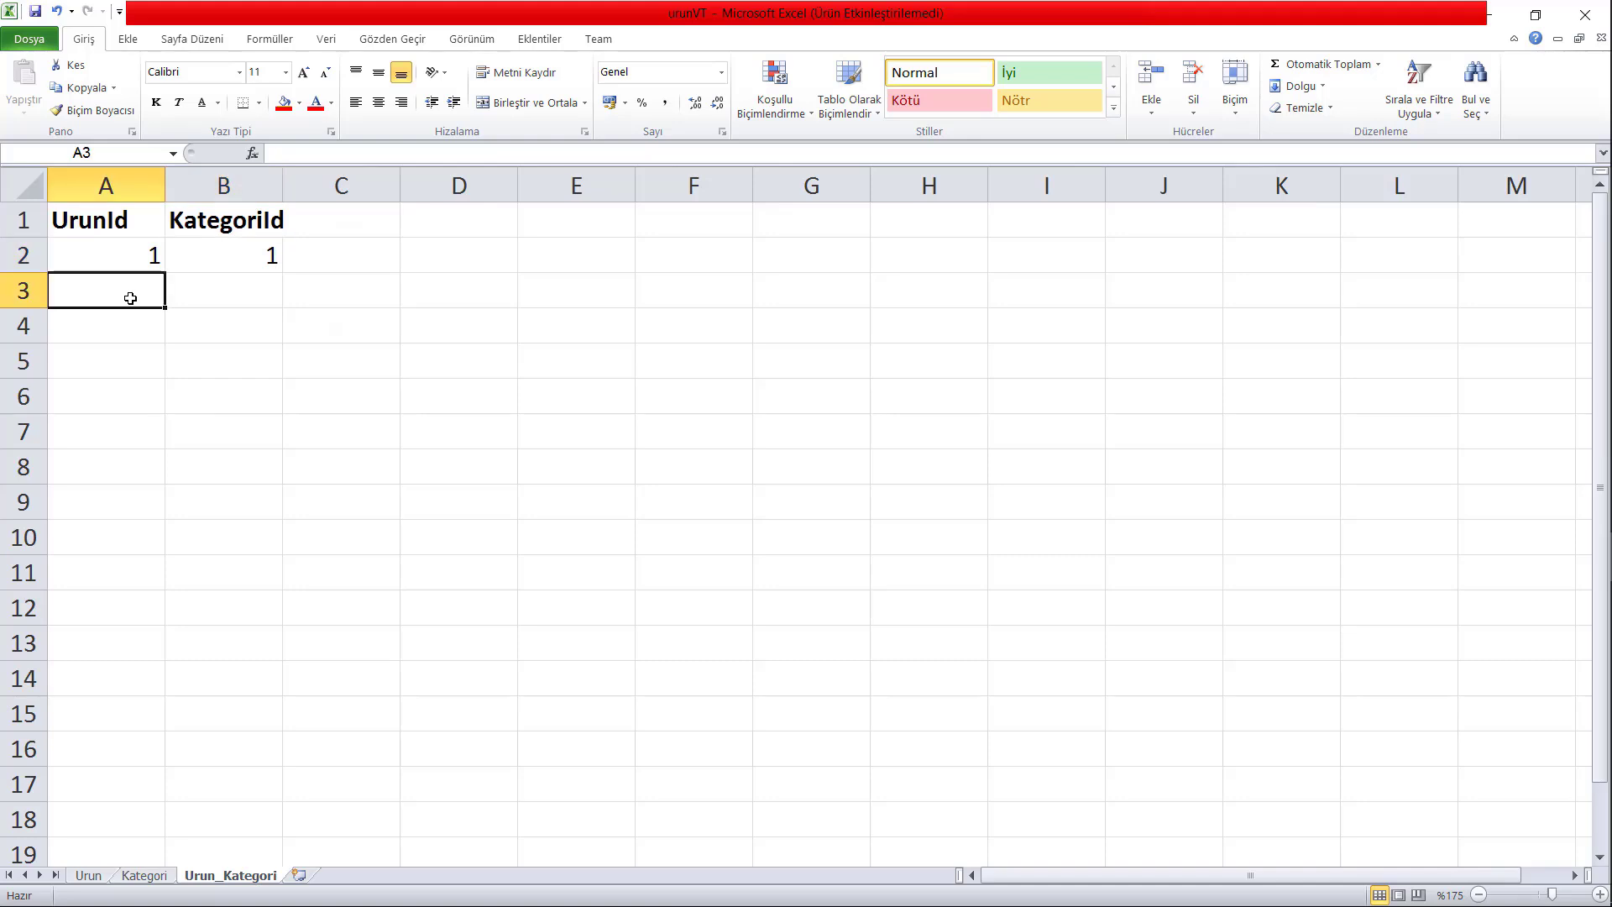
{"action": "type", "text": "1"}
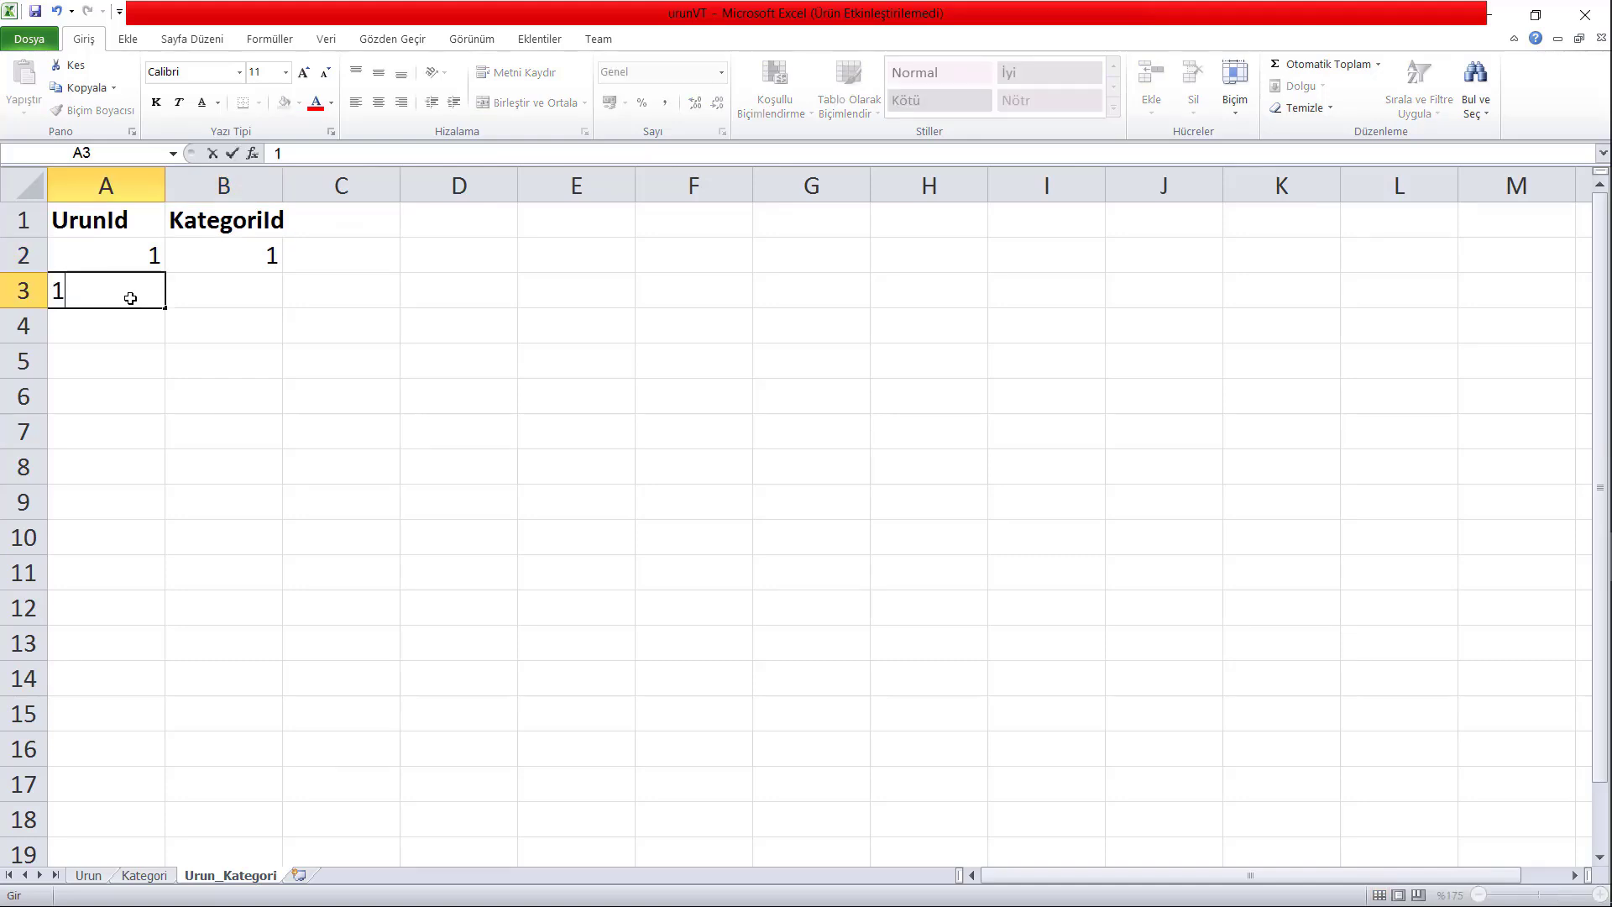
{"action": "key", "text": "Tab"}
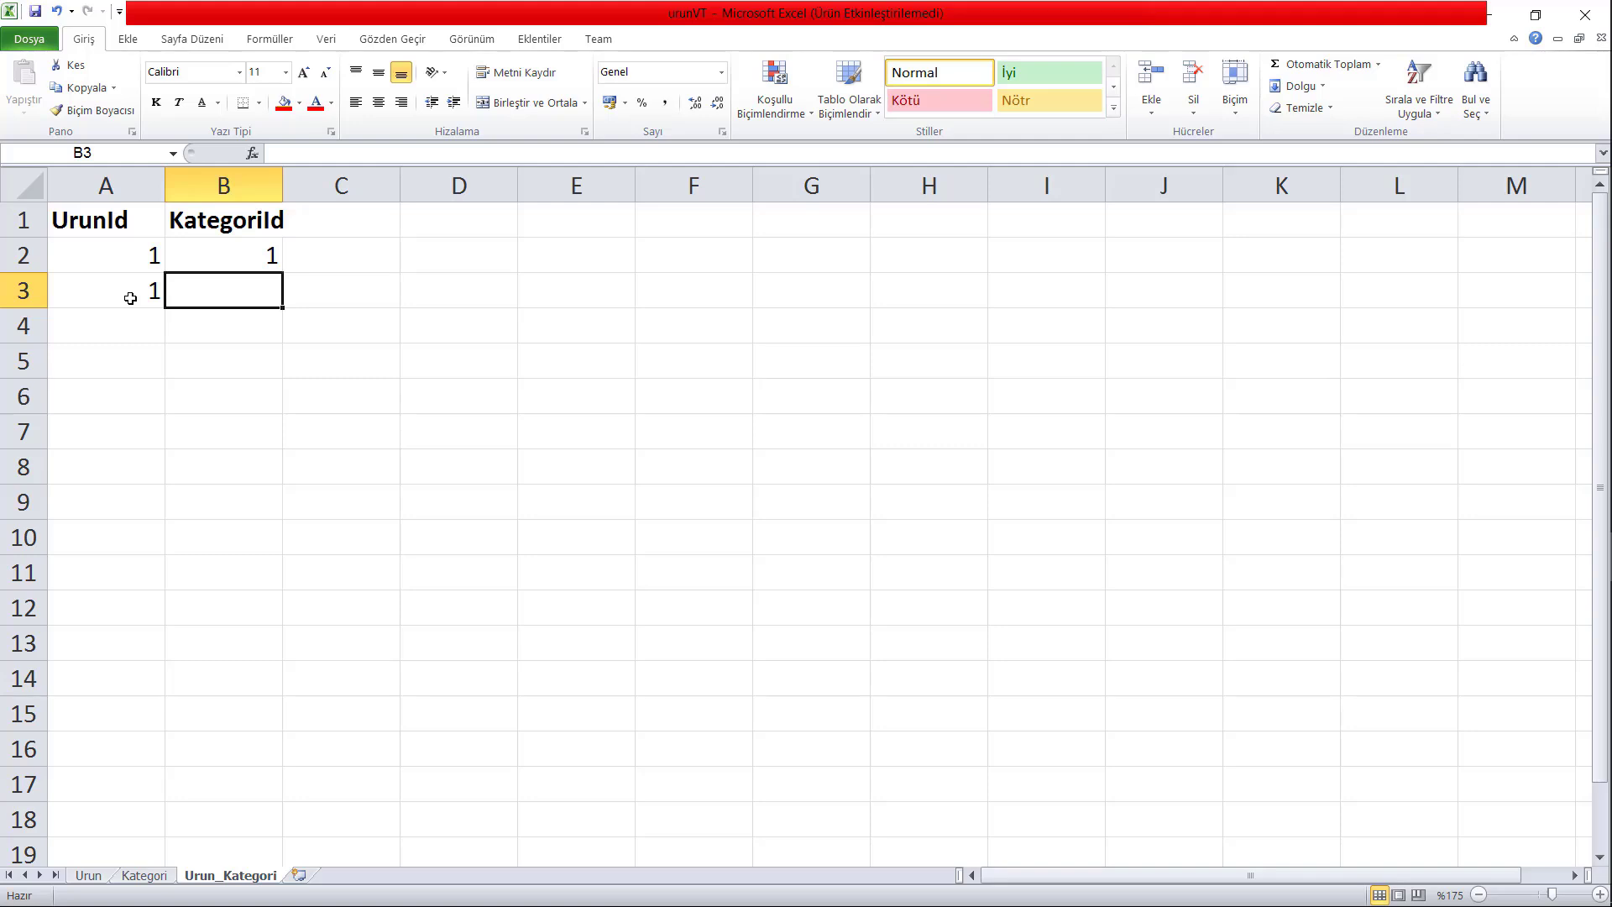
{"action": "type", "text": "4"}
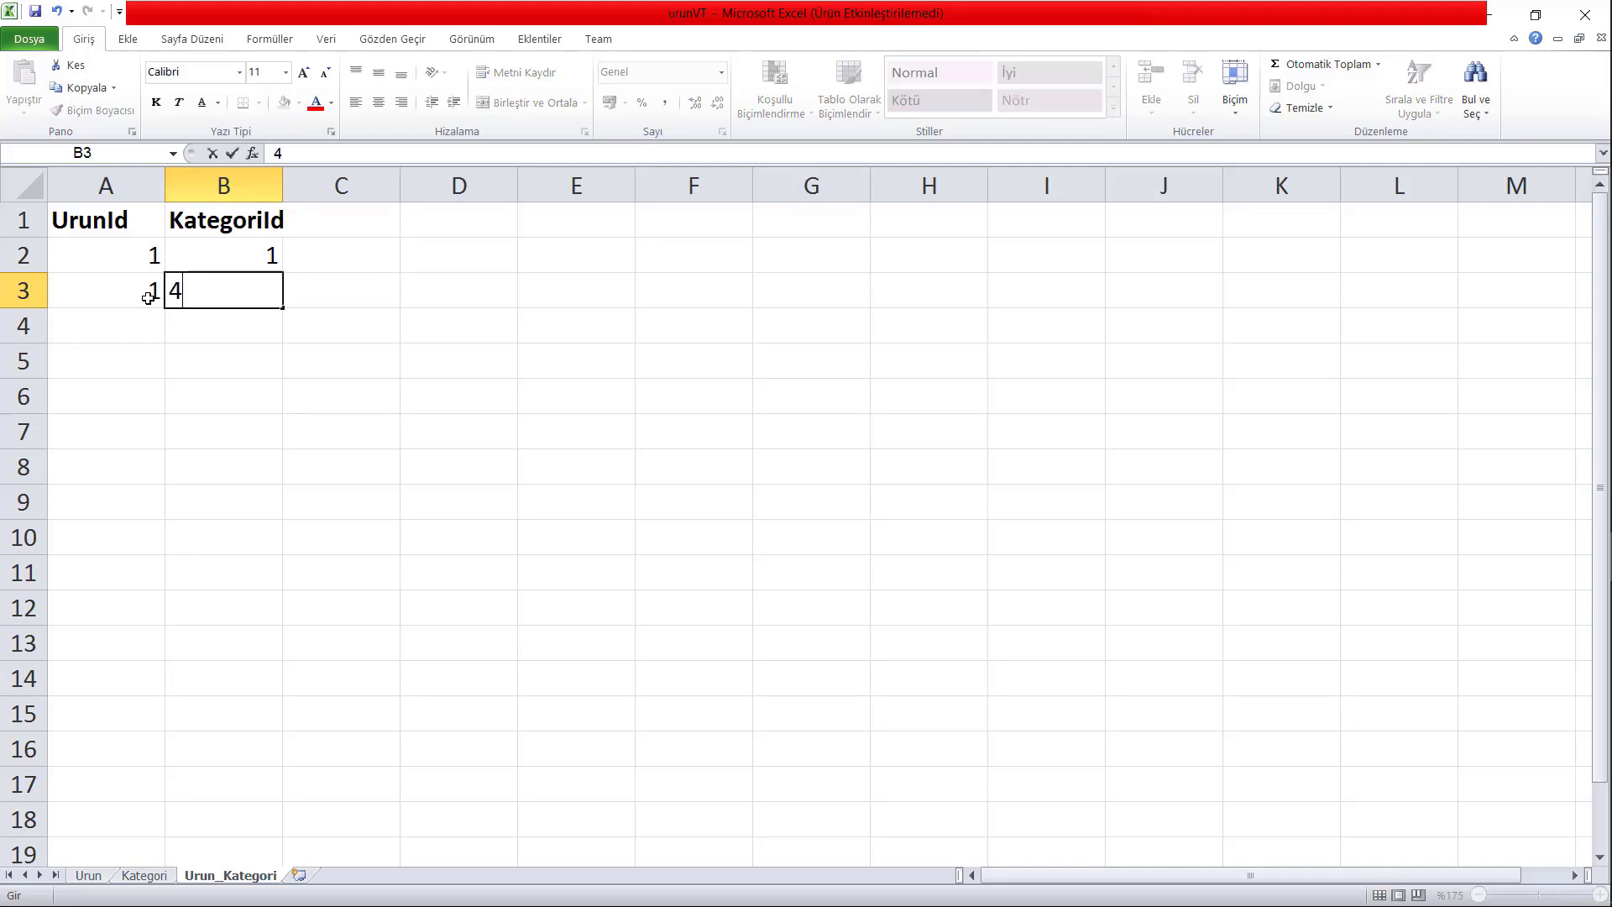
{"action": "left_click", "coordinate": [140, 313]}
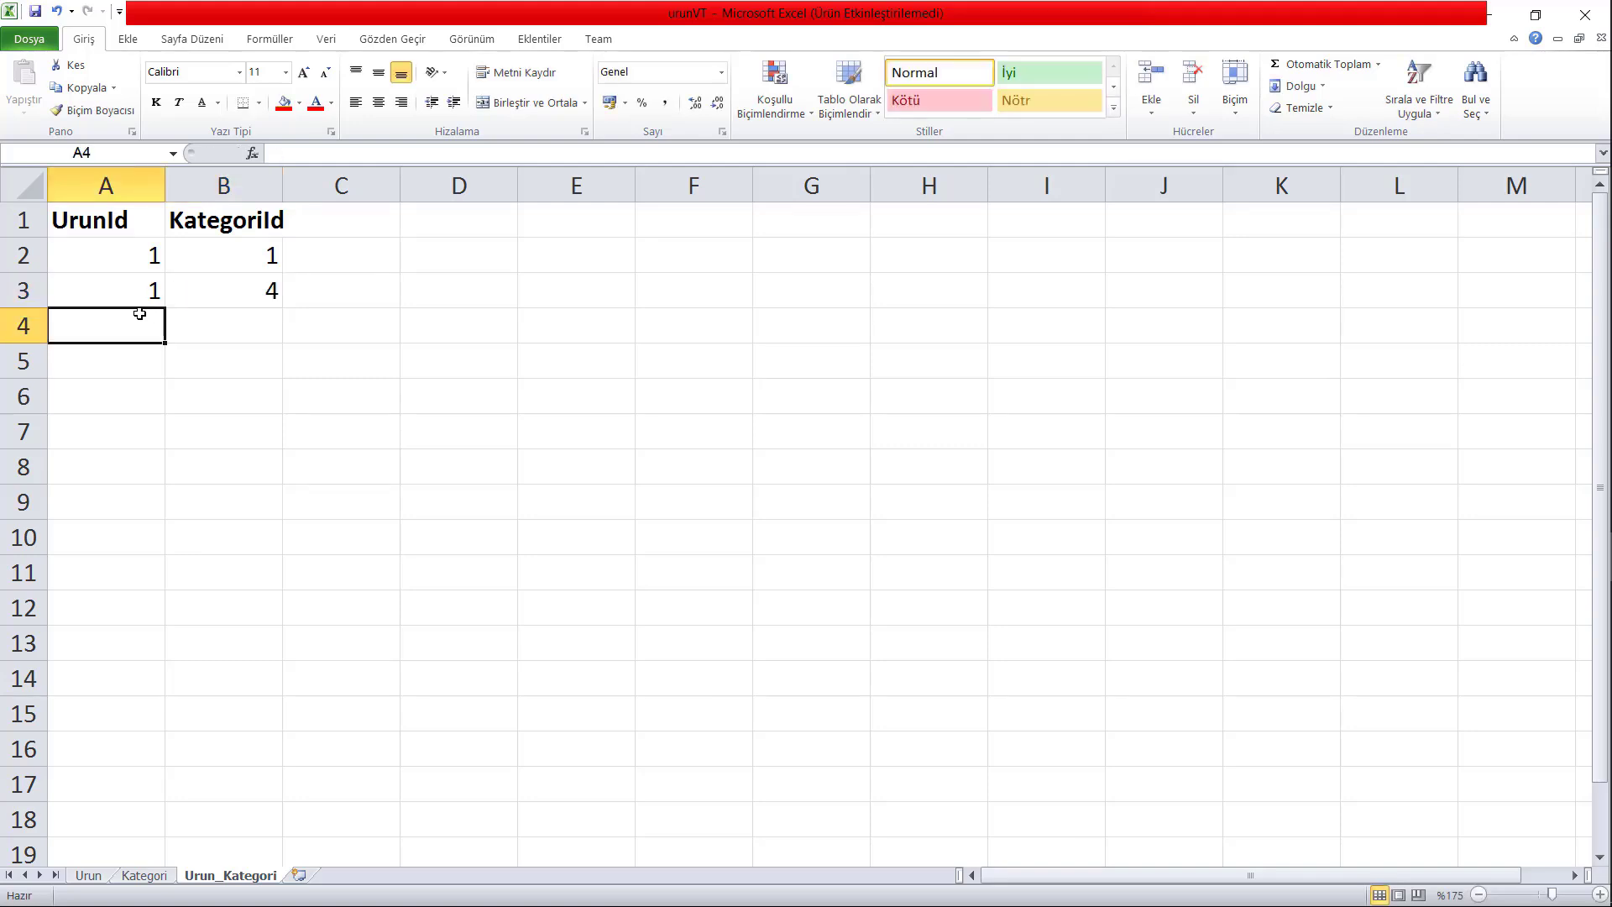
{"action": "type", "text": "2"}
{"action": "key", "text": "Tab"}
{"action": "type", "text": "2"}
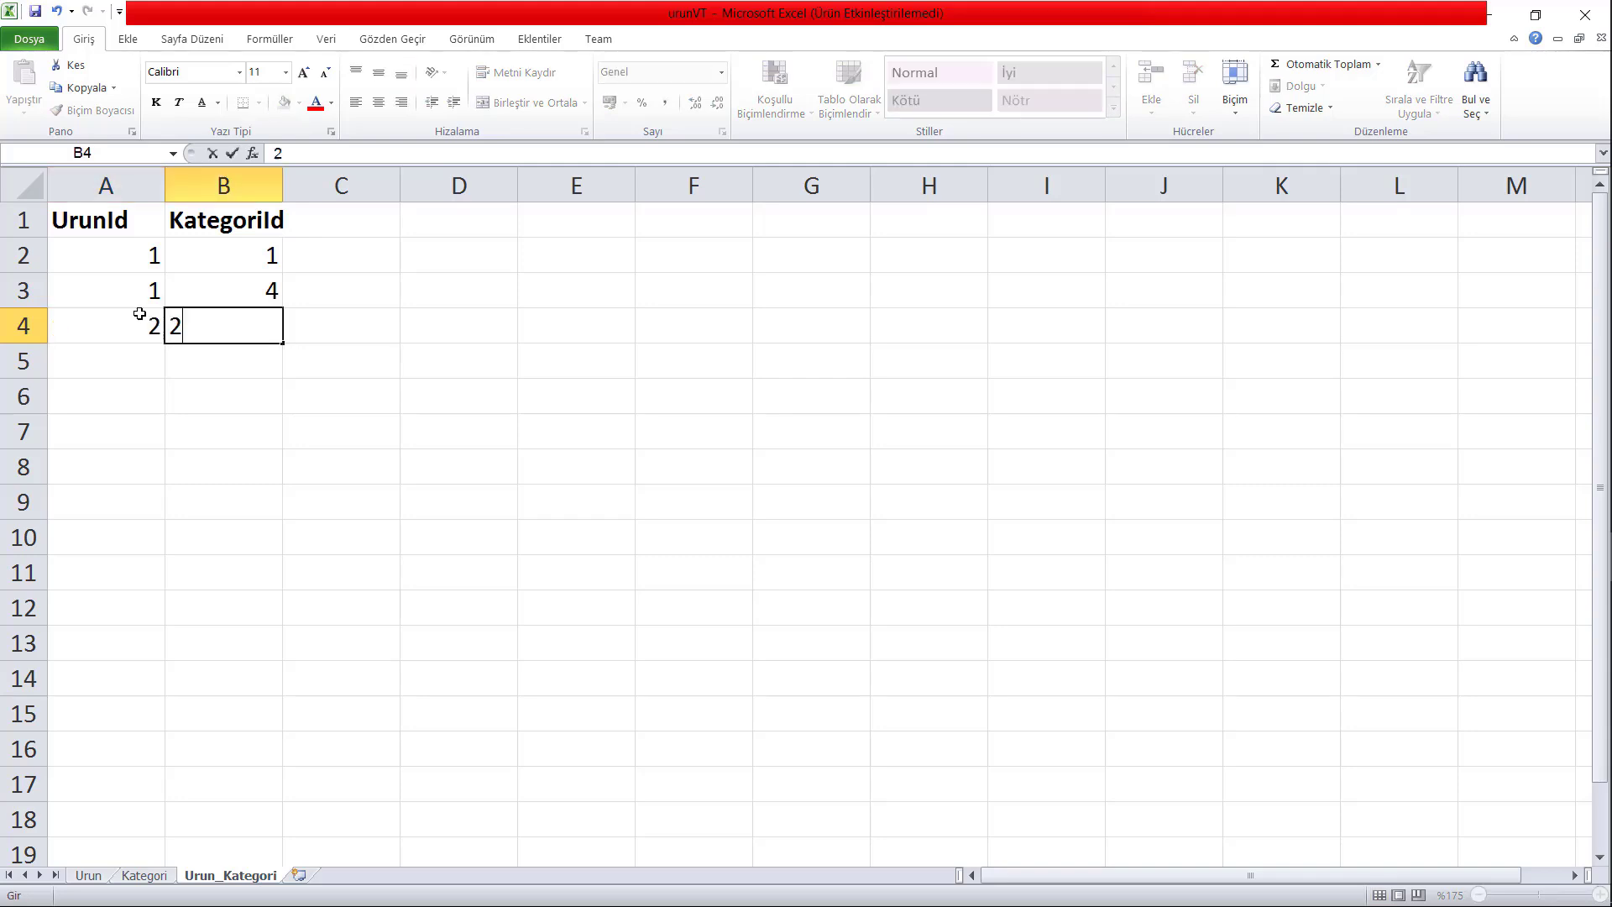
{"action": "key", "text": "Return"}
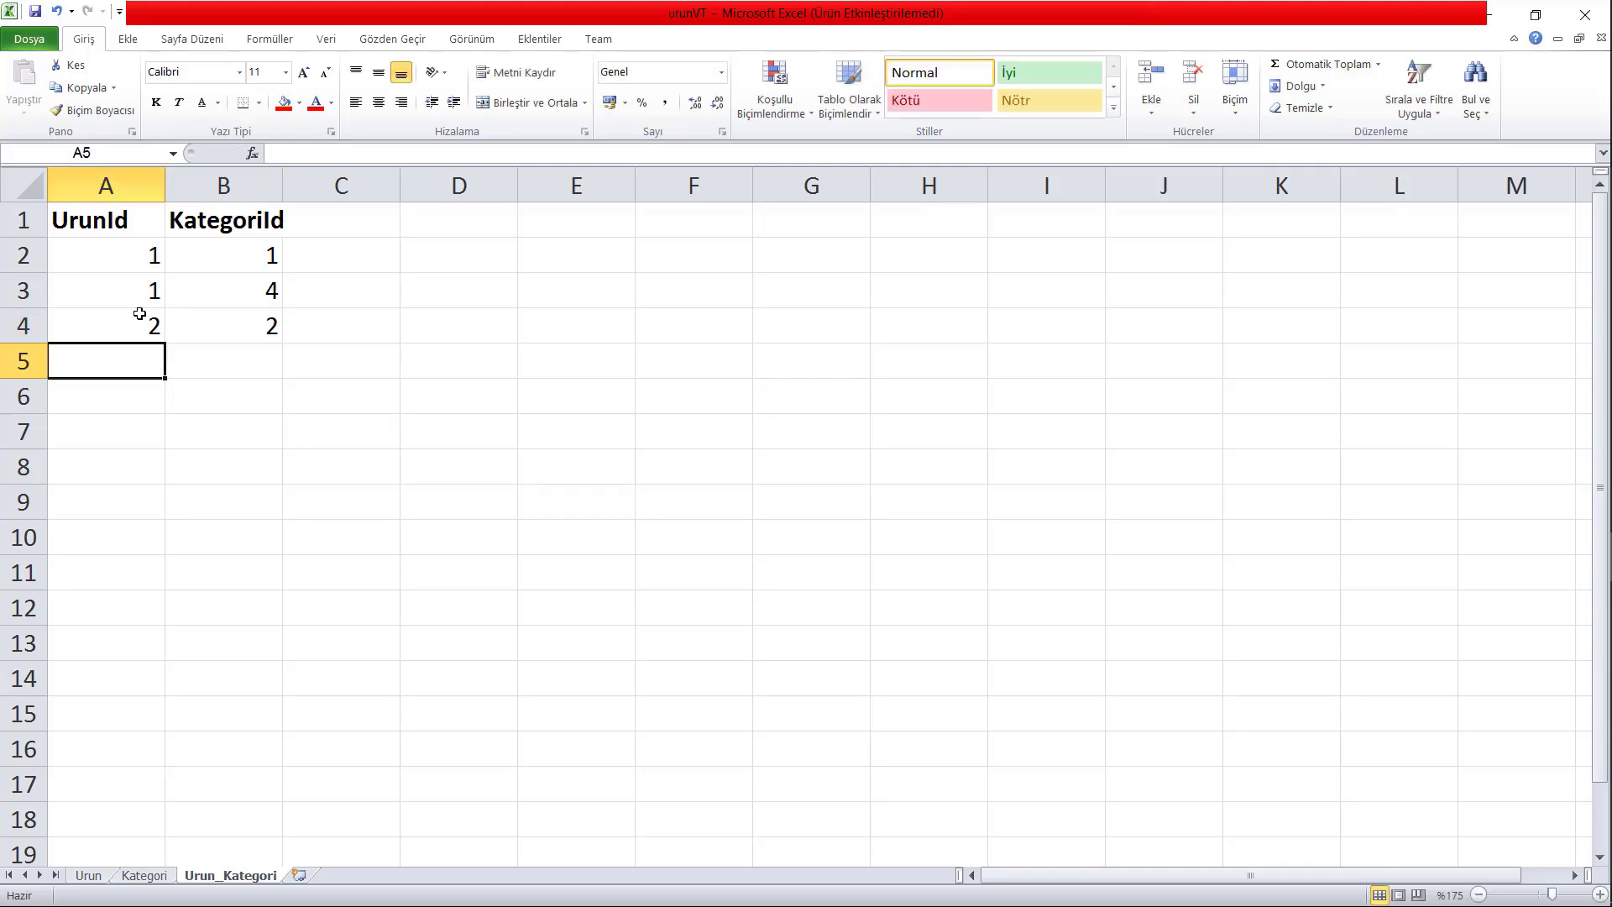
{"action": "type", "text": "2"}
{"action": "key", "text": "Tab"}
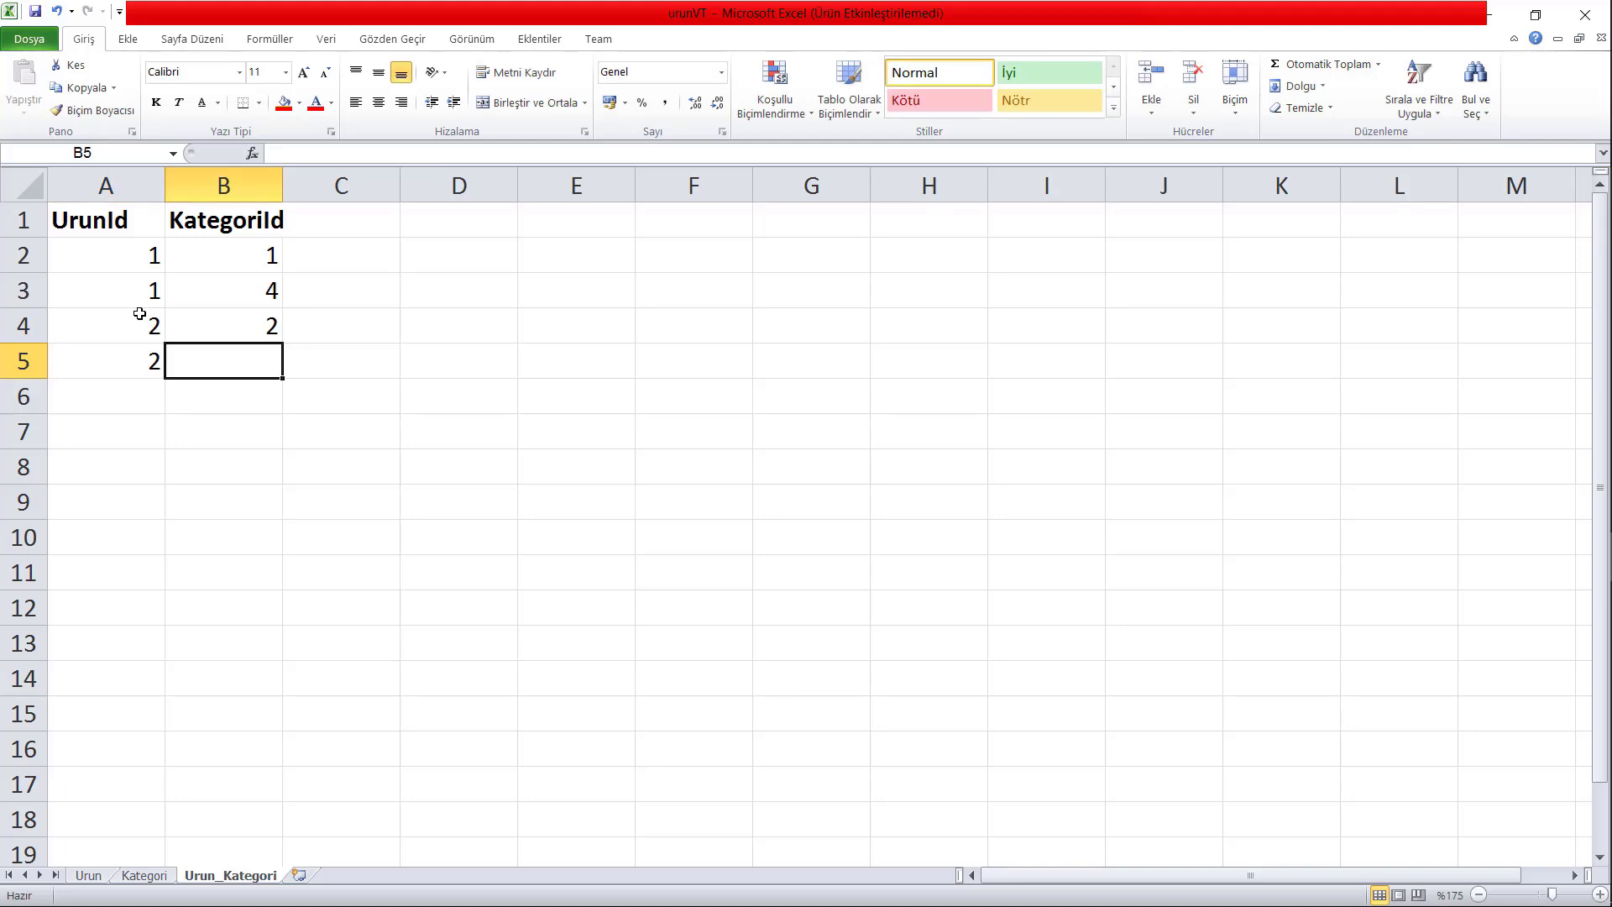
{"action": "type", "text": "4"}
{"action": "key", "text": "Return"}
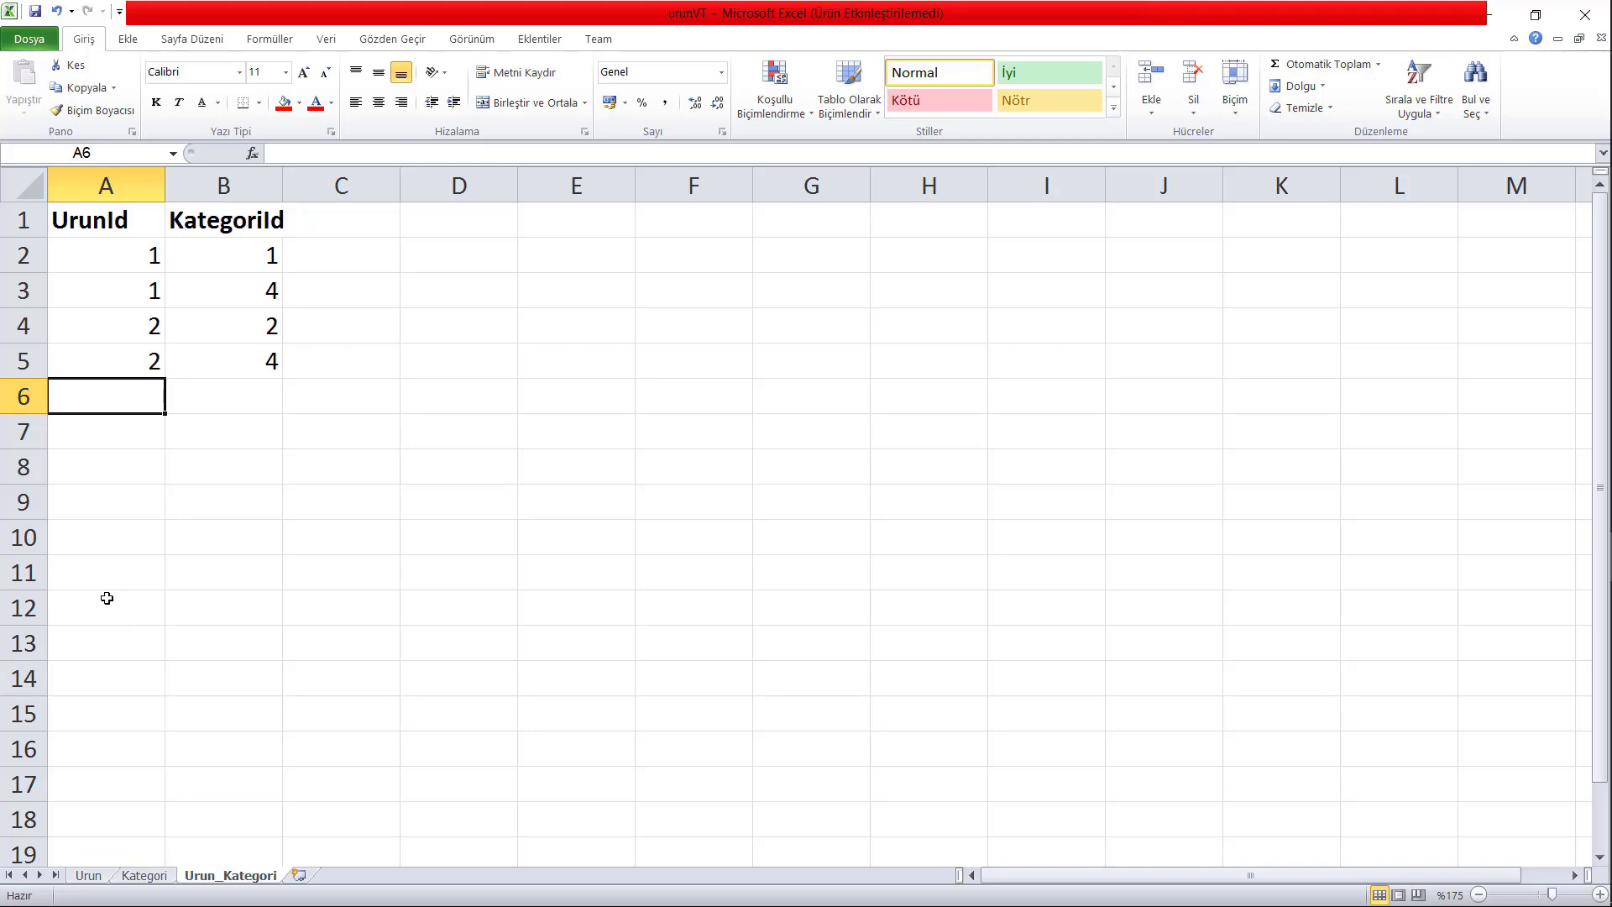
- Check product 2 on the Urun and Kategori sheets, then add the pair 3–1 in row 6
{"action": "key", "text": "alt+r"}
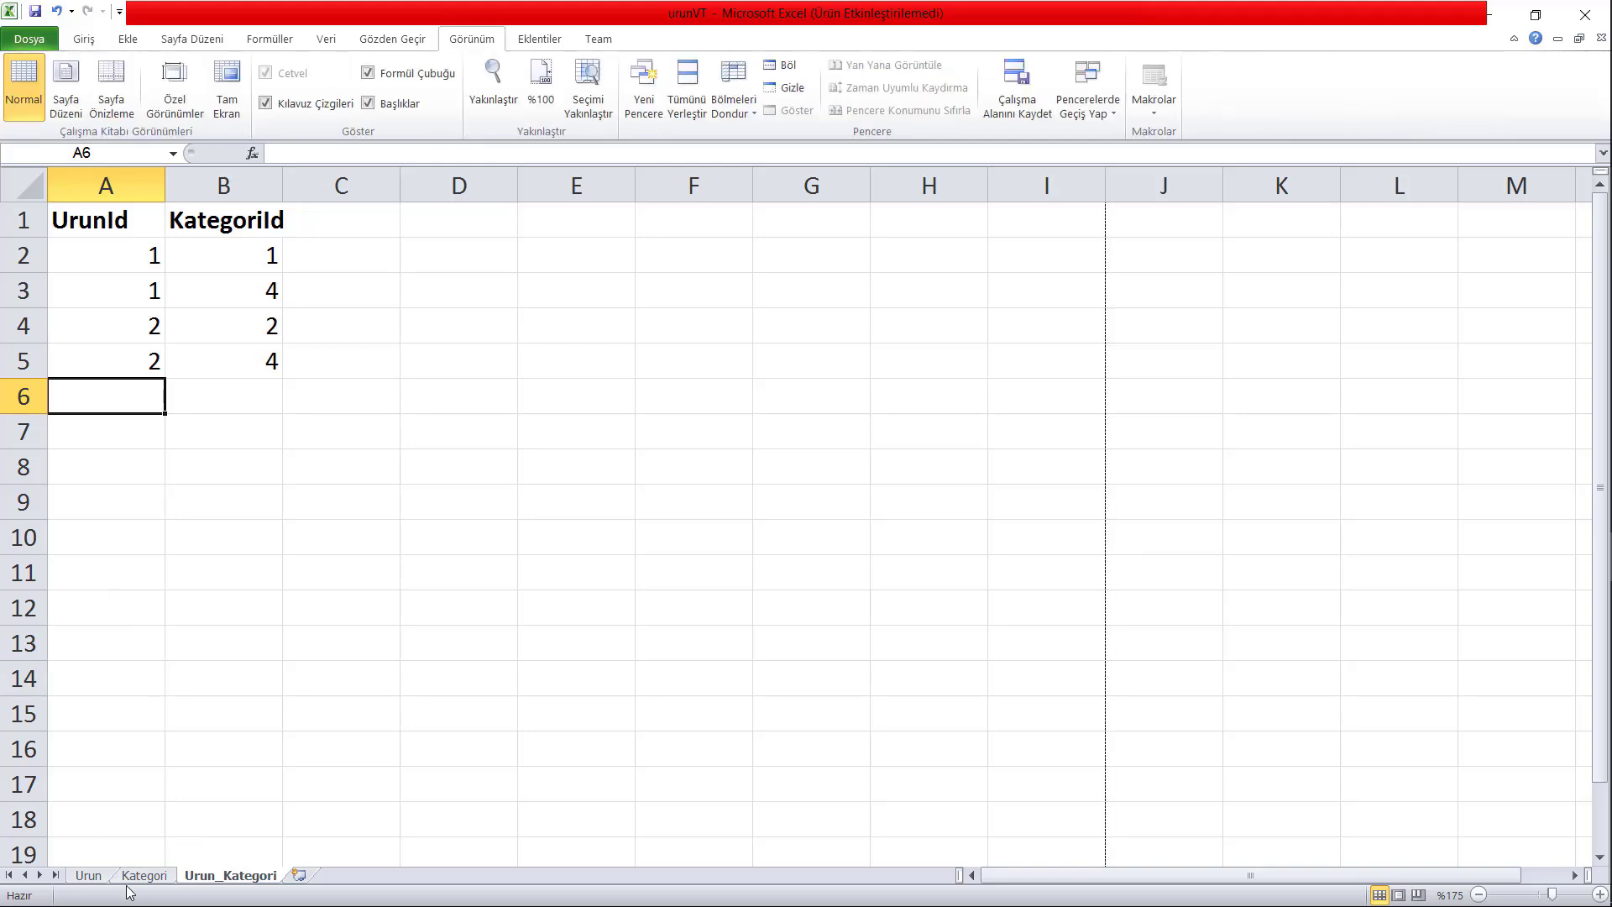
{"action": "left_click", "coordinate": [88, 874]}
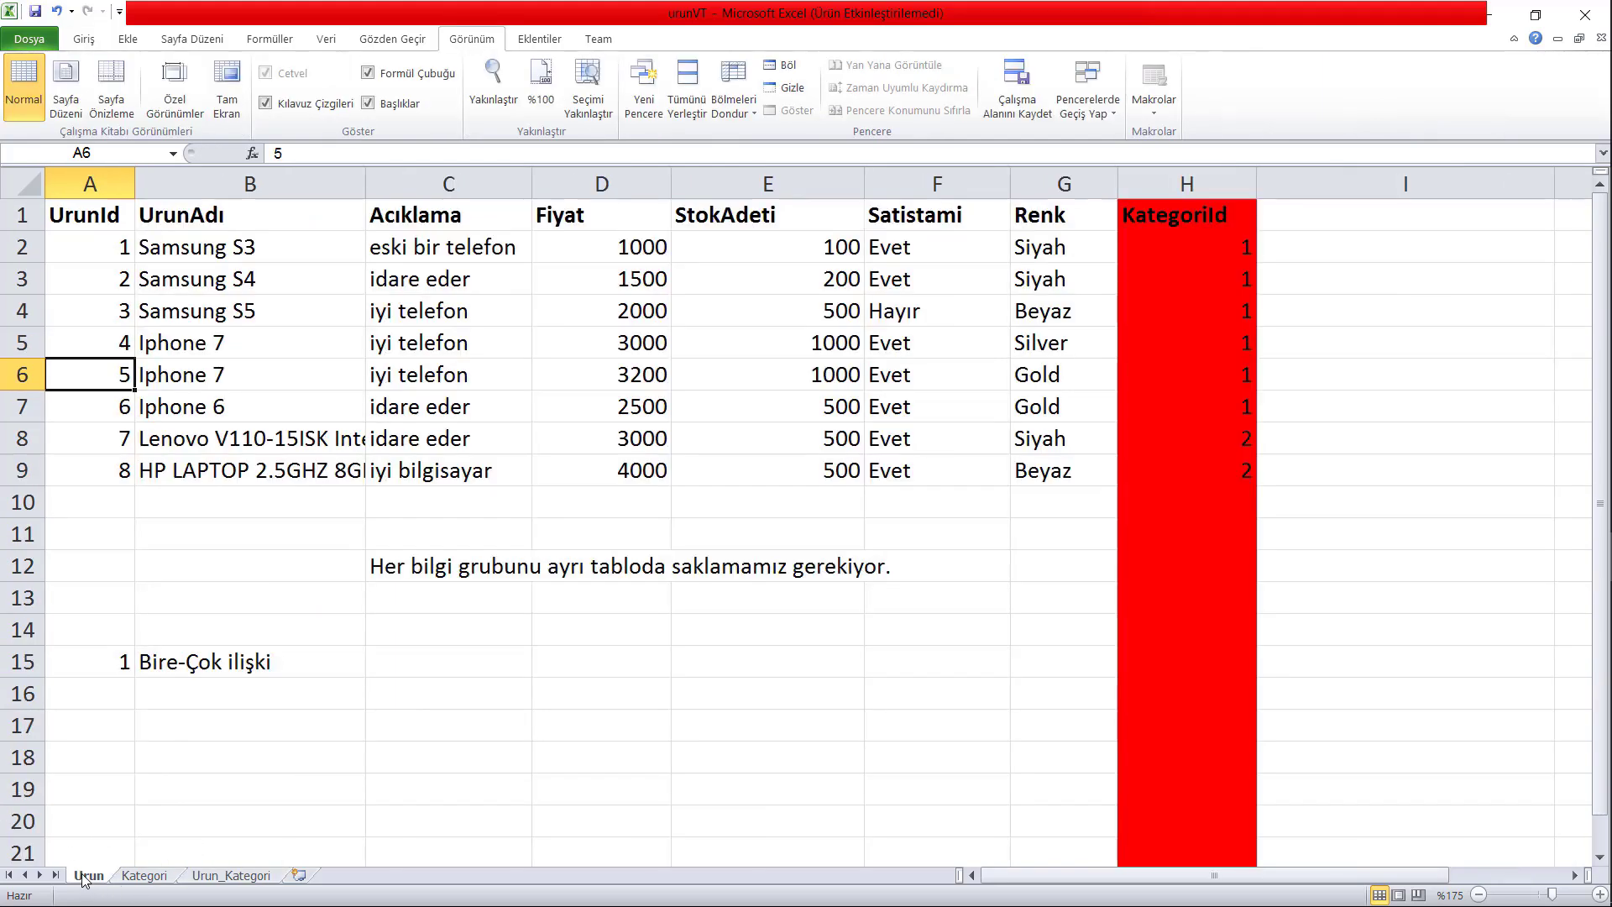
{"action": "left_click", "coordinate": [99, 288]}
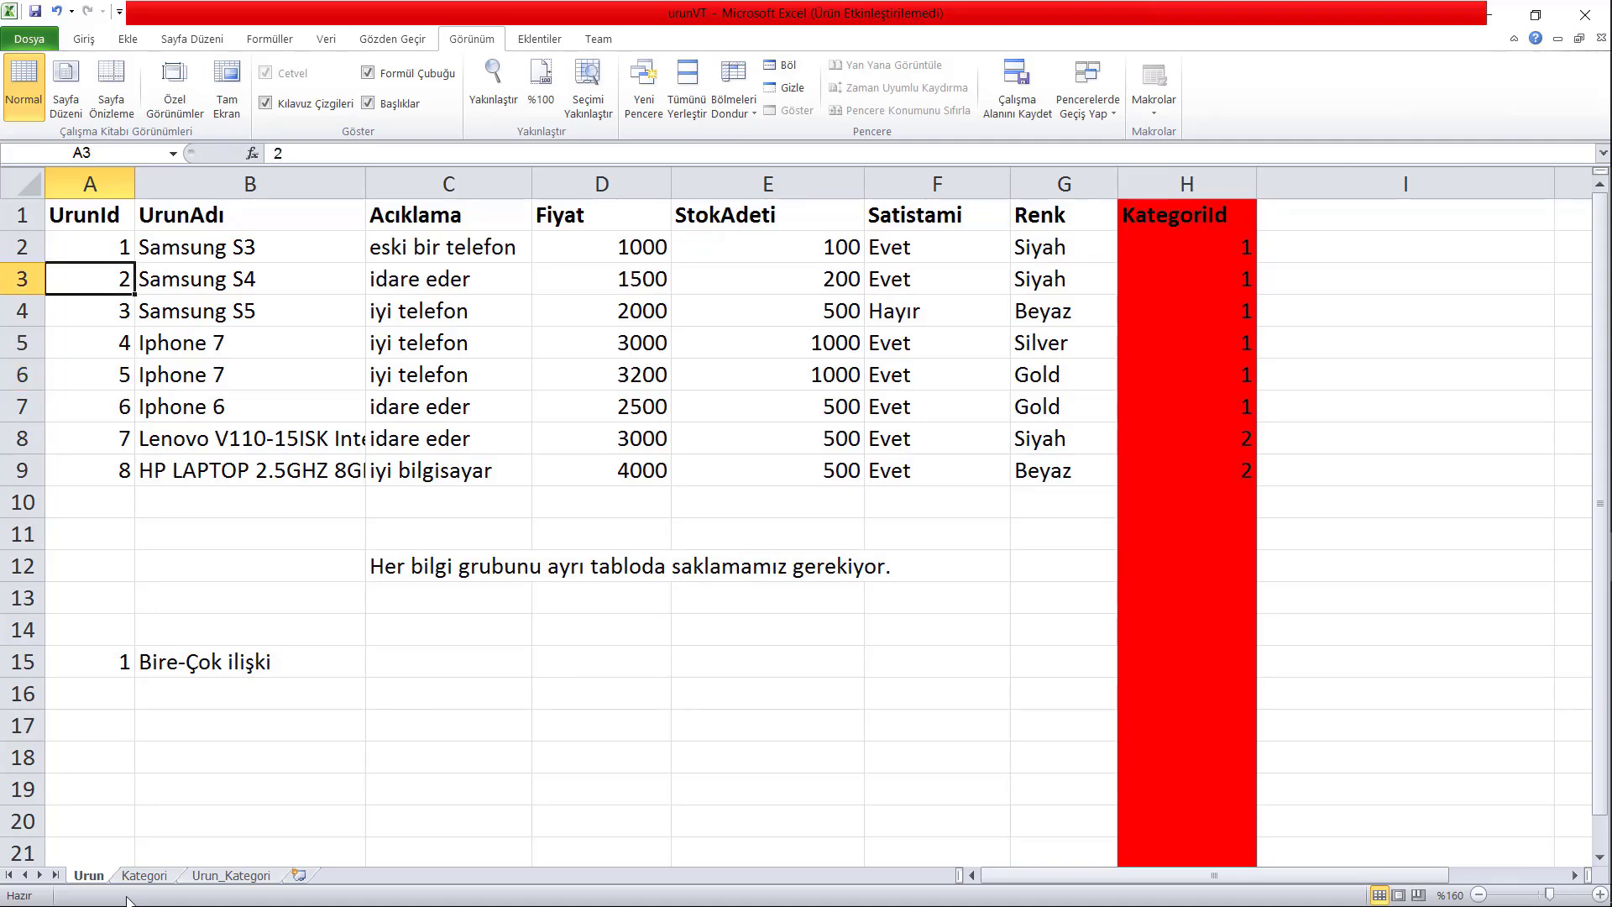
{"action": "left_click", "coordinate": [146, 876]}
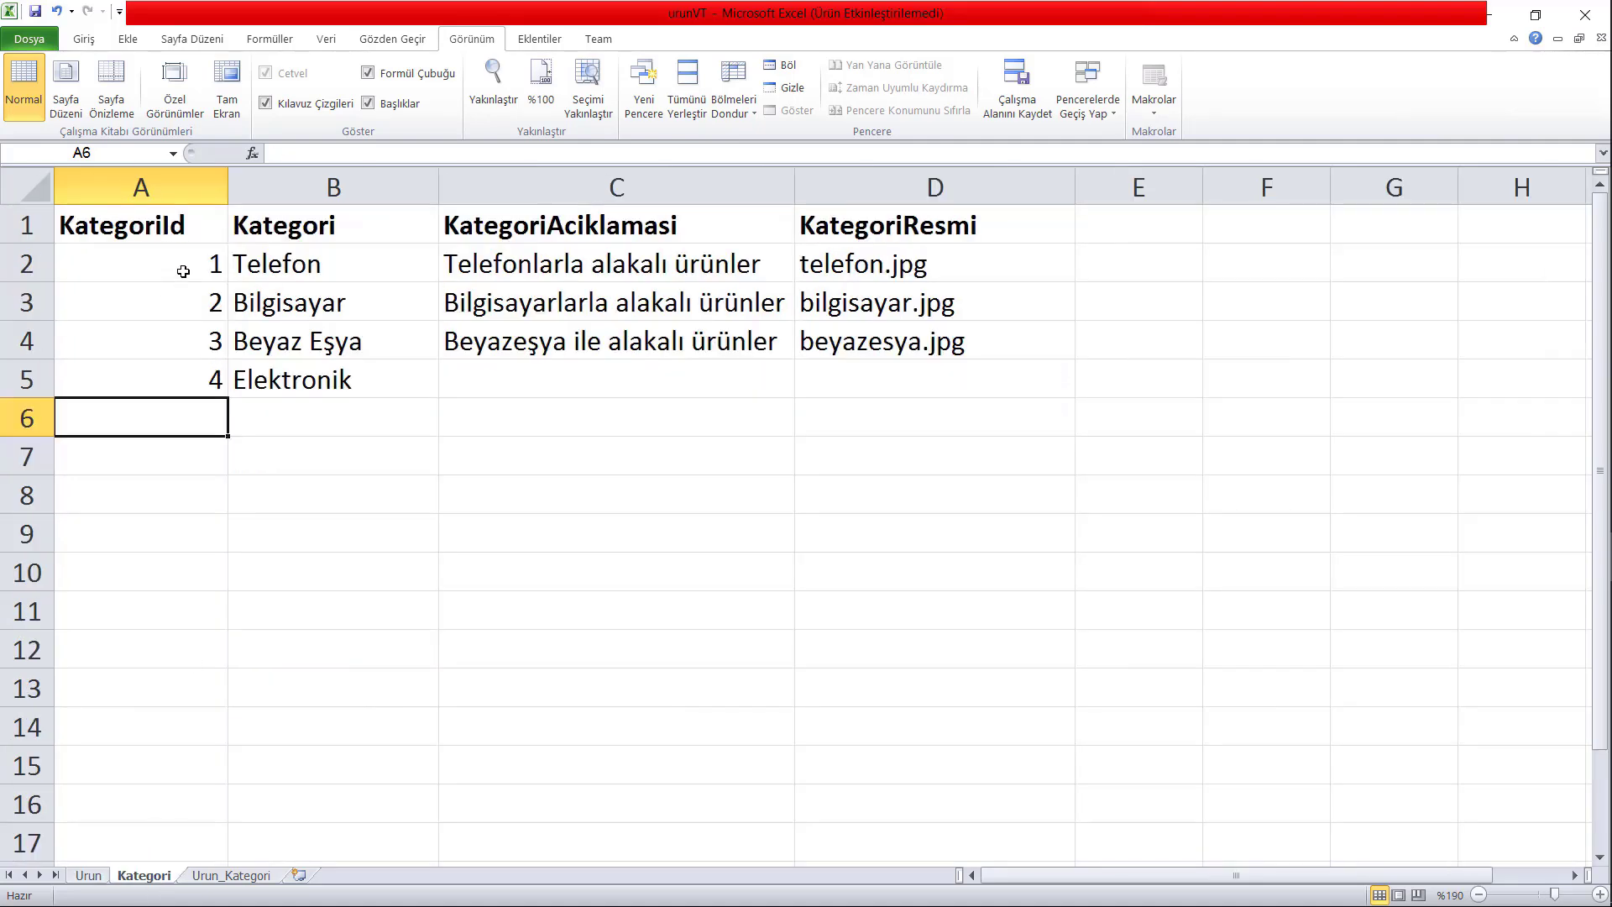
{"action": "left_click", "coordinate": [227, 878]}
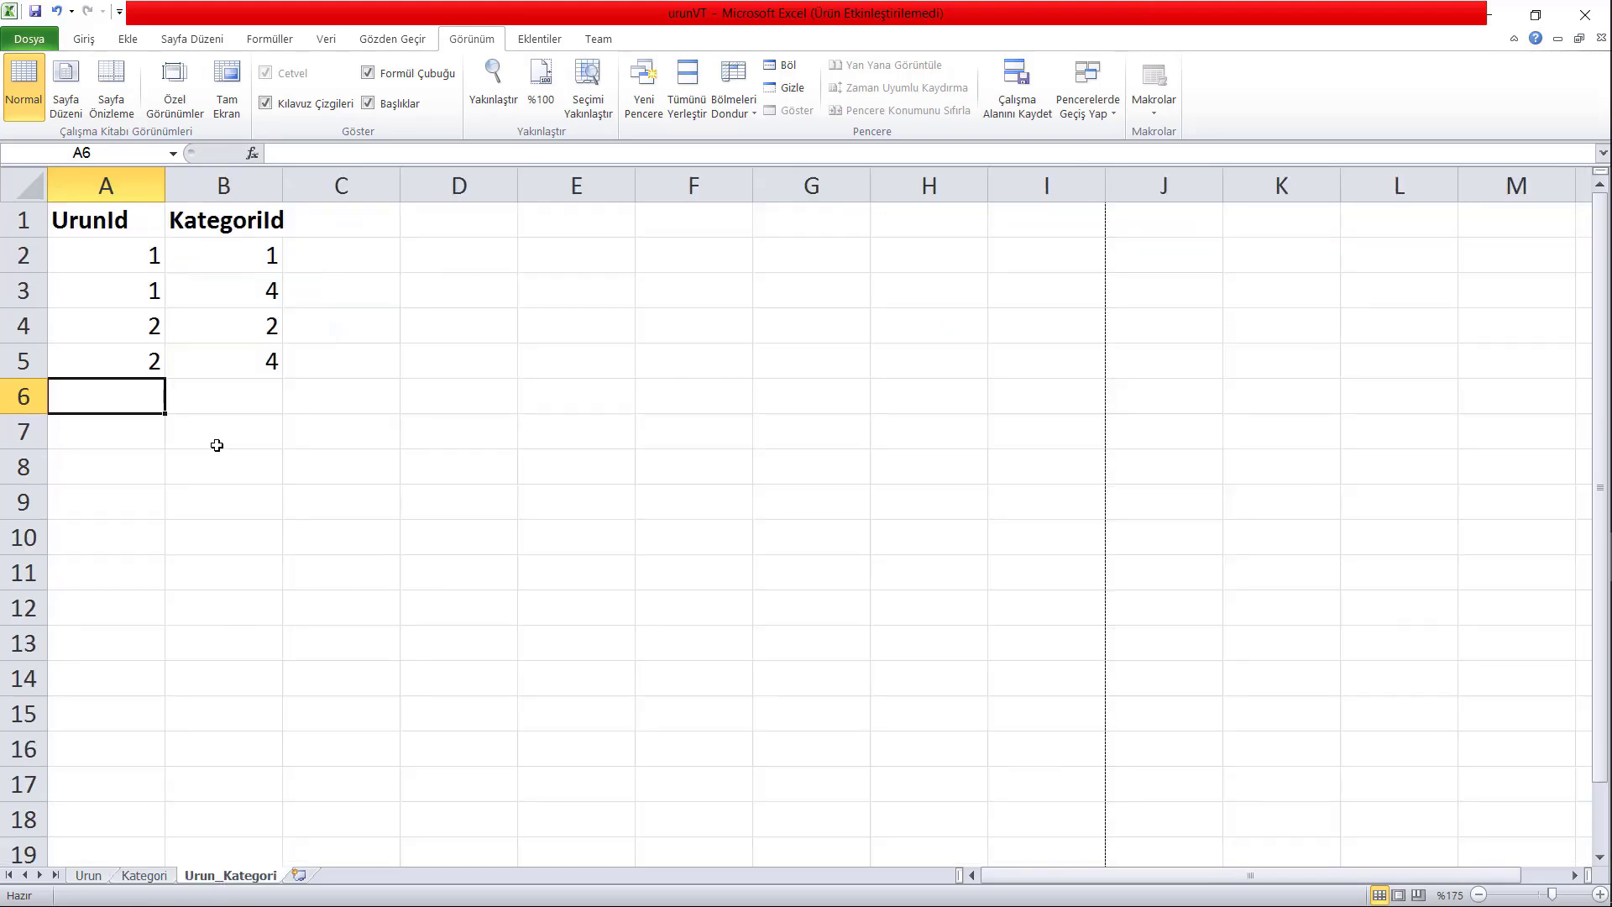
{"action": "left_click_drag", "start_coordinate": [133, 331], "coordinate": [143, 370]}
{"action": "left_click", "coordinate": [150, 394]}
{"action": "type", "text": "3"}
{"action": "key", "text": "Tab"}
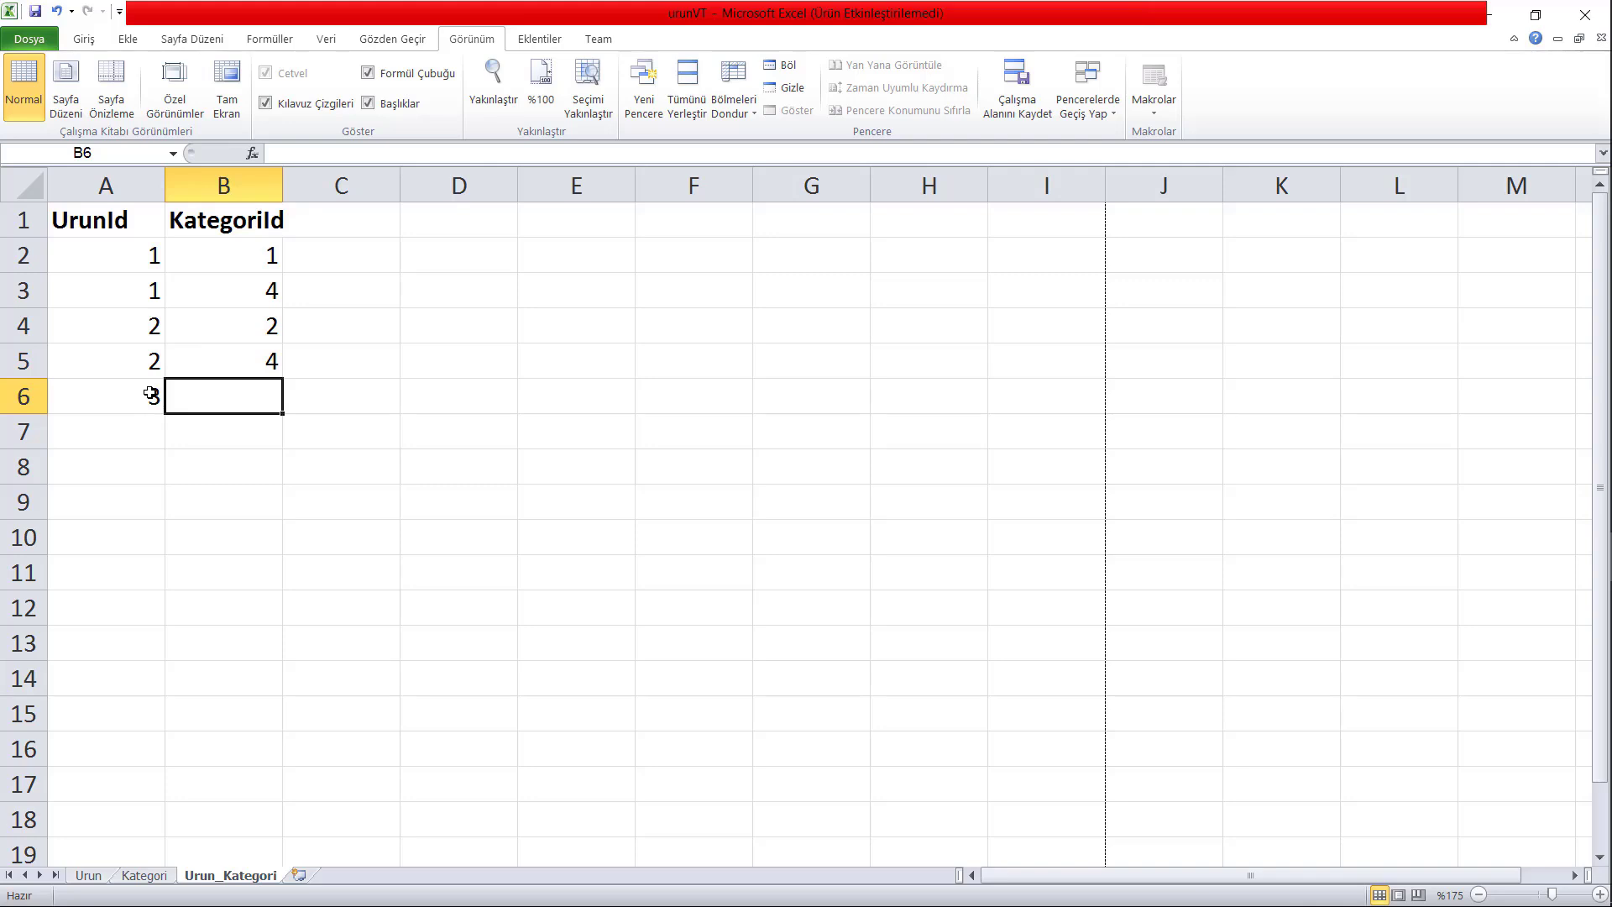
{"action": "type", "text": "1"}
{"action": "key", "text": "Return"}
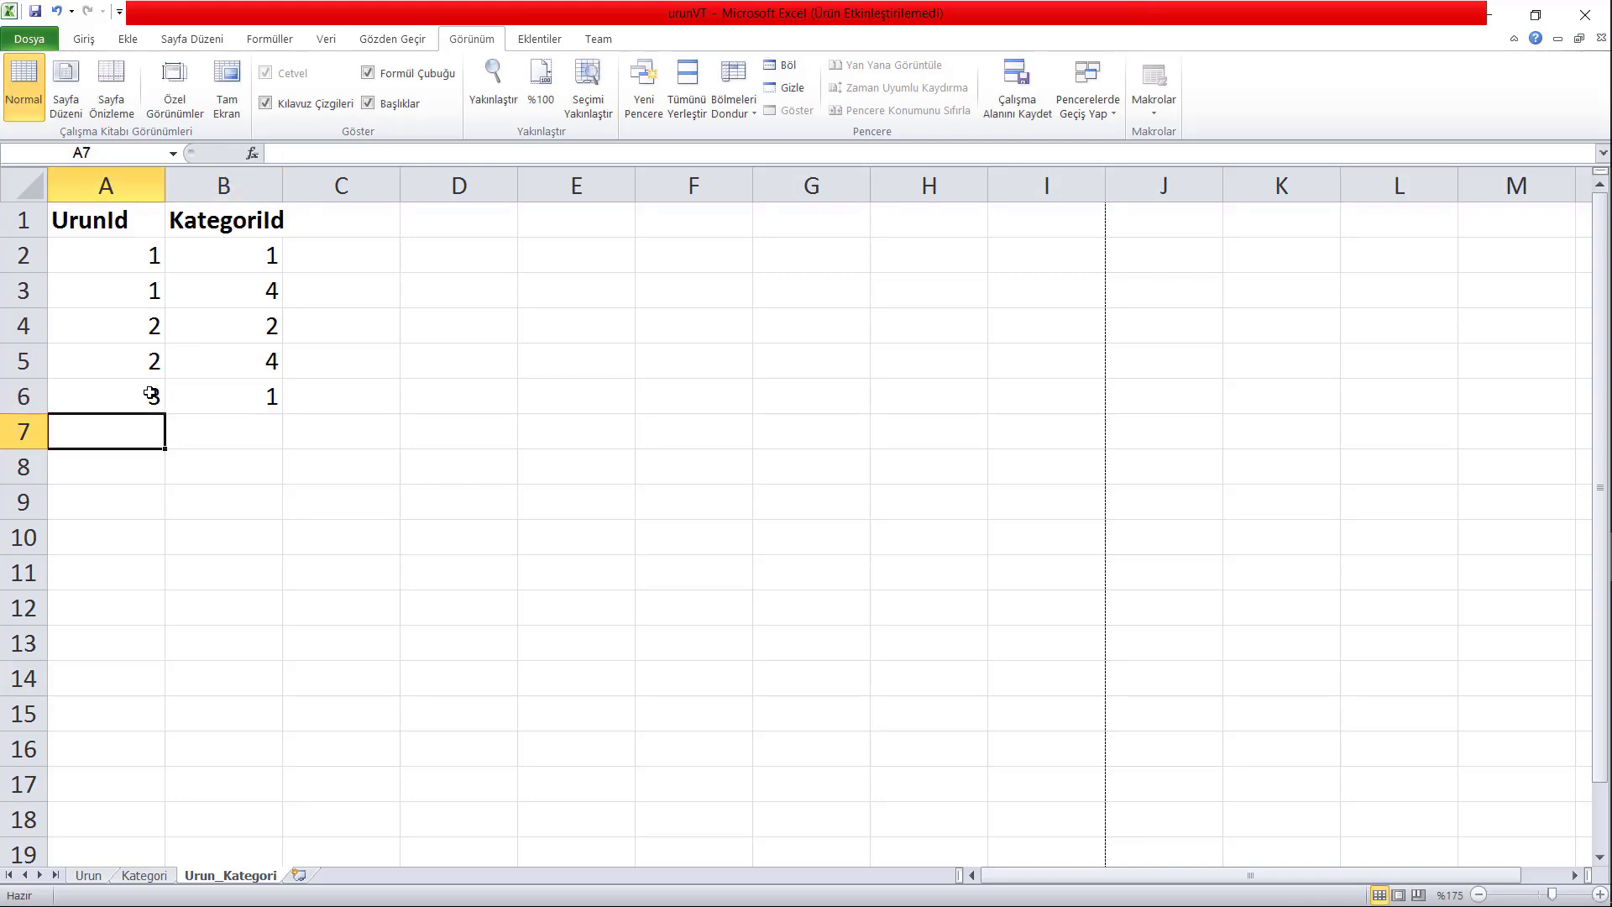
- Add the pair 7–2 in rows 7 and 8, checking the Urun and Kategori ids
{"action": "type", "text": "6"}
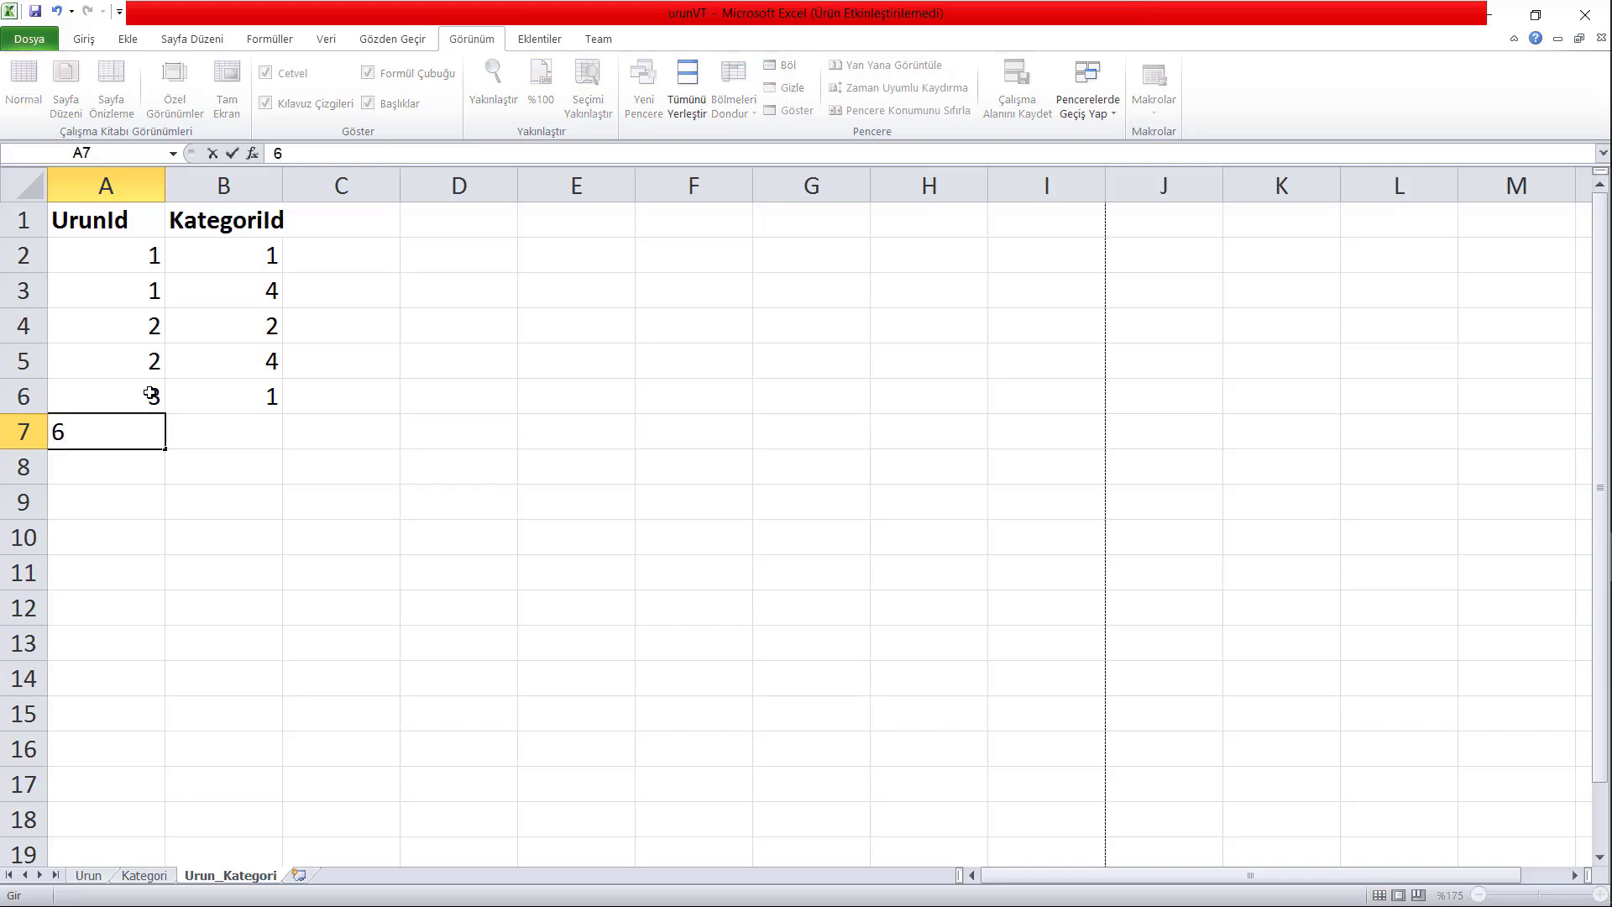
{"action": "key", "text": "BackSpace"}
{"action": "type", "text": "7"}
{"action": "key", "text": "Tab"}
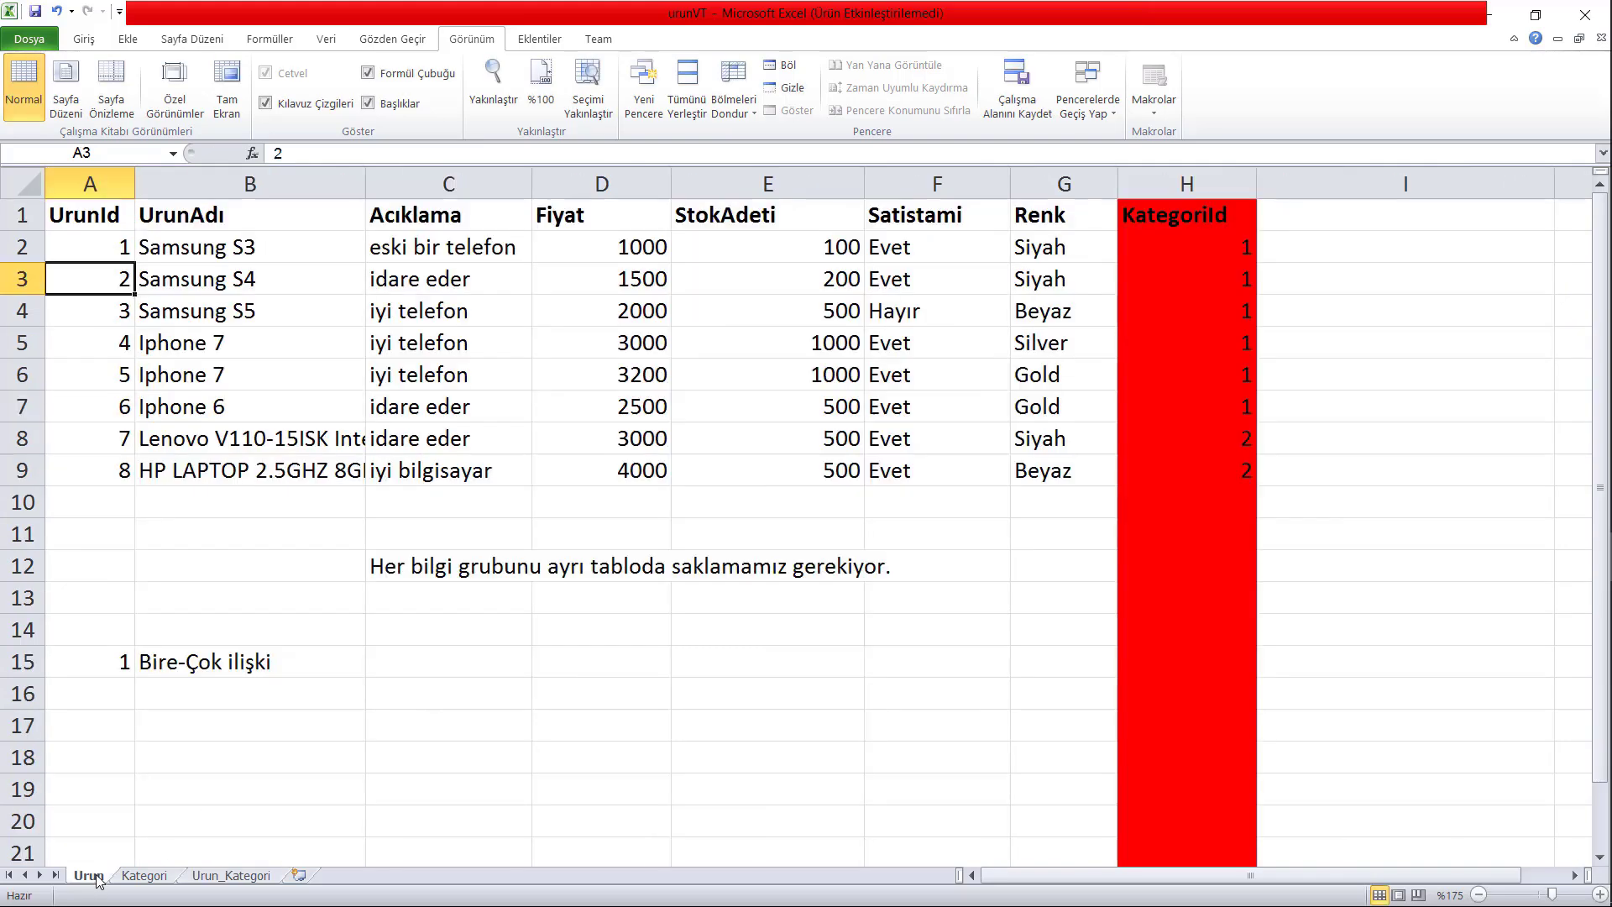
{"action": "left_click", "coordinate": [88, 875]}
{"action": "left_click", "coordinate": [161, 876]}
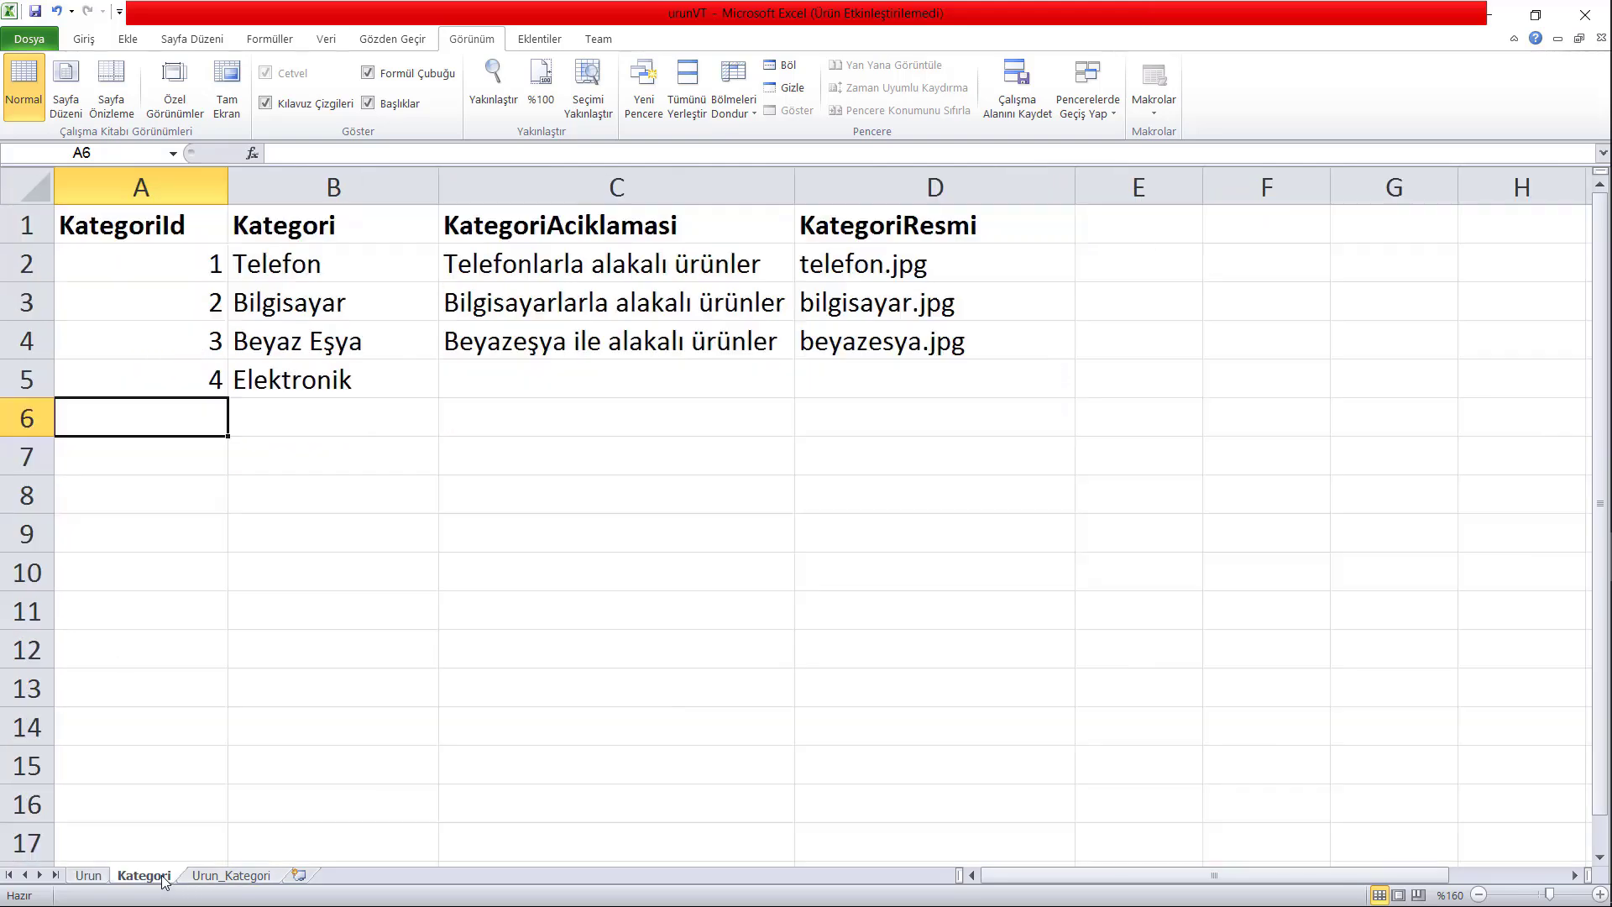
{"action": "left_click", "coordinate": [231, 875]}
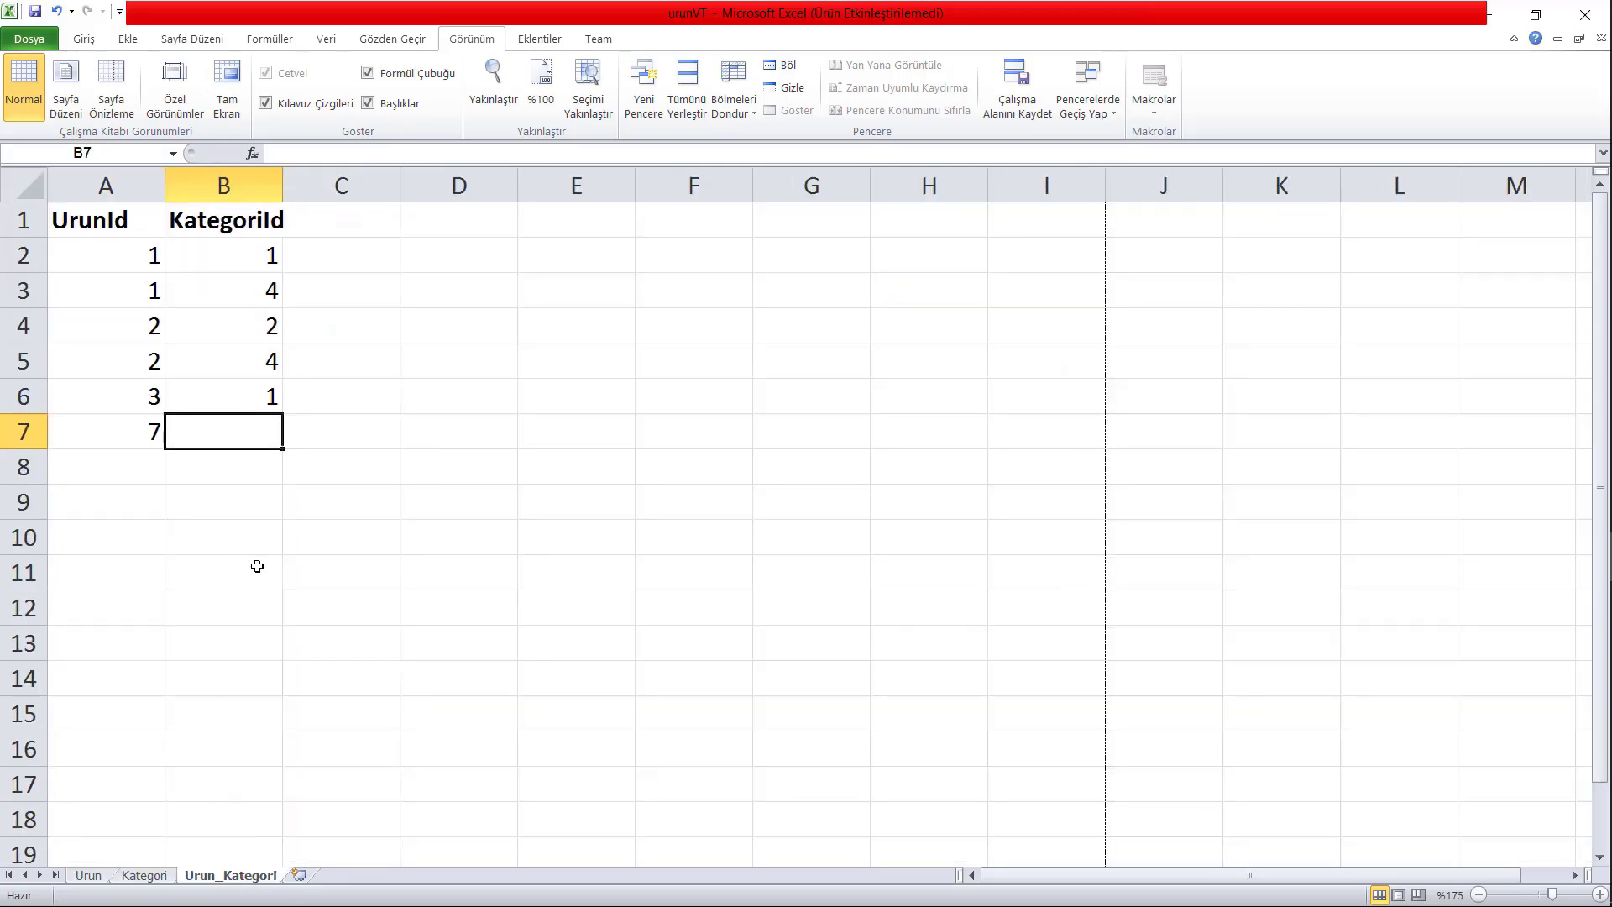
{"action": "type", "text": "2"}
{"action": "key", "text": "Return"}
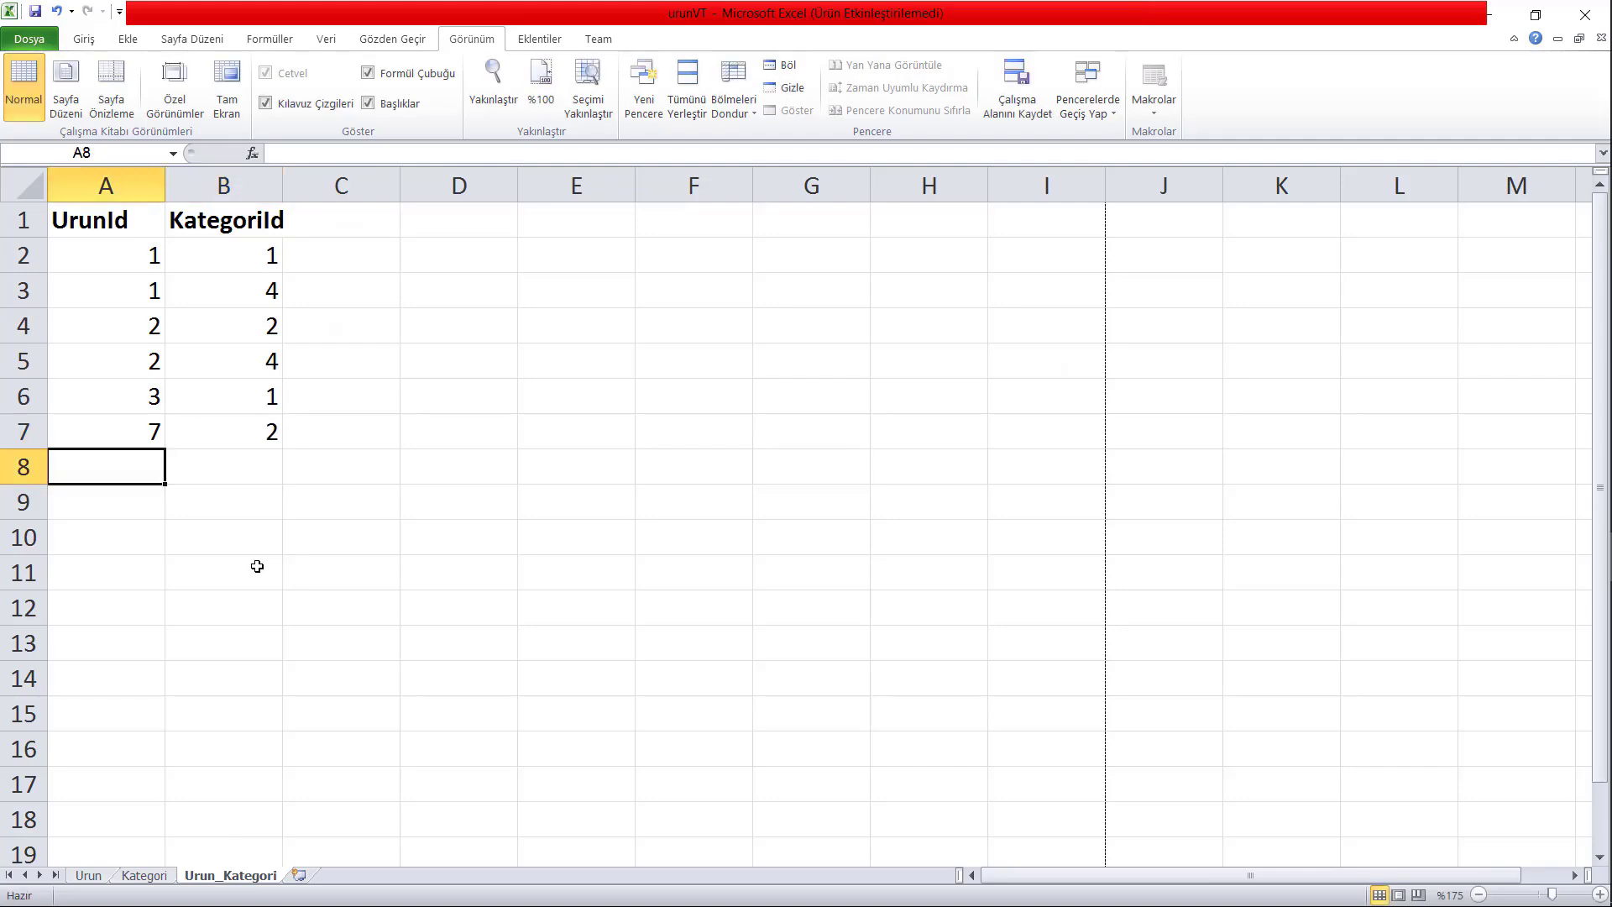
{"action": "type", "text": "7"}
{"action": "key", "text": "Tab"}
{"action": "type", "text": "2"}
{"action": "key", "text": "Return"}
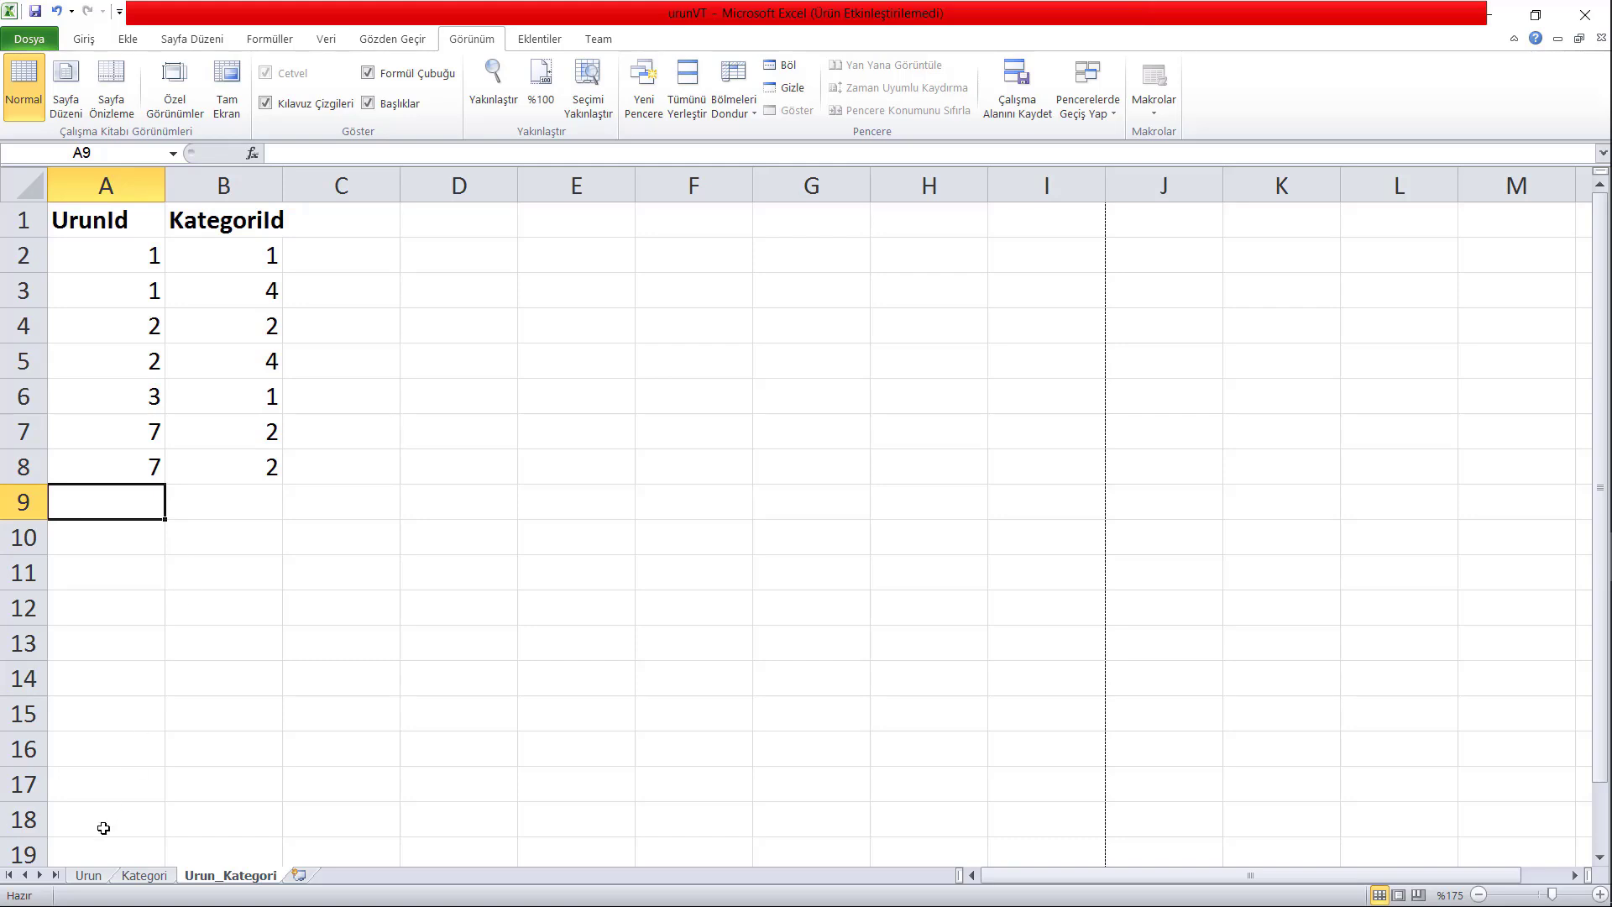
- Trace product 1 (Samsung S3) to the Telefon category via its Urun_Kategori rows, ending on Urun
{"action": "left_click", "coordinate": [102, 879]}
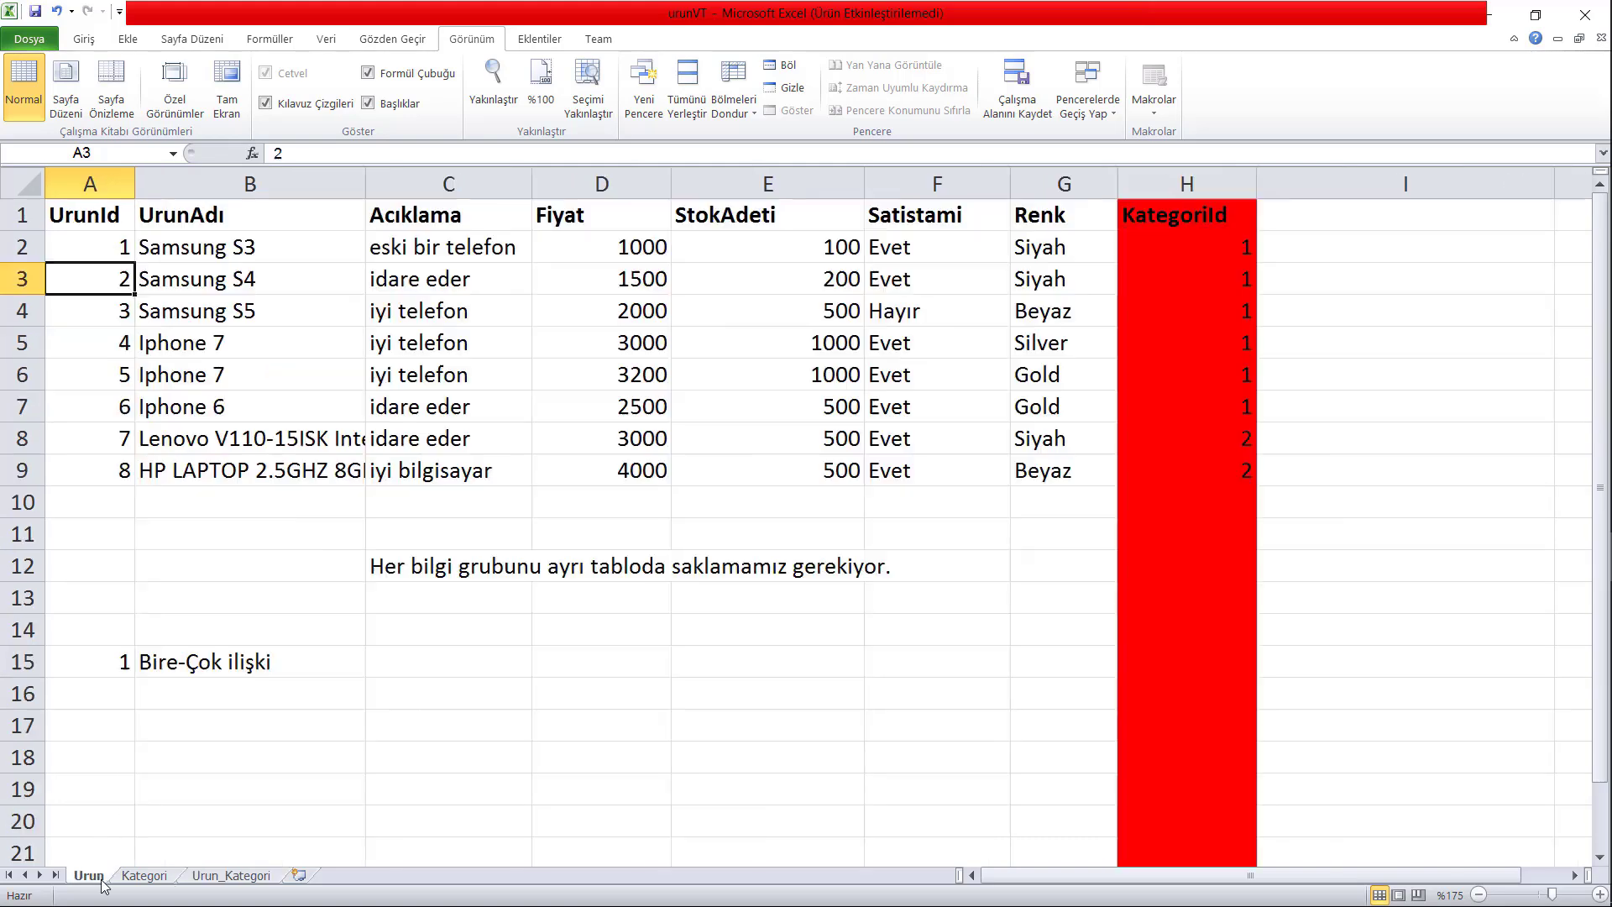
{"action": "left_click", "coordinate": [98, 246]}
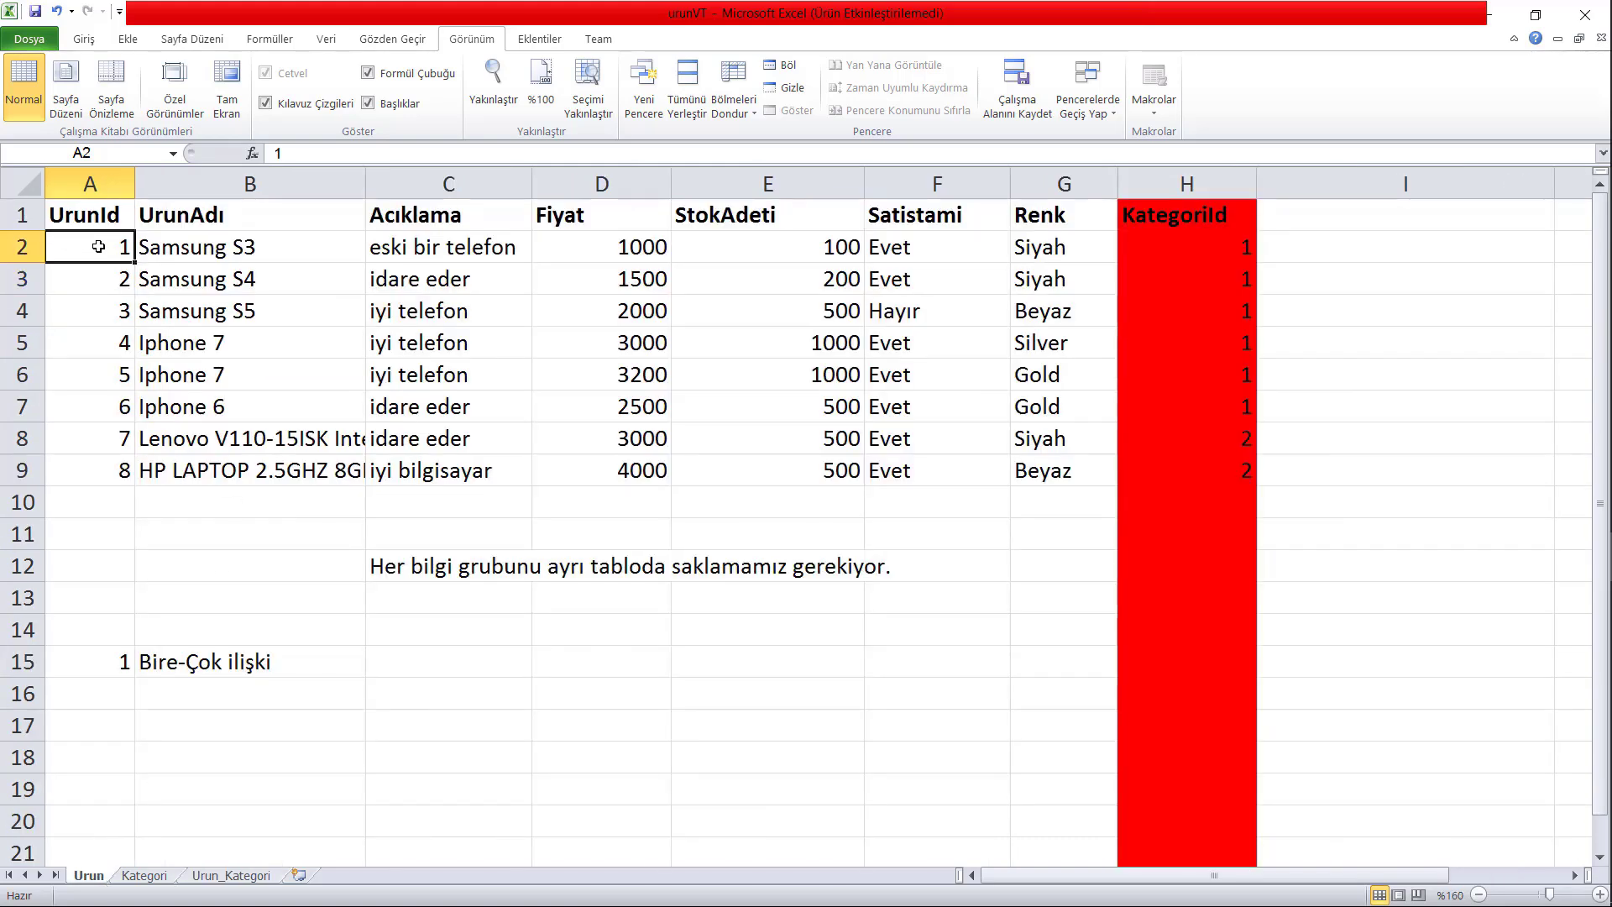
{"action": "left_click_drag", "start_coordinate": [98, 246], "coordinate": [1037, 254]}
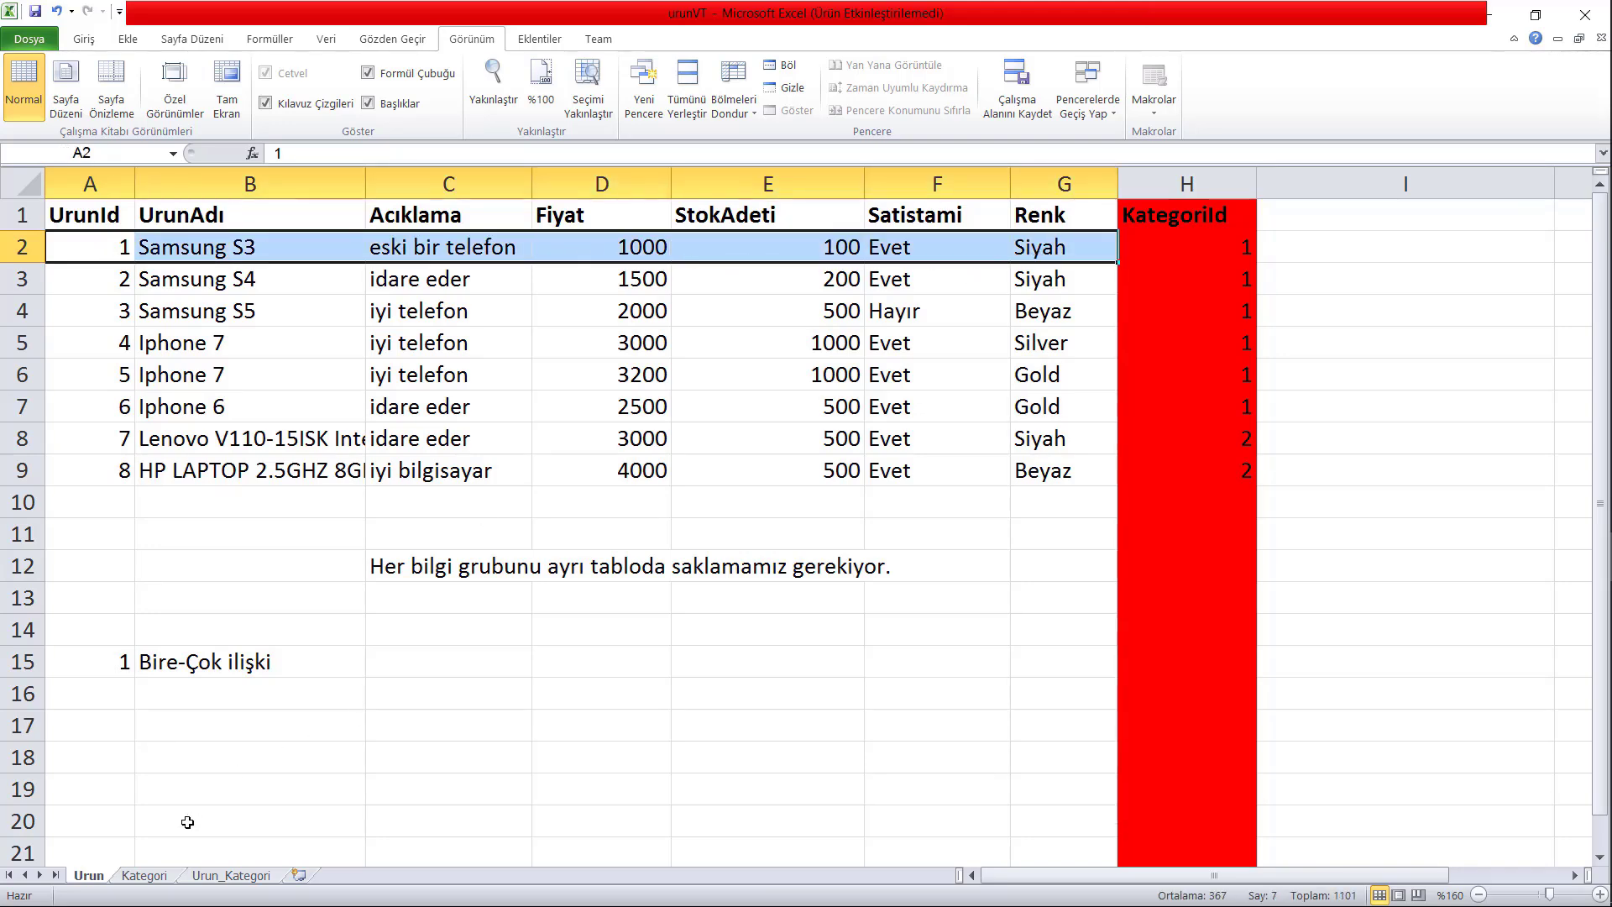
{"action": "left_click", "coordinate": [165, 879]}
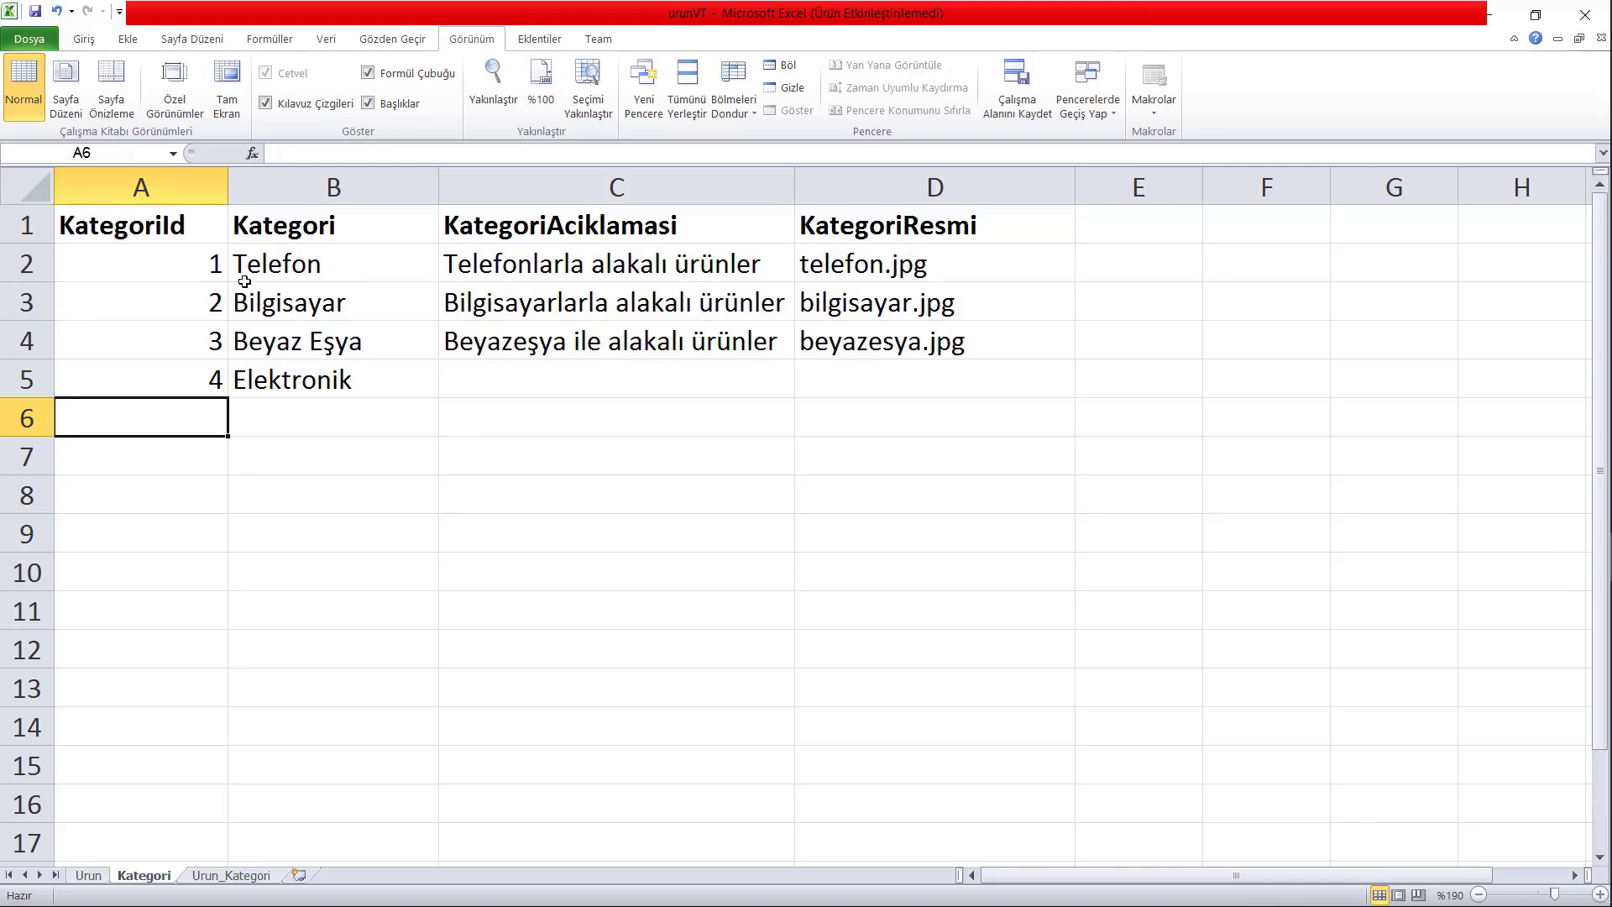
{"action": "left_click_drag", "start_coordinate": [187, 274], "coordinate": [330, 274]}
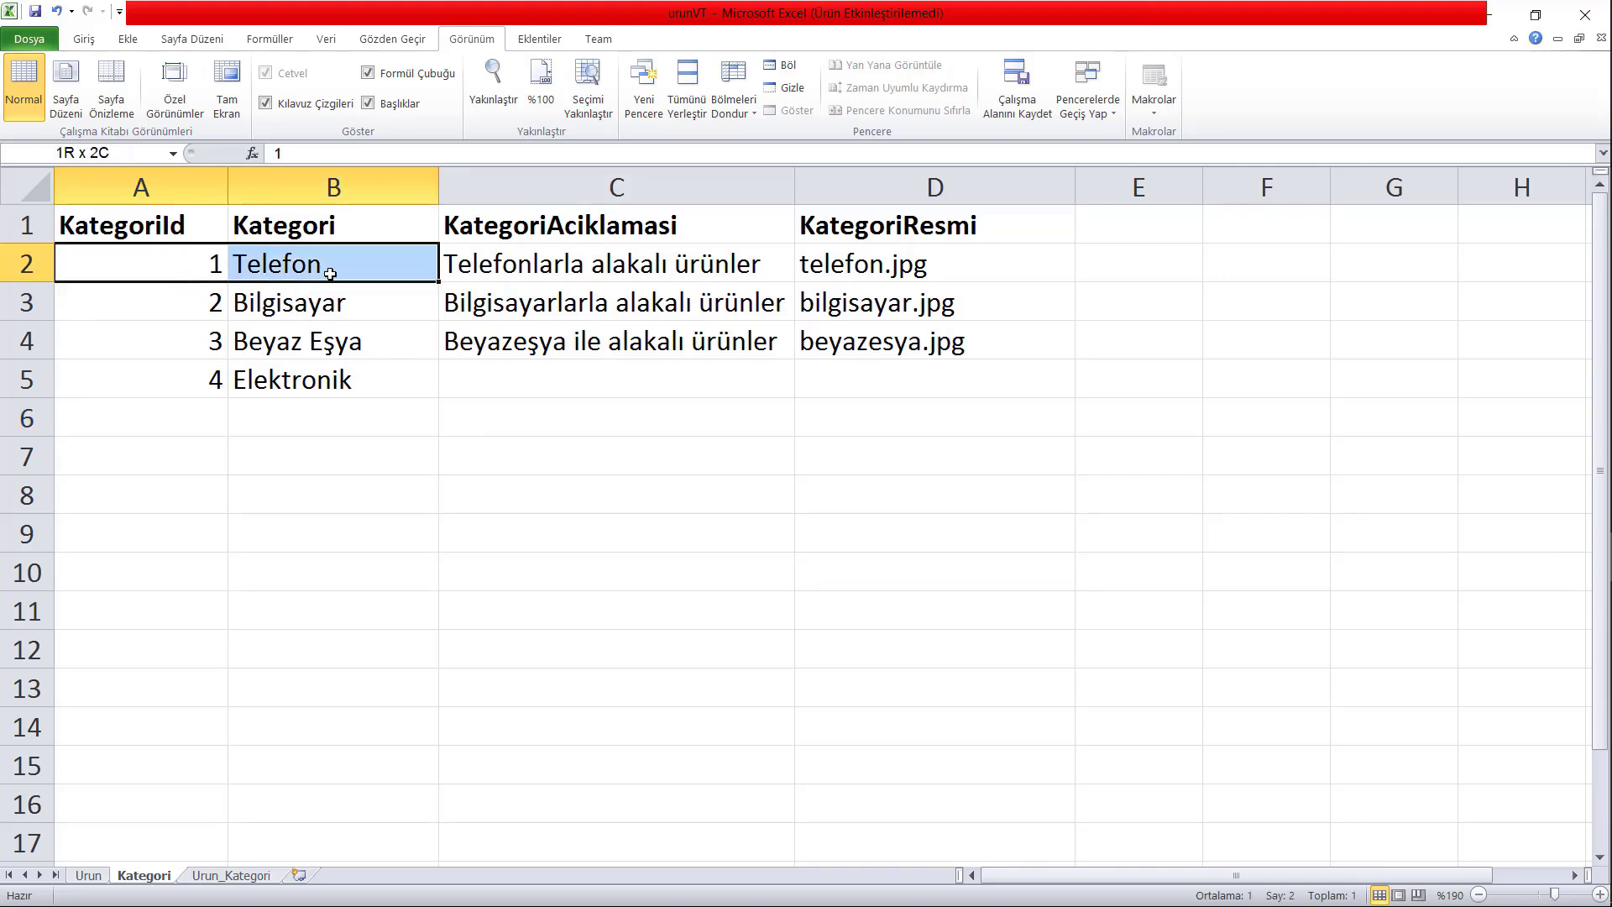
{"action": "left_click", "coordinate": [239, 875]}
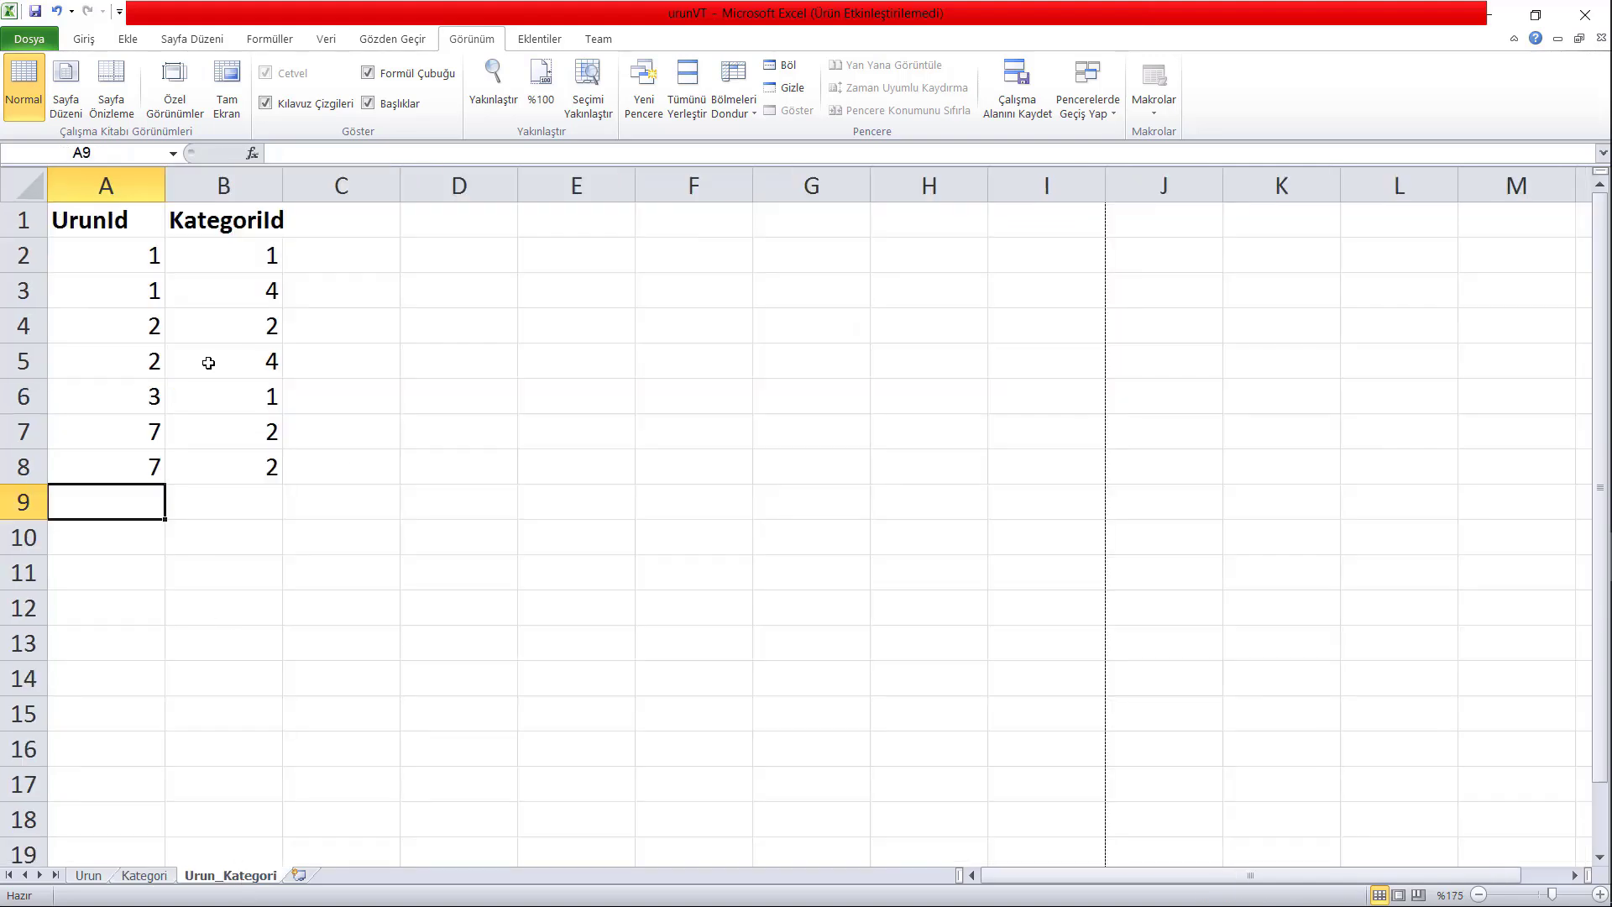
{"action": "left_click", "coordinate": [247, 256]}
{"action": "left_click", "coordinate": [254, 402]}
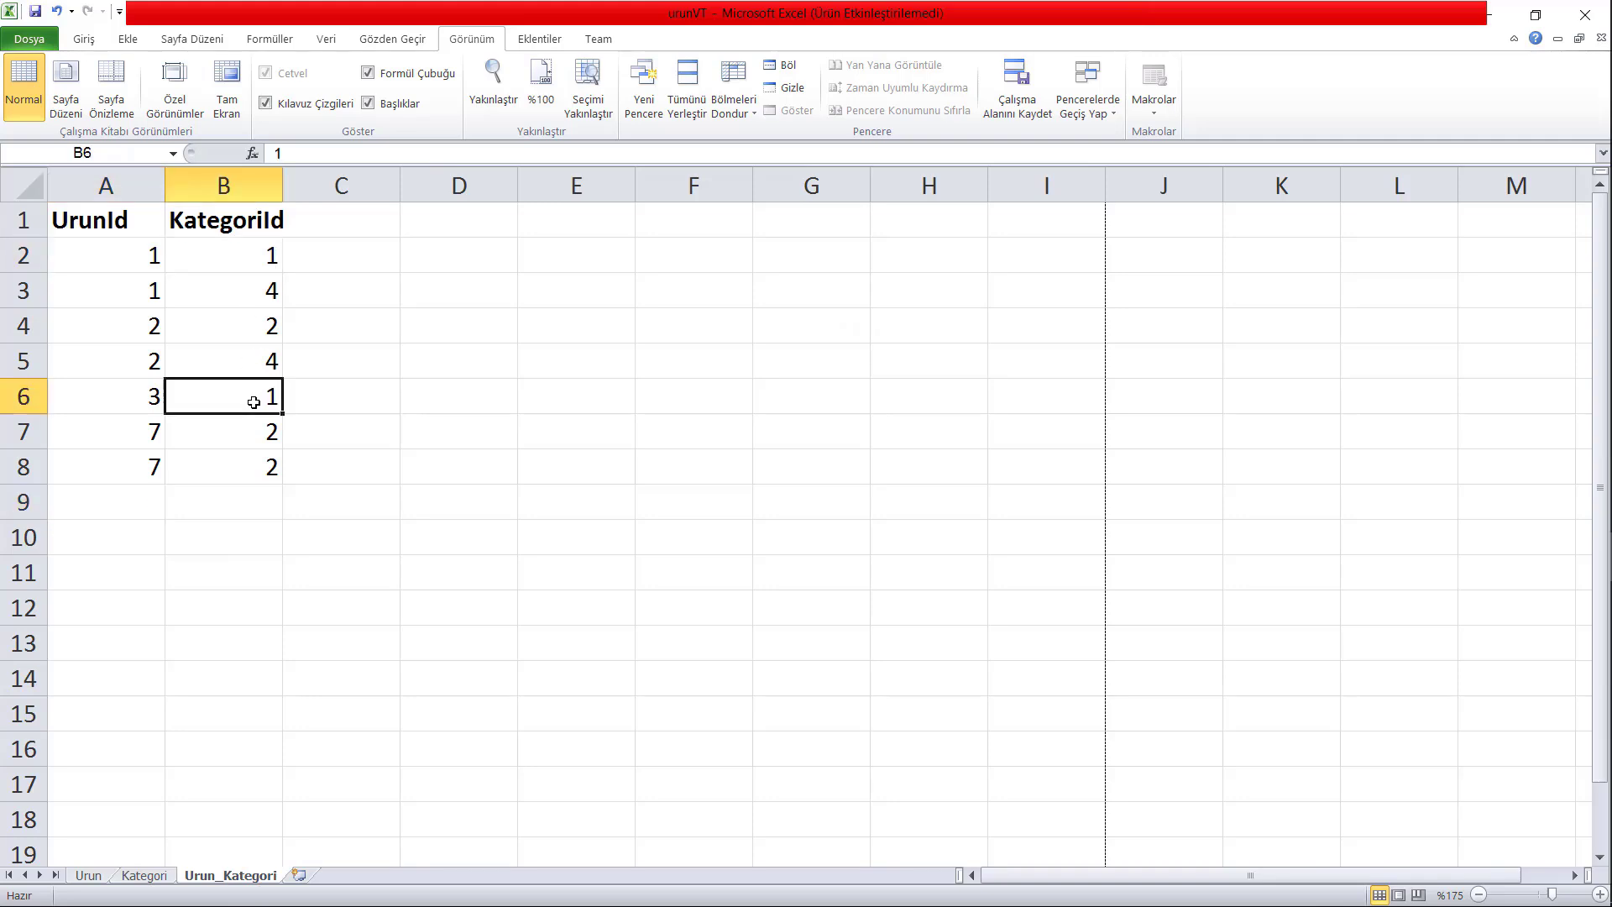
{"action": "left_click", "coordinate": [143, 400]}
{"action": "left_click", "coordinate": [135, 260]}
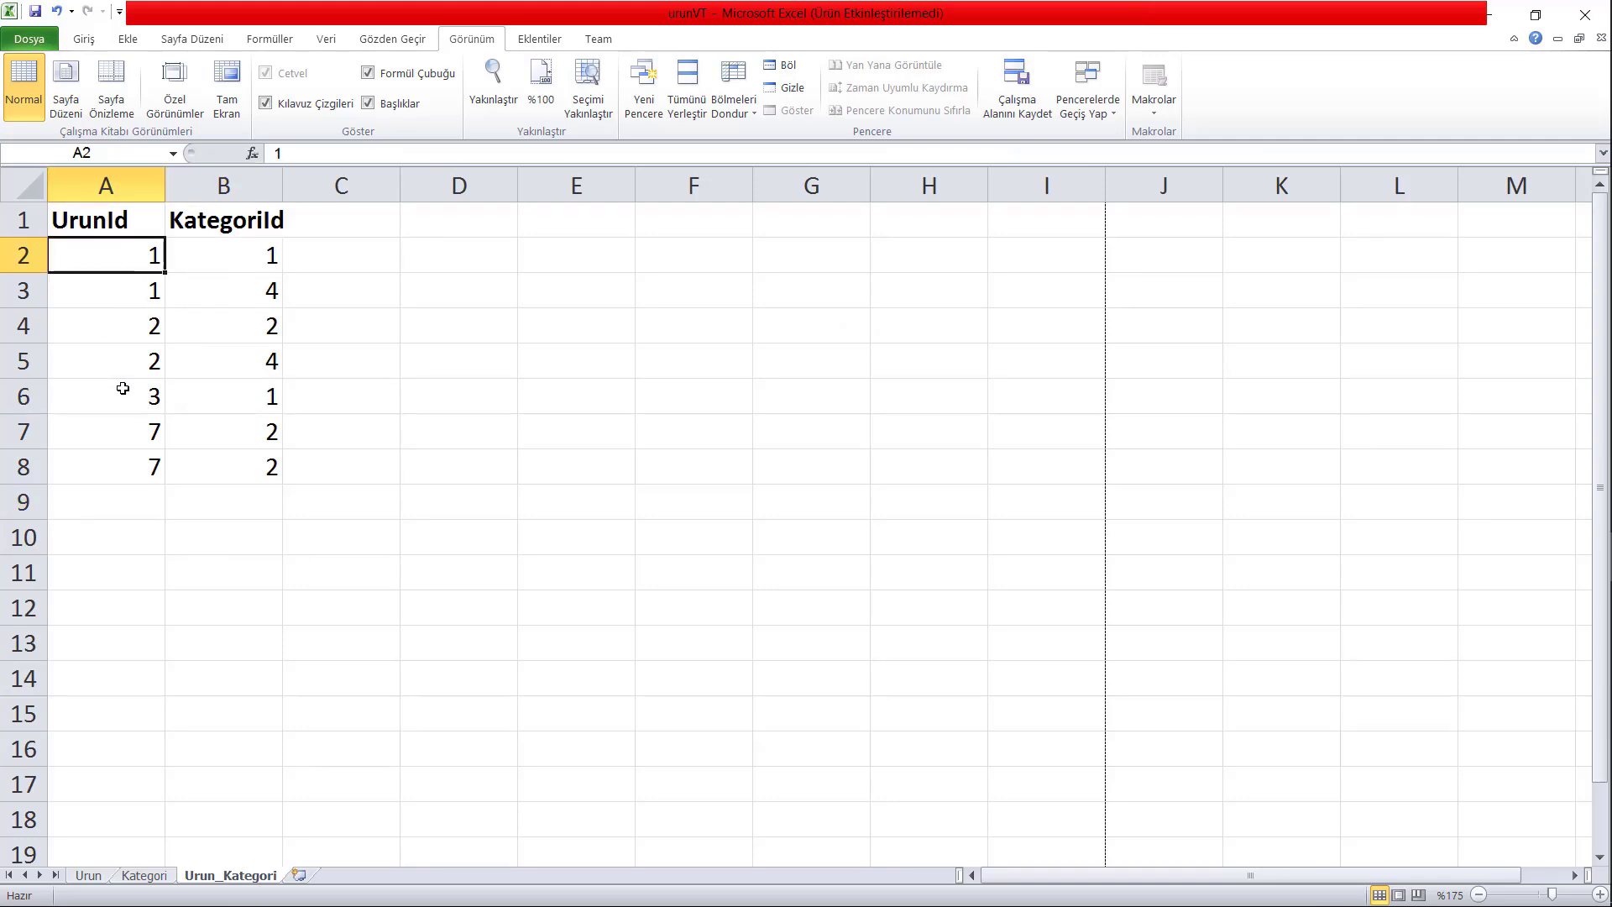
{"action": "left_click", "coordinate": [98, 879]}
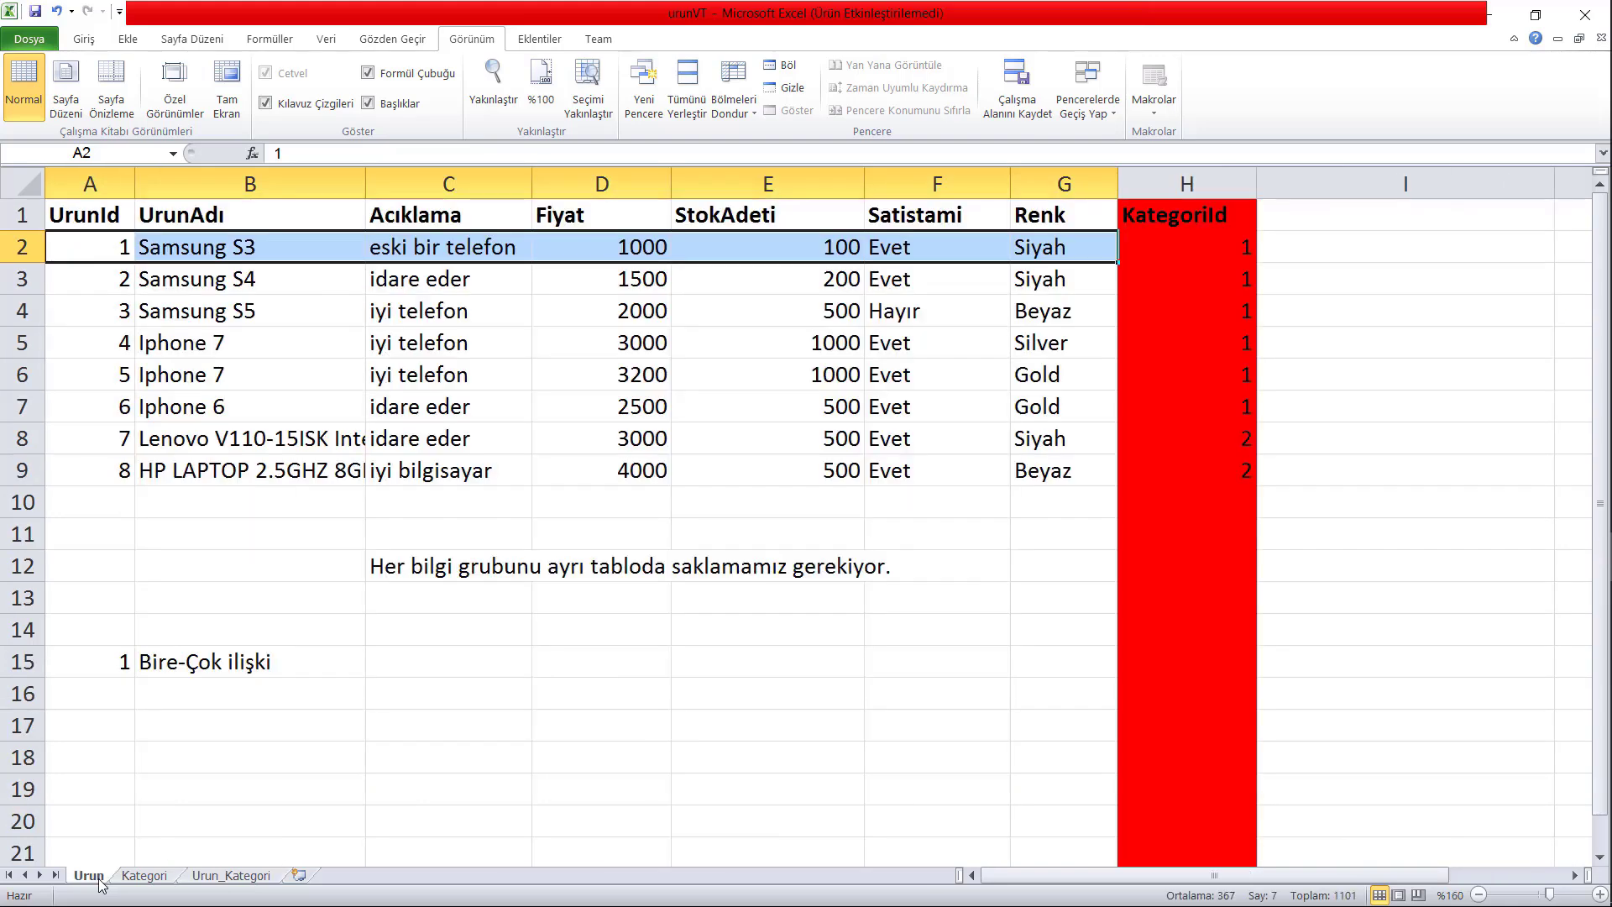
- Add note 2 'Çoka-Çok ilişki' in A16:B16
{"action": "left_click", "coordinate": [104, 686]}
{"action": "type", "text": "2"}
{"action": "key", "text": "Tab"}
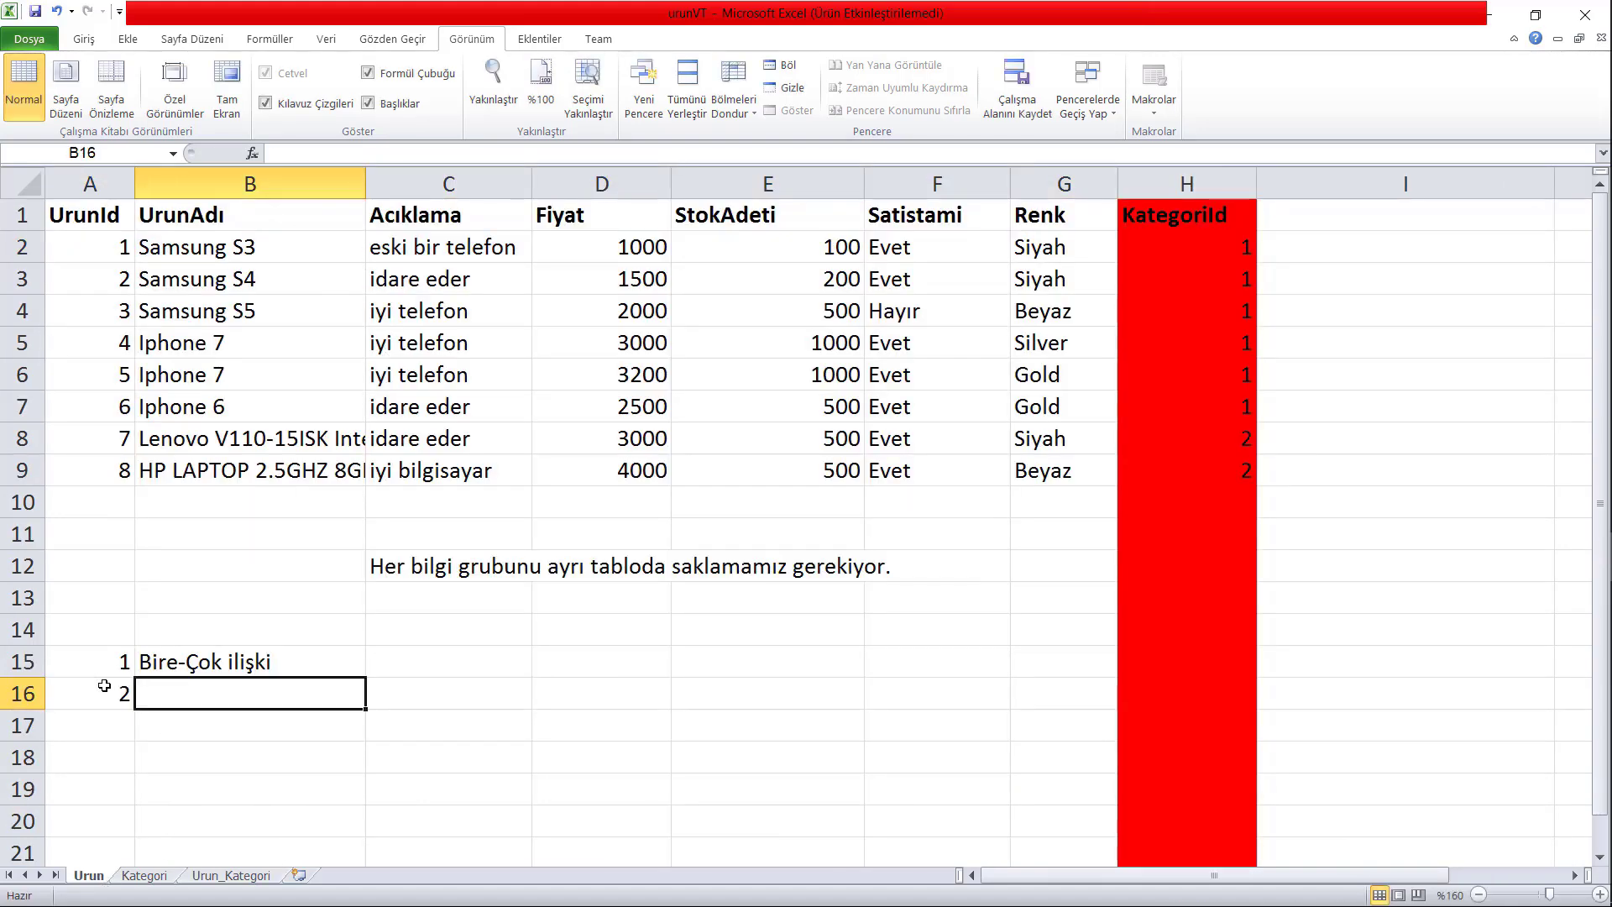
{"action": "type", "text": "Çoka-"}
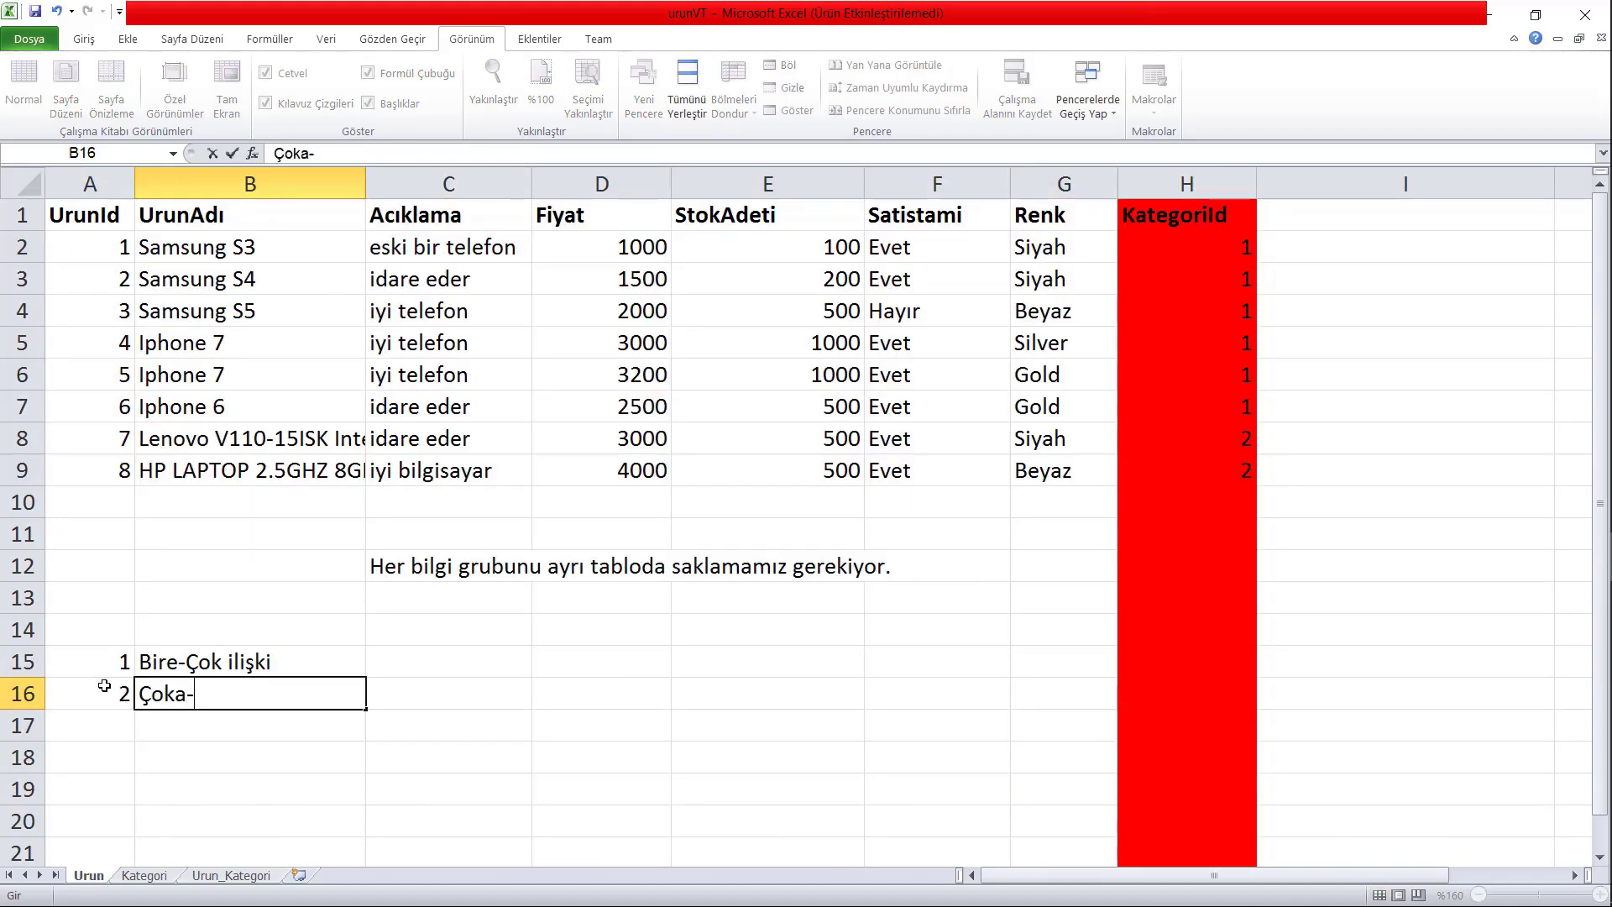
{"action": "type", "text": "Çok ilişki"}
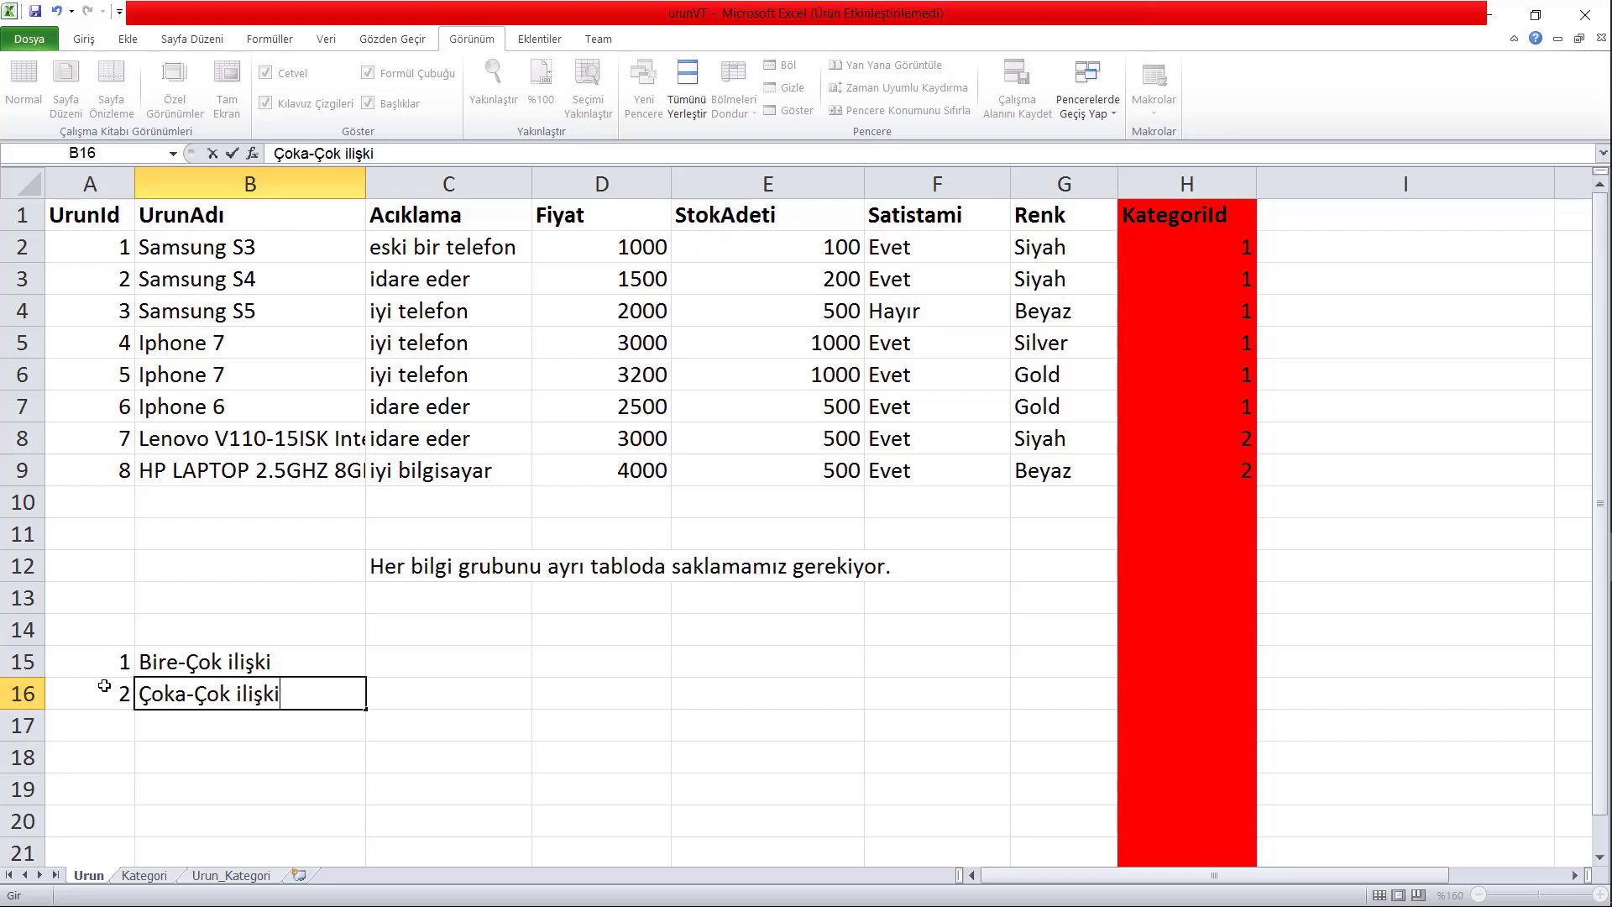
{"action": "key", "text": "Return"}
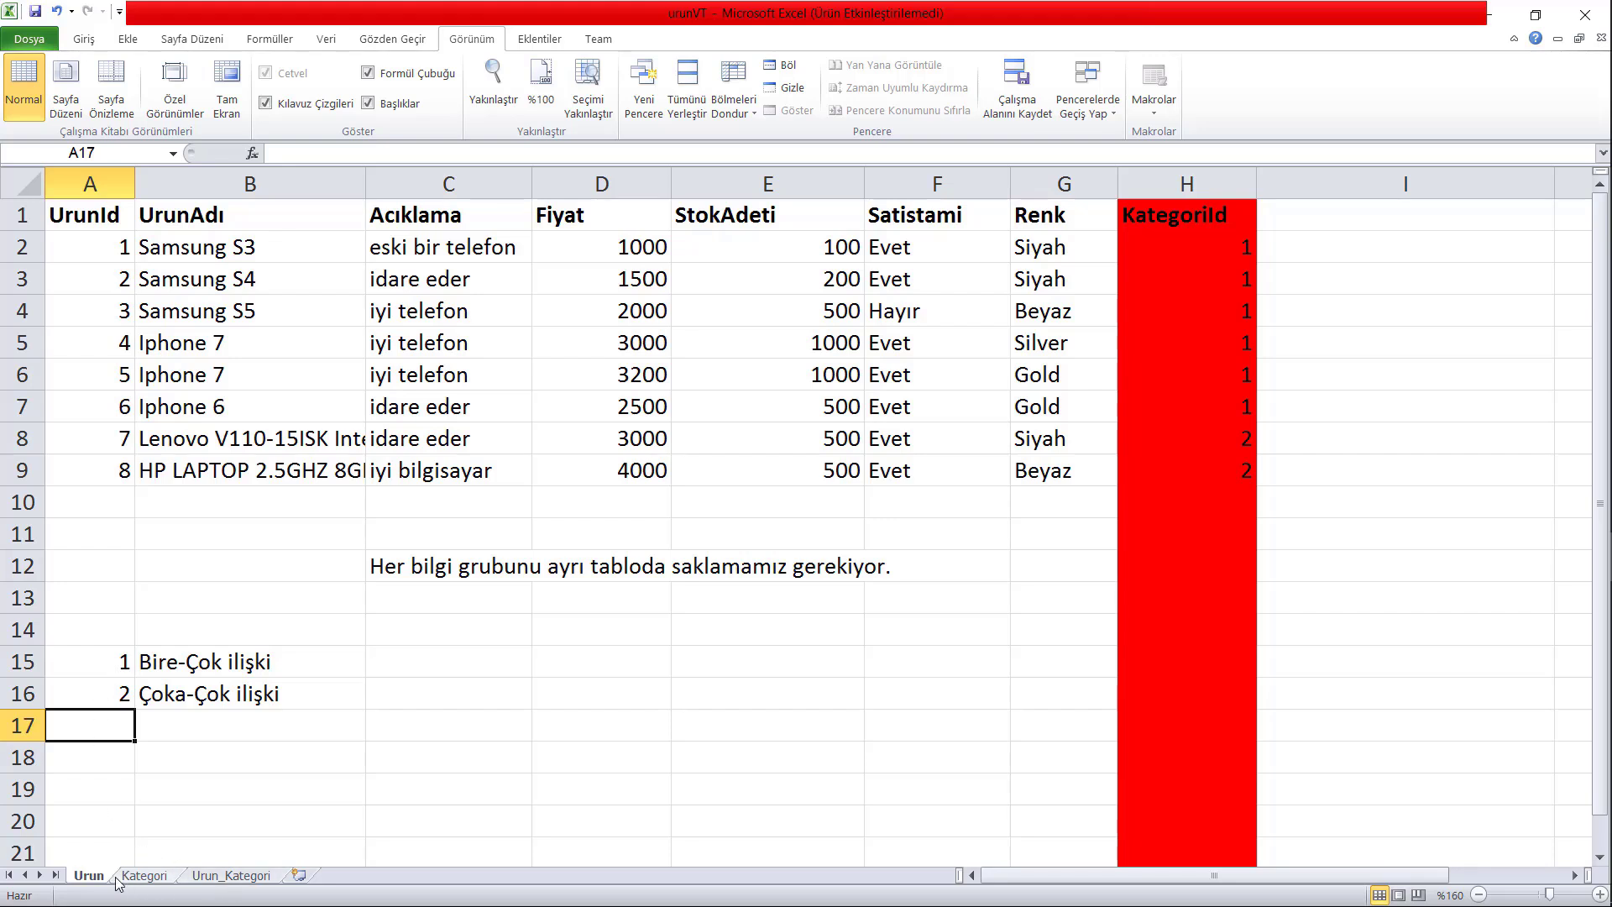
{"action": "left_click", "coordinate": [231, 875]}
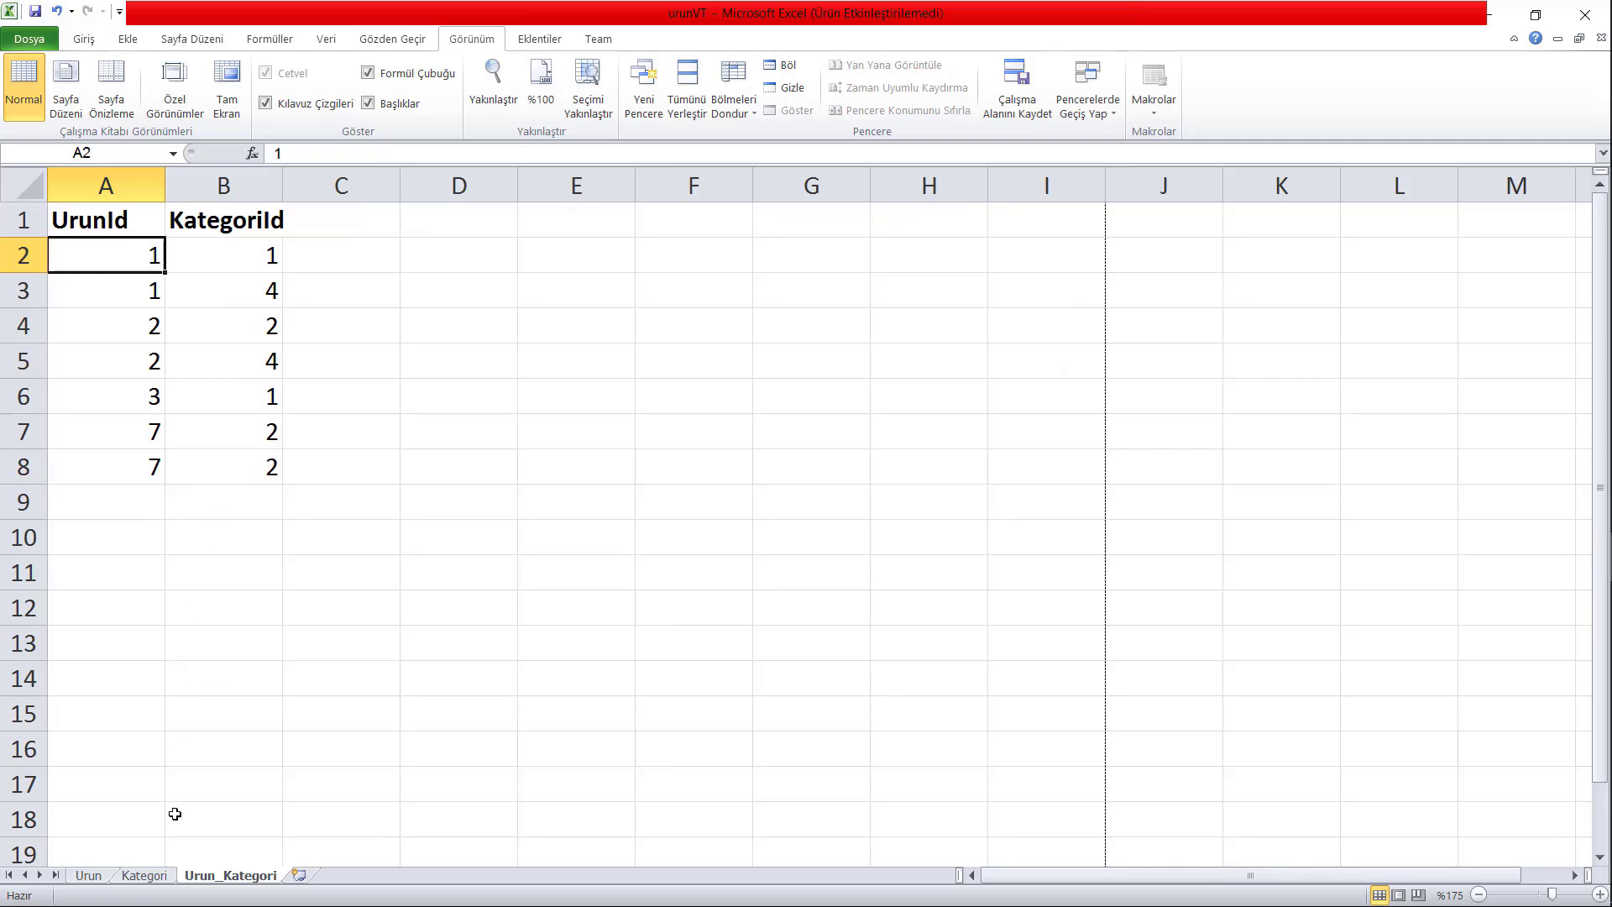
{"action": "left_click", "coordinate": [89, 876]}
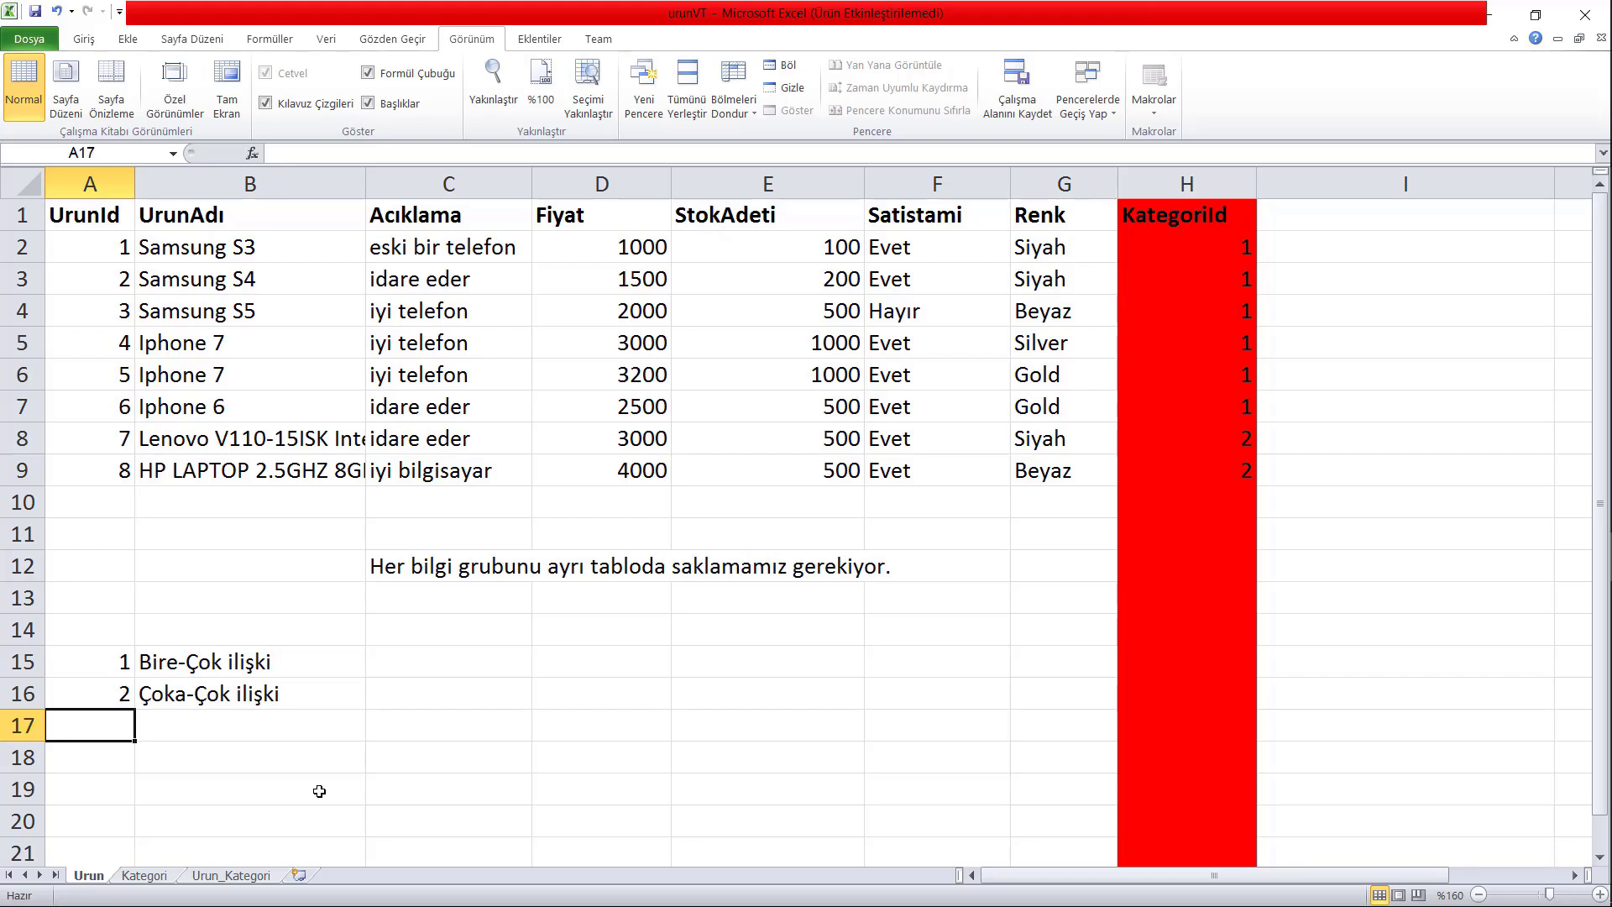
- Add note 3 'Bire-Bir' in A17:B17
{"action": "type", "text": "3"}
{"action": "key", "text": "Tab"}
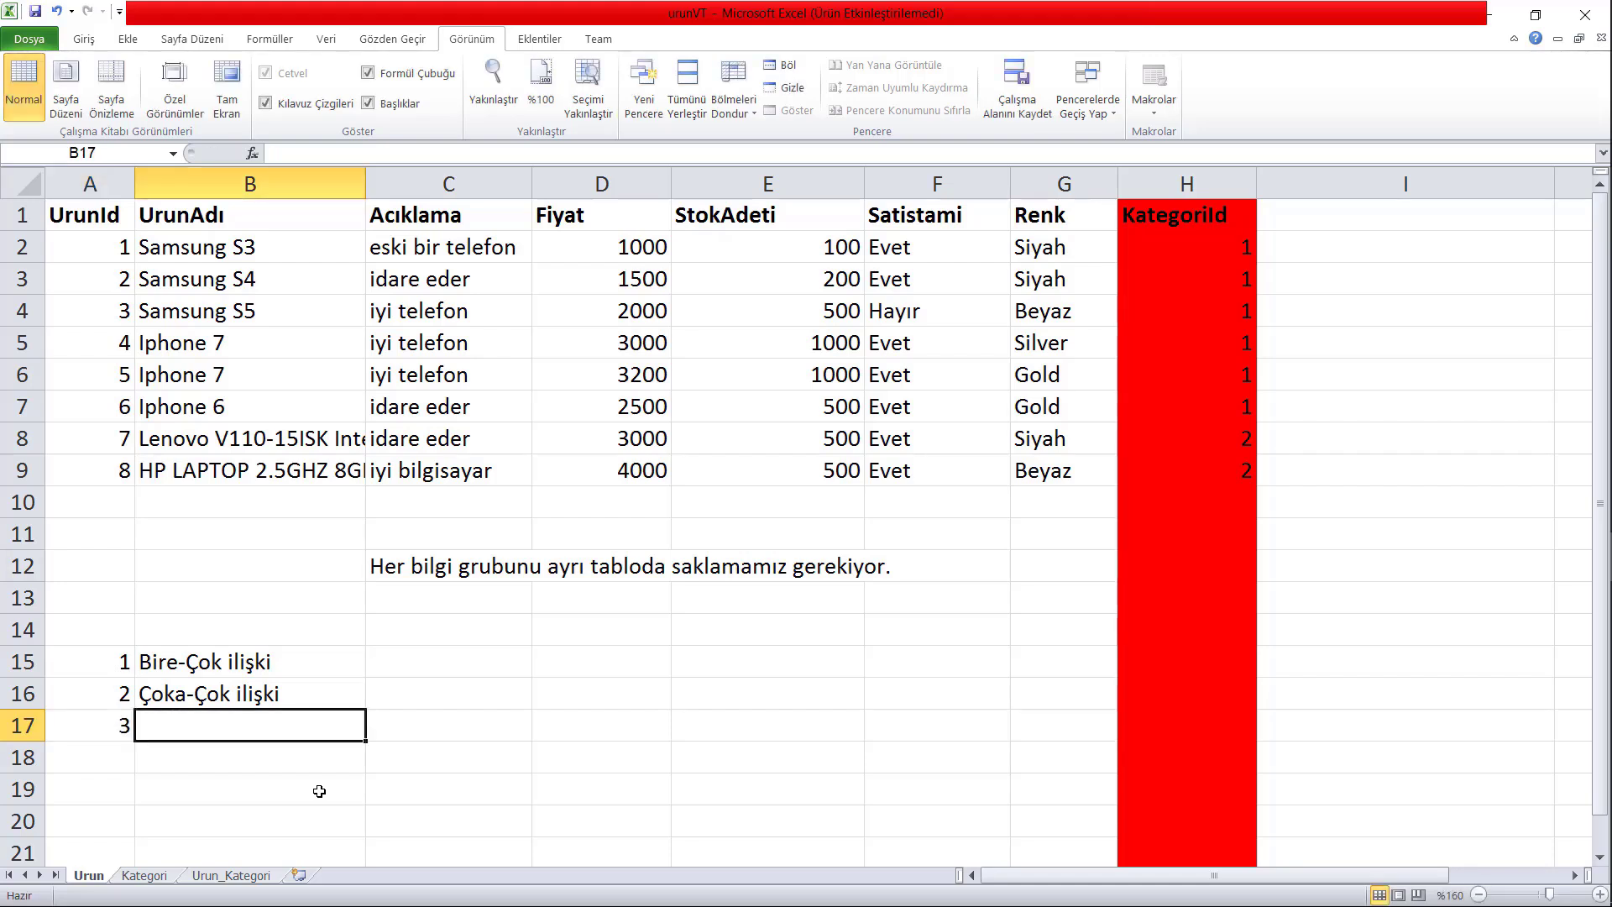
{"action": "type", "text": "Bire-Bir"}
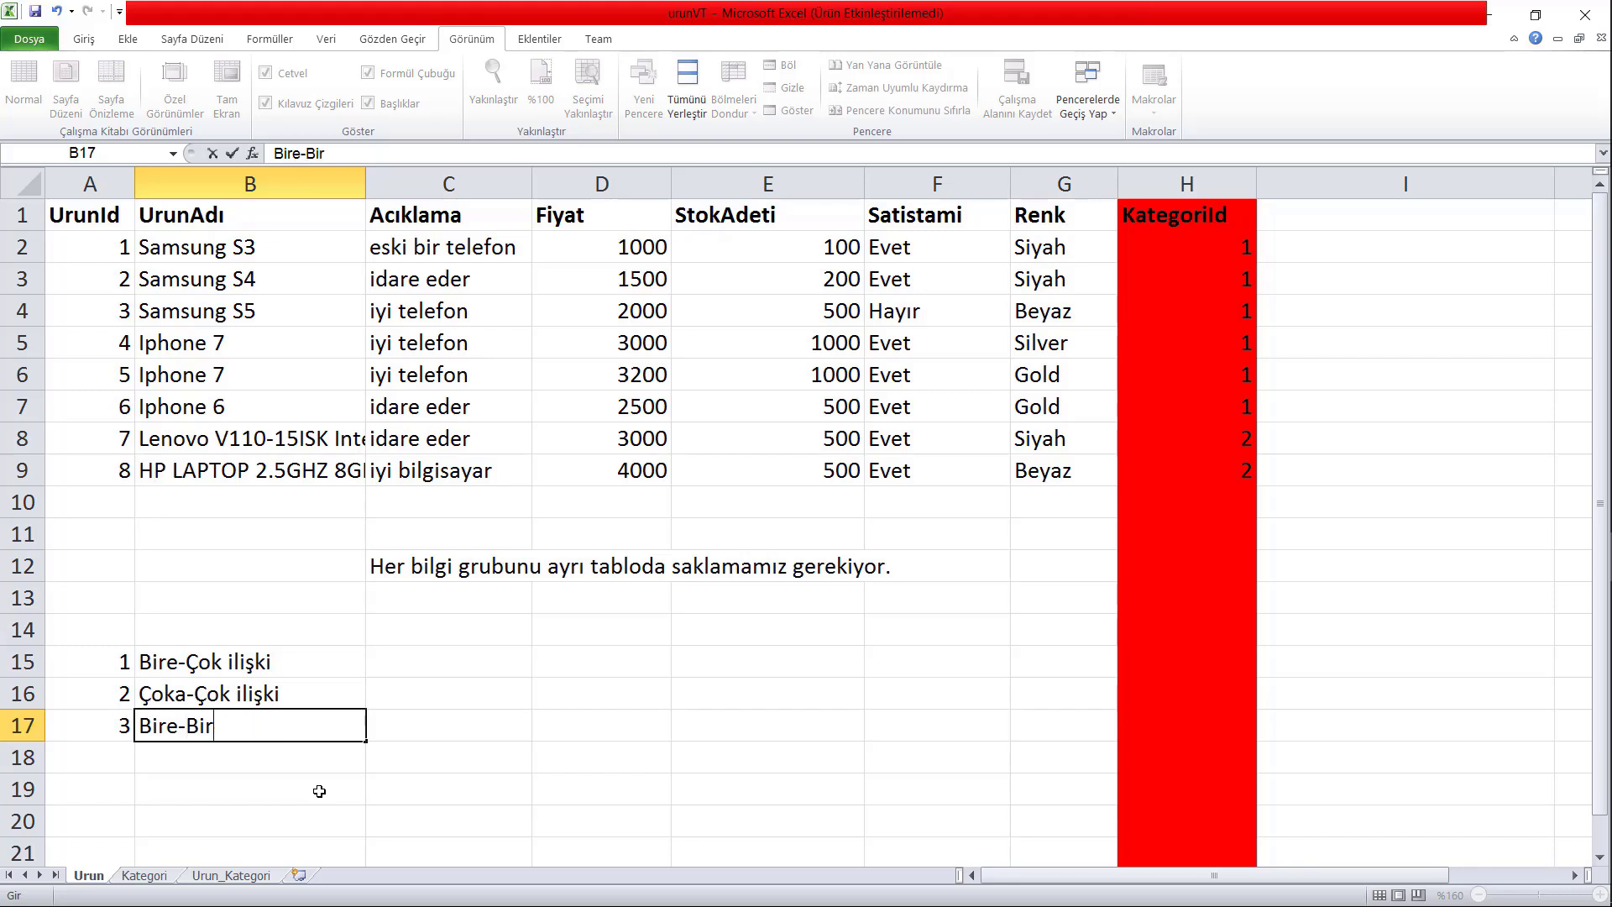
{"action": "key", "text": "ctrl+Return"}
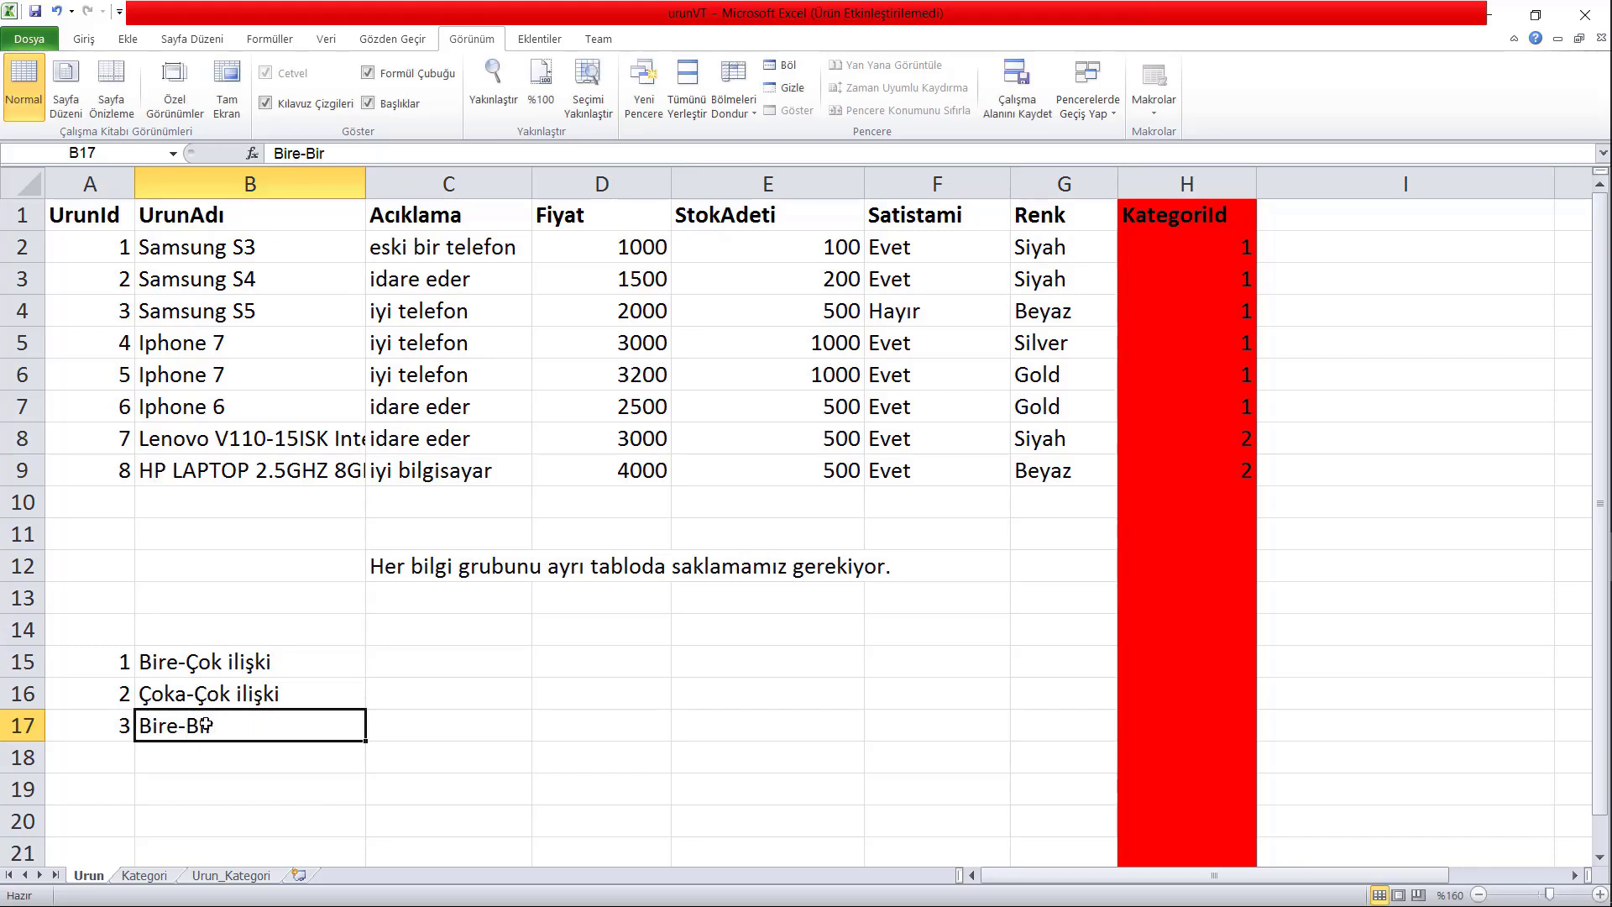
{"action": "left_click", "coordinate": [99, 257]}
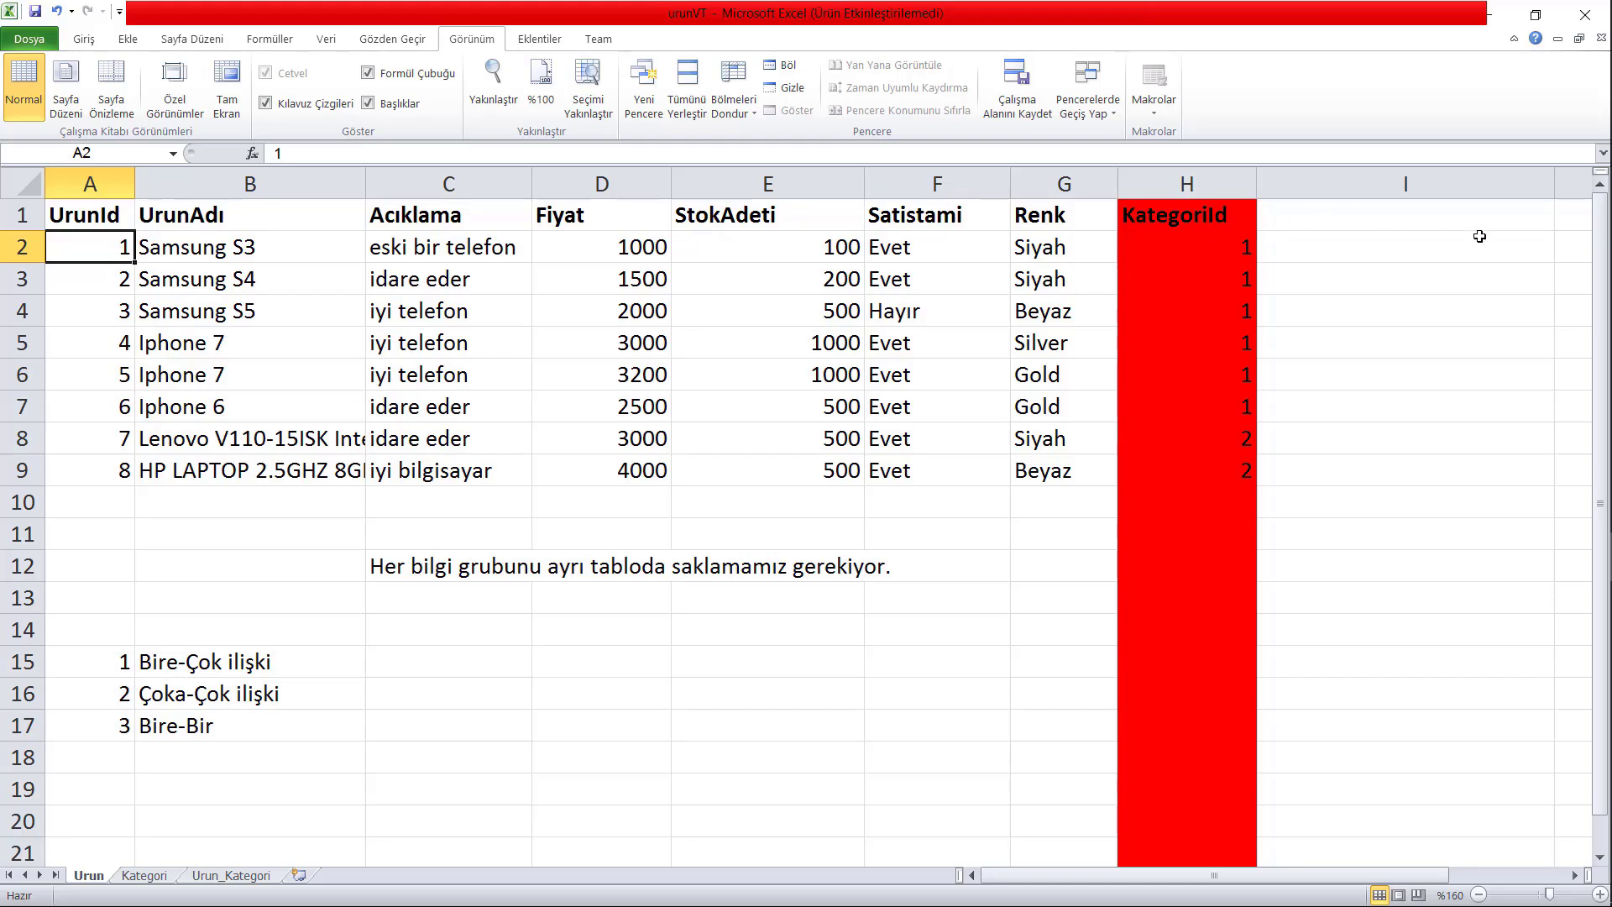
- Insert a new worksheet named UrunDetay, then return to the Urun sheet
{"action": "mouse_move", "coordinate": [1605, 292]}
{"action": "left_click", "coordinate": [302, 874]}
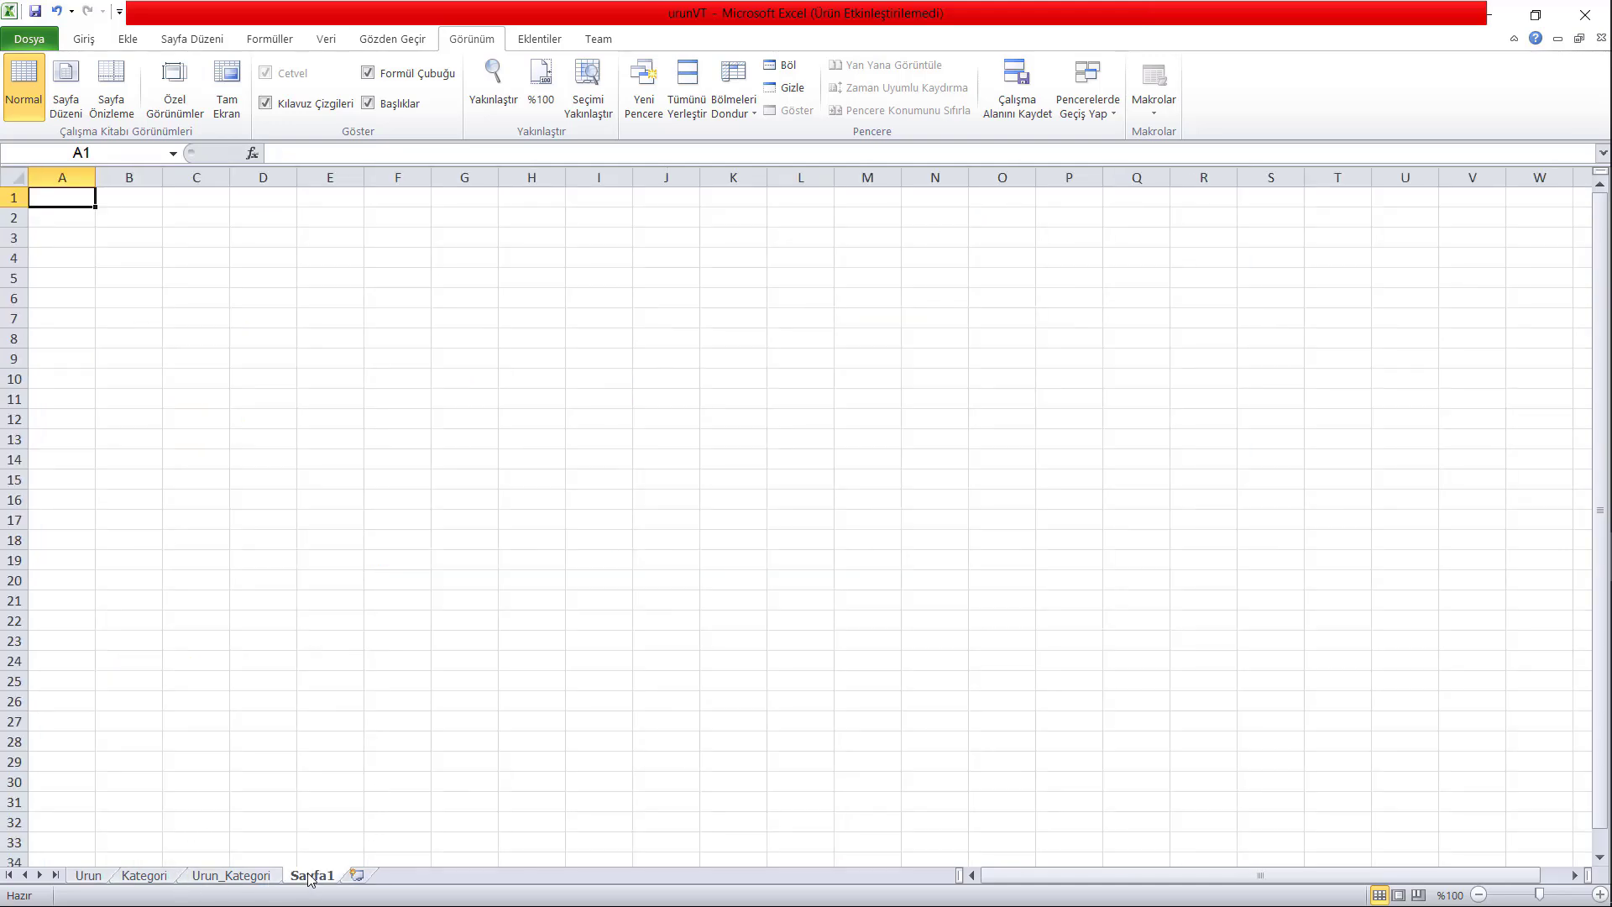
{"action": "double_click", "coordinate": [308, 875]}
{"action": "type", "text": "UrunDetay"}
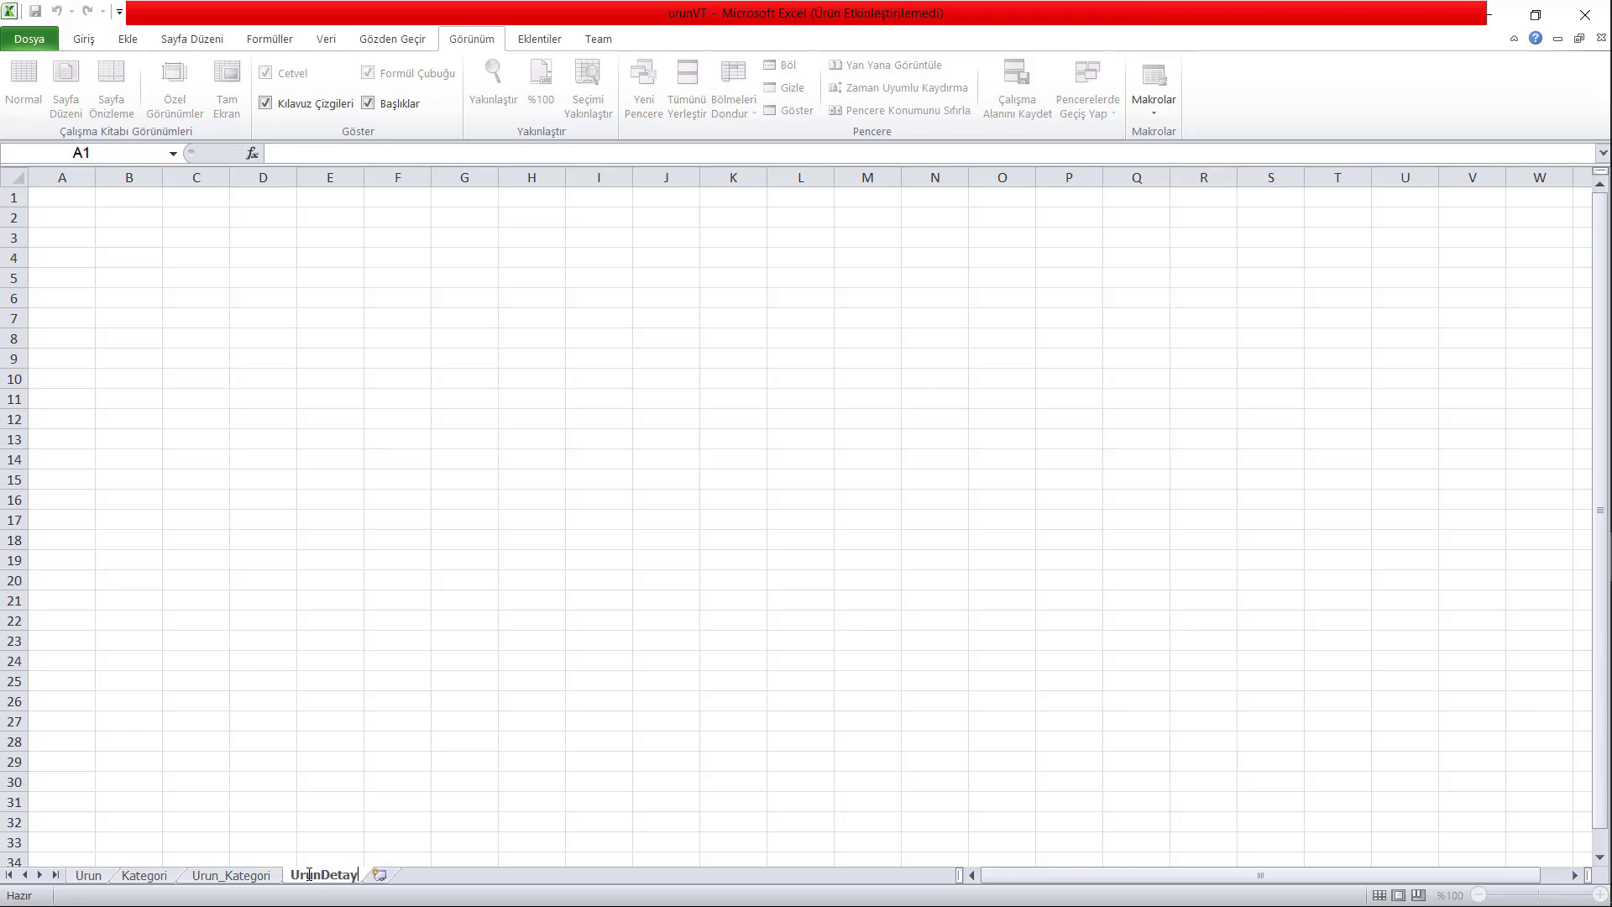
{"action": "key", "text": "Return"}
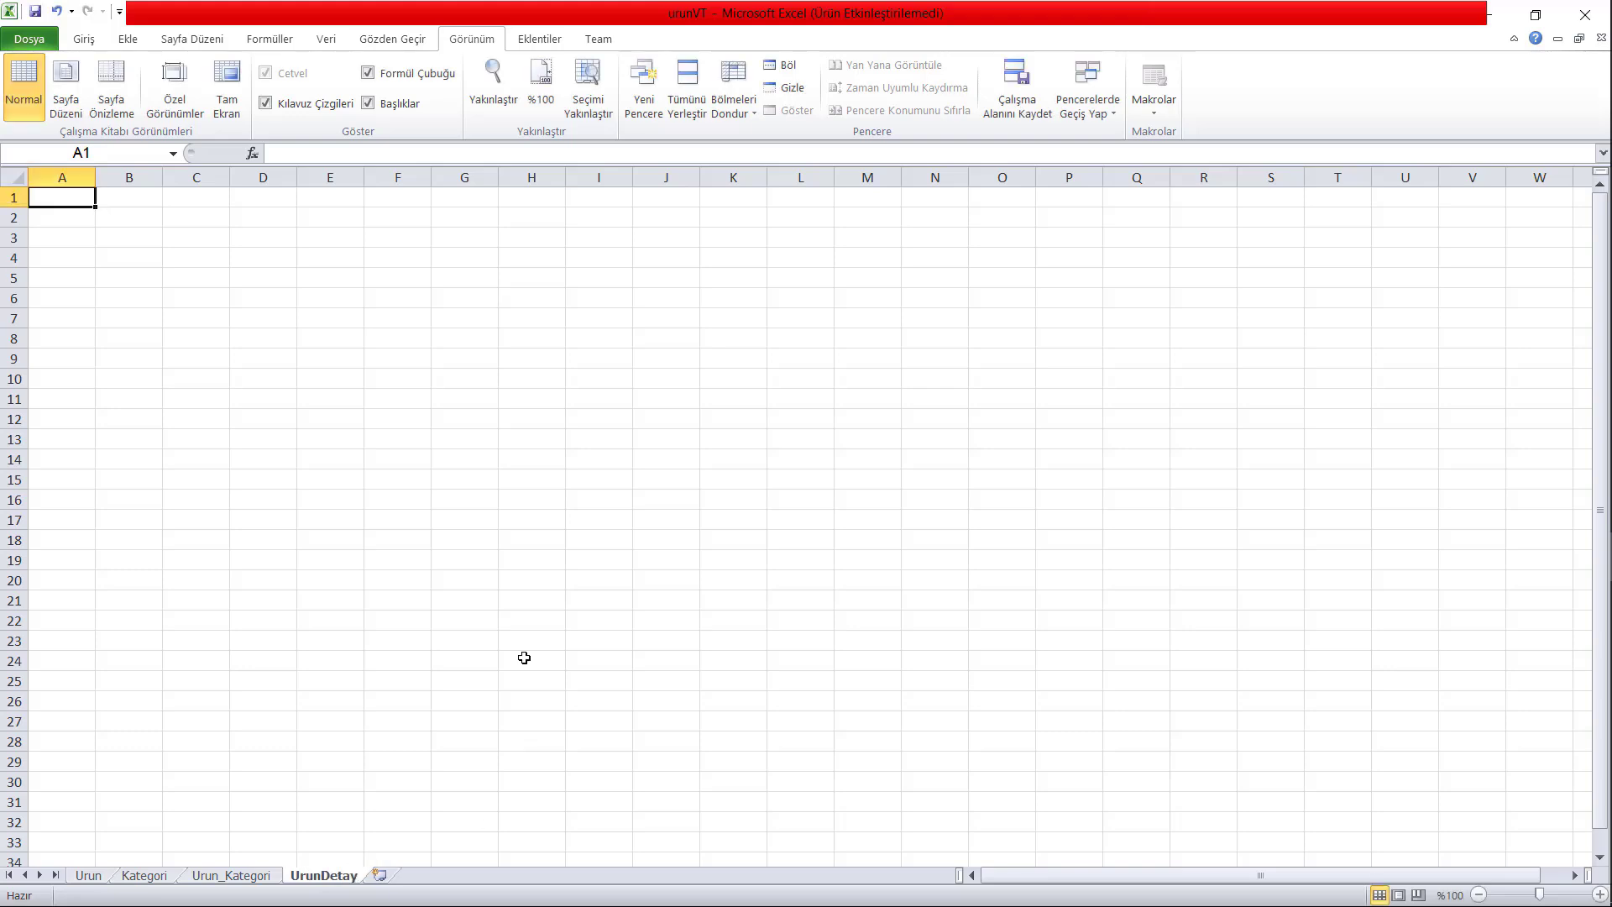
{"action": "scroll", "coordinate": [524, 657], "scroll_direction": "up", "scroll_amount": 4, "text": "ctrl"}
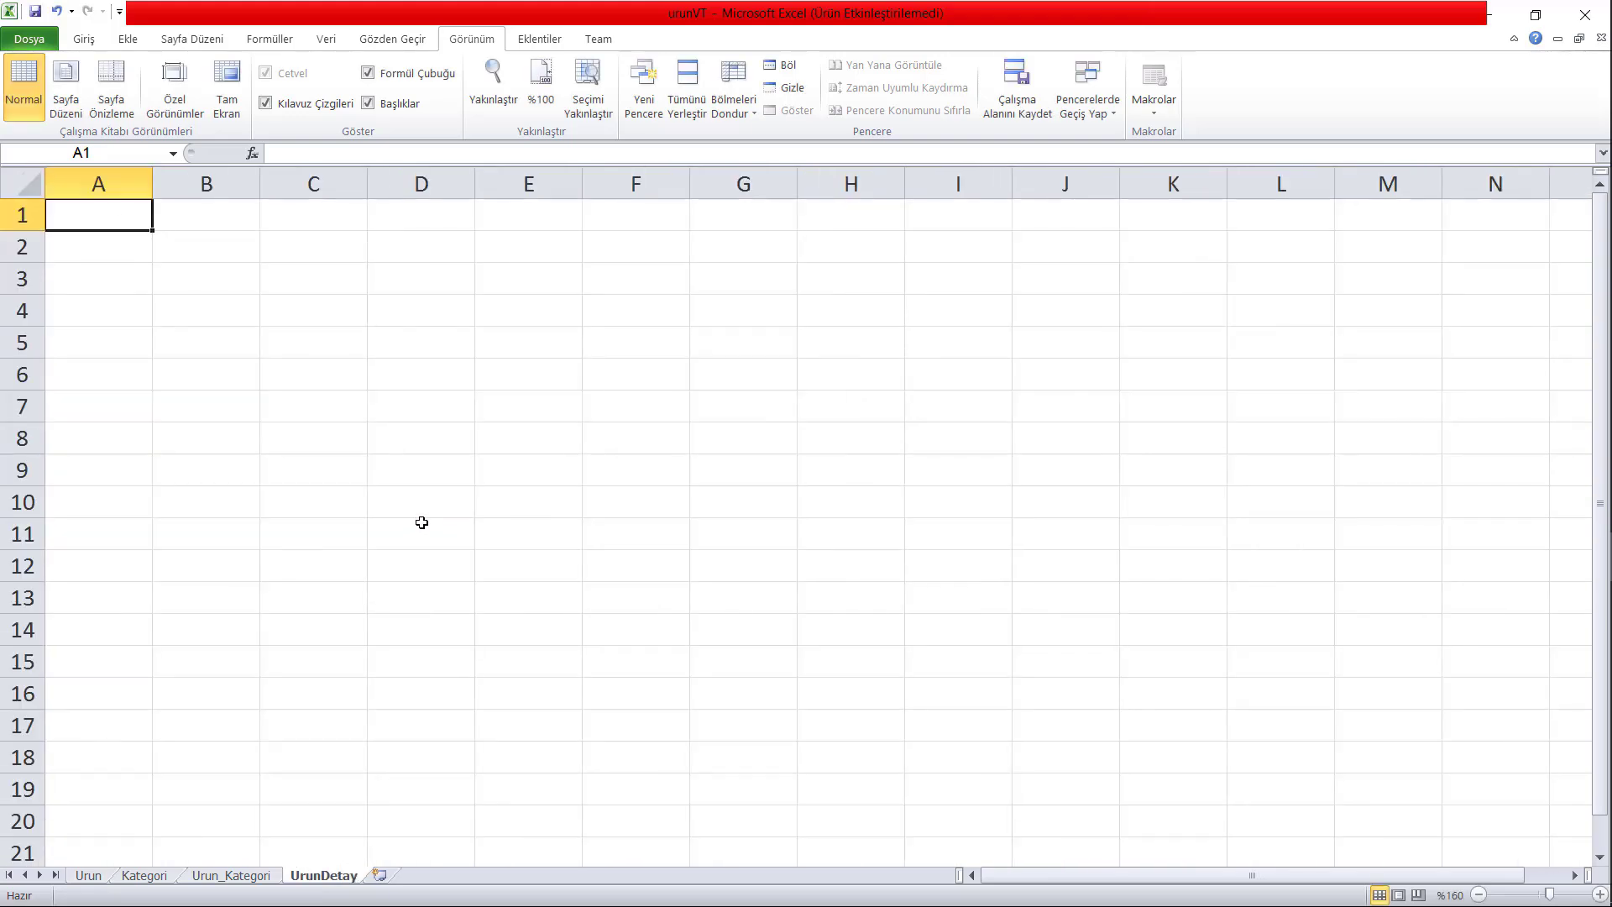
{"action": "left_click", "coordinate": [91, 876]}
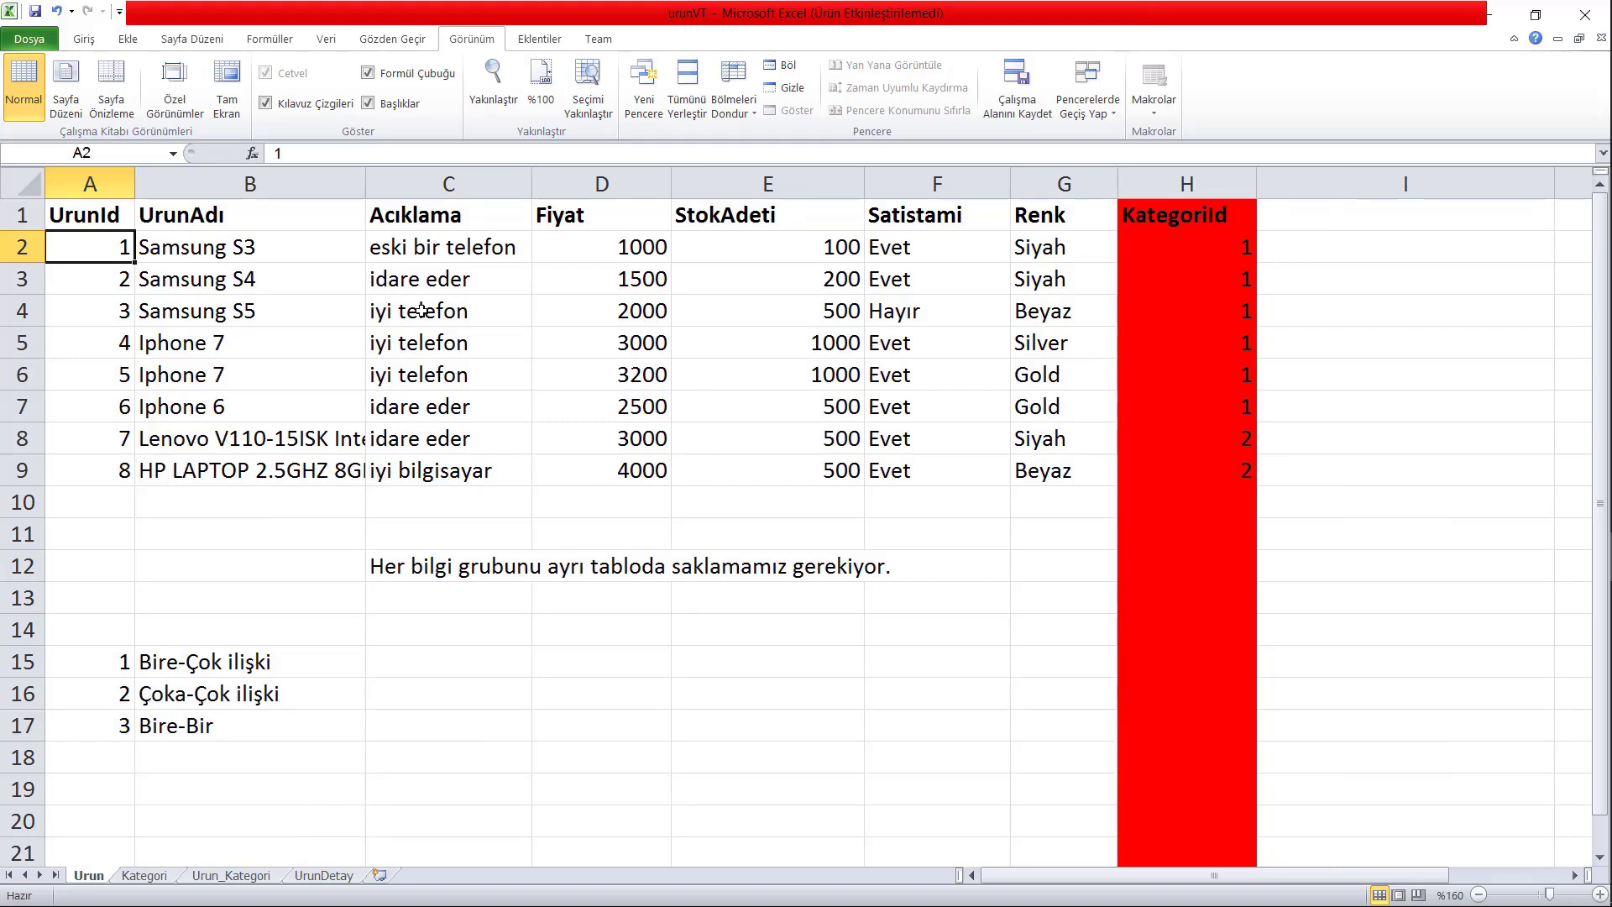
- Place UrunDetay after Urun and enter headers Renk, Ağırlık and Boyut in row 1
{"action": "left_click", "coordinate": [334, 878]}
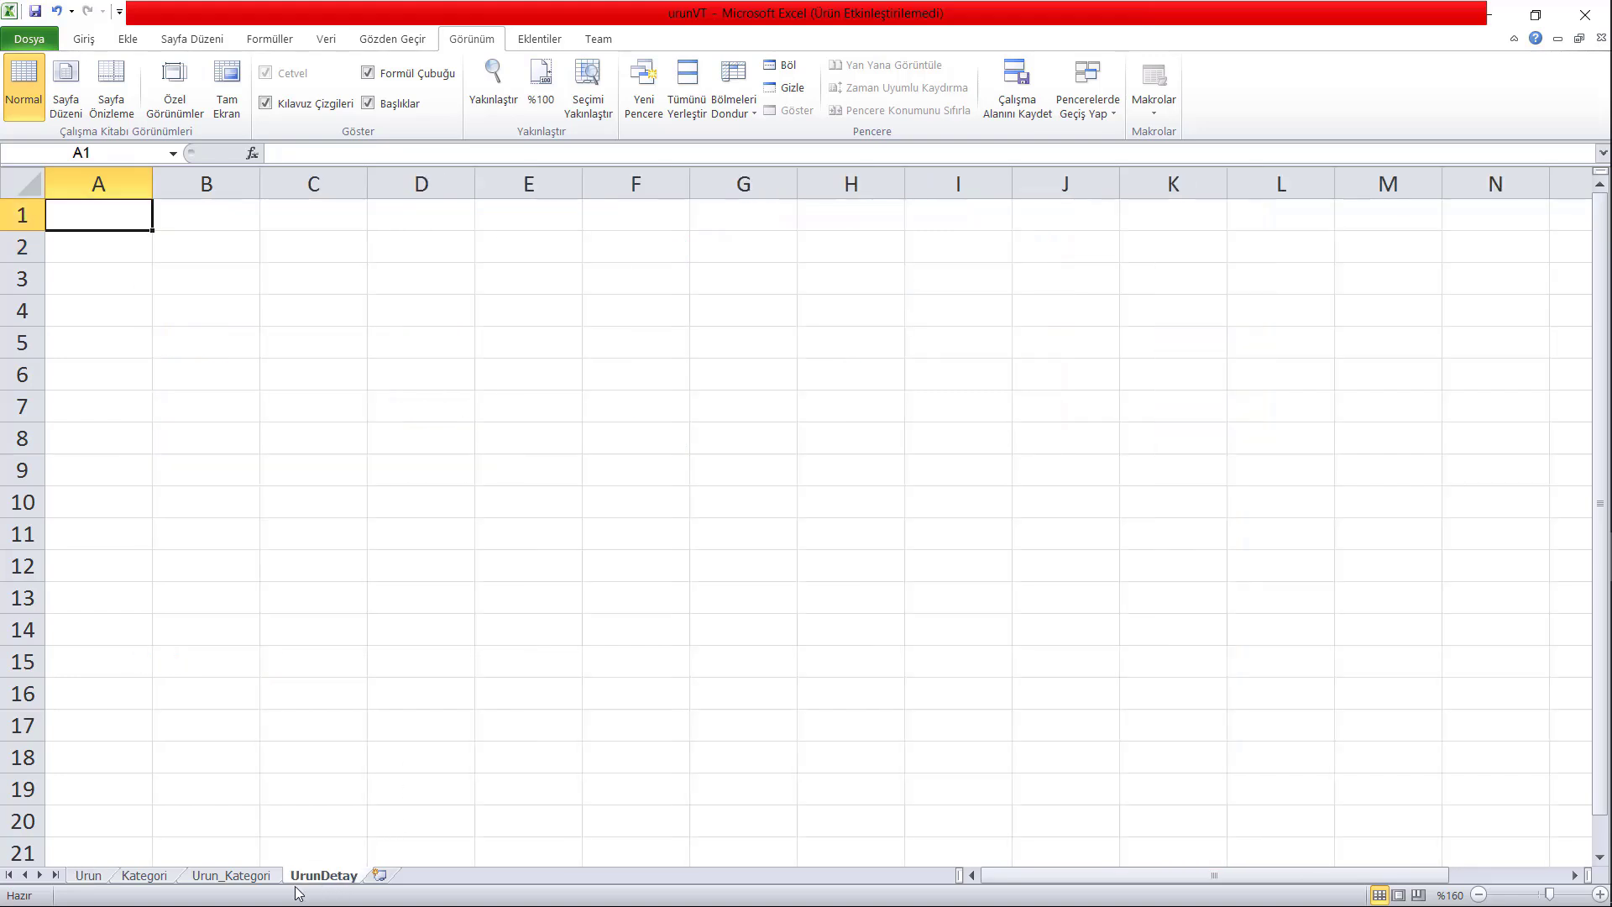
{"action": "left_click_drag", "start_coordinate": [126, 881], "coordinate": [124, 882]}
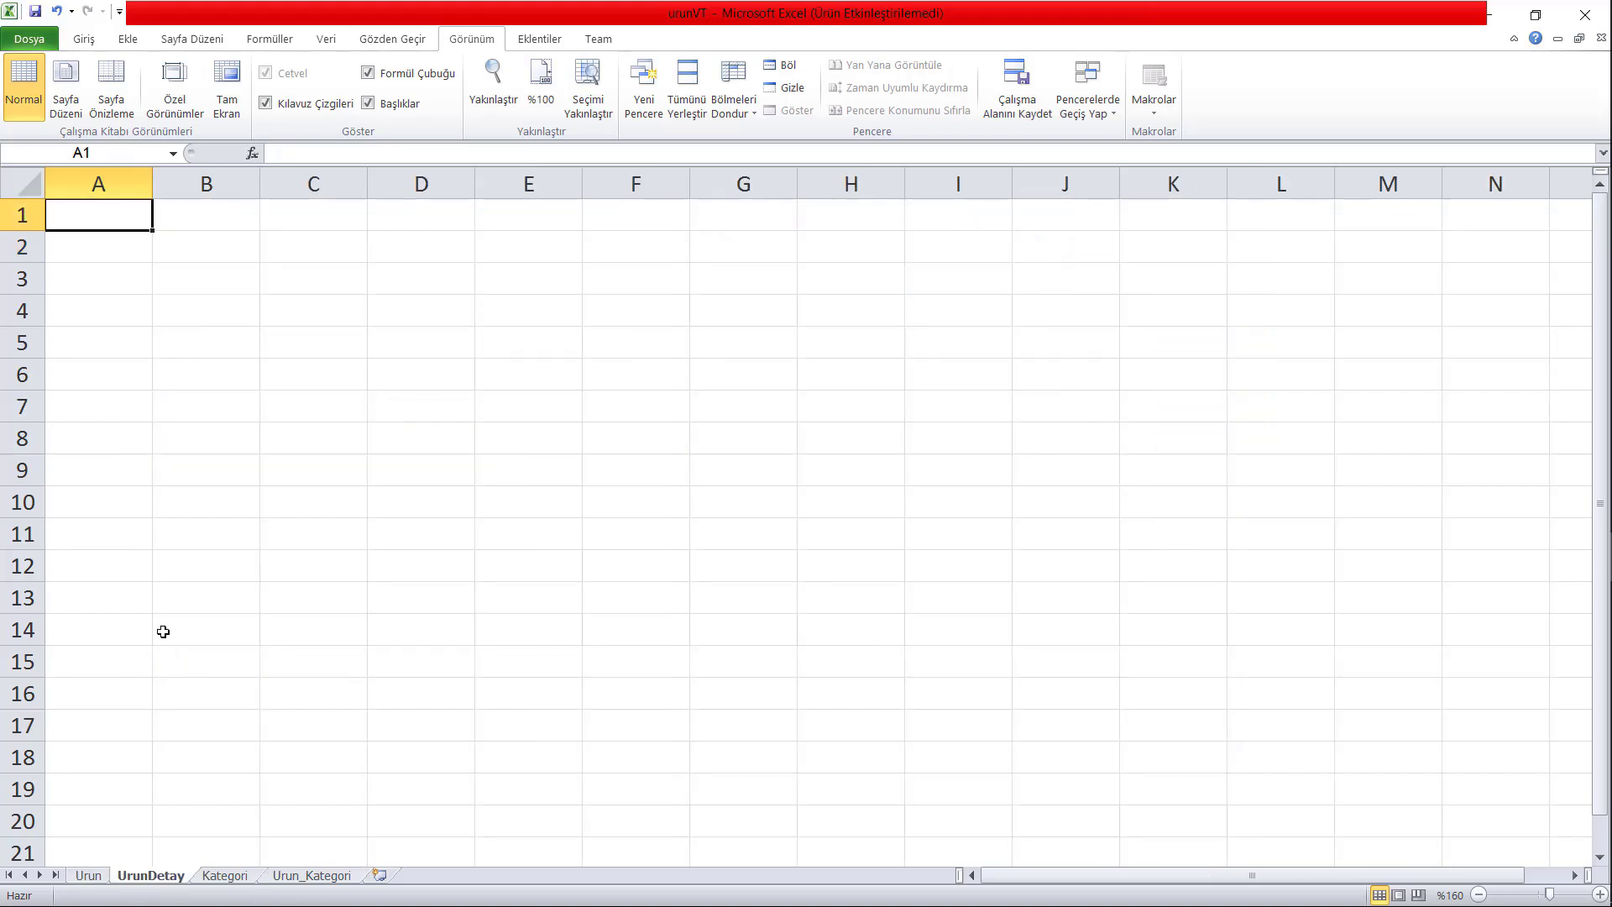
{"action": "type", "text": "Renk"}
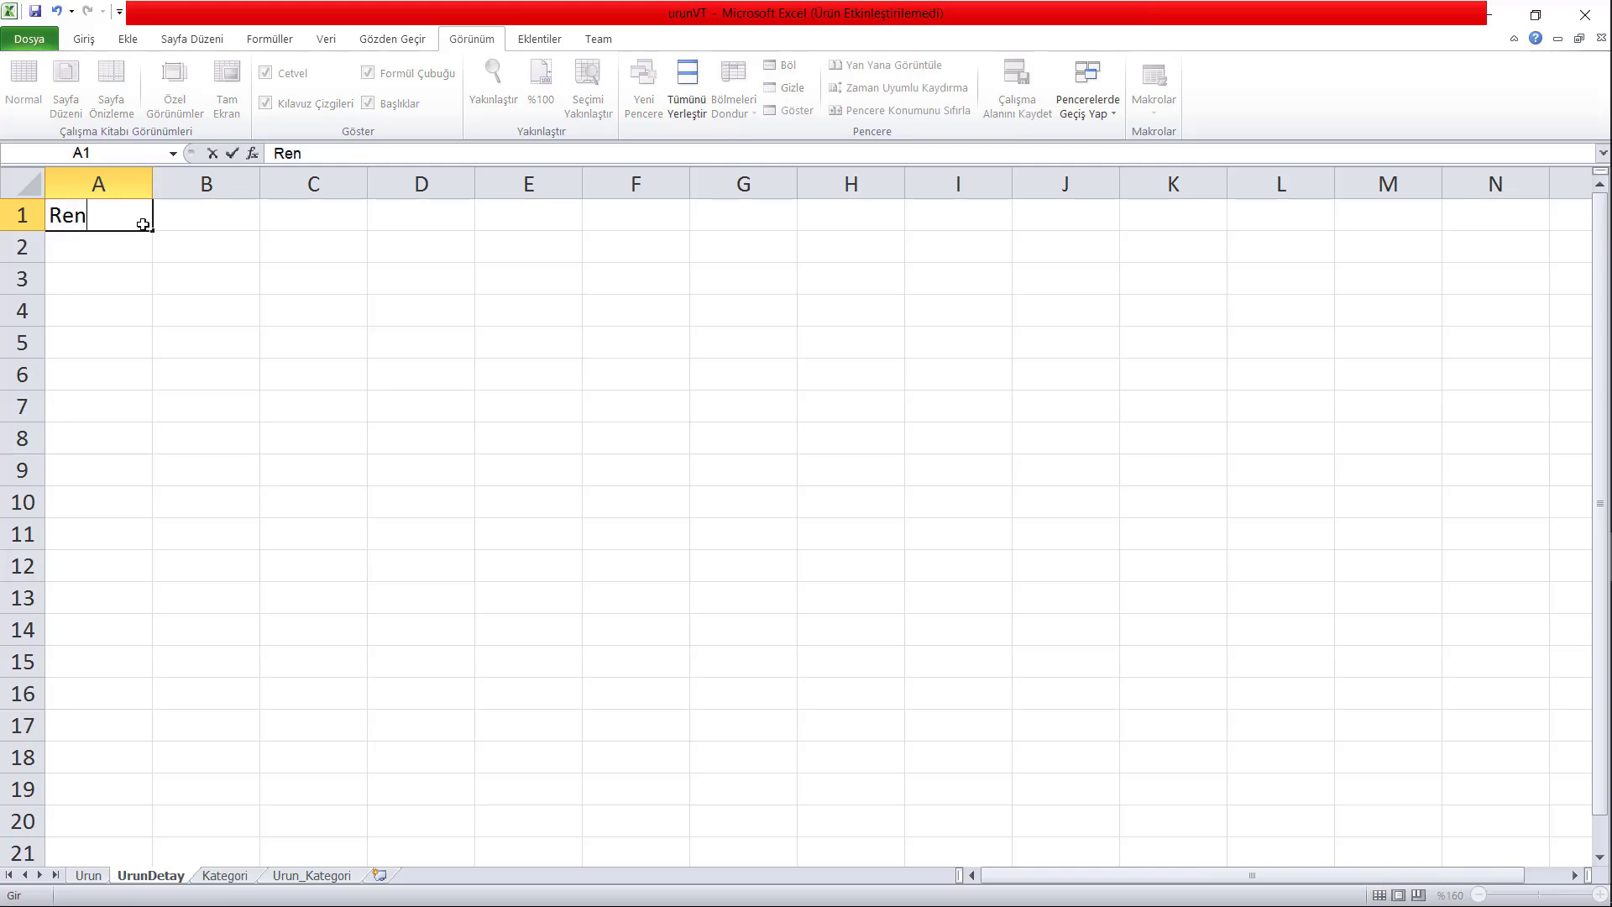
{"action": "key", "text": "Tab"}
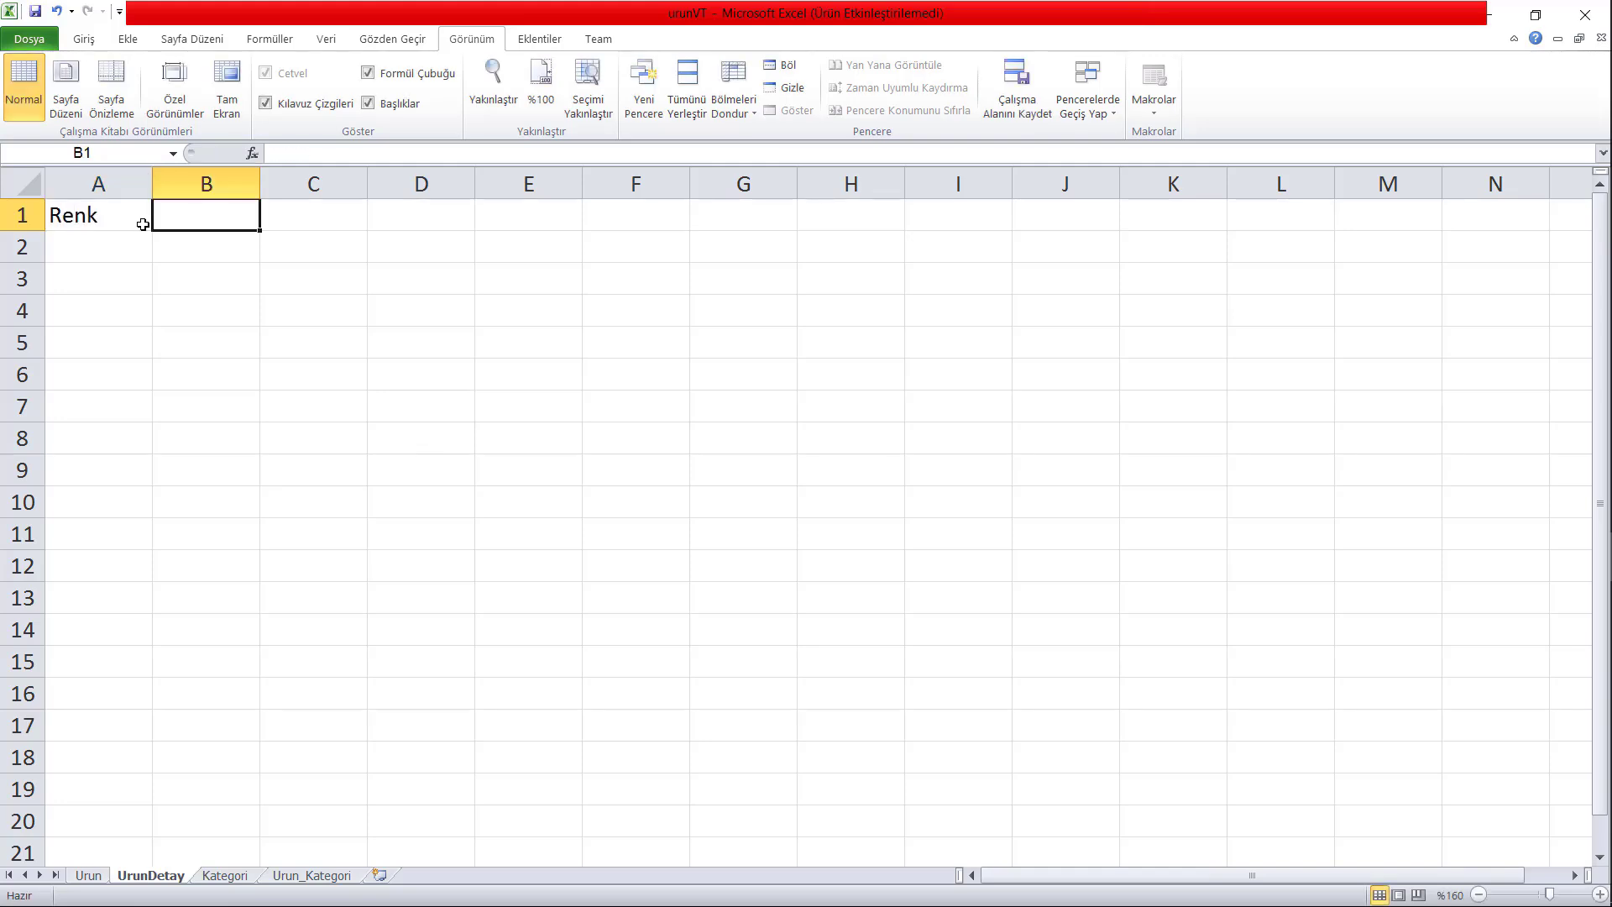
{"action": "type", "text": "Ağırlık"}
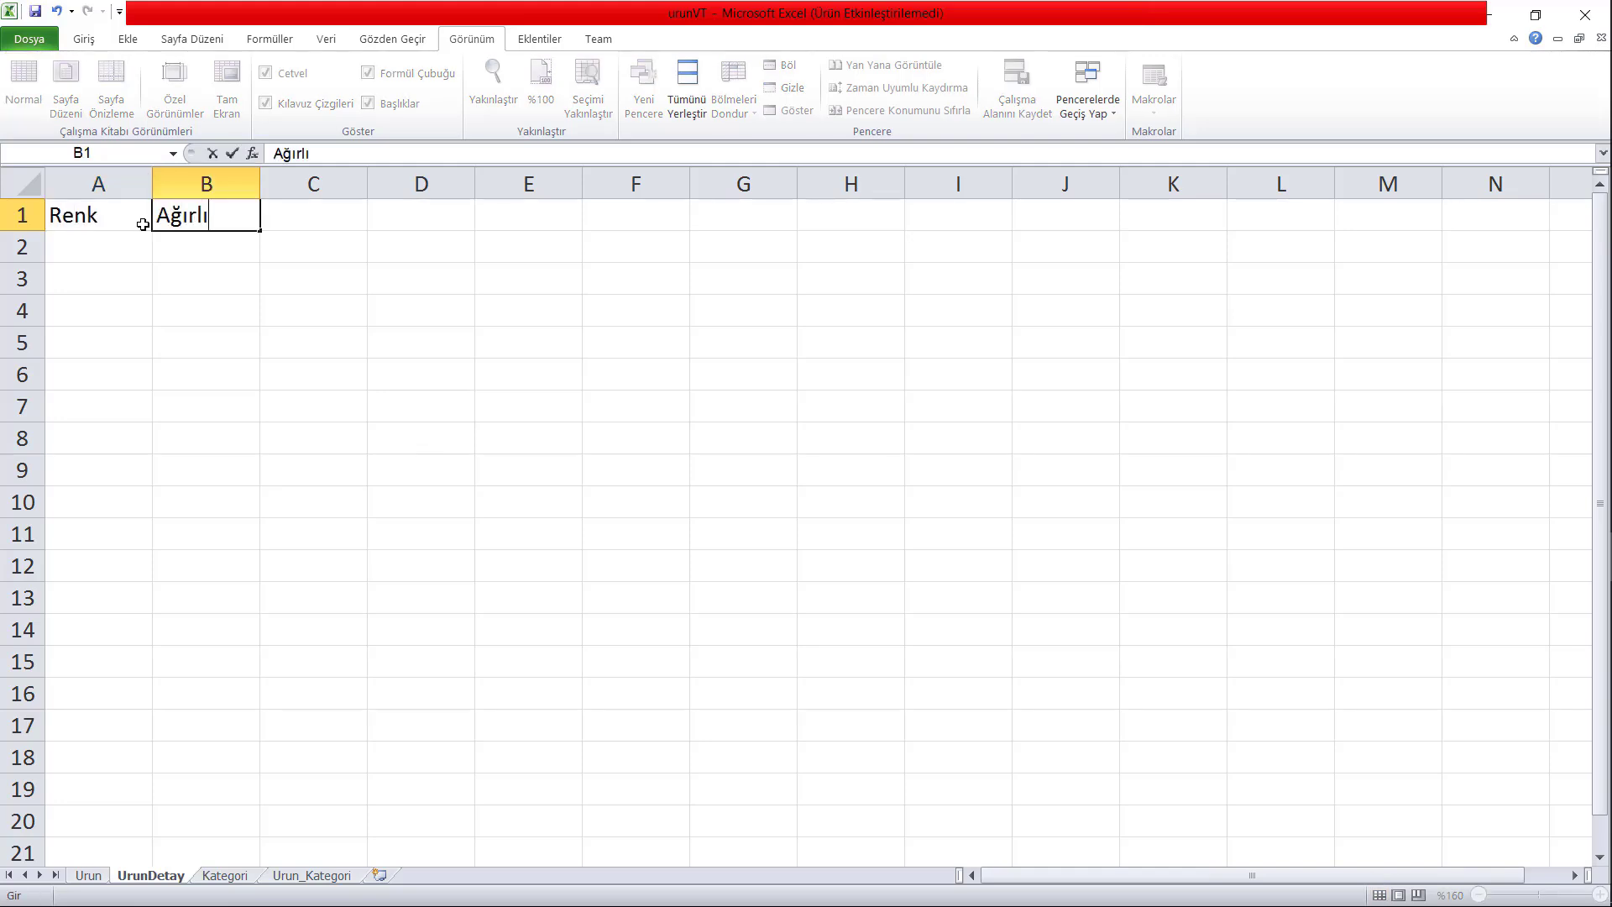
{"action": "key", "text": "Tab"}
{"action": "type", "text": "Boyut"}
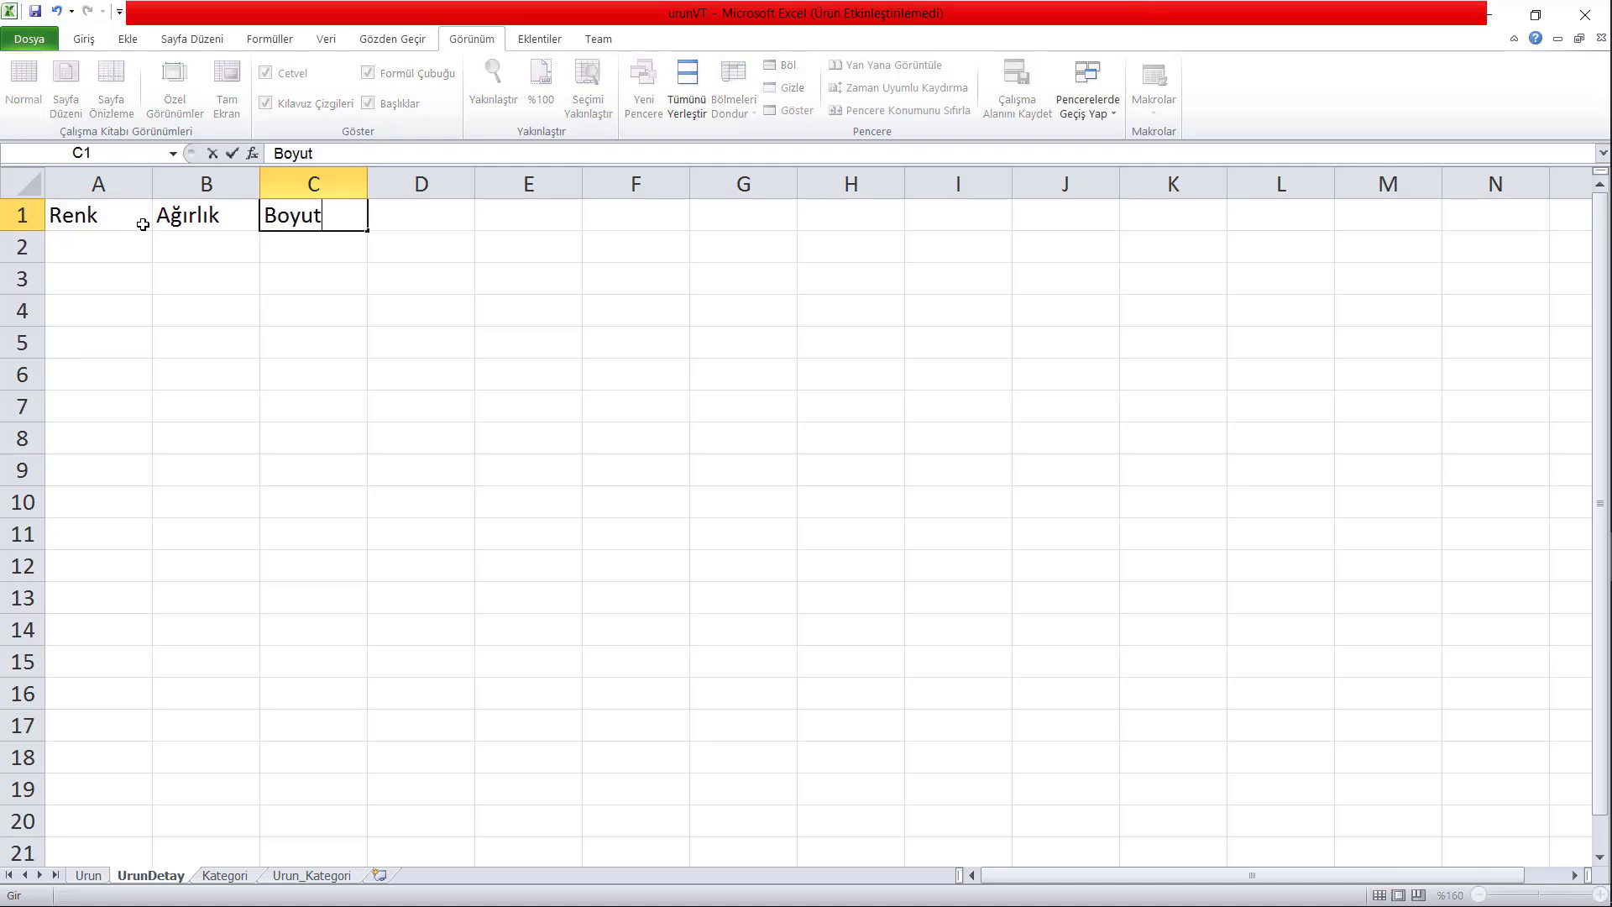
{"action": "key", "text": "Tab"}
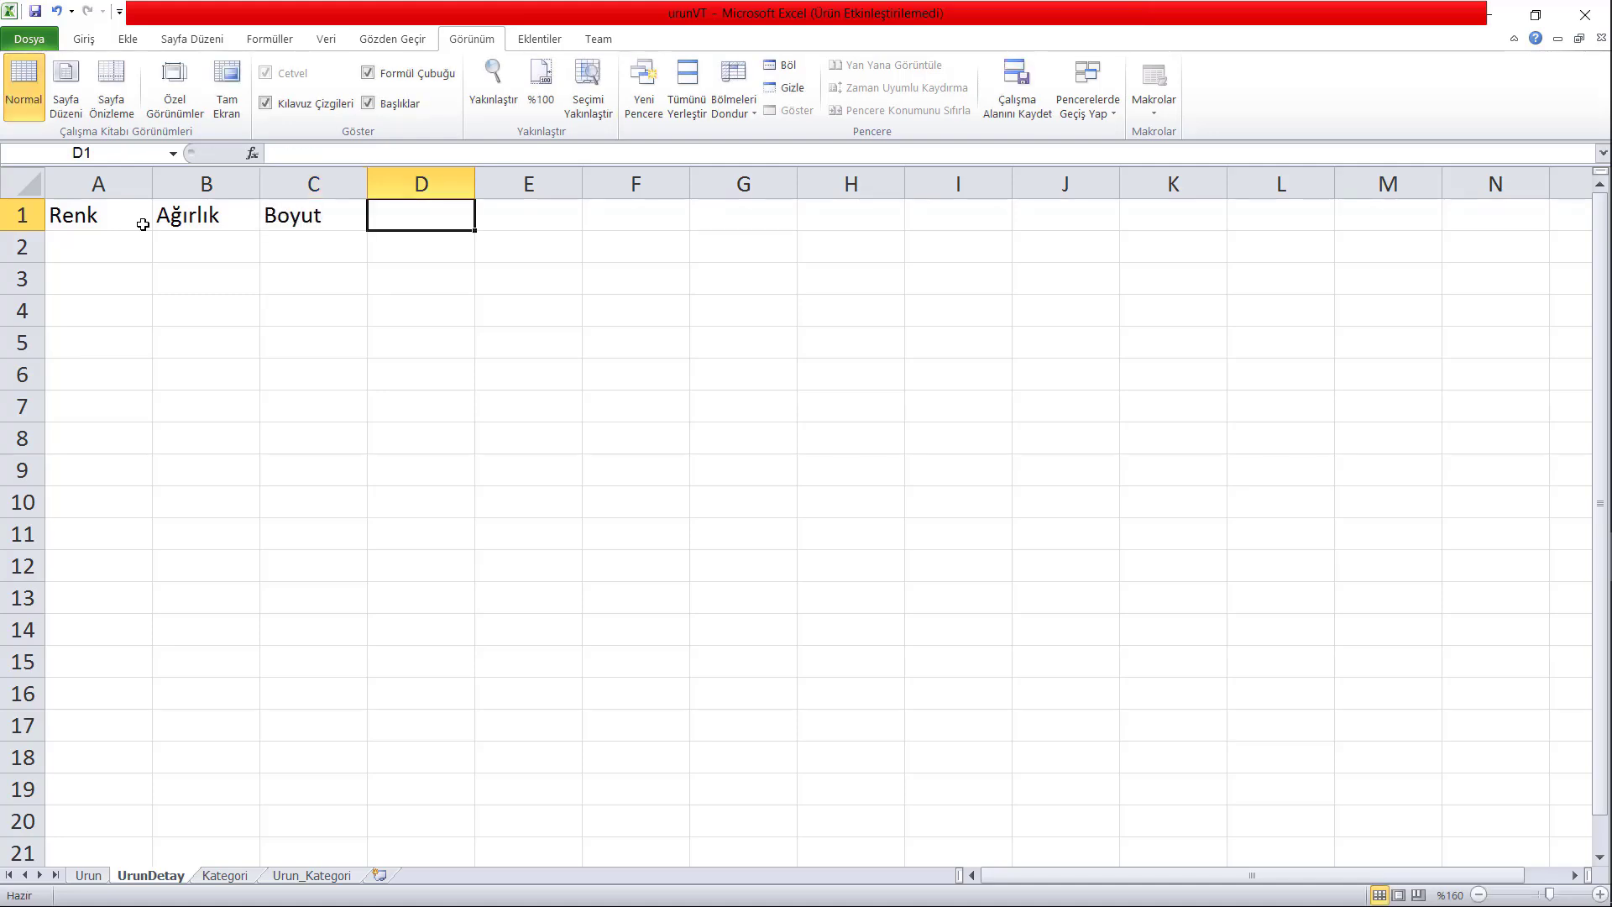
- Enter the first detail row: Siyah, 100gr, 150x200
{"action": "left_click", "coordinate": [121, 241]}
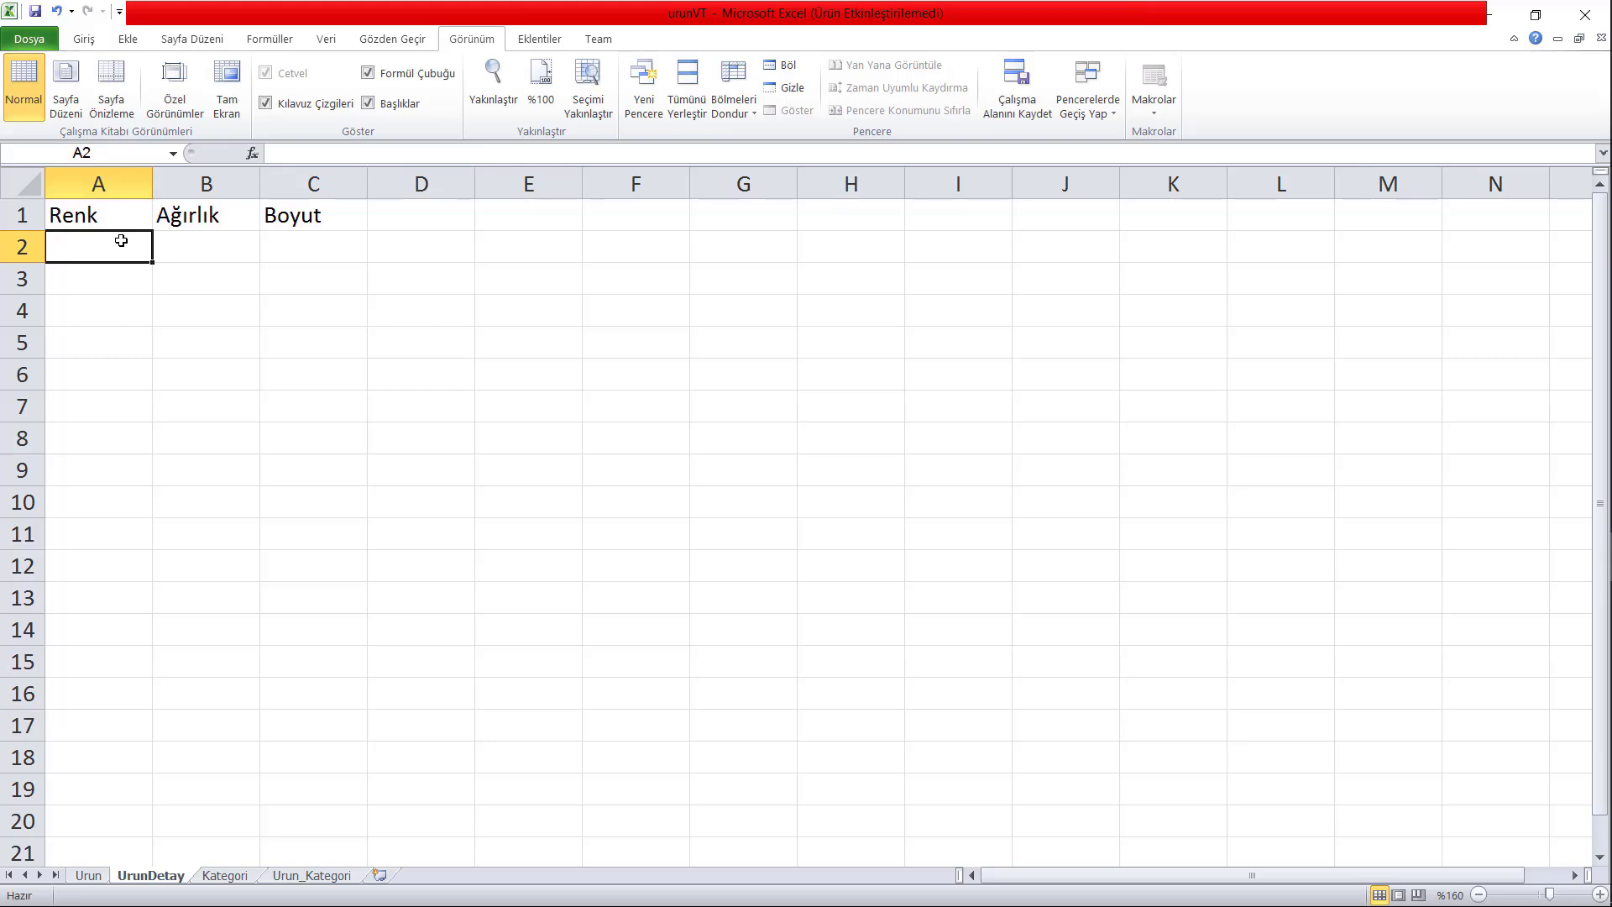
{"action": "type", "text": "Siyah"}
{"action": "key", "text": "Tab"}
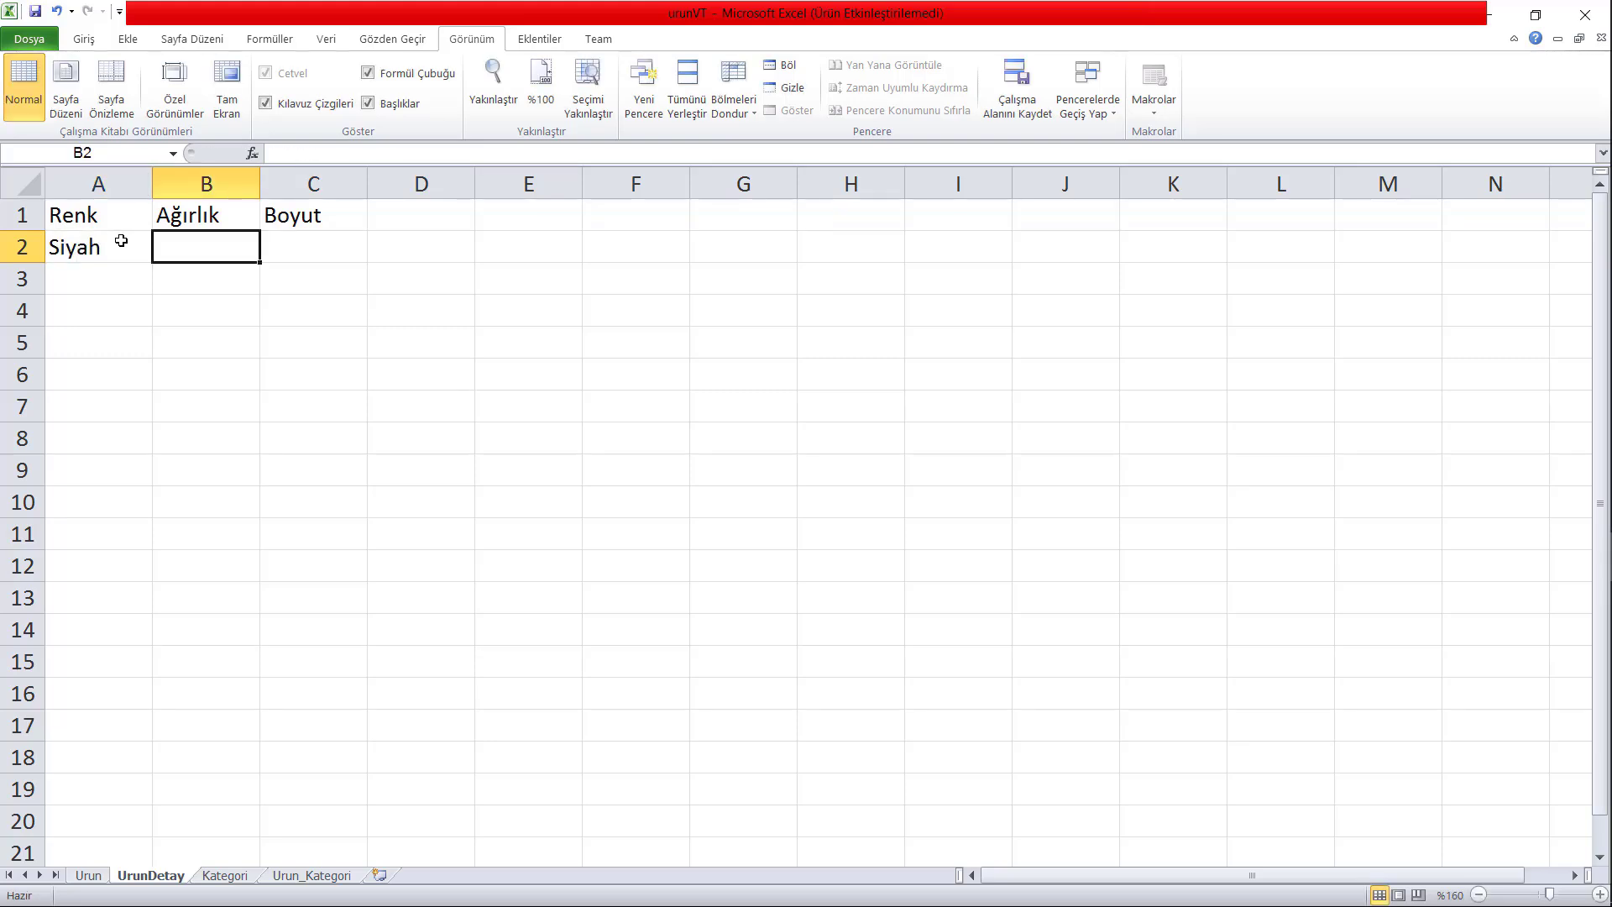
{"action": "type", "text": "100gr"}
{"action": "key", "text": "Tab"}
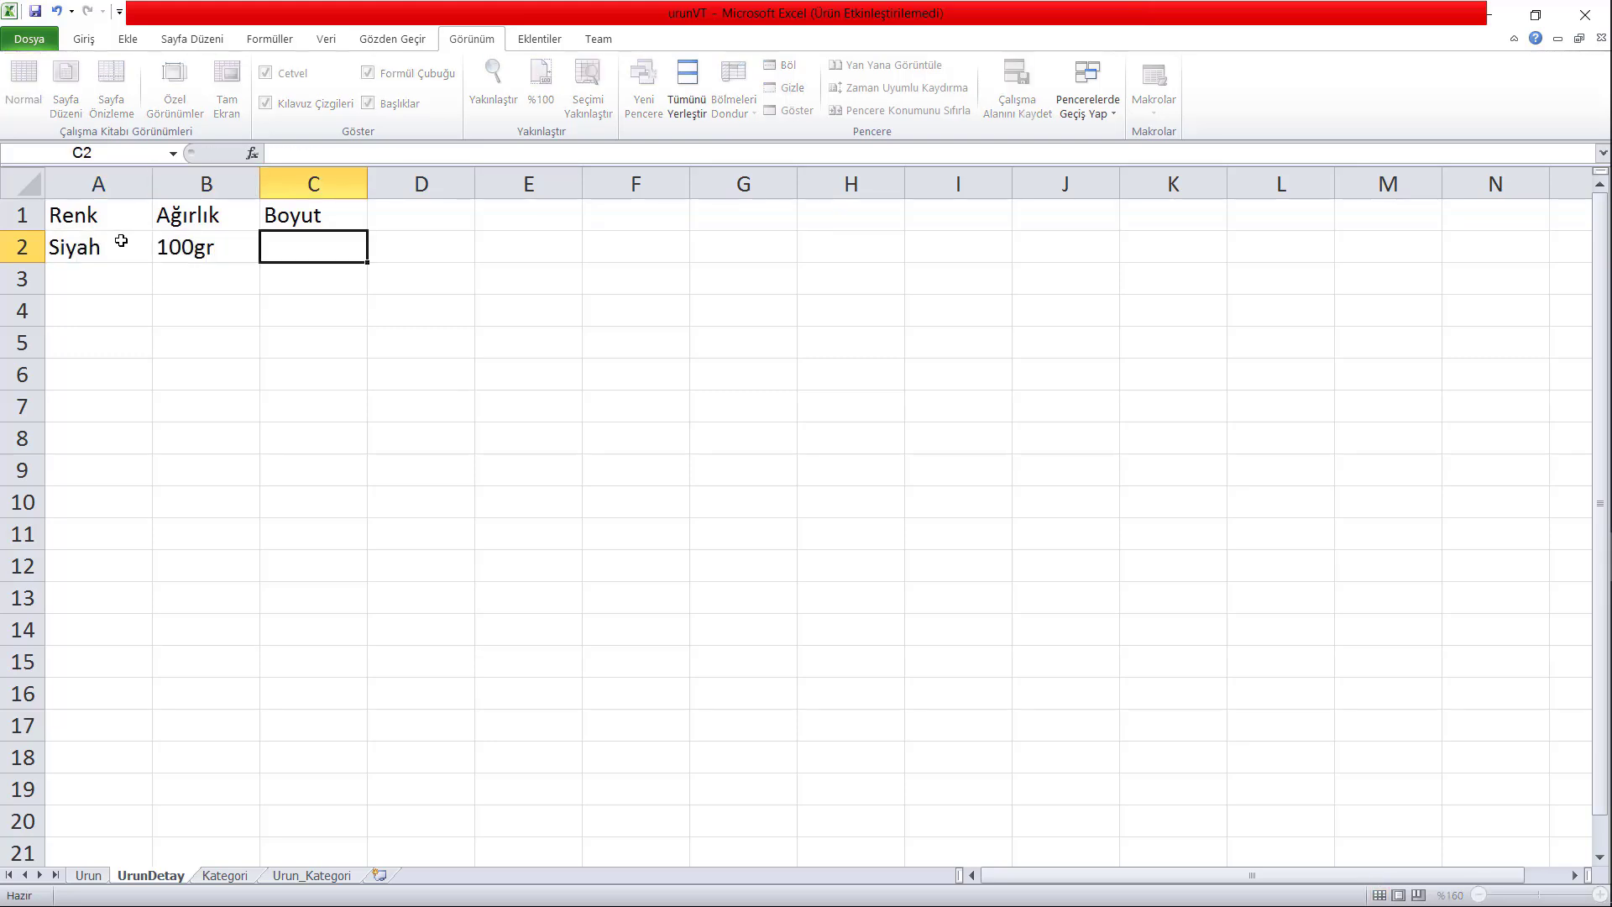
{"action": "type", "text": "150"}
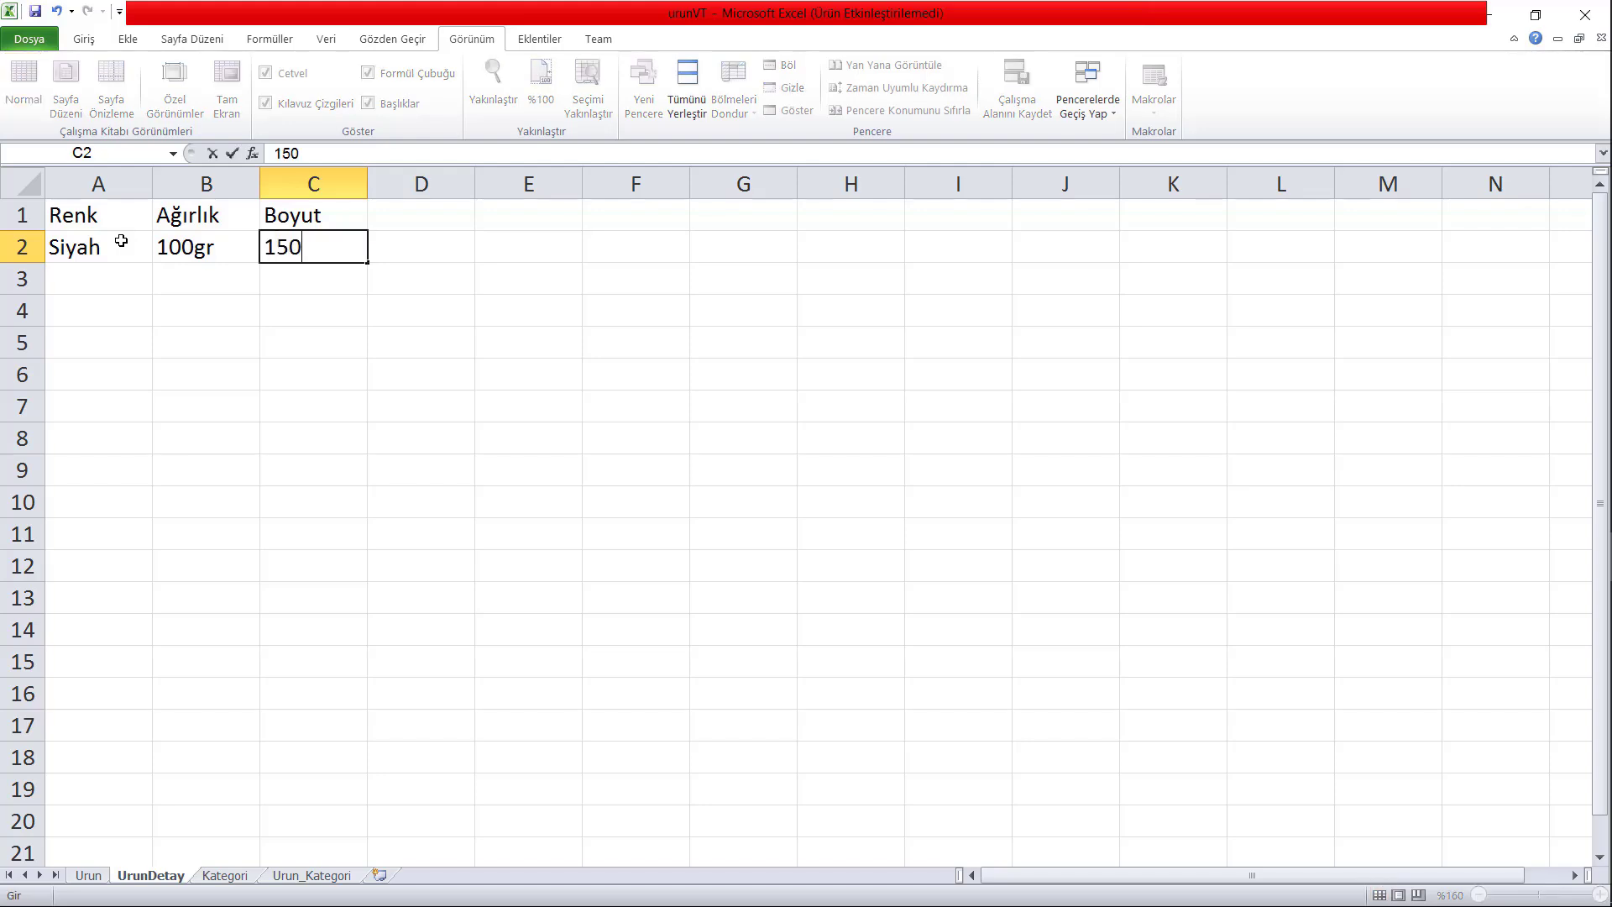
{"action": "type", "text": "x200"}
{"action": "key", "text": "Return"}
- Copy the A2:C2 detail row into rows 3 and 4
{"action": "left_click_drag", "start_coordinate": [120, 241], "coordinate": [281, 244]}
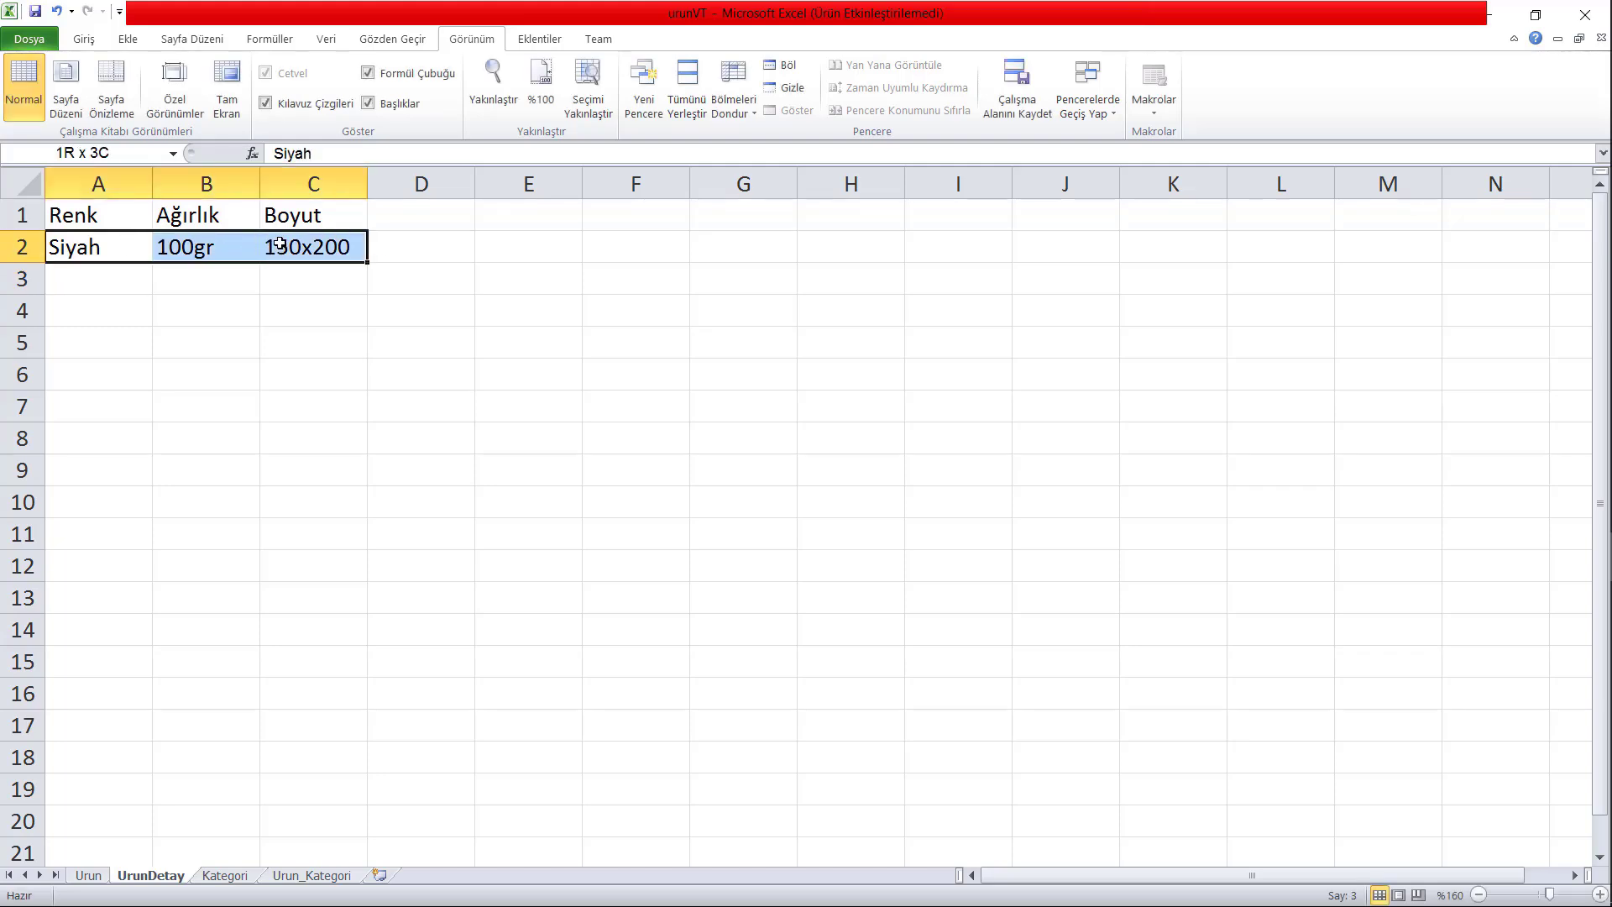
{"action": "key", "text": "ctrl+c"}
{"action": "left_click", "coordinate": [109, 283]}
{"action": "key", "text": "ctrl+v"}
{"action": "left_click", "coordinate": [106, 321]}
{"action": "key", "text": "ctrl+v"}
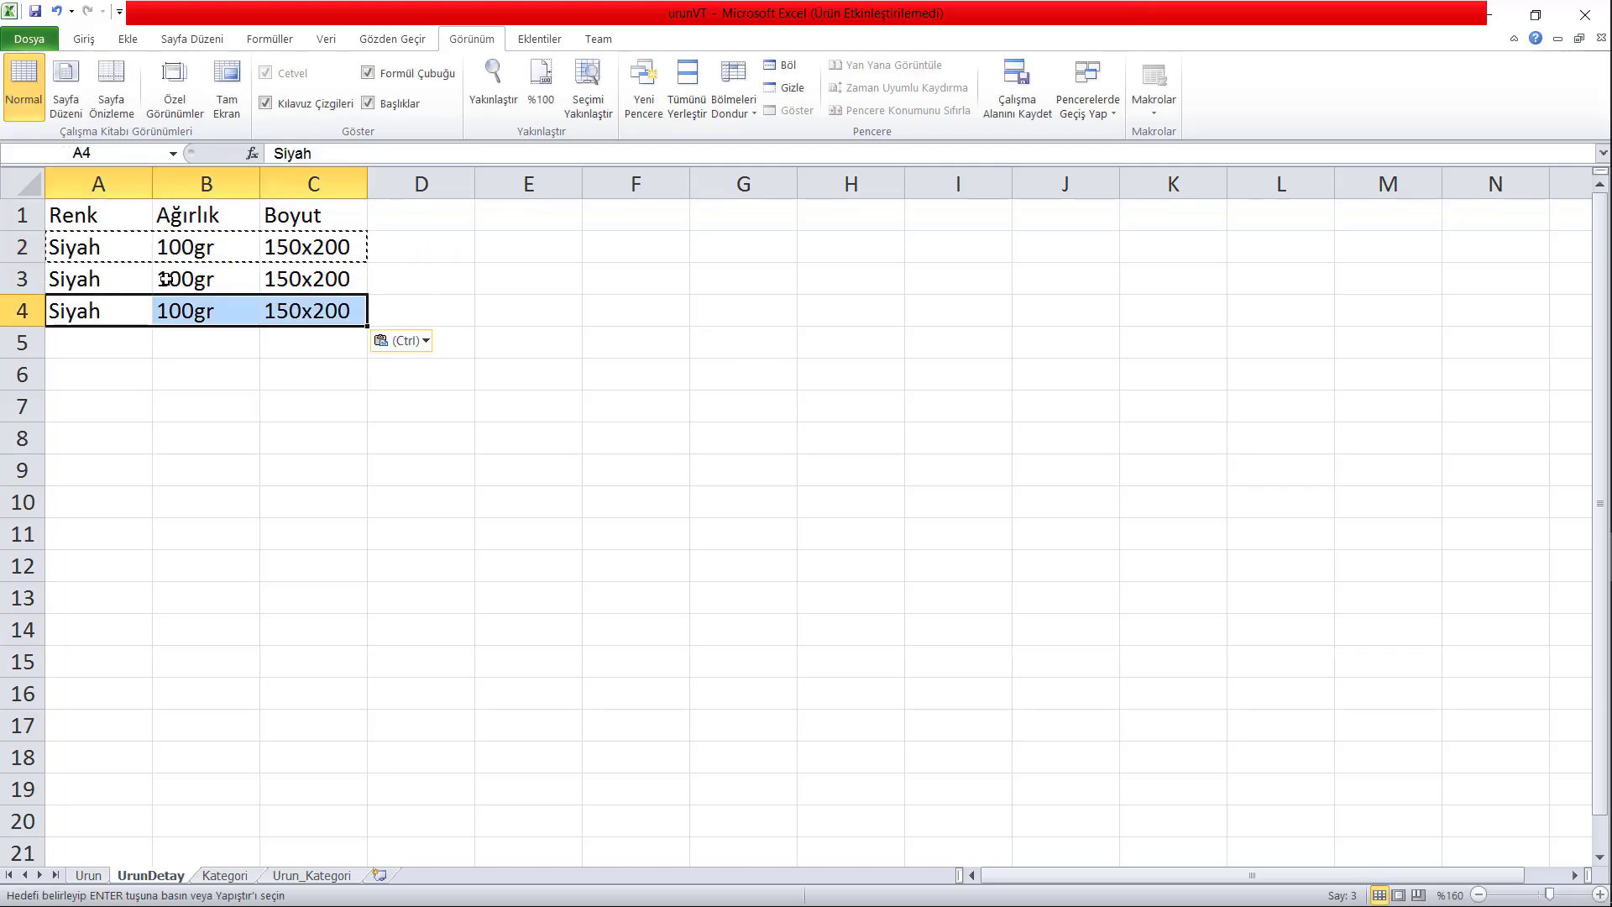
- Change the weight in B3 to 200gr
{"action": "left_click", "coordinate": [169, 277]}
{"action": "double_click", "coordinate": [169, 280]}
{"action": "key", "text": "BackSpace"}
{"action": "type", "text": "2"}
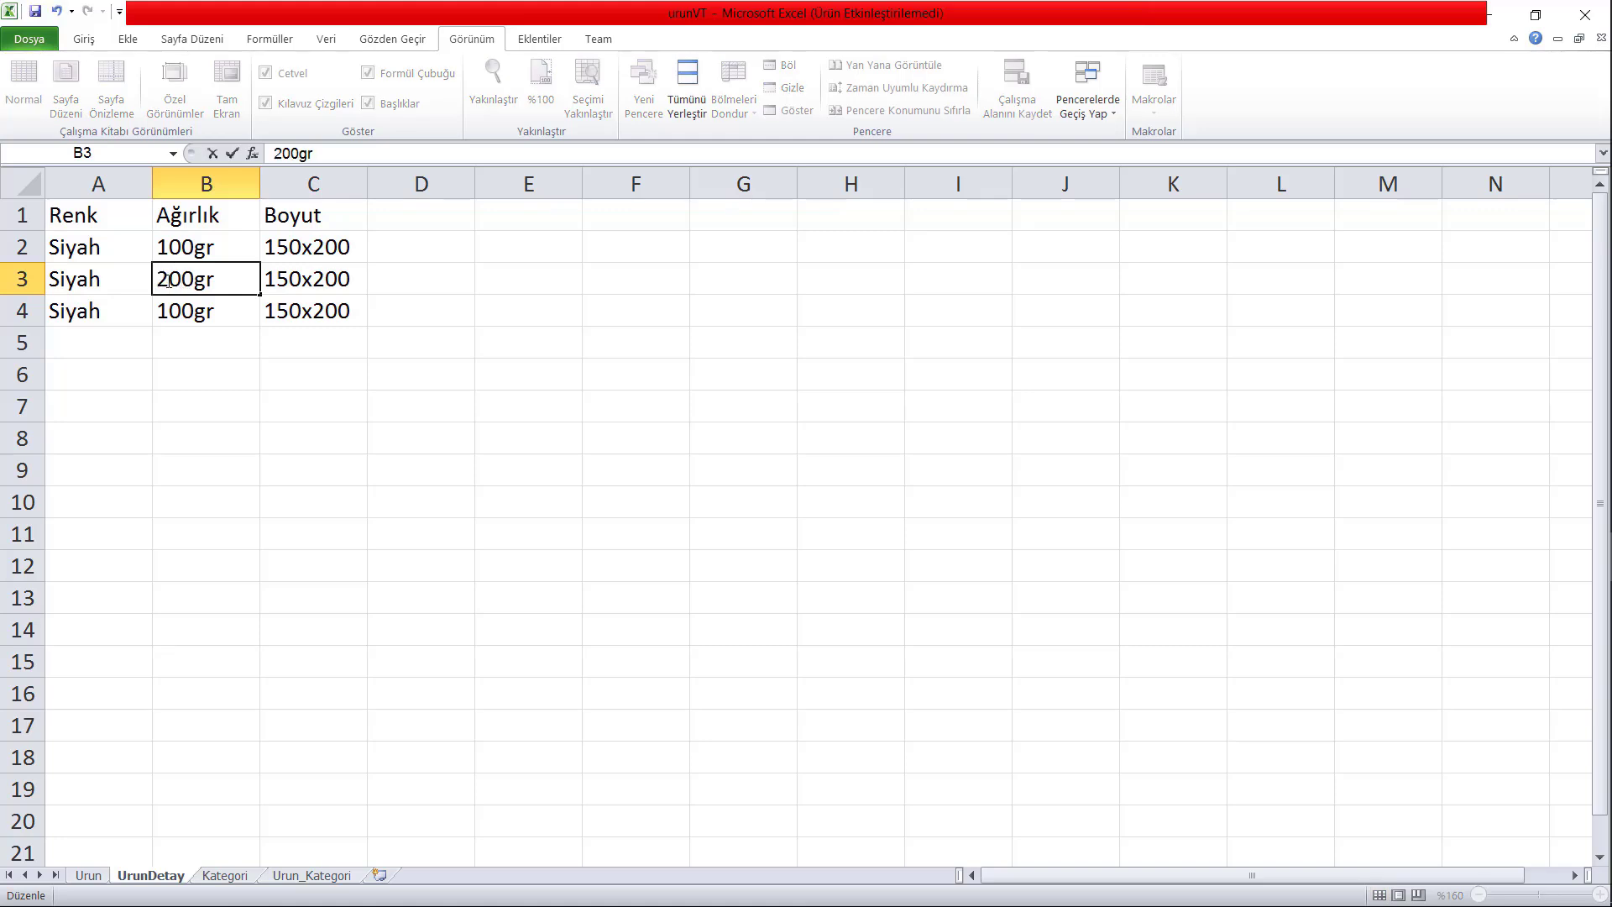
{"action": "key", "text": "Tab"}
{"action": "left_click", "coordinate": [92, 255]}
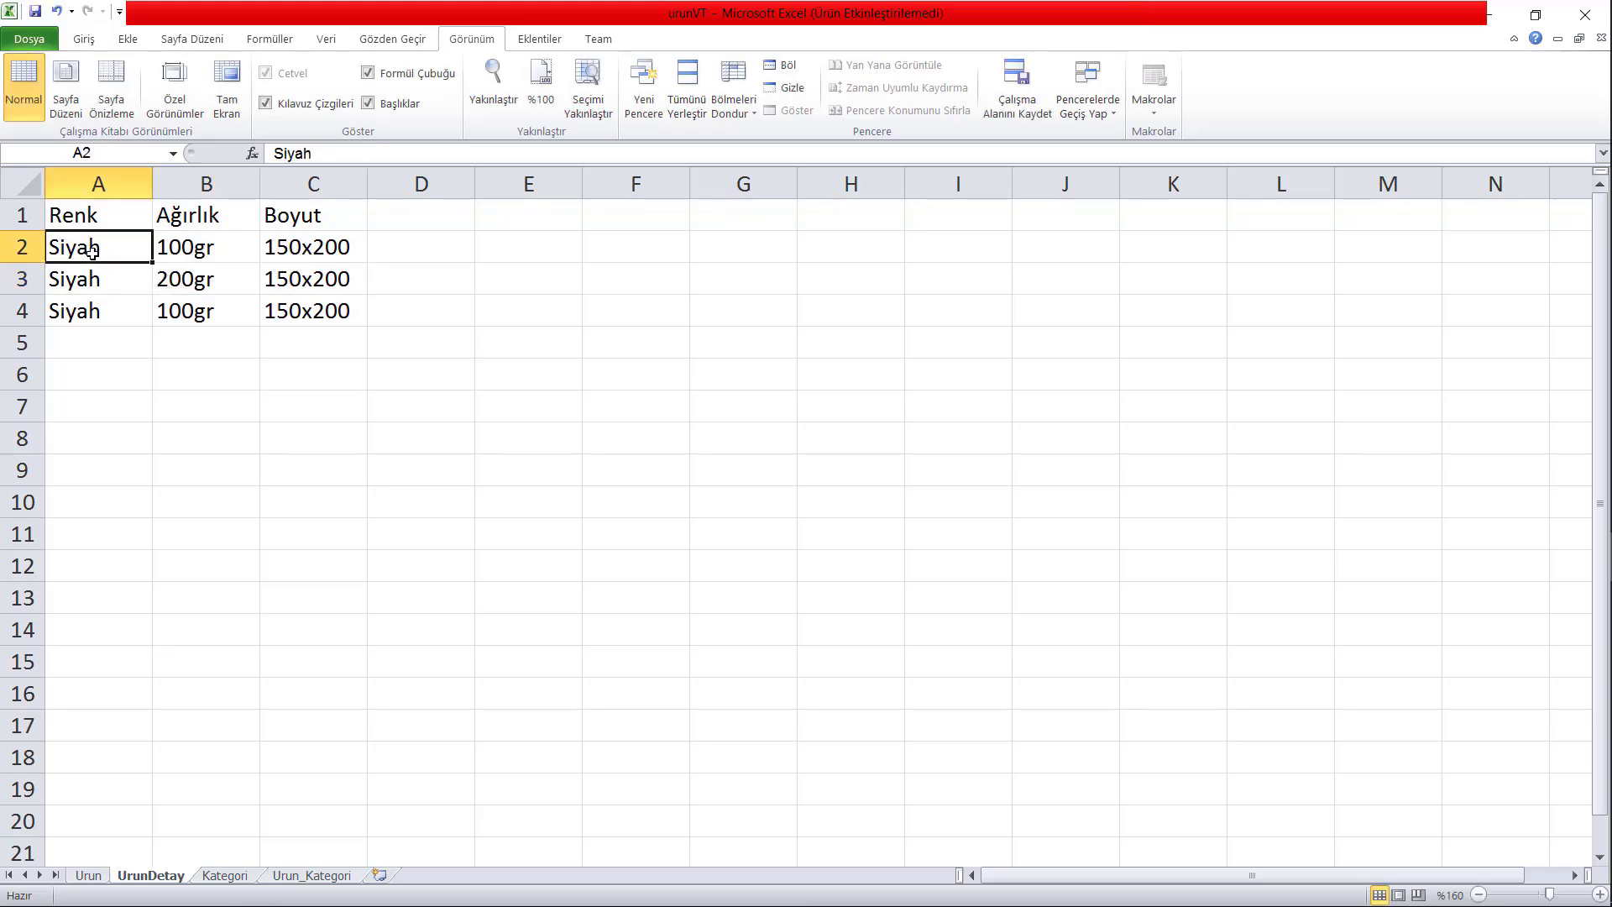
{"action": "left_click", "coordinate": [90, 882]}
{"action": "left_click", "coordinate": [147, 878]}
{"action": "left_click", "coordinate": [86, 218]}
- Insert an empty entire column before the Renk header on UrunDetay
{"action": "right_click", "coordinate": [90, 220]}
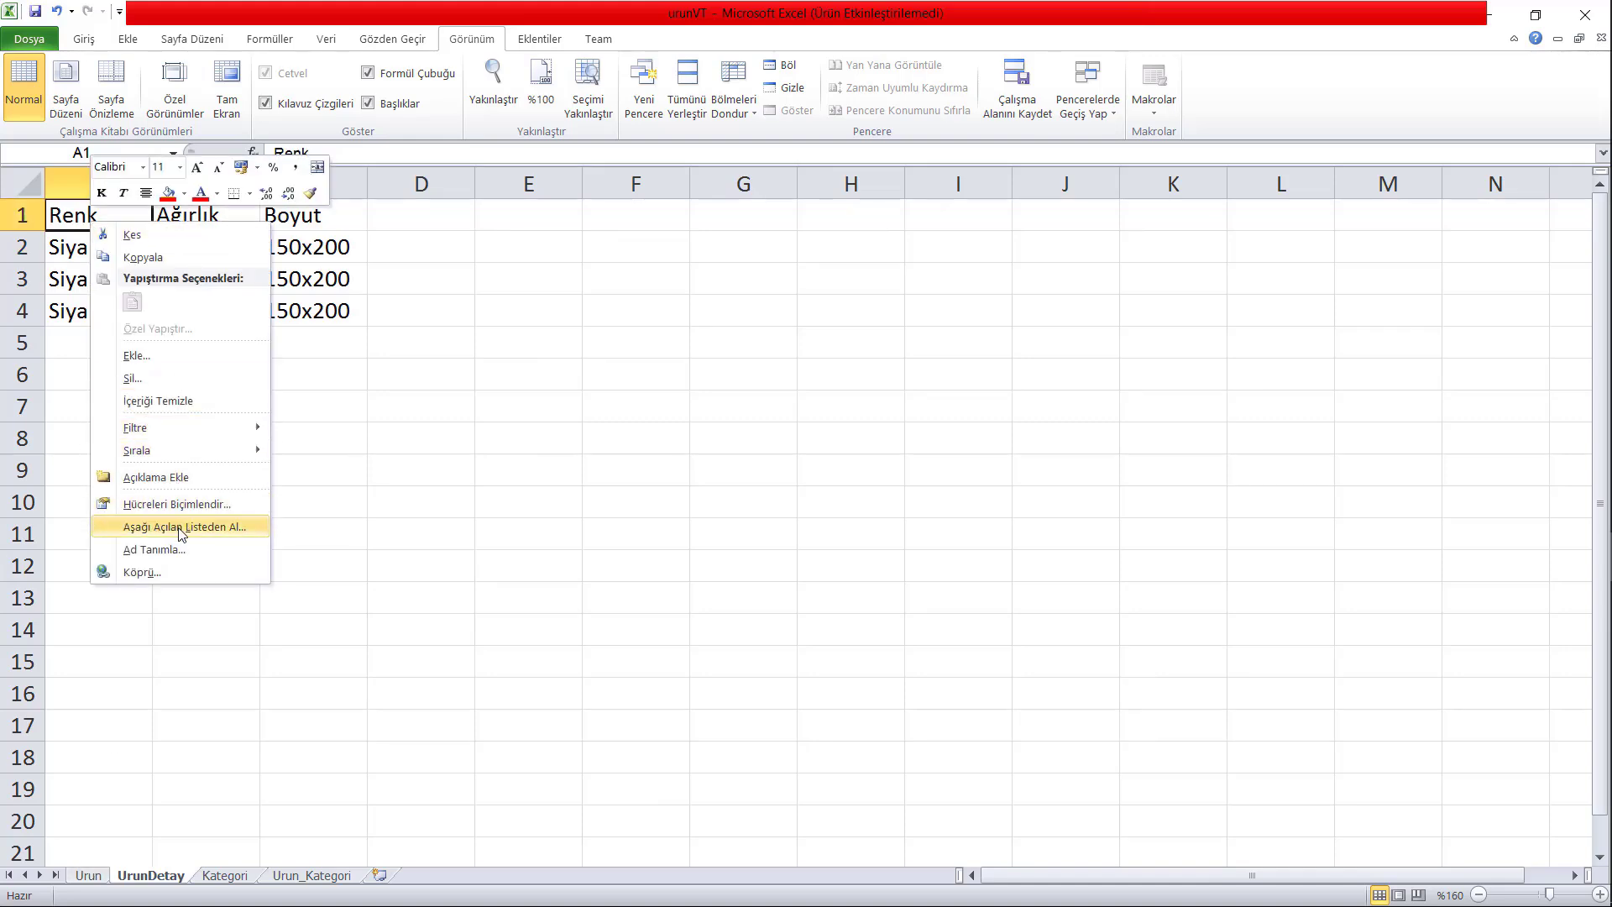
{"action": "left_click", "coordinate": [137, 355]}
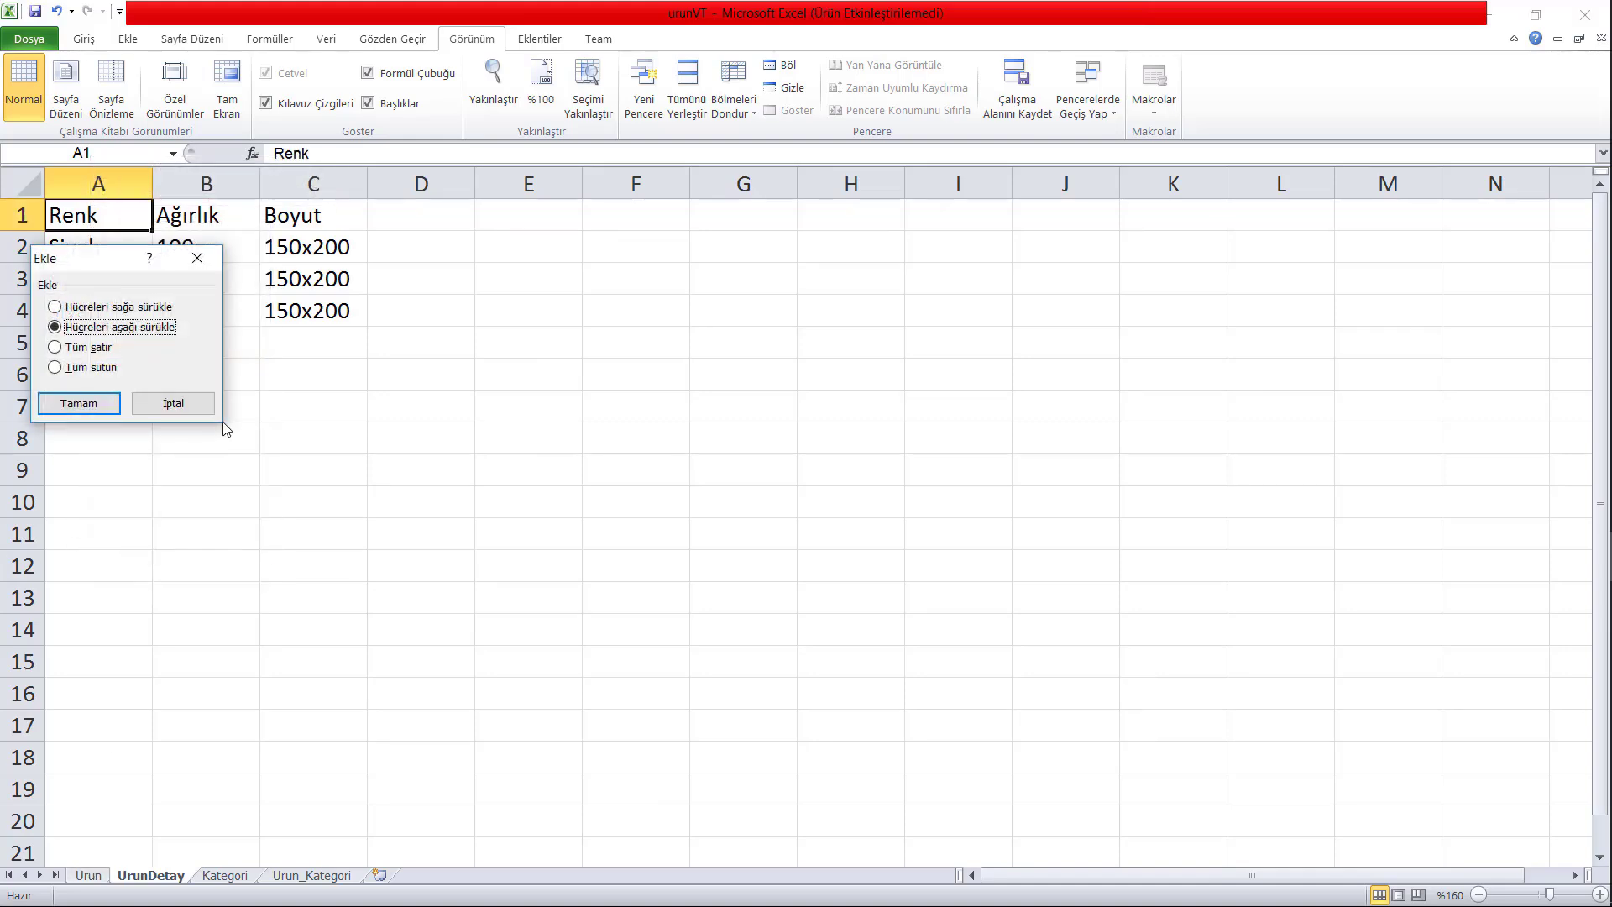
{"action": "left_click", "coordinate": [110, 369]}
{"action": "left_click", "coordinate": [78, 403]}
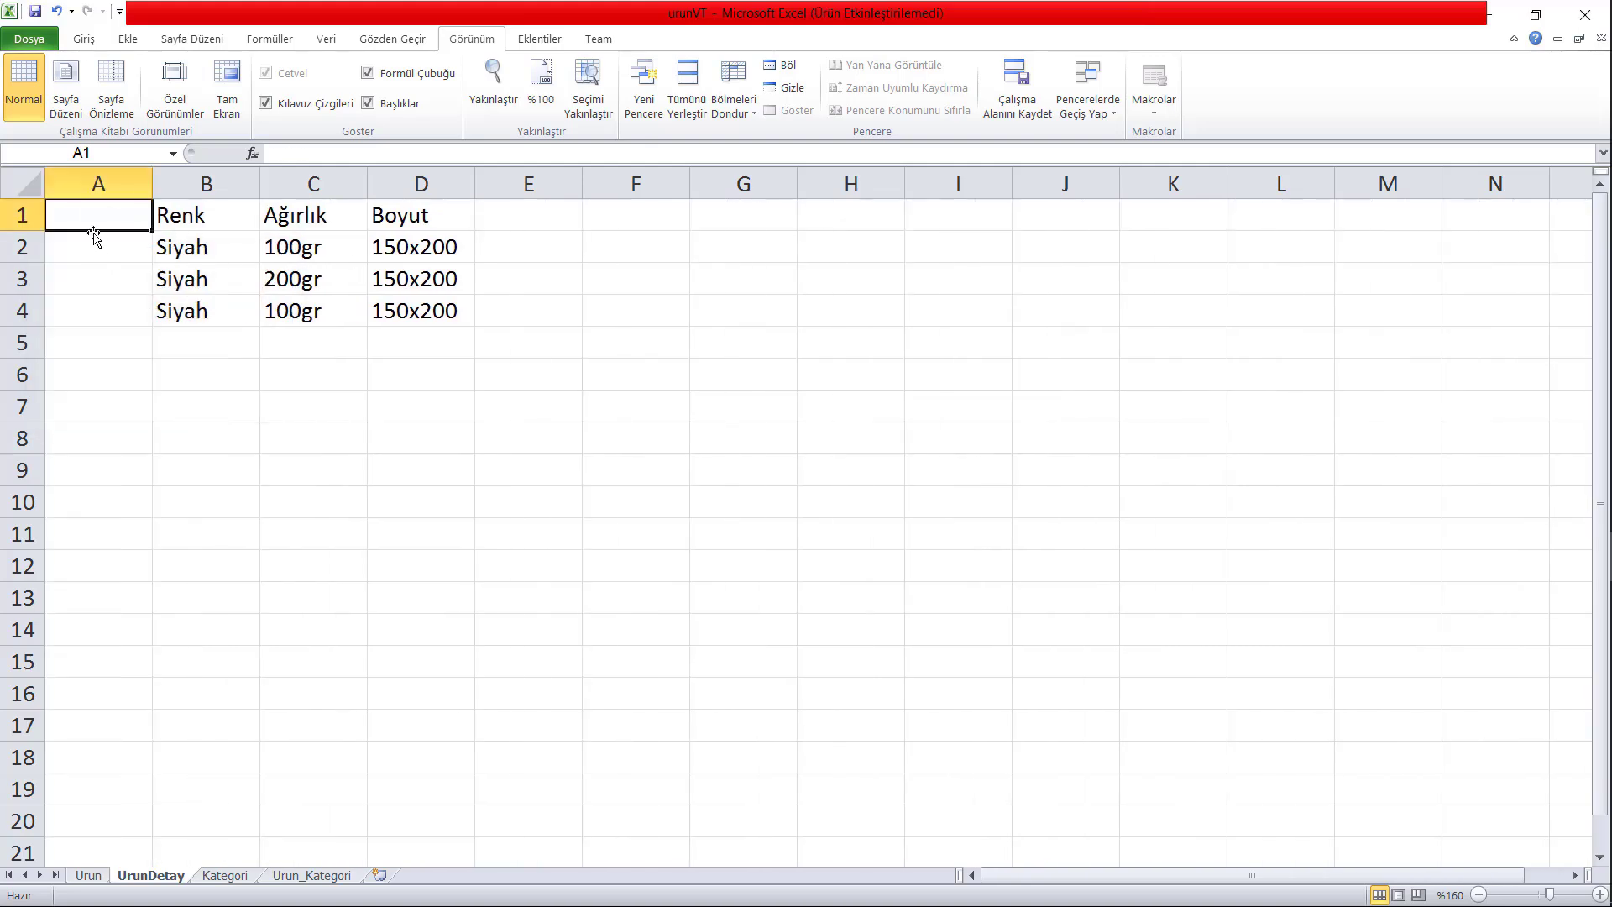
- Copy the UrunId values A1:A9 from the Urun sheet into column A of UrunDetay
{"action": "left_click", "coordinate": [88, 875]}
{"action": "left_click_drag", "start_coordinate": [98, 220], "coordinate": [115, 471]}
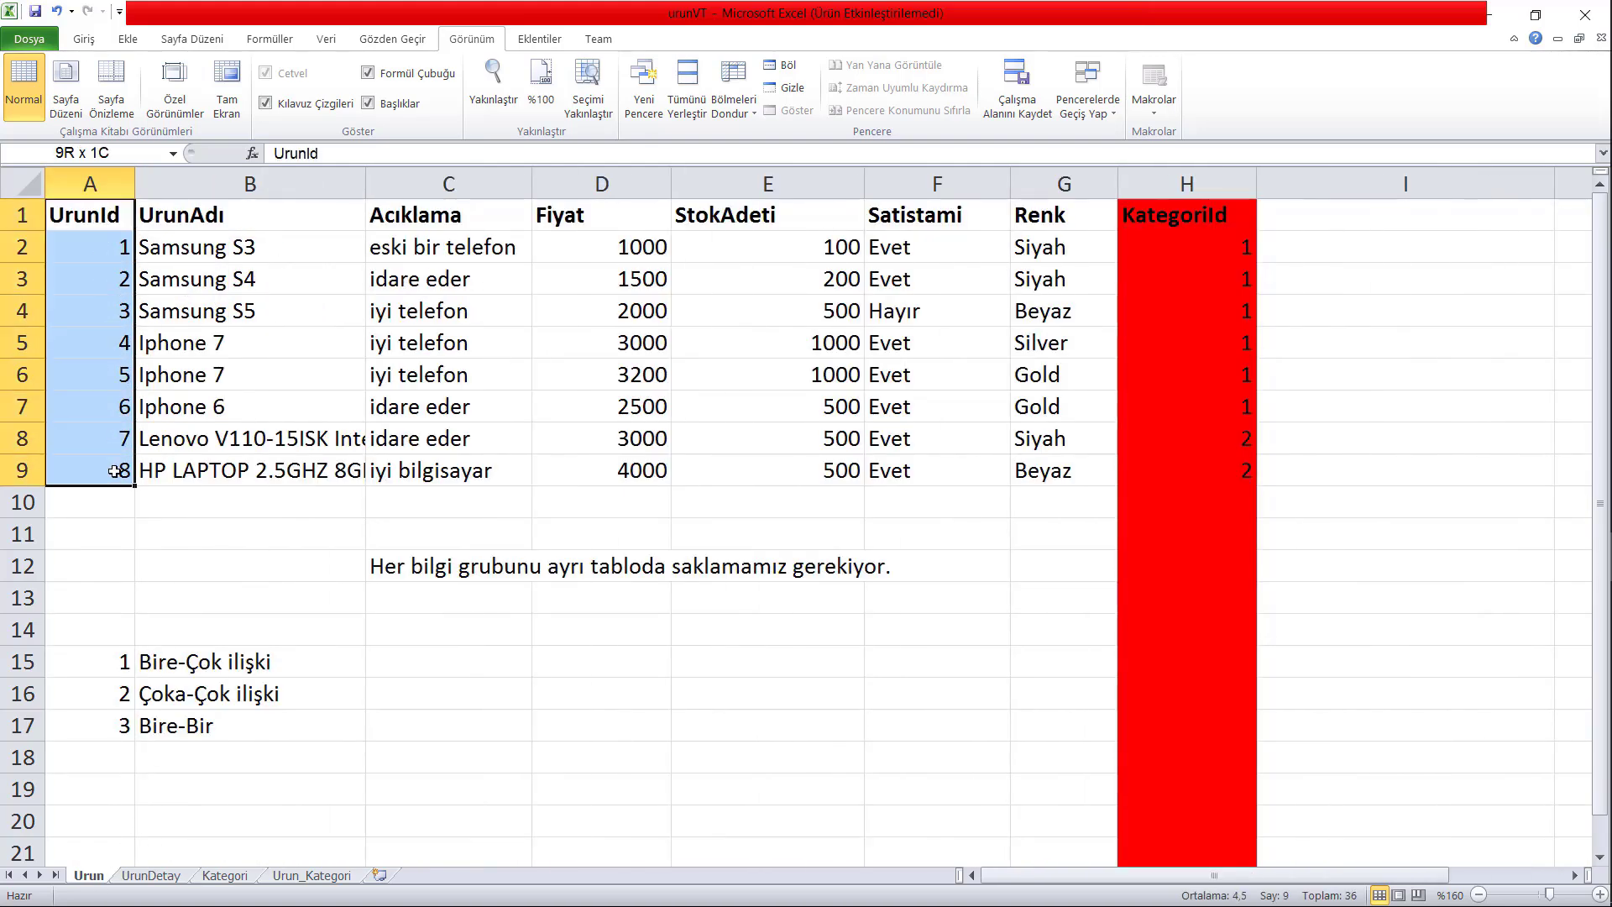
{"action": "key", "text": "ctrl+c"}
{"action": "left_click", "coordinate": [151, 875]}
{"action": "key", "text": "ctrl+v"}
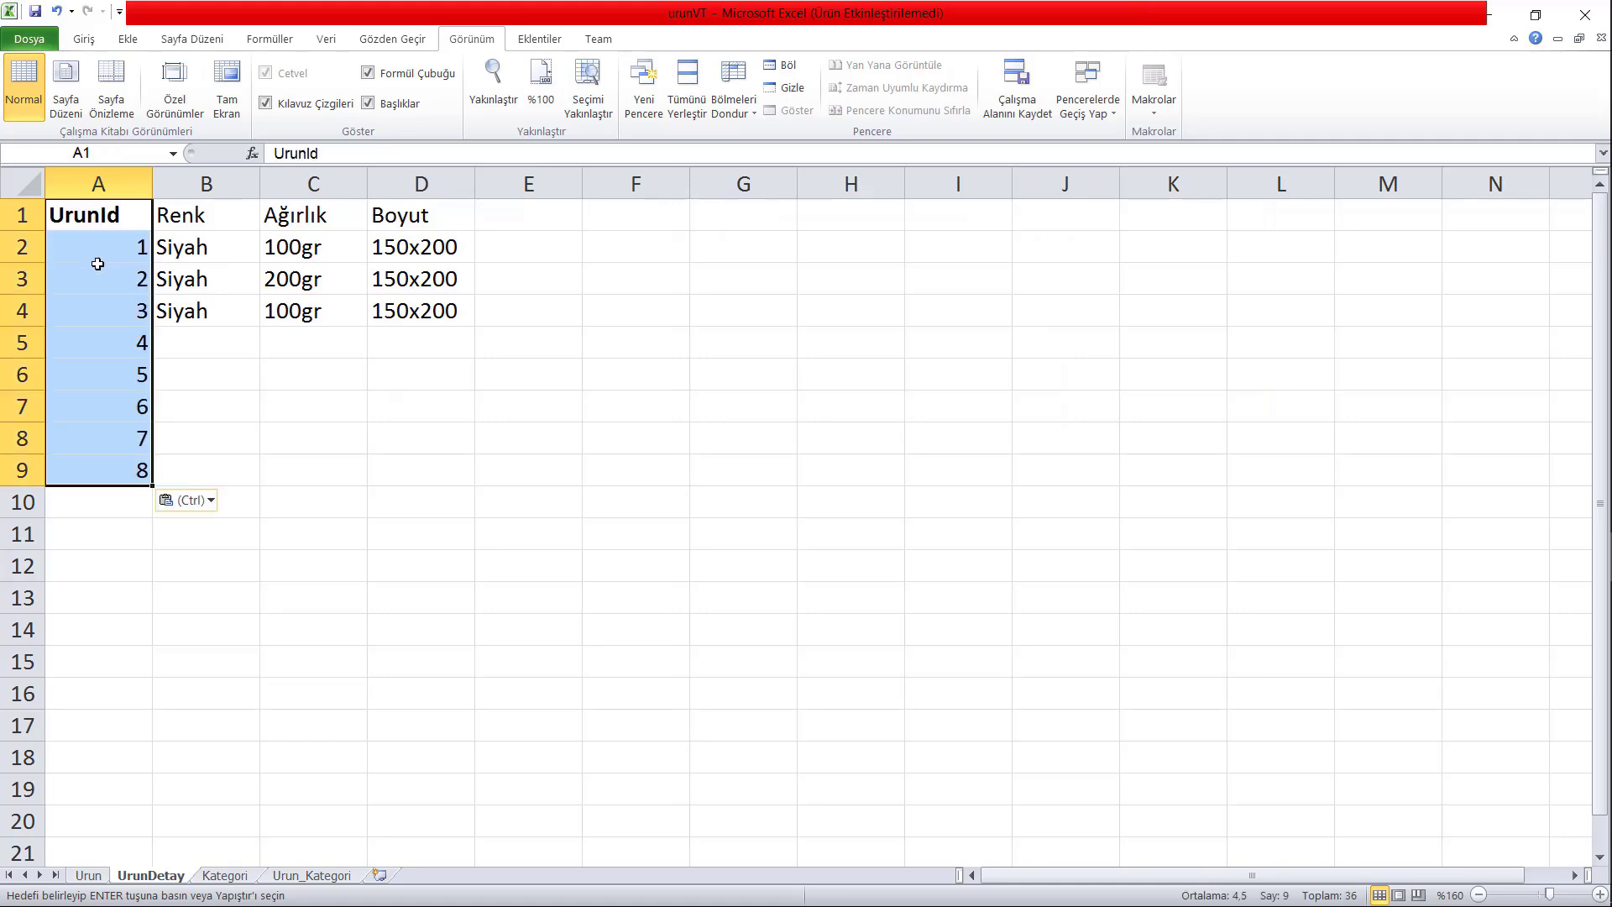
- Make the whole UrunDetay header row A1:D1 bold
{"action": "left_click_drag", "start_coordinate": [113, 222], "coordinate": [420, 216]}
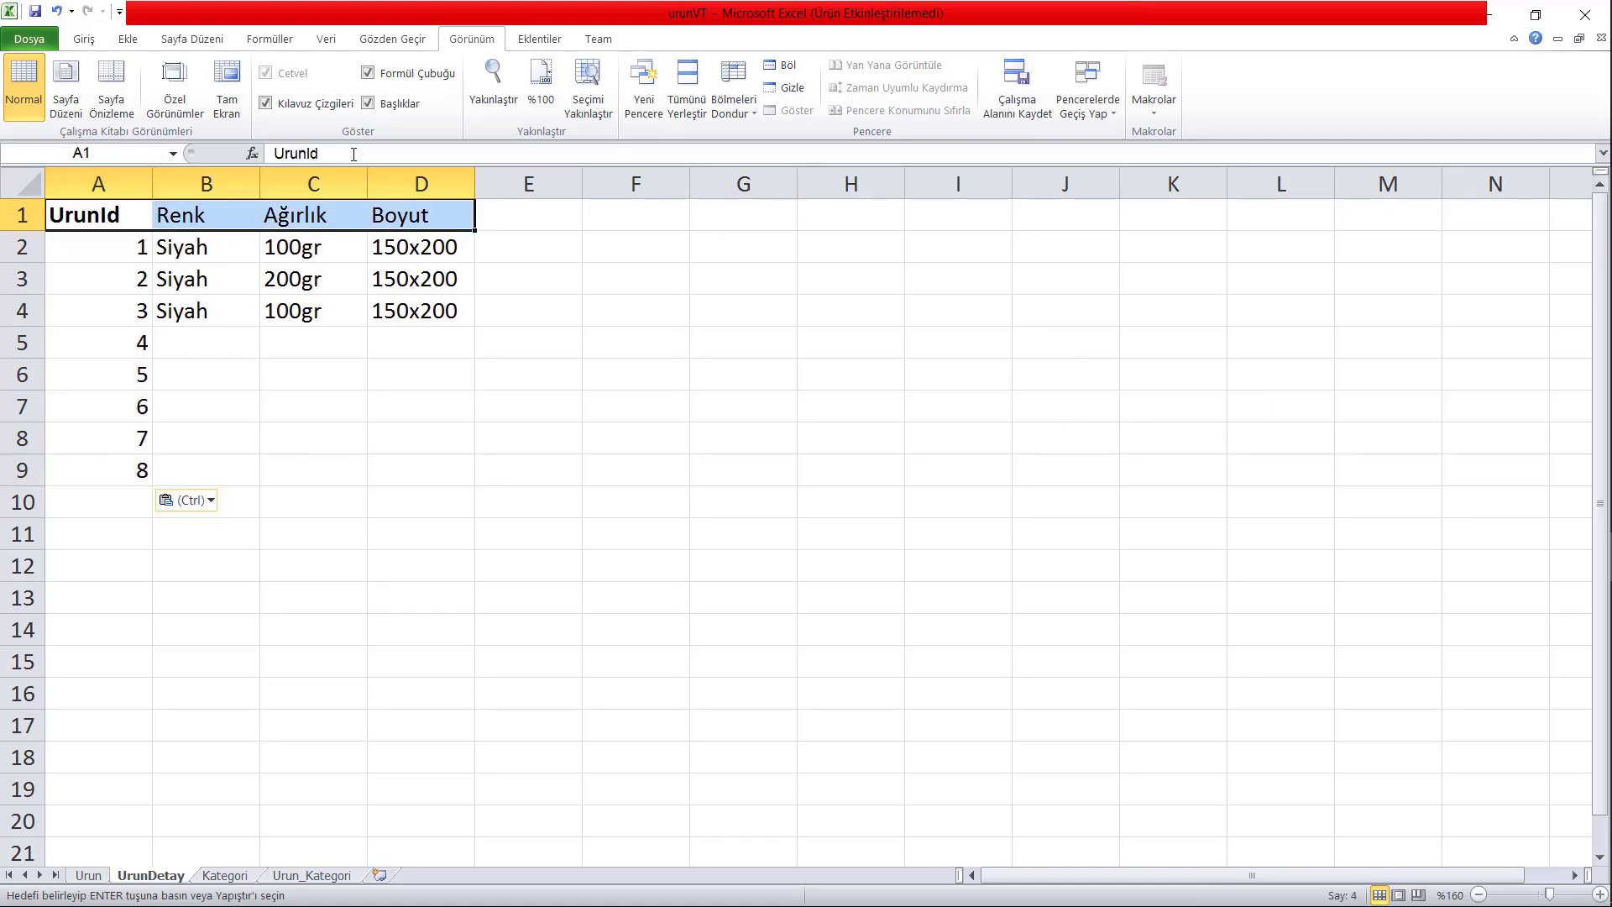
{"action": "left_click", "coordinate": [84, 39]}
{"action": "left_click", "coordinate": [156, 103]}
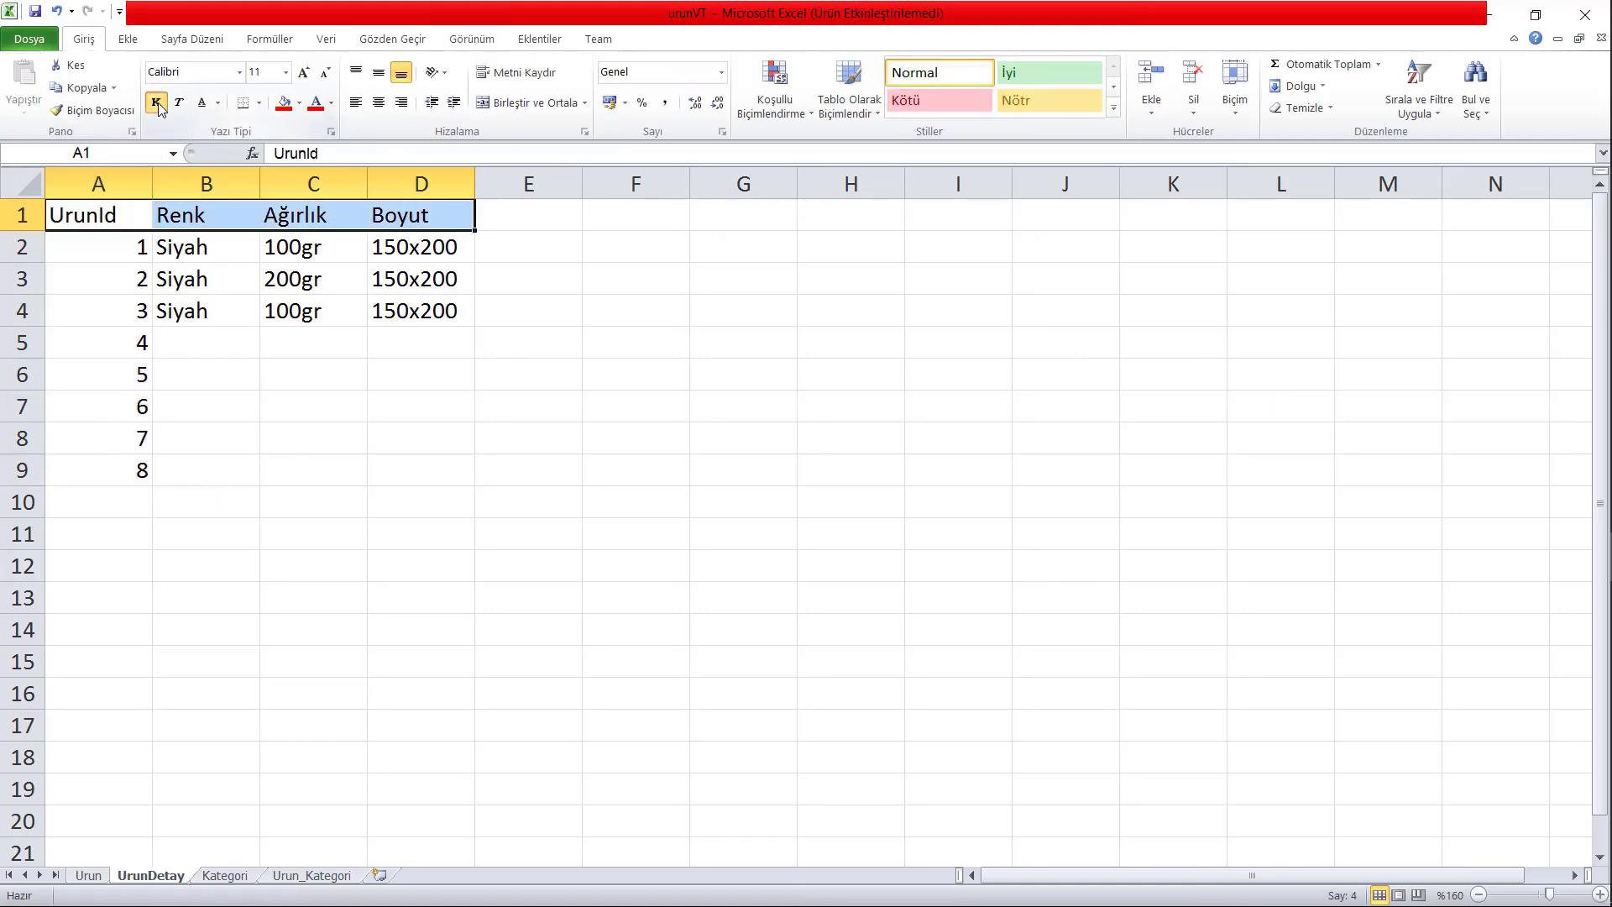
{"action": "left_click", "coordinate": [156, 103]}
- Delete the surplus UrunId values 4 to 8, leaving ids 1–3
{"action": "left_click", "coordinate": [161, 301]}
{"action": "left_click_drag", "start_coordinate": [85, 341], "coordinate": [122, 475]}
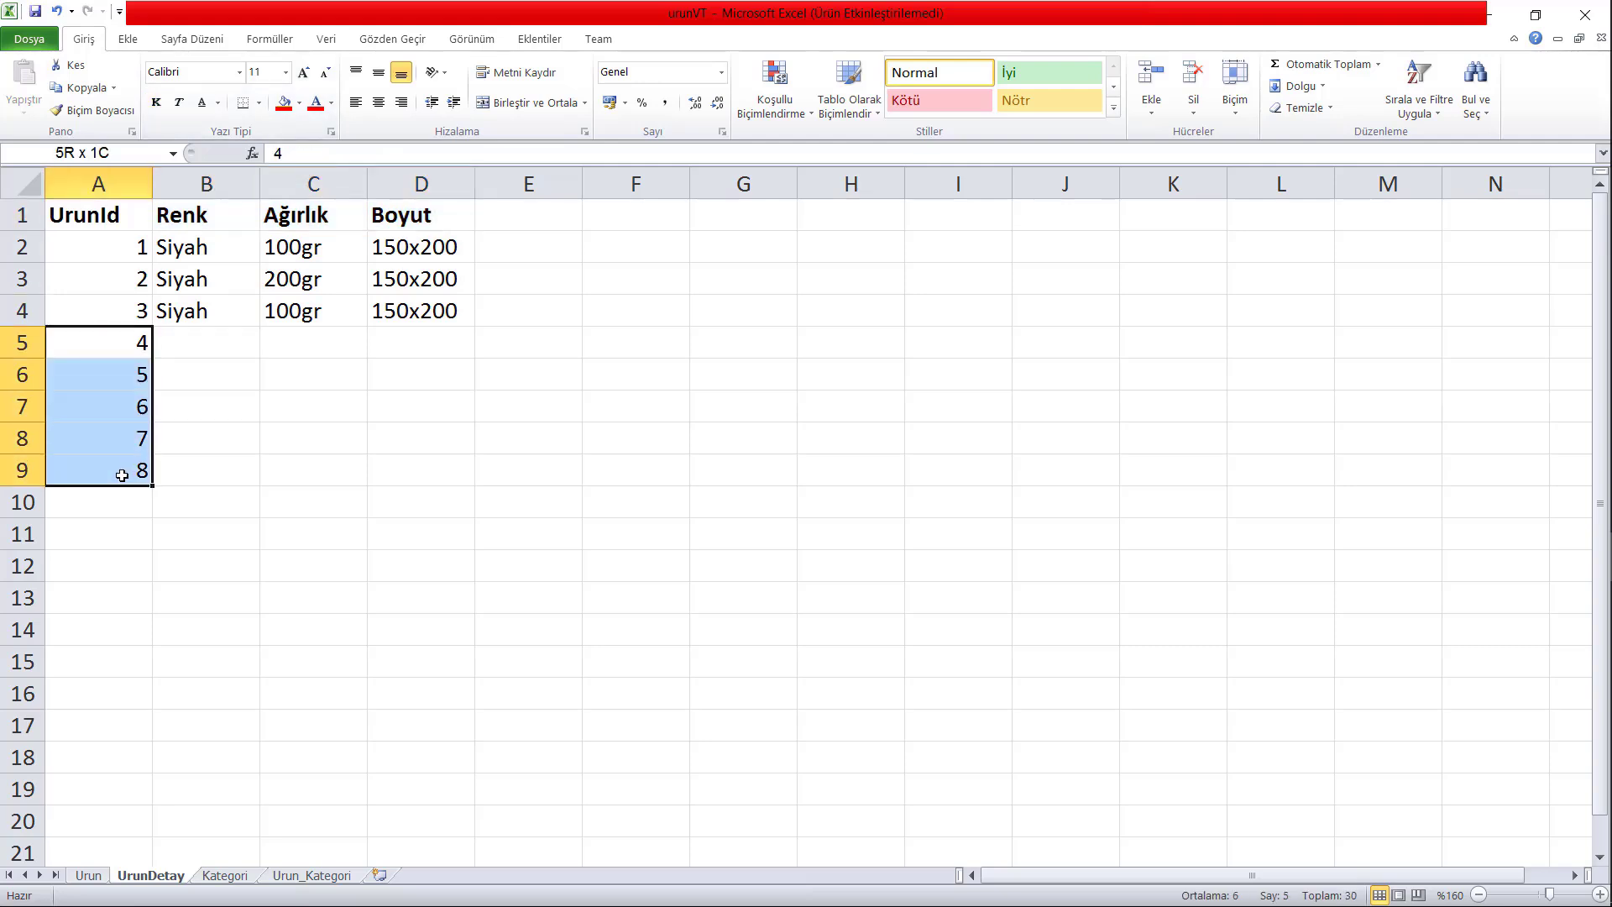
{"action": "key", "text": "Delete"}
- Compare product ids 1 and 2 on the Urun sheet with UrunId 1 on UrunDetay
{"action": "left_click", "coordinate": [241, 590]}
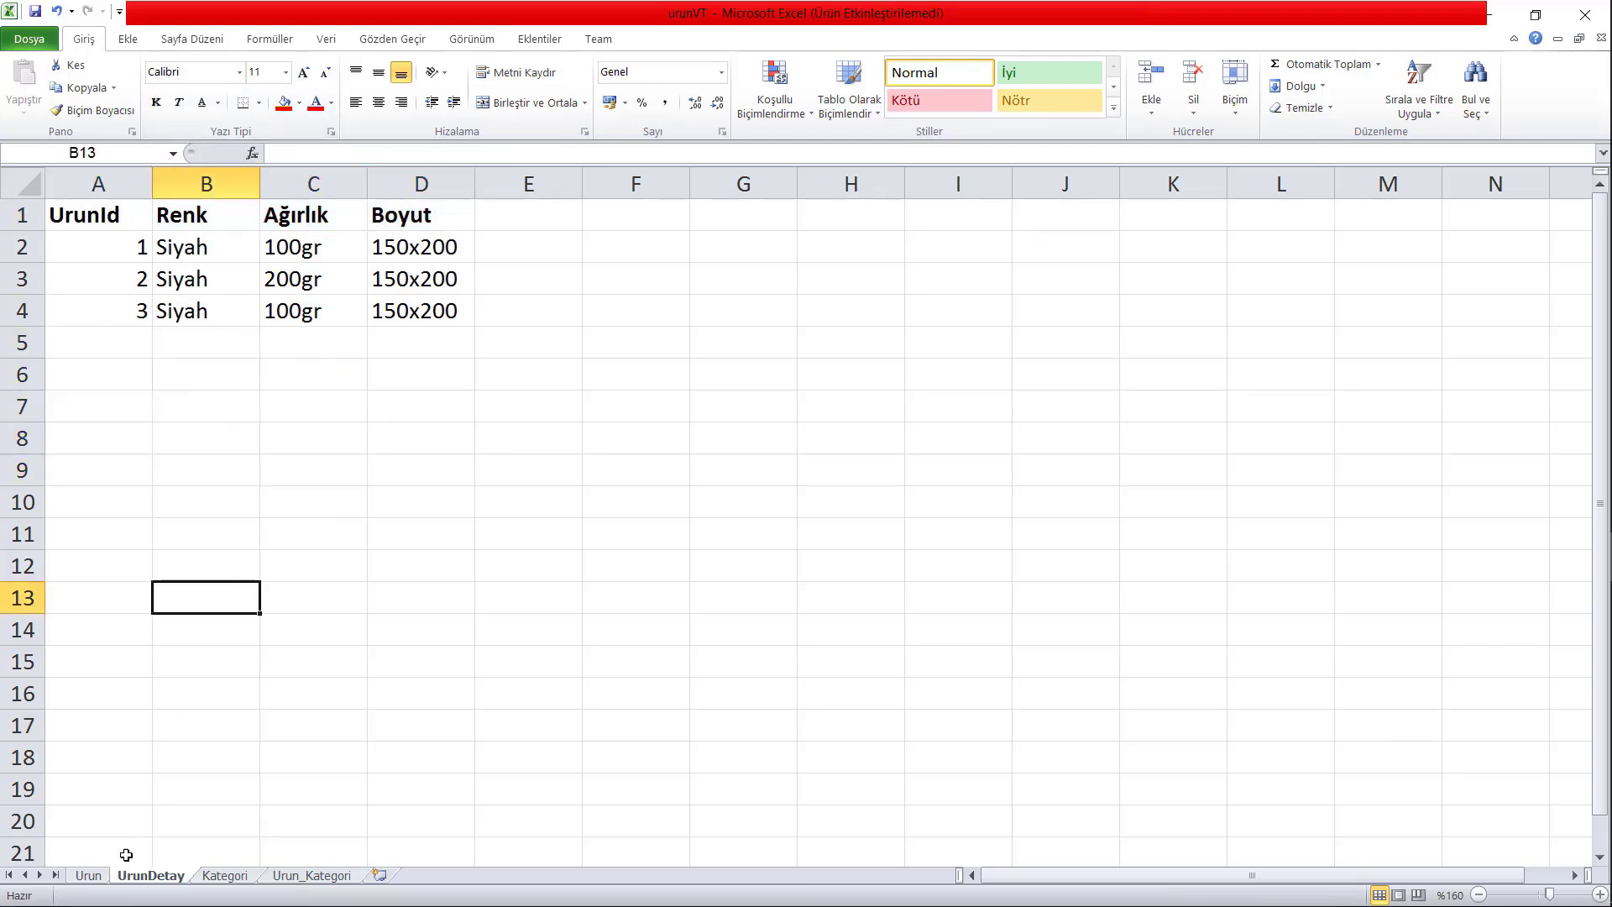
{"action": "left_click", "coordinate": [91, 874]}
{"action": "left_click", "coordinate": [76, 253]}
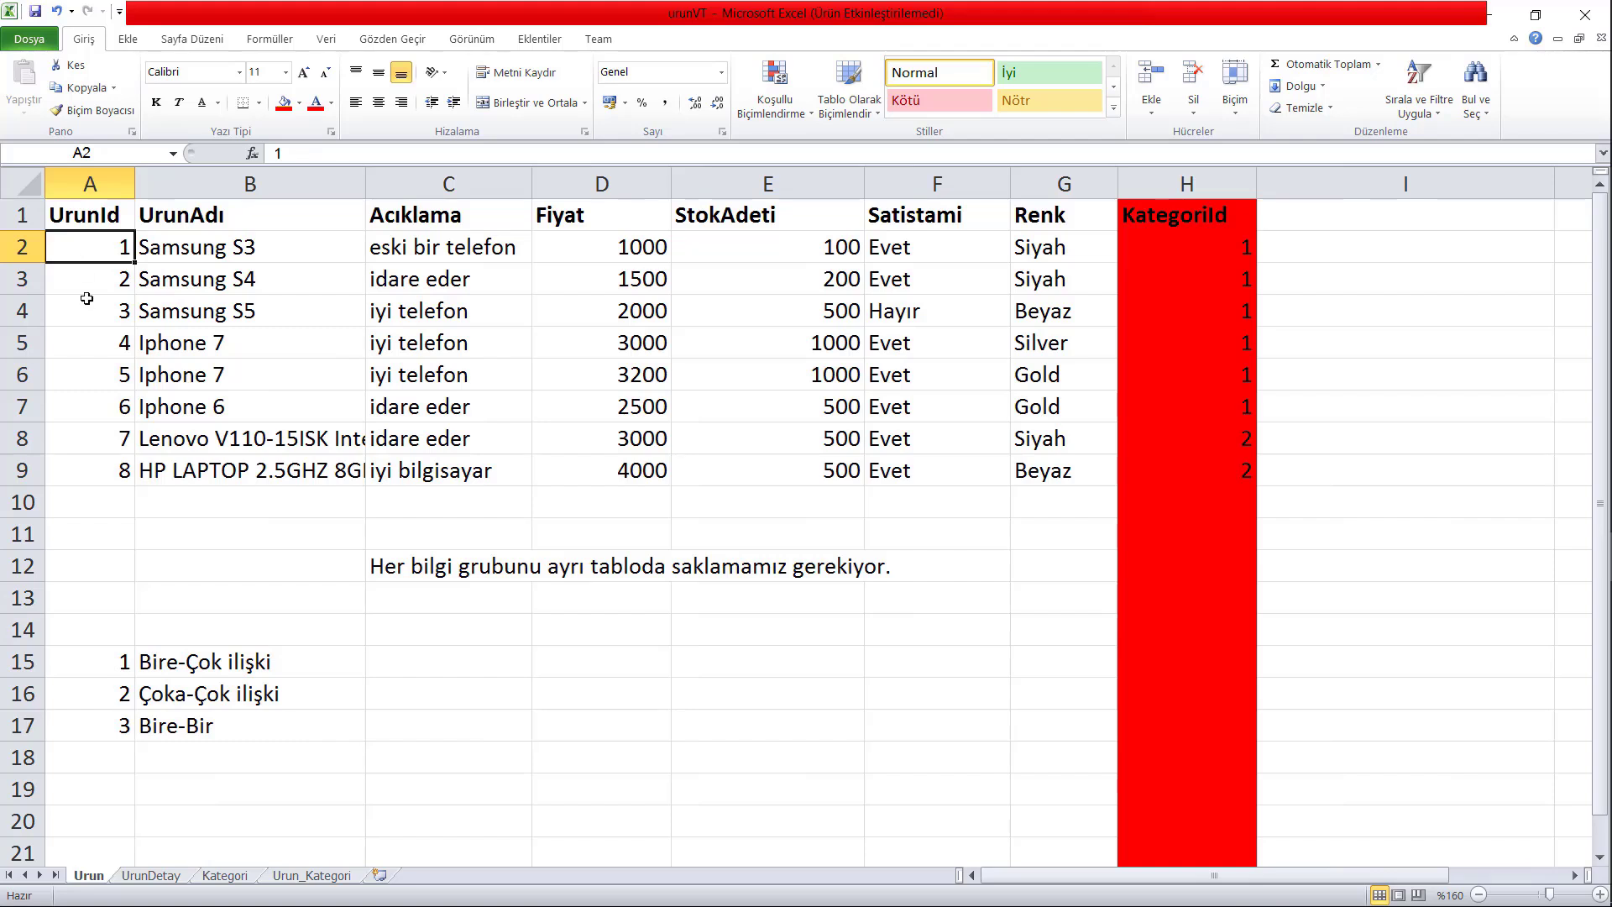
{"action": "left_click", "coordinate": [151, 875]}
{"action": "left_click", "coordinate": [111, 244]}
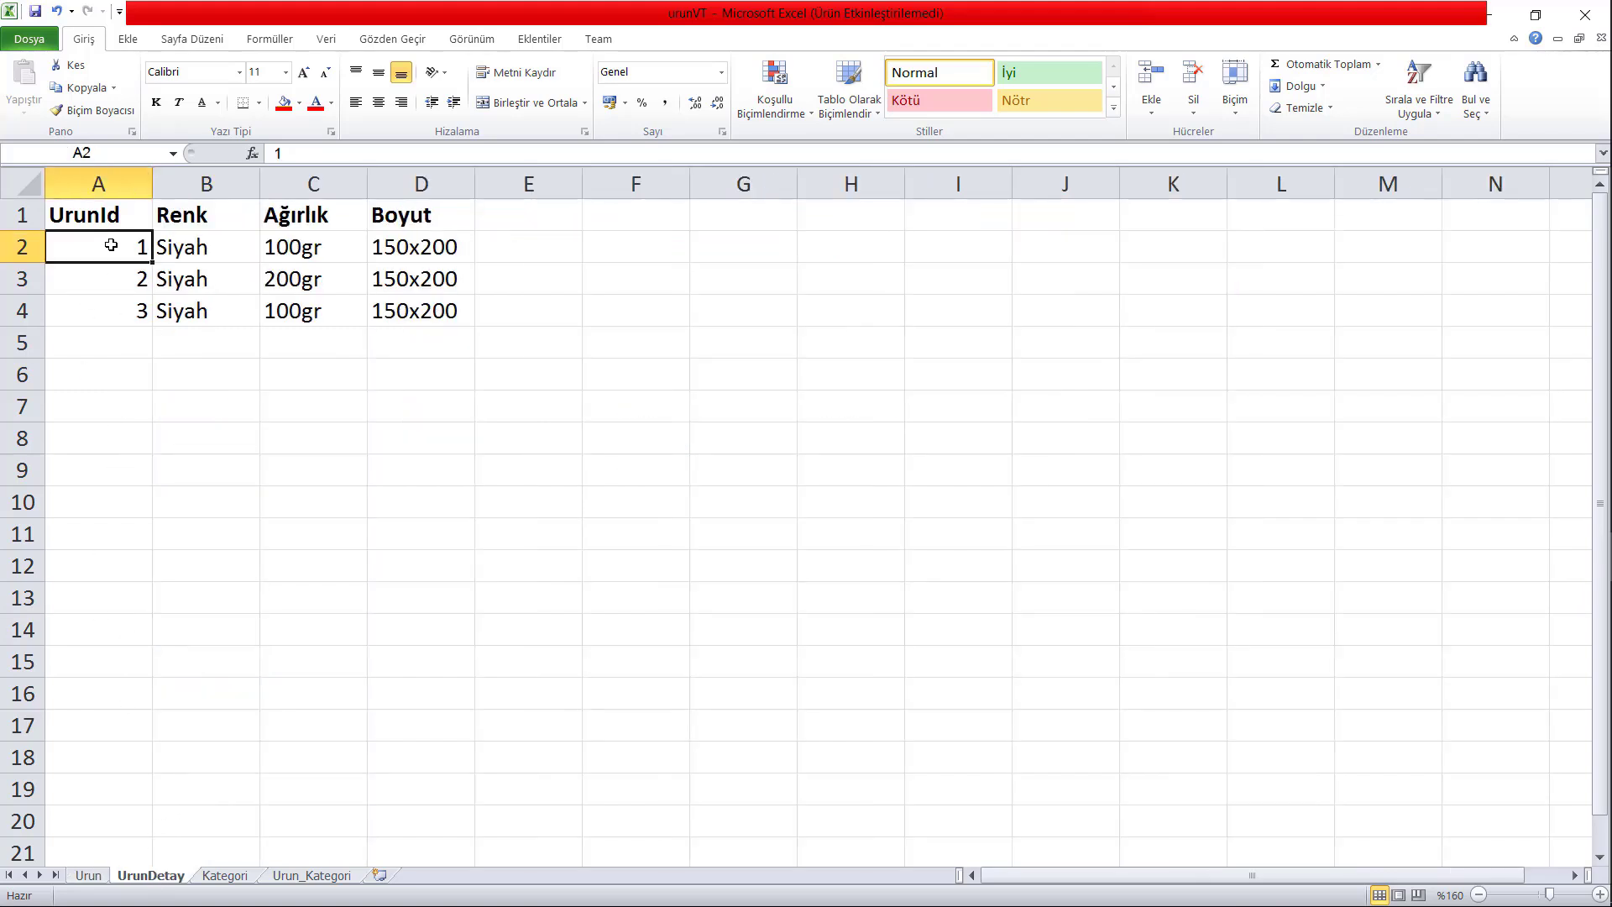
{"action": "left_click", "coordinate": [91, 875]}
{"action": "left_click", "coordinate": [97, 285]}
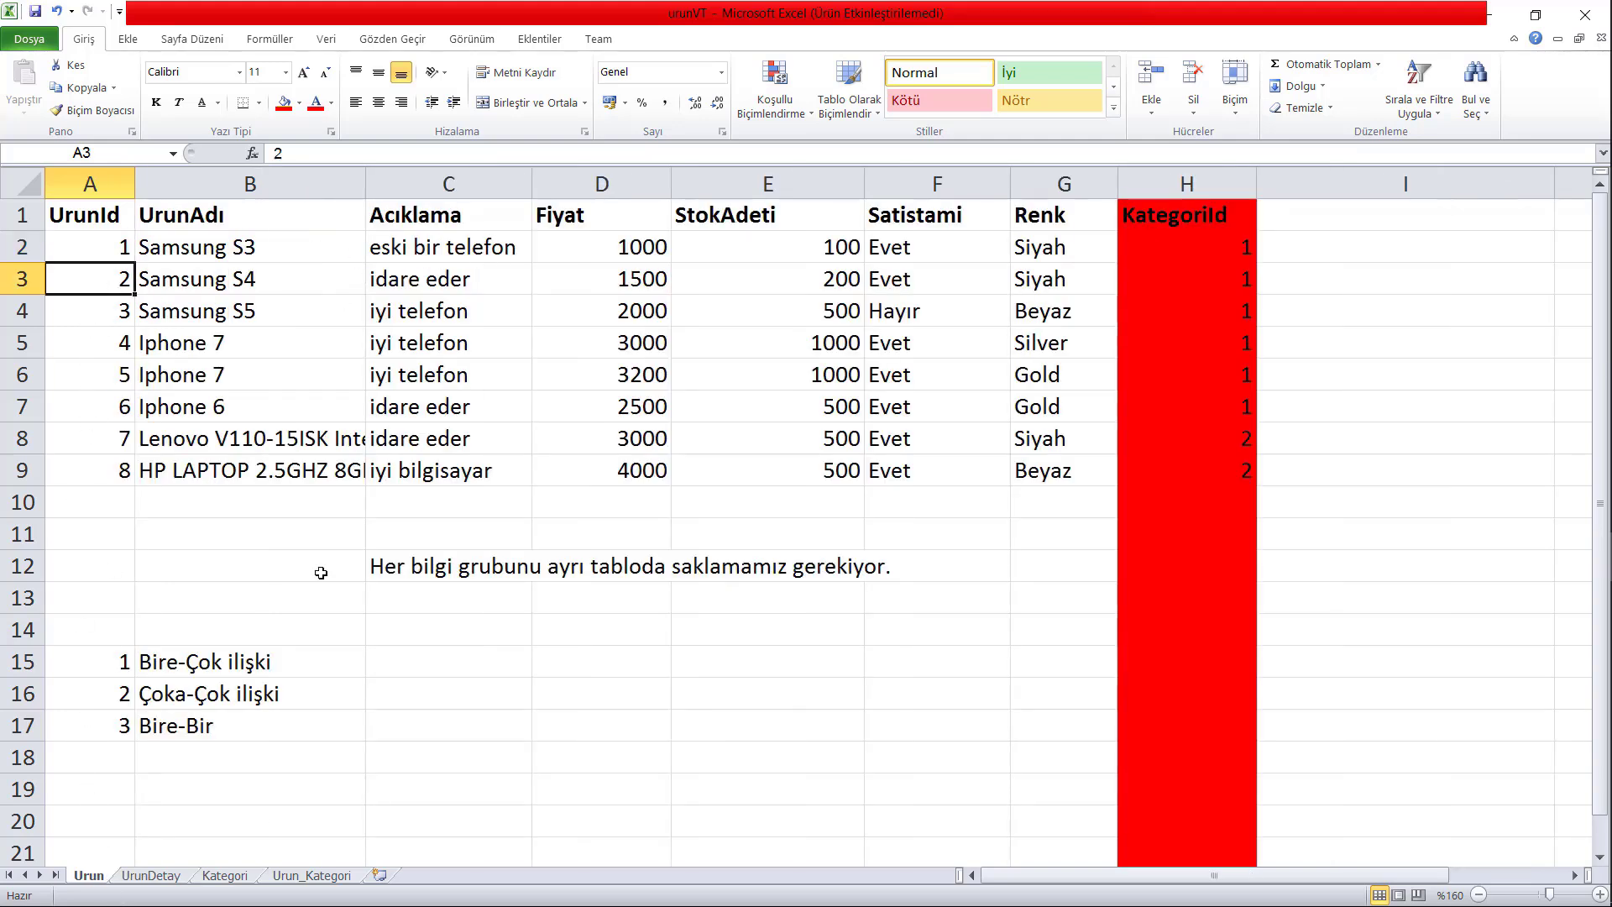
{"action": "left_click", "coordinate": [151, 874]}
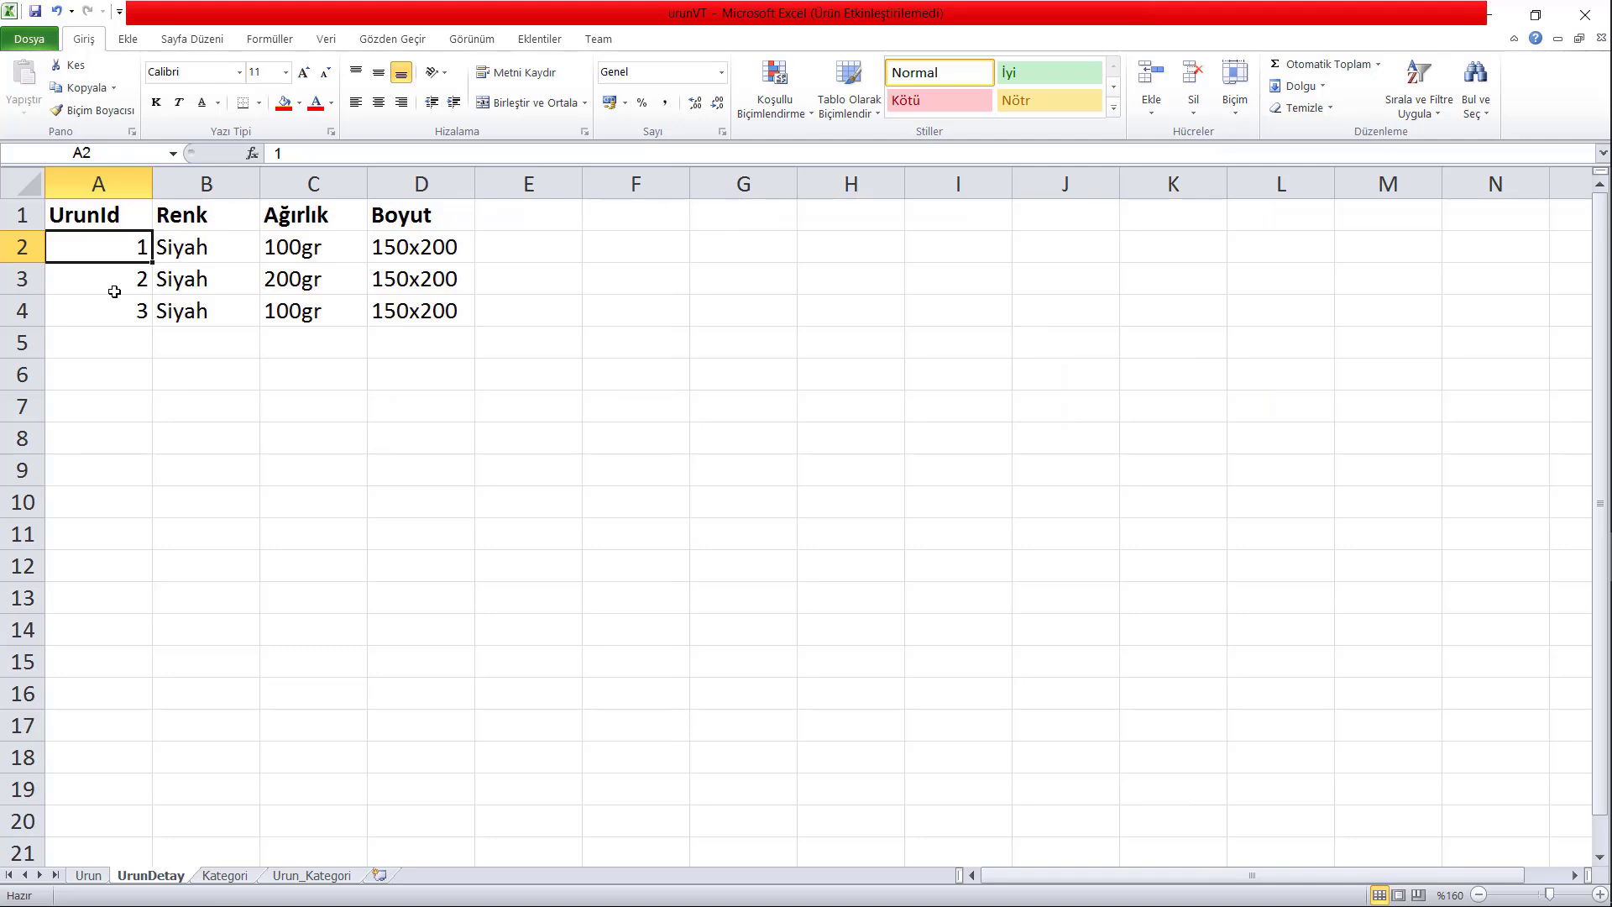
- Check product 1 against its UrunDetay row A2:D2, then return to the Urun sheet
{"action": "left_click", "coordinate": [88, 875]}
{"action": "left_click", "coordinate": [83, 254]}
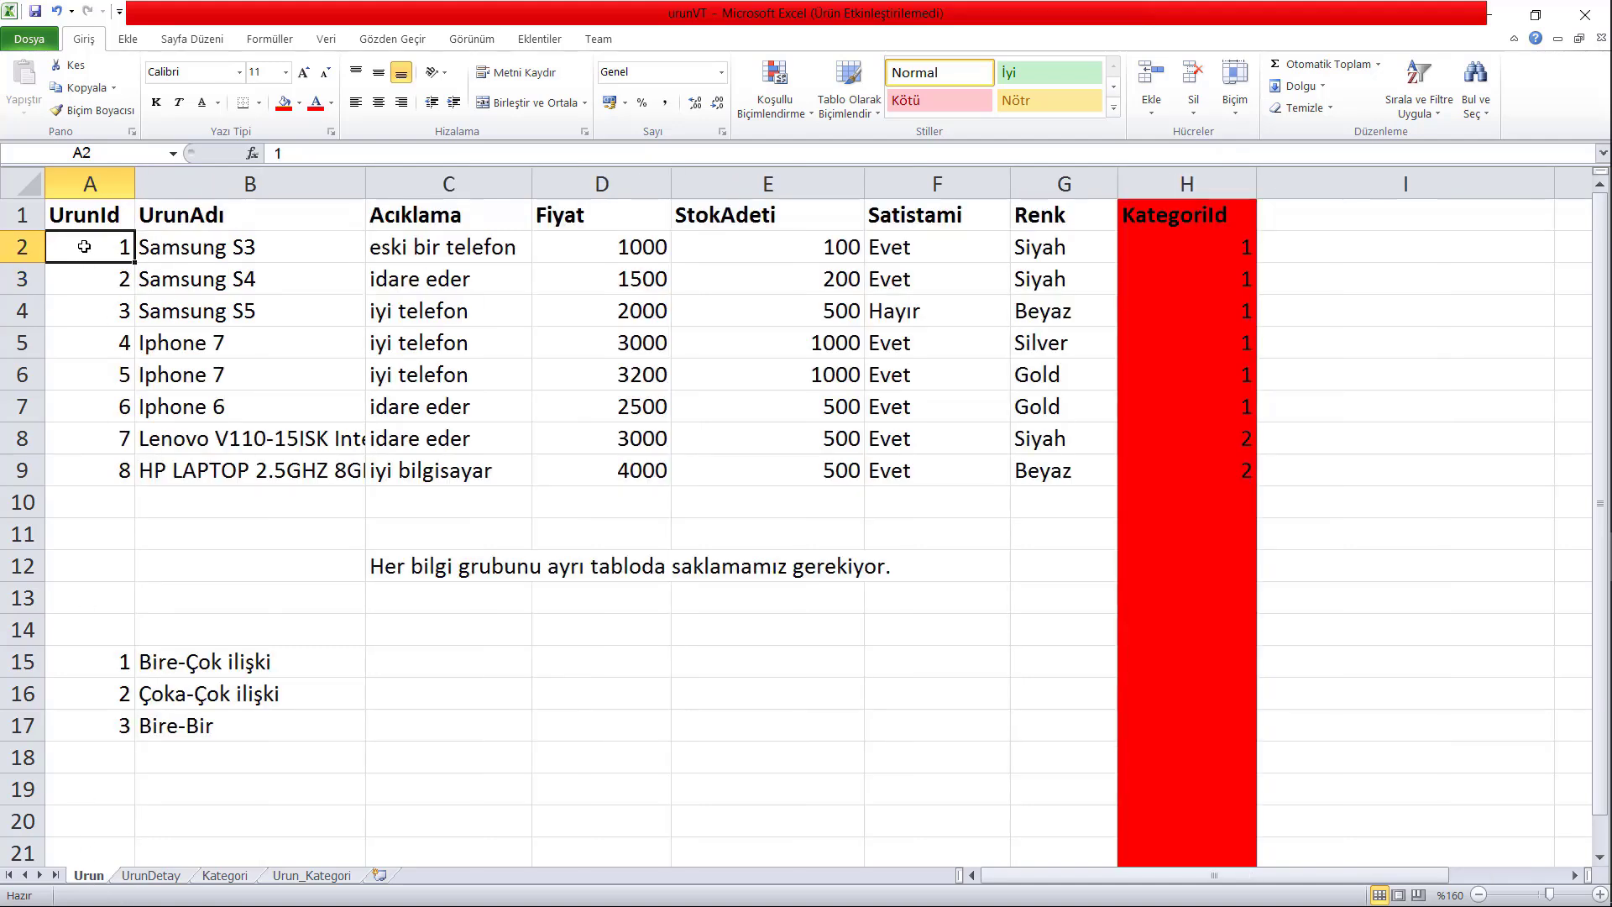
{"action": "left_click", "coordinate": [156, 876]}
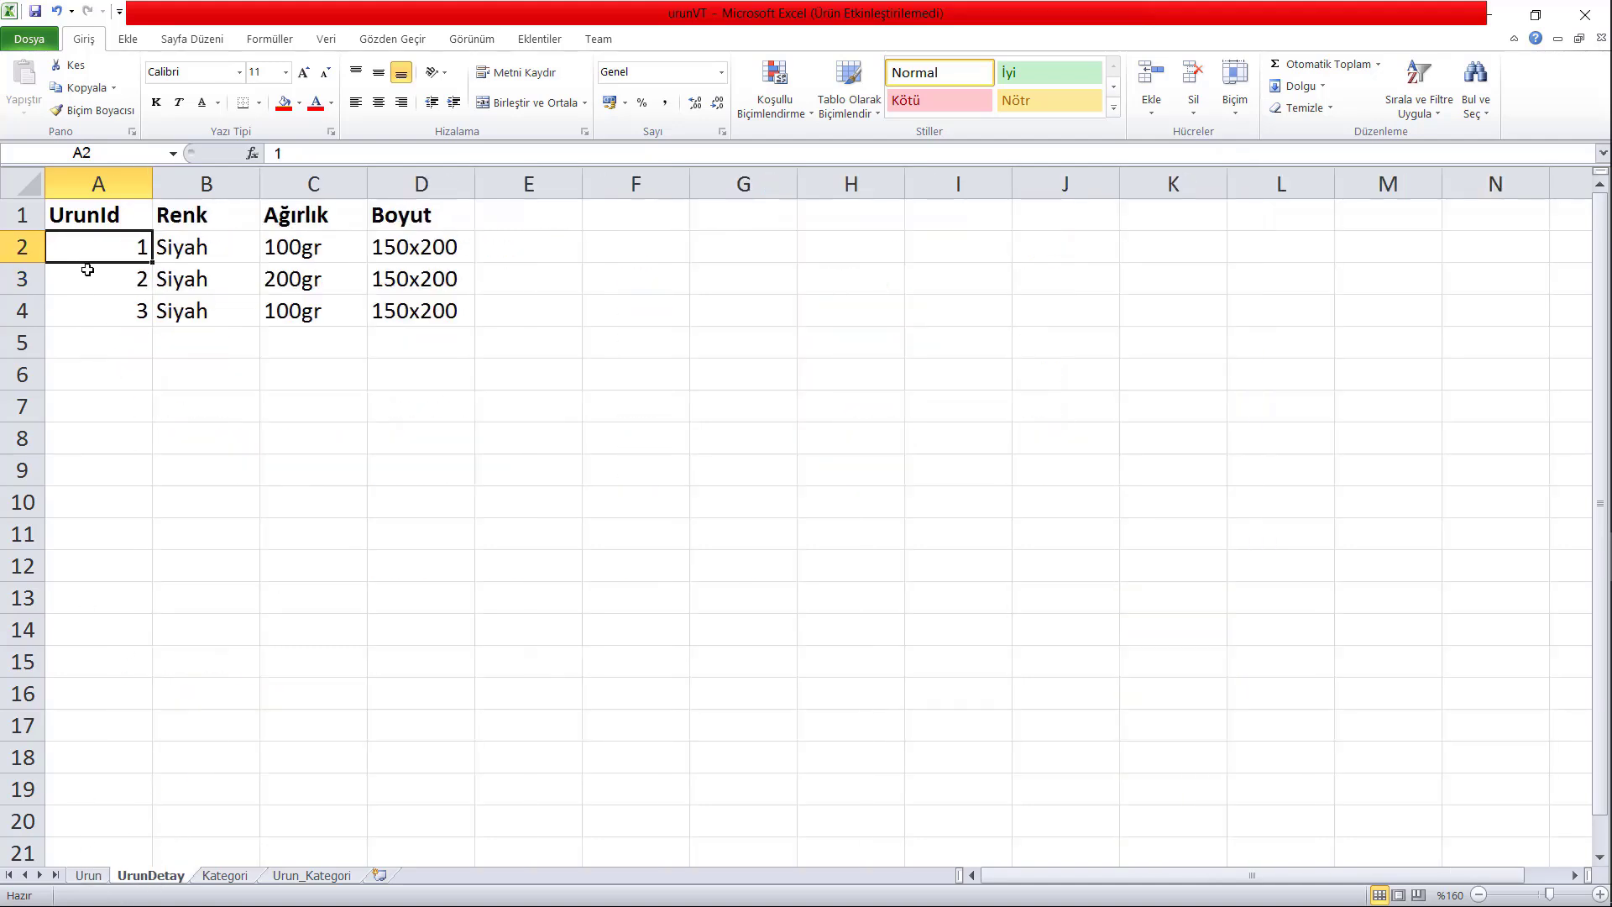
{"action": "left_click_drag", "start_coordinate": [109, 247], "coordinate": [411, 245]}
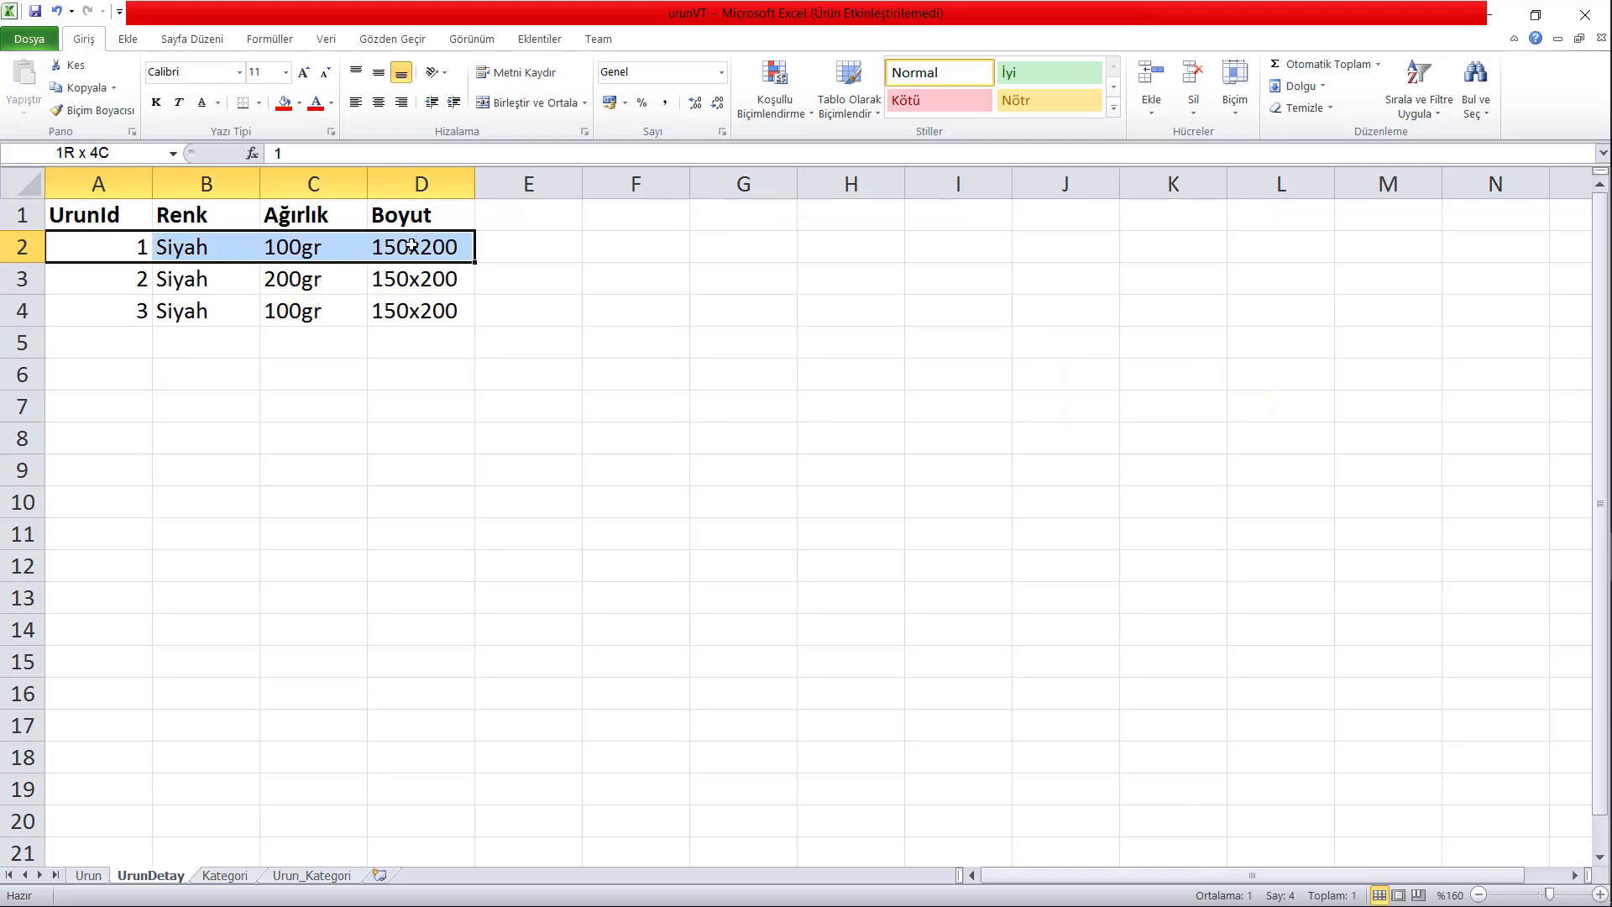
{"action": "left_click", "coordinate": [91, 875]}
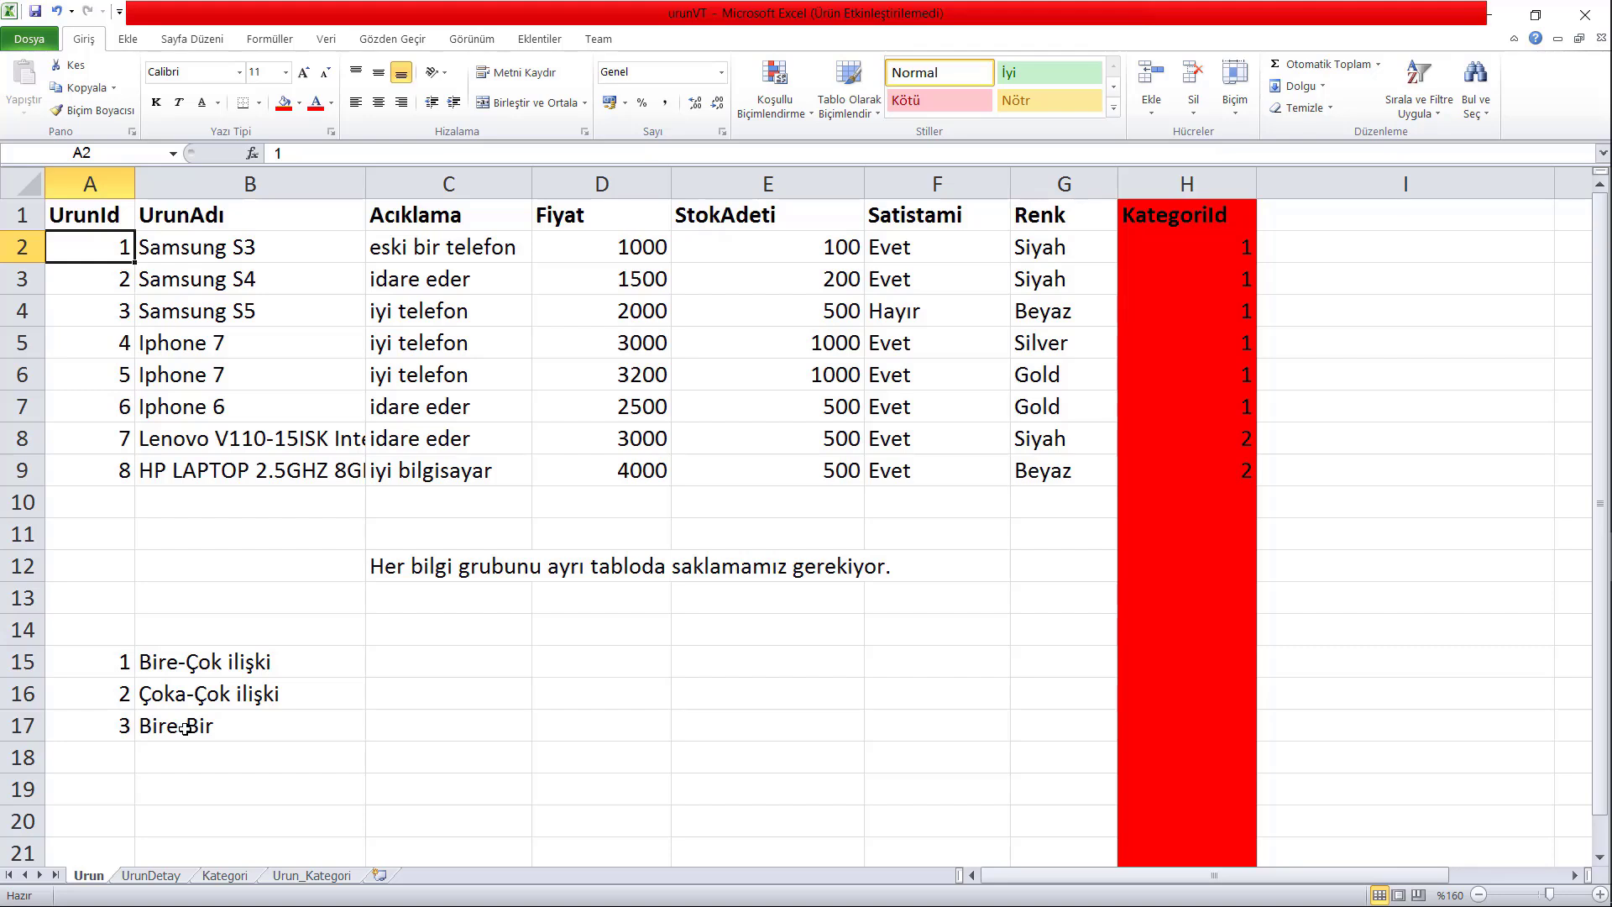
- Colour the relationship notes in A15:B17 dark blue and make them bold
{"action": "left_click_drag", "start_coordinate": [100, 659], "coordinate": [305, 730]}
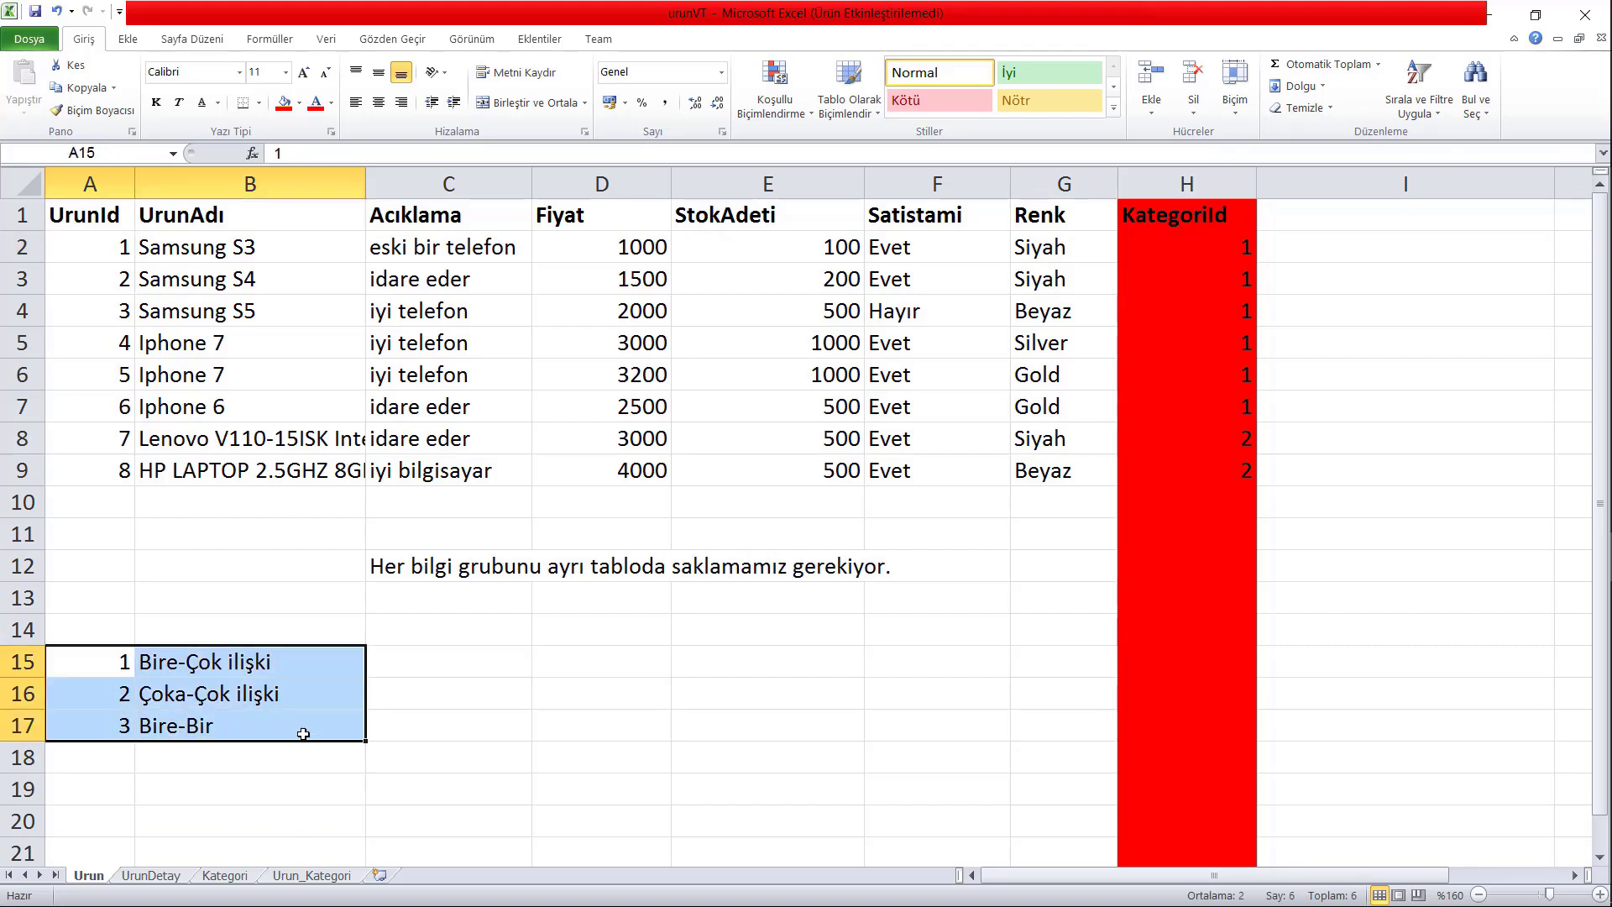
{"action": "left_click", "coordinate": [331, 102]}
{"action": "left_click", "coordinate": [374, 274]}
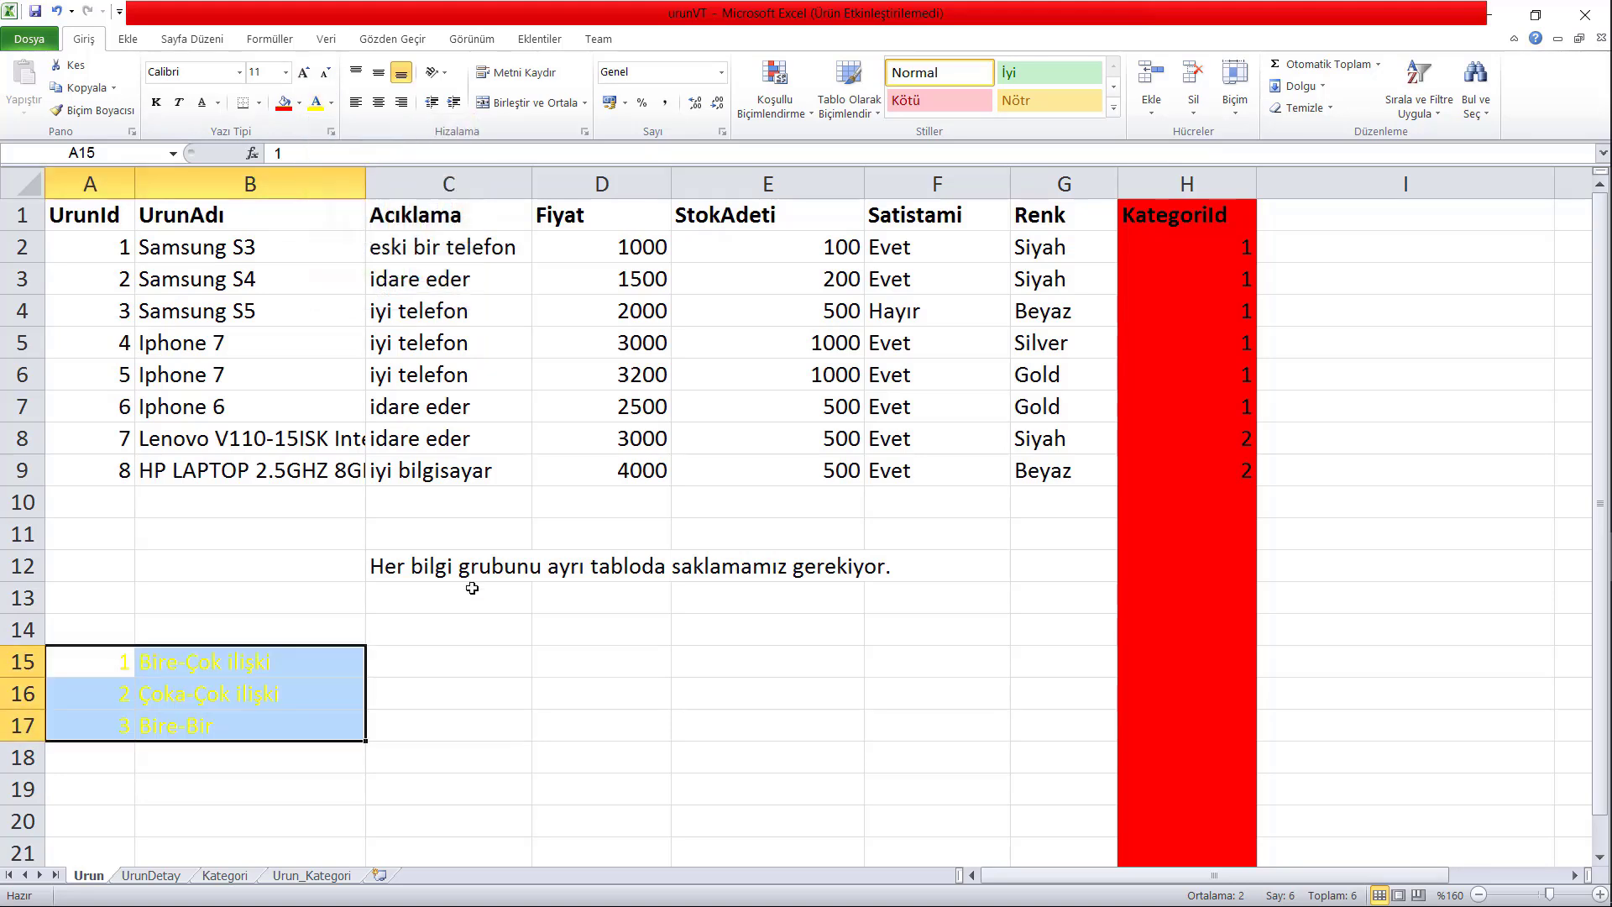
{"action": "left_click", "coordinate": [335, 104]}
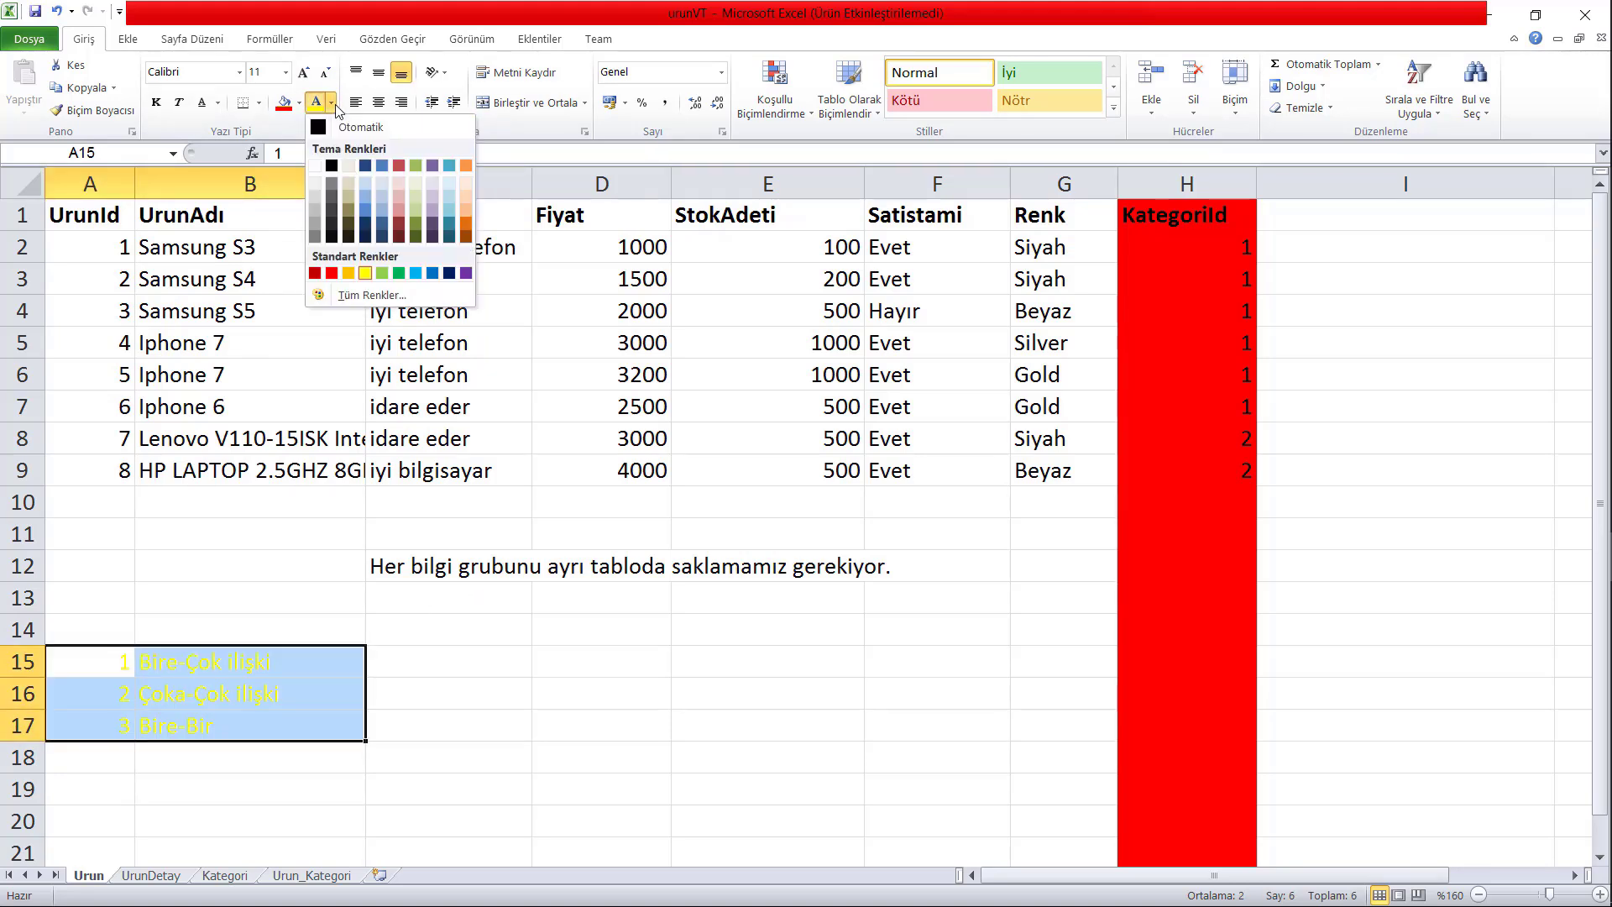
{"action": "left_click", "coordinate": [371, 165]}
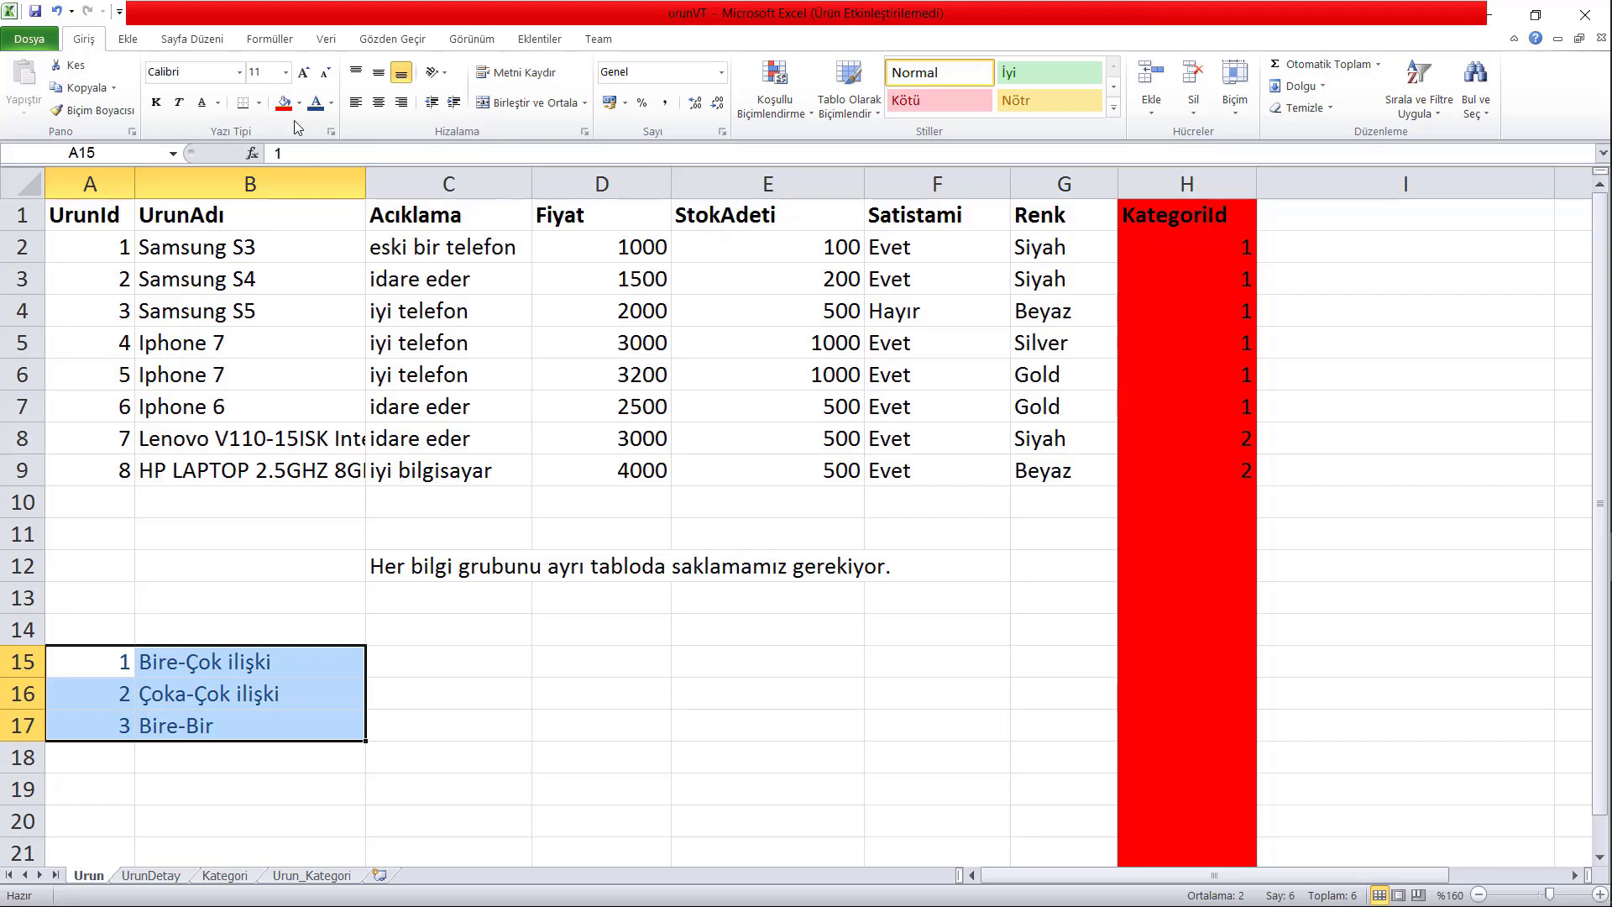
{"action": "left_click", "coordinate": [155, 102]}
{"action": "left_click", "coordinate": [560, 632]}
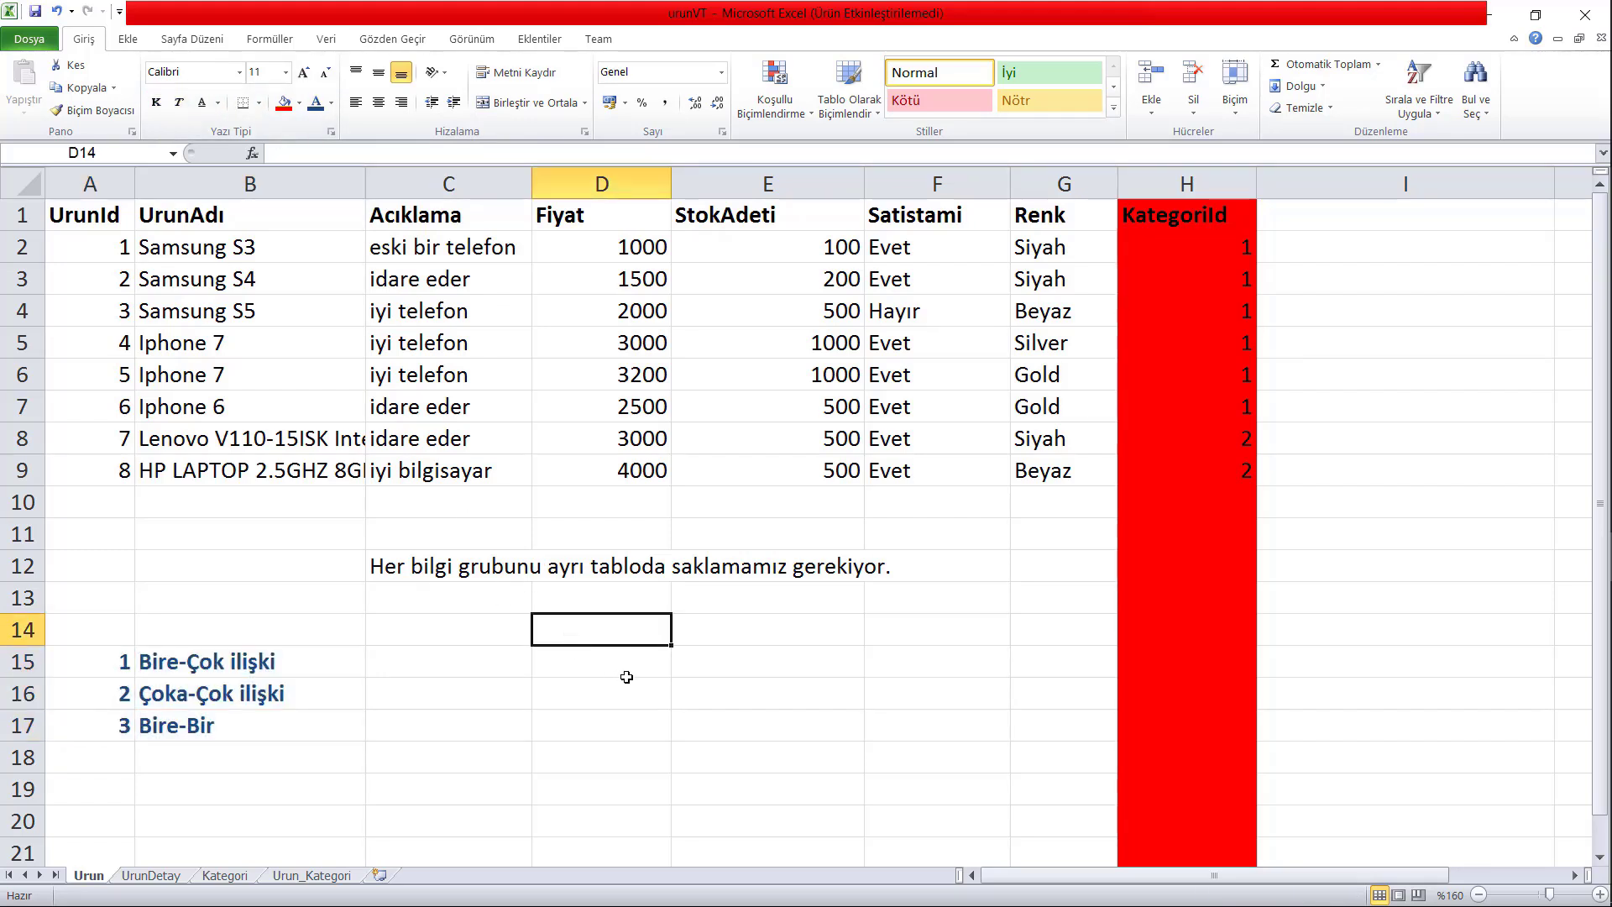
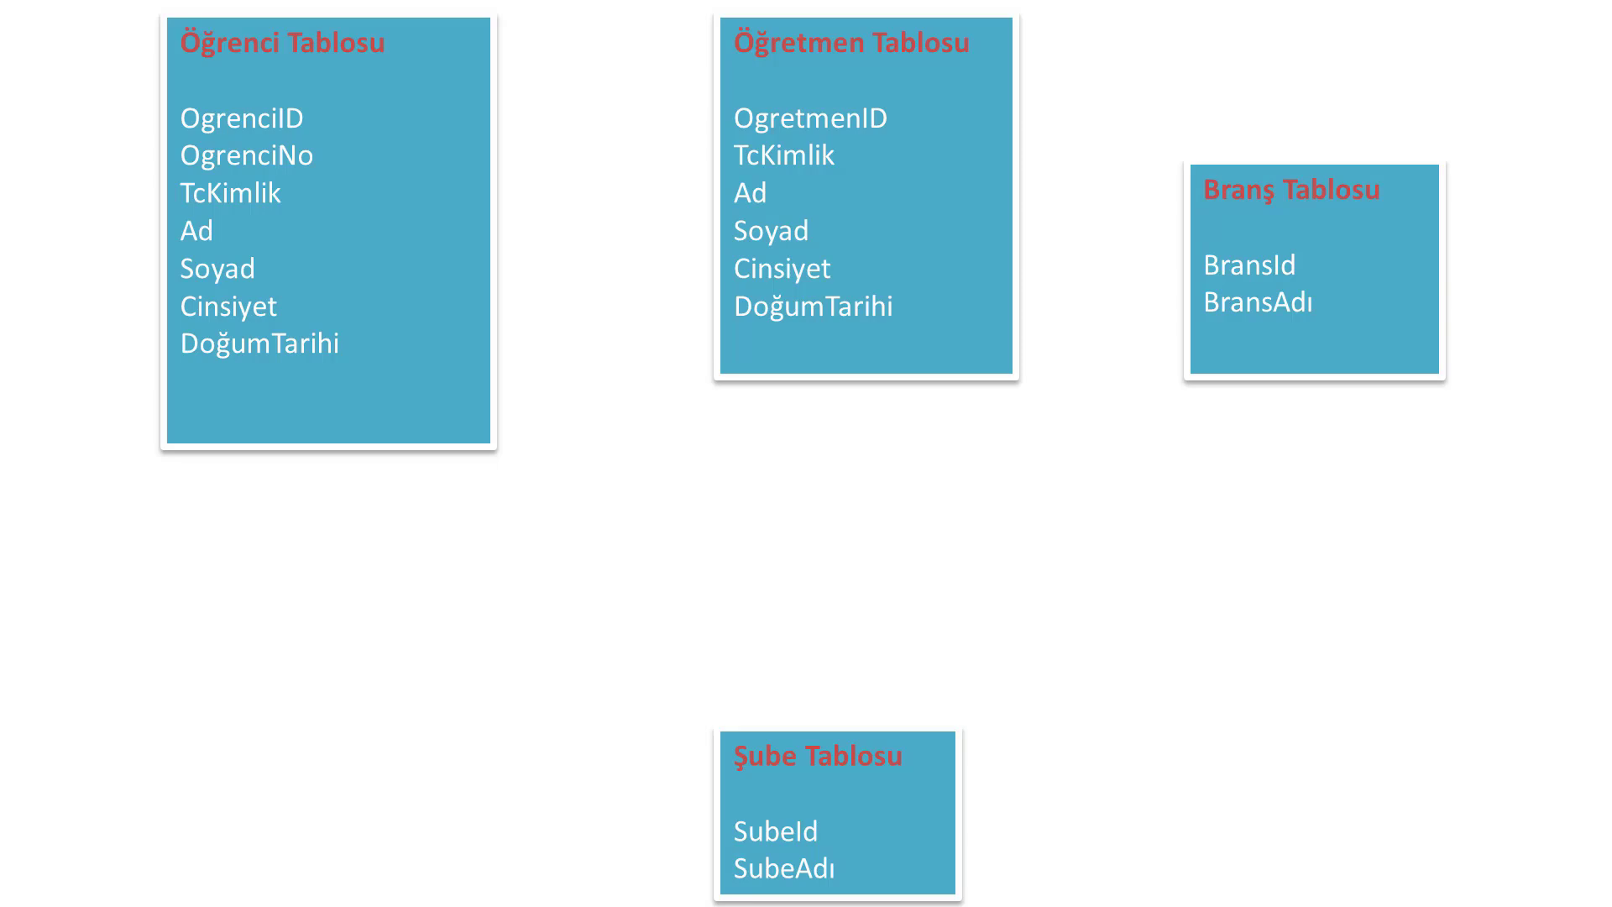
- Advance the slide animation to show the red BransId link in Öğretmen and SubeId in Öğrenci
{"action": "key", "text": "Right"}
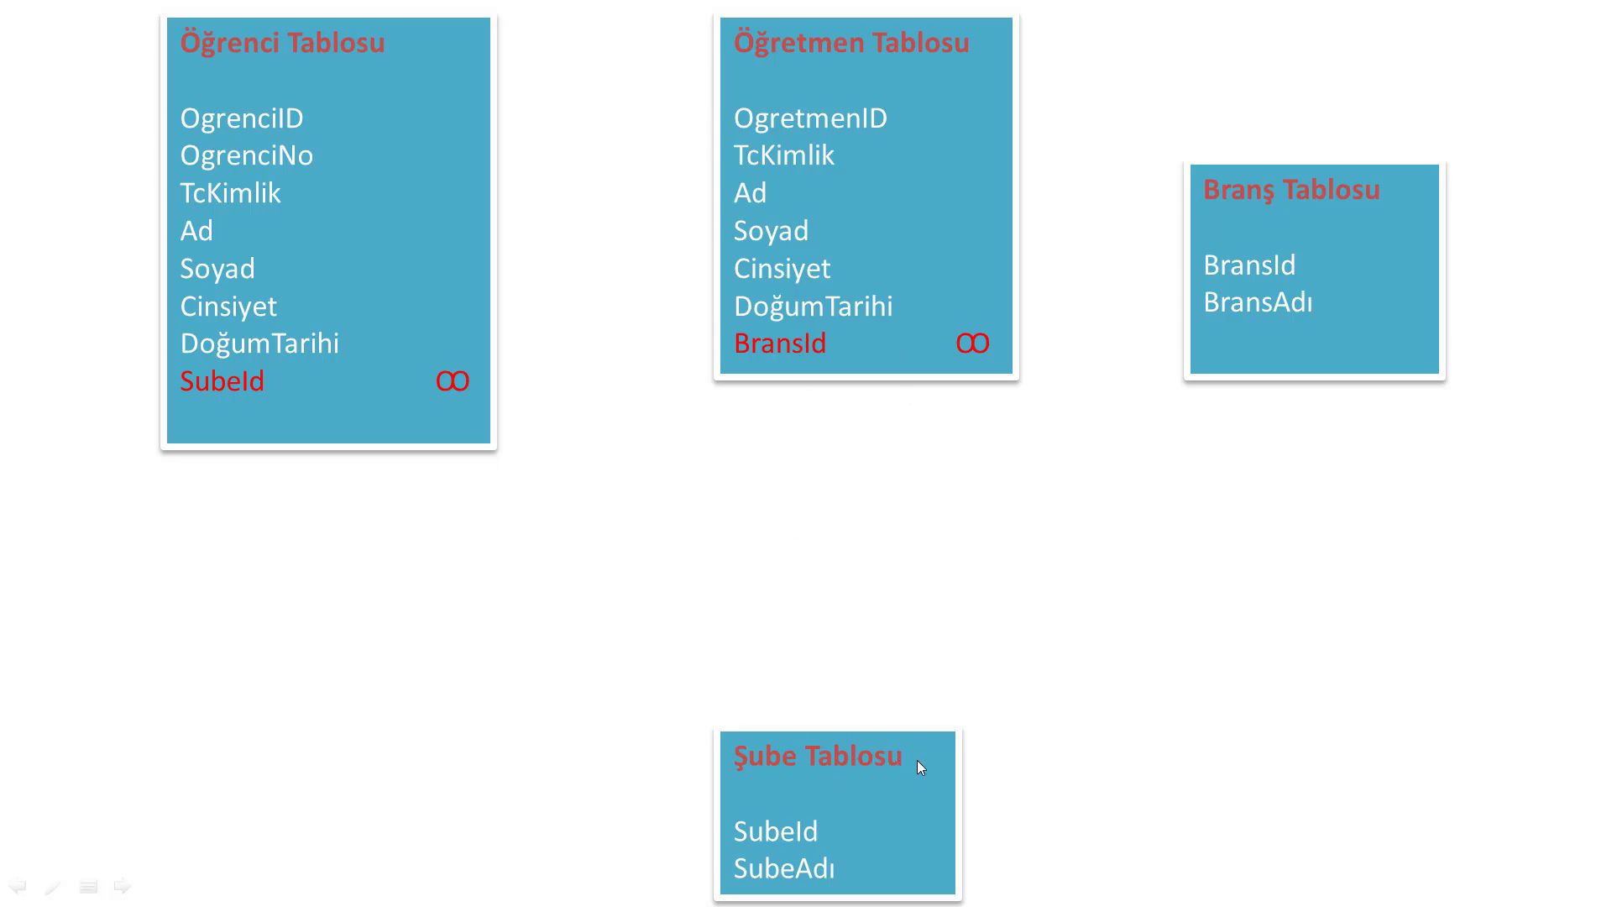
- Advance the slide to show the Öğretmen Şube table with SubeId and OgretmenId fields
{"action": "left_click", "coordinate": [1198, 816]}
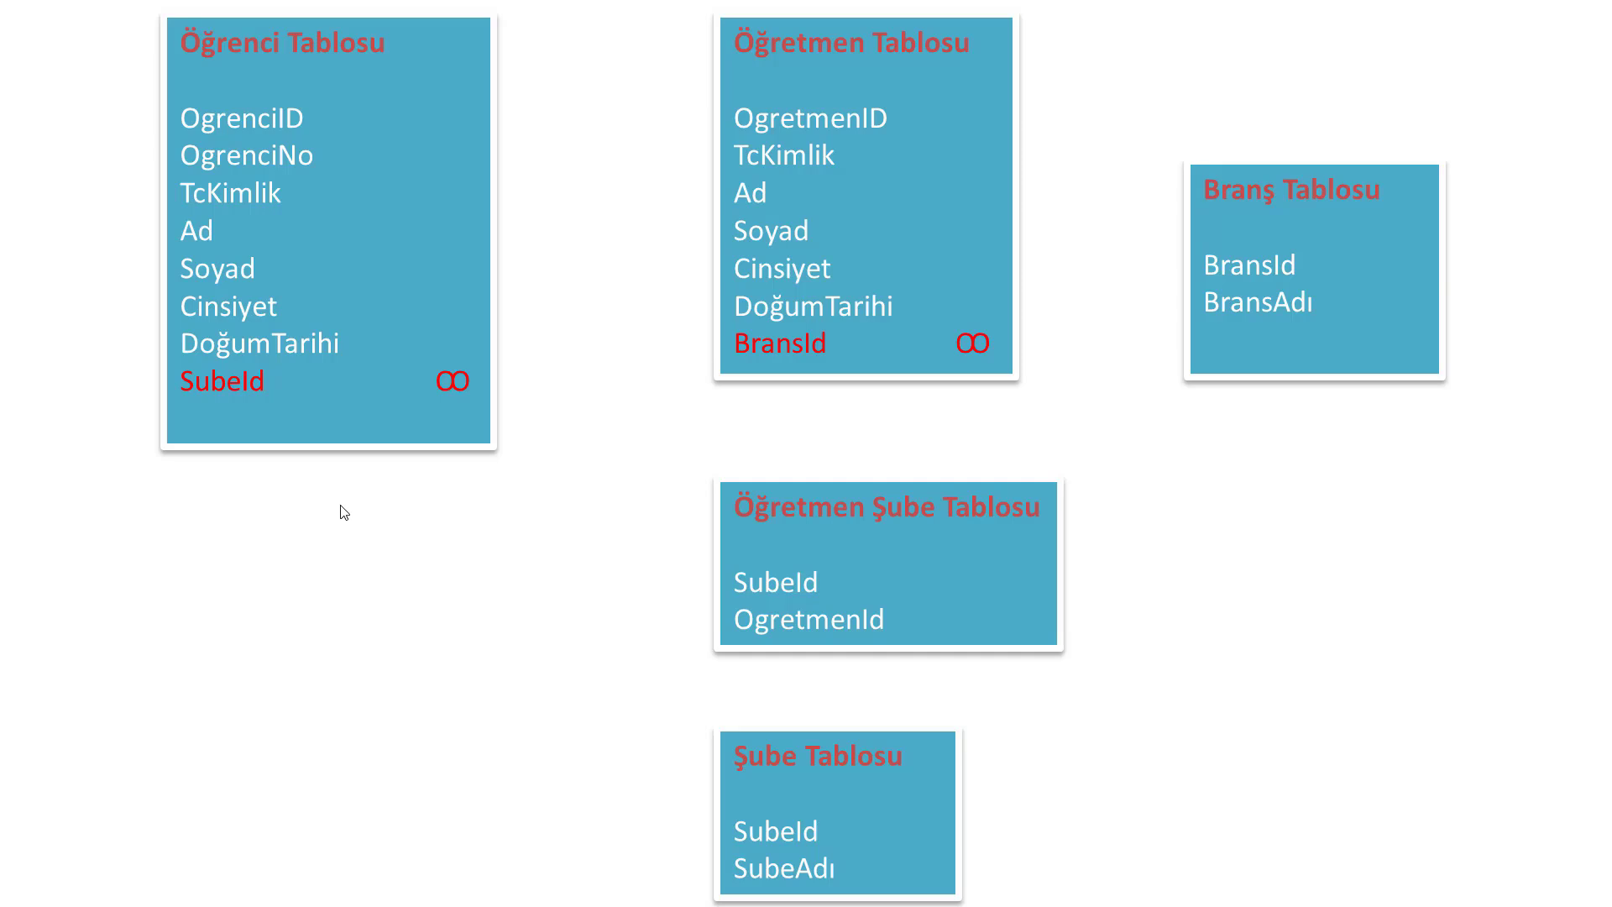
- Duplicate urunVT in File Explorer, rename the copy ogrenciVT, and open it maximized in Excel
{"action": "key", "text": "alt+Tab"}
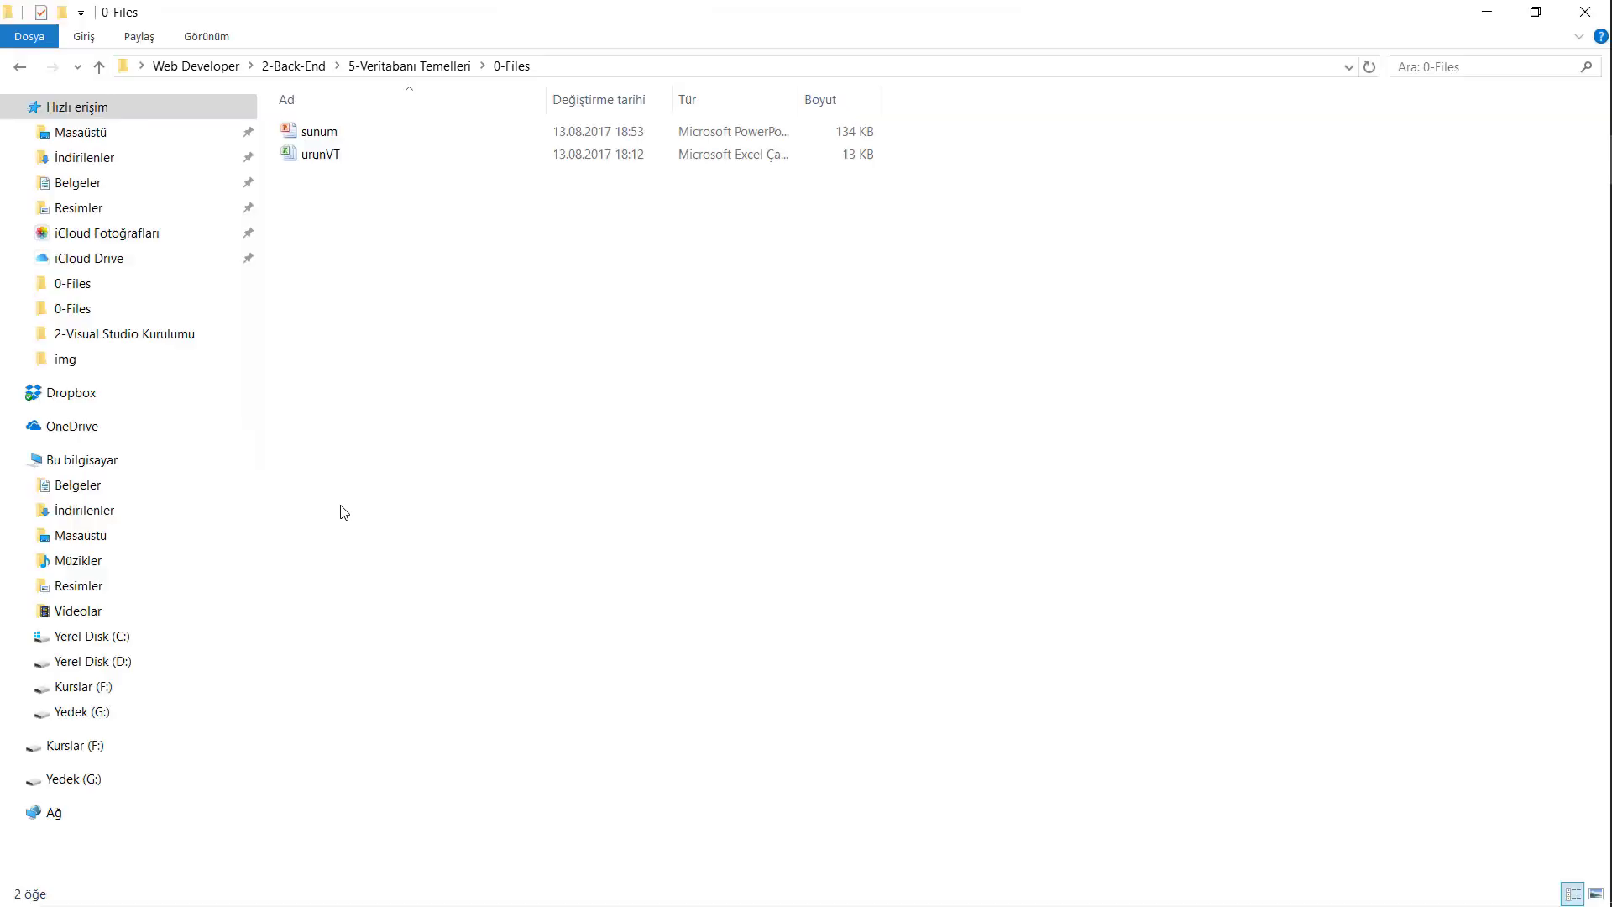
{"action": "left_click", "coordinate": [309, 158]}
{"action": "key", "text": "ctrl+c"}
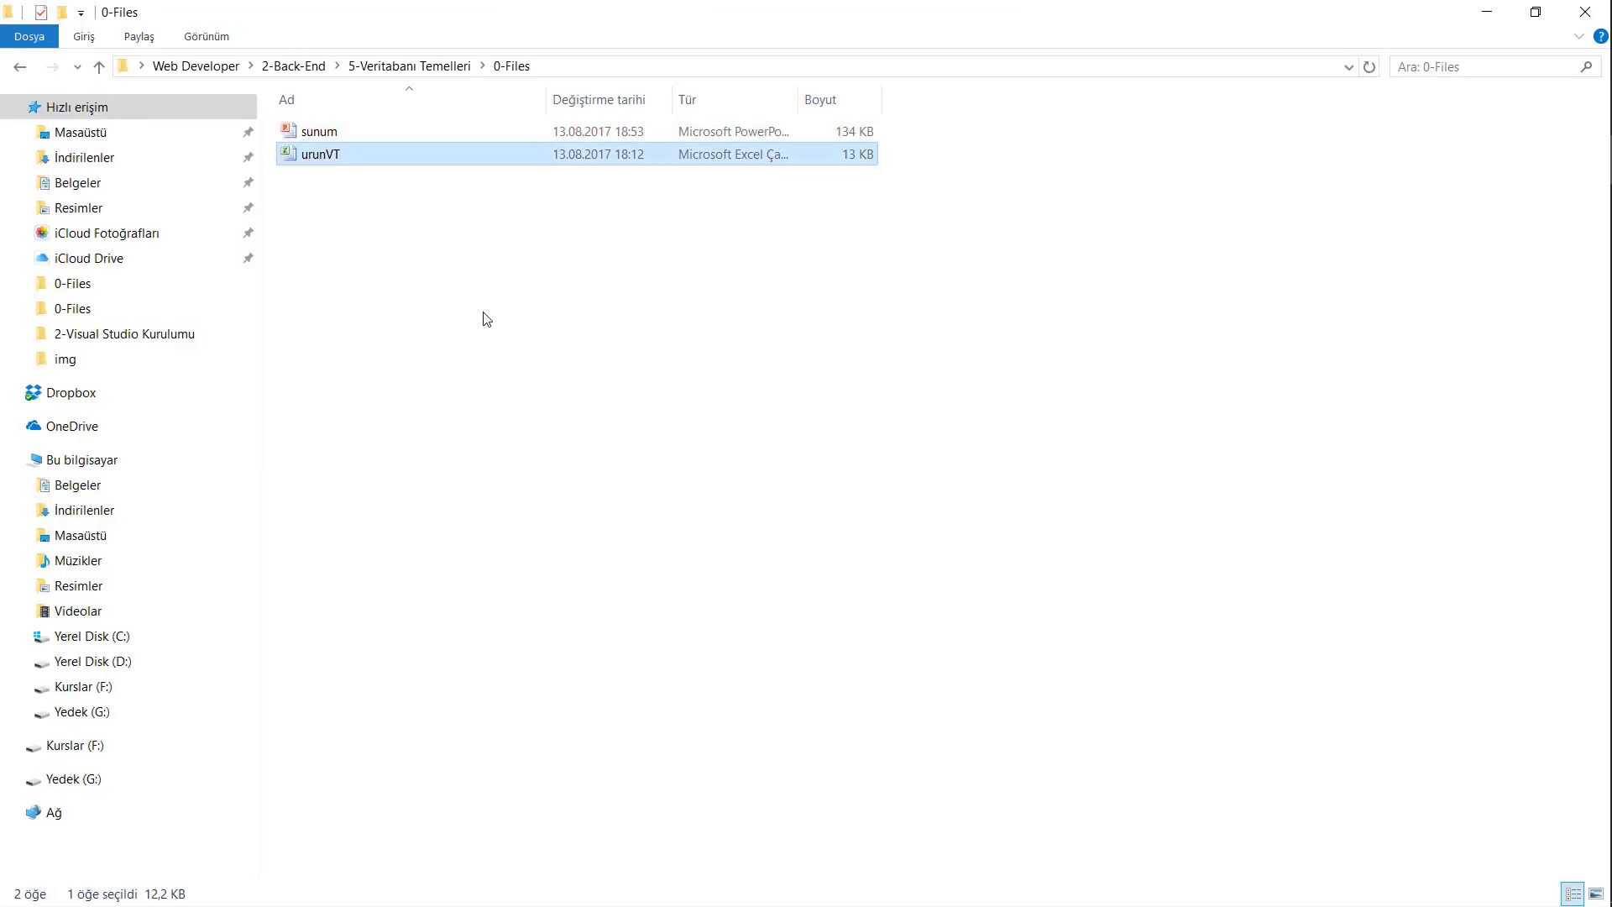
{"action": "key", "text": "ctrl+v"}
{"action": "left_click", "coordinate": [343, 163]}
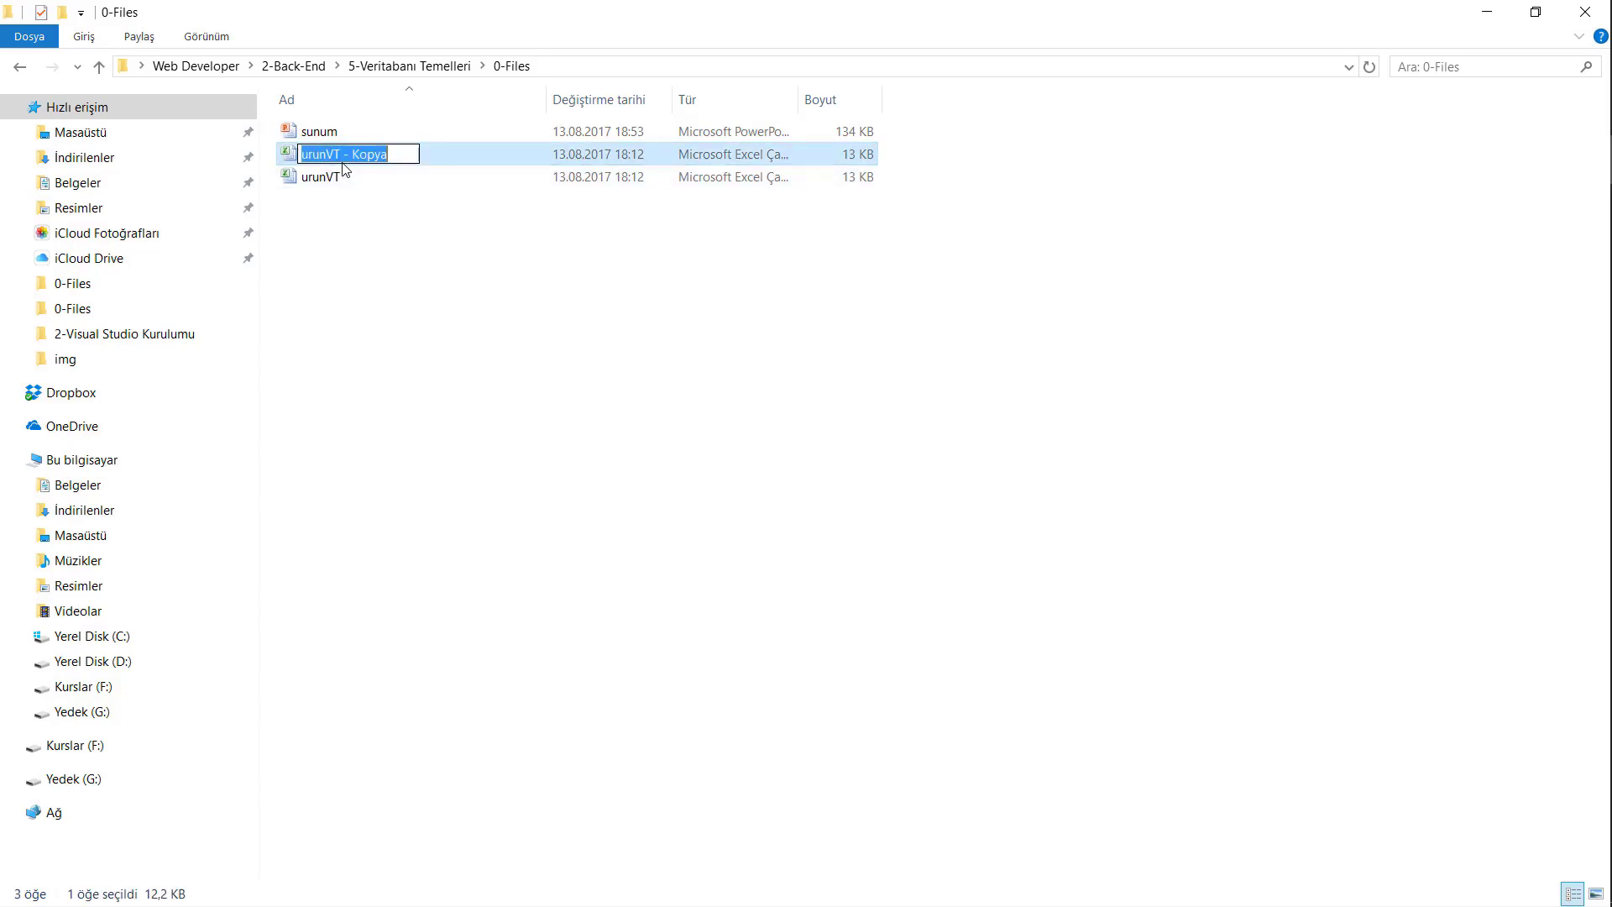
{"action": "type", "text": "ogrenci"}
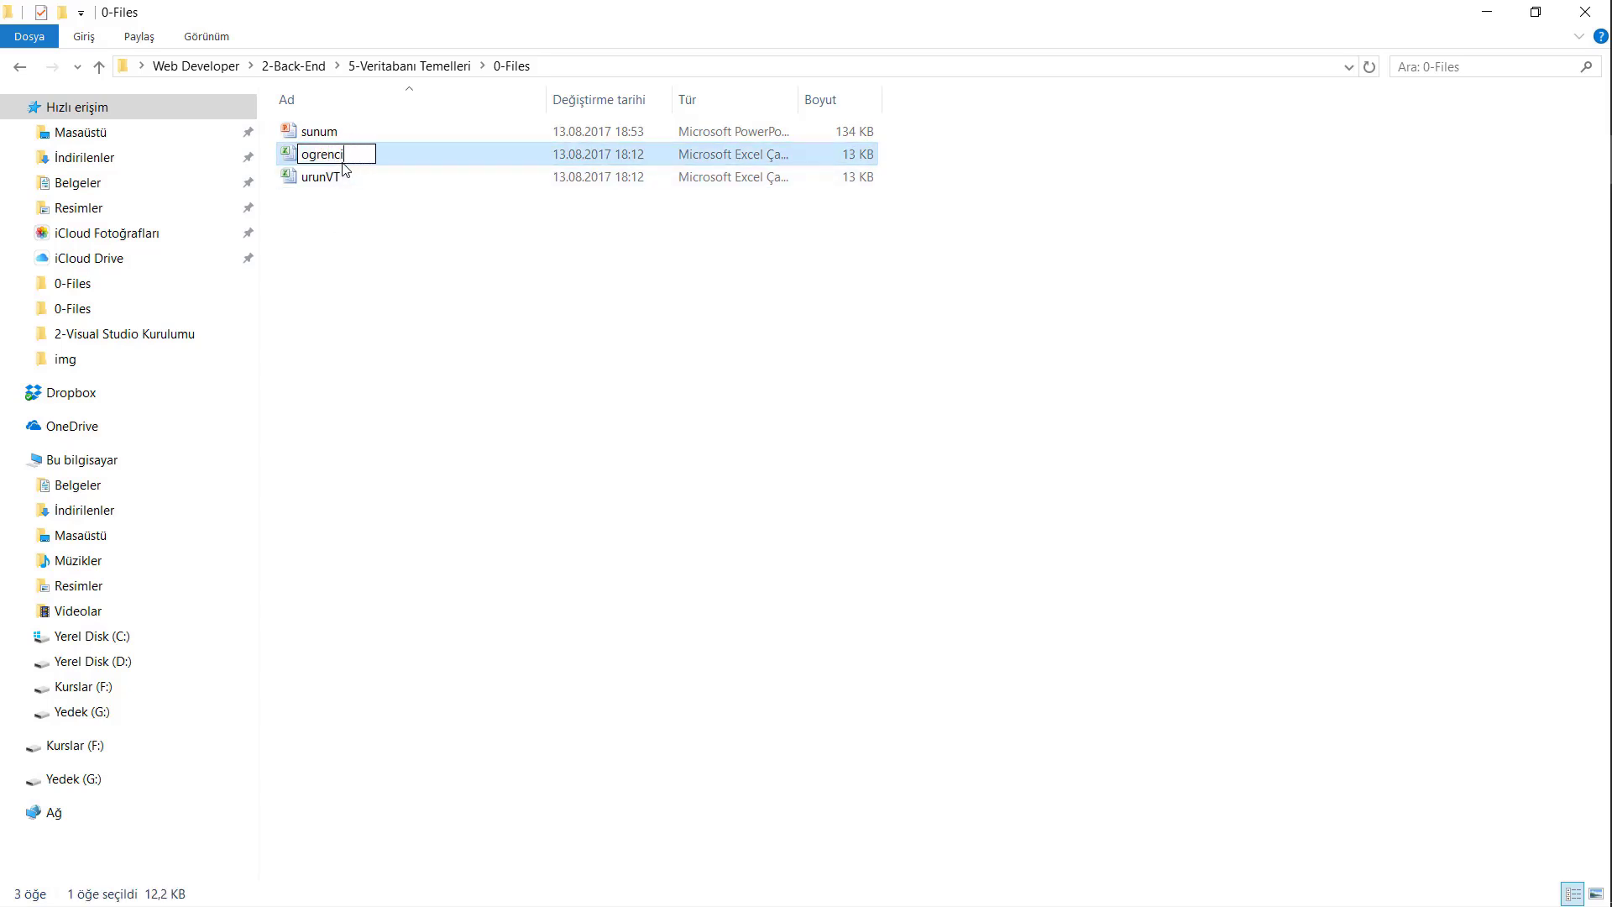
{"action": "type", "text": "VT"}
{"action": "key", "text": "Return"}
{"action": "key", "text": "Return"}
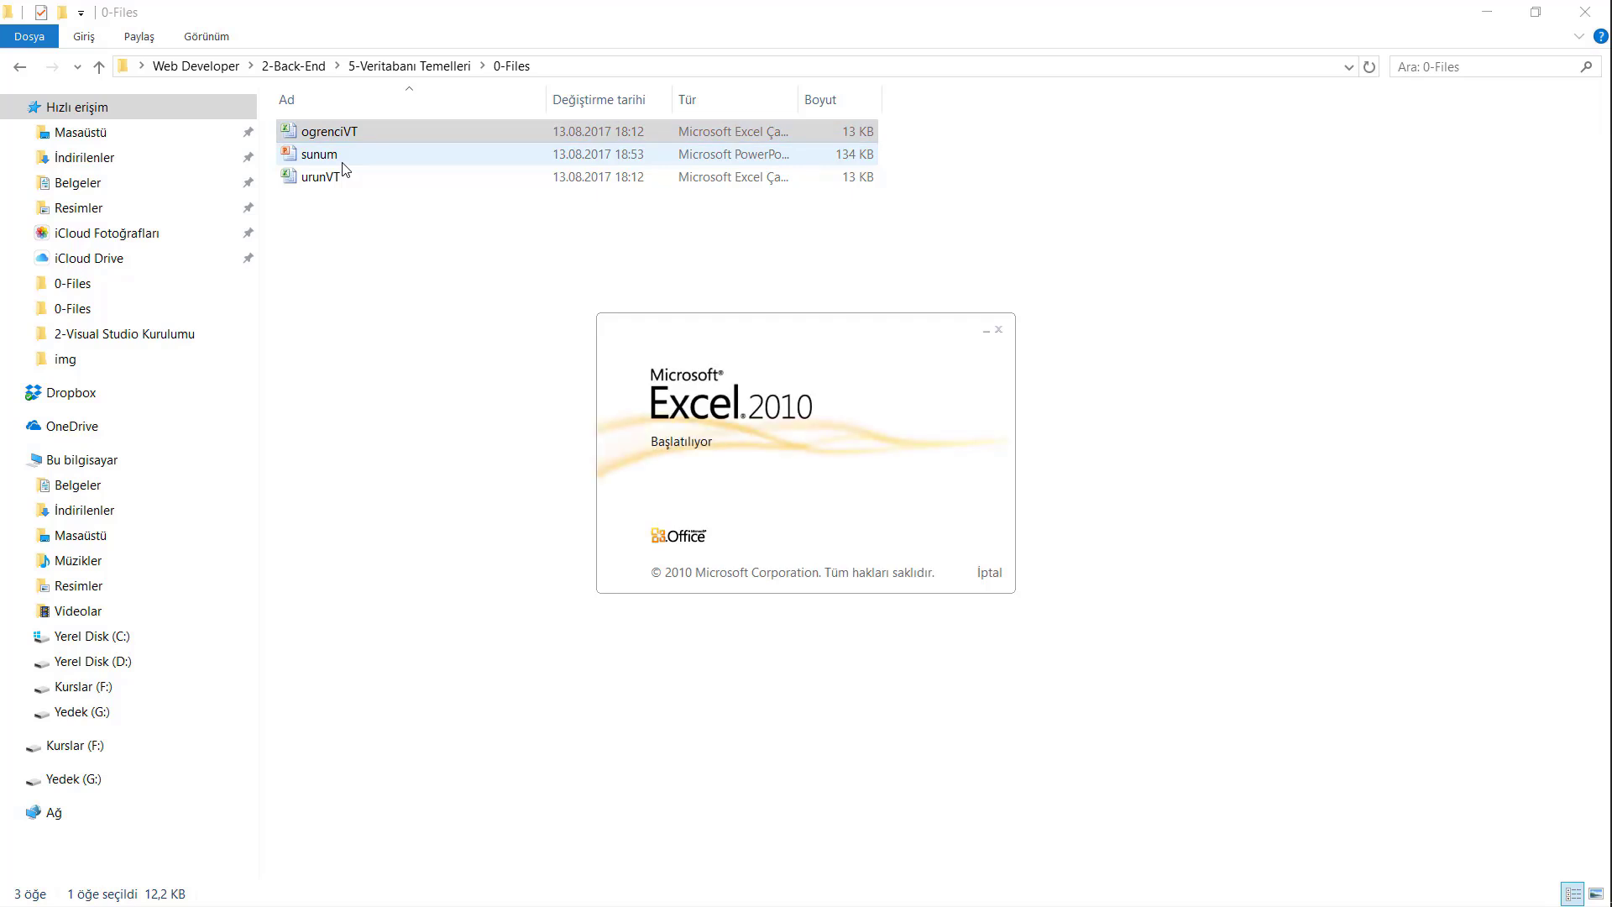
{"action": "double_click", "coordinate": [737, 21]}
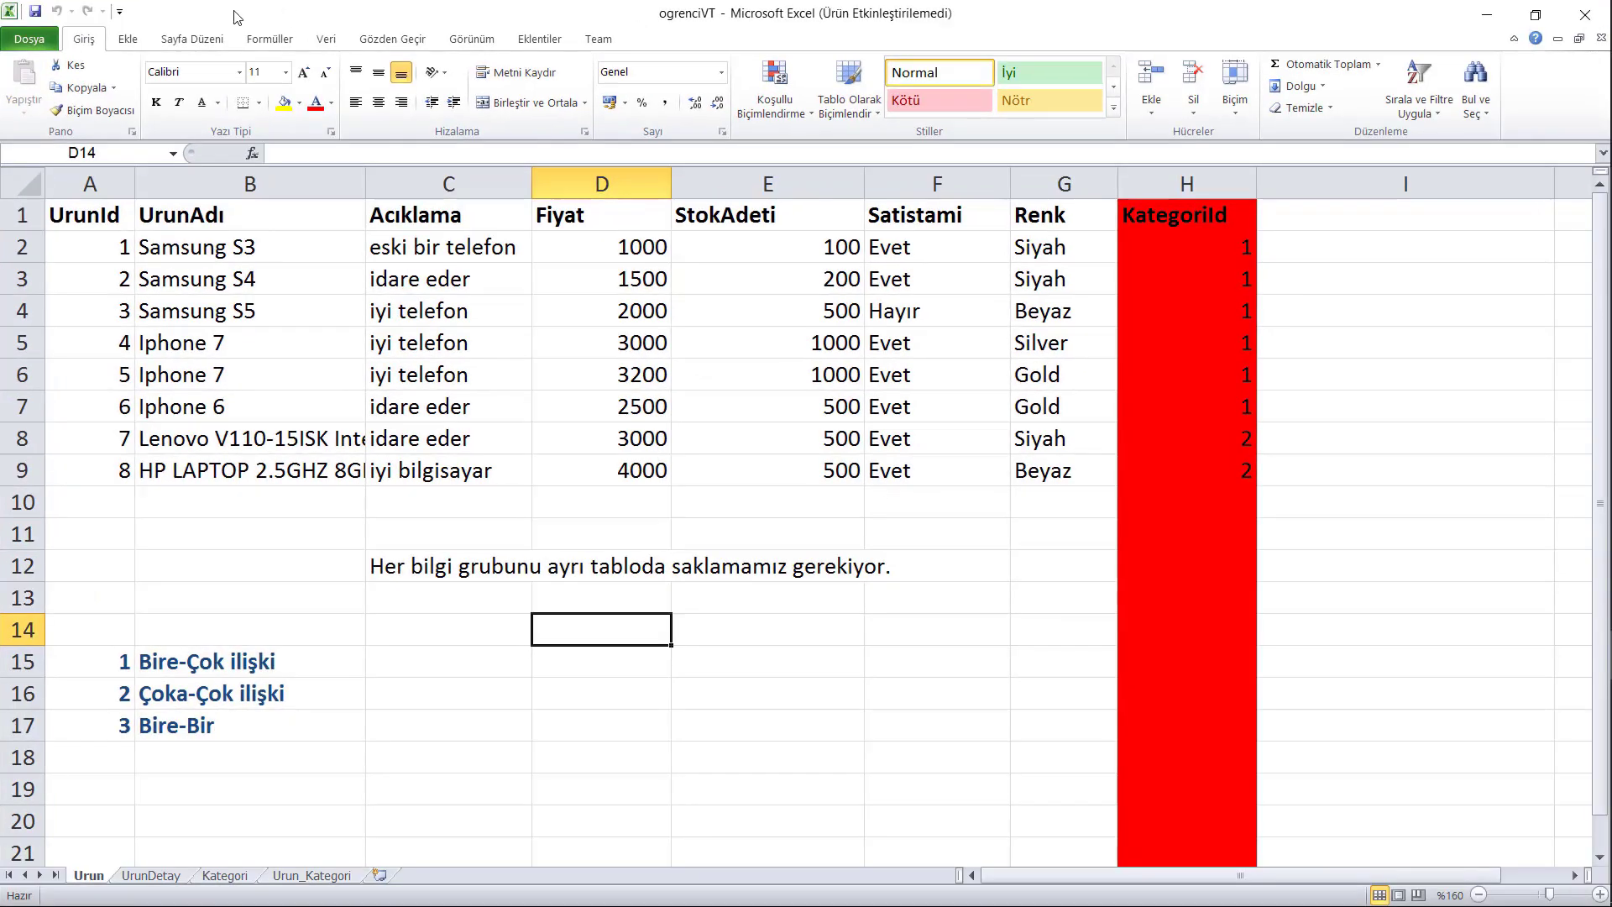
- Dismiss the activation prompt and create a new blank workbook from File > New
{"action": "key", "text": "Return"}
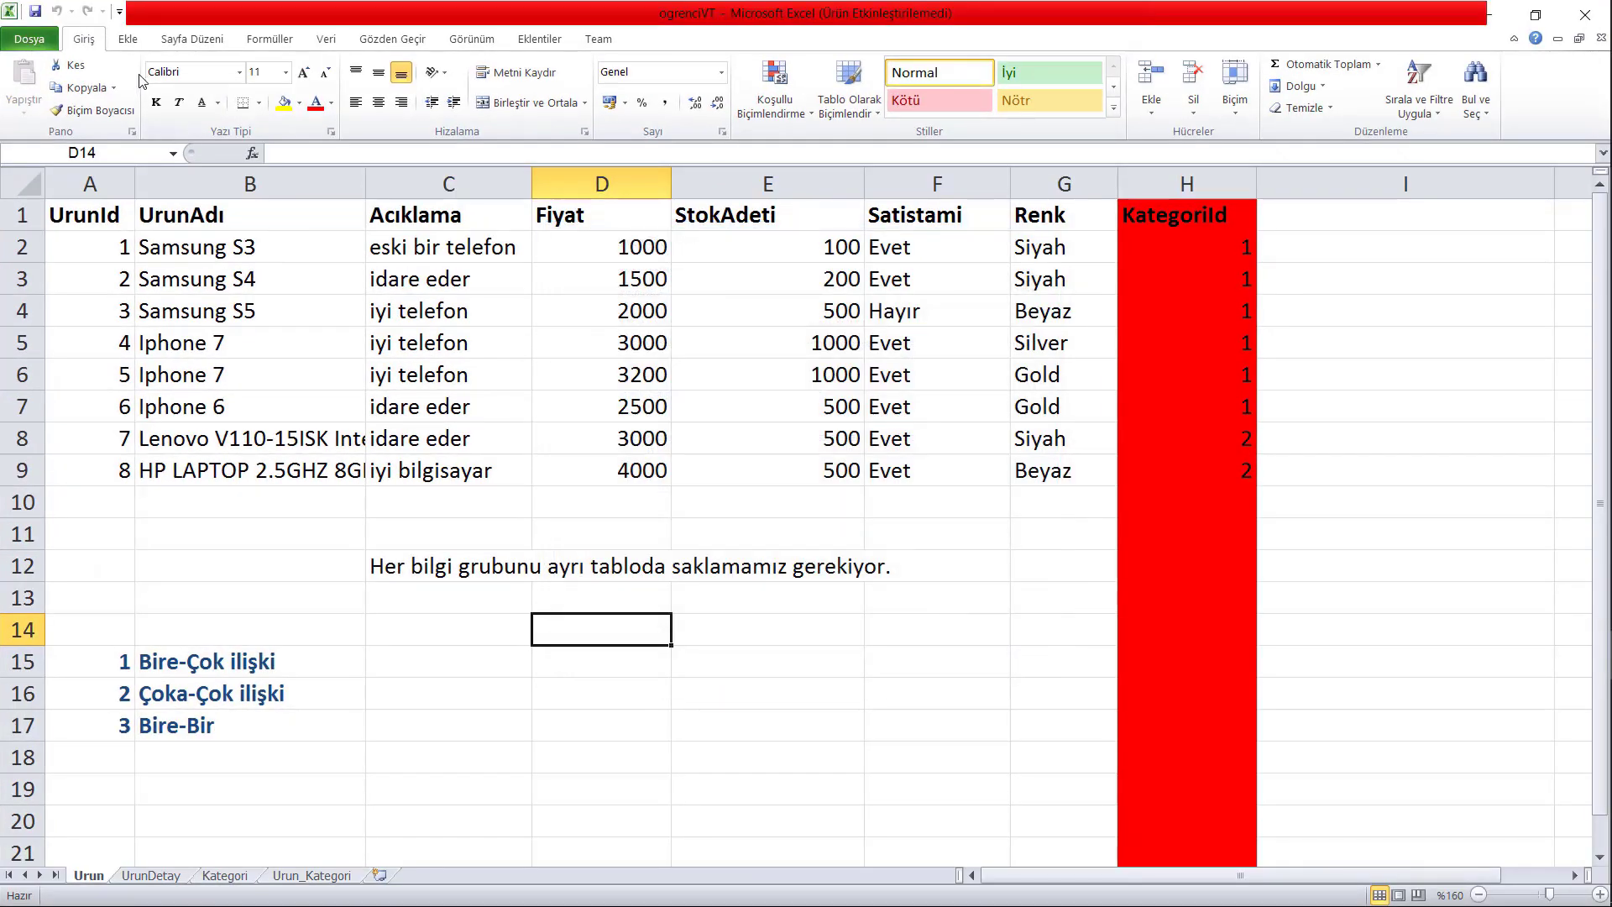
{"action": "left_click", "coordinate": [45, 47]}
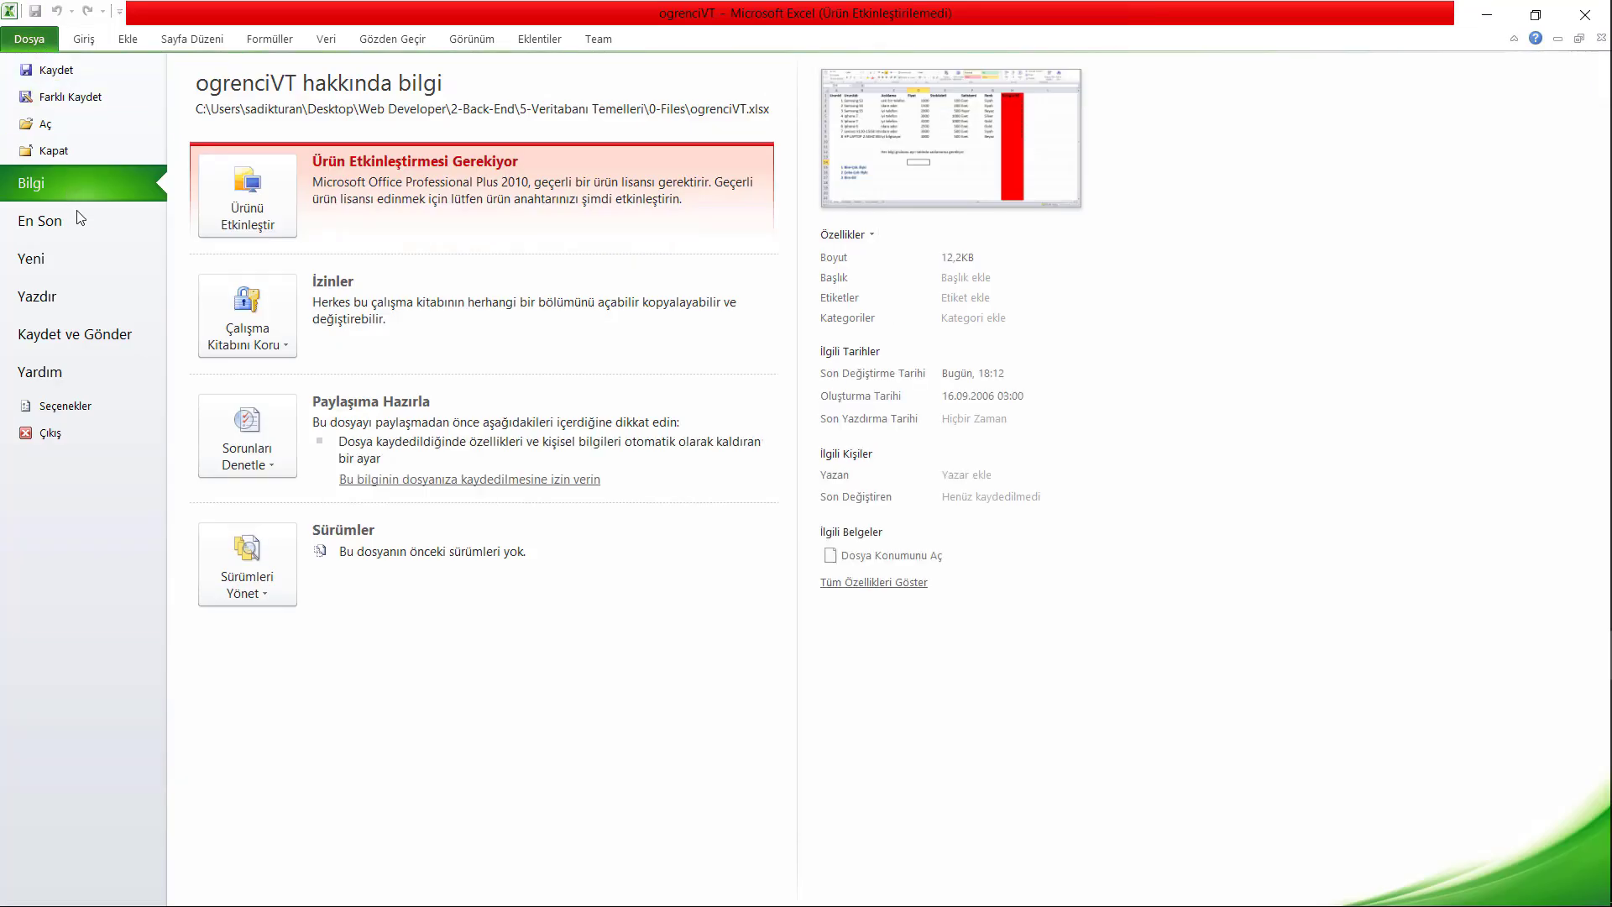
{"action": "left_click", "coordinate": [72, 274]}
{"action": "double_click", "coordinate": [229, 211]}
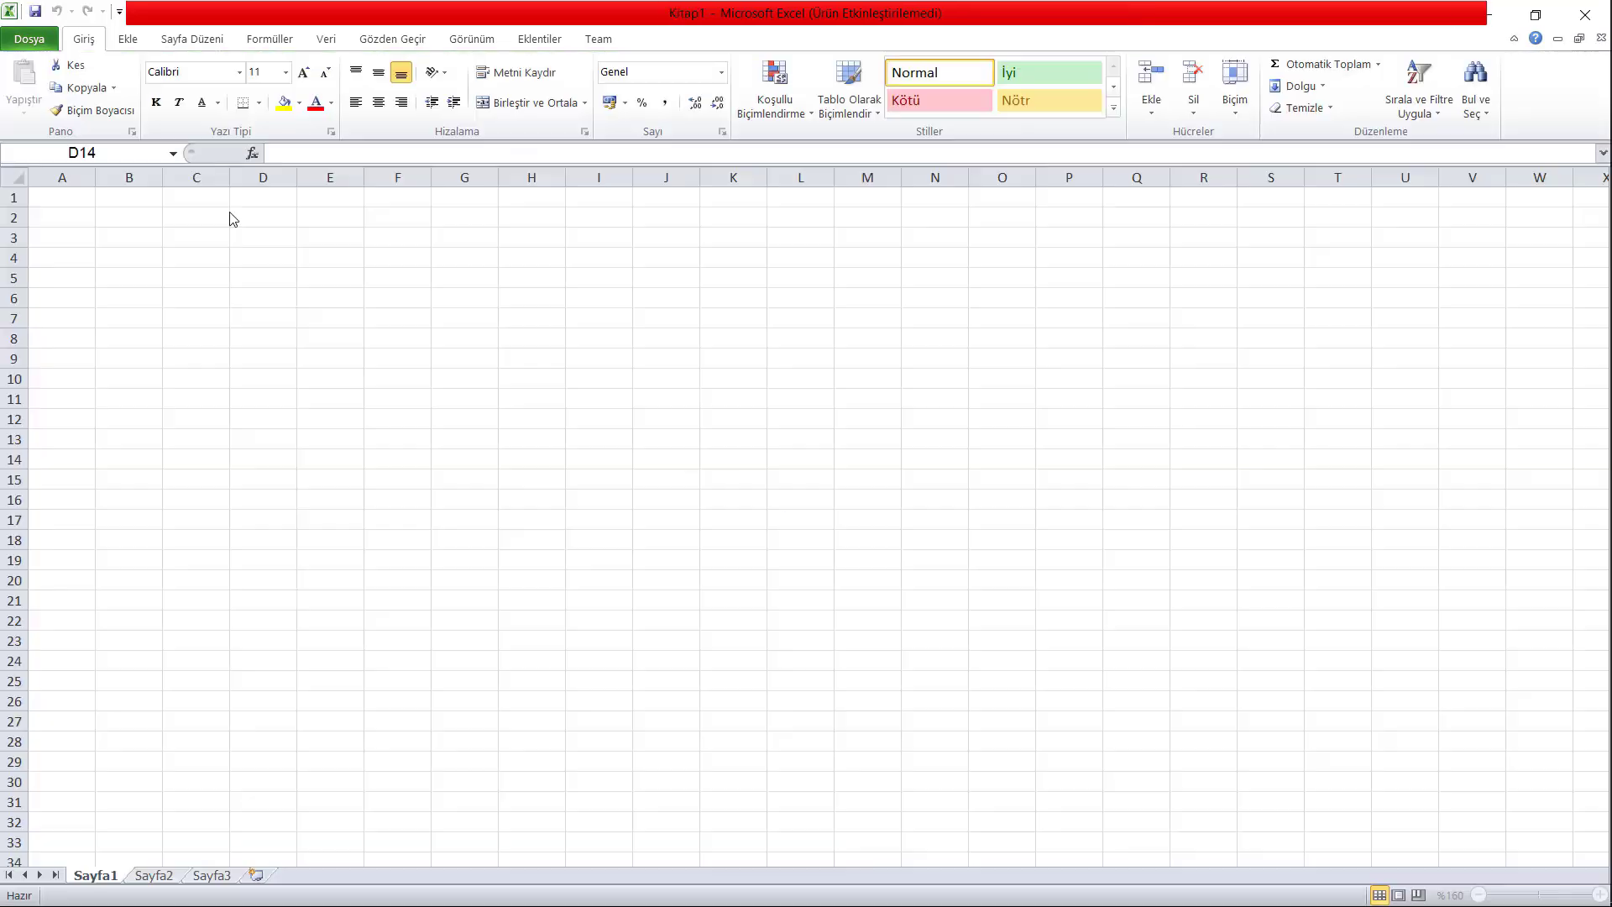
{"action": "scroll", "coordinate": [420, 345], "scroll_direction": "up", "scroll_amount": 4}
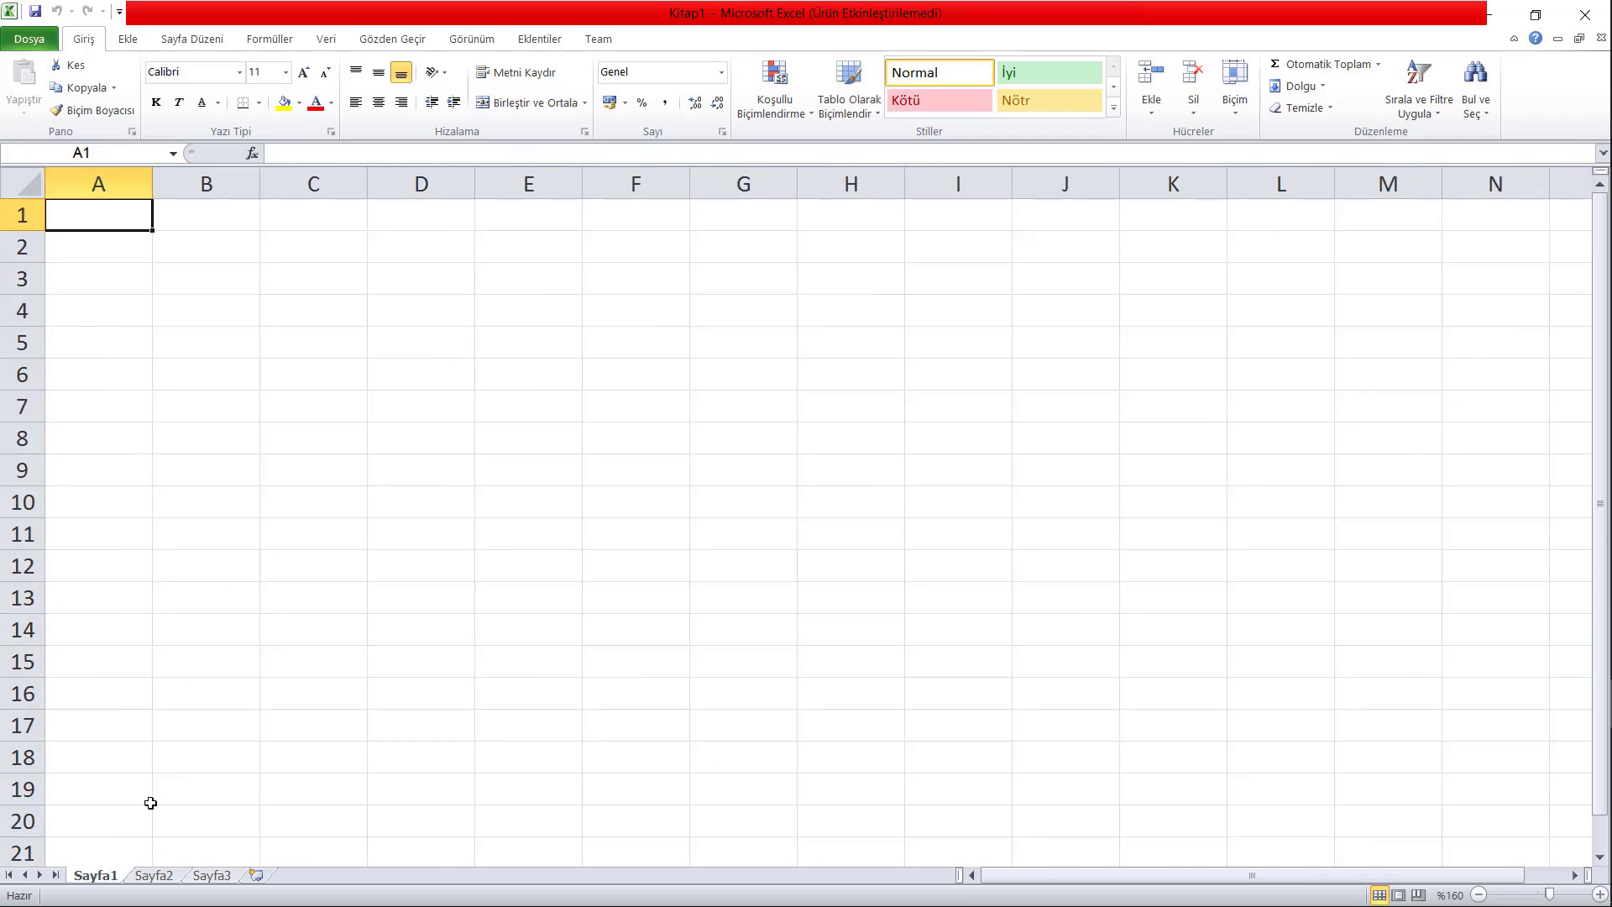
- Name the sheets Ogrenci, Ogretmen and Branş, and add a fourth sheet named Şube
{"action": "double_click", "coordinate": [102, 875]}
{"action": "type", "text": "Og"}
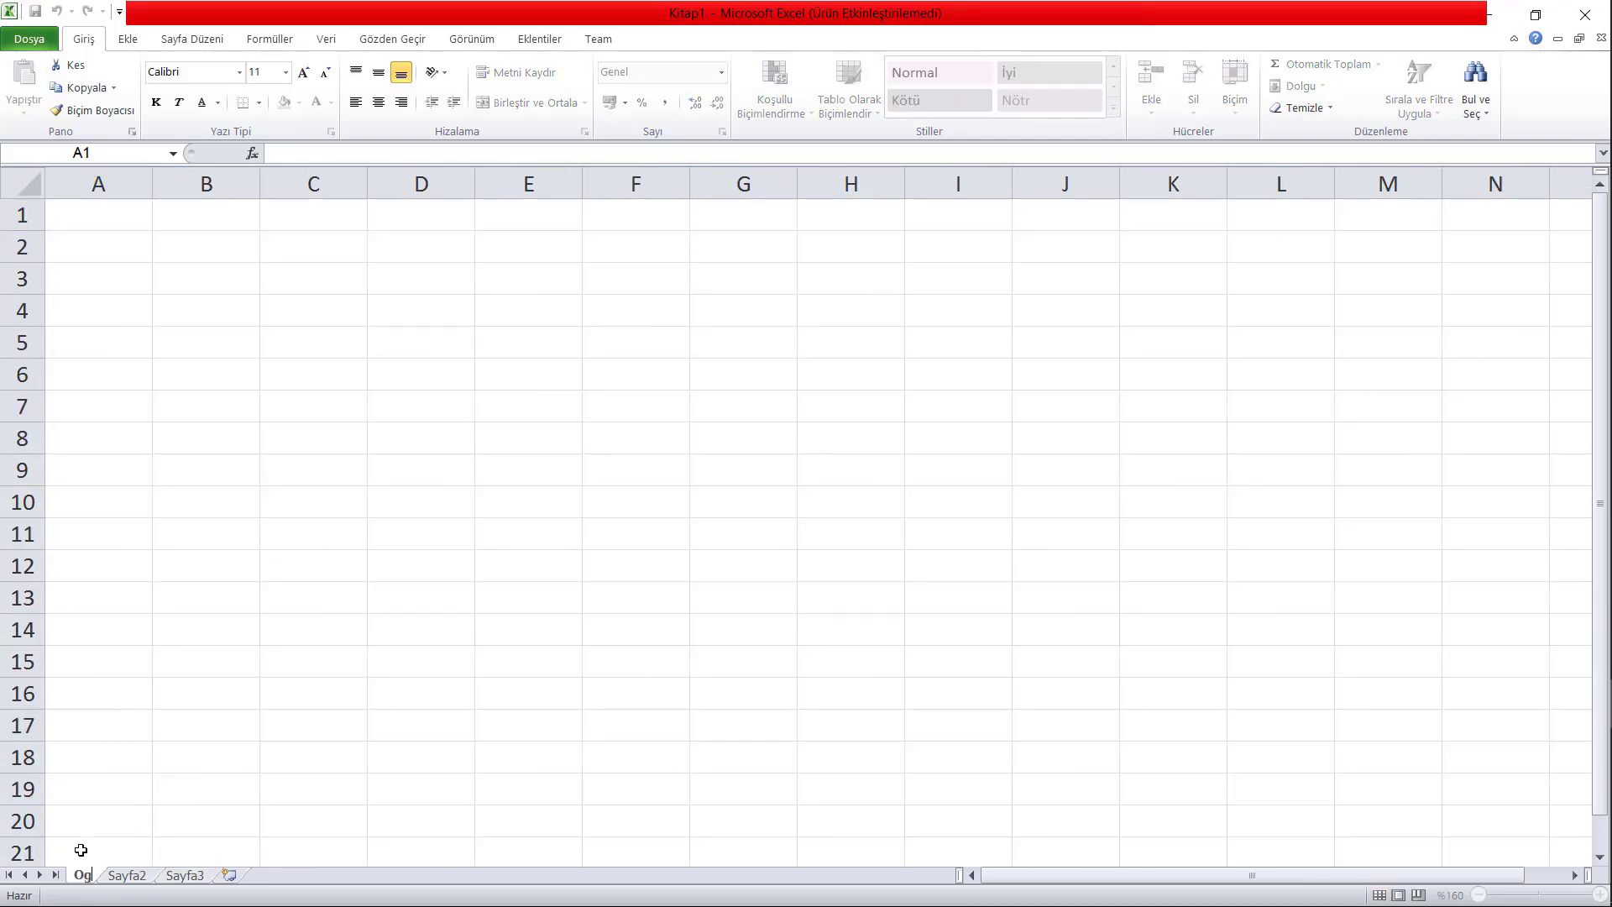
{"action": "type", "text": "renci"}
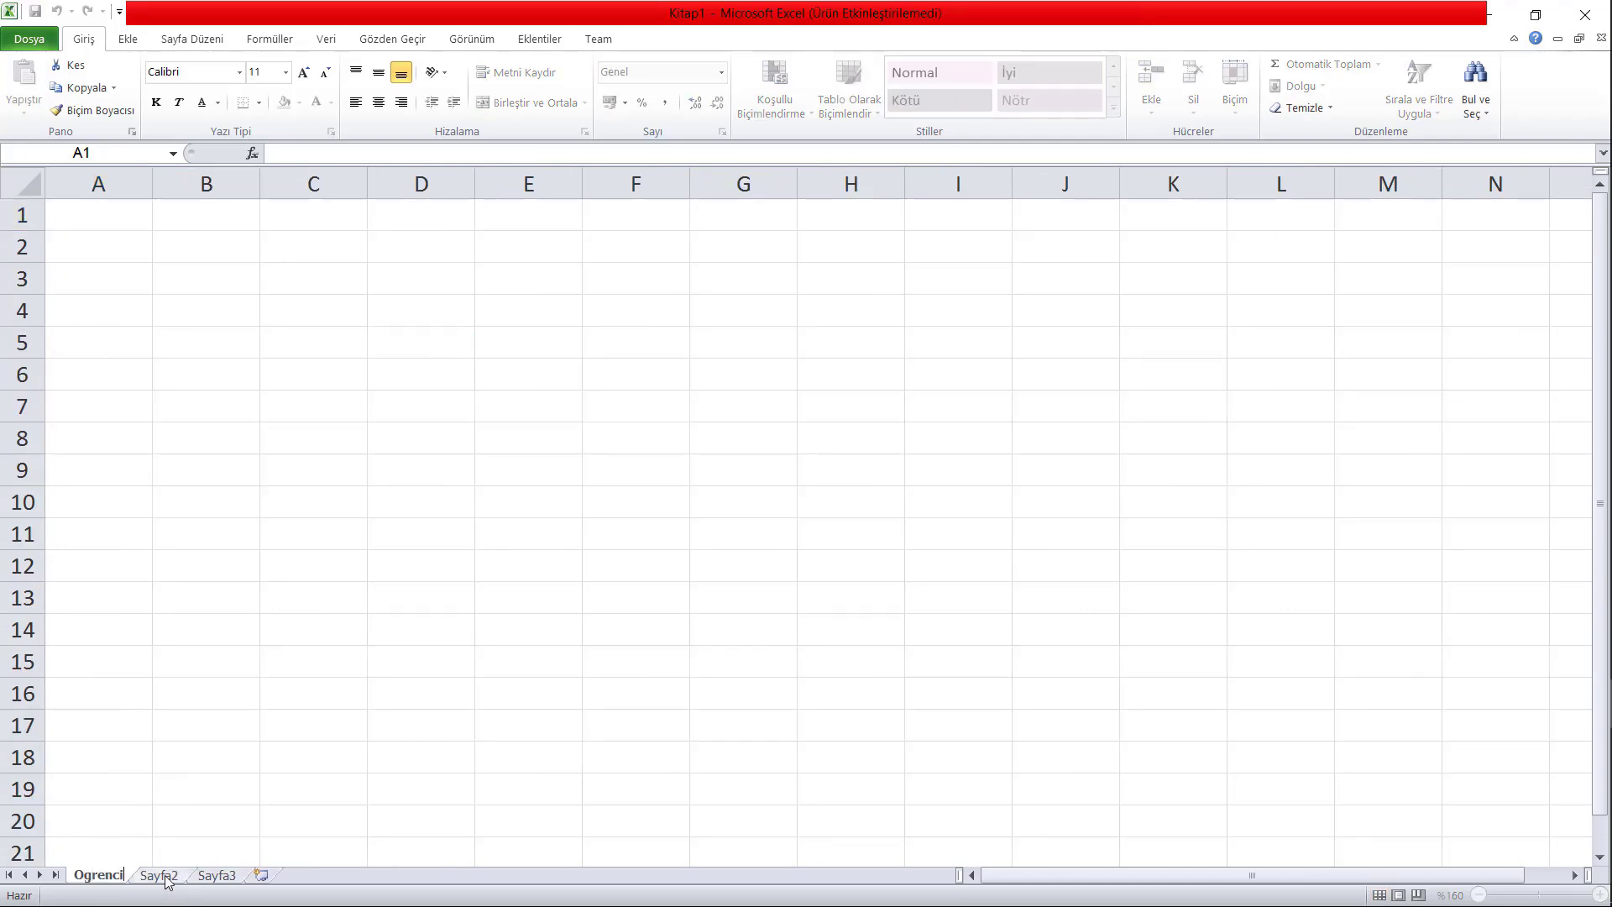
{"action": "left_click", "coordinate": [165, 878]}
{"action": "type", "text": "Ogr"}
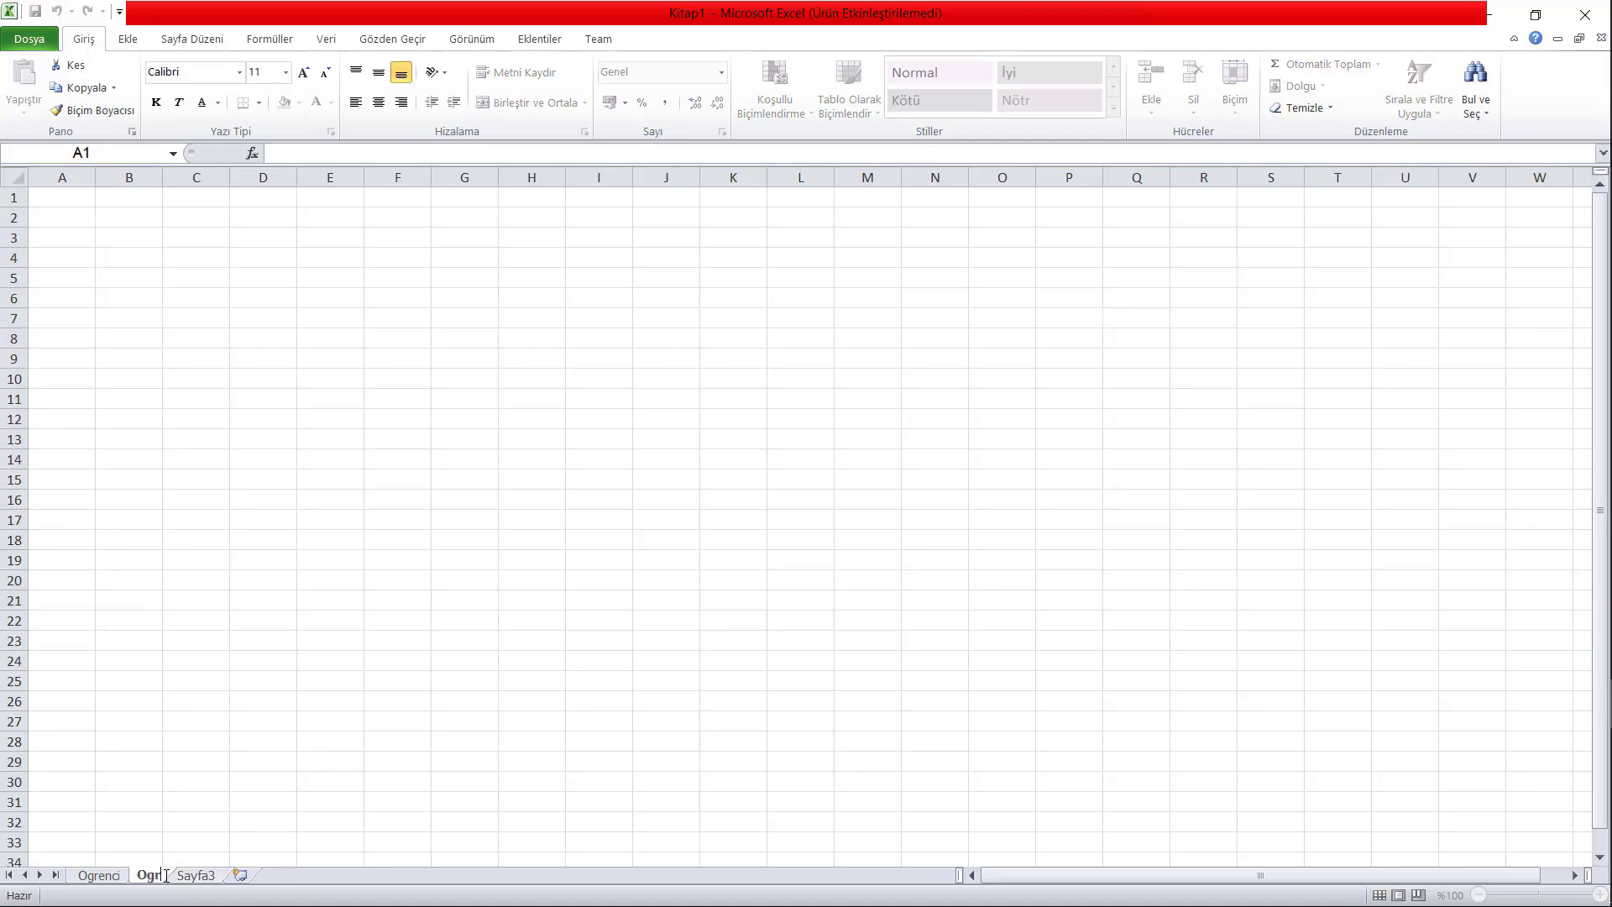
{"action": "type", "text": "etmen"}
{"action": "double_click", "coordinate": [227, 874]}
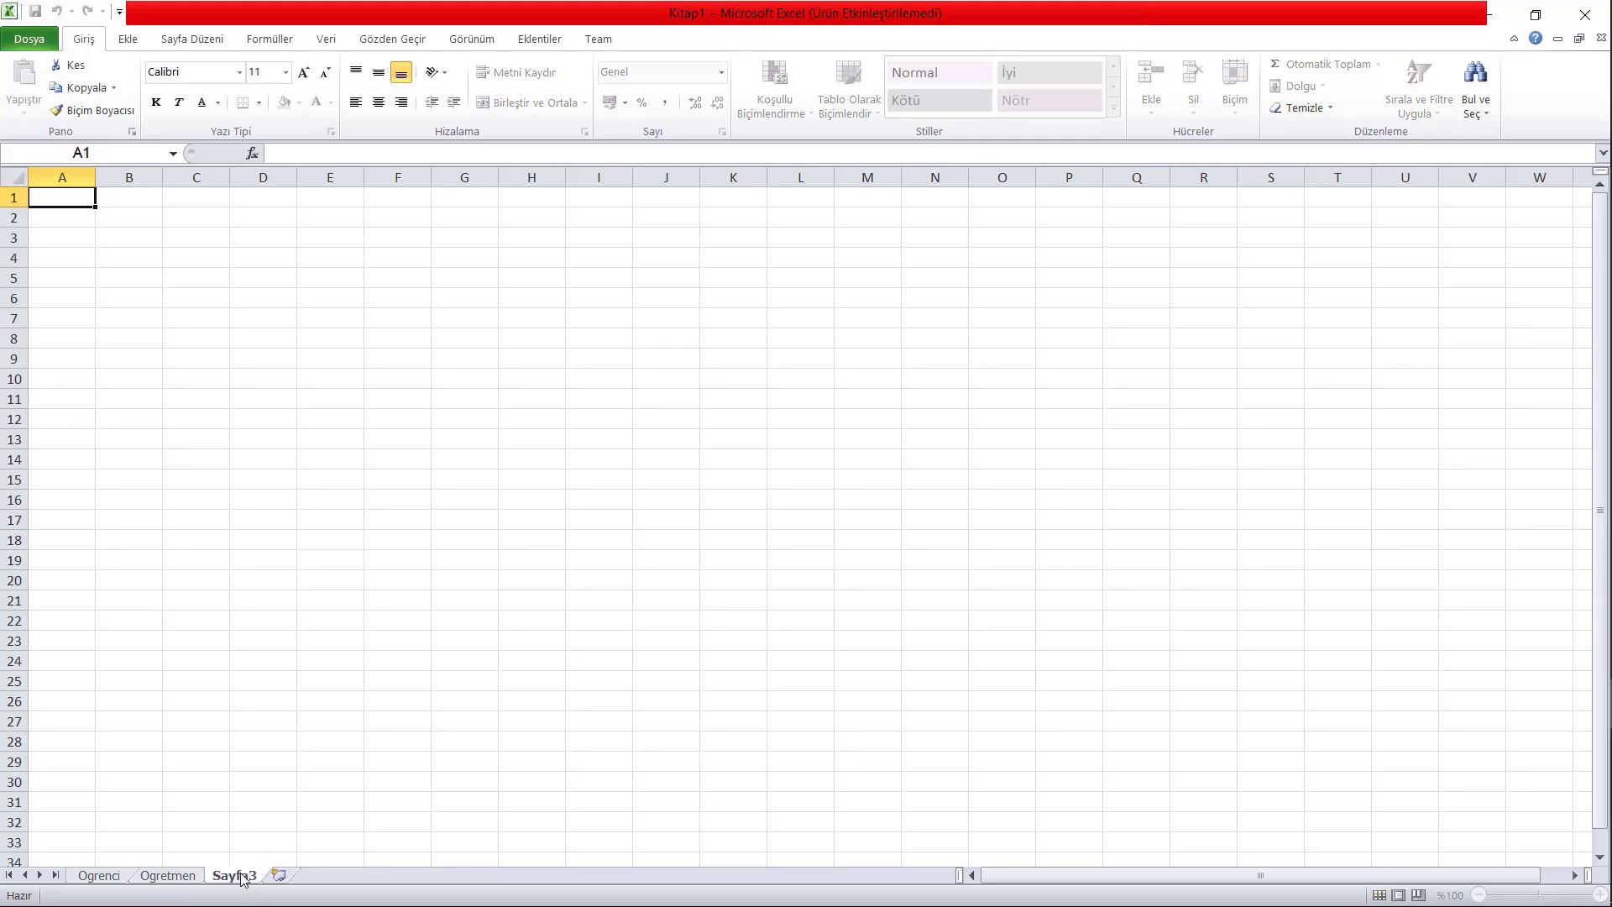
{"action": "type", "text": "Bran"}
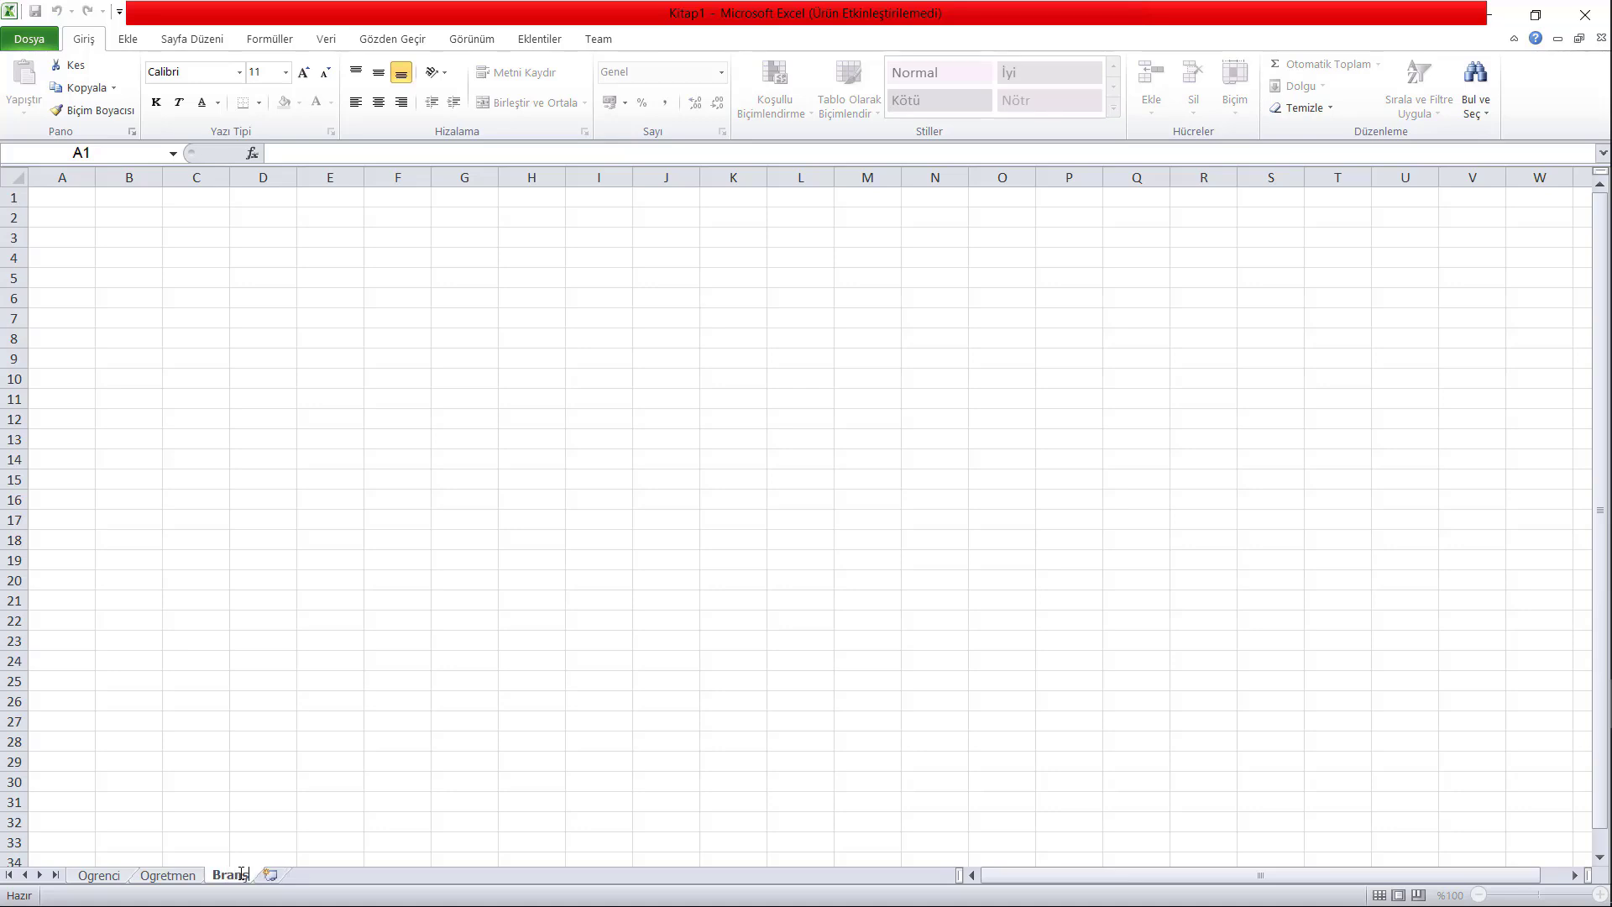
{"action": "type", "text": "ş"}
{"action": "left_click", "coordinate": [267, 875]}
{"action": "double_click", "coordinate": [274, 877]}
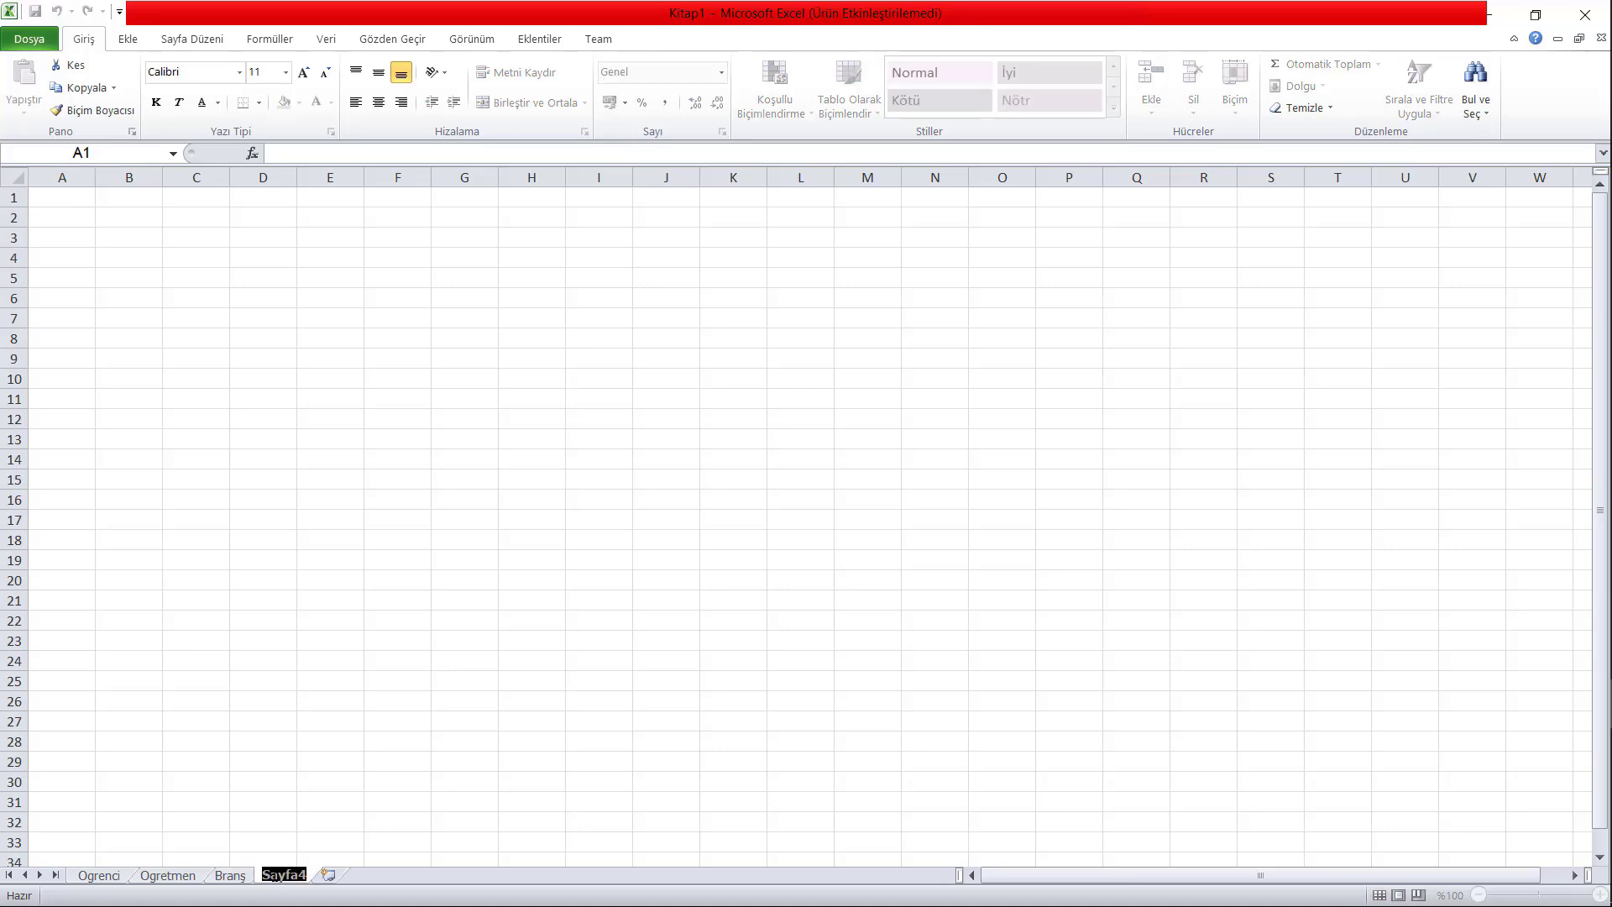
{"action": "left_click", "coordinate": [274, 875]}
{"action": "key", "text": "BackSpace"}
{"action": "key", "text": "BackSpace"}
{"action": "key", "text": "BackSpace"}
{"action": "key", "text": "BackSpace"}
{"action": "key", "text": "BackSpace"}
{"action": "key", "text": "BackSpace"}
{"action": "type", "text": "Şube"}
- On the Ogrenci sheet, enter headers OgrenciId, OgrenciNo, TcKimlik and Ad in A1:D1
{"action": "left_click", "coordinate": [99, 875]}
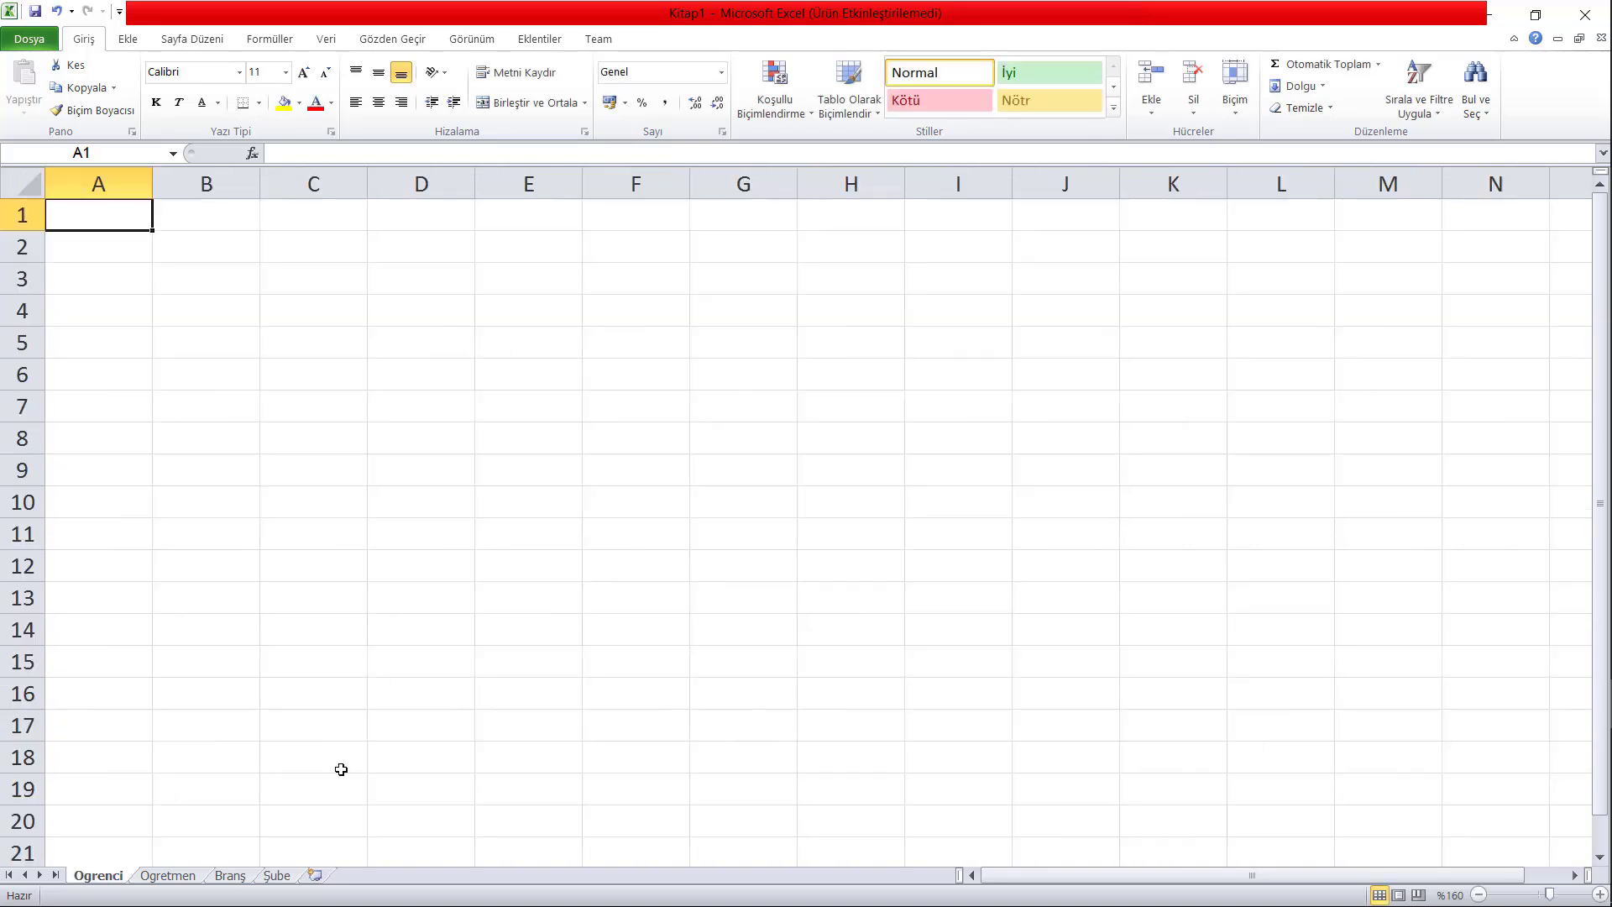
{"action": "scroll", "coordinate": [345, 574], "scroll_direction": "up", "scroll_amount": 2, "text": "ctrl"}
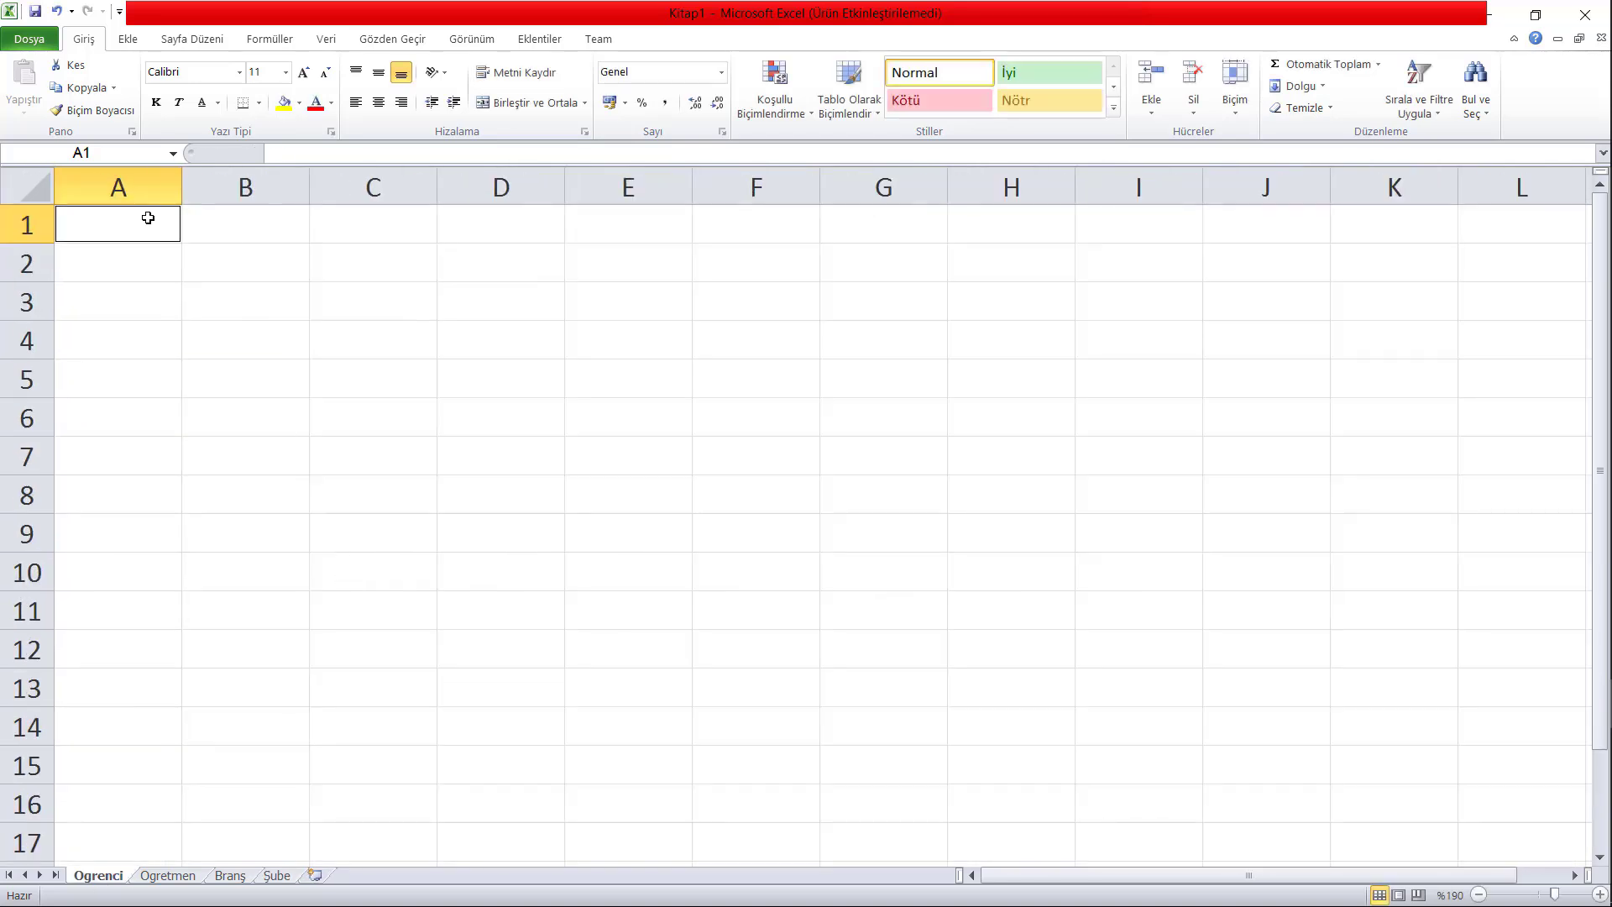
{"action": "type", "text": "OgrenciId"}
{"action": "key", "text": "ctrl+Return"}
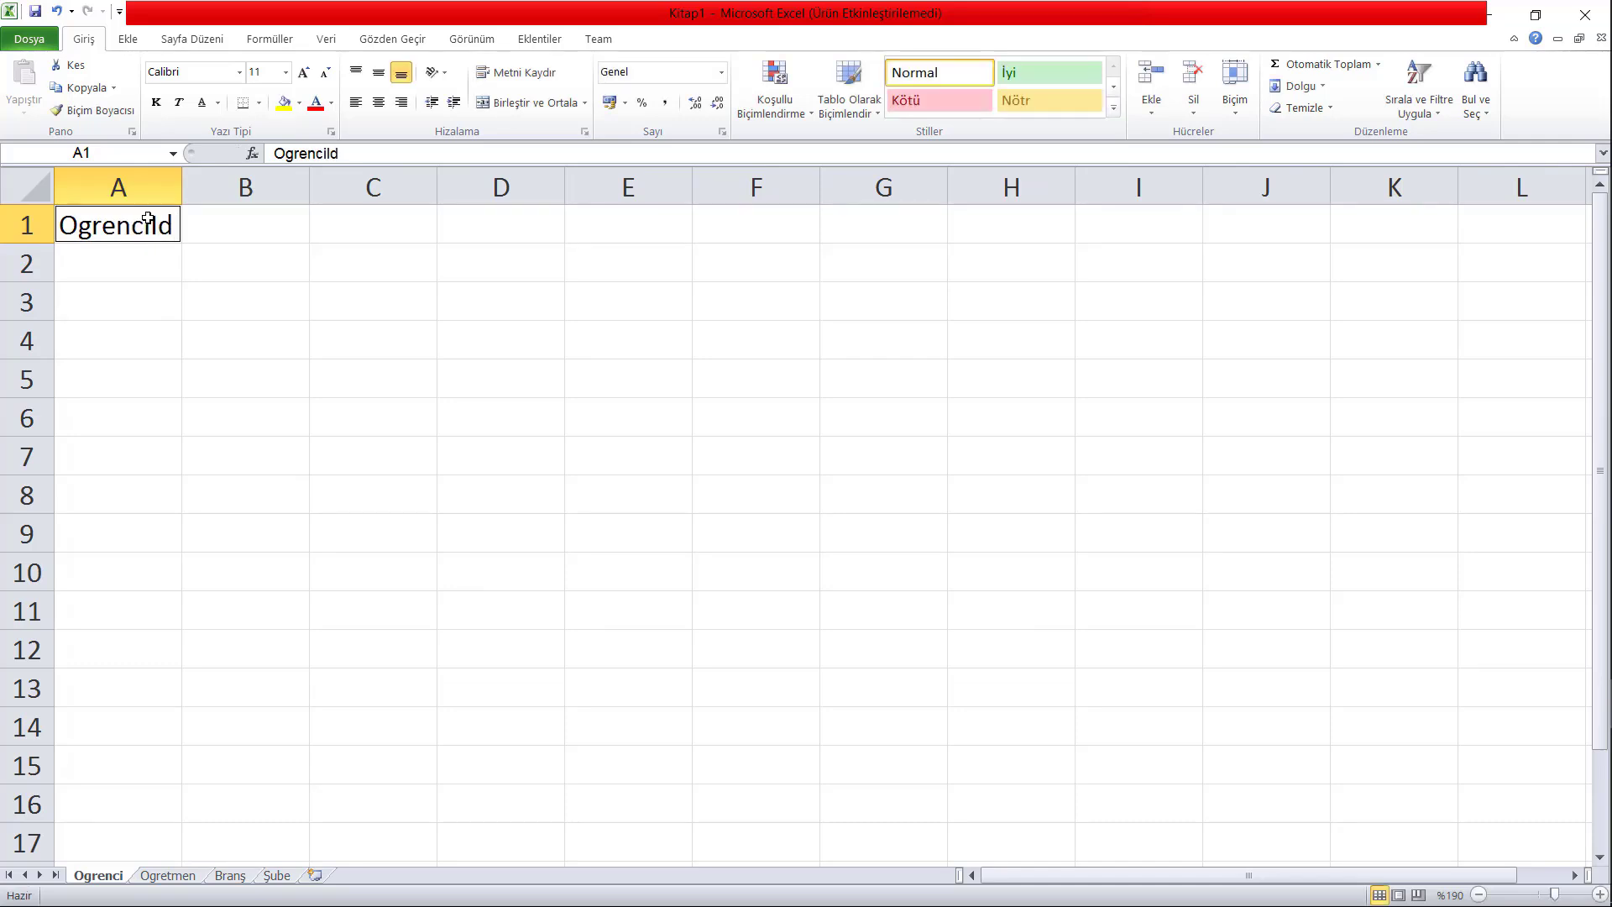
{"action": "left_click", "coordinate": [228, 236]}
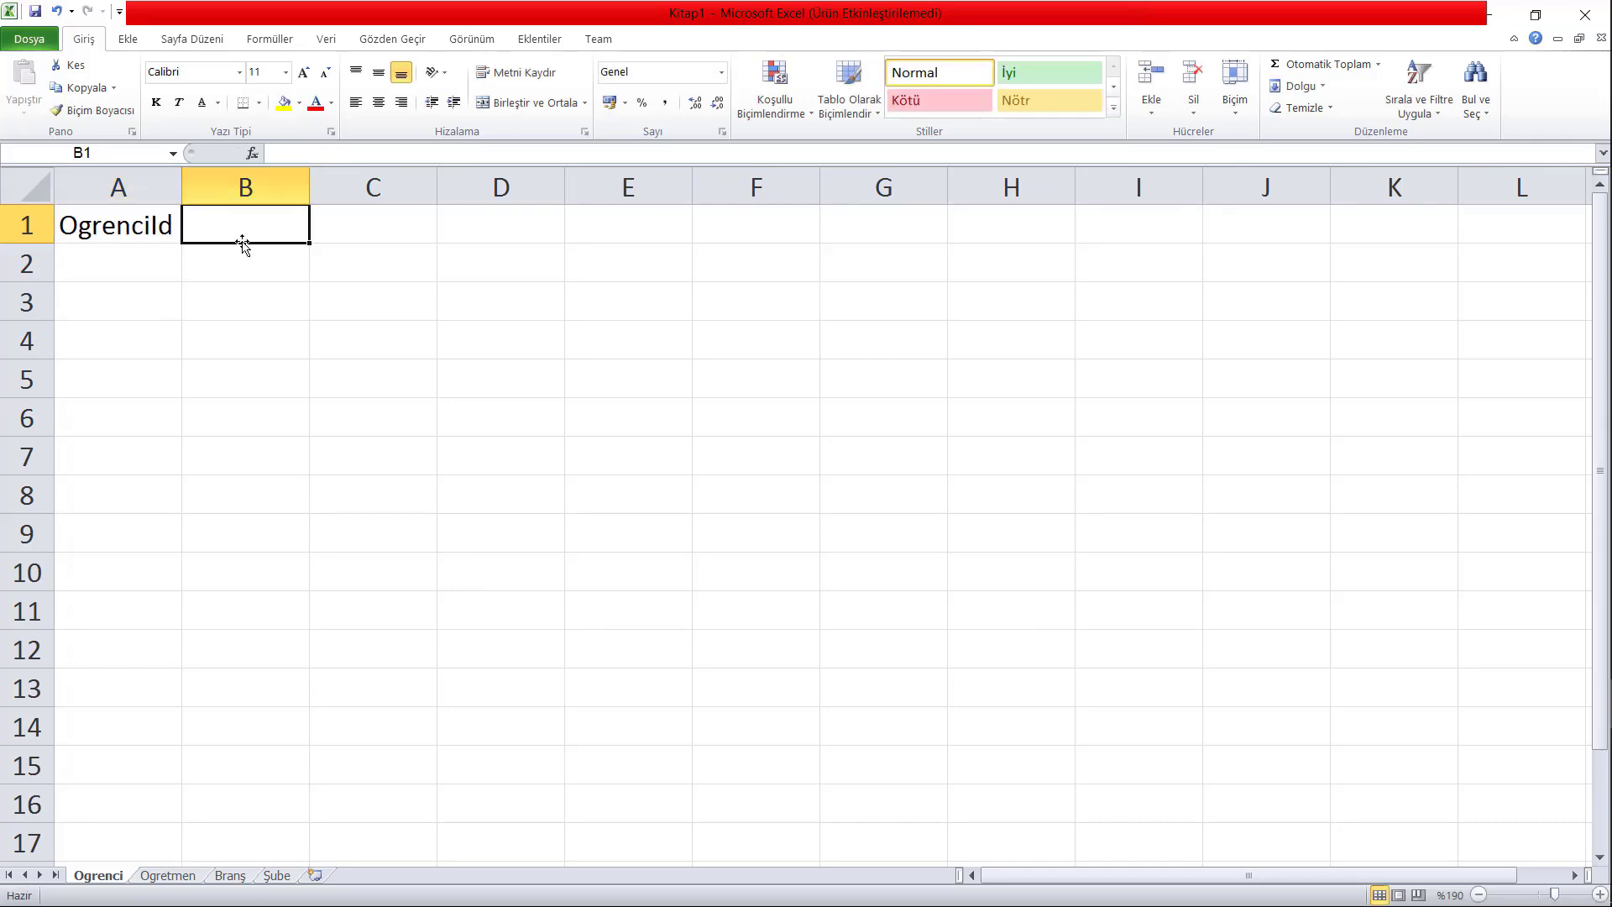
{"action": "type", "text": "OgrenciNo"}
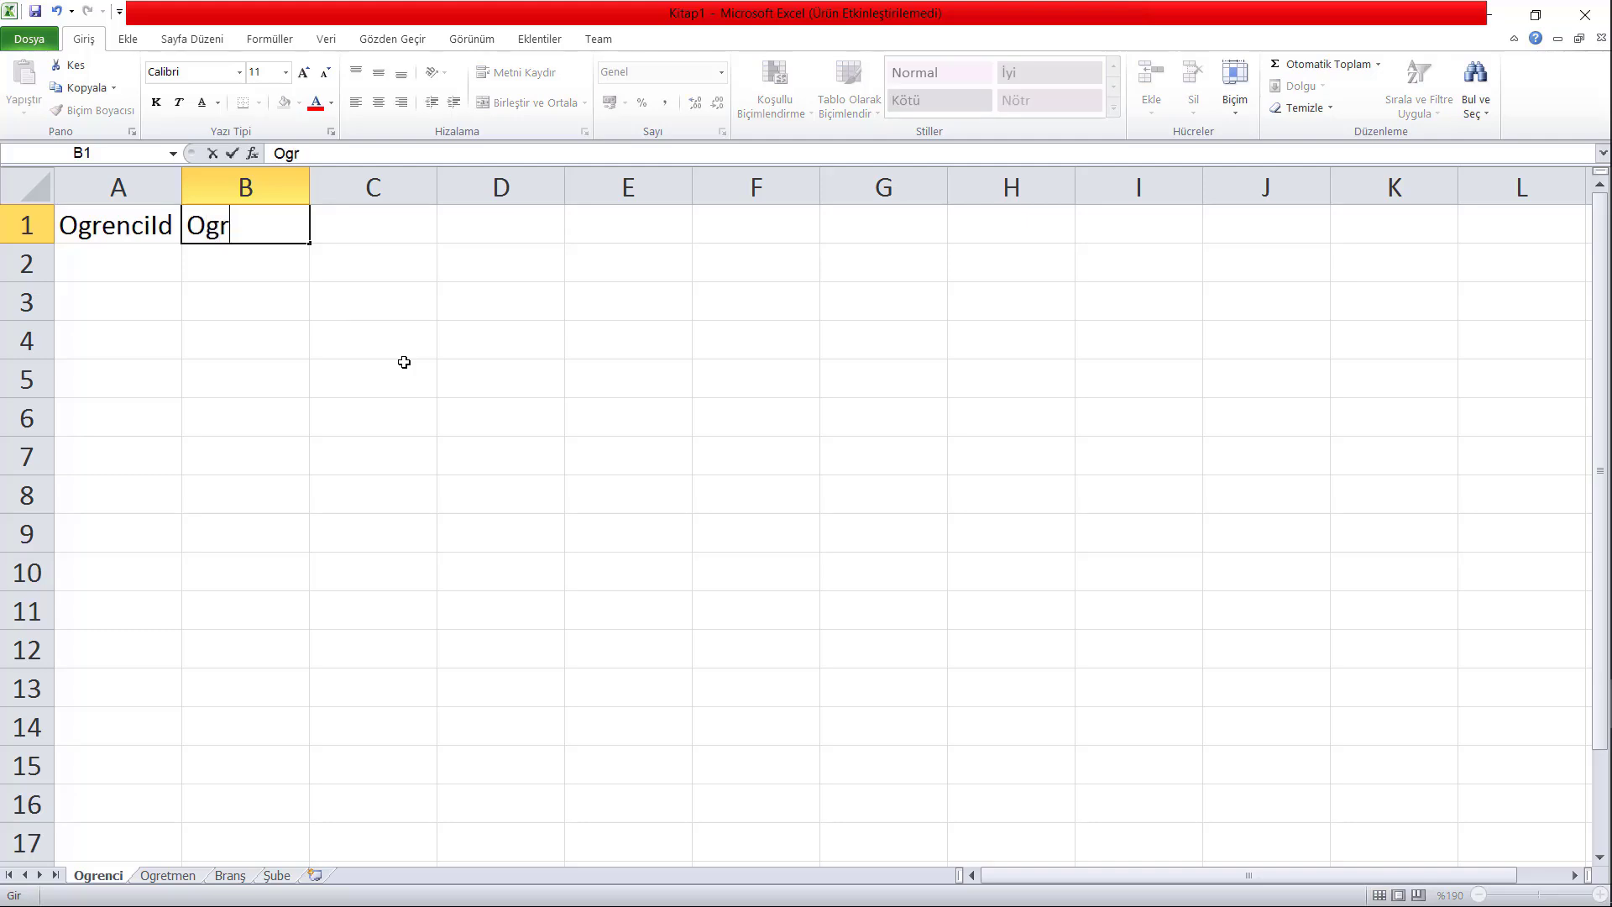
{"action": "key", "text": "Tab"}
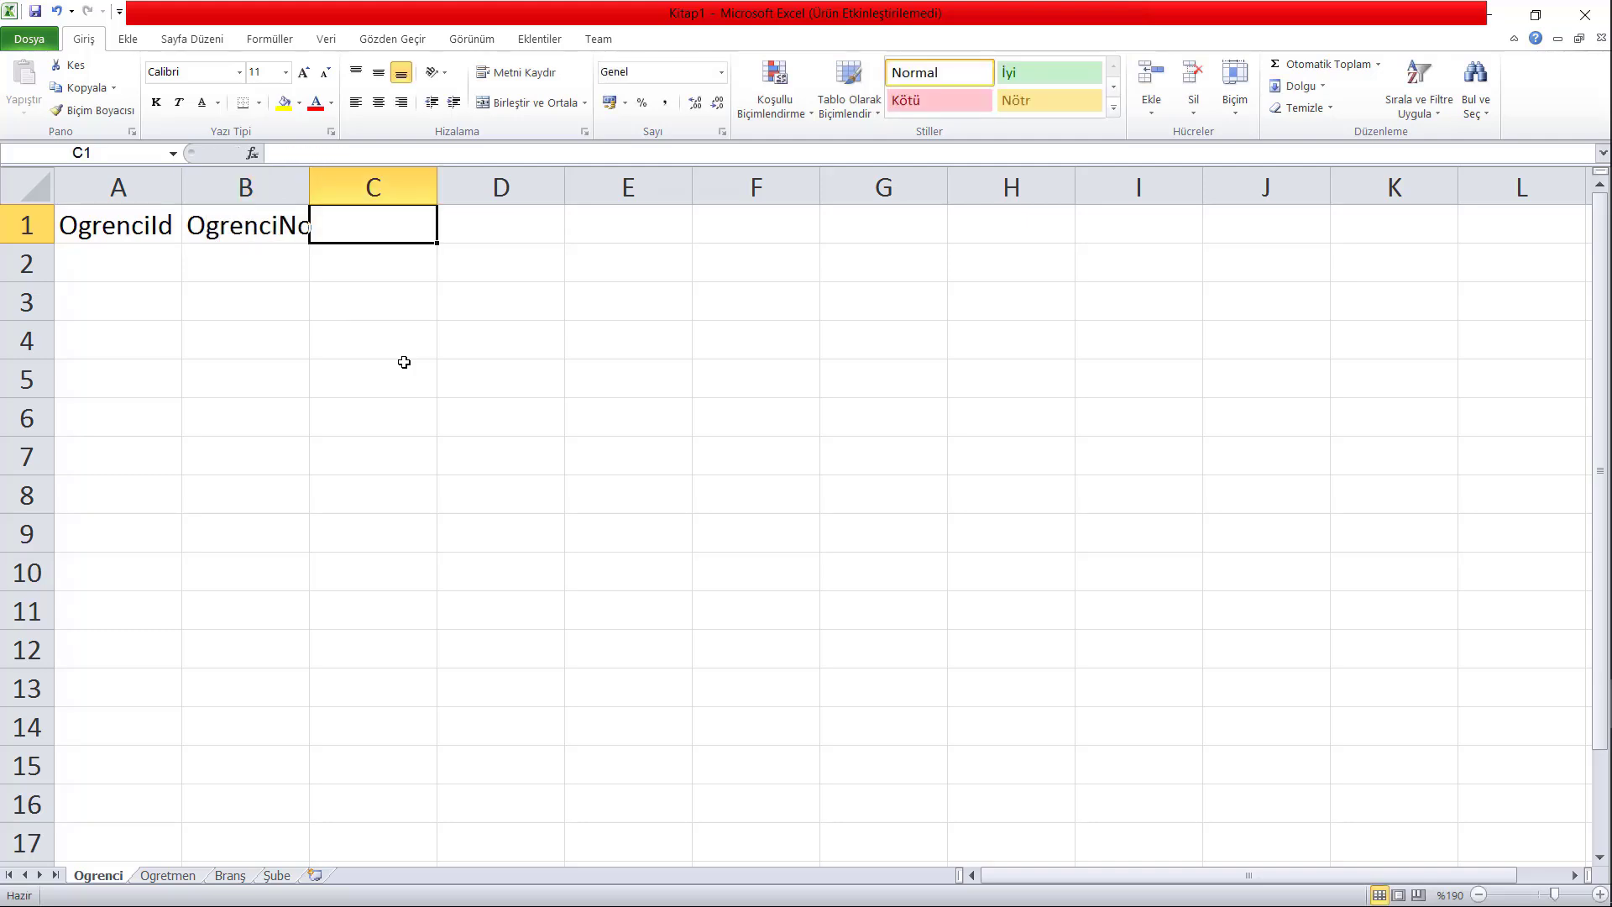
{"action": "type", "text": "TcKimşi"}
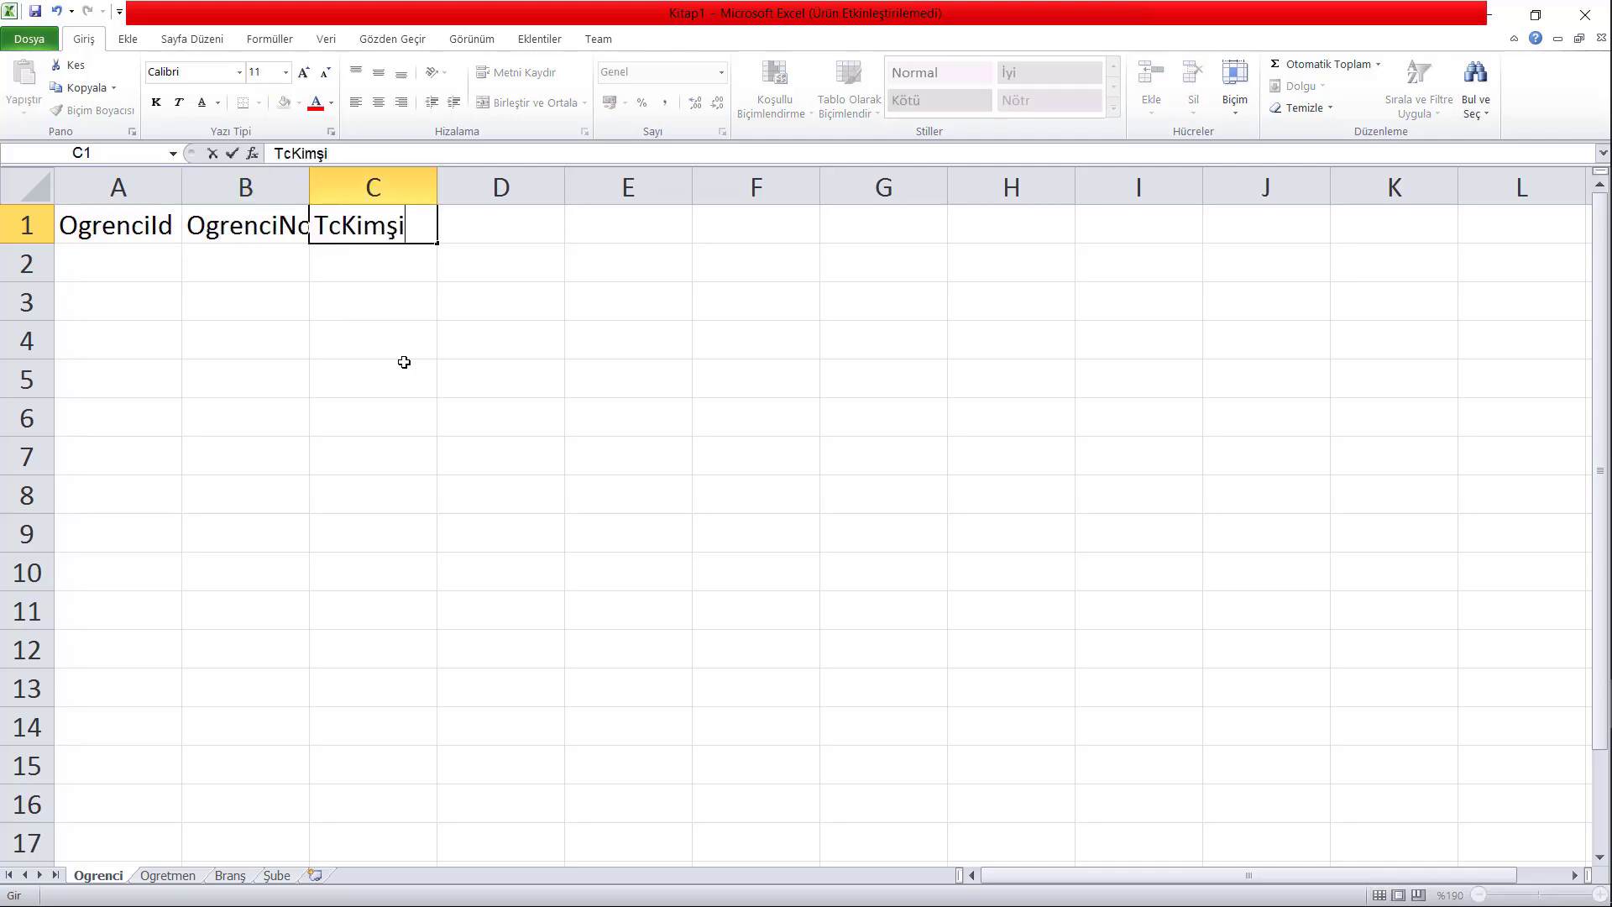
{"action": "key", "text": "BackSpace"}
{"action": "key", "text": "BackSpace"}
{"action": "type", "text": "lik"}
{"action": "key", "text": "Tab"}
{"action": "type", "text": "Ad"}
{"action": "key", "text": "Tab"}
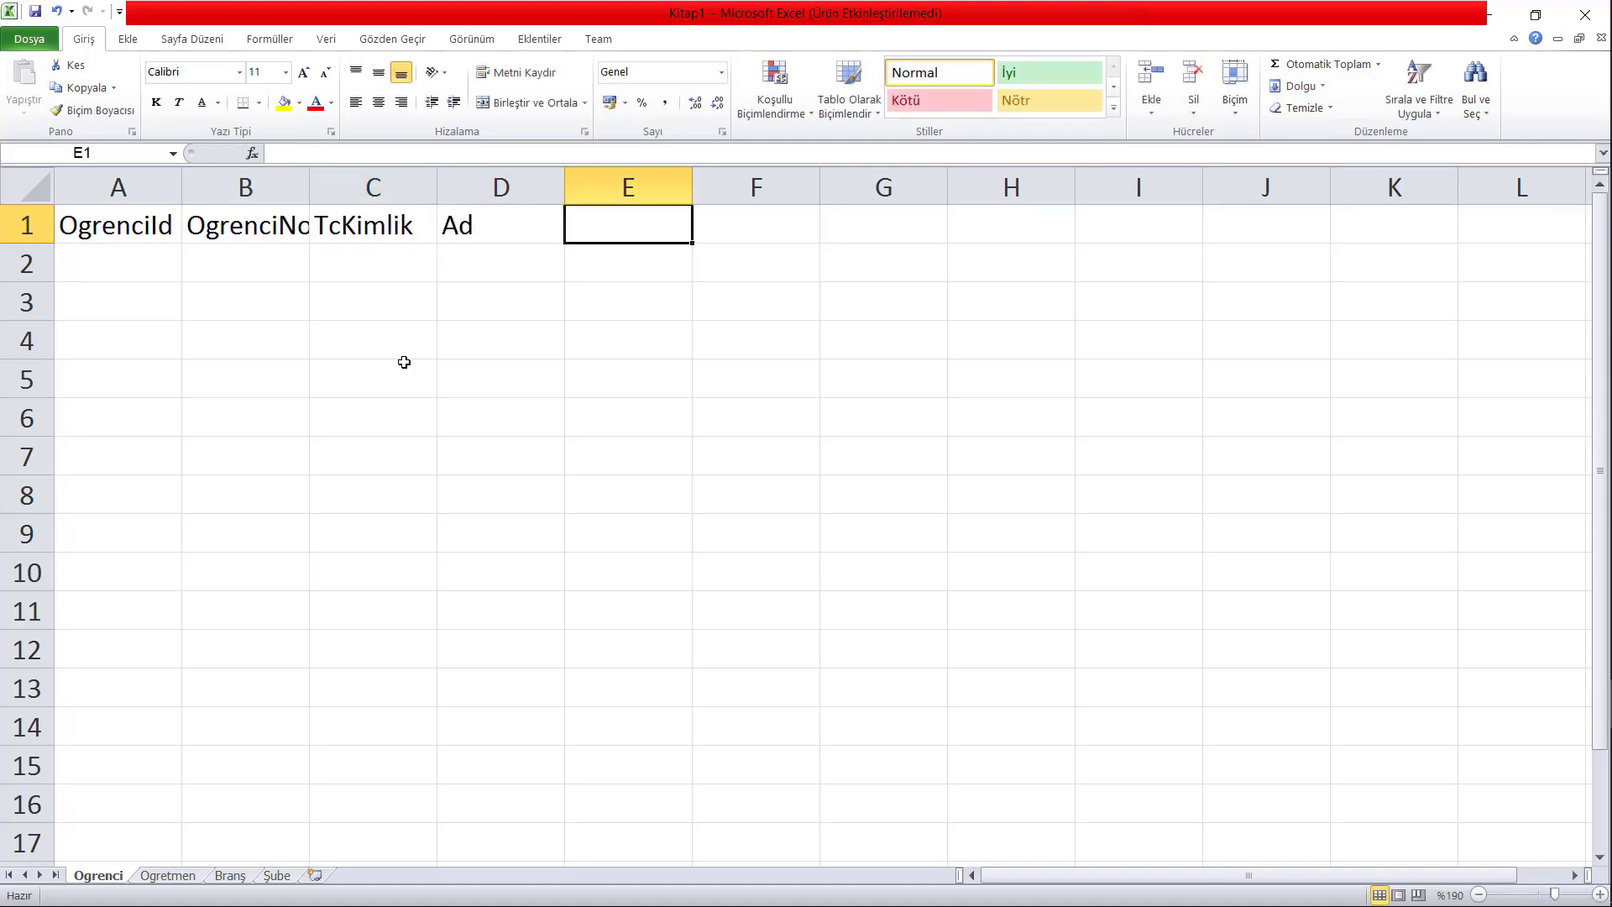
- Continue the Ogrenci header row with Soyad, Cinsiyet and DoğumTarihi in E1:G1
{"action": "type", "text": "Soyad"}
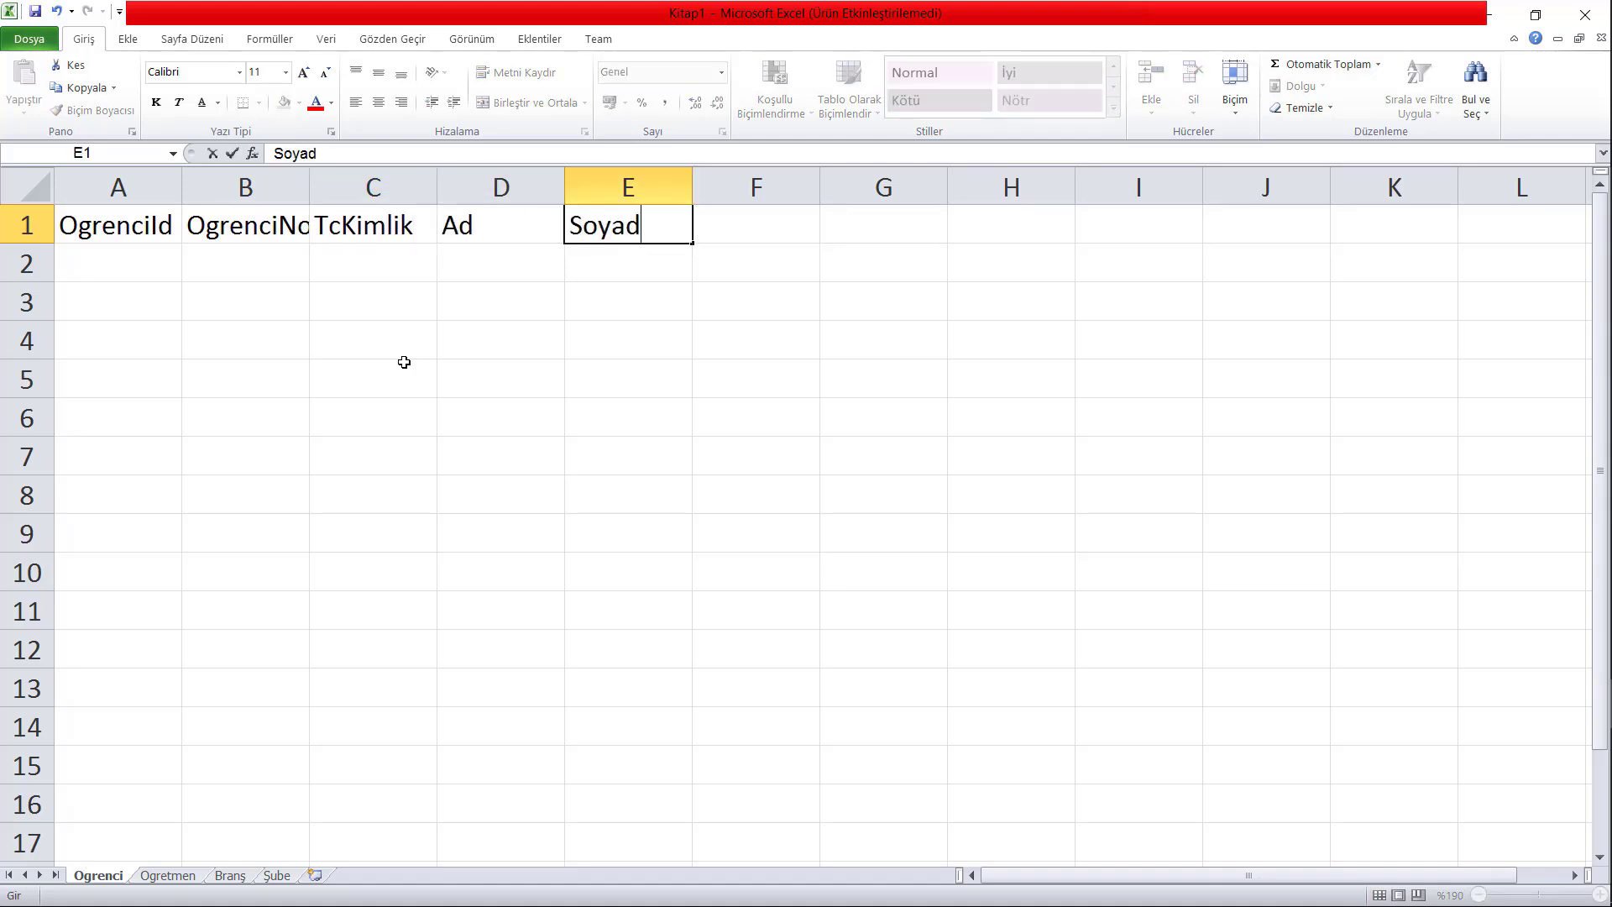
{"action": "key", "text": "Tab"}
{"action": "type", "text": "Cinsiyet"}
{"action": "key", "text": "Tab"}
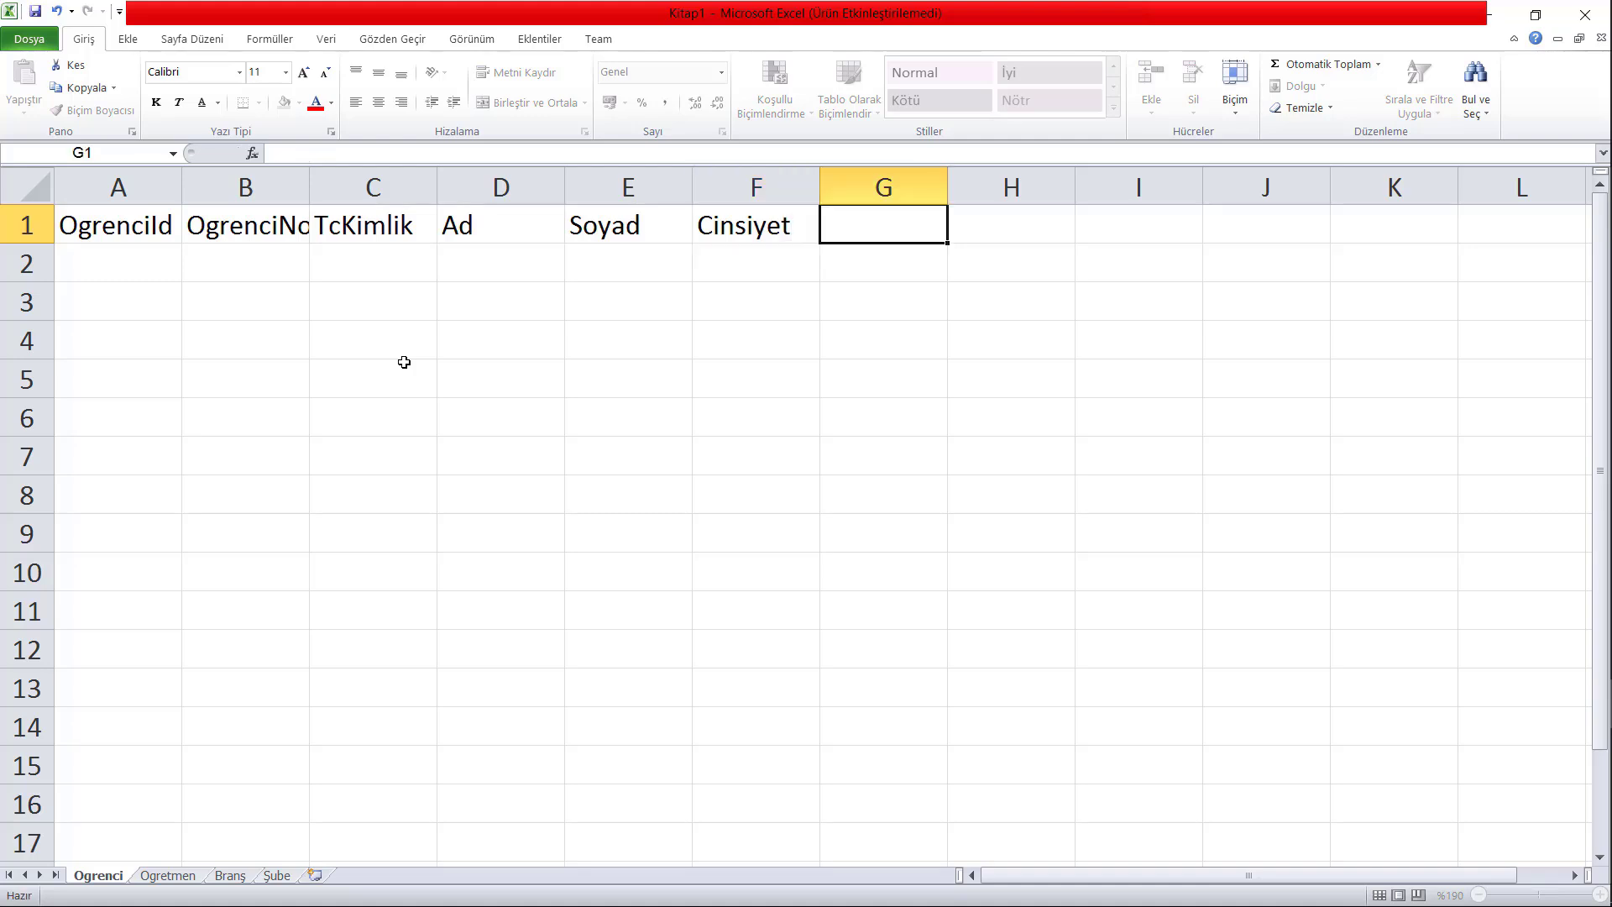
{"action": "type", "text": "DoğumTari"}
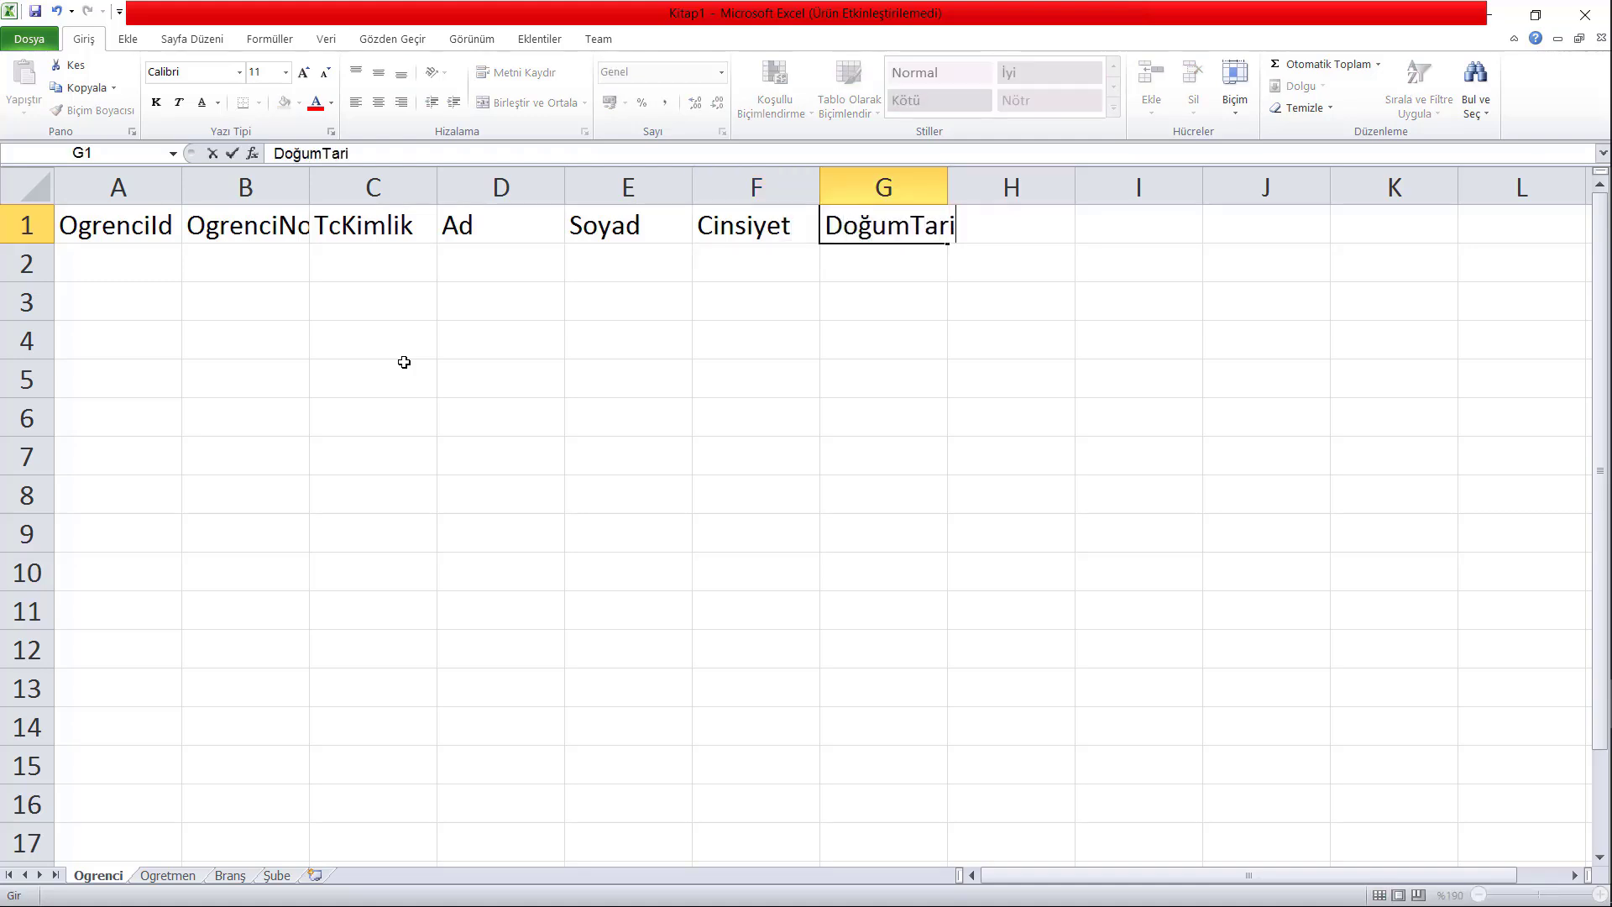
{"action": "type", "text": "g"}
{"action": "key", "text": "BackSpace"}
{"action": "type", "text": "hi"}
{"action": "key", "text": "Return"}
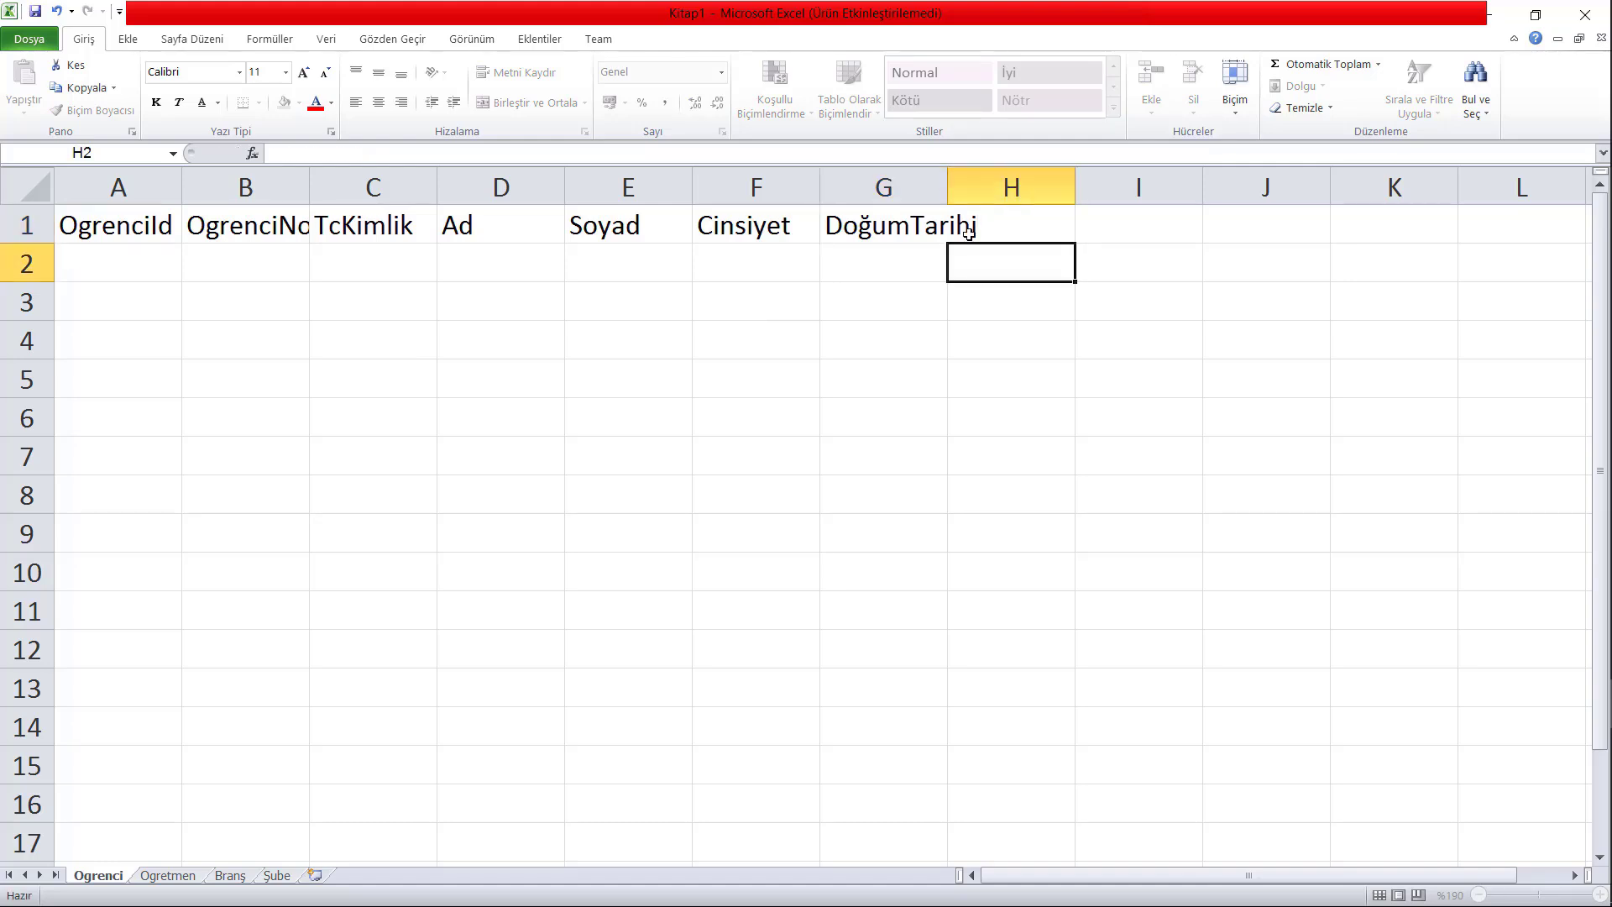
- Bold the A1:G1 header row and autofit columns G and B
{"action": "double_click", "coordinate": [948, 187]}
{"action": "key", "text": "ctrl+Home"}
{"action": "left_click_drag", "start_coordinate": [168, 225], "coordinate": [996, 223]}
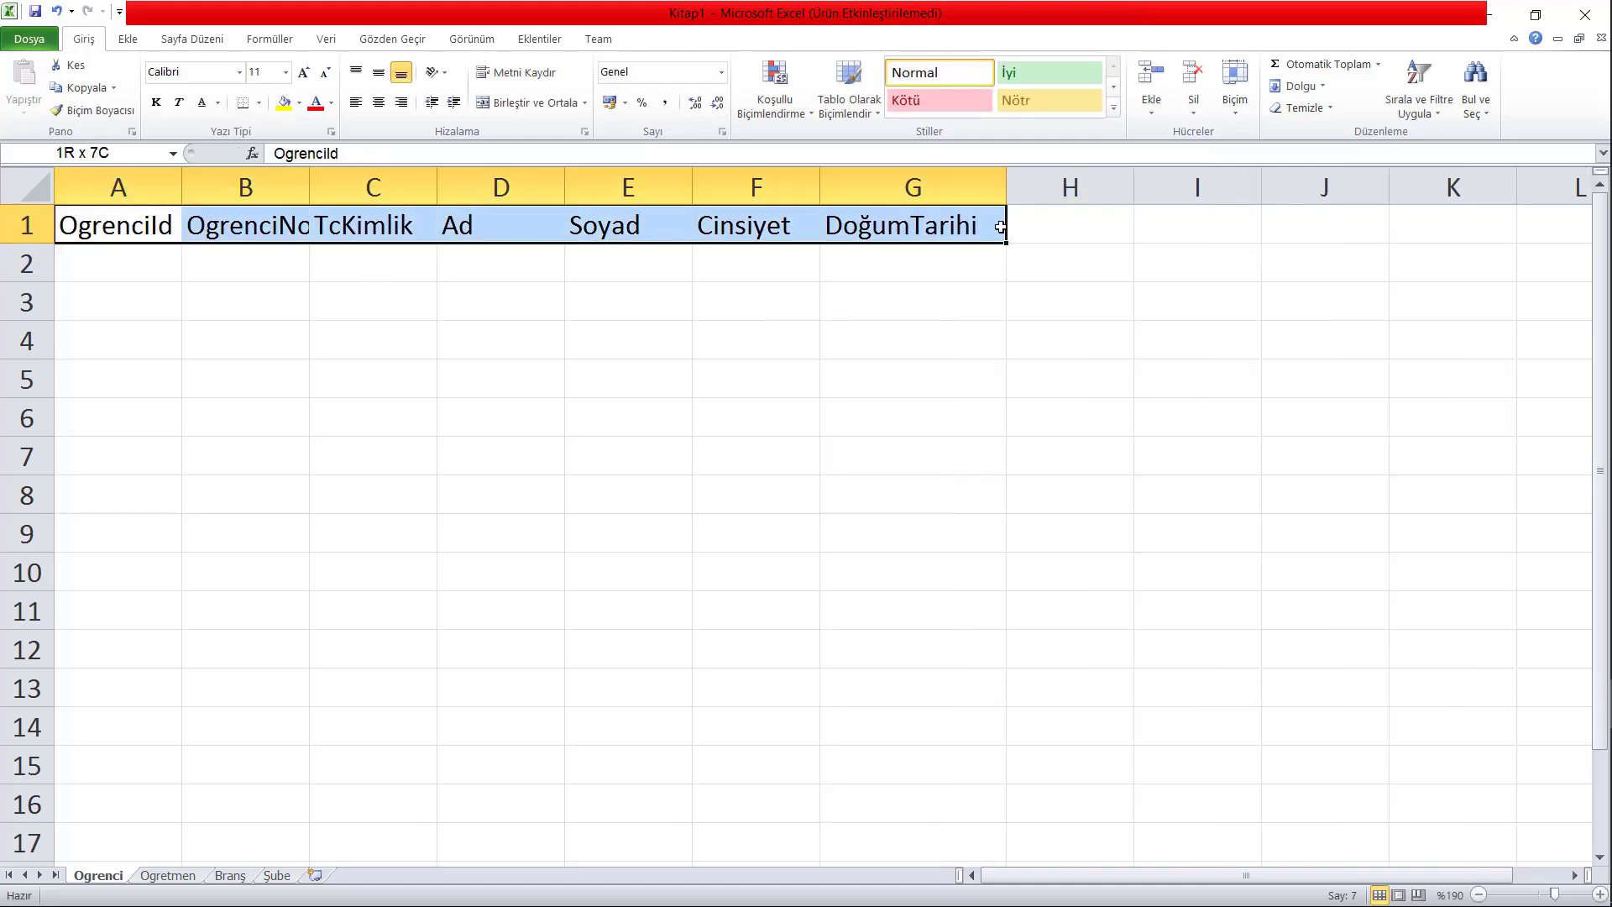
{"action": "left_click", "coordinate": [156, 102]}
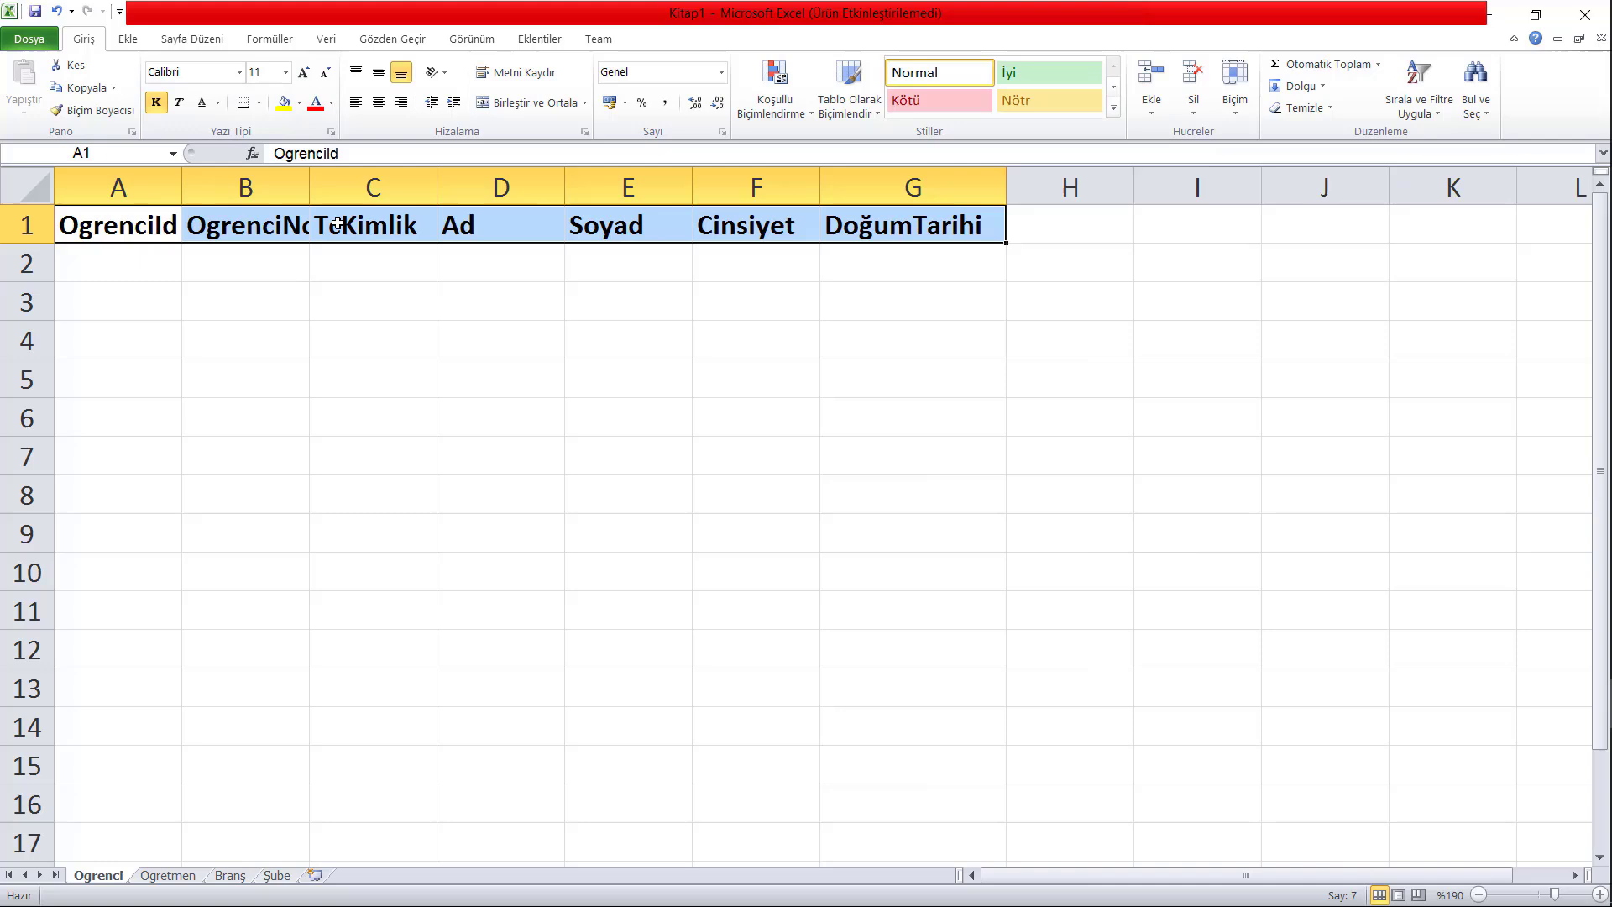
{"action": "double_click", "coordinate": [309, 186]}
{"action": "left_click", "coordinate": [772, 283]}
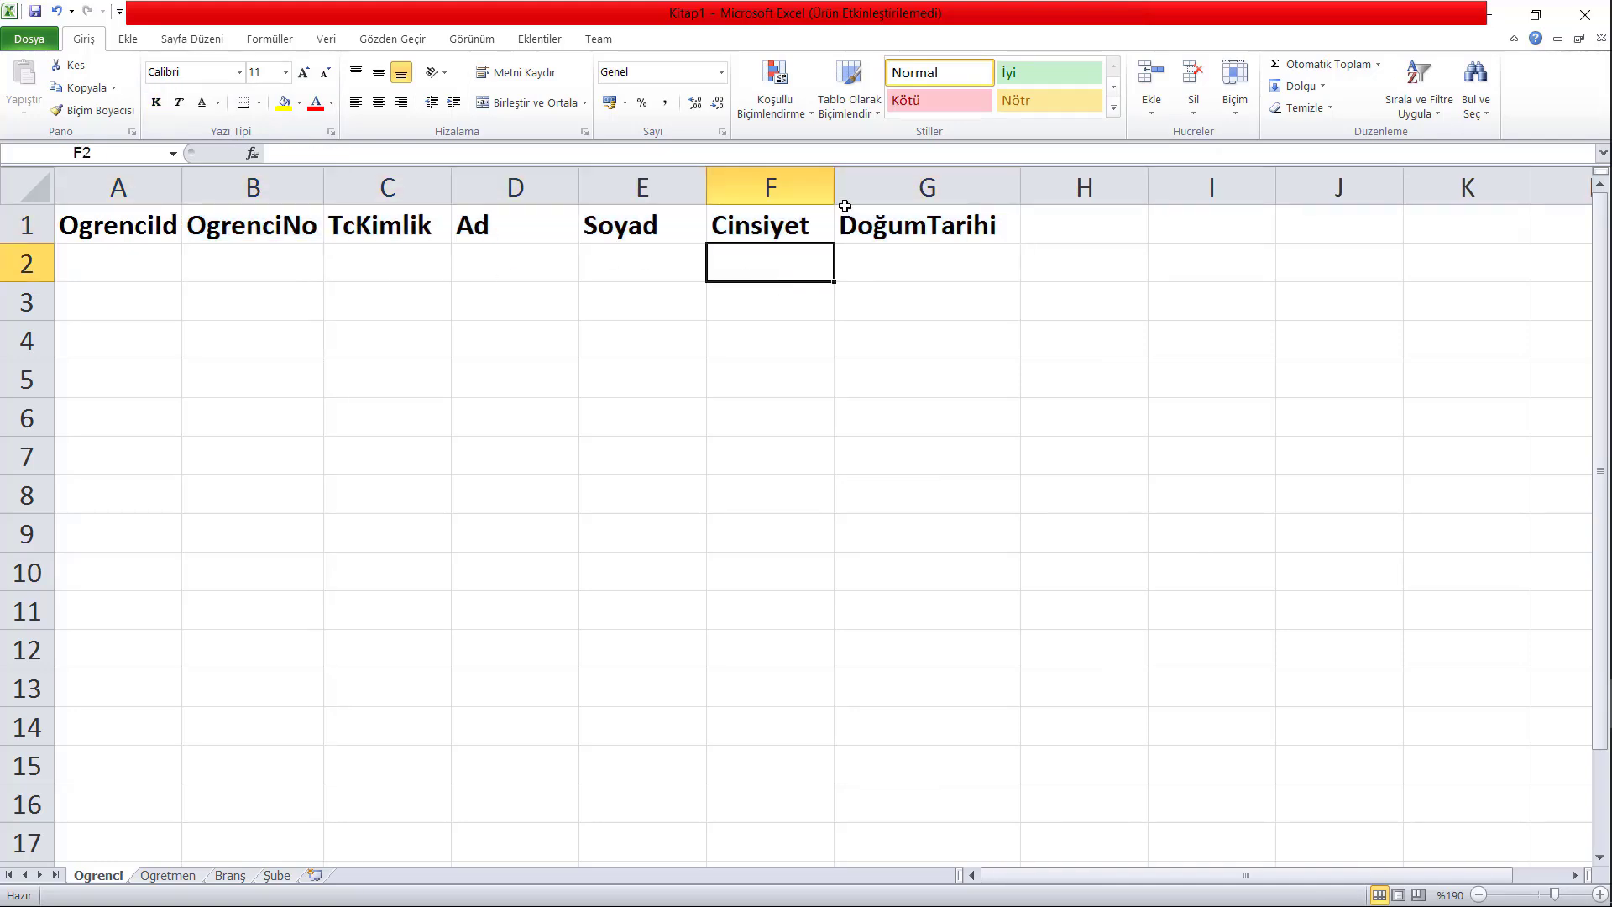
{"action": "left_click", "coordinate": [110, 263]}
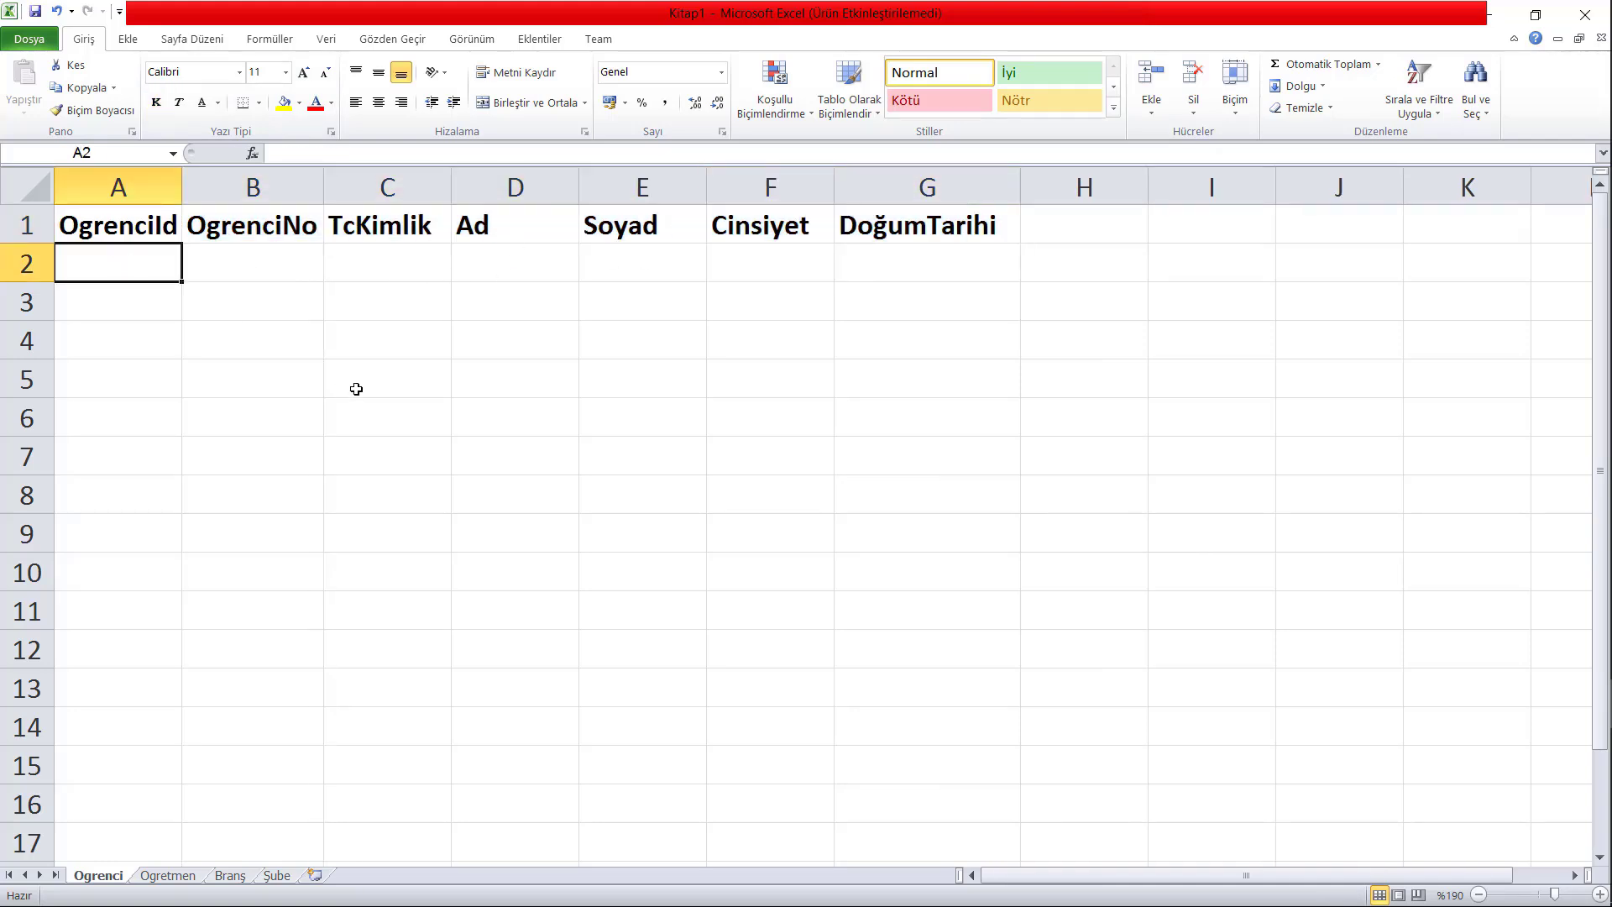
- On the Branş sheet, enter headers BranşId in A1 and BranşAdı in B1
{"action": "left_click", "coordinate": [233, 878]}
{"action": "scroll", "coordinate": [193, 335], "scroll_direction": "up", "scroll_amount": 4, "text": "ctrl"}
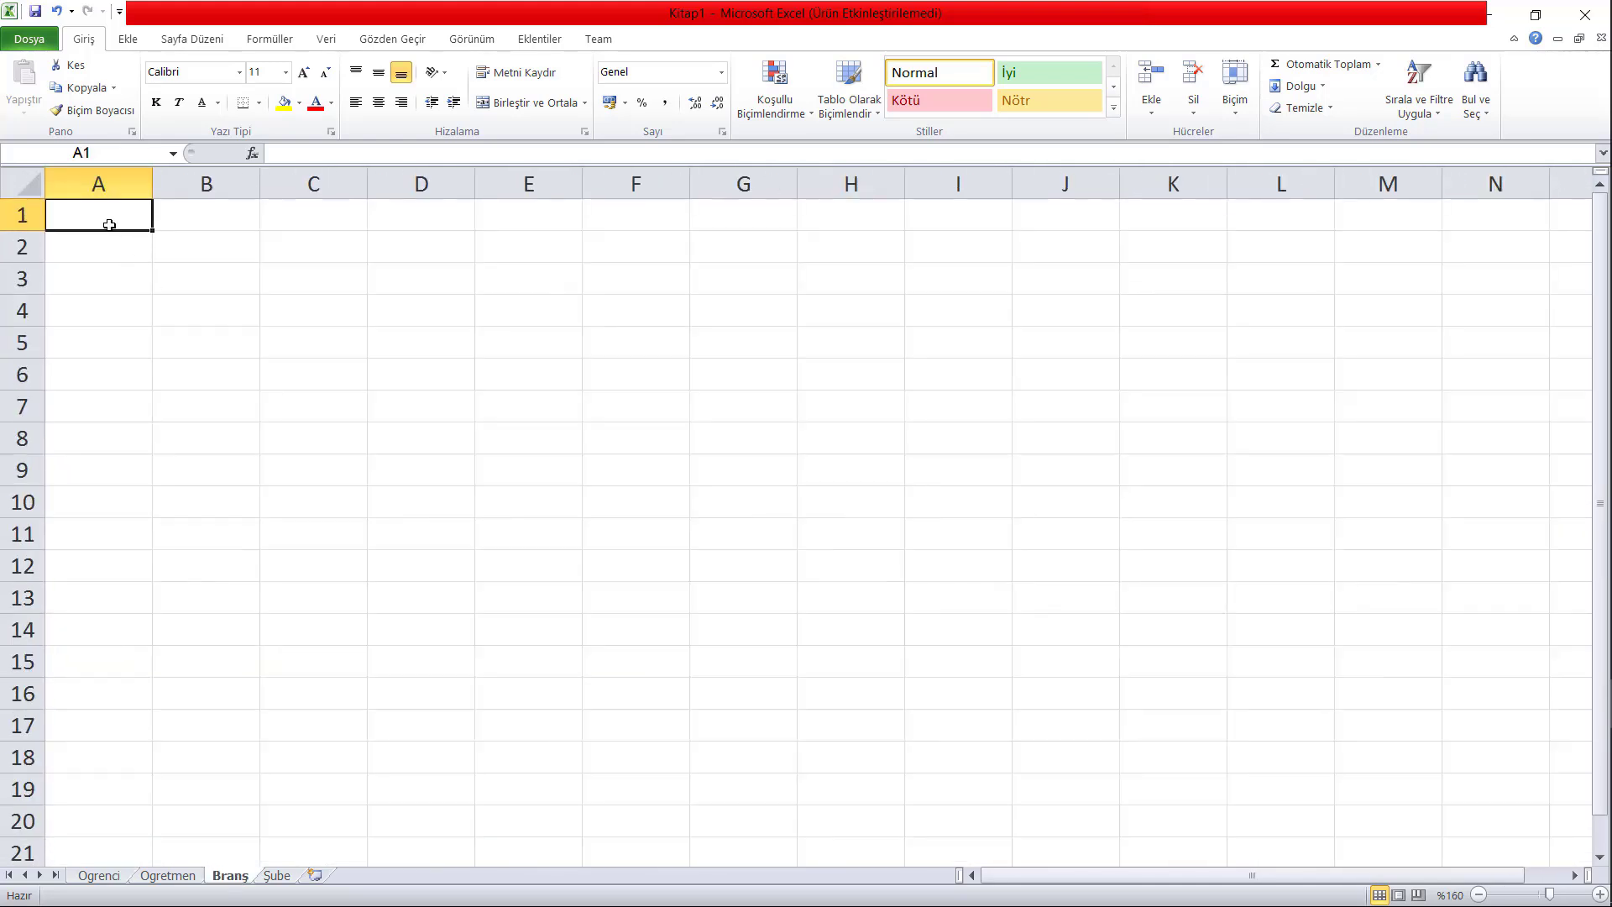
{"action": "type", "text": "Branş"}
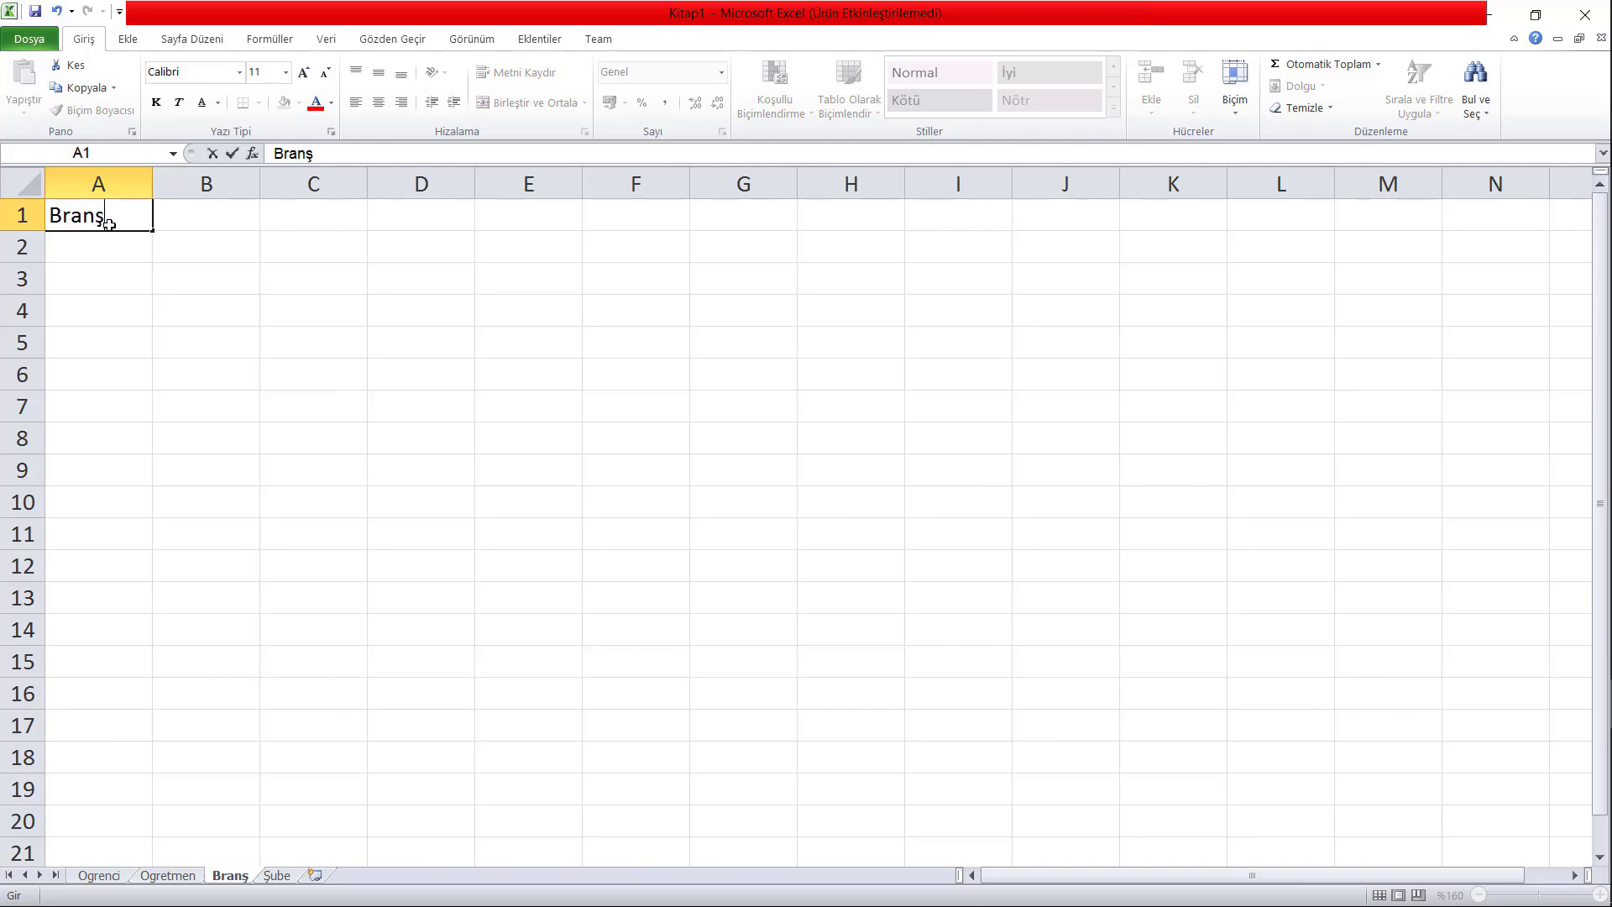
{"action": "type", "text": "Id"}
{"action": "key", "text": "Tab"}
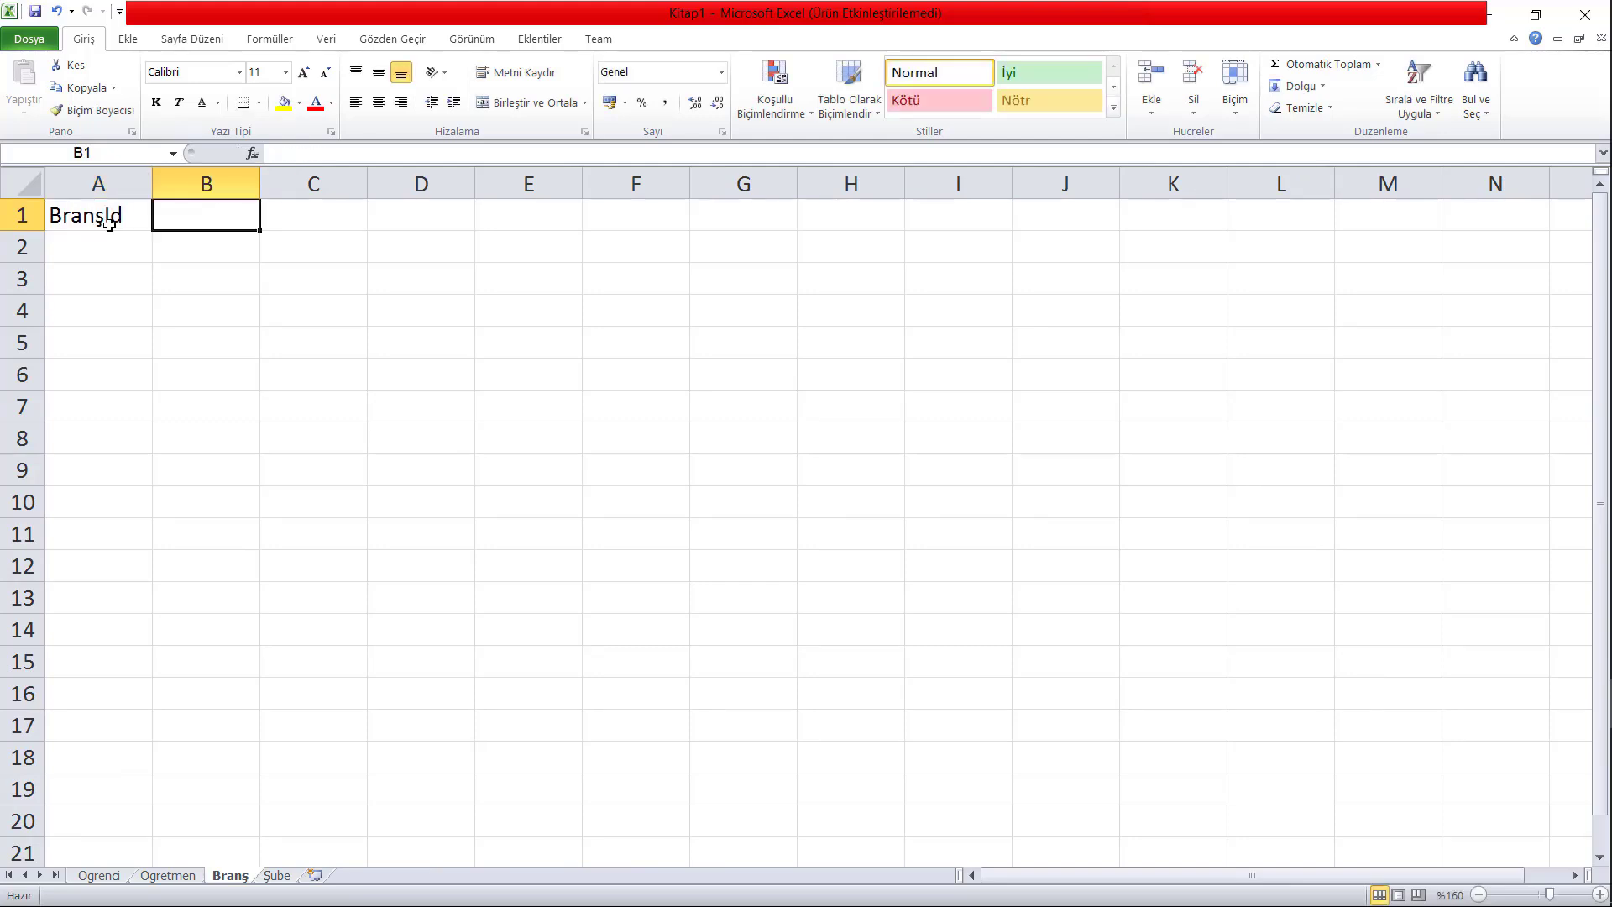
{"action": "type", "text": "Branş"}
{"action": "type", "text": "Adı"}
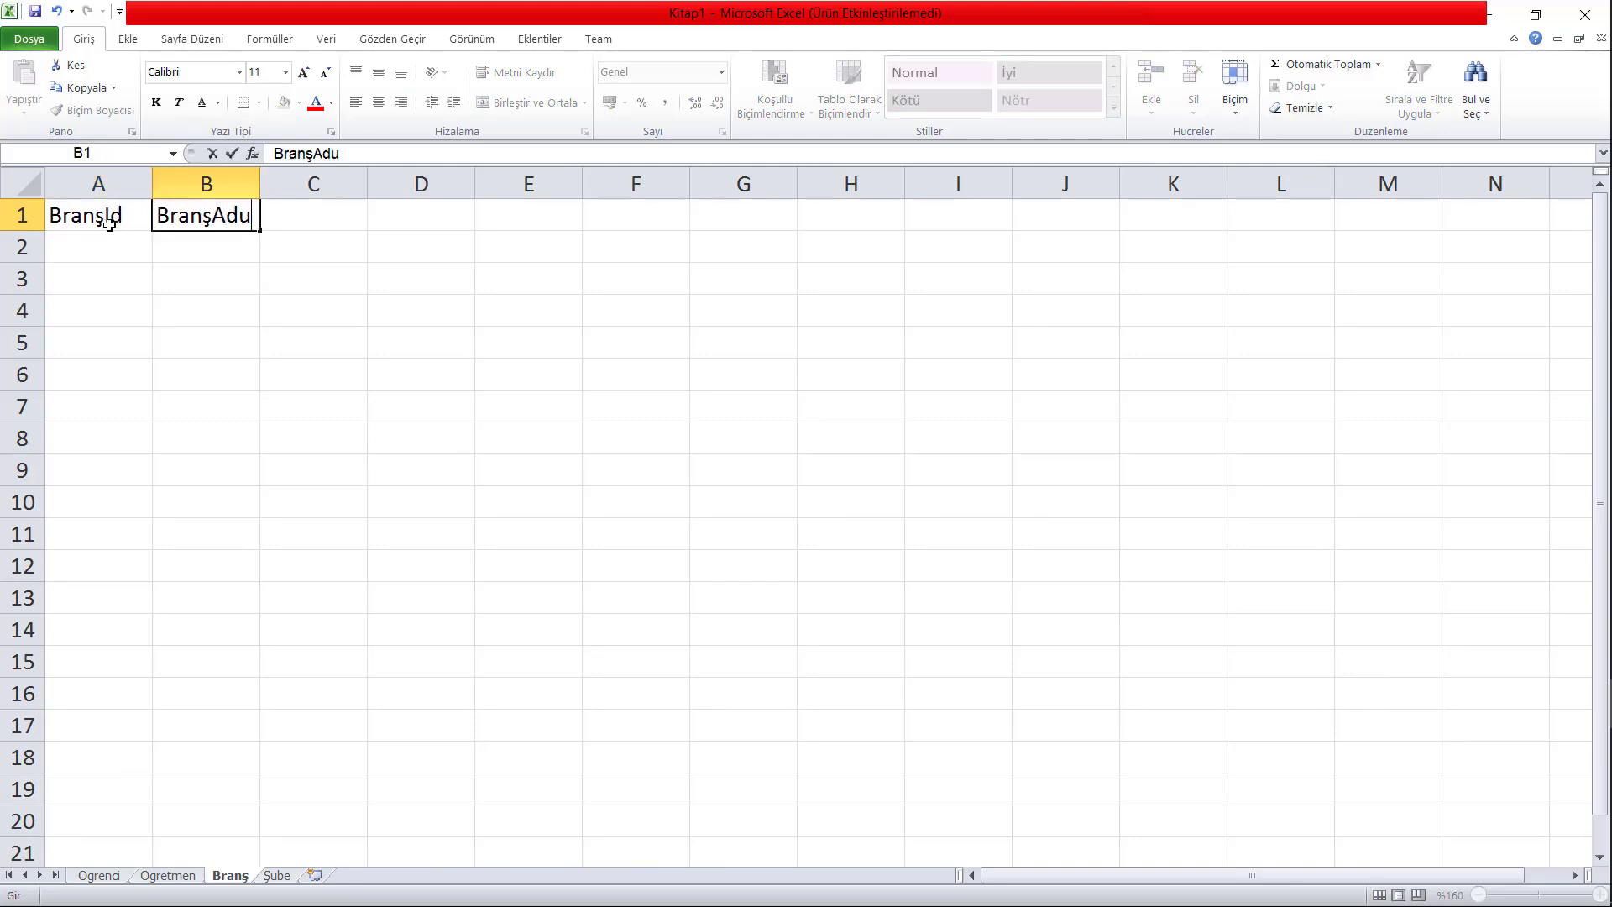
- Commit the BranşAdı header and enter branches 1 Matematik, 2 fizik and 3 Kimya
{"action": "key", "text": "Return"}
{"action": "type", "text": "1"}
{"action": "key", "text": "Tab"}
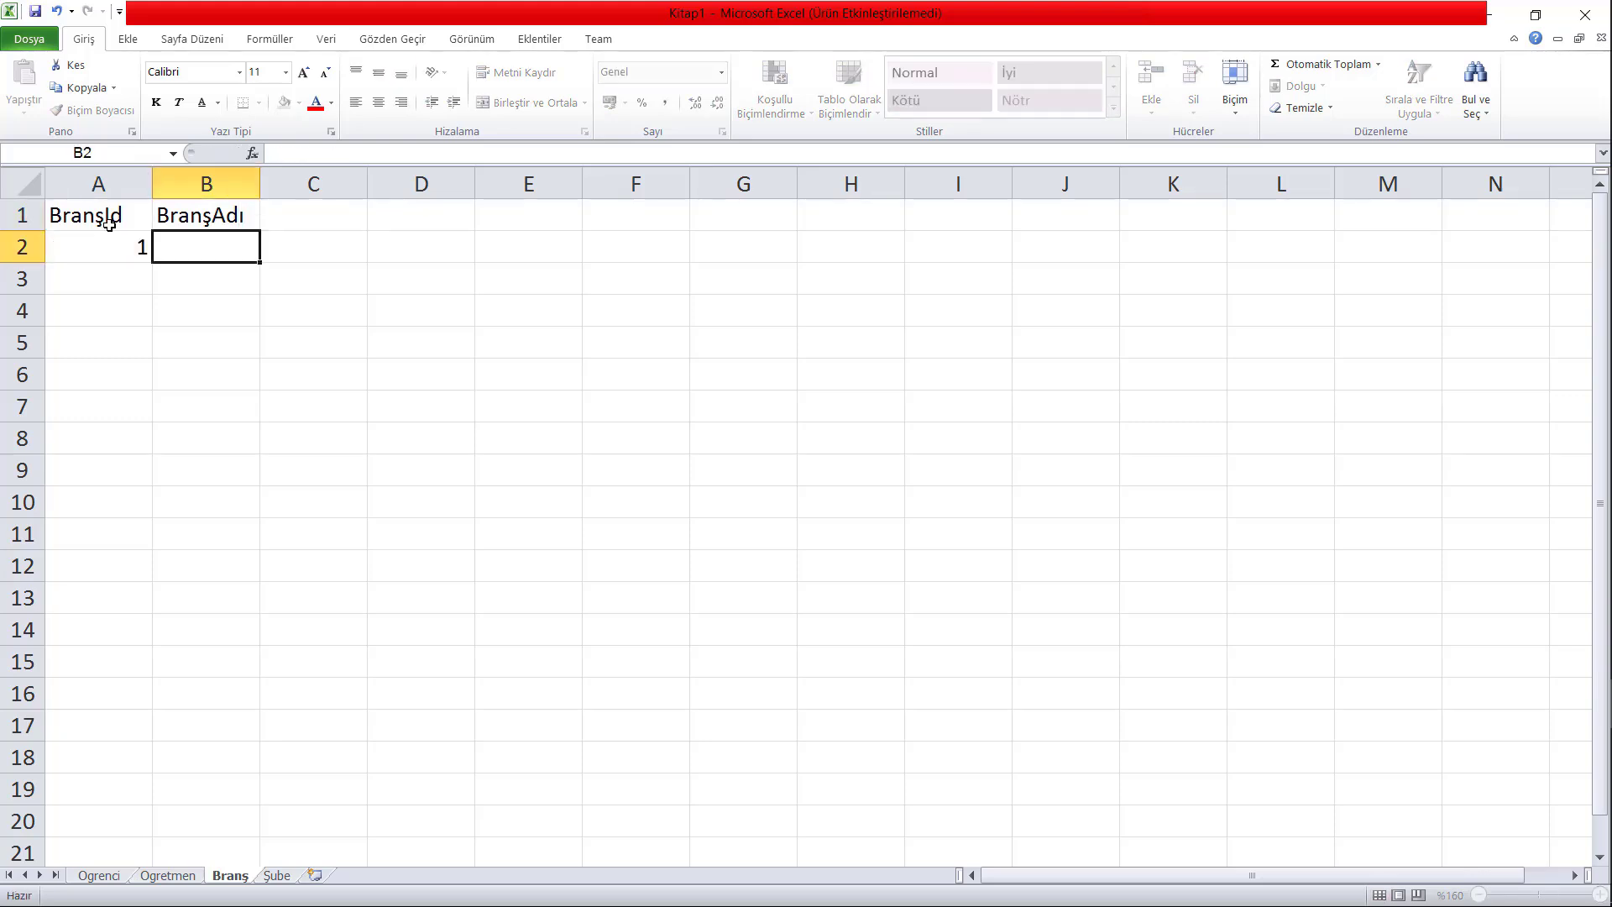
{"action": "type", "text": "Matematik"}
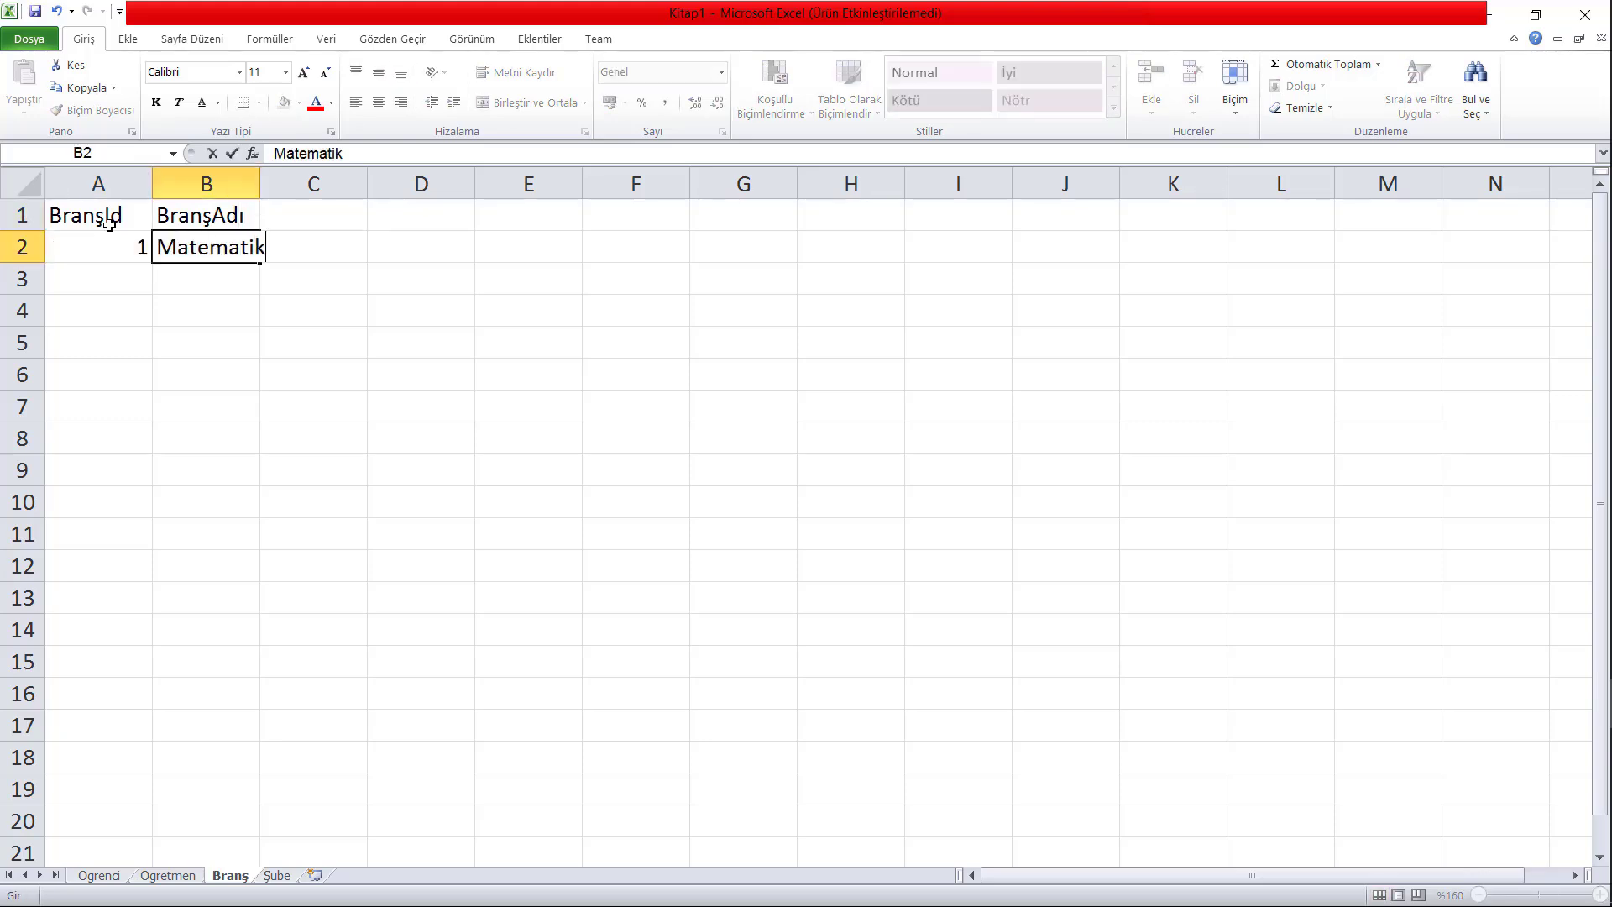
{"action": "key", "text": "Return"}
{"action": "type", "text": "2"}
{"action": "key", "text": "Tab"}
{"action": "type", "text": "fizik"}
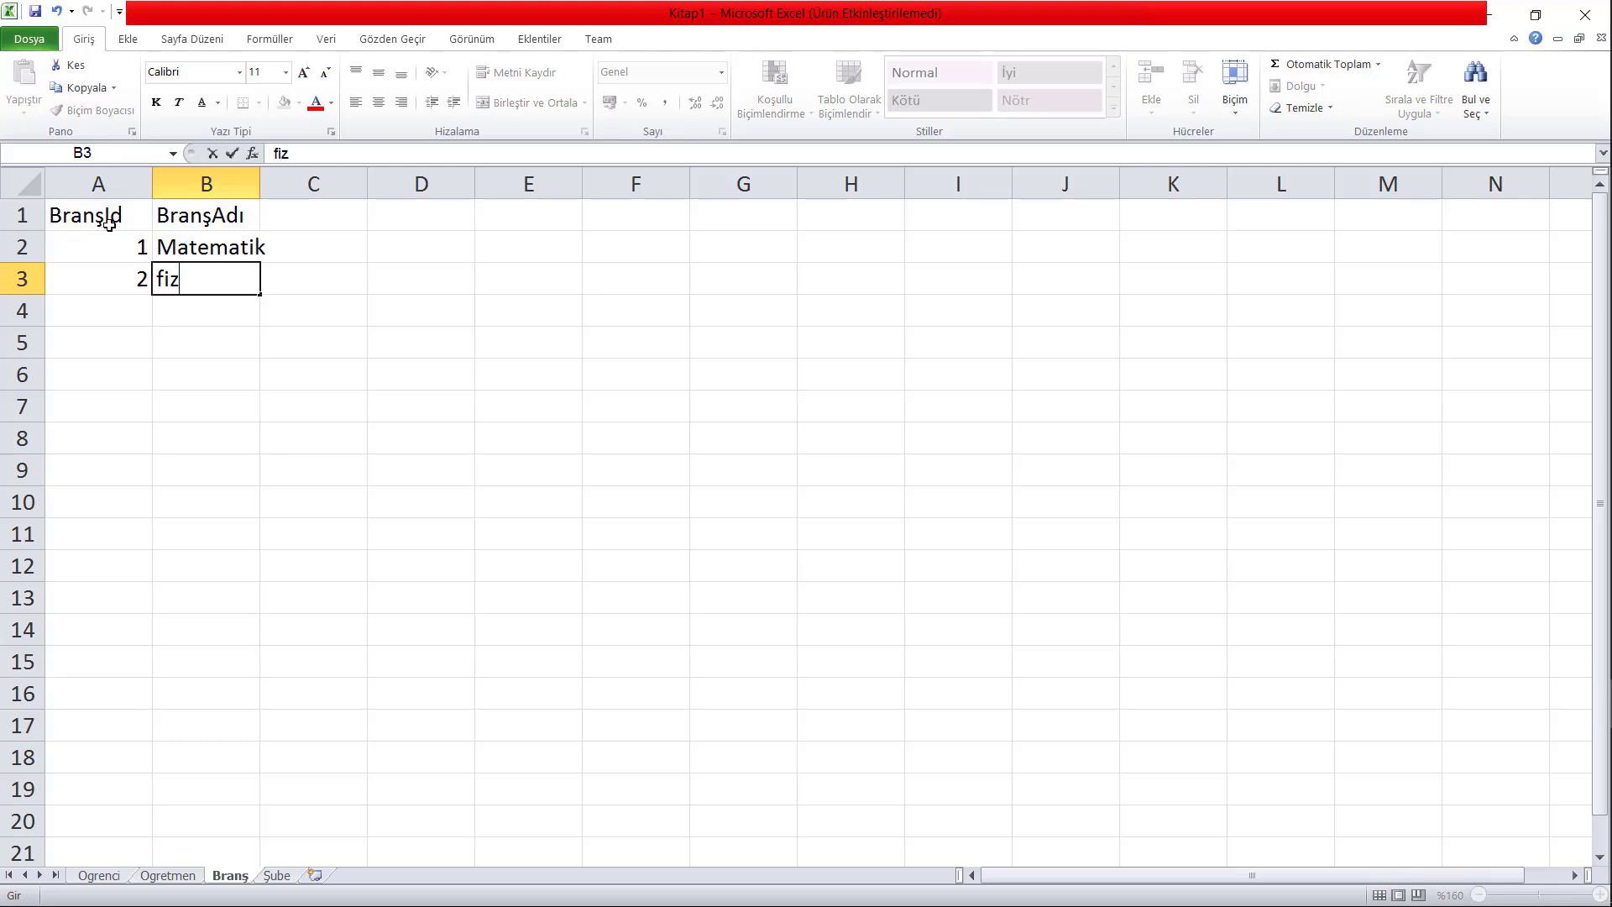
{"action": "key", "text": "Tab"}
{"action": "key", "text": "Down"}
{"action": "key", "text": "Home"}
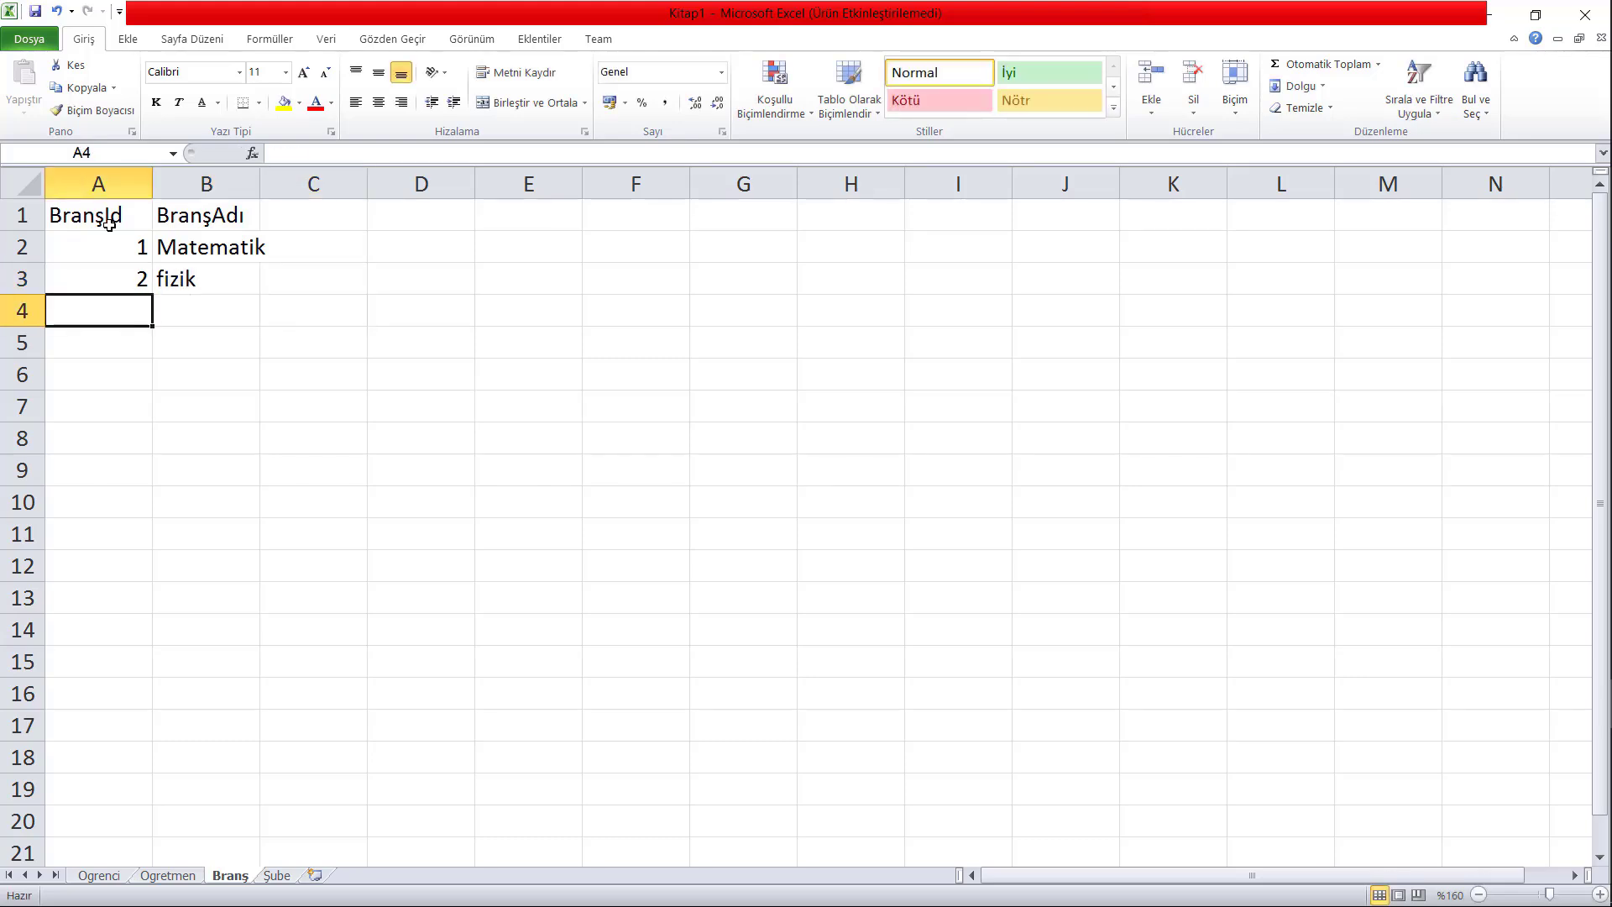
{"action": "type", "text": "3"}
{"action": "key", "text": "Tab"}
{"action": "type", "text": "Kimya"}
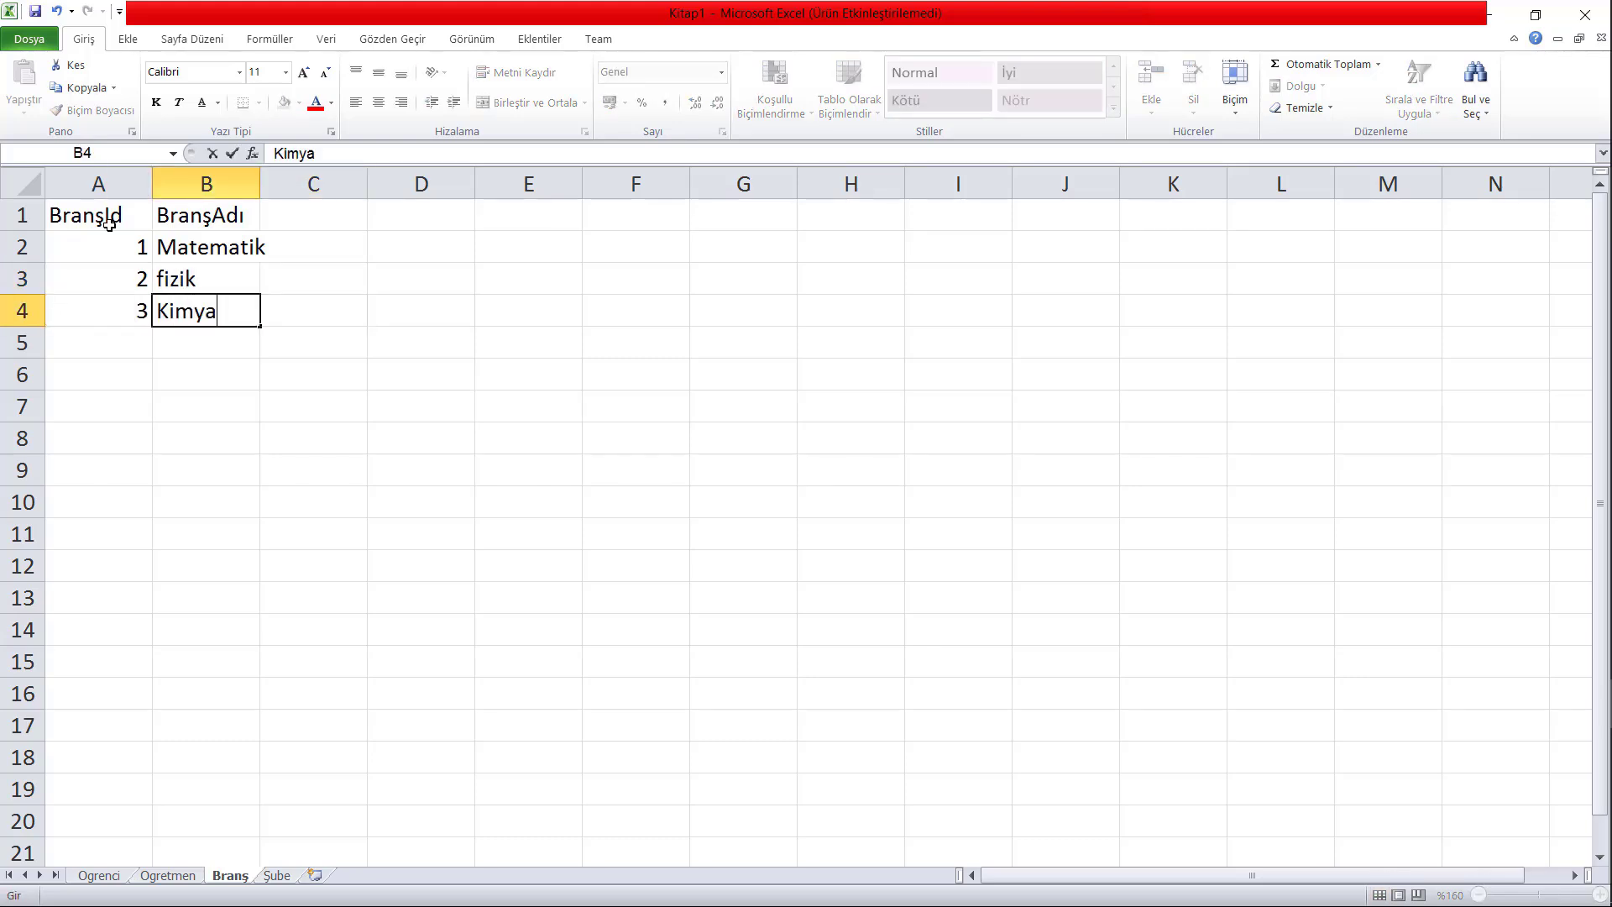
{"action": "key", "text": "Return"}
- Add branches 4 Biyoloji, 5 Edebiyat and 6 Tarih below them
{"action": "type", "text": "4"}
{"action": "key", "text": "Tab"}
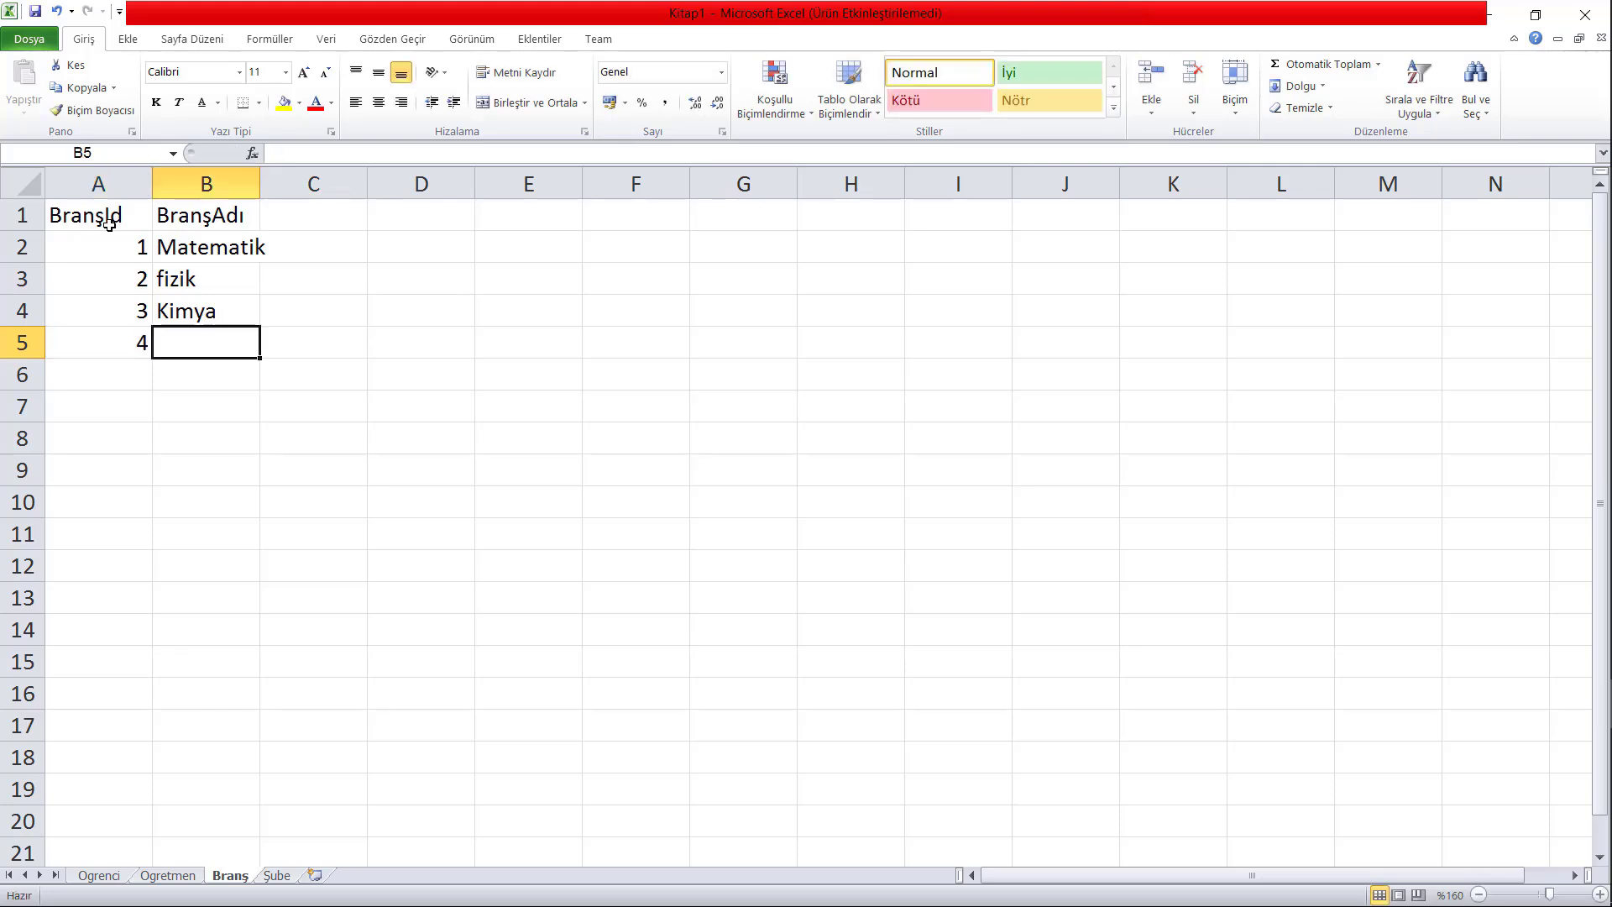
{"action": "type", "text": "Biyolojşi"}
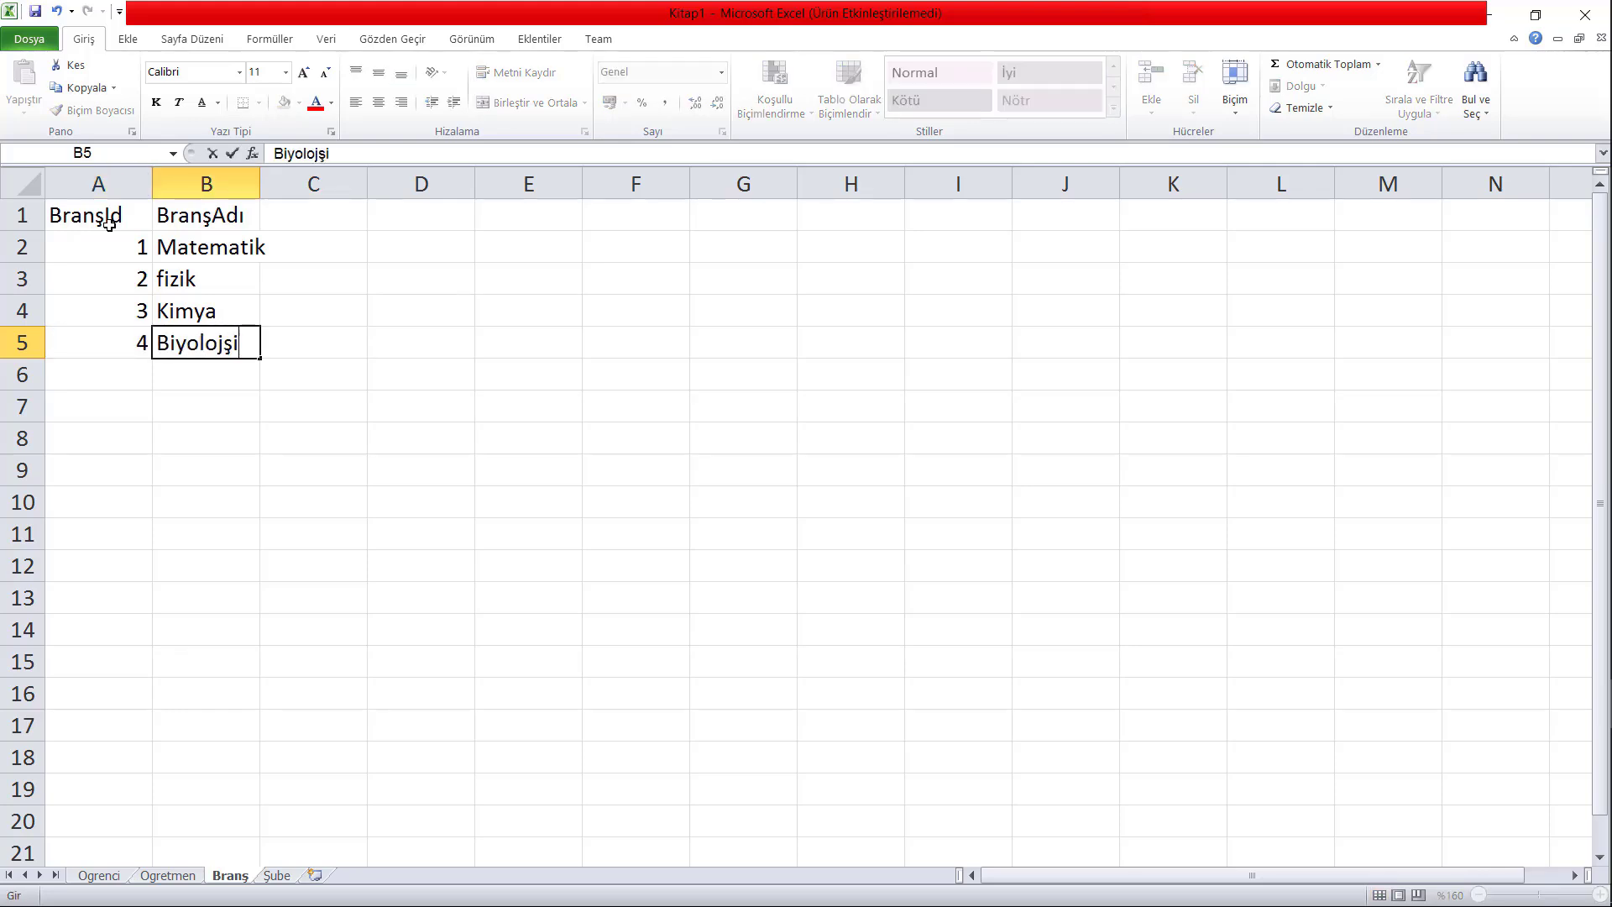
{"action": "key", "text": "BackSpace"}
{"action": "key", "text": "BackSpace"}
{"action": "type", "text": "i"}
{"action": "key", "text": "Return"}
{"action": "type", "text": "5"}
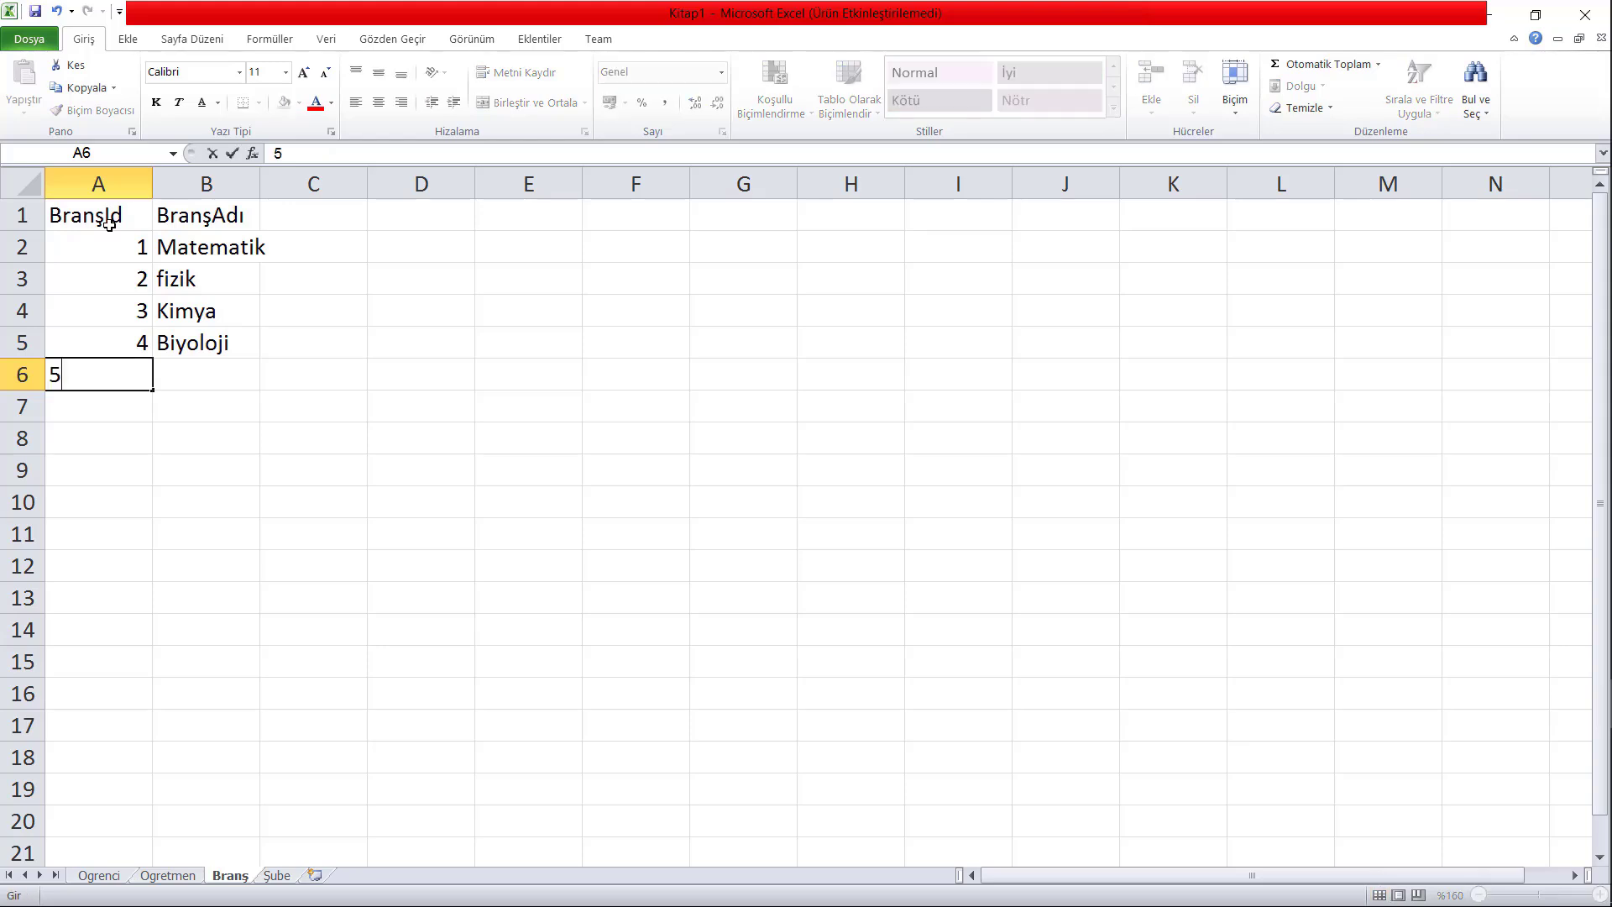
{"action": "key", "text": "Tab"}
{"action": "type", "text": "Edebiyat"}
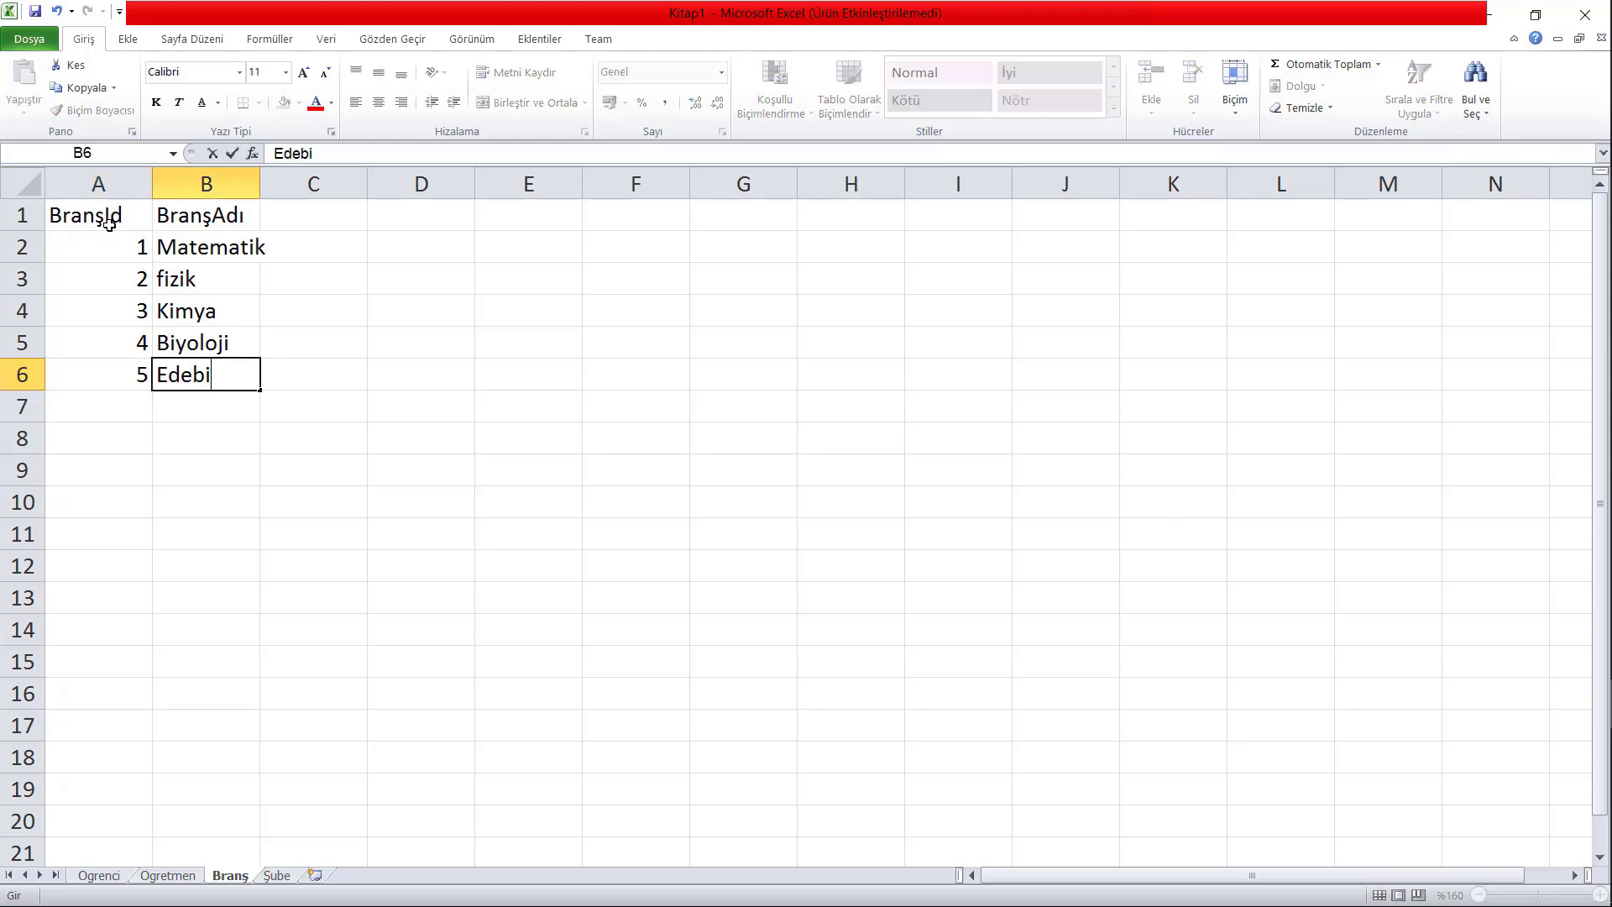
{"action": "key", "text": "Tab"}
{"action": "key", "text": "Down"}
{"action": "key", "text": "Left"}
{"action": "key", "text": "Left"}
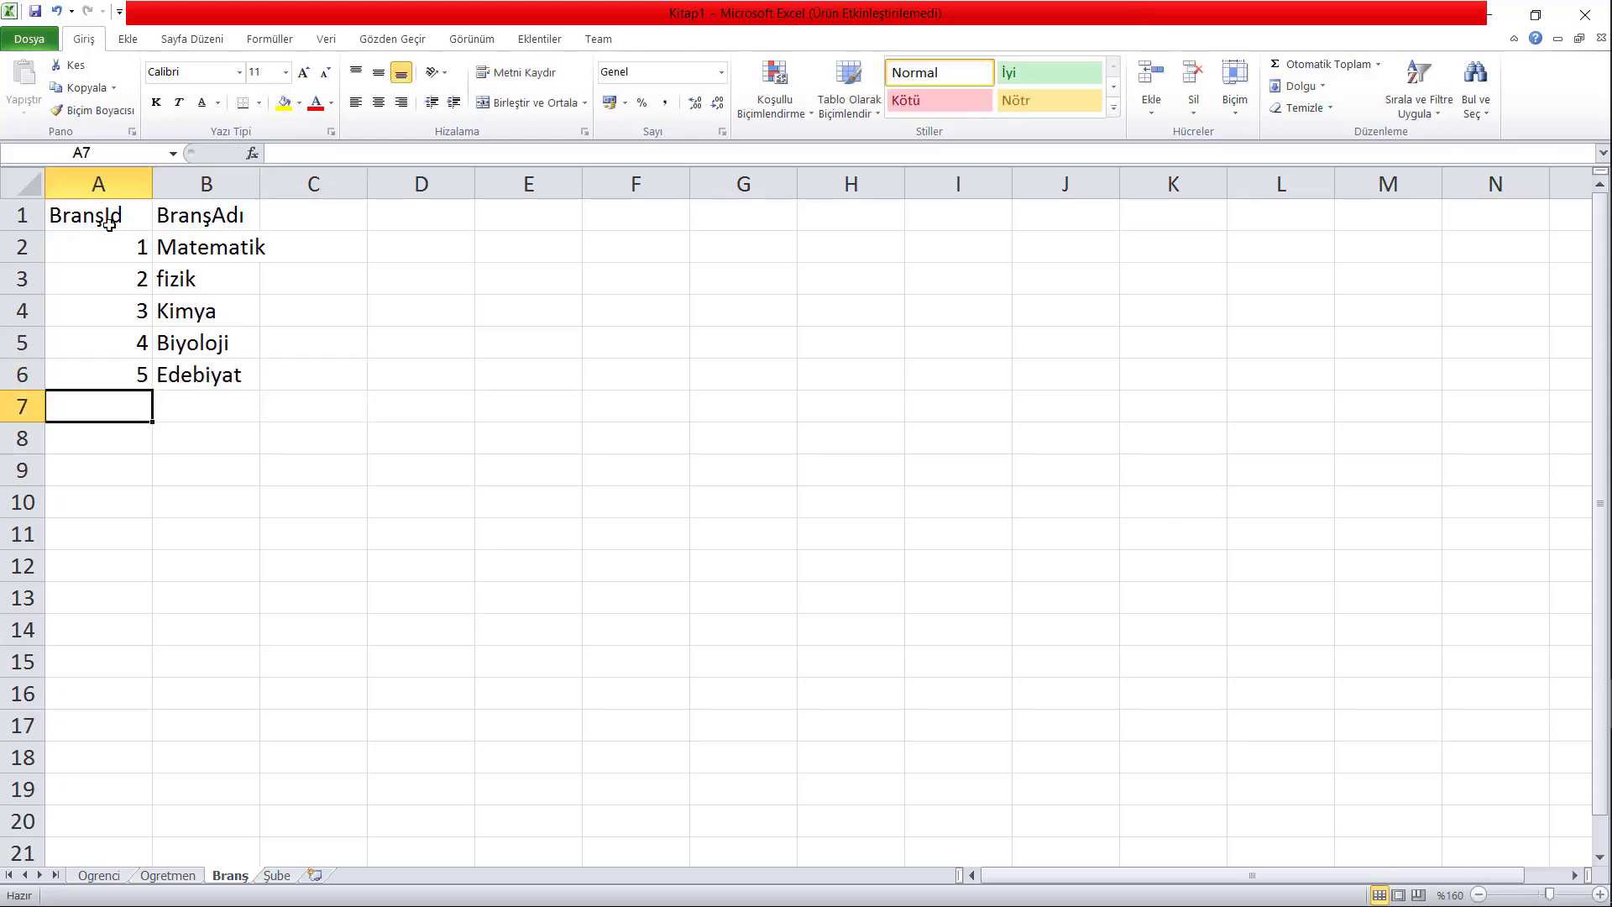
{"action": "type", "text": "6"}
{"action": "key", "text": "Tab"}
{"action": "type", "text": "S"}
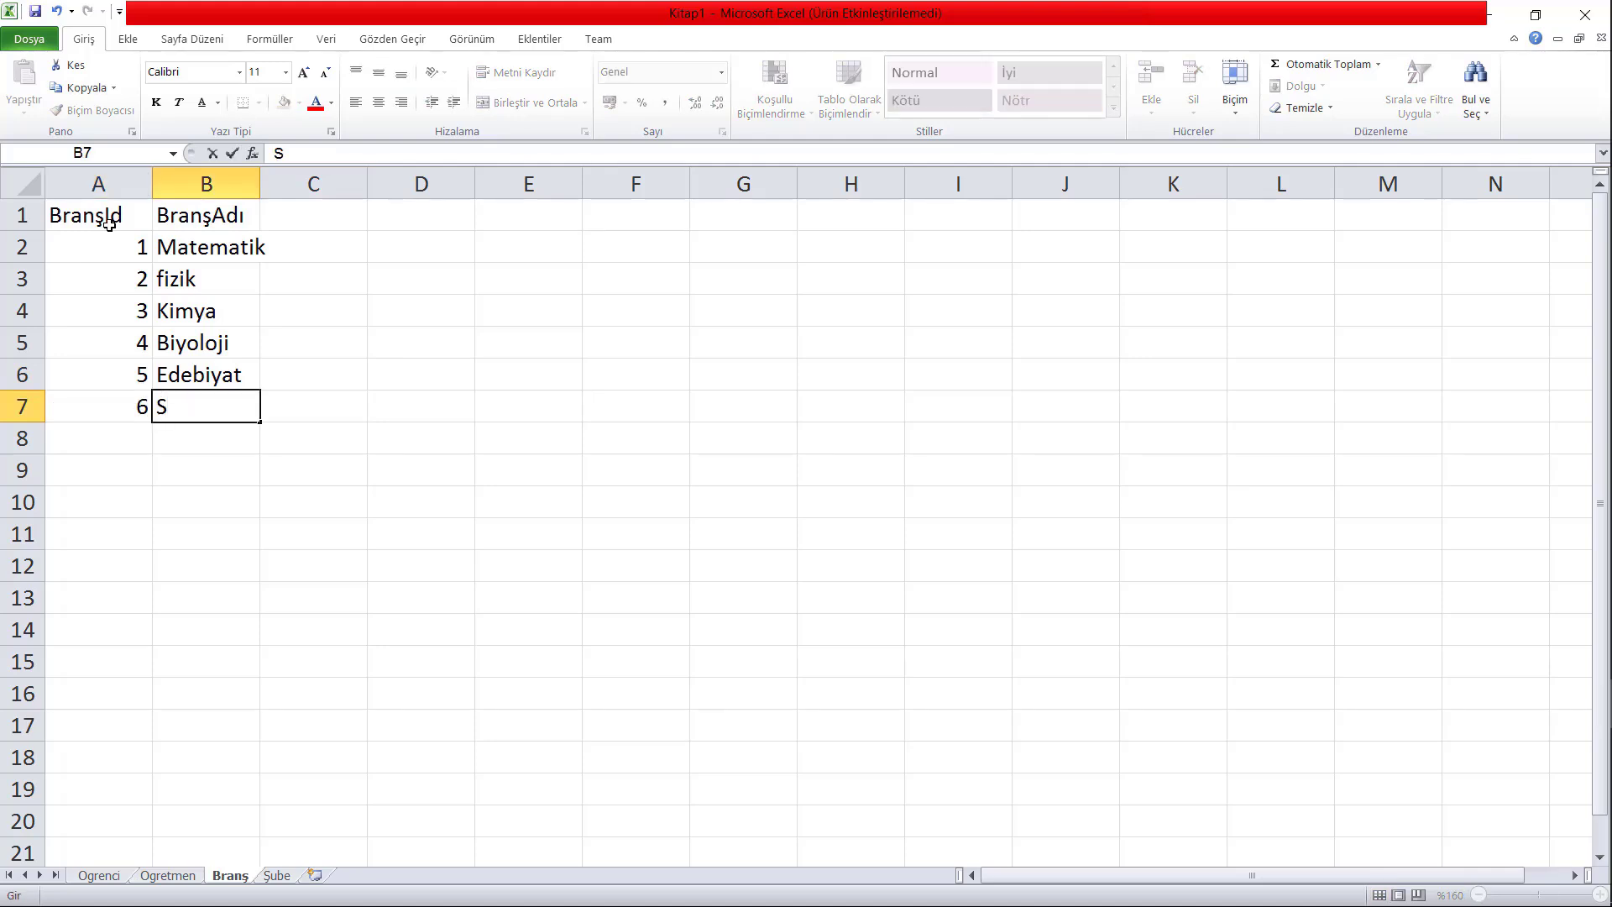
{"action": "key", "text": "BackSpace"}
{"action": "type", "text": "Tarih"}
{"action": "key", "text": "Return"}
- Bold the BranşId/BranşAdı headers, fit columns A and B to their contents, and cancel saving
{"action": "left_click_drag", "start_coordinate": [109, 225], "coordinate": [172, 223]}
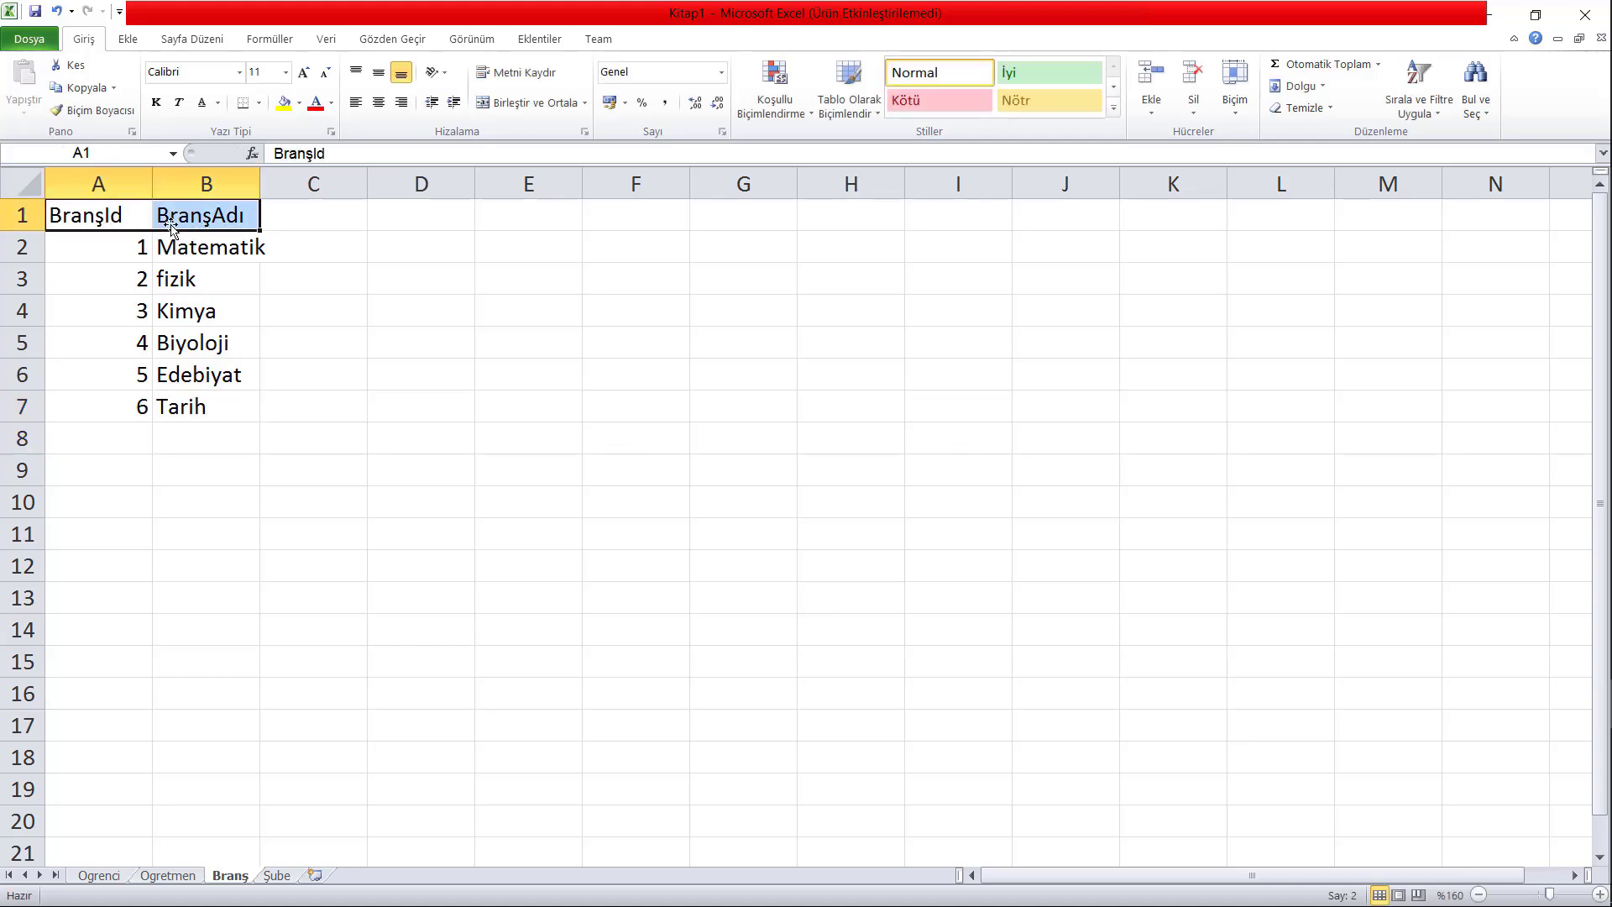
{"action": "left_click", "coordinate": [156, 102]}
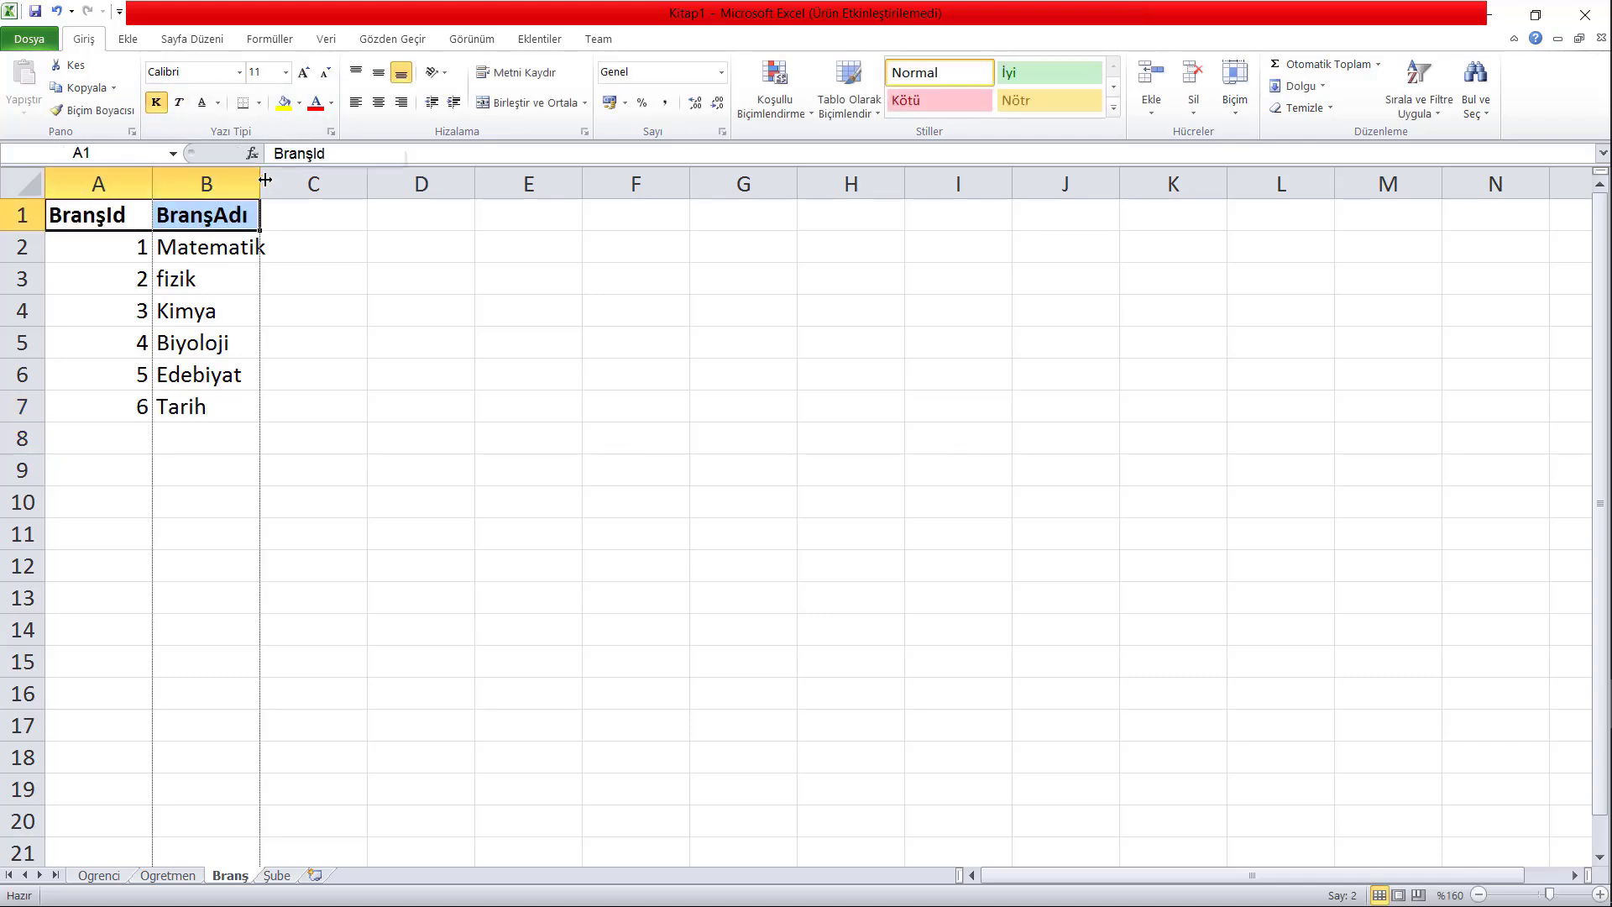
{"action": "double_click", "coordinate": [259, 184]}
{"action": "left_click_drag", "start_coordinate": [159, 184], "coordinate": [137, 185]}
{"action": "left_click", "coordinate": [244, 342]}
{"action": "key", "text": "ctrl+s"}
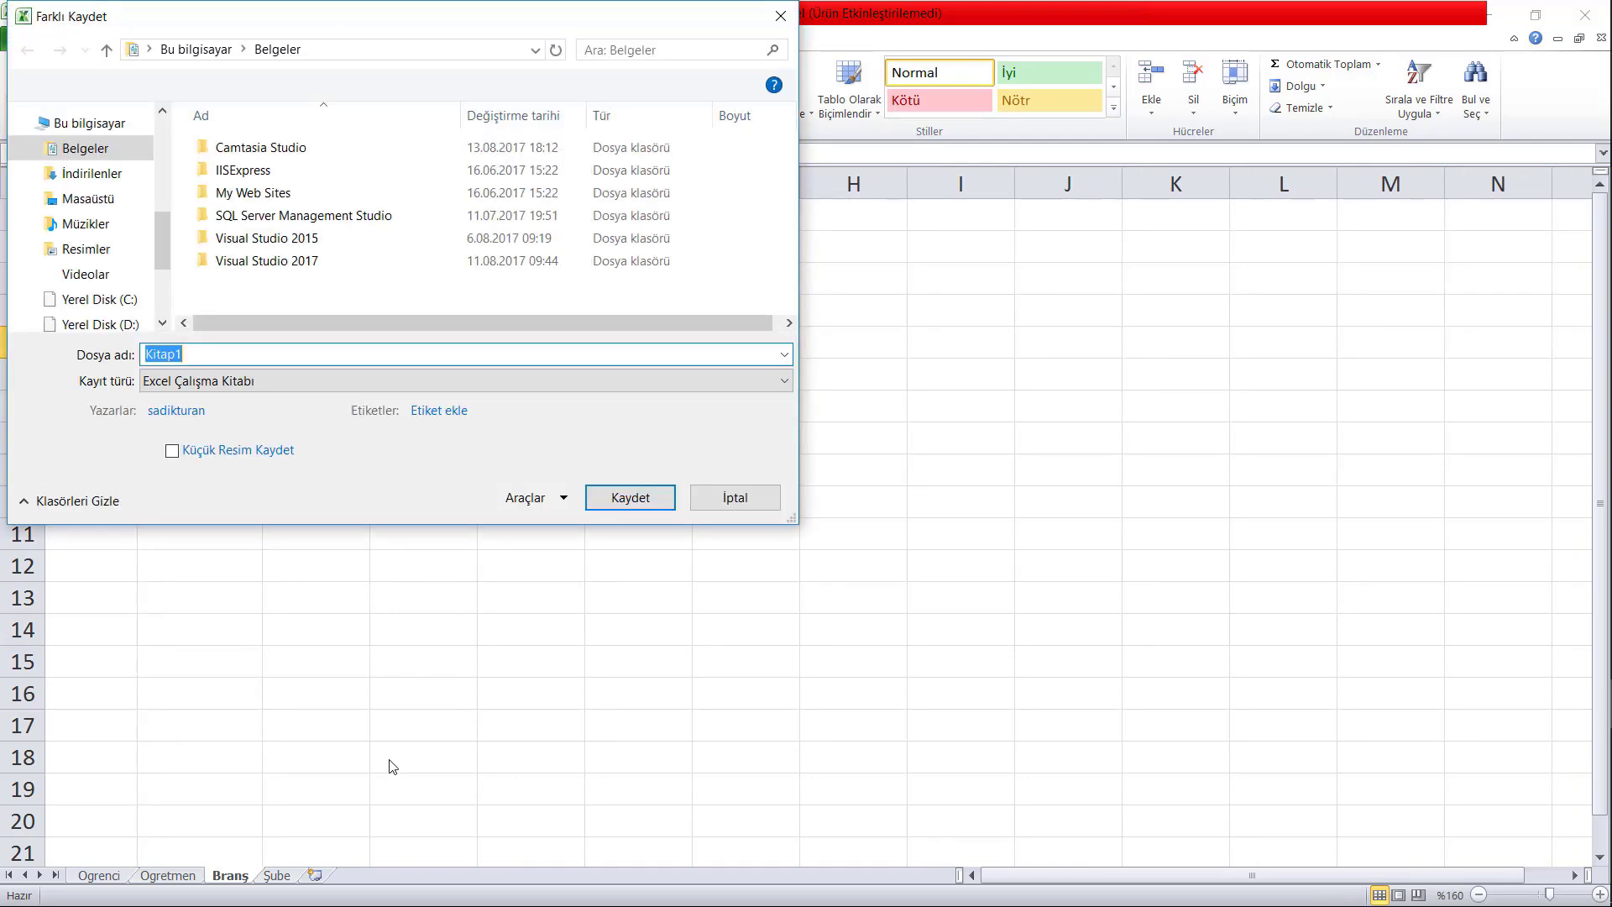
{"action": "key", "text": "Escape"}
- On the Şube sheet, add bold headers ŞubeId and Şube in A1:B1
{"action": "left_click", "coordinate": [277, 875]}
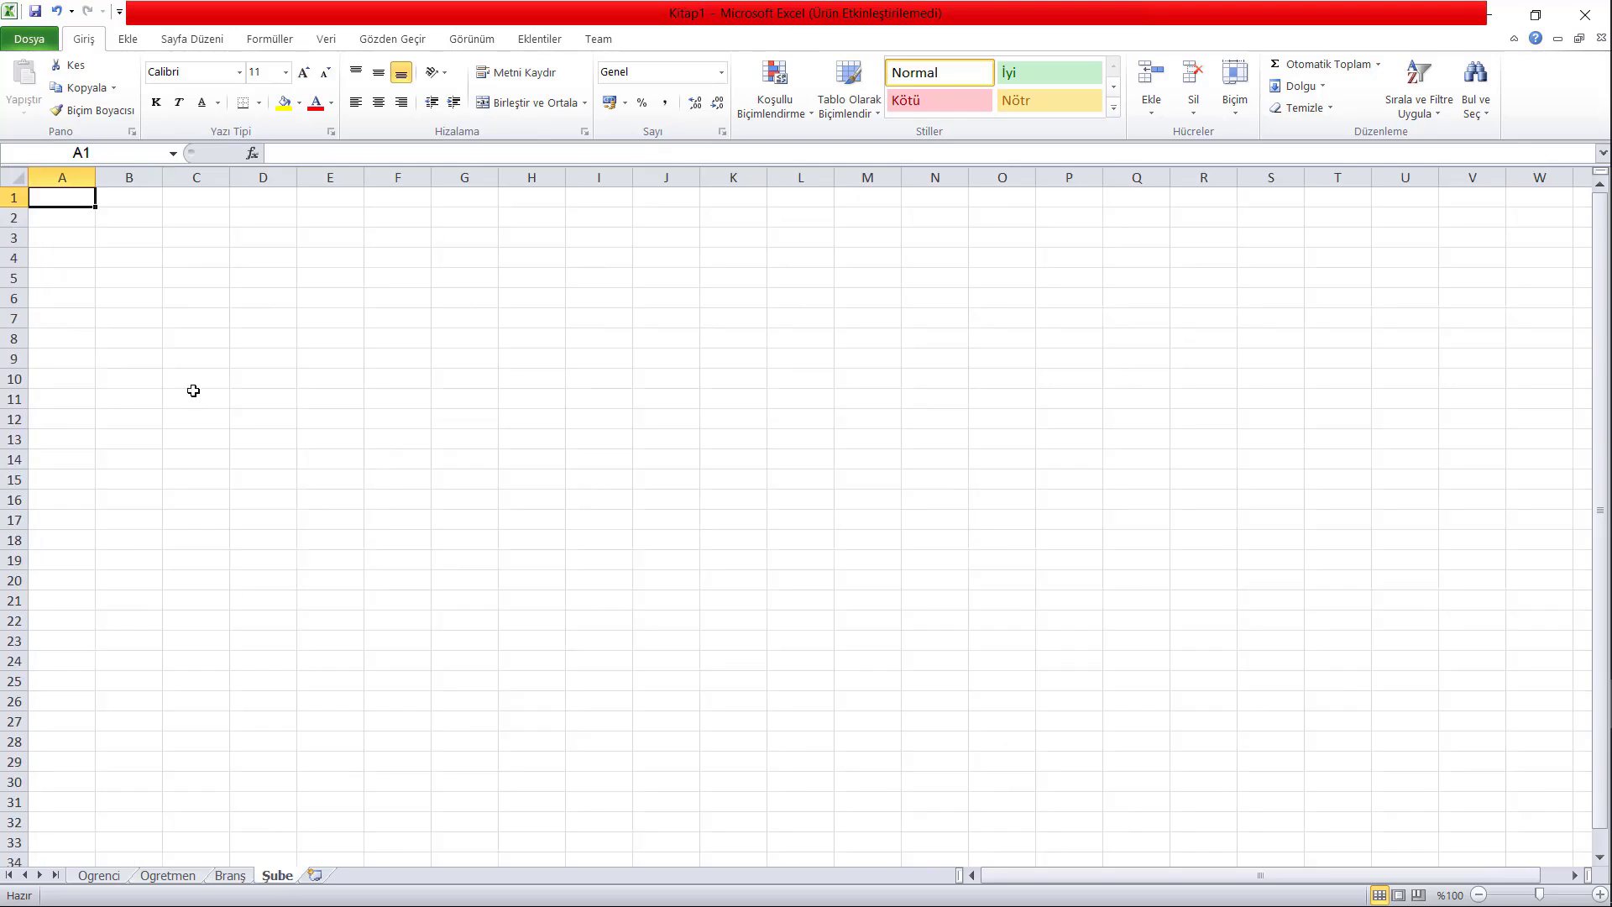
{"action": "scroll", "coordinate": [305, 424], "scroll_direction": "up", "scroll_amount": 3}
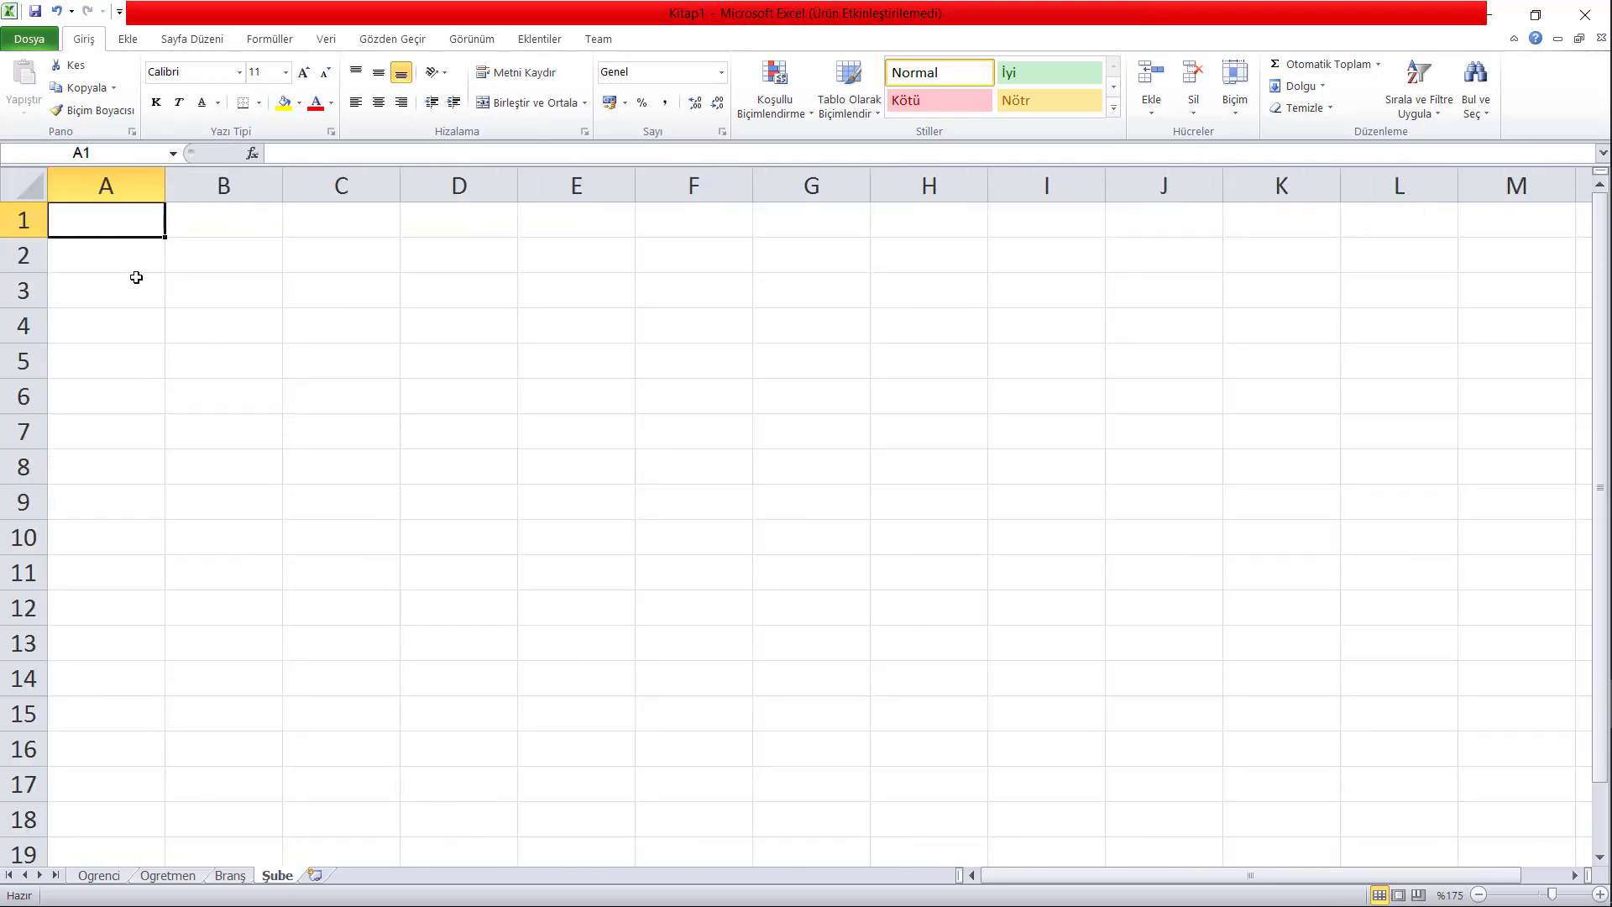
{"action": "type", "text": "ŞubeId"}
{"action": "key", "text": "Tab"}
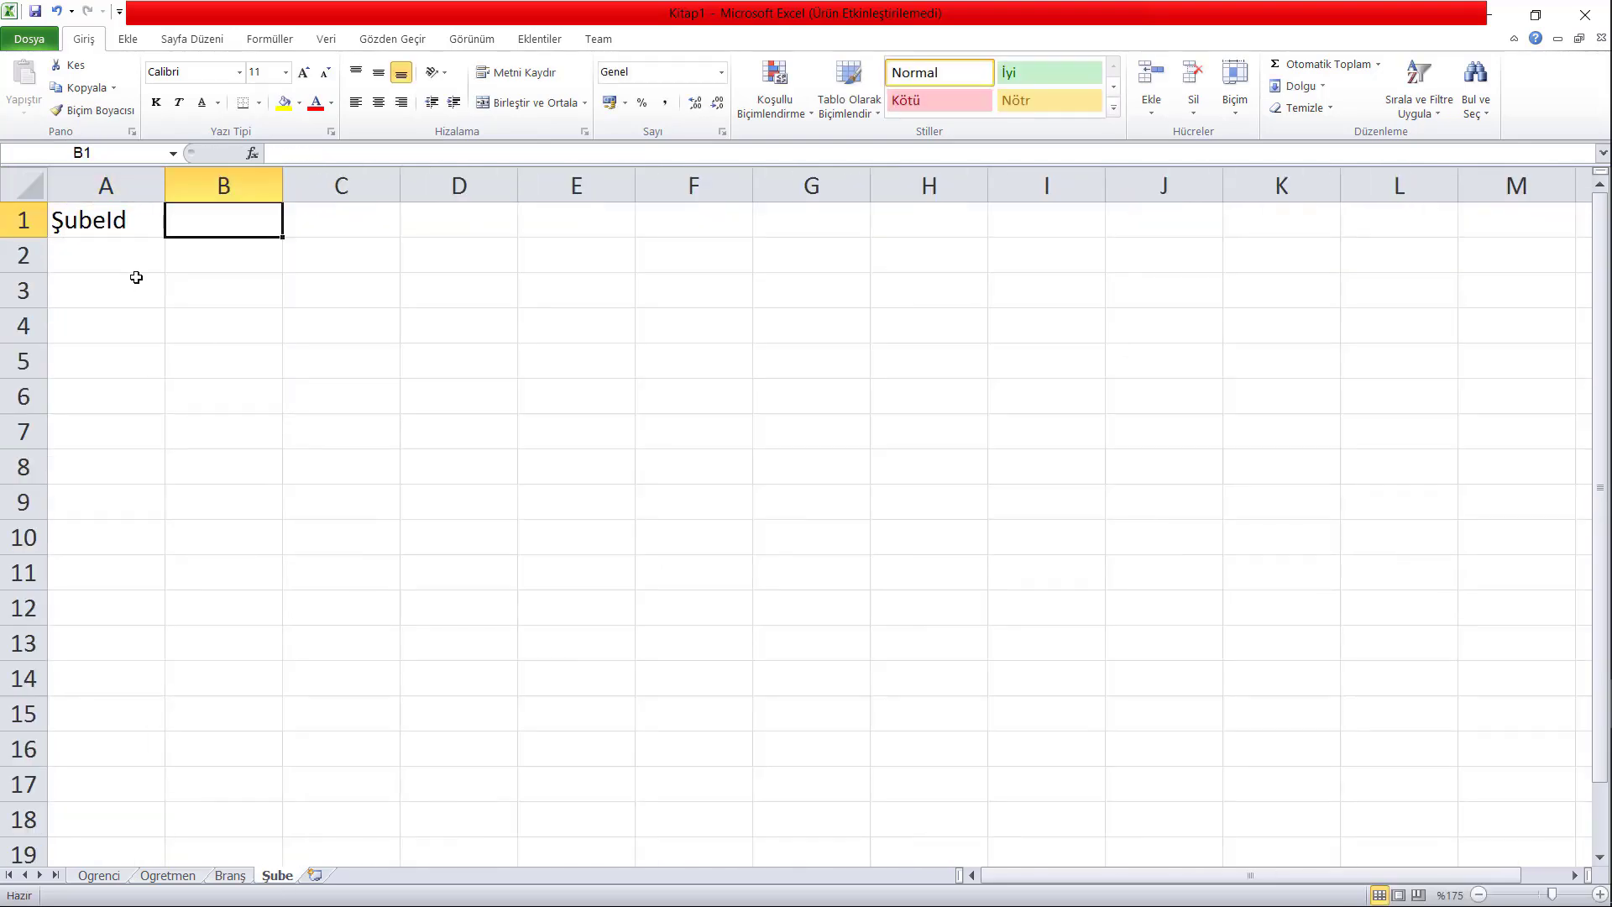
{"action": "type", "text": "Şube"}
{"action": "key", "text": "Return"}
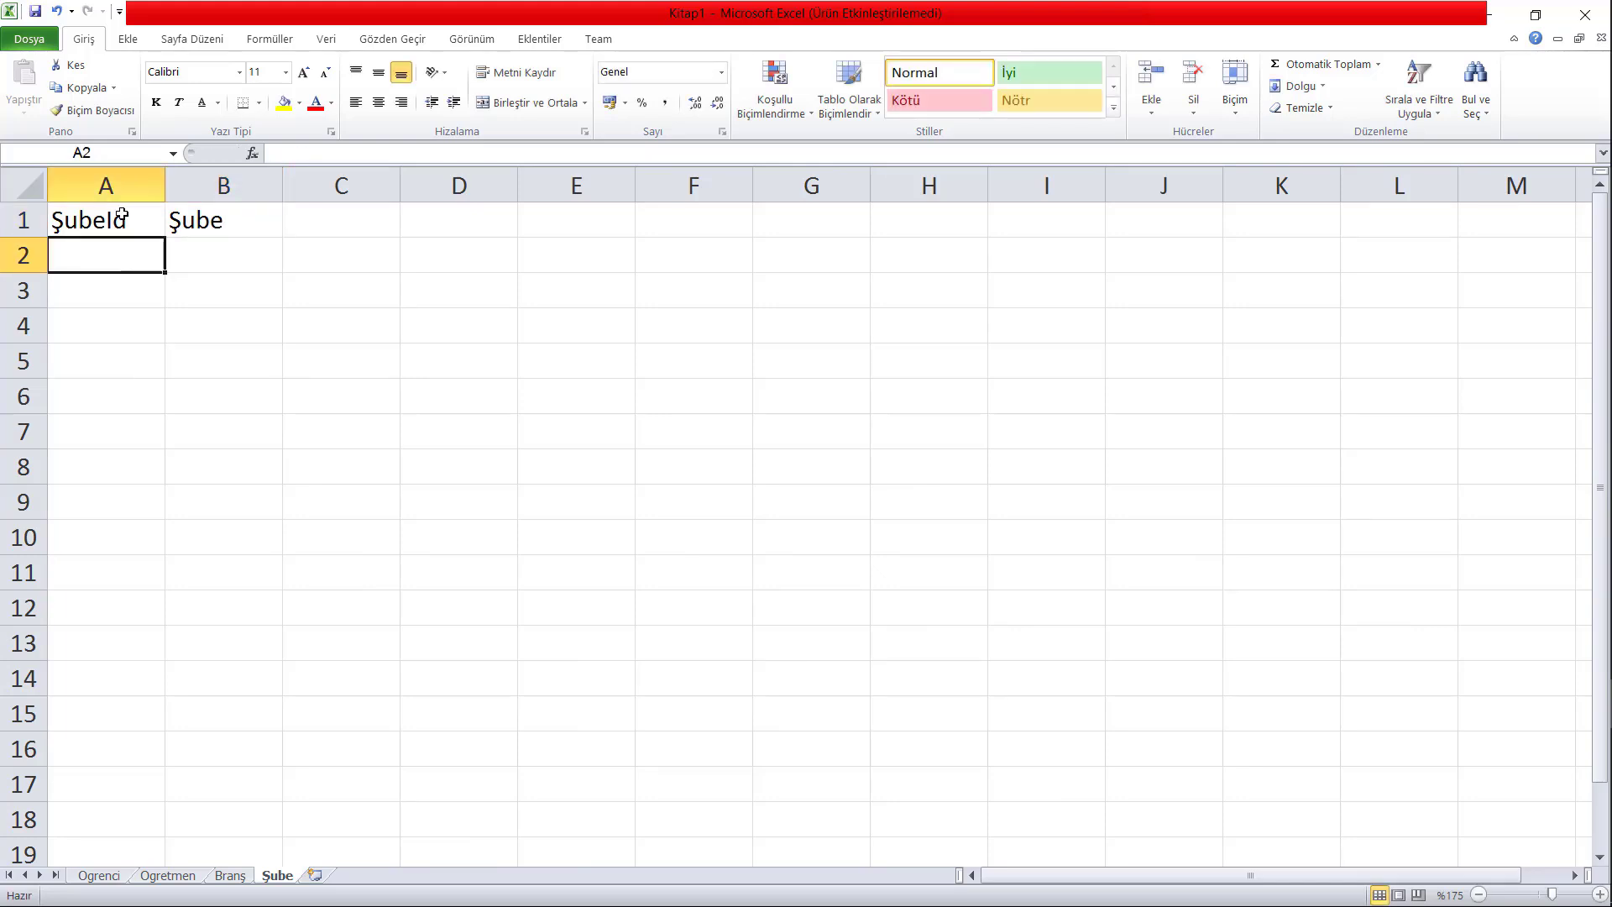
{"action": "left_click_drag", "start_coordinate": [121, 215], "coordinate": [214, 220]}
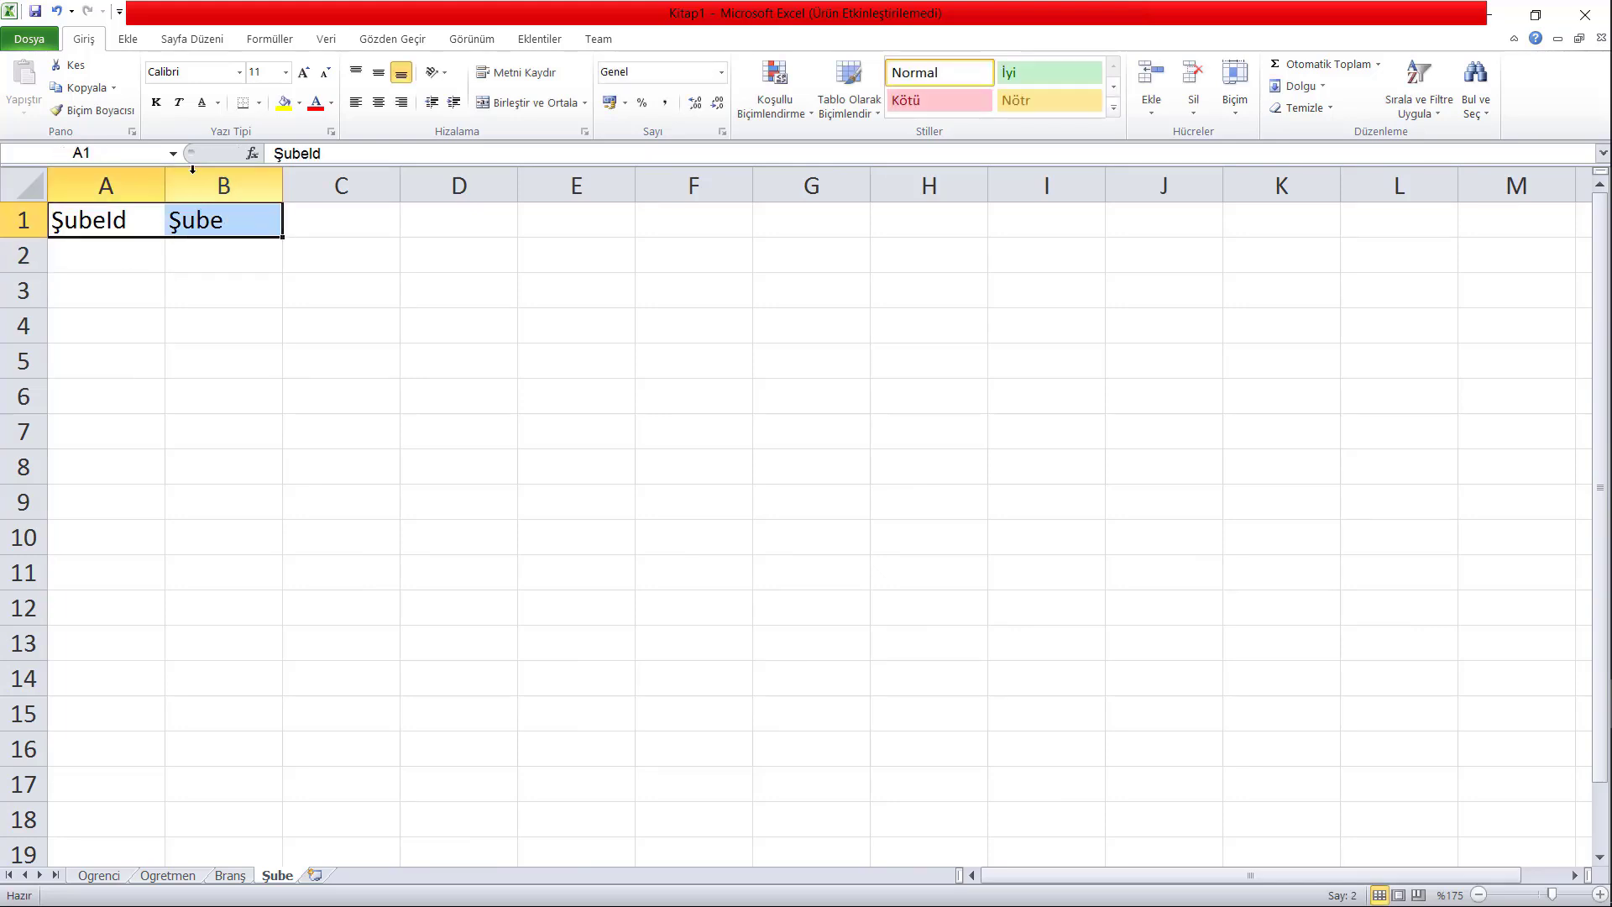
{"action": "left_click", "coordinate": [159, 105]}
- Enter ids 1–3 with classes 9/A, 9/B and 9/C
{"action": "left_click", "coordinate": [104, 251]}
{"action": "type", "text": "1"}
{"action": "key", "text": "Tab"}
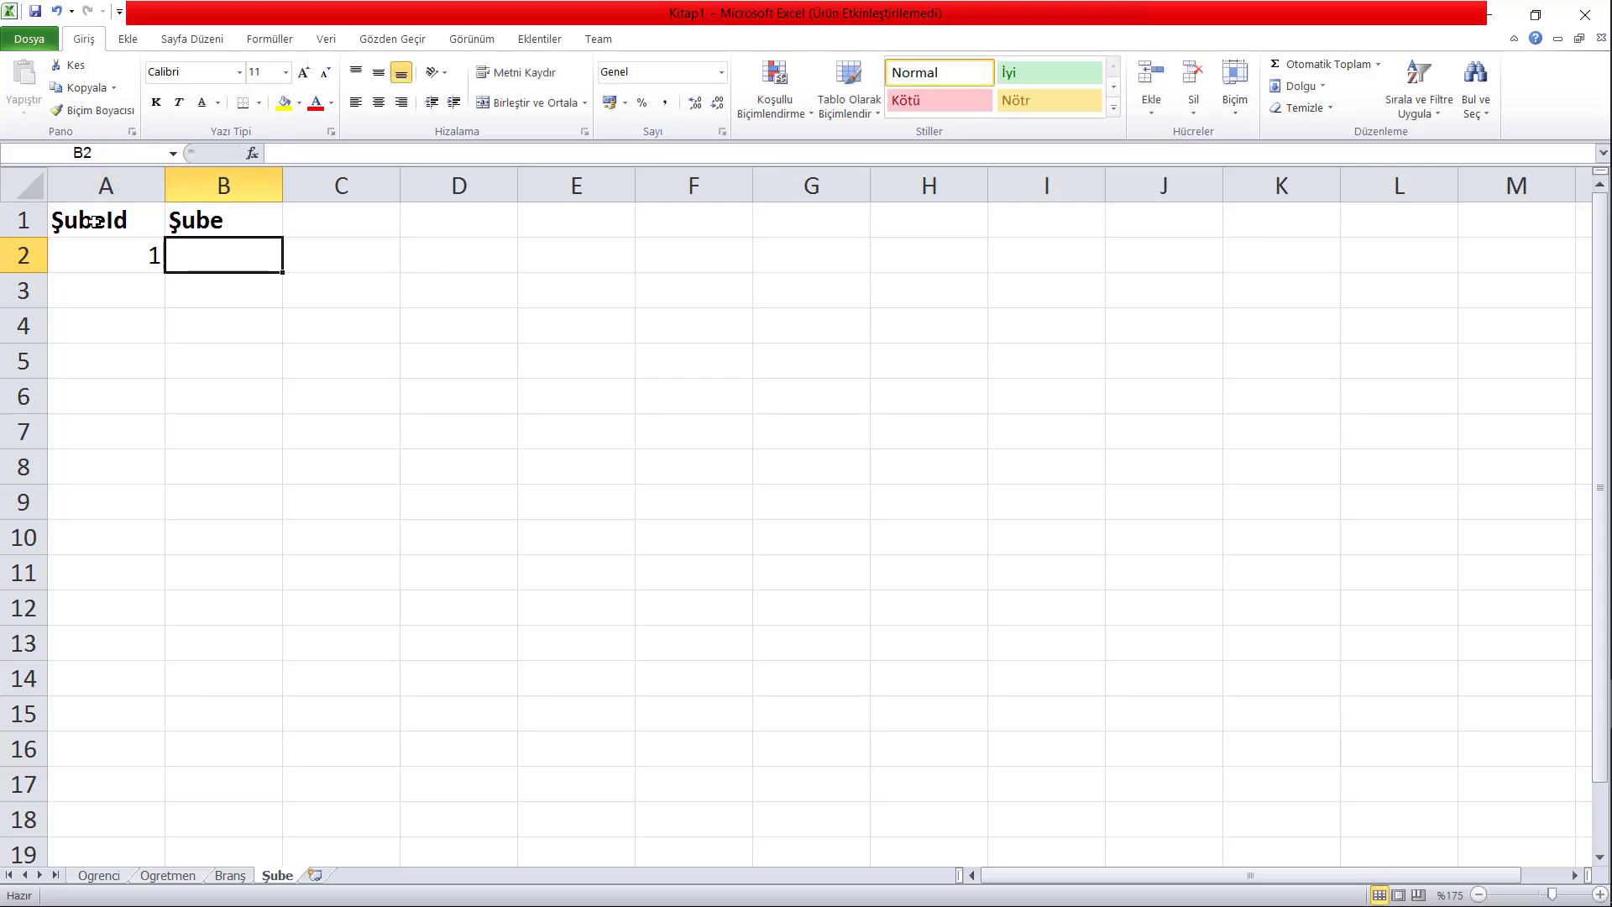
{"action": "type", "text": "11"}
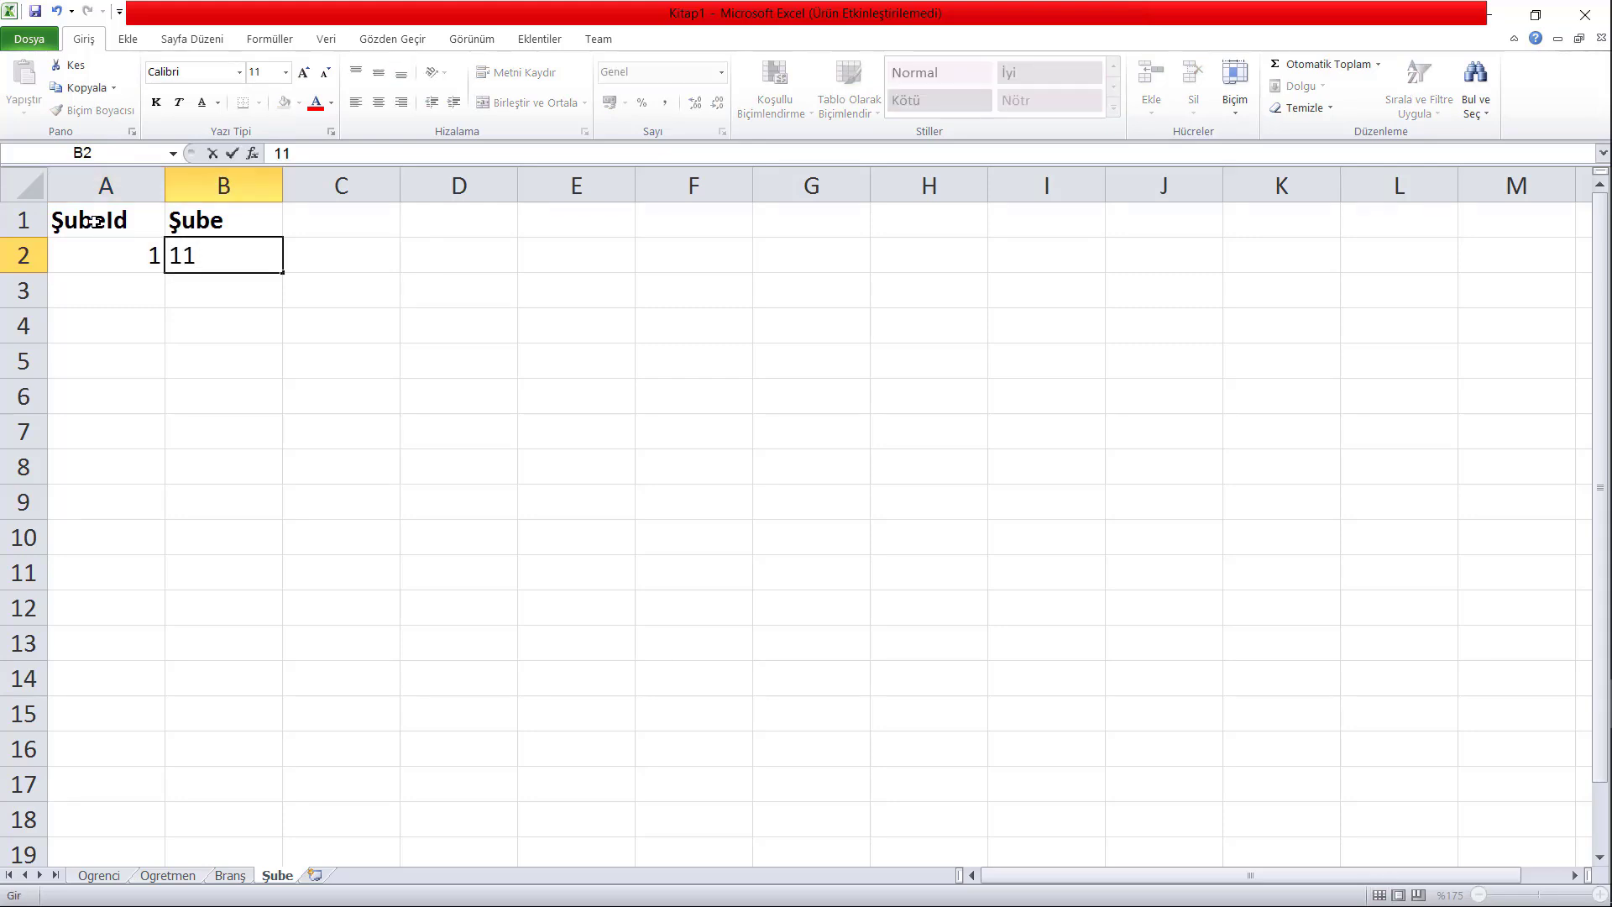
{"action": "key", "text": "BackSpace"}
{"action": "key", "text": "BackSpace"}
{"action": "type", "text": "9/A"}
{"action": "key", "text": "Return"}
{"action": "type", "text": "2"}
{"action": "key", "text": "Tab"}
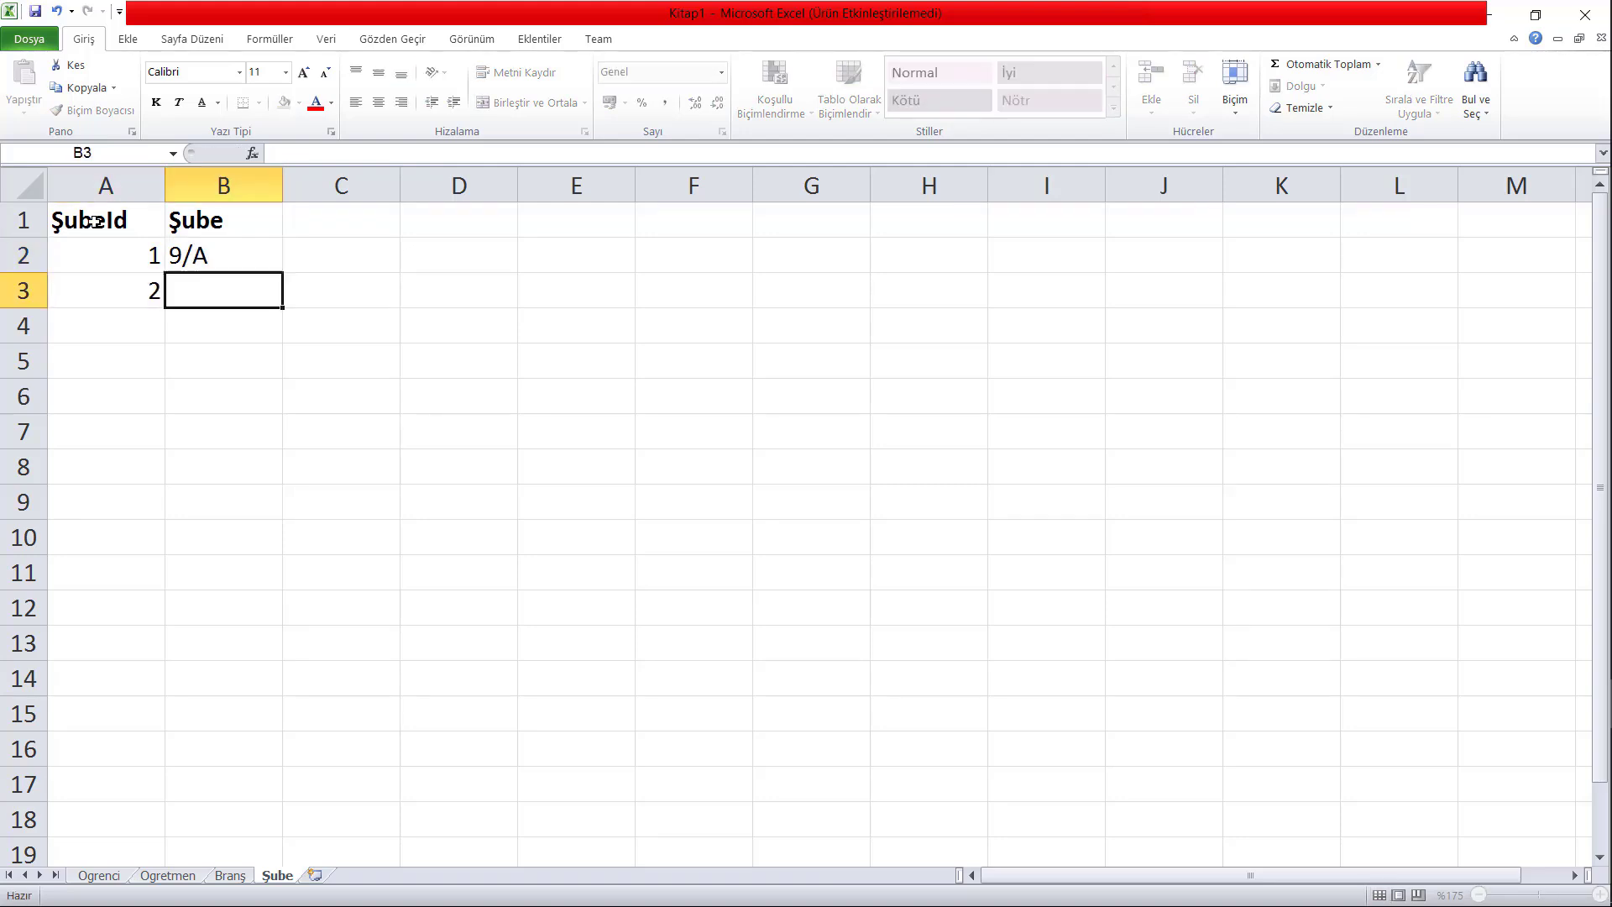
{"action": "type", "text": "9/"}
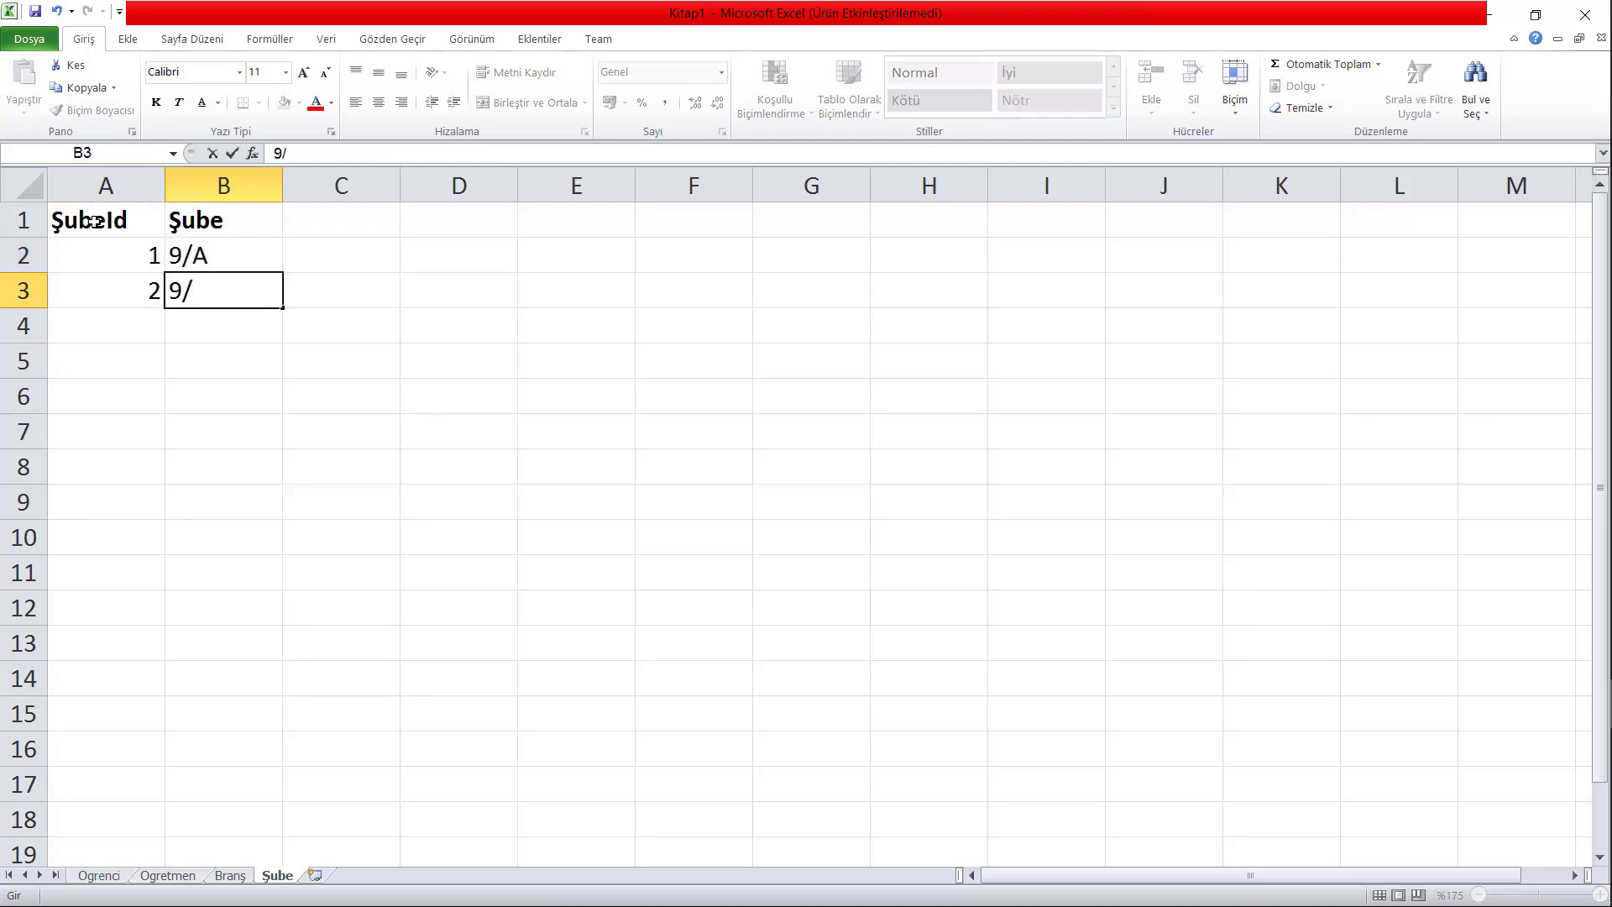
{"action": "type", "text": "B"}
{"action": "key", "text": "Return"}
{"action": "key", "text": "Tab"}
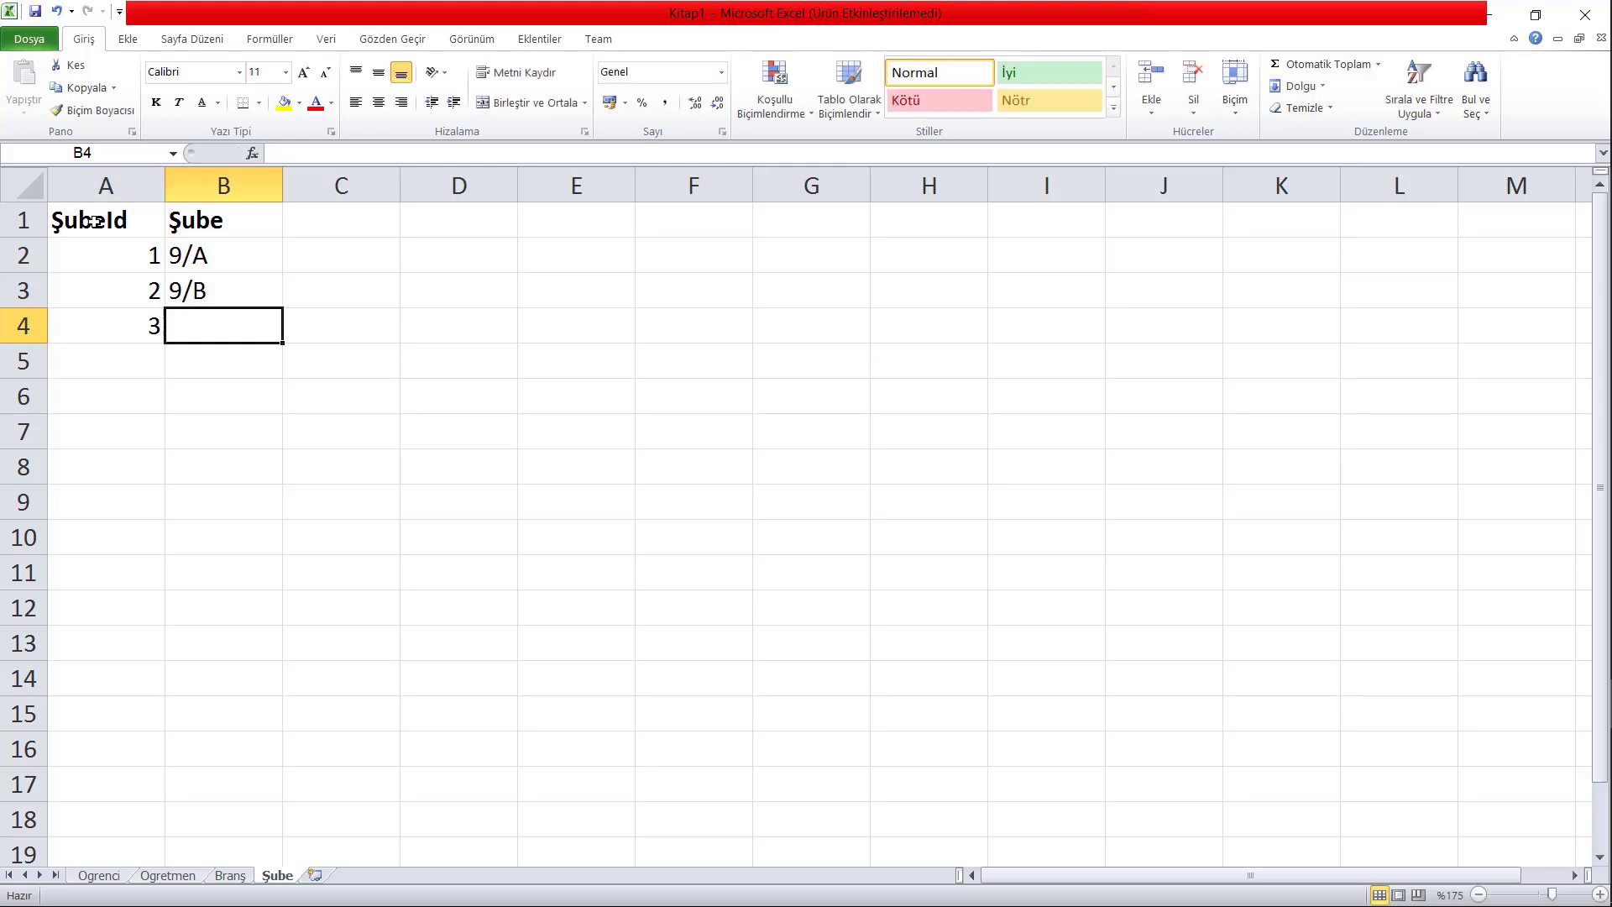
{"action": "type", "text": "9/C"}
{"action": "key", "text": "Return"}
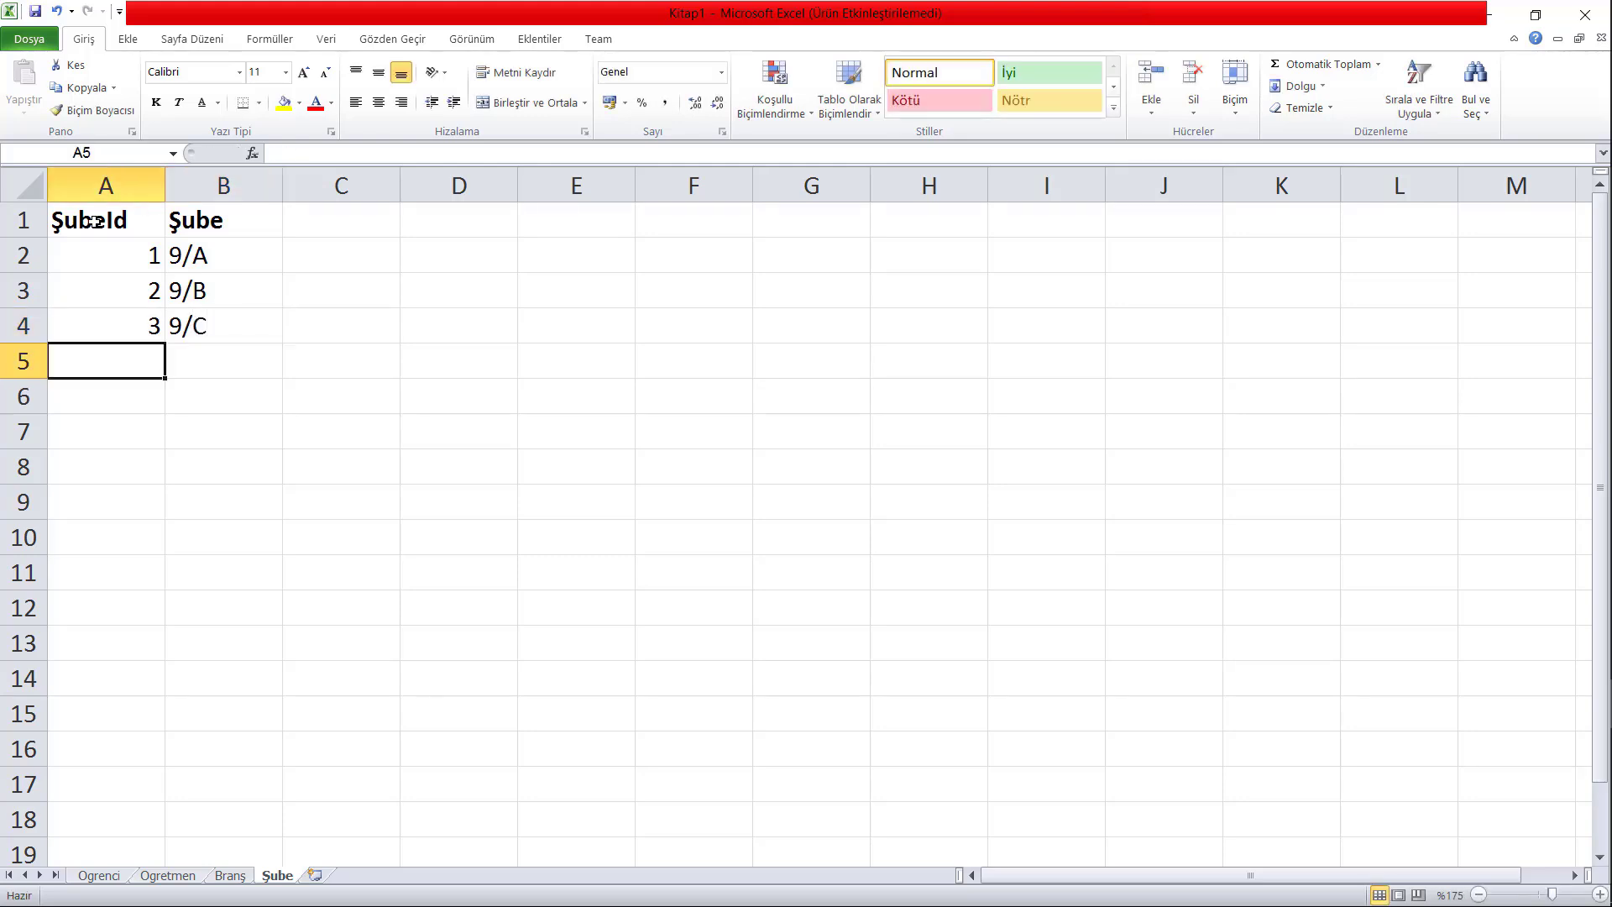
- Enter ids 4–9 with classes 10/A, 10/B, 10/C, 11/A, 11/B and 12/A, then narrow column A
{"action": "type", "text": "4"}
{"action": "key", "text": "Tab"}
{"action": "type", "text": "10/"}
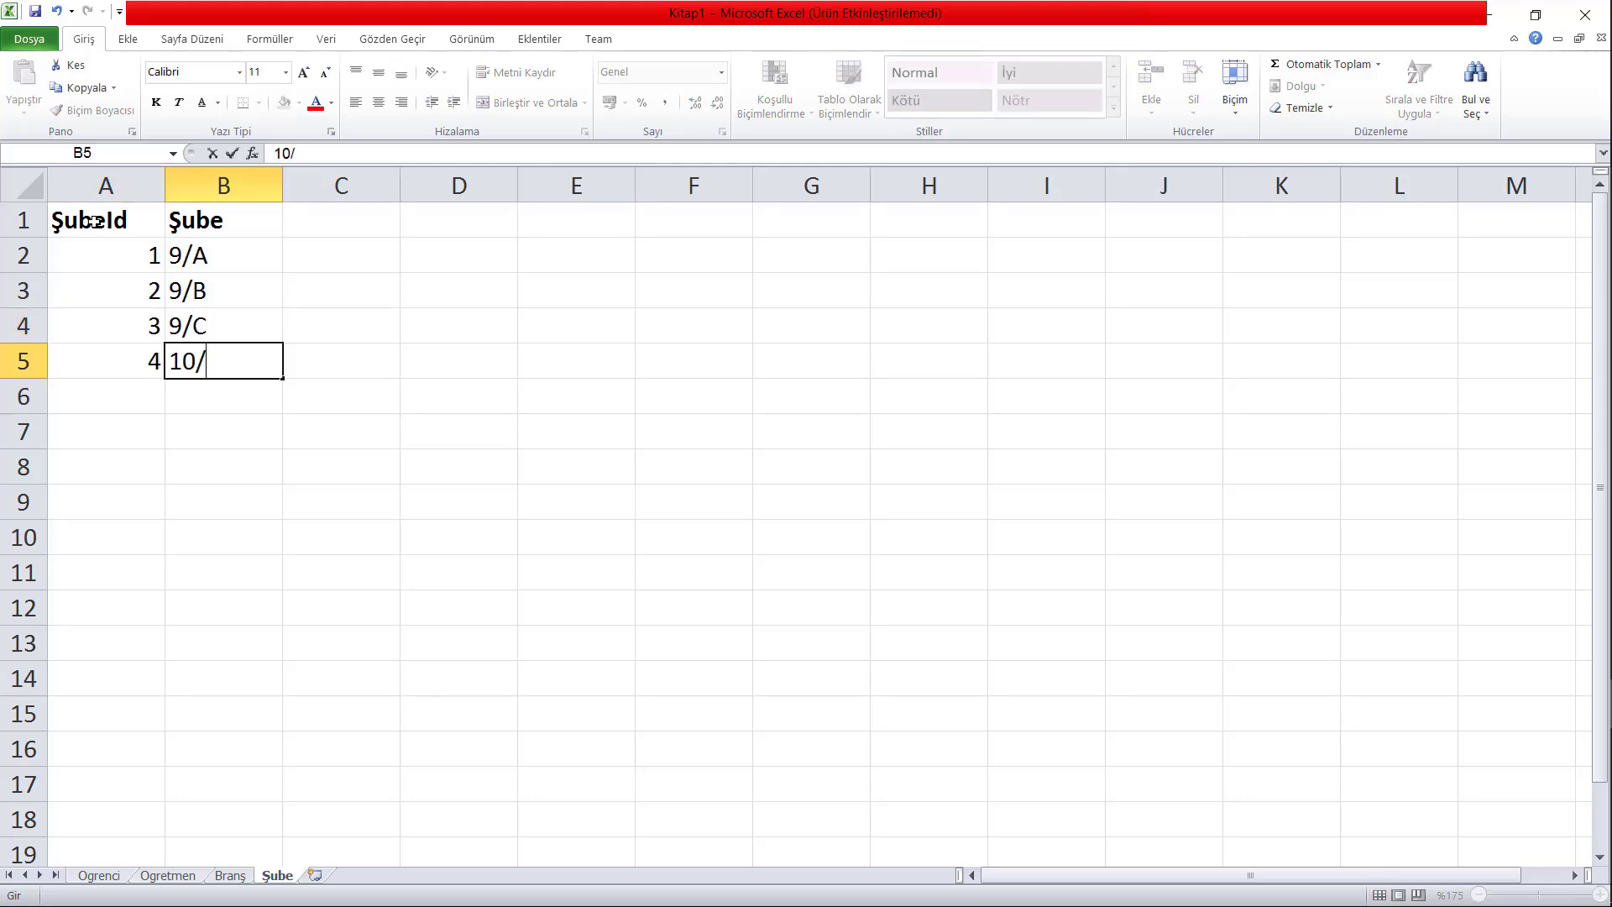
{"action": "type", "text": "A"}
{"action": "key", "text": "Return"}
{"action": "type", "text": "5"}
{"action": "key", "text": "Tab"}
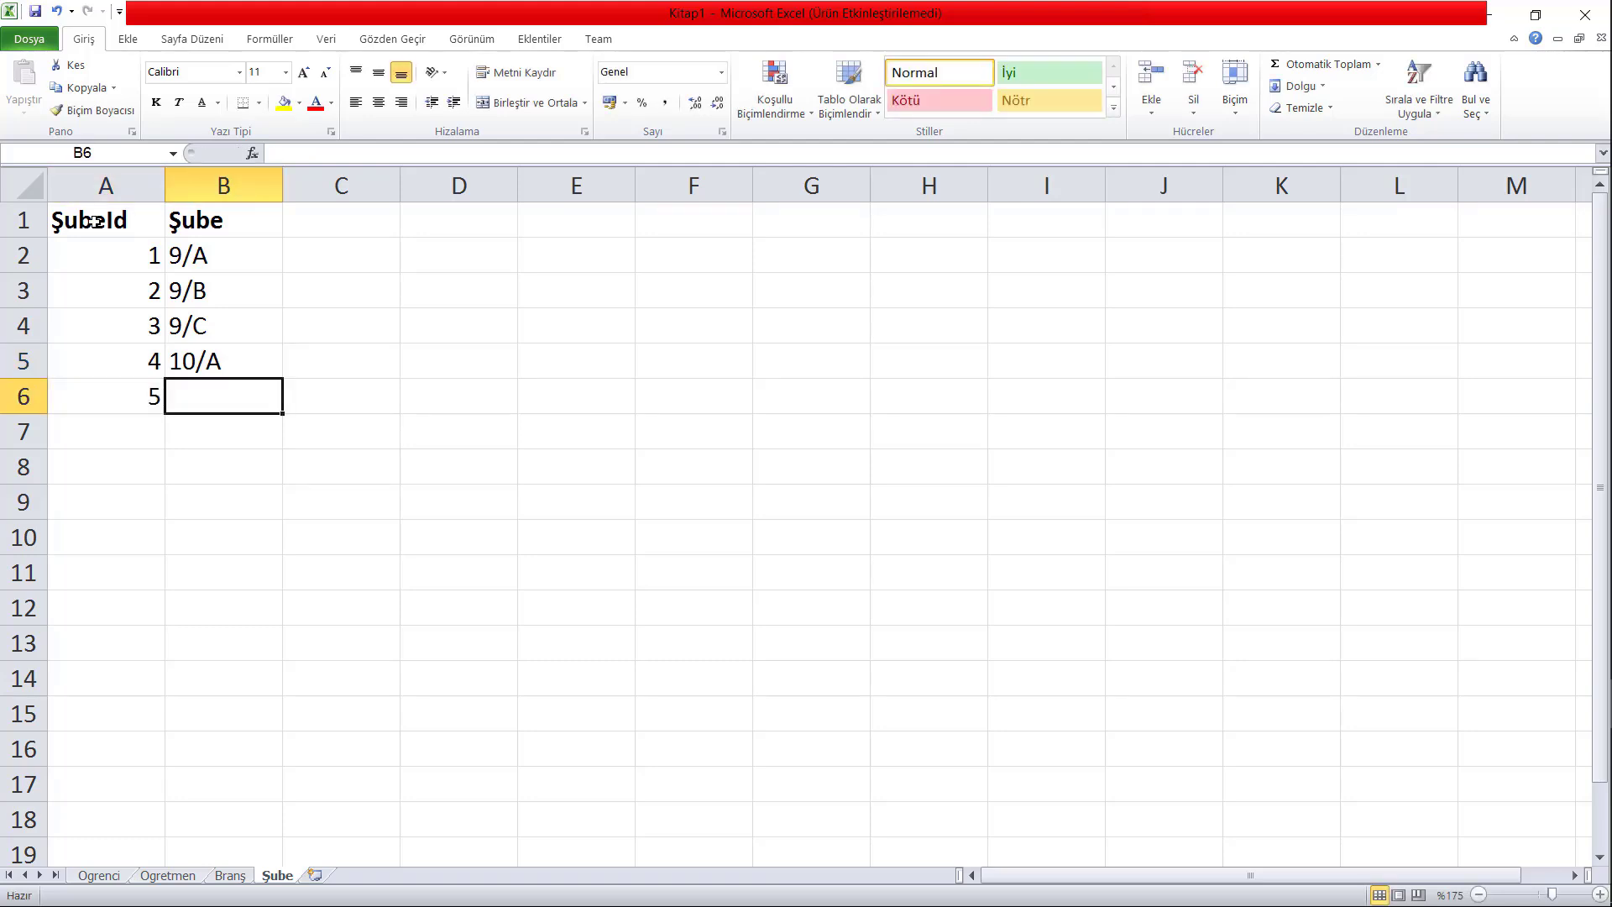
{"action": "type", "text": "10/B"}
{"action": "key", "text": "Return"}
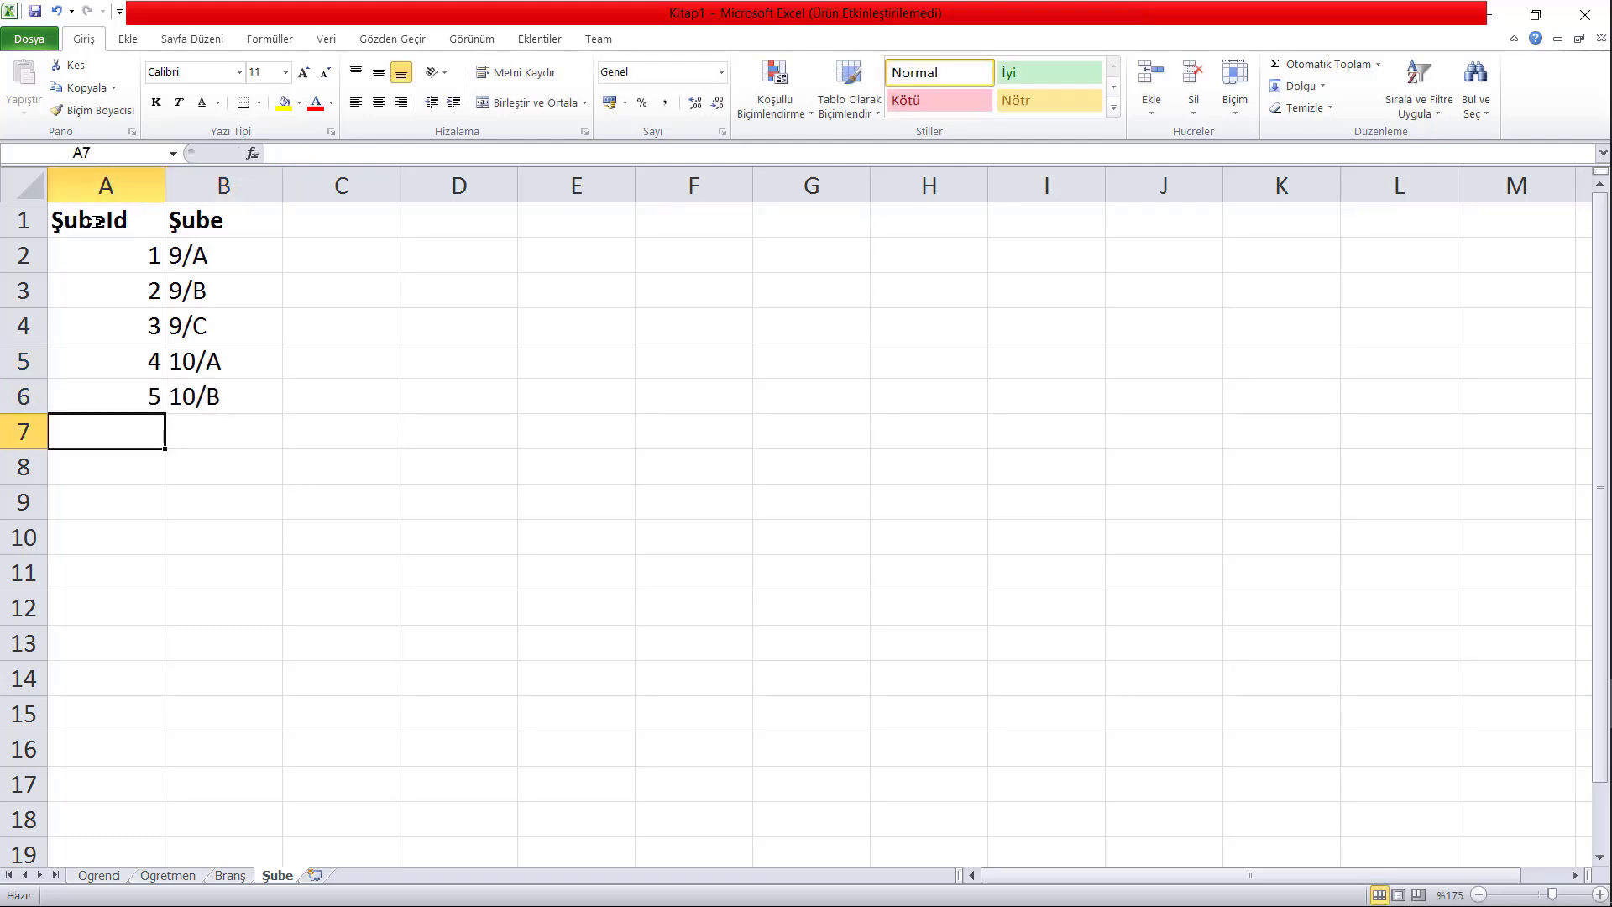
{"action": "type", "text": "6"}
{"action": "key", "text": "Tab"}
{"action": "type", "text": "10/C"}
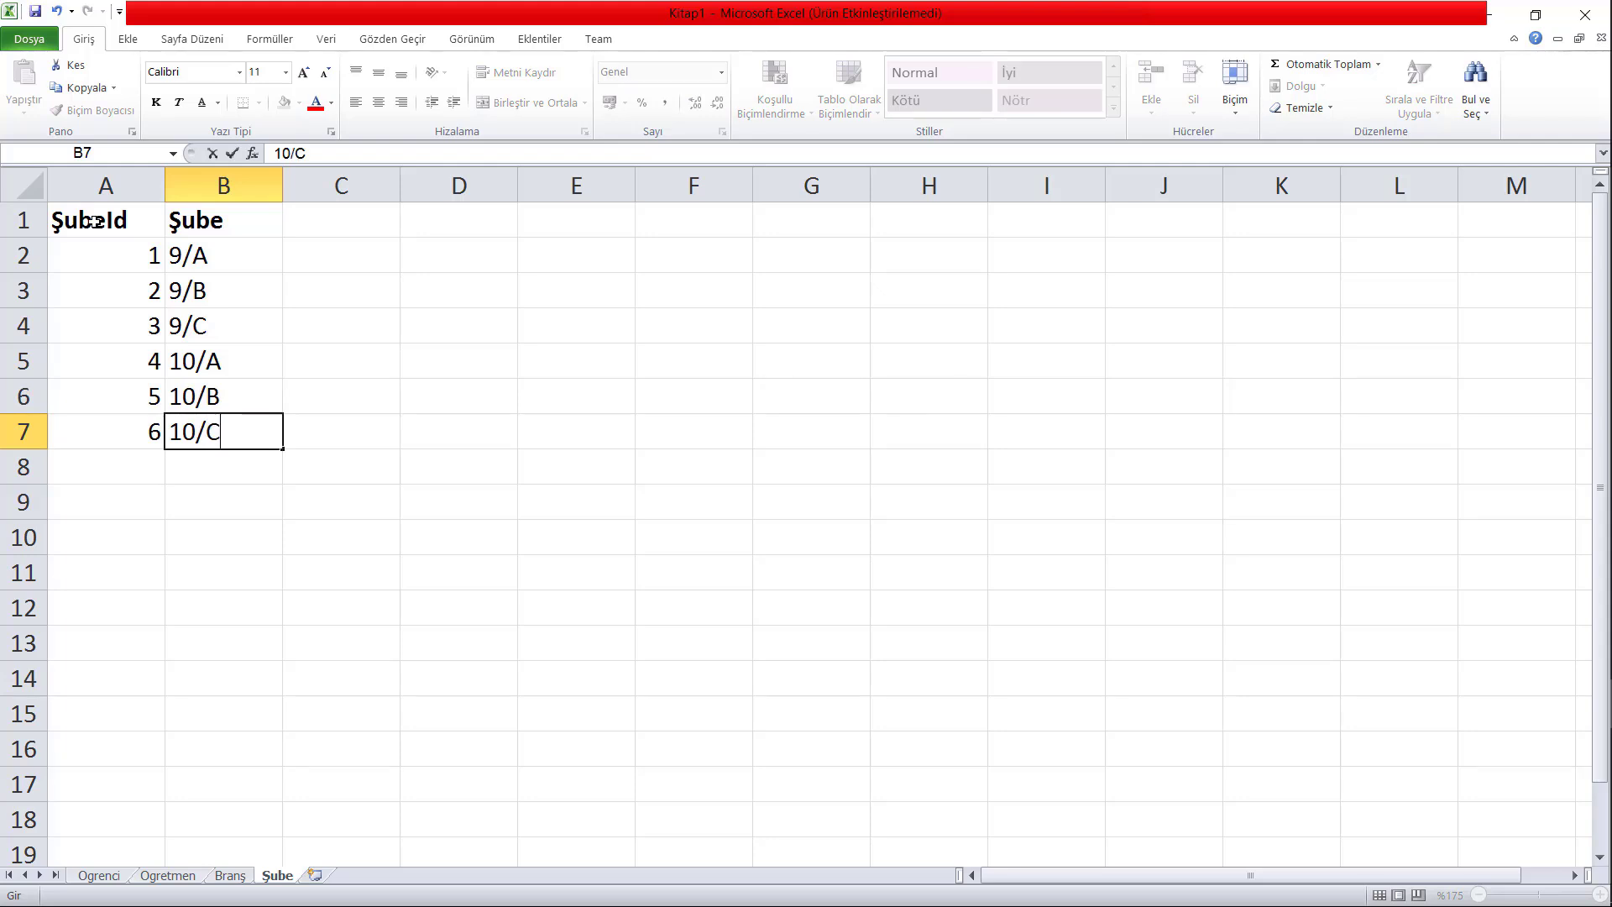
{"action": "key", "text": "Return"}
{"action": "type", "text": "7"}
{"action": "key", "text": "Tab"}
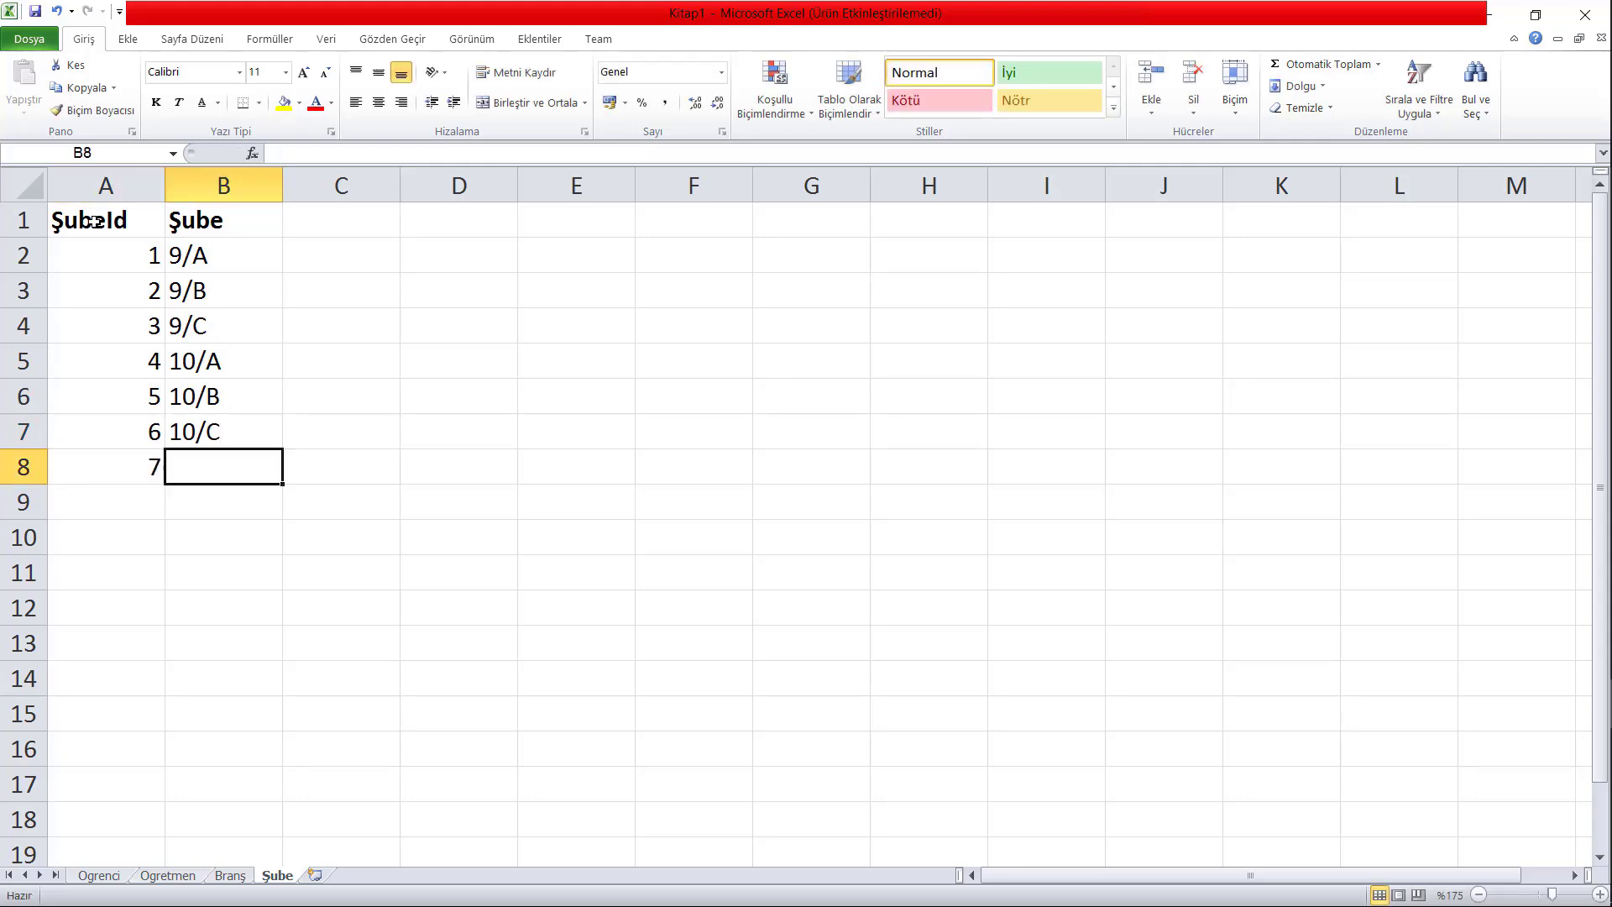
{"action": "type", "text": "11/A"}
{"action": "key", "text": "Return"}
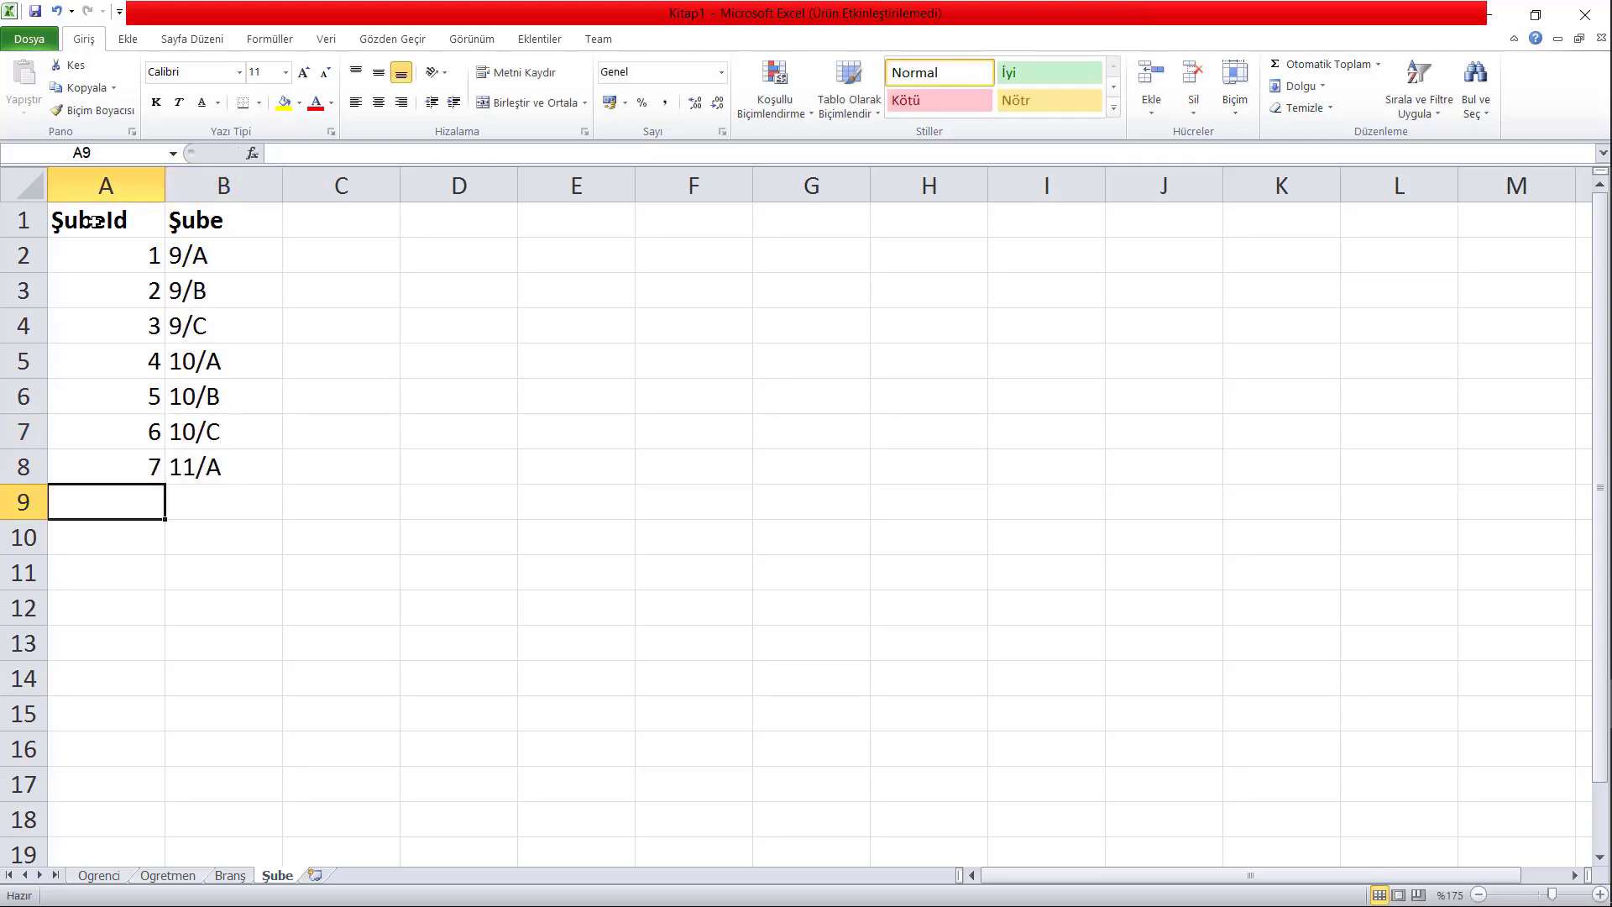
{"action": "type", "text": "8"}
{"action": "key", "text": "Tab"}
{"action": "type", "text": "11/"}
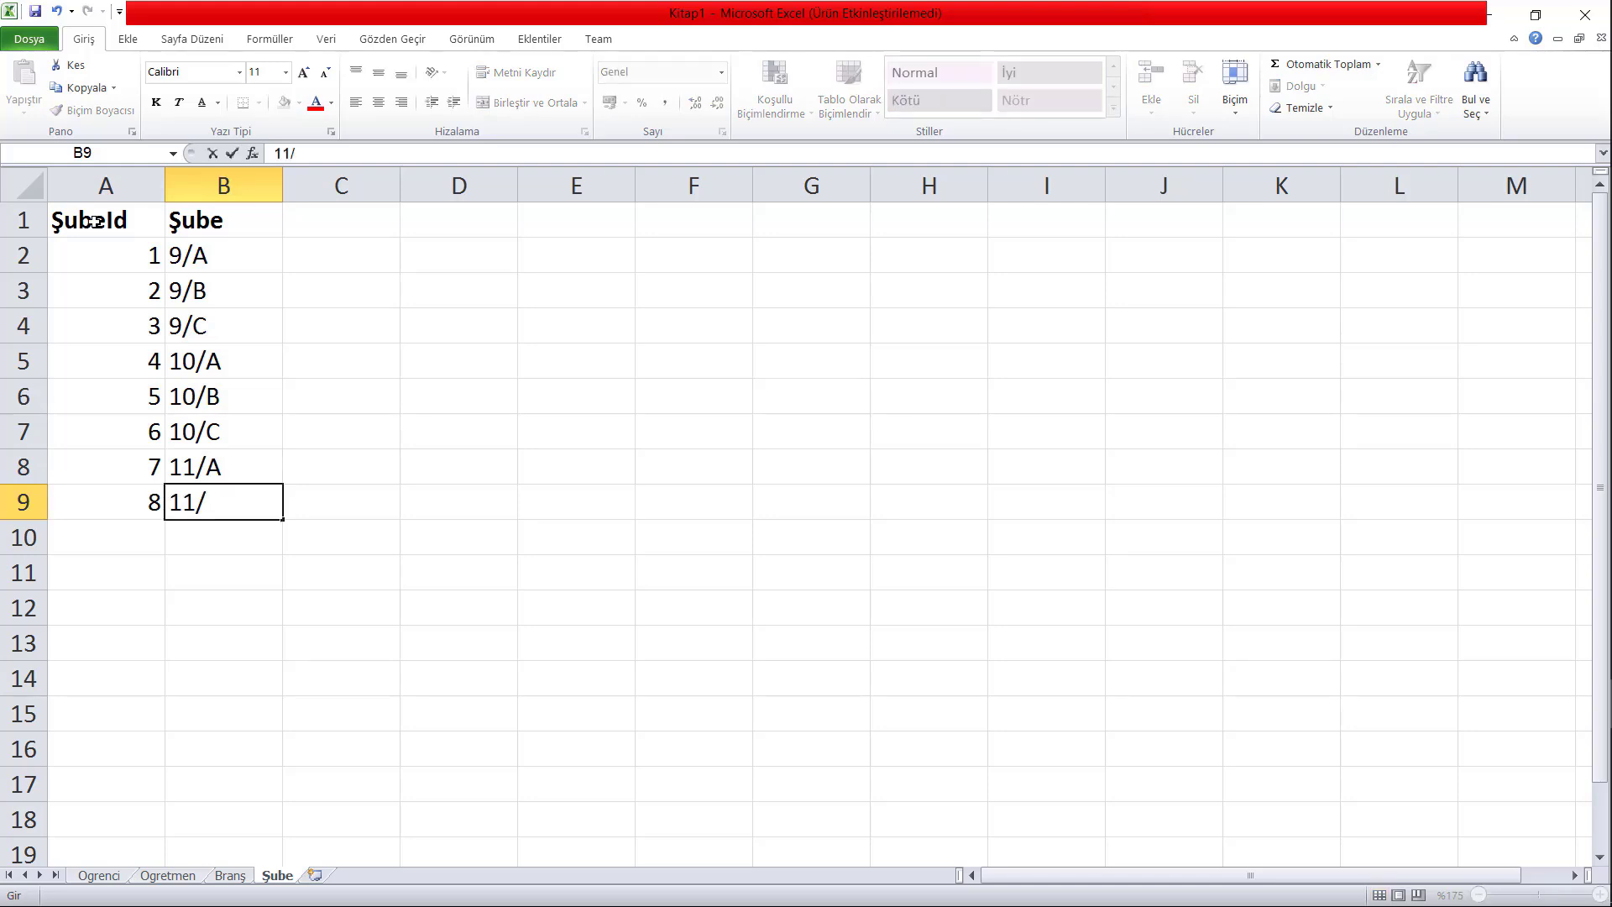
{"action": "type", "text": "B"}
{"action": "key", "text": "Return"}
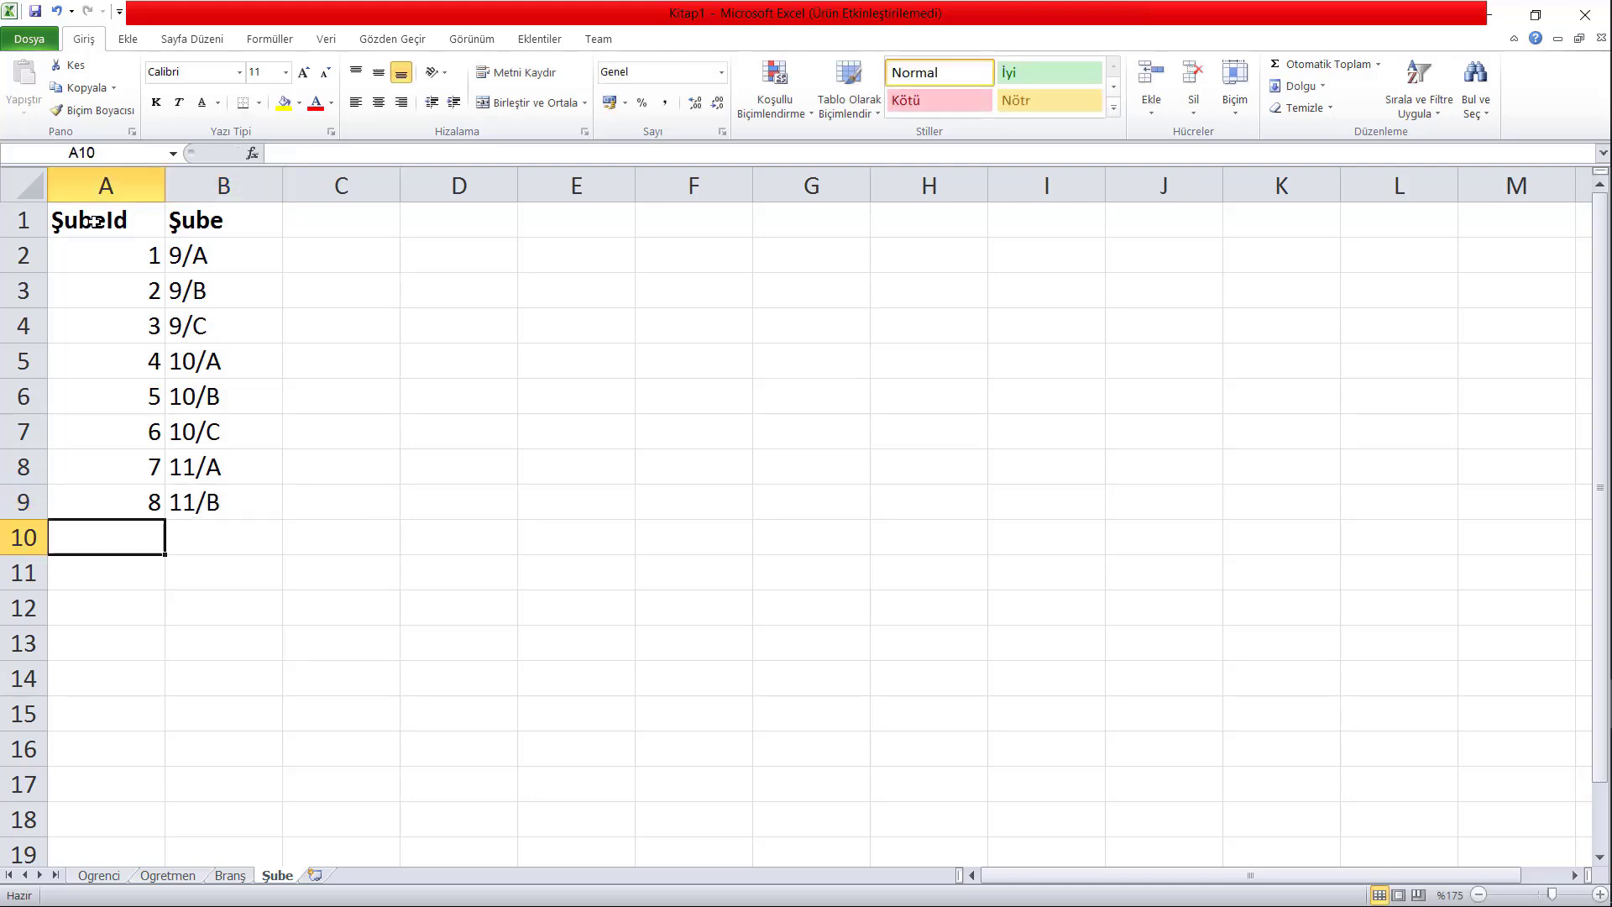
{"action": "type", "text": "9"}
{"action": "key", "text": "Tab"}
{"action": "type", "text": "12/"}
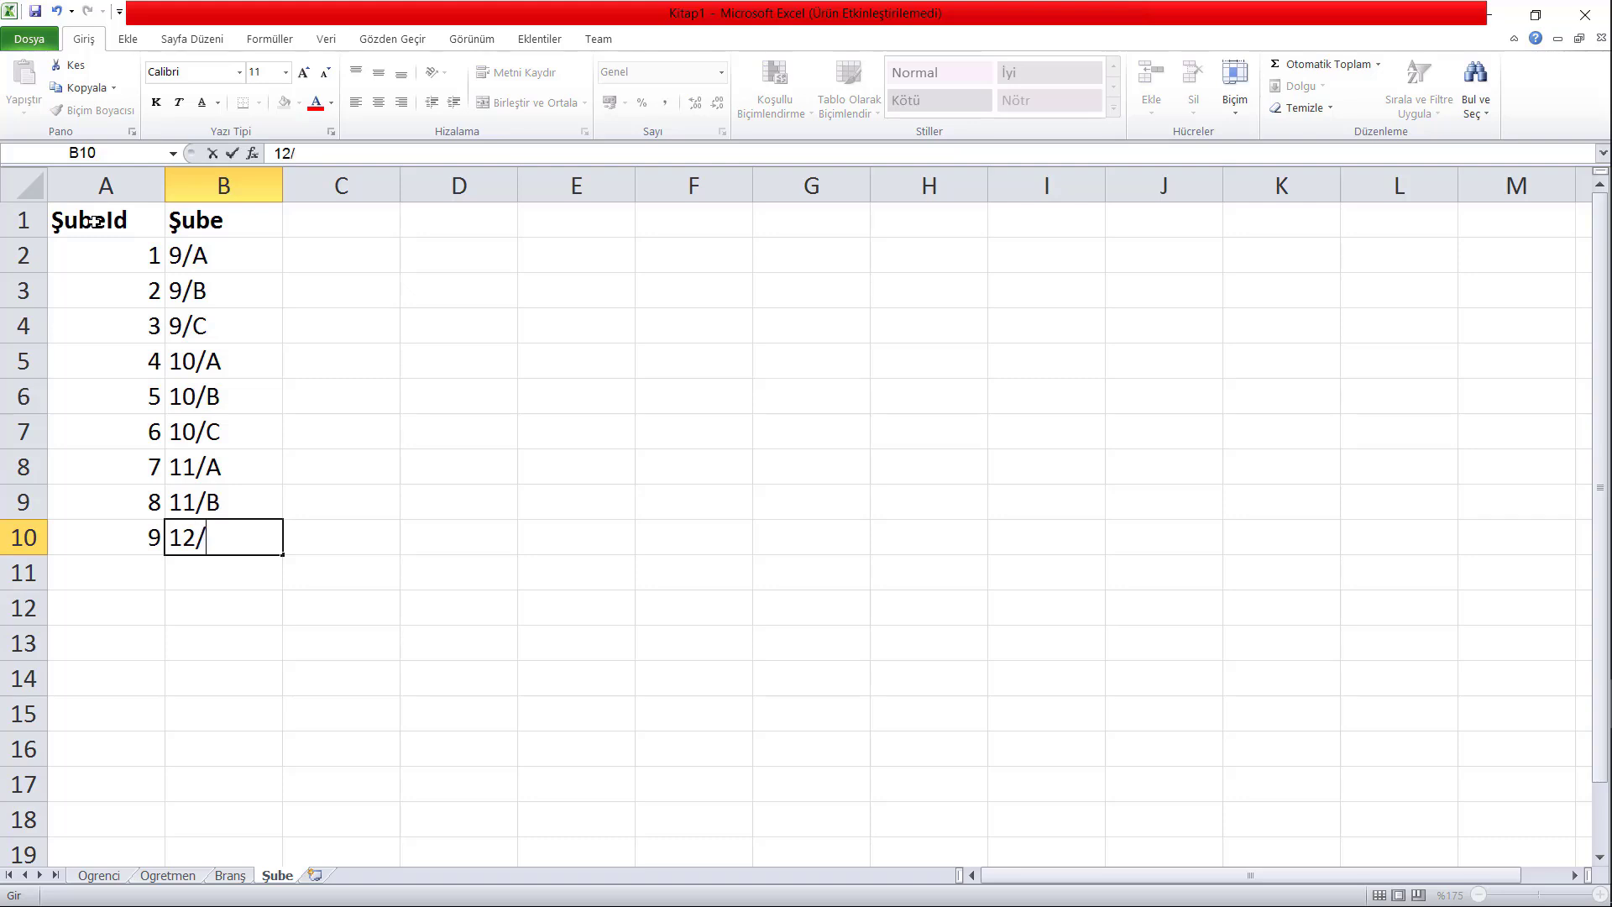
{"action": "type", "text": "A"}
{"action": "key", "text": "Return"}
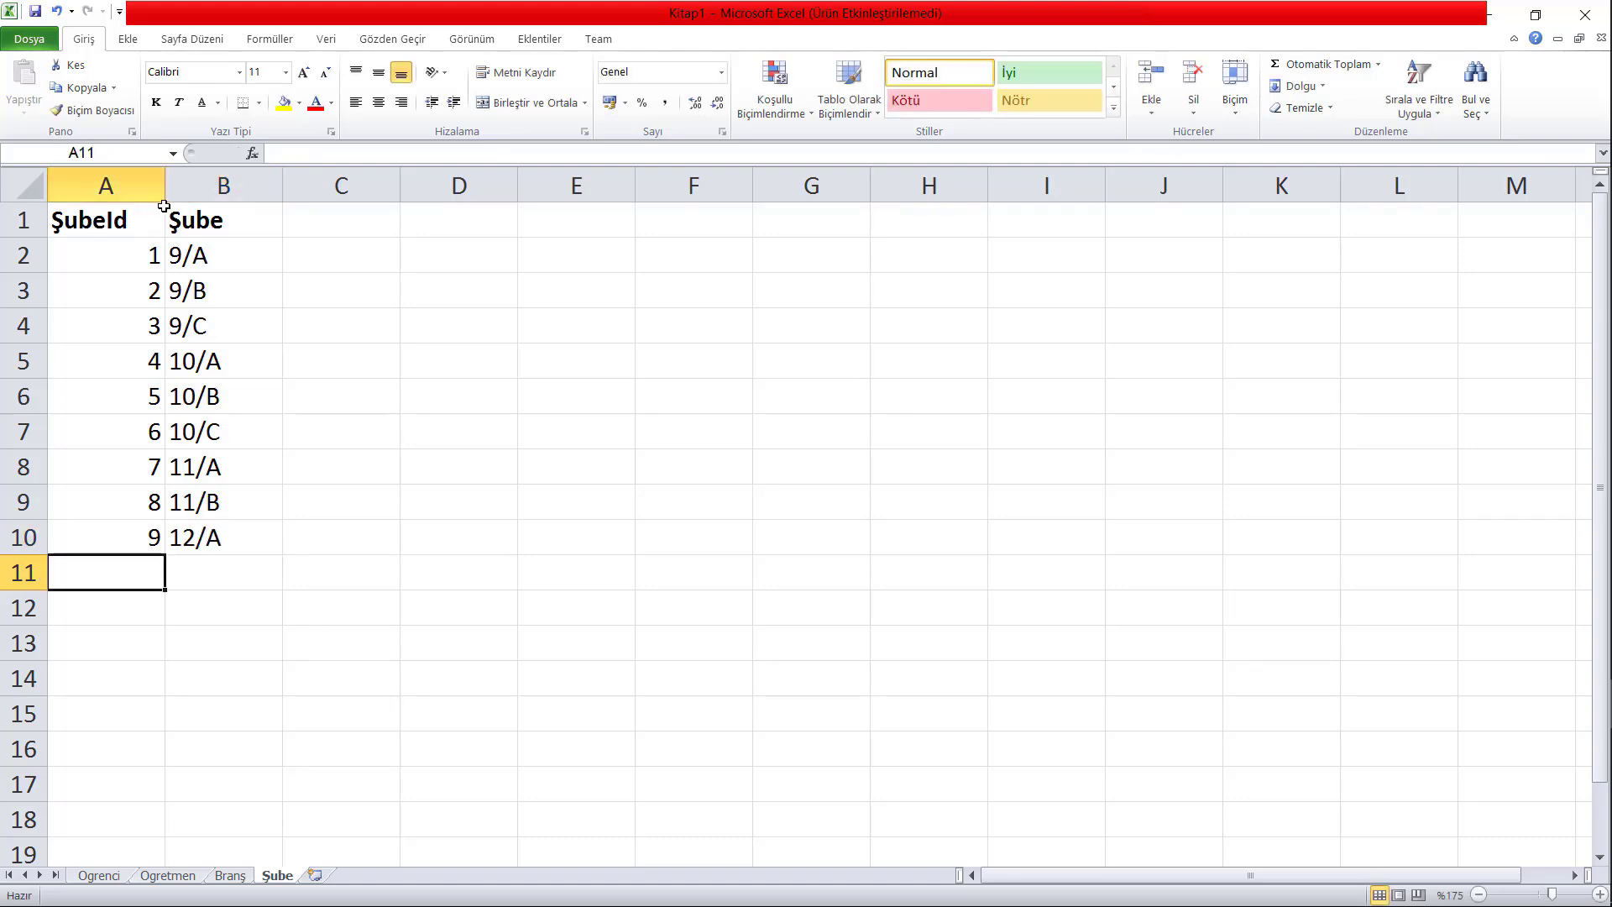
{"action": "left_click_drag", "start_coordinate": [162, 189], "coordinate": [157, 190]}
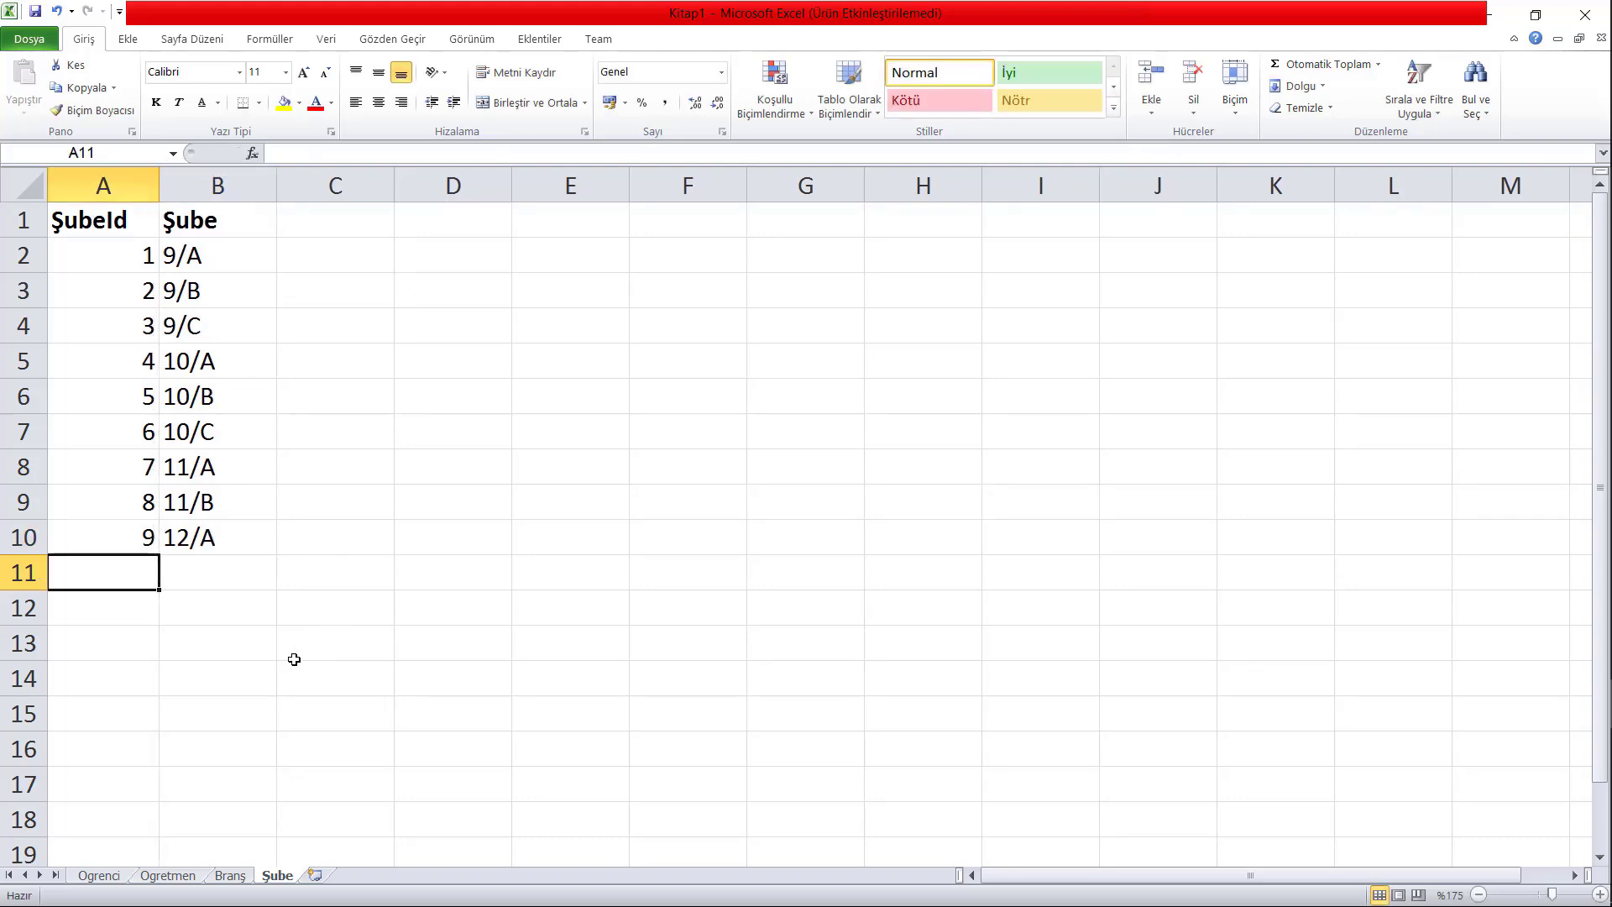
{"action": "left_click", "coordinate": [168, 875]}
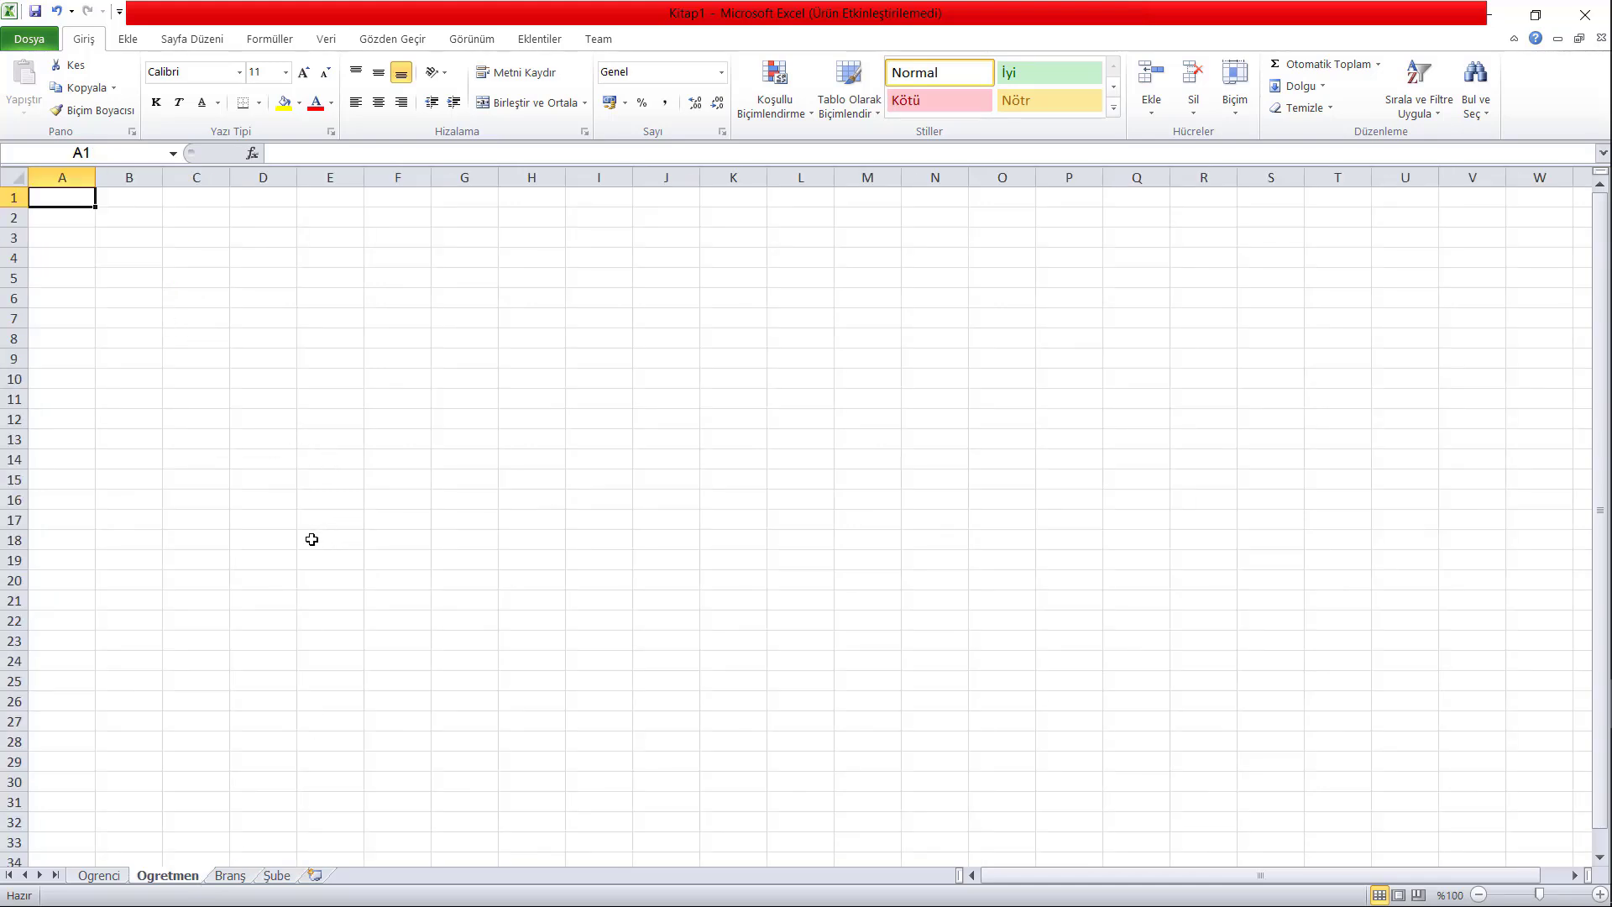
- Type headers OgretmenId, Ad, Soyad, Cinsiyet and DoğumTarihi across A1:E1, fitting column A
{"action": "scroll", "coordinate": [311, 538], "scroll_direction": "up", "scroll_amount": 6}
{"action": "type", "text": "Ogretmen"}
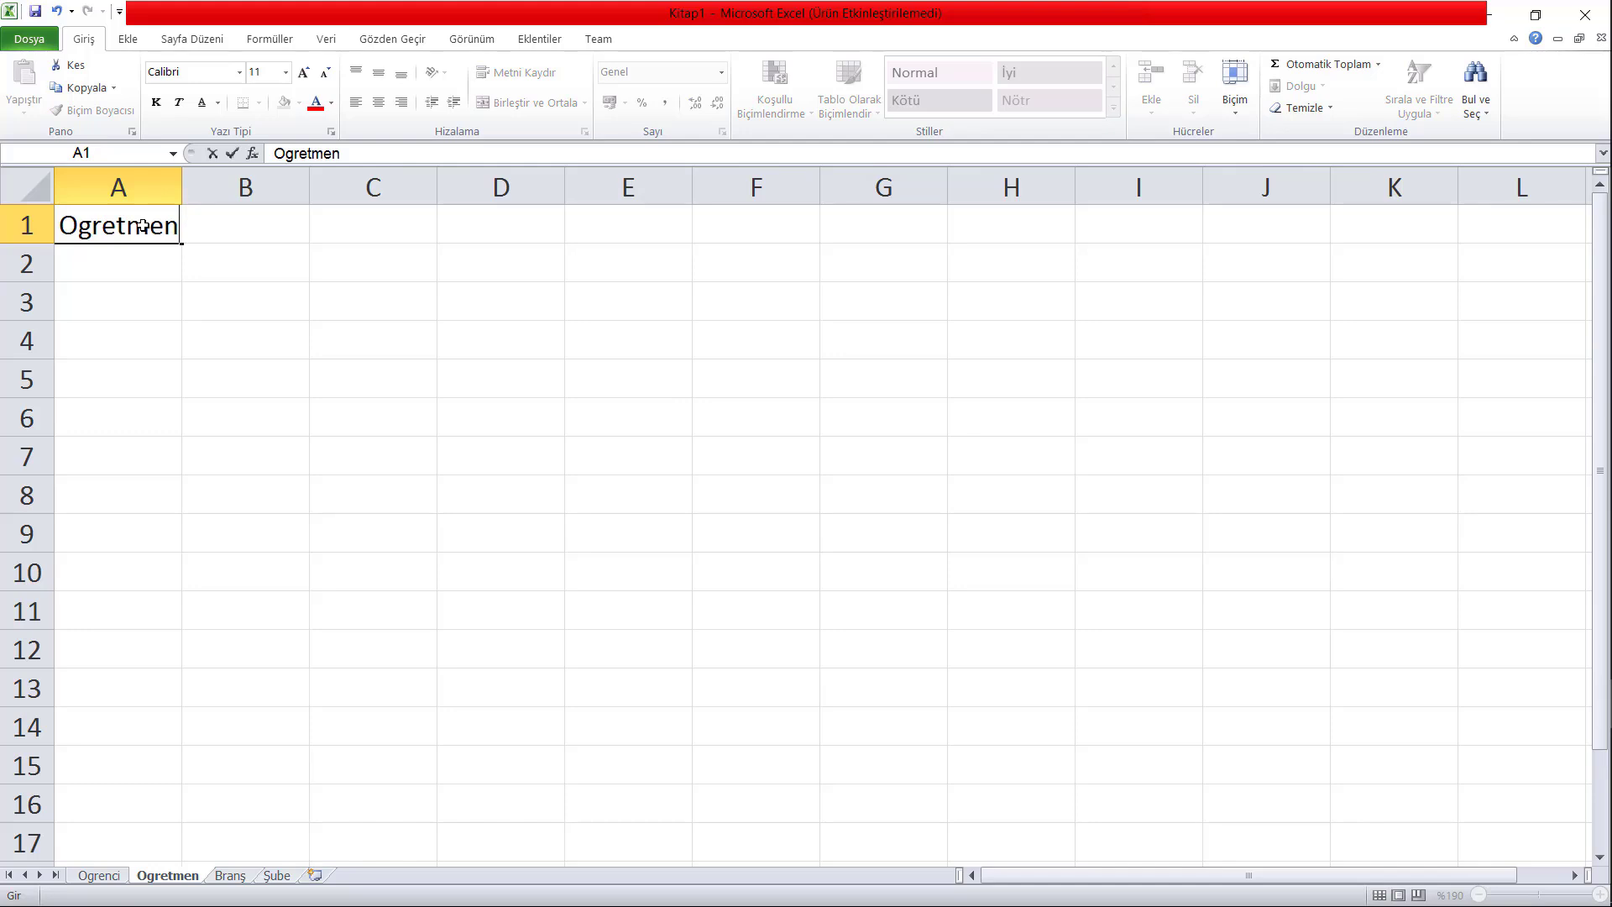
{"action": "type", "text": "Id"}
{"action": "key", "text": "Tab"}
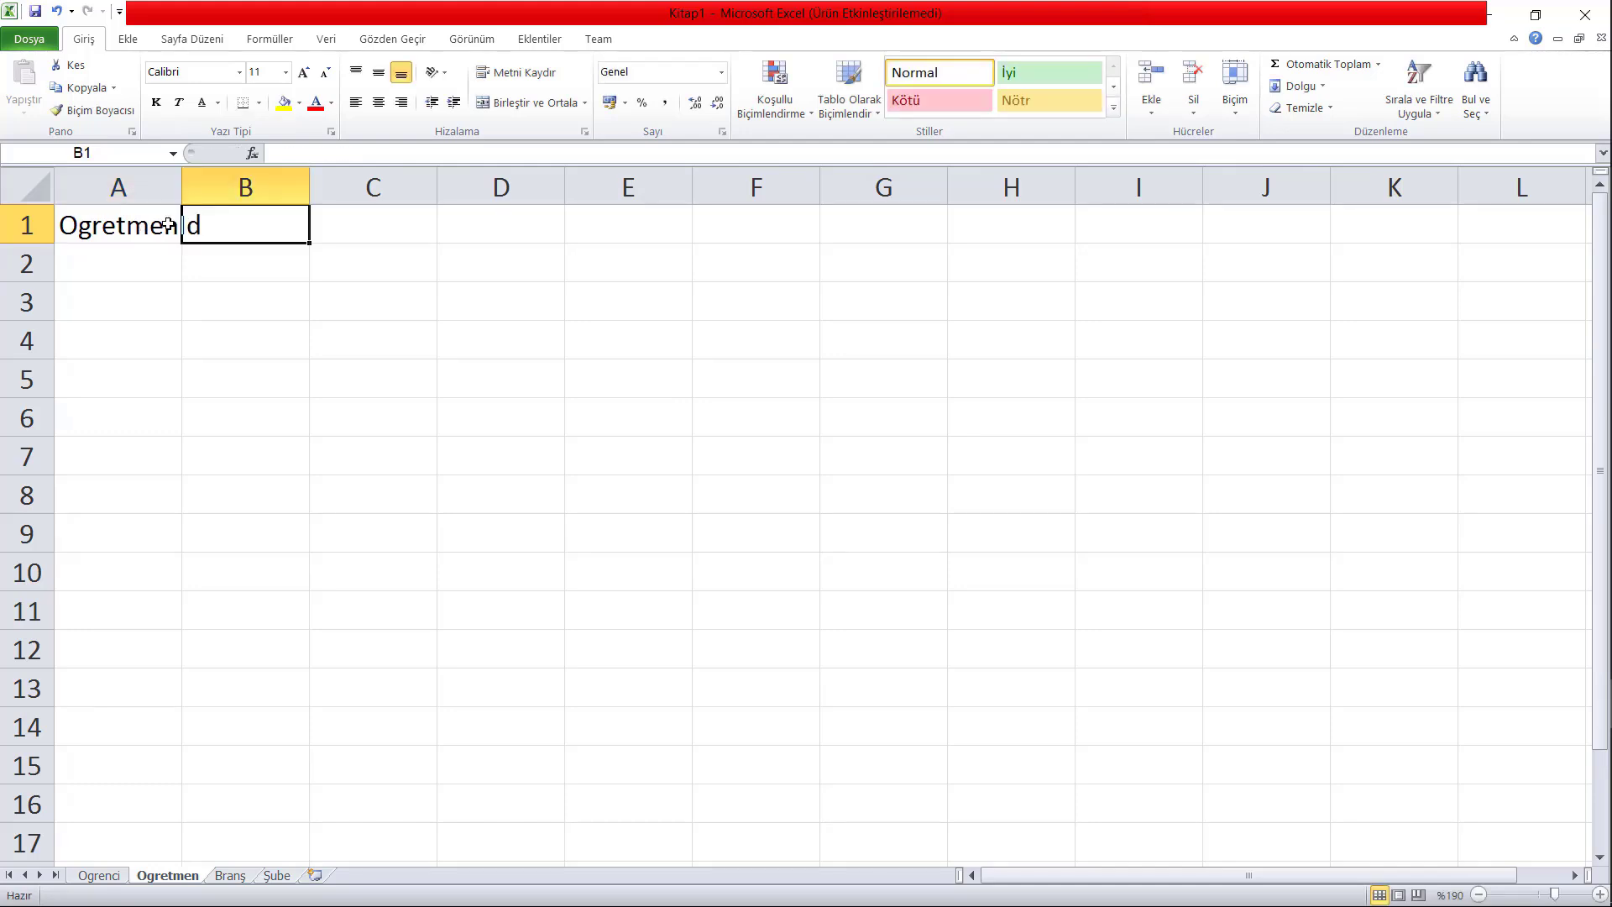
{"action": "double_click", "coordinate": [184, 191]}
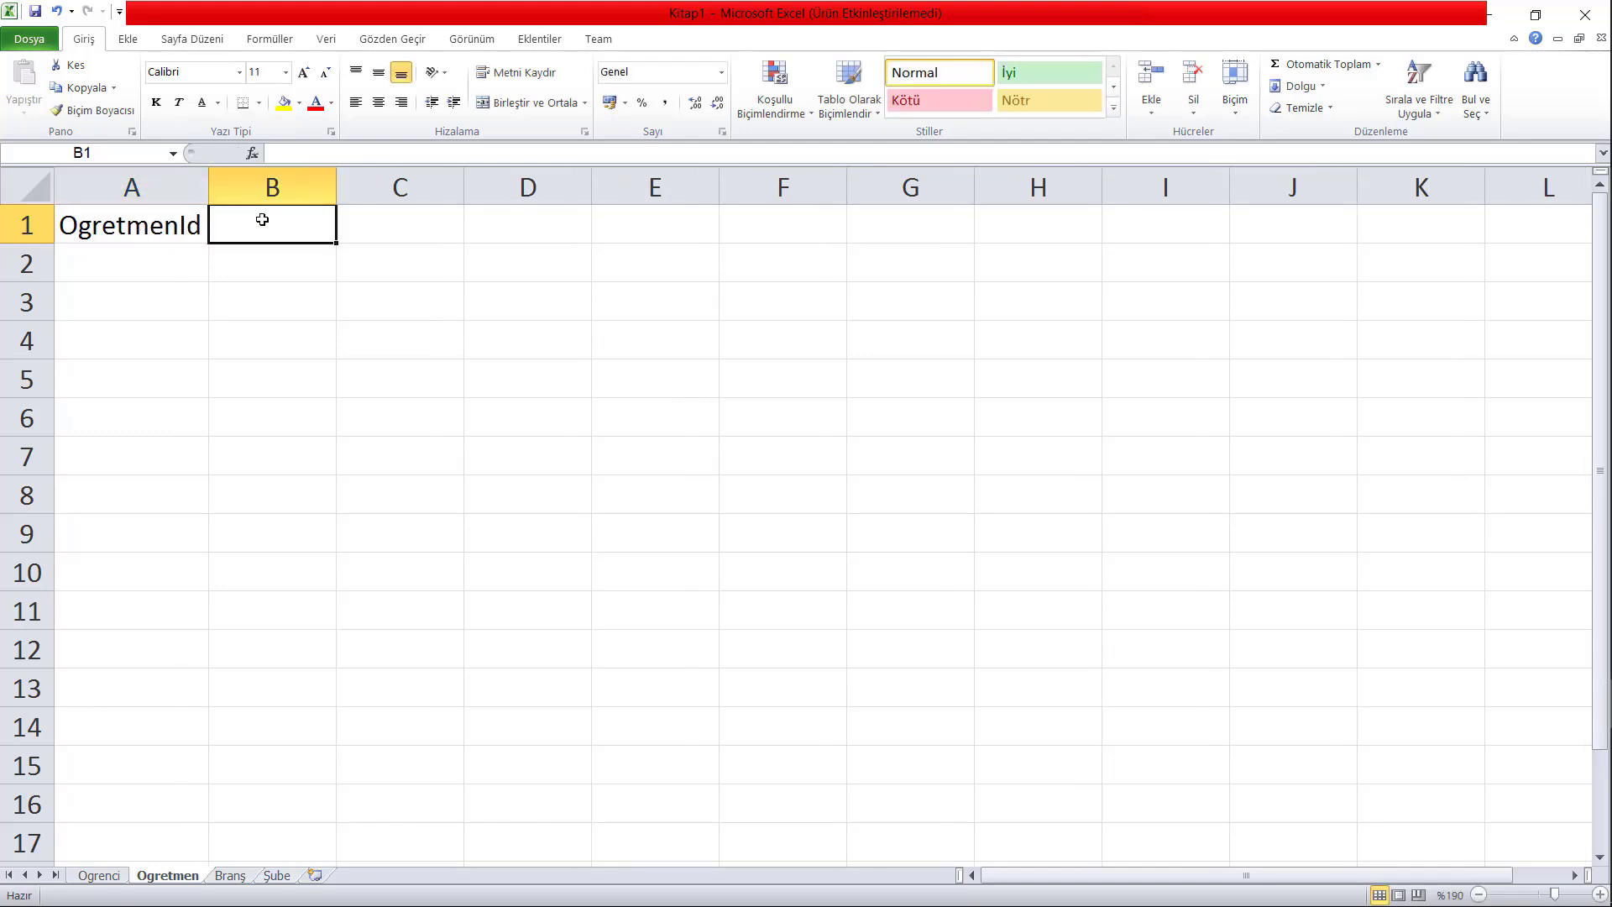
{"action": "type", "text": "Ad"}
{"action": "key", "text": "Tab"}
{"action": "type", "text": "Soya"}
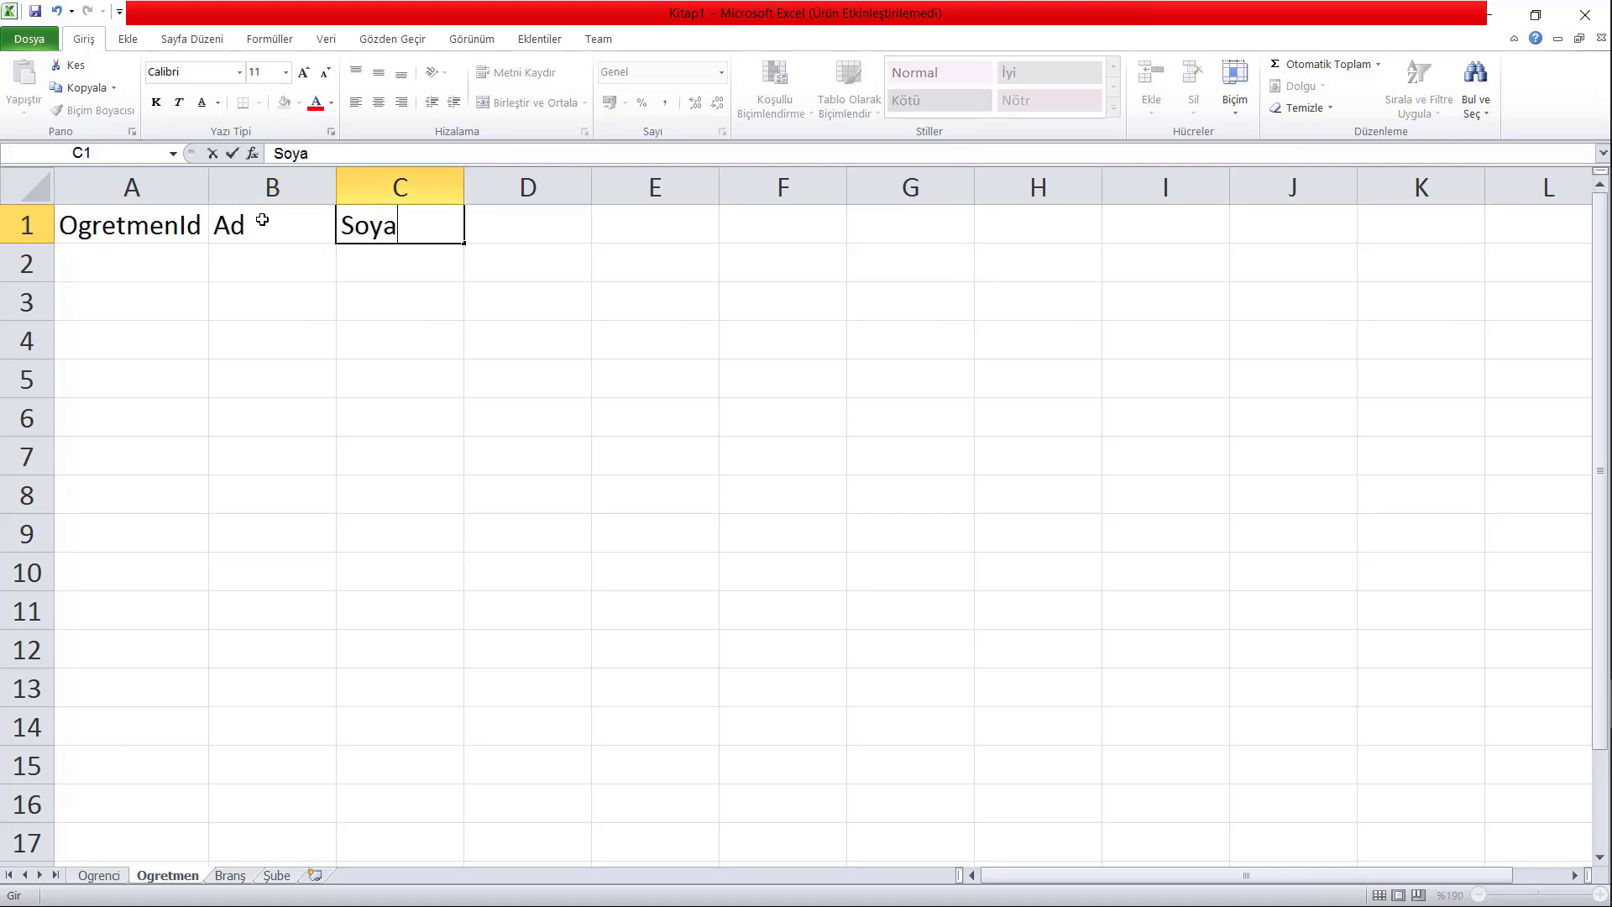
{"action": "type", "text": "d"}
{"action": "key", "text": "Tab"}
{"action": "type", "text": "Cşns"}
{"action": "key", "text": "BackSpace"}
{"action": "key", "text": "BackSpace"}
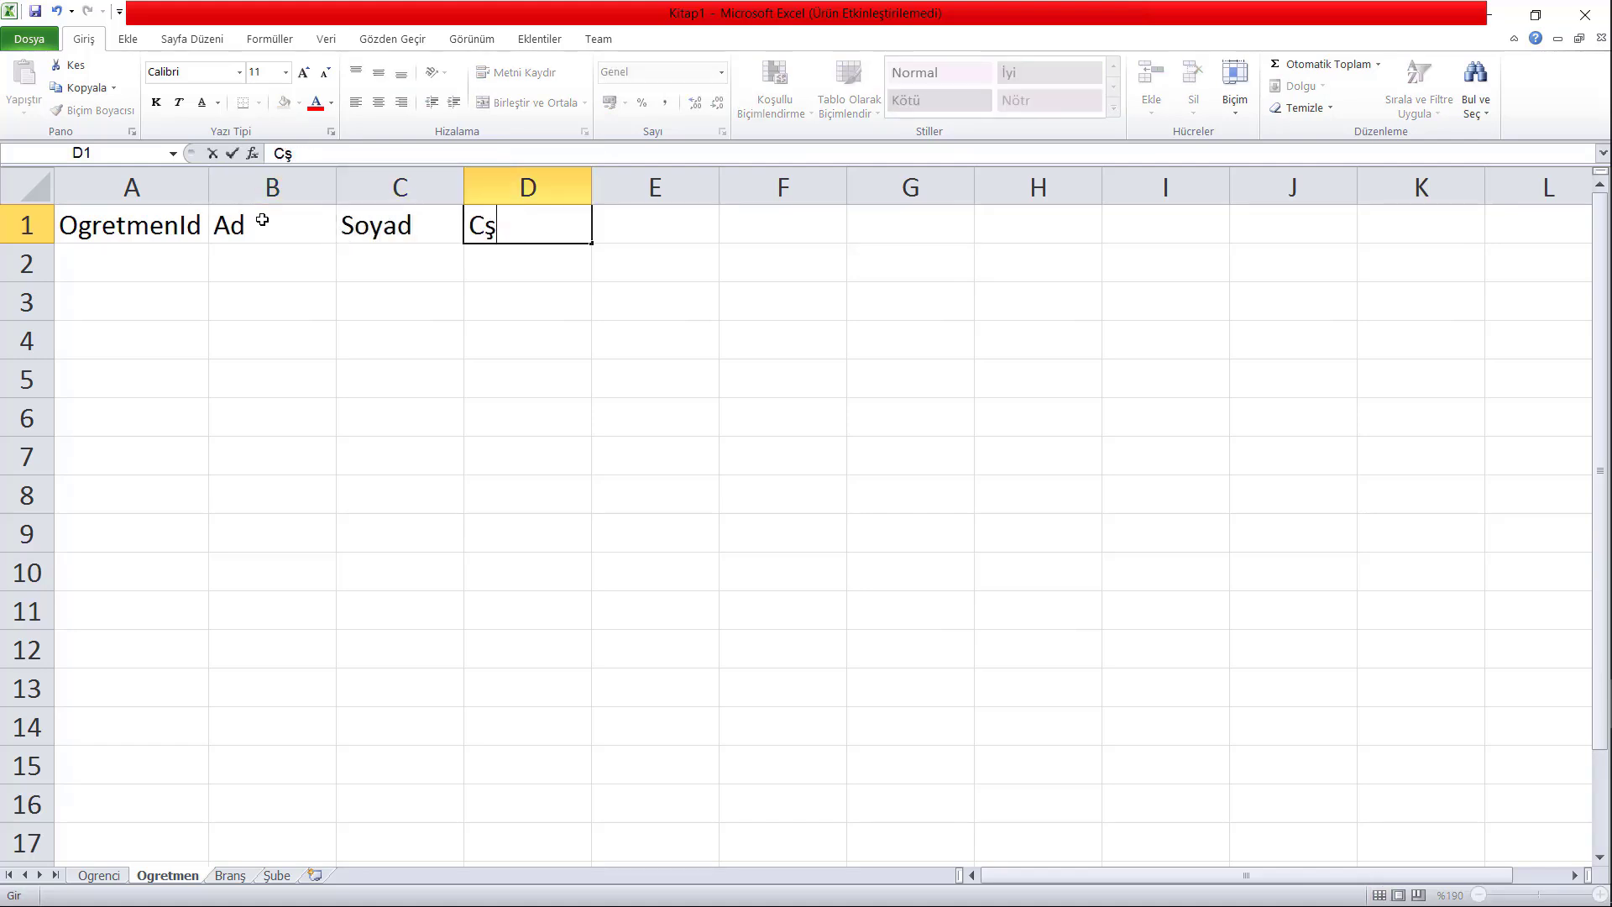
{"action": "key", "text": "BackSpace"}
{"action": "type", "text": "insiyet"}
{"action": "key", "text": "Tab"}
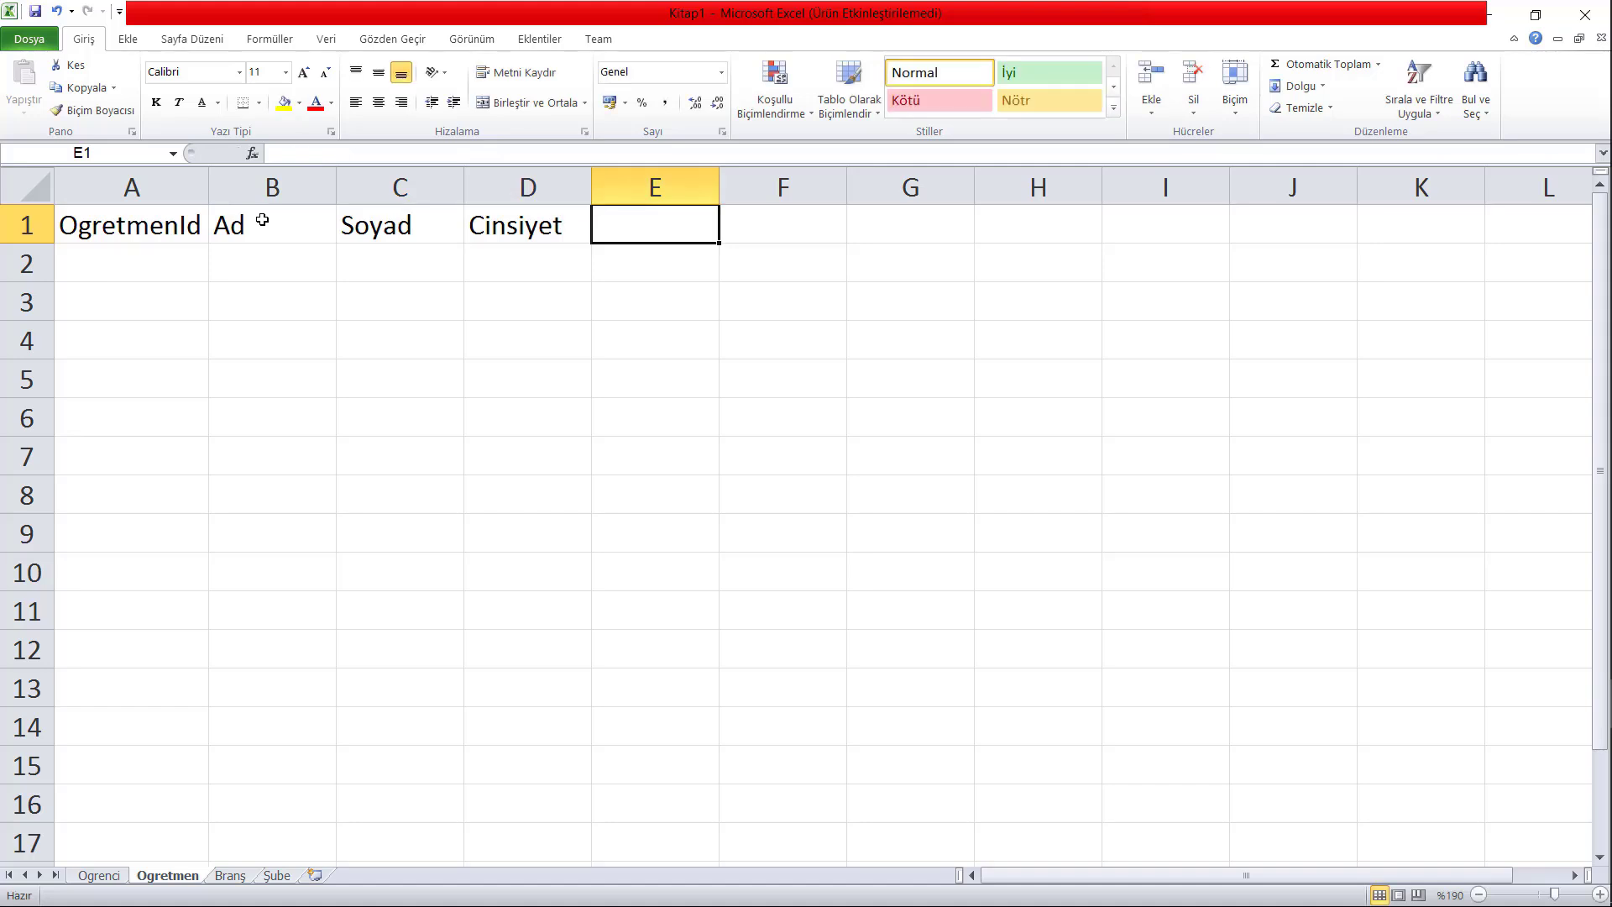
{"action": "type", "text": "DoğumTa"}
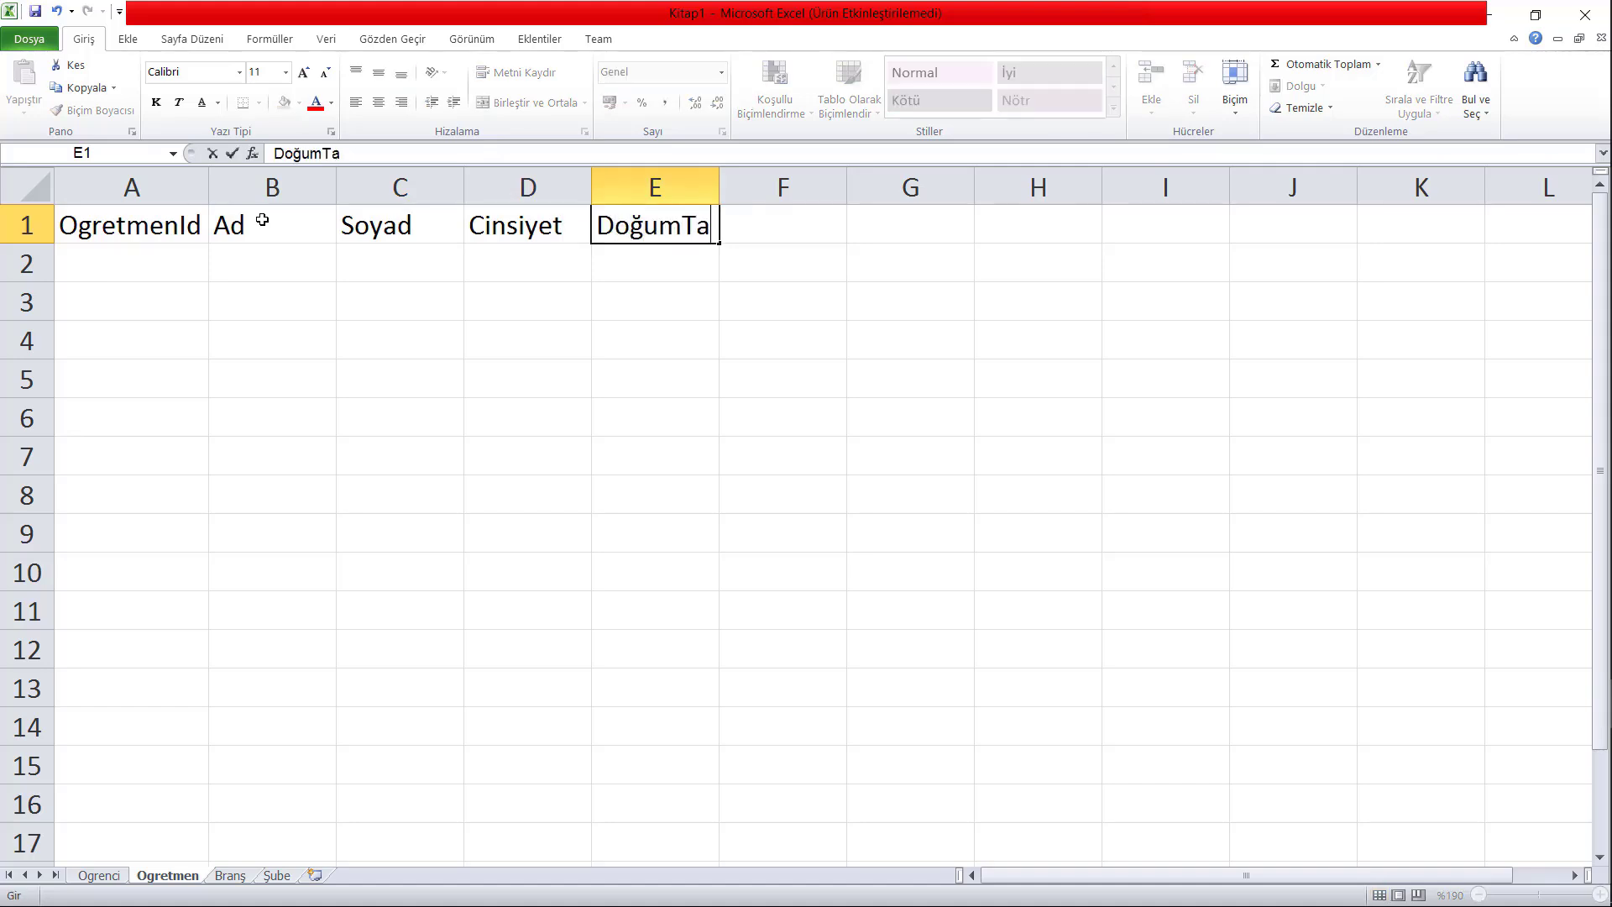
{"action": "type", "text": "rihi"}
- Fit column E to DoğumTarihi and make the A1:E1 header row bold
{"action": "left_click", "coordinate": [637, 285]}
{"action": "double_click", "coordinate": [720, 194]}
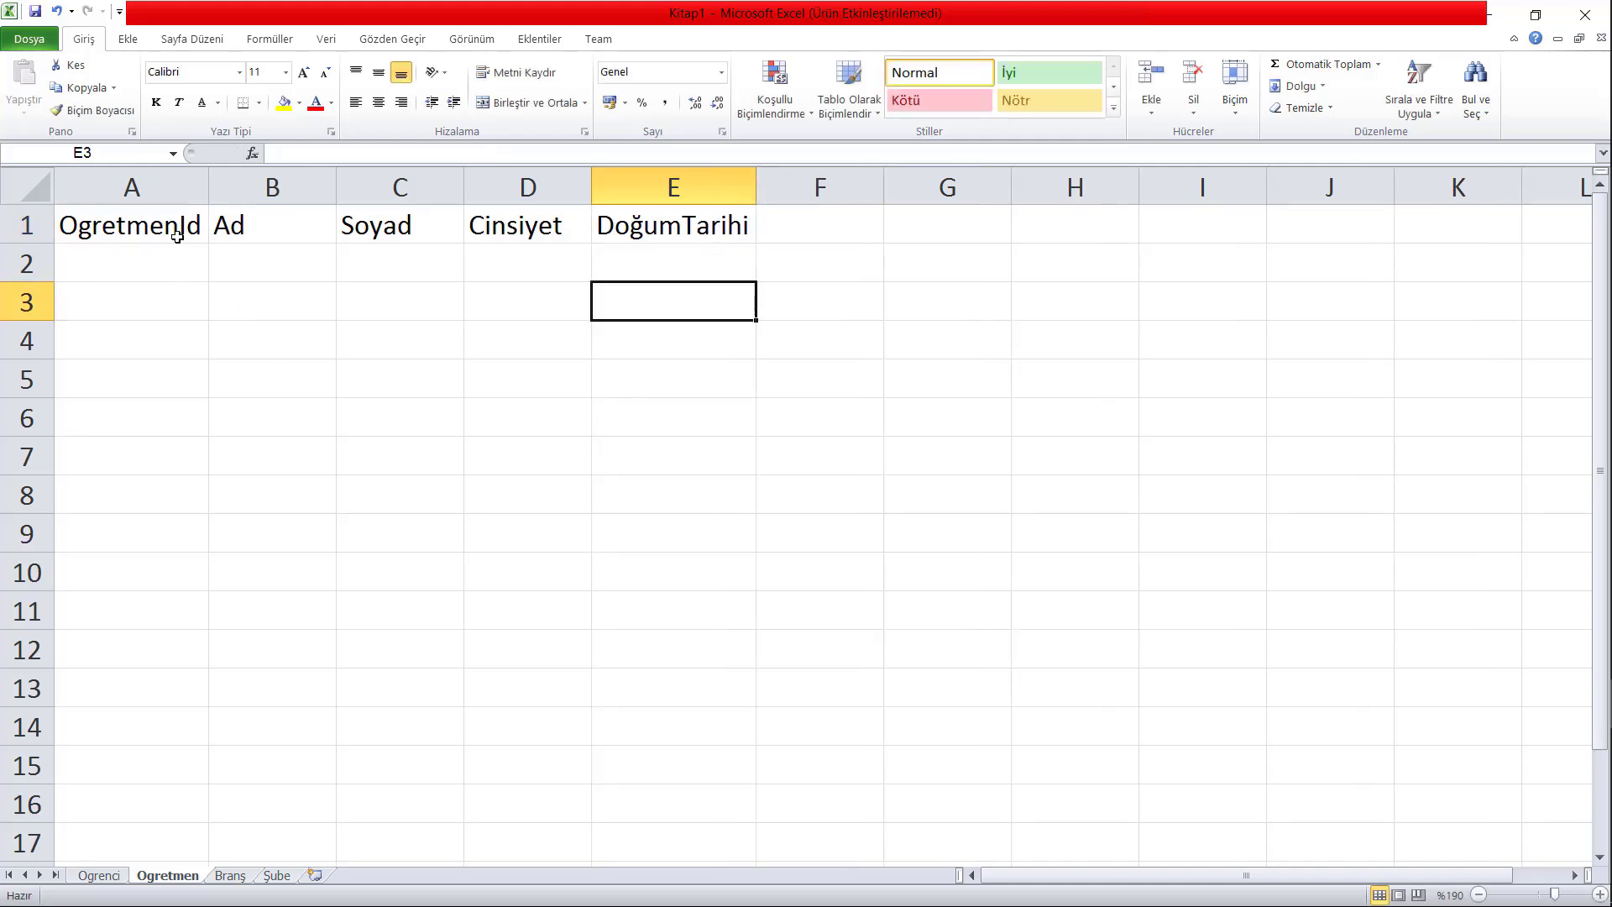
{"action": "left_click_drag", "start_coordinate": [177, 237], "coordinate": [669, 223]}
{"action": "left_click", "coordinate": [155, 101]}
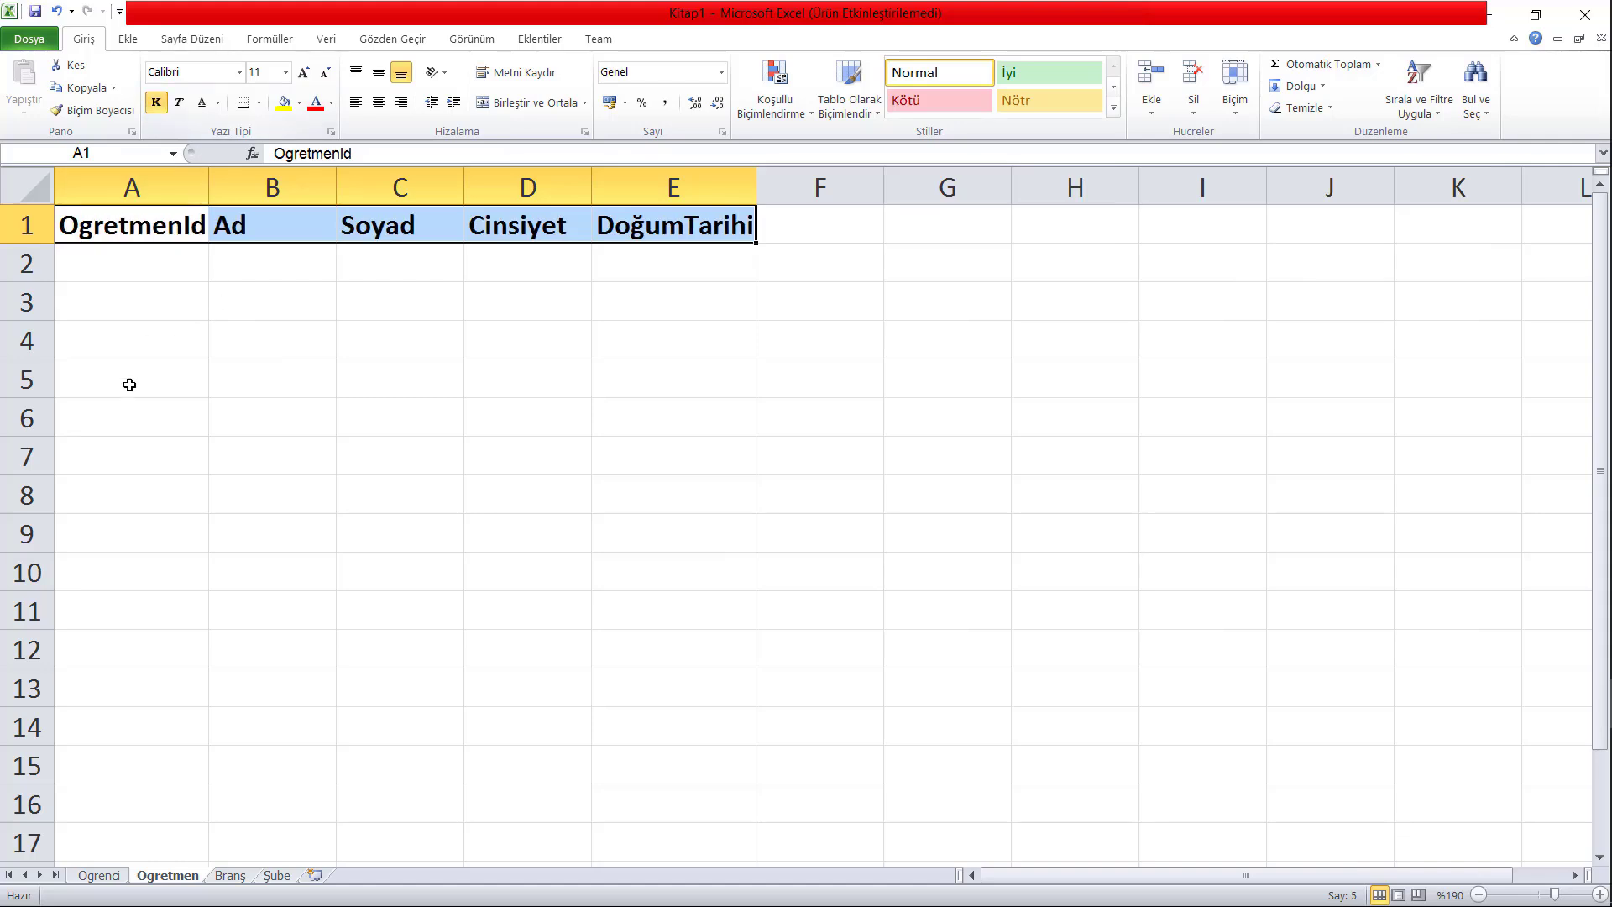
{"action": "key", "text": "Down"}
{"action": "left_click_drag", "start_coordinate": [215, 180], "coordinate": [217, 180]}
- On the Ogrenci sheet, enter id 1, number 1203, the student's ID number, name, surname and Erkek in row 2
{"action": "left_click", "coordinate": [98, 875]}
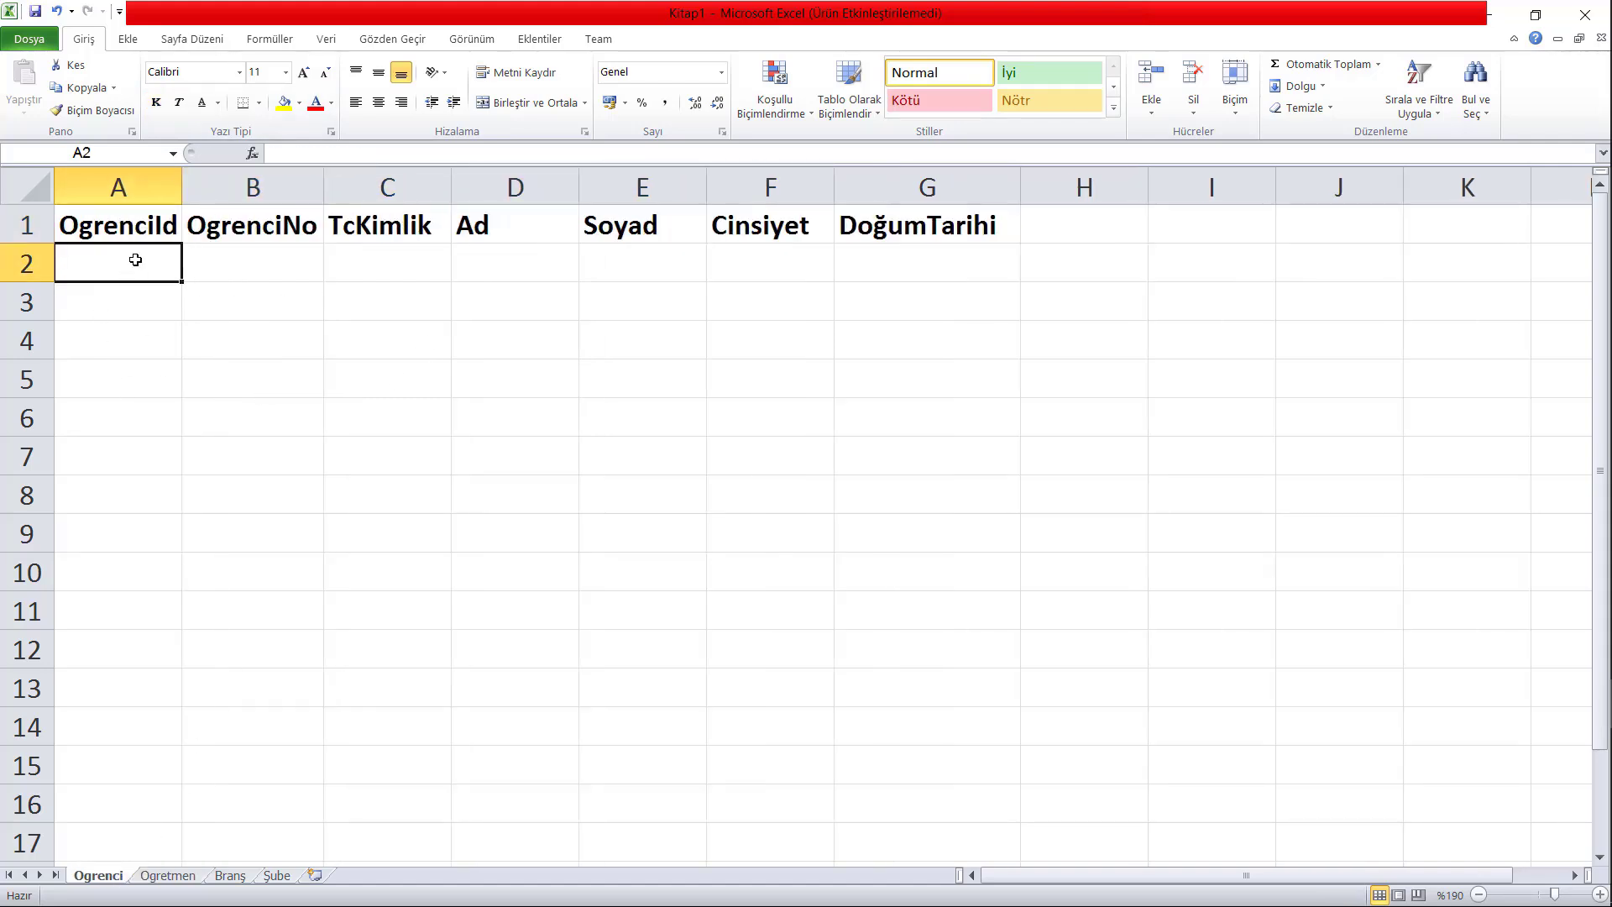
{"action": "type", "text": "1"}
{"action": "key", "text": "Tab"}
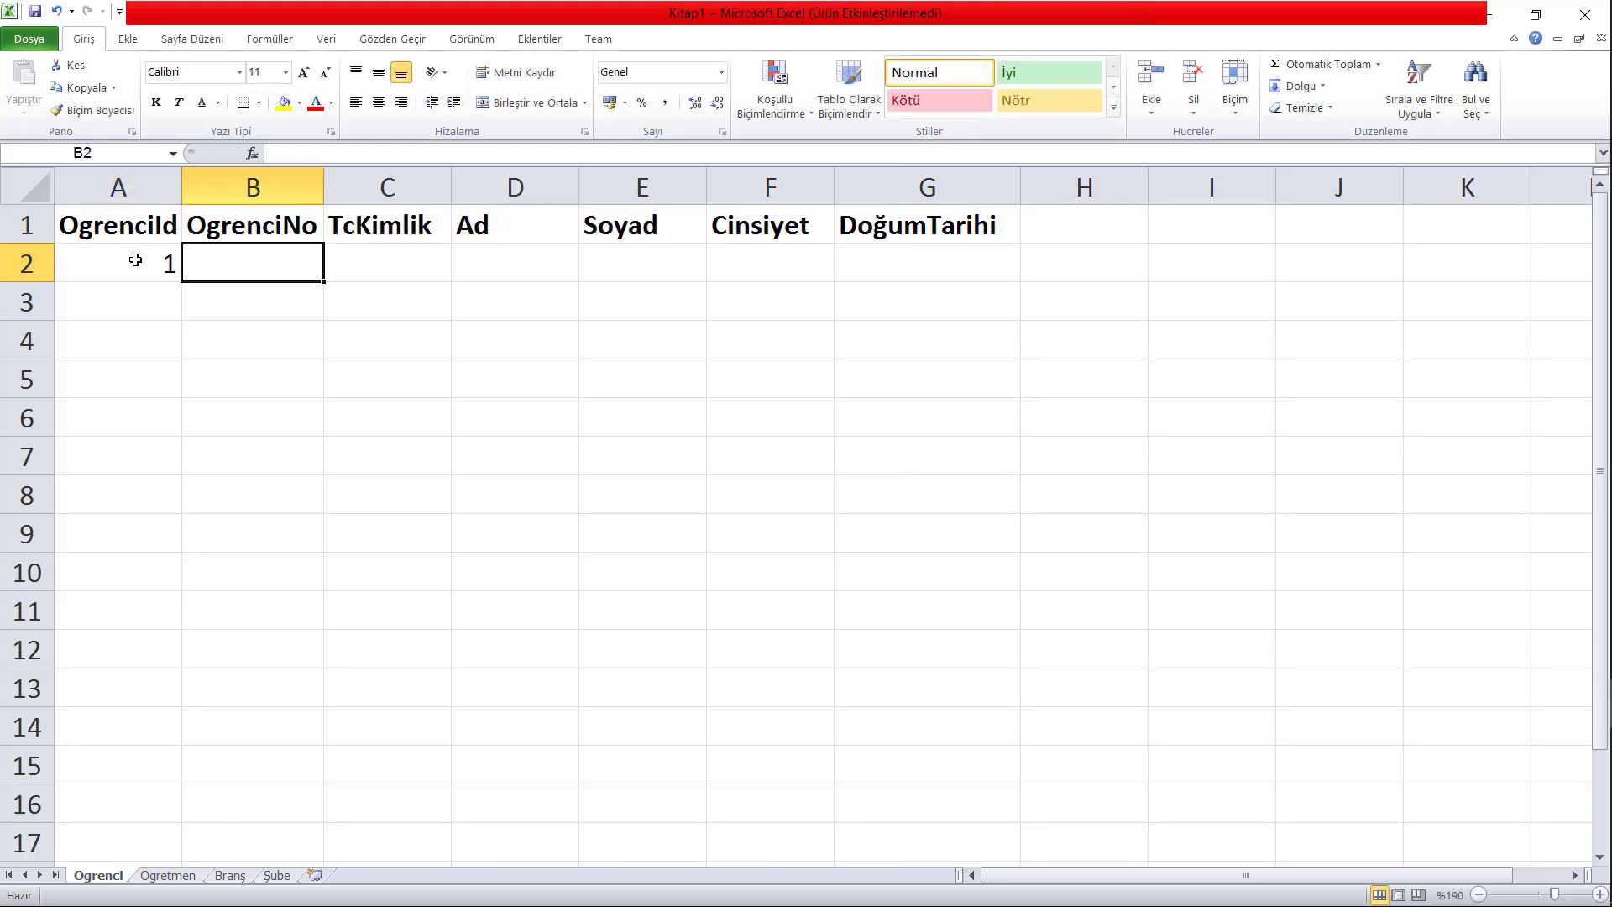
{"action": "type", "text": "1203"}
{"action": "key", "text": "Tab"}
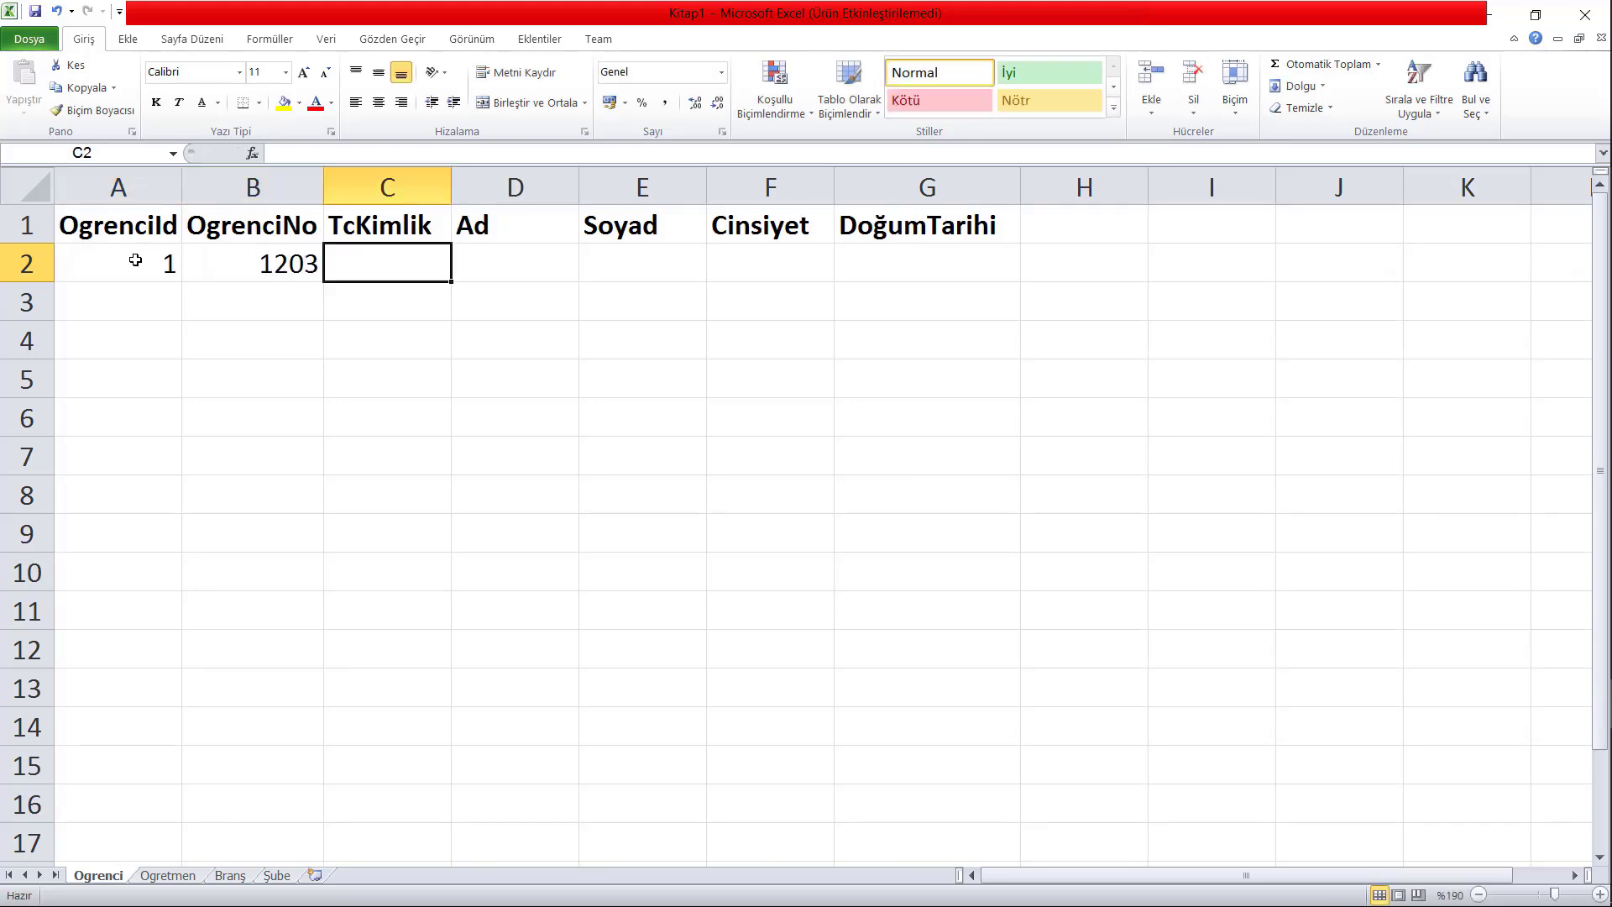
{"action": "type", "text": "562323233"}
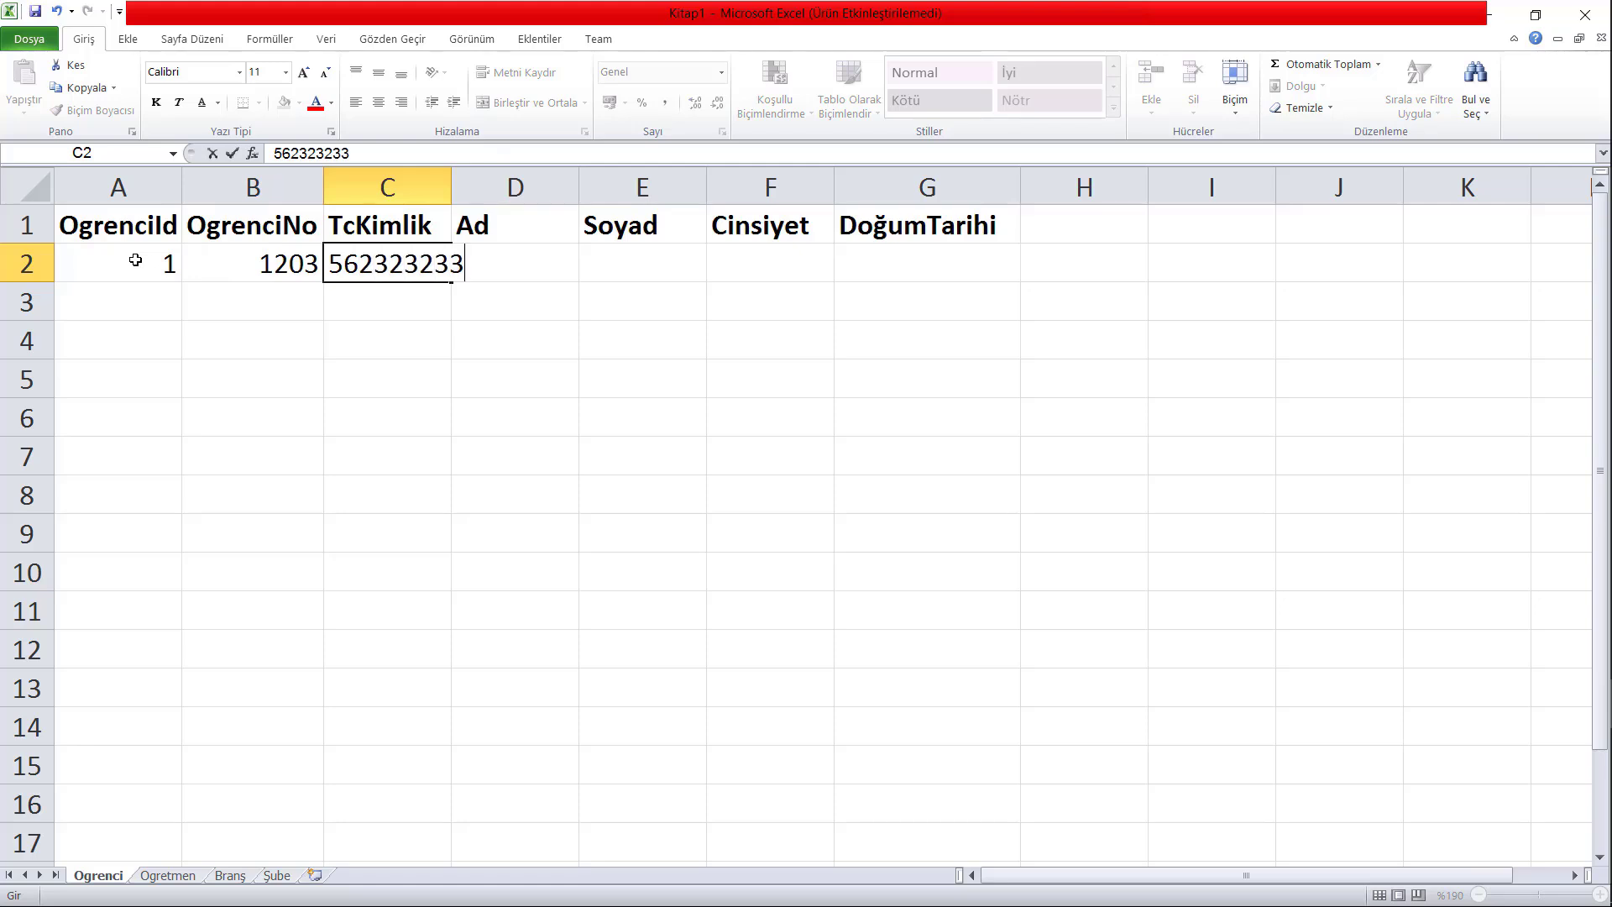
{"action": "key", "text": "Tab"}
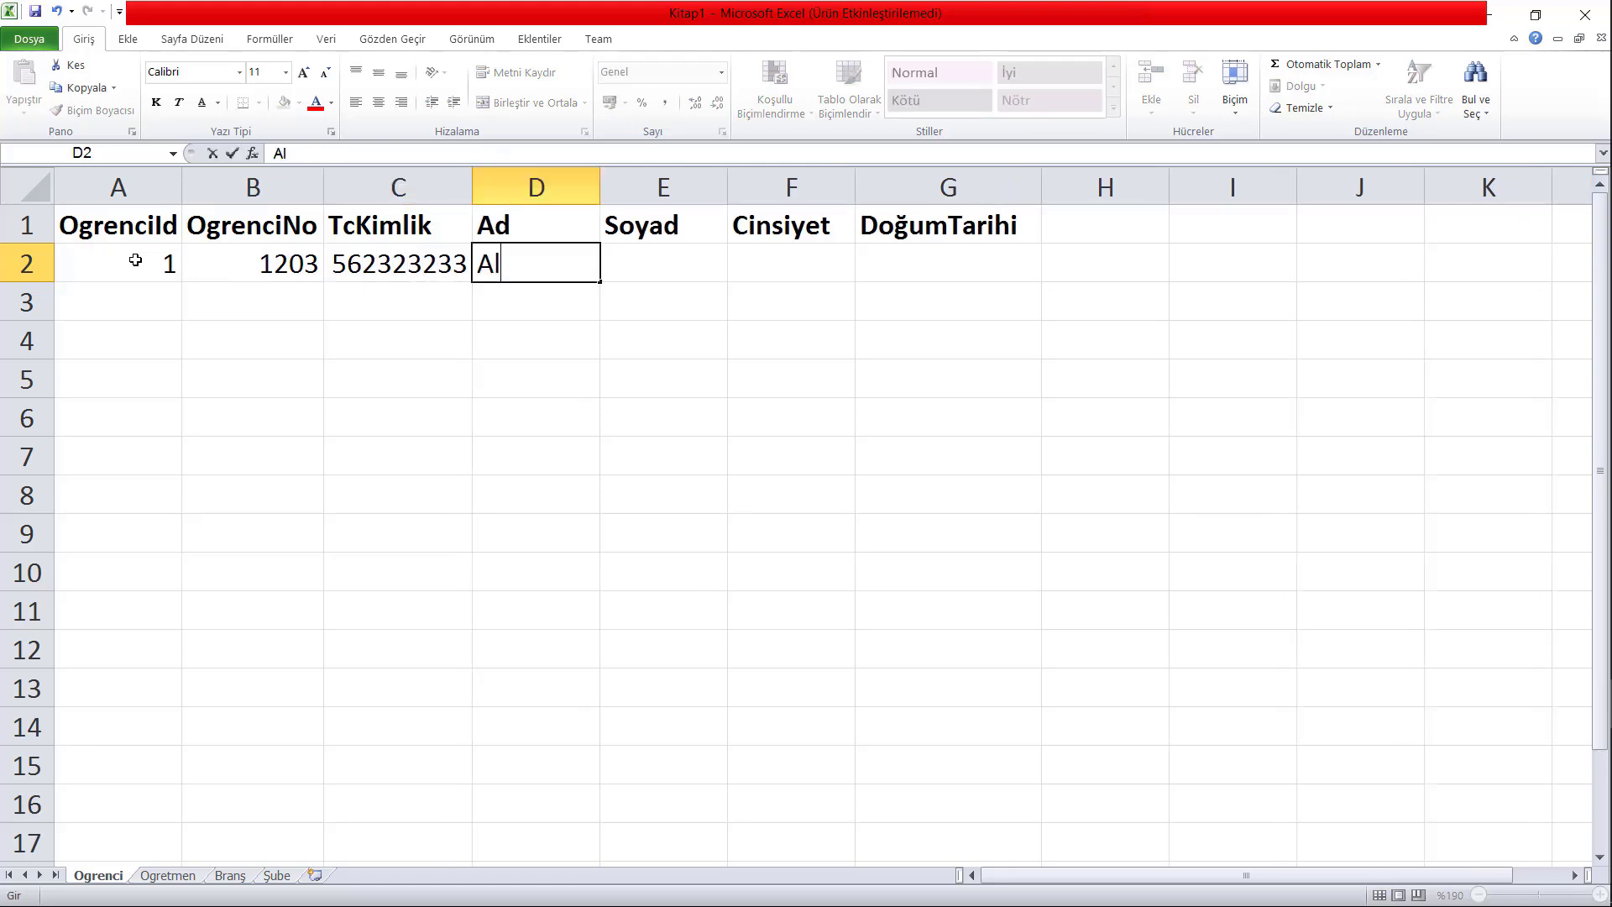
{"action": "key", "text": "Tab"}
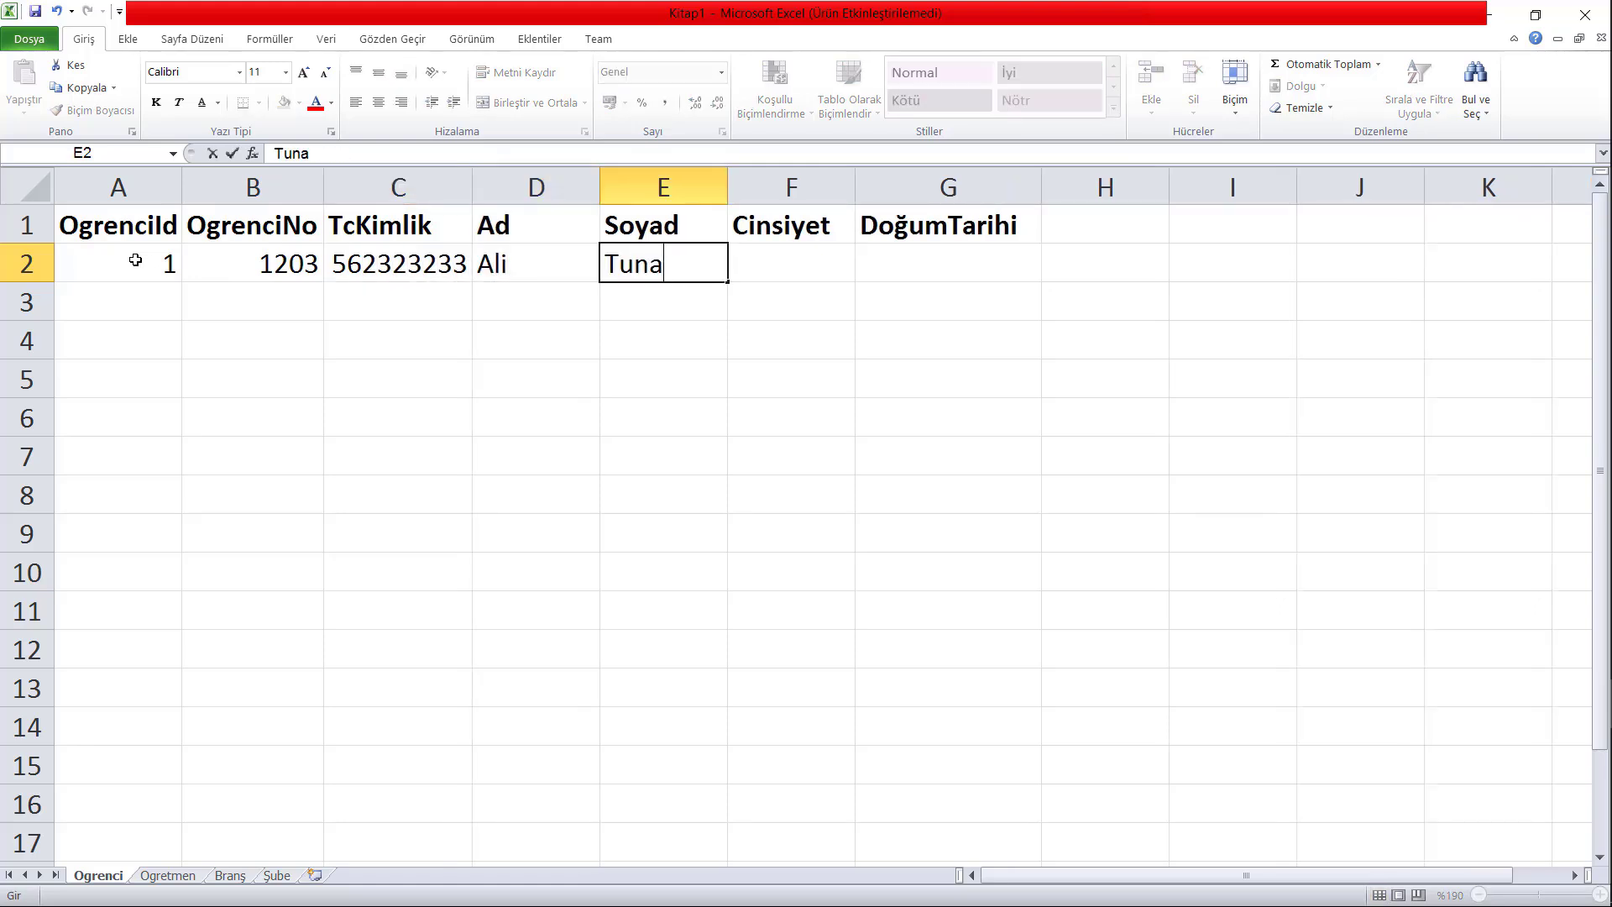
{"action": "key", "text": "Tab"}
{"action": "type", "text": "Erkek"}
{"action": "key", "text": "Tab"}
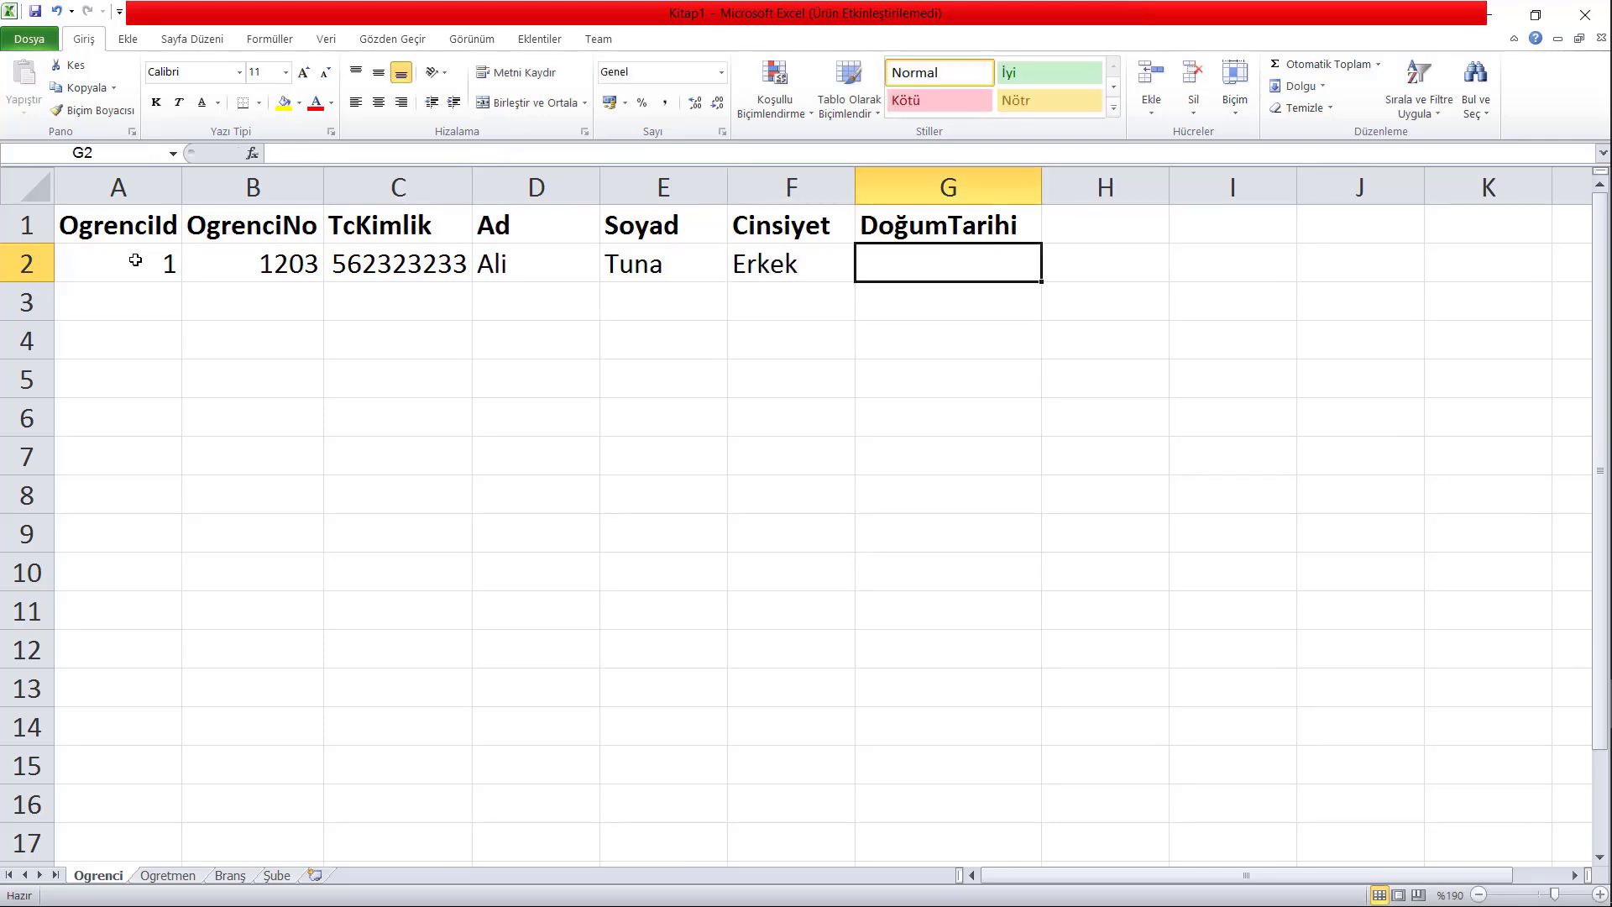
{"action": "type", "text": "9.9"}
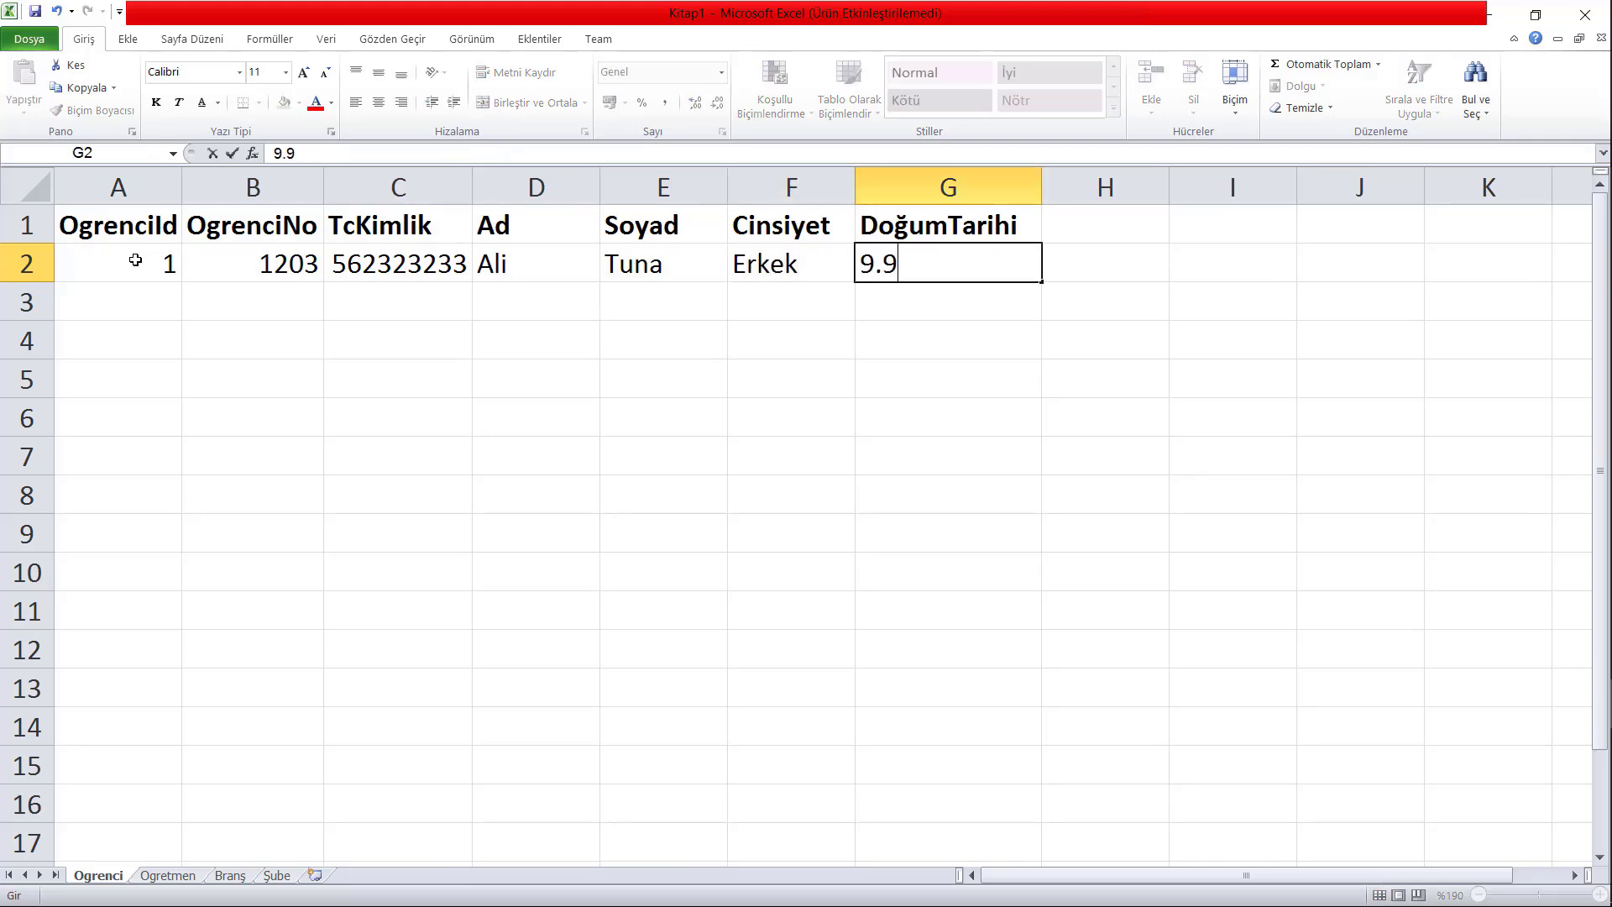
{"action": "type", "text": ".2006"}
{"action": "key", "text": "Return"}
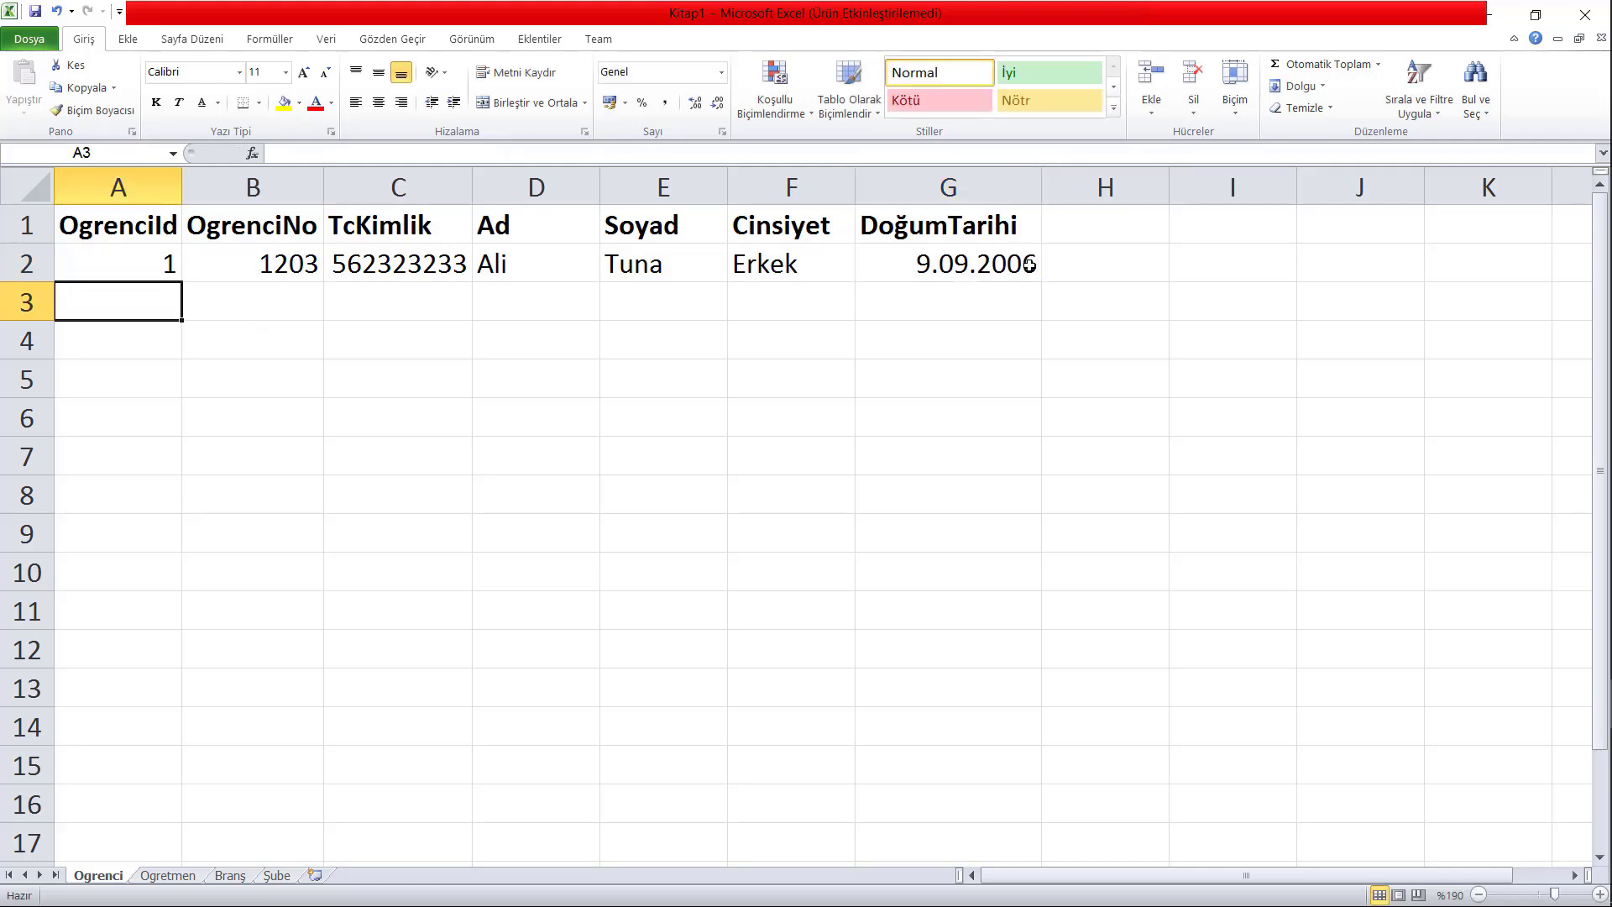
{"action": "double_click", "coordinate": [1029, 266]}
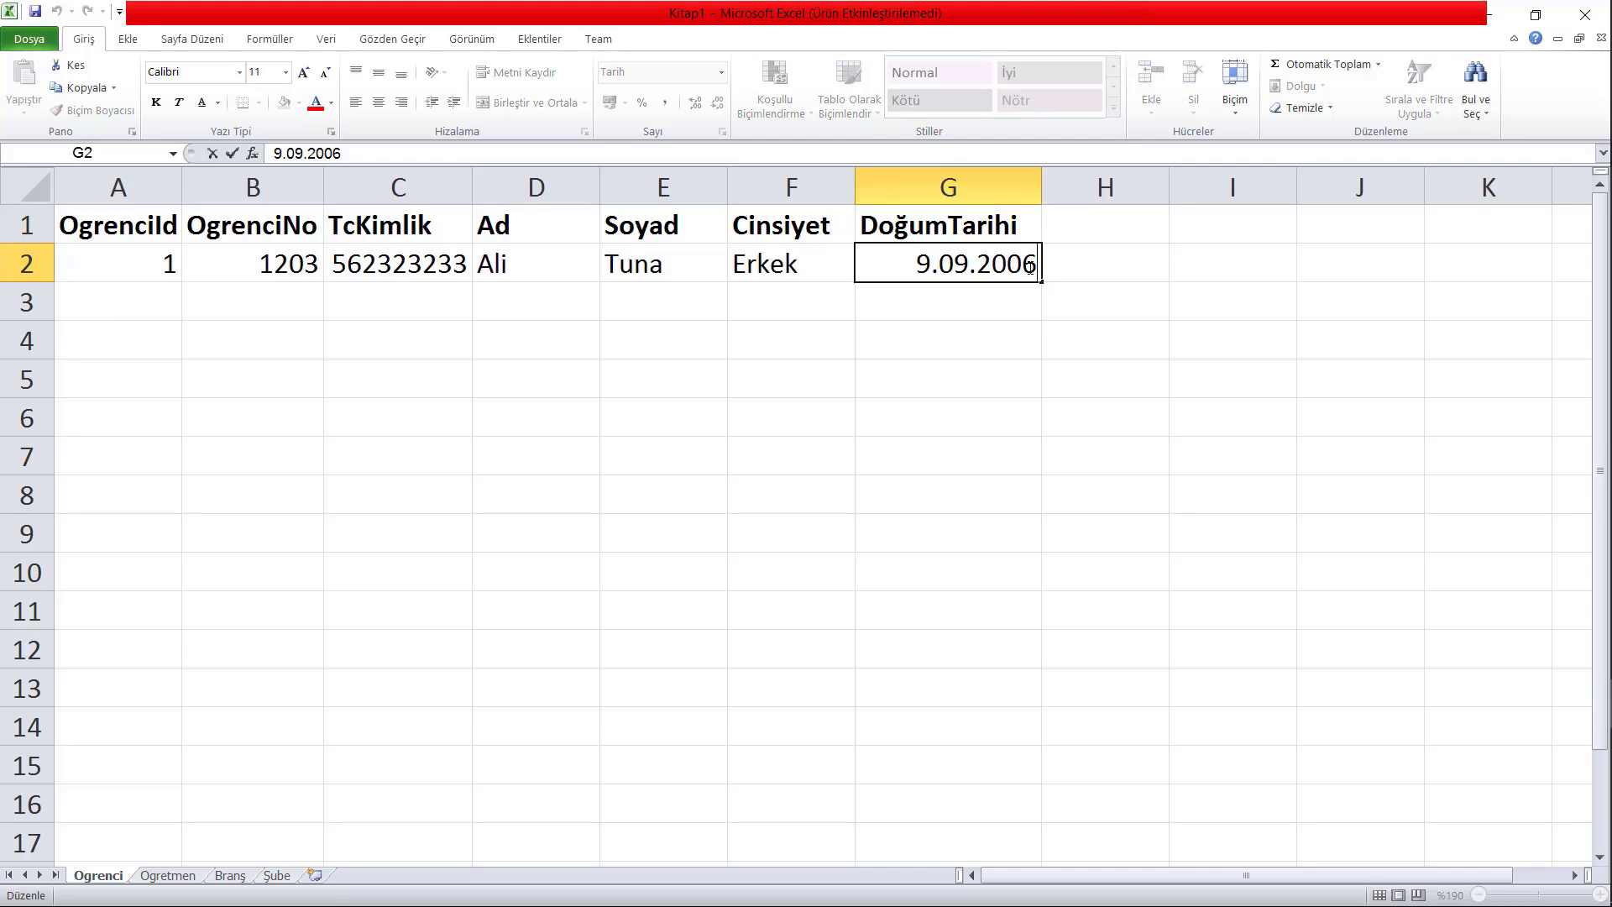
{"action": "key", "text": "BackSpace"}
{"action": "type", "text": "1"}
{"action": "key", "text": "Return"}
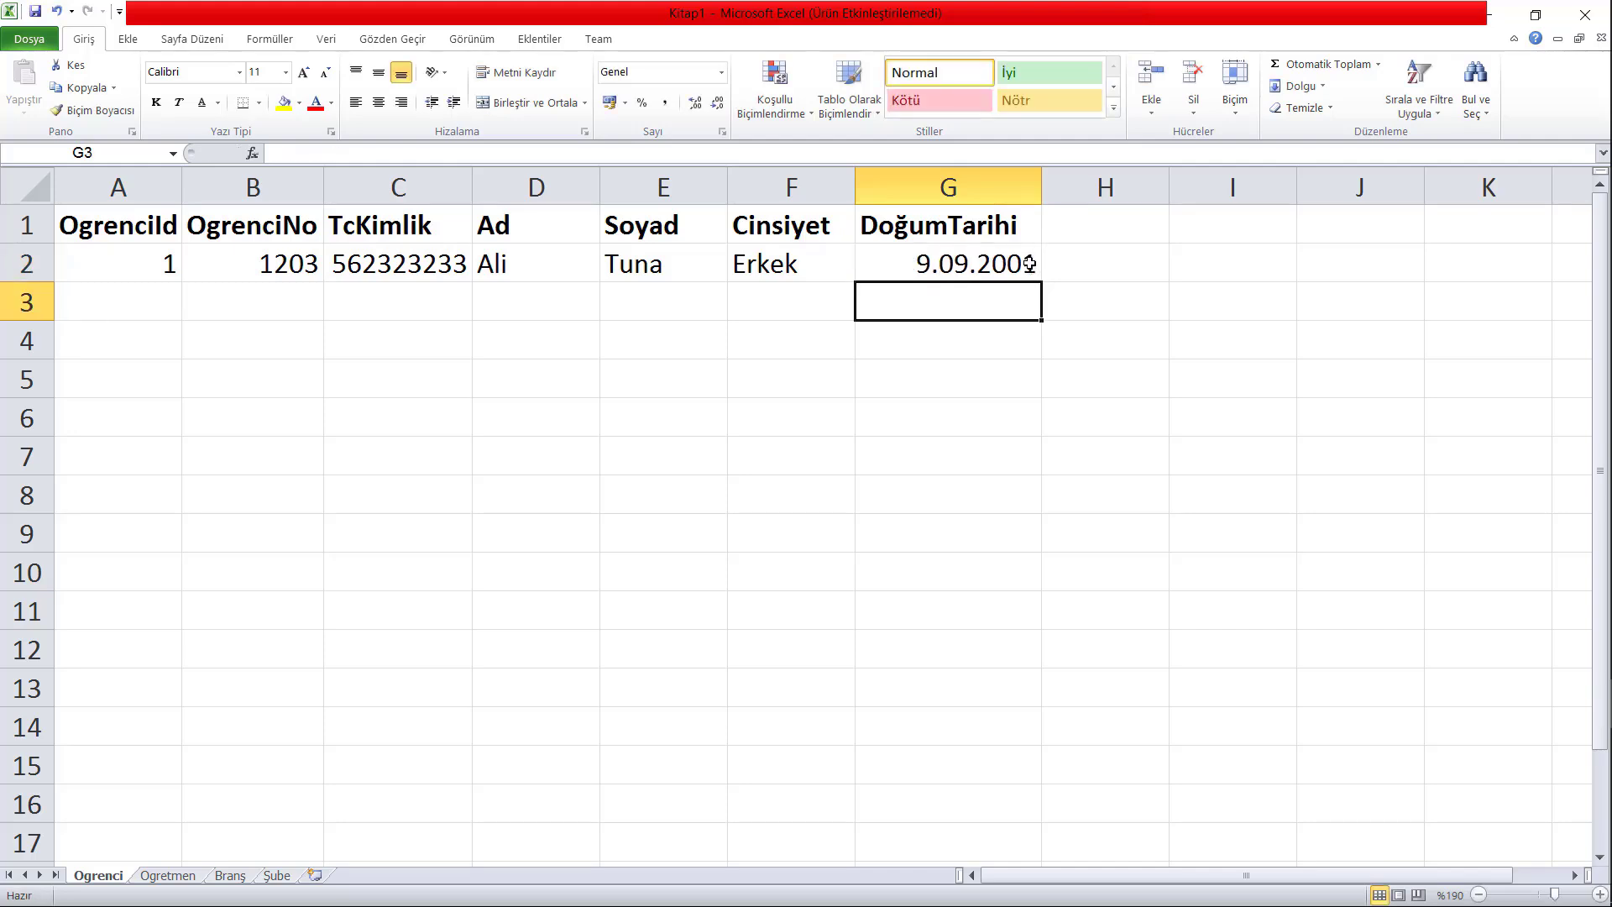
- Copy the first student row A2:G2 into the rows below
{"action": "left_click_drag", "start_coordinate": [137, 266], "coordinate": [889, 269]}
{"action": "key", "text": "ctrl+c"}
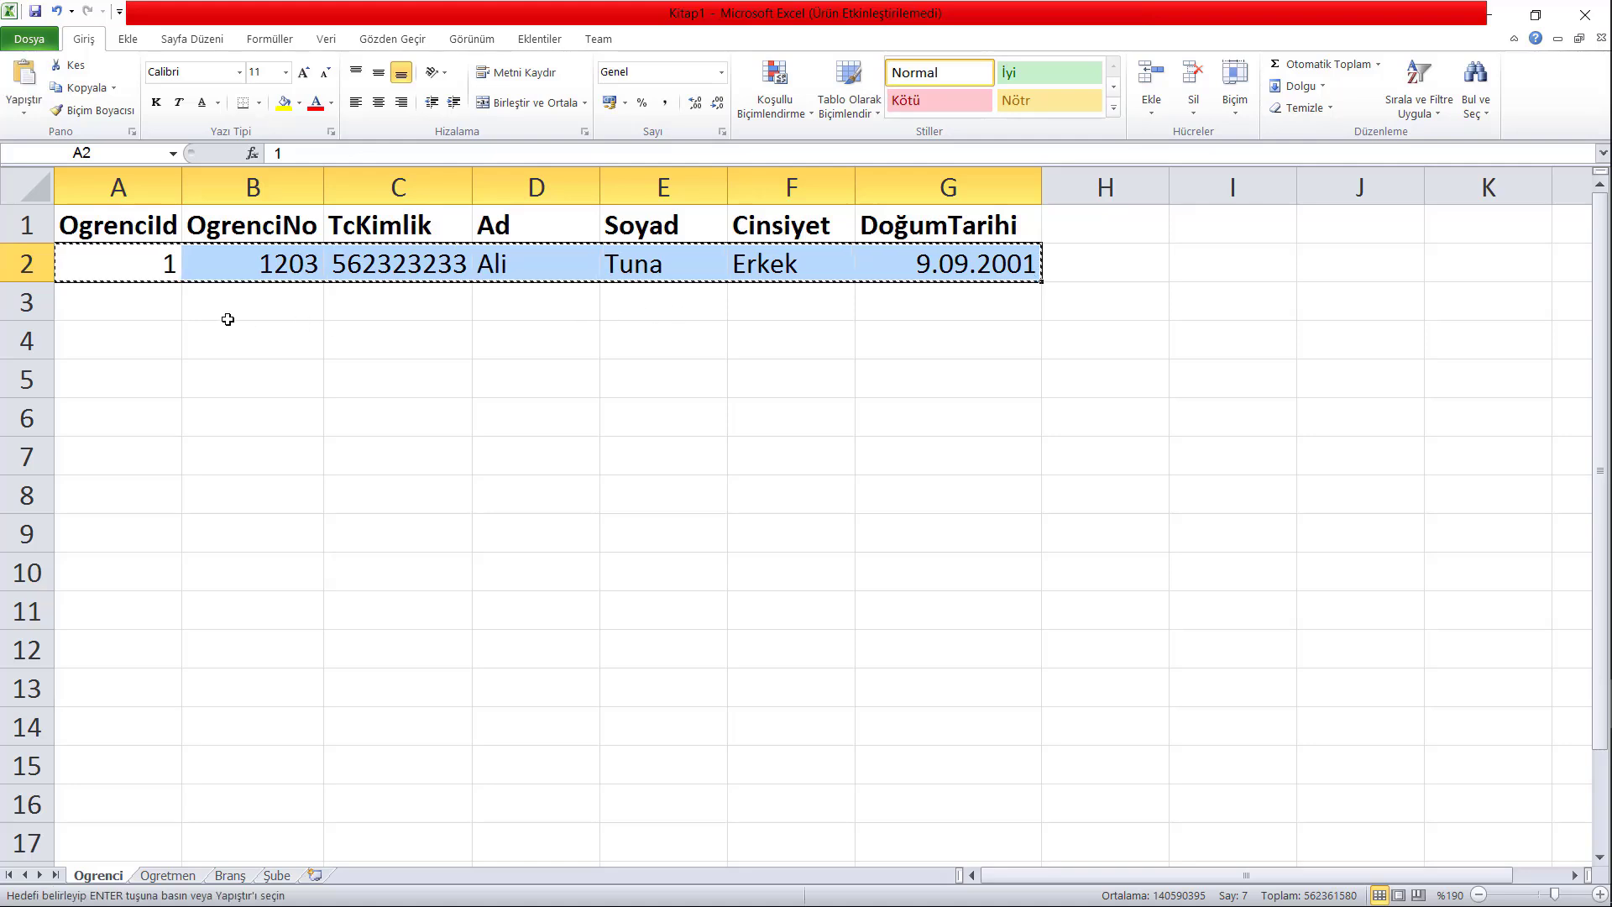
{"action": "left_click", "coordinate": [123, 310]}
{"action": "key", "text": "ctrl+v"}
{"action": "left_click", "coordinate": [125, 340]}
{"action": "key", "text": "ctrl+v"}
{"action": "left_click", "coordinate": [126, 378]}
{"action": "key", "text": "ctrl+v"}
- Renumber the copied rows with OgrenciId 2, 3 and 4
{"action": "left_click", "coordinate": [163, 300]}
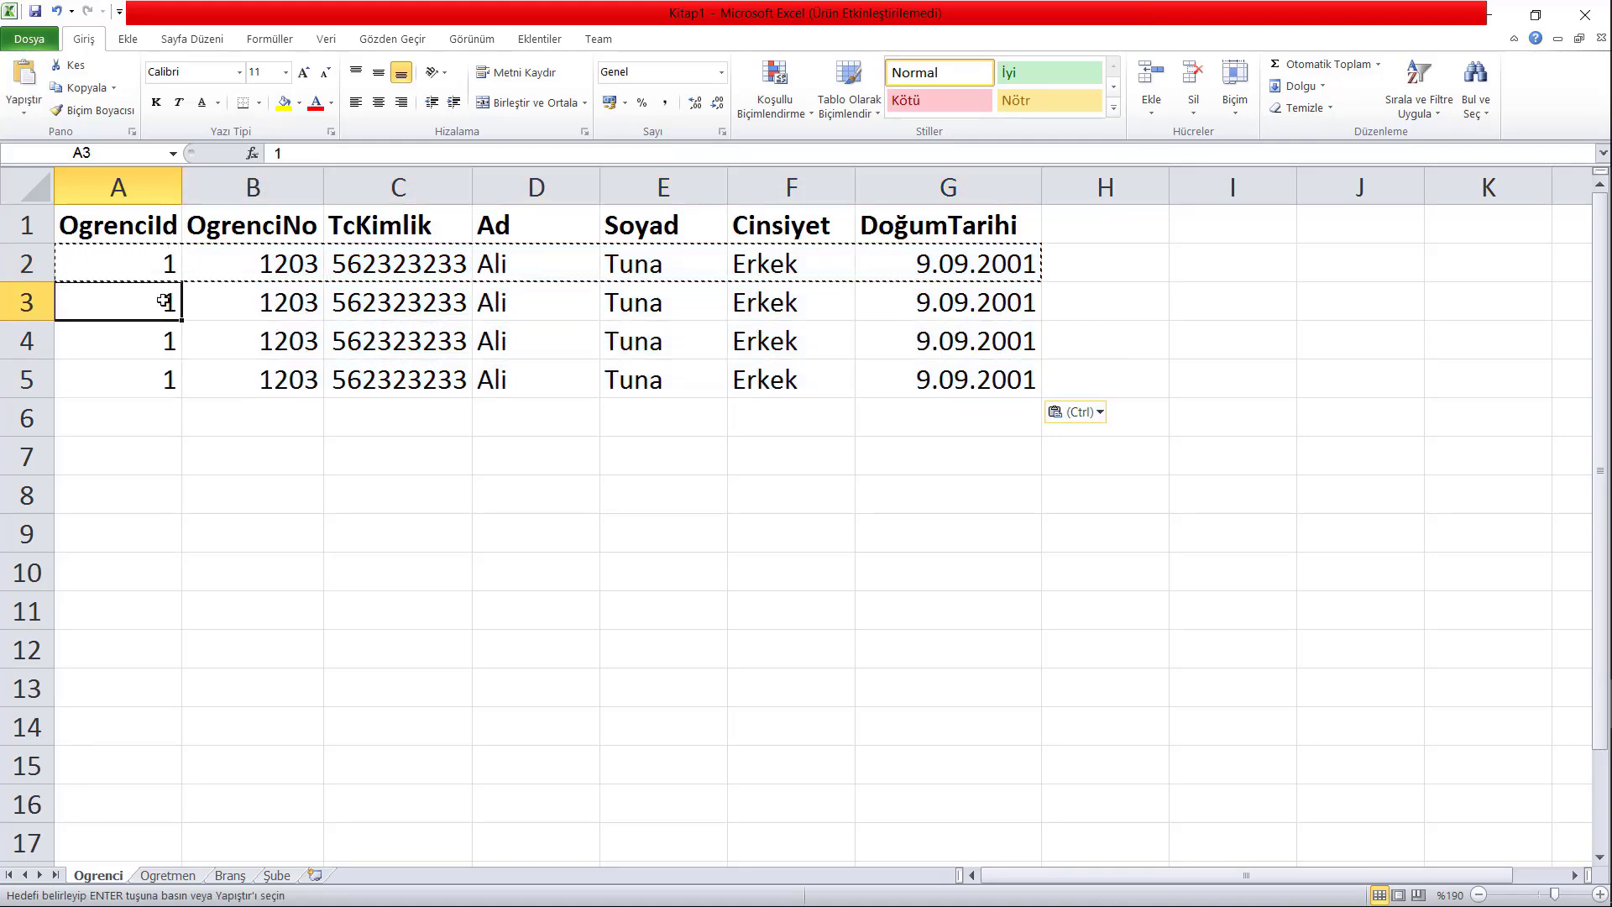
{"action": "double_click", "coordinate": [164, 301]}
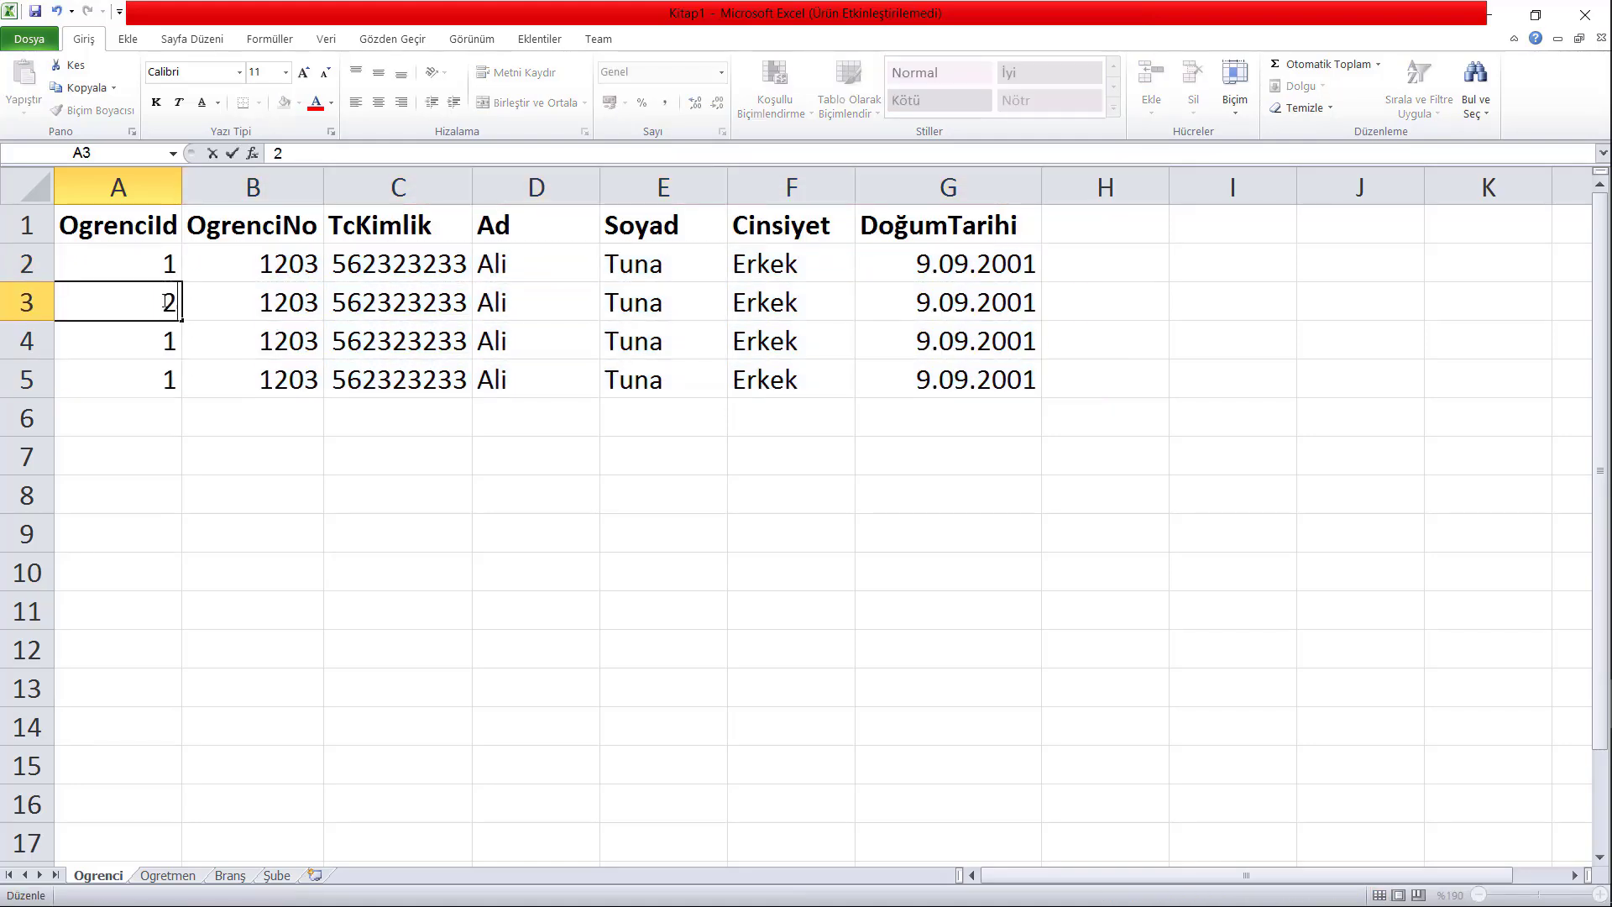
{"action": "type", "text": "2"}
{"action": "key", "text": "Return"}
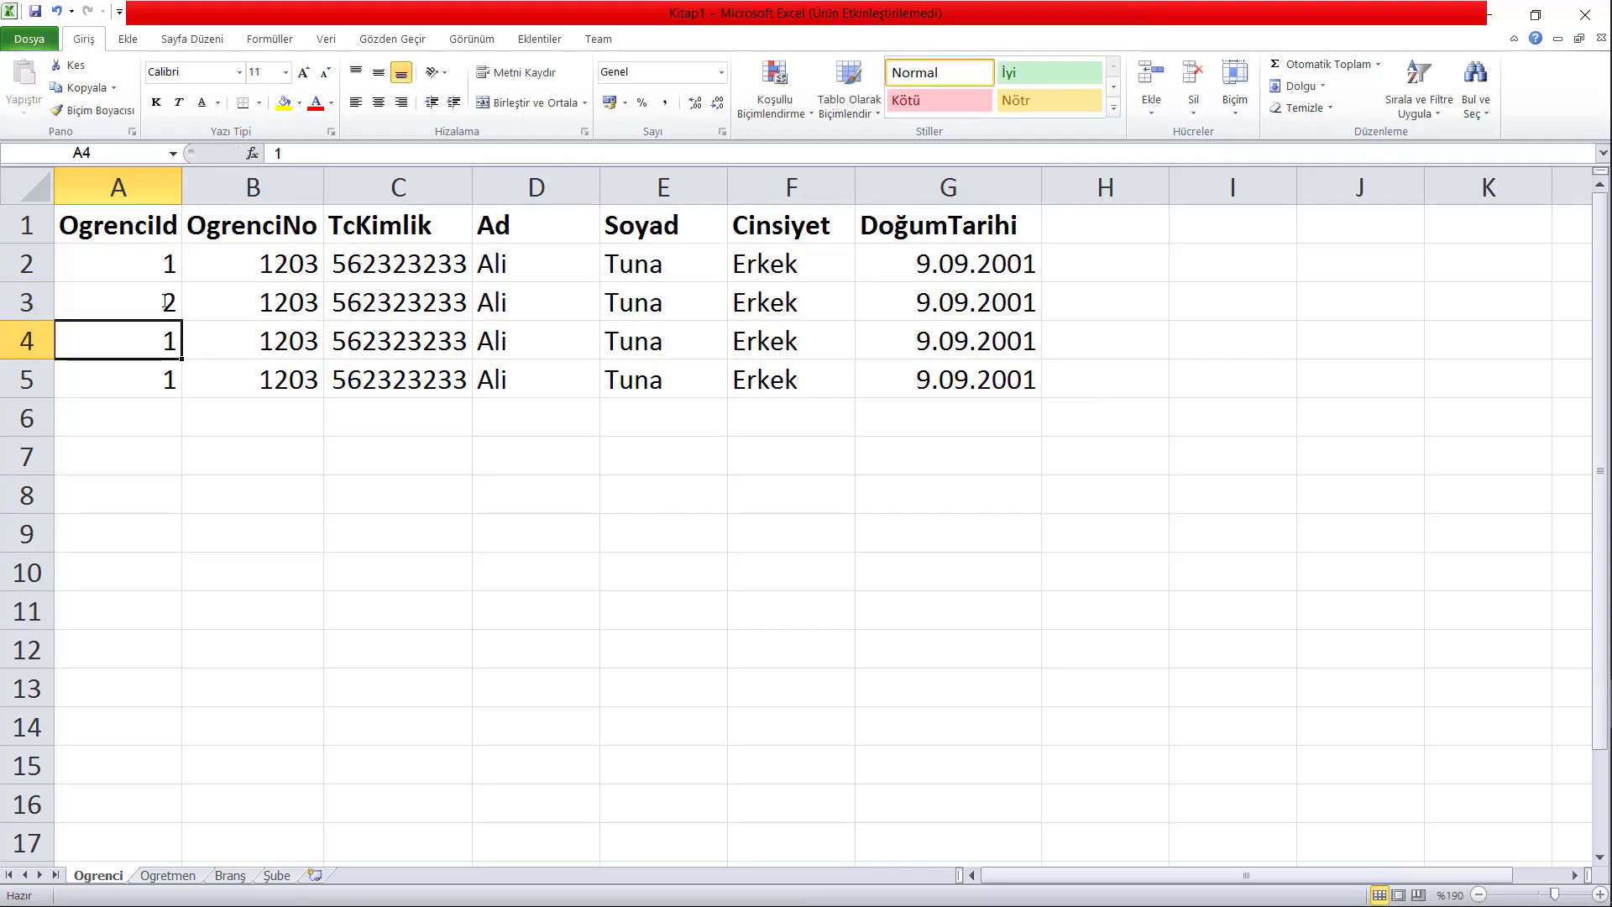
{"action": "type", "text": "3"}
{"action": "key", "text": "Return"}
{"action": "type", "text": "4"}
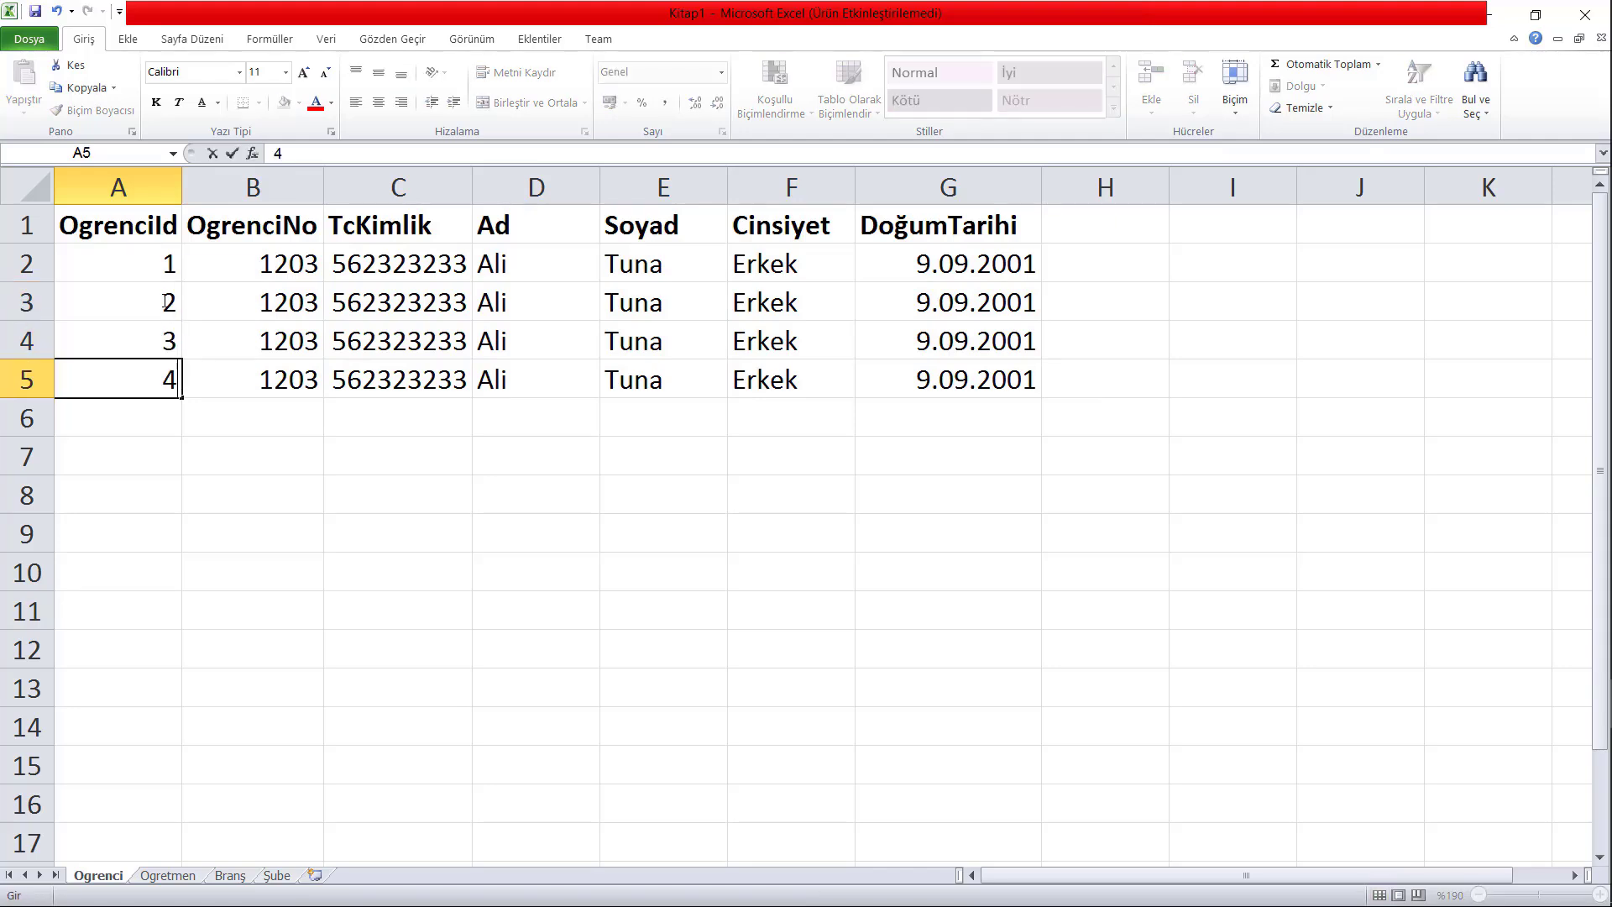
- Change the student numbers in B3:B5 to 1204, 1205 and 1200
{"action": "double_click", "coordinate": [305, 312]}
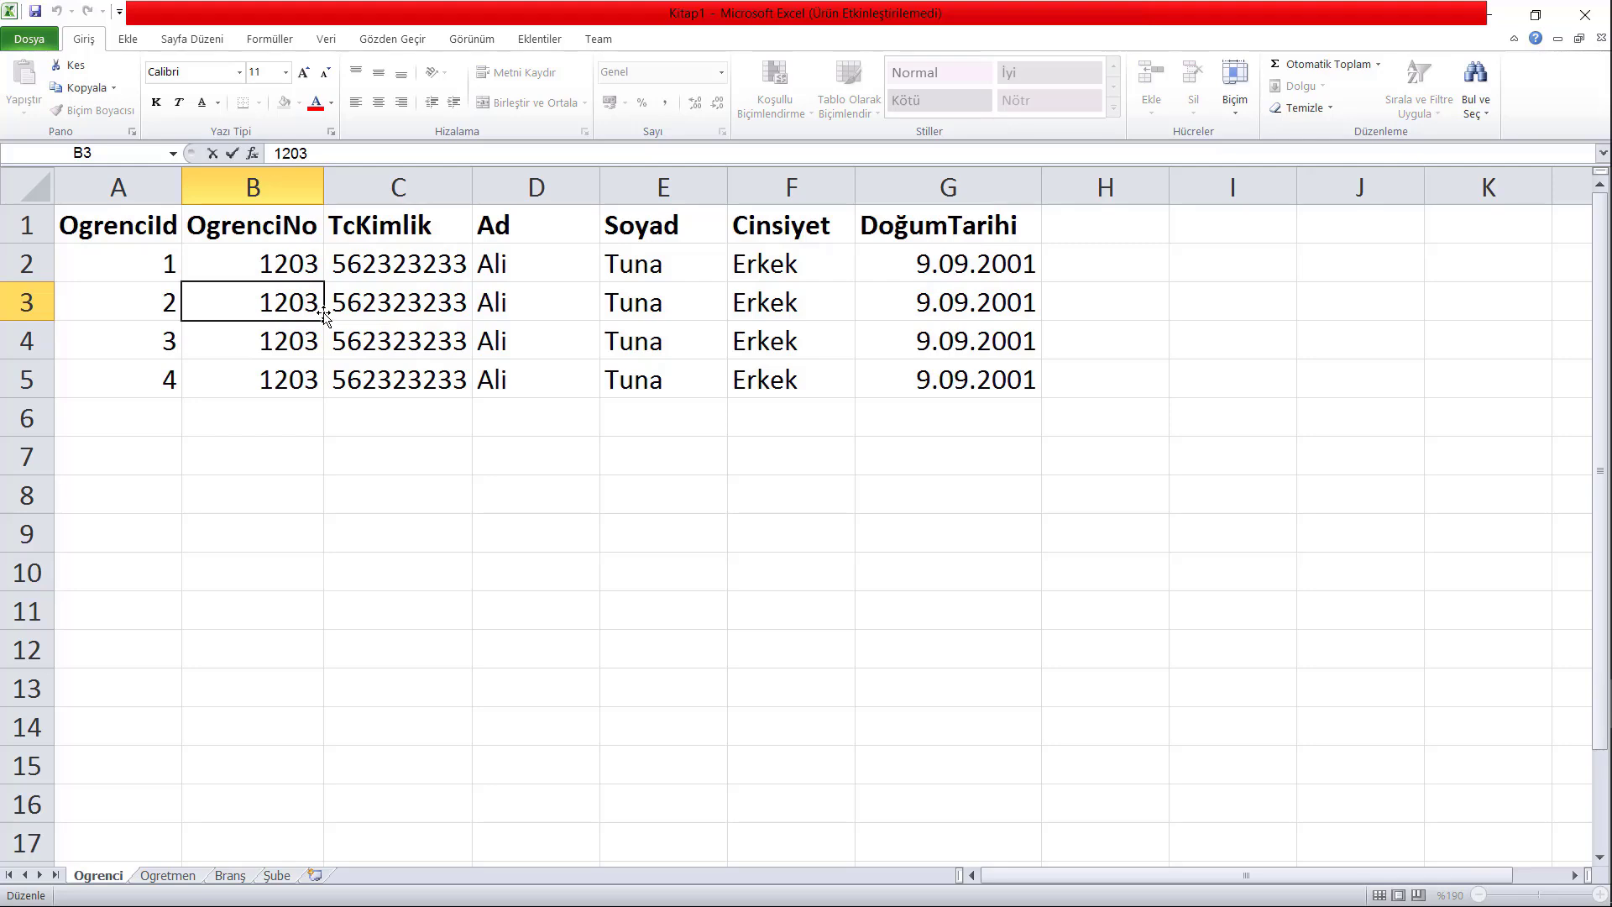
{"action": "key", "text": "Delete"}
{"action": "type", "text": "4"}
{"action": "key", "text": "Return"}
{"action": "key", "text": "F2"}
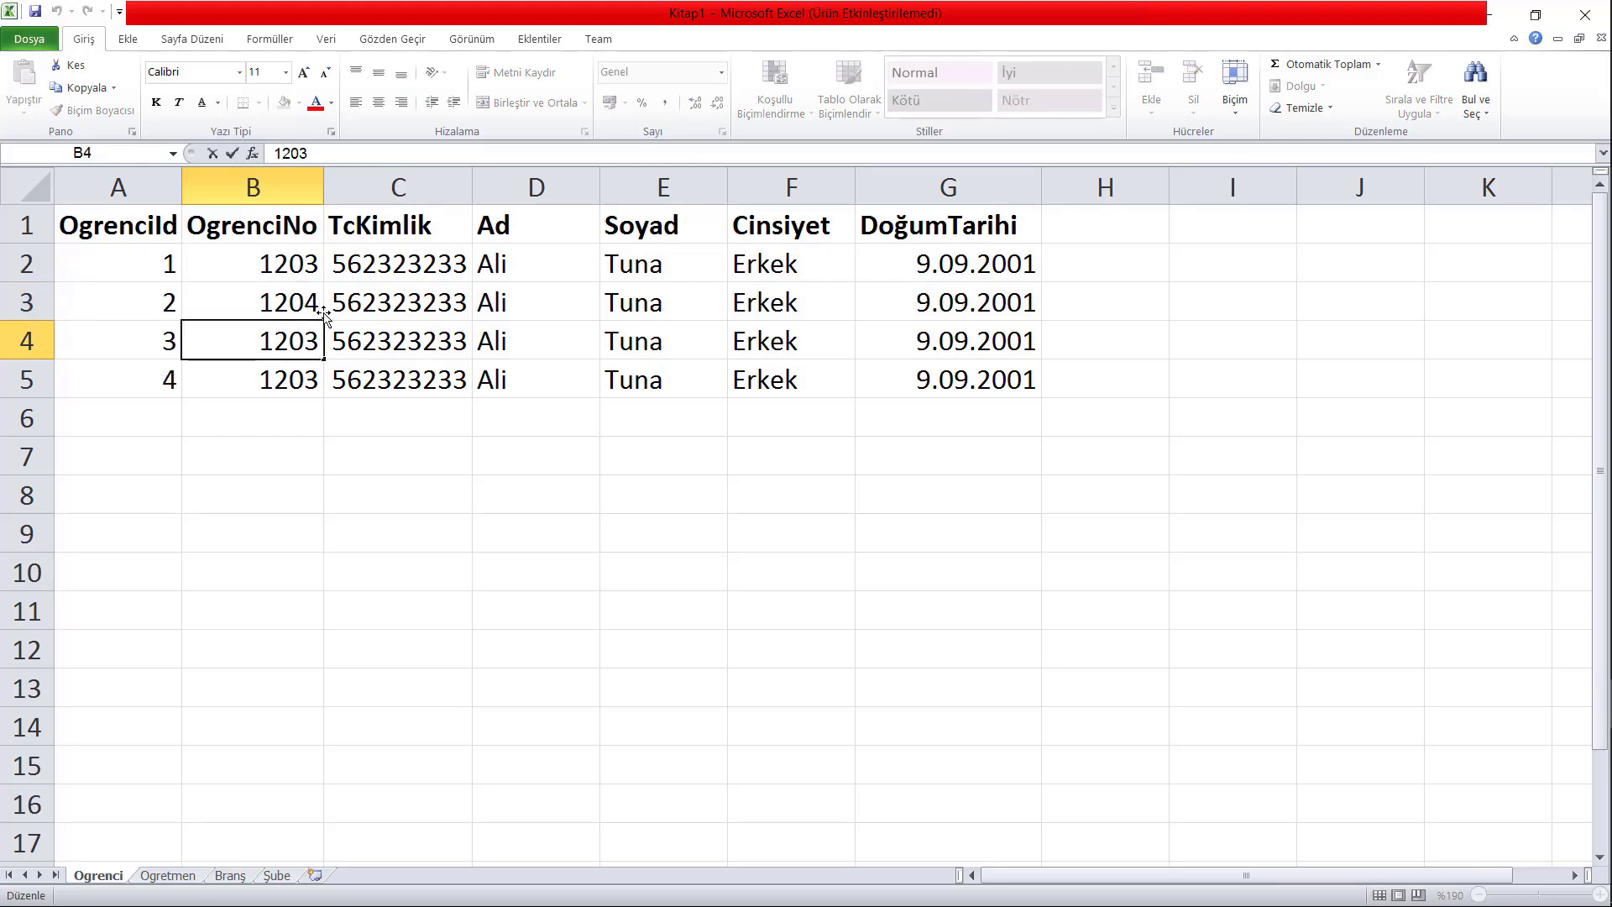
{"action": "key", "text": "BackSpace"}
{"action": "type", "text": "5"}
{"action": "key", "text": "Return"}
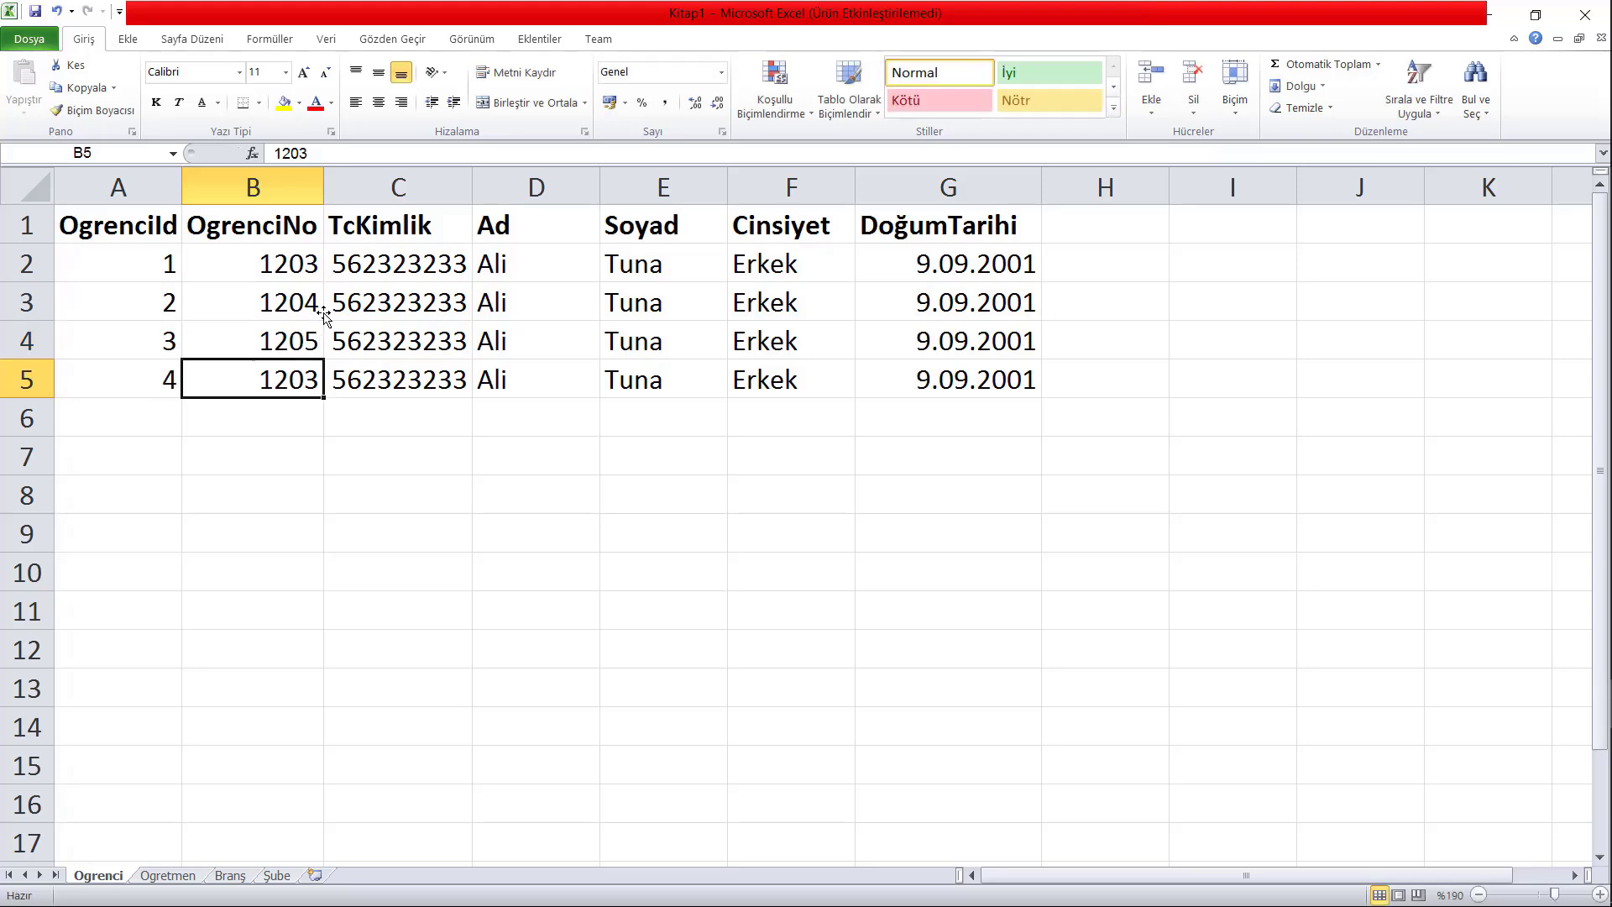
{"action": "key", "text": "F2"}
{"action": "key", "text": "BackSpace"}
{"action": "key", "text": "BackSpace"}
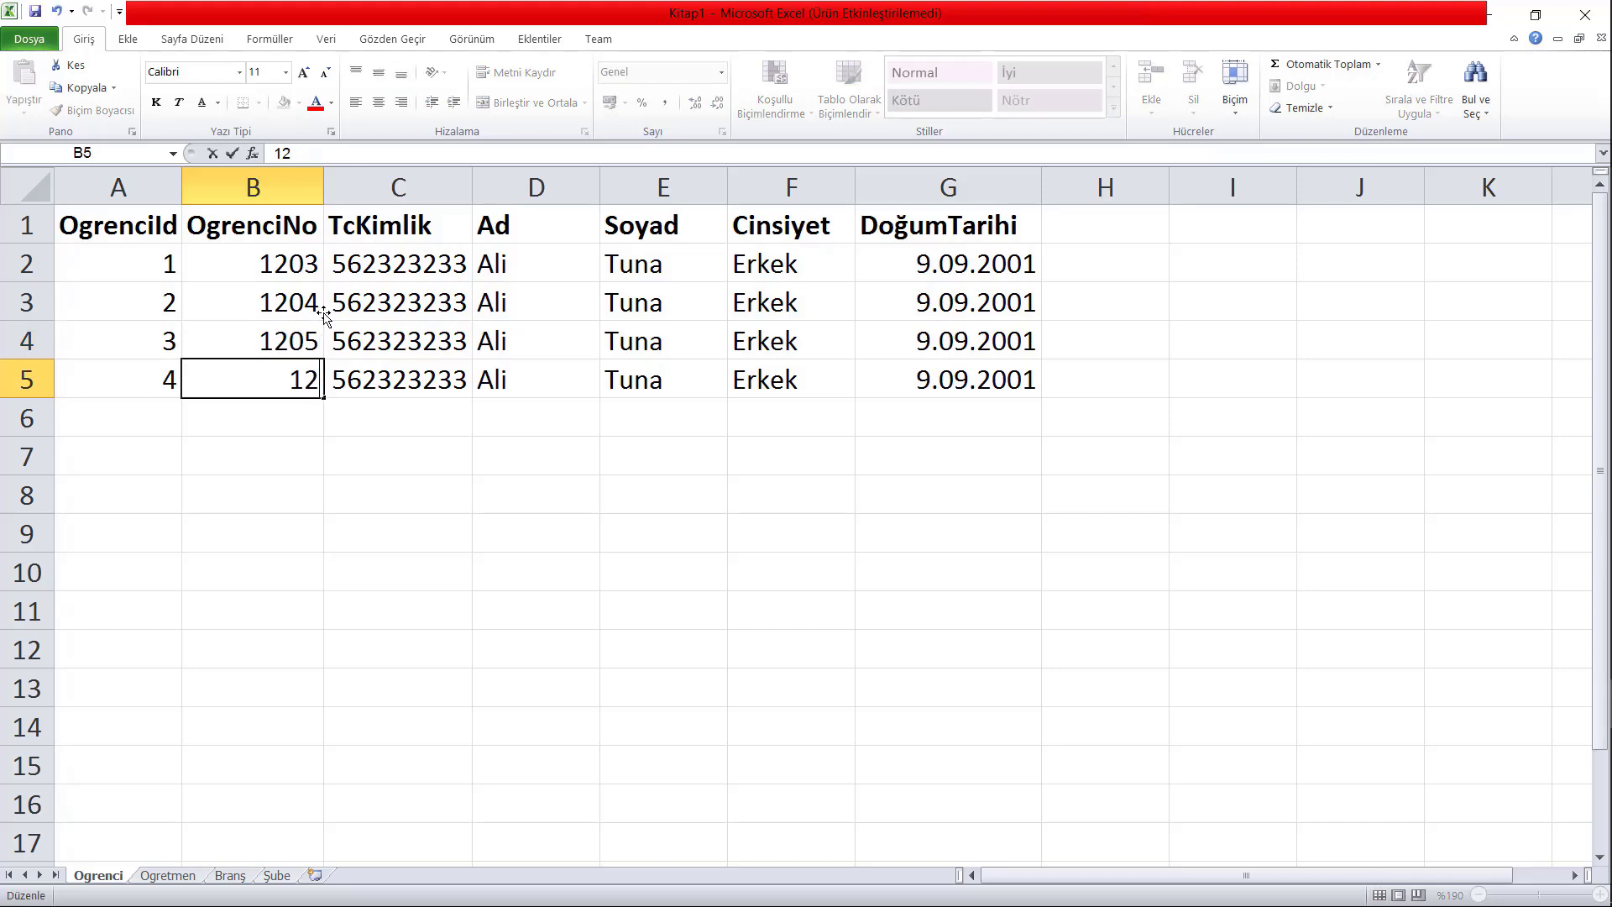
{"action": "type", "text": "00"}
{"action": "left_click", "coordinate": [426, 303]}
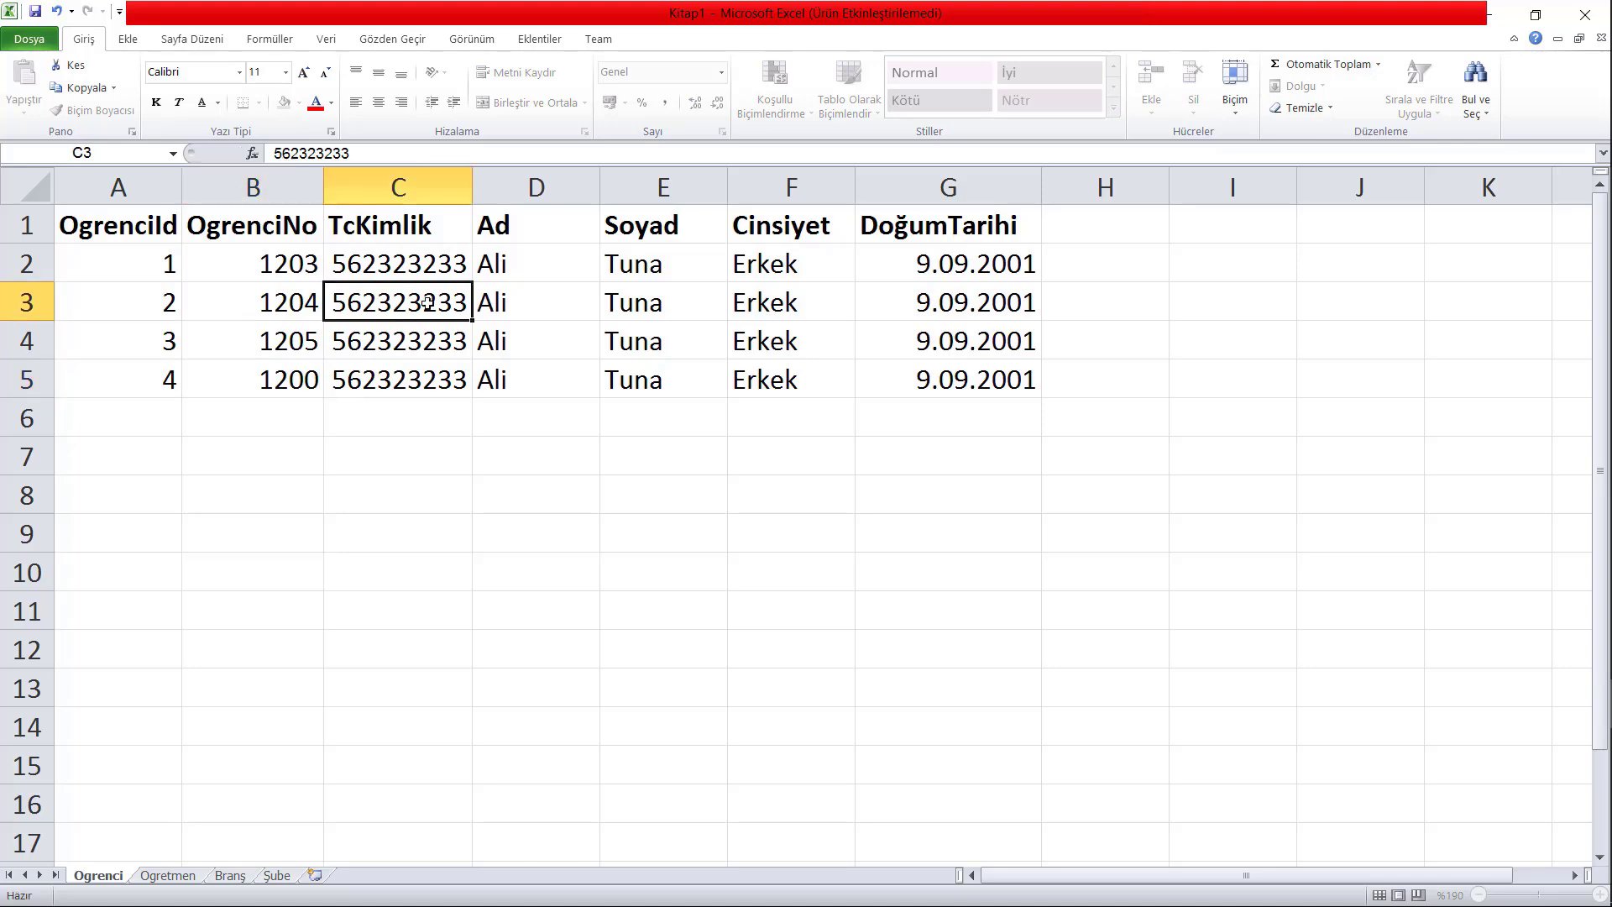
- Give row 3 a new ID number in C3 and a new first name in D3
{"action": "double_click", "coordinate": [428, 304]}
{"action": "key", "text": "BackSpace"}
{"action": "key", "text": "BackSpace"}
{"action": "key", "text": "BackSpace"}
{"action": "key", "text": "BackSpace"}
{"action": "key", "text": "BackSpace"}
{"action": "key", "text": "BackSpace"}
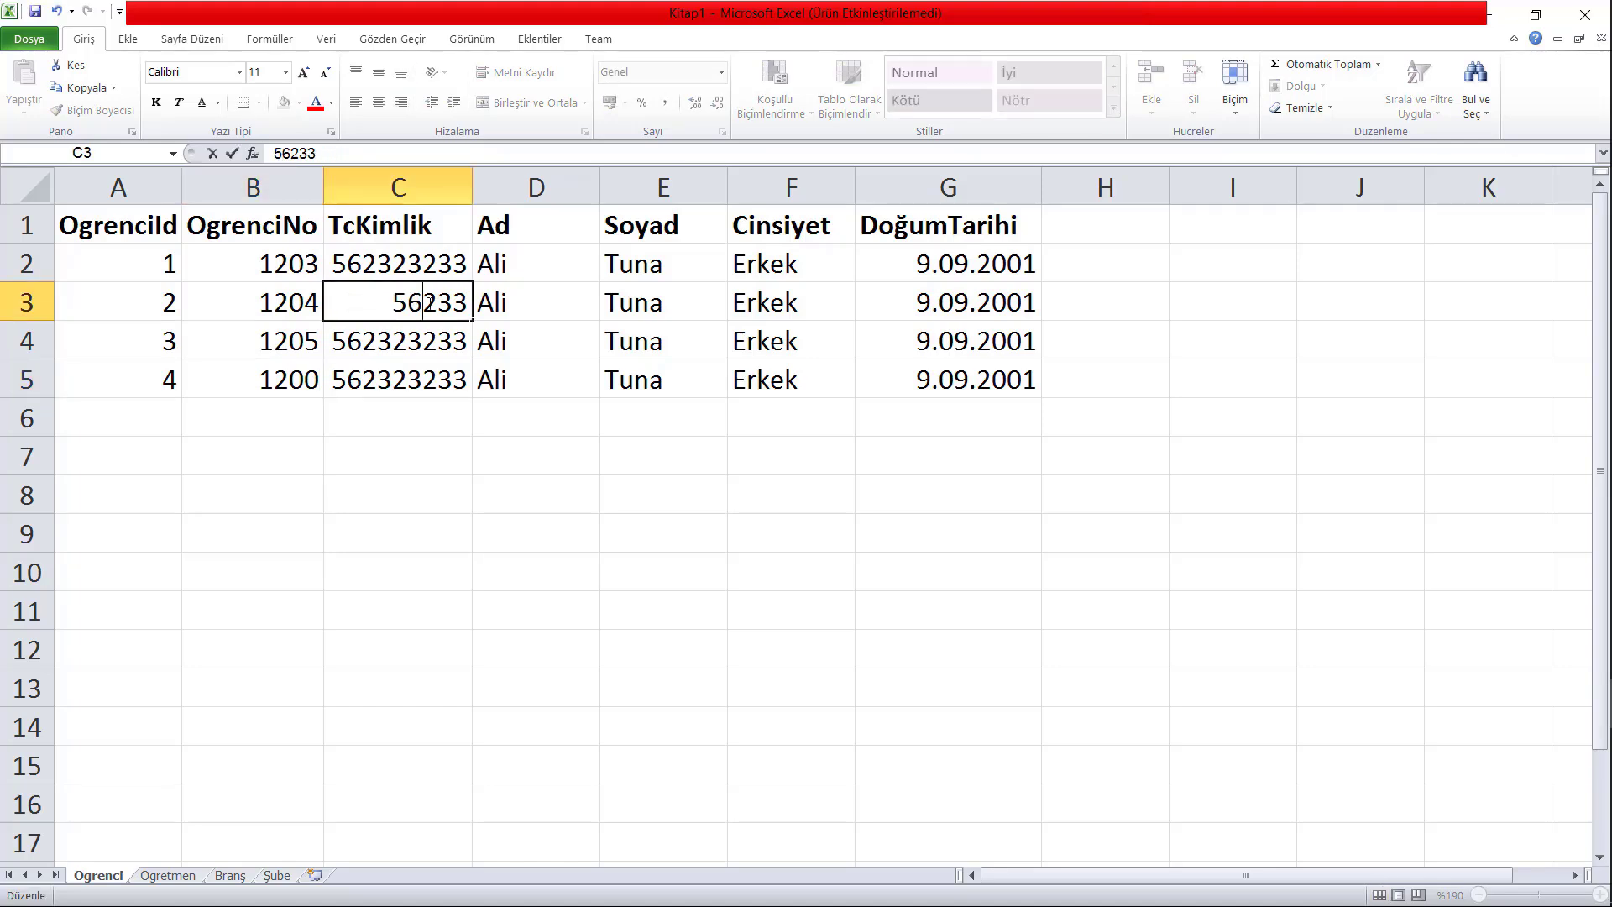
{"action": "type", "text": "1213132"}
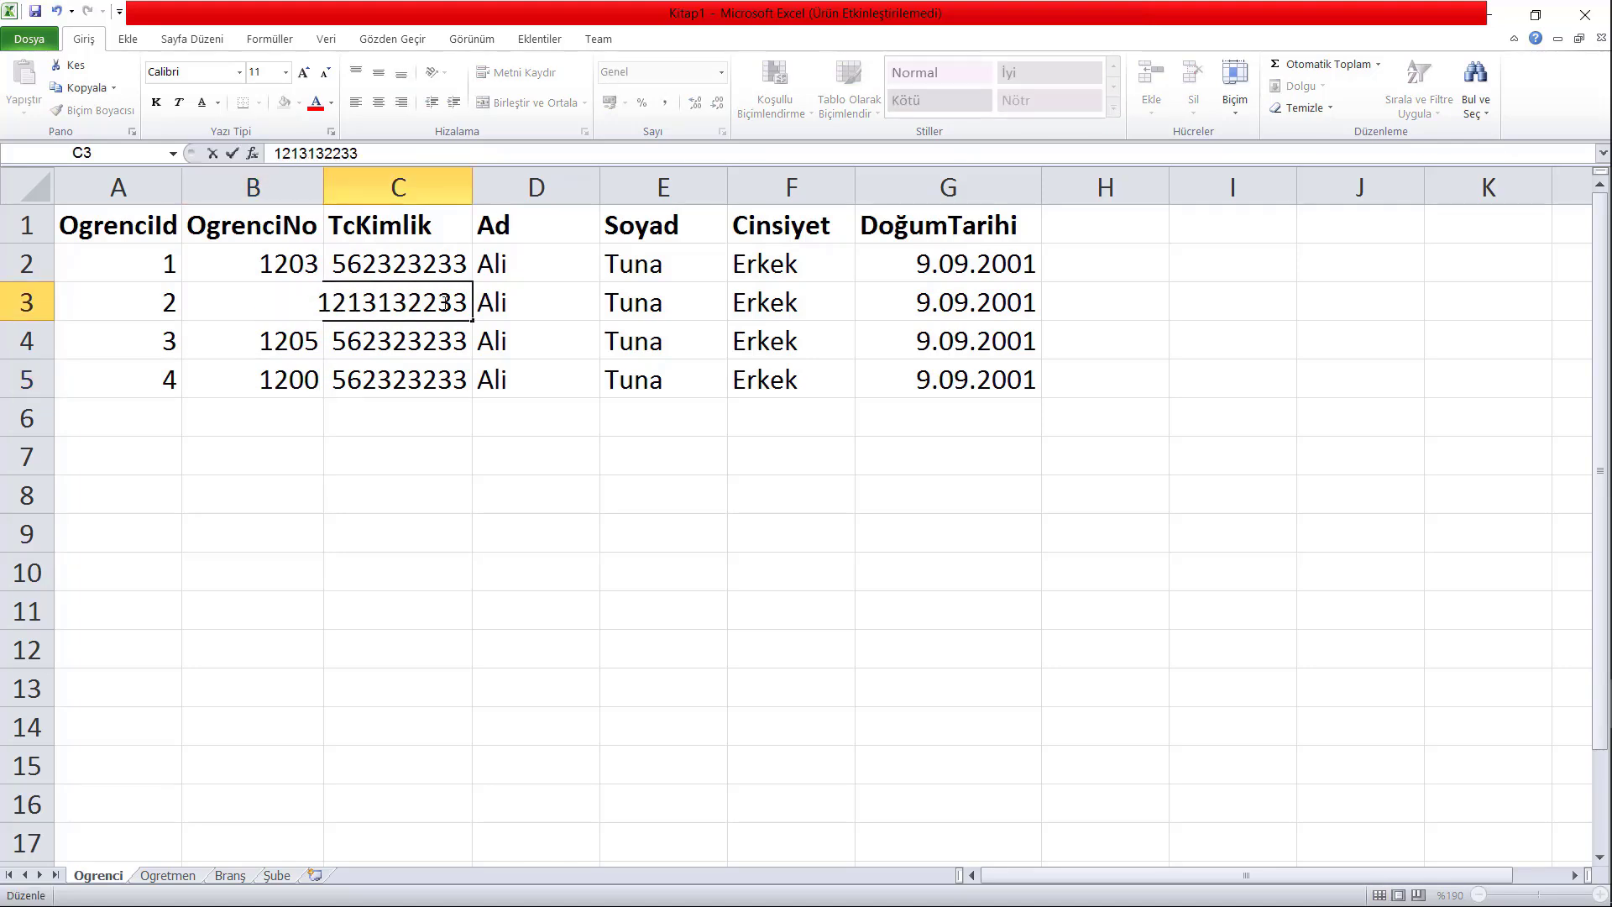
{"action": "left_click", "coordinate": [529, 310]}
{"action": "double_click", "coordinate": [530, 312]}
{"action": "double_click", "coordinate": [531, 312]}
{"action": "left_click", "coordinate": [531, 314]}
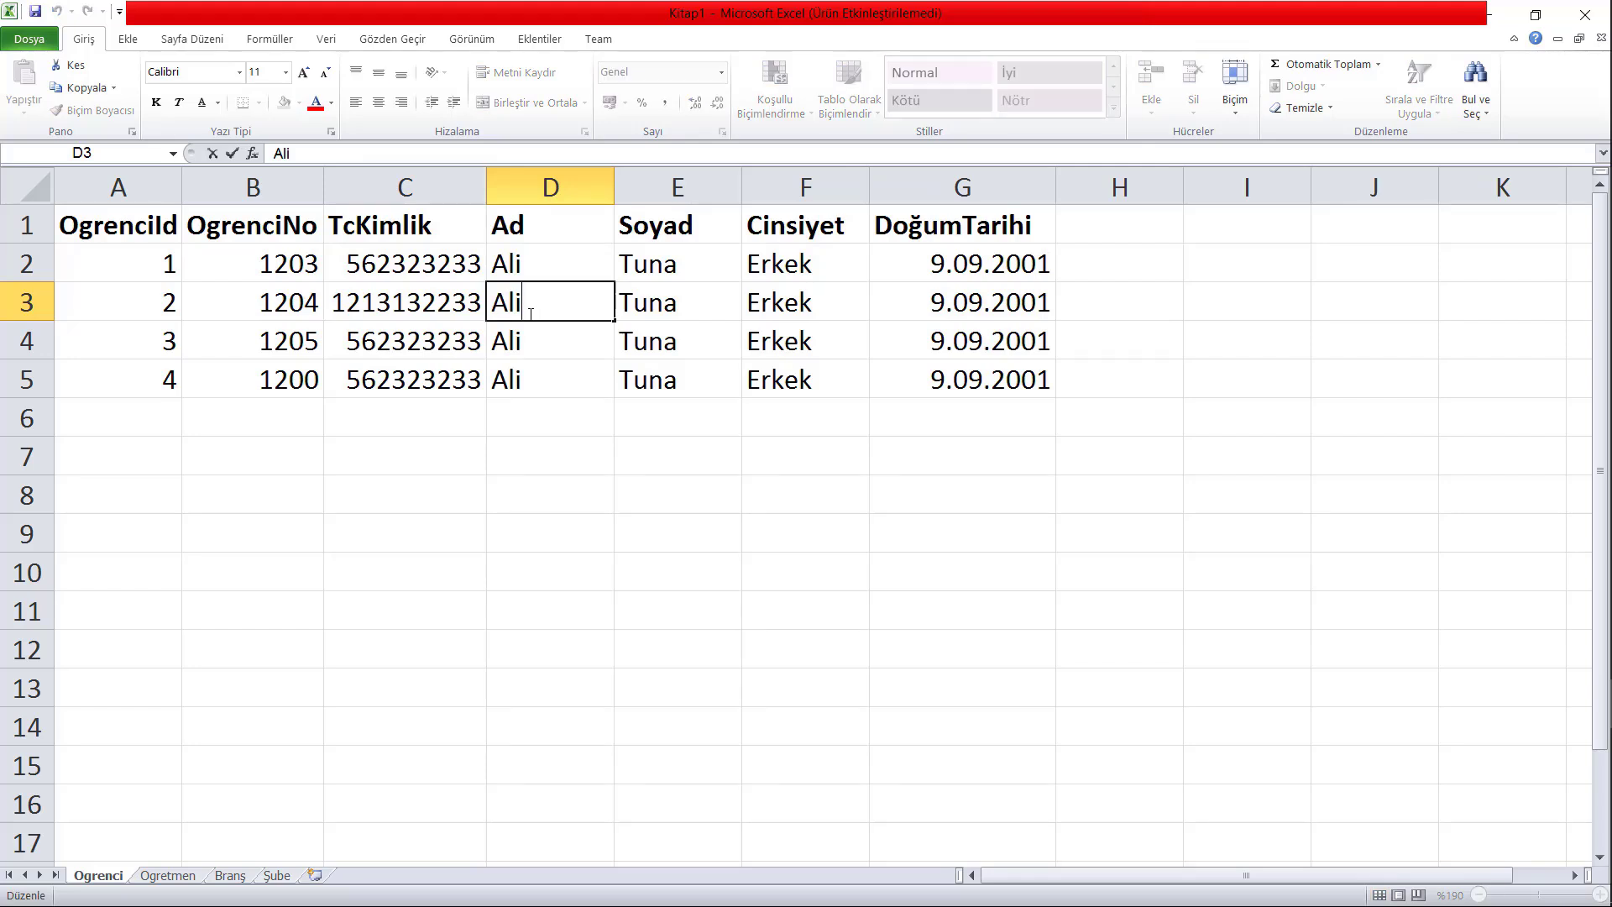
{"action": "key", "text": "BackSpace"}
{"action": "key", "text": "BackSpace"}
{"action": "type", "text": "hmet"}
{"action": "key", "text": "Tab"}
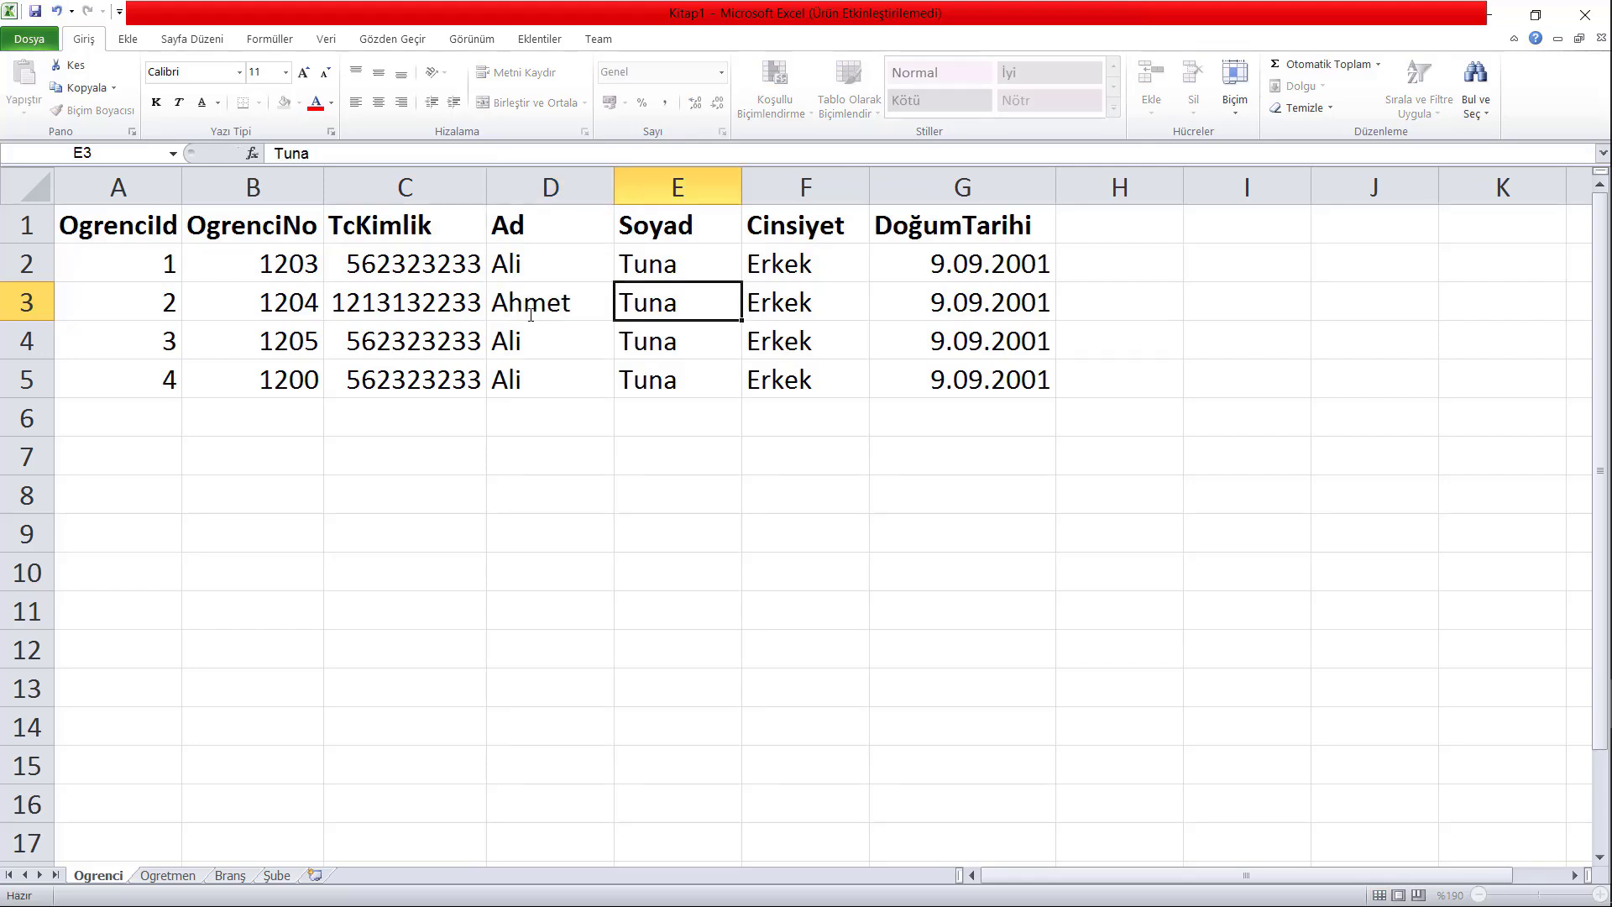
{"action": "key", "text": "Tab"}
{"action": "key", "text": "Tab"}
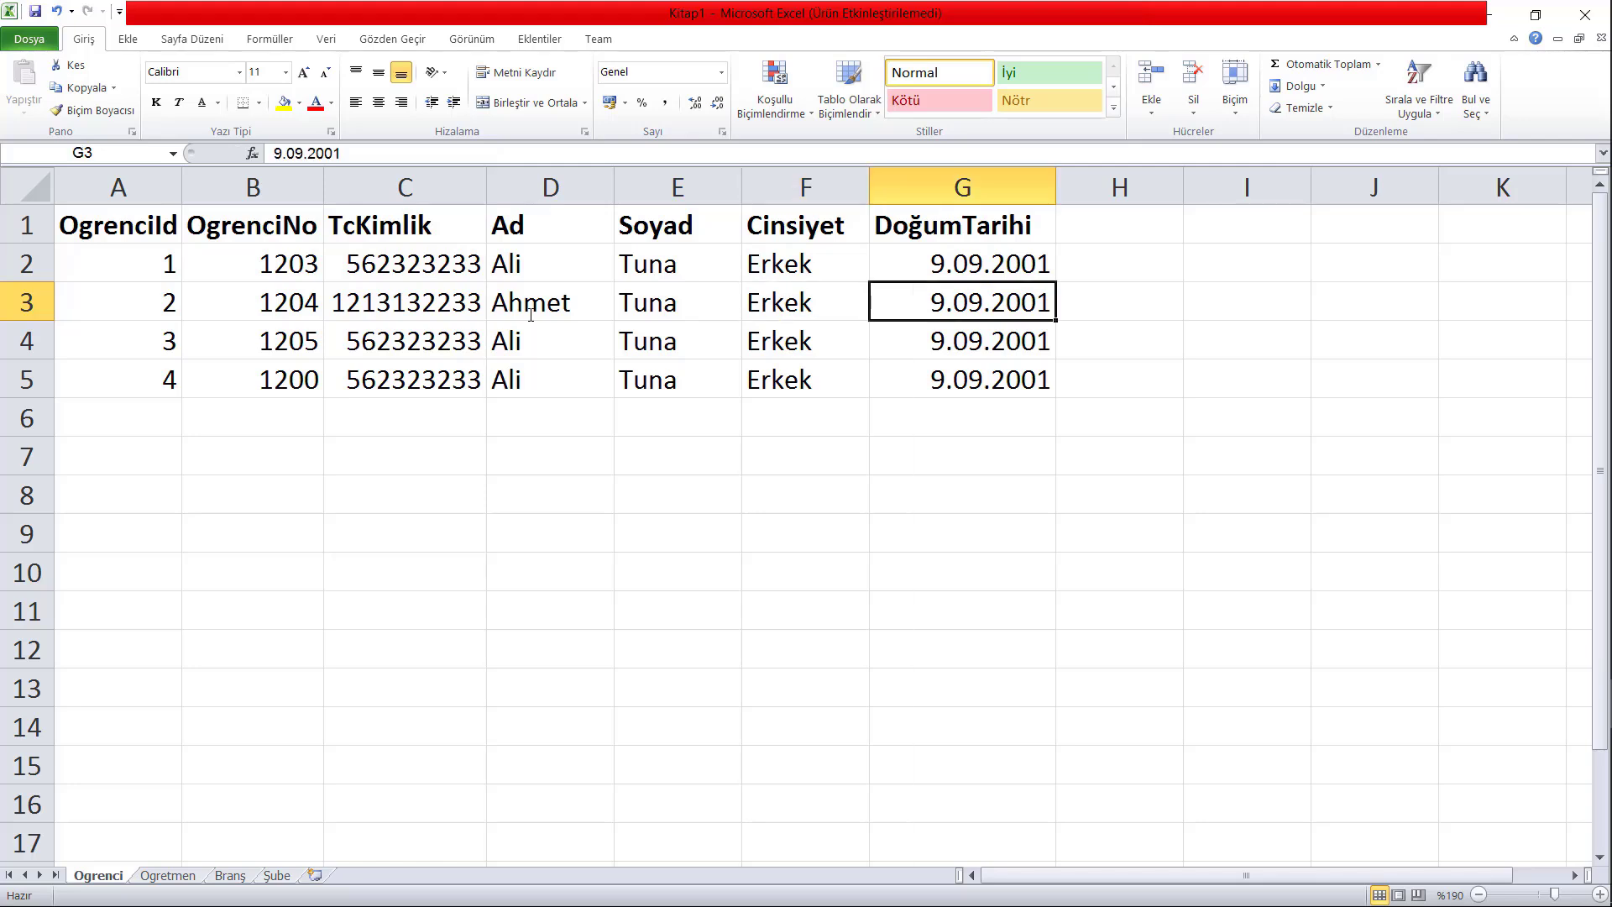
- Replace the first names in D4 and D5, then return to the Ogrenci sheet
{"action": "left_click", "coordinate": [549, 350]}
{"action": "double_click", "coordinate": [549, 350]}
{"action": "left_click_drag", "start_coordinate": [549, 350], "coordinate": [429, 365]}
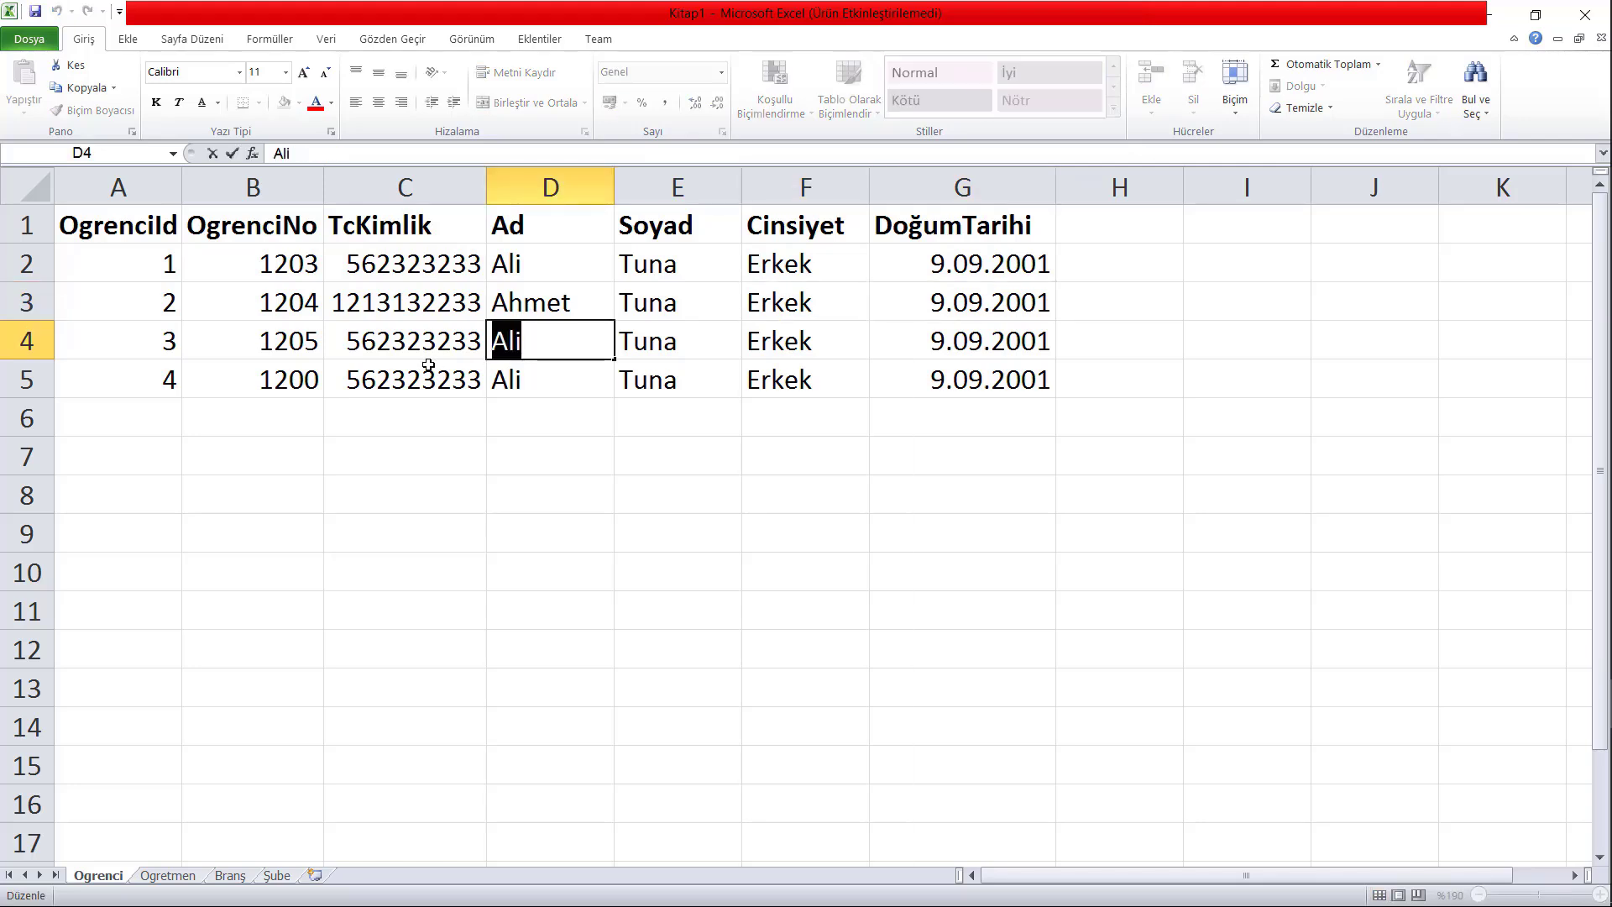
{"action": "type", "text": "Hasan"}
{"action": "key", "text": "Tab"}
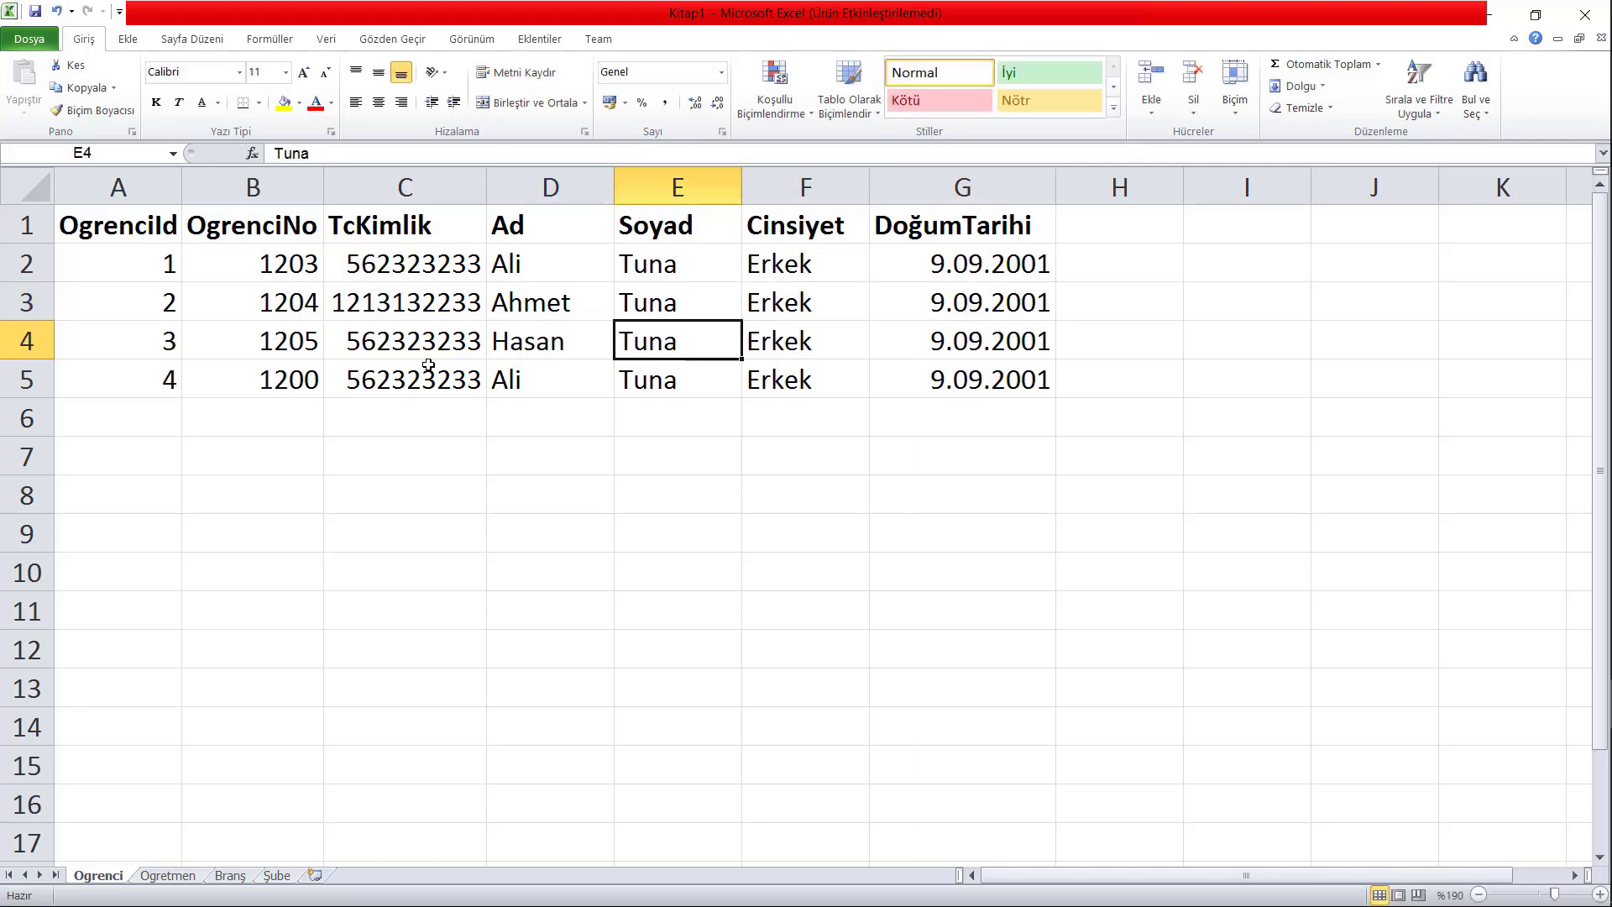
{"action": "key", "text": "Down"}
{"action": "key", "text": "Left"}
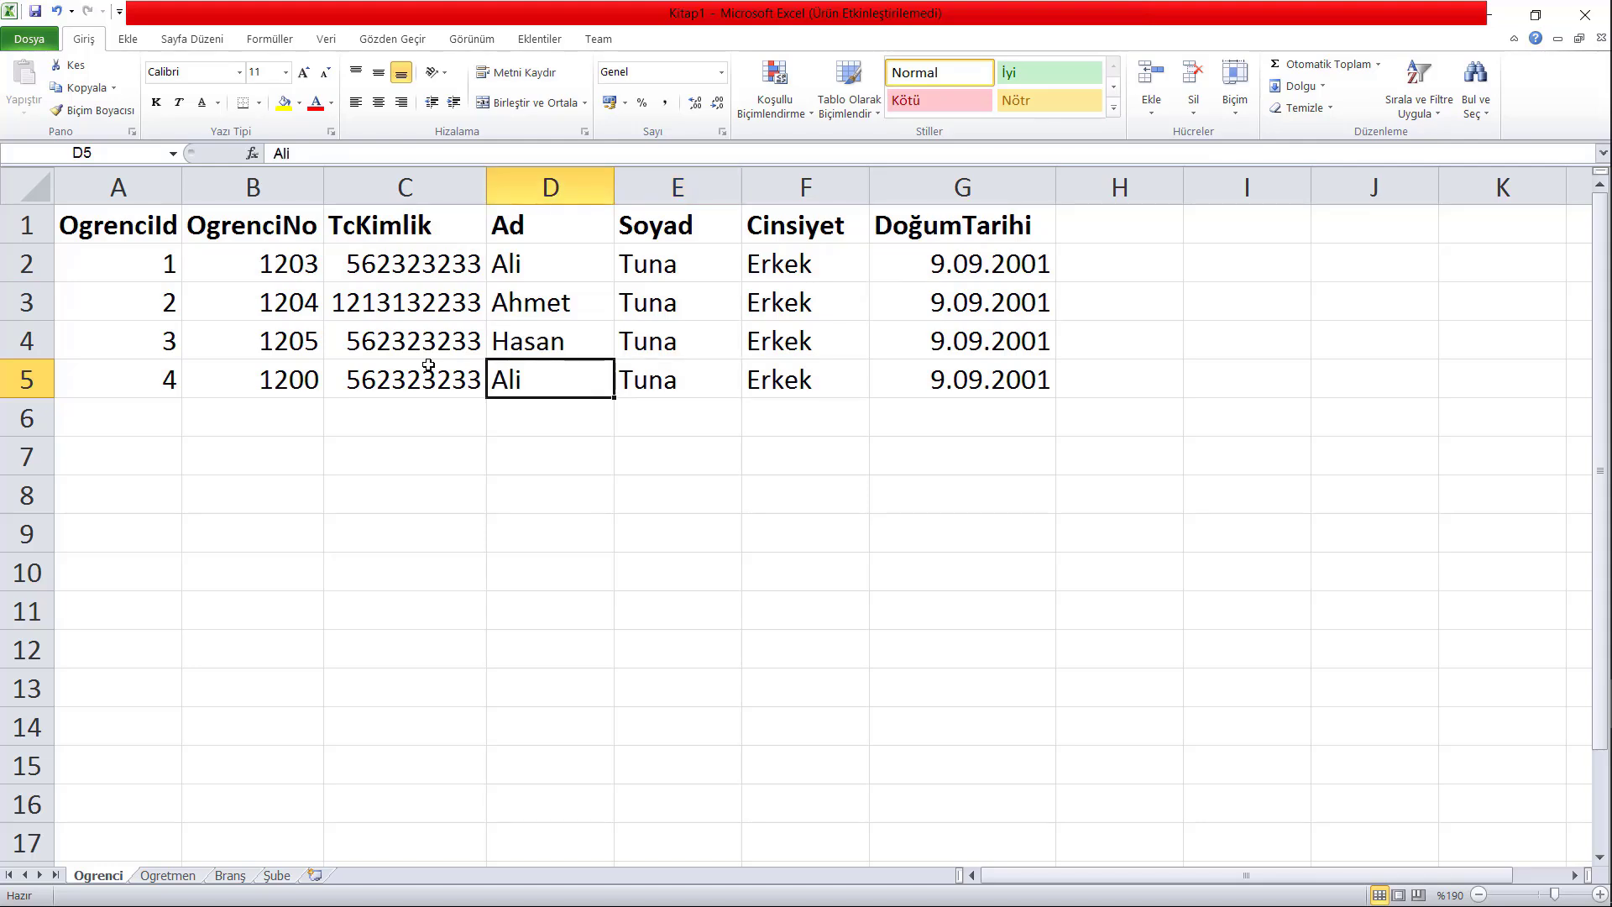
{"action": "key", "text": "F2"}
{"action": "key", "text": "BackSpace"}
{"action": "key", "text": "BackSpace"}
{"action": "key", "text": "BackSpace"}
{"action": "type", "text": "Me"}
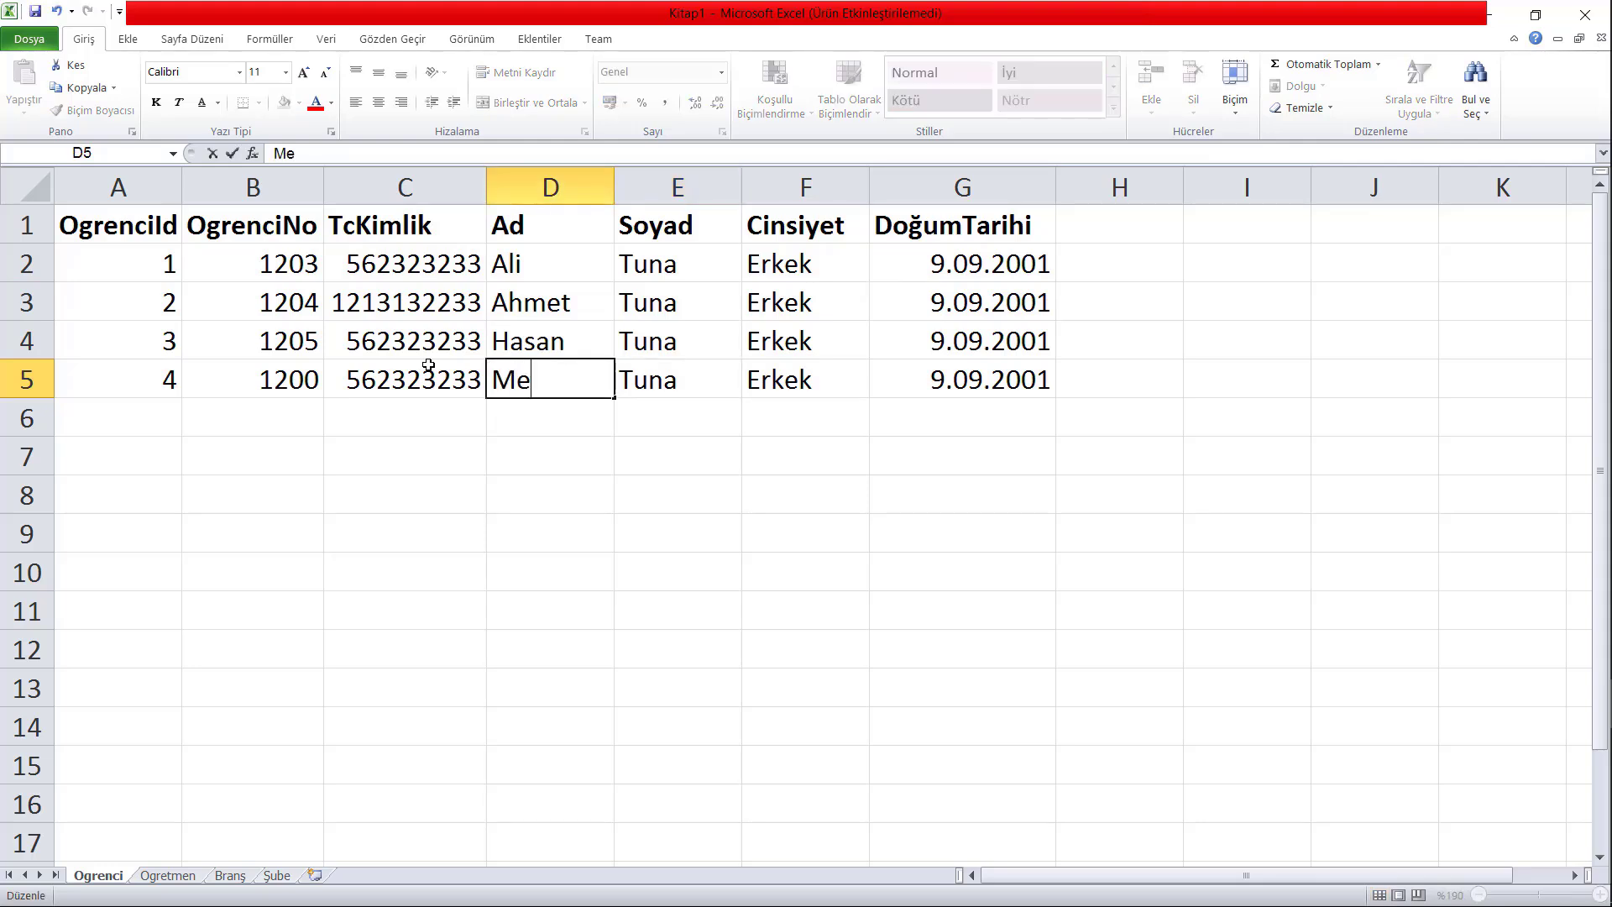
{"action": "type", "text": "hmet"}
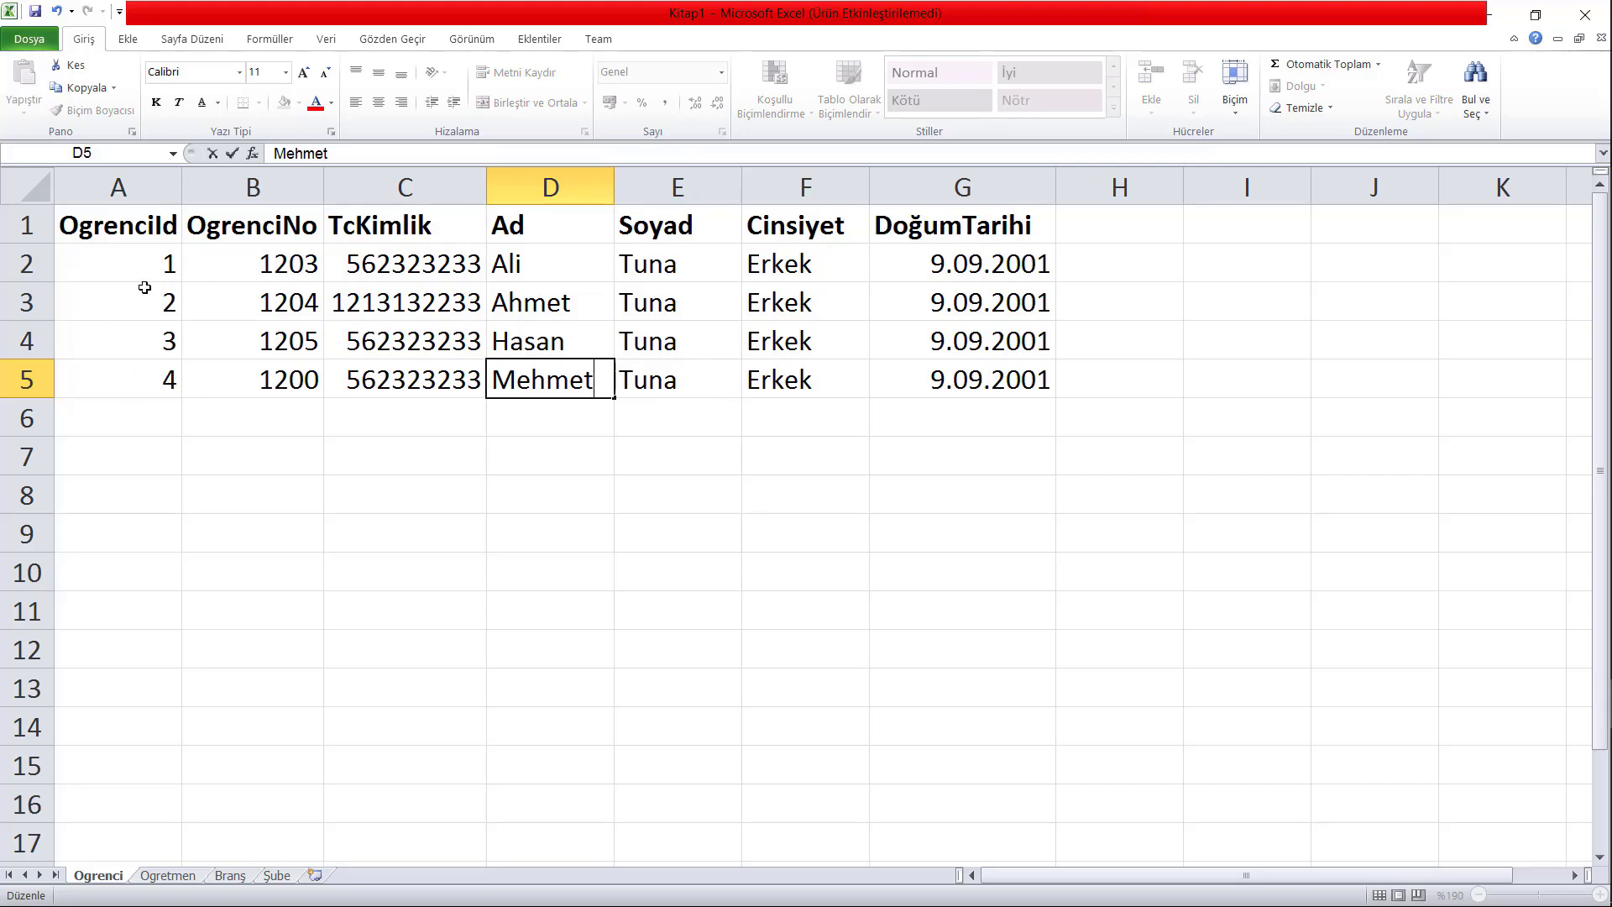
{"action": "left_click", "coordinate": [121, 265]}
{"action": "left_click", "coordinate": [168, 875]}
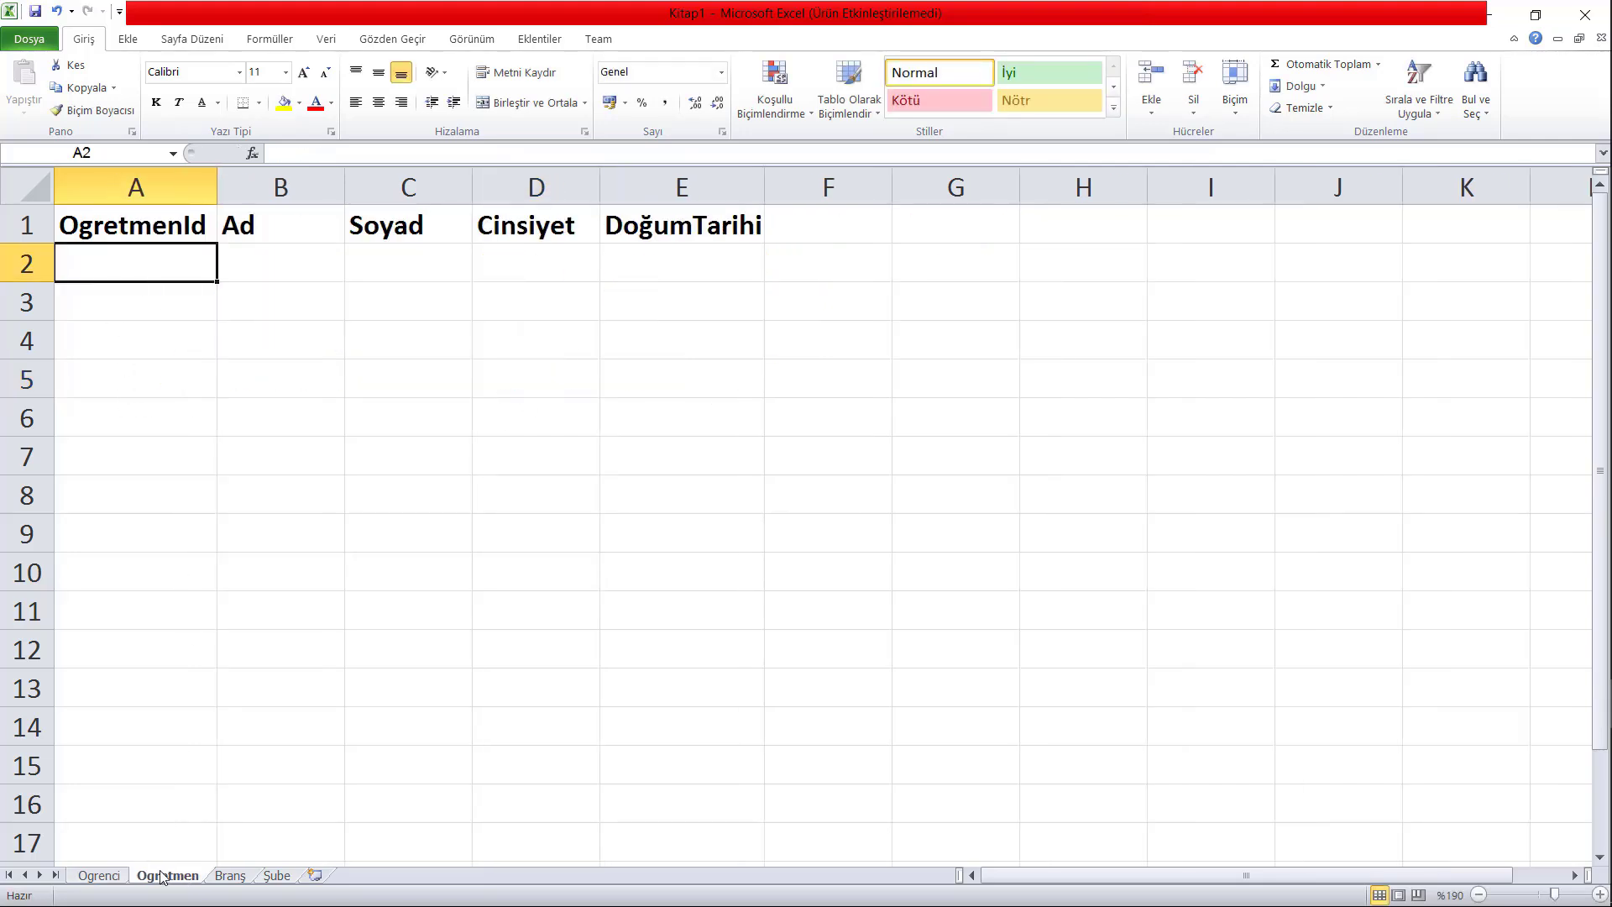
{"action": "left_click", "coordinate": [108, 876]}
- Copy the four student rows A2:G5 from Ogrenci into the Ogretmen sheet at A2
{"action": "left_click_drag", "start_coordinate": [142, 251], "coordinate": [974, 382]}
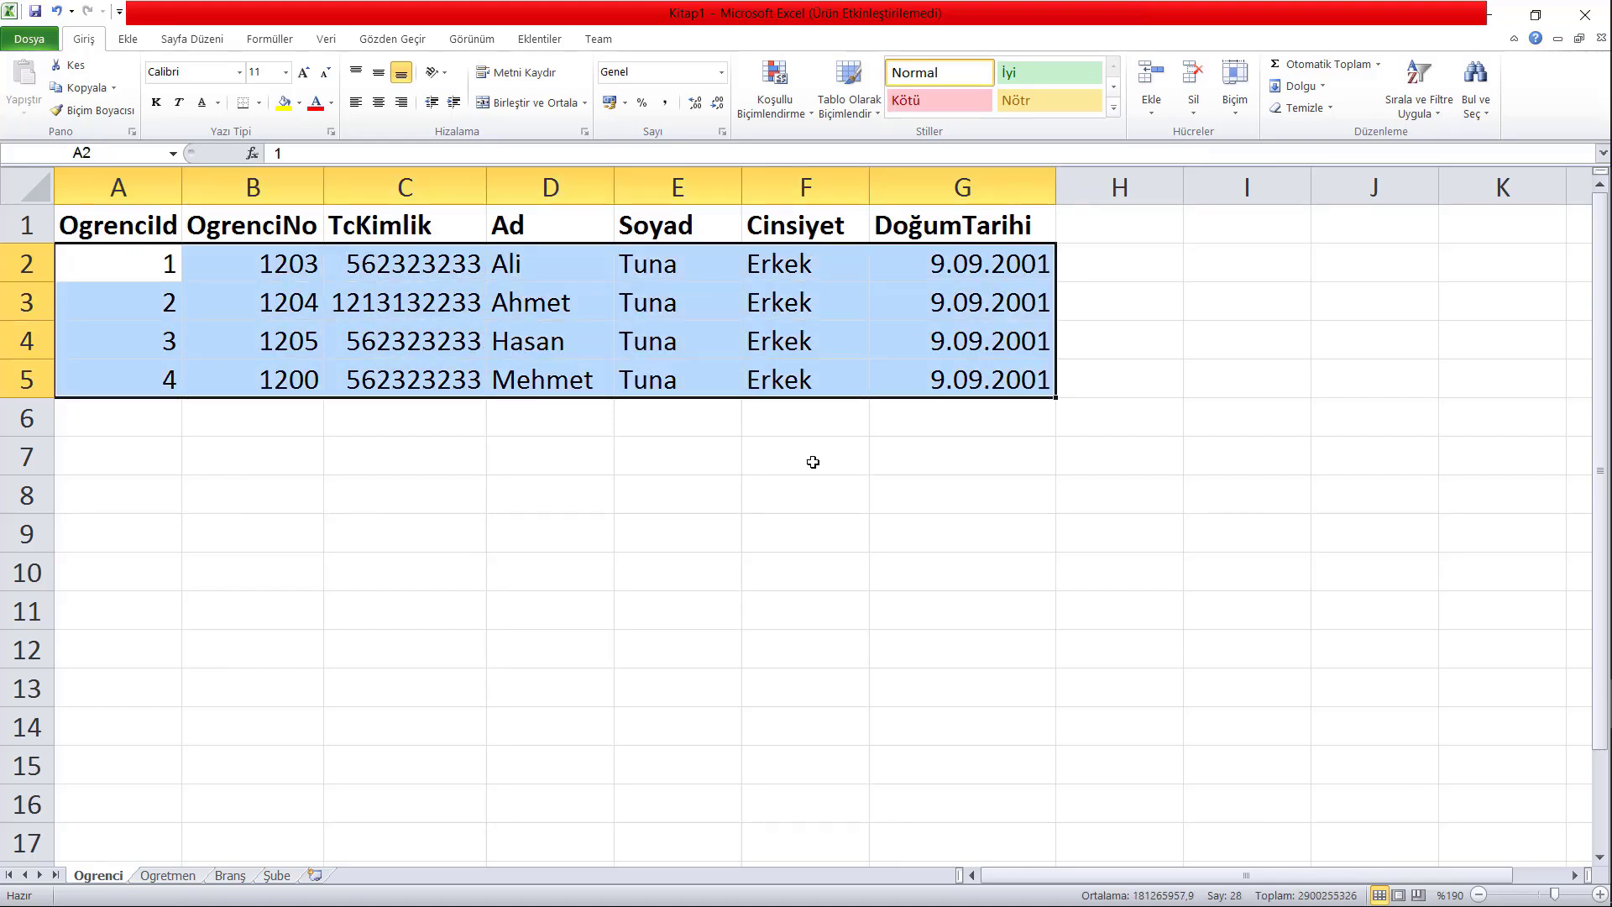
{"action": "key", "text": "ctrl+c"}
{"action": "left_click", "coordinate": [168, 875]}
{"action": "key", "text": "ctrl+v"}
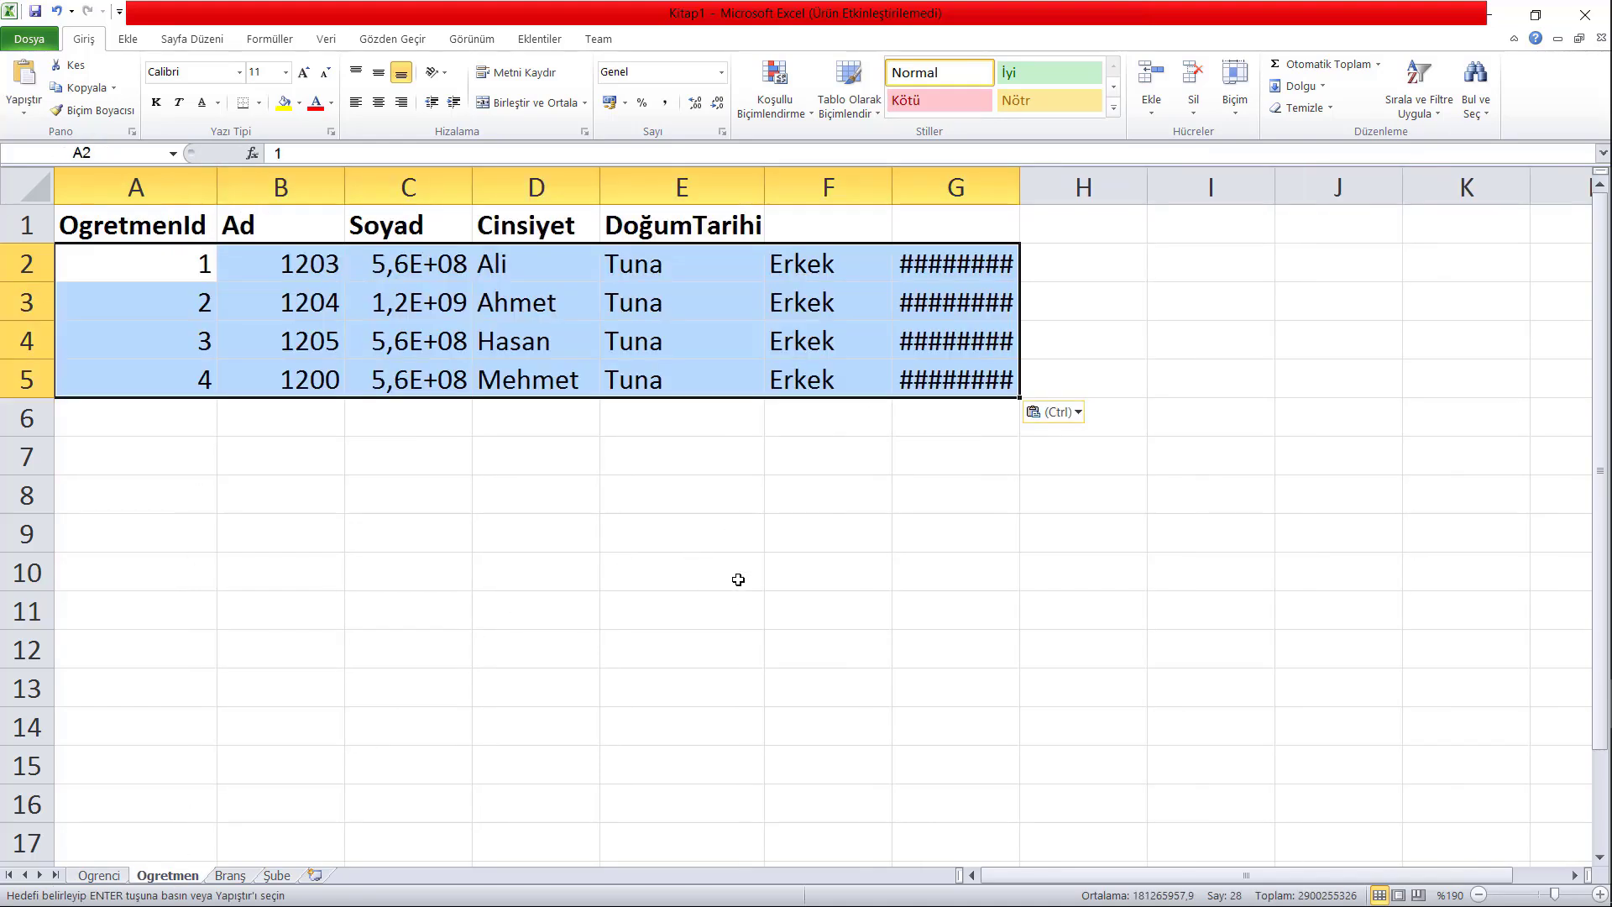
- Widen column G and change all four birth dates in G2:G5 to 9.09.1981
{"action": "left_click_drag", "start_coordinate": [1012, 198], "coordinate": [1068, 198]}
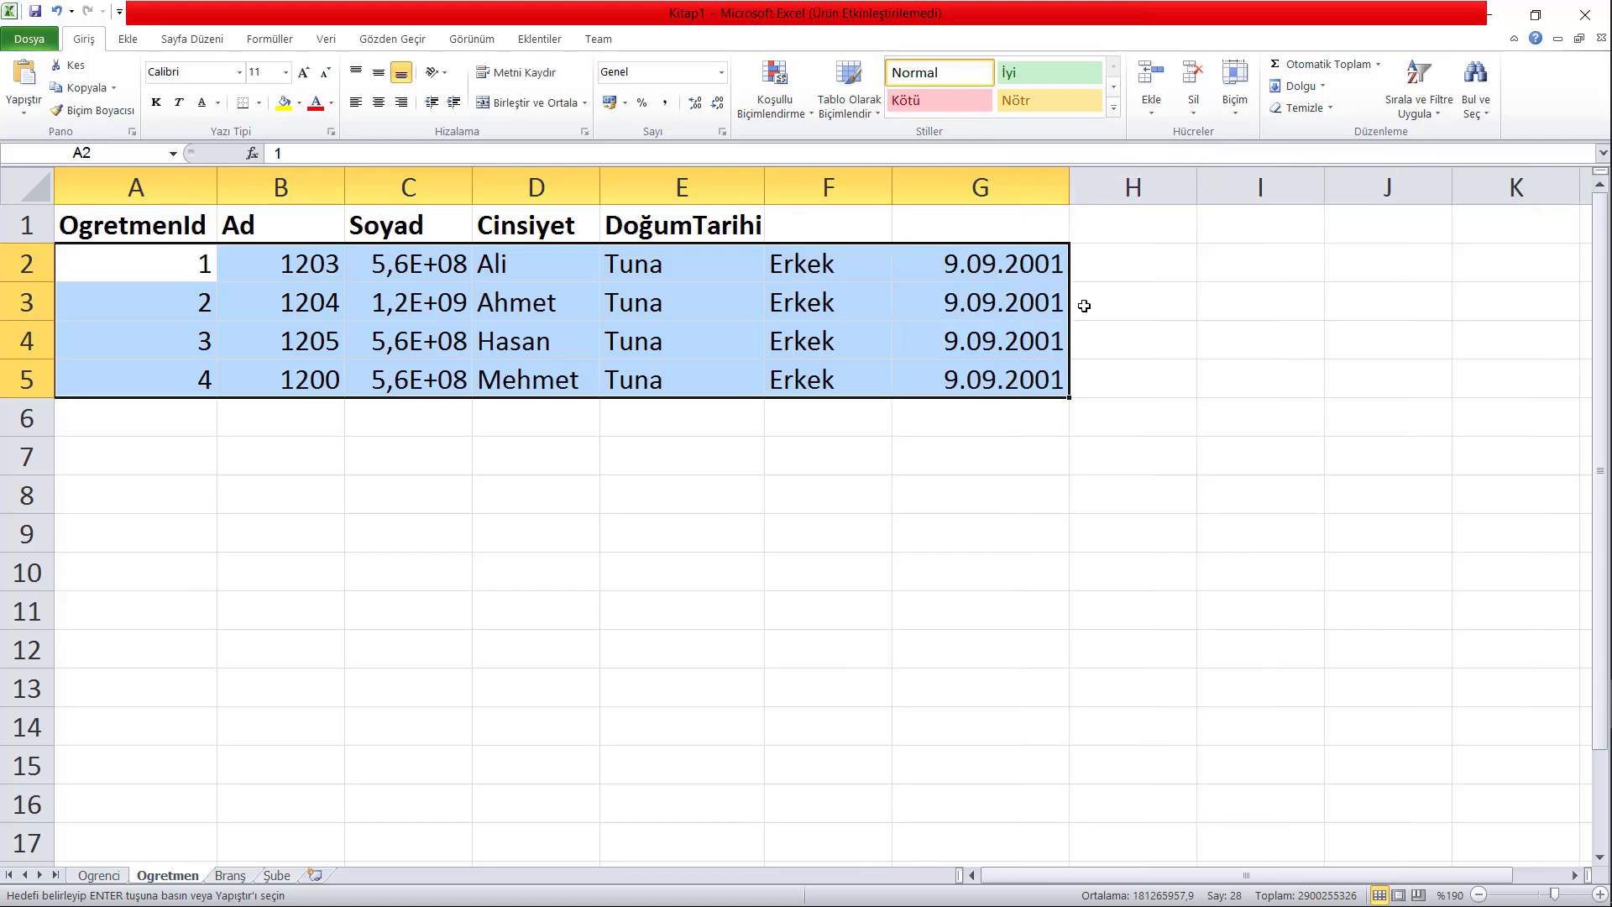
{"action": "left_click", "coordinate": [1050, 263]}
{"action": "double_click", "coordinate": [1050, 264]}
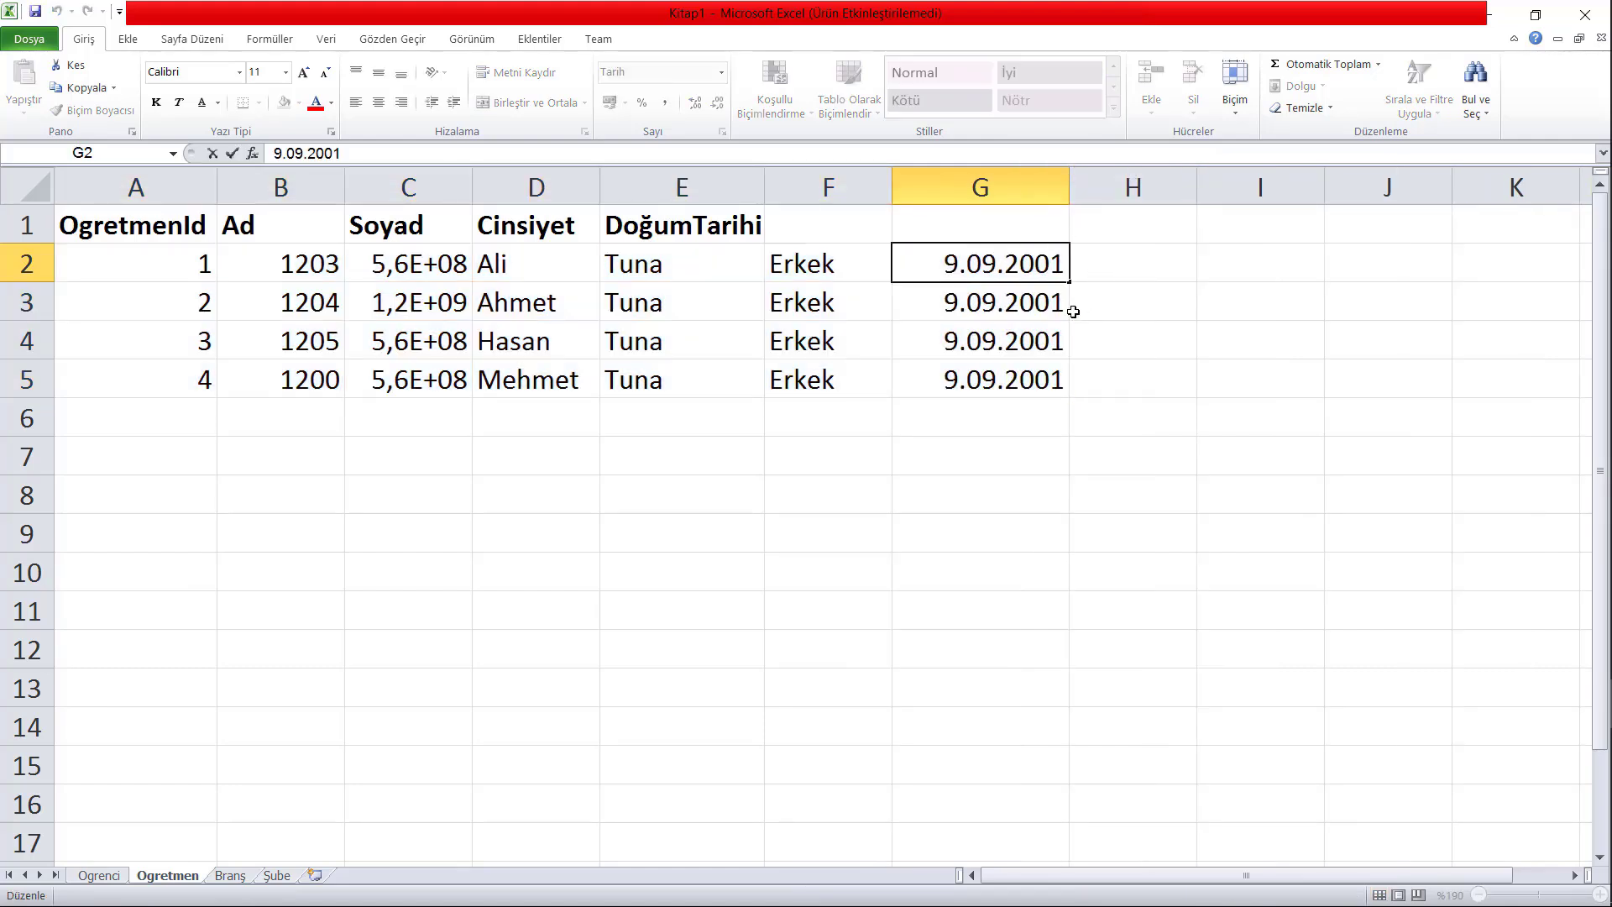
{"action": "key", "text": "BackSpace"}
{"action": "key", "text": "BackSpace"}
{"action": "key", "text": "BackSpace"}
{"action": "key", "text": "BackSpace"}
{"action": "type", "text": "19"}
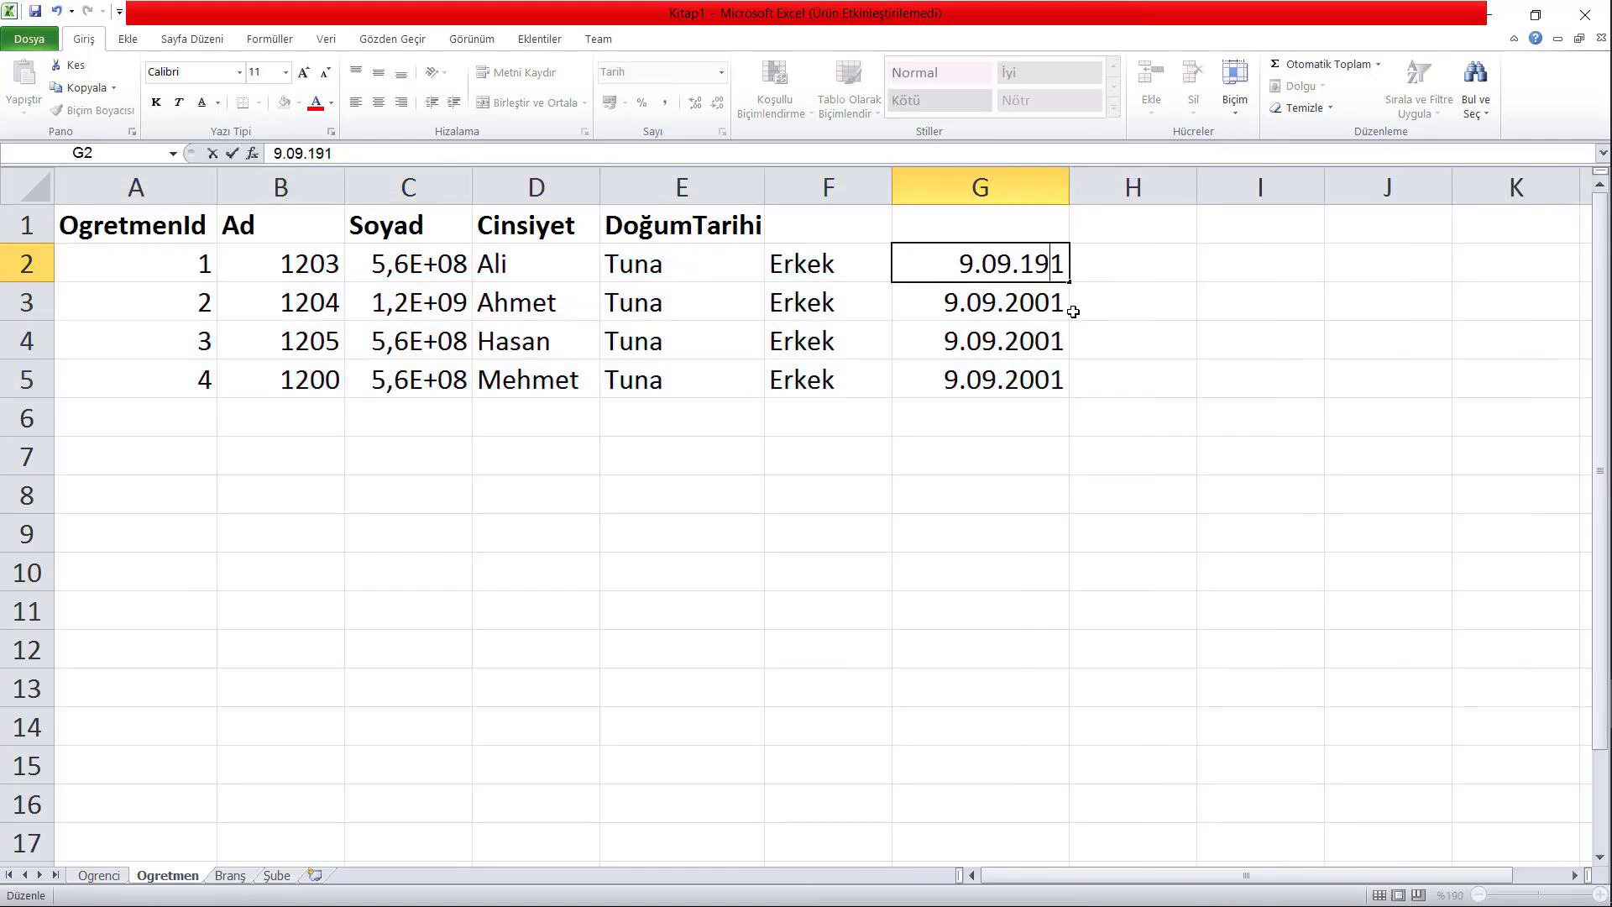
{"action": "type", "text": "8"}
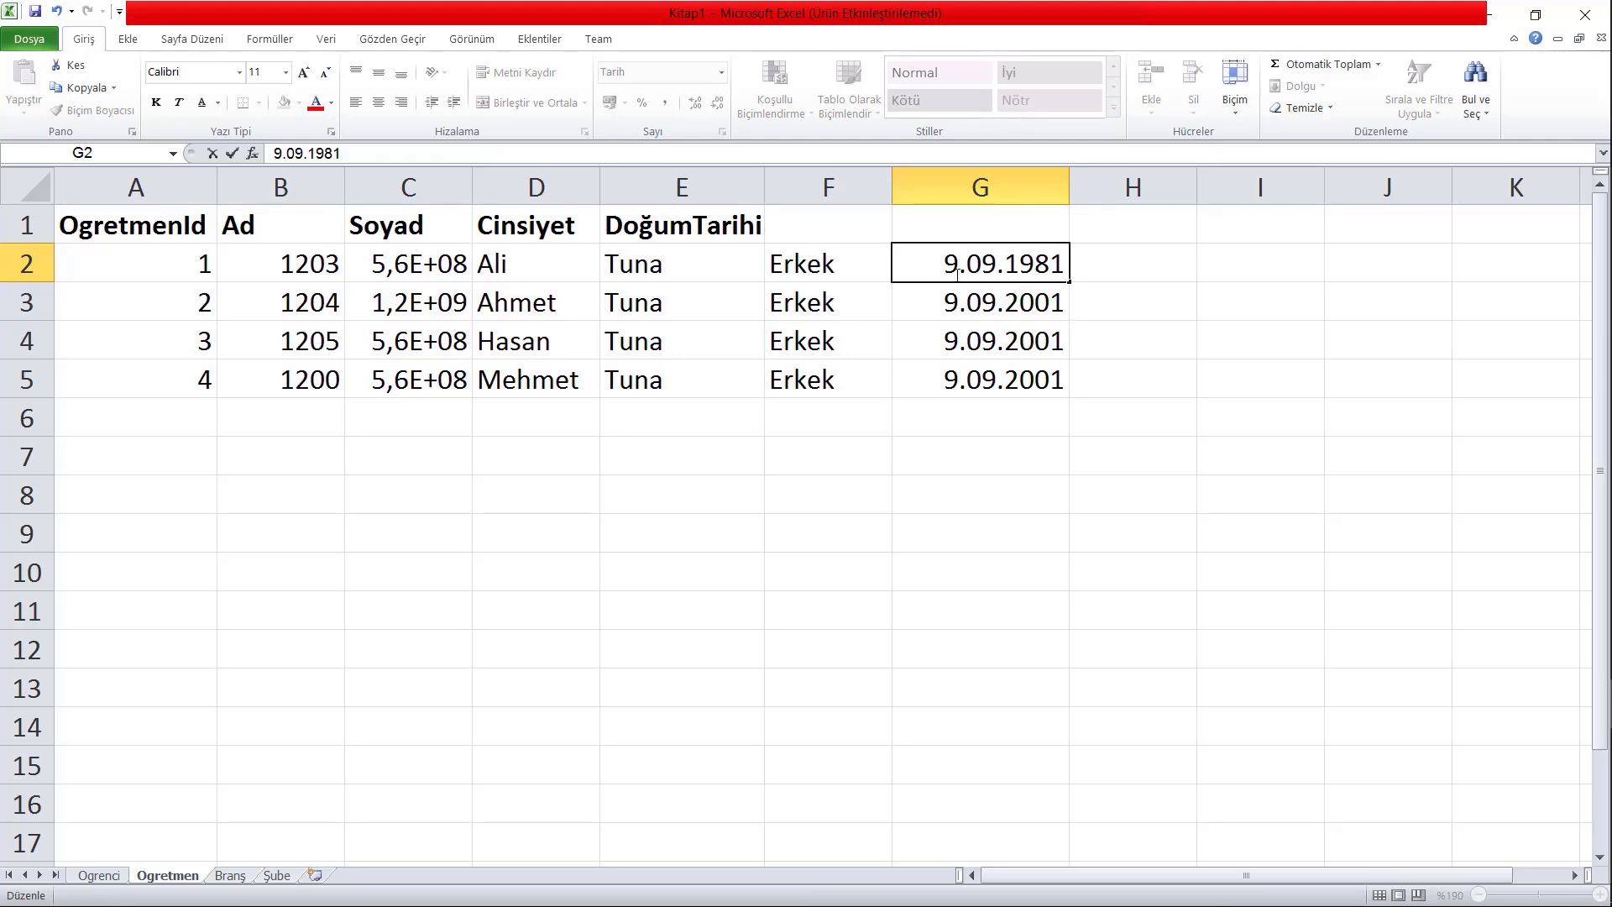
{"action": "double_click", "coordinate": [1067, 267]}
{"action": "key", "text": "ctrl+c"}
{"action": "left_click", "coordinate": [1037, 308]}
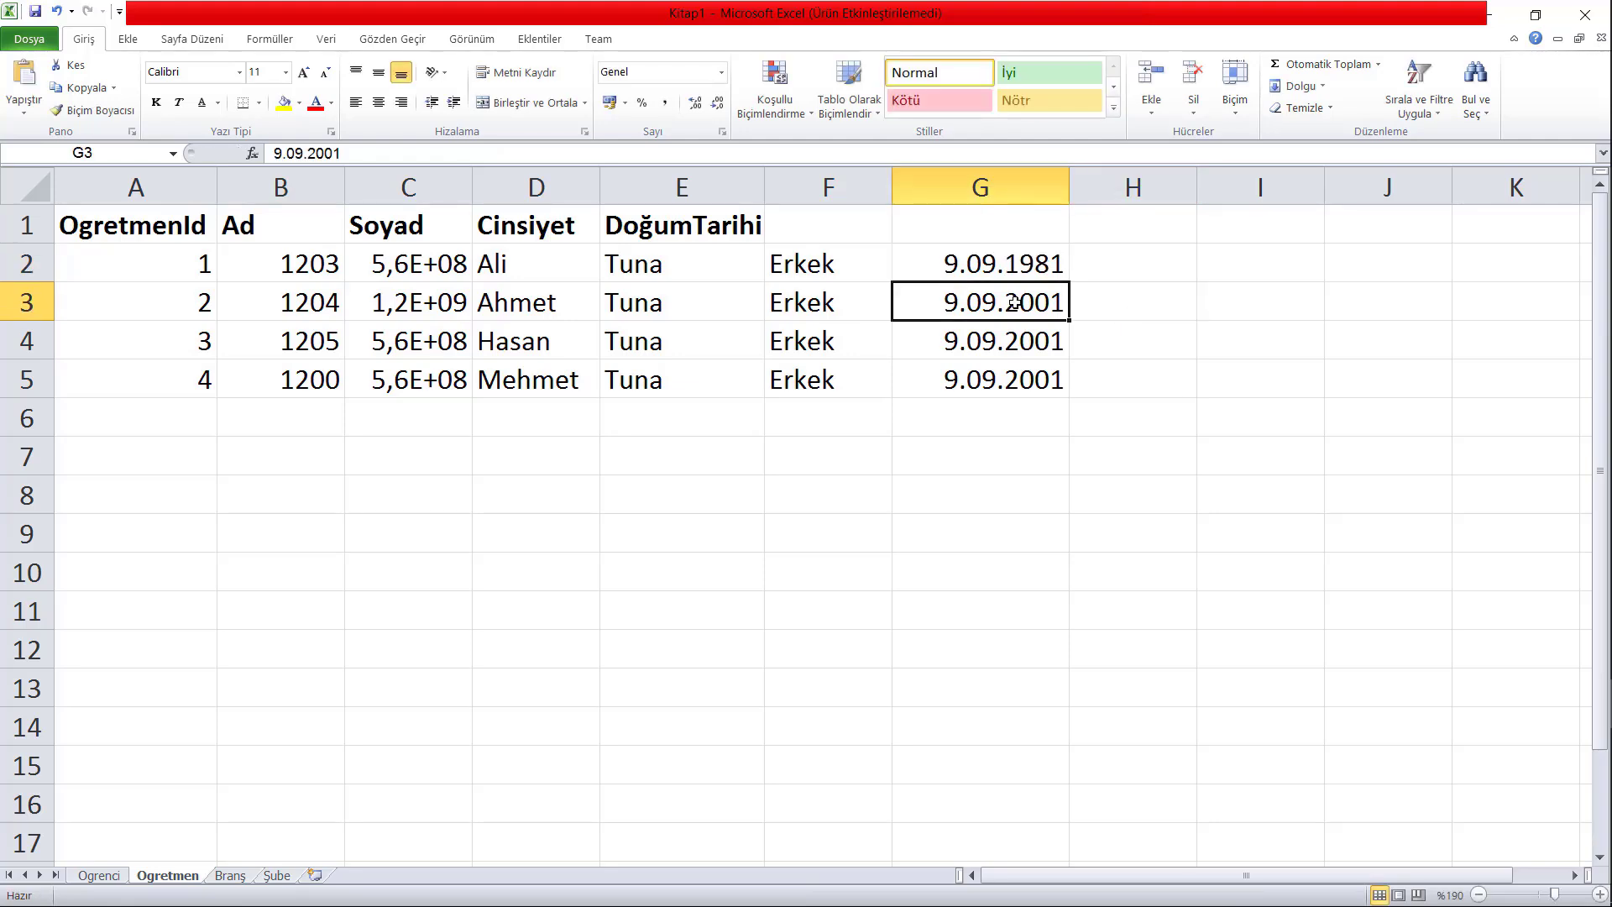
{"action": "key", "text": "ctrl+v"}
{"action": "left_click", "coordinate": [1025, 332]}
{"action": "key", "text": "ctrl+v"}
{"action": "left_click", "coordinate": [1018, 388]}
{"action": "key", "text": "ctrl+v"}
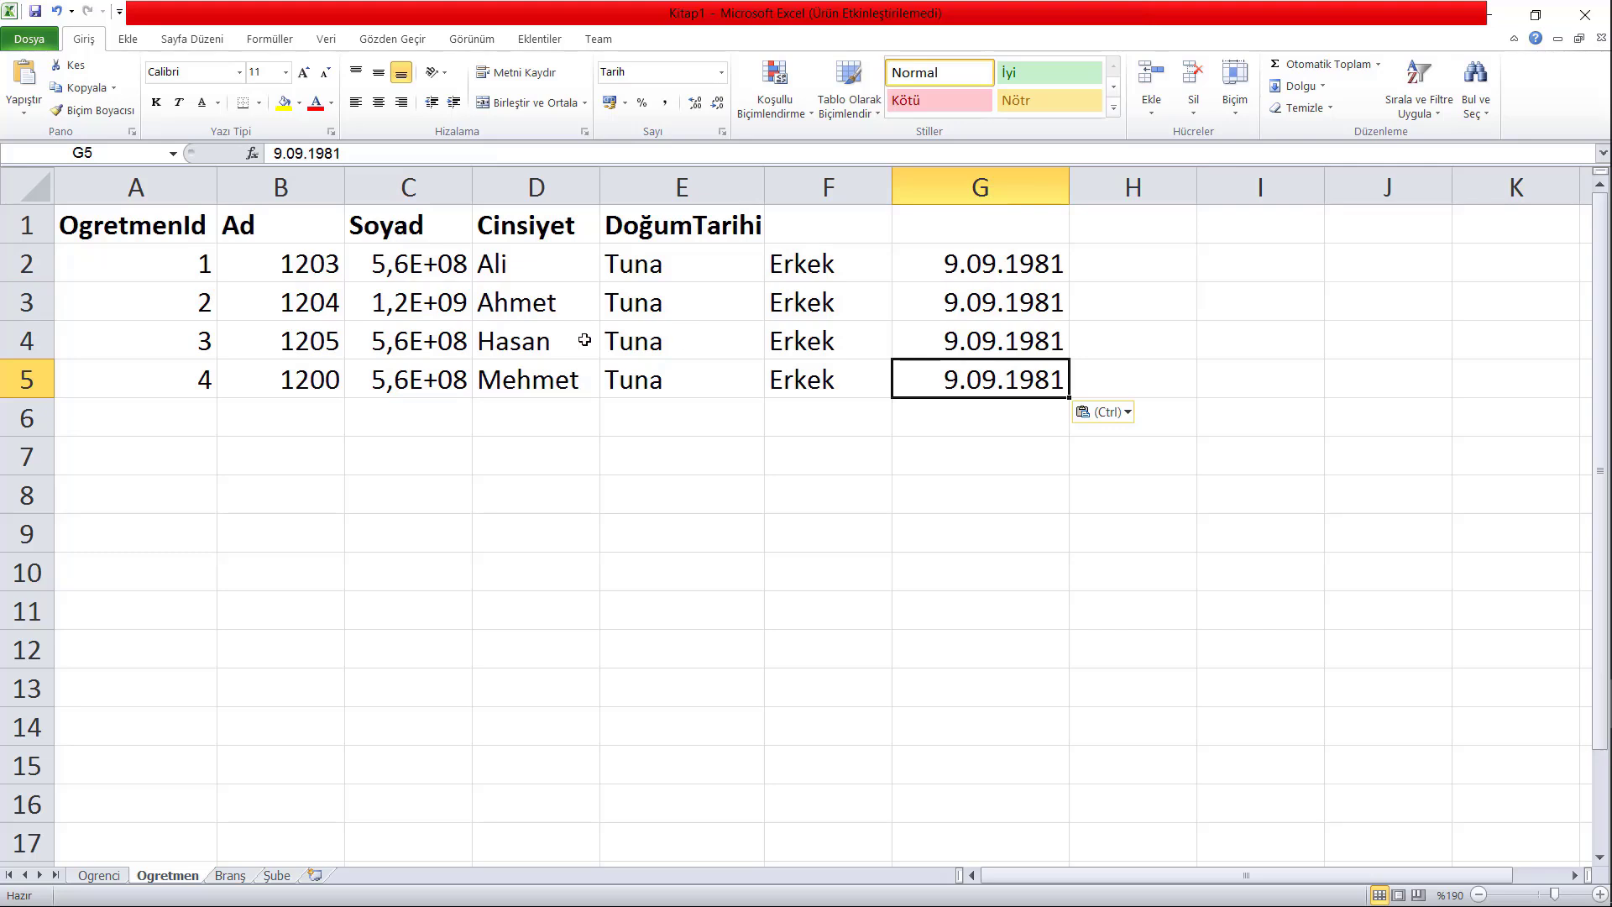
{"action": "left_click", "coordinate": [597, 269]}
{"action": "double_click", "coordinate": [602, 267]}
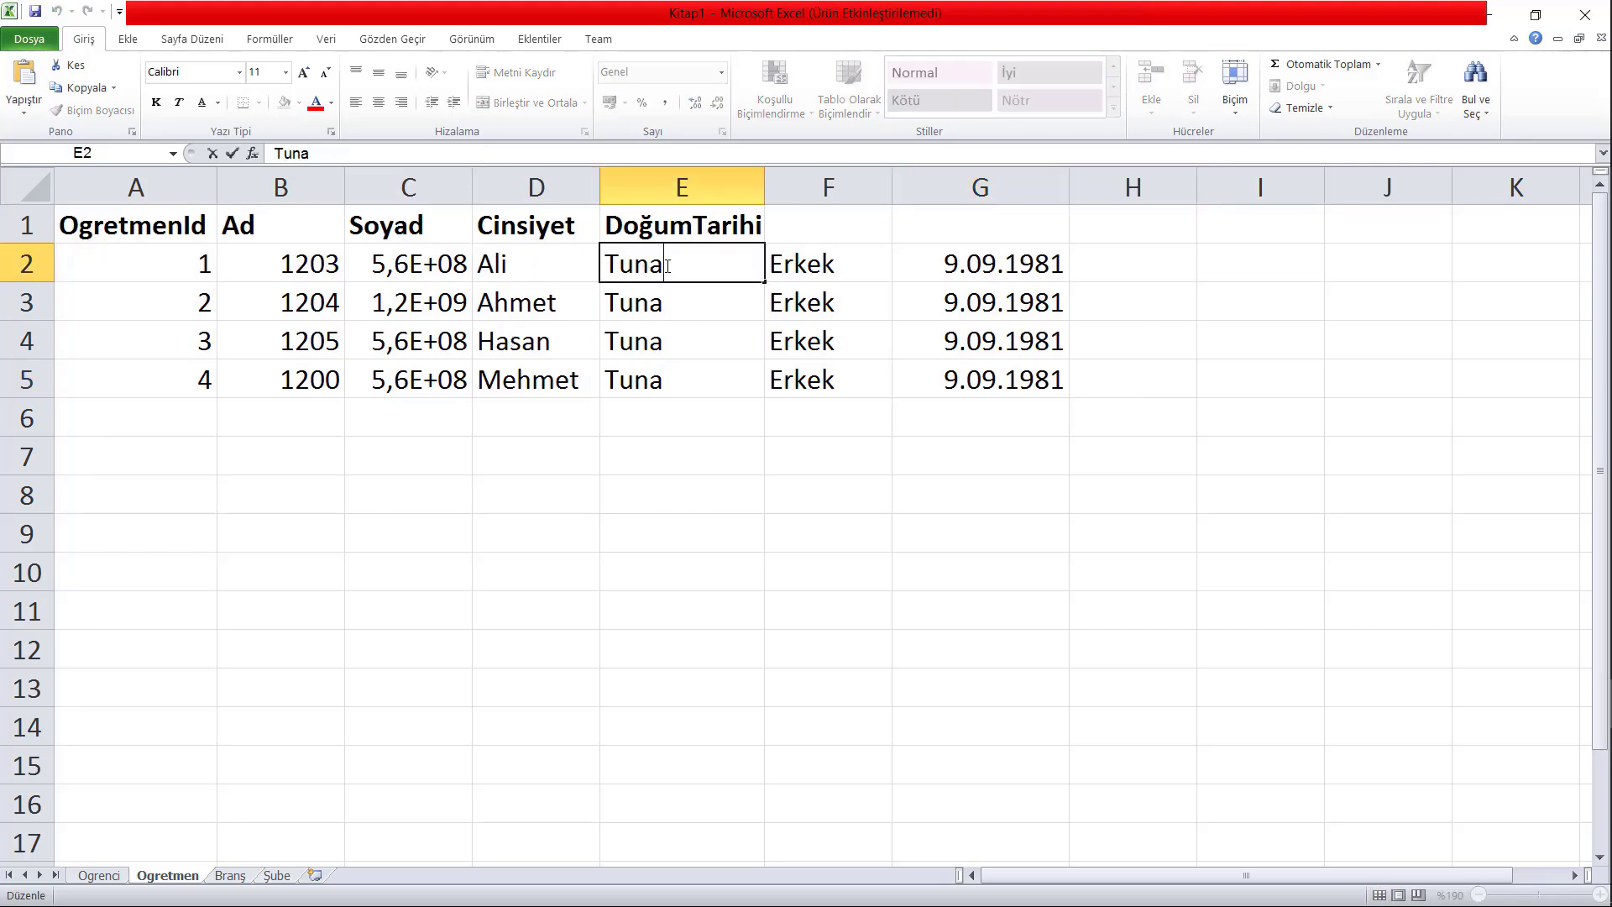
{"action": "left_click_drag", "start_coordinate": [663, 265], "coordinate": [592, 254]}
{"action": "type", "text": "Yılmaz"}
{"action": "key", "text": "Return"}
{"action": "left_click", "coordinate": [638, 264]}
{"action": "key", "text": "ctrl+c"}
{"action": "left_click", "coordinate": [658, 302]}
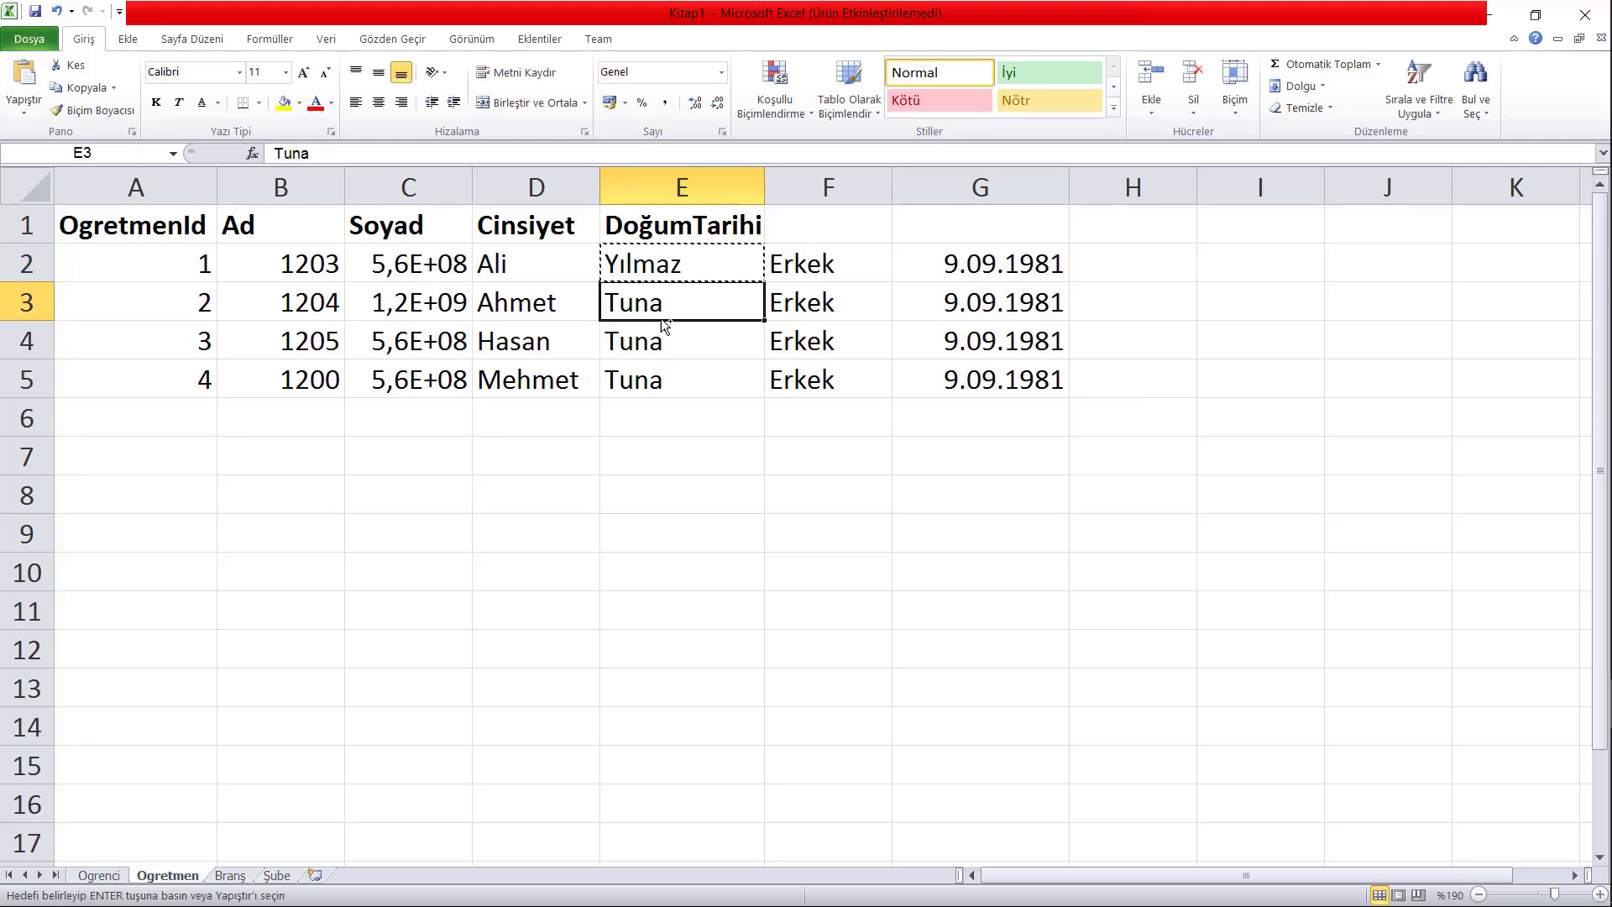
{"action": "key", "text": "ctrl+v"}
{"action": "left_click", "coordinate": [659, 341]}
{"action": "key", "text": "ctrl+v"}
{"action": "left_click", "coordinate": [658, 380]}
{"action": "key", "text": "ctrl+v"}
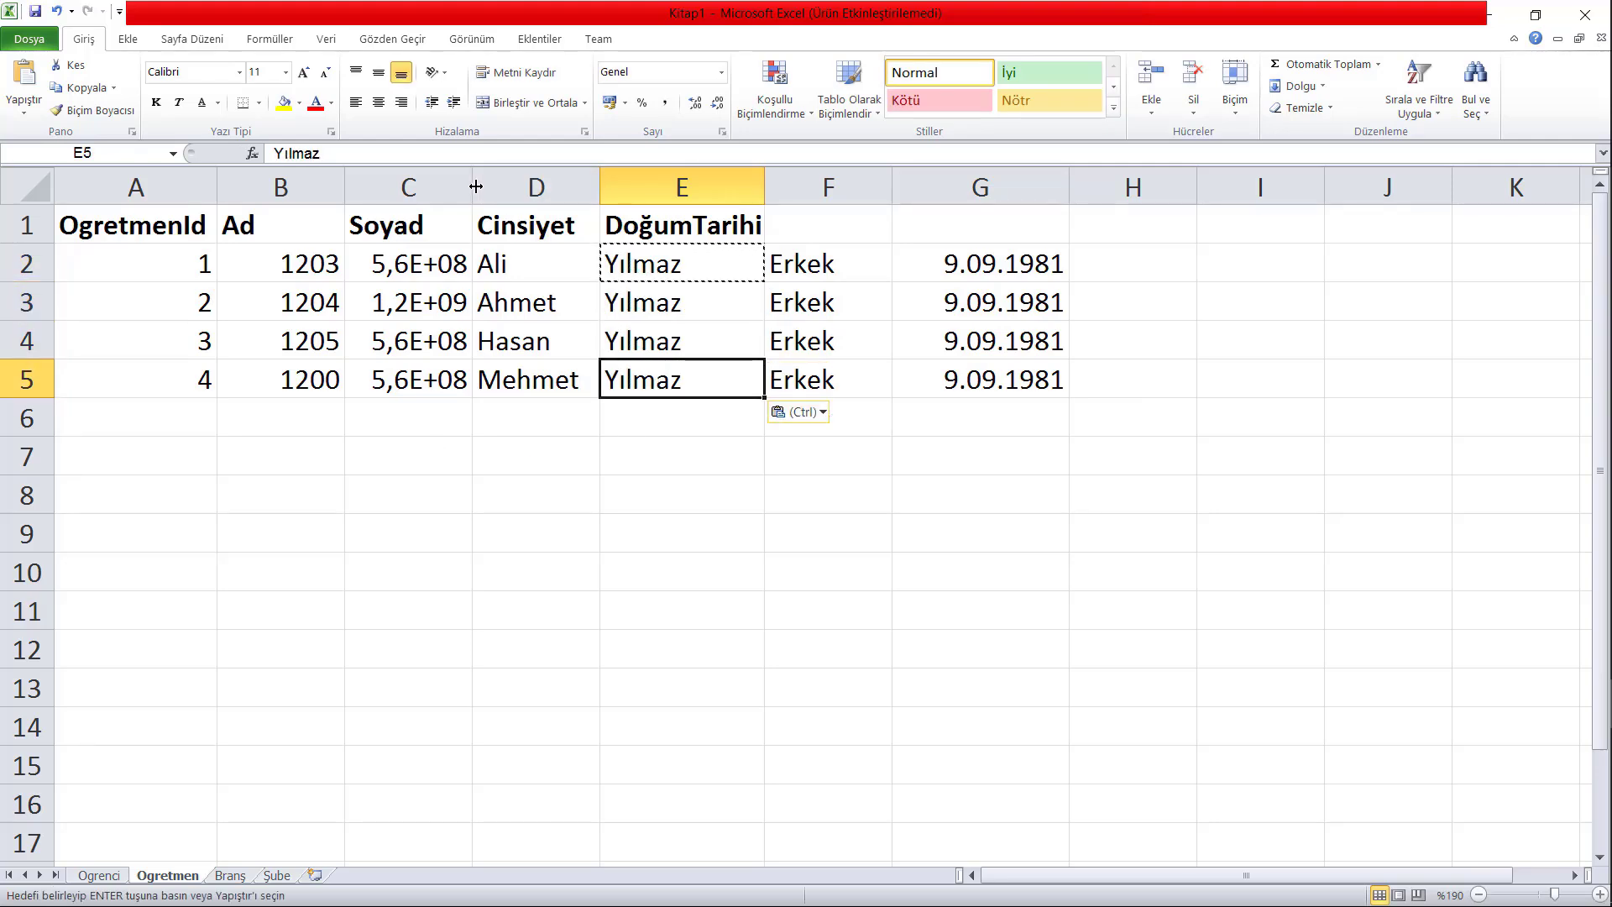
{"action": "double_click", "coordinate": [475, 187]}
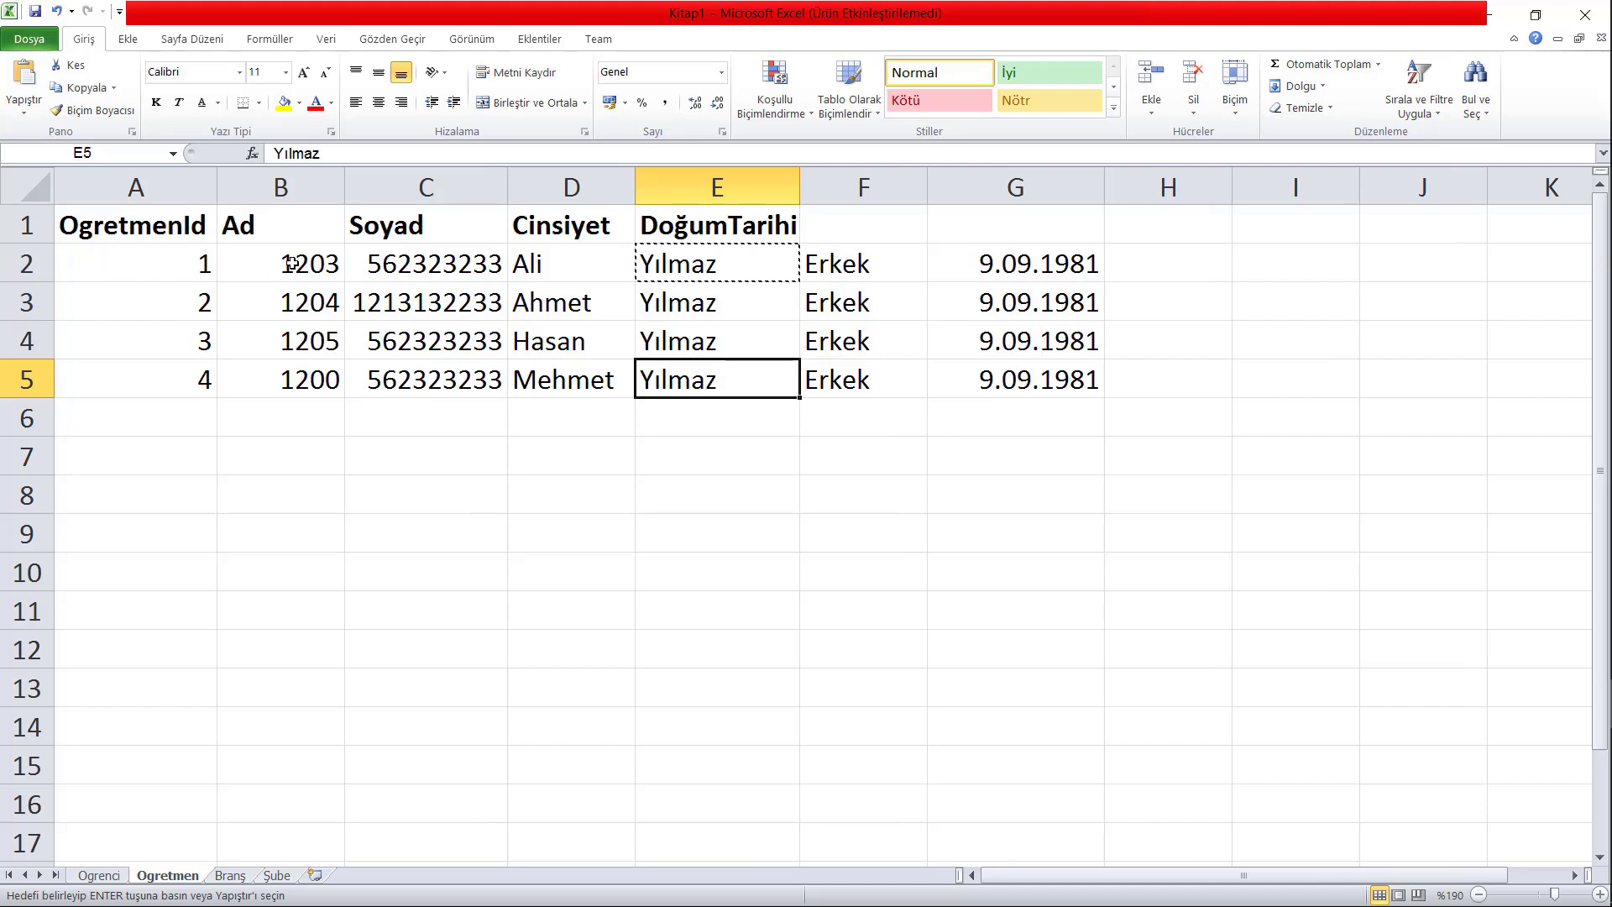
- Move the first names under Ad (B2:B5) and the Yılmaz surnames under Soyad (C2:C5)
{"action": "left_click", "coordinate": [288, 264]}
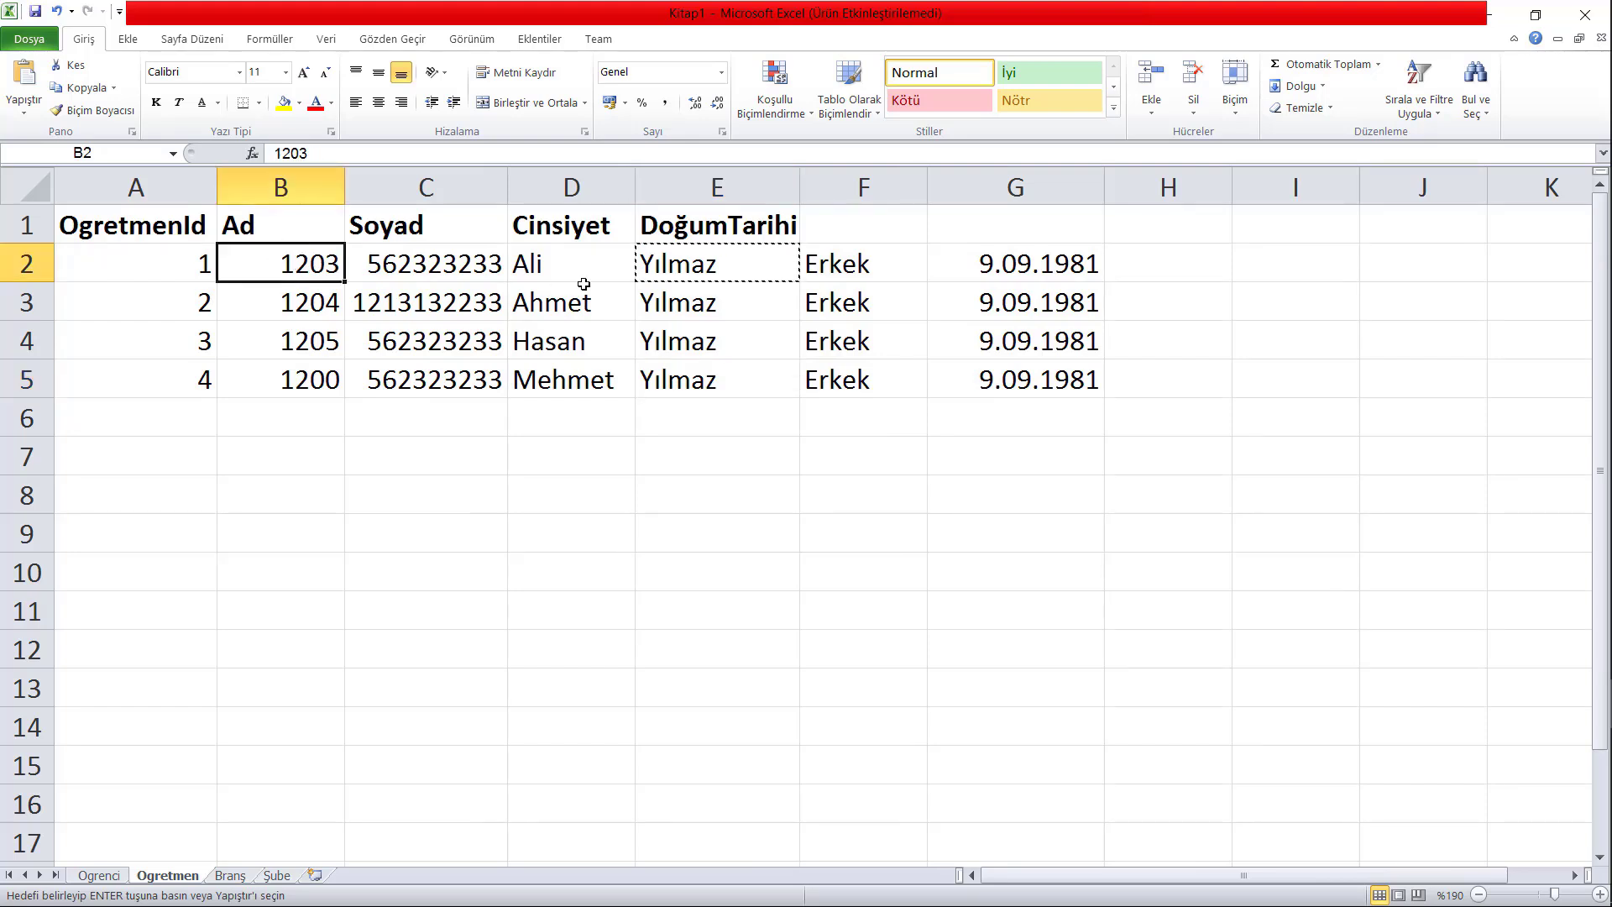
{"action": "left_click_drag", "start_coordinate": [696, 264], "coordinate": [636, 376]}
{"action": "left_click_drag", "start_coordinate": [331, 268], "coordinate": [334, 376]}
{"action": "key", "text": "ctrl+v"}
{"action": "left_click_drag", "start_coordinate": [537, 264], "coordinate": [562, 374]}
{"action": "key", "text": "ctrl+c"}
{"action": "left_click_drag", "start_coordinate": [317, 260], "coordinate": [312, 389]}
{"action": "key", "text": "ctrl+v"}
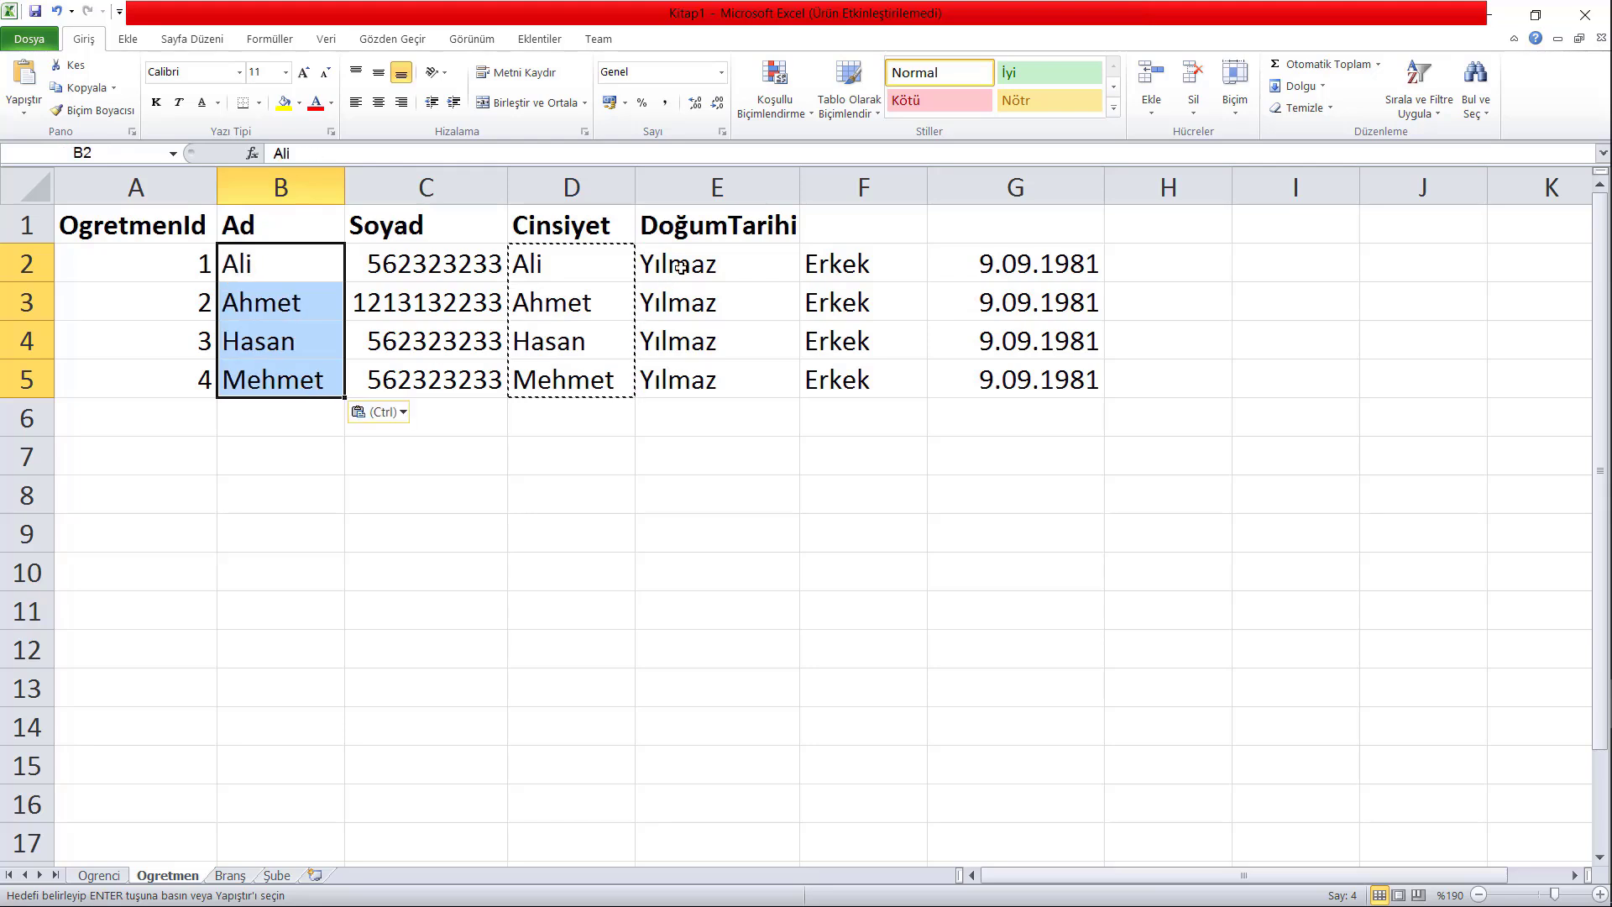
{"action": "left_click_drag", "start_coordinate": [703, 262], "coordinate": [698, 395]}
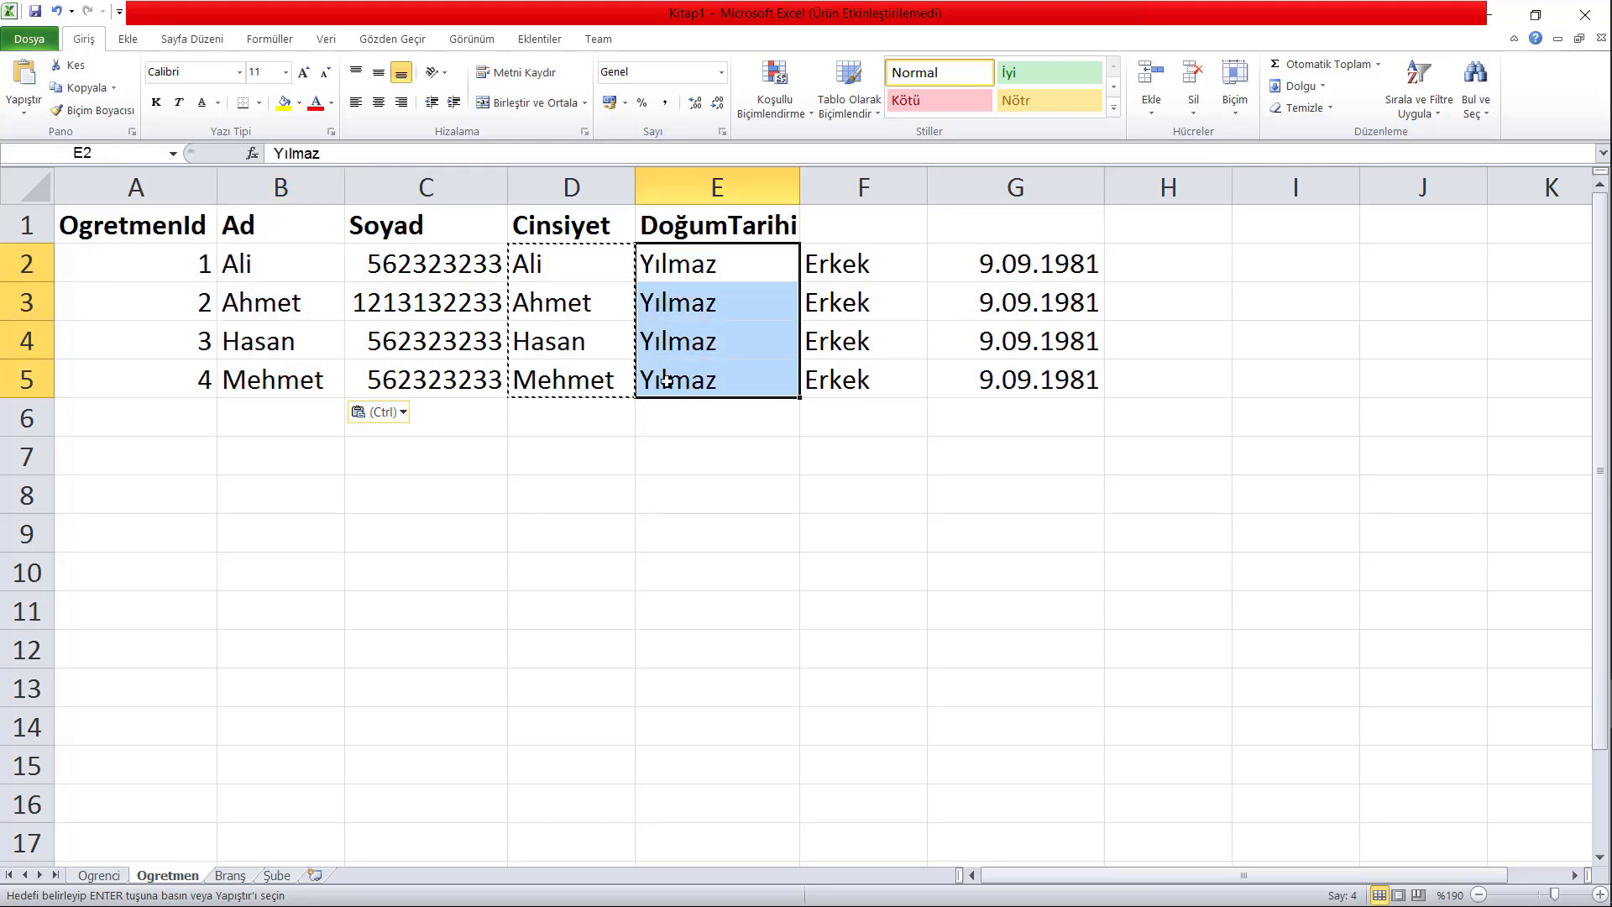
{"action": "key", "text": "ctrl+c"}
{"action": "left_click_drag", "start_coordinate": [432, 265], "coordinate": [453, 380]}
{"action": "key", "text": "ctrl+v"}
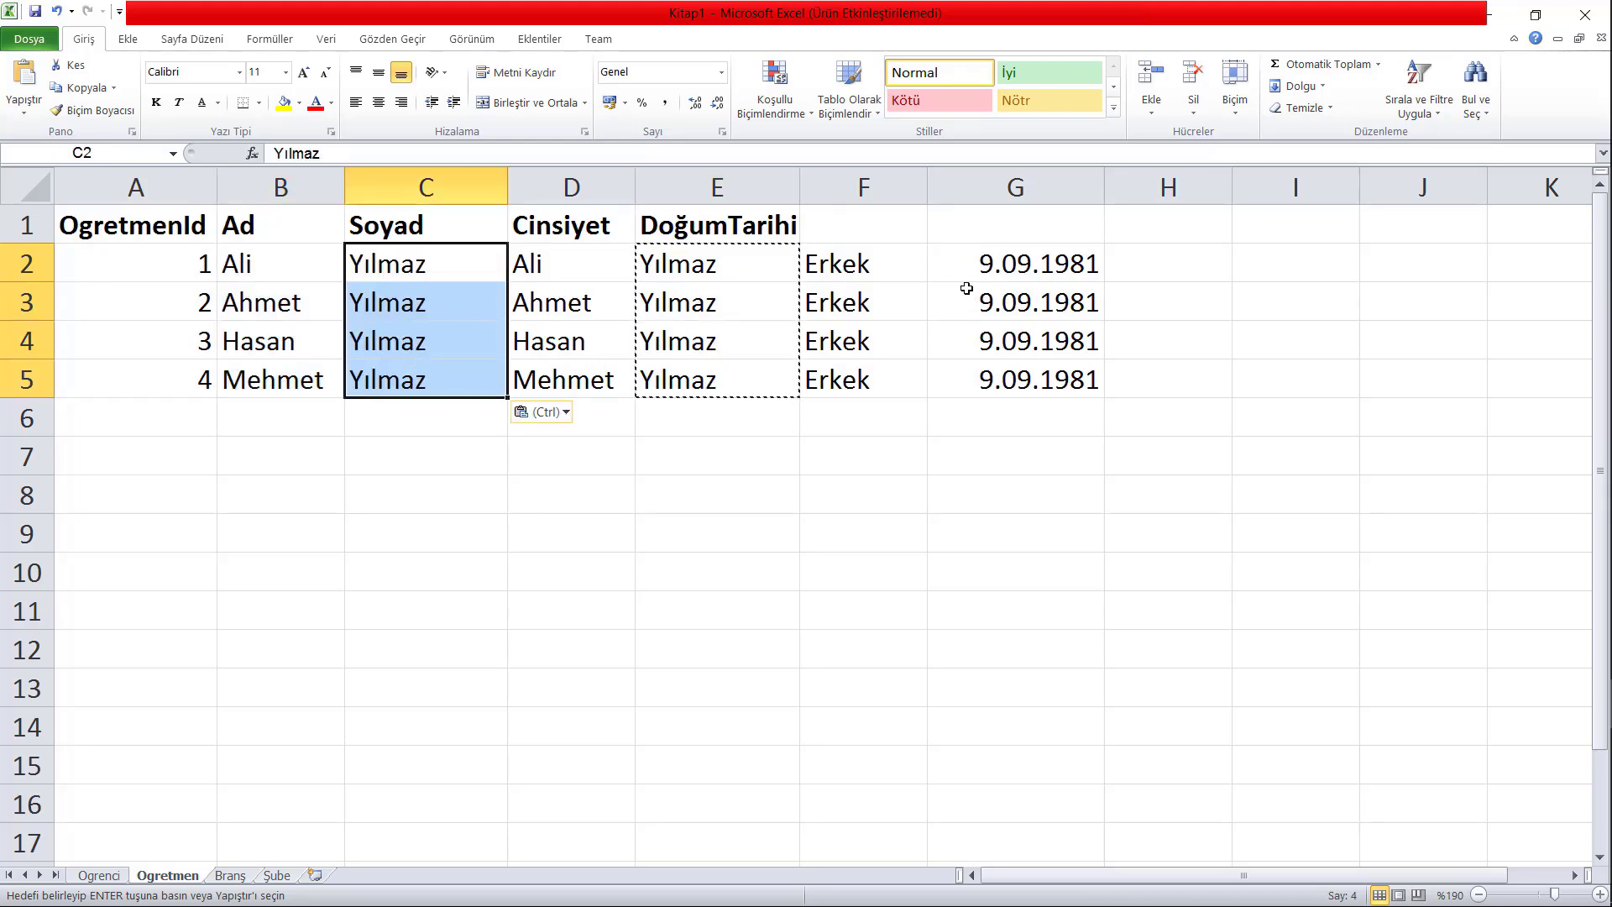
- Copy the birth dates from G2:G5 under DoğumTarihi in E2:E5
{"action": "left_click_drag", "start_coordinate": [991, 267], "coordinate": [999, 420]}
{"action": "left_click", "coordinate": [1016, 380]}
{"action": "left_click_drag", "start_coordinate": [999, 275], "coordinate": [1016, 370]}
{"action": "key", "text": "ctrl+c"}
{"action": "left_click_drag", "start_coordinate": [743, 264], "coordinate": [753, 380]}
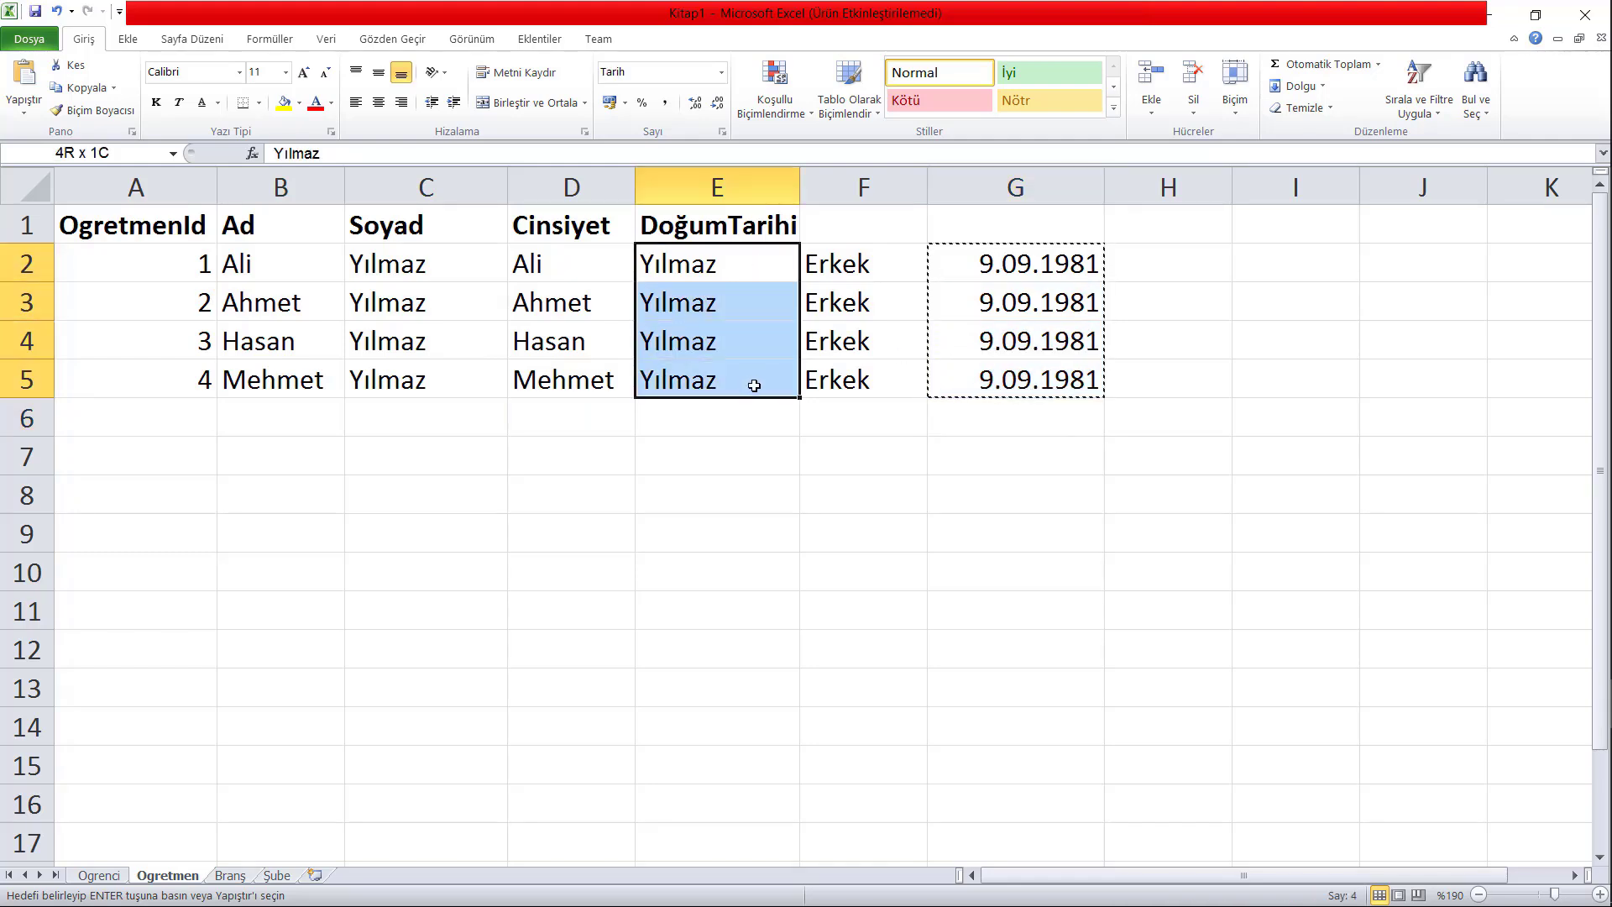
{"action": "key", "text": "ctrl+v"}
- Move the Erkek values under Cinsiyet in D2:D5 and clear leftover columns F and G
{"action": "left_click", "coordinate": [820, 264]}
{"action": "left_click_drag", "start_coordinate": [839, 265], "coordinate": [852, 374]}
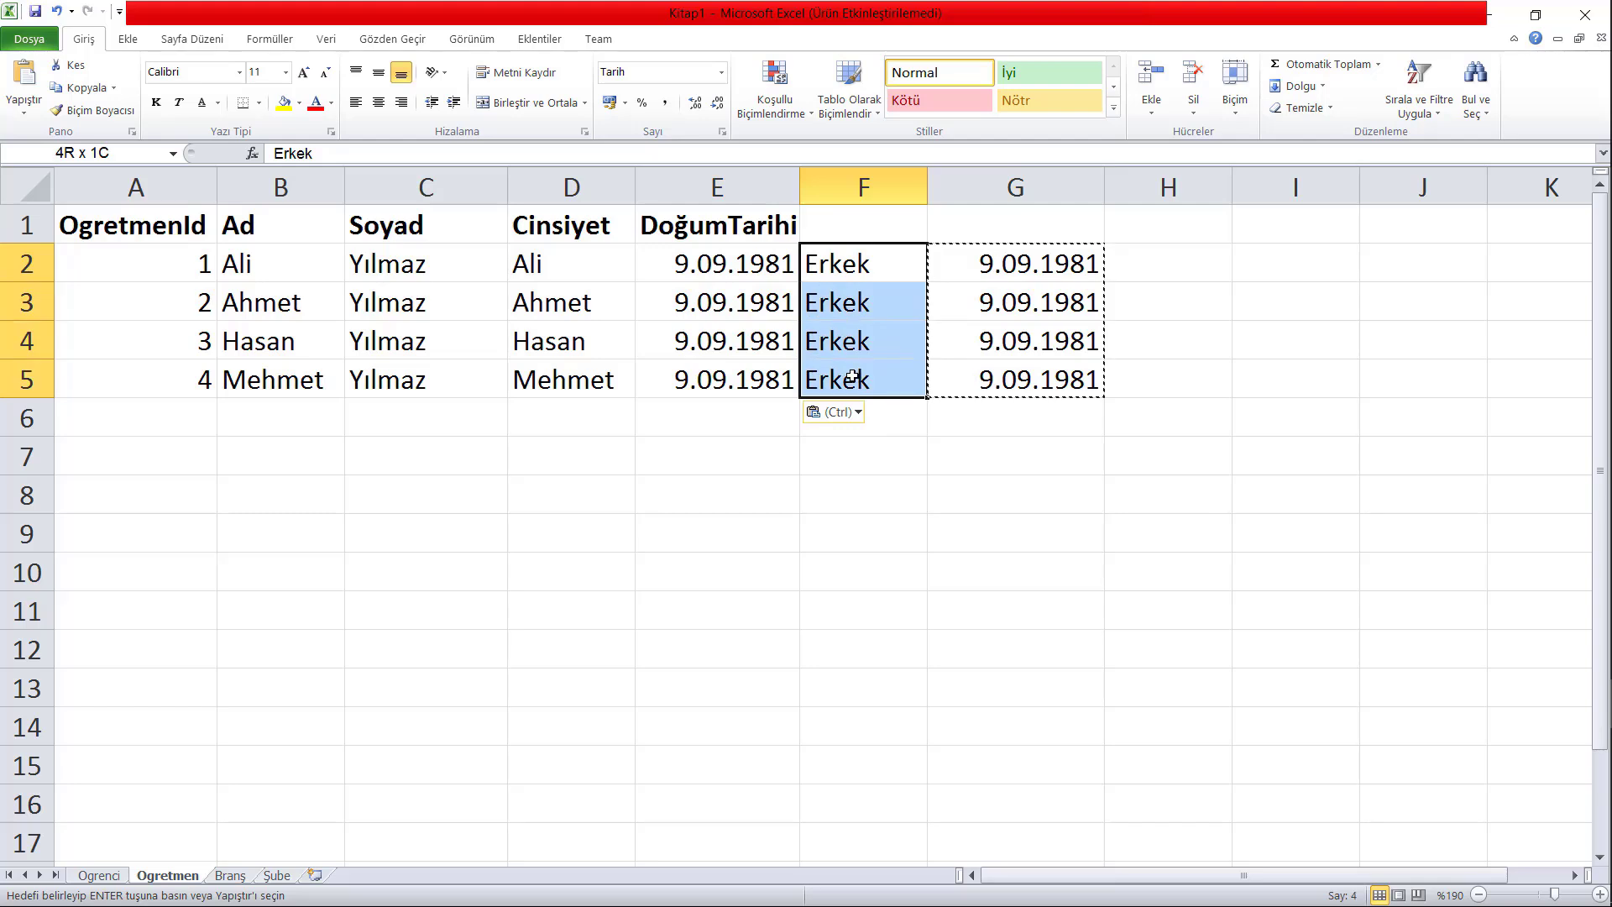
{"action": "key", "text": "ctrl+c"}
{"action": "left_click_drag", "start_coordinate": [570, 266], "coordinate": [658, 372]}
{"action": "key", "text": "ctrl+v"}
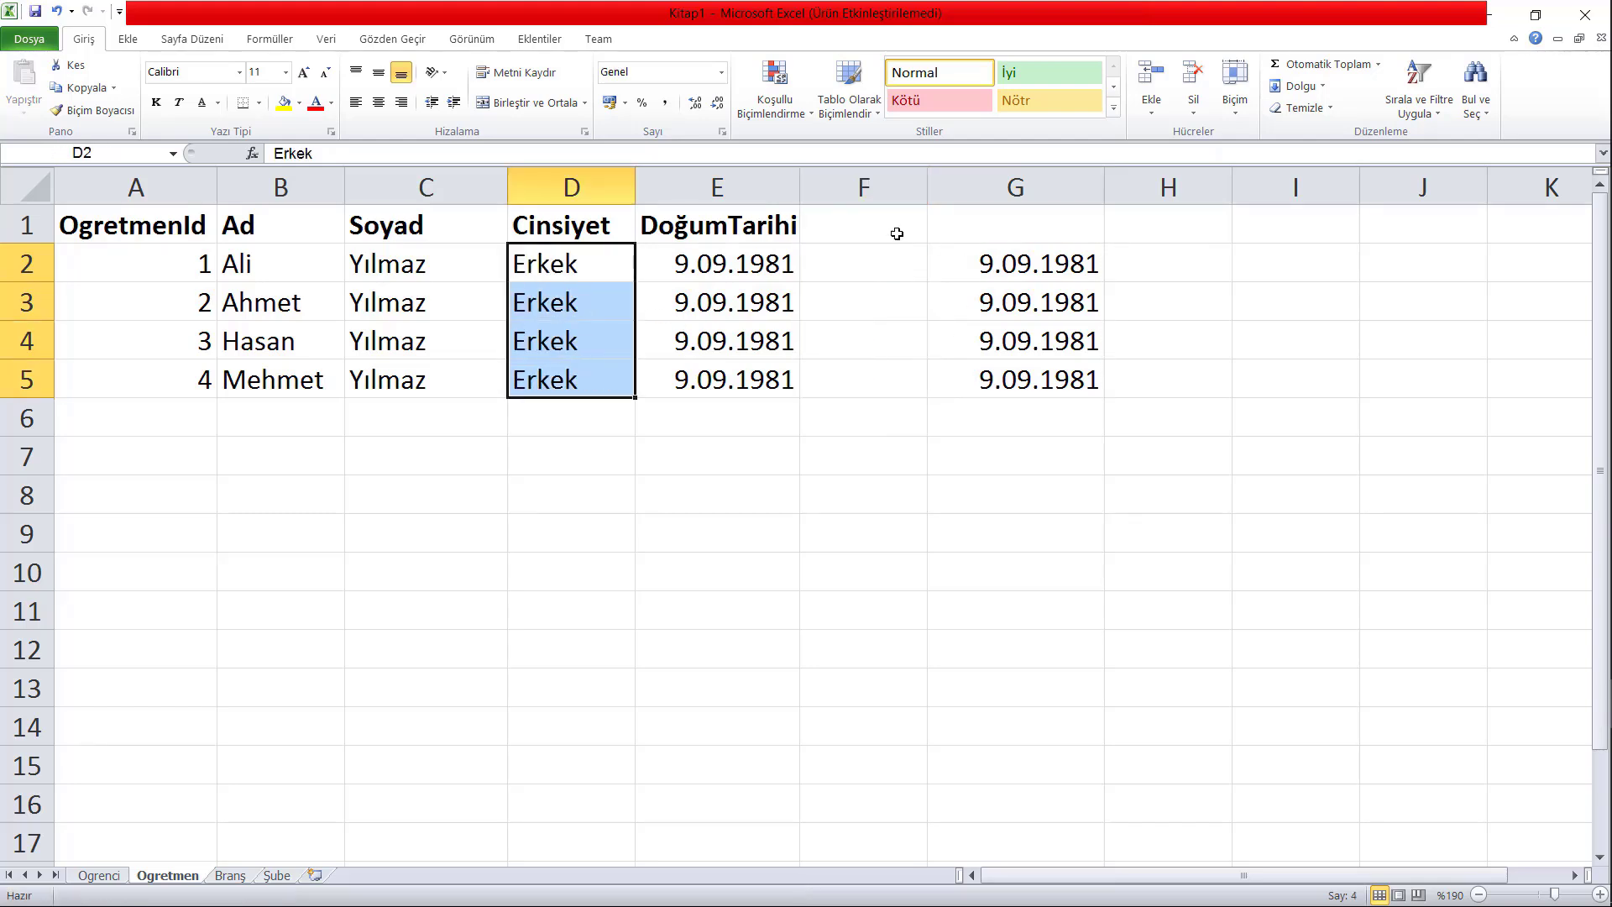
{"action": "left_click_drag", "start_coordinate": [893, 230], "coordinate": [1079, 374]}
{"action": "key", "text": "Delete"}
- Add a BranşId header in F1 with values 1, 2, 1, 2 for the four teachers
{"action": "left_click", "coordinate": [944, 604]}
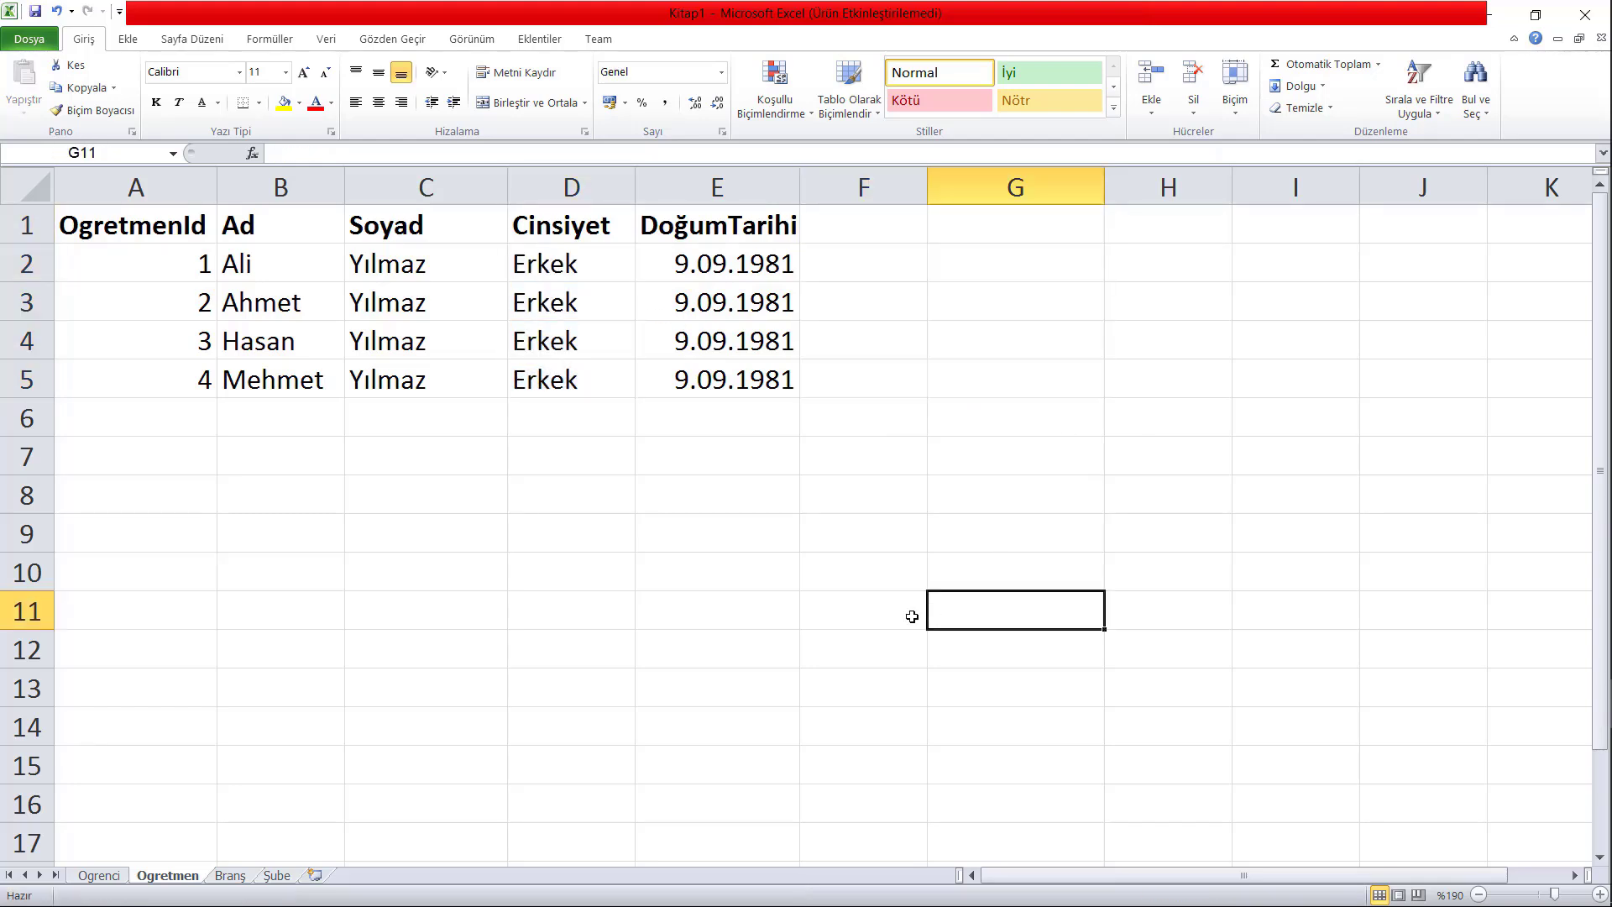
{"action": "left_click", "coordinate": [869, 232]}
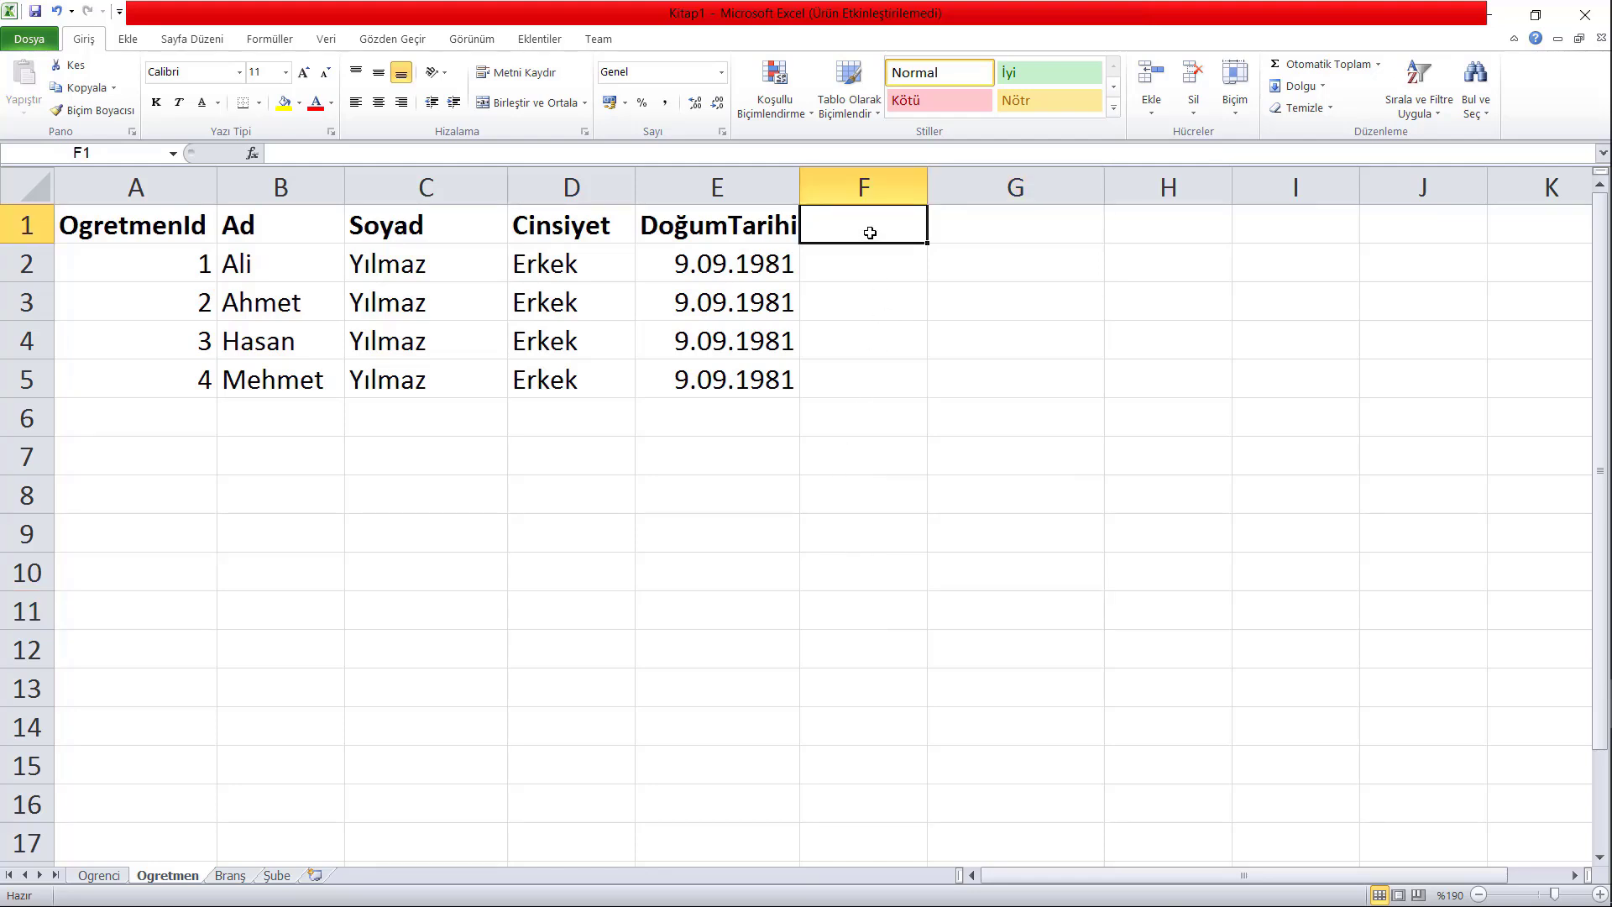
{"action": "type", "text": "Branş"}
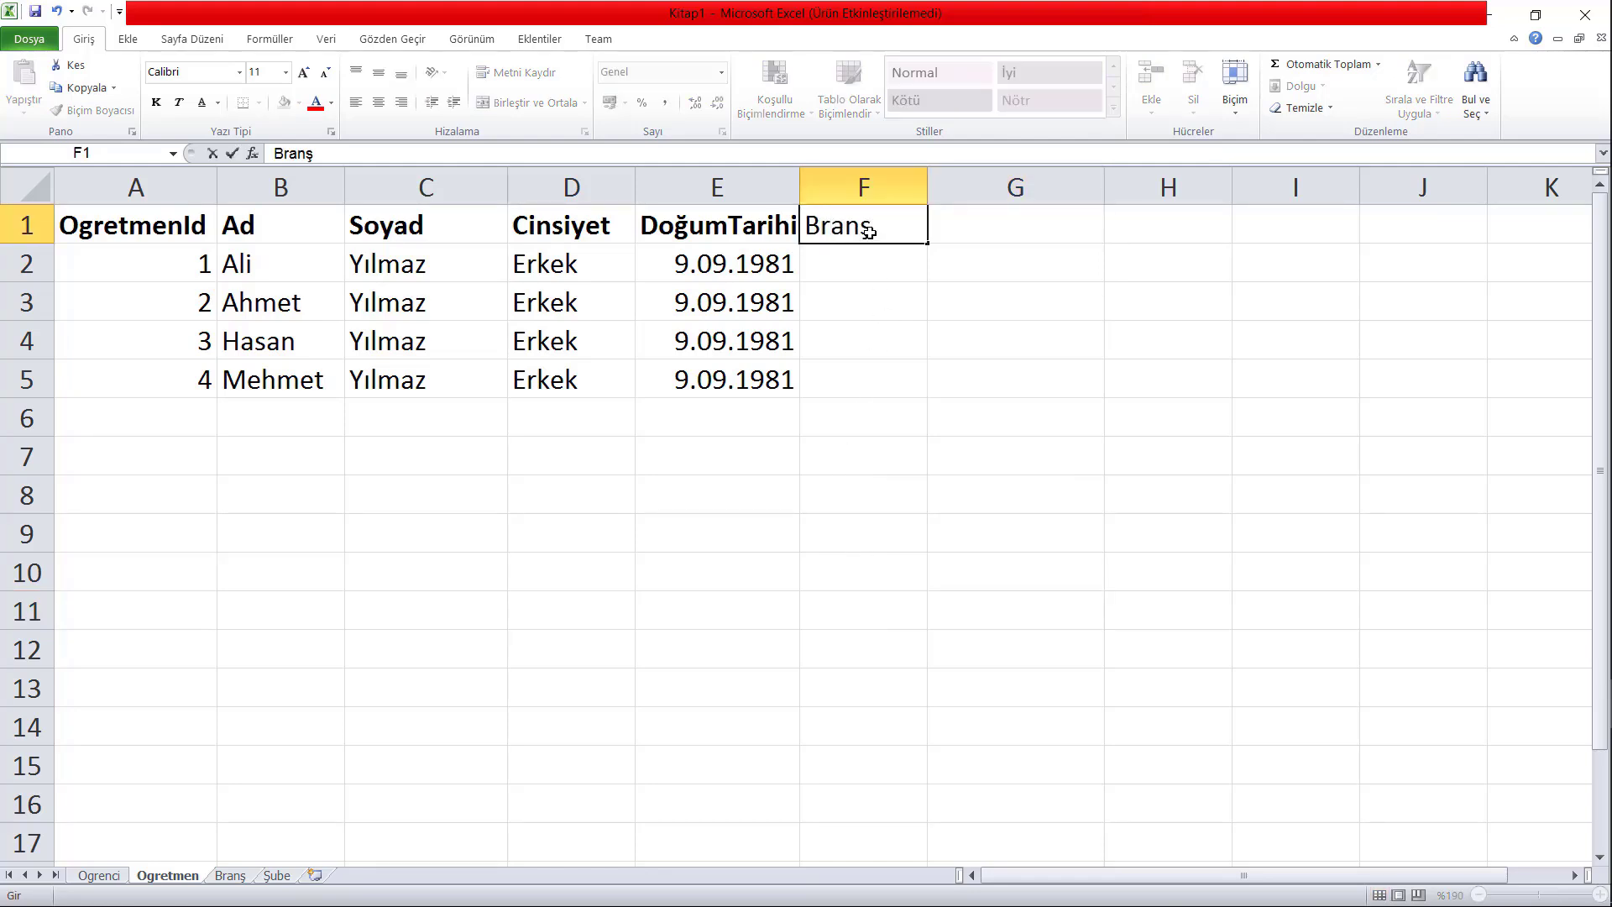
{"action": "type", "text": "Id"}
{"action": "key", "text": "Return"}
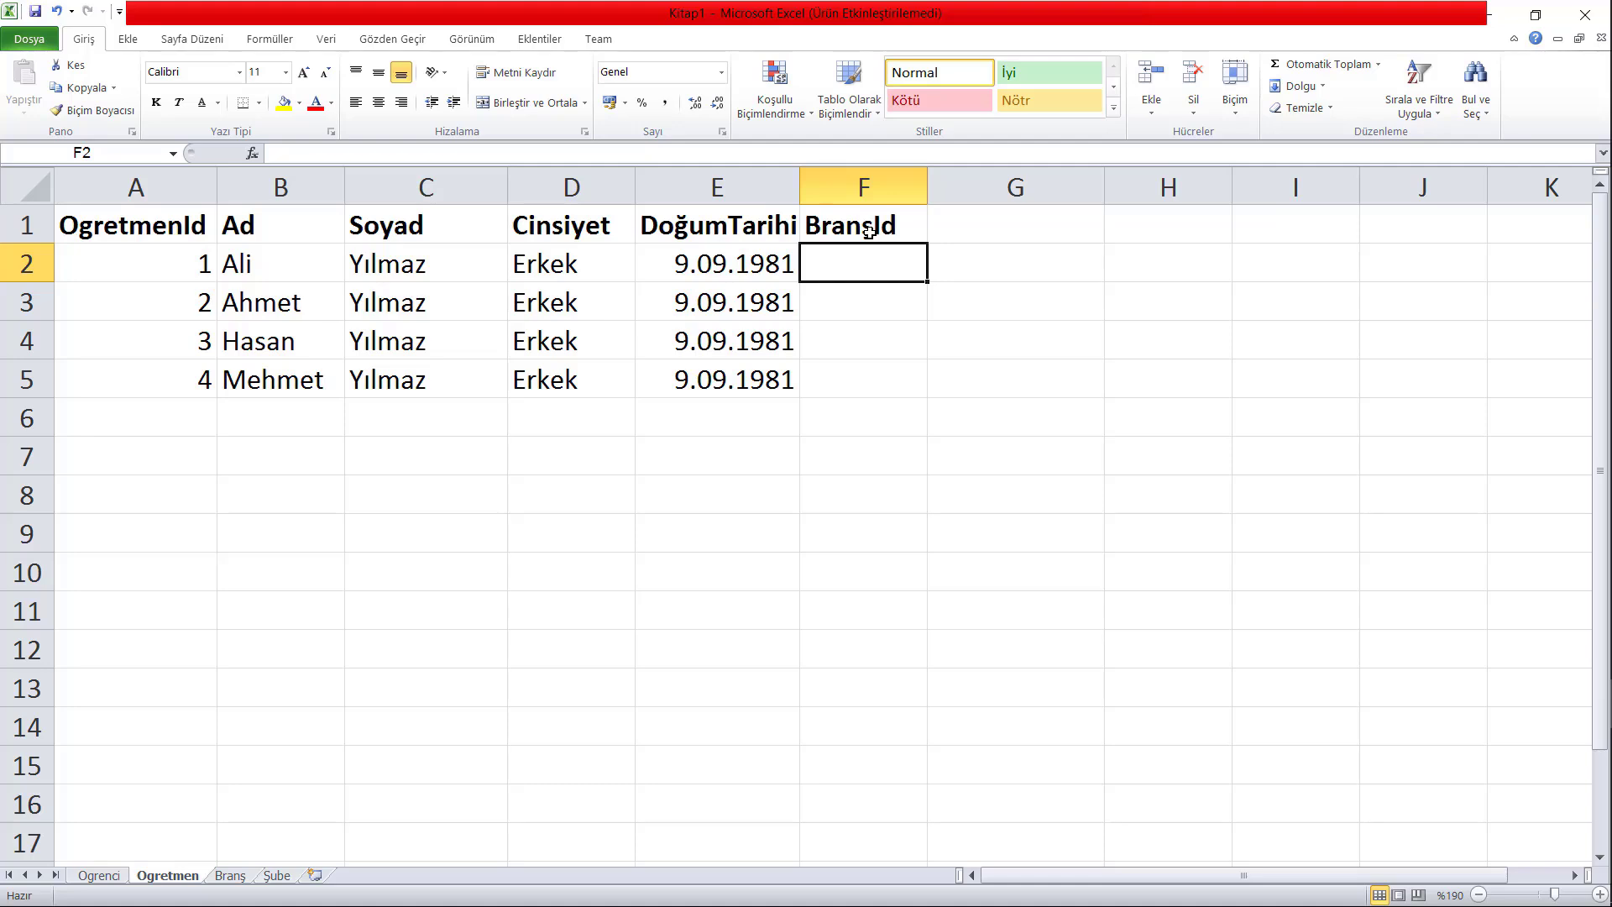
{"action": "type", "text": "1"}
{"action": "key", "text": "Return"}
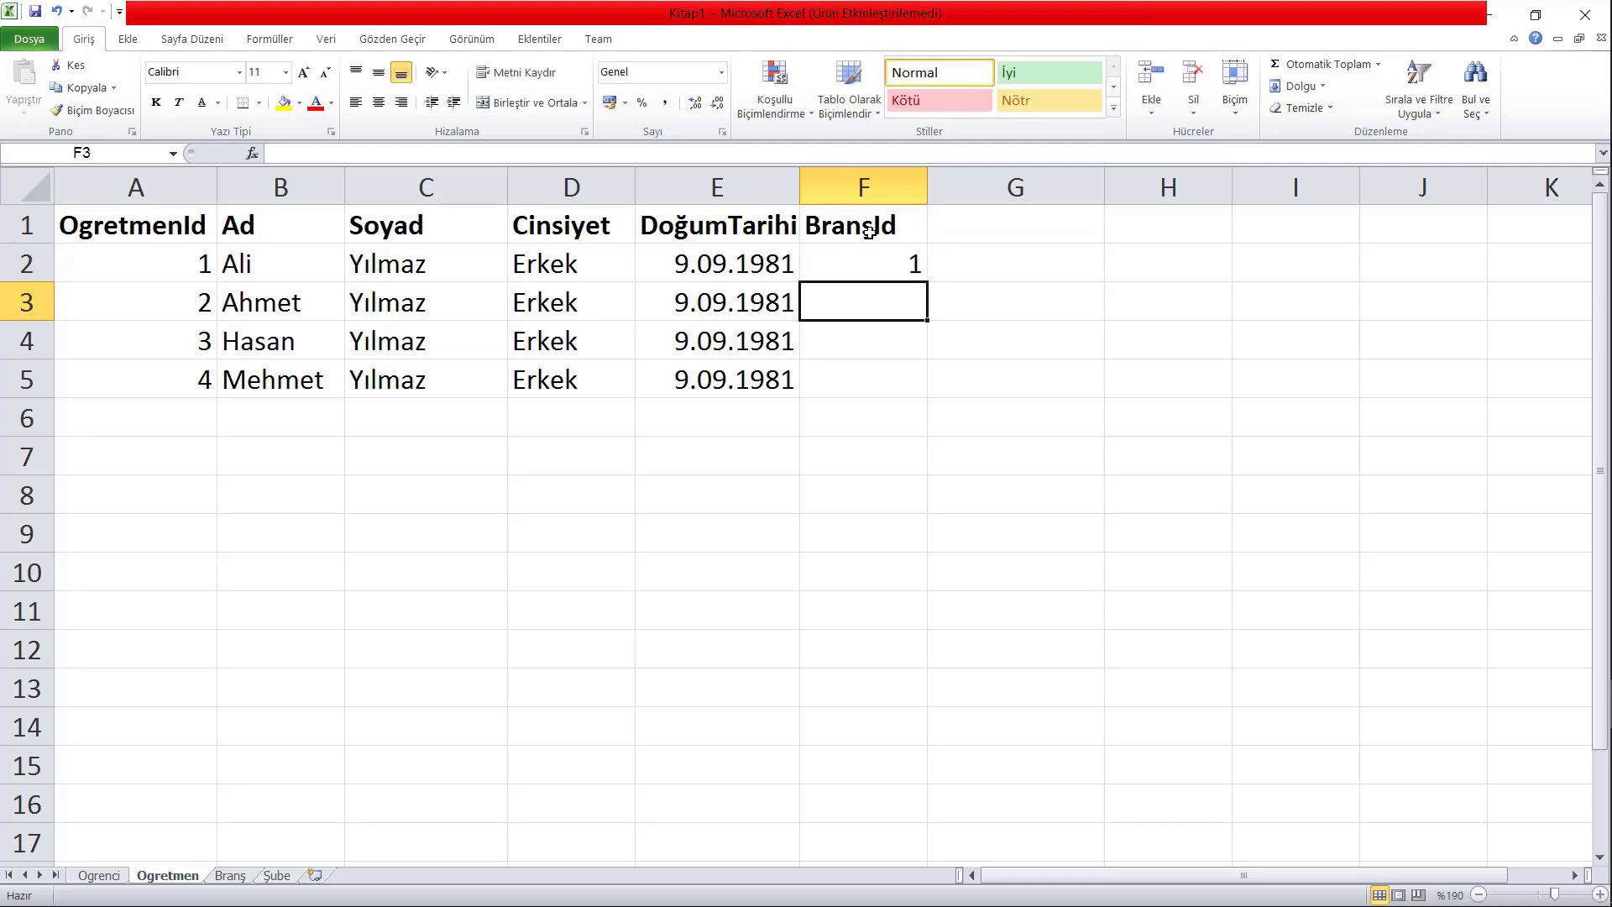
{"action": "type", "text": "2"}
{"action": "key", "text": "Return"}
{"action": "type", "text": "1"}
{"action": "key", "text": "Return"}
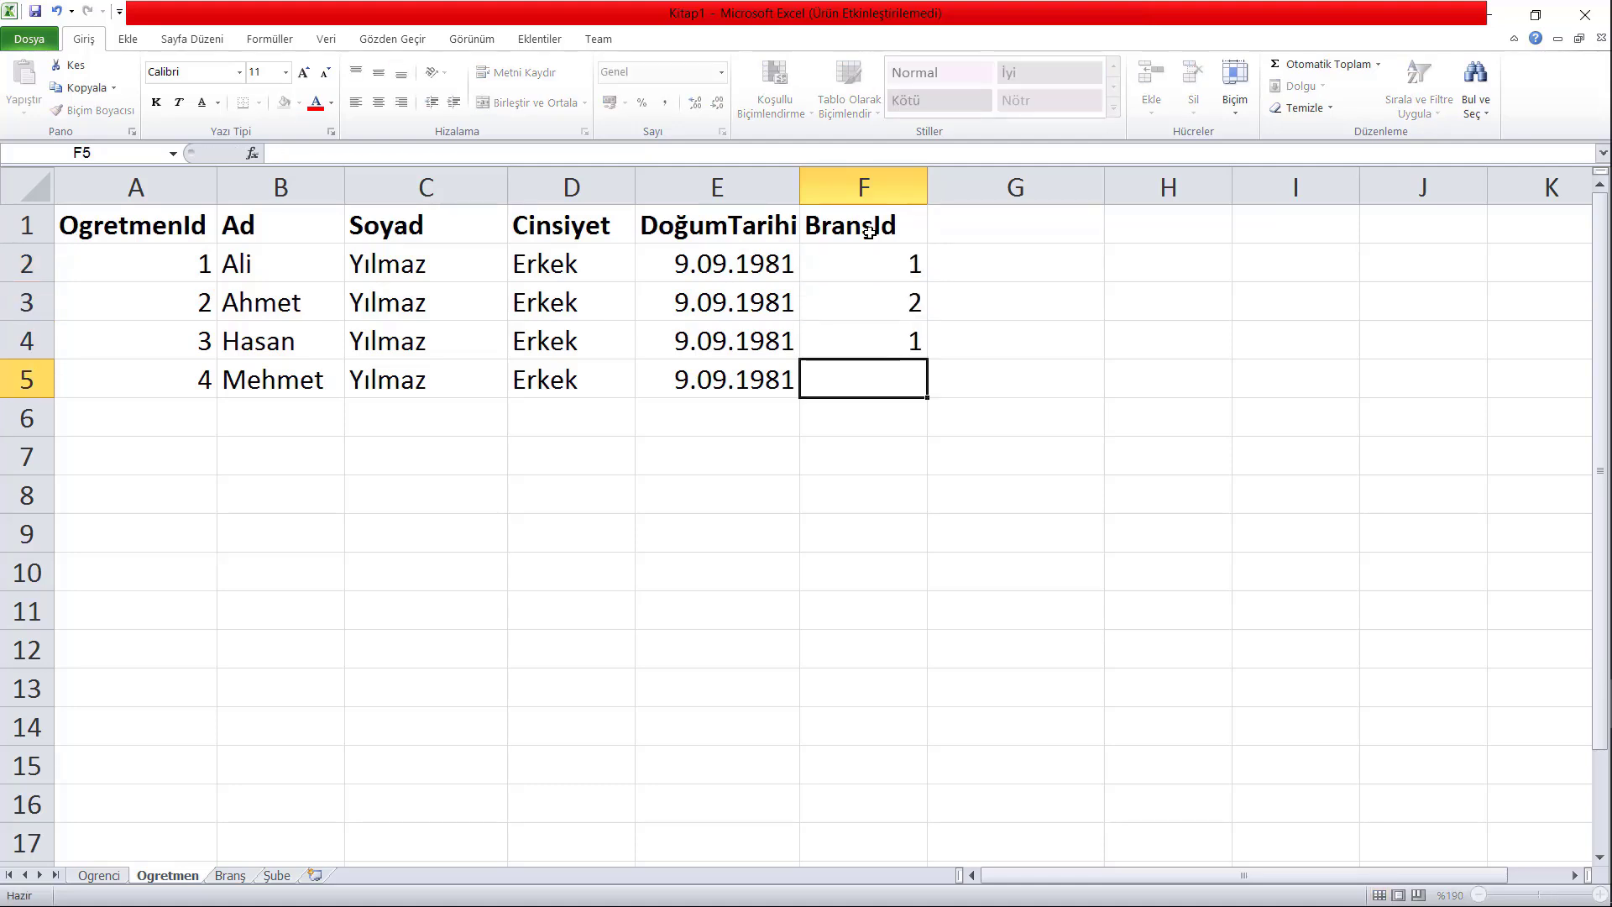
{"action": "type", "text": "2"}
{"action": "key", "text": "Return"}
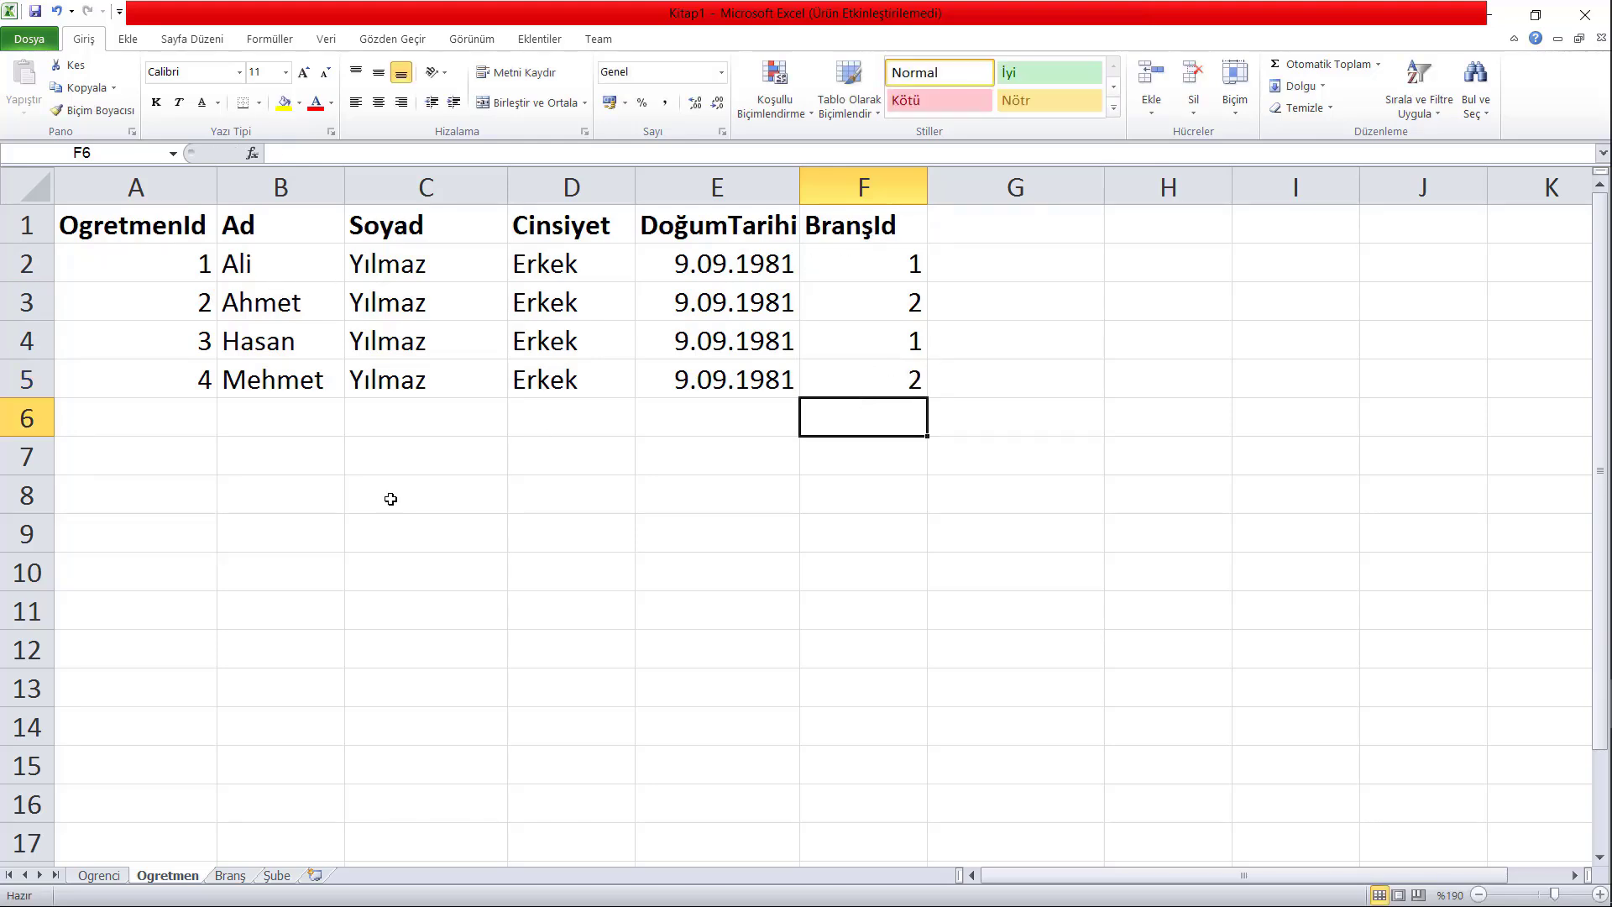
- Compare branch ids on the Branş sheet with the teachers' BranşId, then go to Ogrenci cell H1
{"action": "left_click", "coordinate": [229, 875]}
{"action": "left_click", "coordinate": [117, 272]}
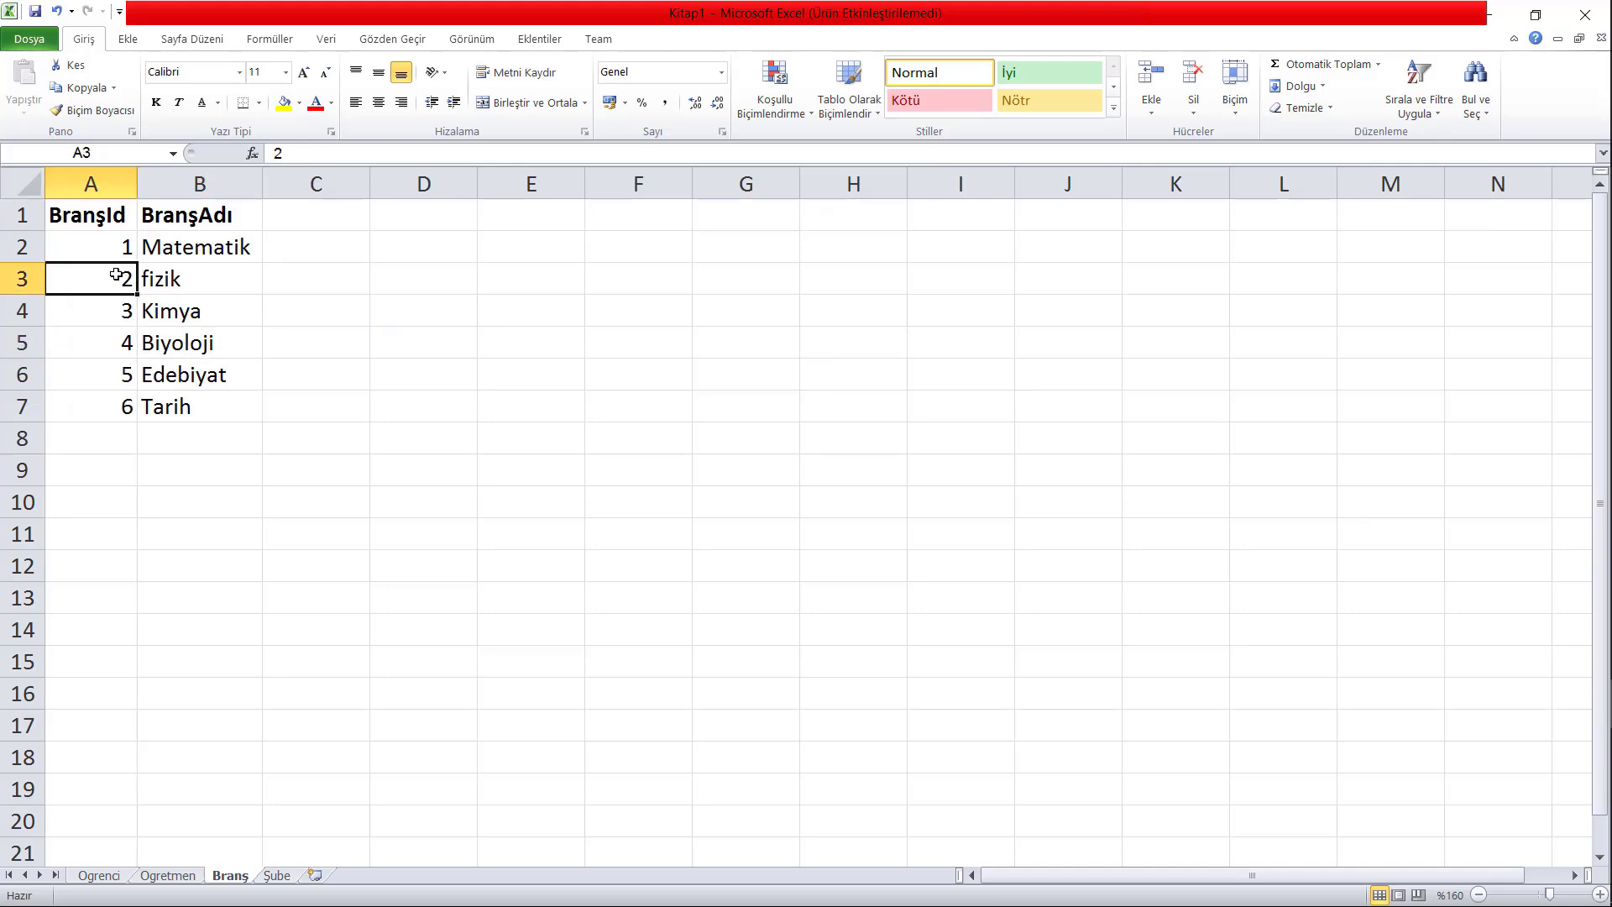
{"action": "left_click", "coordinate": [116, 252]}
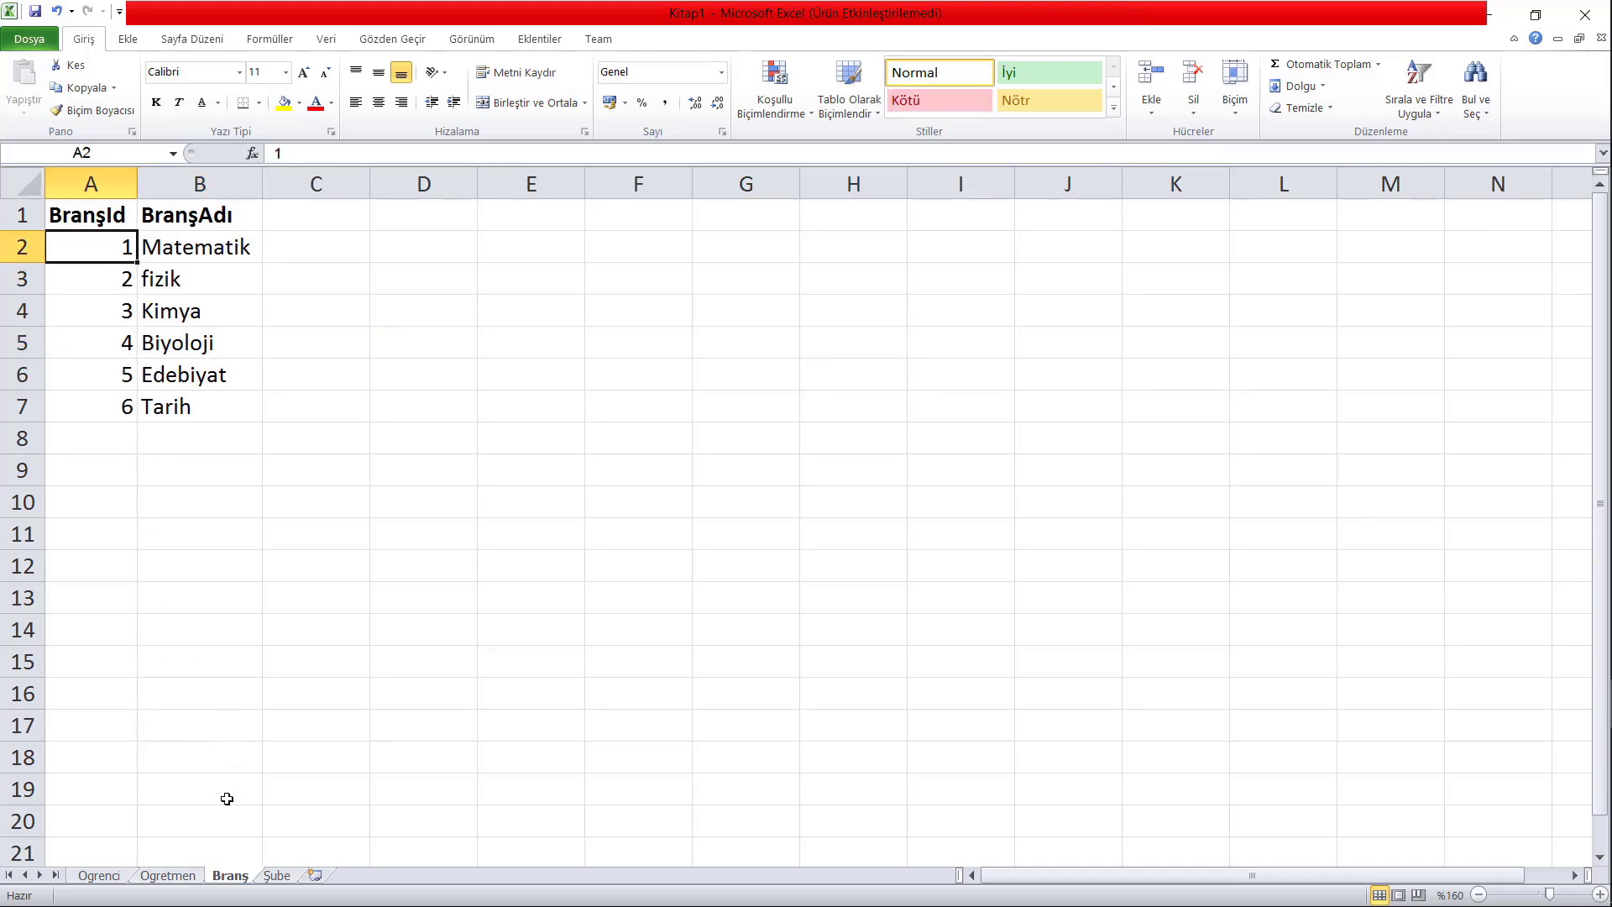
{"action": "left_click", "coordinate": [167, 875]}
{"action": "left_click", "coordinate": [869, 272]}
{"action": "left_click", "coordinate": [880, 299]}
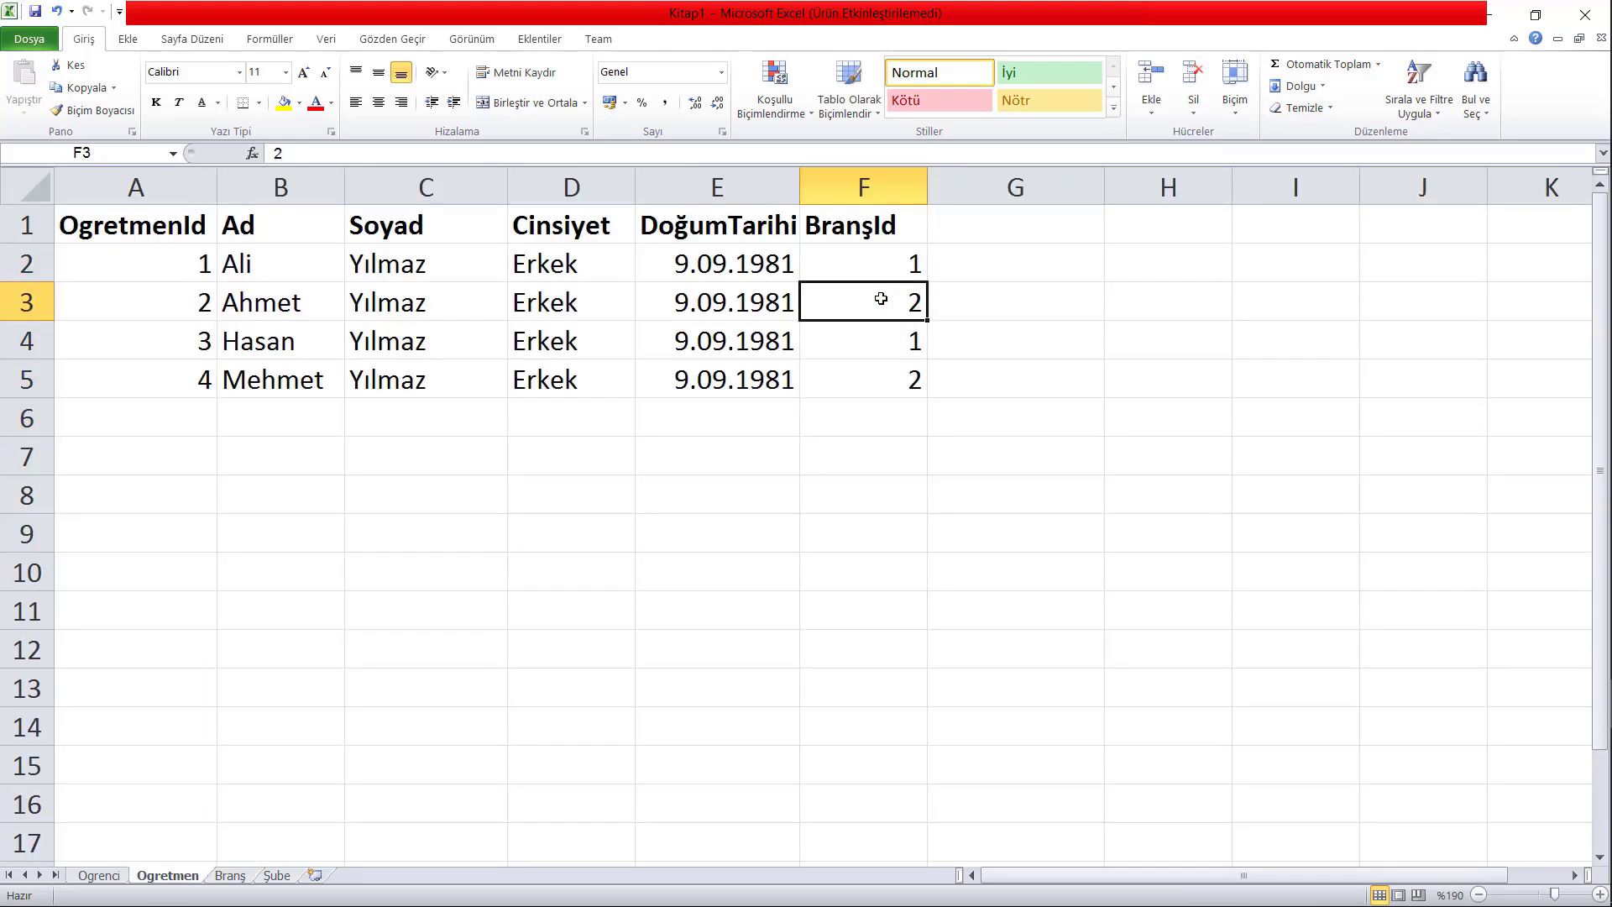
{"action": "left_click", "coordinate": [885, 382]}
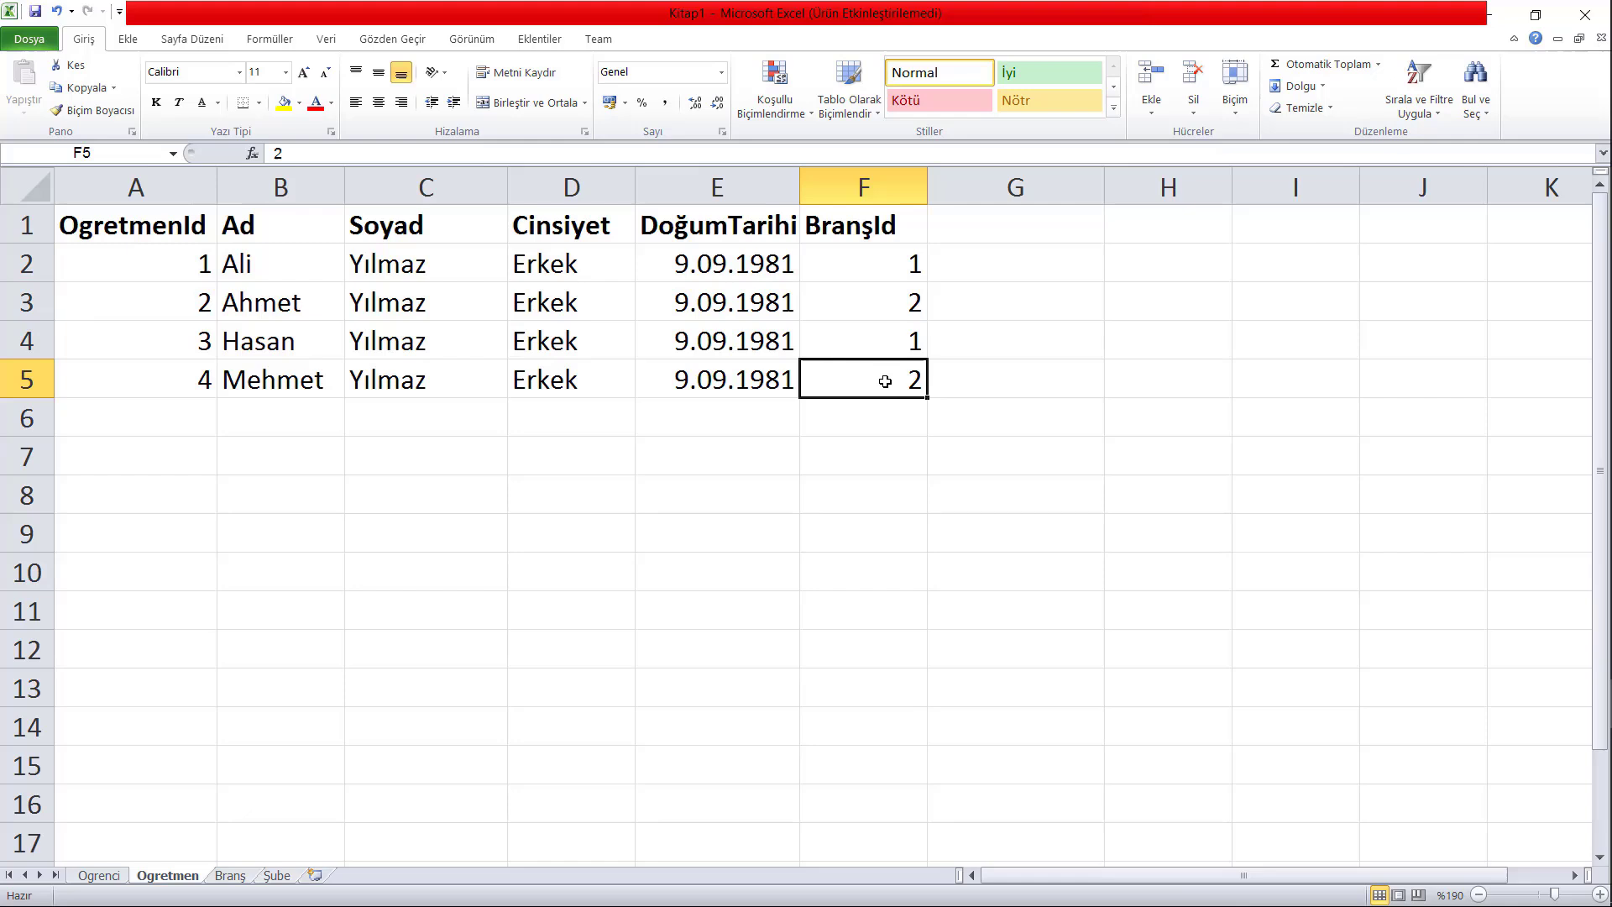
{"action": "left_click", "coordinate": [116, 878]}
{"action": "left_click", "coordinate": [1114, 230]}
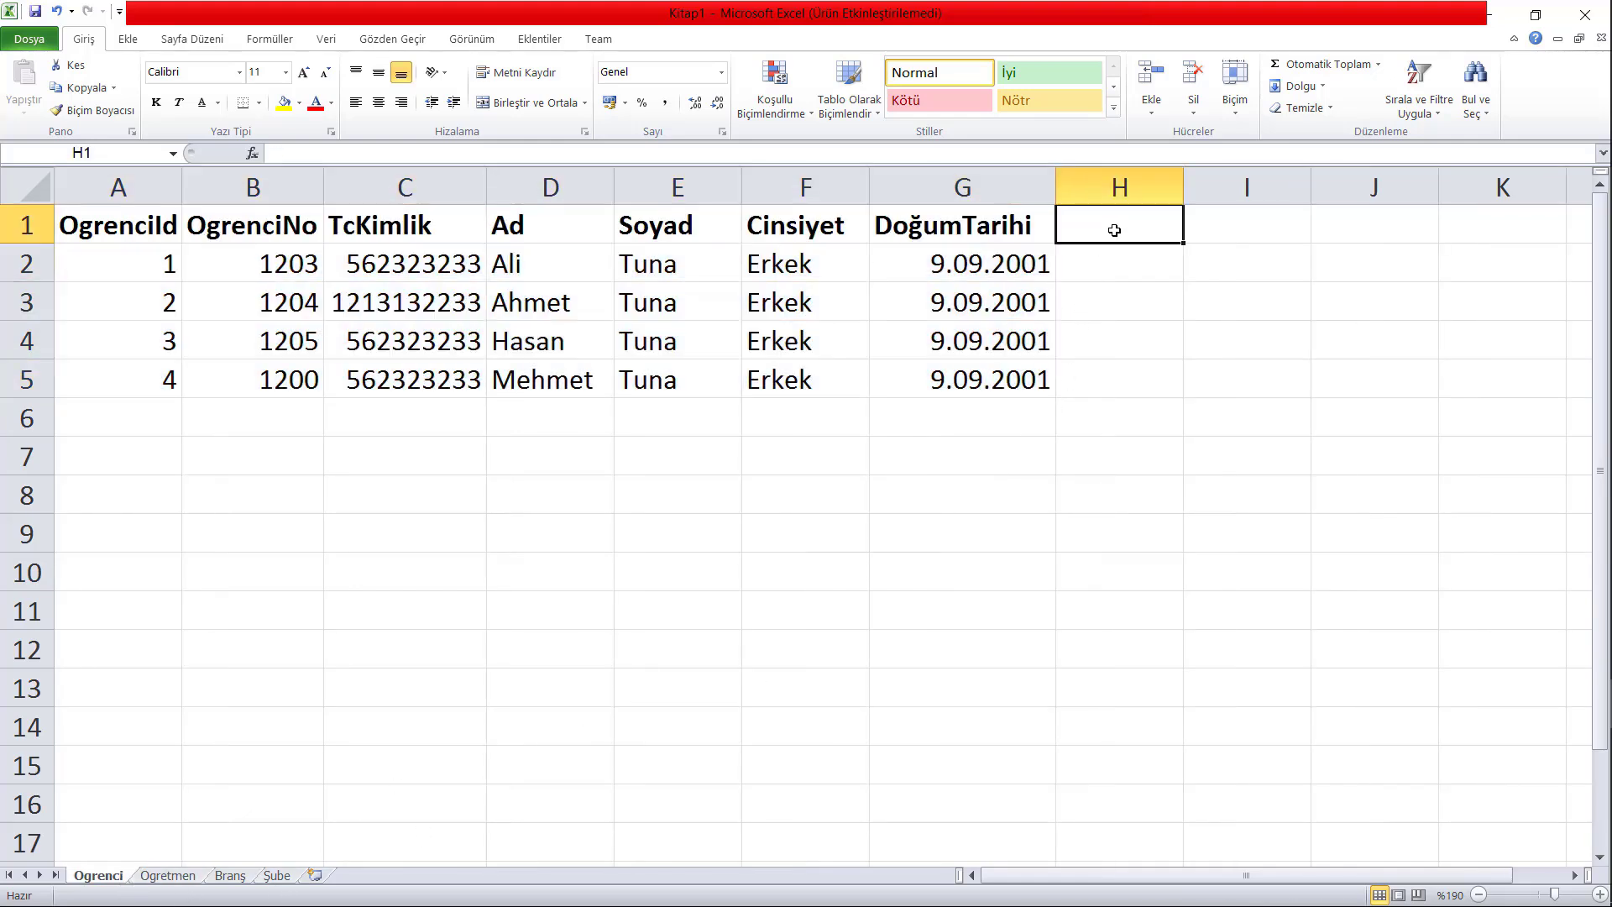
- Enter the ŞubeId header in H1 with section ids 1, 1, 2, 2 below it
{"action": "type", "text": "ŞubeId"}
{"action": "key", "text": "Return"}
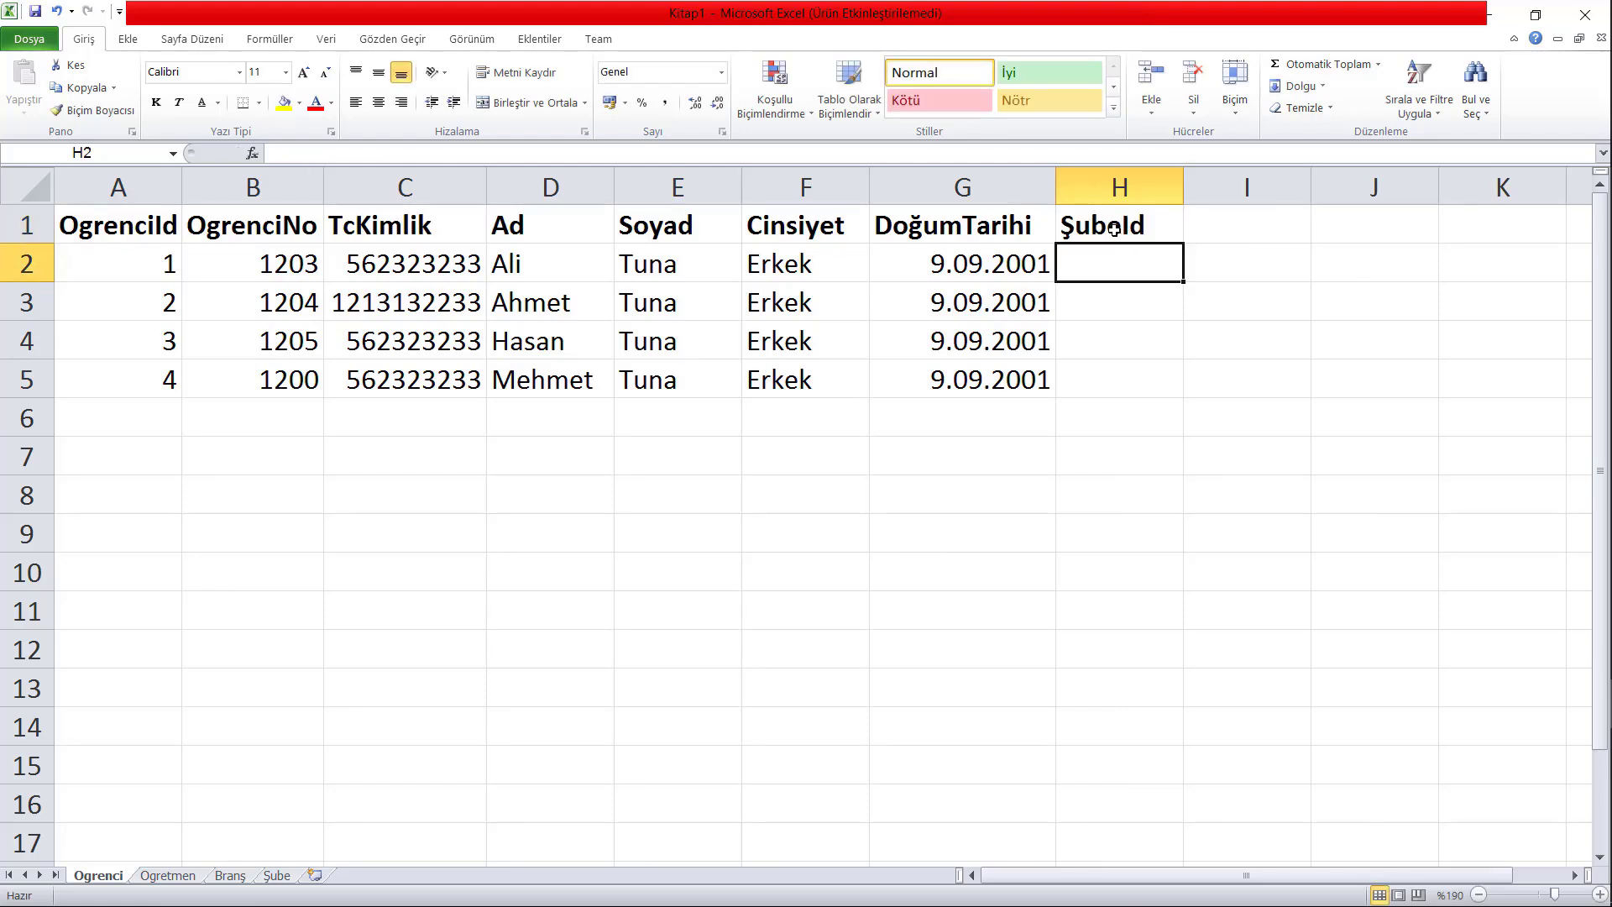
{"action": "type", "text": "1"}
{"action": "key", "text": "Return"}
{"action": "type", "text": "1"}
{"action": "key", "text": "Return"}
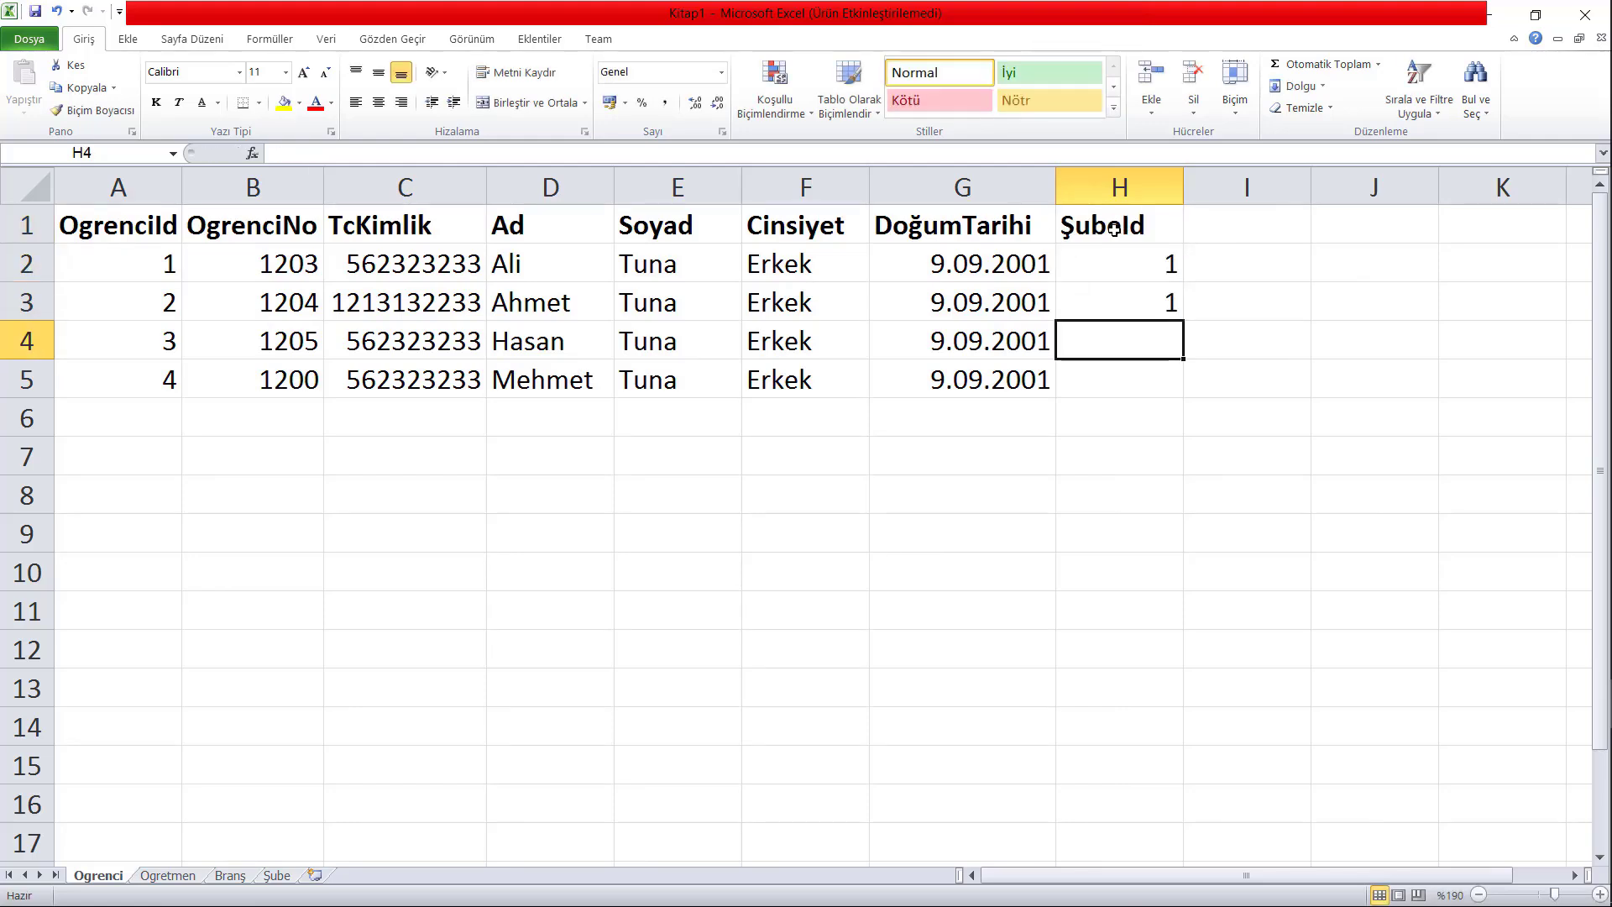
{"action": "type", "text": "2"}
{"action": "key", "text": "Return"}
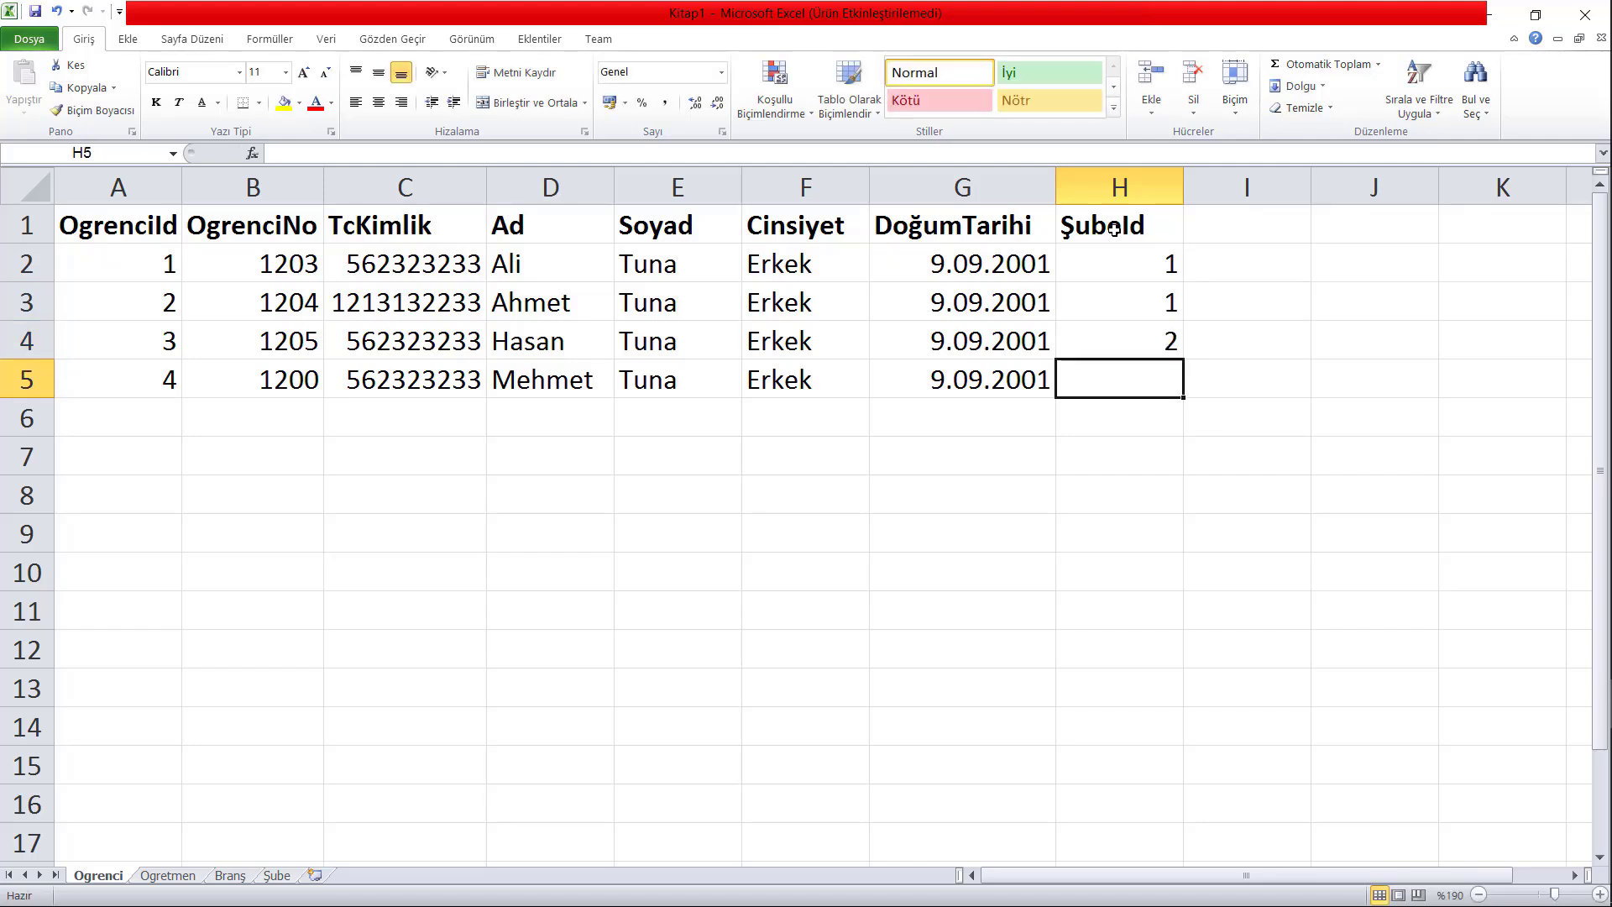
{"action": "type", "text": "2"}
{"action": "key", "text": "Return"}
{"action": "left_click", "coordinate": [1150, 252]}
{"action": "left_click_drag", "start_coordinate": [1150, 252], "coordinate": [1137, 377]}
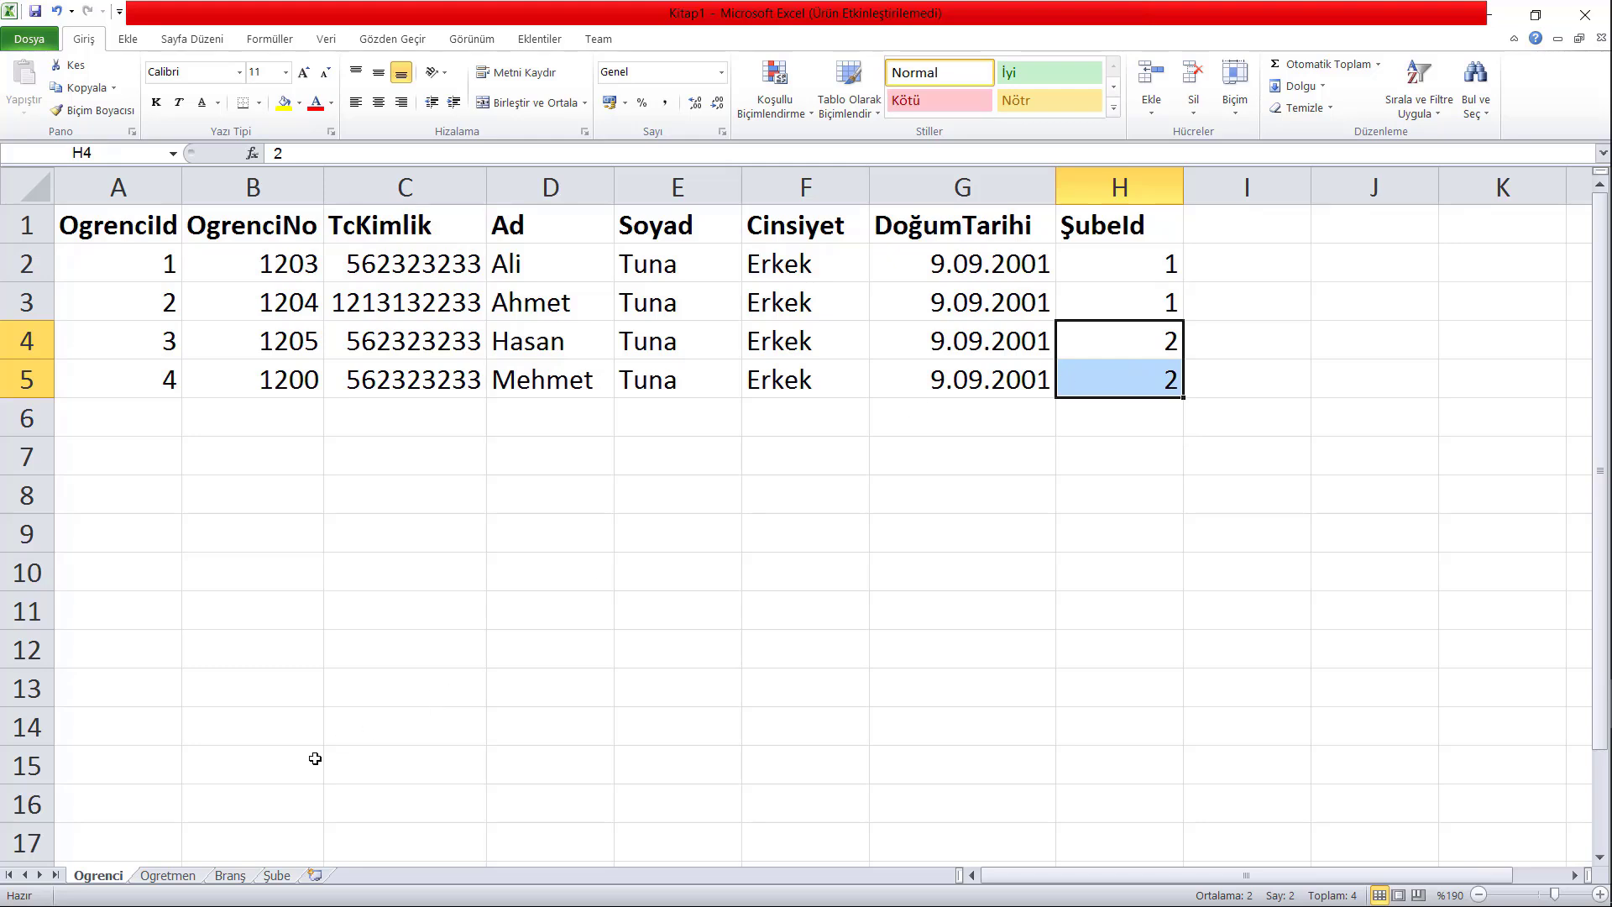
- Cross-check ids on the Şube, Ogretmen and Branş sheets, then add a new worksheet
{"action": "left_click", "coordinate": [282, 880]}
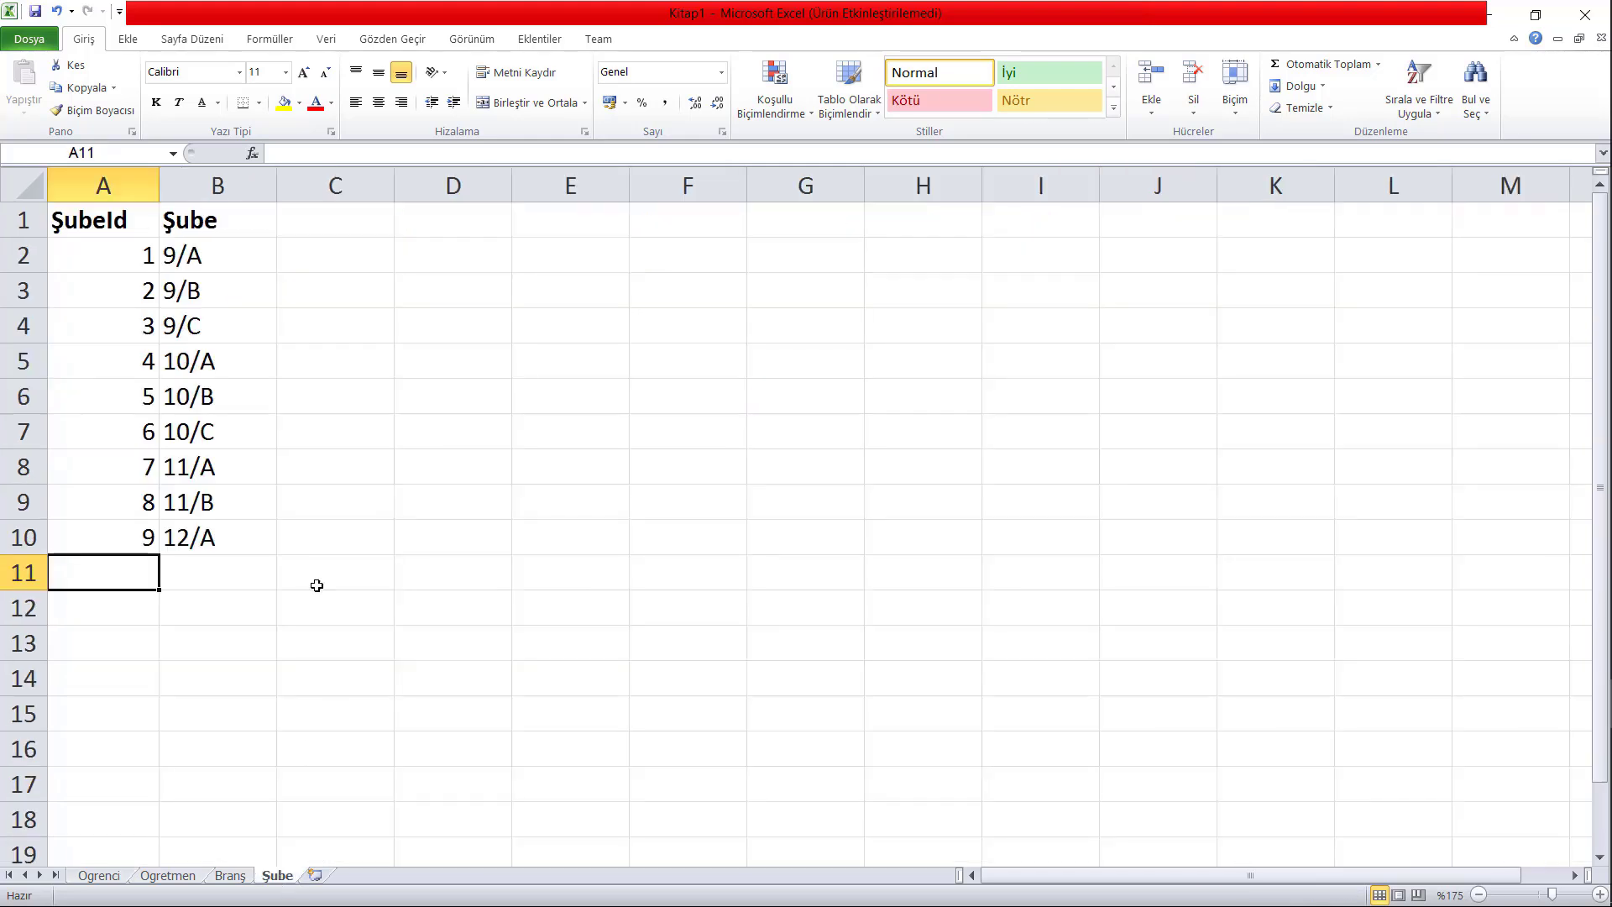
{"action": "left_click", "coordinate": [96, 254]}
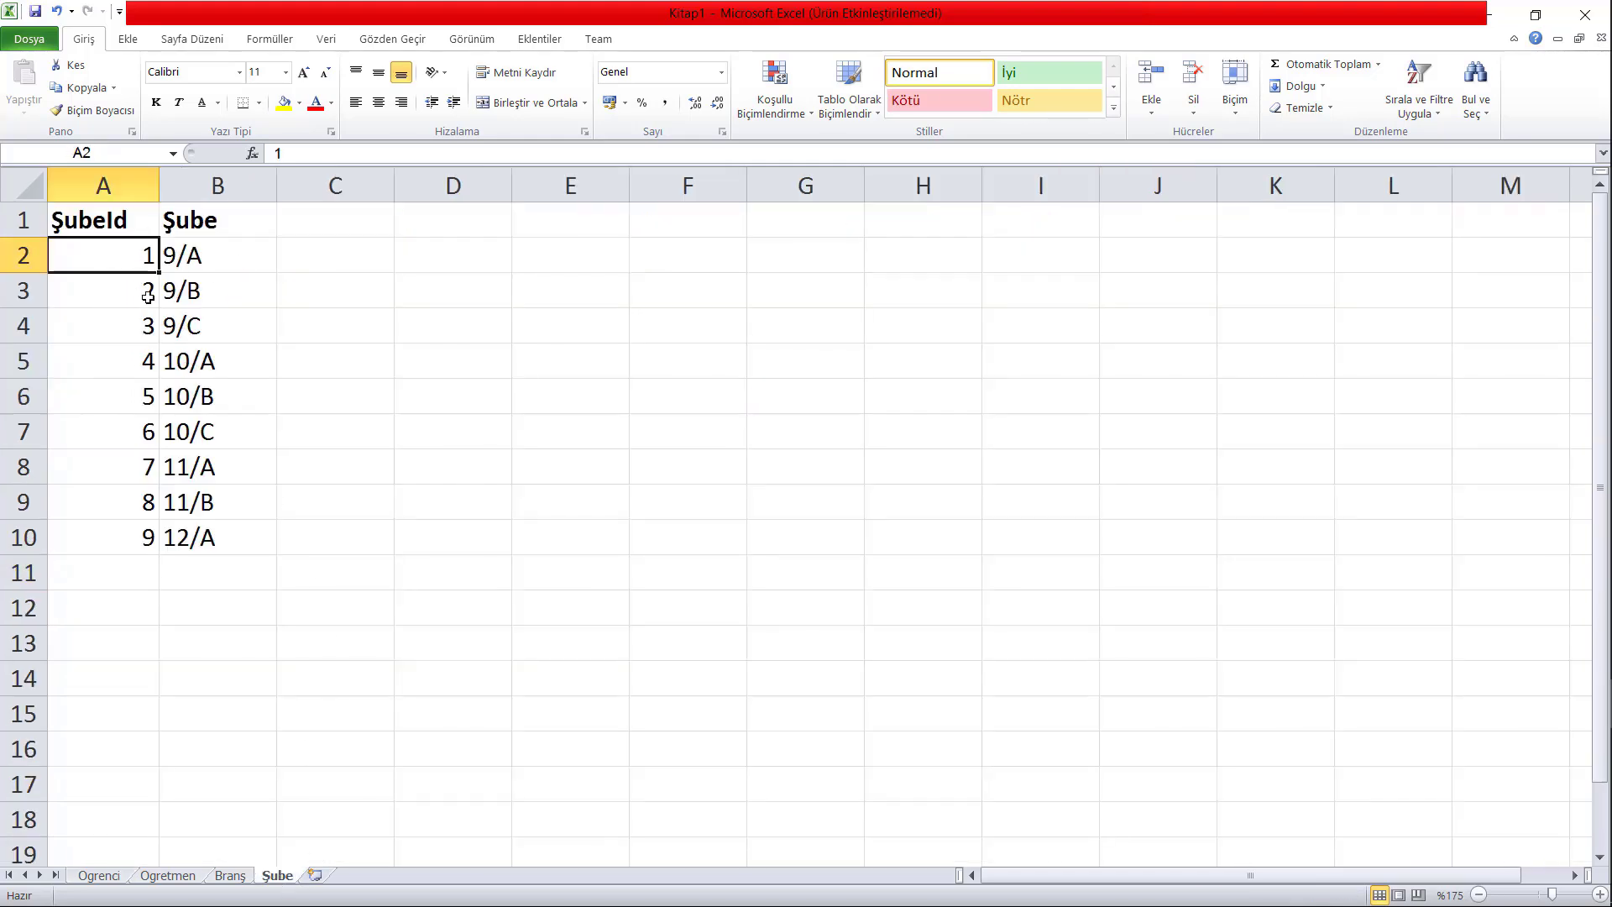
{"action": "left_click", "coordinate": [123, 877]}
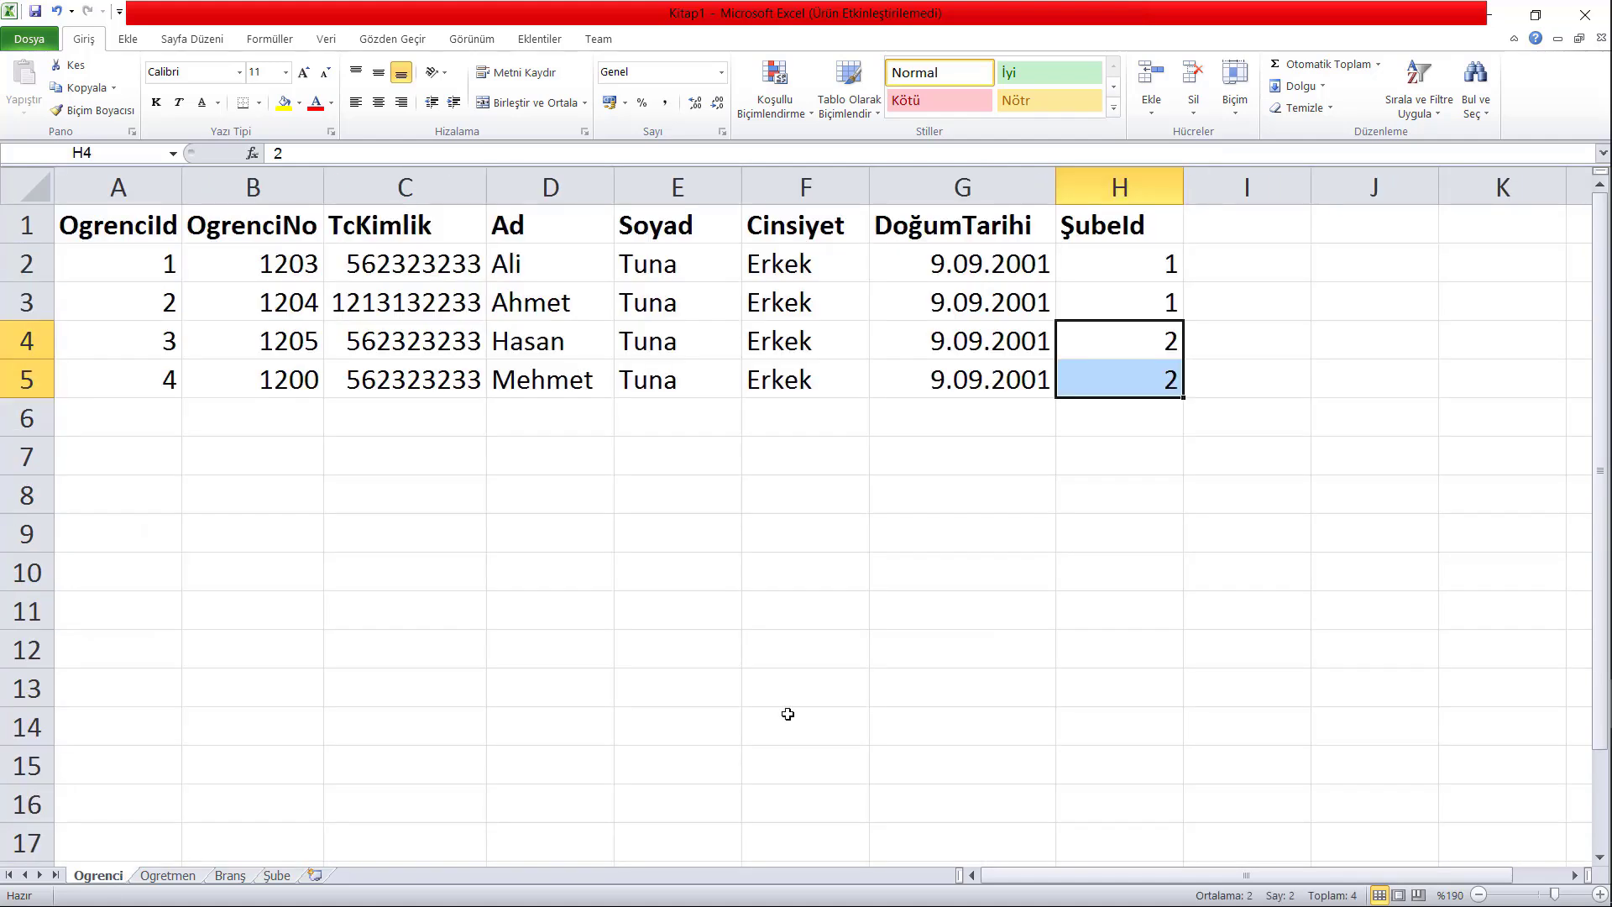
{"action": "left_click", "coordinate": [179, 879]}
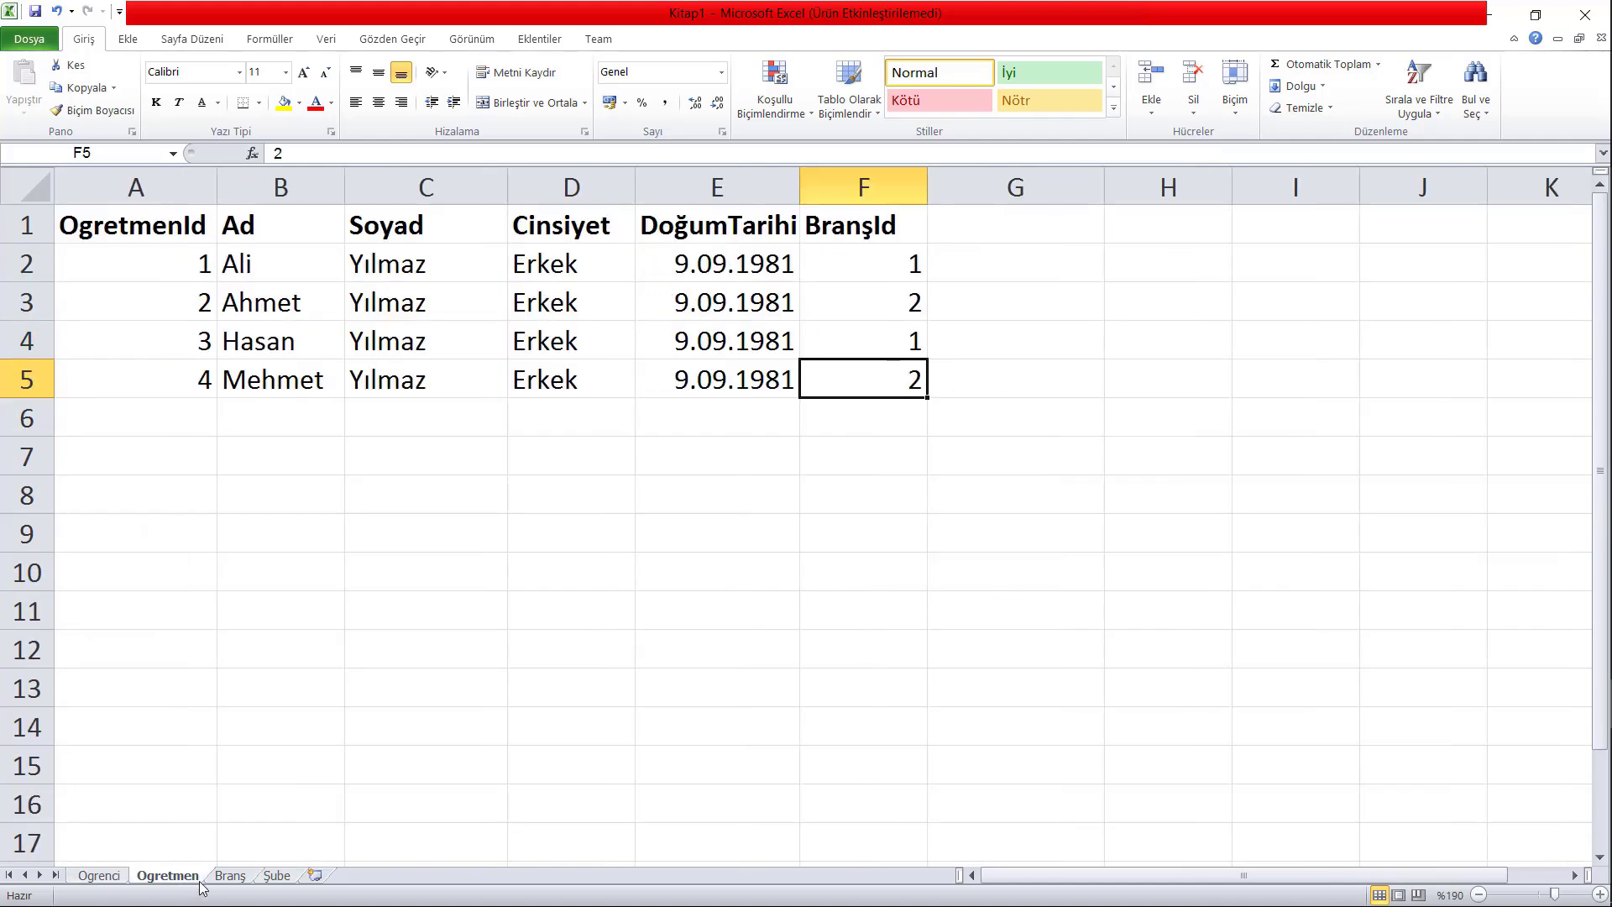
{"action": "left_click", "coordinate": [229, 875]}
{"action": "left_click", "coordinate": [188, 882]}
{"action": "left_click", "coordinate": [282, 877]}
{"action": "left_click", "coordinate": [187, 880]}
{"action": "left_click", "coordinate": [277, 876]}
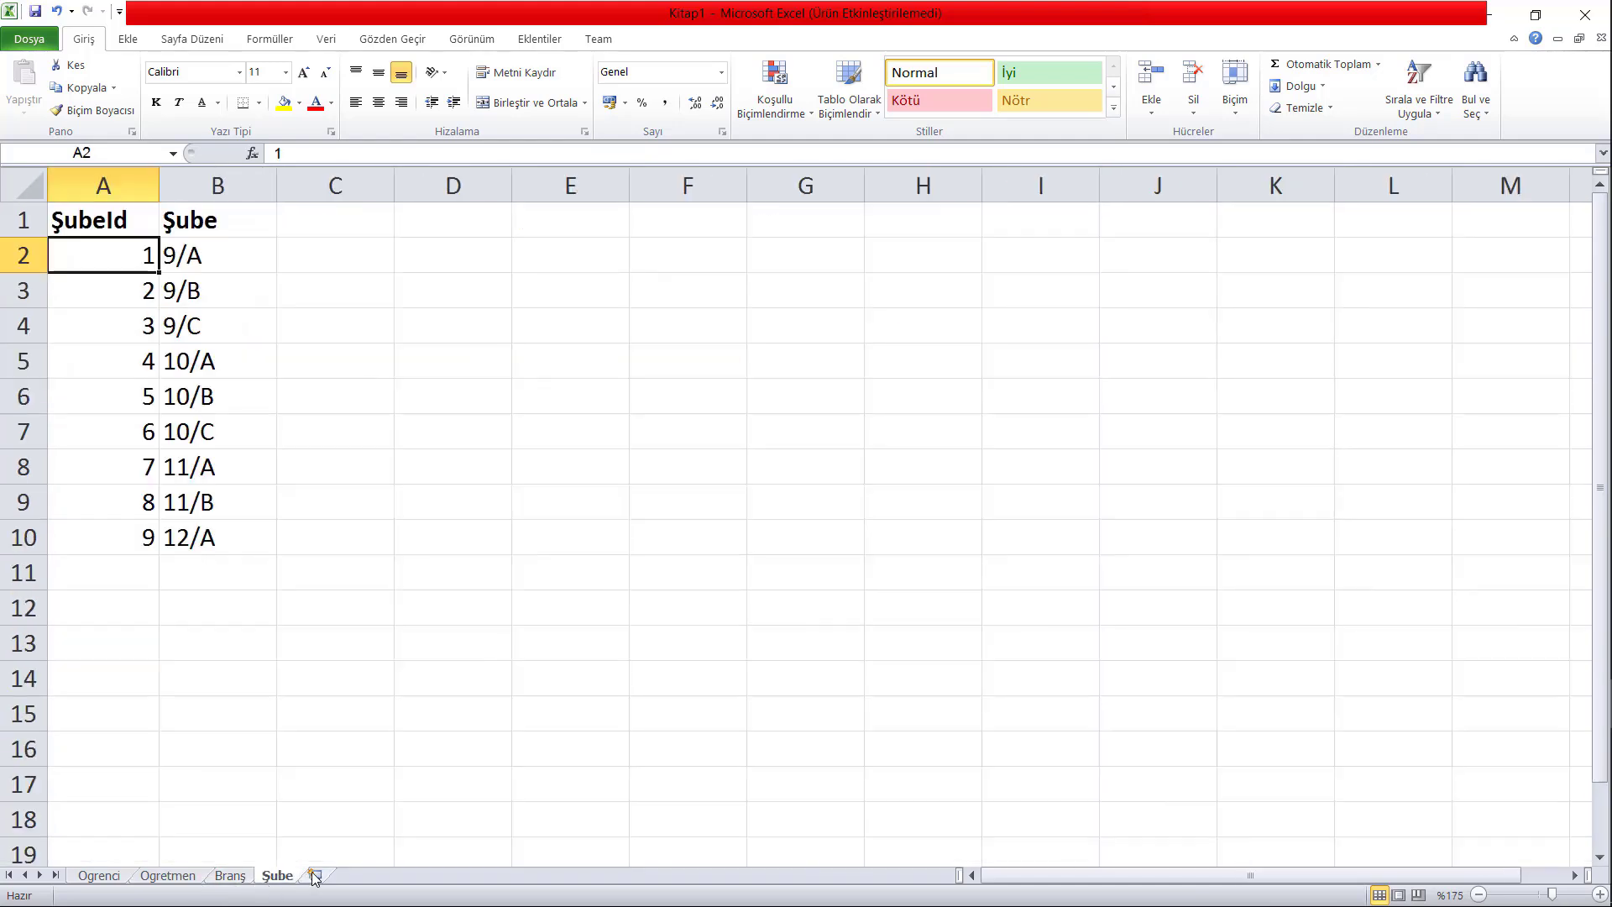
{"action": "left_click", "coordinate": [320, 874]}
- Rename the new sheet to Ogretmen_Brans
{"action": "double_click", "coordinate": [327, 875]}
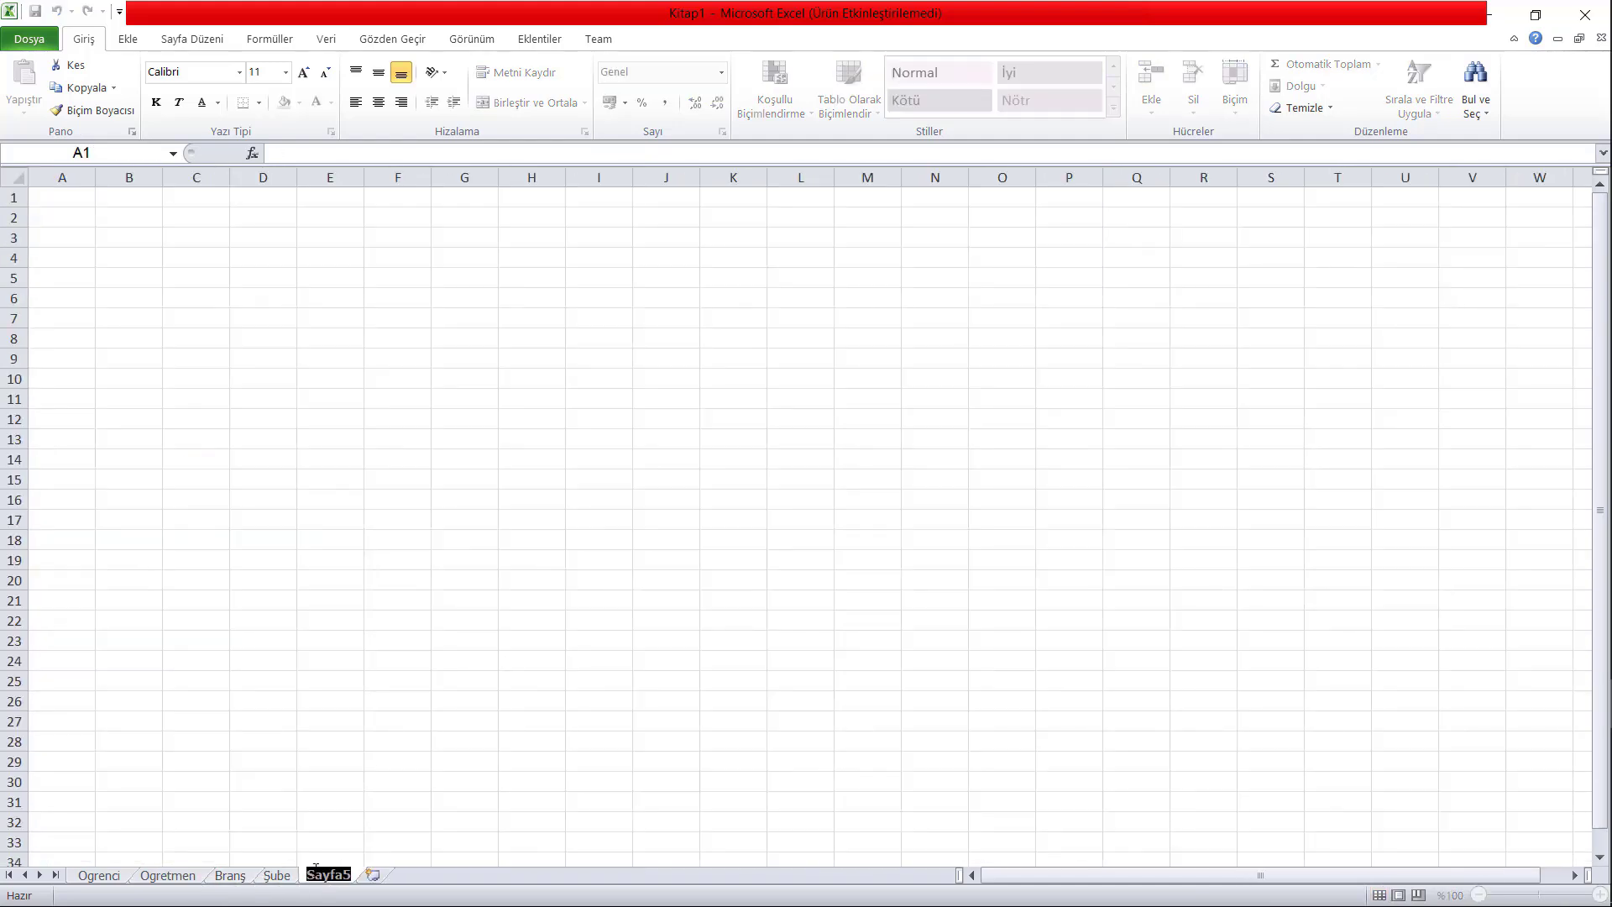
{"action": "type", "text": "Ogretmen_Brans"}
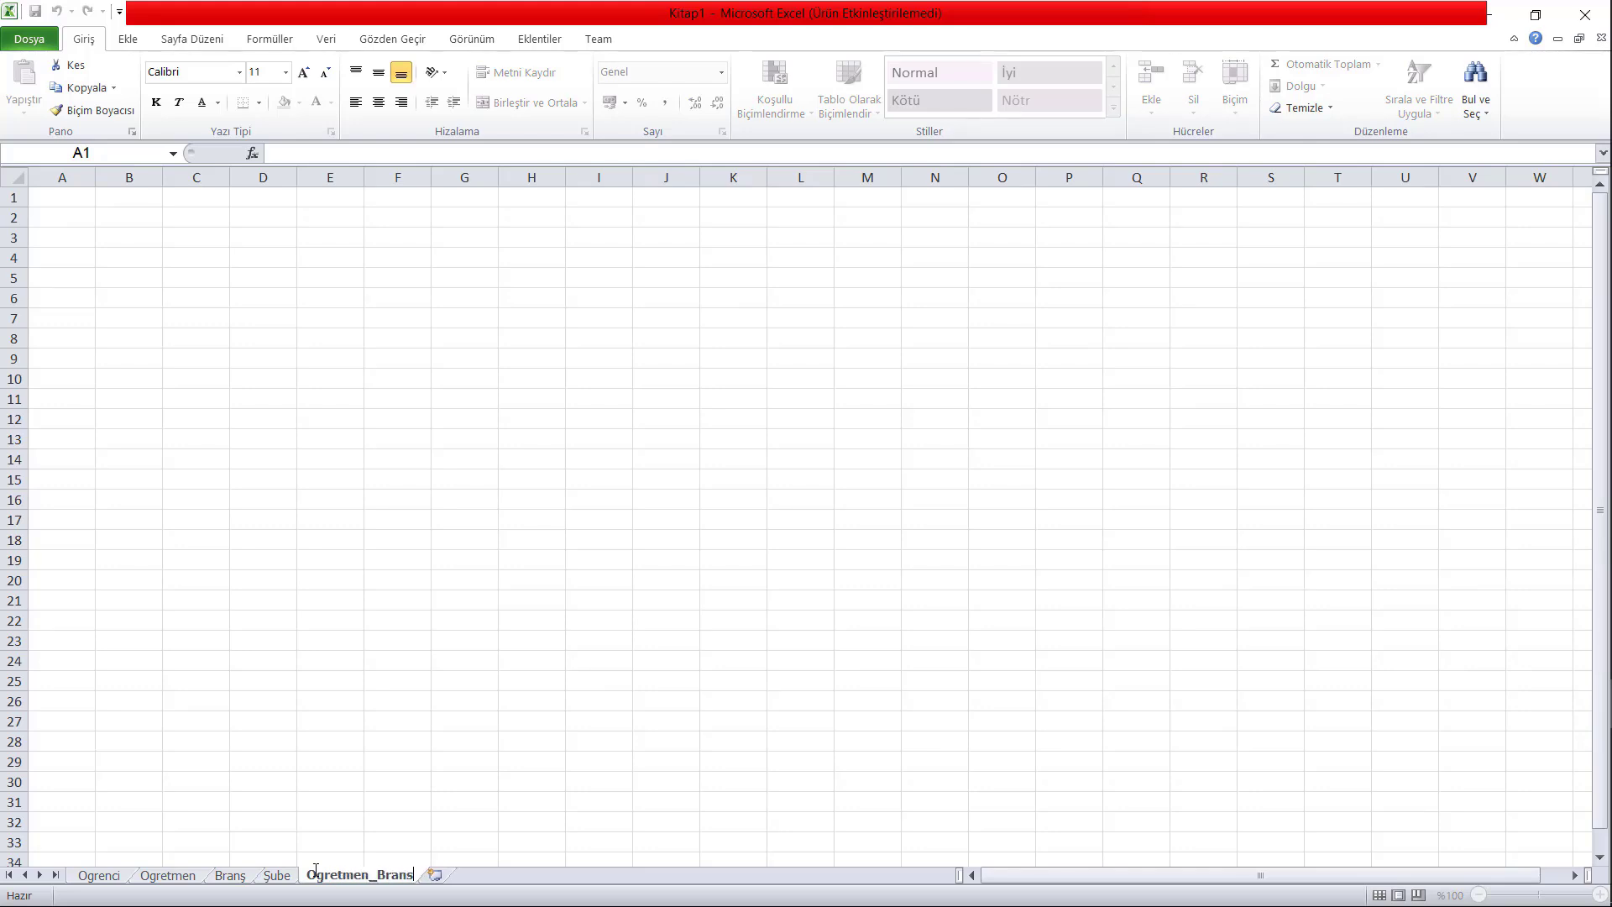
{"action": "key", "text": "Return"}
- Enter bold OgretmenId and BranşId headers in A1:B1, autofitting column A
{"action": "scroll", "coordinate": [443, 503], "scroll_direction": "up", "scroll_amount": 5}
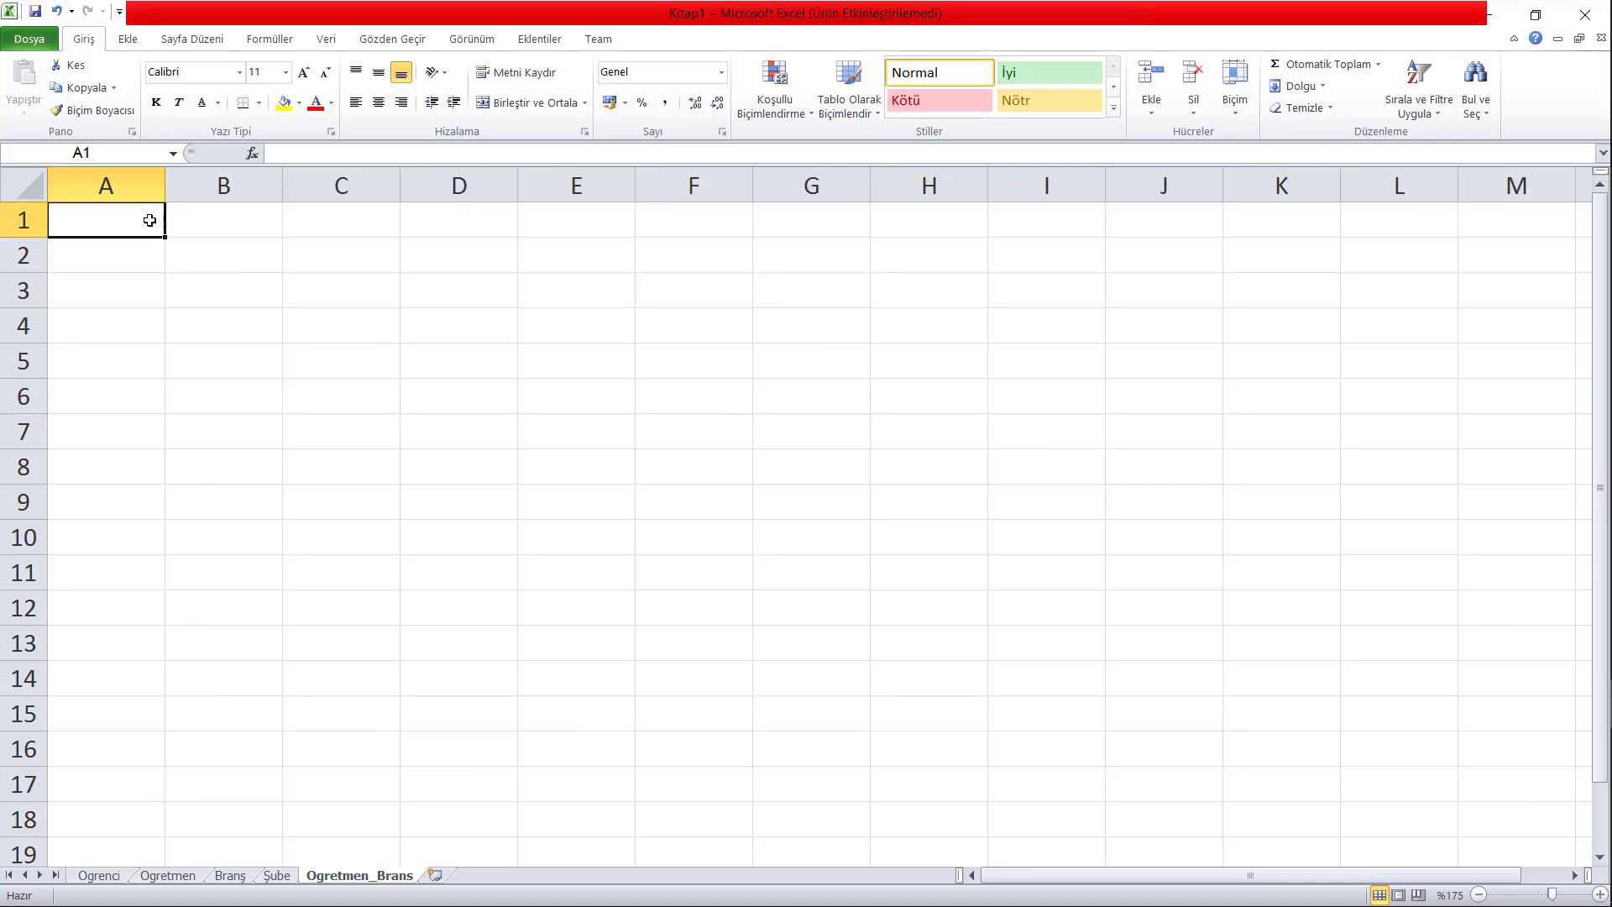
{"action": "type", "text": "OgretmenId"}
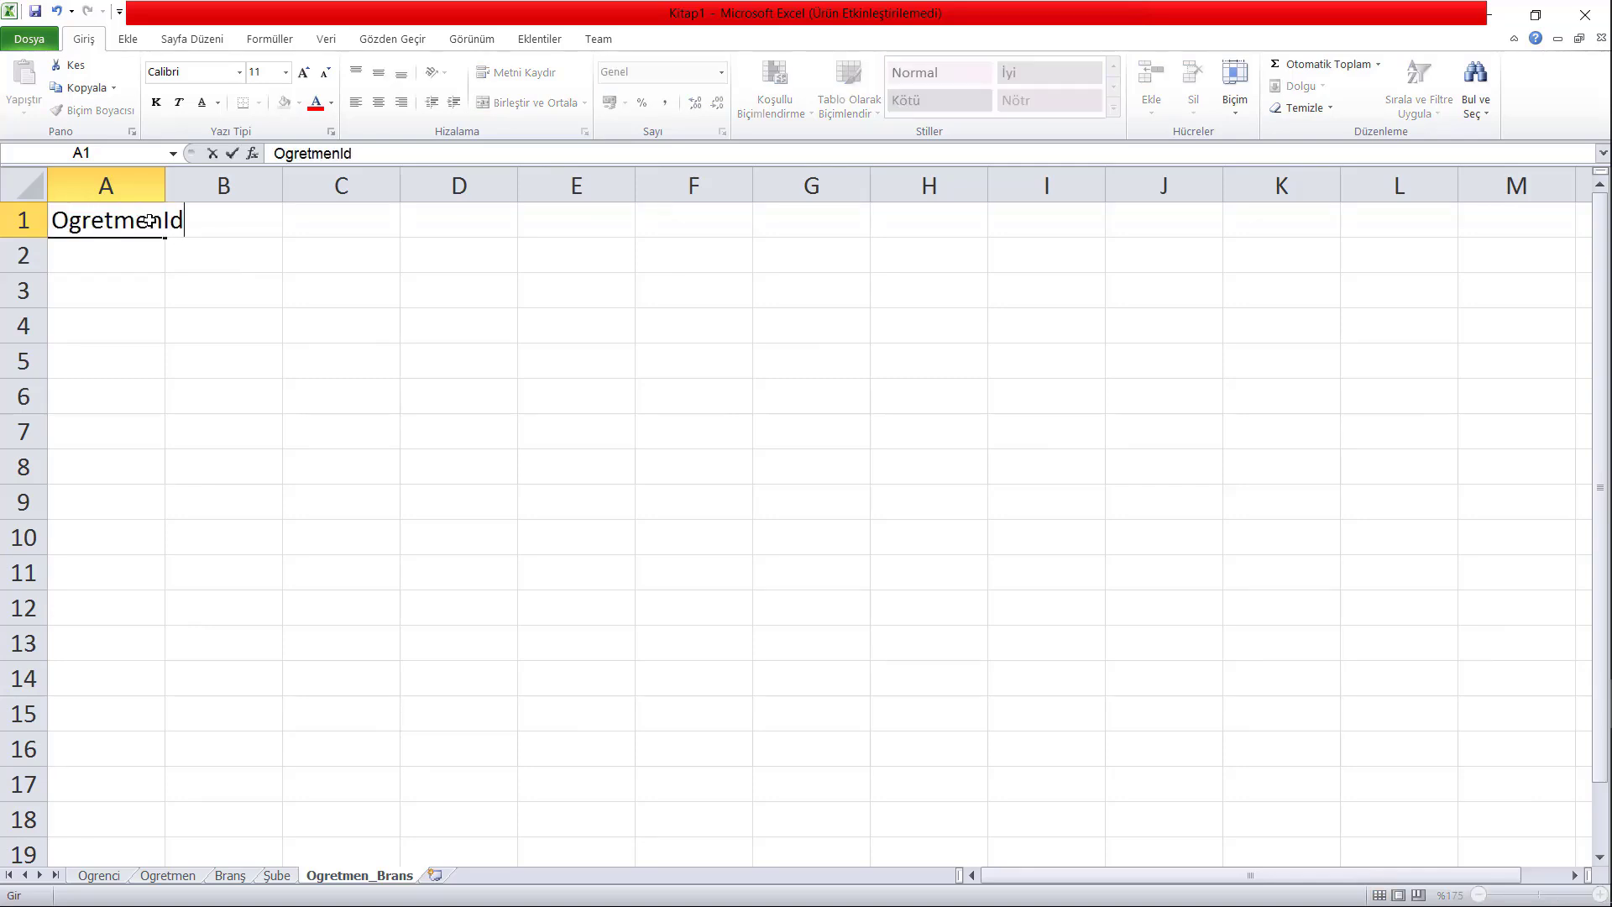
{"action": "key", "text": "Tab"}
{"action": "type", "text": "BranşId"}
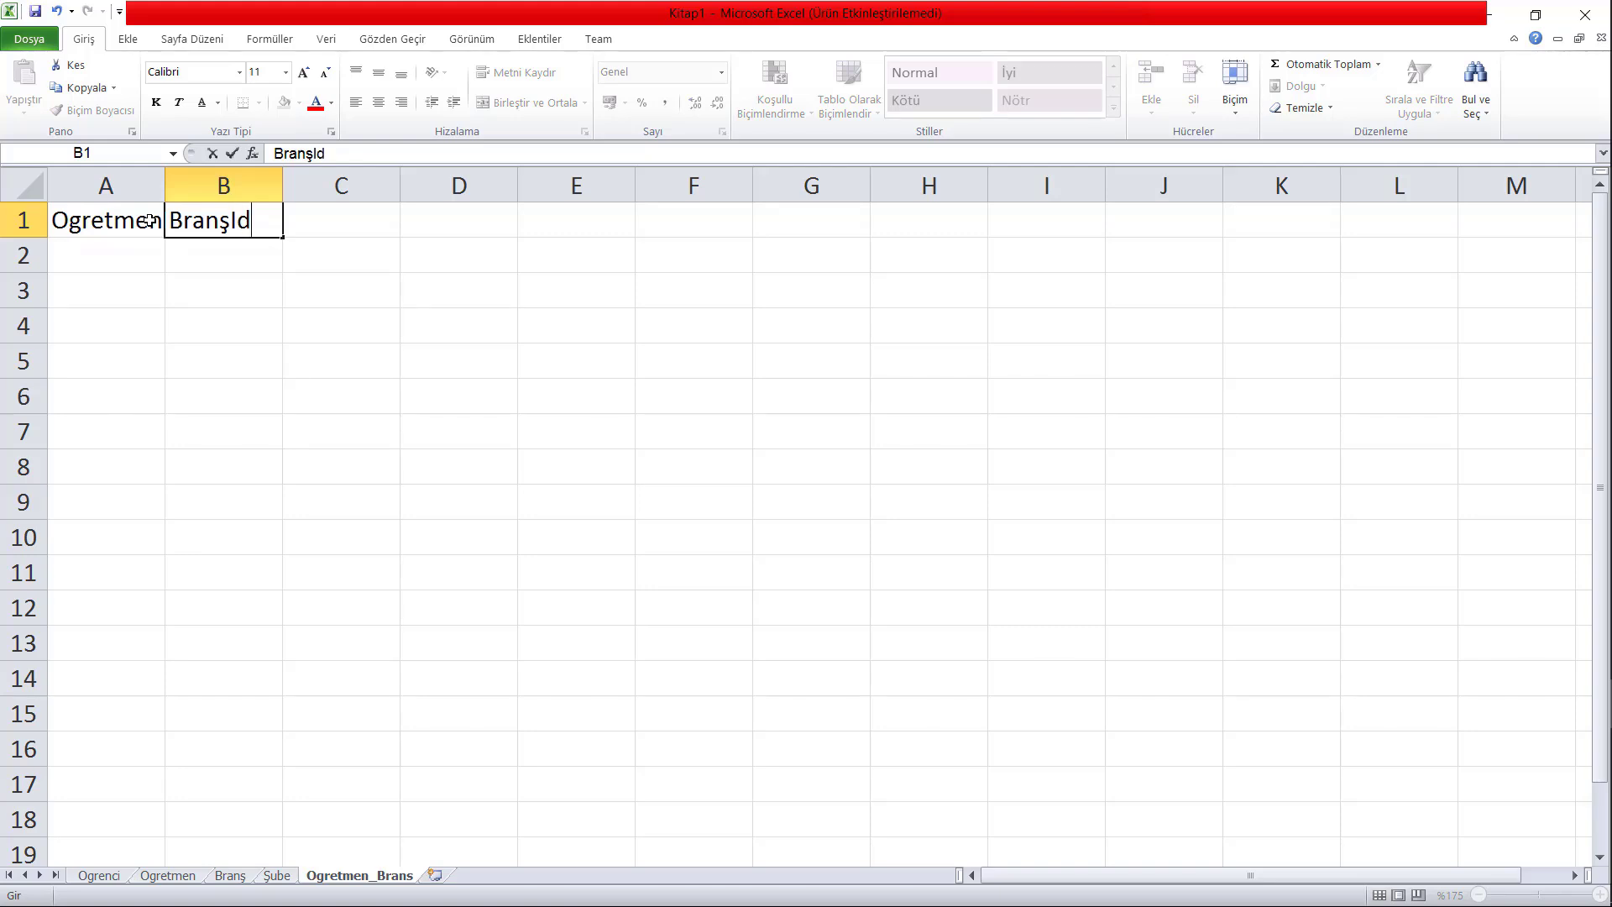
{"action": "key", "text": "Return"}
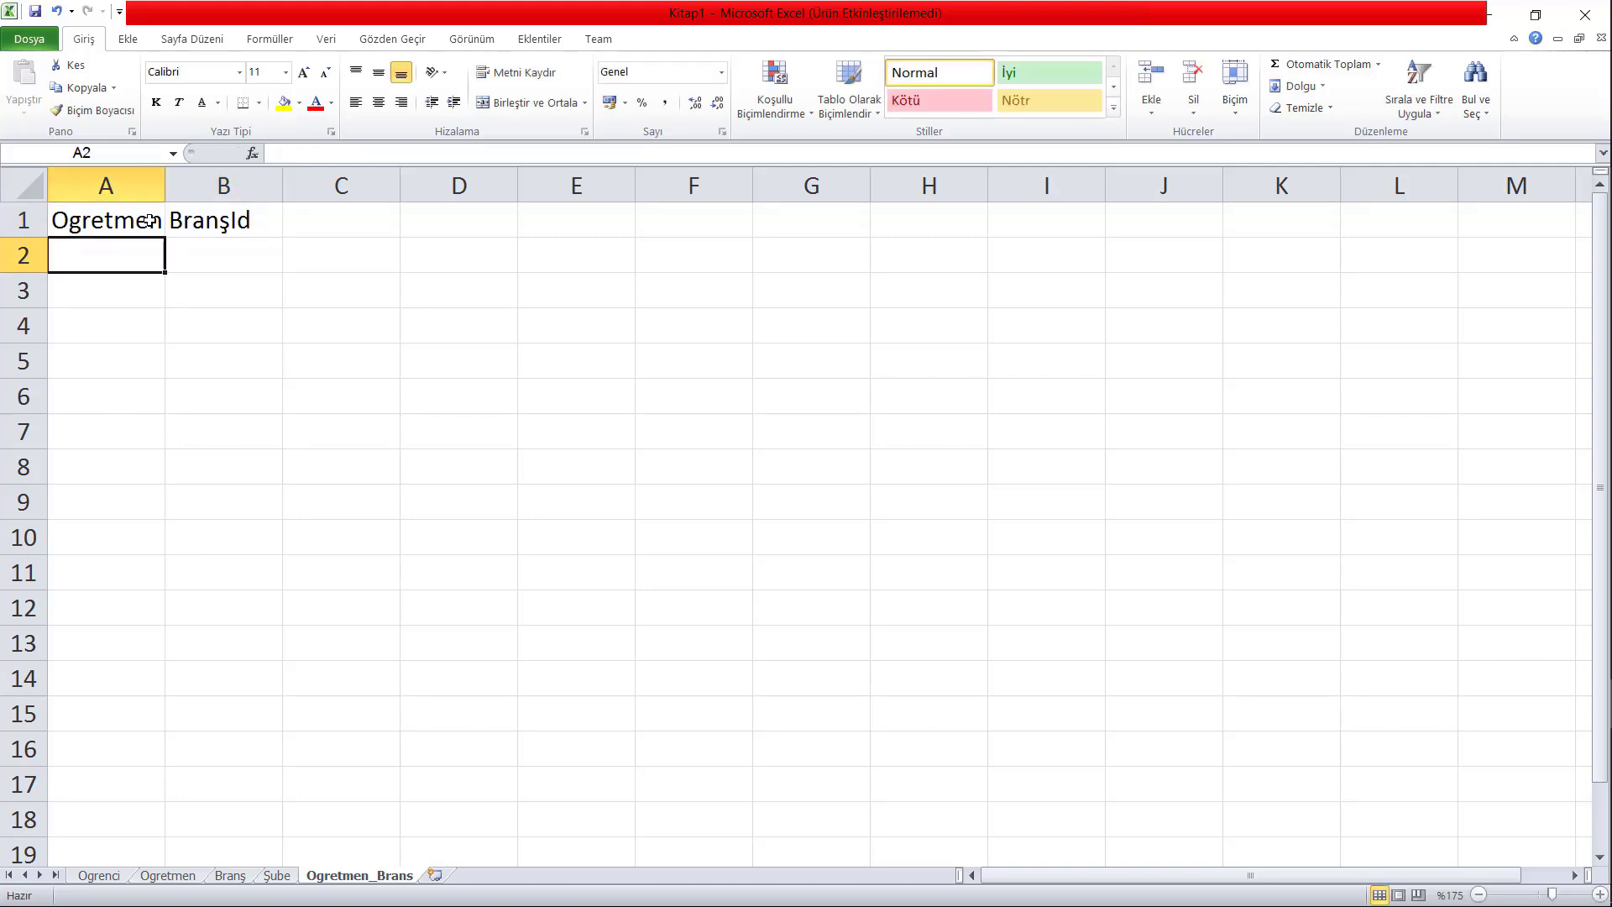
{"action": "double_click", "coordinate": [164, 184]}
{"action": "left_click_drag", "start_coordinate": [151, 219], "coordinate": [220, 220]}
{"action": "left_click", "coordinate": [155, 101]}
{"action": "left_click", "coordinate": [144, 258]}
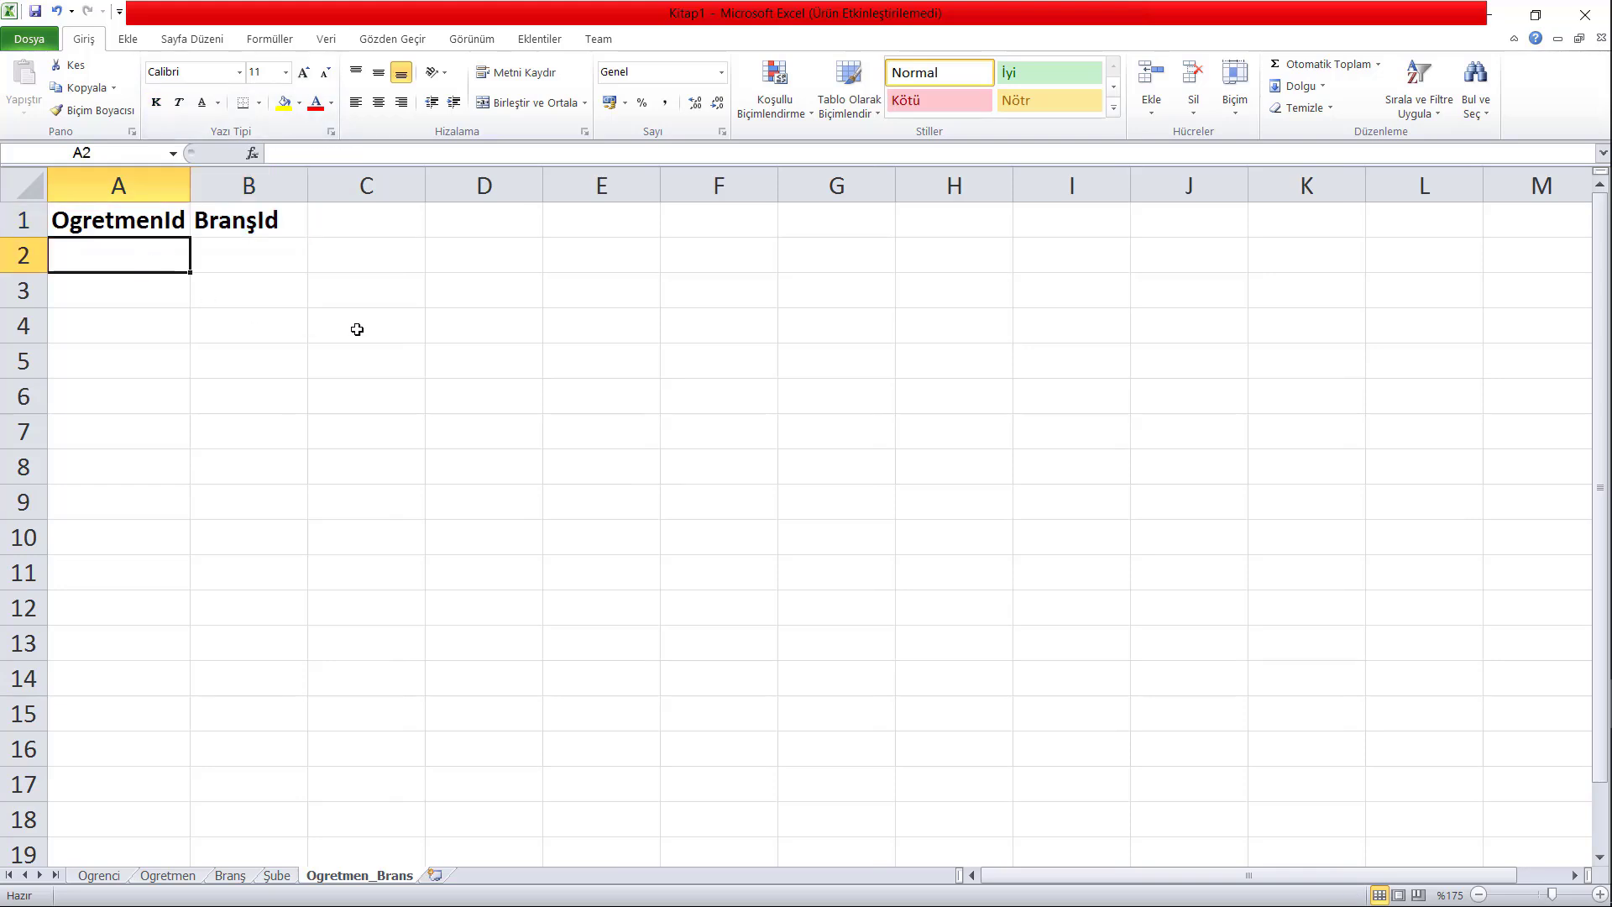
- Enter the first pairing, OgretmenId 1 with BranşId 1, and teacher id 1 in A3
{"action": "type", "text": "1"}
{"action": "key", "text": "Tab"}
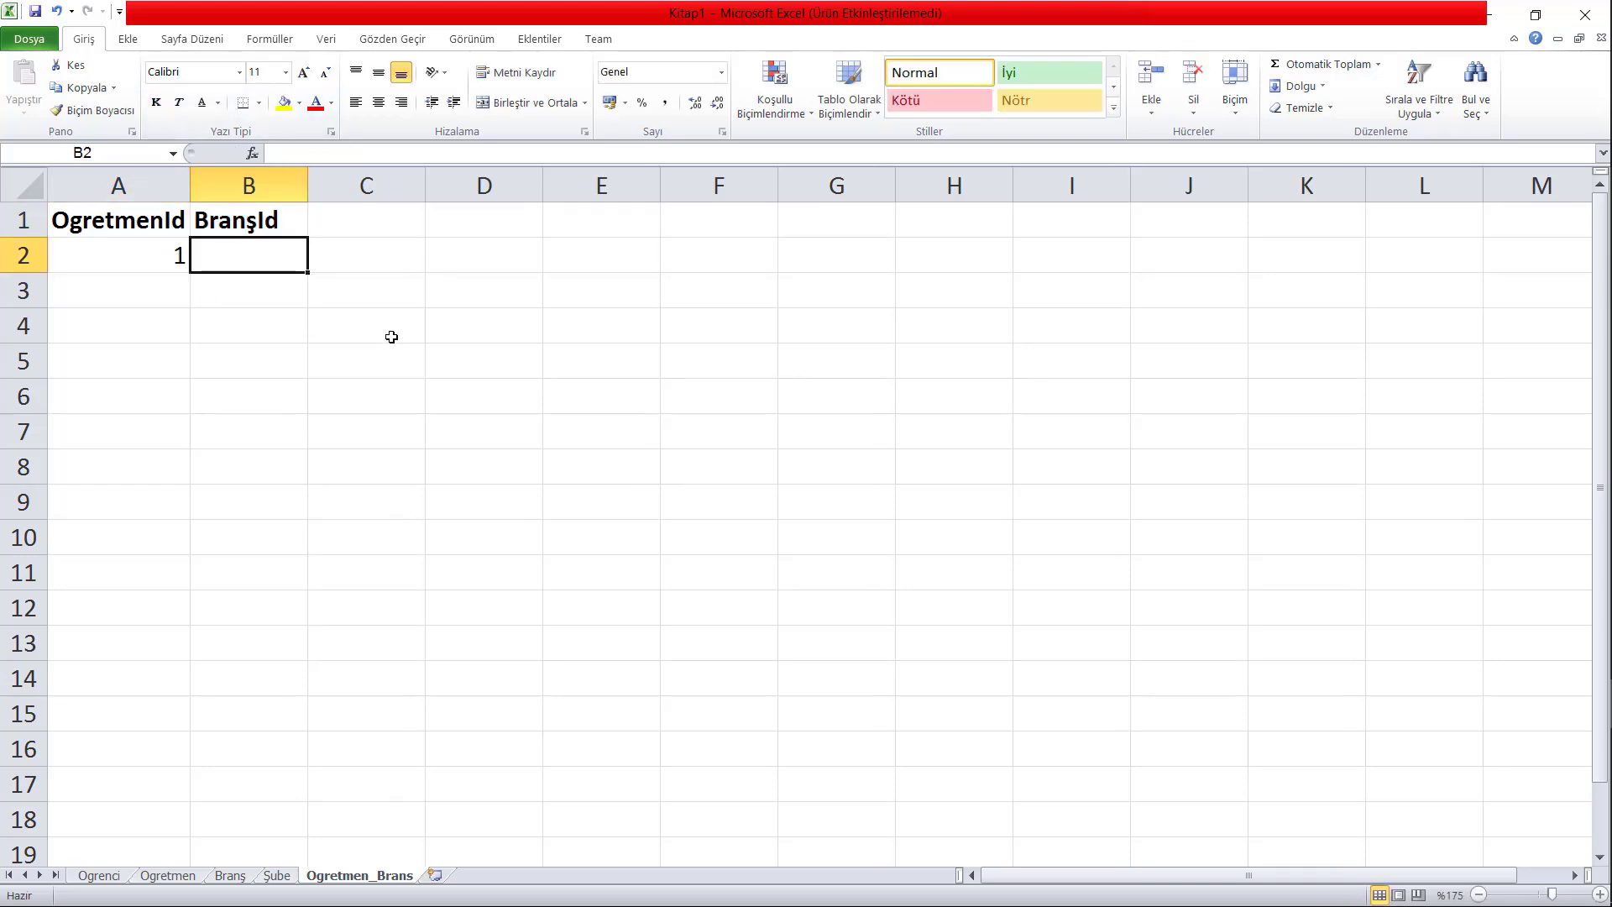
{"action": "type", "text": "1"}
{"action": "key", "text": "Return"}
{"action": "type", "text": "1"}
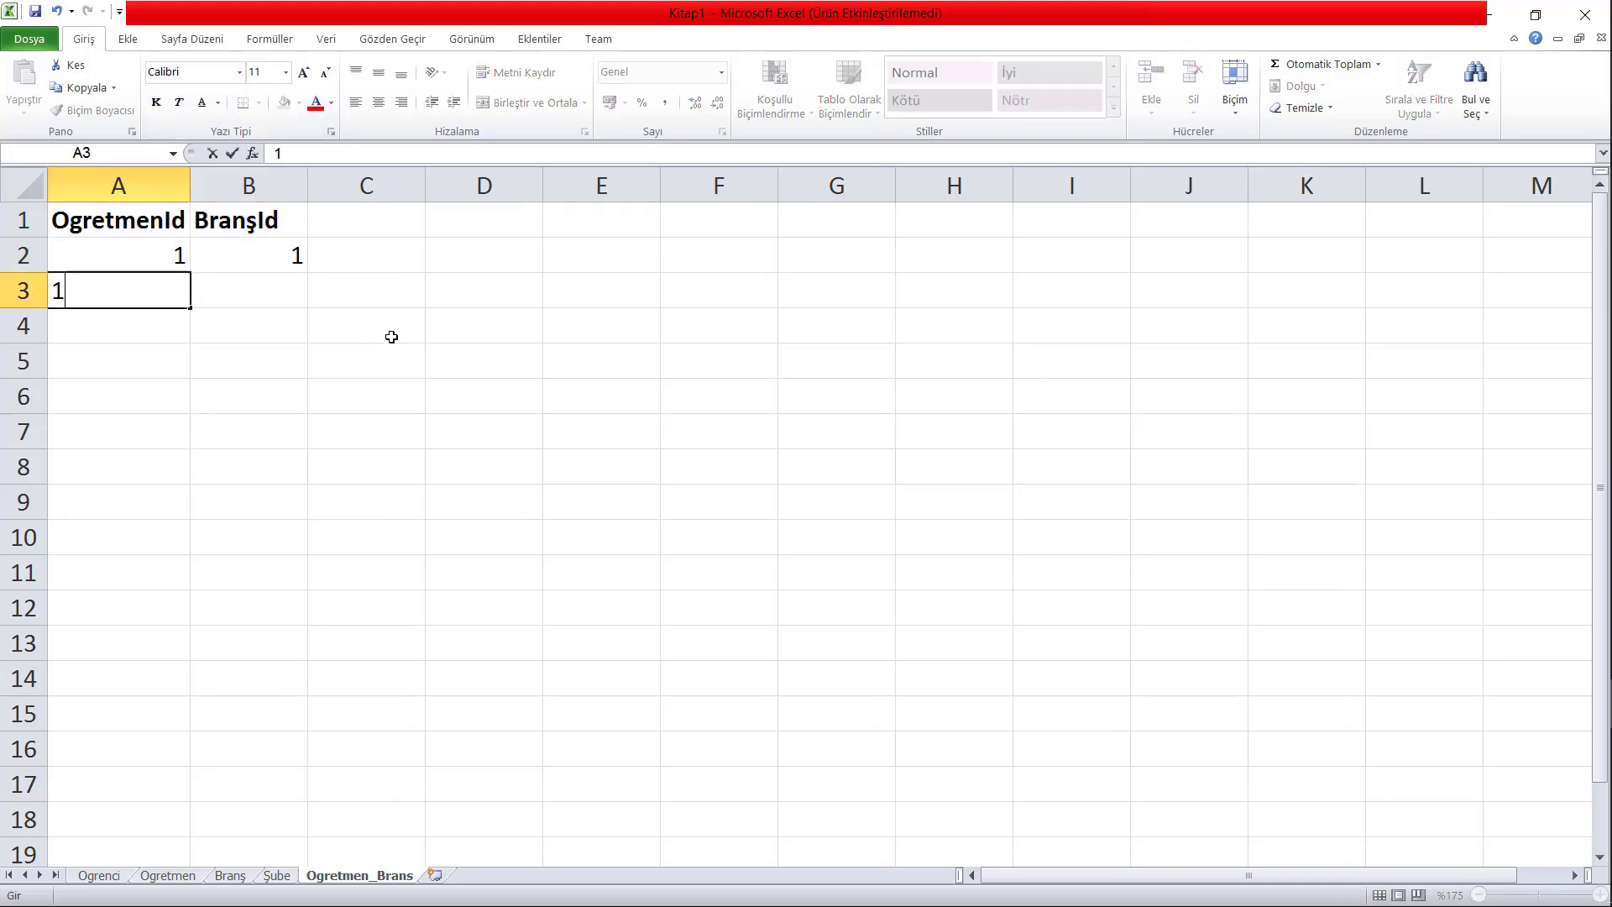
{"action": "key", "text": "Tab"}
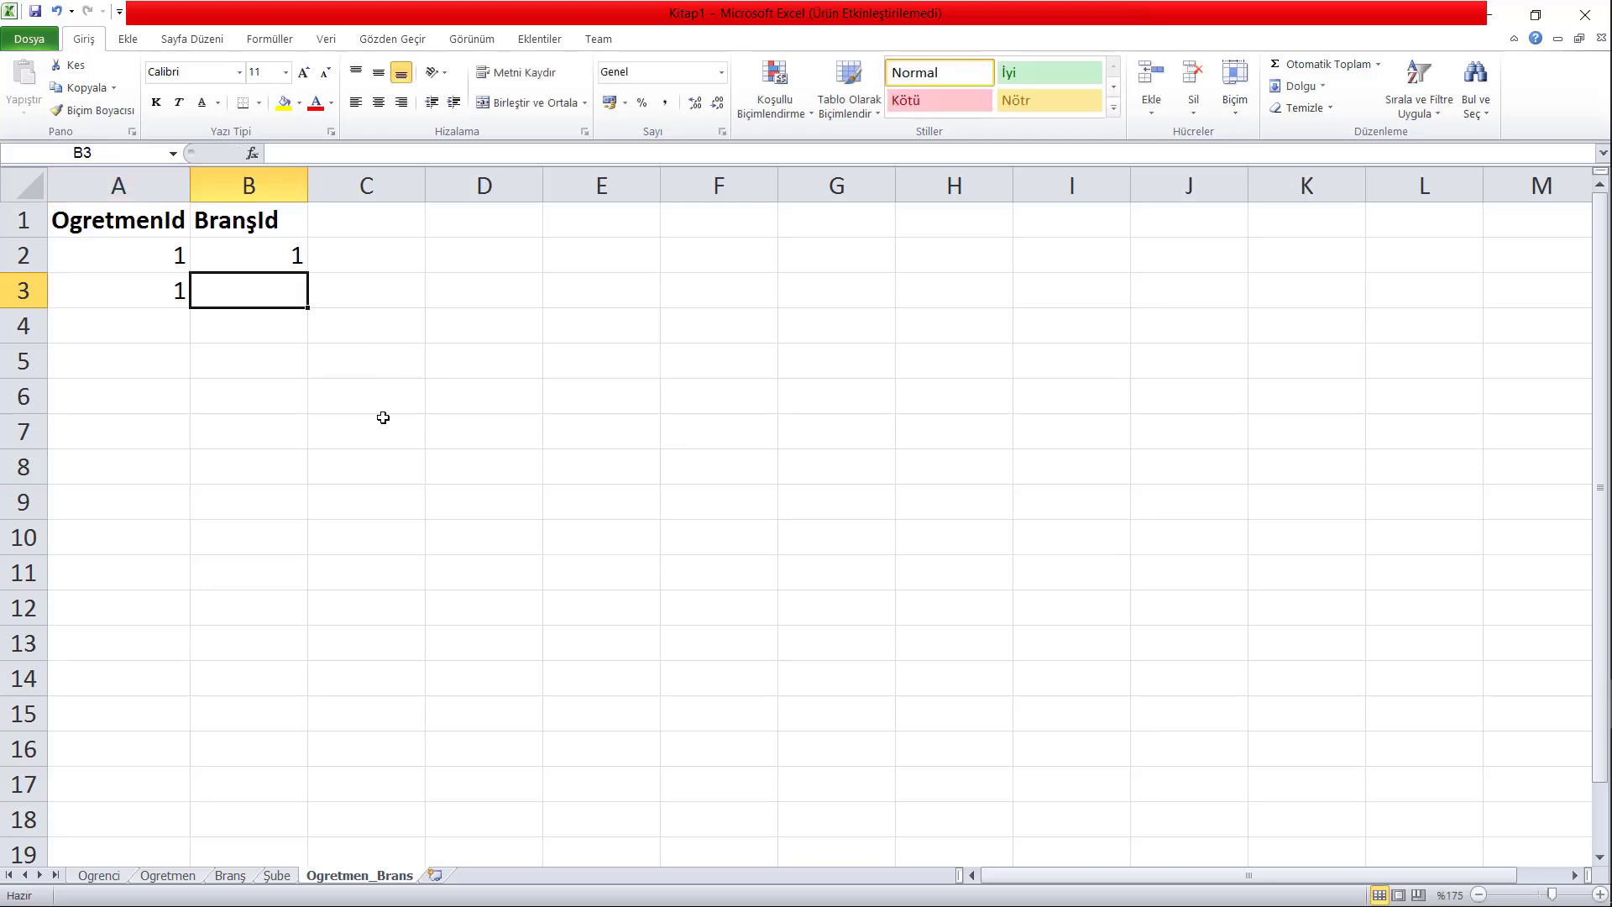
- Check the teacher and section ids on the Ogretmen and Şube sheets before continuing
{"action": "left_click", "coordinate": [167, 876]}
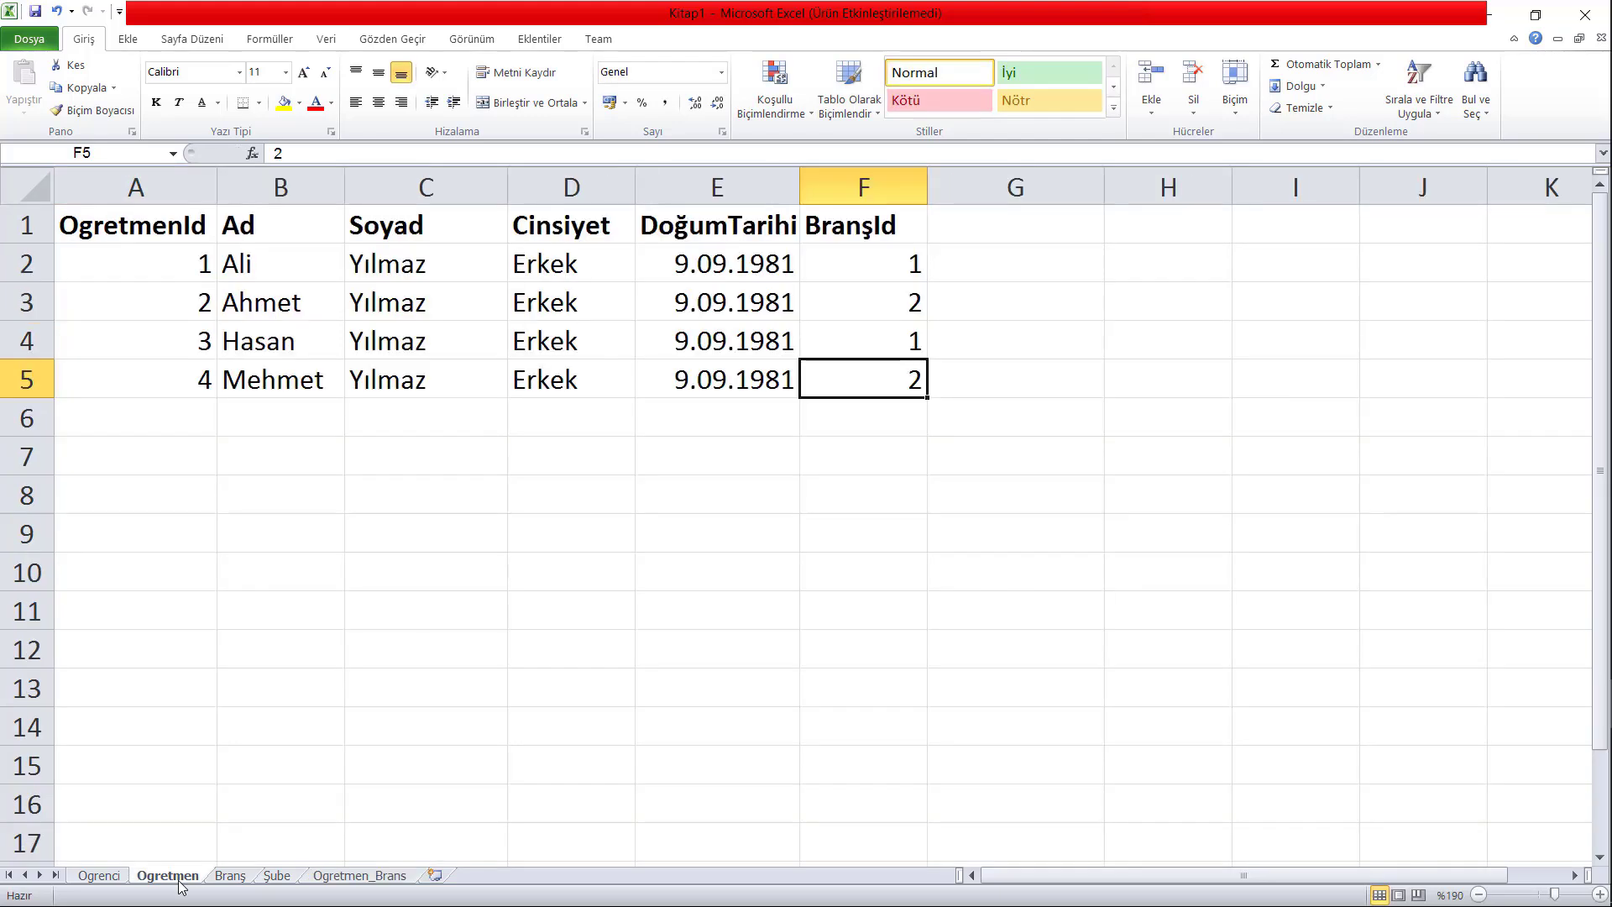
{"action": "left_click", "coordinate": [277, 876]}
{"action": "left_click", "coordinate": [353, 875]}
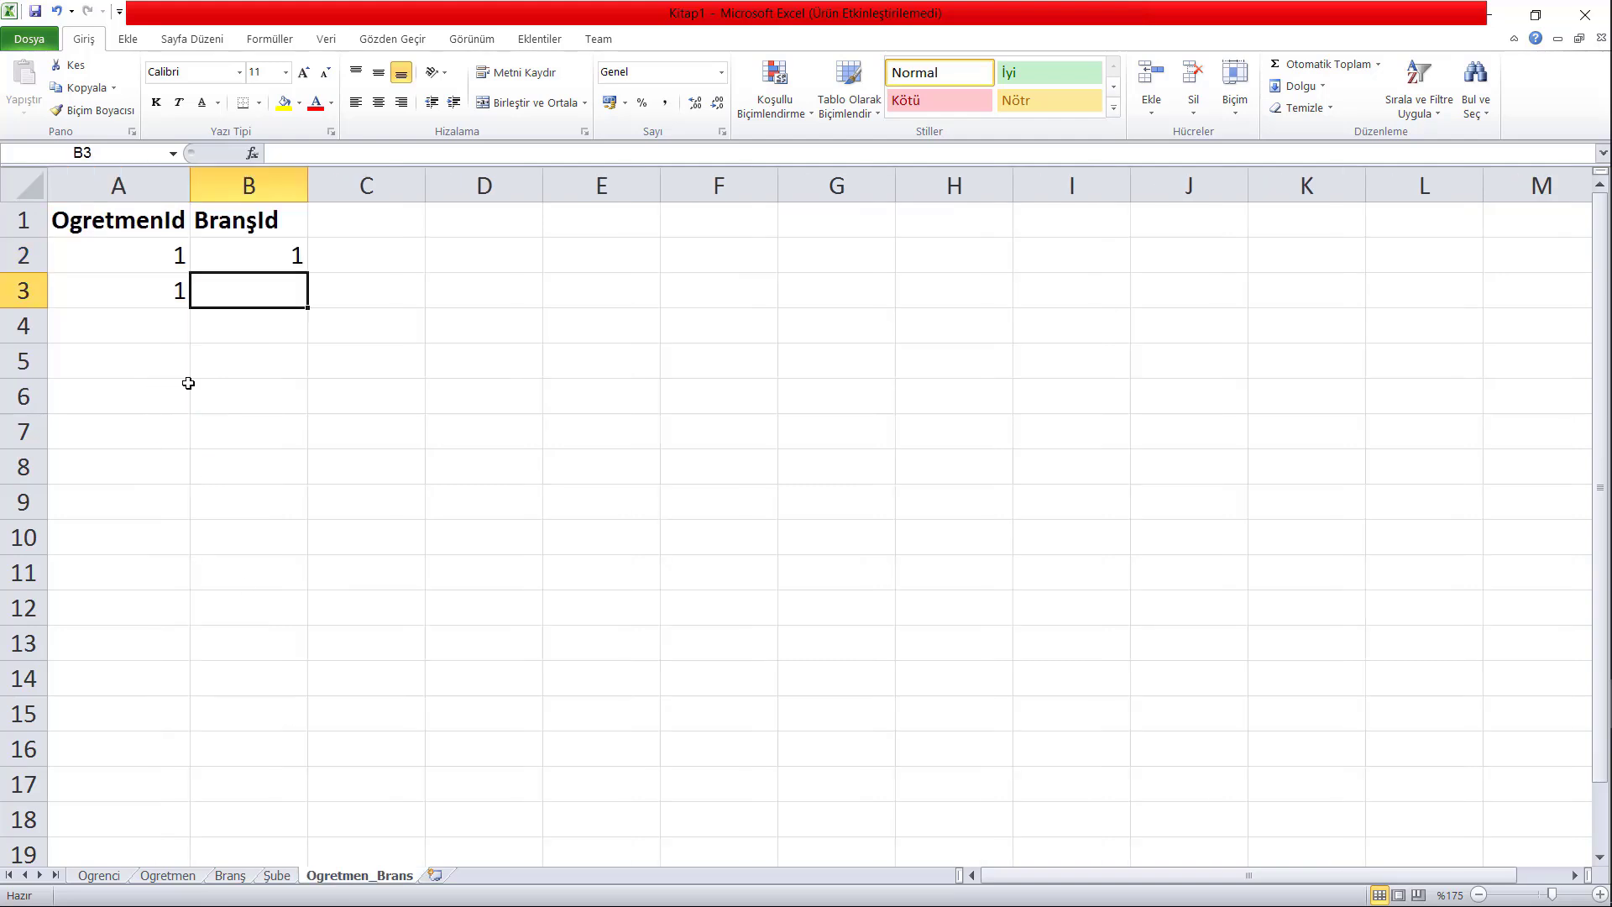
{"action": "left_click", "coordinate": [168, 864]}
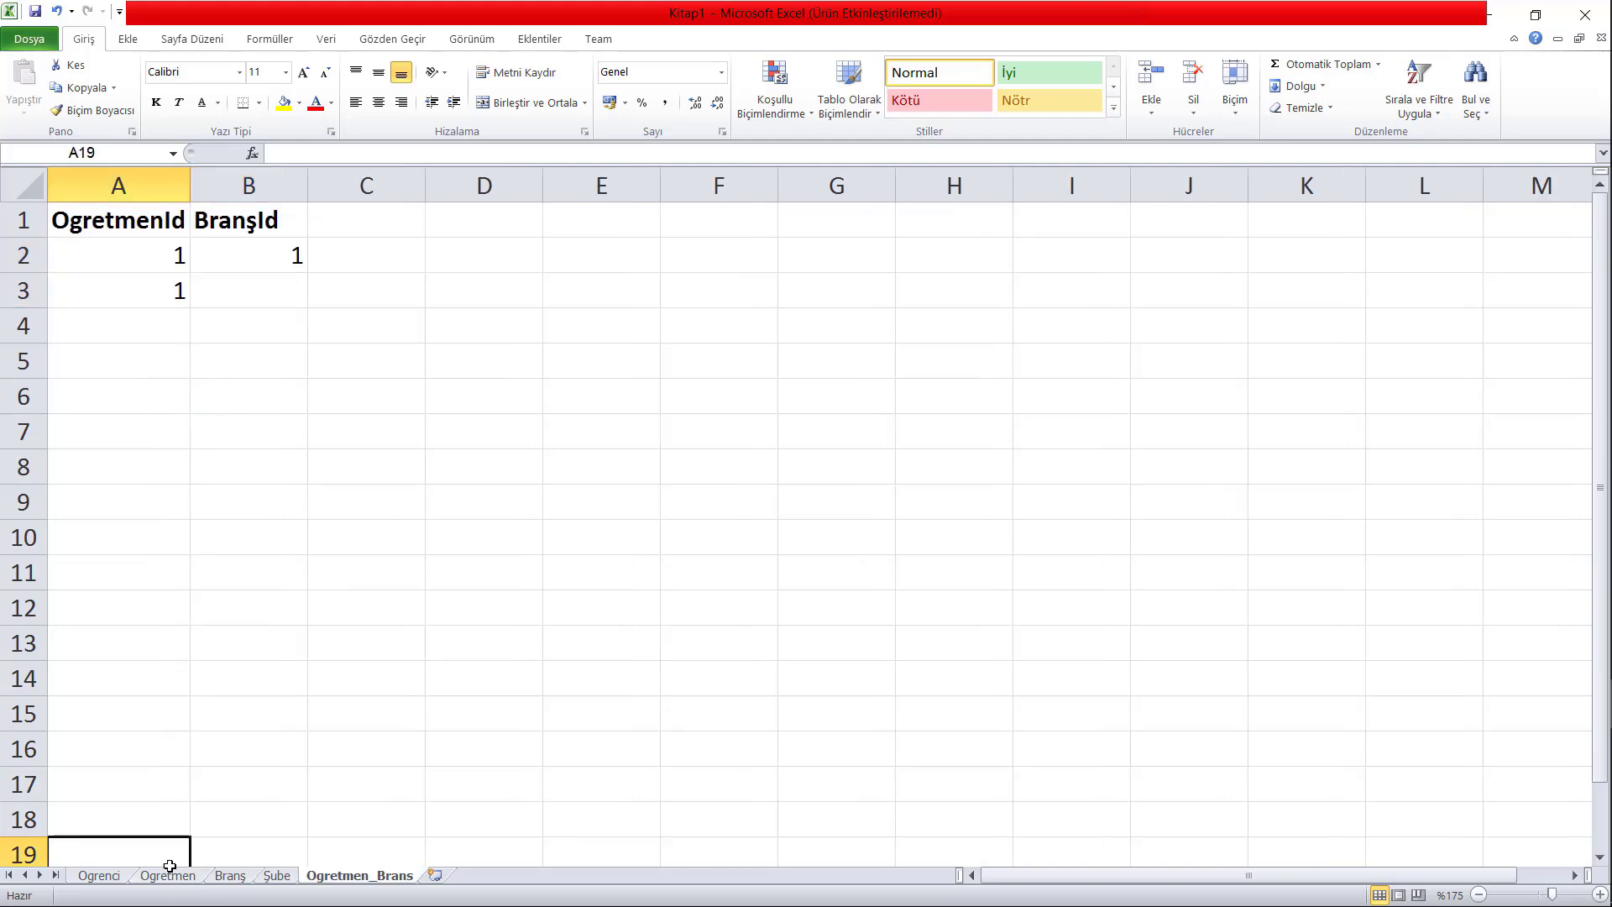
{"action": "left_click", "coordinate": [168, 875]}
{"action": "left_click", "coordinate": [377, 875]}
{"action": "left_click", "coordinate": [282, 255]}
{"action": "left_click", "coordinate": [150, 285]}
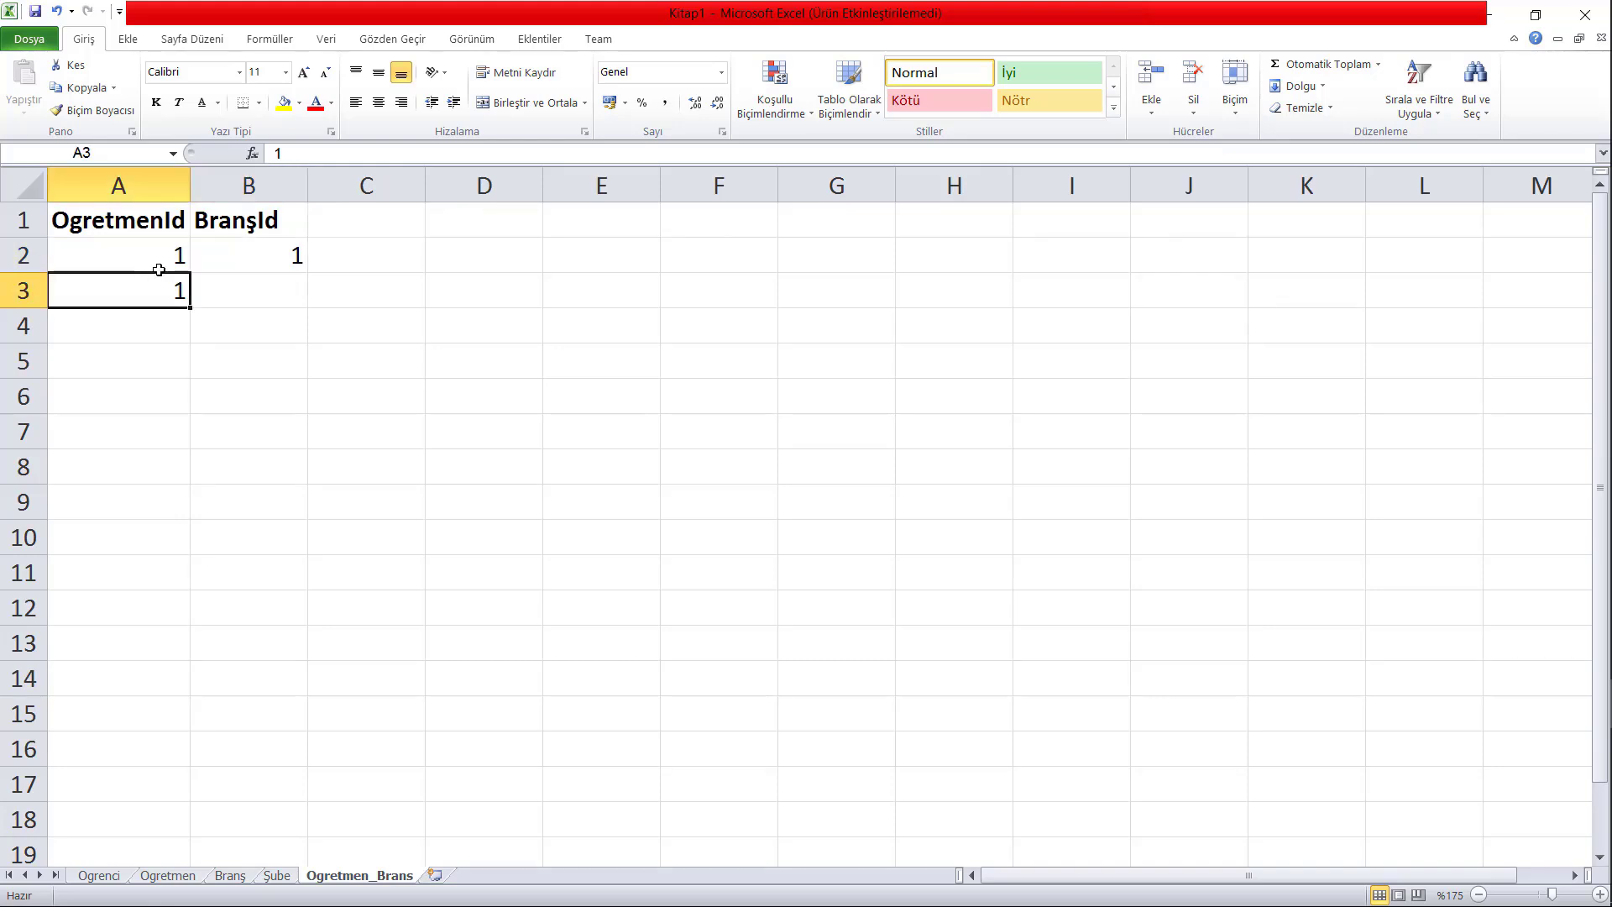
{"action": "left_click", "coordinate": [229, 288]}
- Finish the rows with branch 2 in B3, then teacher 1 paired with branches 3 and 4
{"action": "type", "text": "2"}
{"action": "key", "text": "Return"}
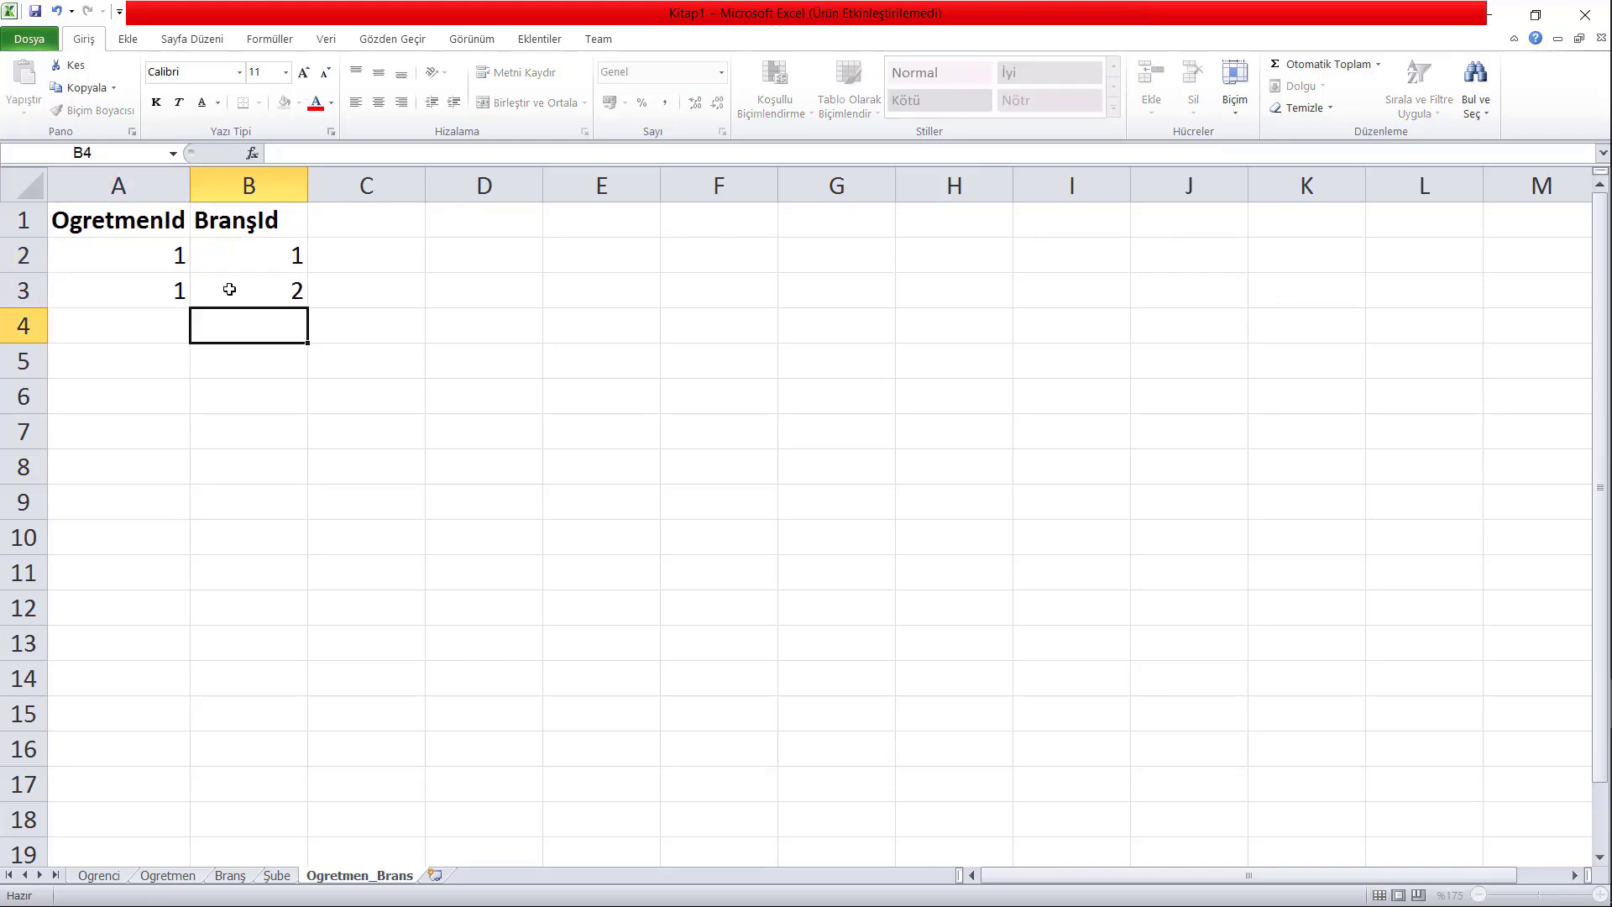
{"action": "key", "text": "Left"}
{"action": "type", "text": "1"}
{"action": "key", "text": "Tab"}
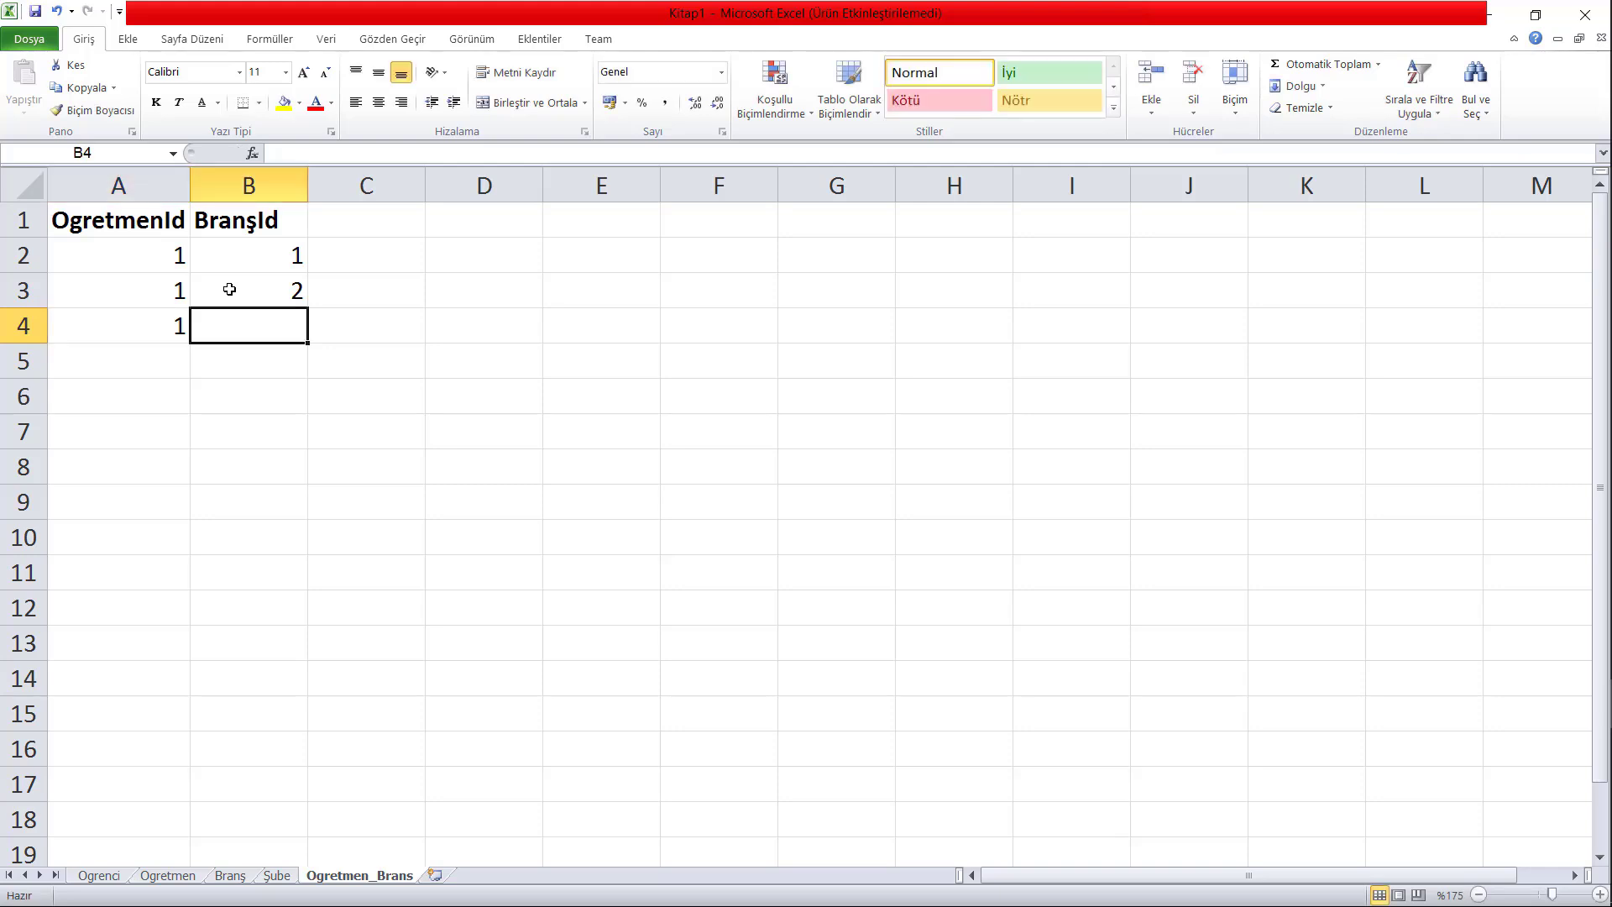
{"action": "type", "text": "3"}
{"action": "key", "text": "Return"}
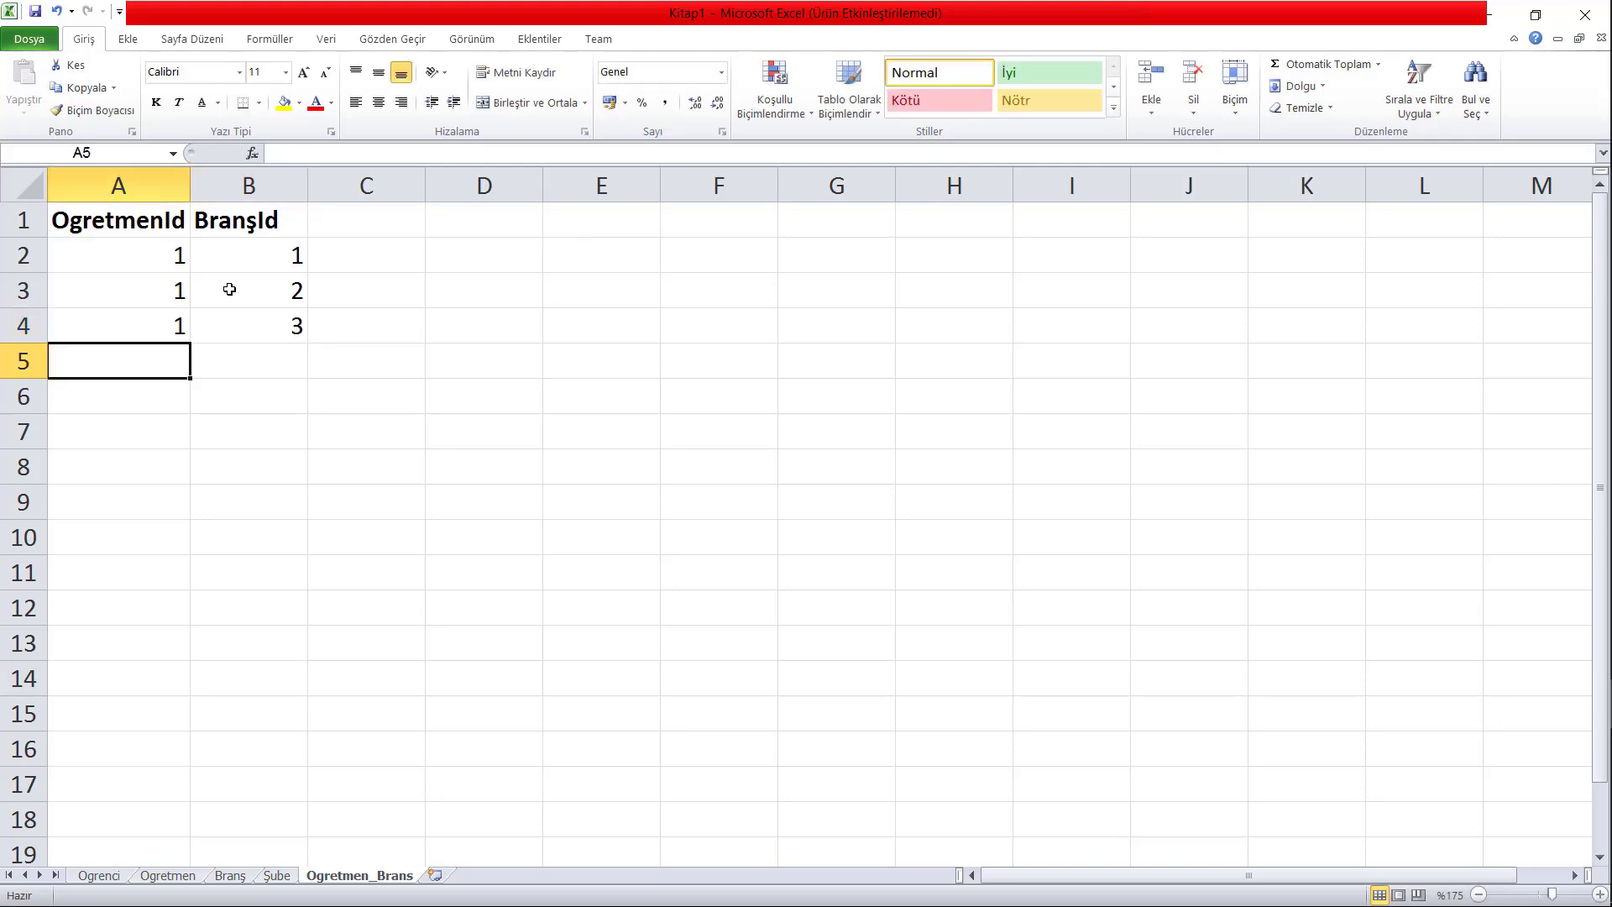
{"action": "type", "text": "1"}
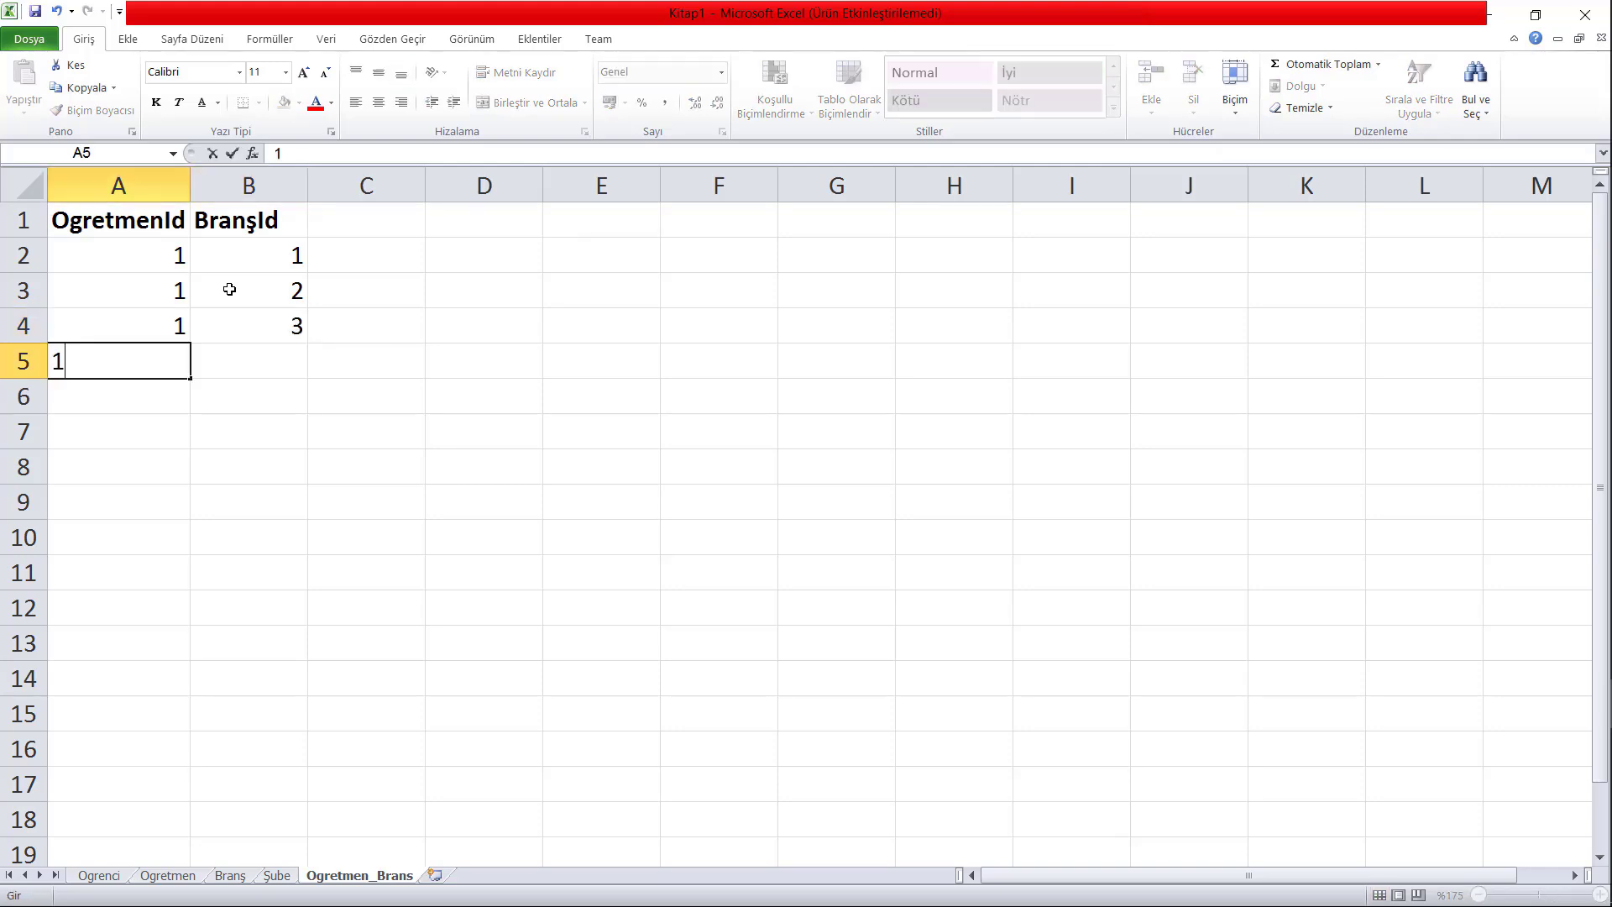
{"action": "key", "text": "Tab"}
{"action": "type", "text": "4"}
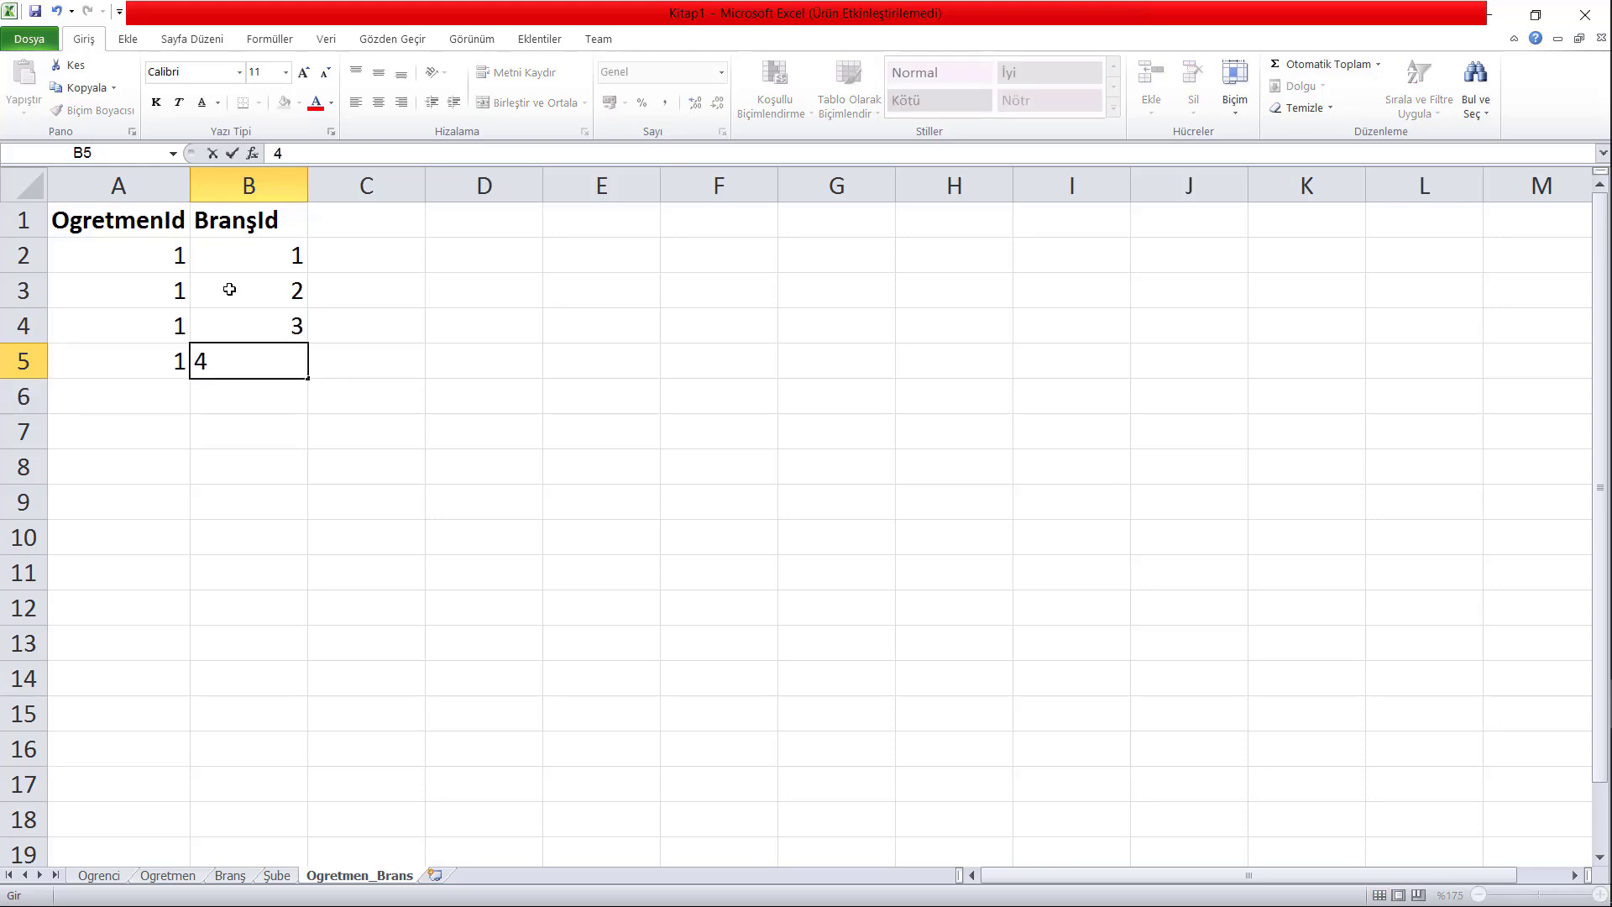
{"action": "key", "text": "Return"}
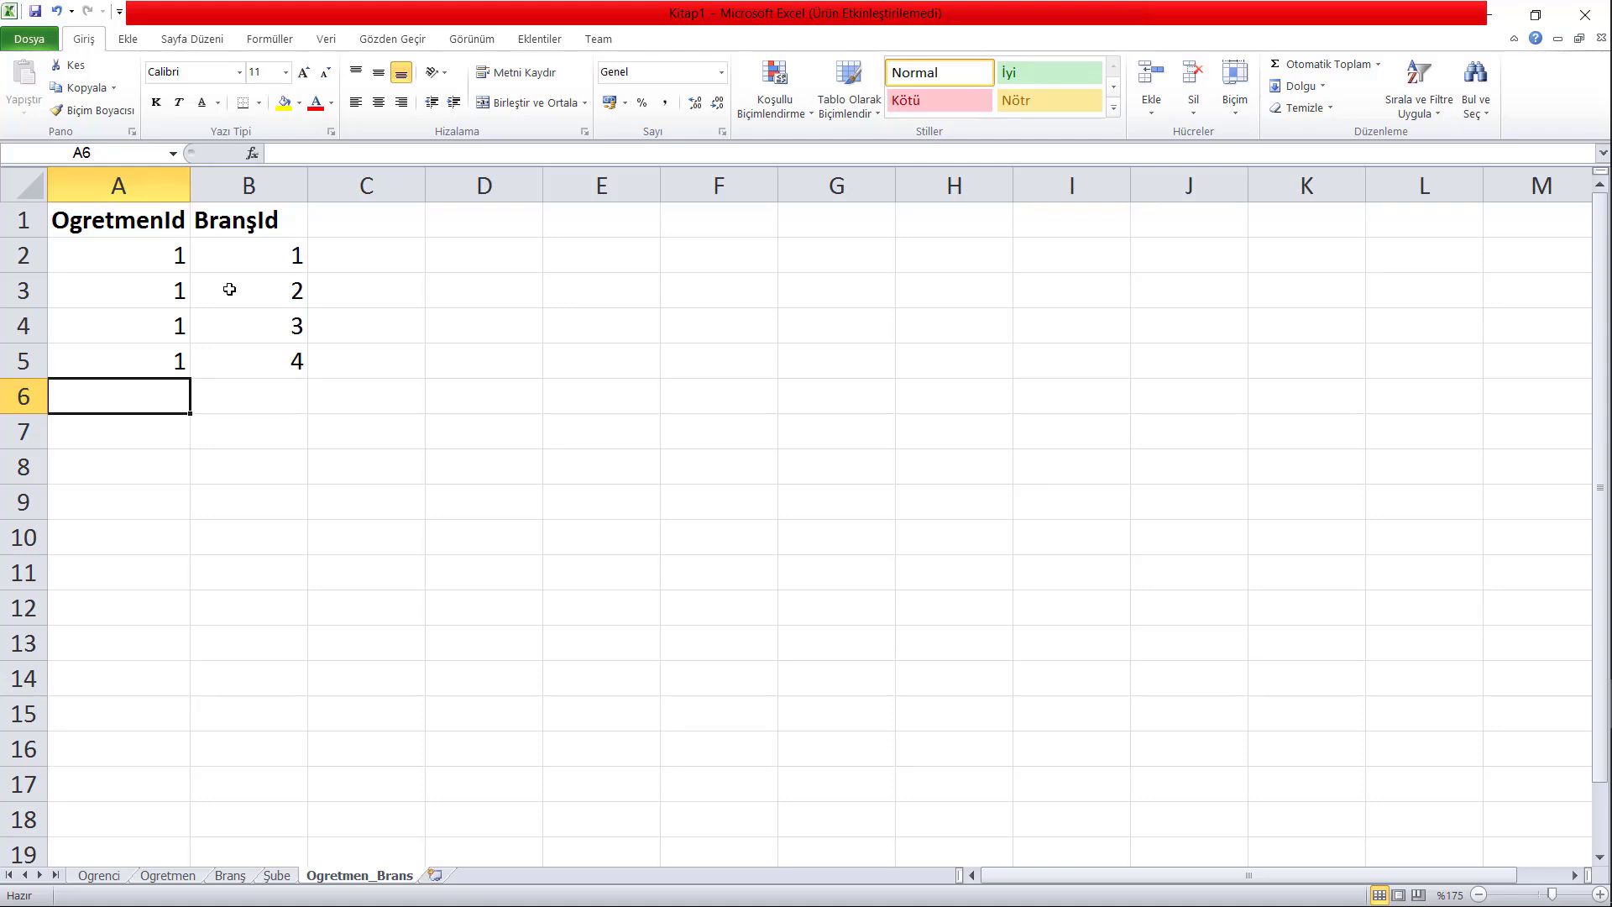
- Rename the B1 column header from BranşId to ŞubeId
{"action": "left_click", "coordinate": [244, 258]}
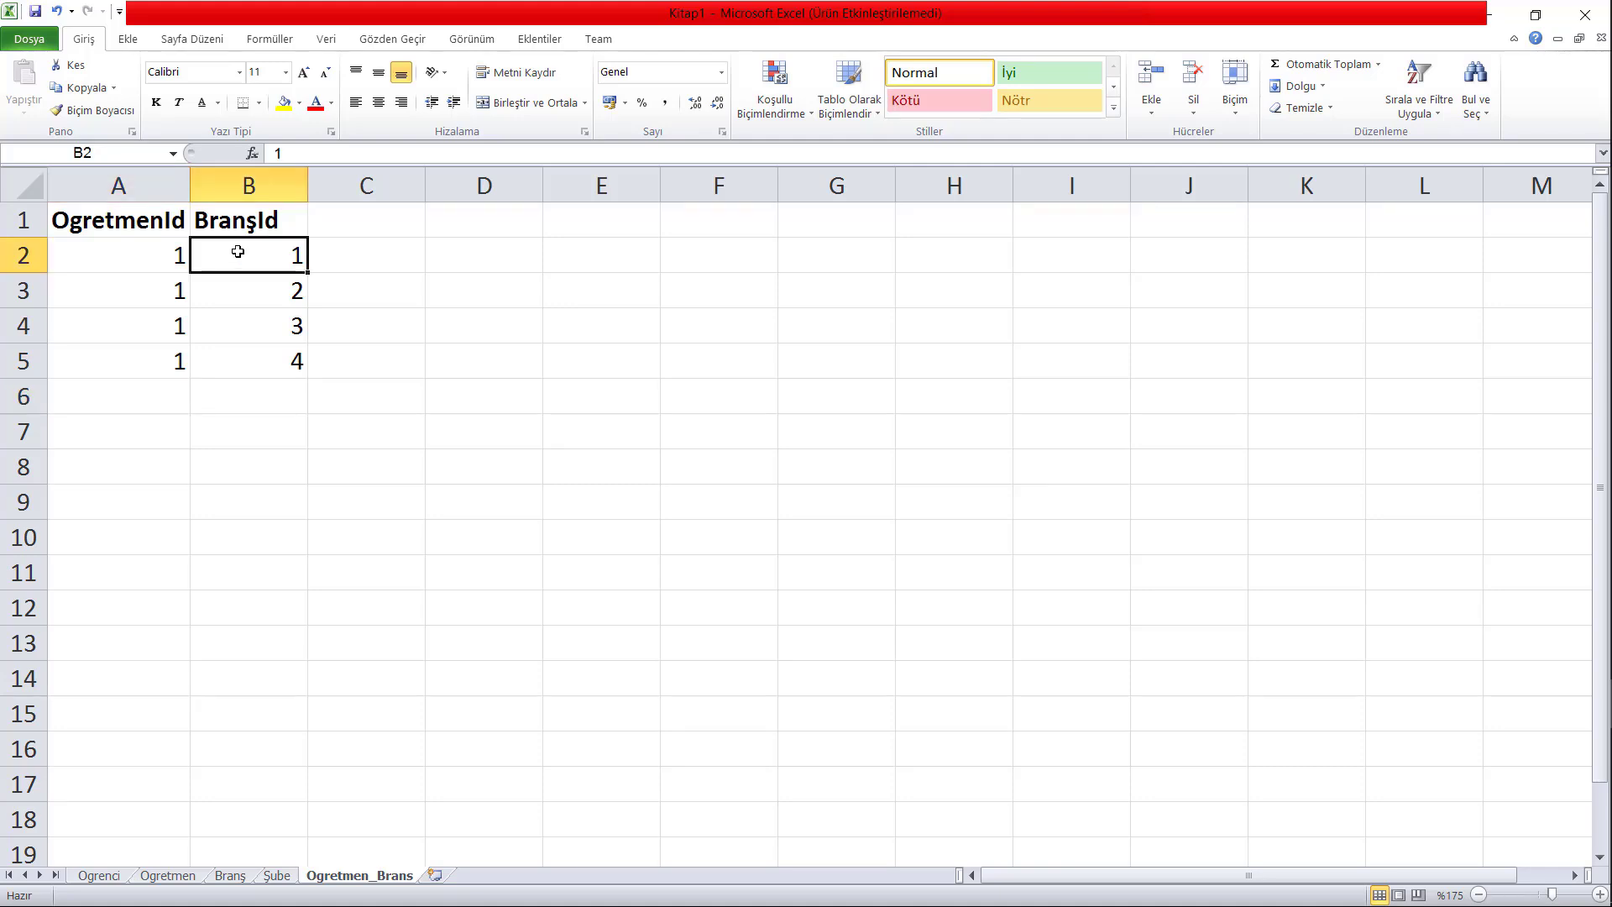
{"action": "double_click", "coordinate": [254, 221]}
{"action": "left_click_drag", "start_coordinate": [253, 221], "coordinate": [171, 220]}
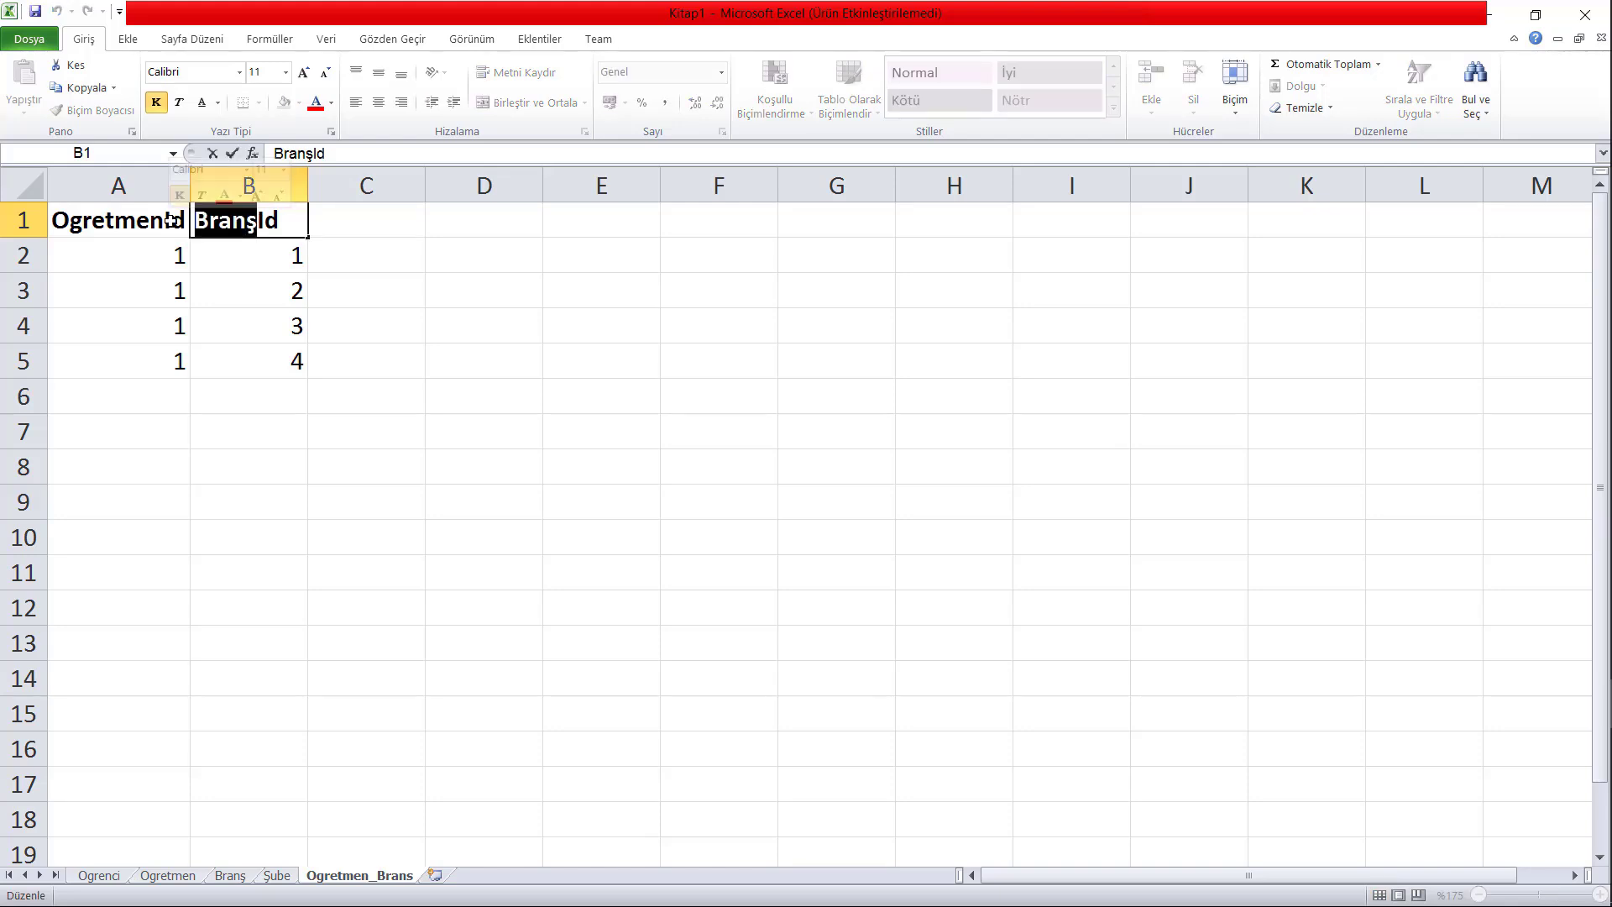
{"action": "type", "text": "Şube"}
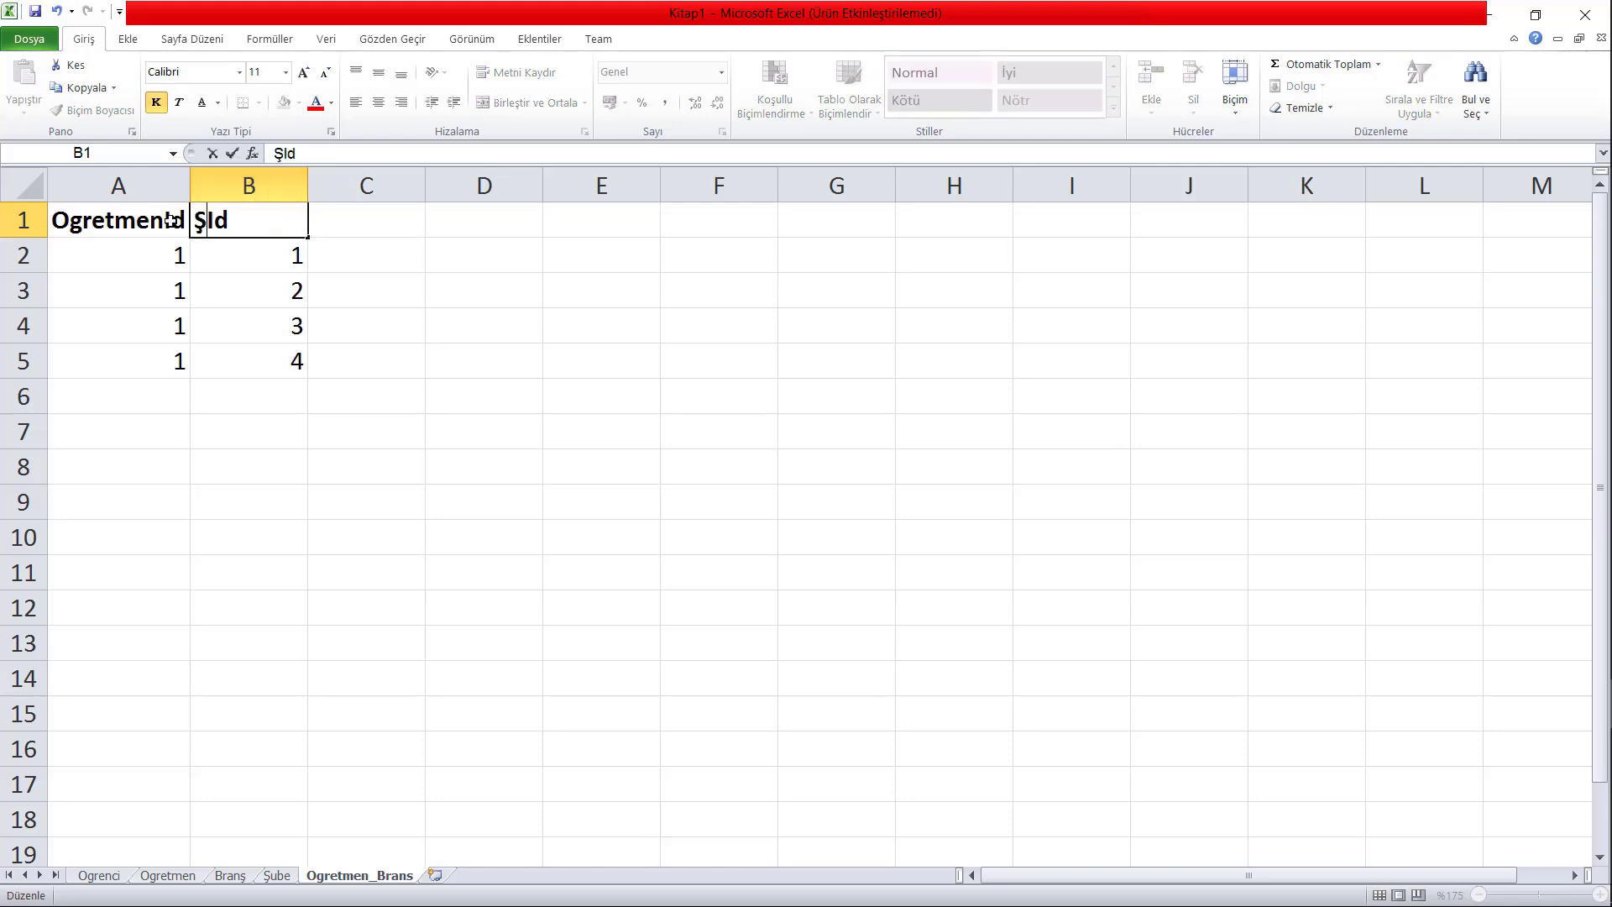
{"action": "key", "text": "Return"}
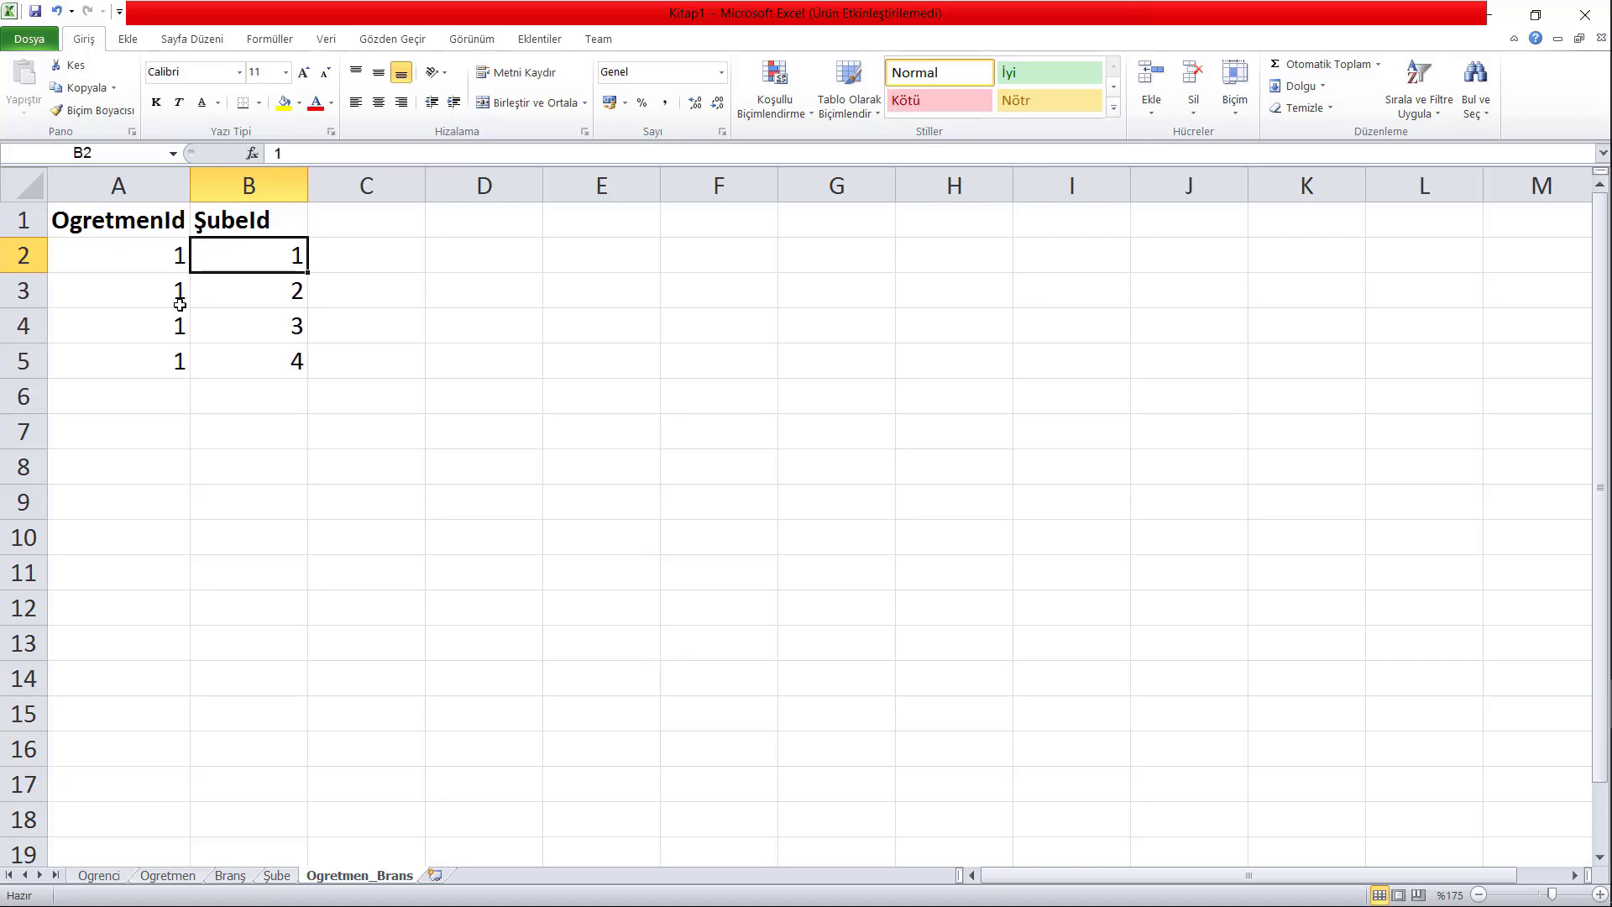
- Fill row 6 with şube 1 and teacher 4, checking teacher ids on the Ogretmen sheet
{"action": "left_click_drag", "start_coordinate": [148, 257], "coordinate": [142, 355]}
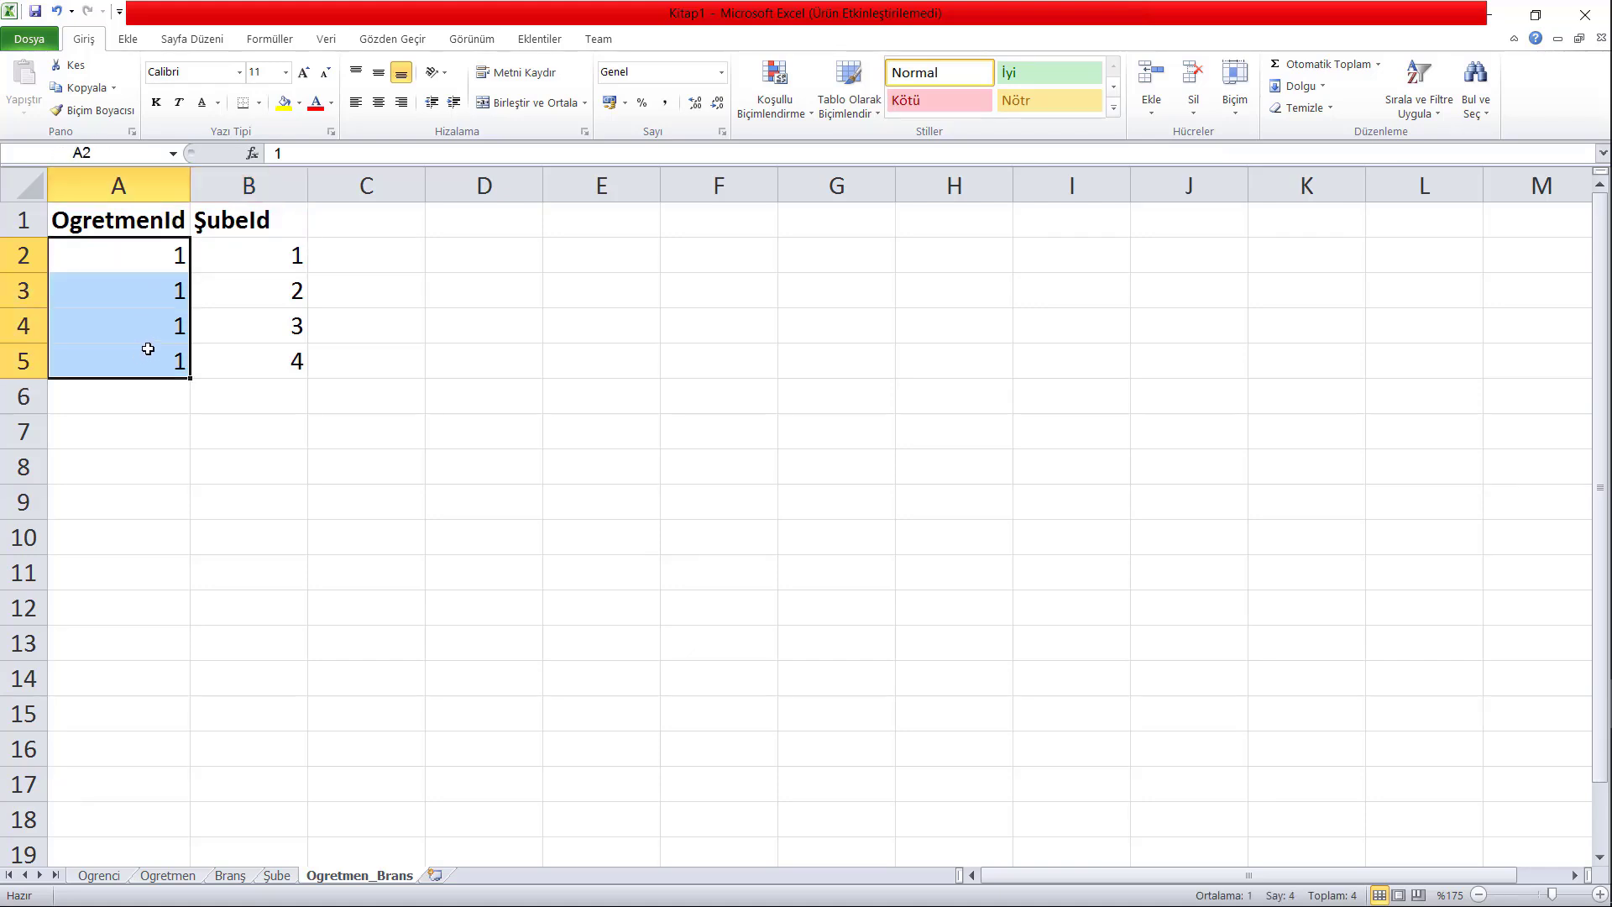
{"action": "left_click_drag", "start_coordinate": [252, 255], "coordinate": [268, 354]}
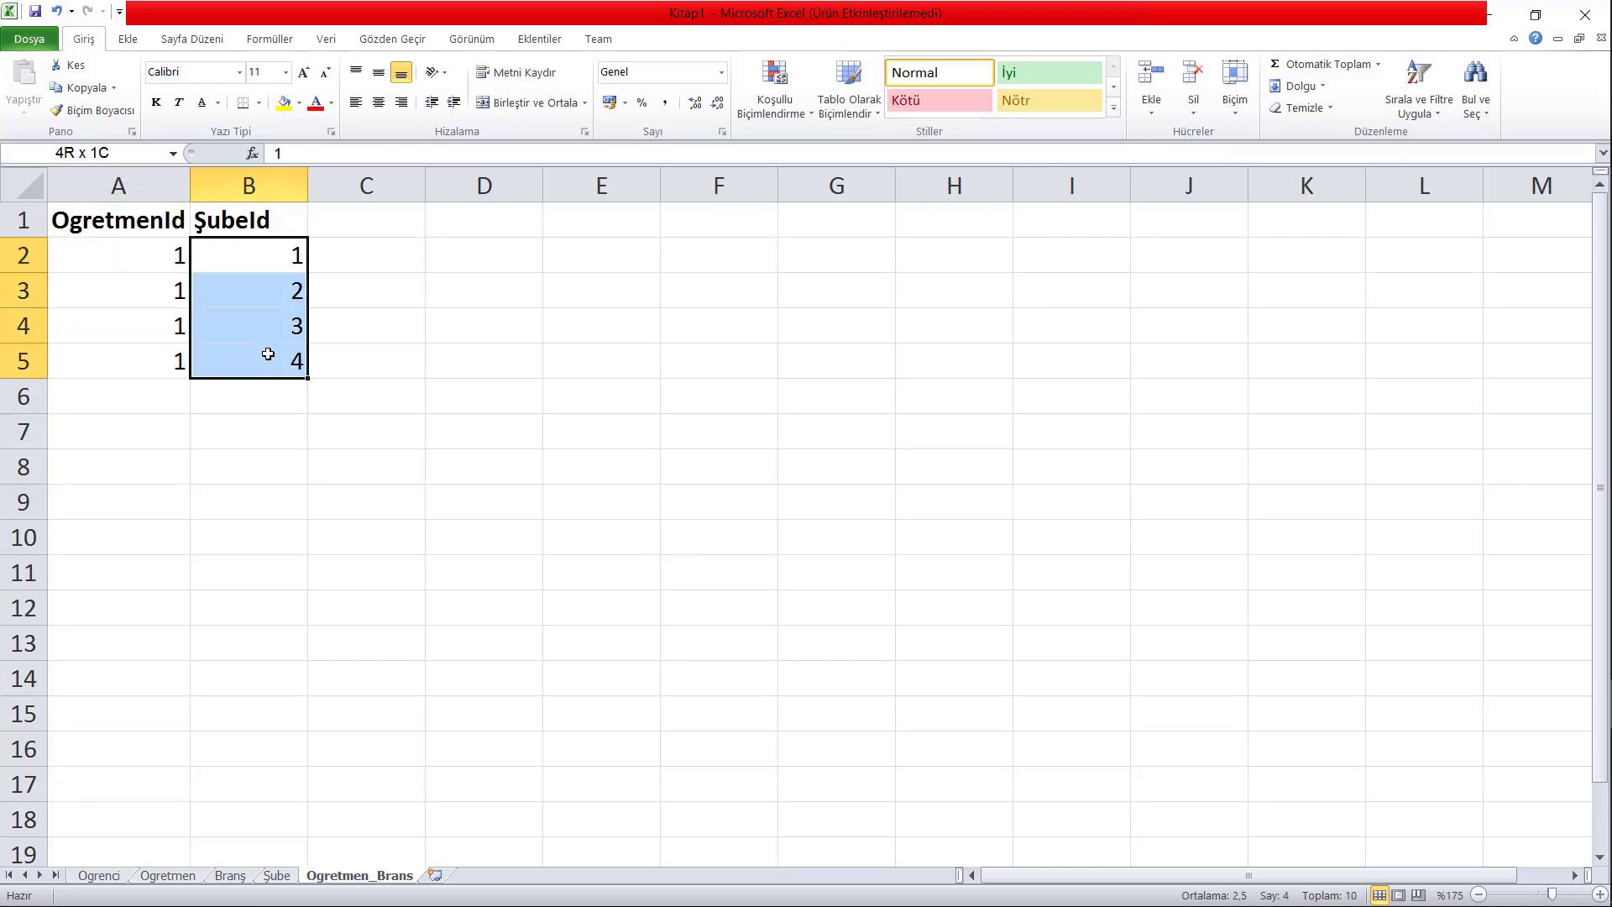
{"action": "left_click", "coordinate": [277, 395]}
{"action": "type", "text": "1"}
{"action": "key", "text": "Return"}
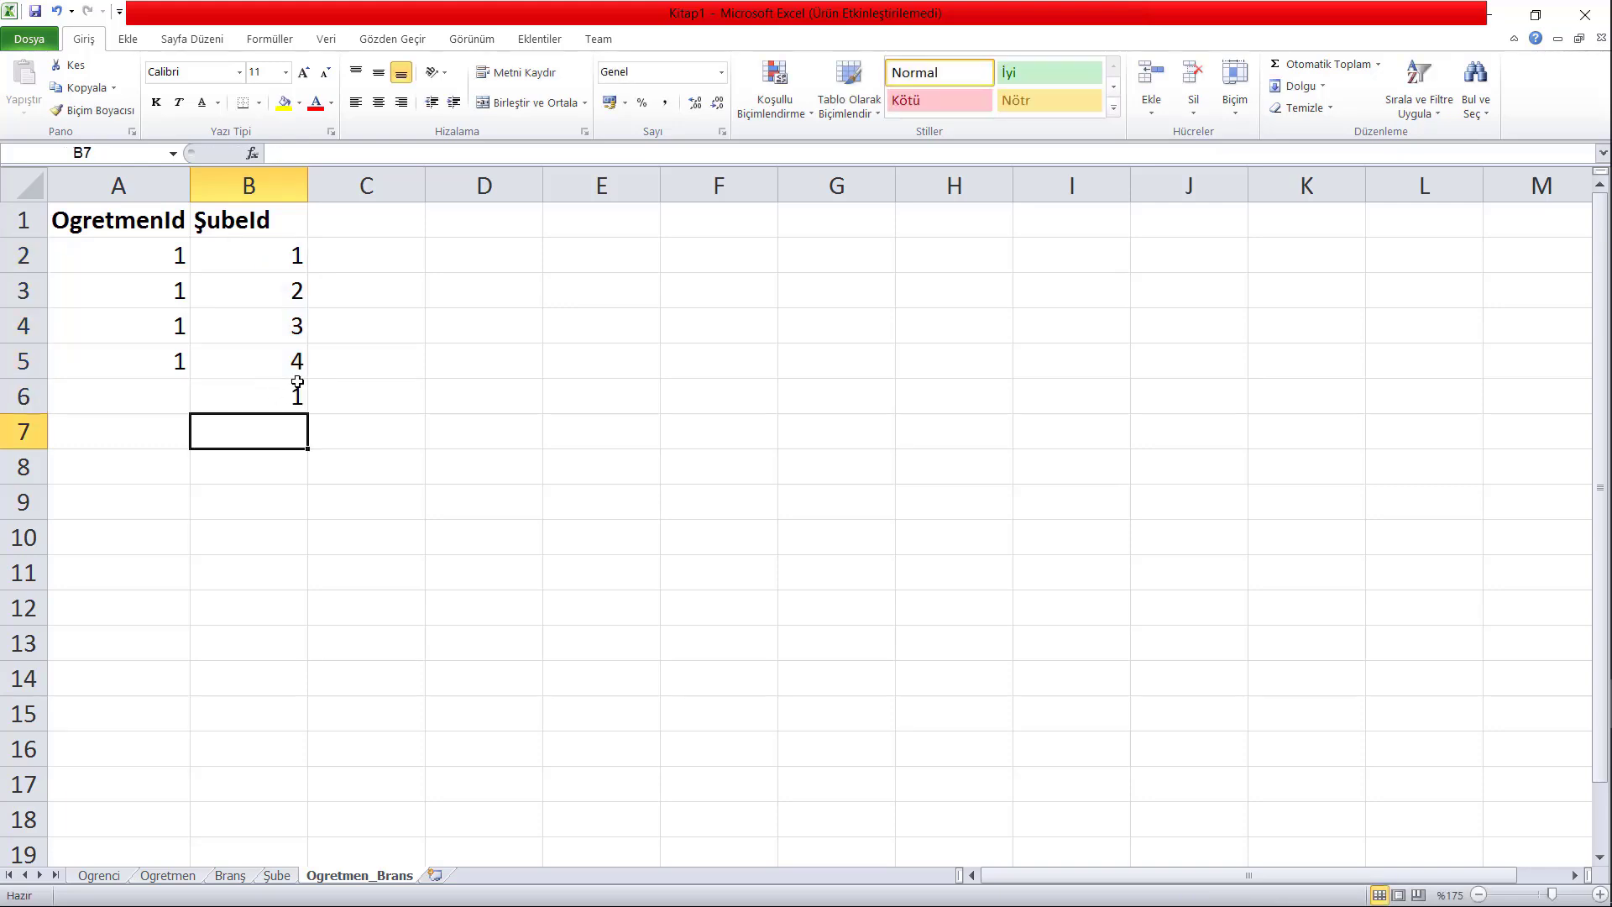
{"action": "left_click", "coordinate": [135, 262]}
{"action": "left_click", "coordinate": [168, 874]}
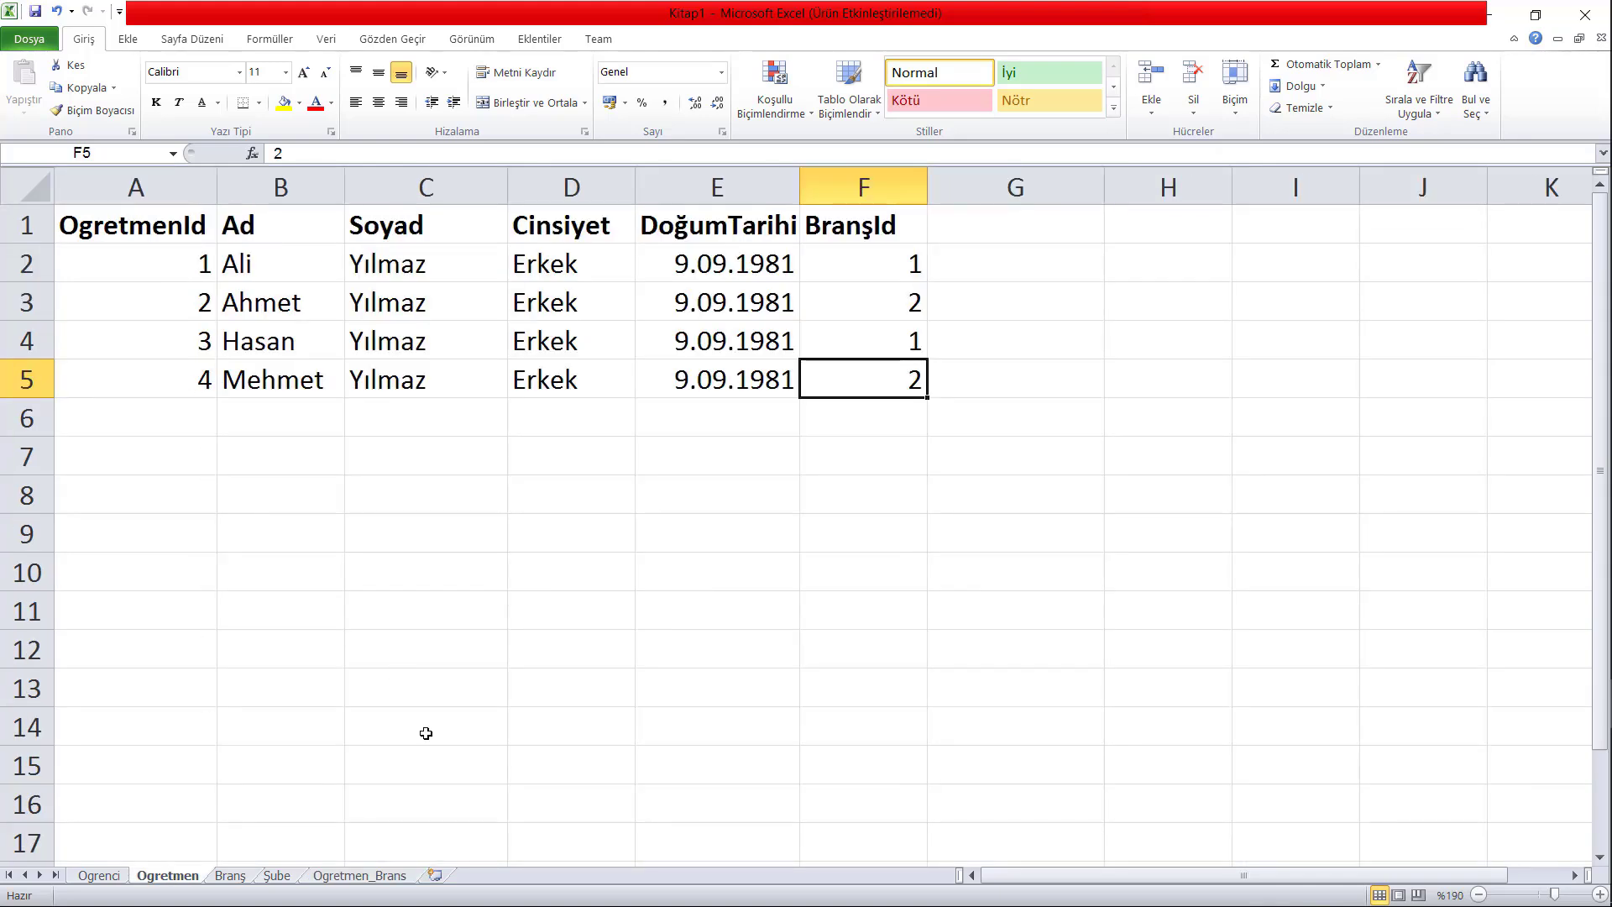
{"action": "left_click", "coordinate": [356, 878]}
{"action": "left_click", "coordinate": [167, 397]}
{"action": "type", "text": "4"}
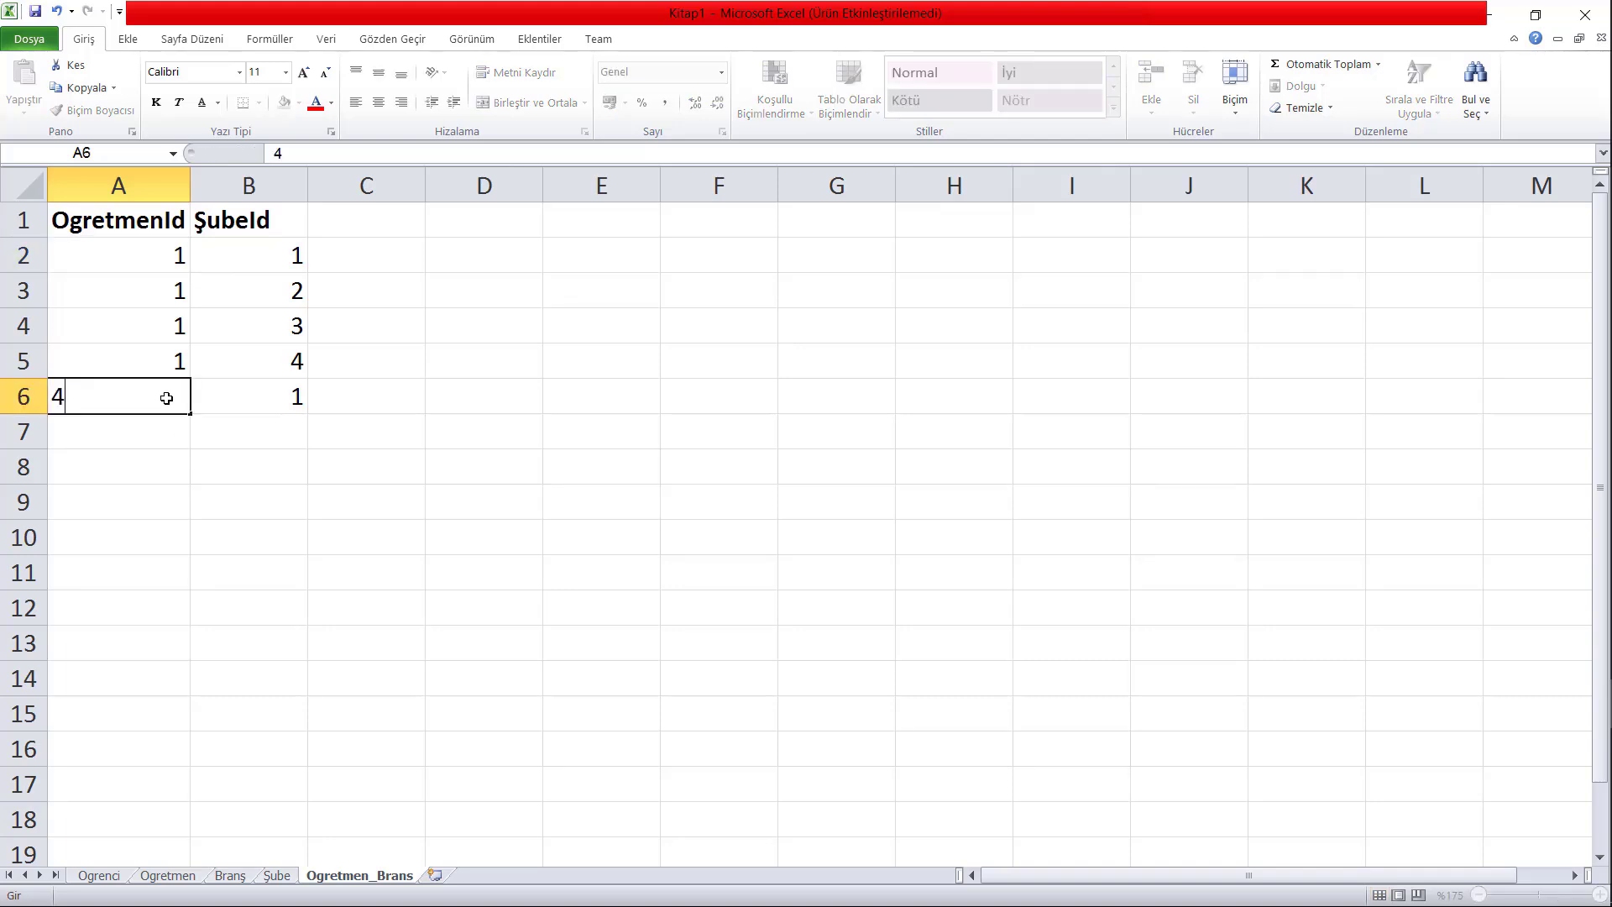
{"action": "key", "text": "Return"}
- Enter şube 1 in B7 and move to the empty teacher cell A7
{"action": "left_click", "coordinate": [287, 432]}
{"action": "type", "text": "1"}
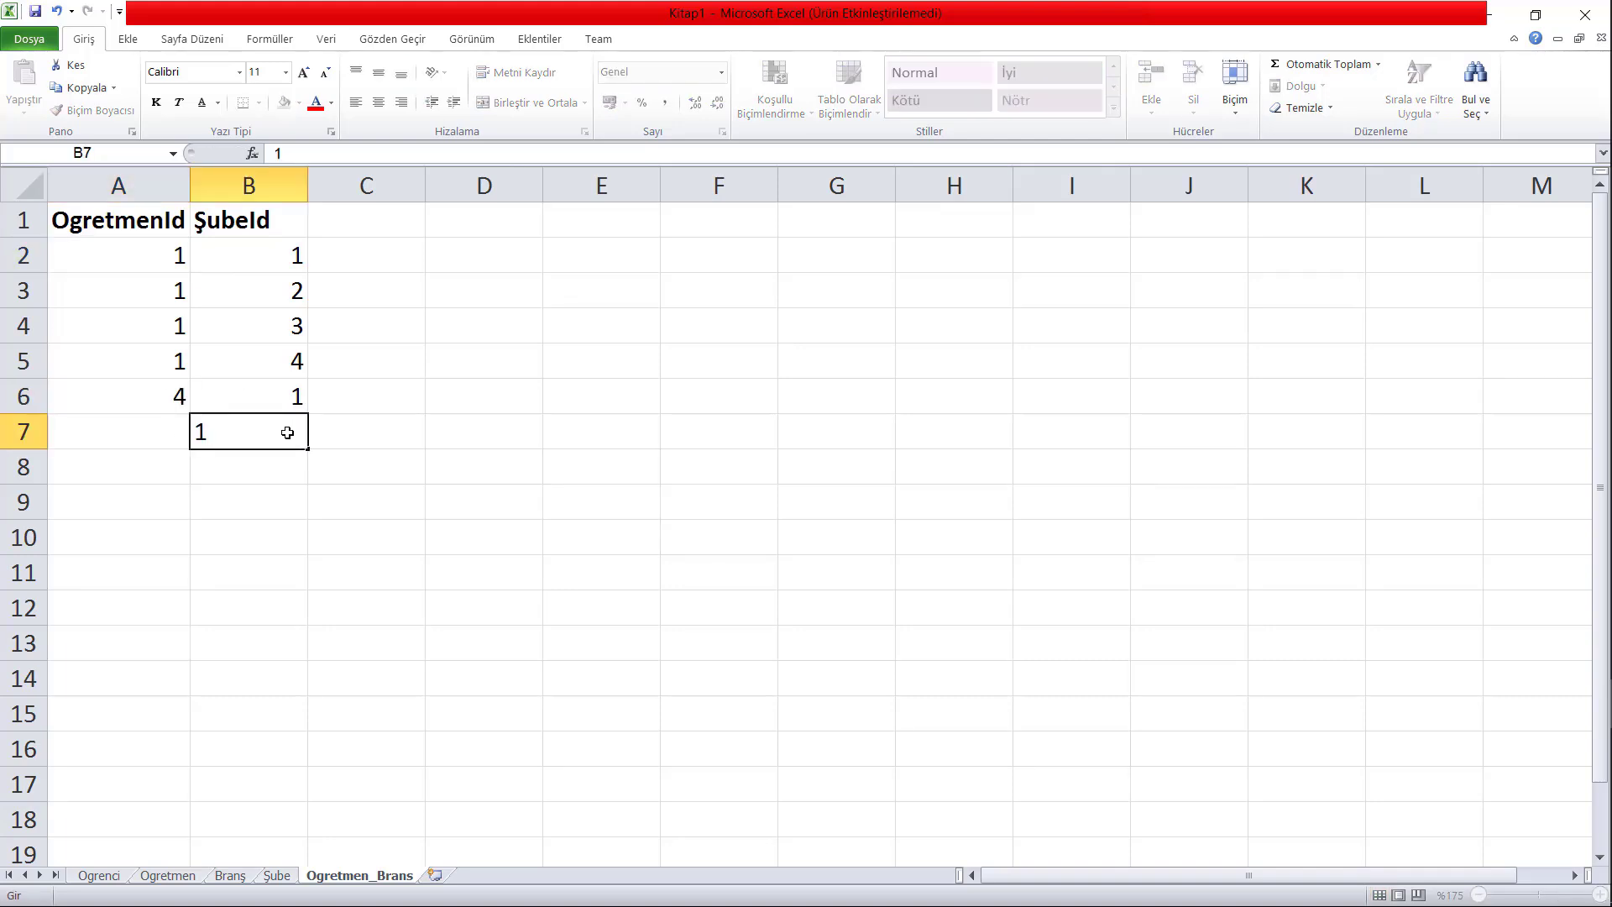
{"action": "key", "text": "Return"}
{"action": "left_click", "coordinate": [110, 425]}
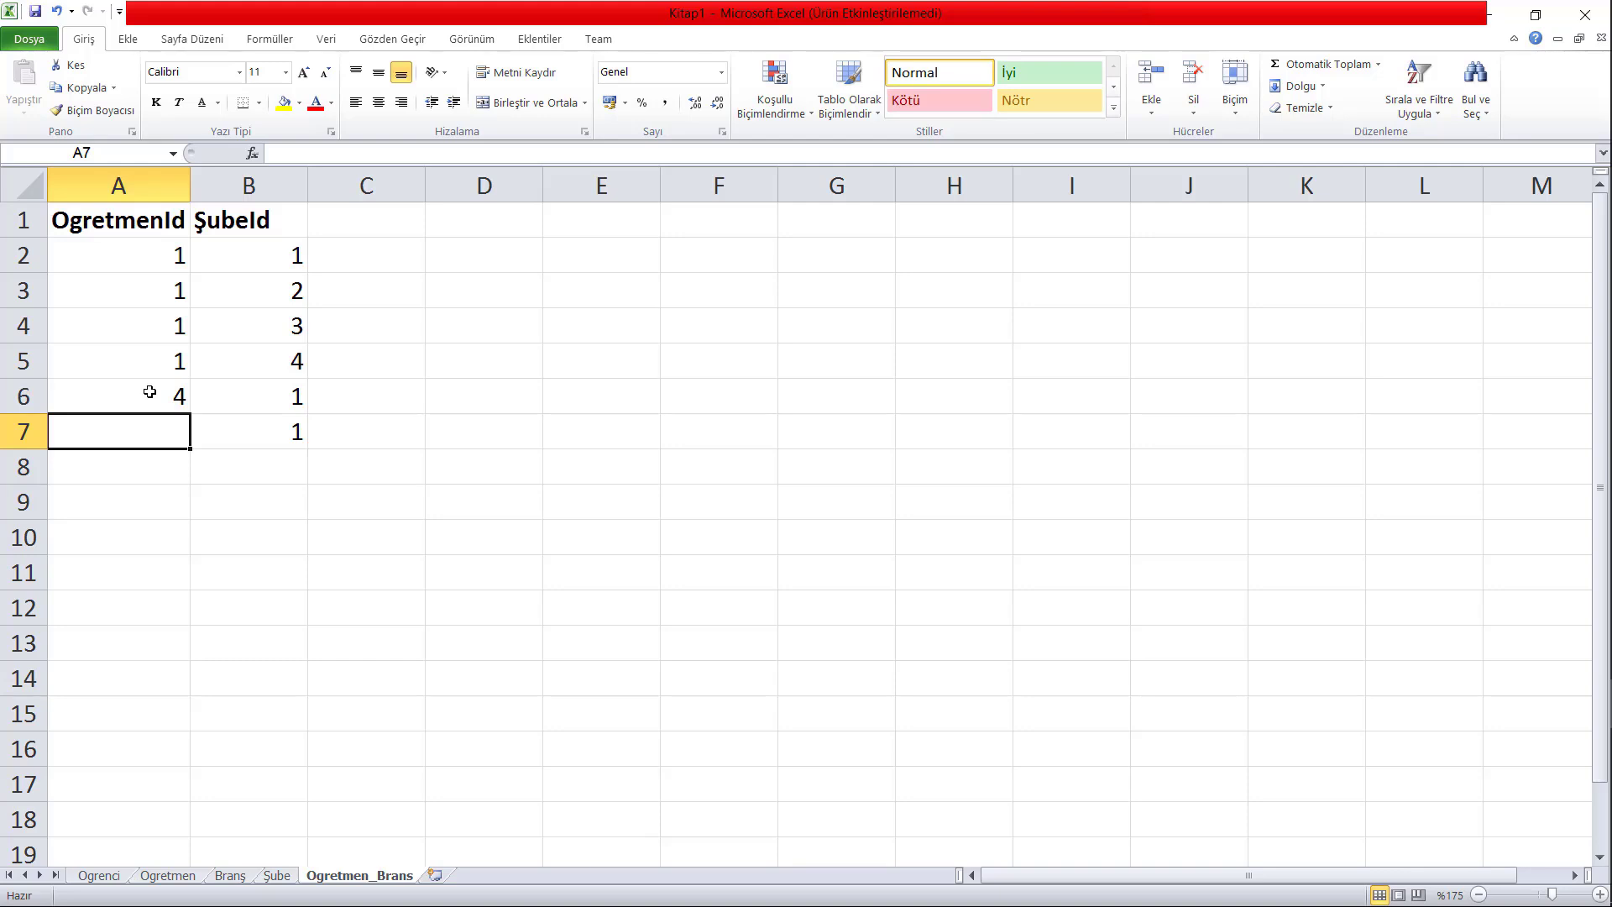
{"action": "left_click", "coordinate": [150, 392]}
{"action": "left_click", "coordinate": [145, 250]}
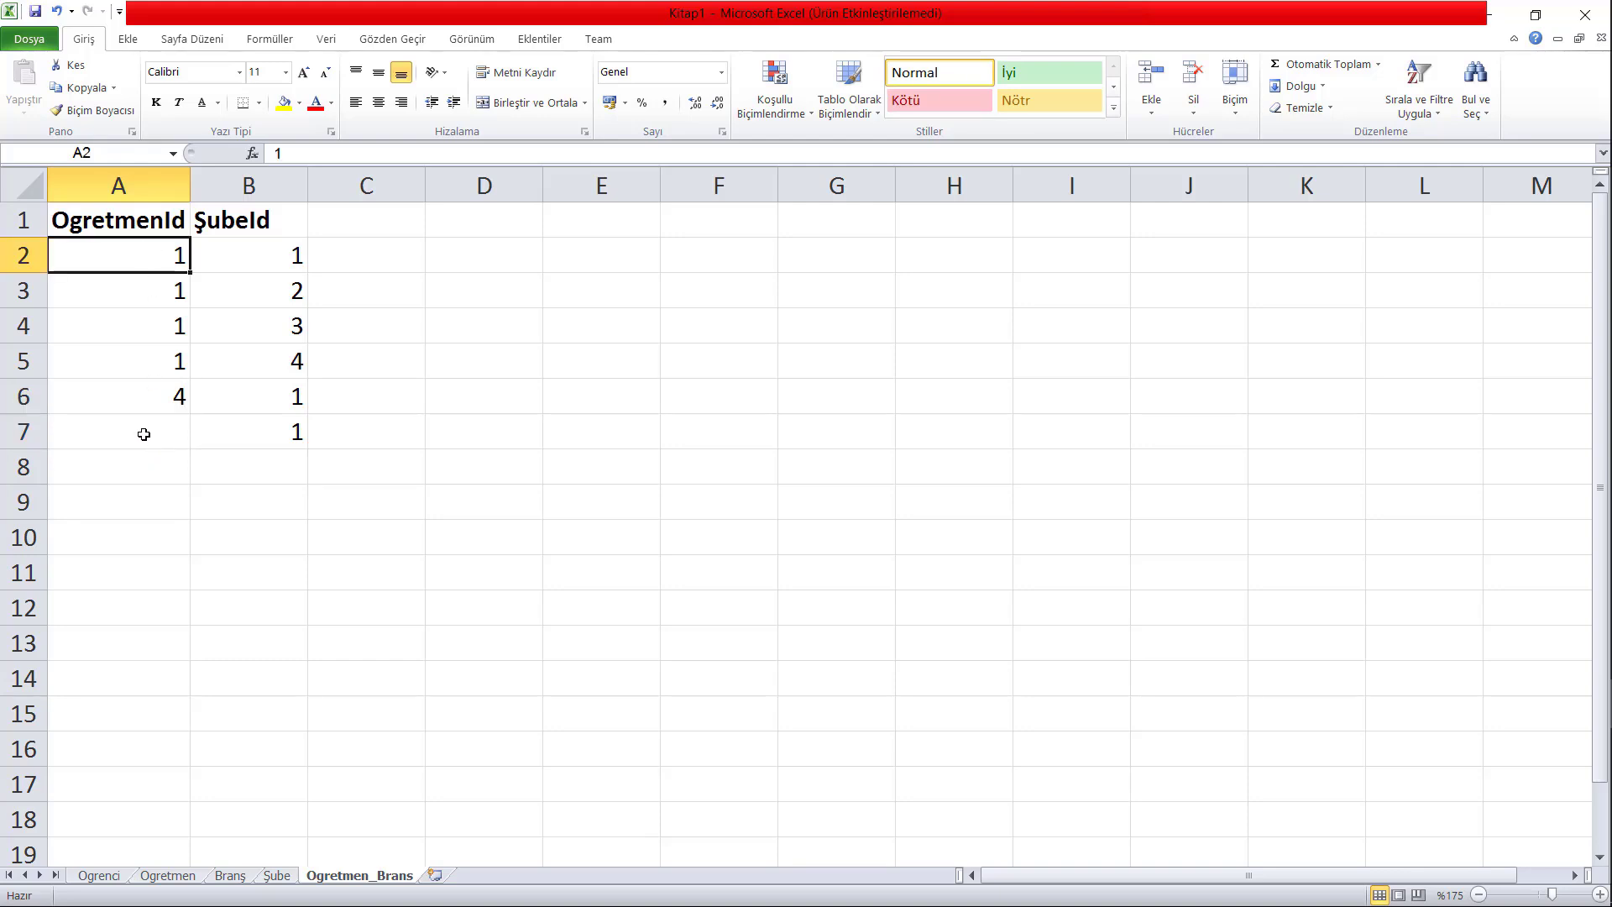
{"action": "left_click", "coordinate": [143, 434]}
- Enter teacher 3 in A7, pairing it with şube 1
{"action": "type", "text": "3"}
{"action": "key", "text": "Return"}
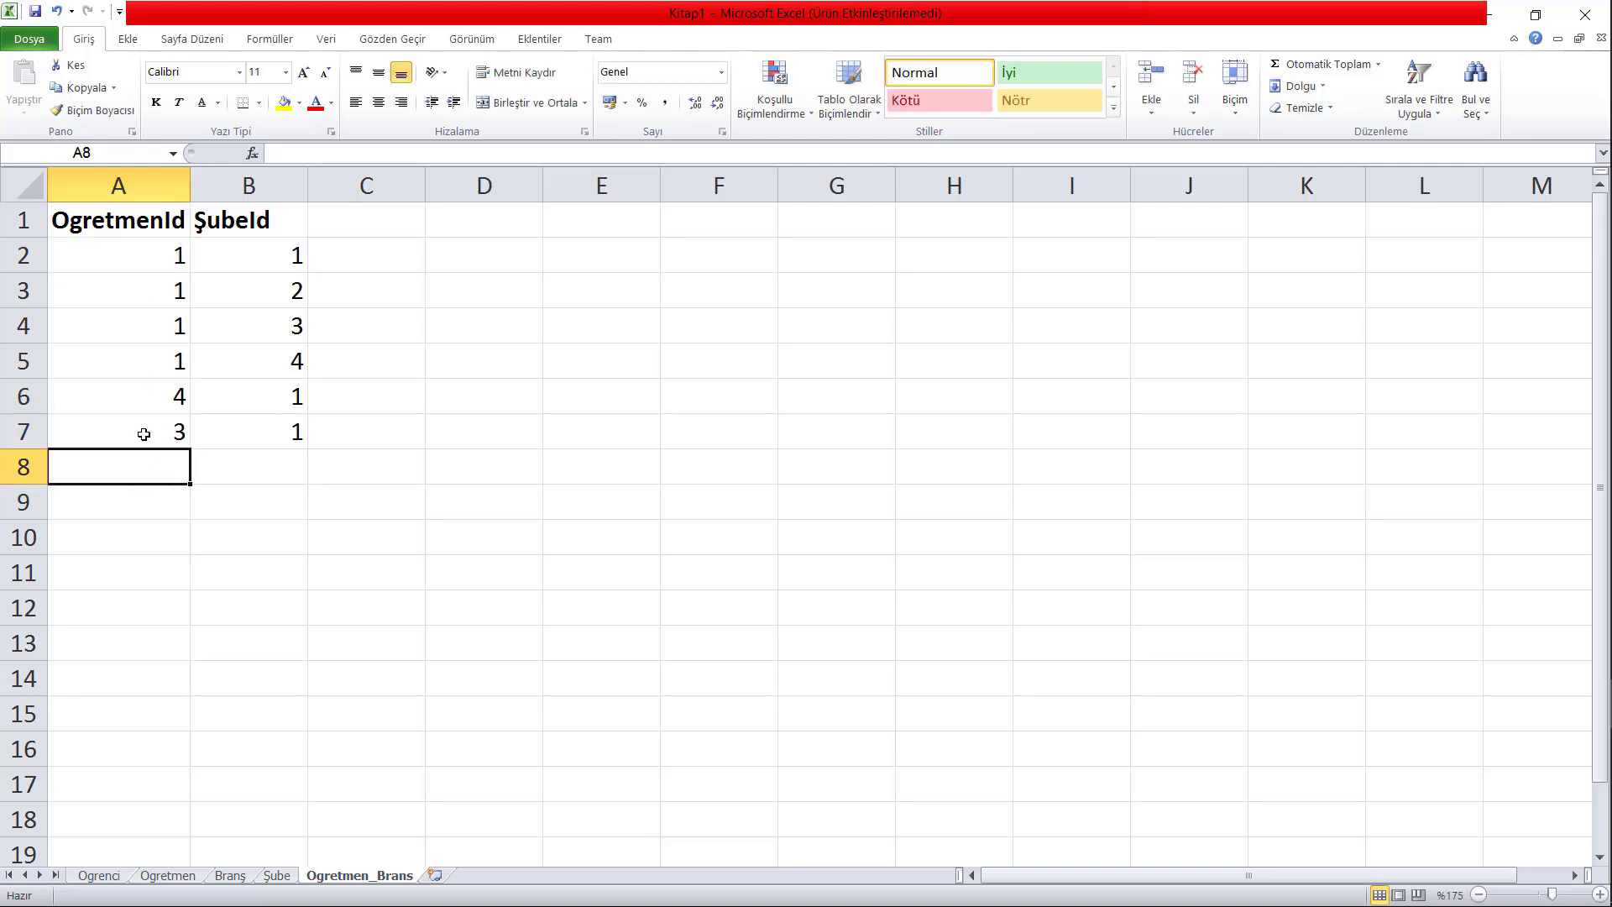
{"action": "left_click_drag", "start_coordinate": [266, 405], "coordinate": [277, 436]}
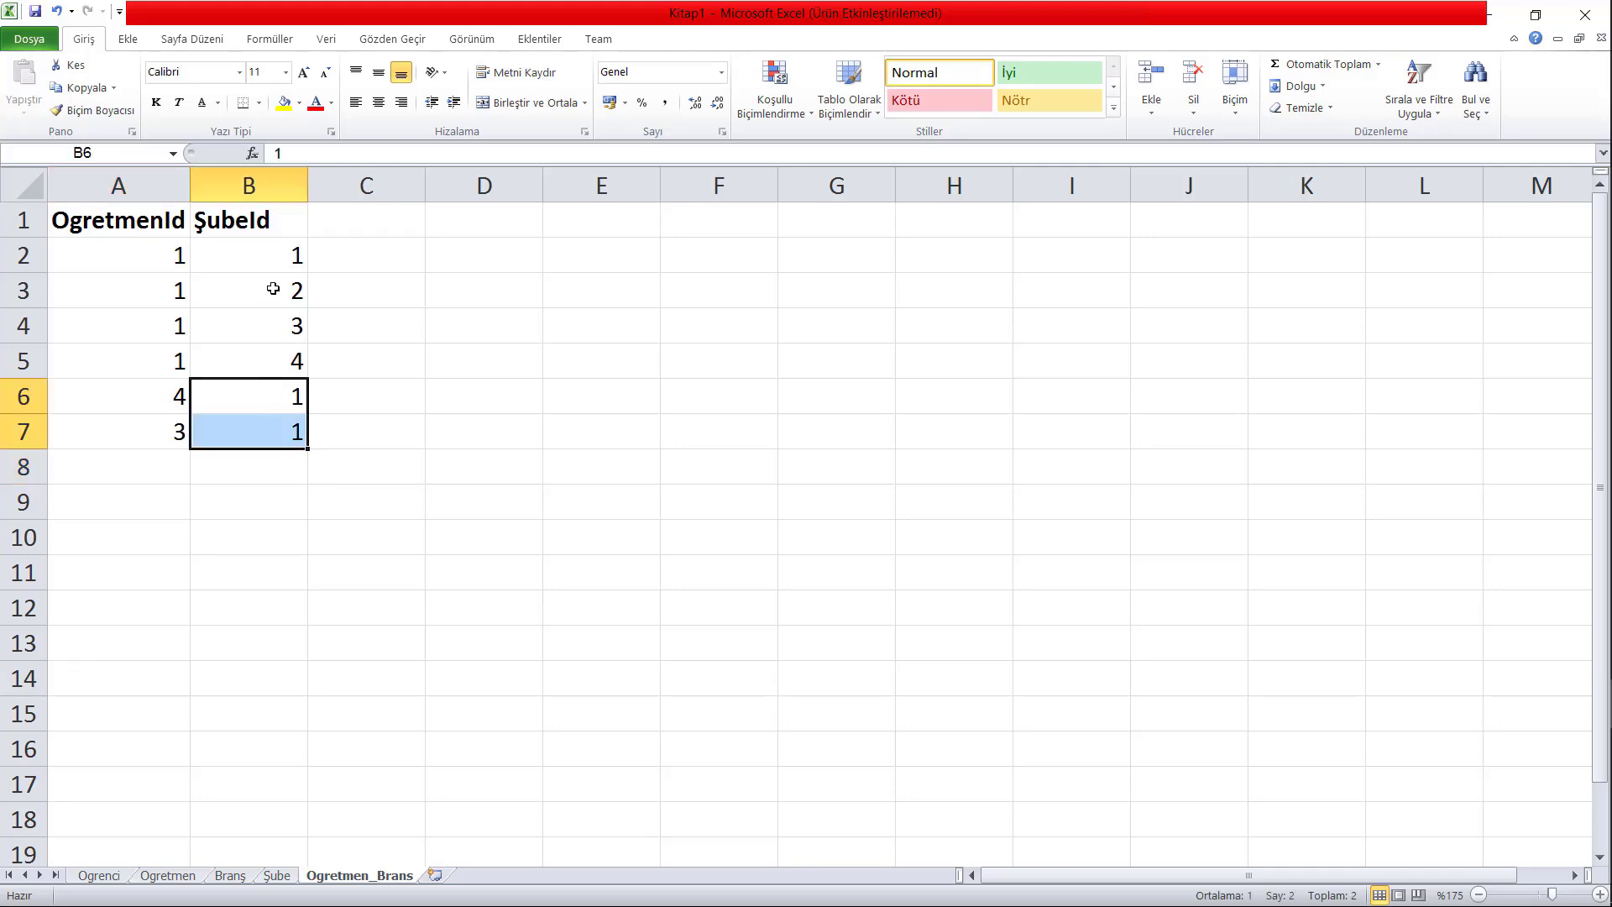
- Cross-check the links against the Şube and Ogretmen sheets, then go to the Ogrenci sheet
{"action": "left_click", "coordinate": [277, 876]}
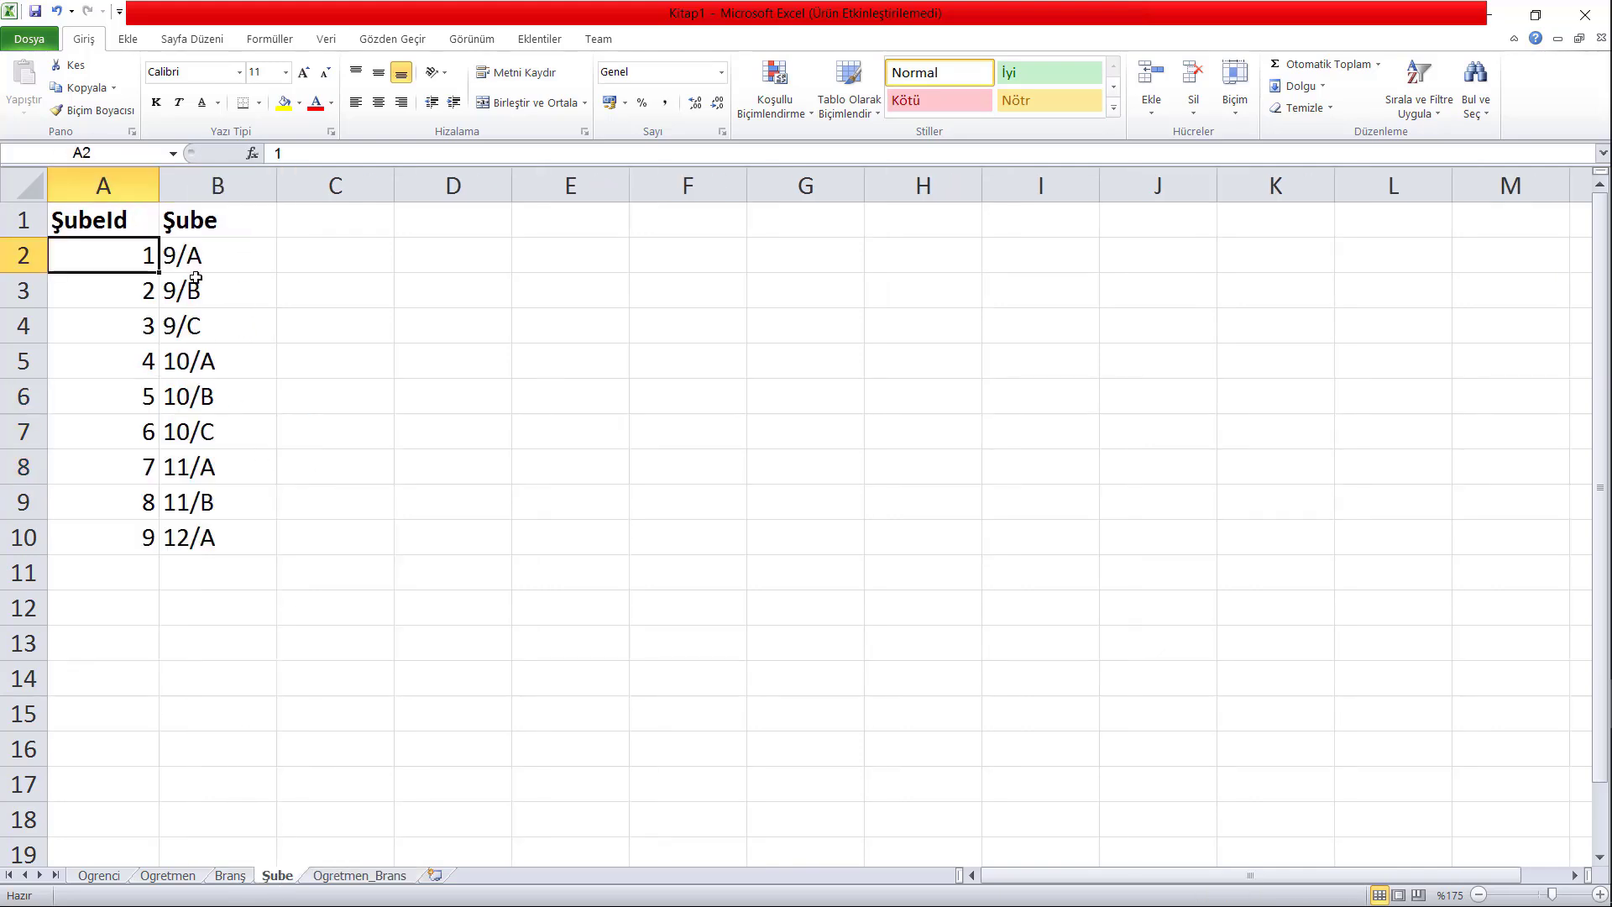
{"action": "left_click", "coordinate": [370, 876]}
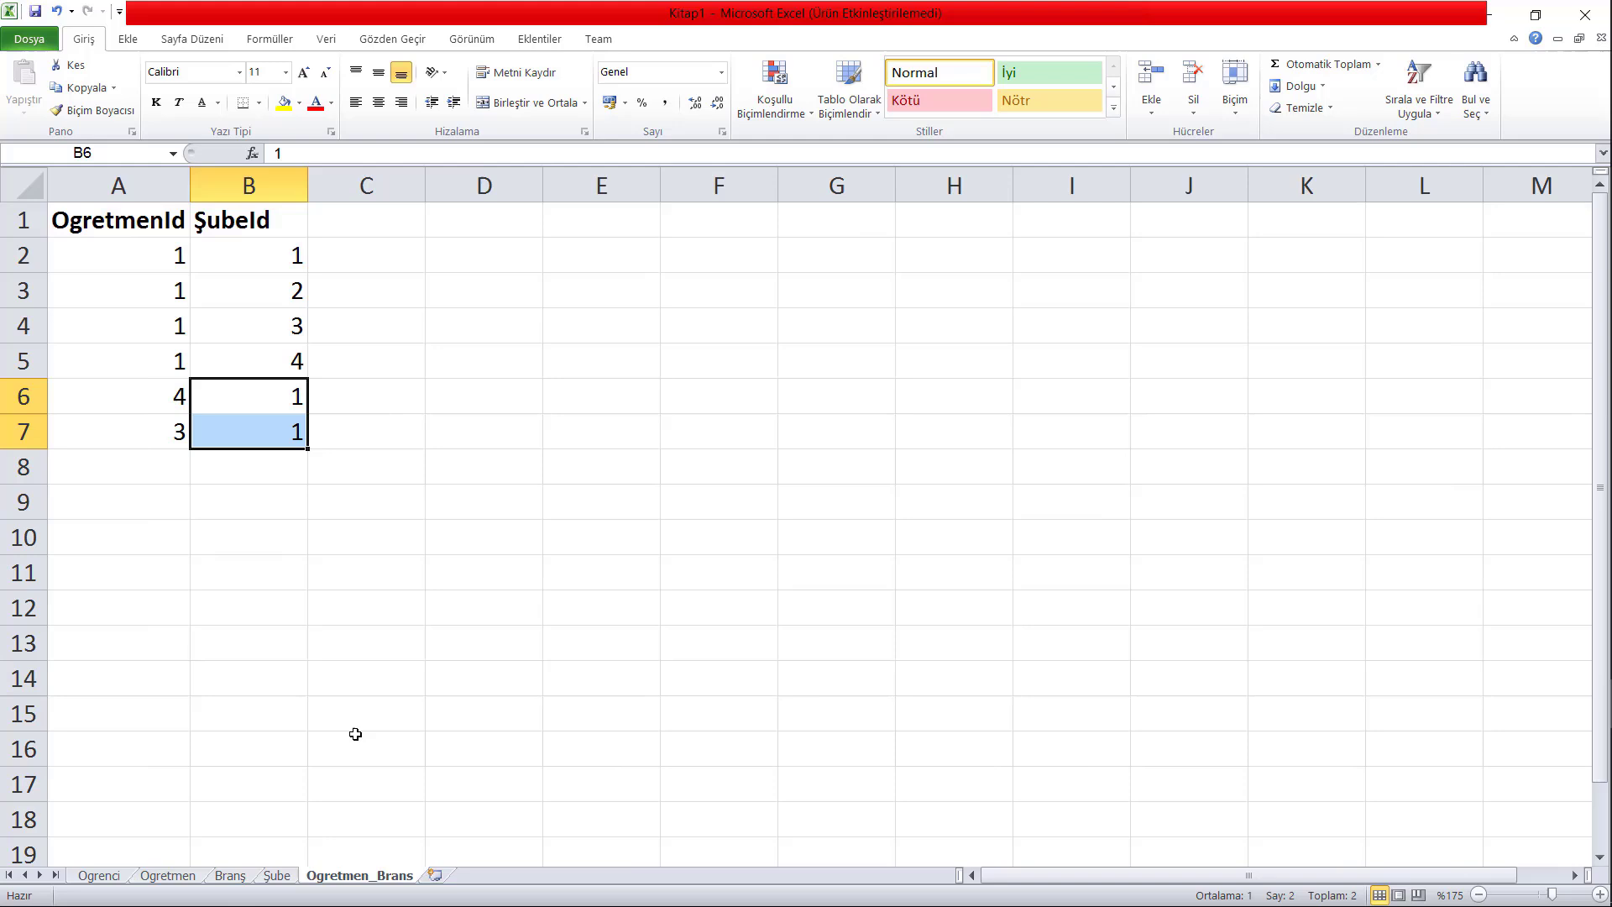
{"action": "left_click", "coordinate": [288, 256]}
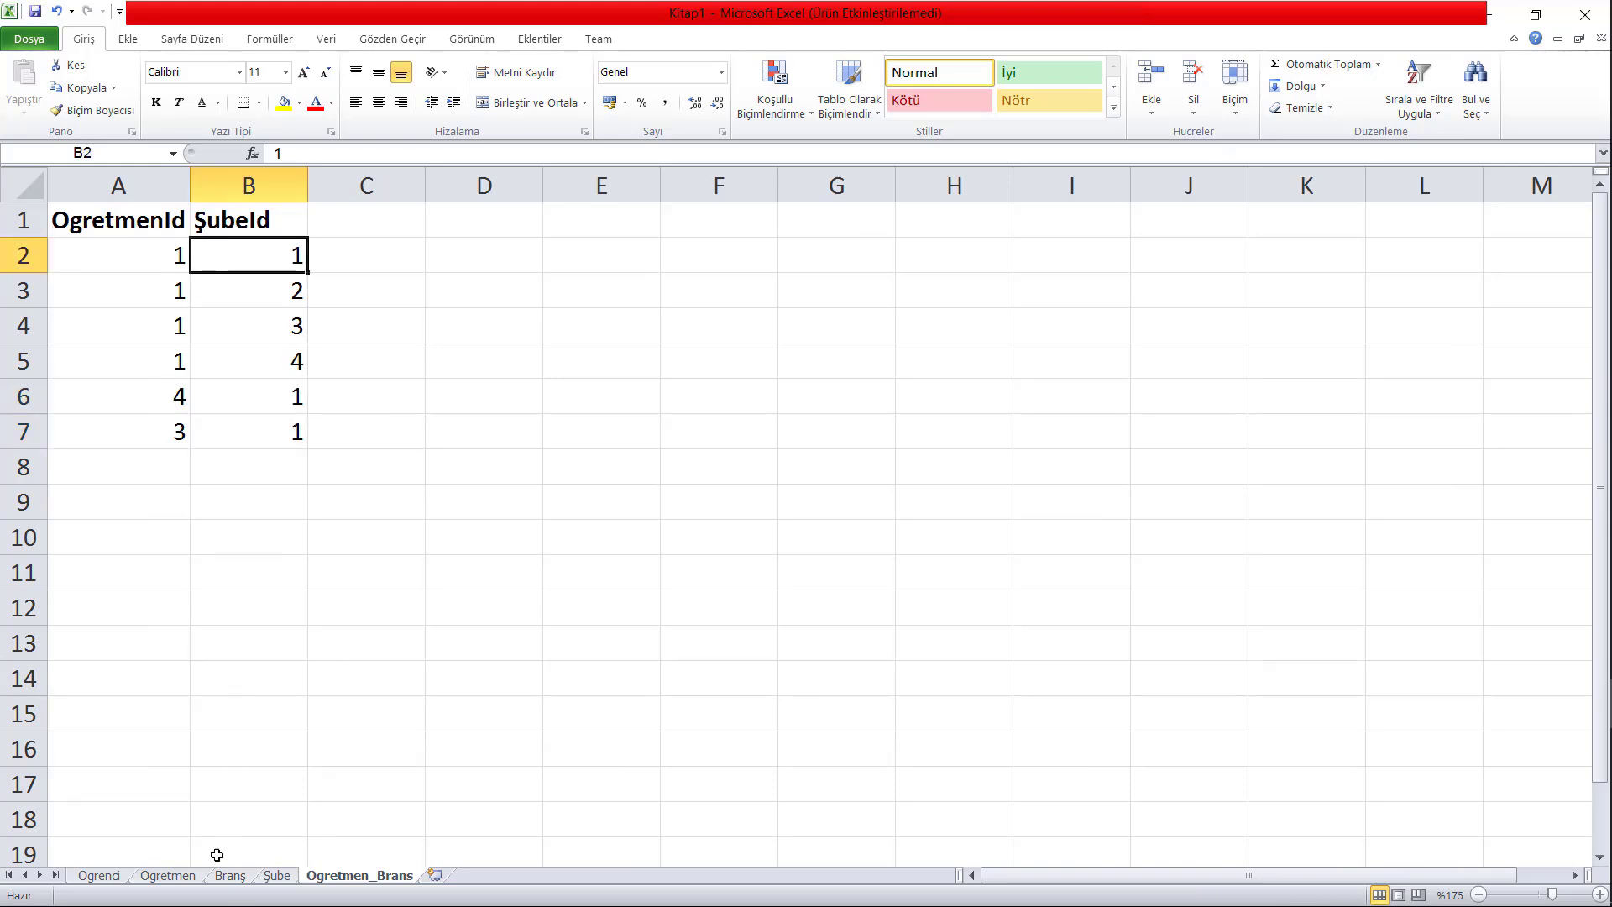
{"action": "left_click", "coordinate": [176, 876]}
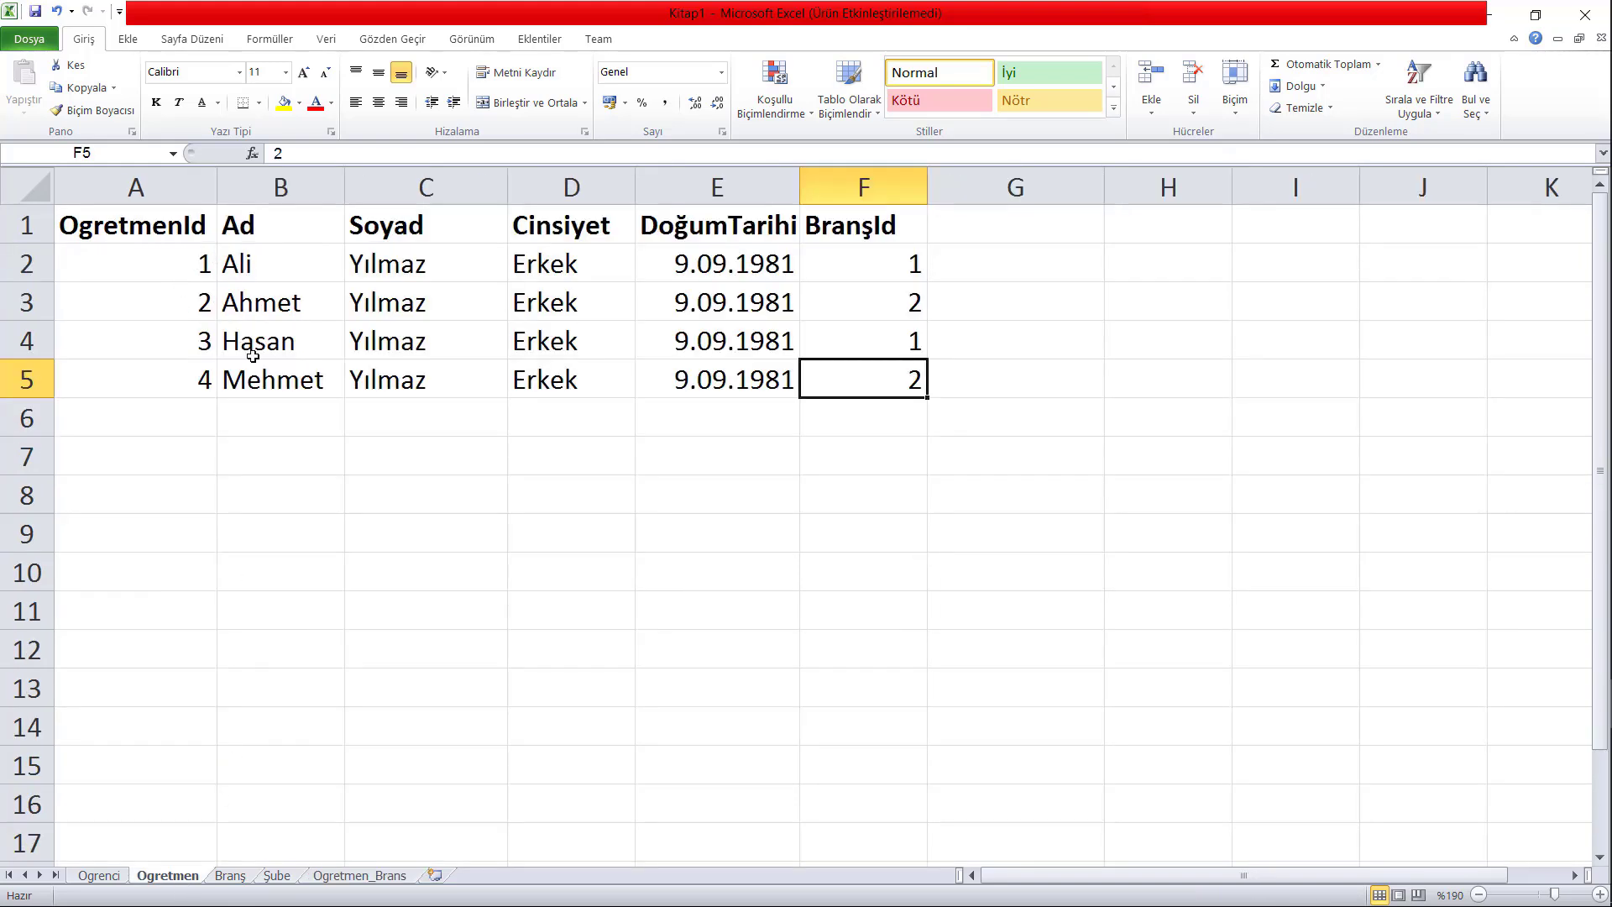
{"action": "left_click", "coordinate": [262, 386]}
{"action": "left_click", "coordinate": [363, 875]}
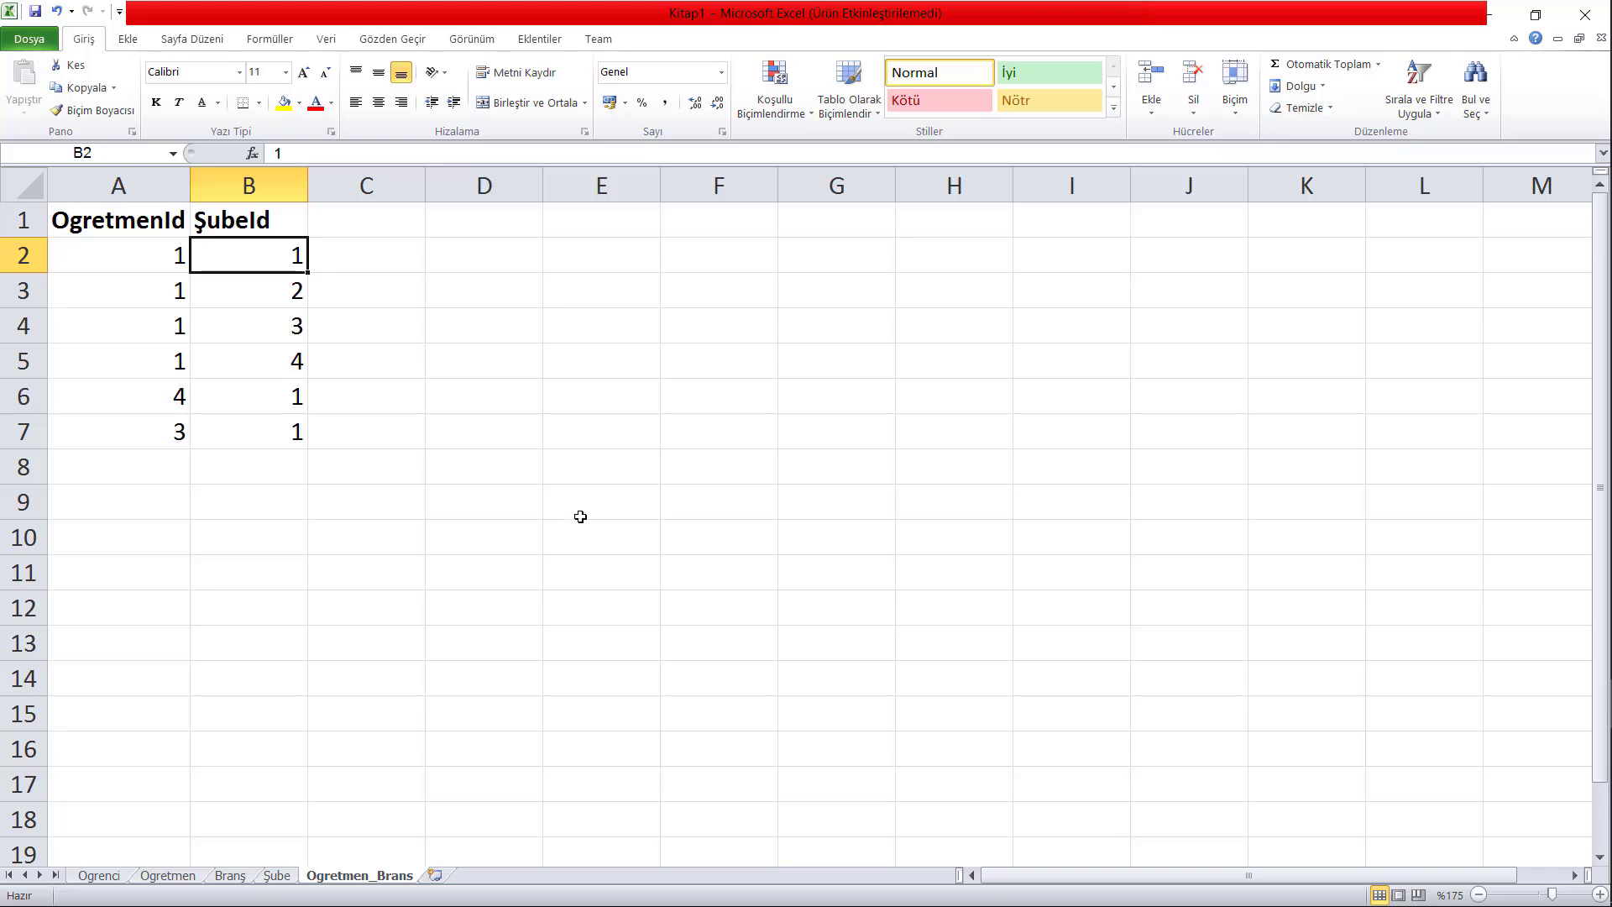
{"action": "left_click_drag", "start_coordinate": [169, 259], "coordinate": [167, 361]}
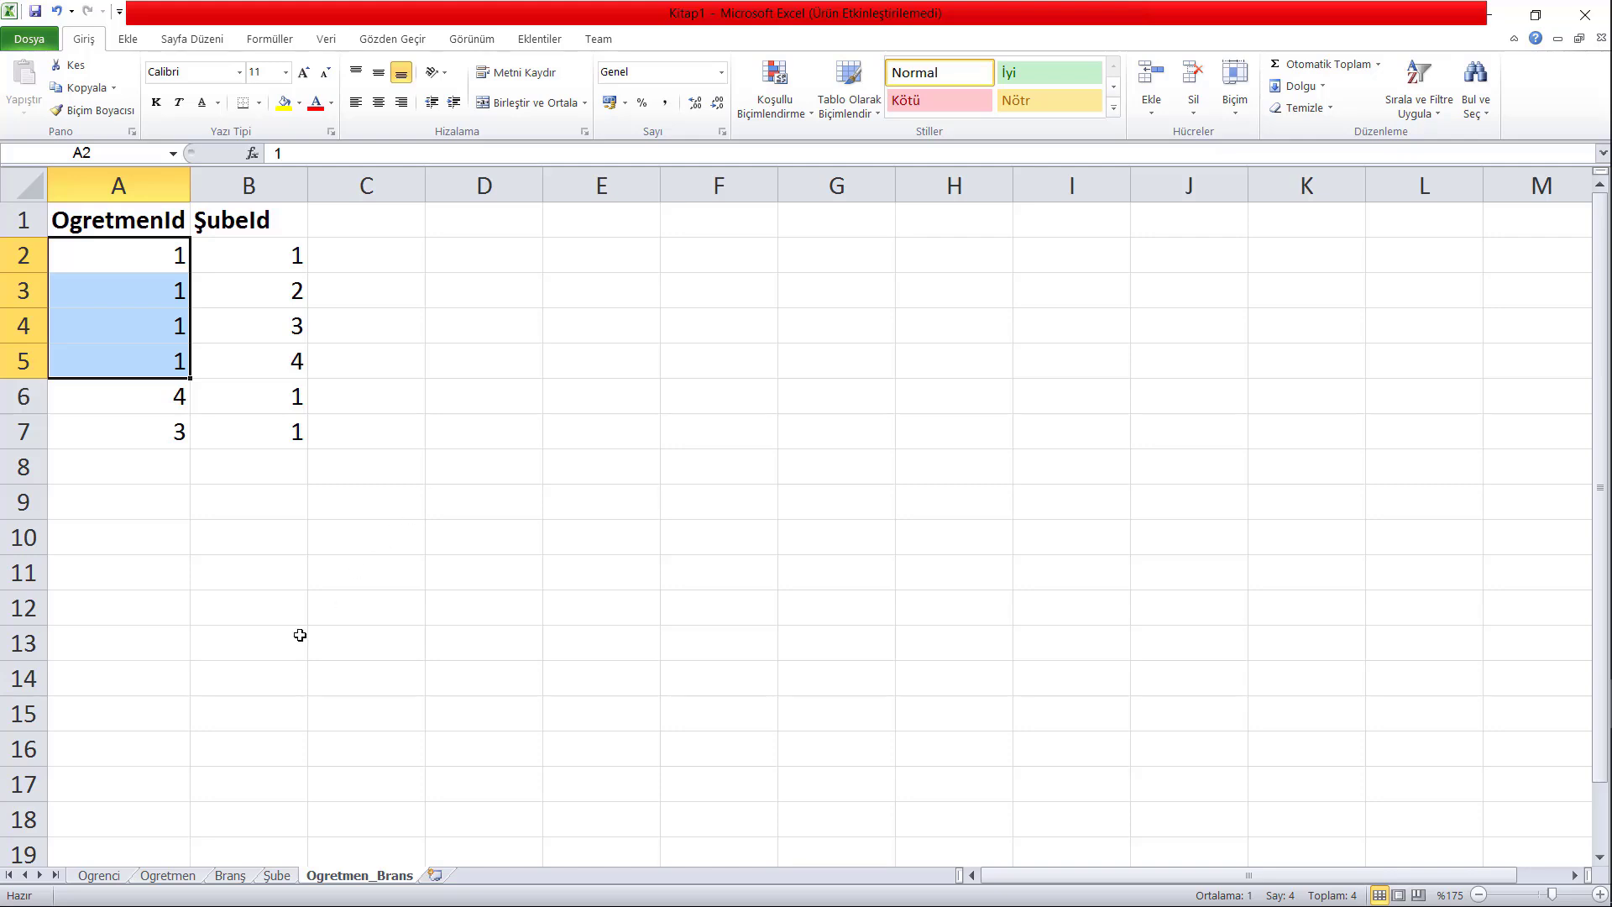
{"action": "left_click", "coordinate": [99, 874]}
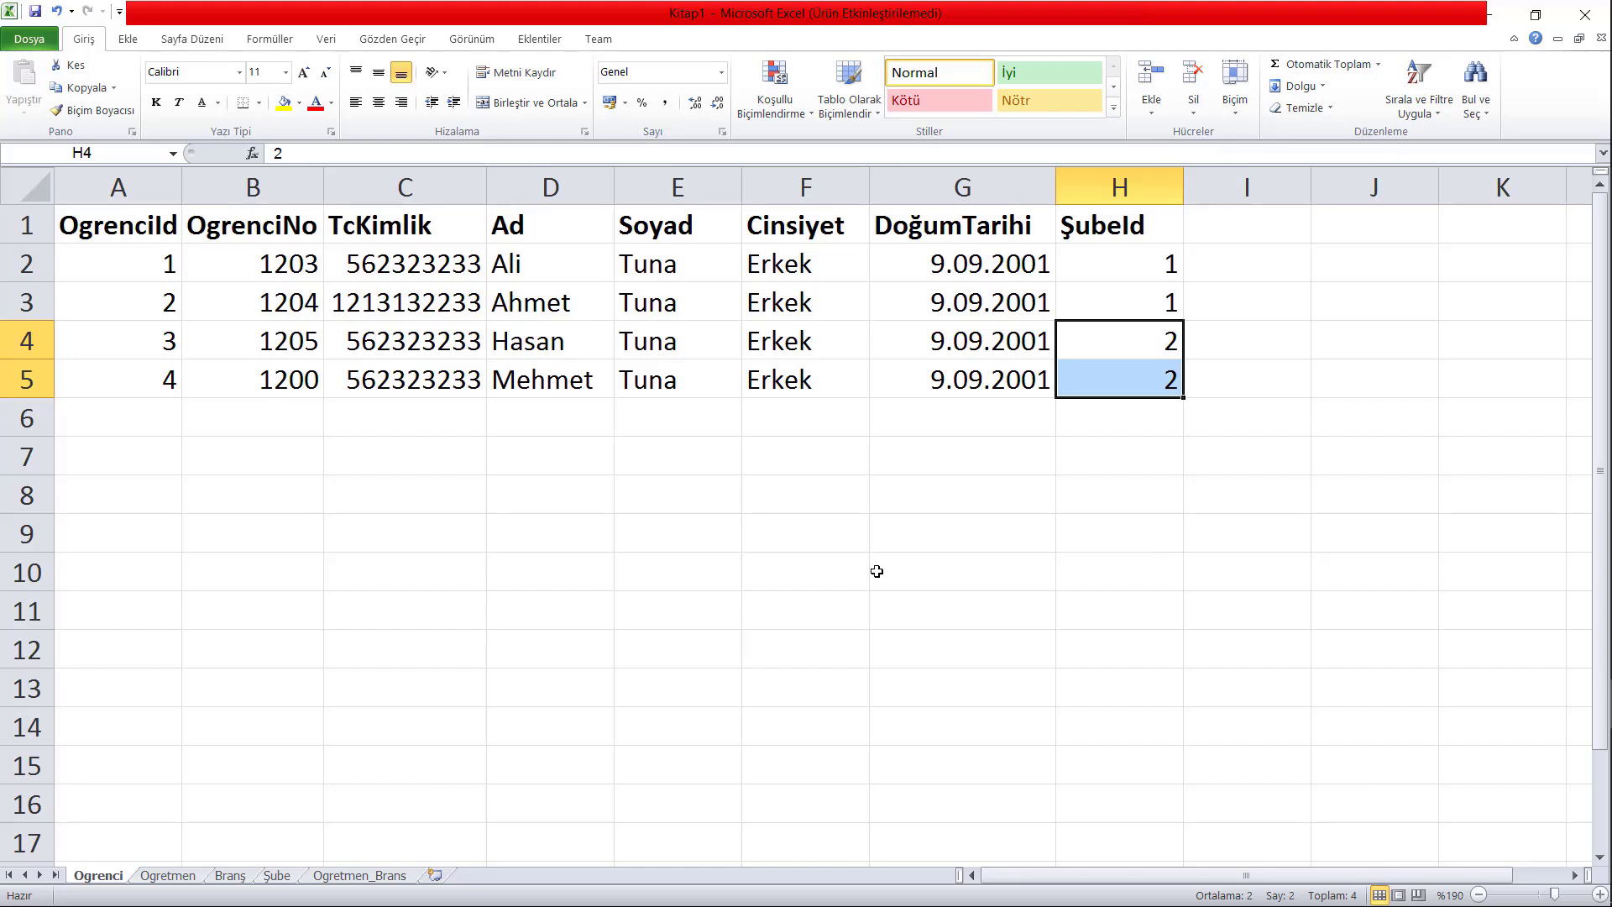
{"action": "left_click_drag", "start_coordinate": [1129, 227], "coordinate": [1148, 375]}
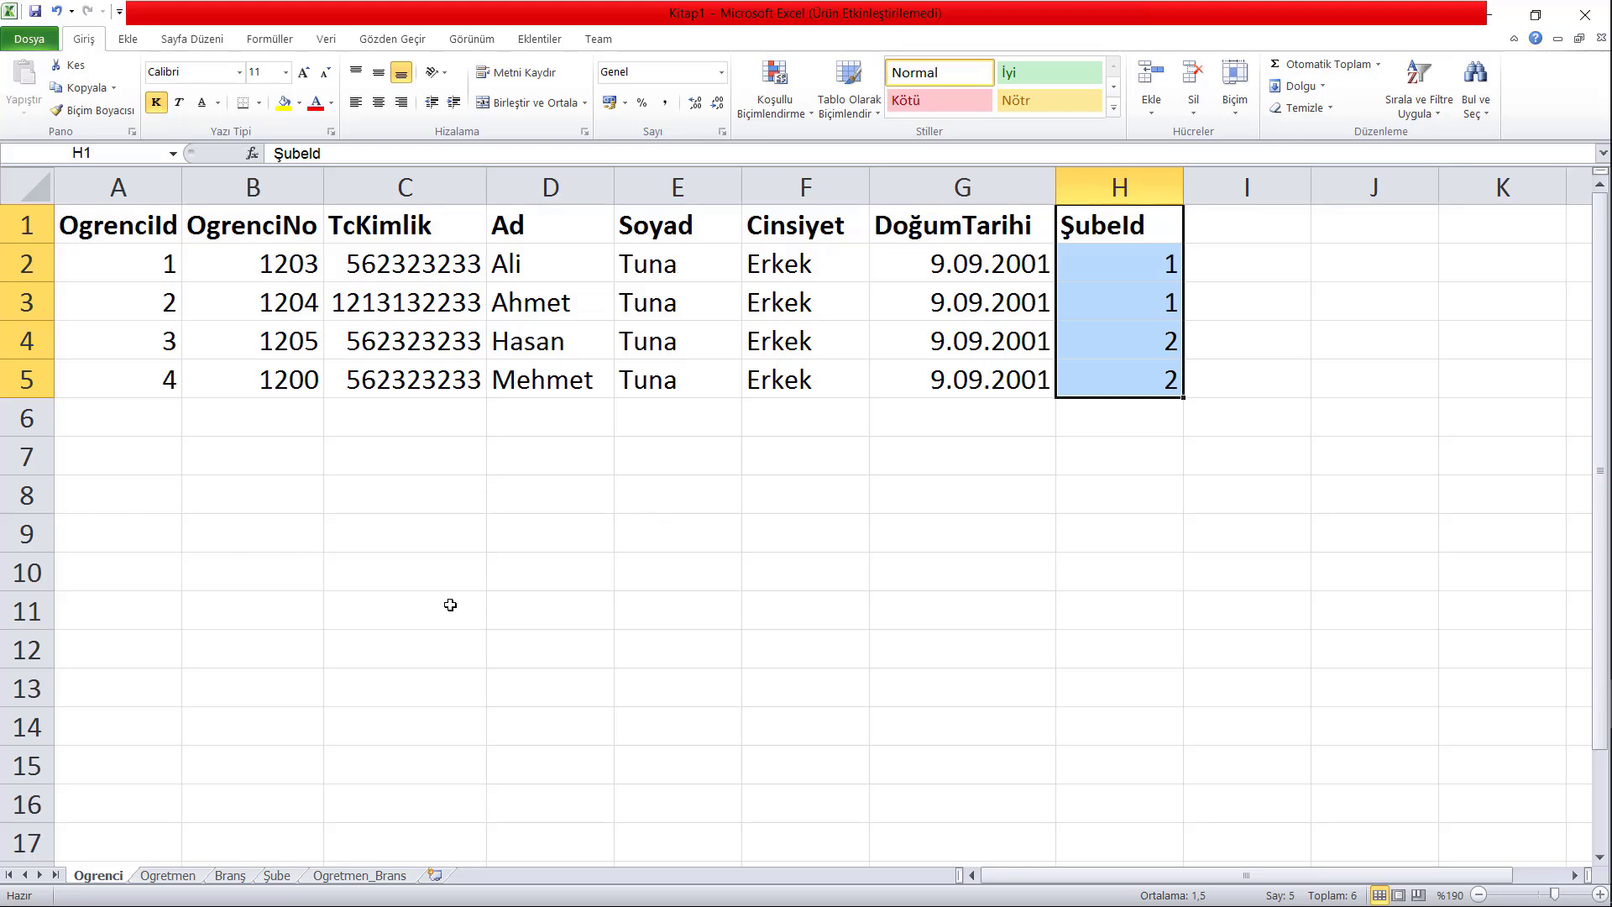
- Review each teacher's BranşId on the Ogretmen sheet (Ali 1, Mehmet 2), then return to Ogrenci
{"action": "left_click", "coordinate": [168, 875]}
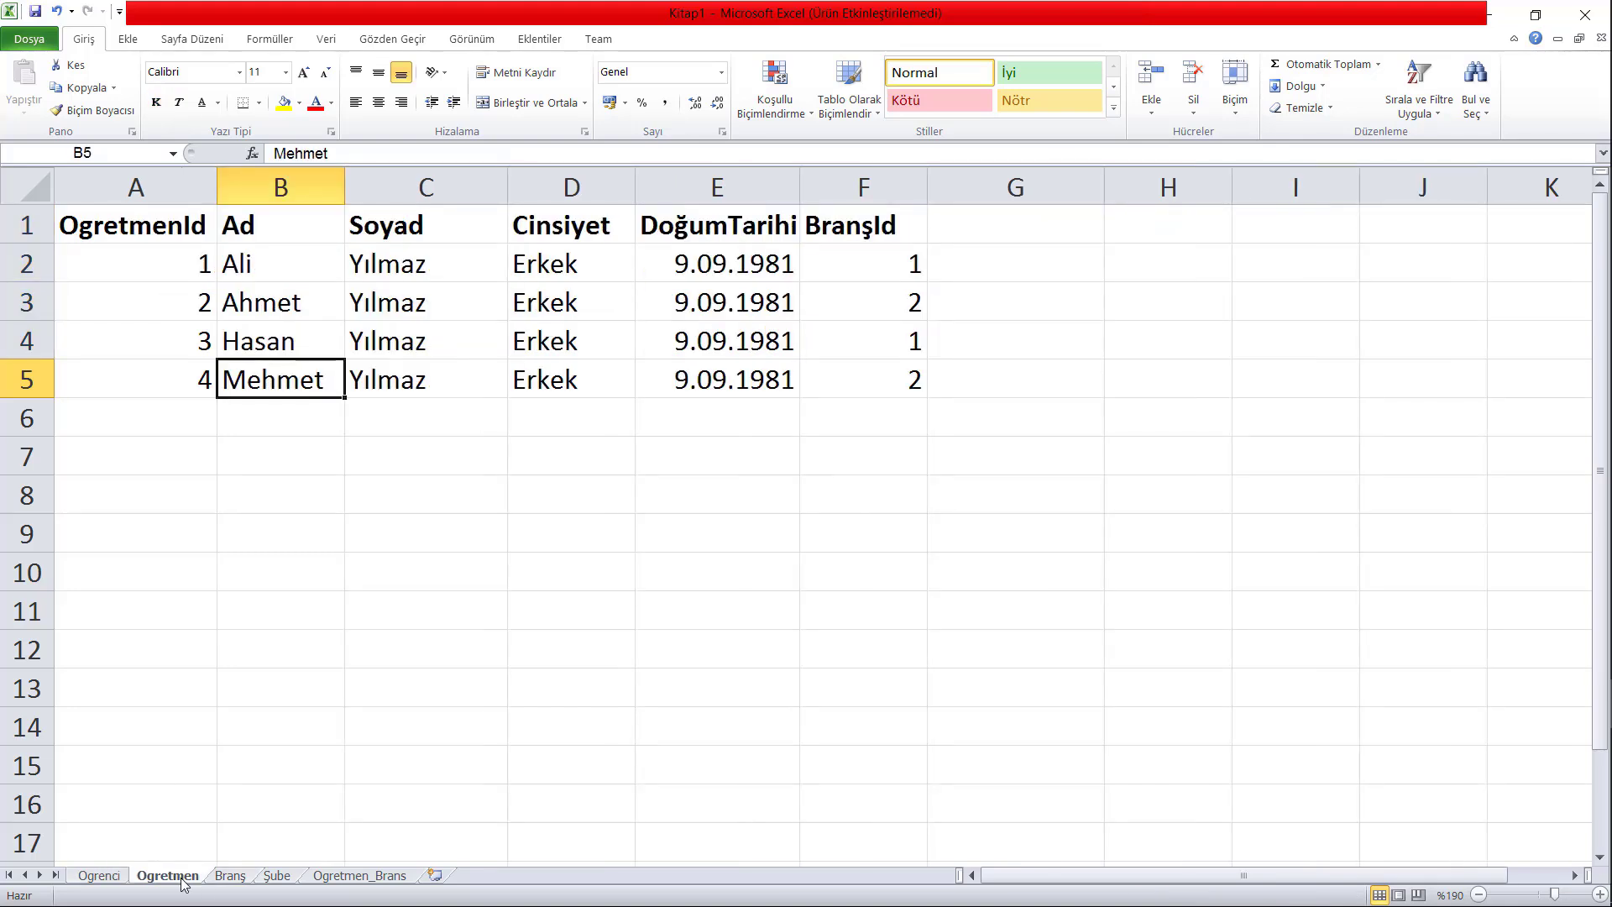
{"action": "left_click_drag", "start_coordinate": [855, 262], "coordinate": [881, 374]}
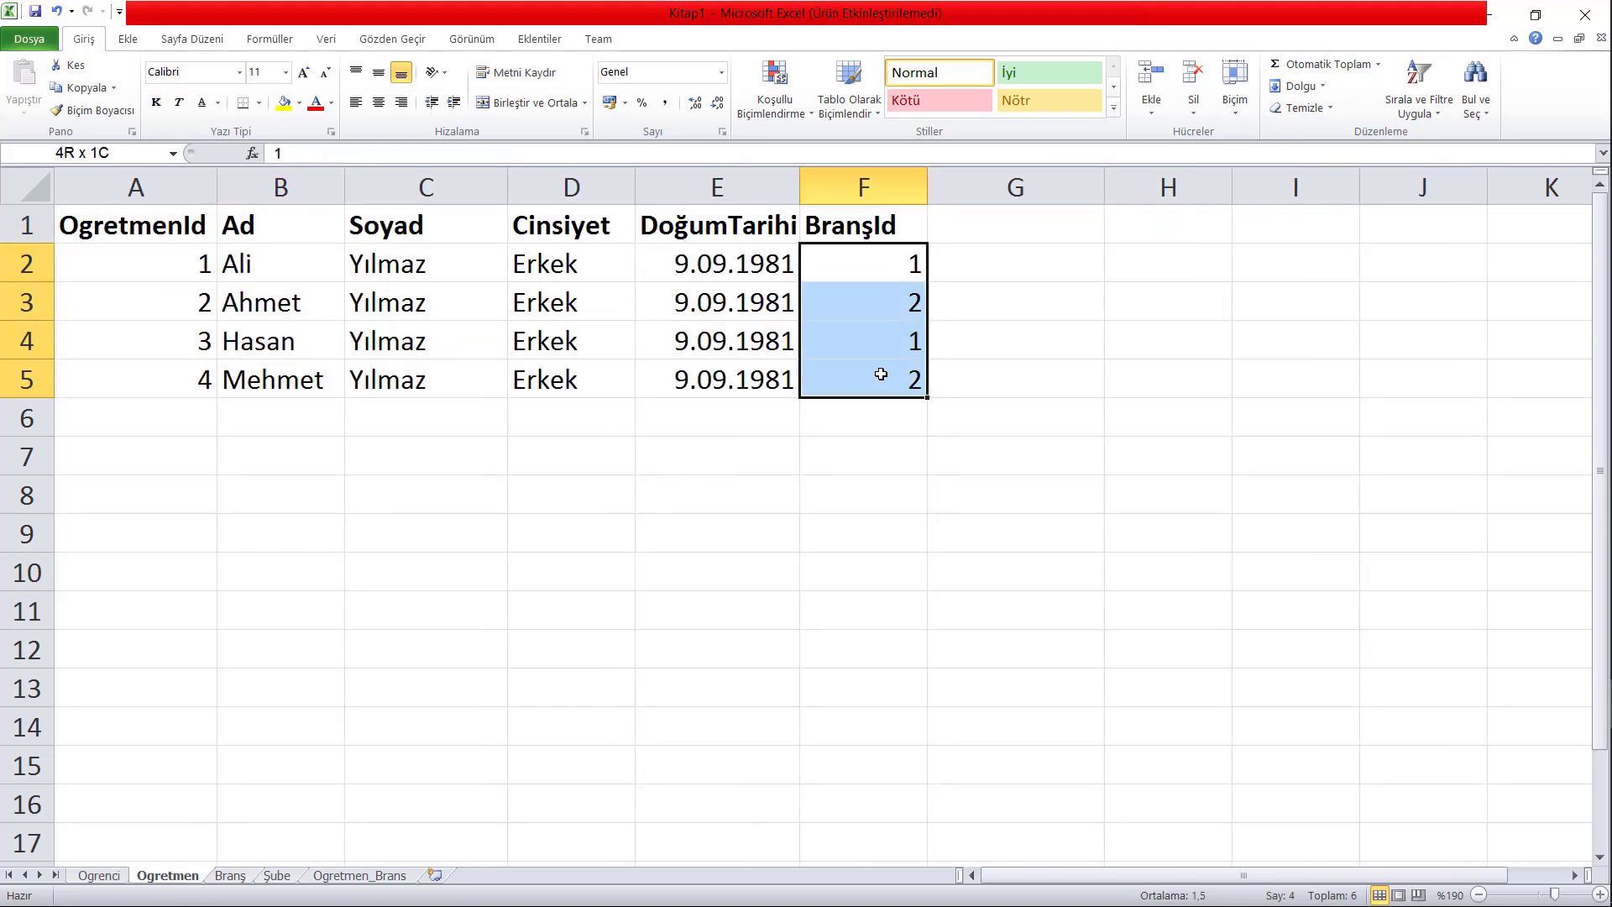
{"action": "left_click", "coordinate": [862, 258]}
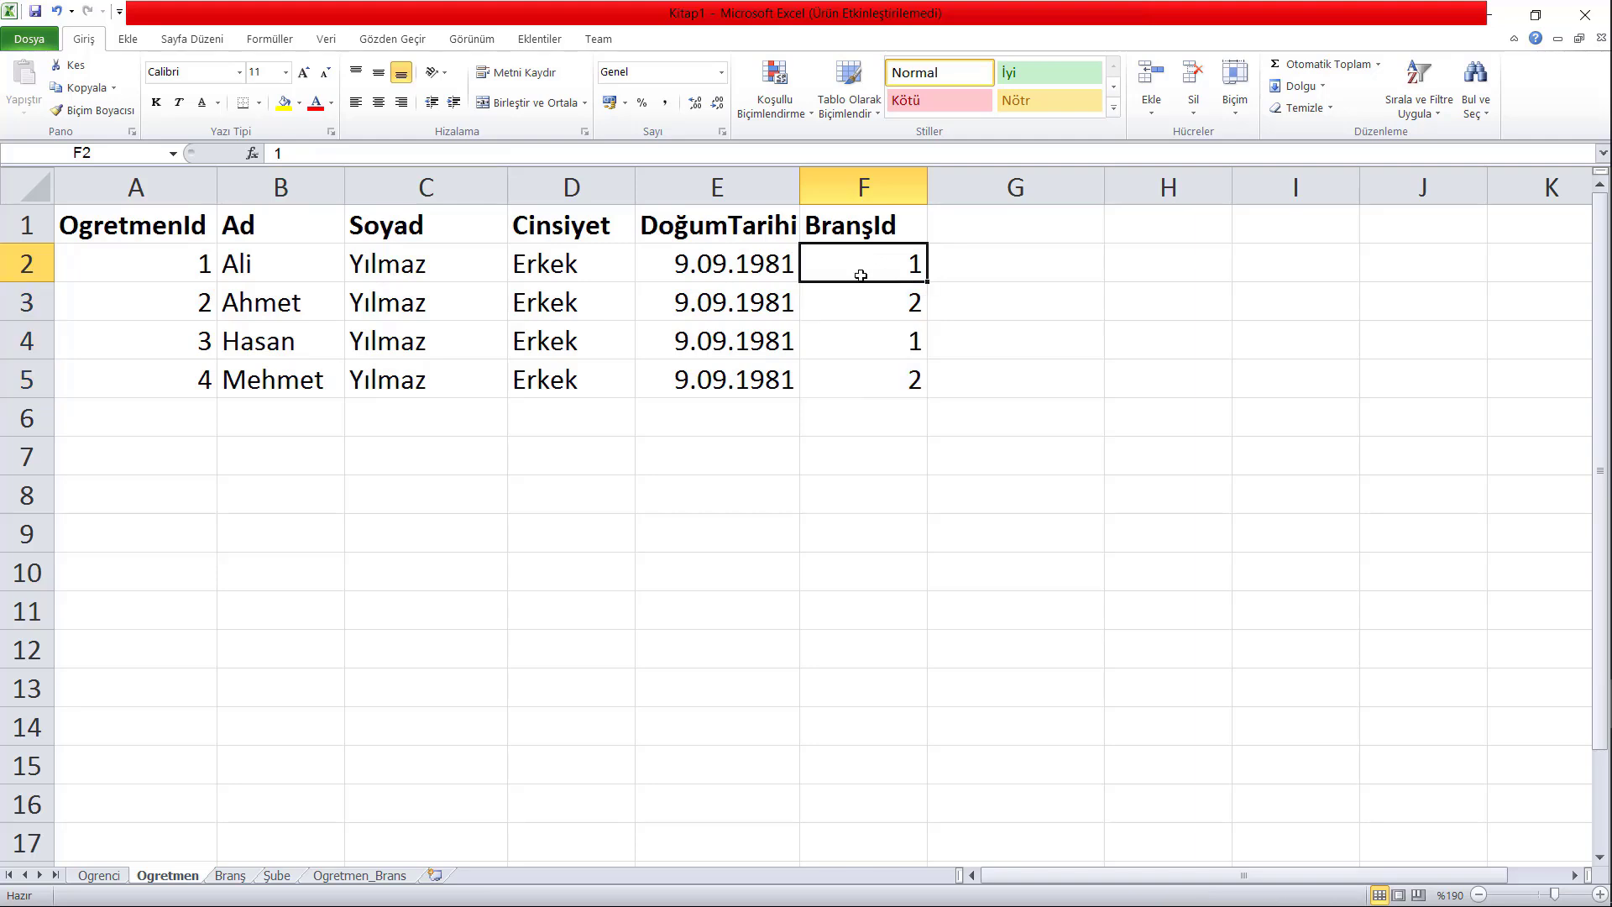
{"action": "left_click", "coordinate": [868, 341]}
{"action": "left_click", "coordinate": [855, 258]}
{"action": "left_click", "coordinate": [174, 339]}
{"action": "left_click", "coordinate": [898, 328]}
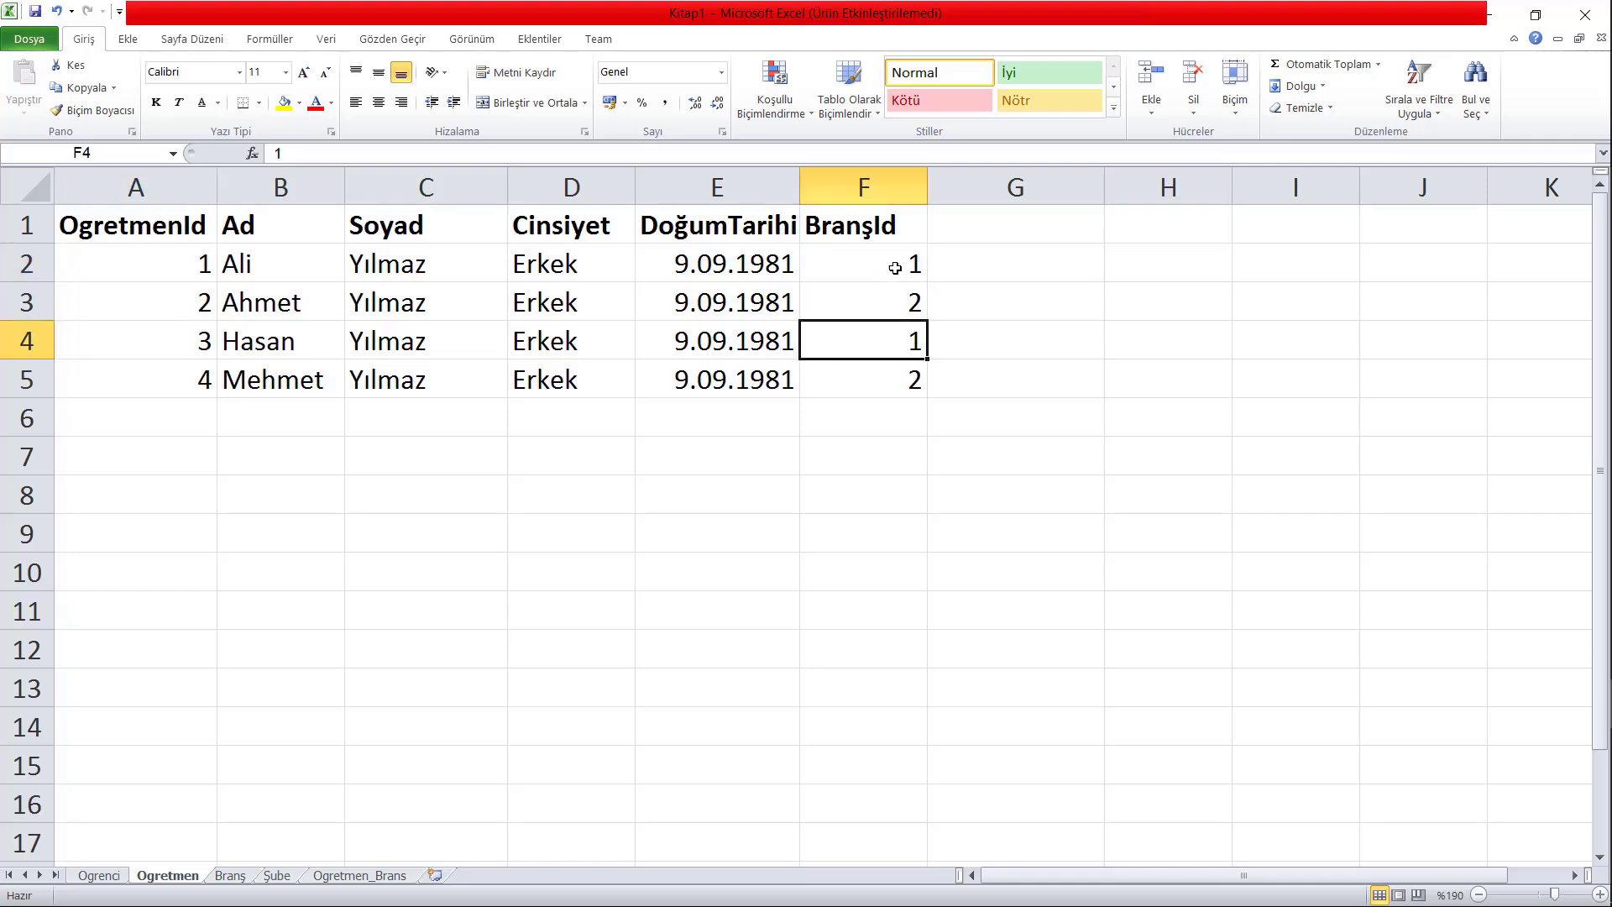
{"action": "left_click", "coordinate": [895, 266]}
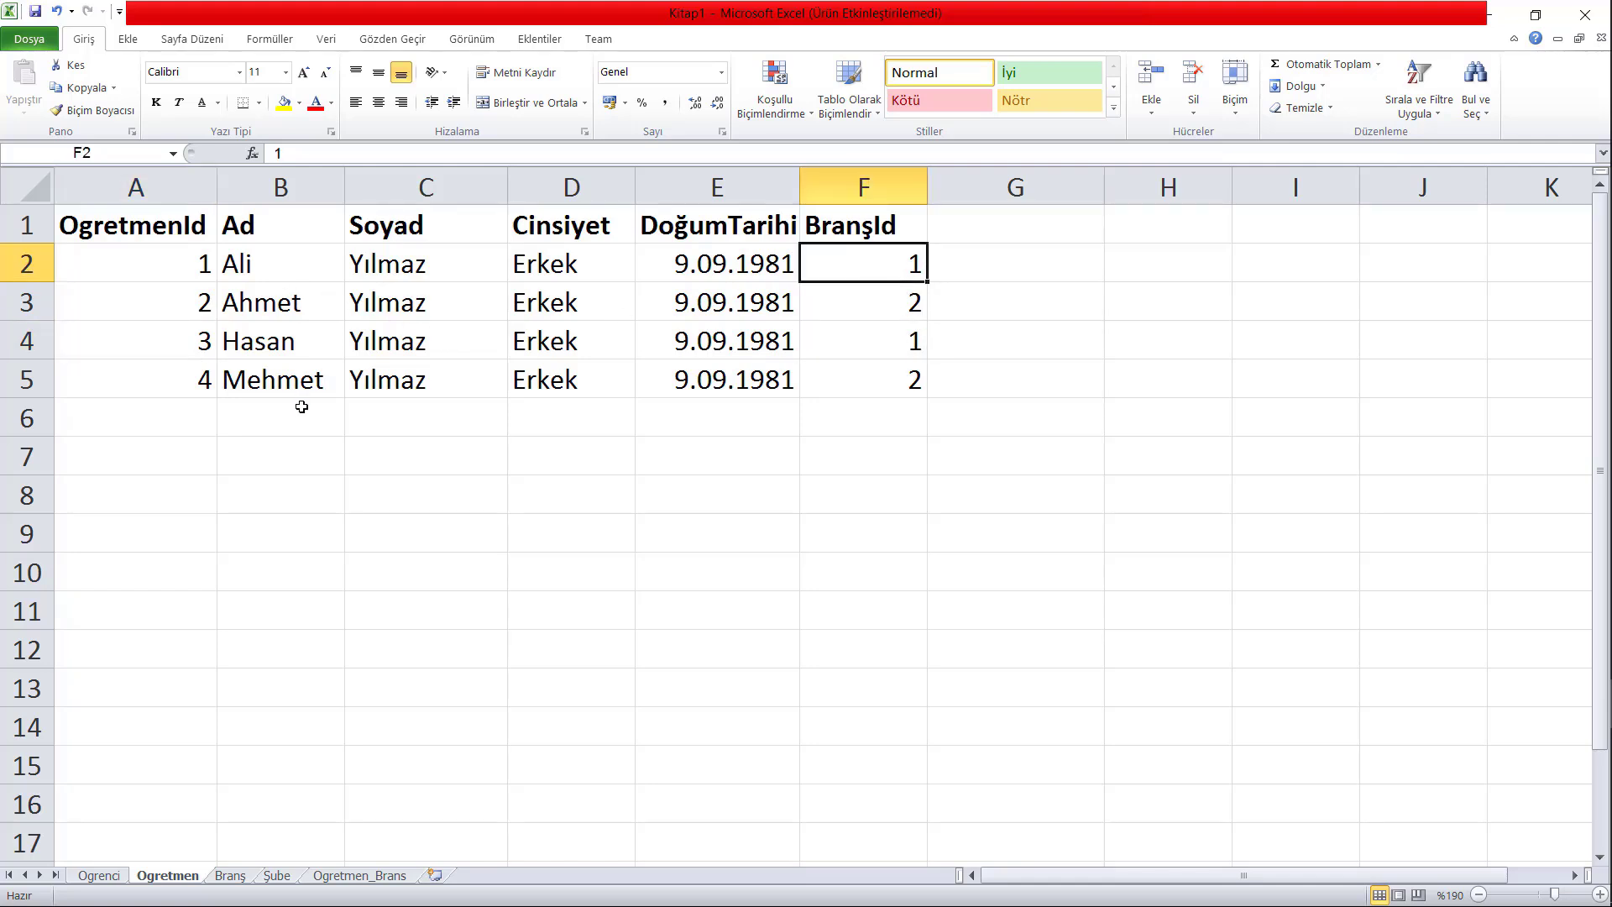
{"action": "left_click", "coordinate": [886, 307]}
{"action": "left_click", "coordinate": [873, 380]}
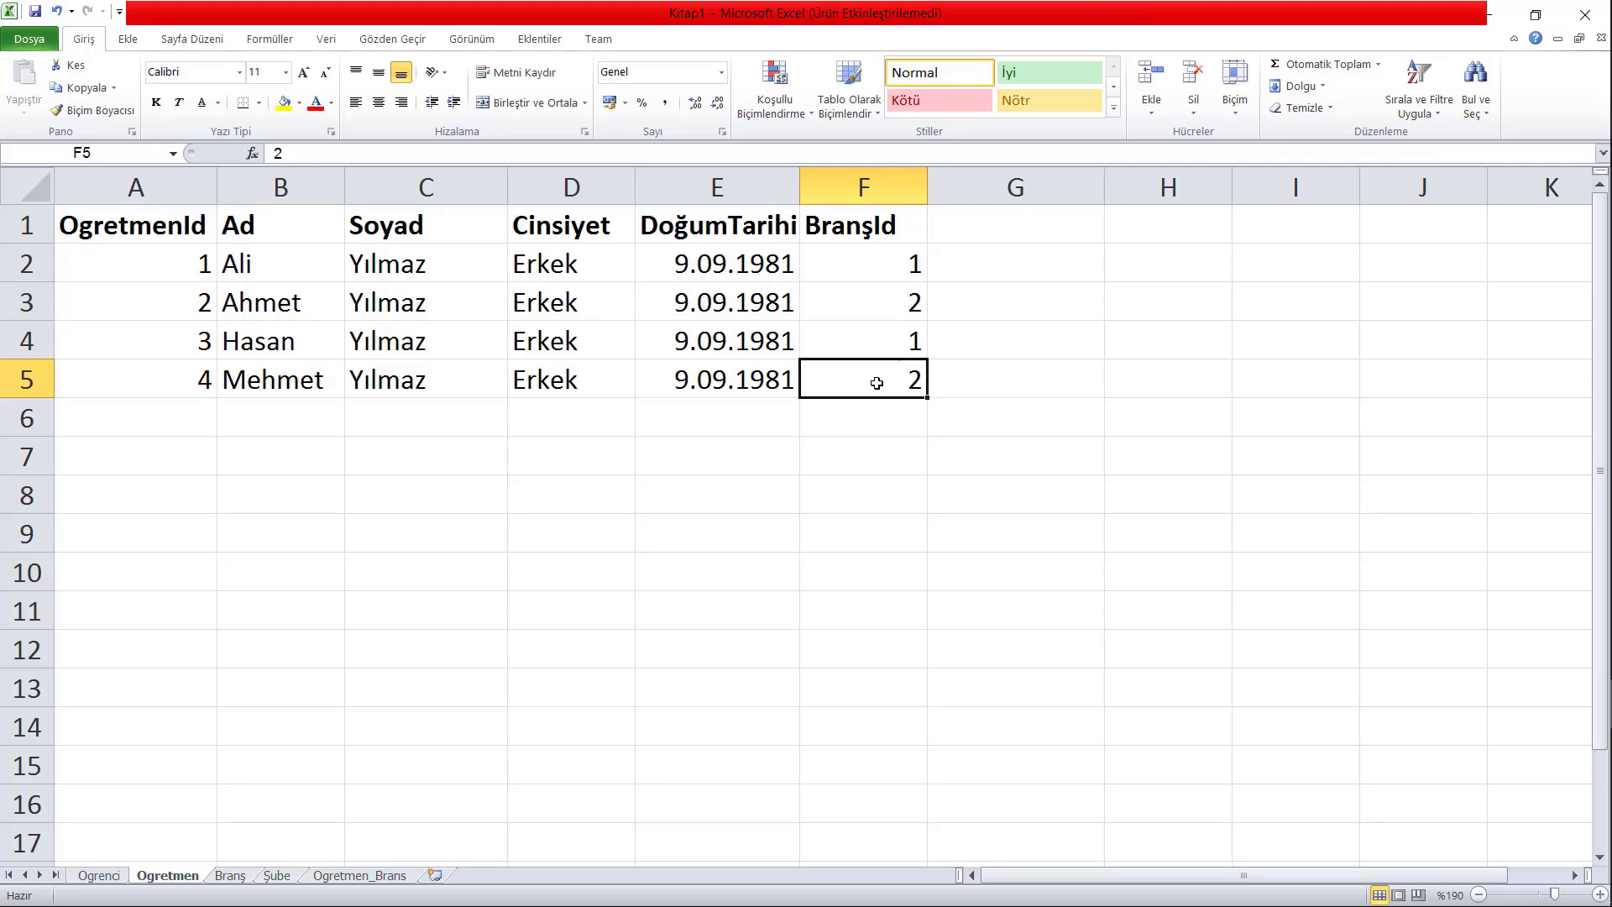
{"action": "left_click", "coordinate": [876, 264]}
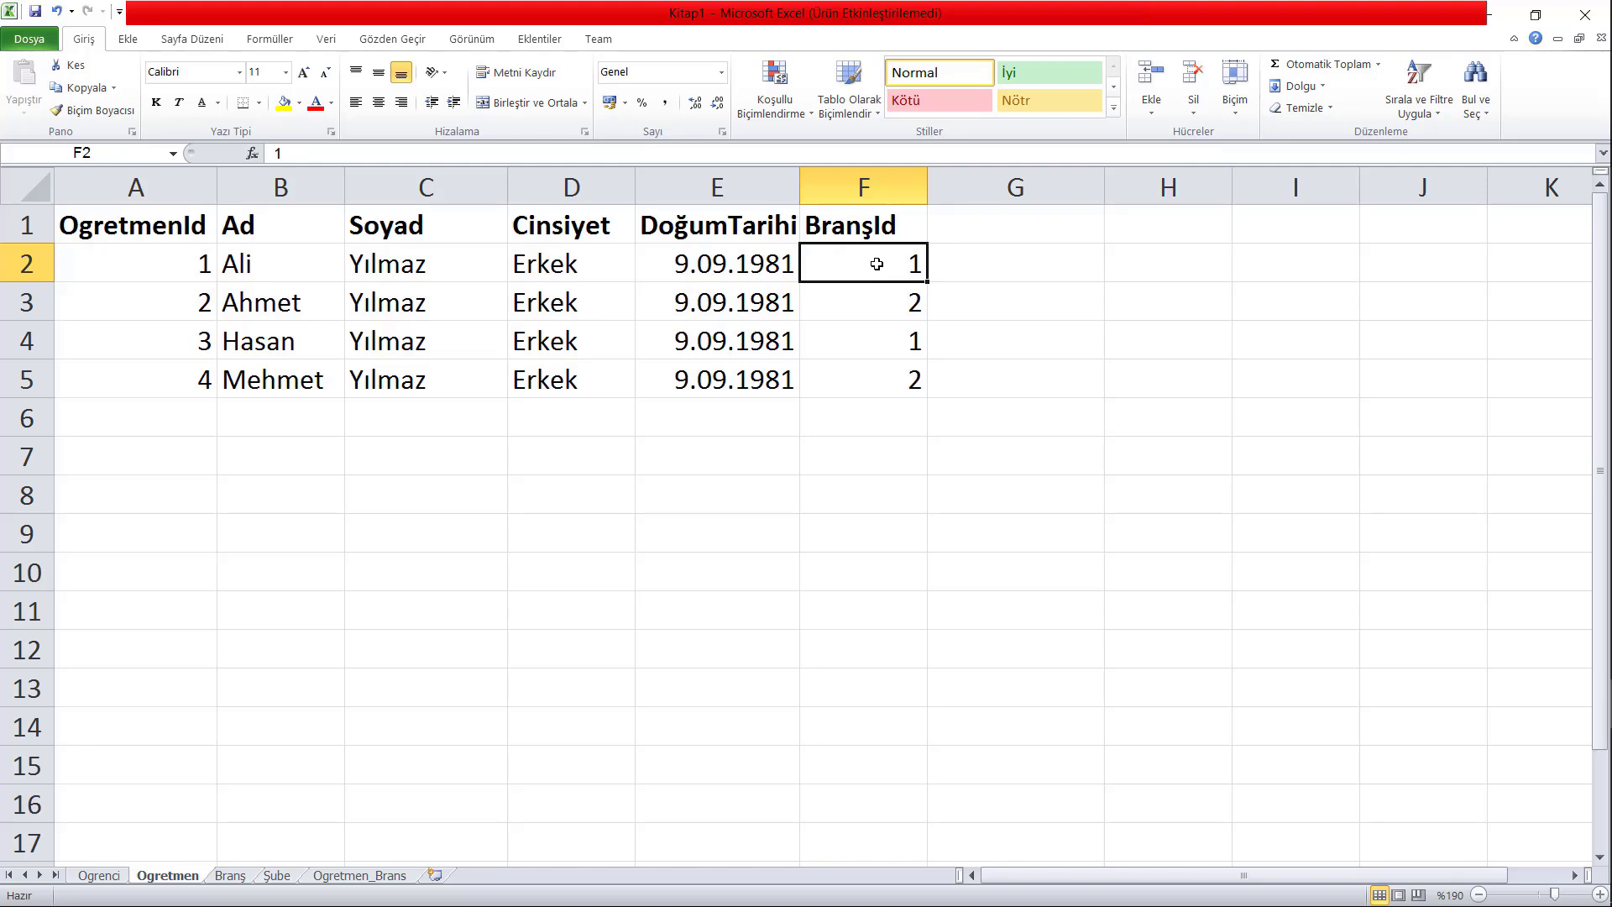
{"action": "left_click", "coordinate": [100, 875]}
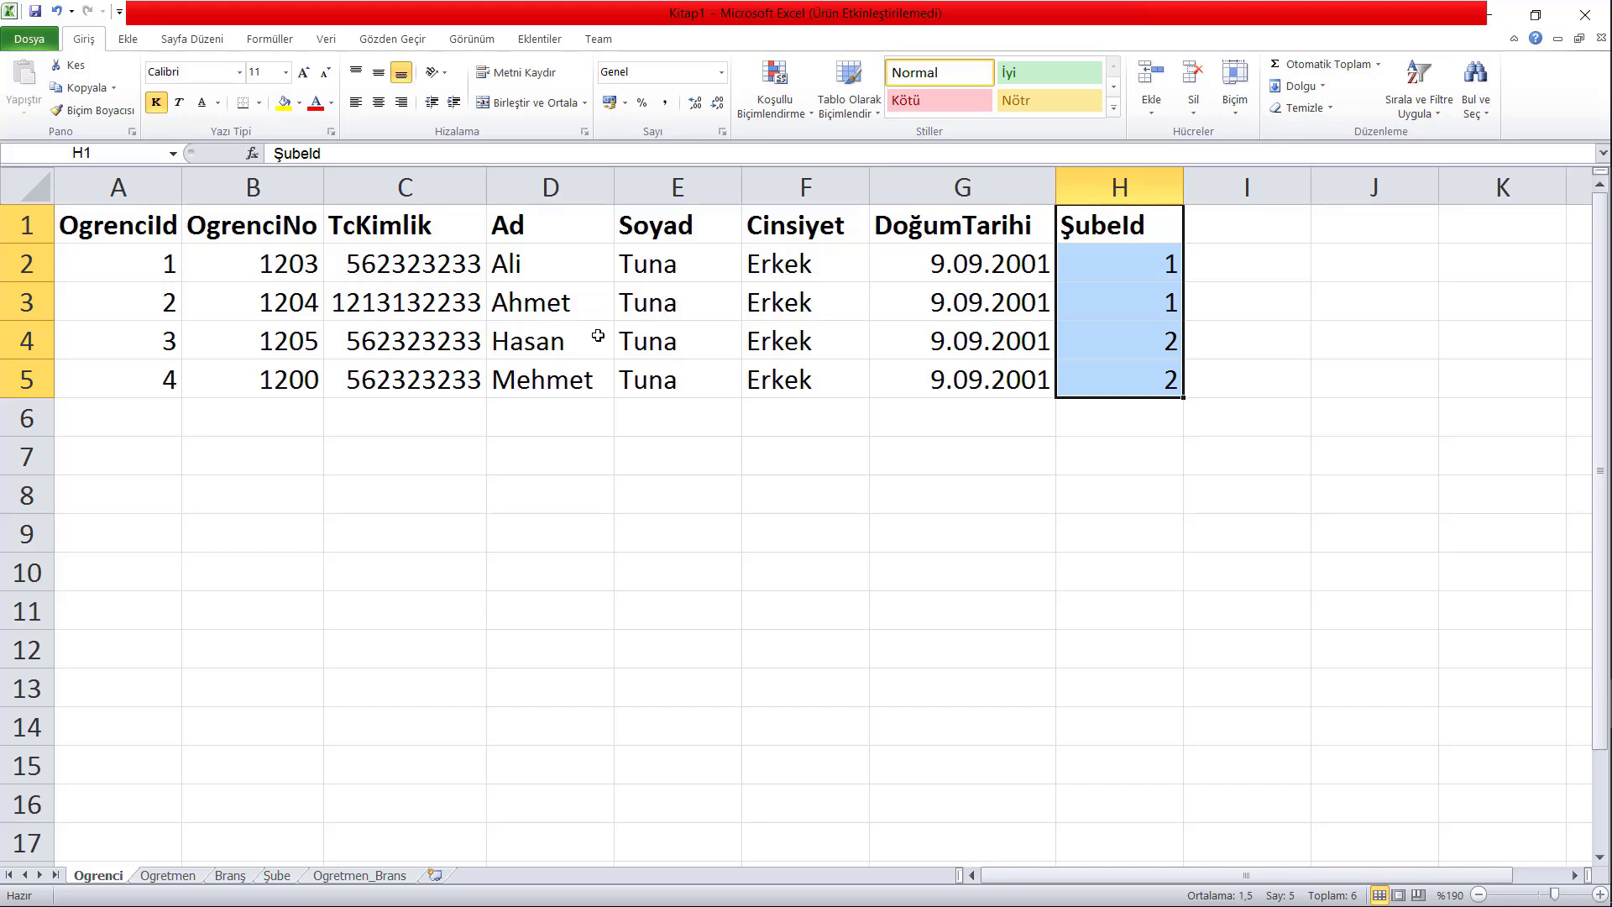
{"action": "left_click", "coordinate": [36, 264]}
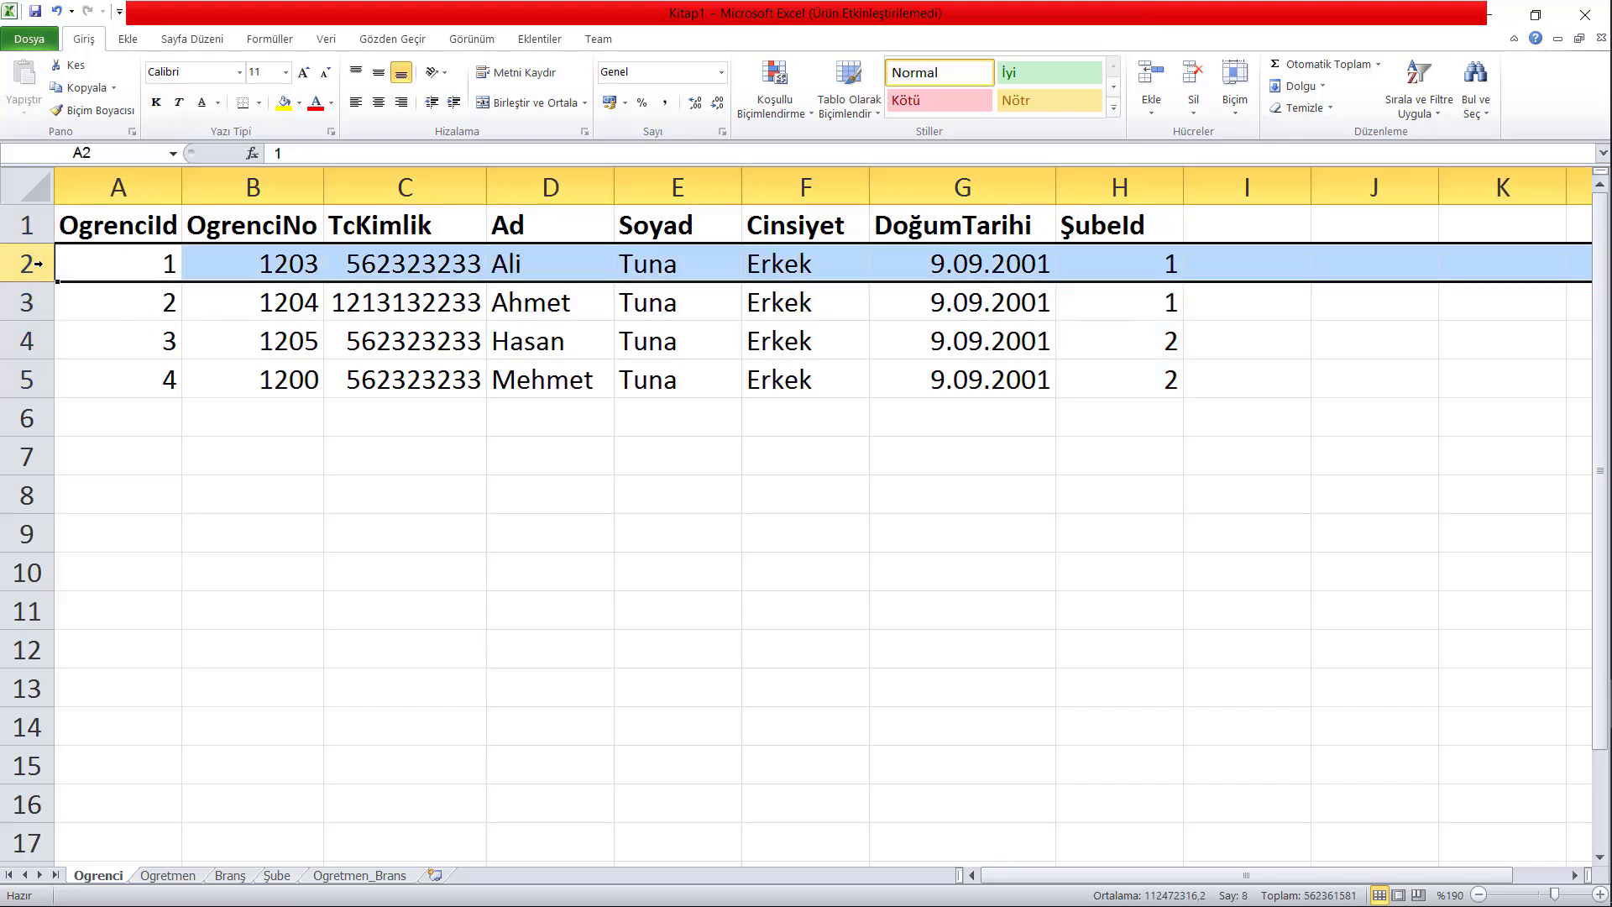
{"action": "left_click", "coordinate": [111, 256]}
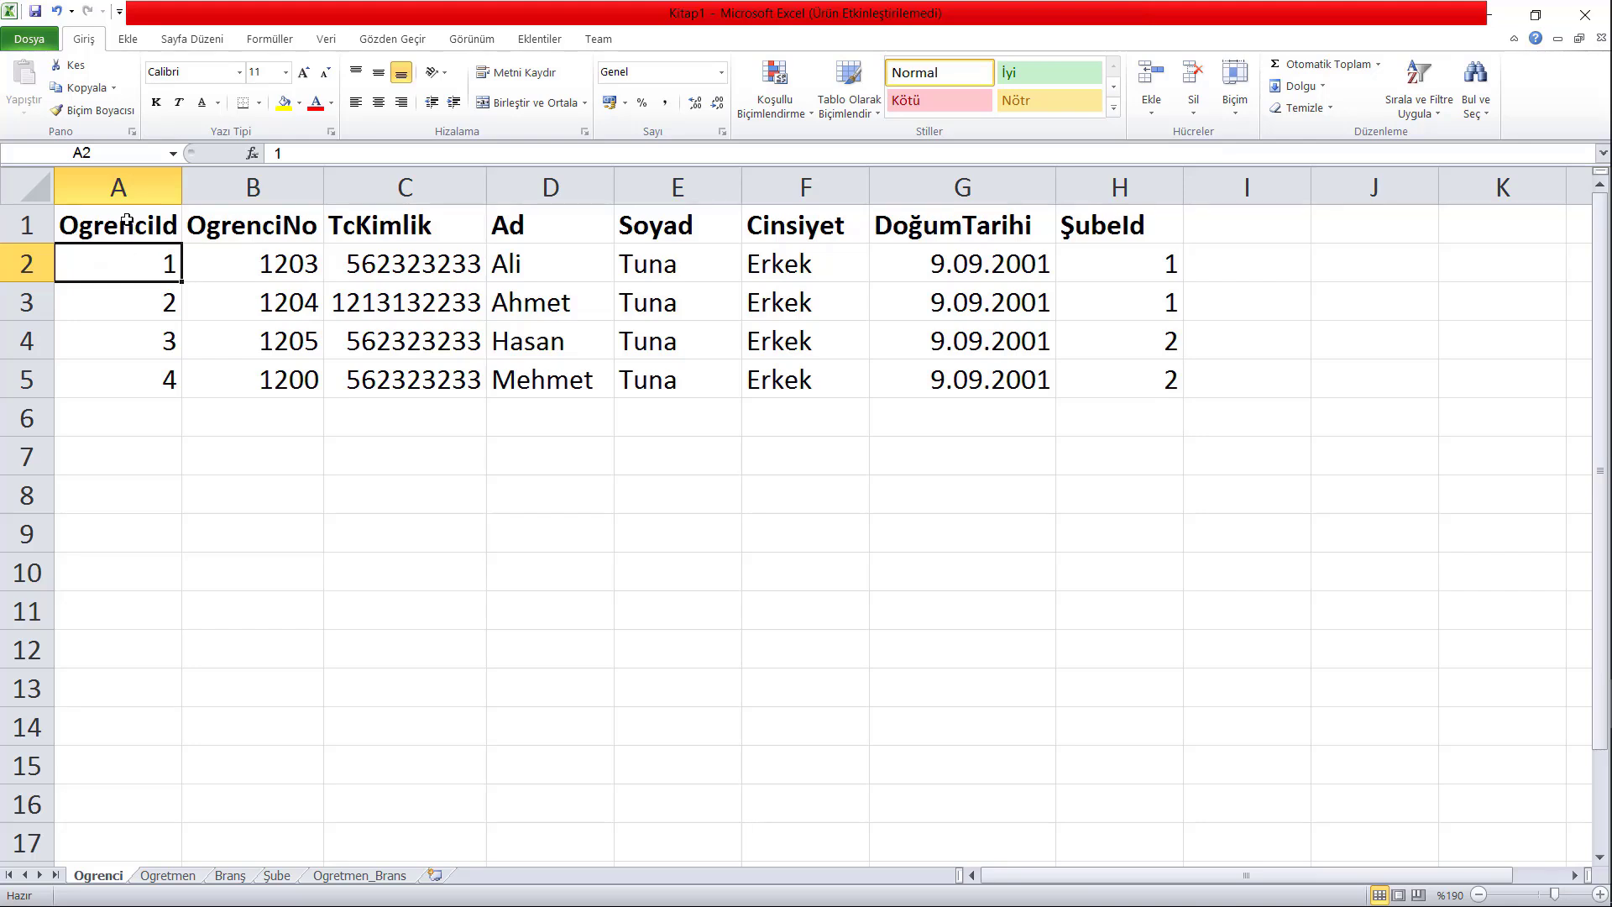
{"action": "left_click", "coordinate": [122, 220]}
{"action": "left_click_drag", "start_coordinate": [122, 220], "coordinate": [120, 372]}
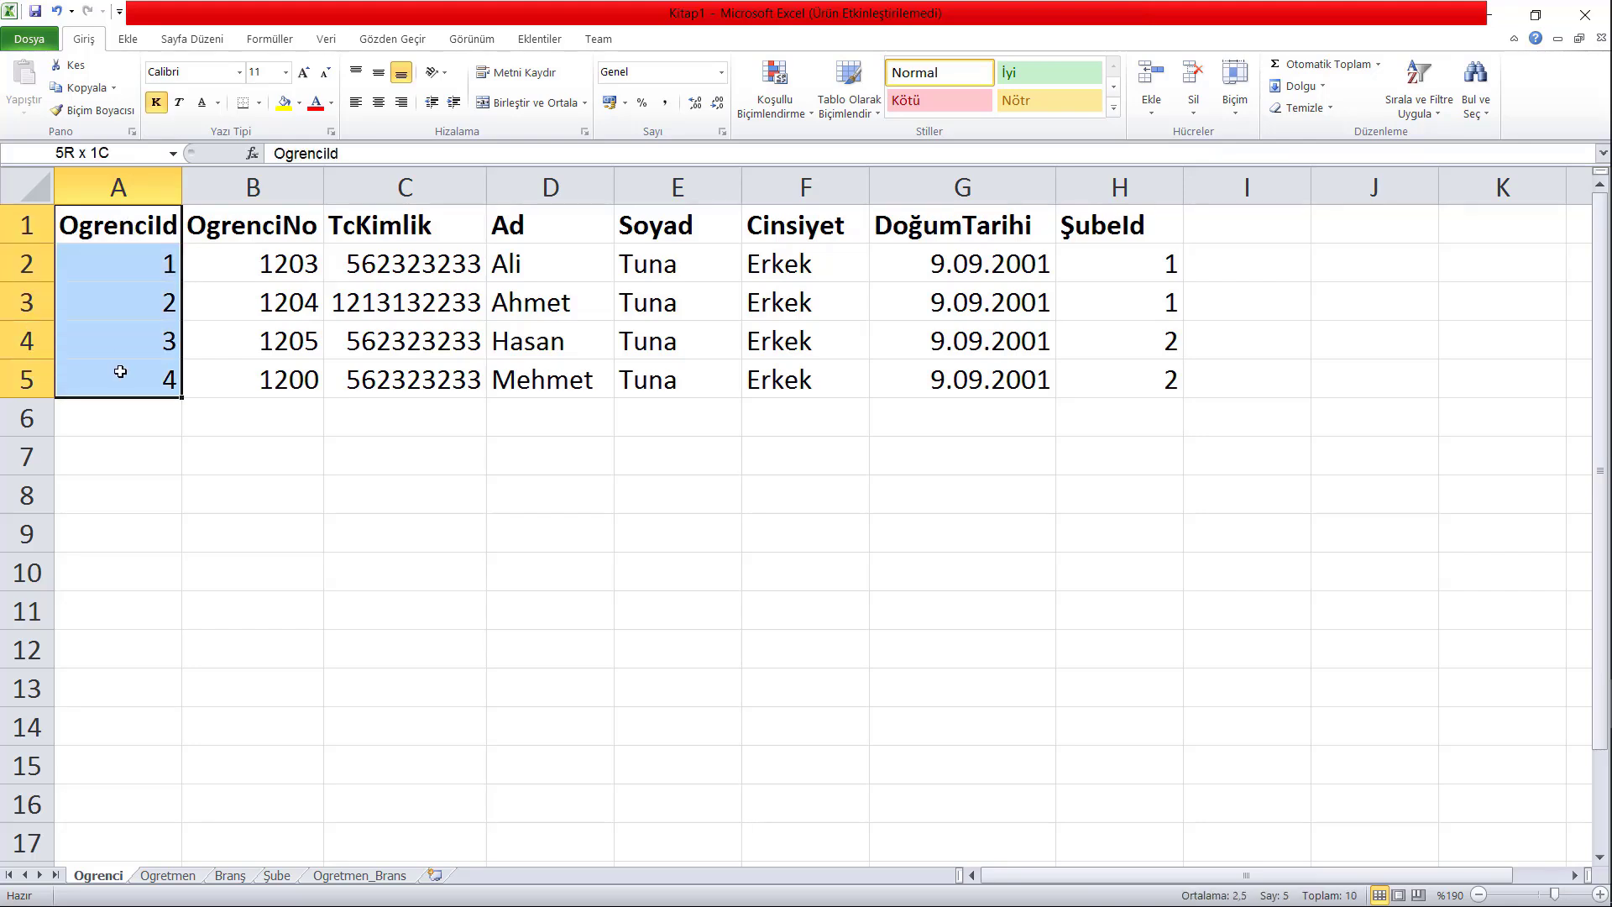
{"action": "left_click", "coordinate": [118, 258]}
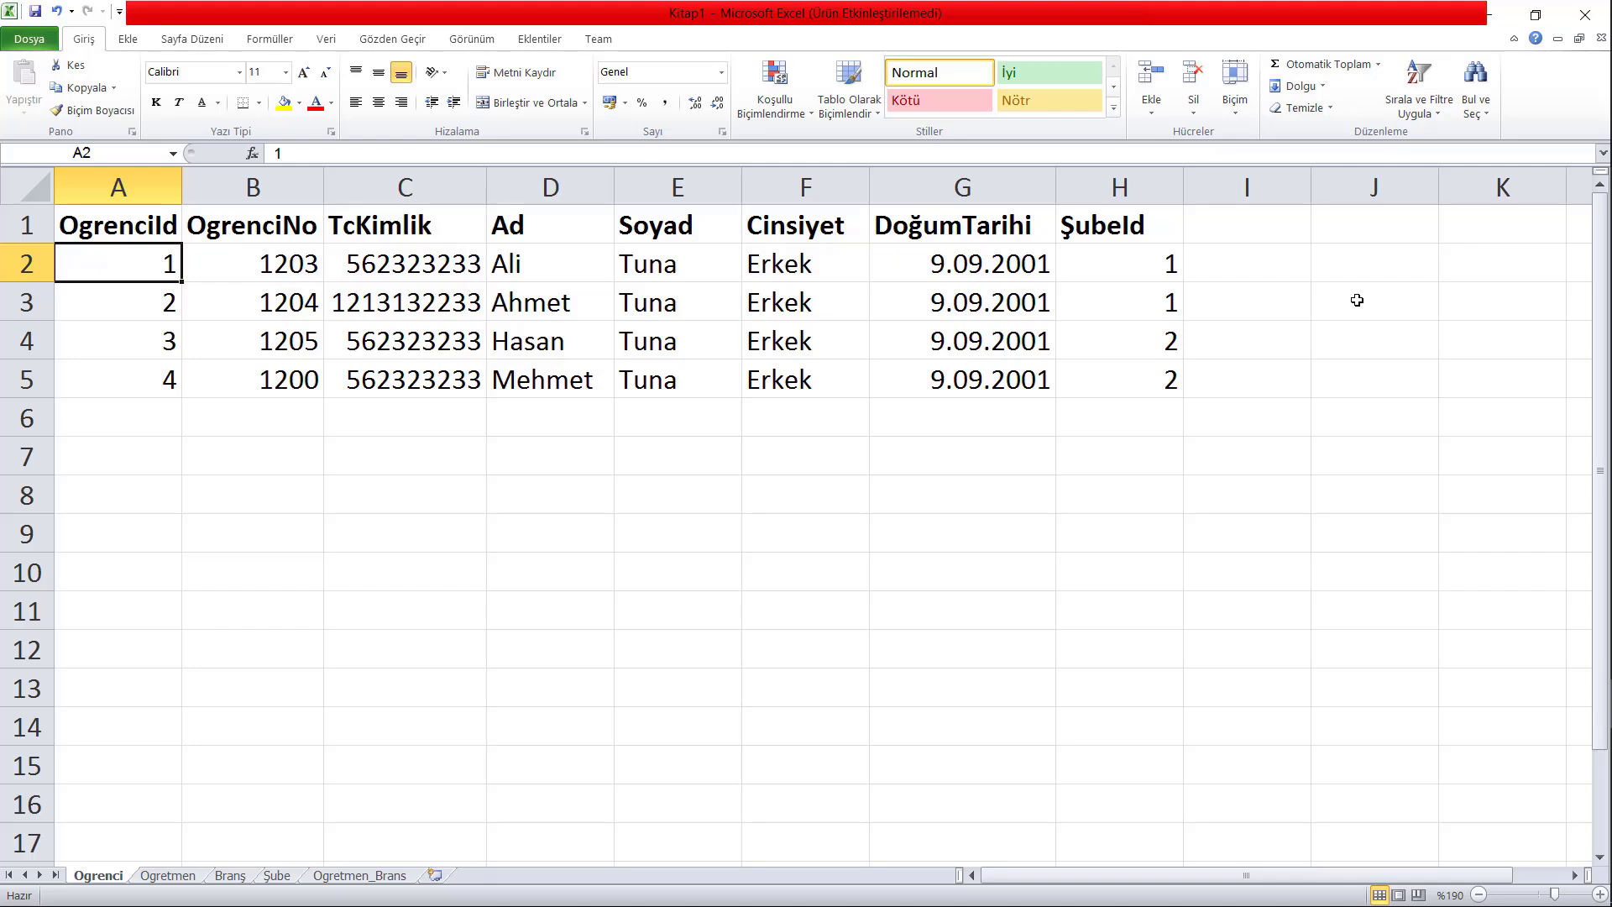
- Type the topics oto galeri, market and sipariş into C9 through C11
{"action": "left_click", "coordinate": [428, 536]}
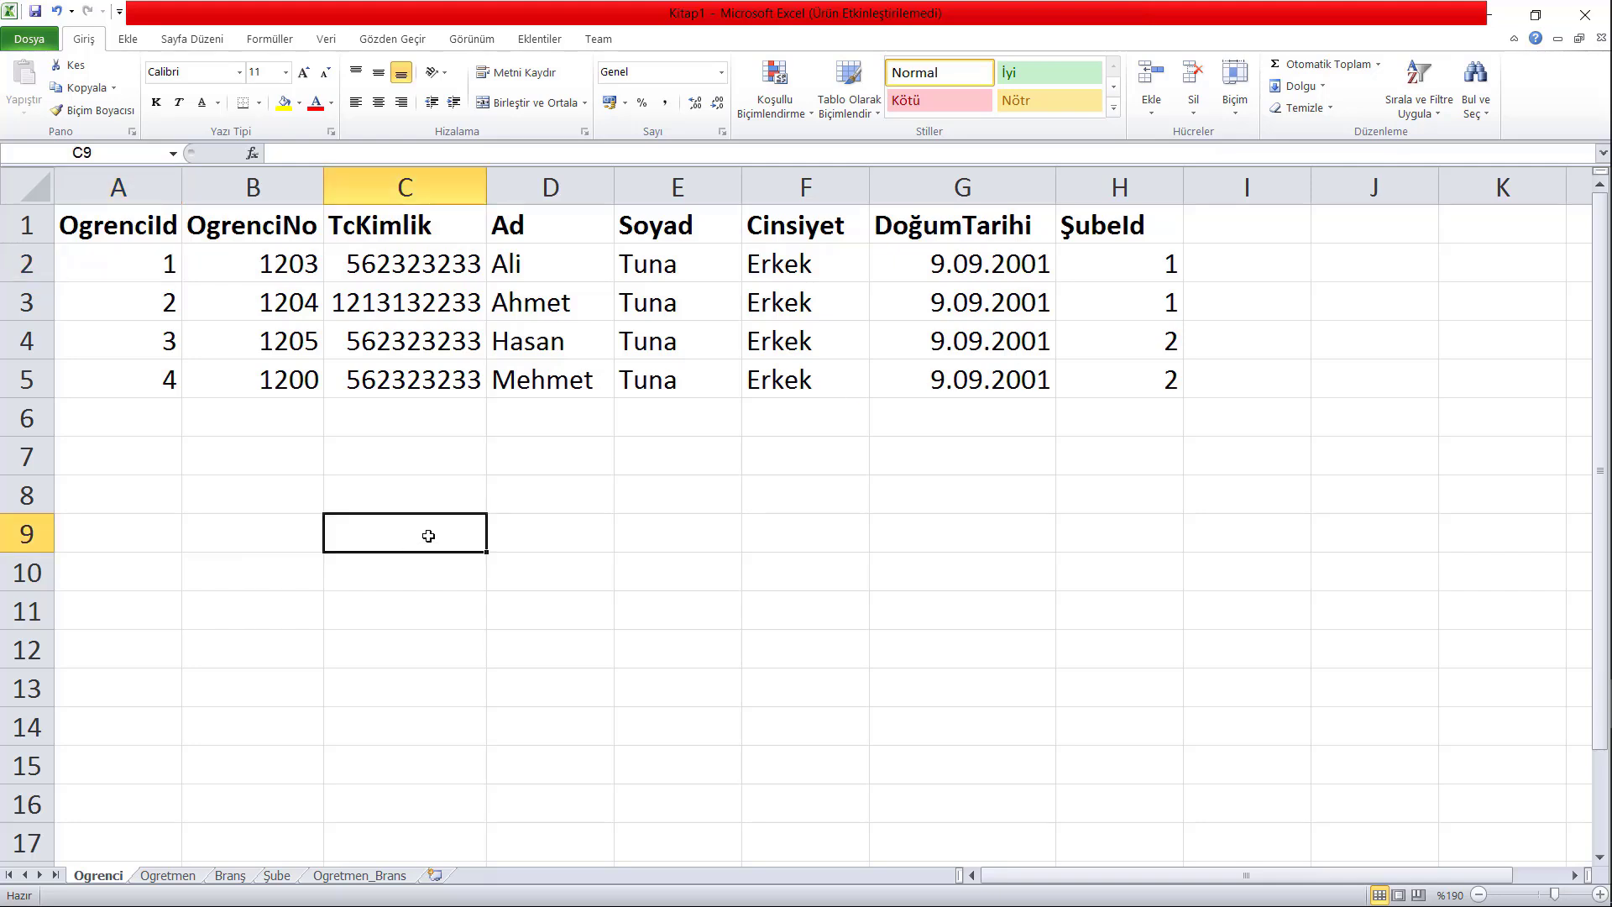
{"action": "type", "text": "to"}
{"action": "key", "text": "BackSpace"}
{"action": "key", "text": "BackSpace"}
{"action": "type", "text": "ot"}
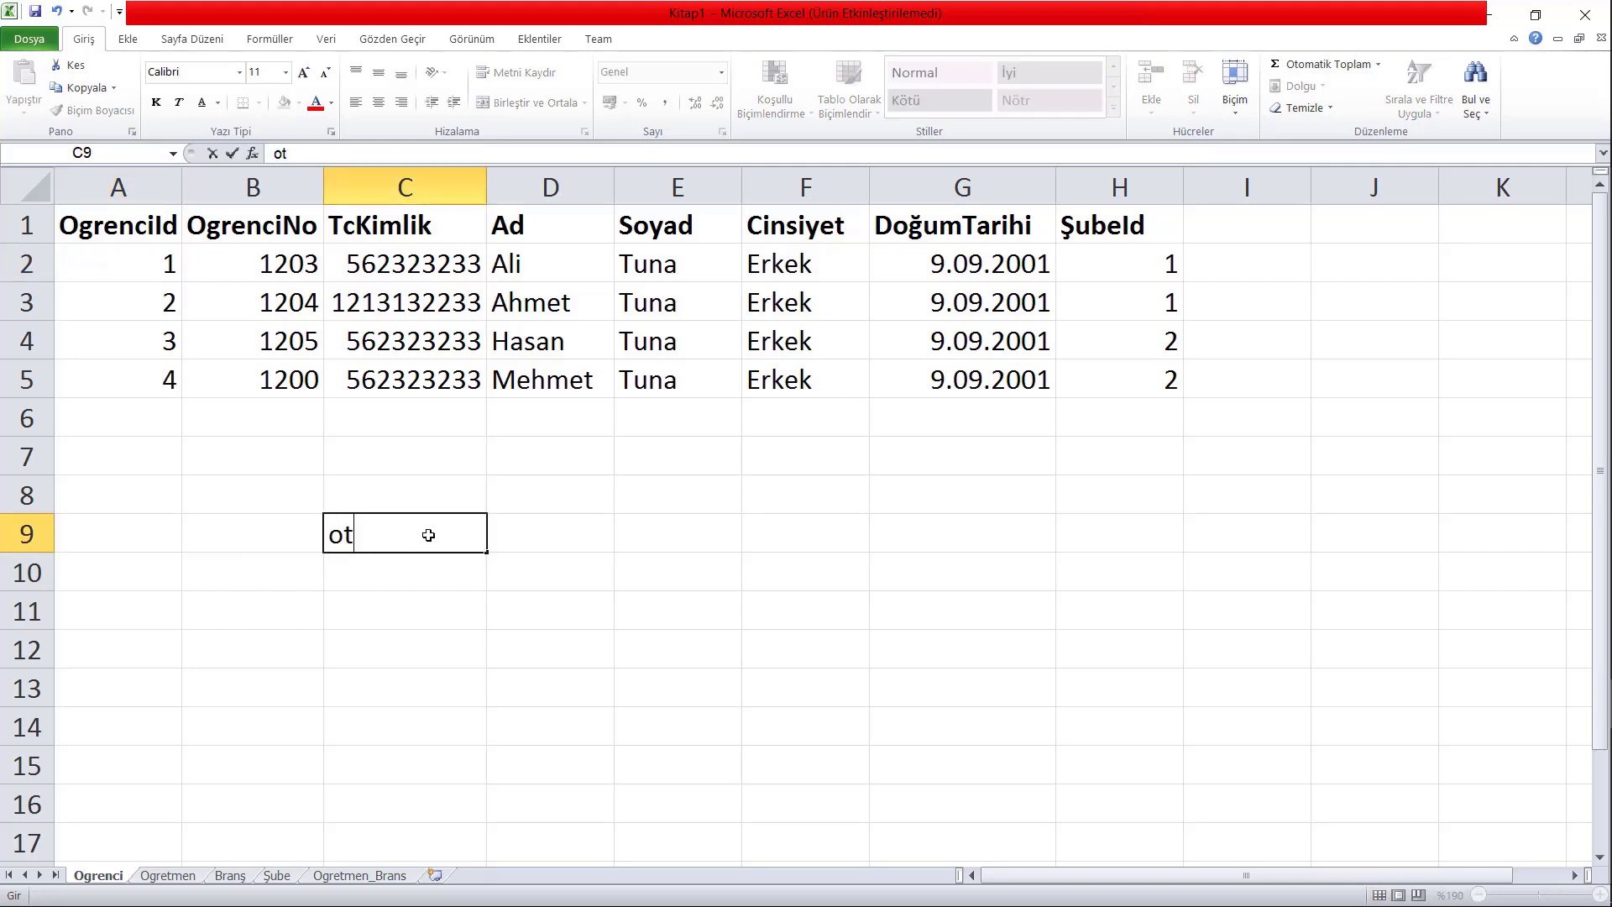
{"action": "type", "text": "o galeri"}
{"action": "key", "text": "Return"}
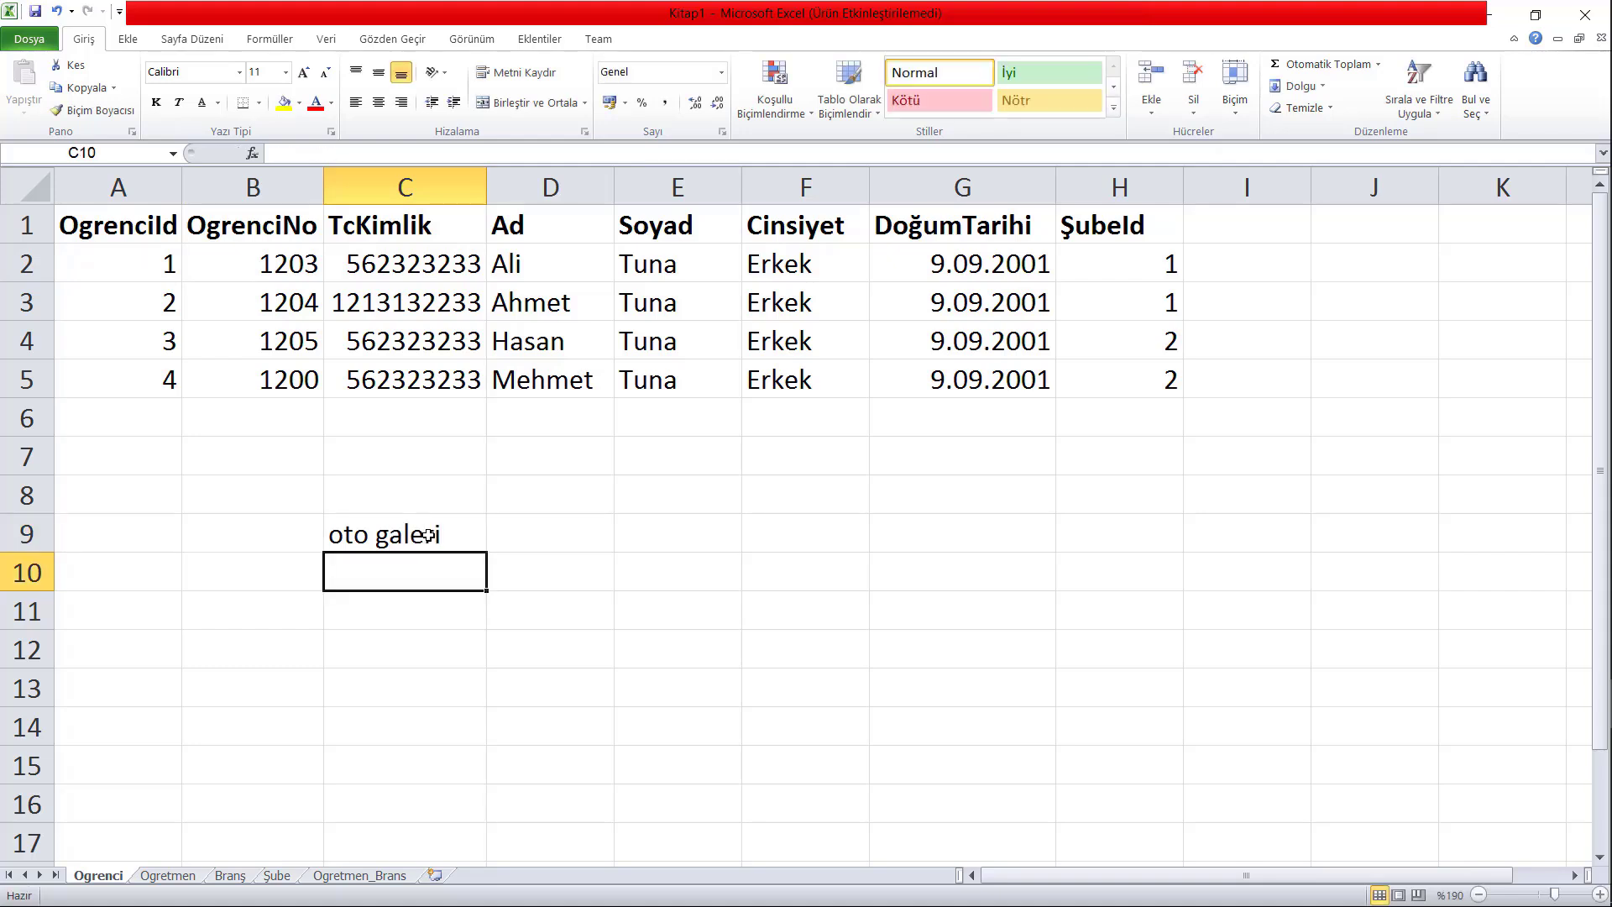
{"action": "type", "text": "market"}
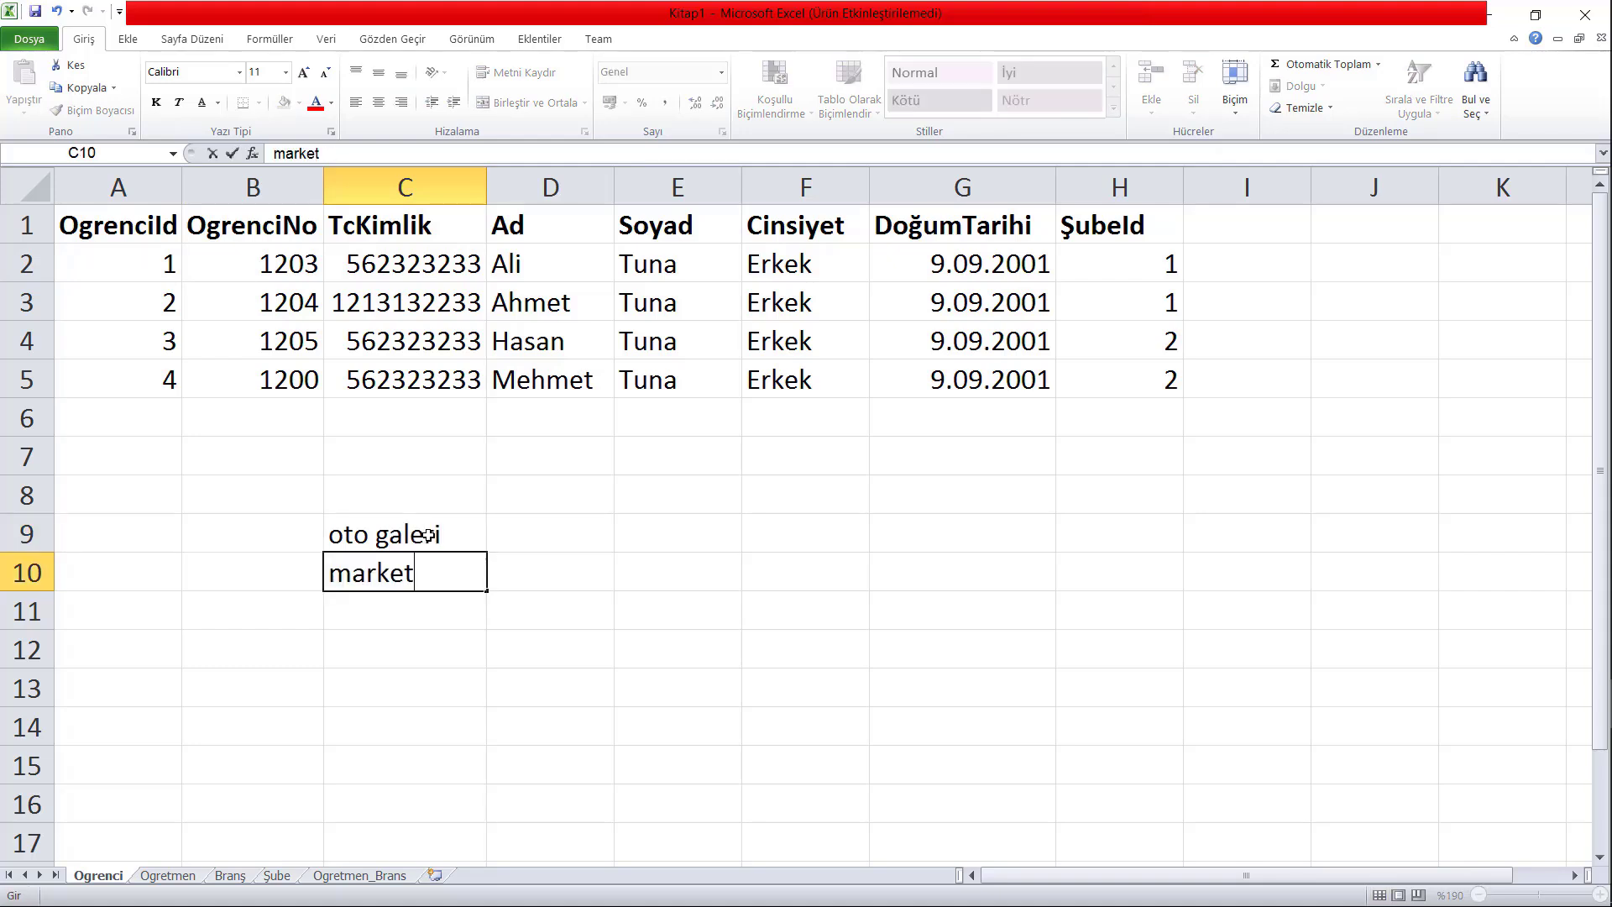
{"action": "key", "text": "Return"}
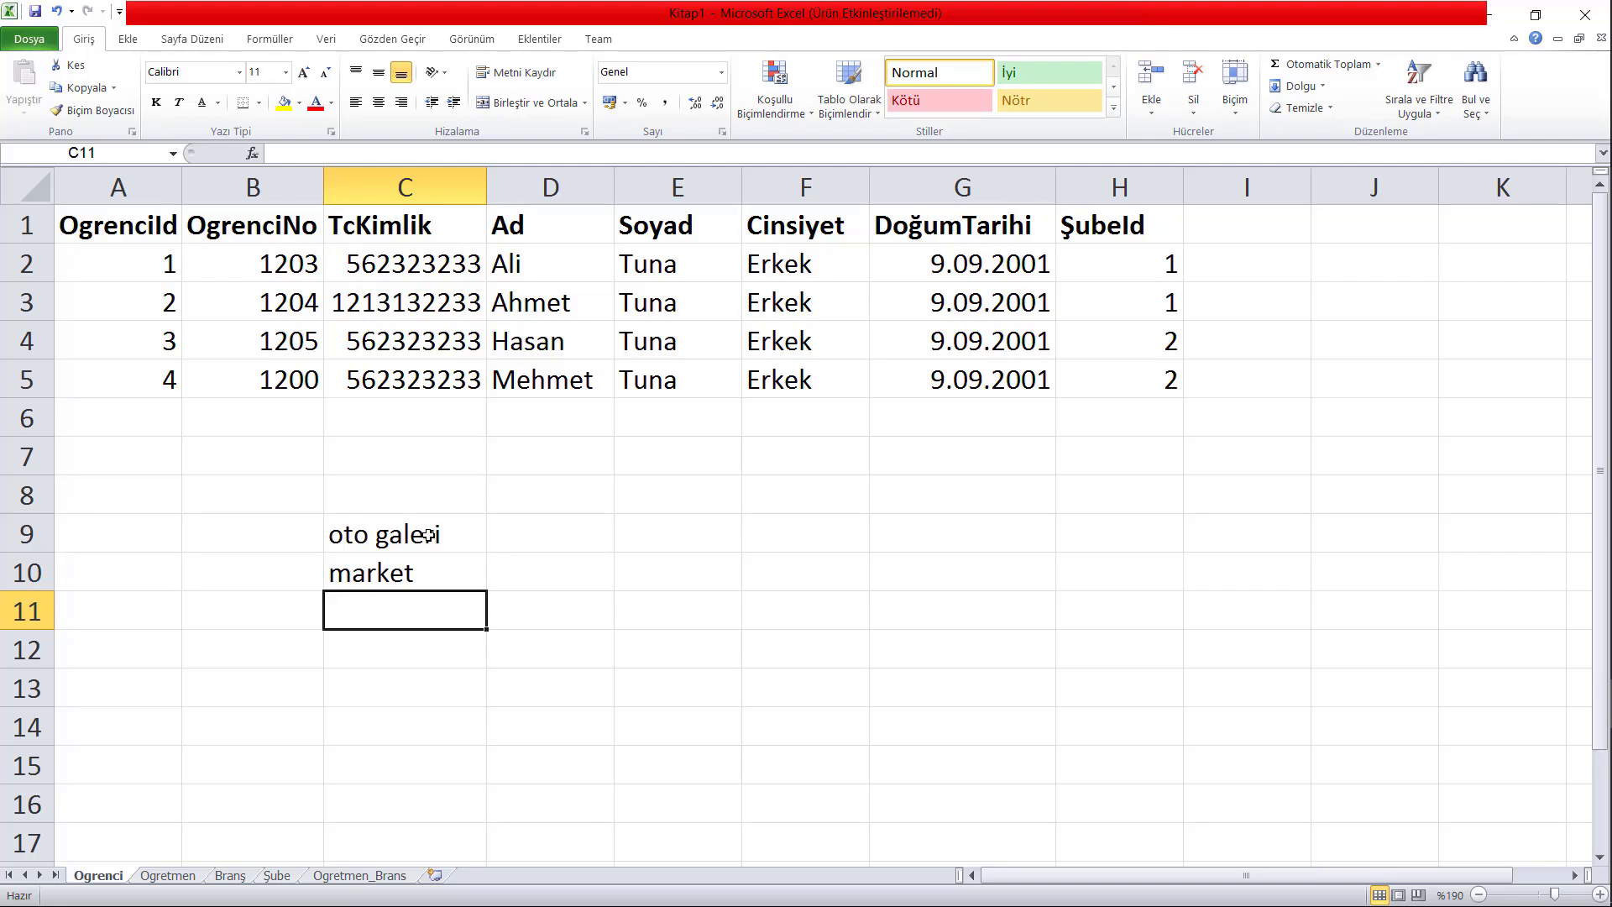
{"action": "type", "text": "siparşi"}
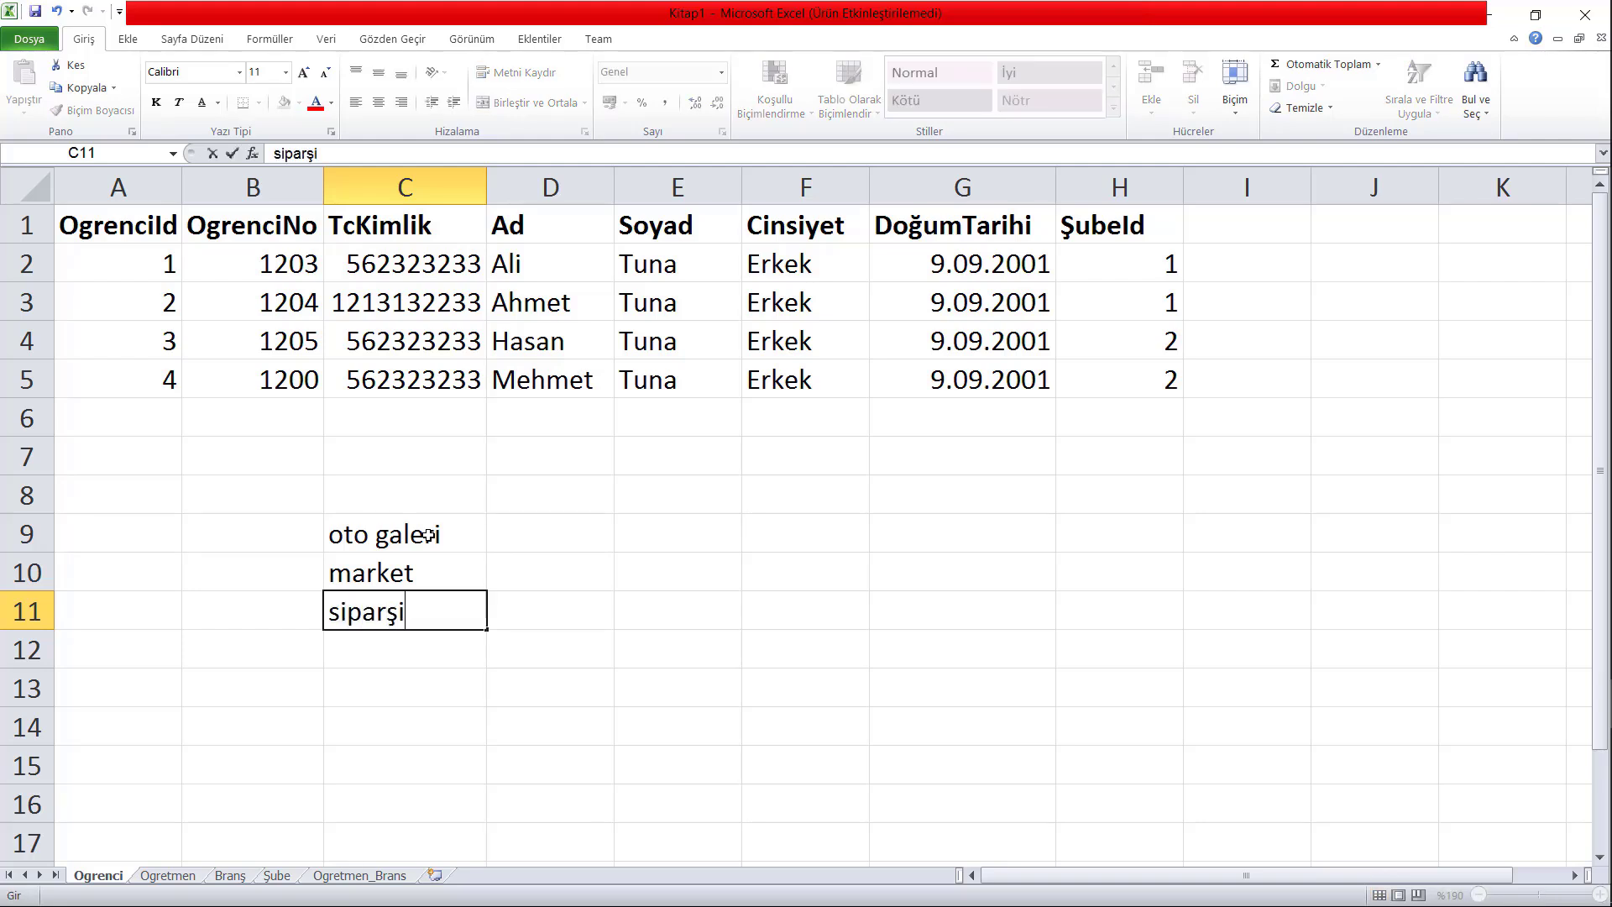
{"action": "key", "text": "BackSpace"}
{"action": "key", "text": "BackSpace"}
{"action": "type", "text": "iş"}
{"action": "key", "text": "Return"}
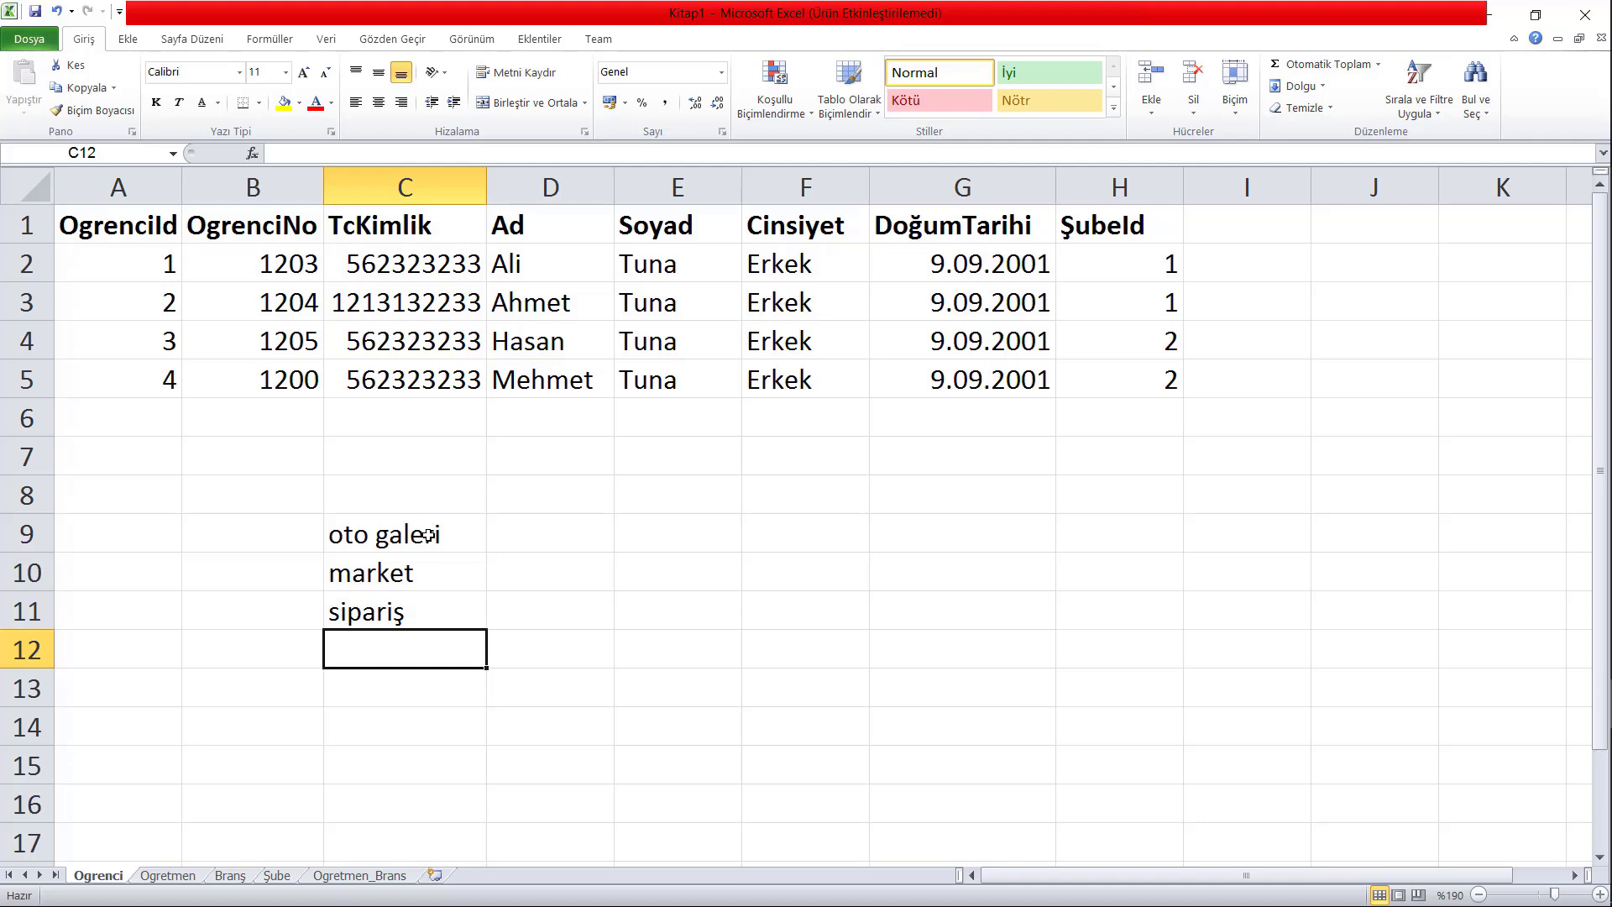
- Add telefon tamir and muhasebe in C12 and C13, then select C9:C13
{"action": "type", "text": "tamir"}
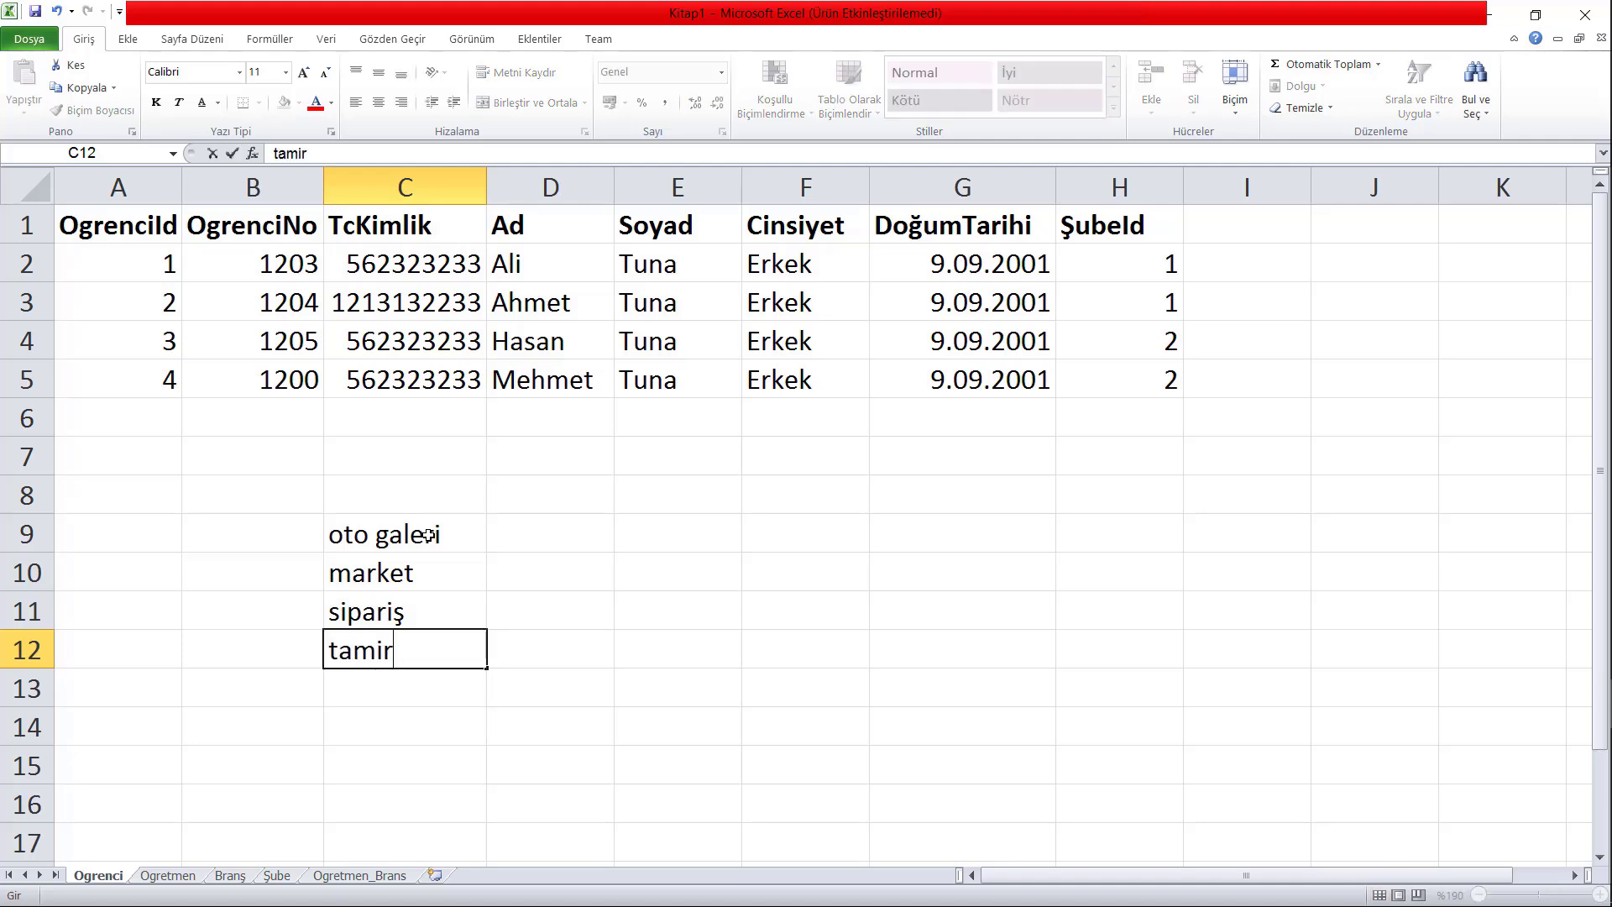
{"action": "key", "text": "BackSpace"}
{"action": "key", "text": "BackSpace"}
{"action": "key", "text": "BackSpace"}
{"action": "key", "text": "BackSpace"}
{"action": "key", "text": "BackSpace"}
{"action": "type", "text": "telefon"}
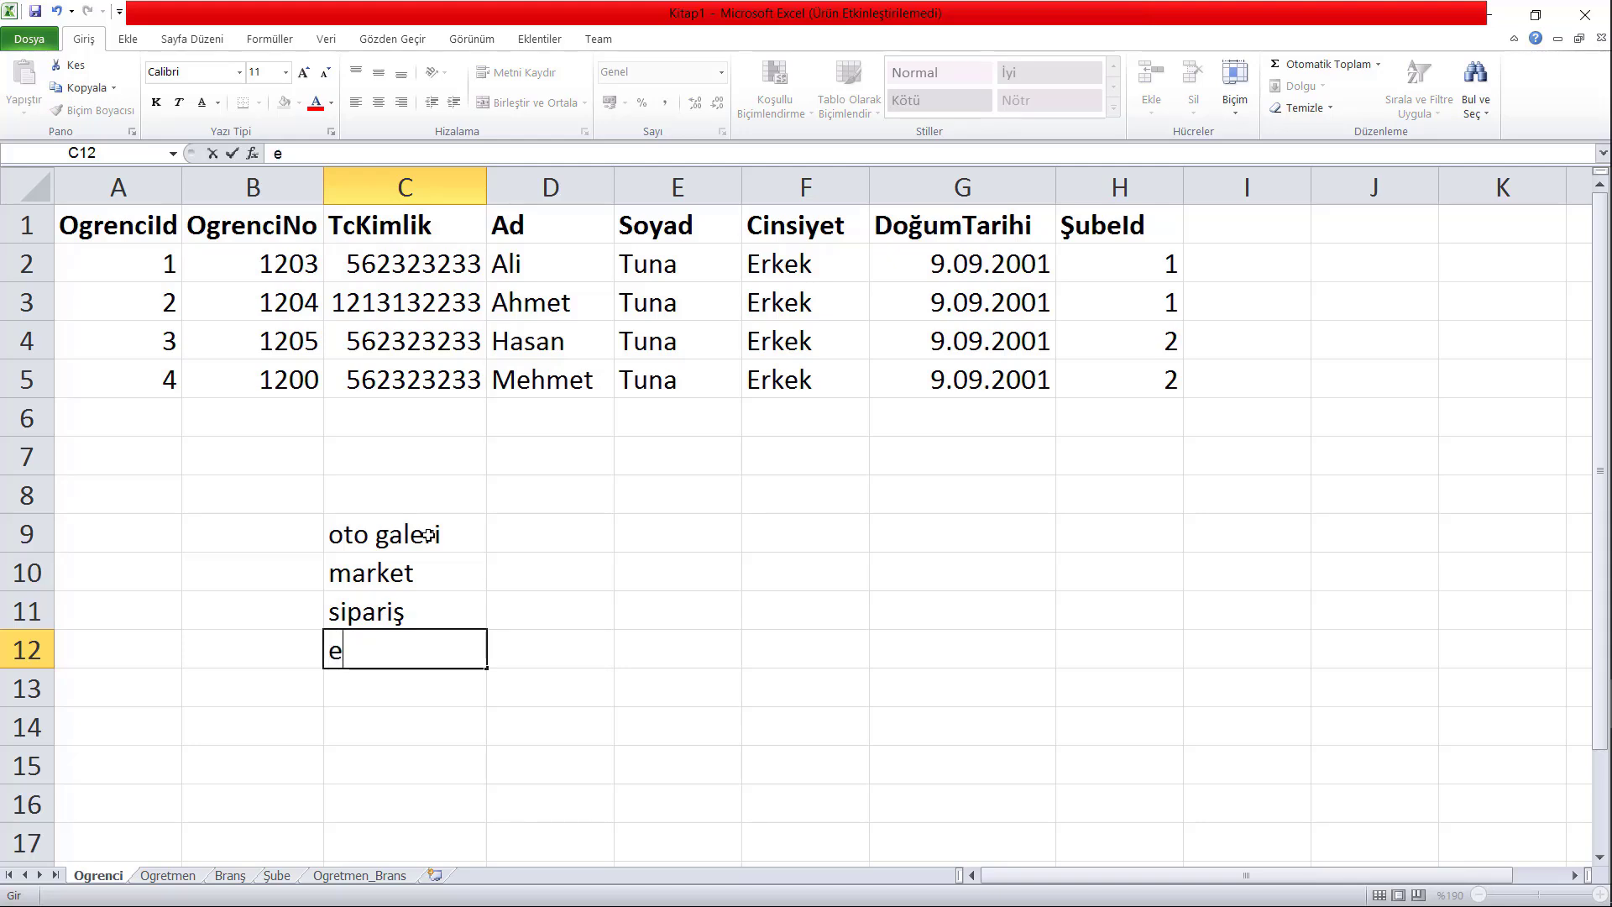
{"action": "type", "text": " tamit"}
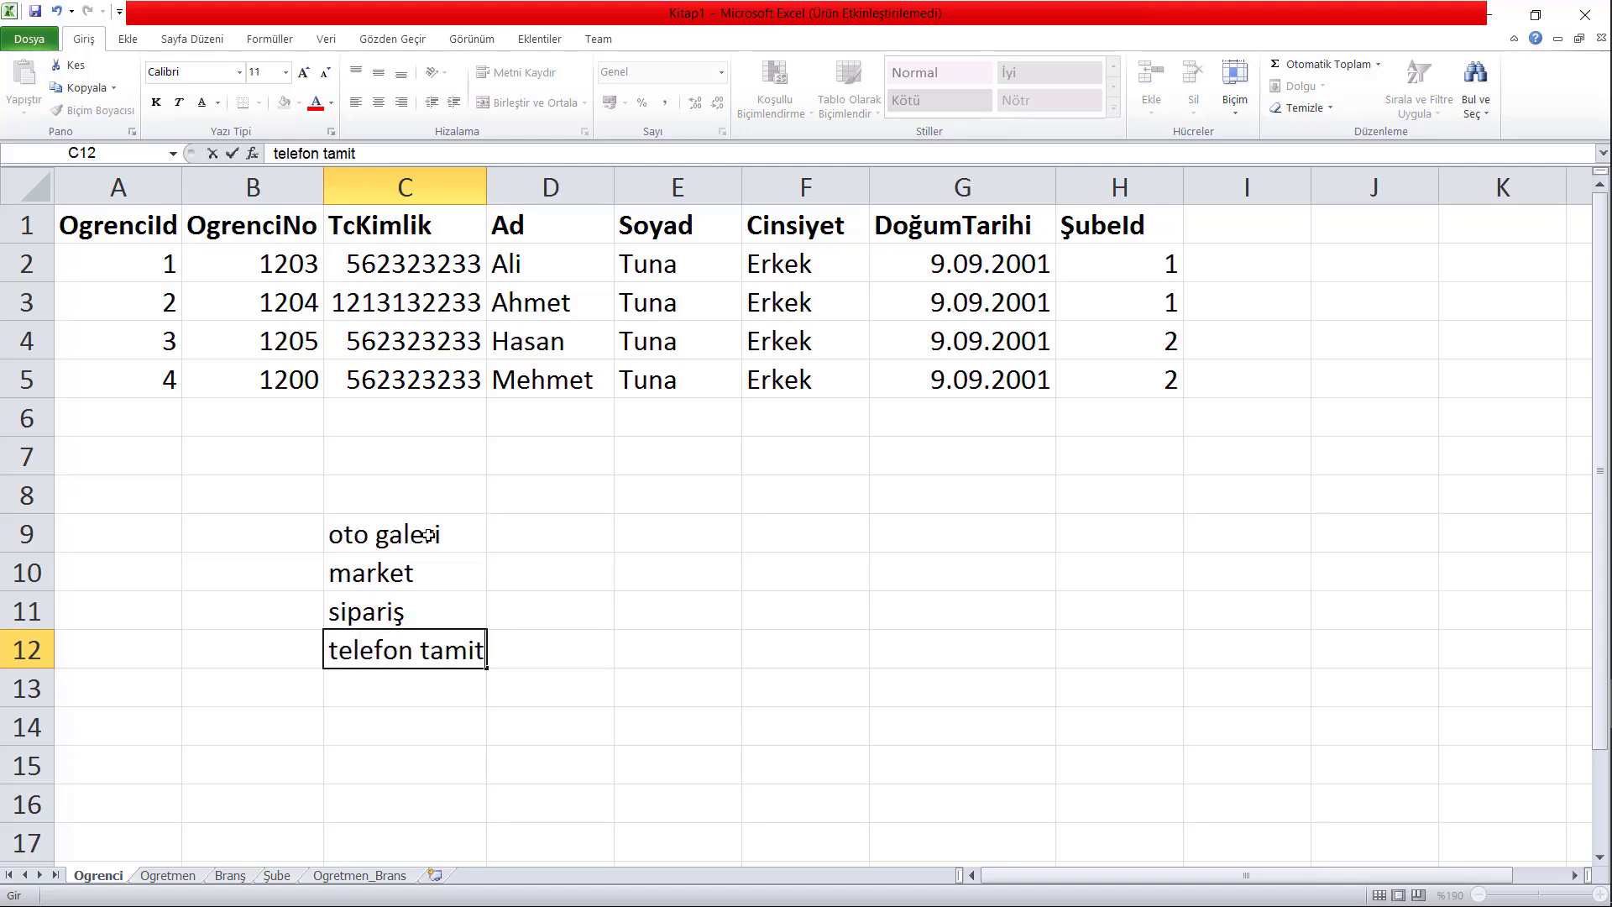
{"action": "key", "text": "BackSpace"}
{"action": "type", "text": "r"}
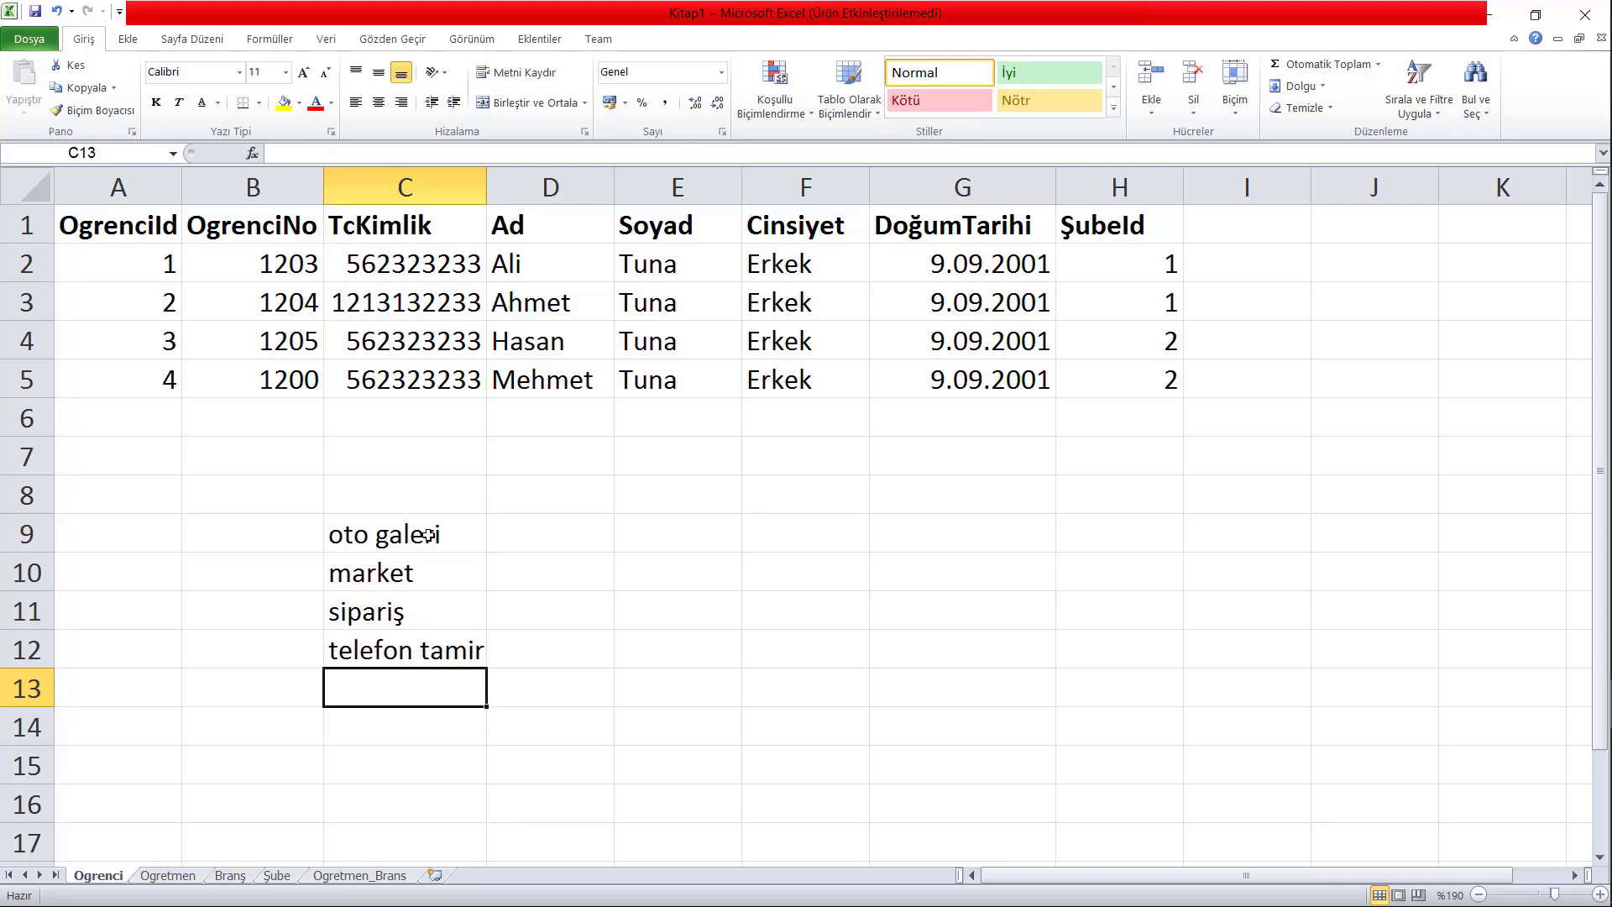
{"action": "type", "text": "muhaes"}
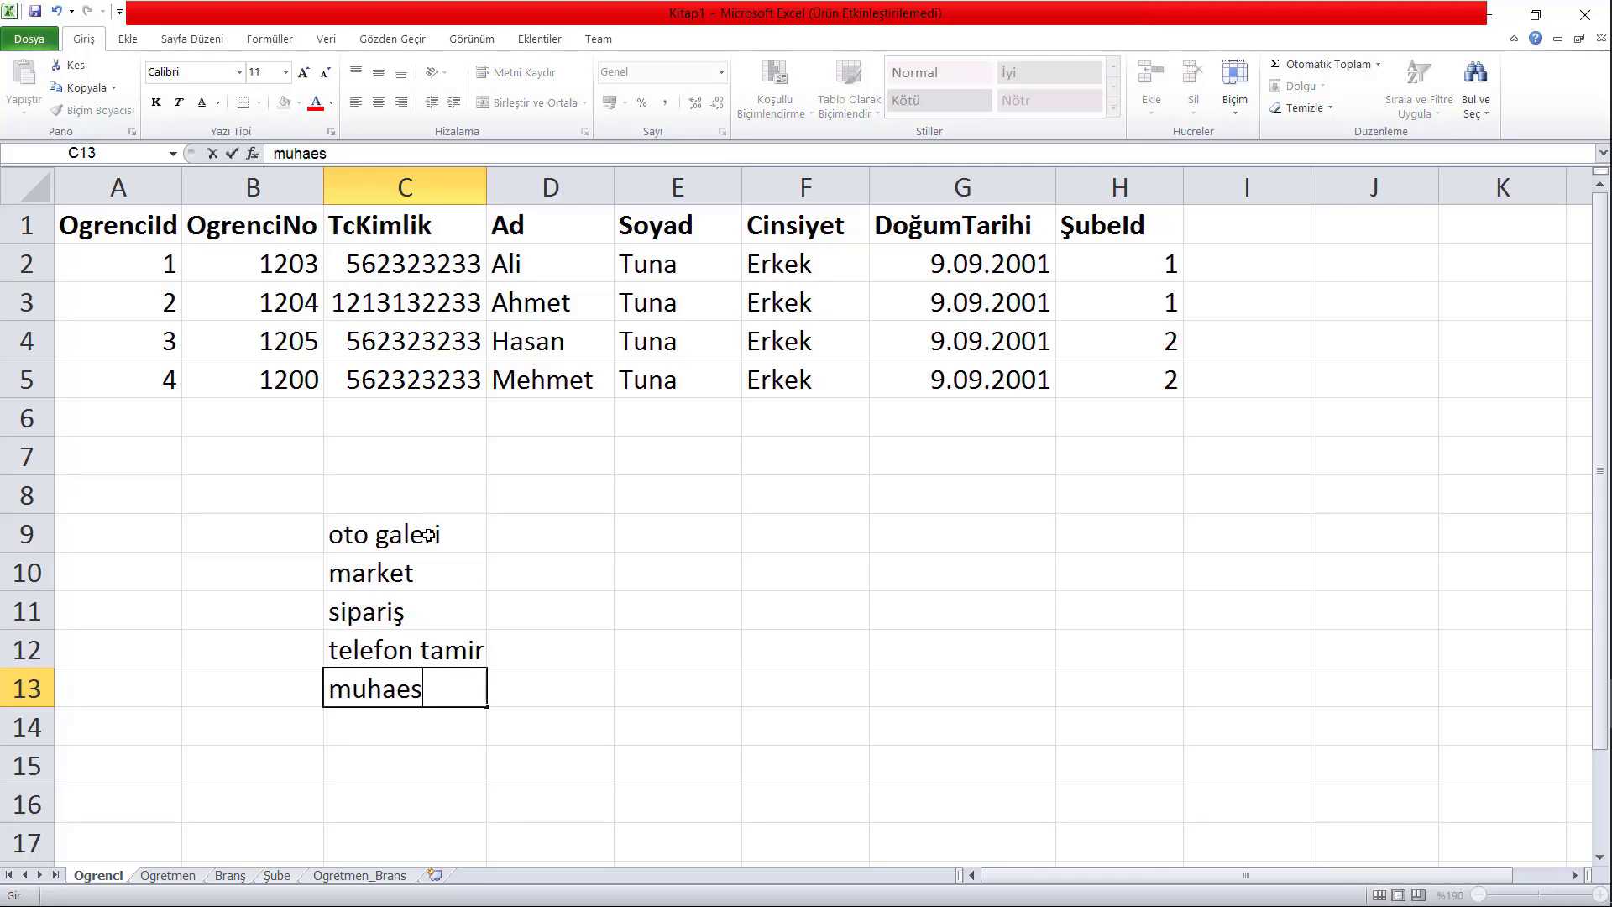
{"action": "key", "text": "BackSpace"}
{"action": "key", "text": "BackSpace"}
{"action": "type", "text": "sebe"}
{"action": "key", "text": "Return"}
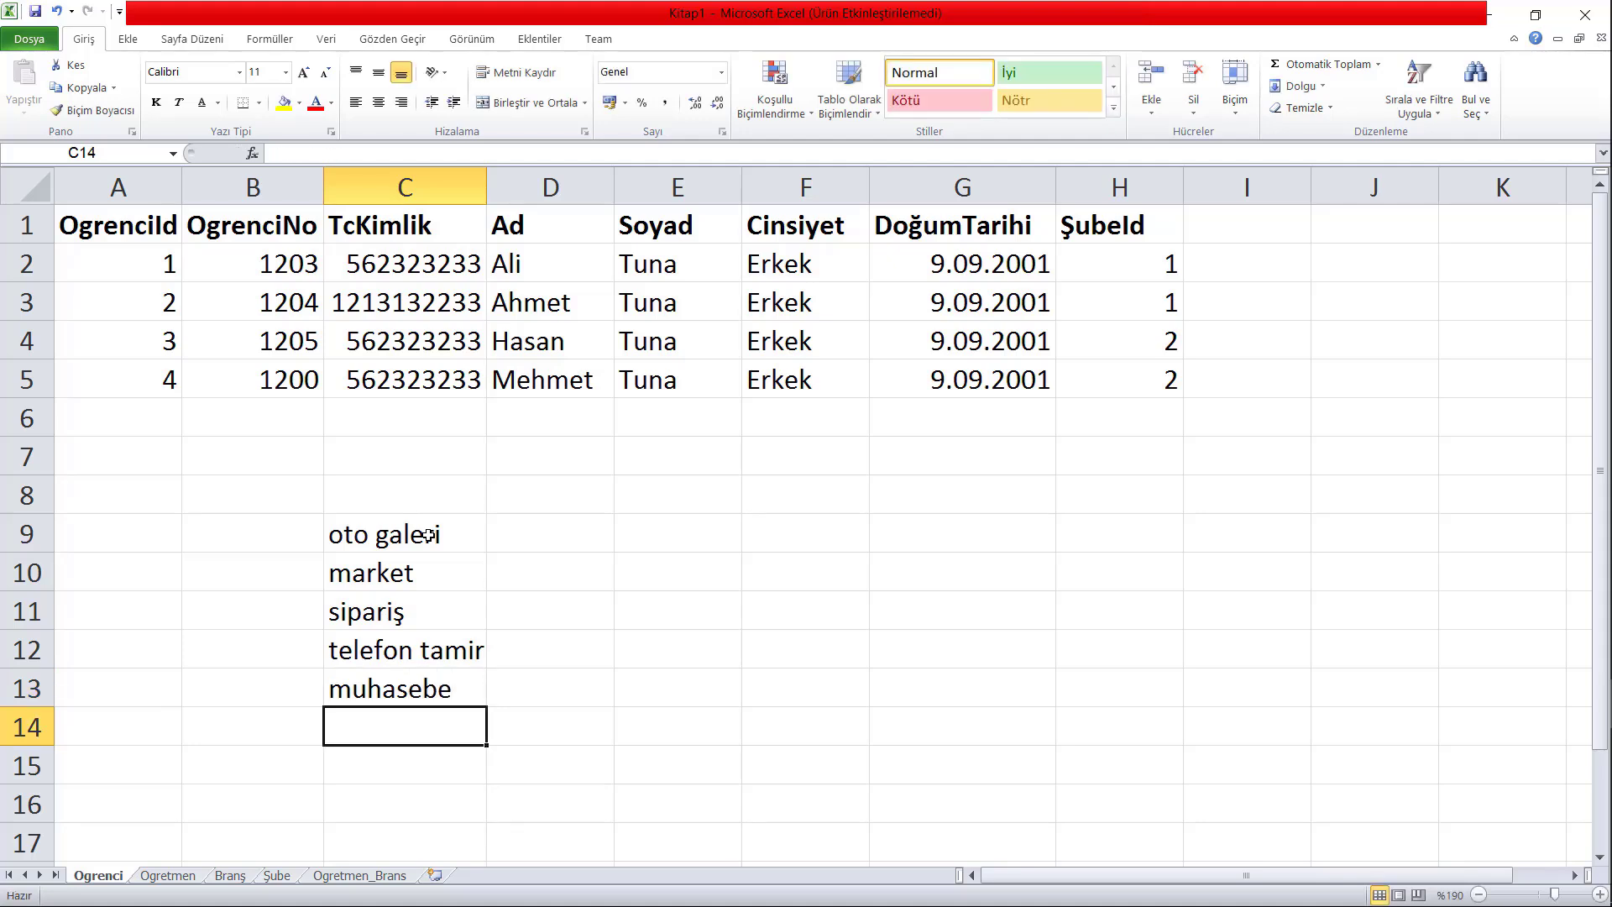
{"action": "left_click_drag", "start_coordinate": [428, 535], "coordinate": [467, 688]}
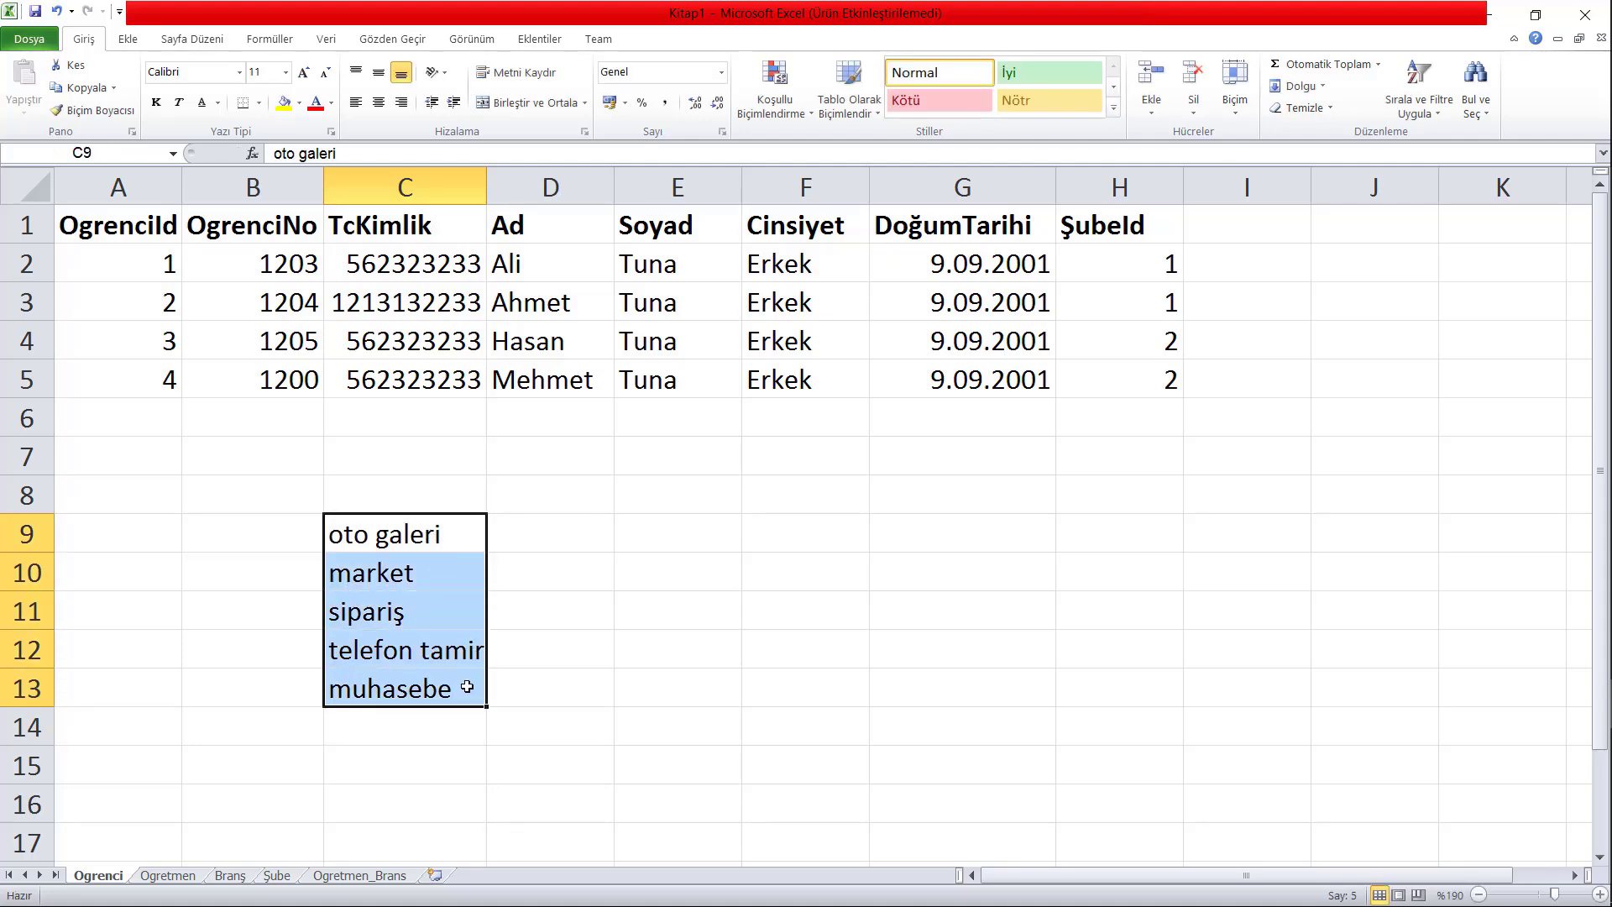